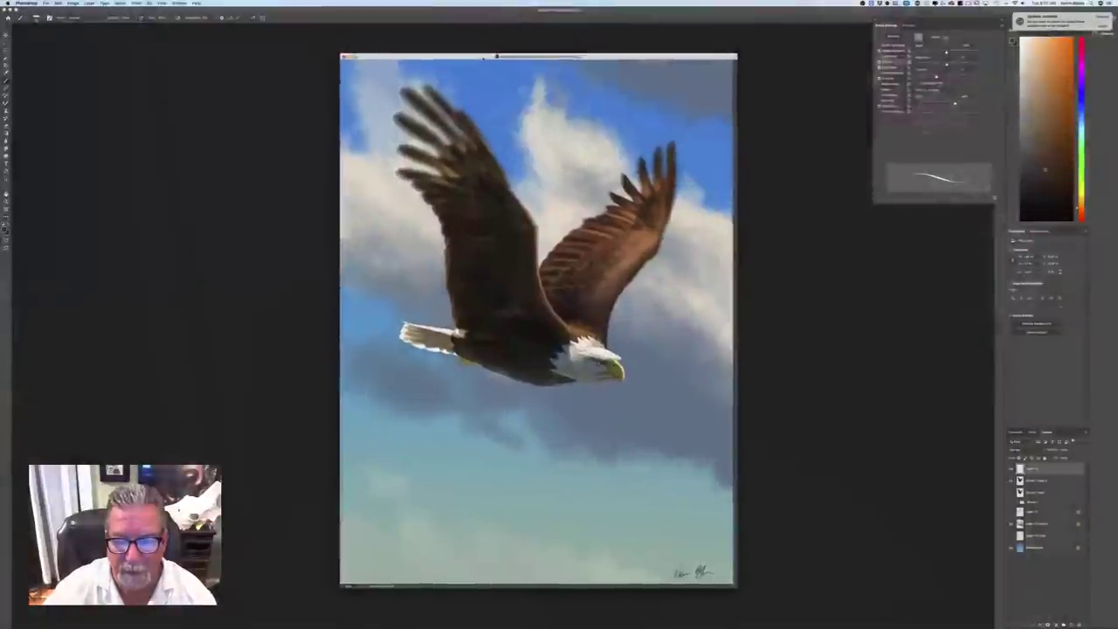
Close the bald eagle painting document
left_click_drag(484, 59, 480, 44)
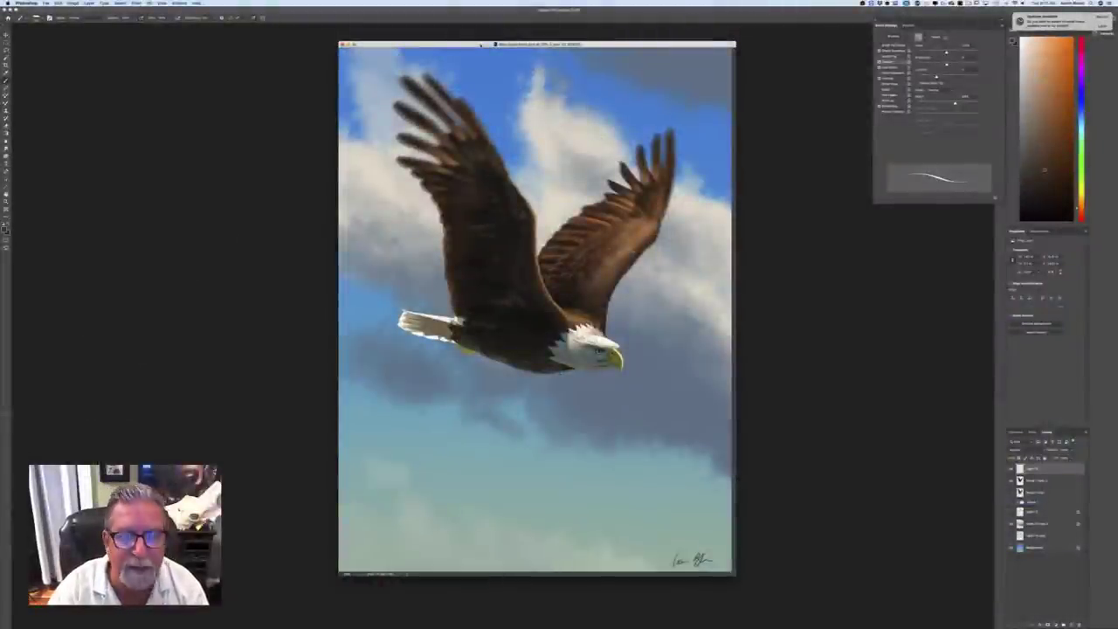
key("b")
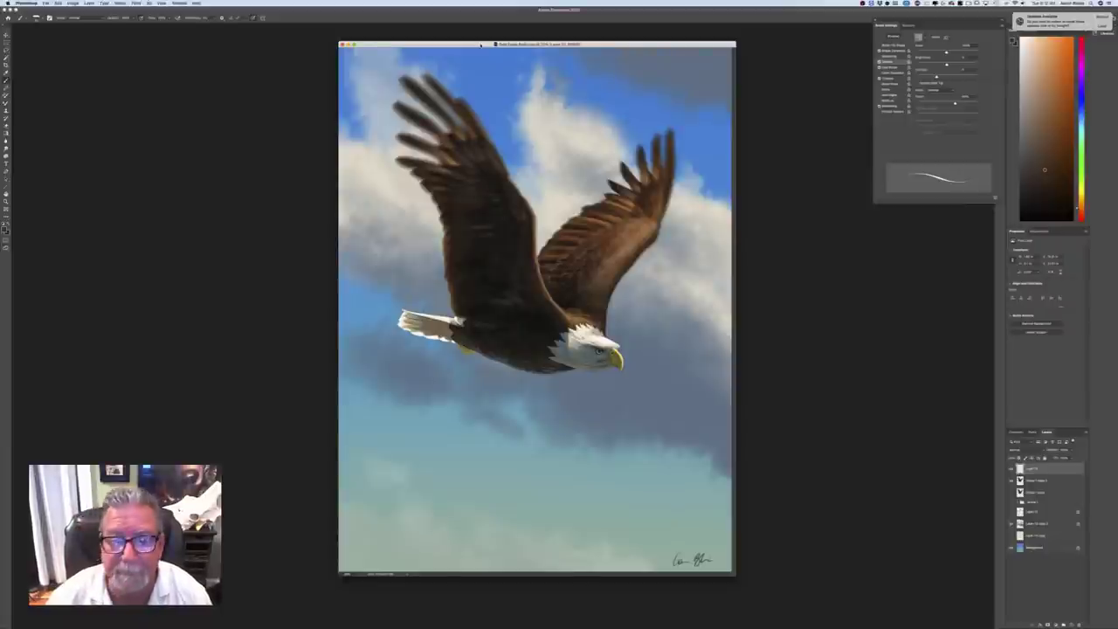
key("super+minus")
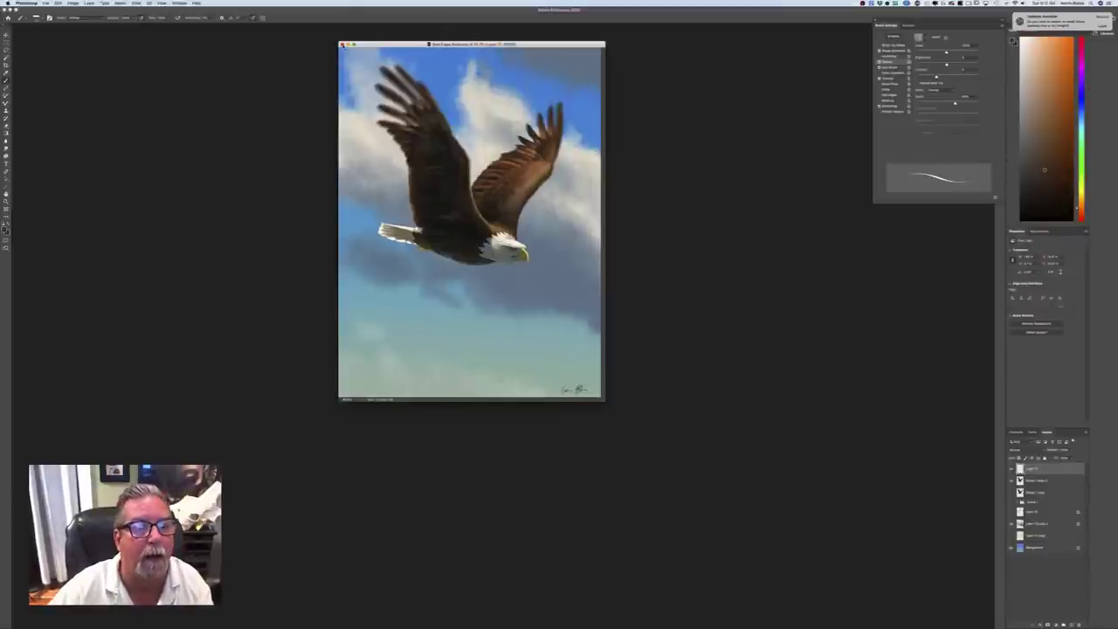
left_click(342, 44)
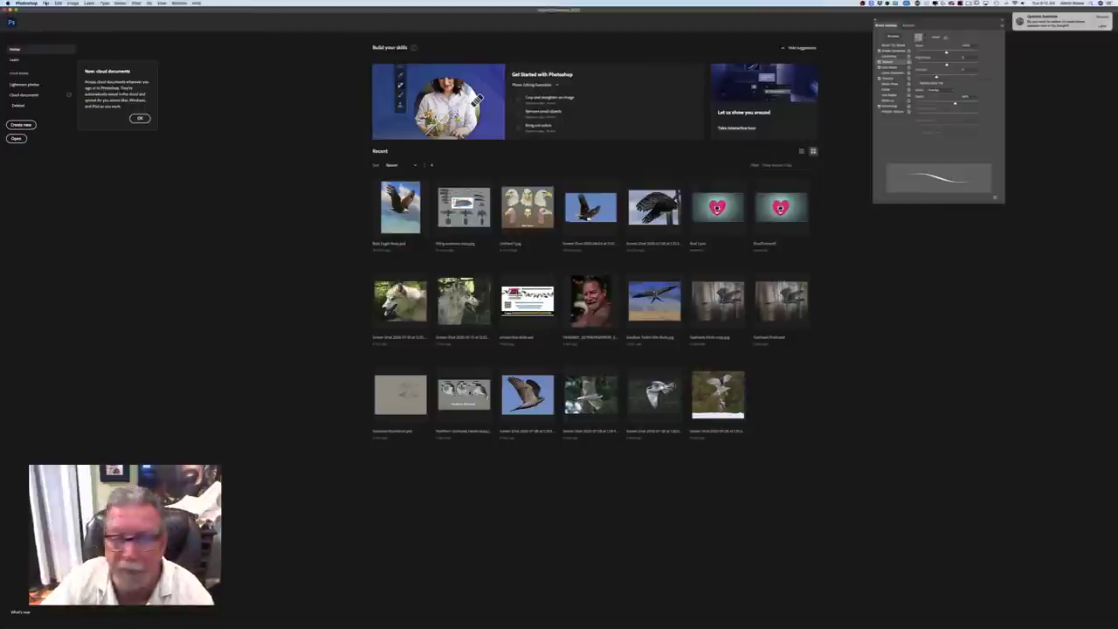
Create a new portrait document with a white background from the second recent custom preset
left_click(45, 4)
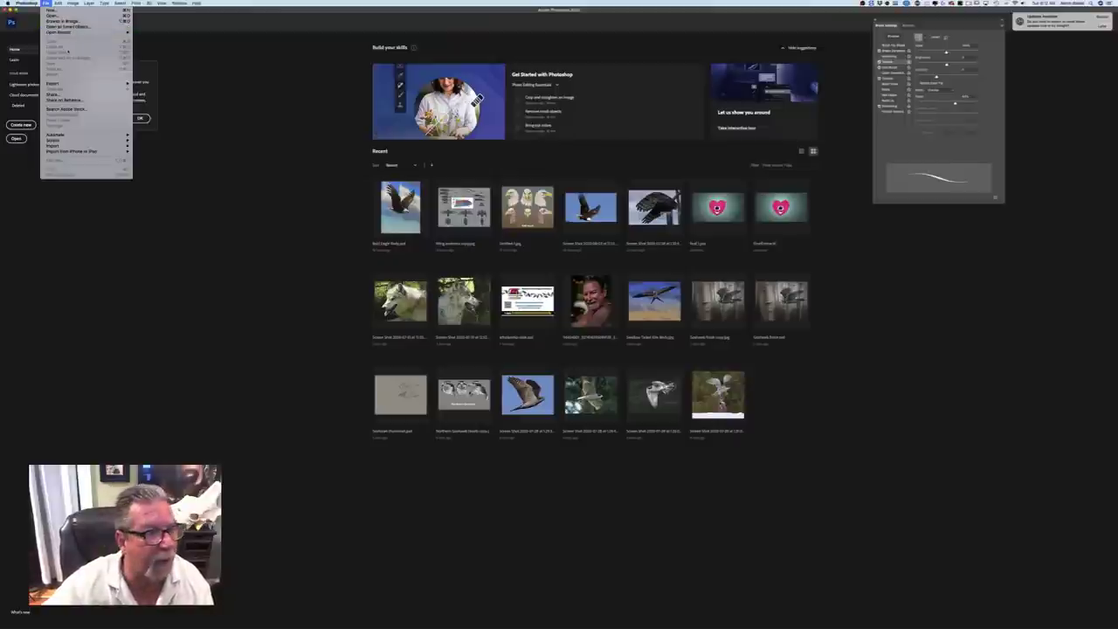
mouse_move(74, 146)
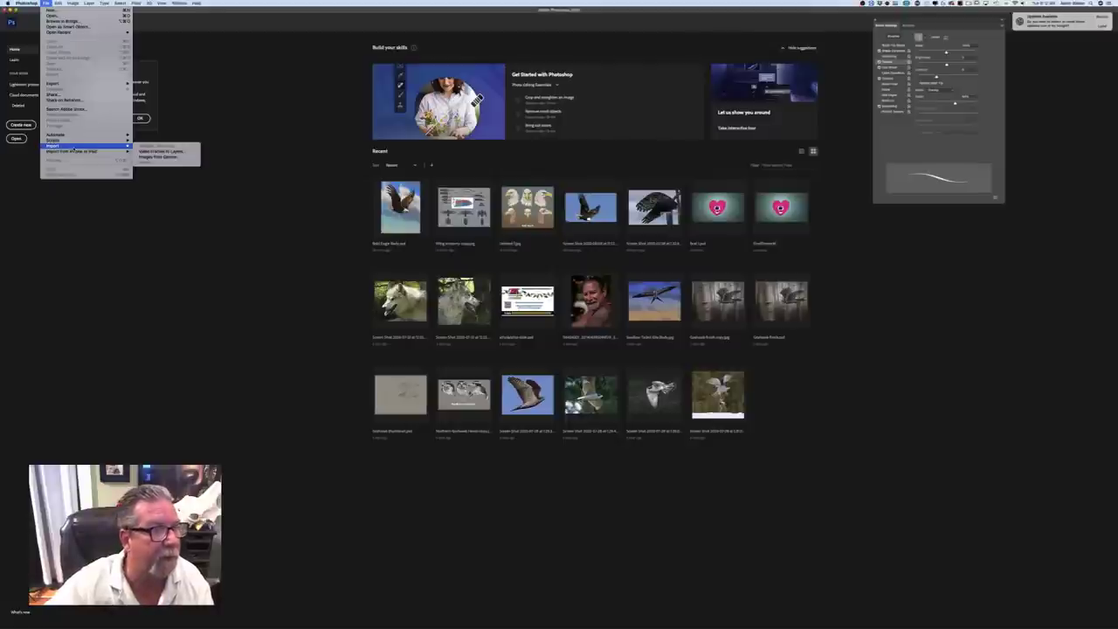
left_click(51, 9)
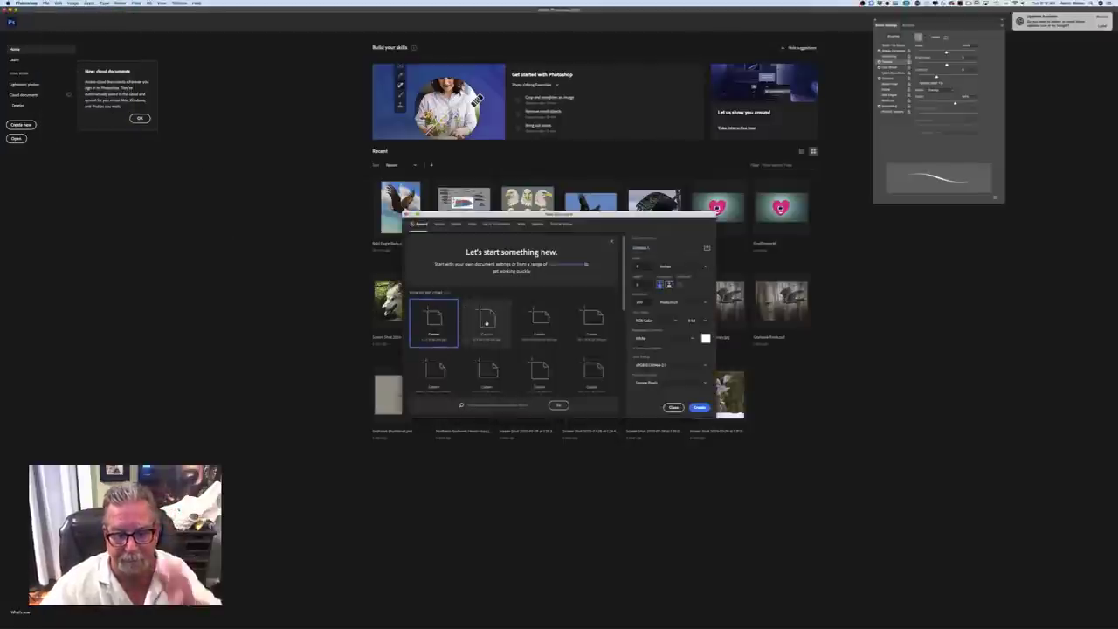
left_click(487, 324)
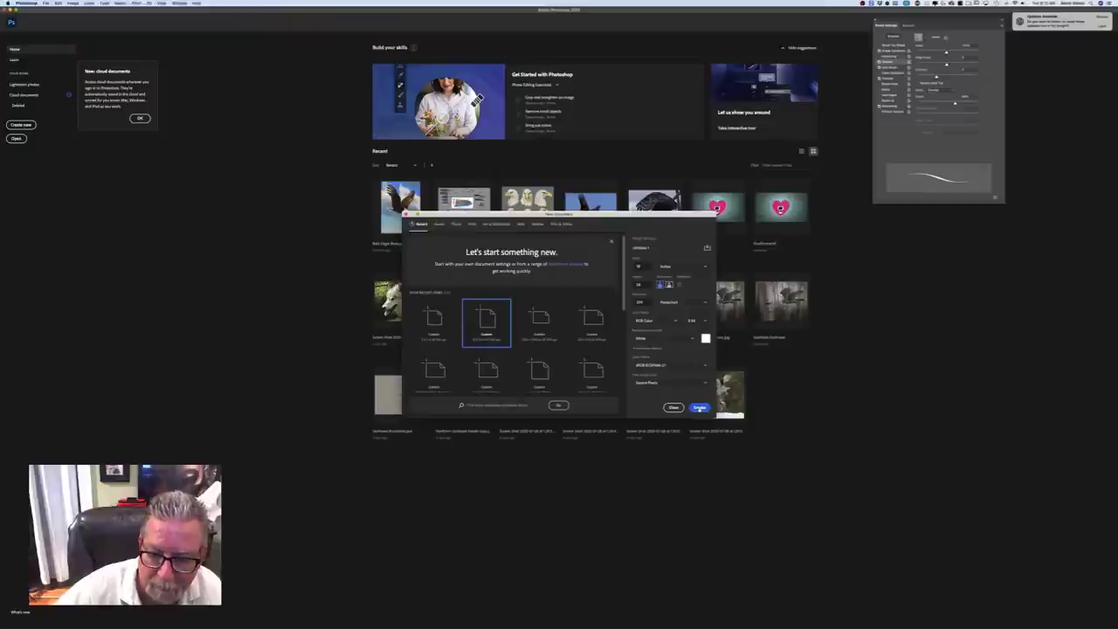
left_click(700, 408)
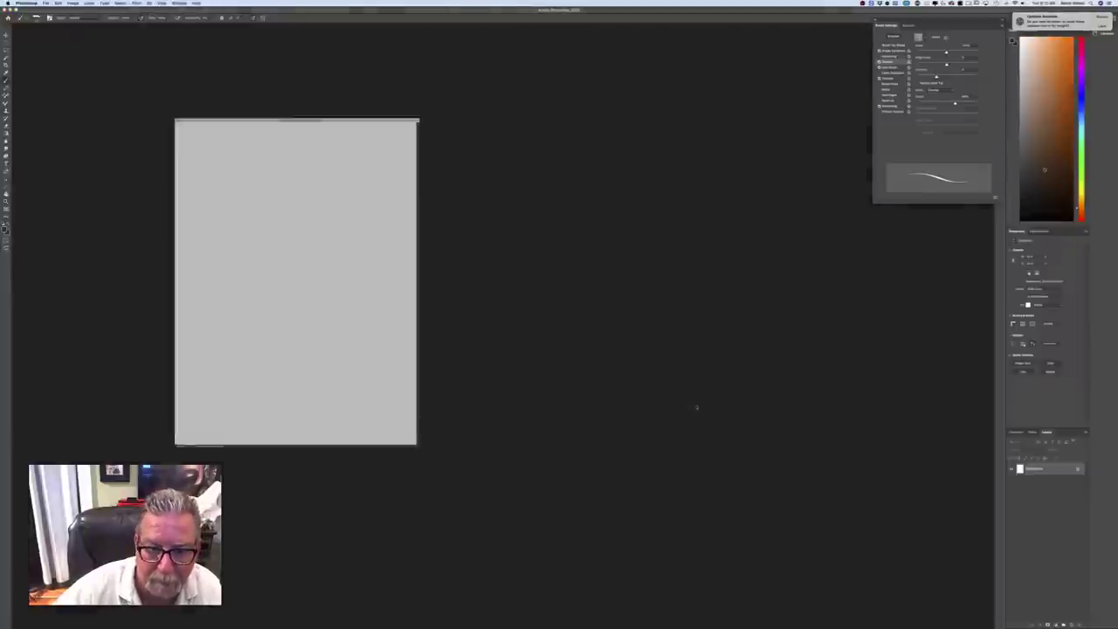
Set the new image's resolution to 300 pixels per inch and centre its window in the workspace
left_click(70, 4)
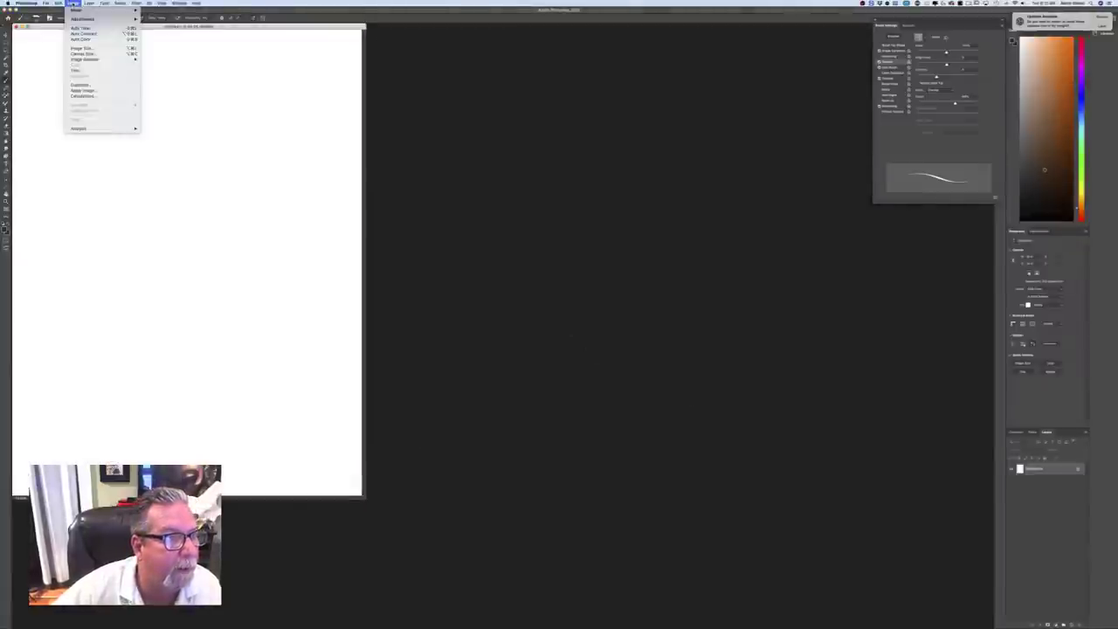
mouse_move(81, 61)
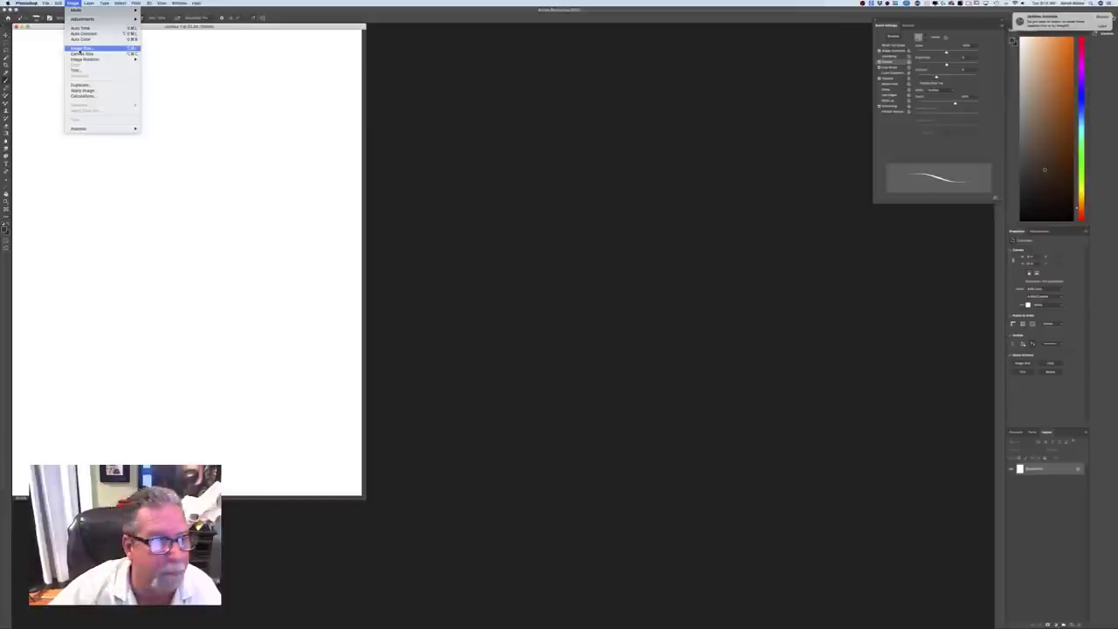
left_click(80, 48)
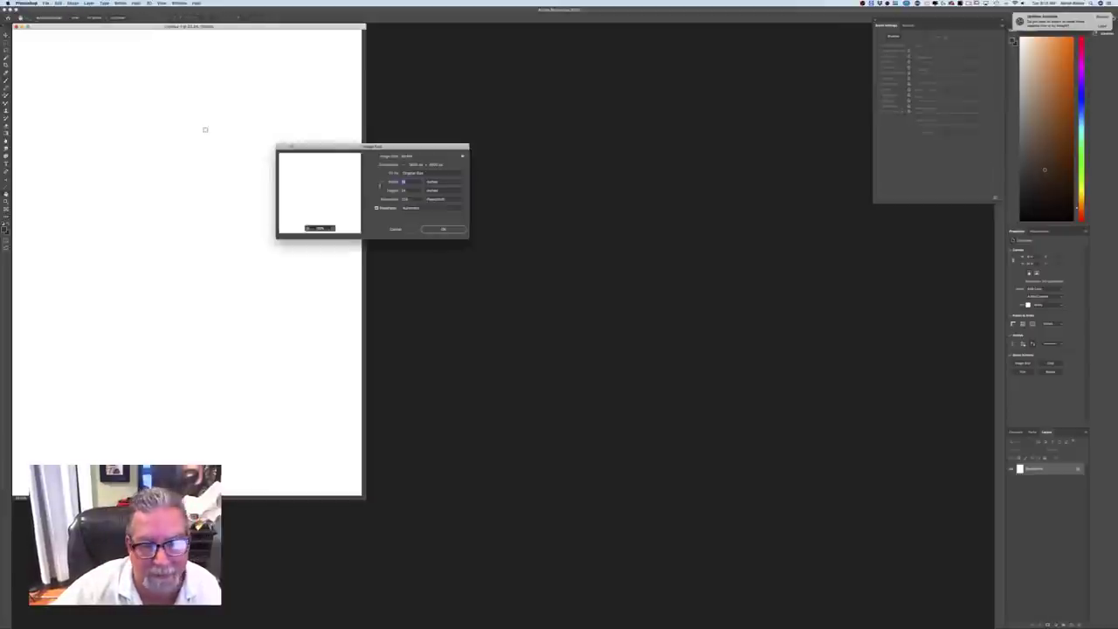
double_click(399, 200)
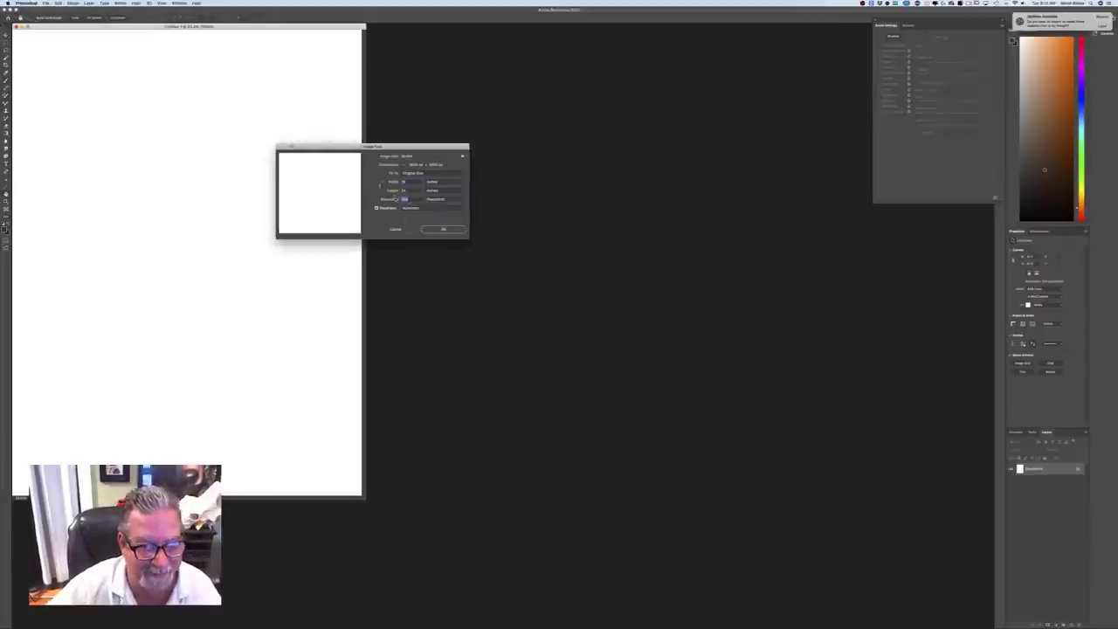
type("300")
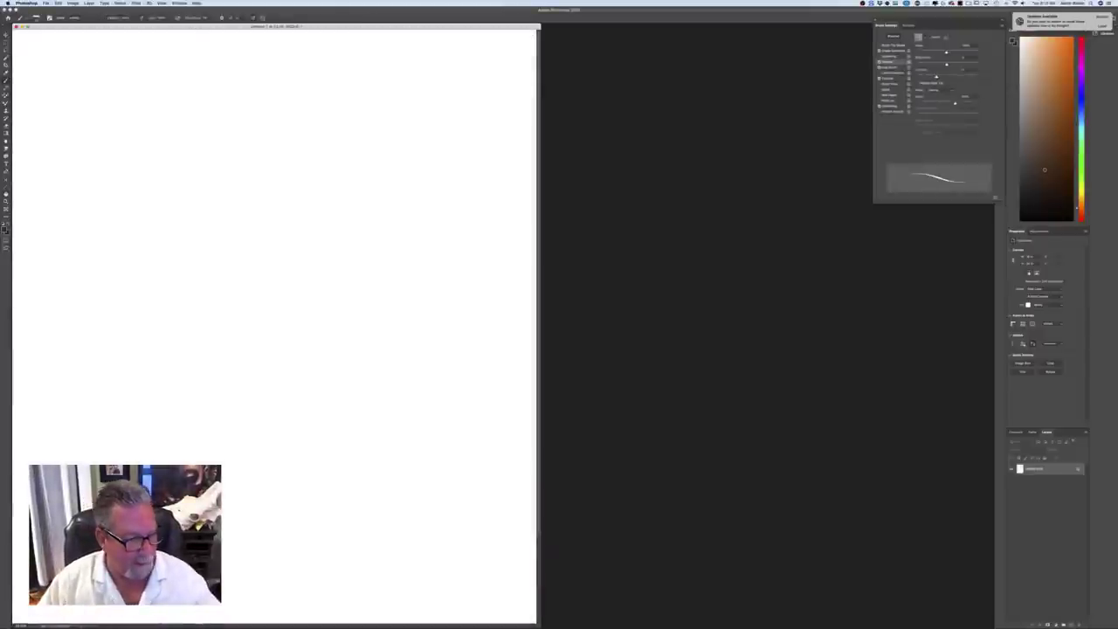
key("super+minus")
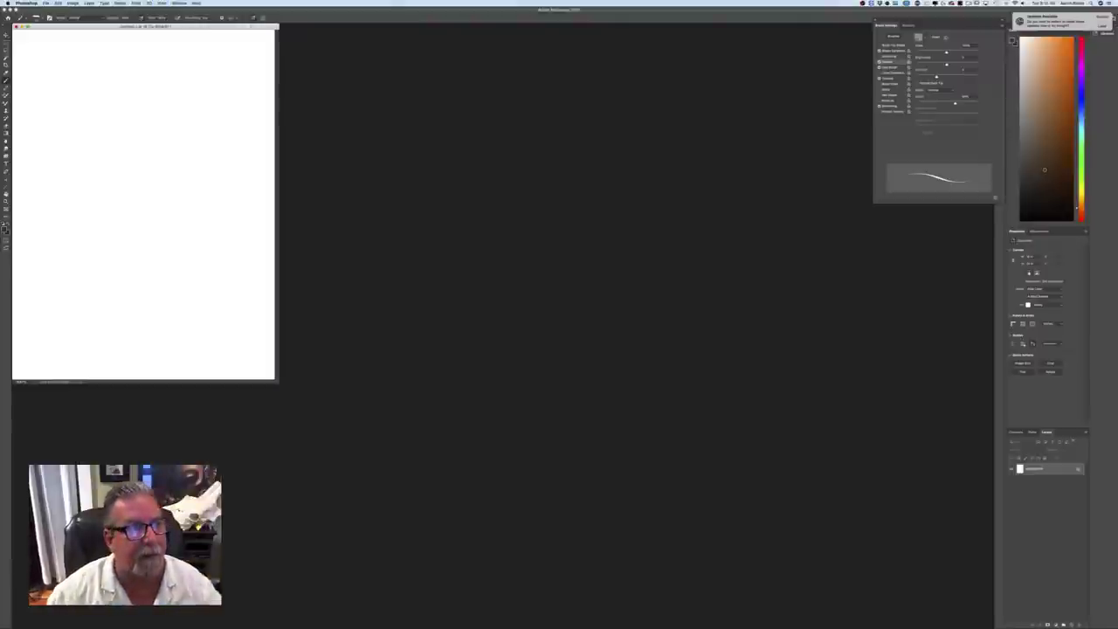
left_click_drag(91, 26, 475, 112)
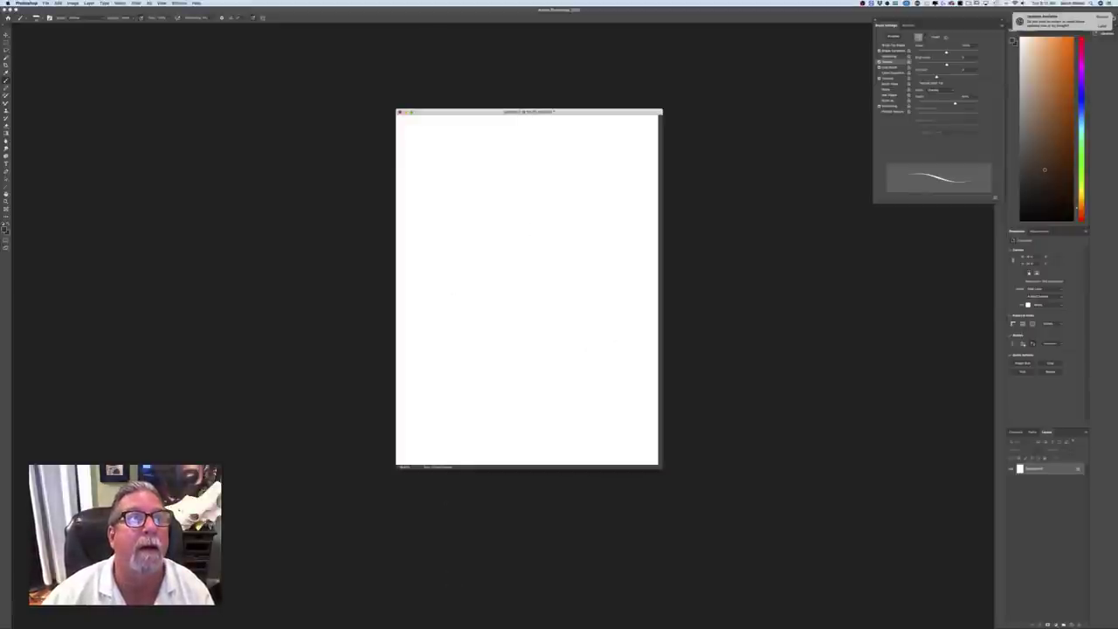
key("super+Tab")
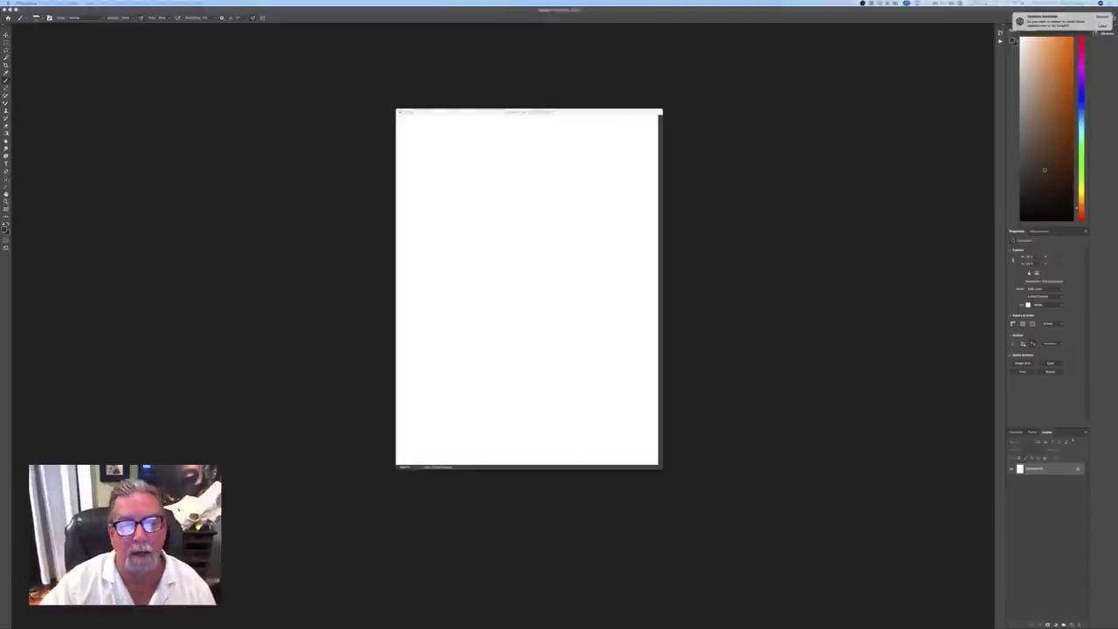
left_click(616, 113)
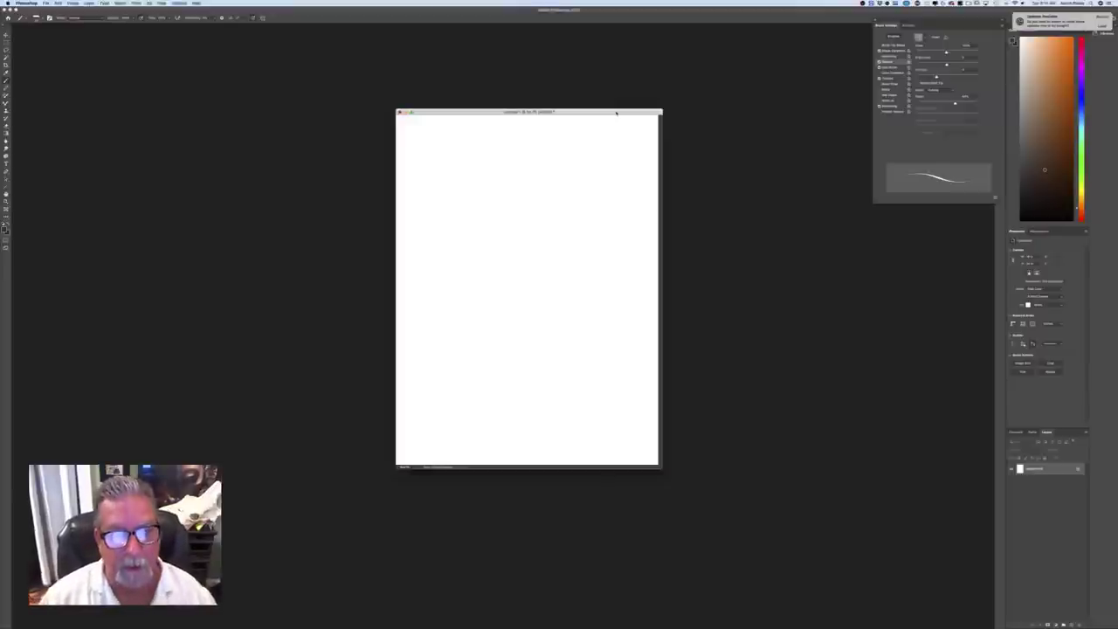
key("super+plus")
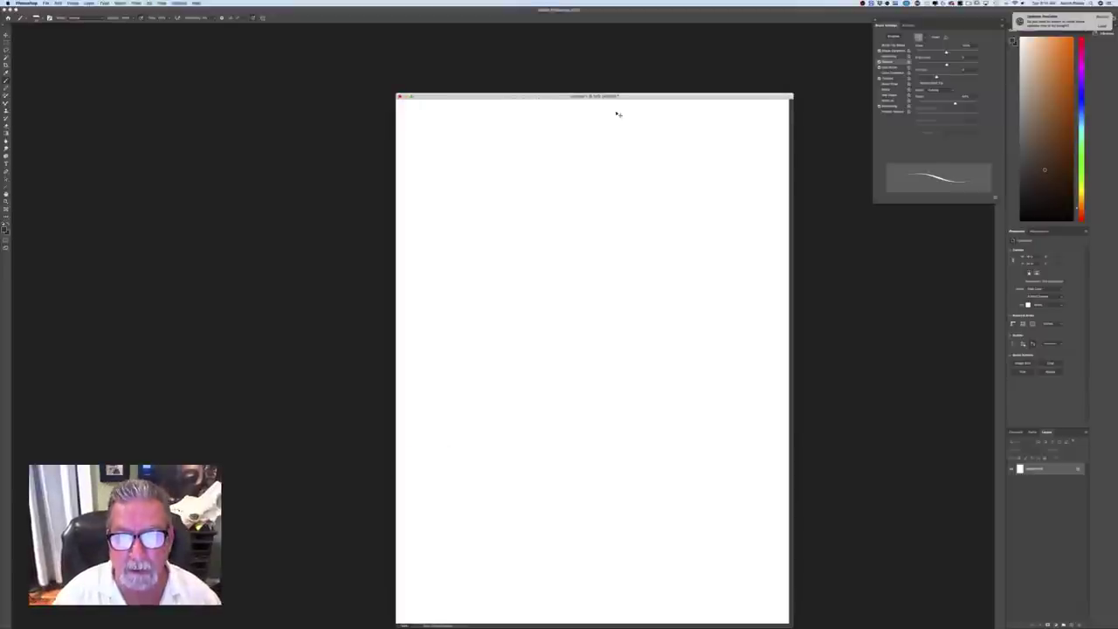
key("super+minus")
left_click(616, 110)
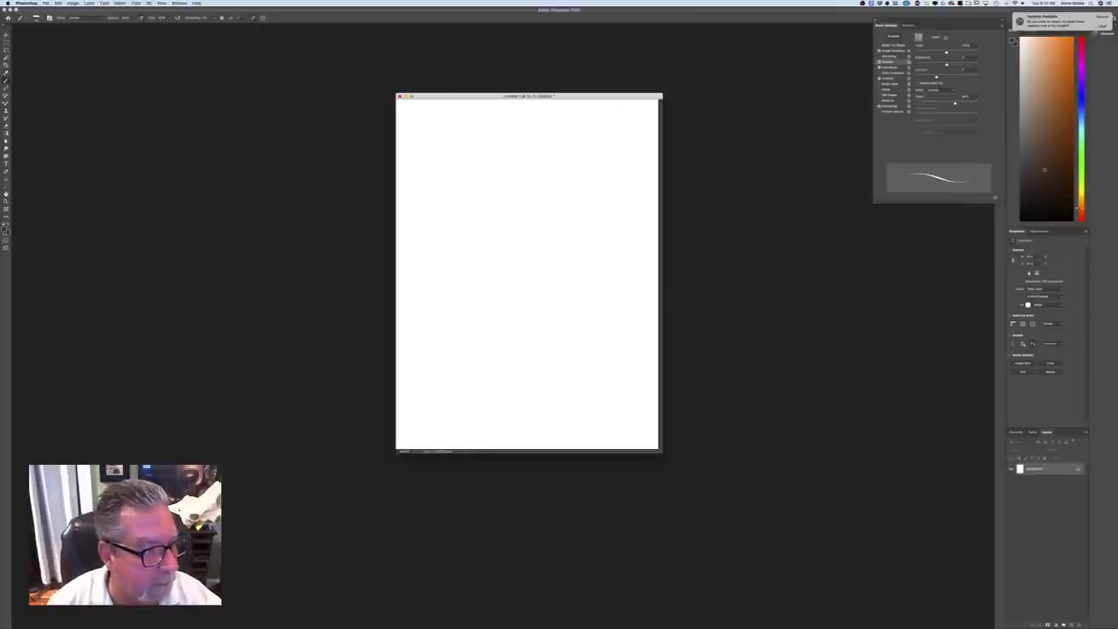
Choose a muted blue-grey foreground colour and fill the whole background with it using the Paint Bucket
left_click(5, 229)
left_click(176, 210)
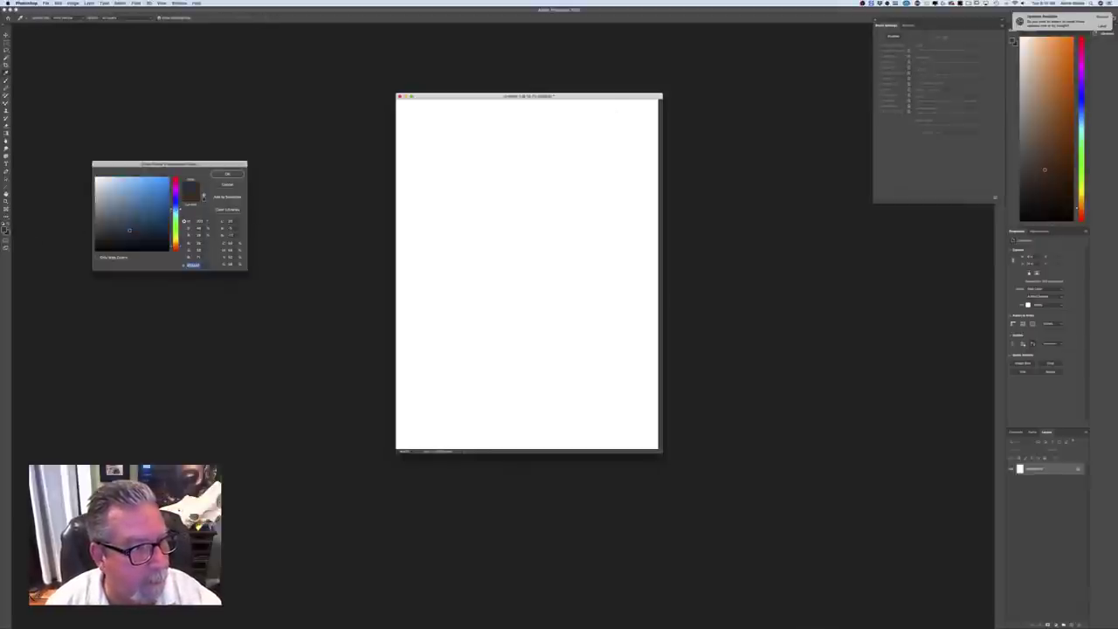
left_click(105, 207)
left_click(225, 175)
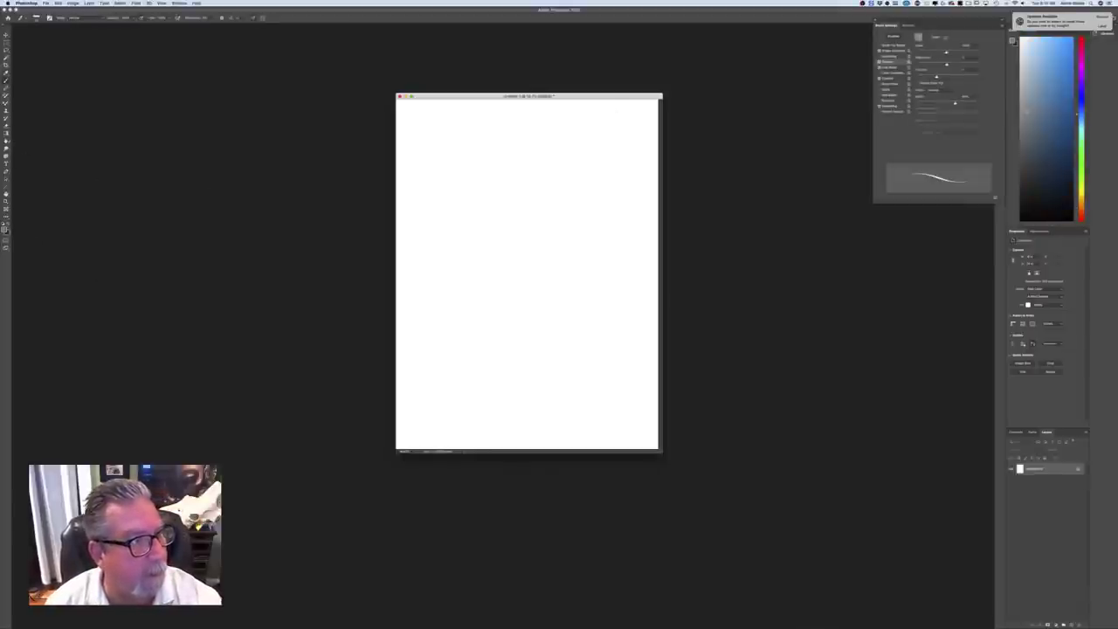
left_click(6, 133)
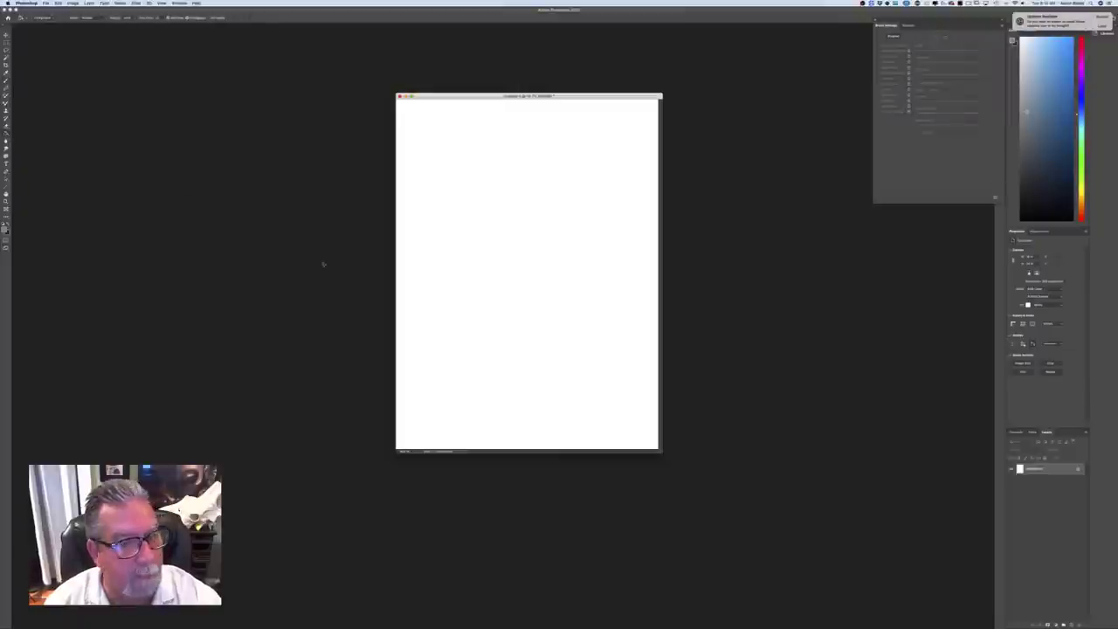
left_click(492, 358)
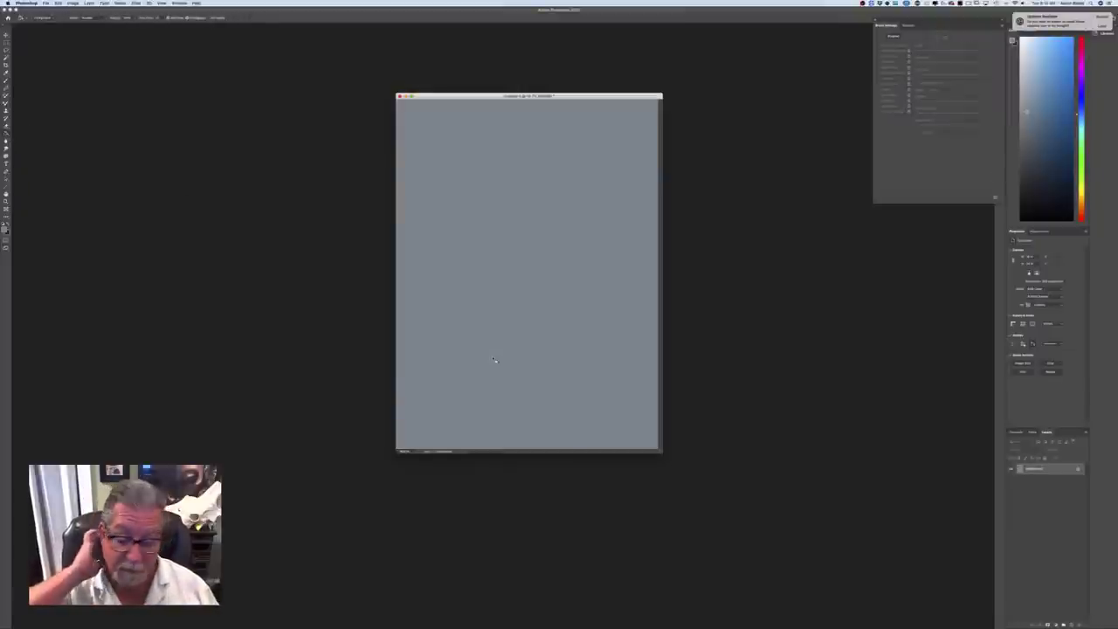
Add a new empty layer above the background and show the canvas enlarged in full-screen mode
left_click(1072, 625)
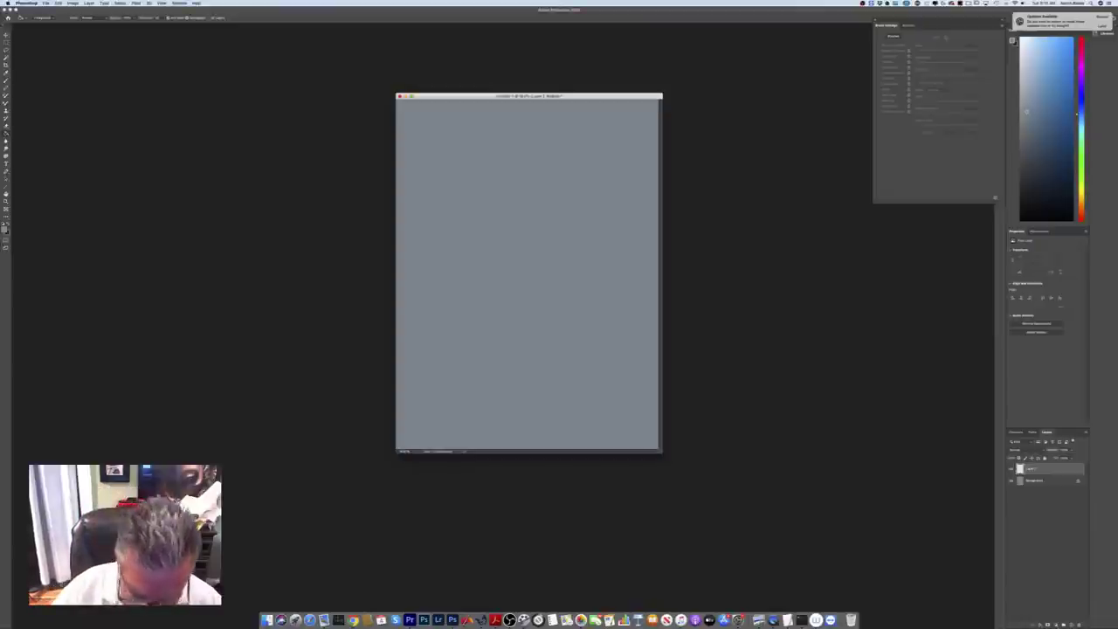
key("super+equal")
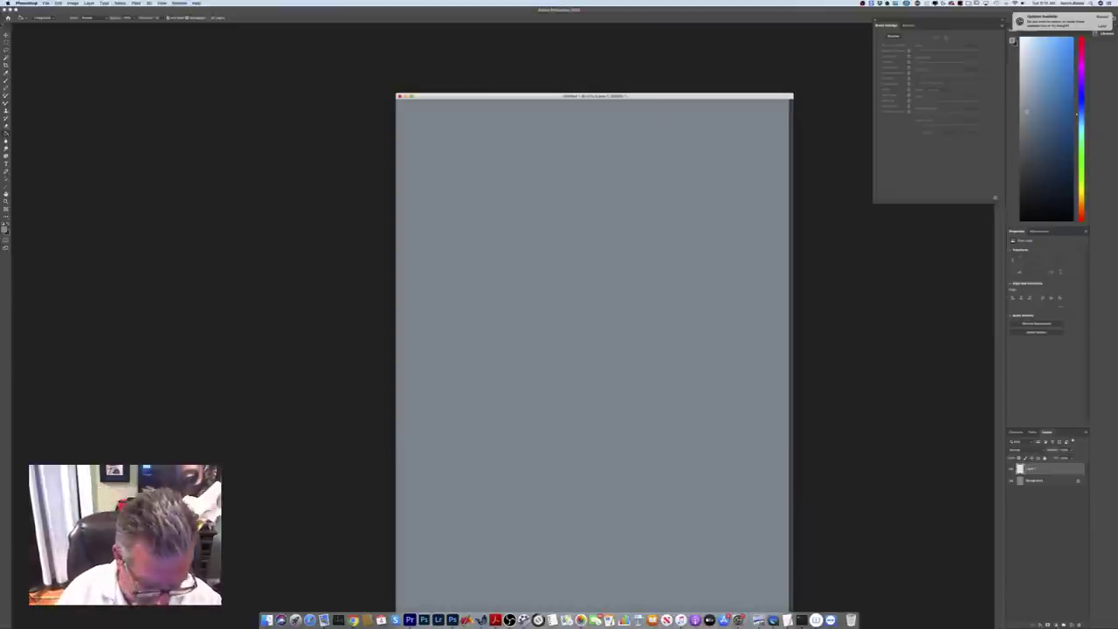
key("f")
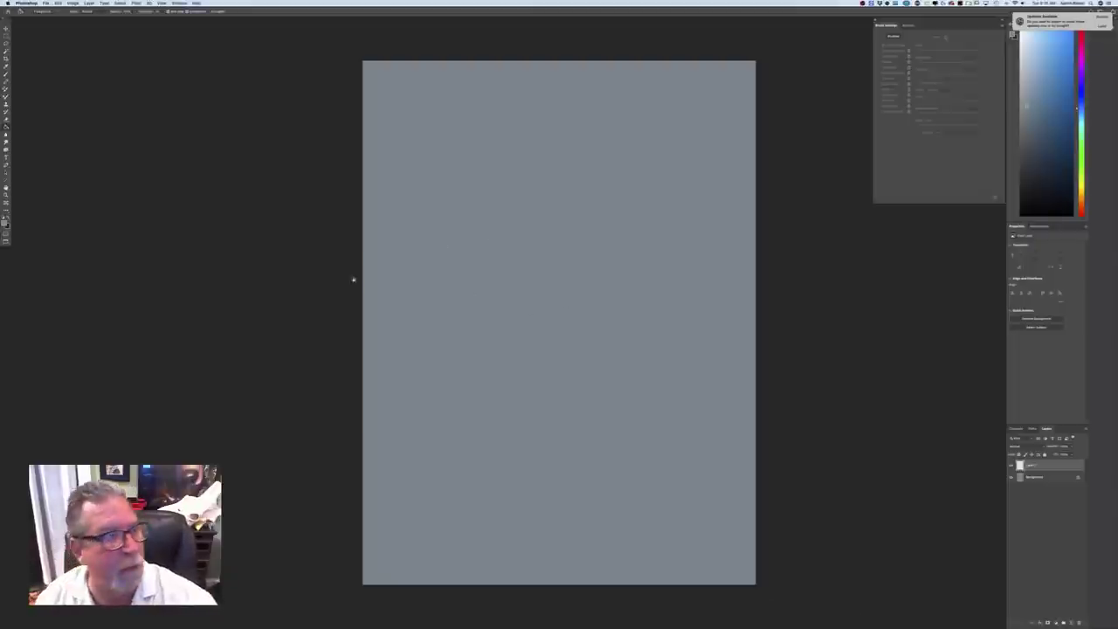
Switch to the Brush tool, enlarge its tip four increments and choose a very dark brown foreground colour
key("b")
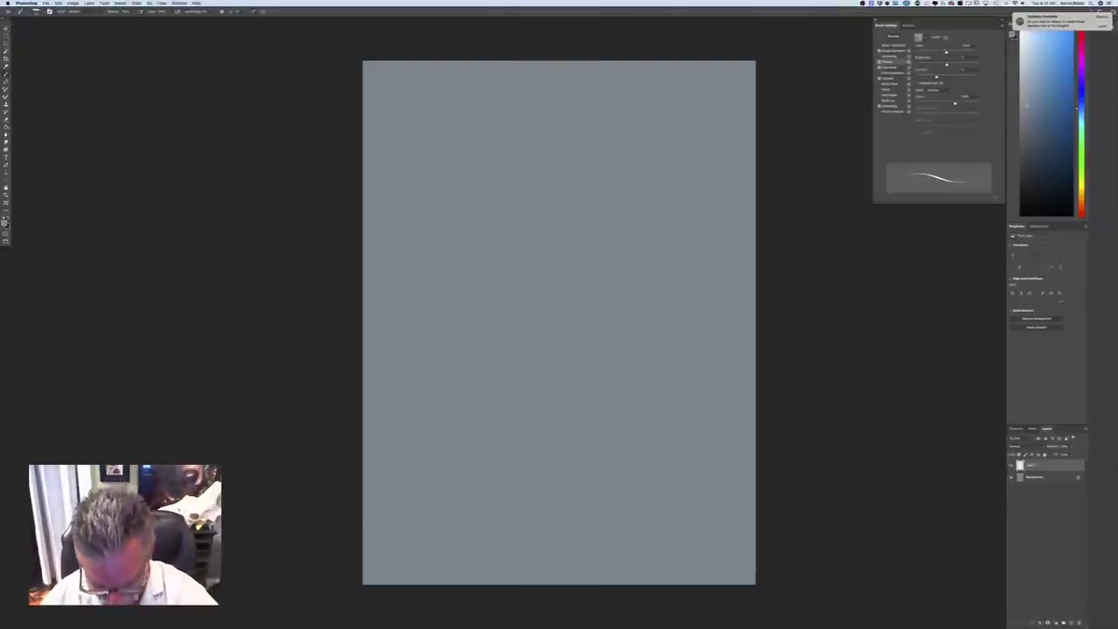
key("bracketright")
key("bracketright")
key("bracketright")
key("bracketright")
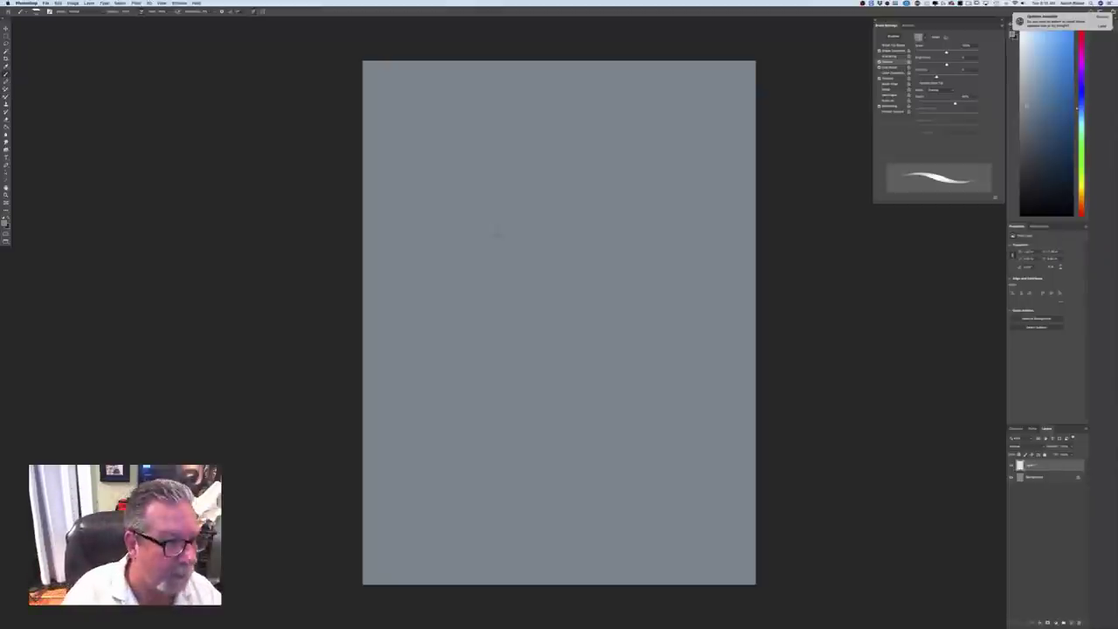
left_click(5, 224)
left_click(176, 245)
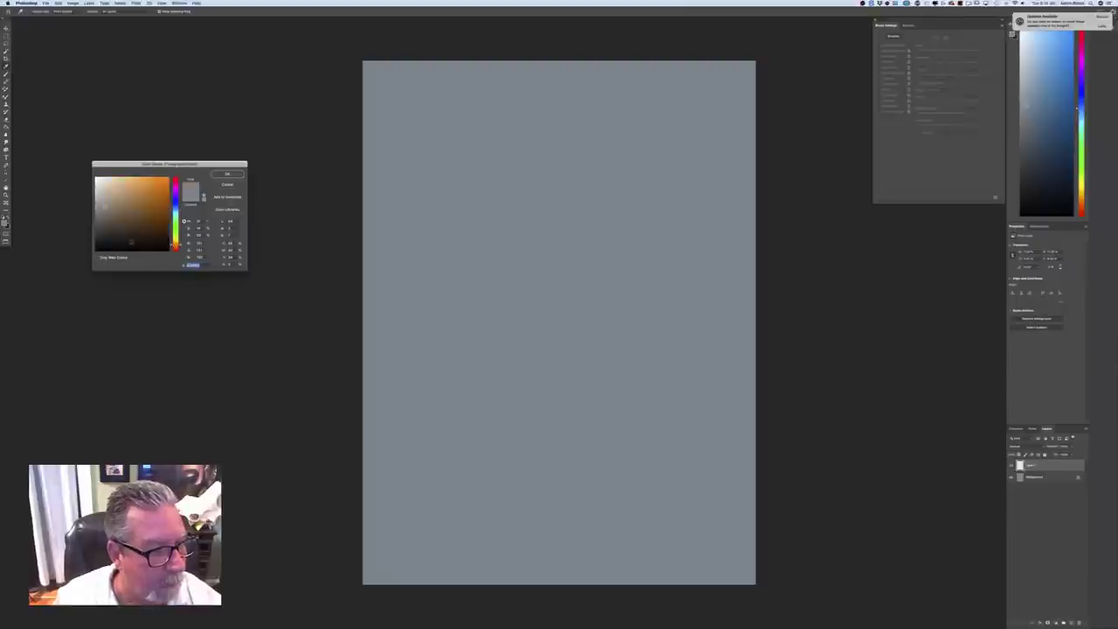
left_click(114, 243)
left_click(227, 174)
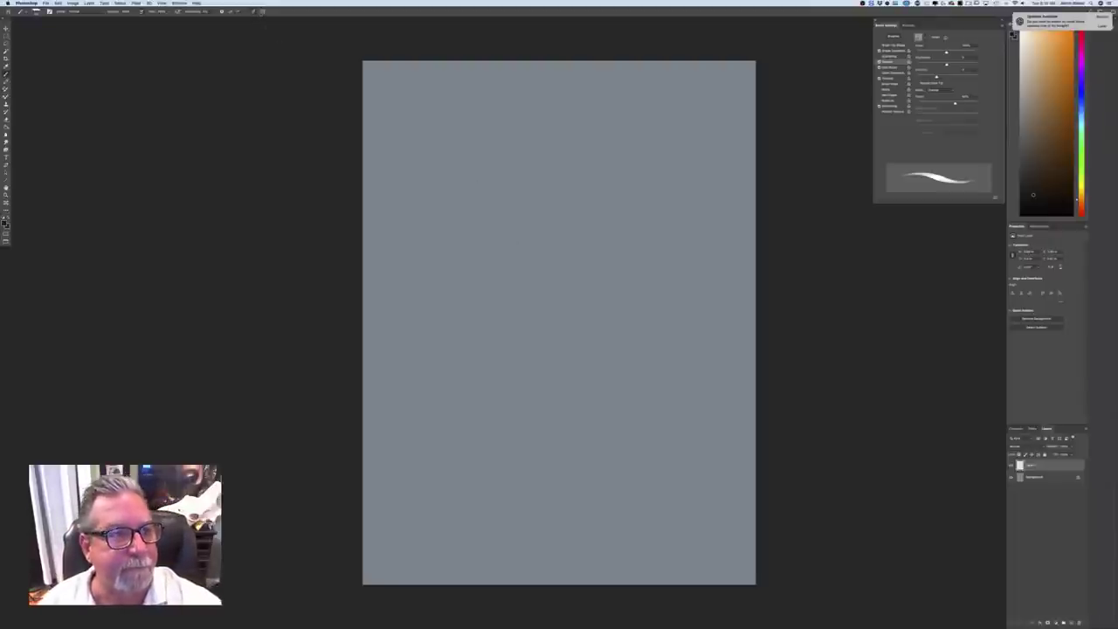
Add a vertical paint symmetry axis at the canvas centre, stretched past the upper and lower canvas edges, and apply it
left_click(262, 12)
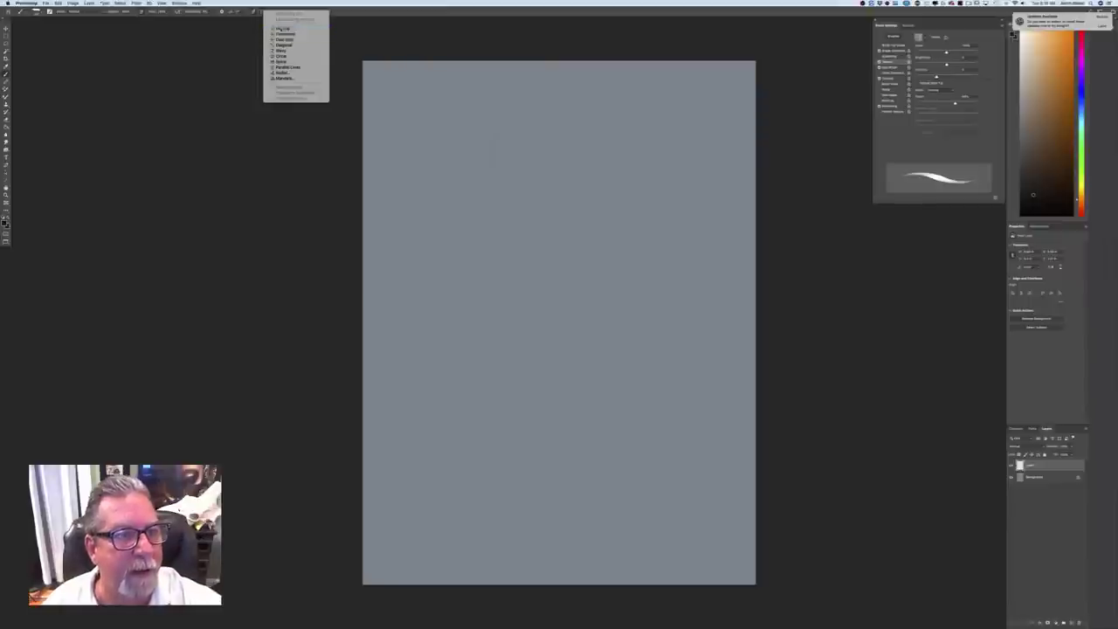
left_click(281, 29)
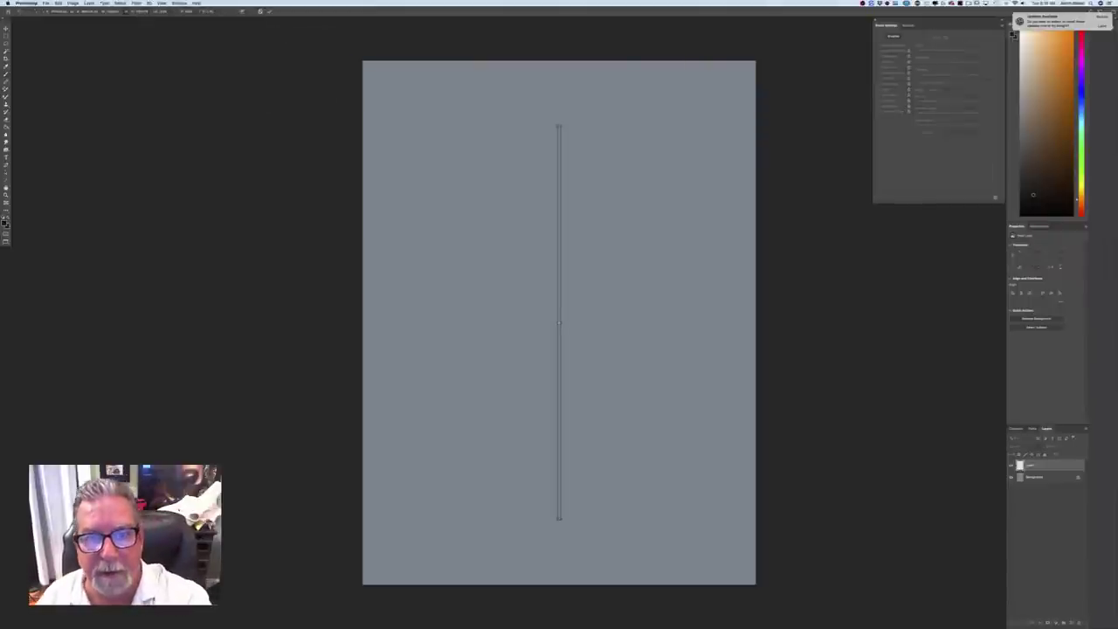
left_click_drag(559, 126, 557, 48)
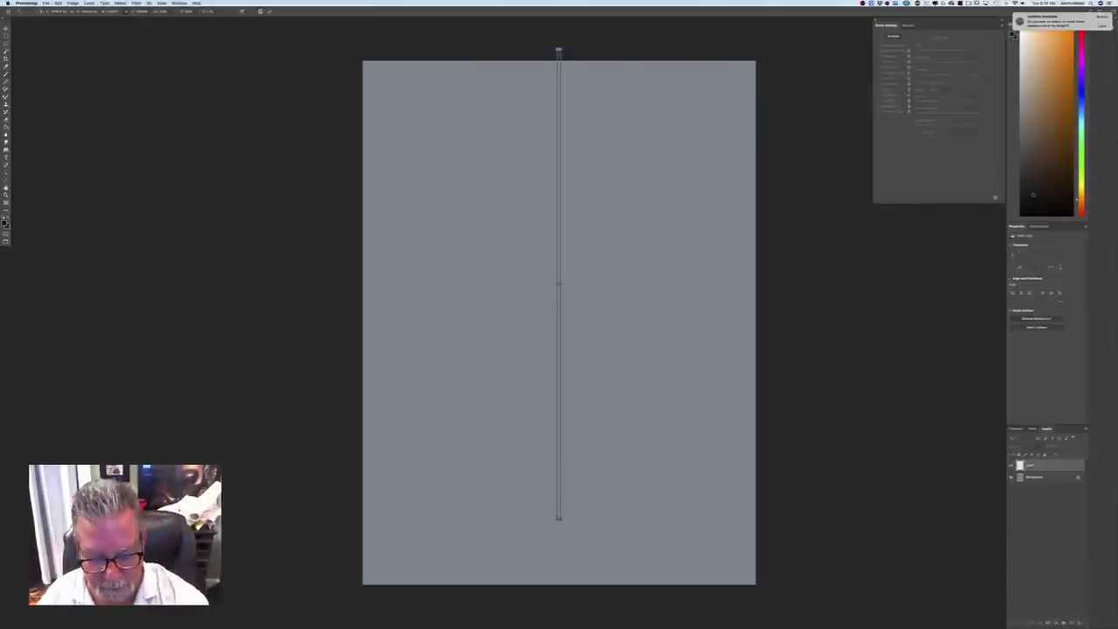
left_click_drag(559, 518, 558, 591)
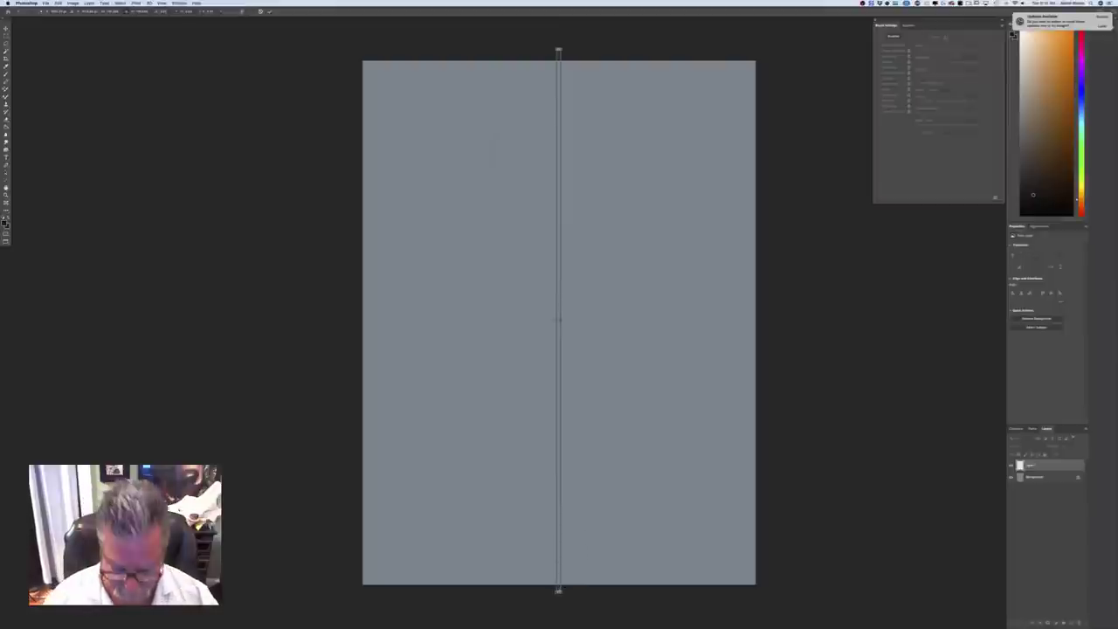
key("Return")
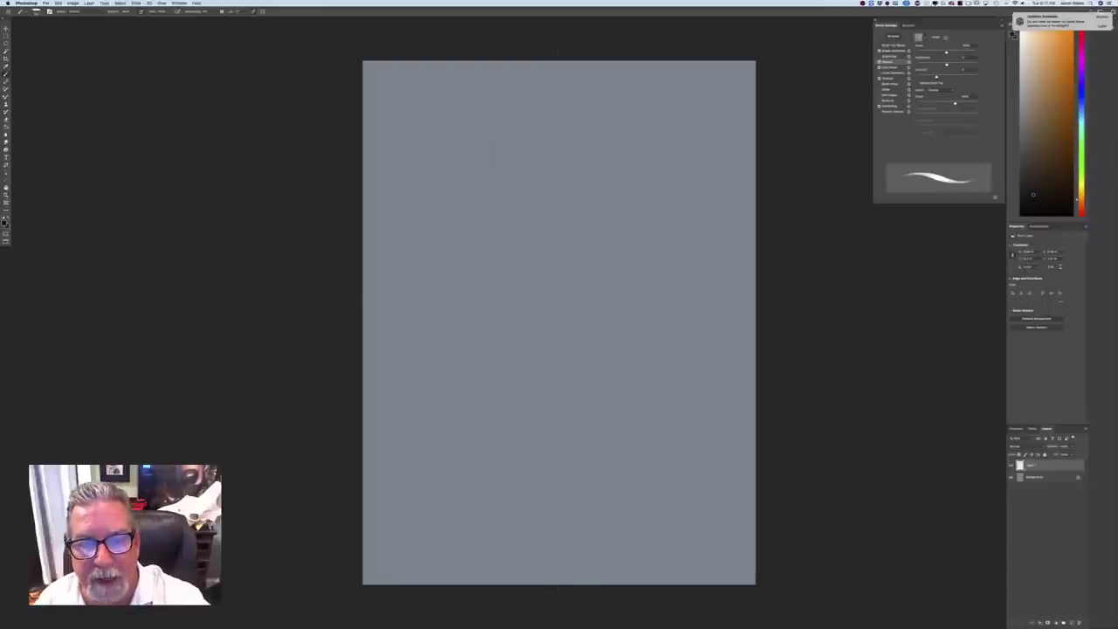
Sketch a mirrored outline with a notched tower on top, large curved arcs on both sides and jagged inner edges
mouse_move(559, 124)
left_mouse_down()
mouse_move(579, 115)
mouse_move(580, 140)
mouse_move(615, 136)
left_mouse_up()
mouse_move(614, 140)
left_mouse_down()
mouse_move(615, 215)
mouse_move(698, 332)
mouse_move(686, 373)
left_mouse_up()
left_click_drag(659, 228, 684, 267)
left_click_drag(625, 220, 633, 240)
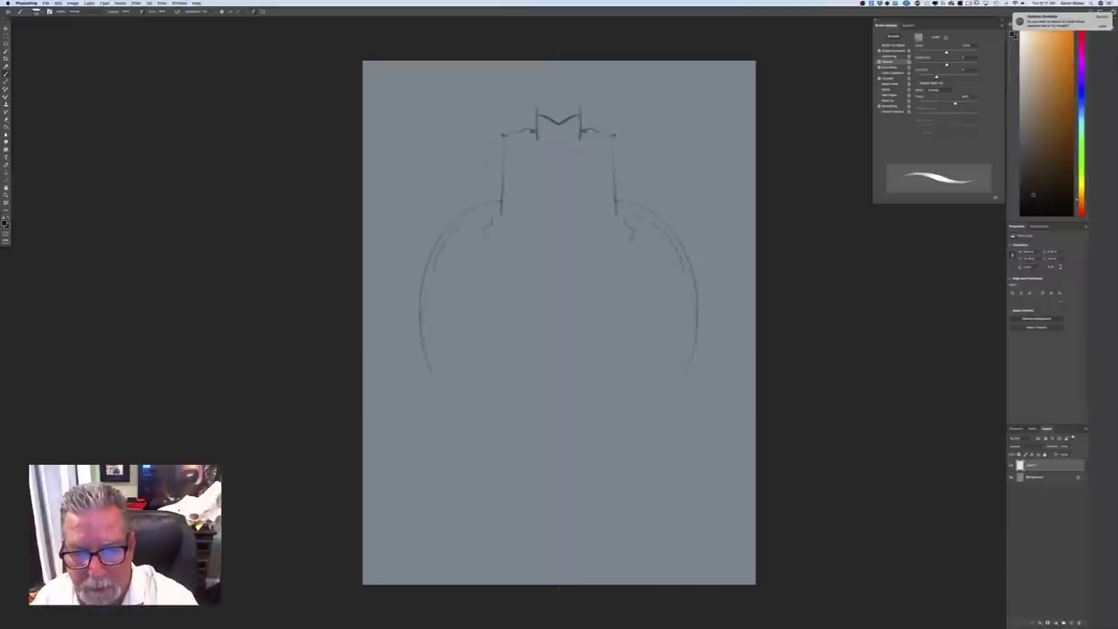
left_click_drag(486, 233, 484, 254)
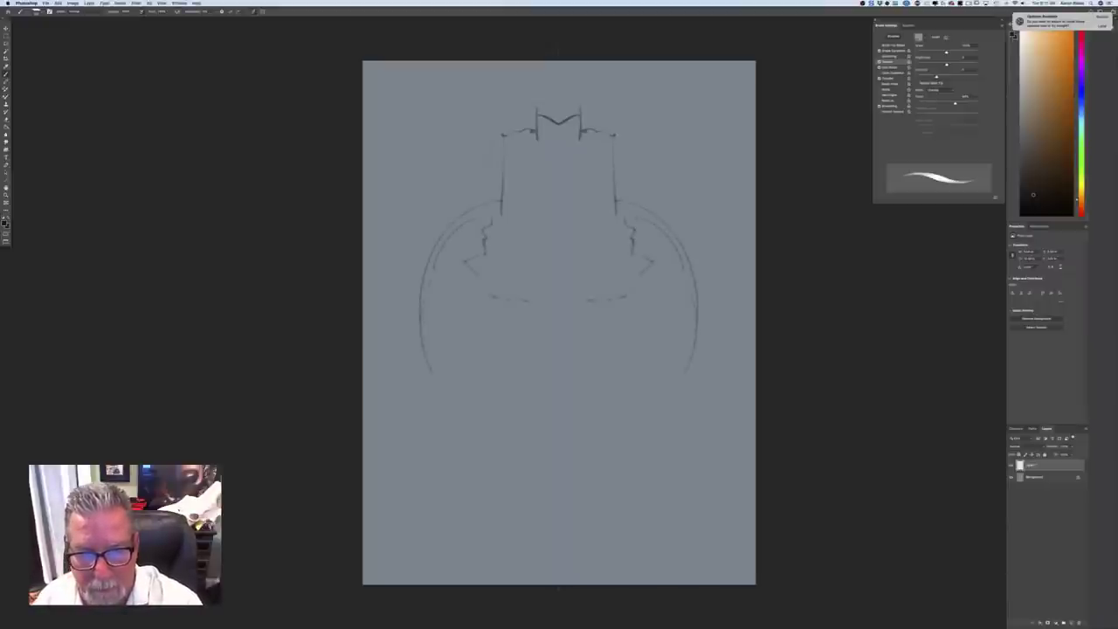
Draw short horizontal lines across the middle, an angular eye detail on each side and a bracket shape between them
mouse_move(559, 278)
left_mouse_down()
mouse_move(600, 281)
mouse_move(559, 262)
left_mouse_up()
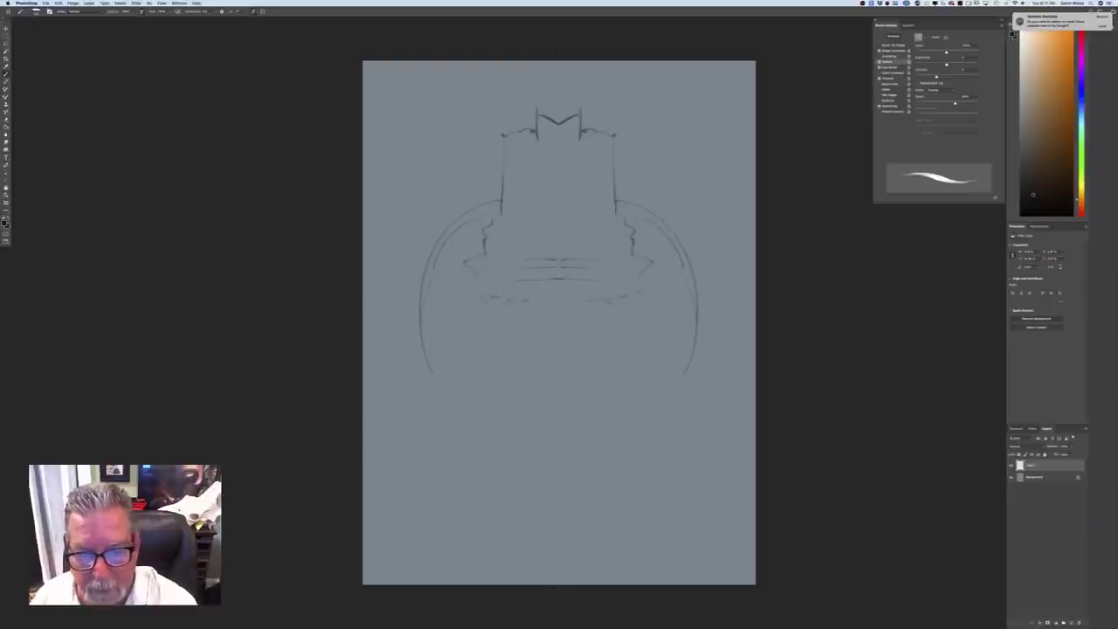
mouse_move(469, 317)
left_mouse_down()
mouse_move(482, 323)
mouse_move(459, 342)
mouse_move(496, 328)
left_mouse_up()
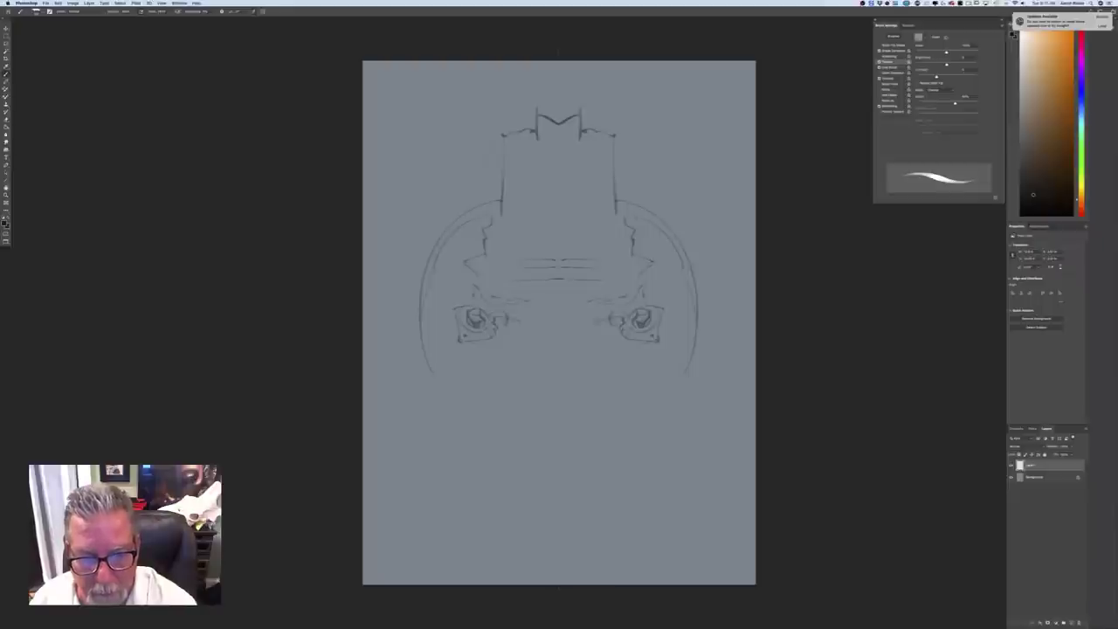
mouse_move(535, 304)
left_mouse_down()
mouse_move(535, 330)
mouse_move(558, 319)
left_mouse_up()
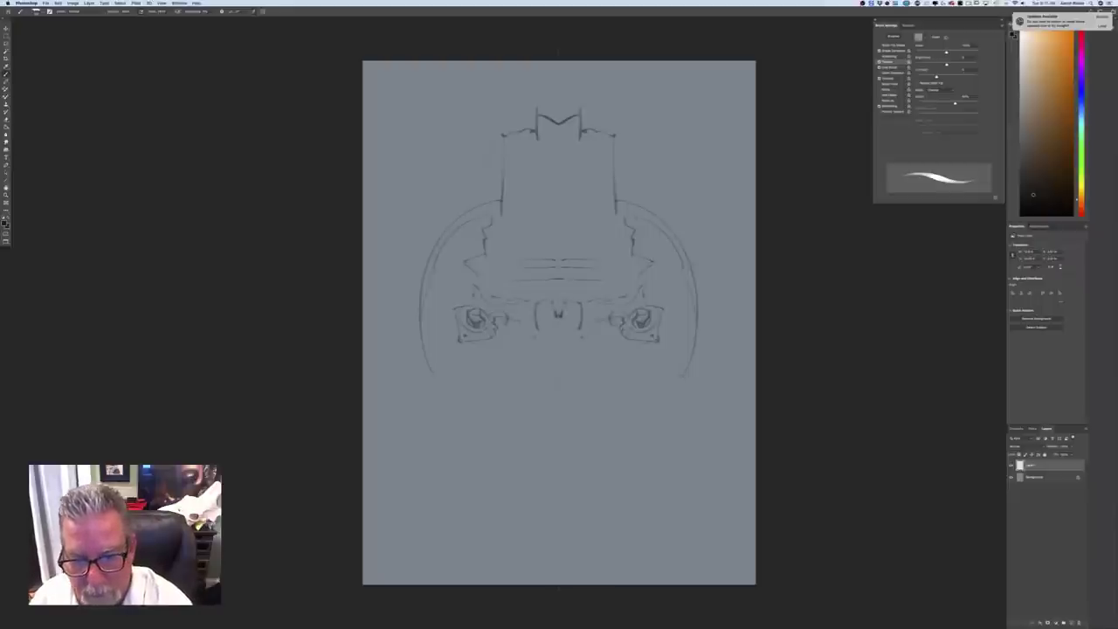
Extend the side arcs down into thick hooked tips and add small protruding fins along their outer edges
left_click_drag(423, 325, 438, 384)
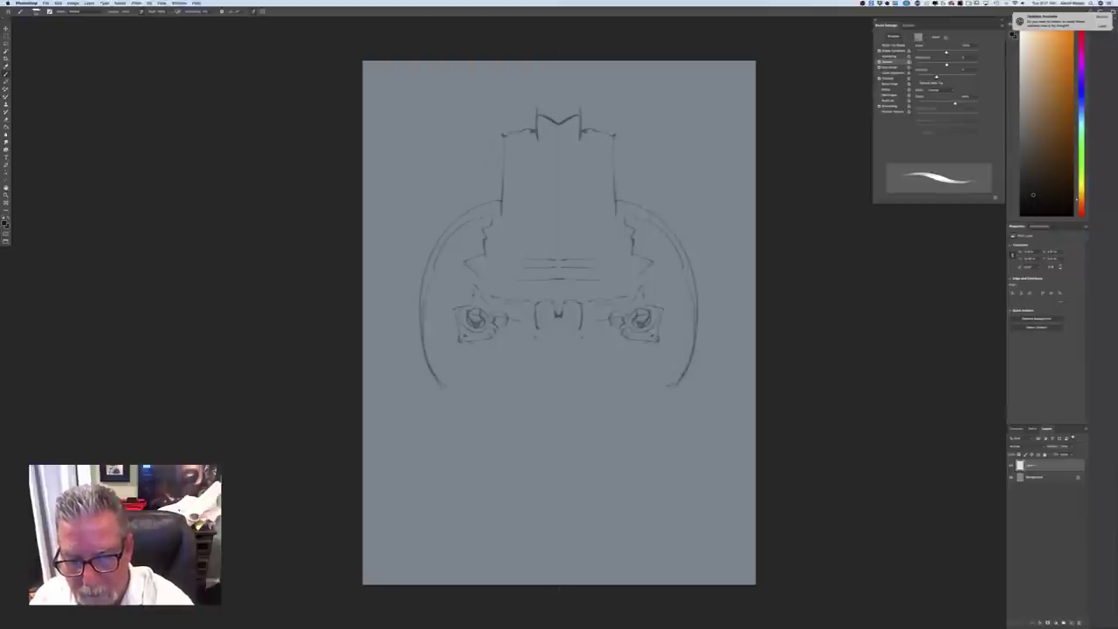
mouse_move(420, 310)
left_mouse_down()
mouse_move(419, 352)
mouse_move(447, 414)
mouse_move(463, 400)
left_mouse_up()
left_click_drag(423, 323, 446, 384)
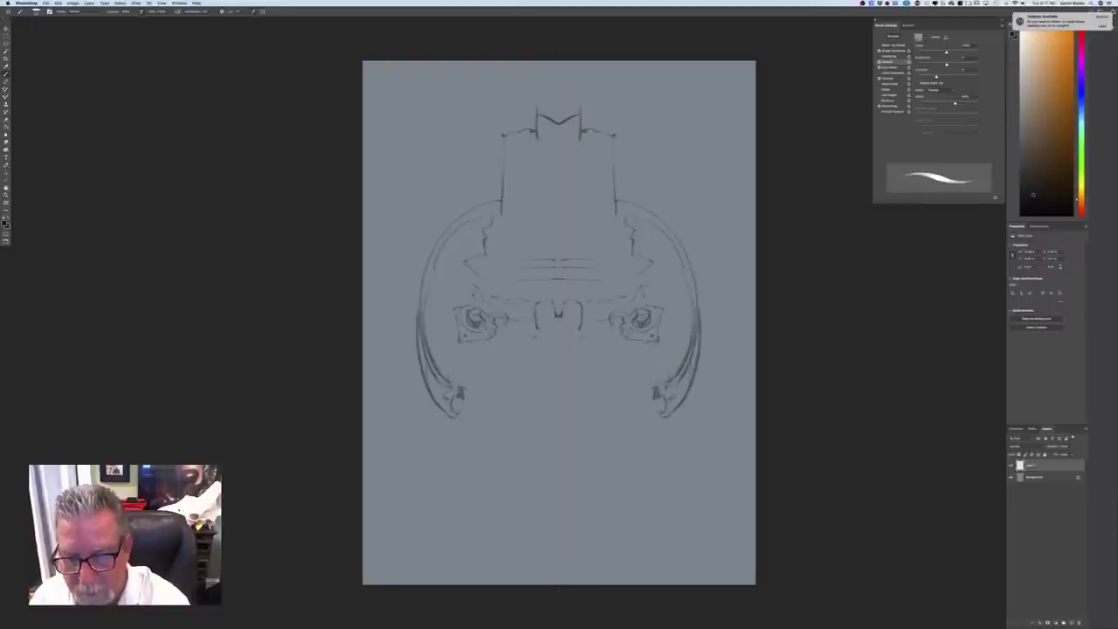
mouse_move(416, 289)
left_mouse_down()
mouse_move(392, 317)
mouse_move(416, 323)
mouse_move(395, 323)
mouse_move(396, 335)
mouse_move(417, 338)
mouse_move(419, 361)
left_mouse_up()
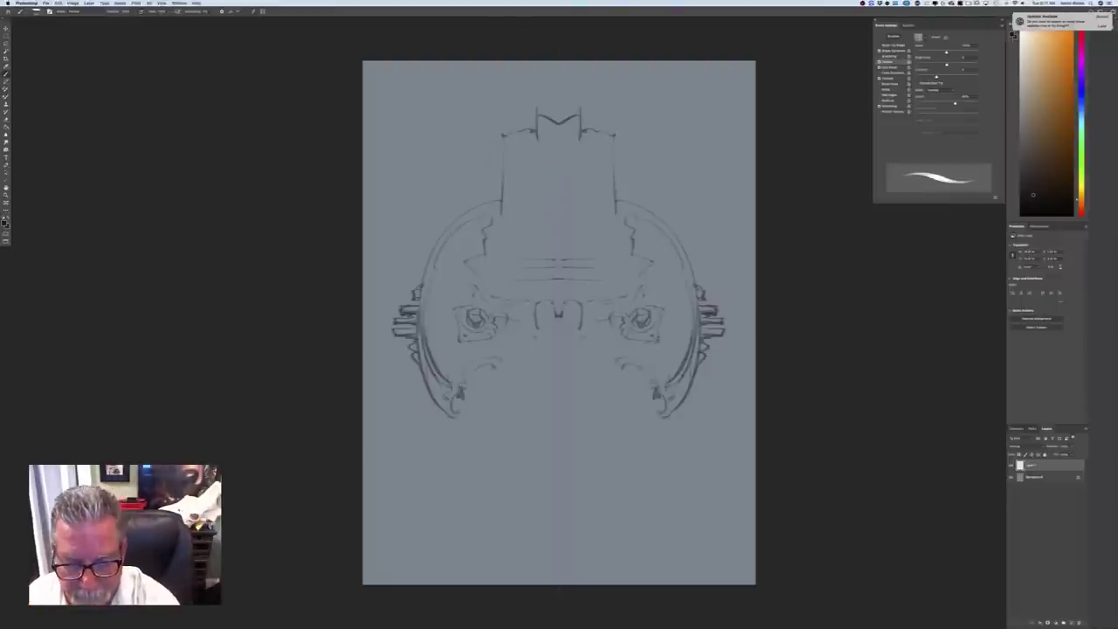
Draw a horizontally ribbed block with detailed side edges on the centre line below the eye details
mouse_move(501, 374)
left_mouse_down()
mouse_move(502, 388)
mouse_move(522, 380)
left_mouse_up()
left_click_drag(523, 380, 559, 399)
mouse_move(535, 404)
left_mouse_down()
mouse_move(557, 403)
mouse_move(558, 426)
left_mouse_up()
left_click_drag(528, 434, 552, 435)
mouse_move(527, 391)
left_mouse_down()
mouse_move(526, 436)
mouse_move(579, 437)
mouse_move(529, 446)
mouse_move(531, 408)
mouse_move(515, 400)
mouse_move(517, 441)
left_mouse_up()
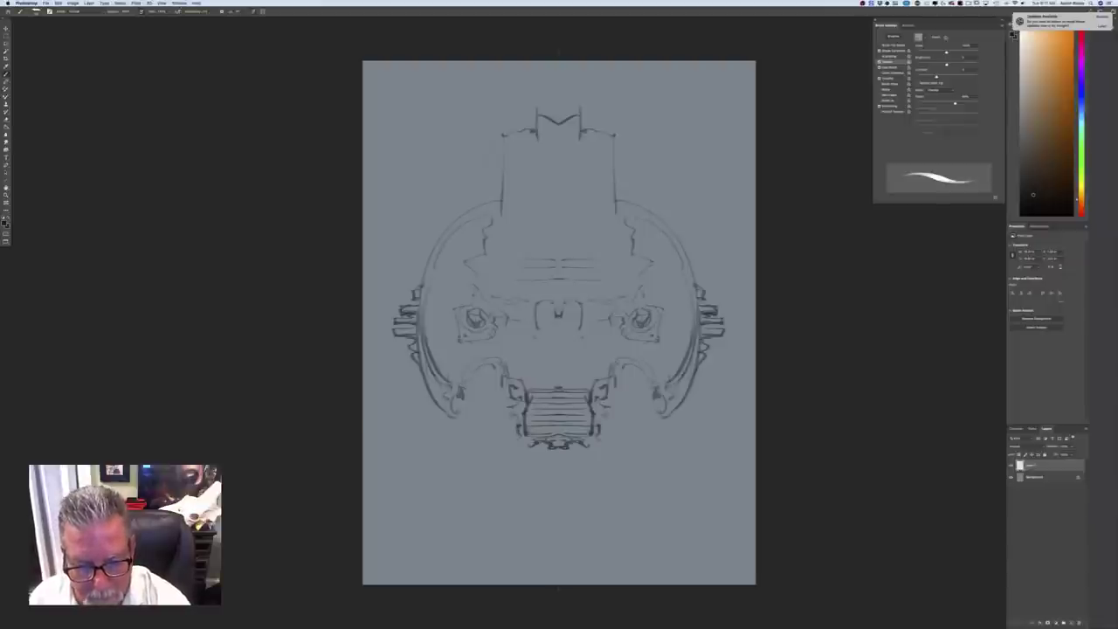
Sketch a tapering tail of vertebra-like segments from the ribbed block down to near the lower canvas edge
mouse_move(584, 451)
left_mouse_down()
mouse_move(602, 479)
mouse_move(563, 468)
mouse_move(597, 494)
mouse_move(586, 506)
mouse_move(581, 493)
mouse_move(561, 500)
mouse_move(585, 512)
mouse_move(571, 537)
mouse_move(578, 527)
left_mouse_up()
left_click_drag(582, 521, 560, 529)
mouse_move(564, 504)
left_mouse_down()
mouse_move(575, 555)
mouse_move(537, 570)
mouse_move(554, 559)
left_mouse_up()
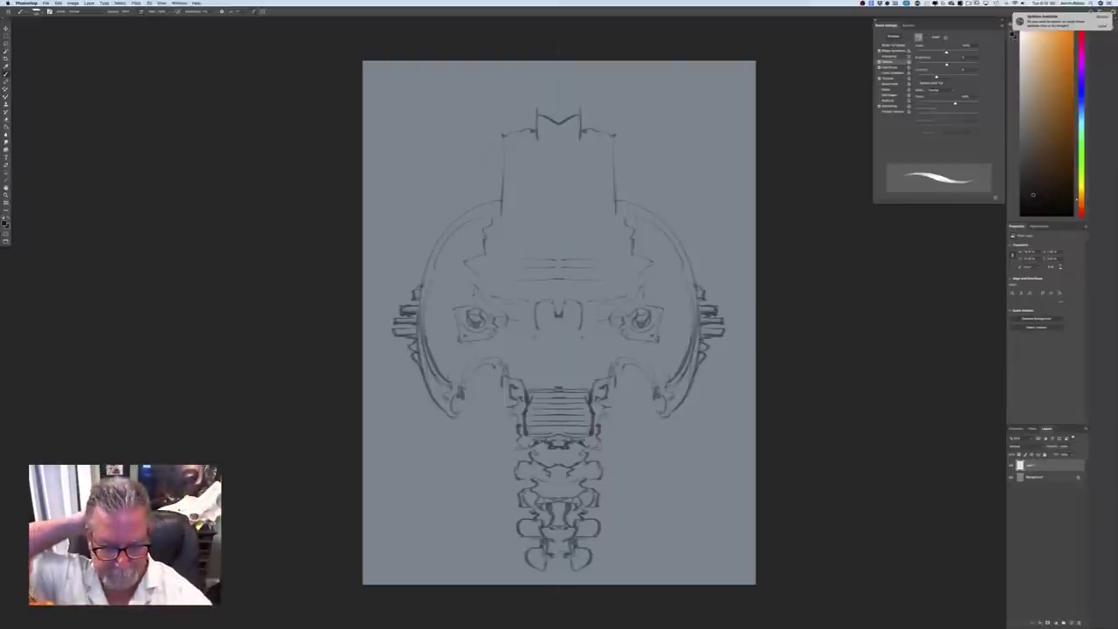
Refine the inner arches, add small ovals beside the eyes and curved details between them, and darken the eye centres
left_click_drag(483, 356, 502, 365)
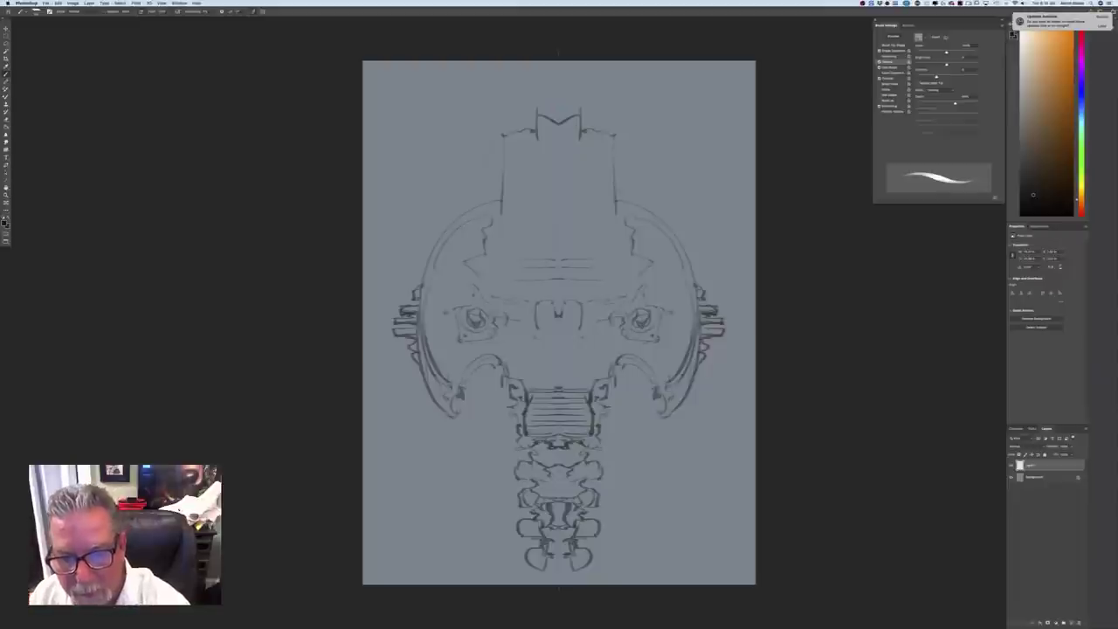
left_click_drag(666, 322, 672, 333)
left_click_drag(666, 341, 671, 342)
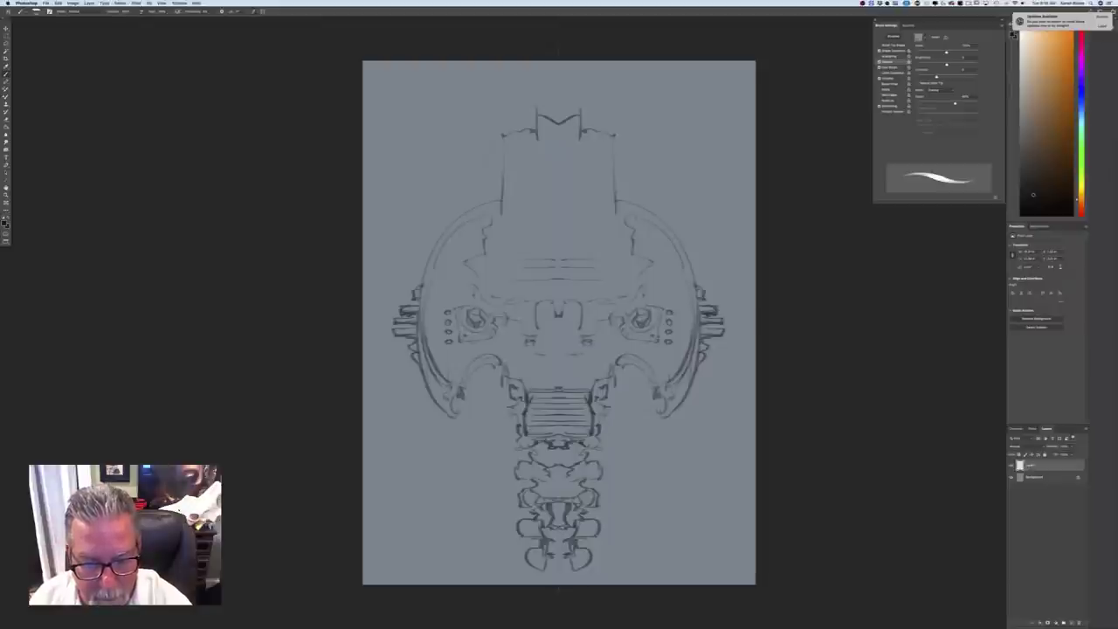
mouse_move(534, 353)
left_mouse_down()
mouse_move(547, 357)
mouse_move(530, 364)
left_mouse_up()
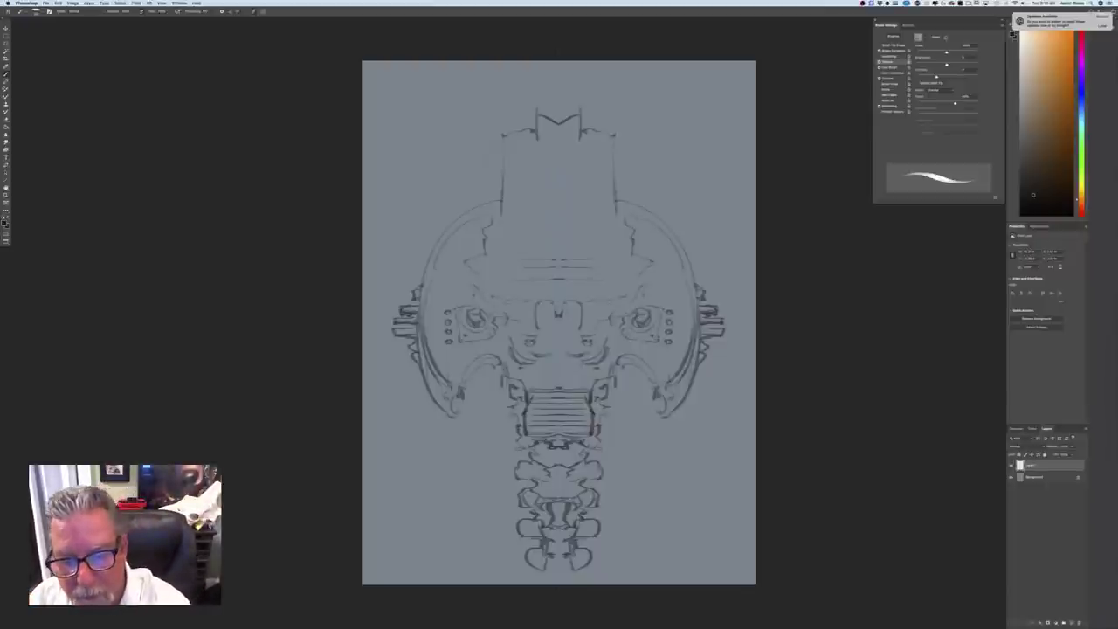
left_click_drag(471, 315, 475, 326)
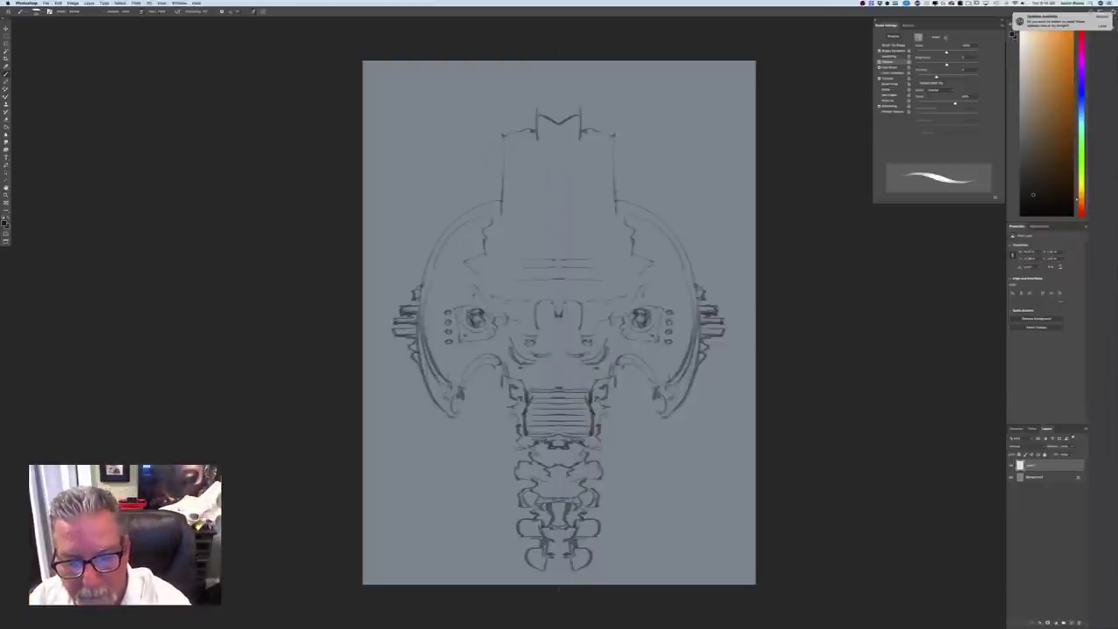
Strengthen the outline of the wide central panel and build up the mechanical detail on the centre line beneath it
mouse_move(475, 224)
left_mouse_down()
mouse_move(481, 288)
mouse_move(538, 303)
left_mouse_up()
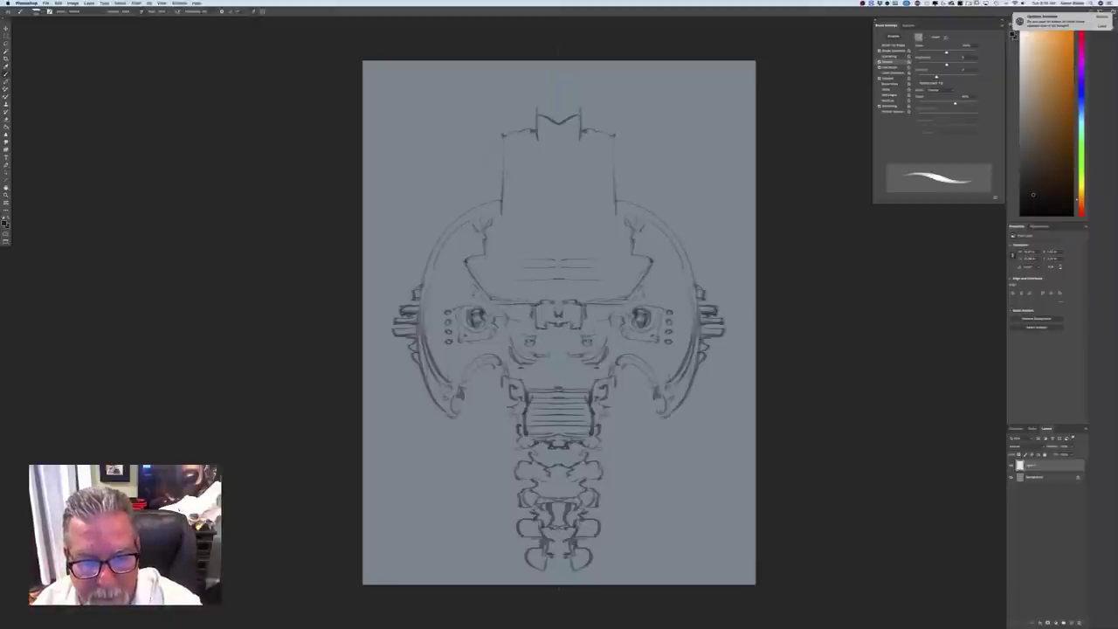
mouse_move(563, 303)
left_mouse_down()
mouse_move(568, 316)
mouse_move(540, 320)
left_mouse_up()
left_click_drag(540, 319, 552, 318)
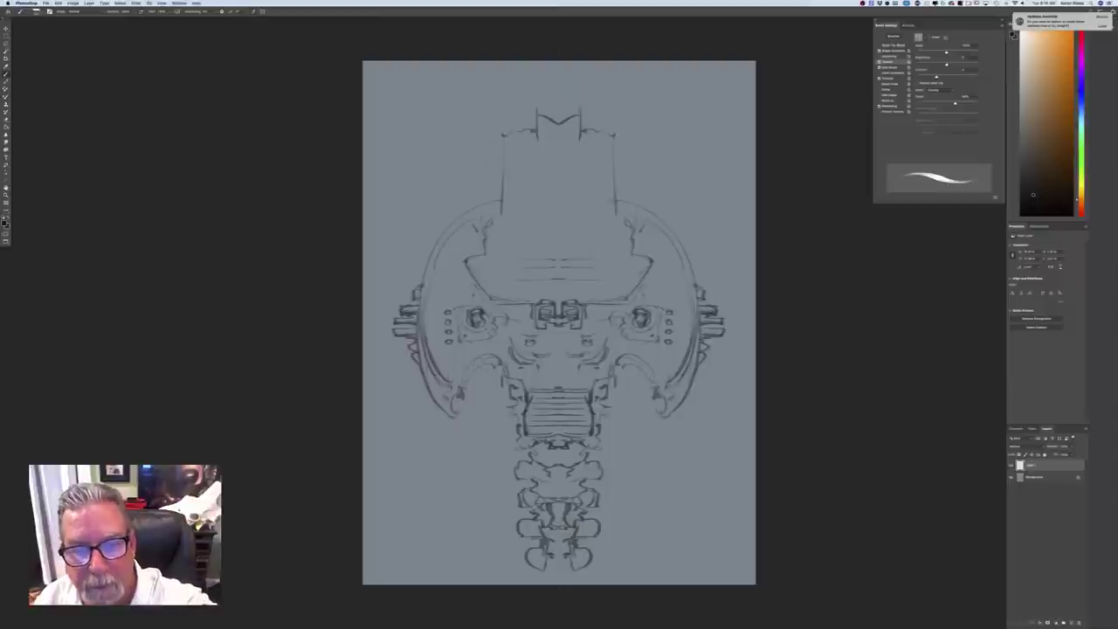
Remove the tower from the sketch and finish the top with two rounded lobes, a curved dip and a small cap
left_click_drag(524, 219, 545, 236)
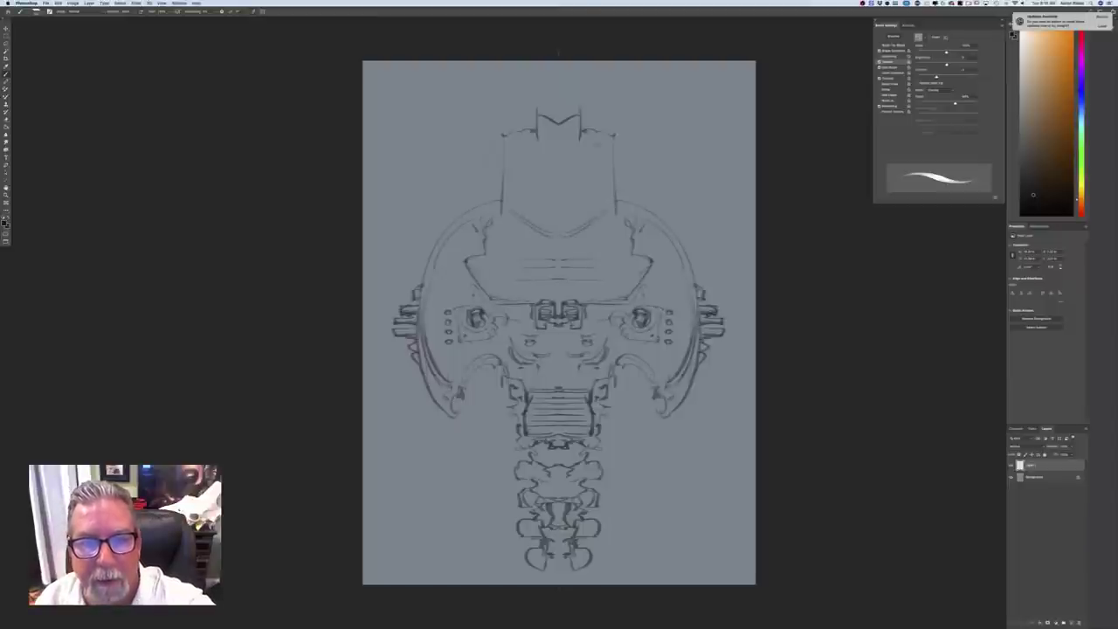
mouse_move(527, 150)
left_mouse_down()
mouse_move(532, 165)
mouse_move(547, 156)
mouse_move(557, 171)
mouse_move(552, 208)
left_mouse_up()
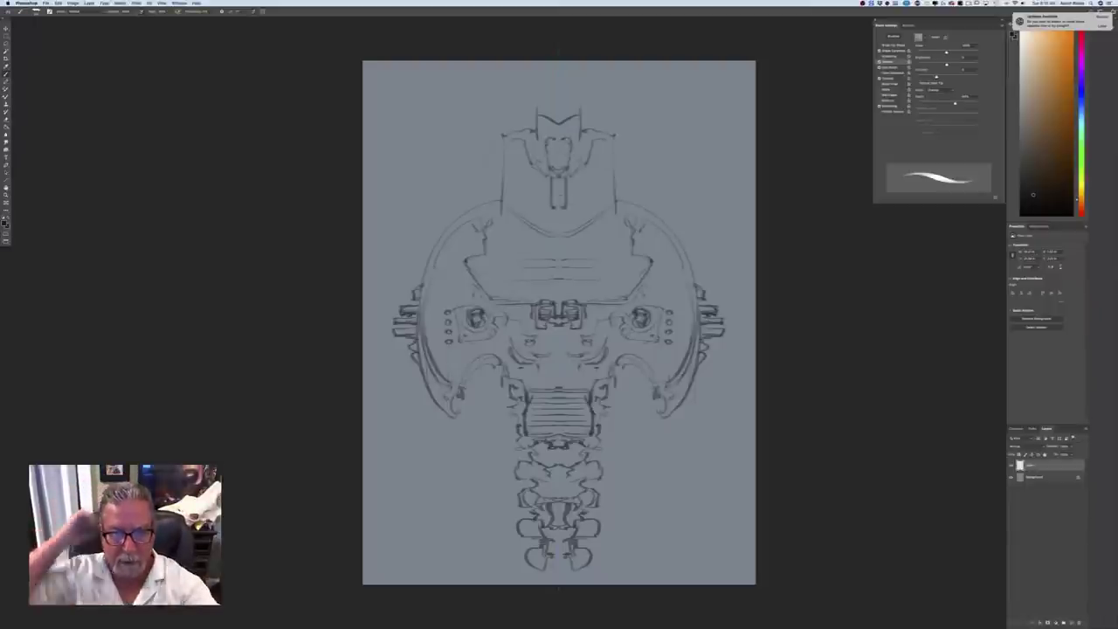
mouse_move(504, 135)
left_mouse_down()
mouse_move(500, 204)
mouse_move(530, 165)
mouse_move(538, 110)
mouse_move(554, 208)
left_mouse_up()
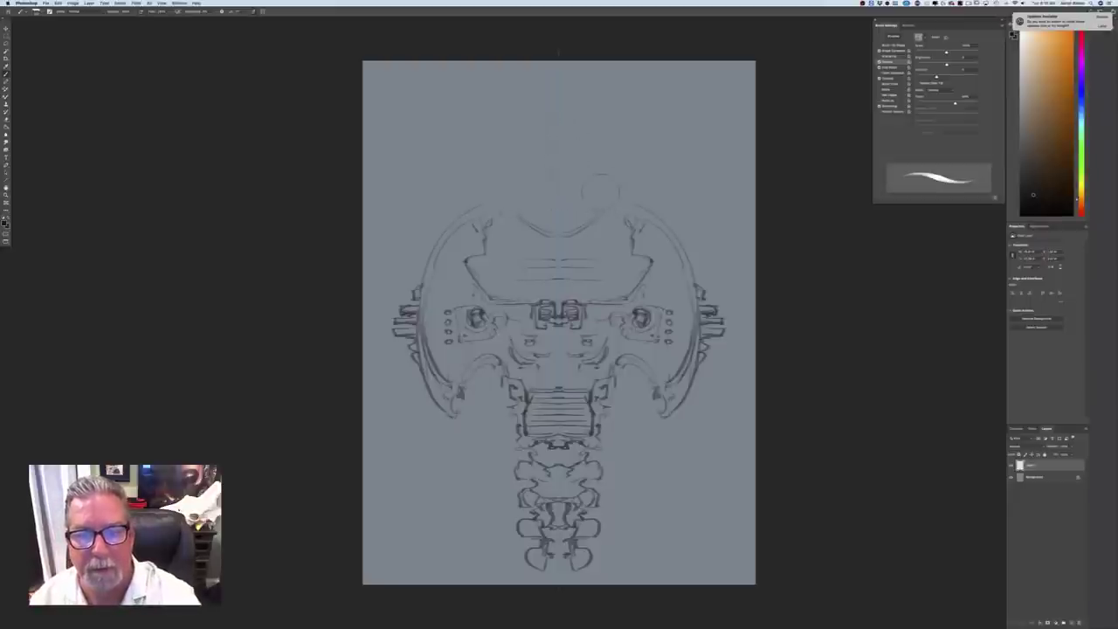
mouse_move(463, 217)
left_mouse_down()
mouse_move(502, 203)
mouse_move(536, 229)
mouse_move(560, 212)
left_mouse_up()
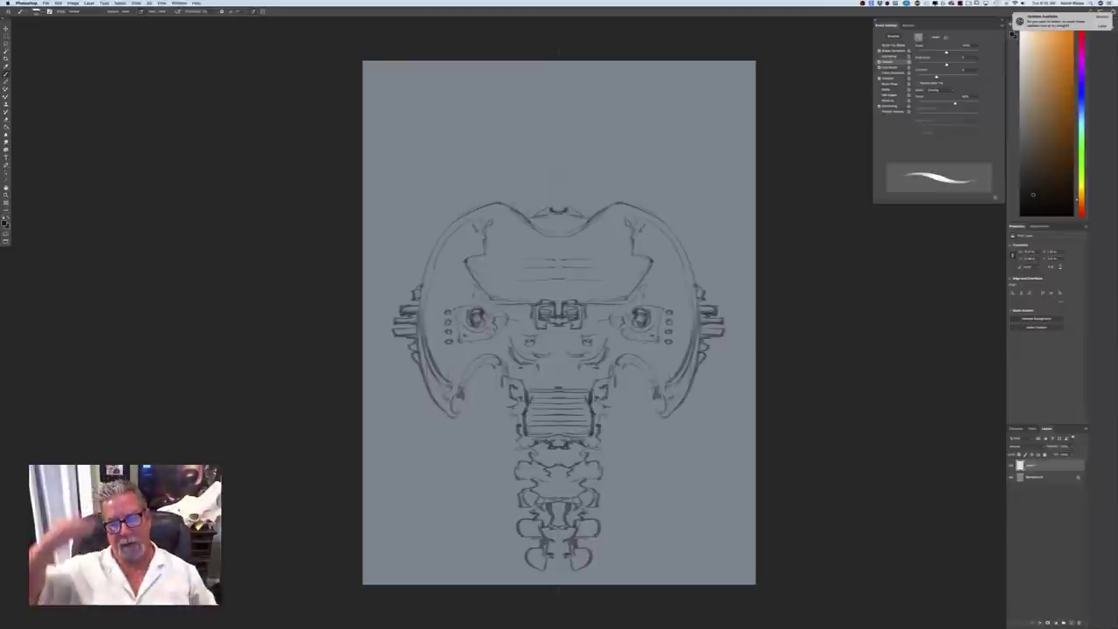
Move the whole sketch straight up so there is empty canvas below the tail
left_click(6, 28)
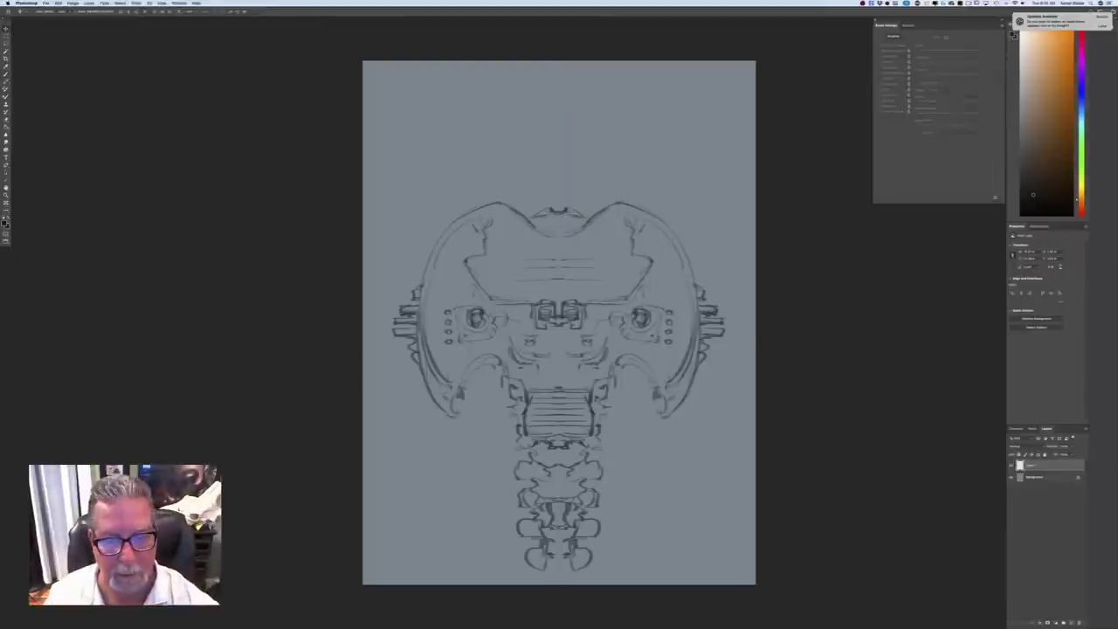
left_click_drag(463, 481, 463, 408)
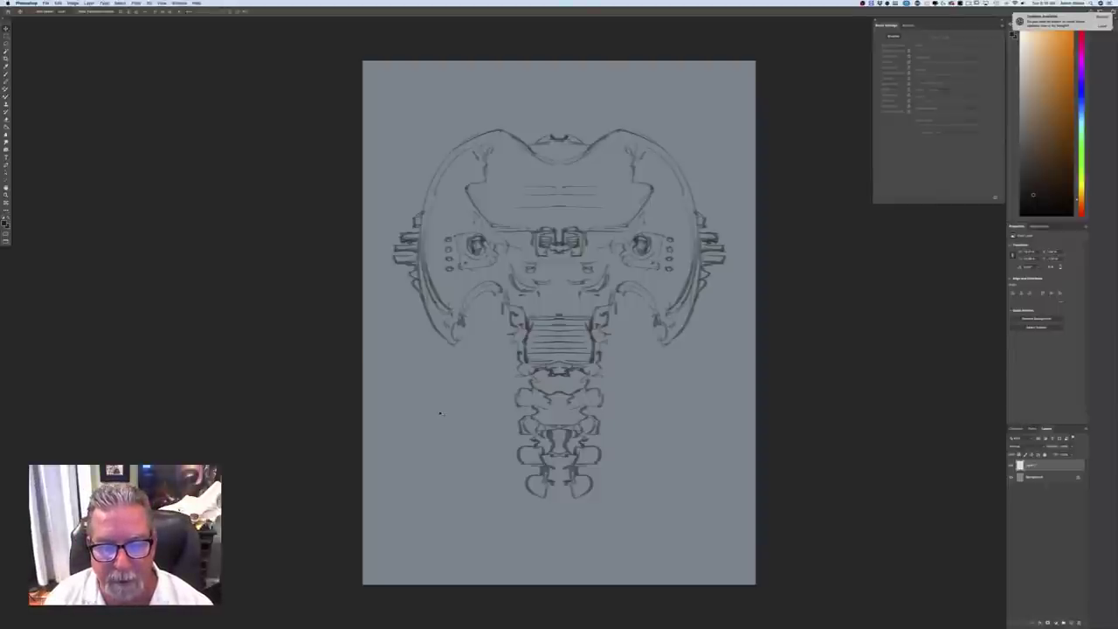
Return to the Brush tool, thicken the central panel's lower edges and shade the upper side areas and around the eyes dark
key("b")
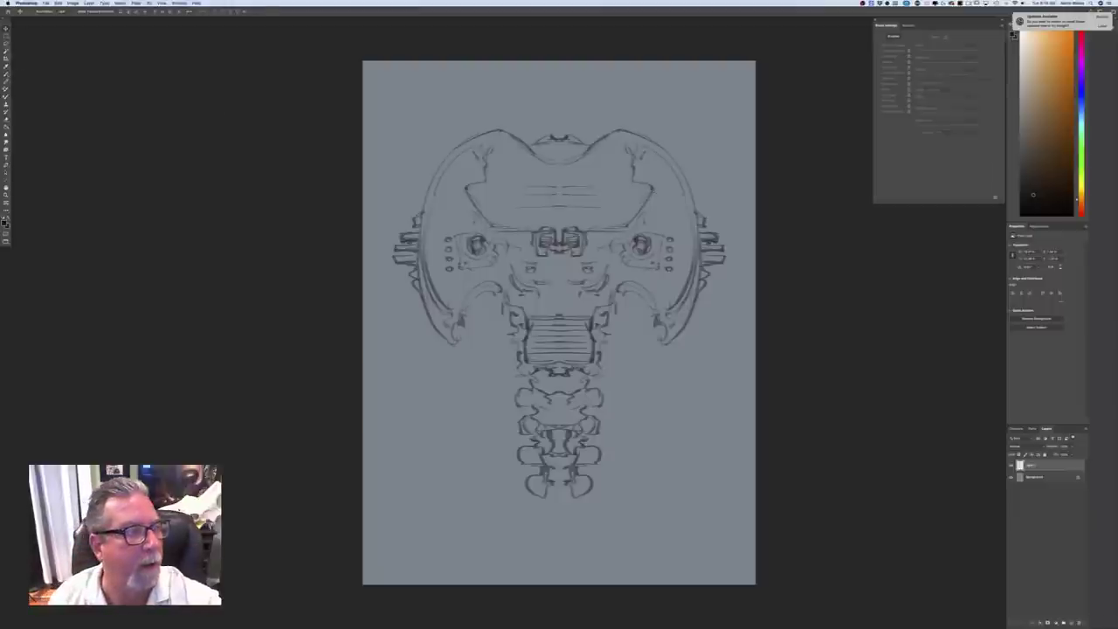
key("b")
left_click_drag(467, 192, 493, 230)
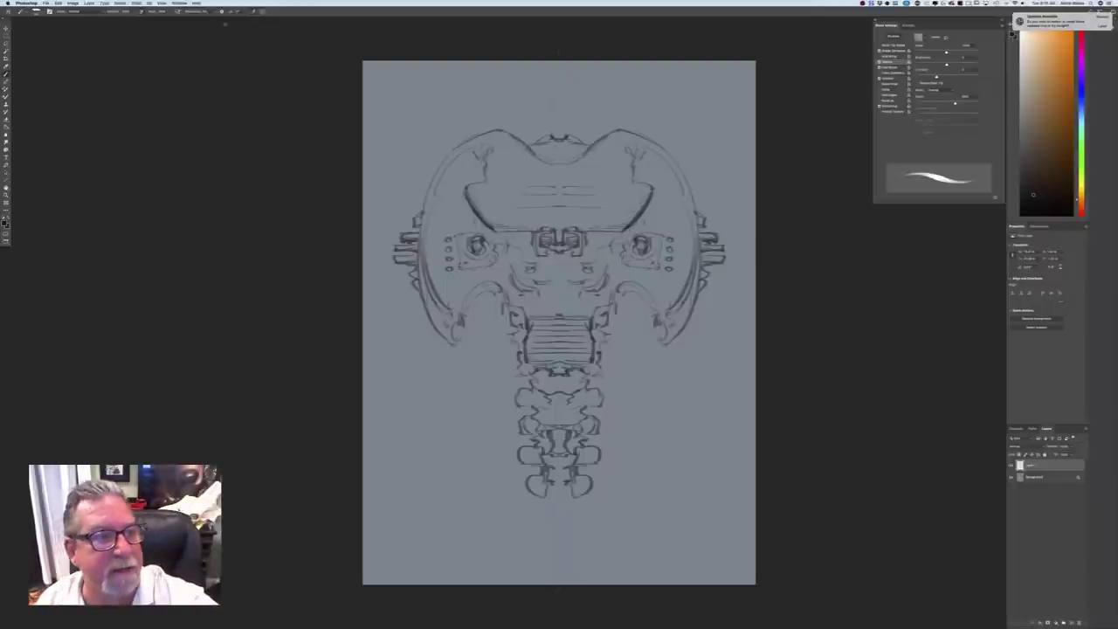
mouse_move(482, 150)
left_mouse_down()
mouse_move(472, 178)
mouse_move(450, 188)
mouse_move(454, 218)
mouse_move(441, 205)
mouse_move(450, 216)
mouse_move(445, 201)
mouse_move(471, 175)
mouse_move(463, 162)
mouse_move(481, 168)
mouse_move(461, 157)
mouse_move(461, 184)
mouse_move(448, 171)
mouse_move(467, 150)
mouse_move(431, 236)
mouse_move(437, 222)
mouse_move(480, 226)
mouse_move(448, 218)
mouse_move(450, 187)
left_mouse_up()
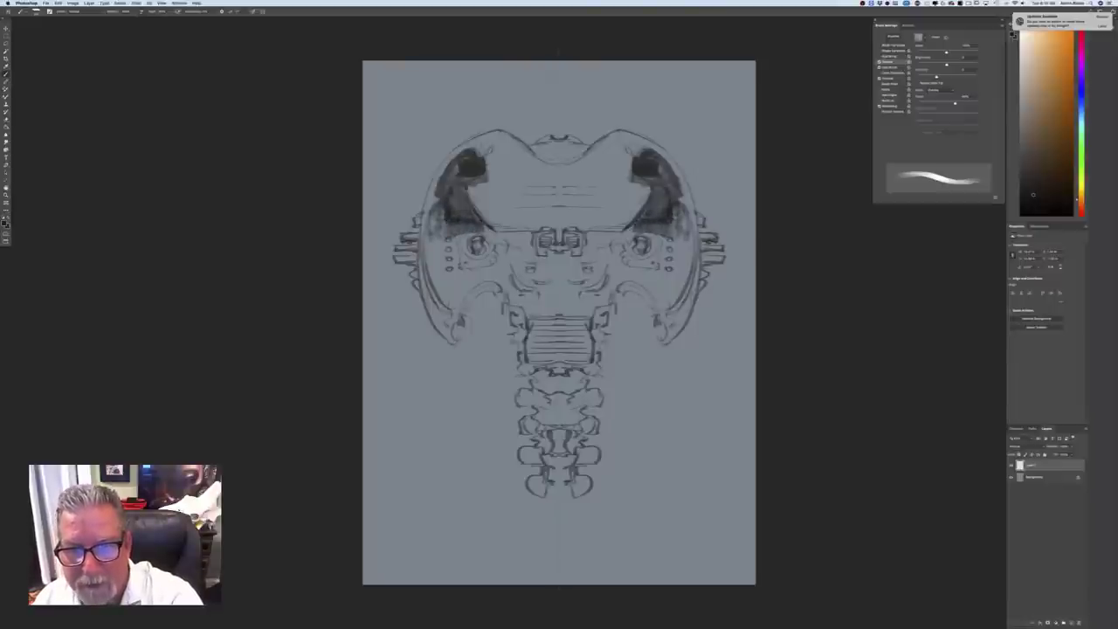
mouse_move(481, 225)
left_mouse_down()
mouse_move(494, 239)
mouse_move(516, 234)
mouse_move(536, 258)
mouse_move(519, 237)
mouse_move(505, 264)
mouse_move(500, 254)
mouse_move(499, 277)
mouse_move(456, 289)
mouse_move(454, 254)
mouse_move(456, 296)
left_mouse_up()
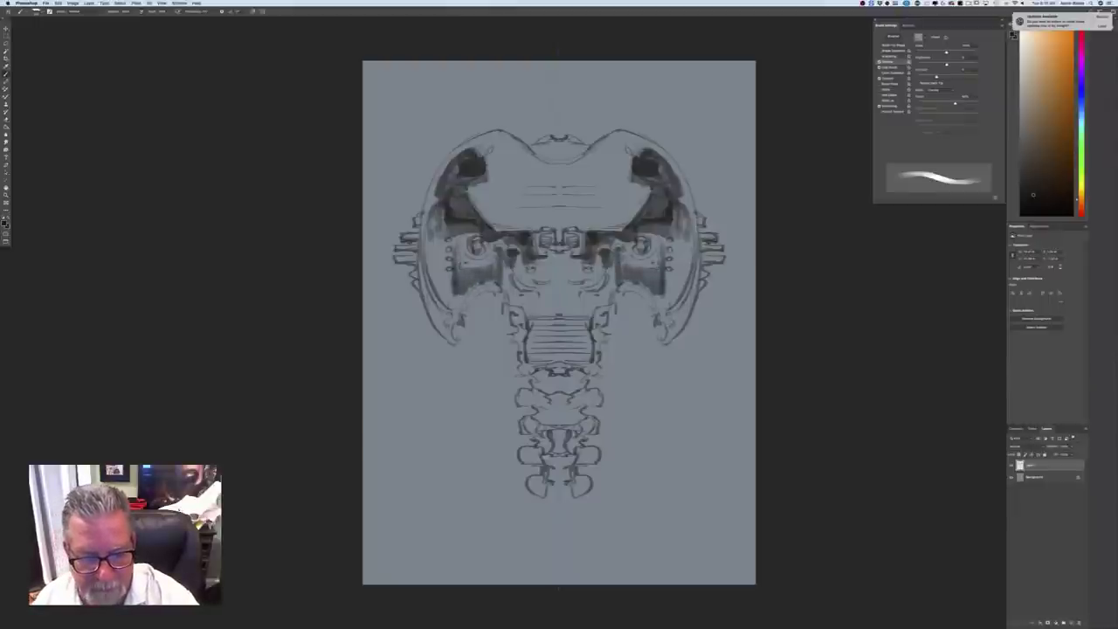
Add jagged leg-like lines at the tail's base and shade the side crescents and central mechanical sections with dark tones
mouse_move(522, 481)
left_mouse_down()
mouse_move(516, 473)
mouse_move(512, 506)
mouse_move(485, 519)
left_mouse_up()
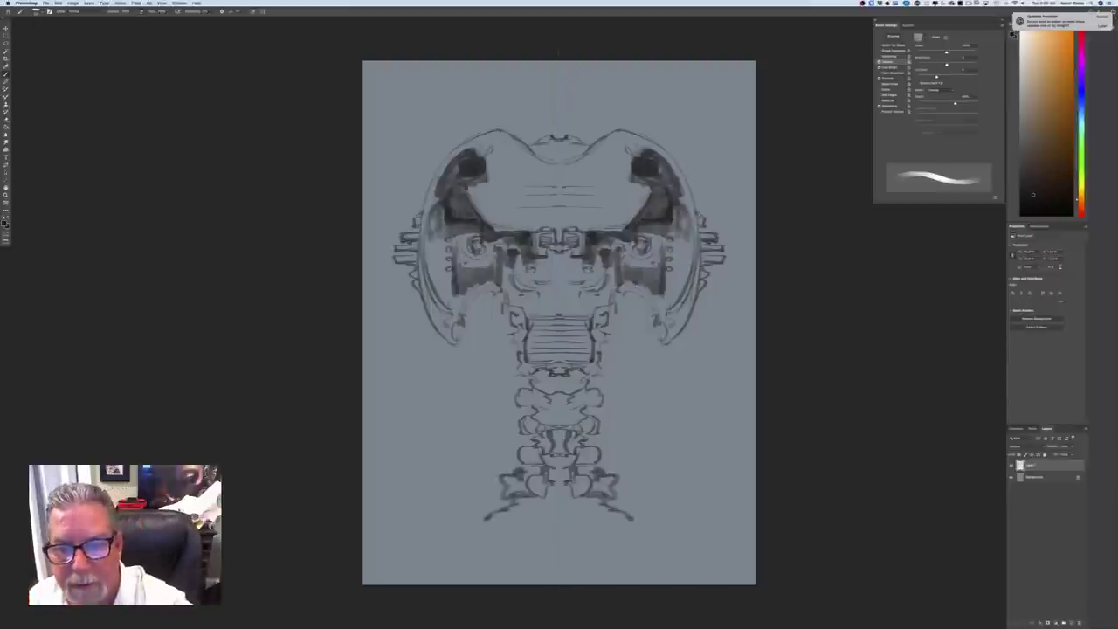
left_click_drag(444, 248, 440, 288)
mouse_move(434, 224)
left_mouse_down()
mouse_move(428, 281)
mouse_move(448, 305)
mouse_move(451, 283)
mouse_move(463, 295)
mouse_move(494, 283)
mouse_move(488, 272)
mouse_move(462, 275)
mouse_move(489, 280)
mouse_move(467, 290)
mouse_move(513, 304)
mouse_move(551, 262)
mouse_move(547, 311)
left_mouse_up()
mouse_move(547, 311)
left_mouse_down()
mouse_move(558, 310)
mouse_move(518, 305)
mouse_move(534, 300)
left_mouse_up()
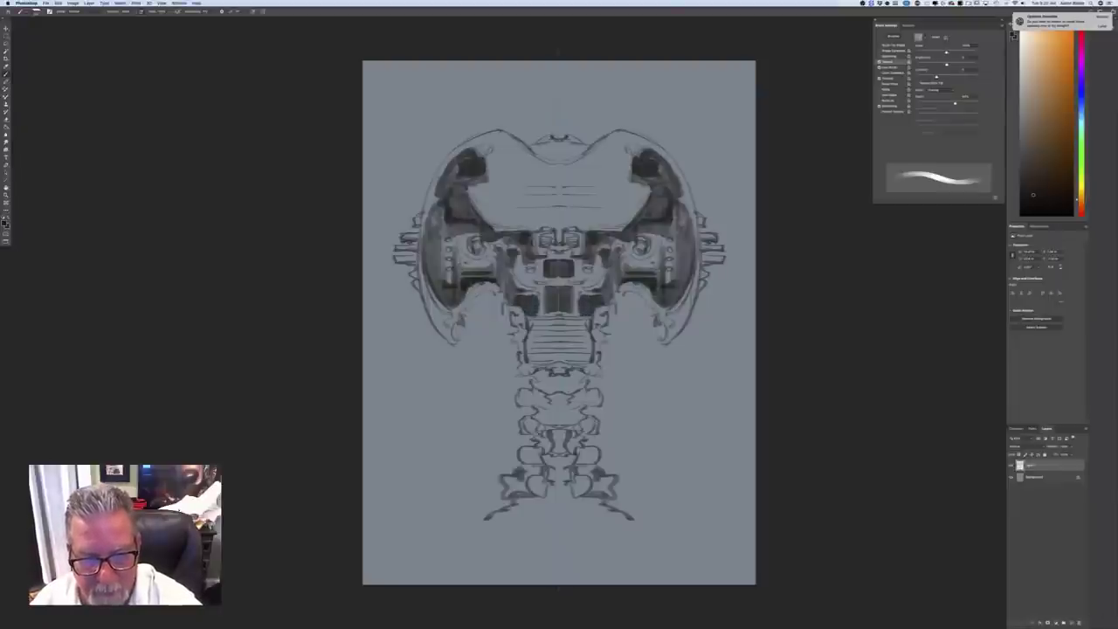
left_click_drag(540, 301, 540, 314)
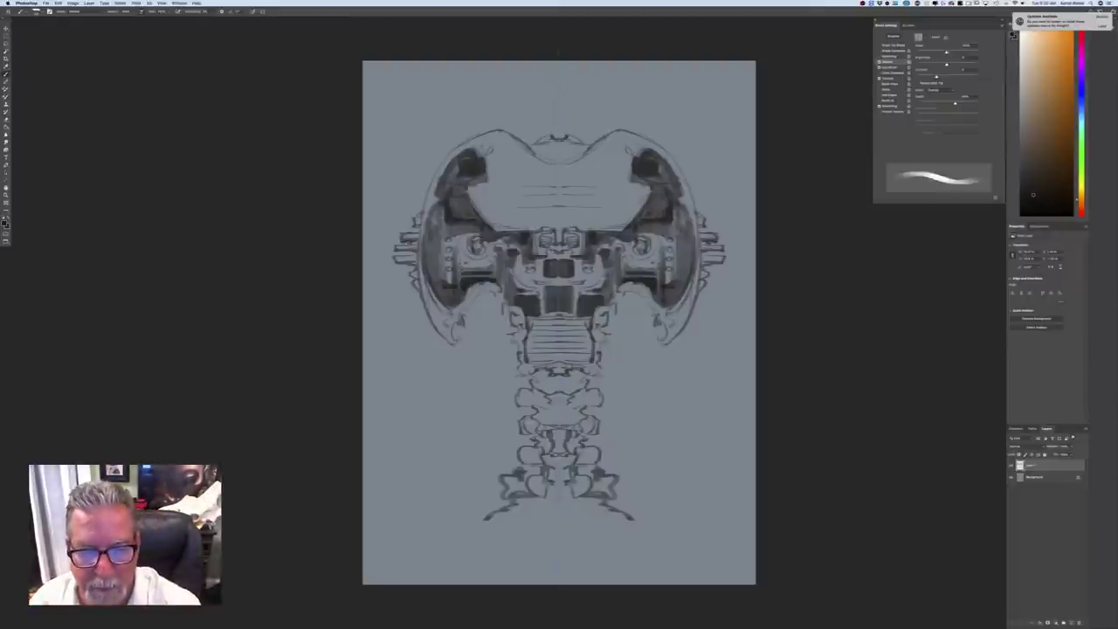
mouse_move(514, 264)
left_mouse_down()
mouse_move(517, 286)
mouse_move(538, 303)
mouse_move(566, 279)
mouse_move(569, 255)
mouse_move(550, 240)
left_mouse_up()
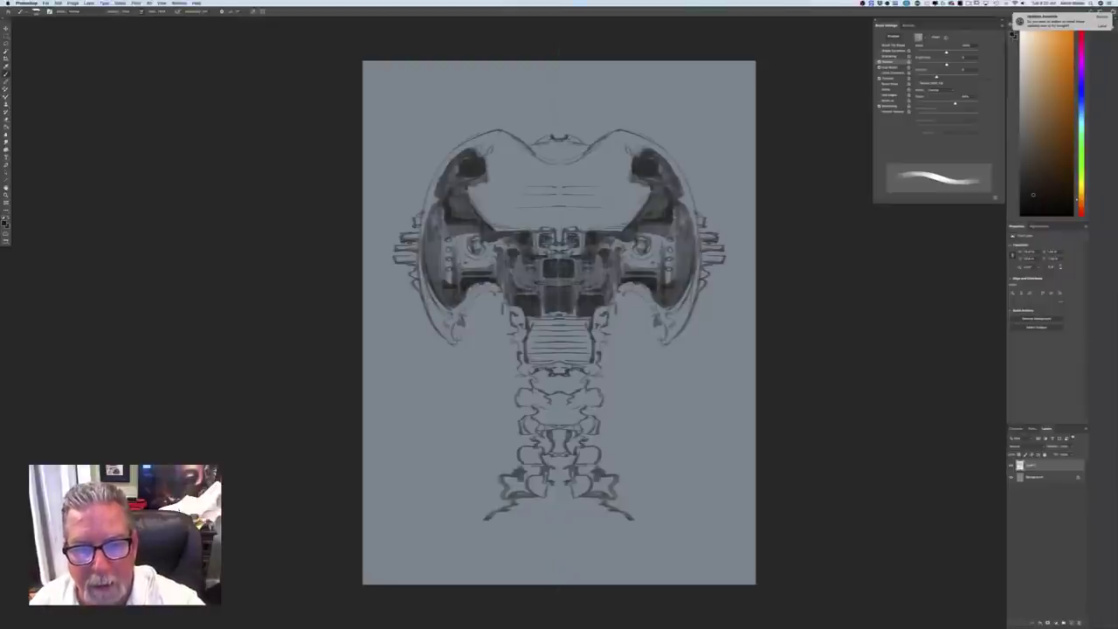
Shade the upper side areas, add curved shading strokes inside both lobes, and darken the parts flanking the striped tail section
left_click_drag(472, 199, 485, 223)
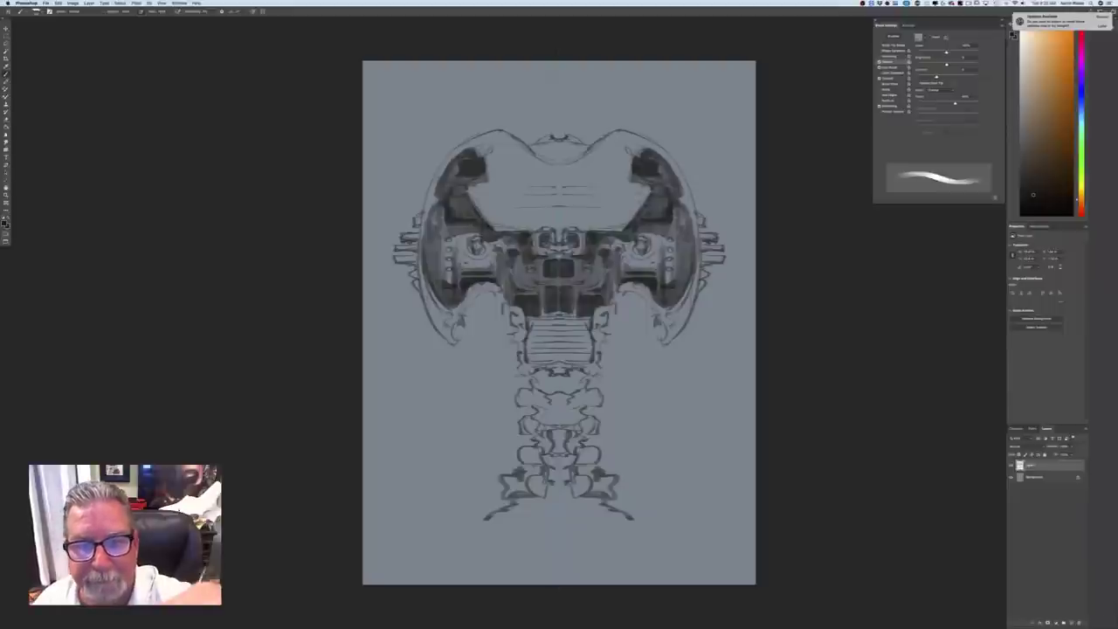
mouse_move(514, 136)
left_mouse_down()
mouse_move(543, 161)
mouse_move(528, 173)
mouse_move(518, 161)
left_mouse_up()
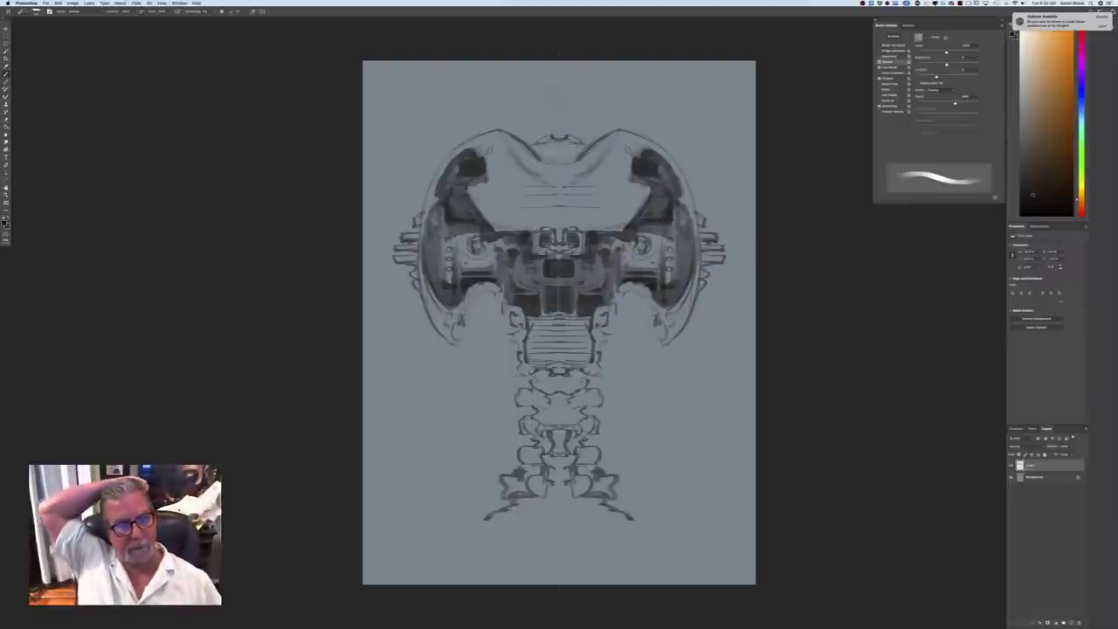
mouse_move(527, 335)
left_mouse_down()
mouse_move(530, 364)
mouse_move(531, 321)
mouse_move(534, 335)
mouse_move(511, 339)
mouse_move(519, 360)
left_mouse_up()
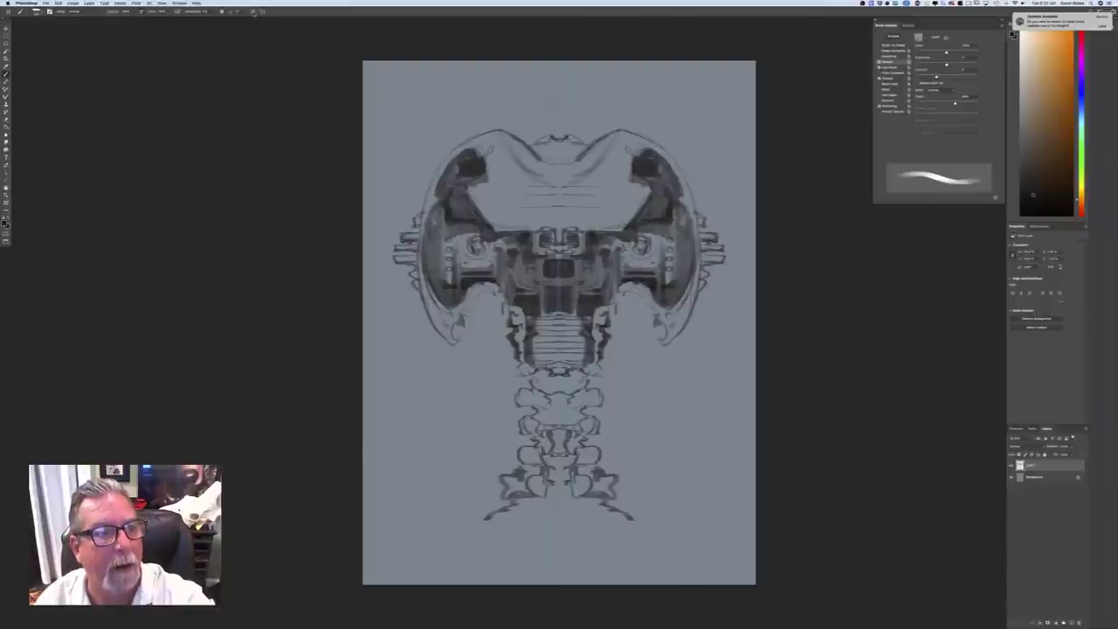
left_click_drag(599, 360, 600, 381)
Enable Shape Dynamics for the brush, choose a bright red foreground colour and fill the two square eyes with it
left_click(879, 50)
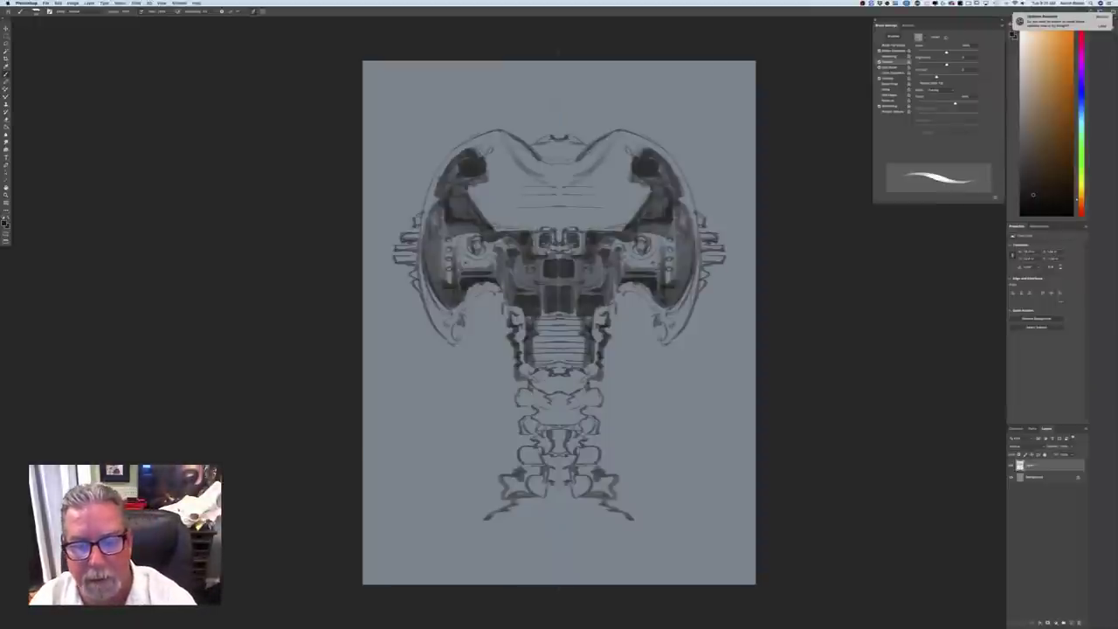
left_click(4, 223)
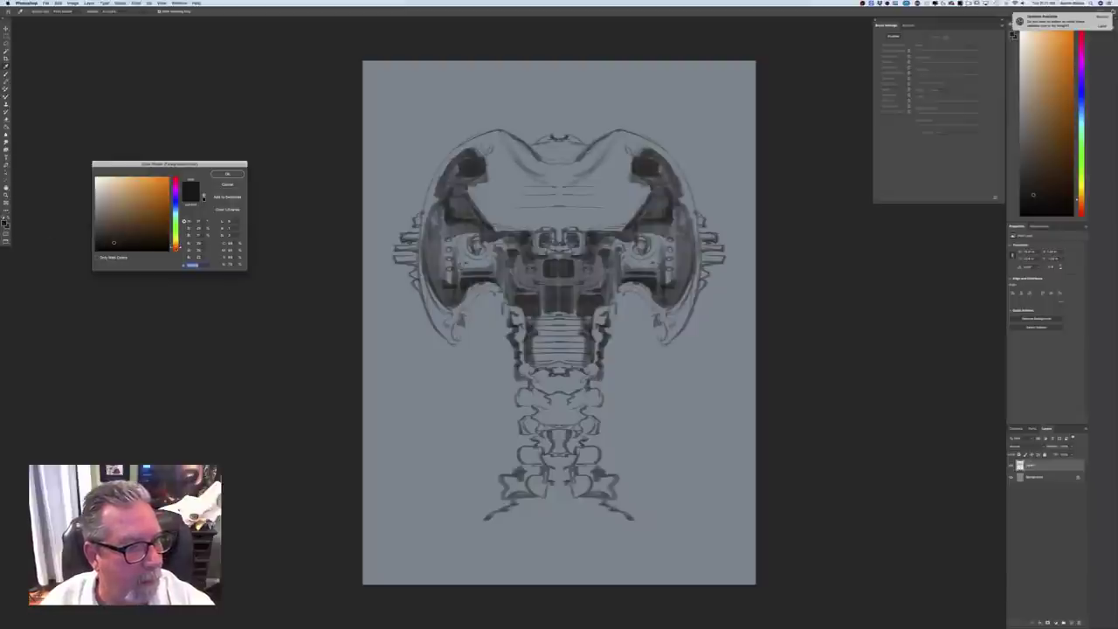
left_click_drag(175, 243, 176, 251)
left_click(162, 180)
left_click(228, 174)
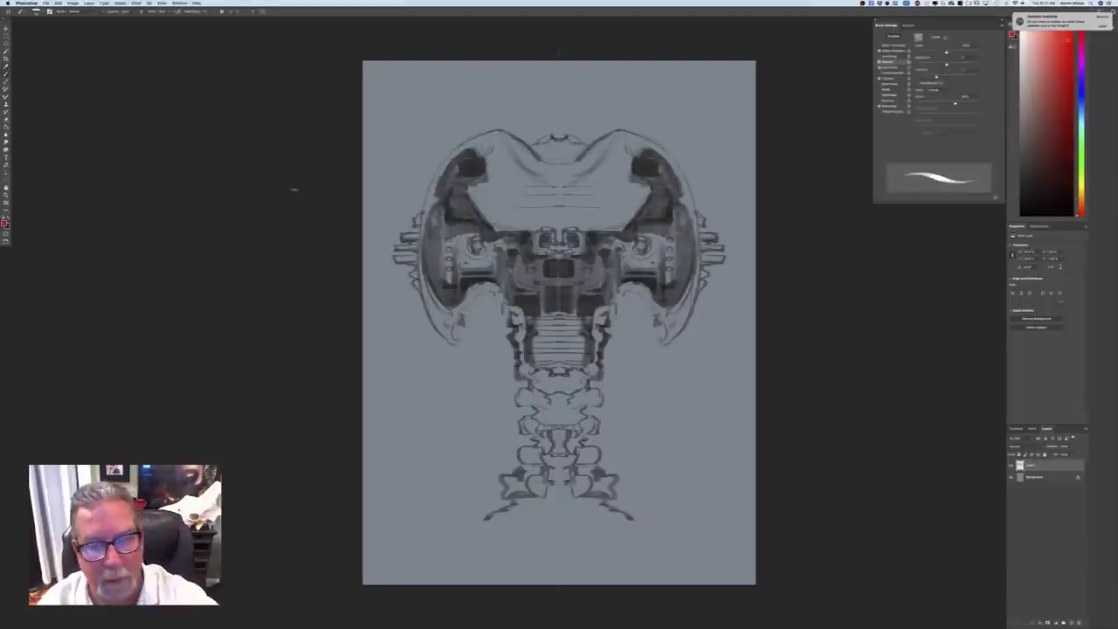
left_click_drag(474, 243, 478, 245)
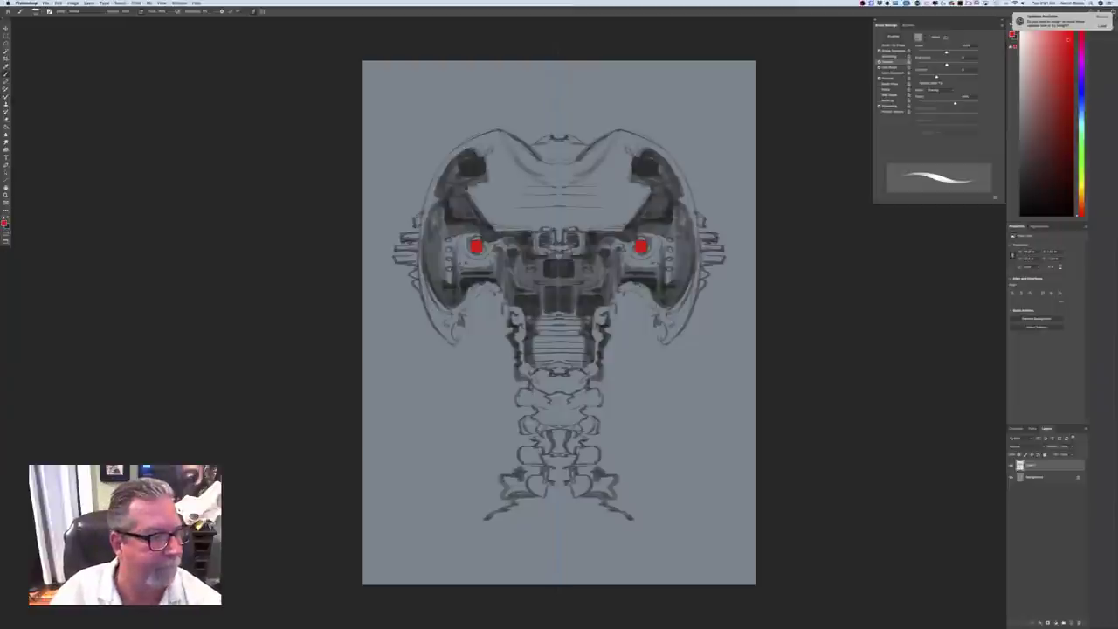
Choose a bright green foreground colour and paint the column of small lights on the outer side of each eye
left_click(4, 224)
left_click_drag(176, 224, 176, 226)
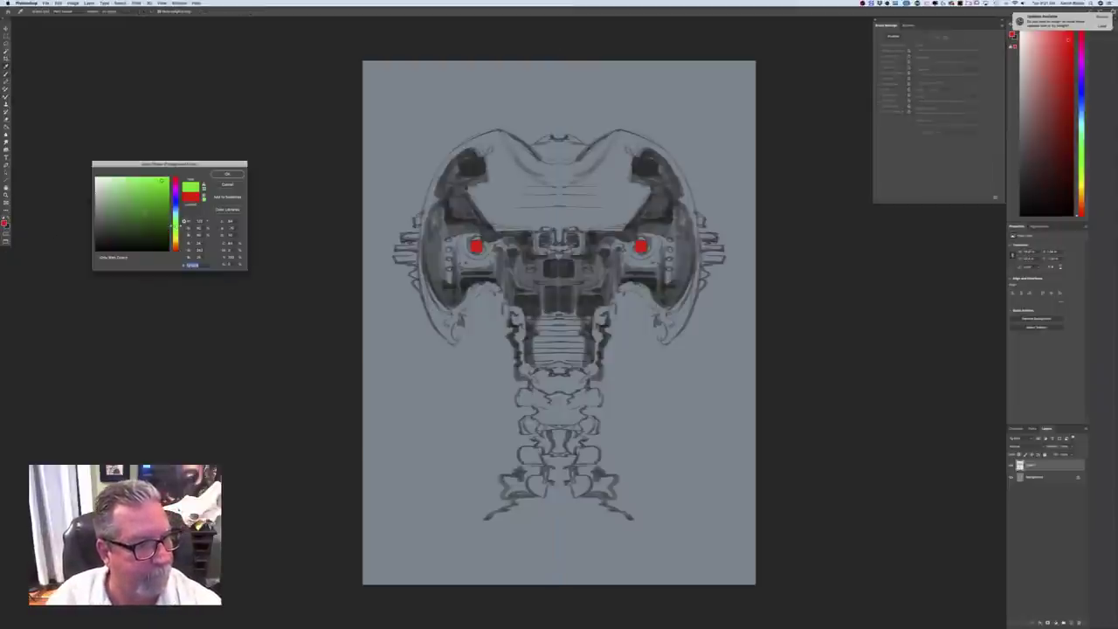
key("Return")
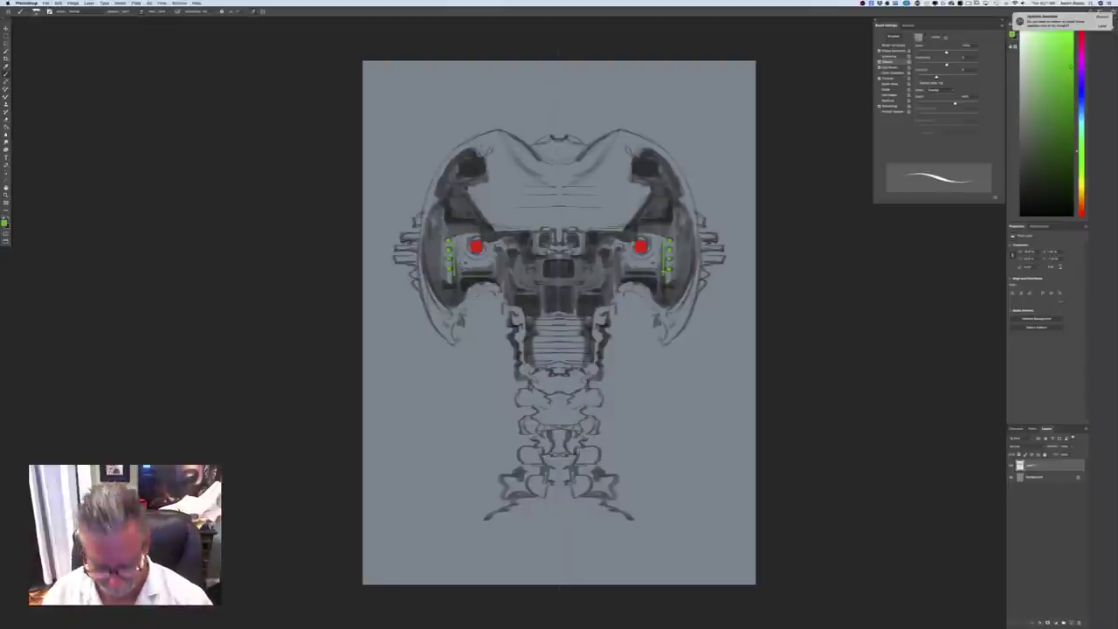
key("super+minus")
key("super+minus")
key("super+minus")
key("super+plus")
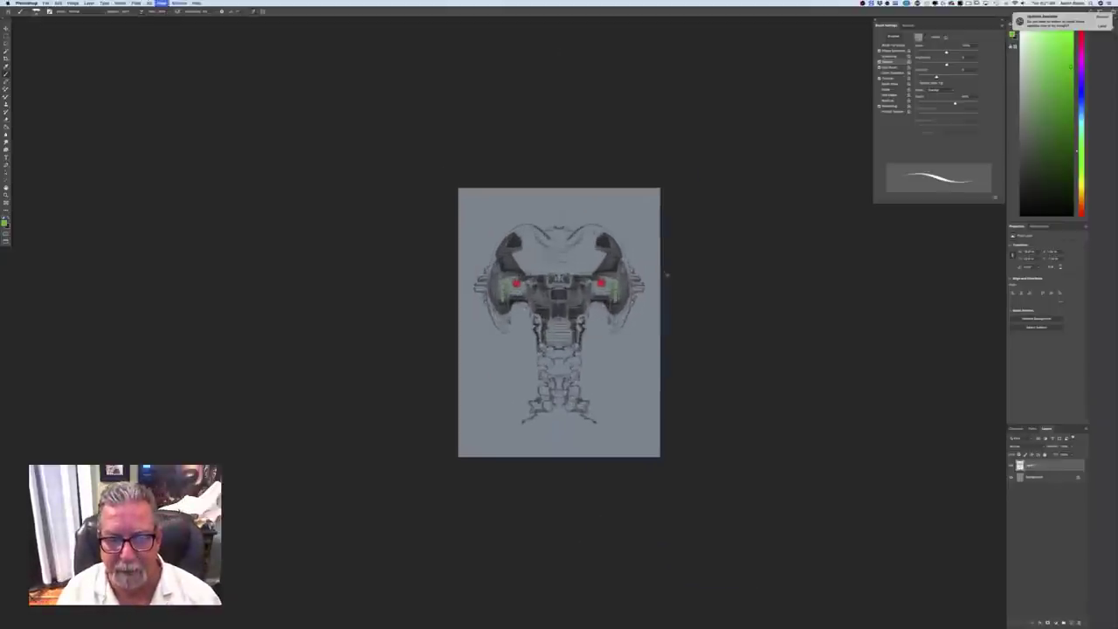
key("super+plus")
key("super+plus")
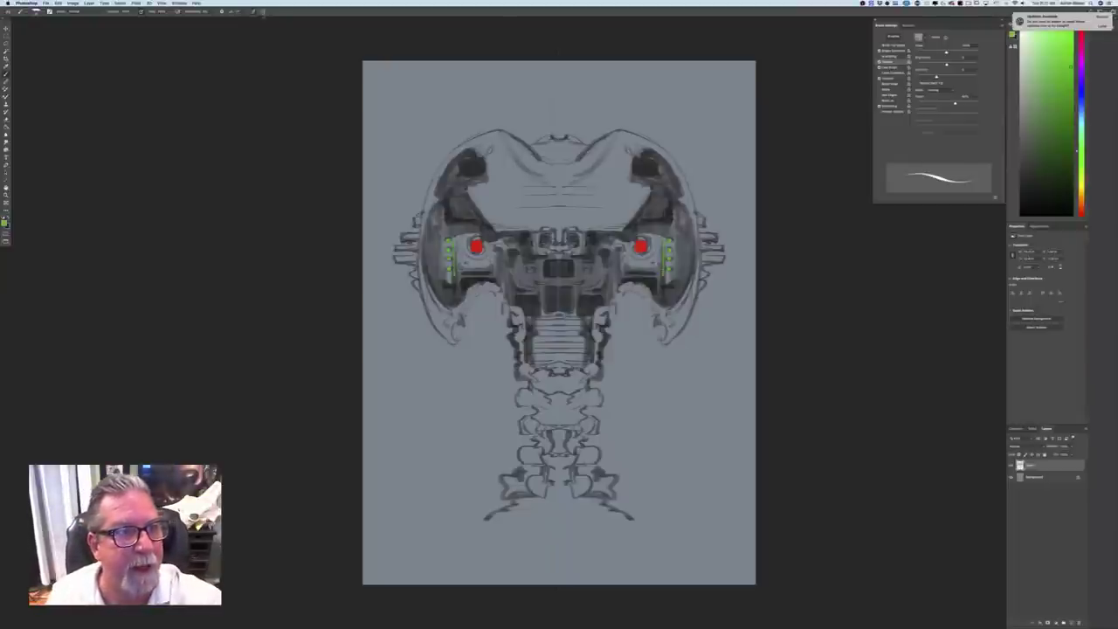
Add a new layer between the background and the sketch layer and choose a very pale blue foreground colour
left_click(262, 13)
left_click(273, 19)
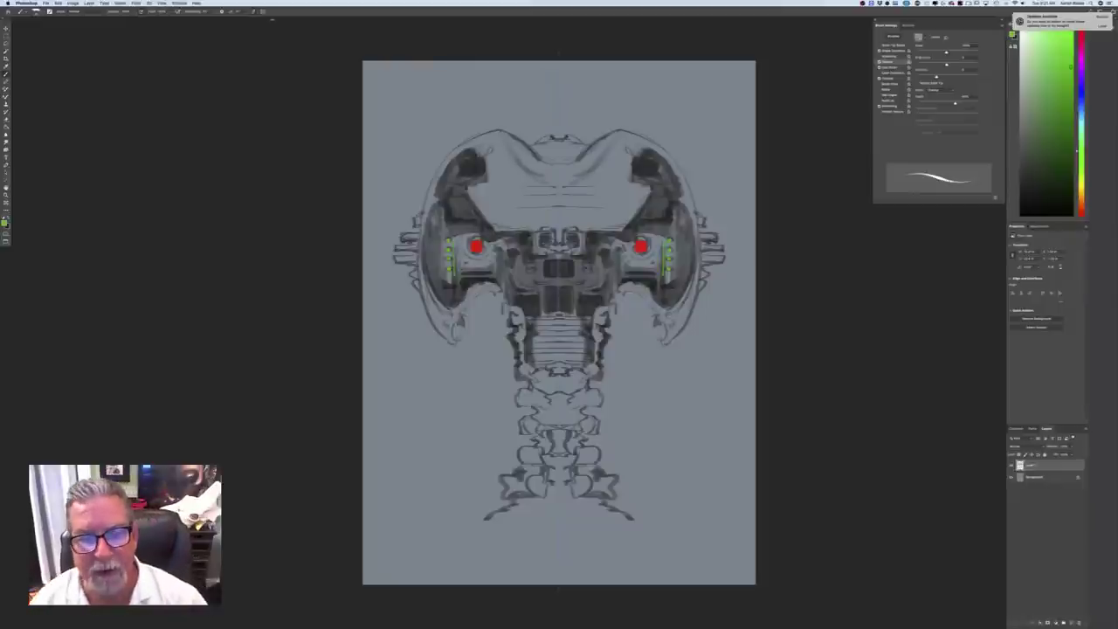
left_click(1033, 479)
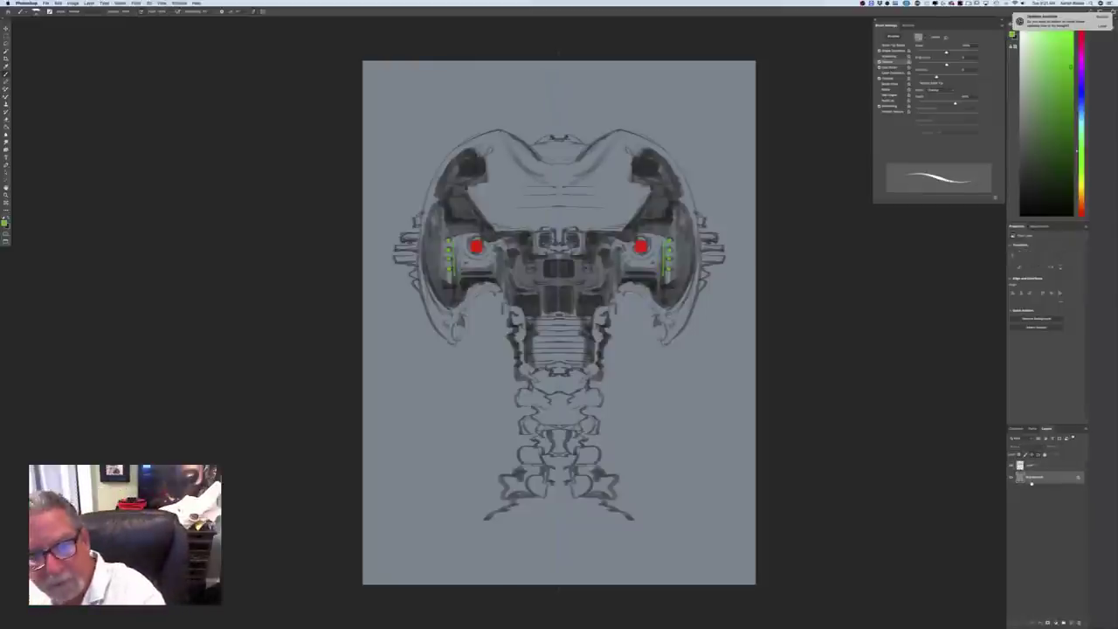
left_click(1072, 623)
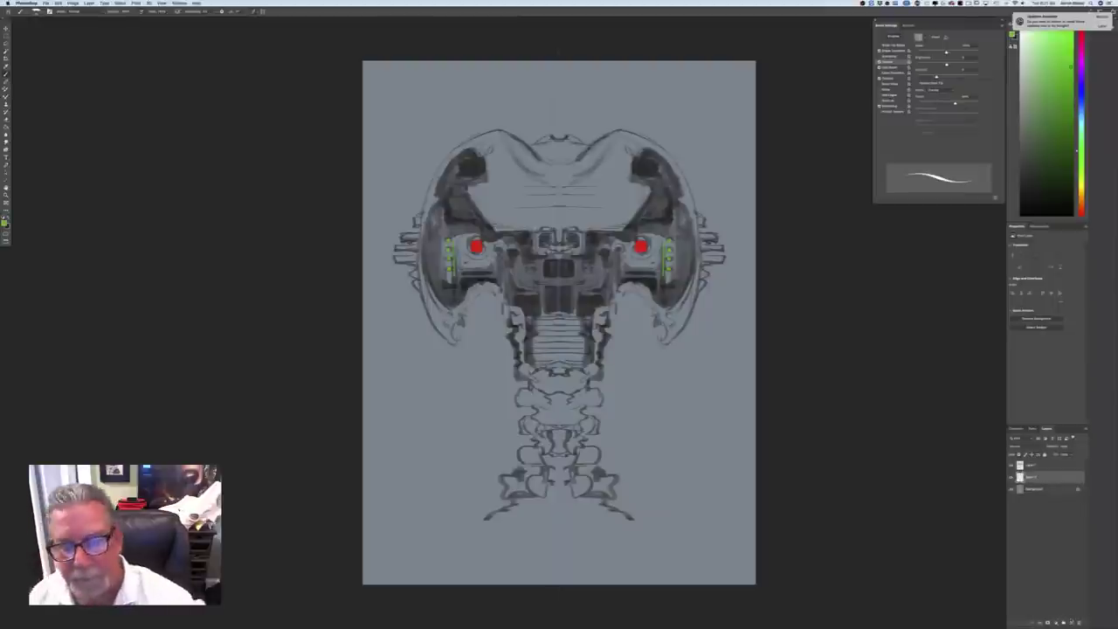
left_click(6, 221)
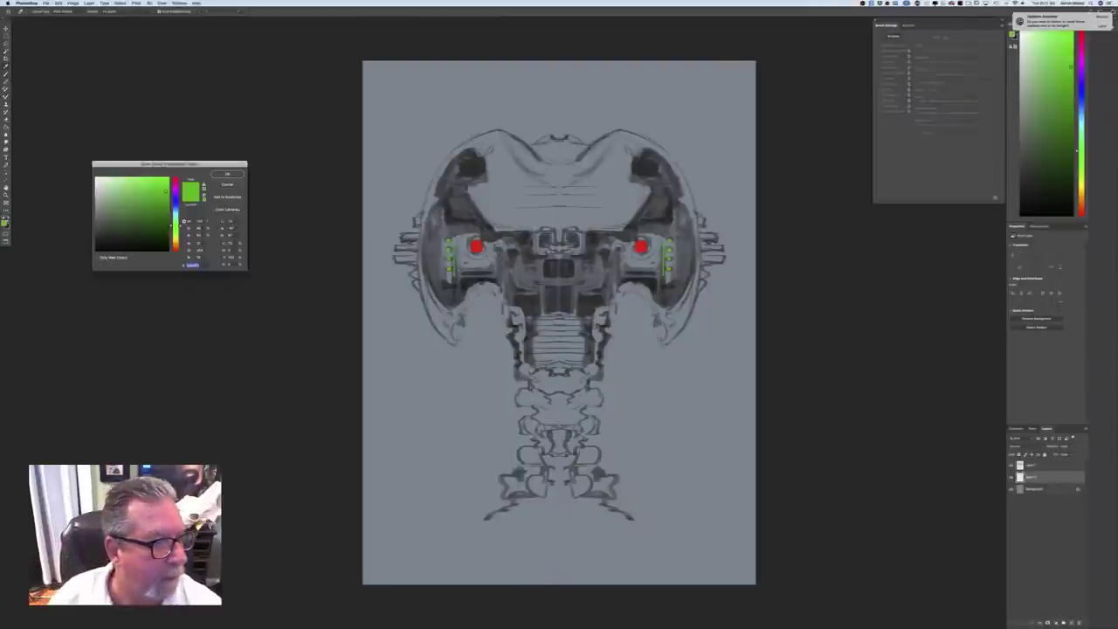
left_click(176, 211)
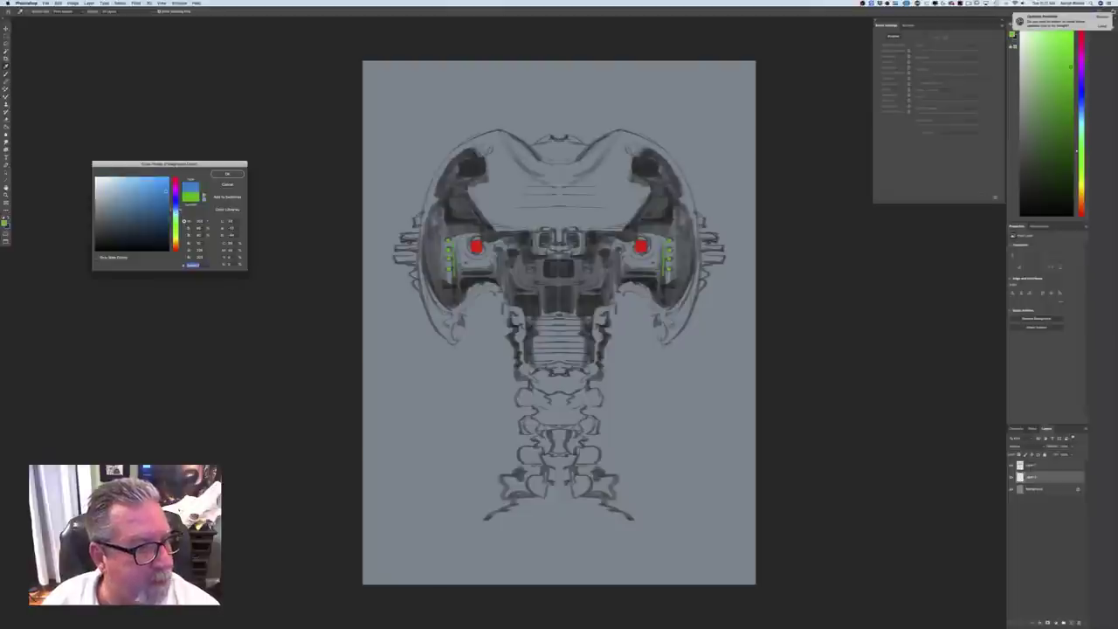
left_click(176, 212)
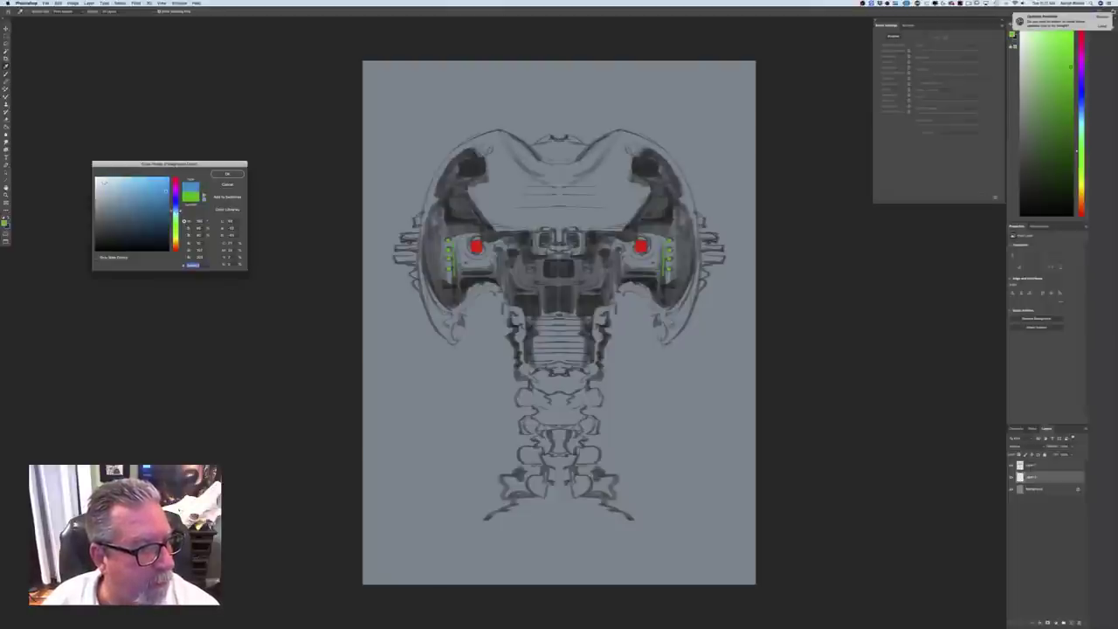
left_click(227, 173)
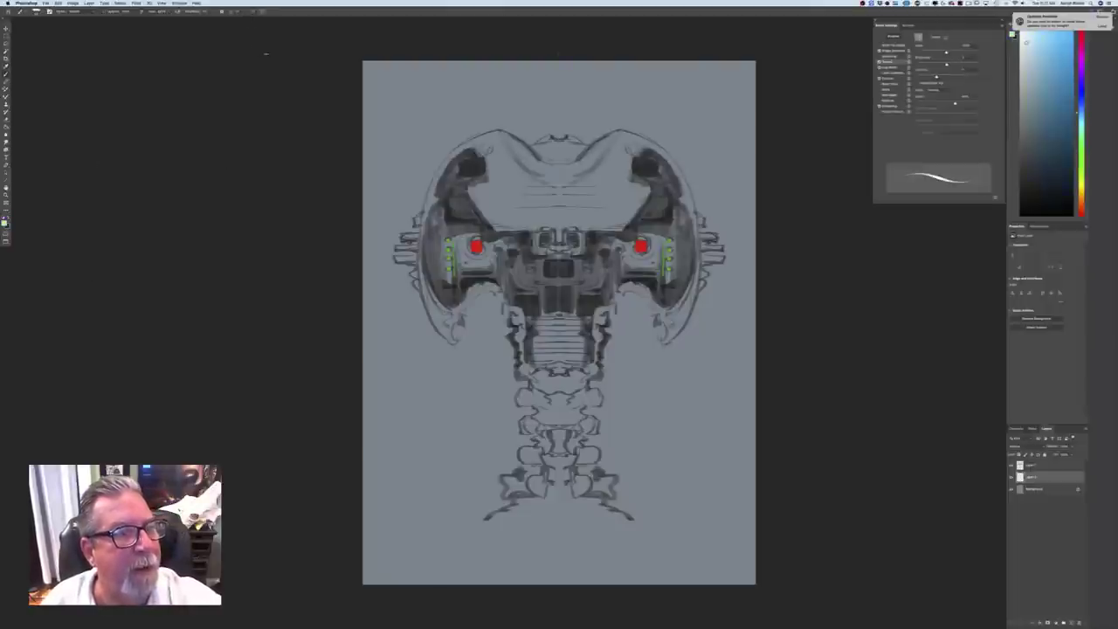
Paint a pair of mirrored pale strokes on the large upper panel and switch the paint symmetry off
left_click(255, 12)
mouse_move(535, 179)
left_mouse_down()
mouse_move(536, 206)
mouse_move(546, 180)
left_mouse_up()
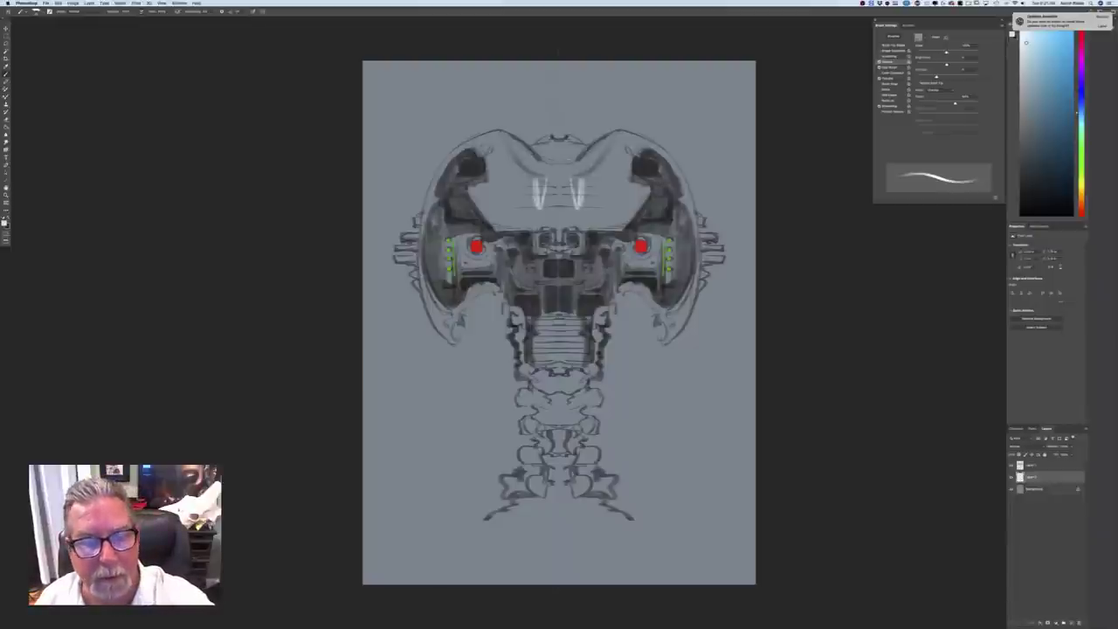
left_click(266, 11)
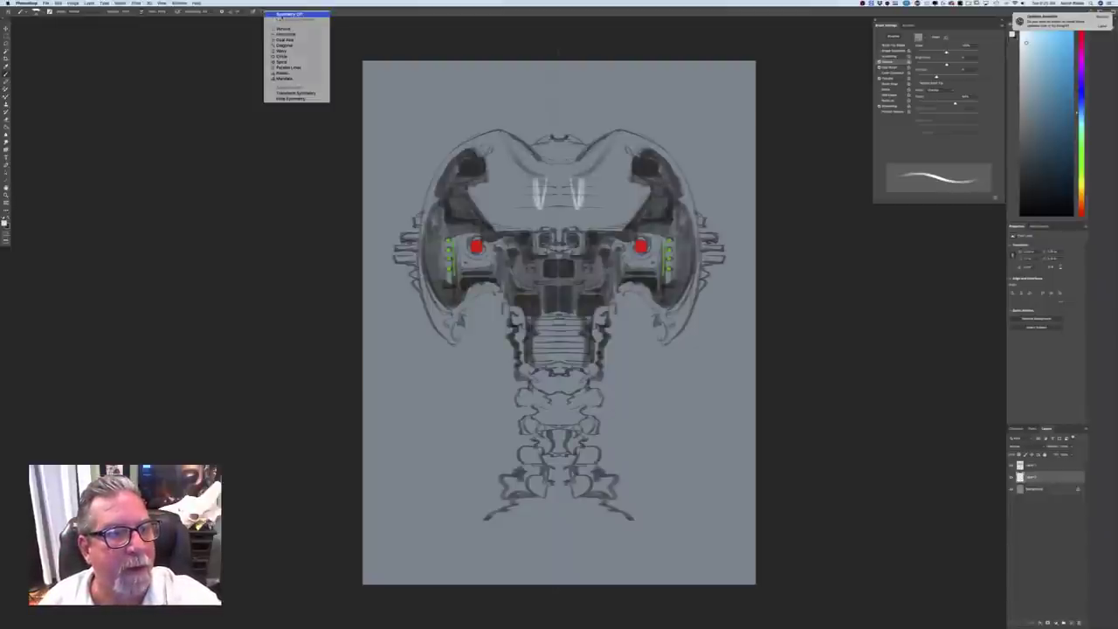
left_click(280, 16)
key("l")
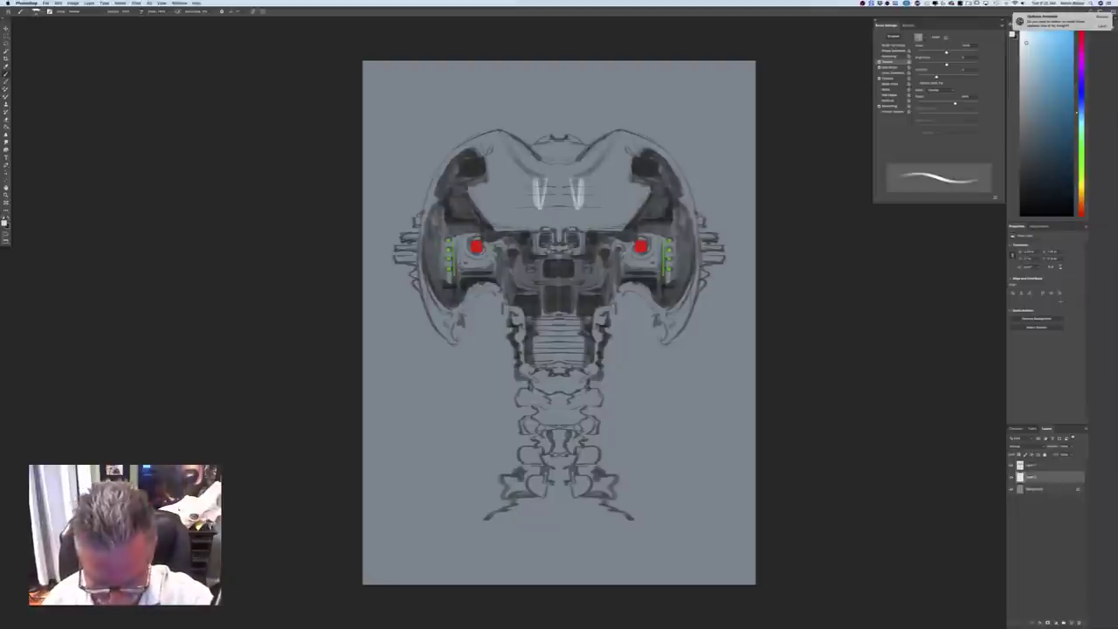
Enlarge the brush and paint the right half of the upper shell, its side rim, lower hook and eye surround pale blue-white
key("]")
key("]")
key("]")
mouse_move(591, 163)
left_mouse_down()
mouse_move(566, 181)
mouse_move(594, 155)
mouse_move(589, 205)
mouse_move(615, 185)
mouse_move(636, 185)
mouse_move(645, 201)
mouse_move(622, 222)
mouse_move(591, 214)
mouse_move(586, 229)
mouse_move(498, 225)
mouse_move(567, 209)
mouse_move(535, 180)
mouse_move(525, 199)
mouse_move(631, 155)
mouse_move(605, 166)
mouse_move(596, 142)
mouse_move(587, 150)
mouse_move(655, 145)
mouse_move(696, 215)
mouse_move(694, 306)
mouse_move(674, 336)
mouse_move(674, 313)
mouse_move(664, 333)
mouse_move(647, 293)
mouse_move(620, 287)
mouse_move(598, 341)
left_mouse_up()
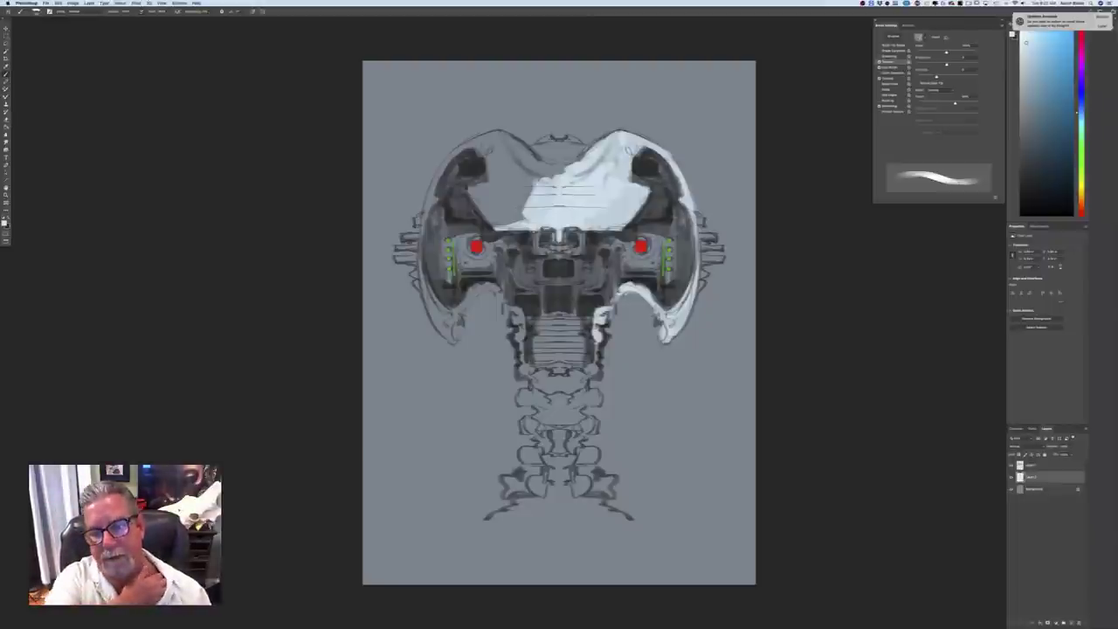
mouse_move(650, 239)
left_mouse_down()
mouse_move(652, 255)
mouse_move(633, 254)
left_mouse_up()
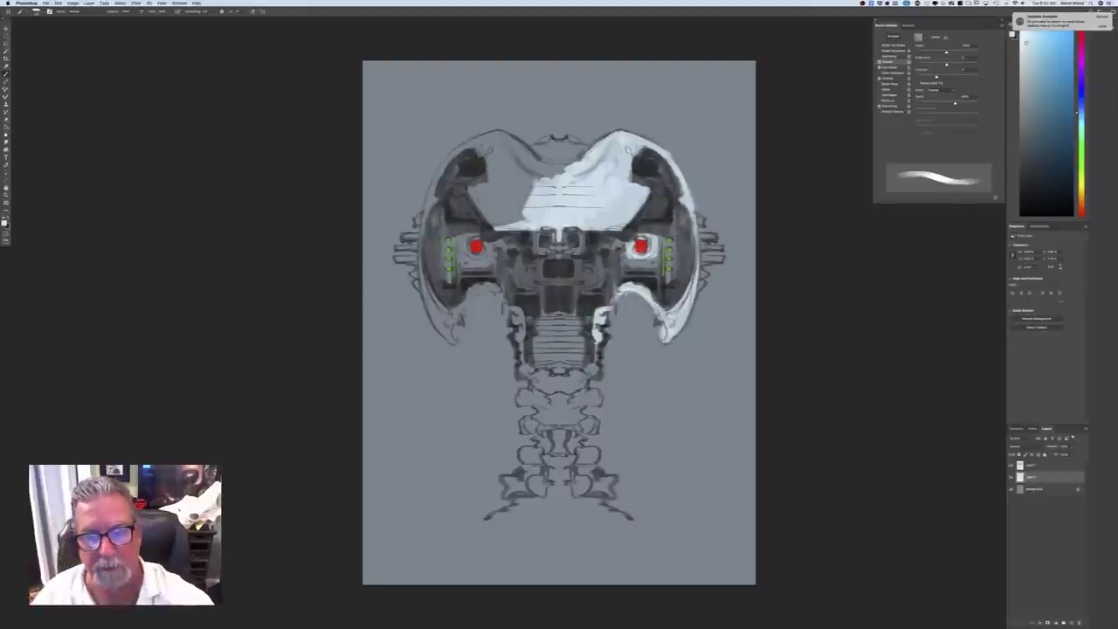
Fill the top cap, the left half of the shell, its rim and hook, and the left connector with the same pale tone
mouse_move(586, 146)
left_mouse_down()
mouse_move(573, 142)
mouse_move(577, 161)
mouse_move(565, 164)
left_mouse_up()
mouse_move(551, 142)
left_mouse_down()
mouse_move(544, 168)
mouse_move(541, 143)
mouse_move(536, 161)
mouse_move(530, 149)
mouse_move(576, 160)
mouse_move(550, 159)
mouse_move(559, 176)
mouse_move(498, 133)
mouse_move(526, 184)
mouse_move(523, 201)
mouse_move(495, 188)
mouse_move(476, 201)
mouse_move(489, 220)
mouse_move(494, 140)
mouse_move(456, 148)
mouse_move(446, 164)
mouse_move(425, 214)
mouse_move(430, 297)
mouse_move(451, 343)
left_mouse_up()
mouse_move(476, 291)
left_mouse_down()
mouse_move(500, 287)
mouse_move(460, 315)
mouse_move(522, 323)
mouse_move(520, 338)
left_mouse_up()
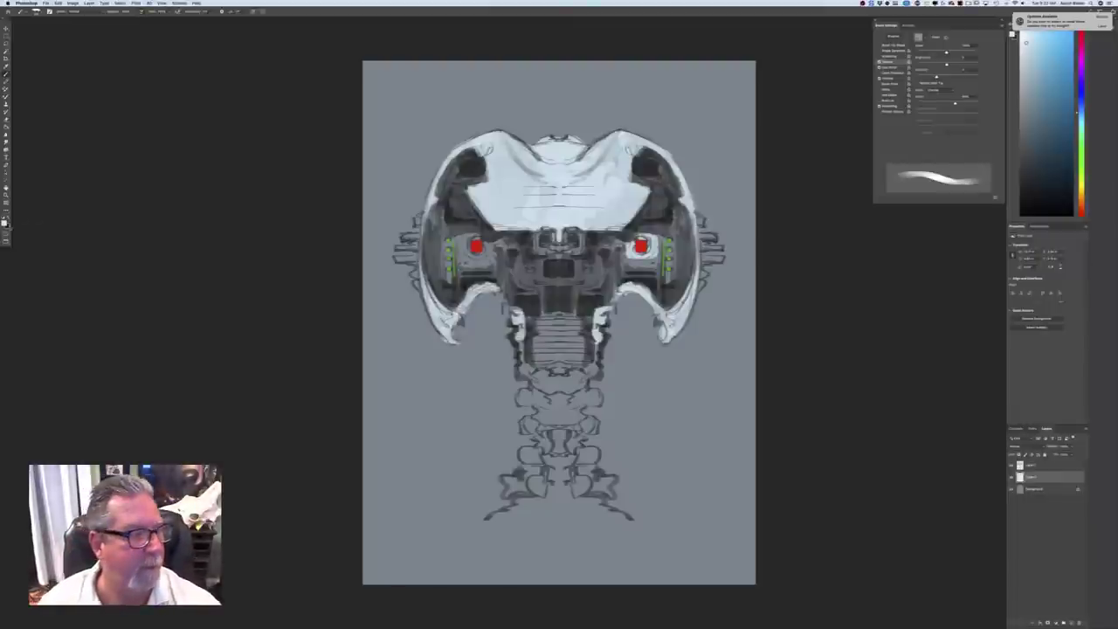
Choose an orange foreground colour and paint a wide vertical stripe down the left half of the upper panel
left_click(6, 222)
left_click(176, 246)
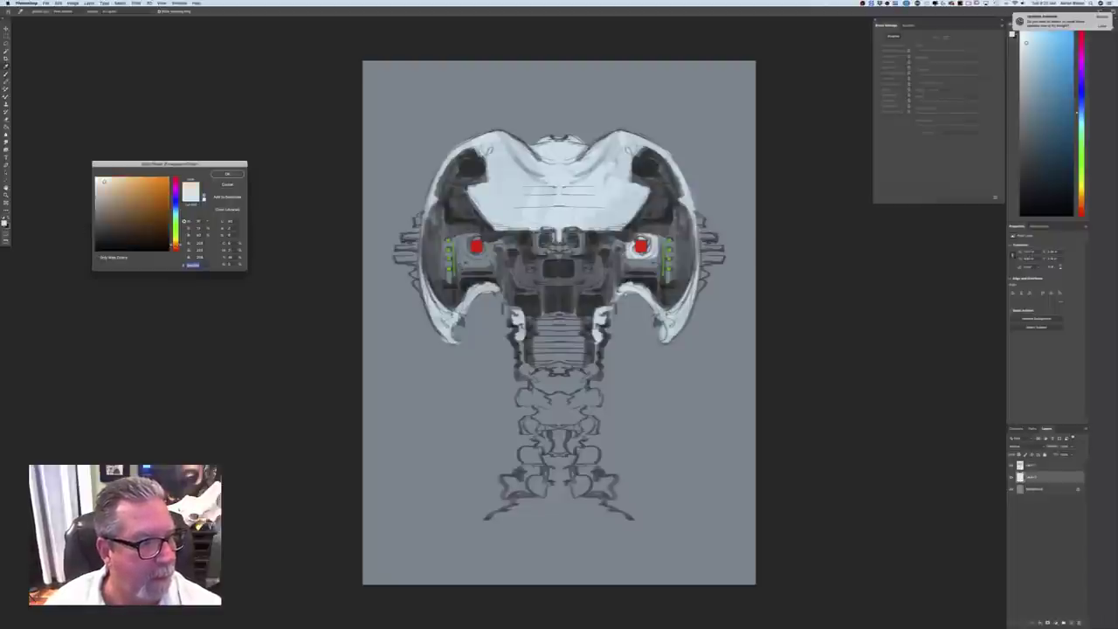
left_click(157, 182)
left_click(227, 174)
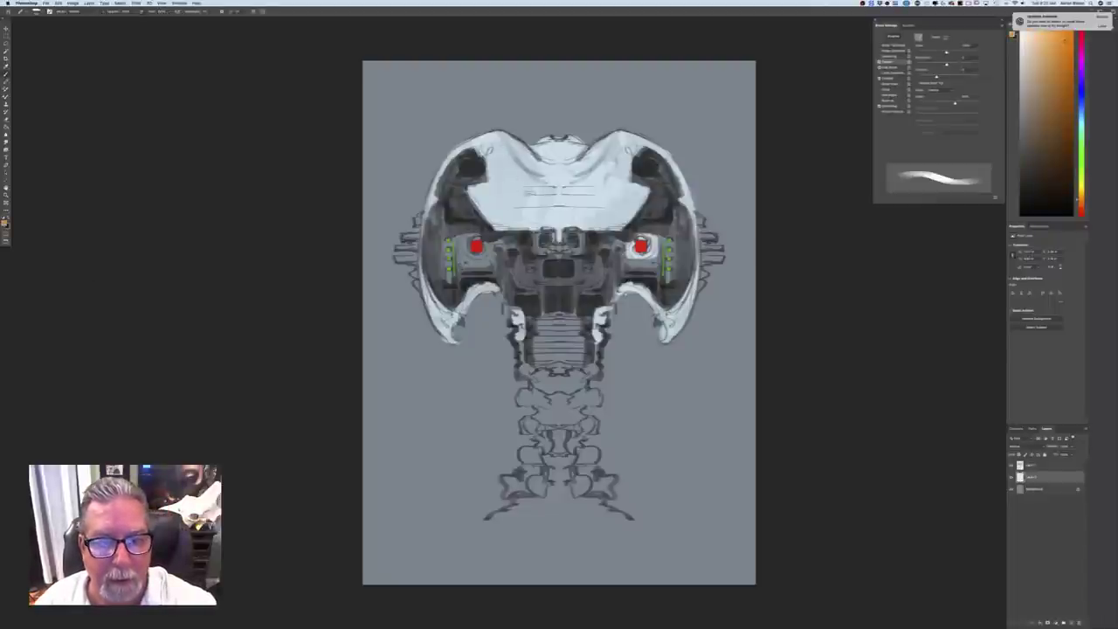
mouse_move(531, 178)
left_mouse_down()
mouse_move(532, 229)
mouse_move(526, 172)
left_mouse_up()
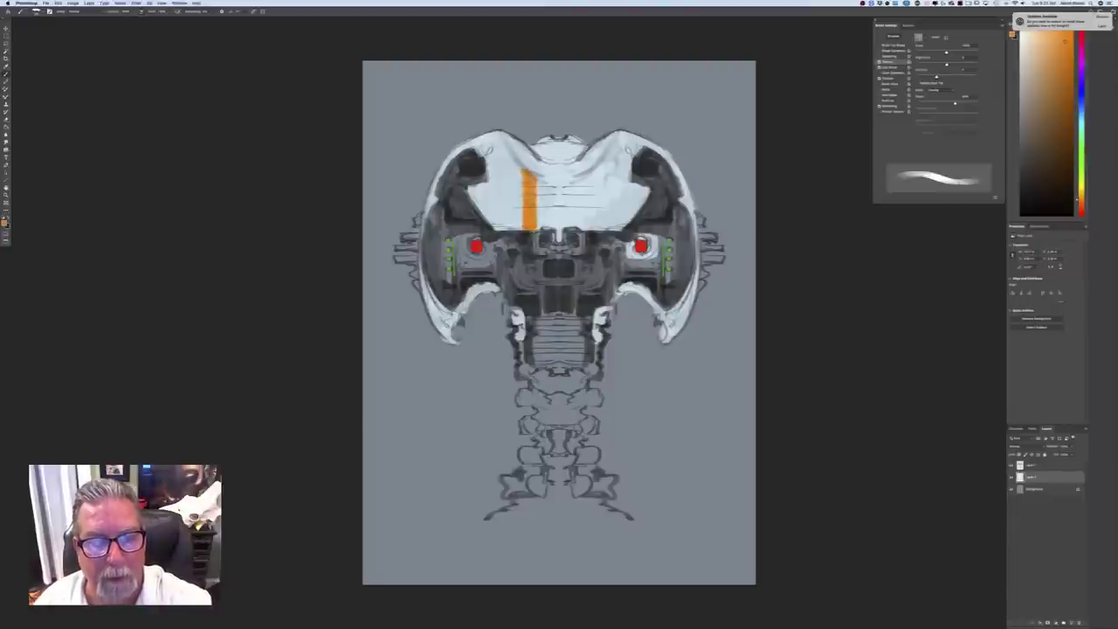
Reduce the brush size, paint a thin orange stripe left of the wide one and extend both up to the shell's top edge
left_click(255, 11)
key("bracketleft")
key("bracketleft")
key("bracketleft")
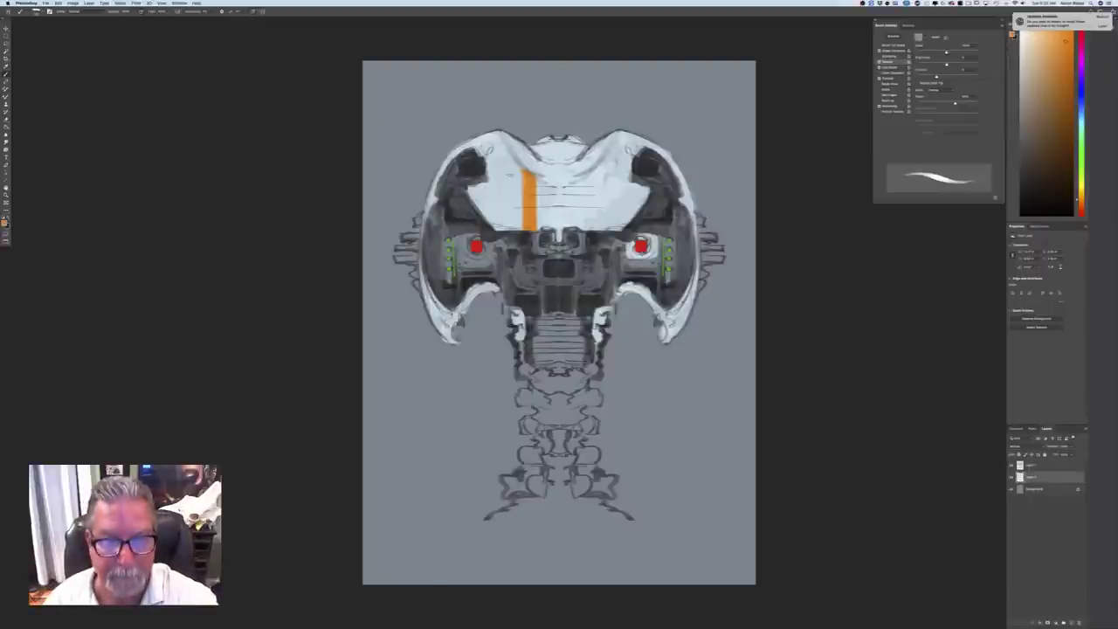
mouse_move(514, 227)
left_mouse_down()
mouse_move(514, 162)
mouse_move(514, 229)
mouse_move(513, 211)
left_mouse_up()
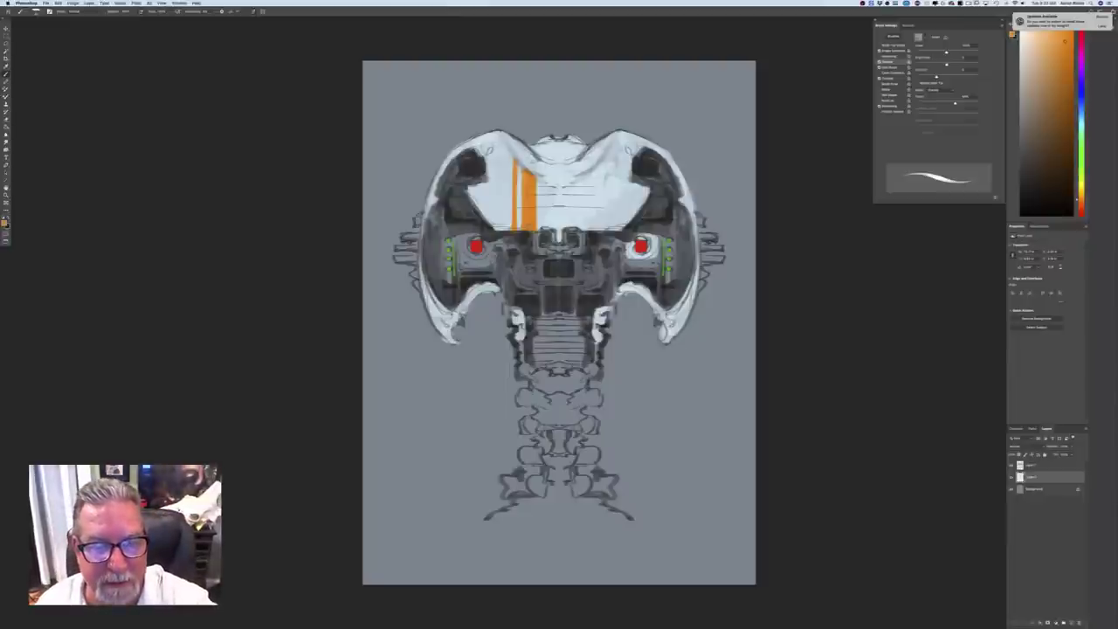
left_click_drag(534, 171, 529, 158)
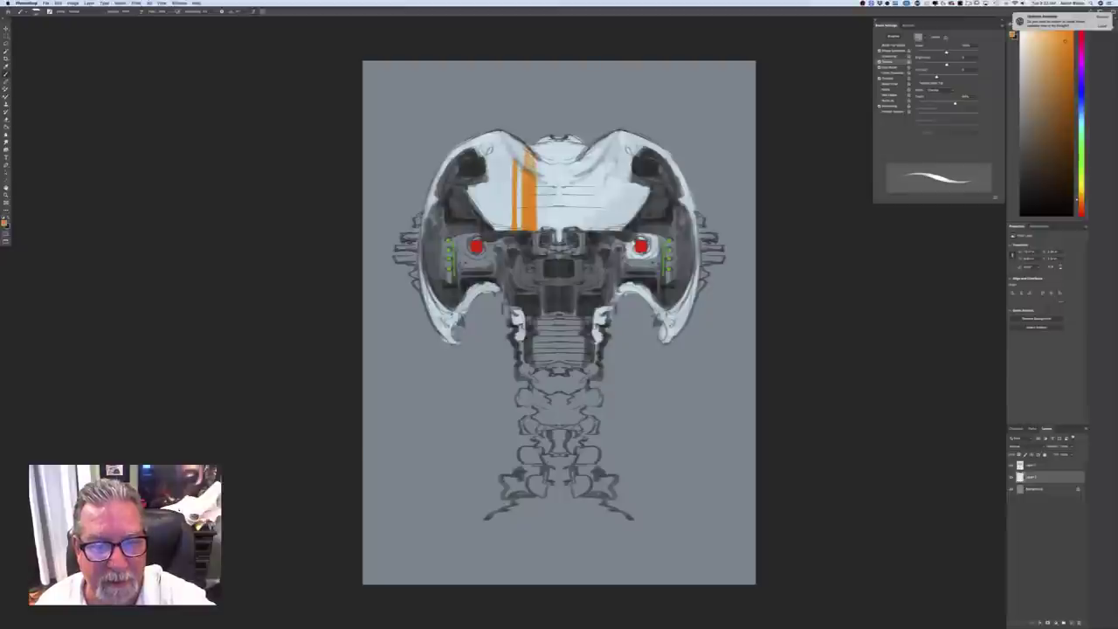
left_click_drag(516, 141, 515, 159)
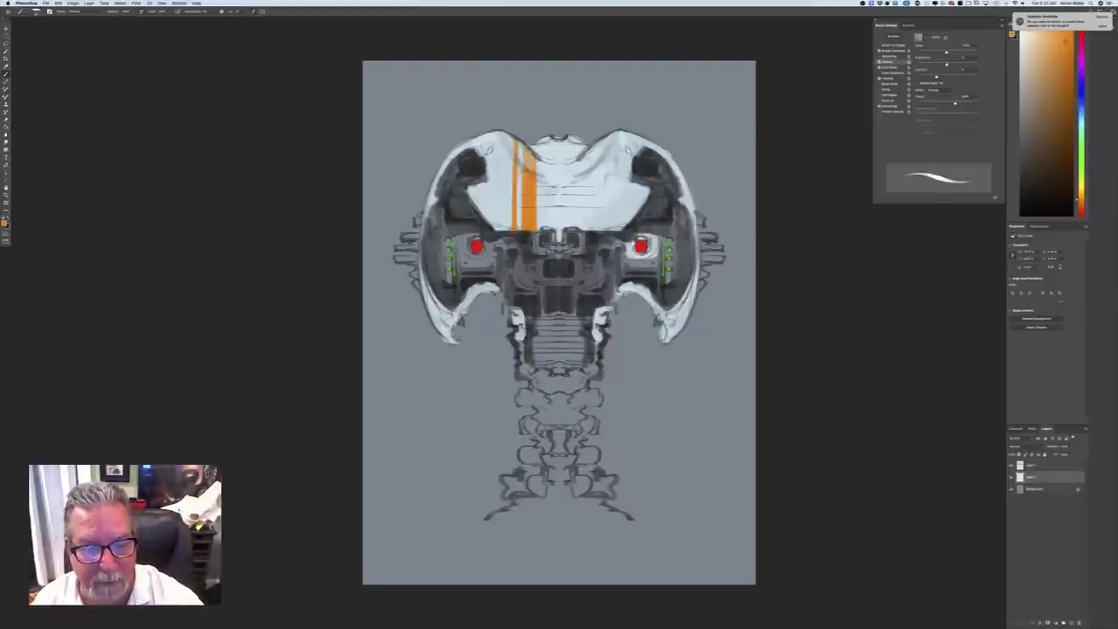
Choose a warm light grey and fill the striped section, the tail segments and the jagged base between the legs
left_click(4, 223)
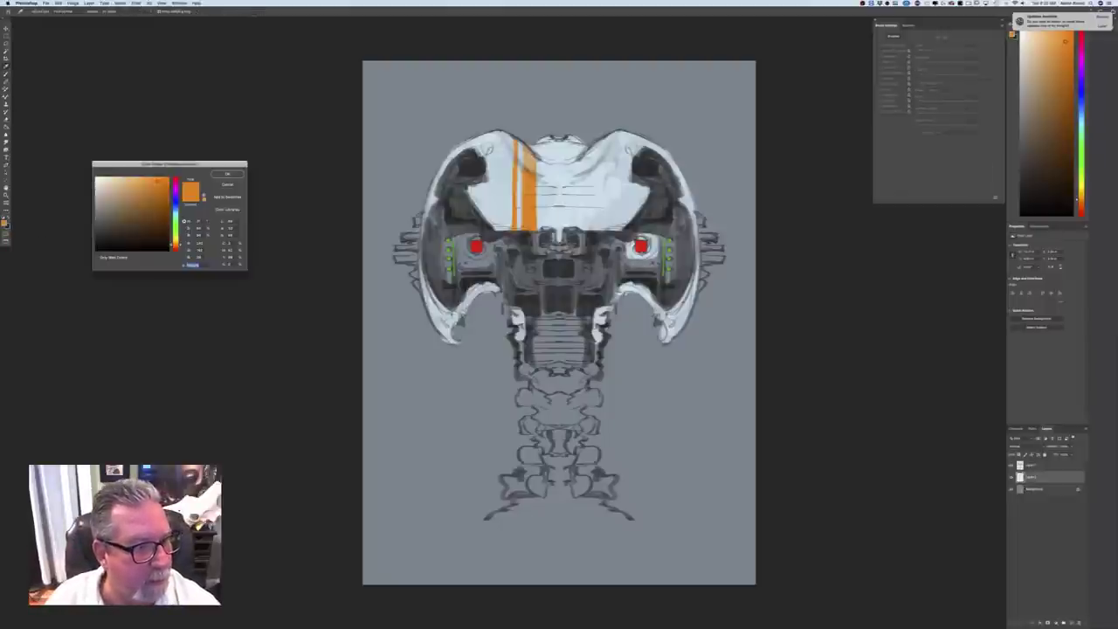
left_click(228, 174)
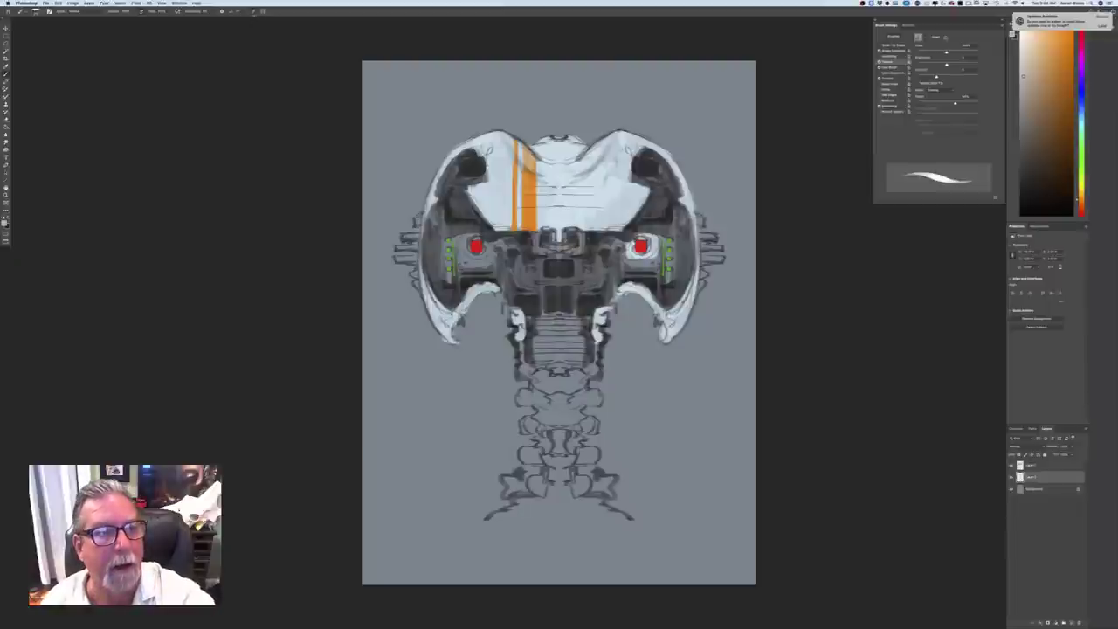
left_click(254, 13)
mouse_move(586, 325)
left_mouse_down()
mouse_move(576, 323)
mouse_move(560, 360)
mouse_move(549, 342)
mouse_move(533, 349)
mouse_move(526, 316)
left_mouse_up()
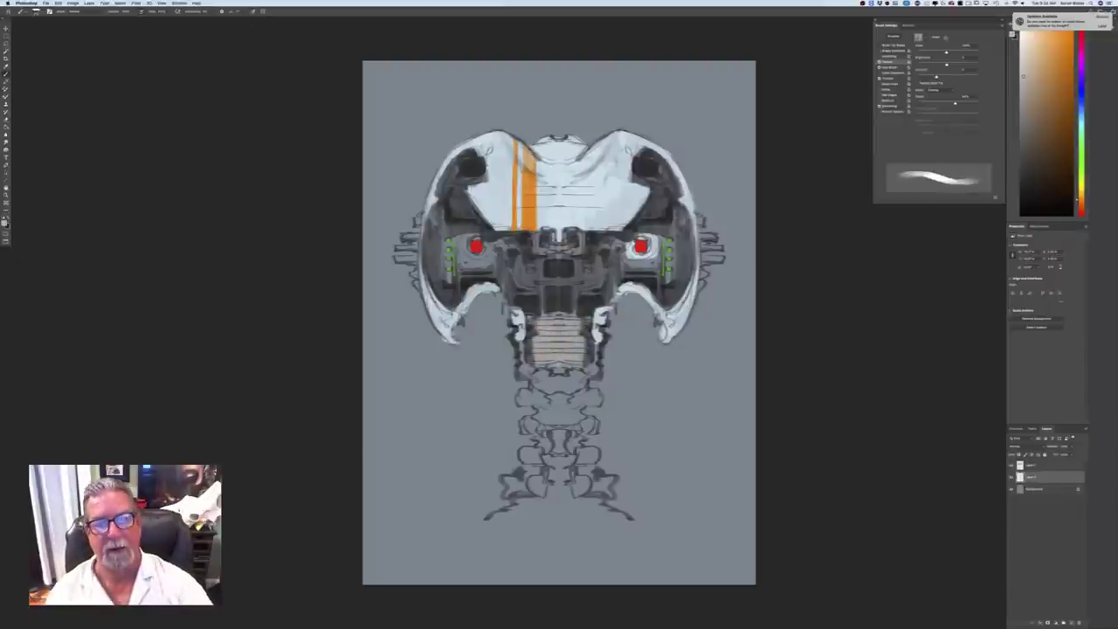
mouse_move(586, 365)
left_mouse_down()
mouse_move(595, 373)
mouse_move(573, 385)
mouse_move(520, 372)
mouse_move(522, 402)
mouse_move(559, 410)
mouse_move(595, 395)
mouse_move(581, 432)
mouse_move(521, 426)
mouse_move(531, 461)
mouse_move(523, 455)
mouse_move(597, 453)
mouse_move(592, 479)
mouse_move(611, 489)
mouse_move(505, 490)
left_mouse_up()
mouse_move(575, 495)
left_mouse_down()
mouse_move(623, 516)
mouse_move(491, 516)
left_mouse_up()
mouse_move(517, 522)
left_mouse_down()
mouse_move(569, 524)
mouse_move(525, 531)
left_mouse_up()
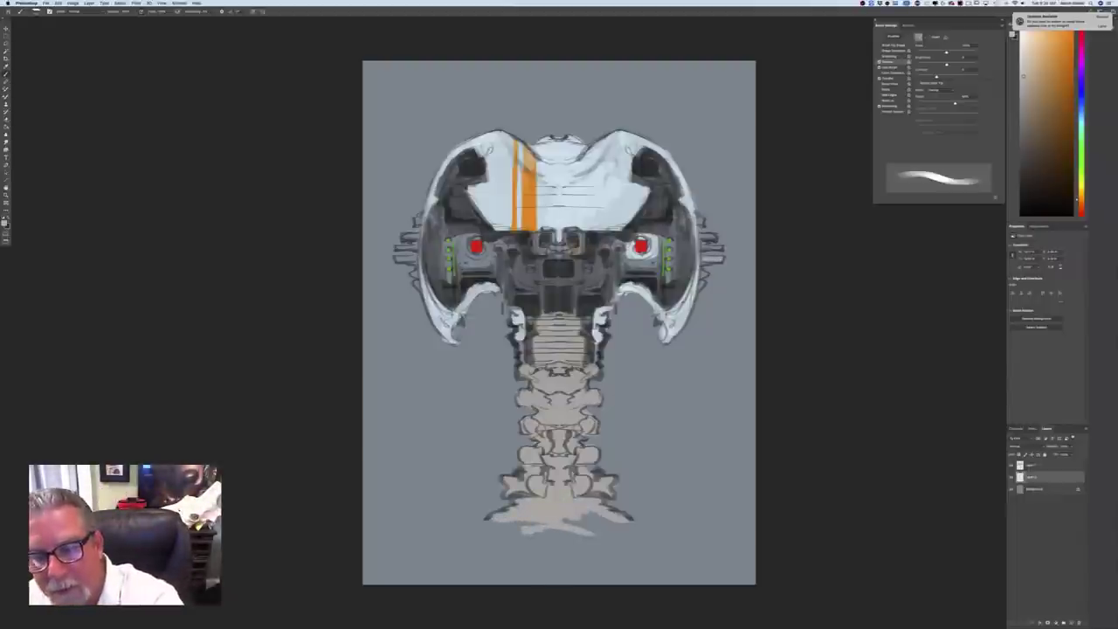
Fill the prongs projecting from both sides of the shell with the same warm light grey
left_click_drag(702, 218, 705, 225)
left_click_drag(705, 266, 701, 297)
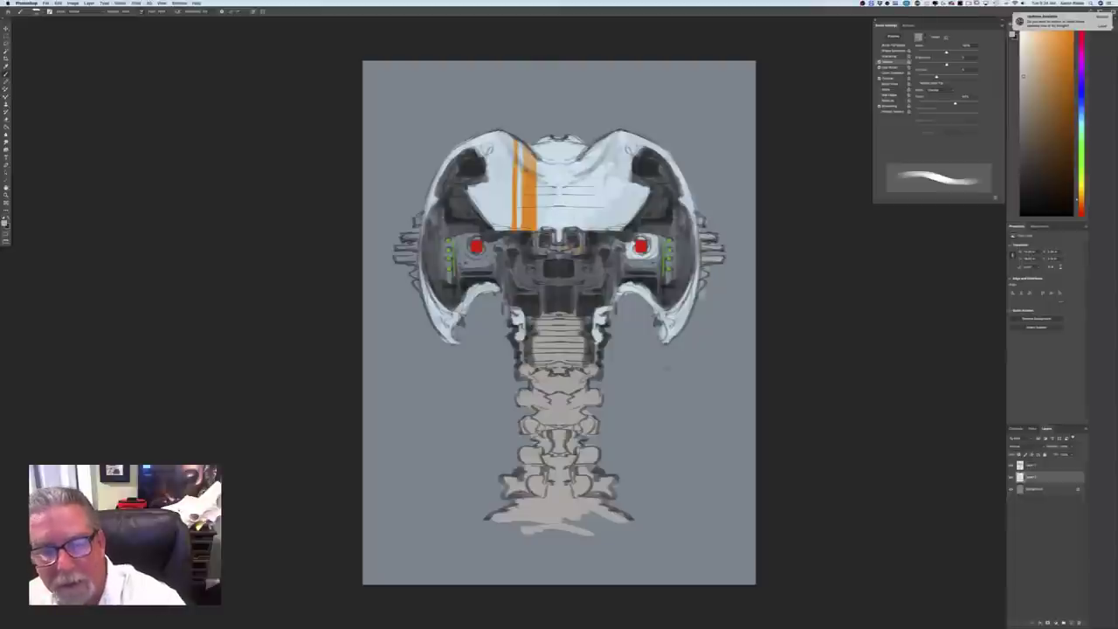
left_click_drag(413, 222, 421, 219)
mouse_move(402, 238)
left_mouse_down()
mouse_move(417, 236)
mouse_move(405, 249)
left_mouse_up()
mouse_move(397, 258)
left_mouse_down()
mouse_move(418, 260)
mouse_move(417, 289)
left_mouse_up()
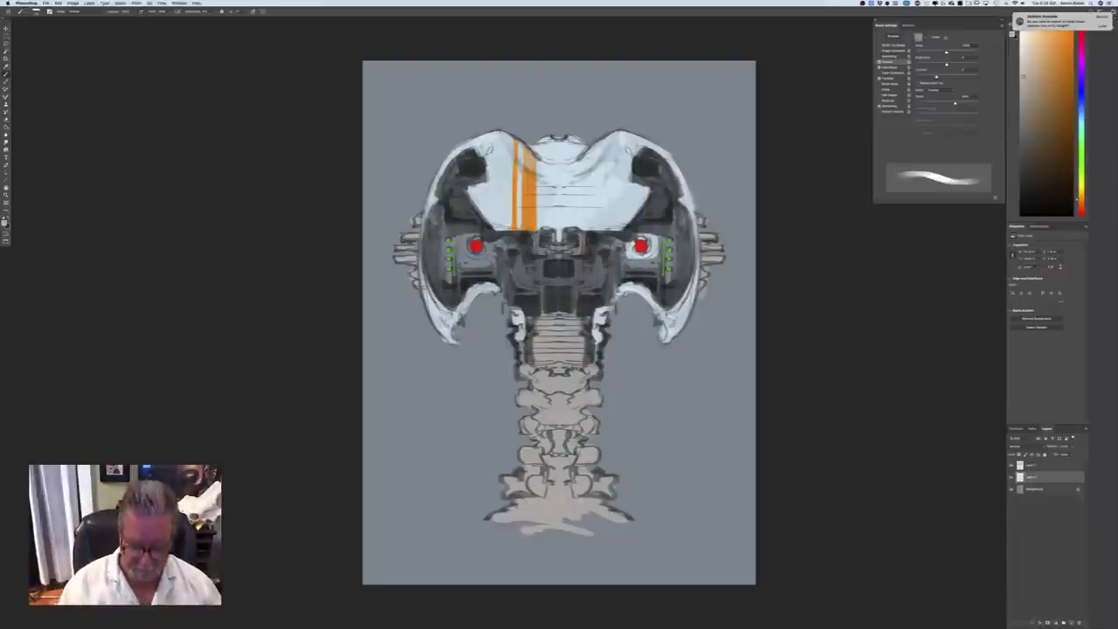
Free-transform both artwork layers together, scaling the design to about a third and placing it in the canvas's upper-left corner
key("super+minus")
key("super+minus")
key("super+minus")
key("super+equal")
key("super+equal")
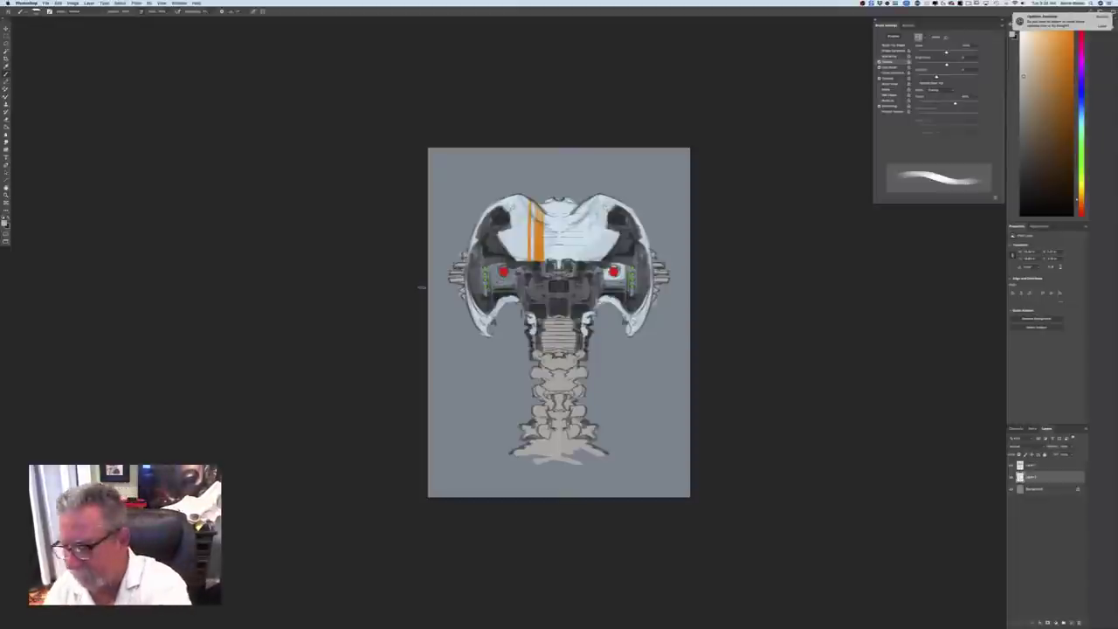
left_click(1032, 466)
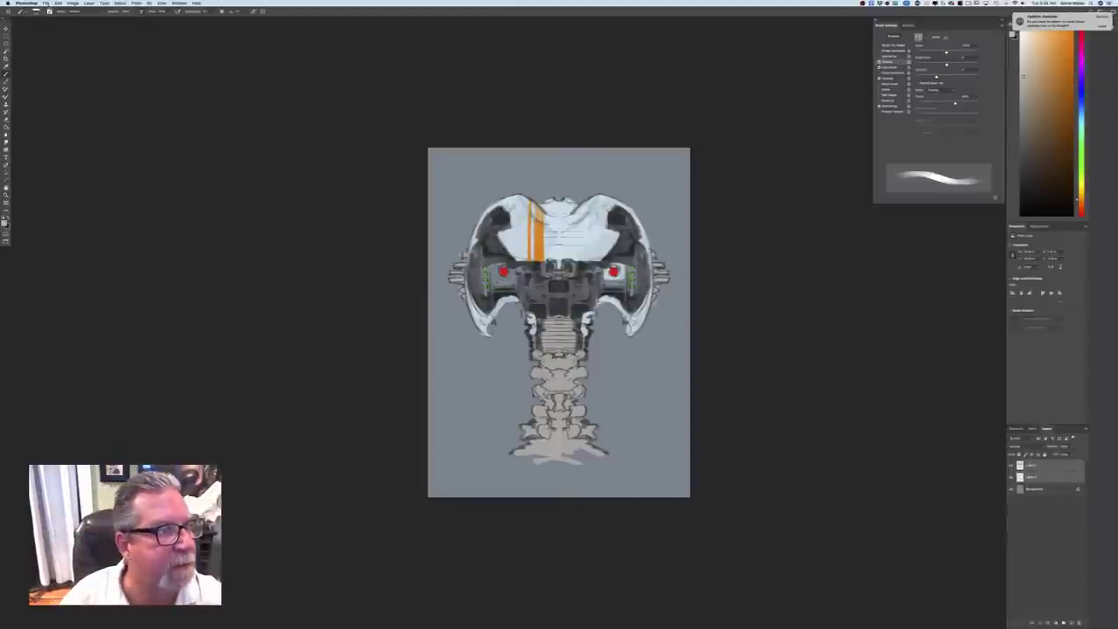
left_click(45, 3)
mouse_move(57, 3)
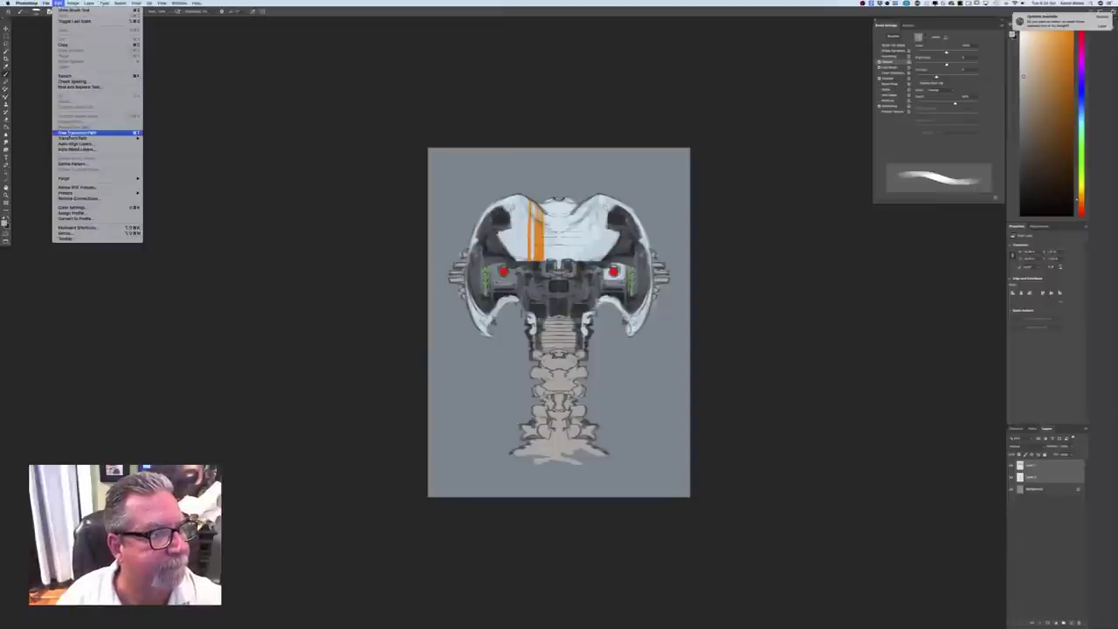
left_click(77, 132)
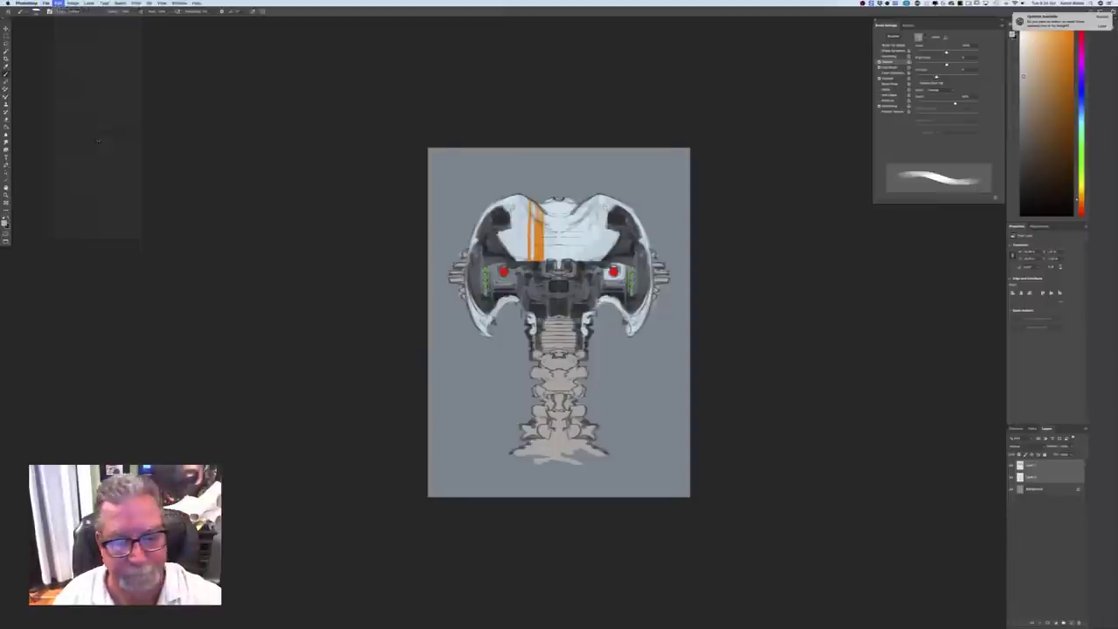
left_click_drag(671, 465, 535, 258)
left_click_drag(464, 231, 449, 235)
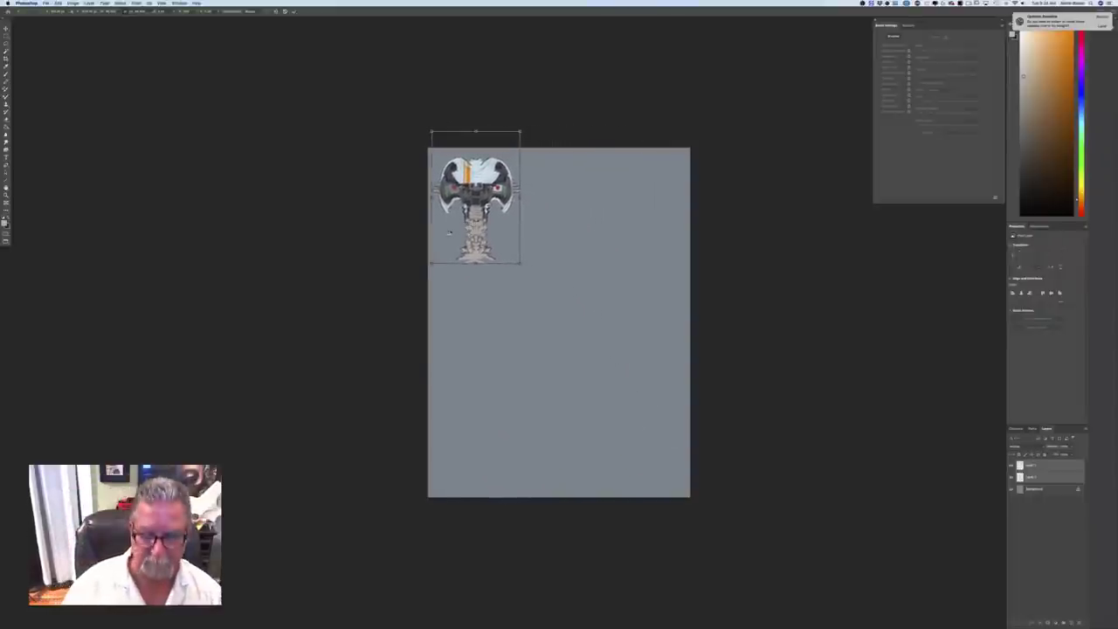
key("Return")
key("b")
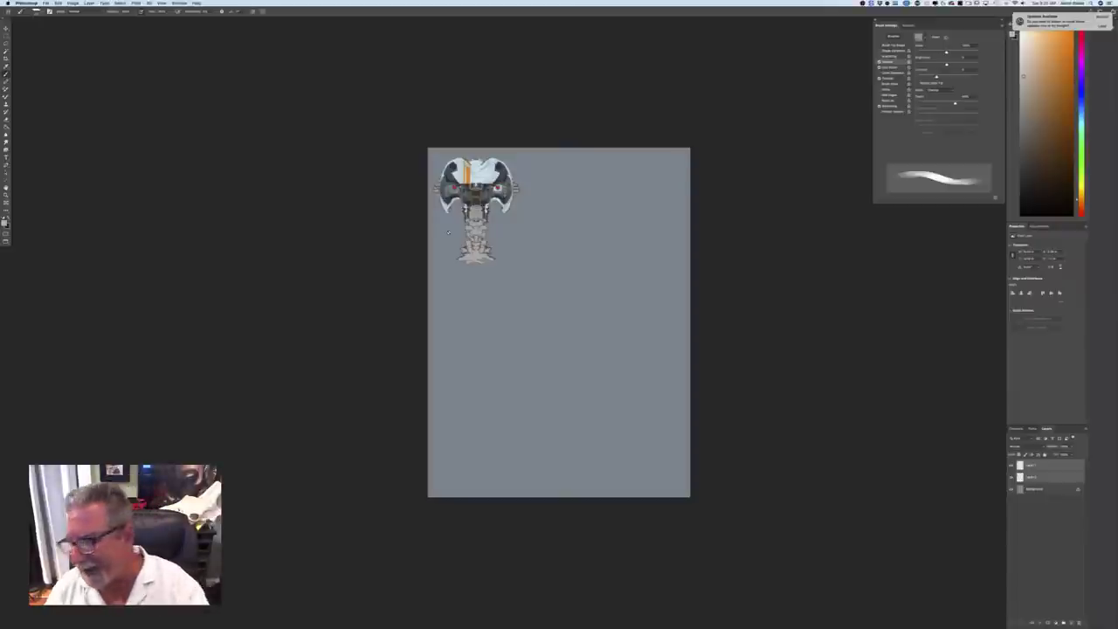
Group the two design layers and add a new empty layer above the group
key("super+g")
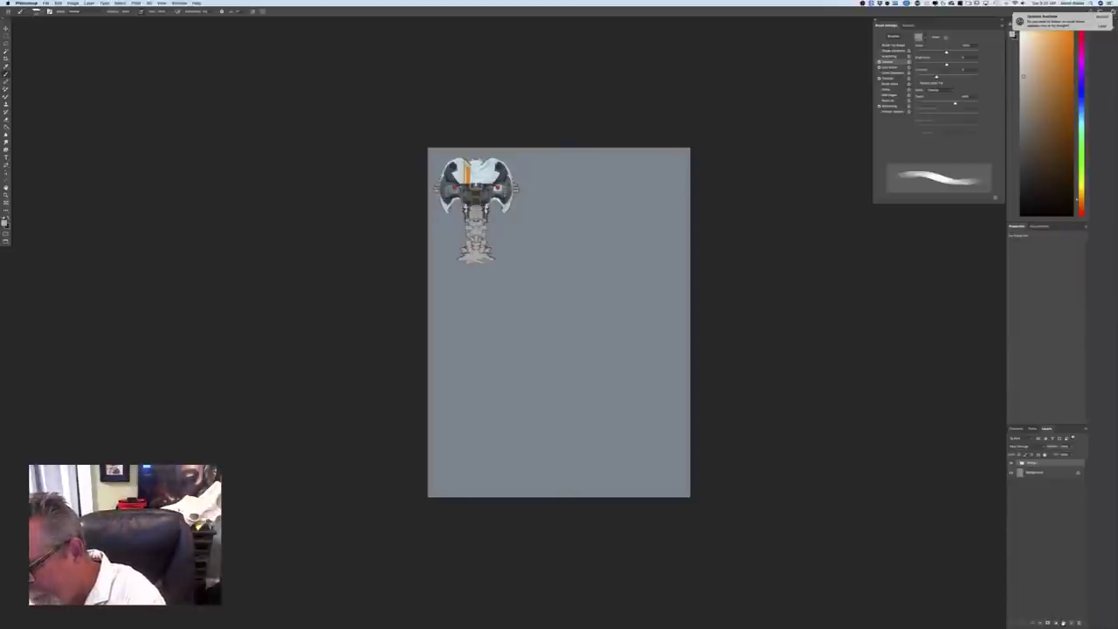
left_click(1069, 623)
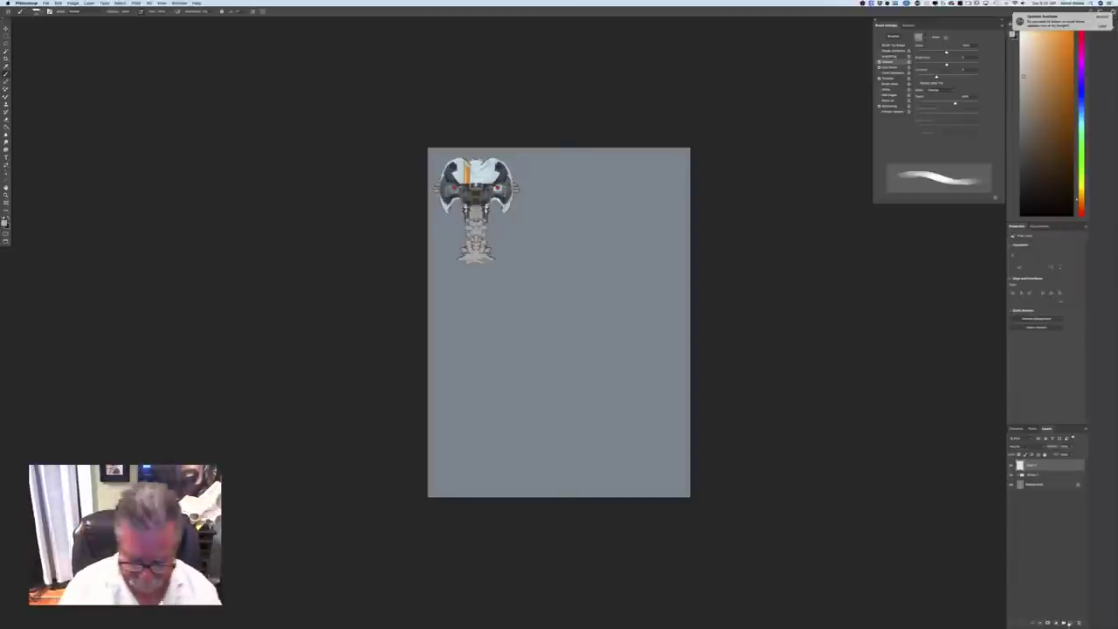
key("super+equal")
left_click_drag(222, 438, 228, 482)
key("super+equal")
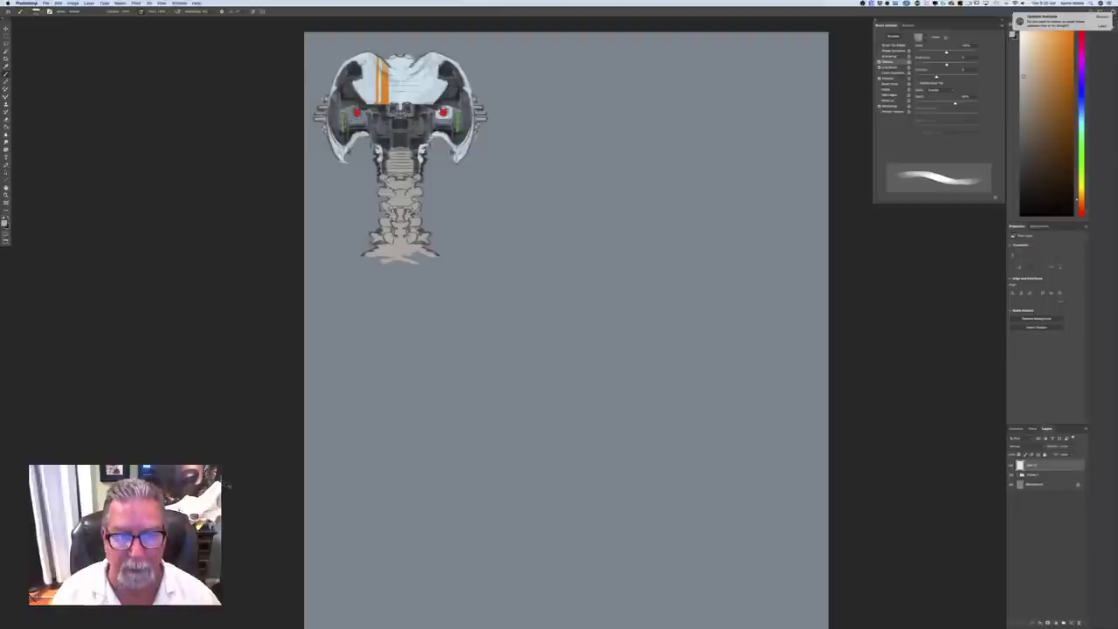
key("super+minus")
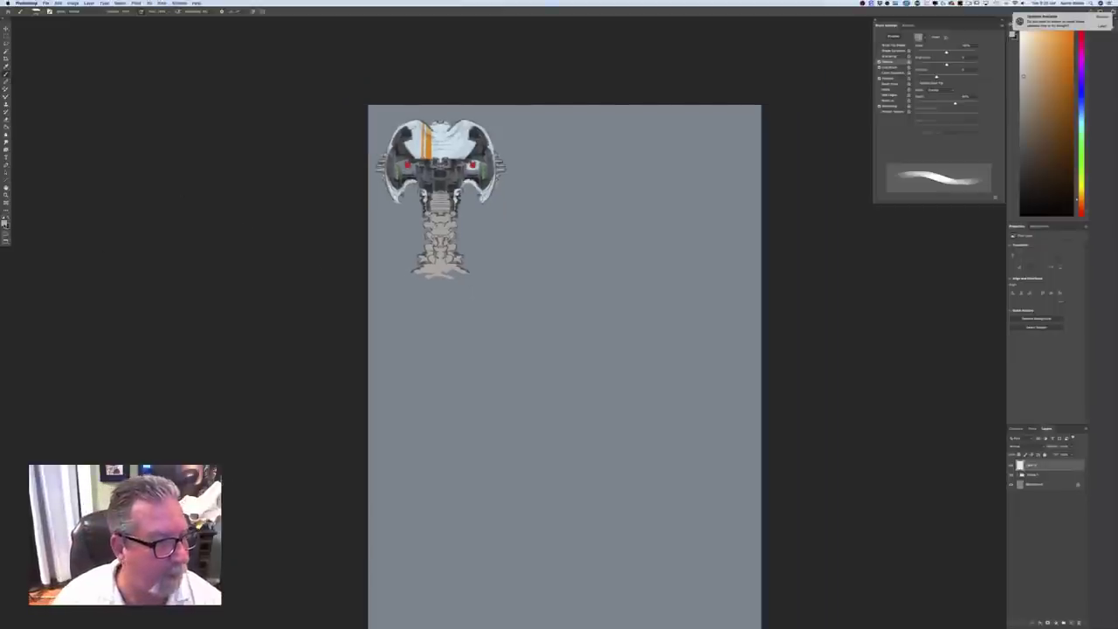
Choose a very dark foreground colour and sketch a round head shell with a stepped back edge near the canvas's centre
left_click(4, 223)
left_click(122, 239)
left_click(229, 173)
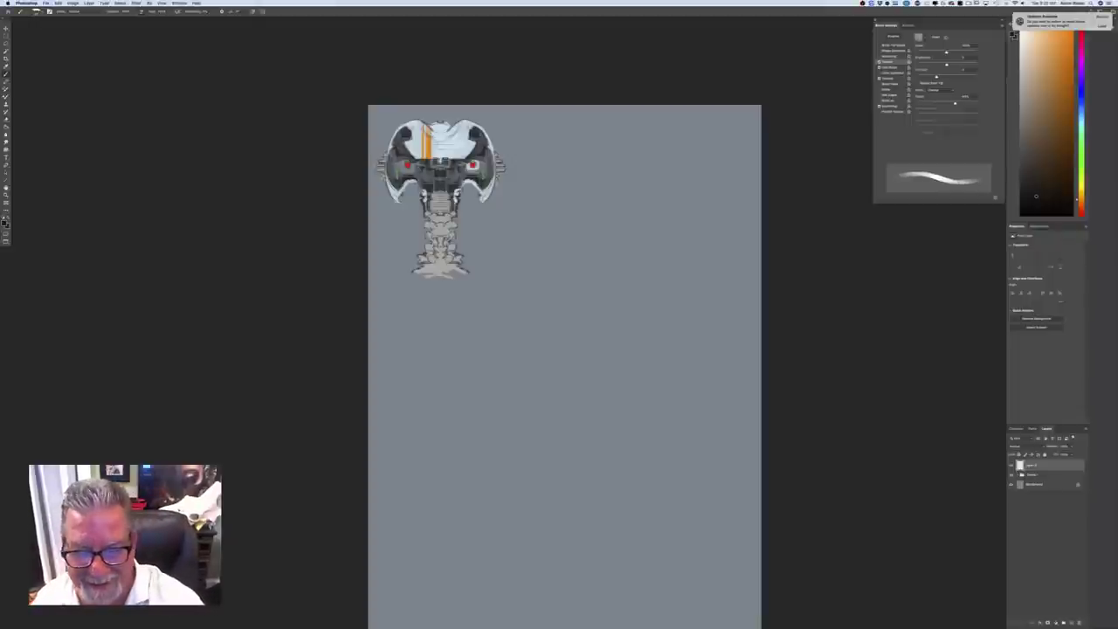
mouse_move(645, 303)
left_mouse_down()
mouse_move(612, 365)
mouse_move(517, 286)
mouse_move(603, 370)
mouse_move(584, 381)
left_mouse_up()
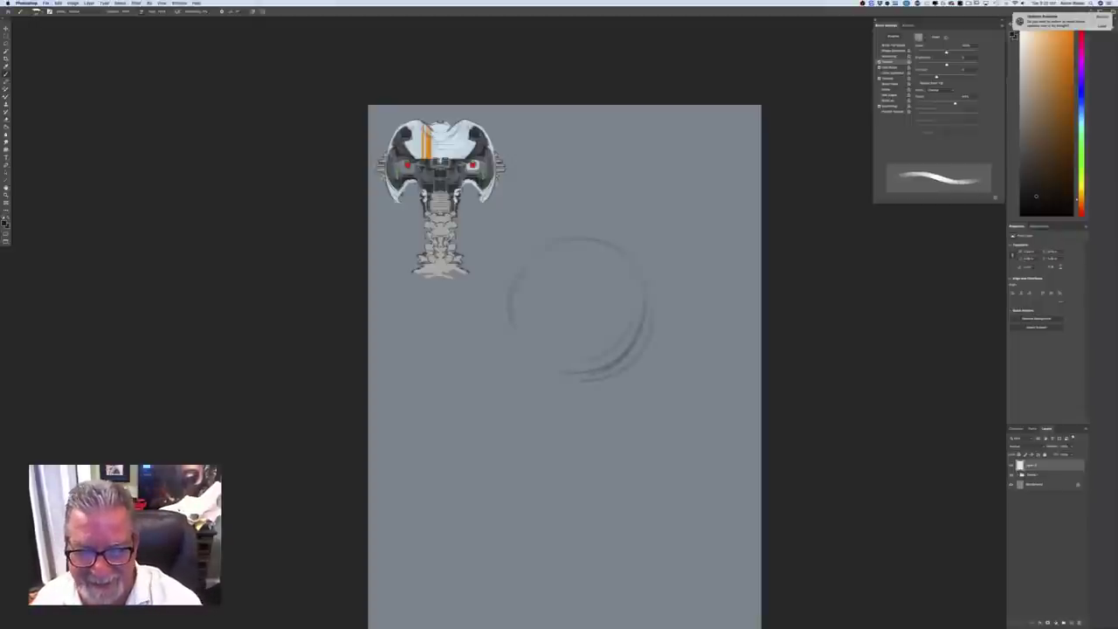
mouse_move(513, 331)
left_mouse_down()
mouse_move(606, 241)
mouse_move(658, 276)
mouse_move(670, 304)
mouse_move(660, 297)
mouse_move(627, 361)
left_mouse_up()
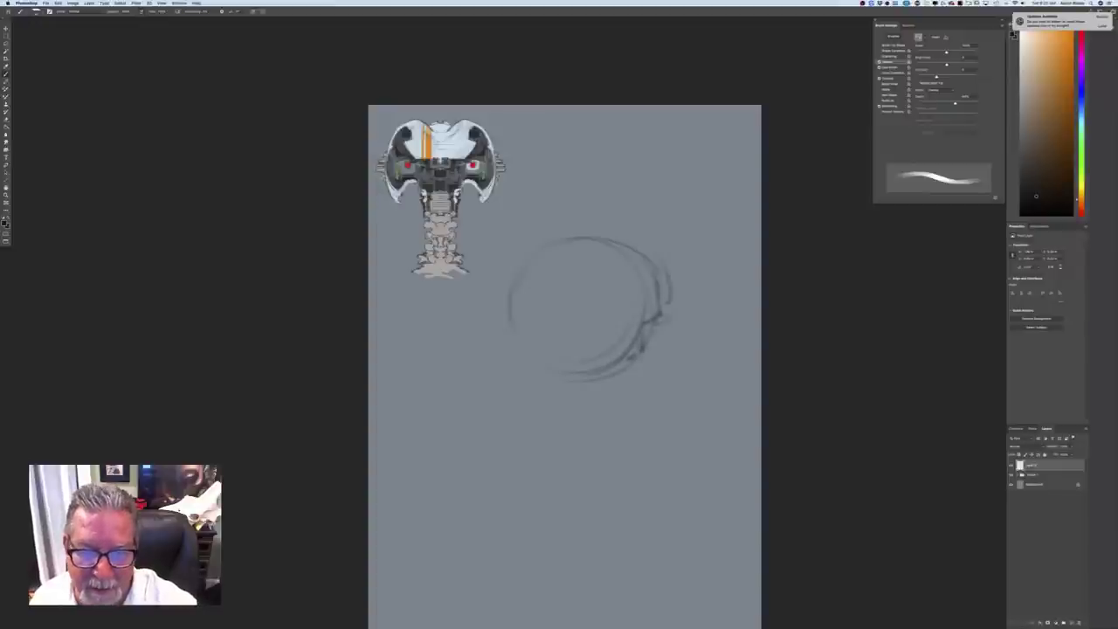
Sketch the notched brow and forehead plate, and a long curved seam from the crown to the lower jaw
mouse_move(557, 256)
left_mouse_down()
mouse_move(525, 274)
mouse_move(553, 252)
left_mouse_up()
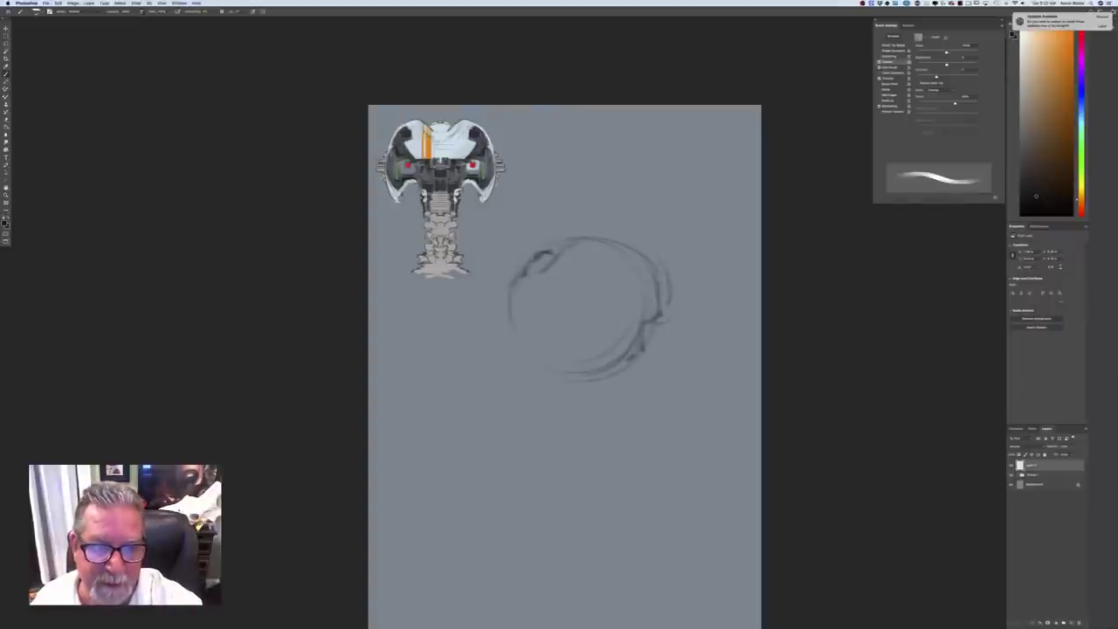
mouse_move(513, 286)
left_mouse_down()
mouse_move(505, 321)
mouse_move(552, 311)
mouse_move(510, 326)
mouse_move(572, 285)
mouse_move(583, 261)
left_mouse_up()
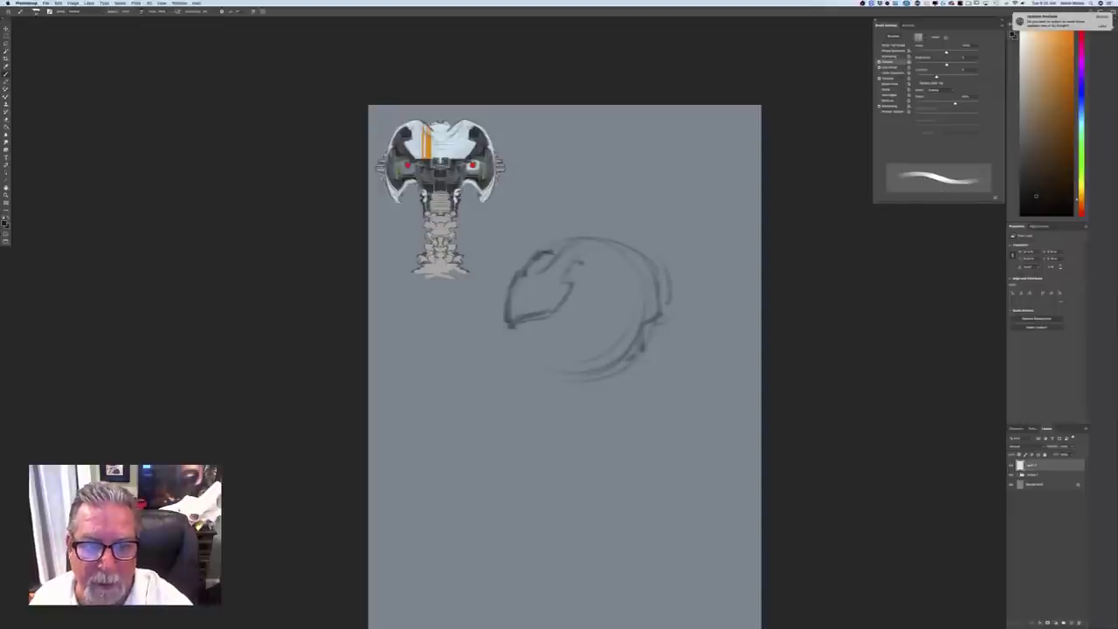
left_click_drag(605, 299, 595, 365)
mouse_move(584, 265)
left_mouse_down()
mouse_move(600, 372)
mouse_move(577, 380)
left_mouse_up()
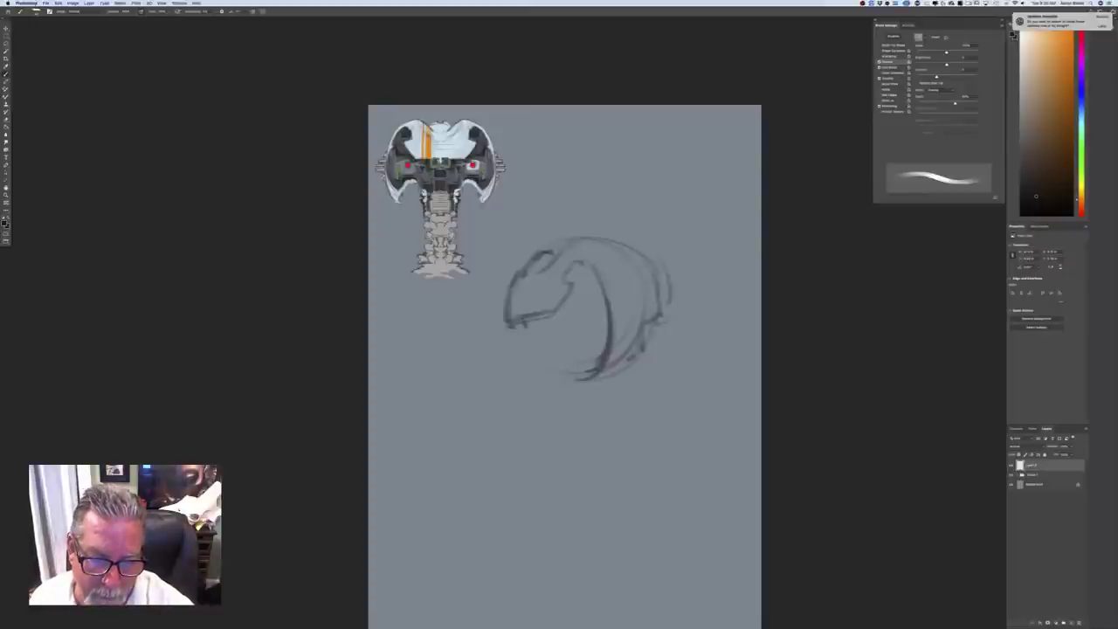
Draw the front edge of the face under the brow, the pointed chin tip and the lower jaw line
mouse_move(537, 319)
left_mouse_down()
mouse_move(520, 329)
mouse_move(518, 381)
left_mouse_up()
key("e")
left_click_drag(528, 341, 516, 384)
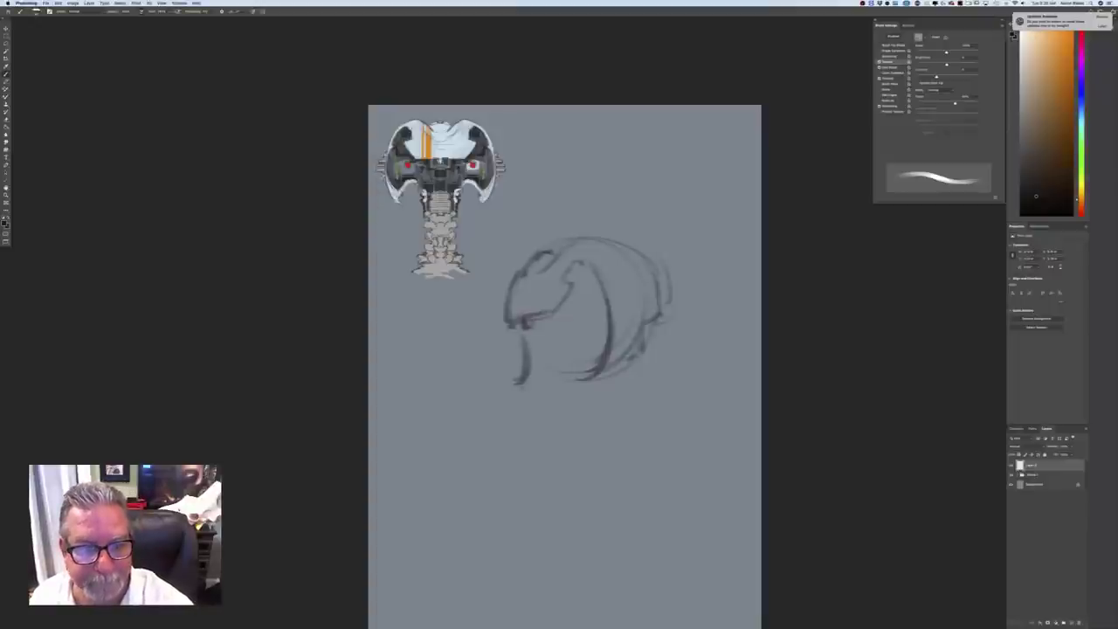
left_click_drag(539, 383, 563, 372)
left_click_drag(539, 377, 537, 395)
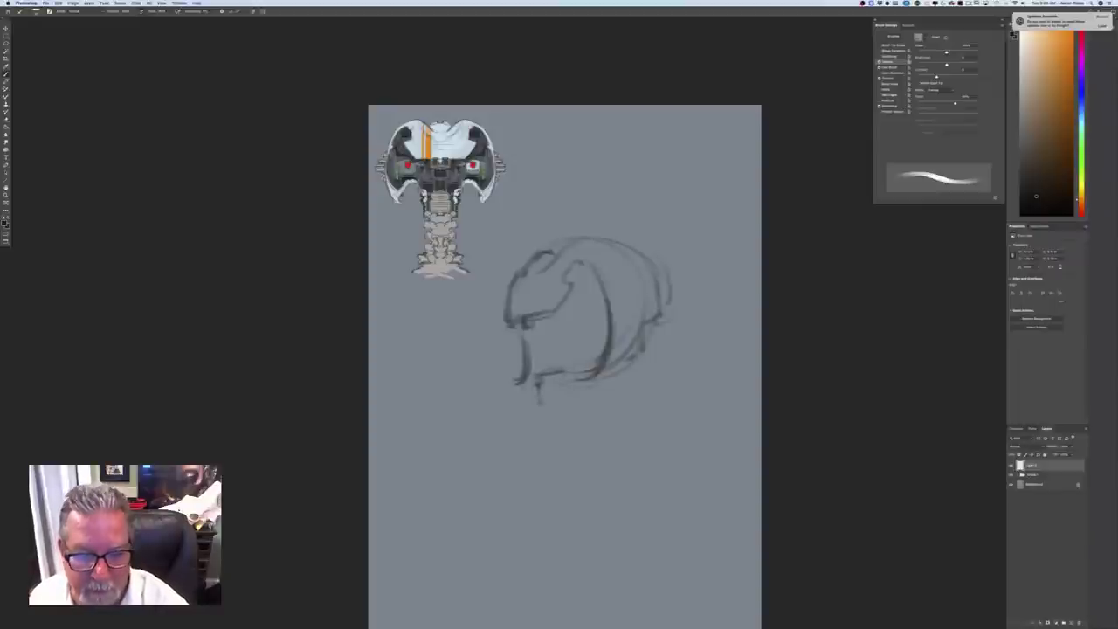
Add the jaw joint, dark eye sockets and angular cheek panel lines inside the face
mouse_move(578, 359)
left_mouse_down()
mouse_move(593, 361)
mouse_move(544, 364)
mouse_move(527, 382)
left_mouse_up()
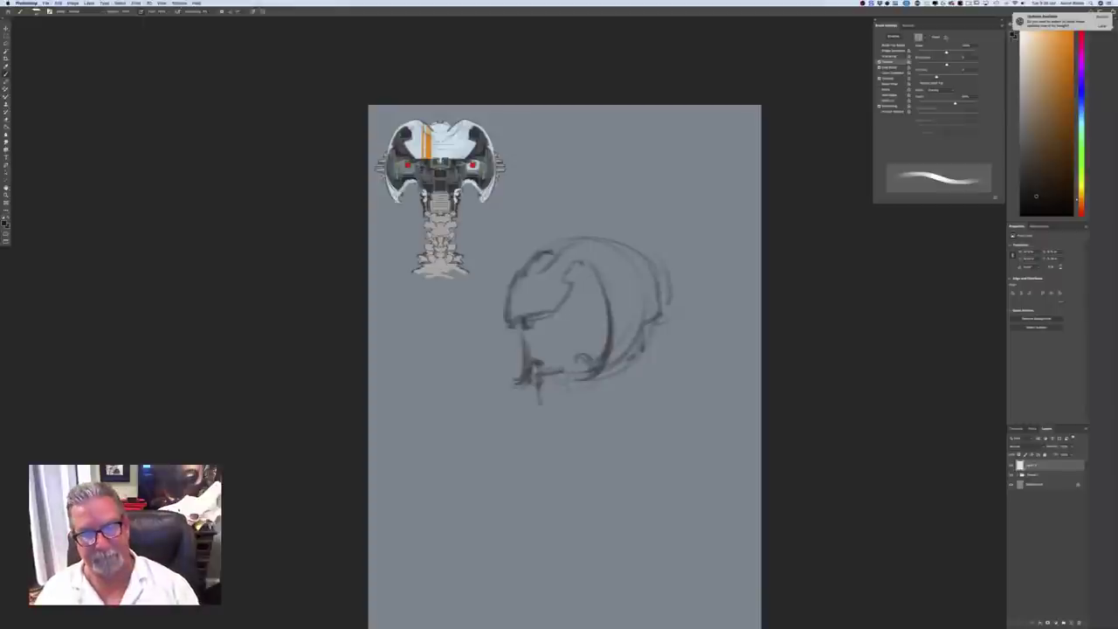
left_click_drag(579, 319, 576, 331)
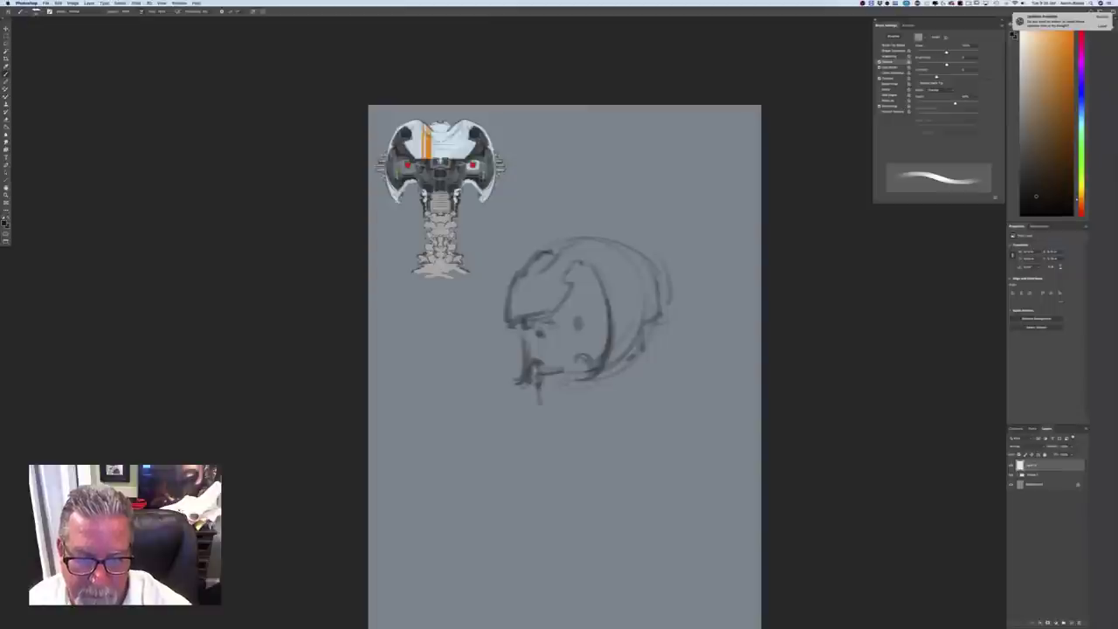
mouse_move(572, 320)
left_mouse_down()
mouse_move(572, 330)
mouse_move(533, 338)
mouse_move(550, 353)
mouse_move(585, 339)
mouse_move(599, 304)
mouse_move(600, 340)
left_mouse_up()
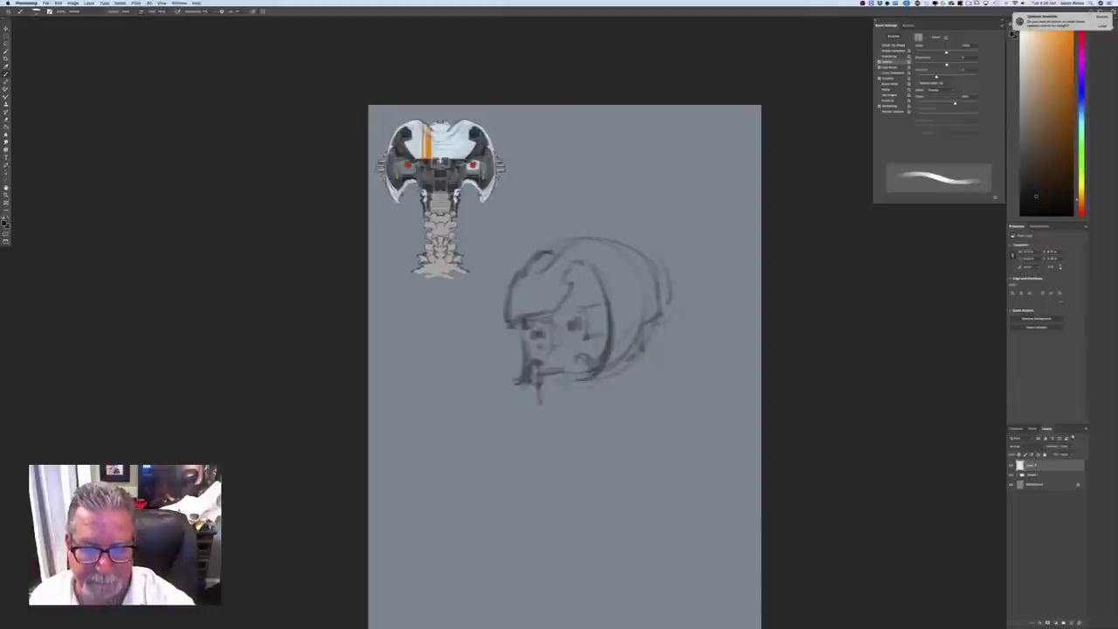
Try sketching a tapering, ringed neck directly beneath the back of the head
mouse_move(622, 392)
left_mouse_down()
mouse_move(604, 404)
mouse_move(613, 416)
mouse_move(566, 402)
mouse_move(601, 419)
mouse_move(603, 445)
left_mouse_up()
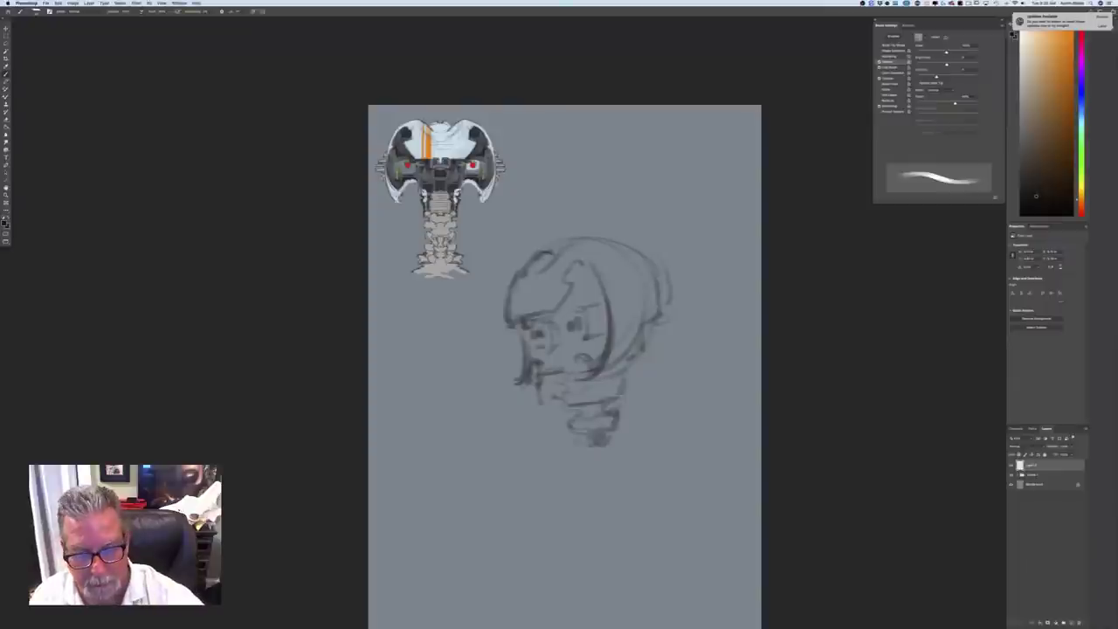
key("super+z")
key("super+z")
key("super+z")
key("super+z")
key("super+z")
key("super+z")
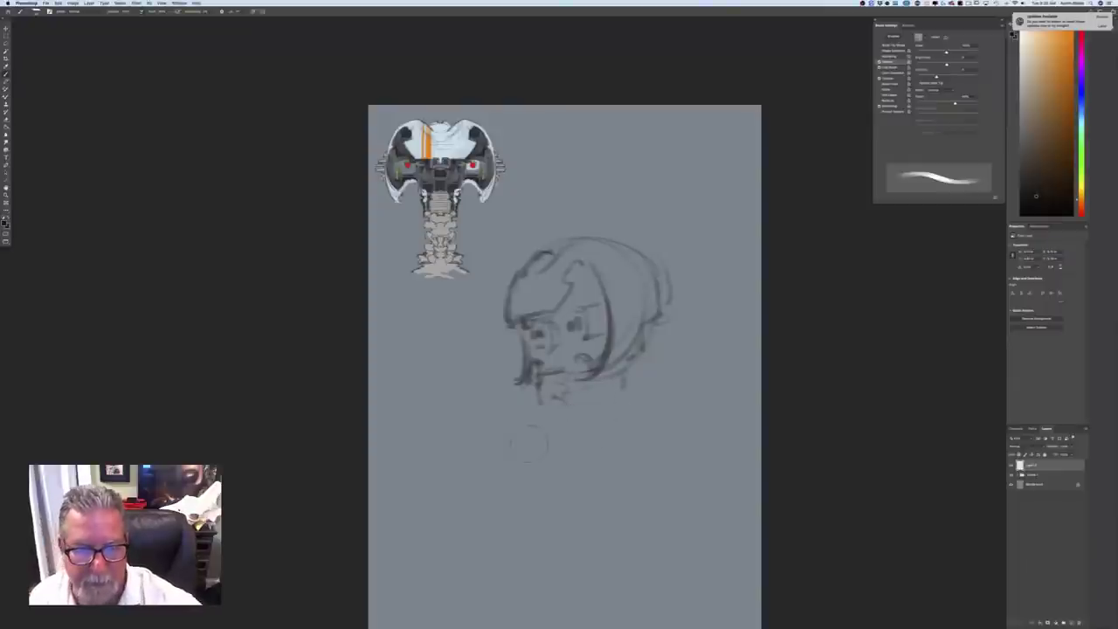
Sketch a ribbed mouthpiece under the face and a lower jaw curving back to the shell
key("super+plus")
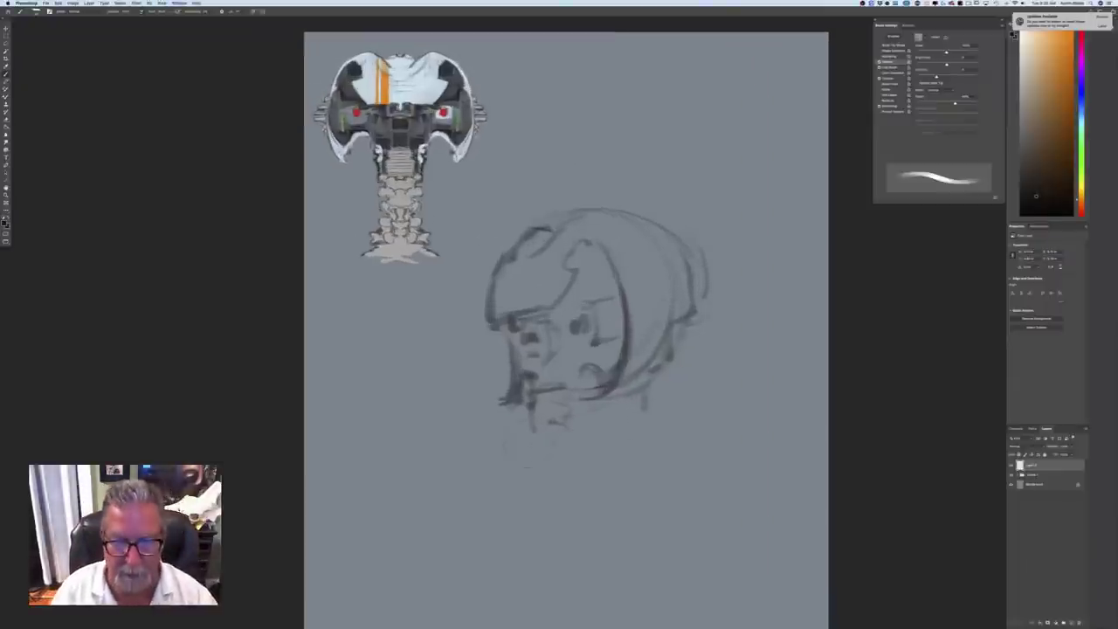
left_click_drag(320, 469, 383, 393)
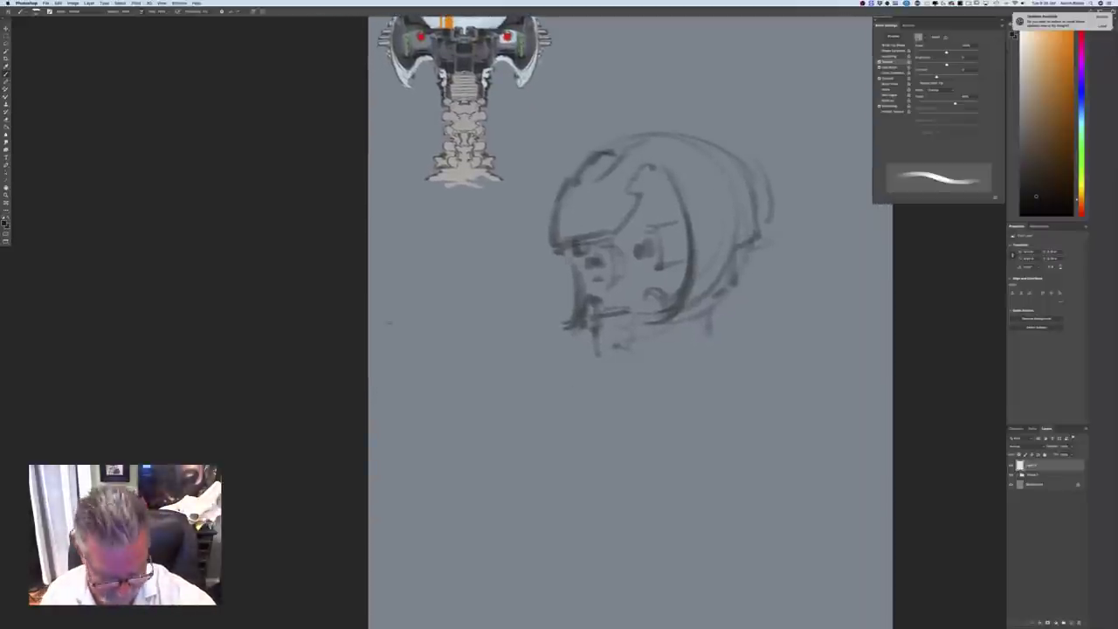
left_click_drag(389, 323, 385, 390)
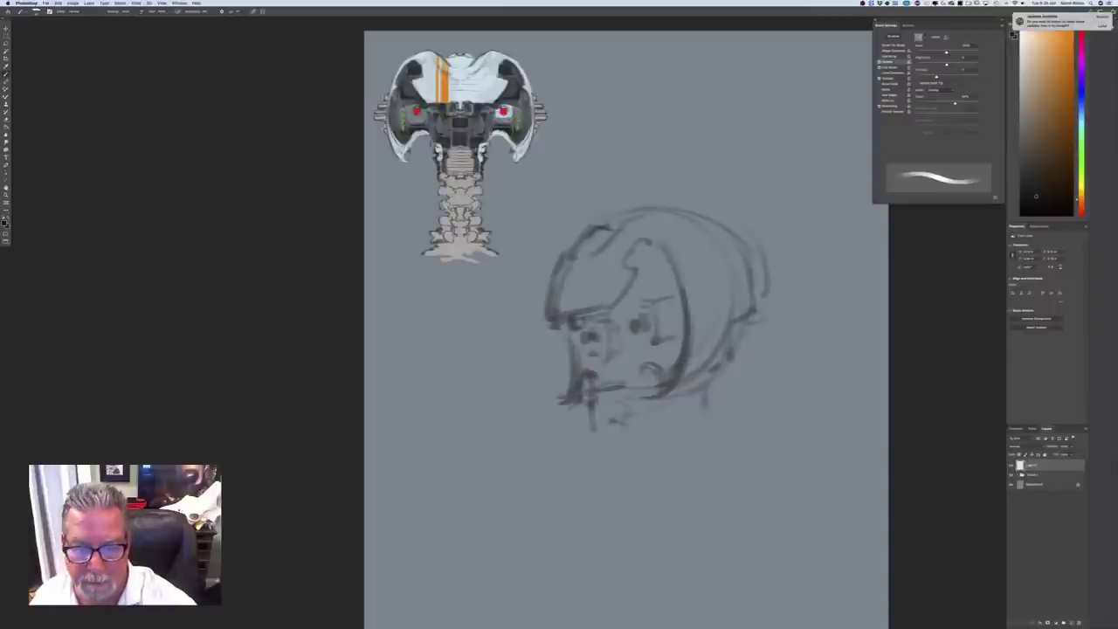
mouse_move(594, 386)
left_mouse_down()
mouse_move(596, 431)
mouse_move(619, 430)
mouse_move(616, 400)
mouse_move(609, 426)
mouse_move(678, 400)
mouse_move(632, 430)
mouse_move(676, 429)
mouse_move(608, 440)
mouse_move(669, 431)
mouse_move(619, 449)
mouse_move(674, 436)
left_mouse_up()
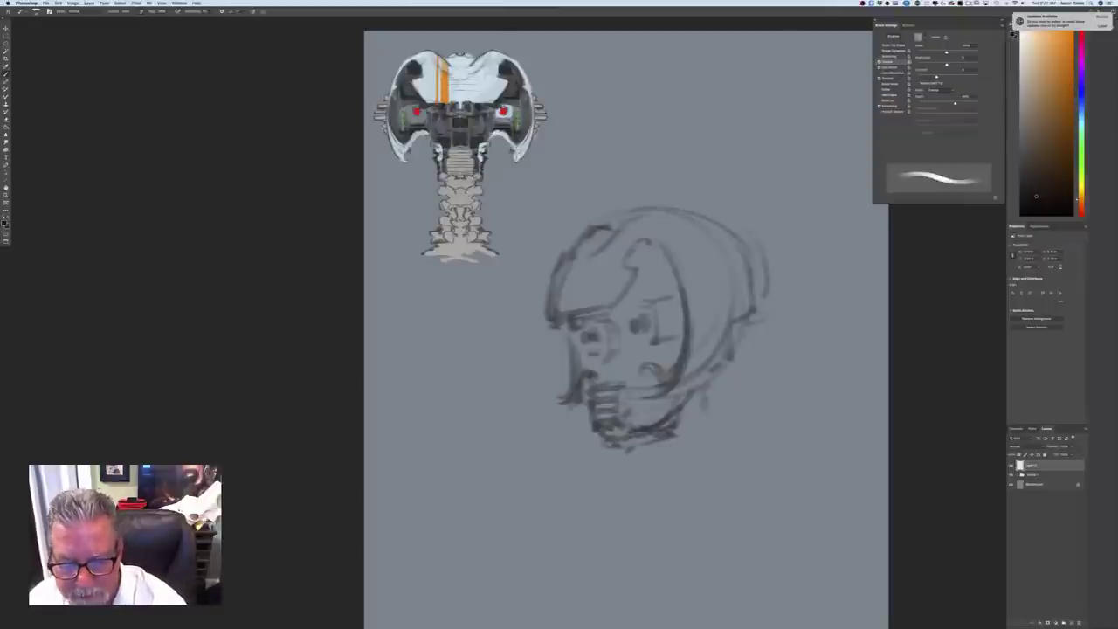
Sketch a segmented neck beneath the jaw, ending in flared supports at its base
mouse_move(631, 453)
left_mouse_down()
mouse_move(711, 451)
mouse_move(645, 461)
mouse_move(660, 475)
mouse_move(650, 475)
mouse_move(688, 485)
mouse_move(660, 485)
left_mouse_up()
mouse_move(707, 476)
left_mouse_down()
mouse_move(725, 509)
mouse_move(747, 520)
mouse_move(657, 528)
mouse_move(673, 508)
mouse_move(641, 498)
mouse_move(639, 529)
left_mouse_up()
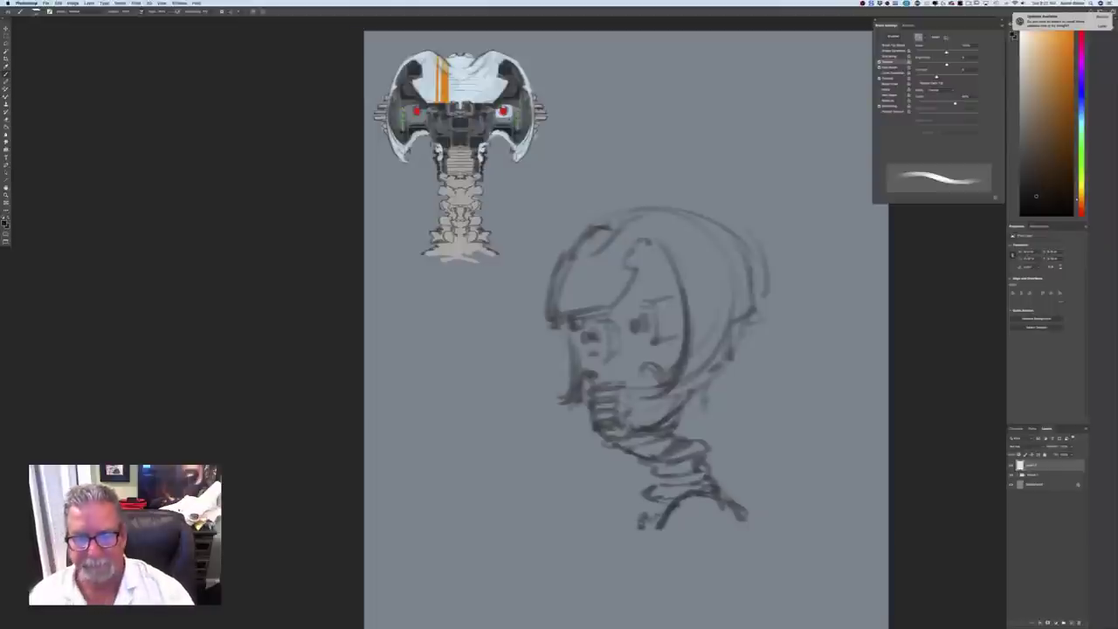
left_click_drag(722, 466, 715, 488)
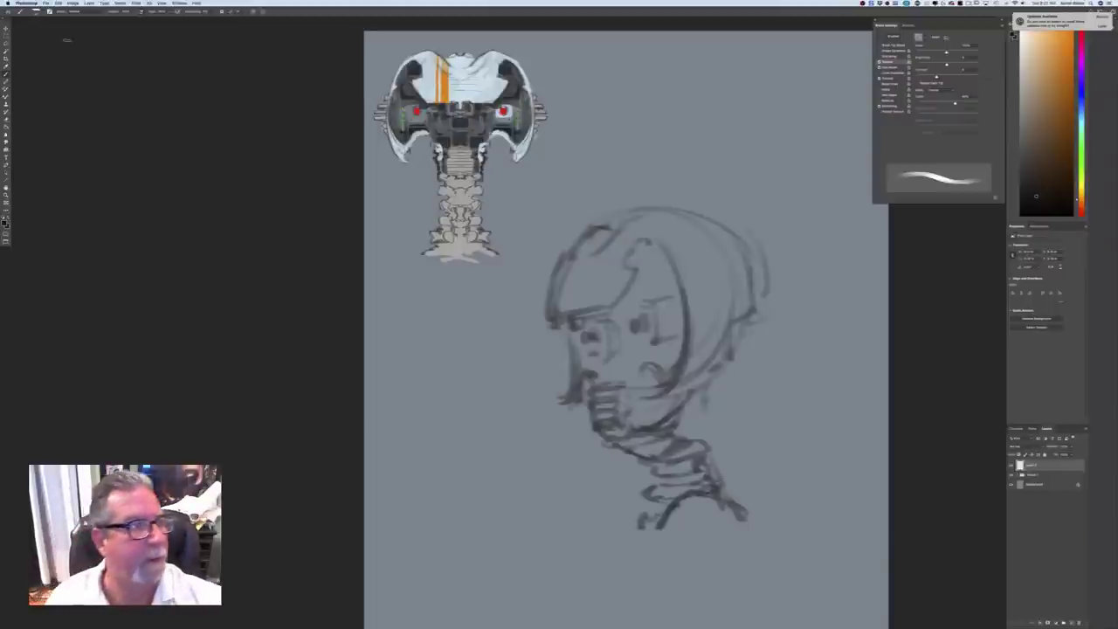
Free-transform the head sketch to a smaller size and place it in the canvas's upper right, beside the coloured design
left_click(57, 3)
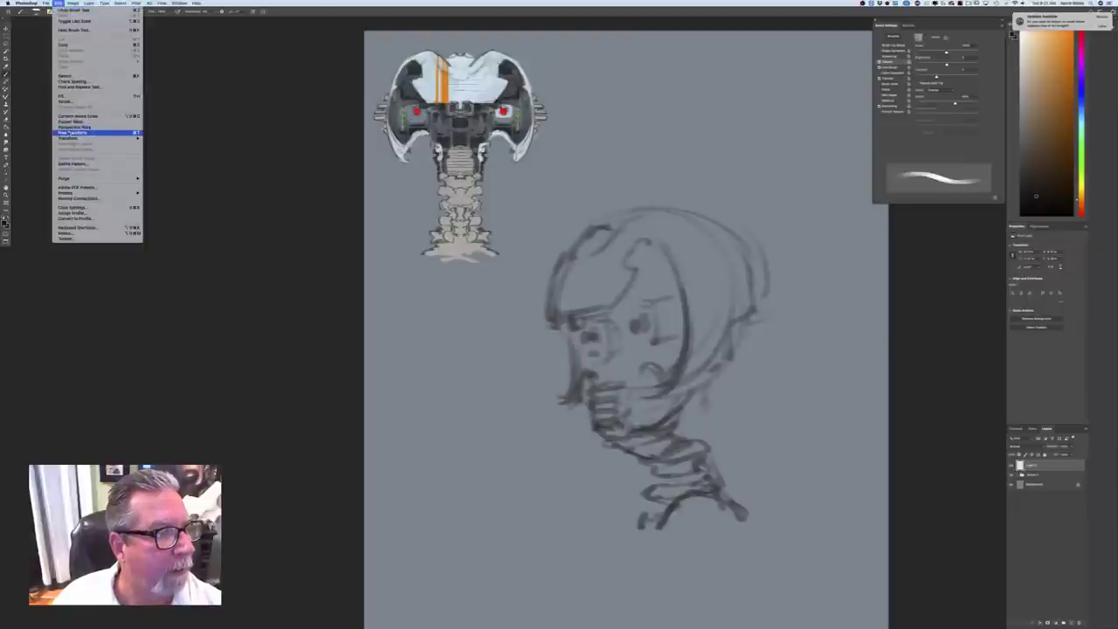
left_click(68, 132)
left_click_drag(544, 530, 618, 424)
left_click_drag(647, 380, 618, 269)
key("Return")
key("b")
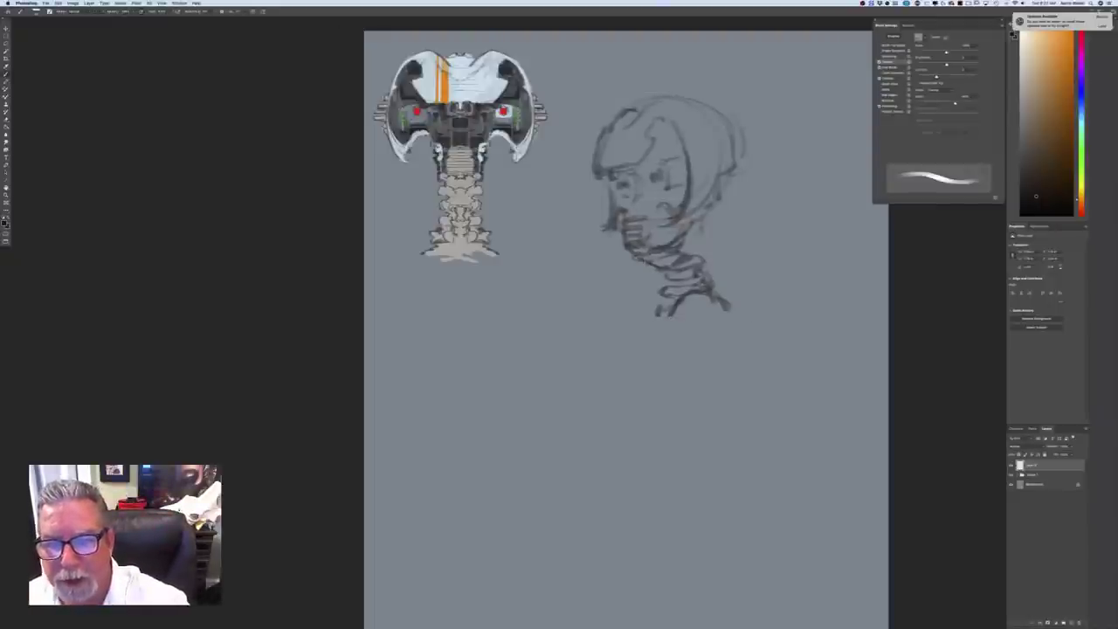
Sketch small overlapping plates and a hanging lobe along the back edge of the head shell
left_click(254, 12)
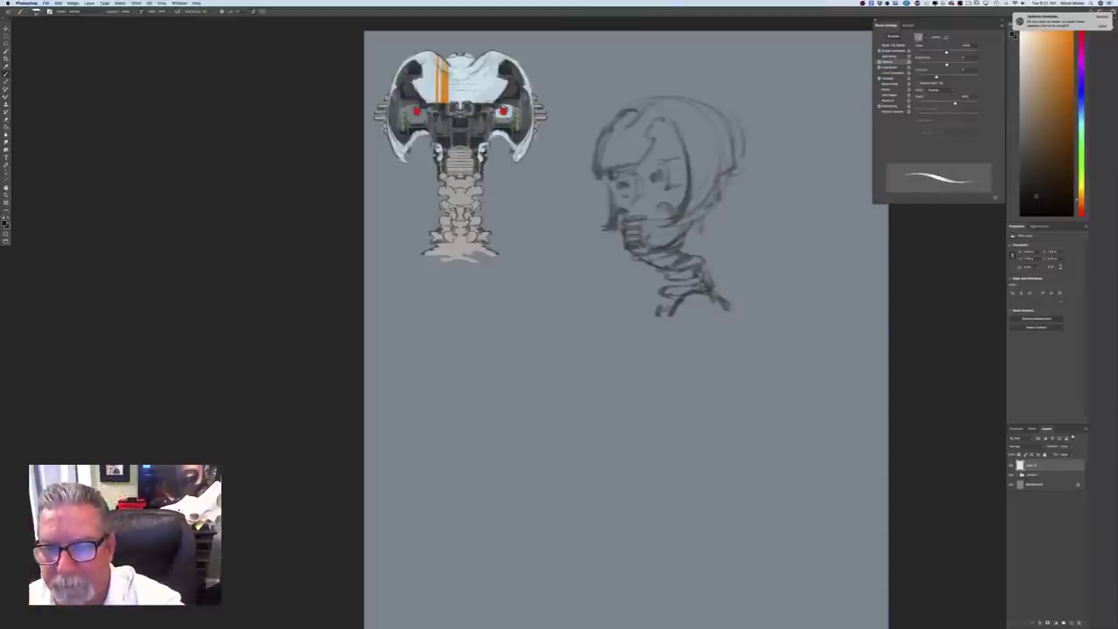
left_click_drag(729, 189, 712, 222)
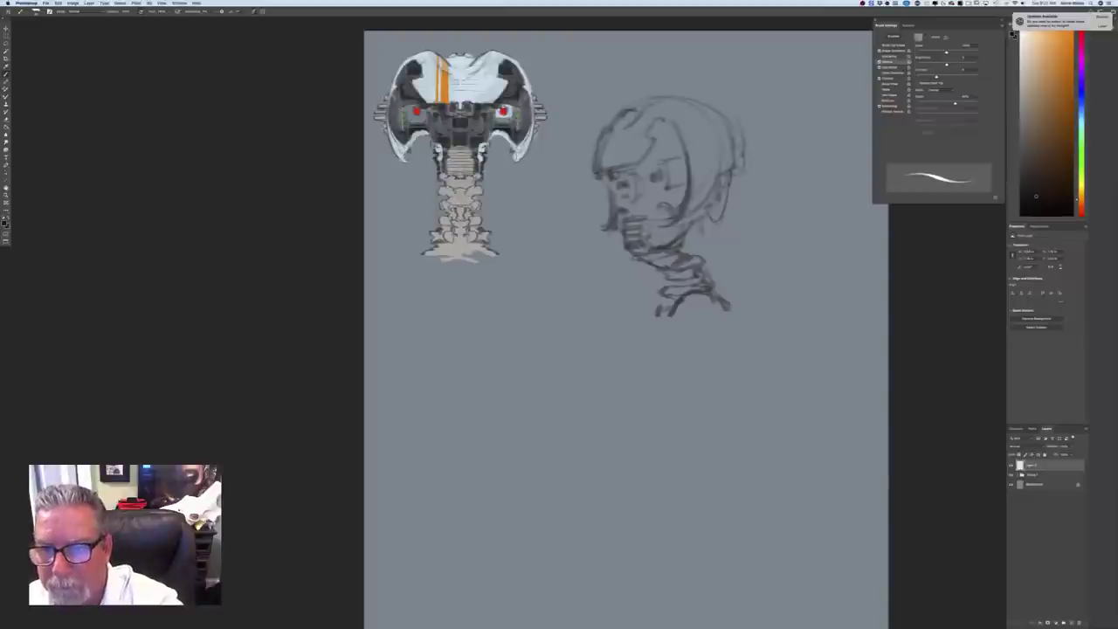
mouse_move(739, 159)
left_mouse_down()
mouse_move(738, 169)
mouse_move(738, 151)
left_mouse_up()
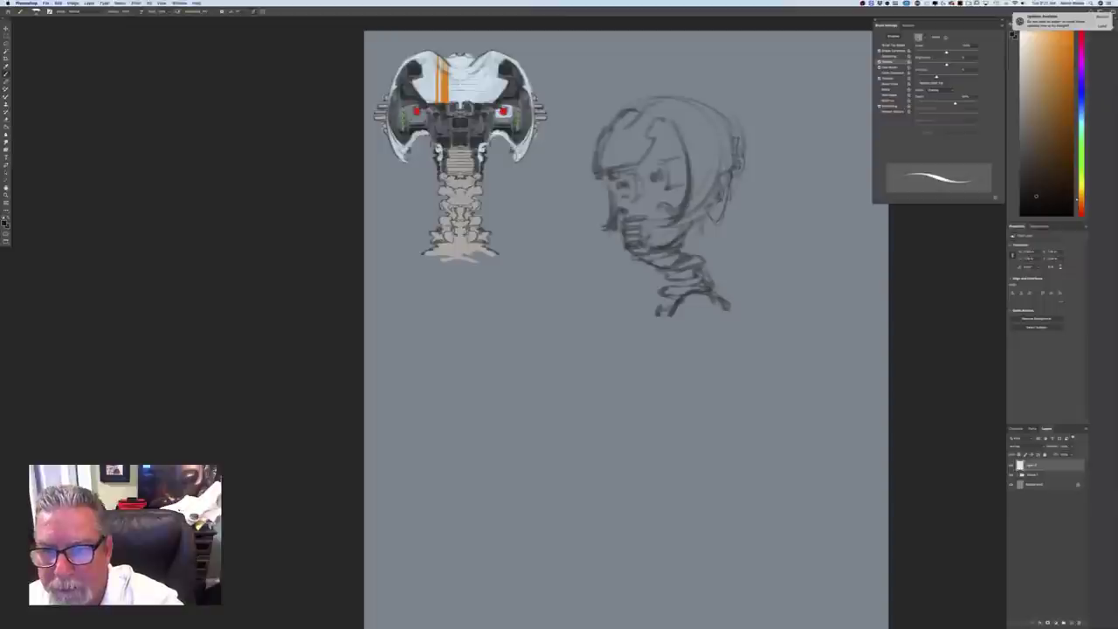
left_click_drag(714, 190, 689, 216)
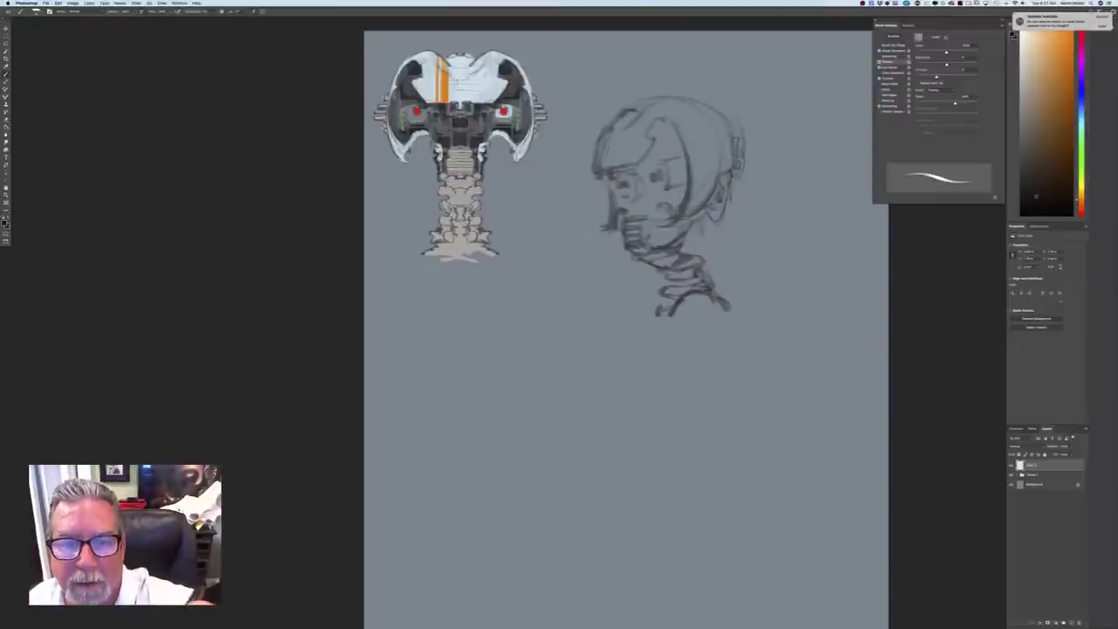
Add panel lines to the forehead plate and darken the curved edge framing the face
left_click_drag(614, 140, 604, 164)
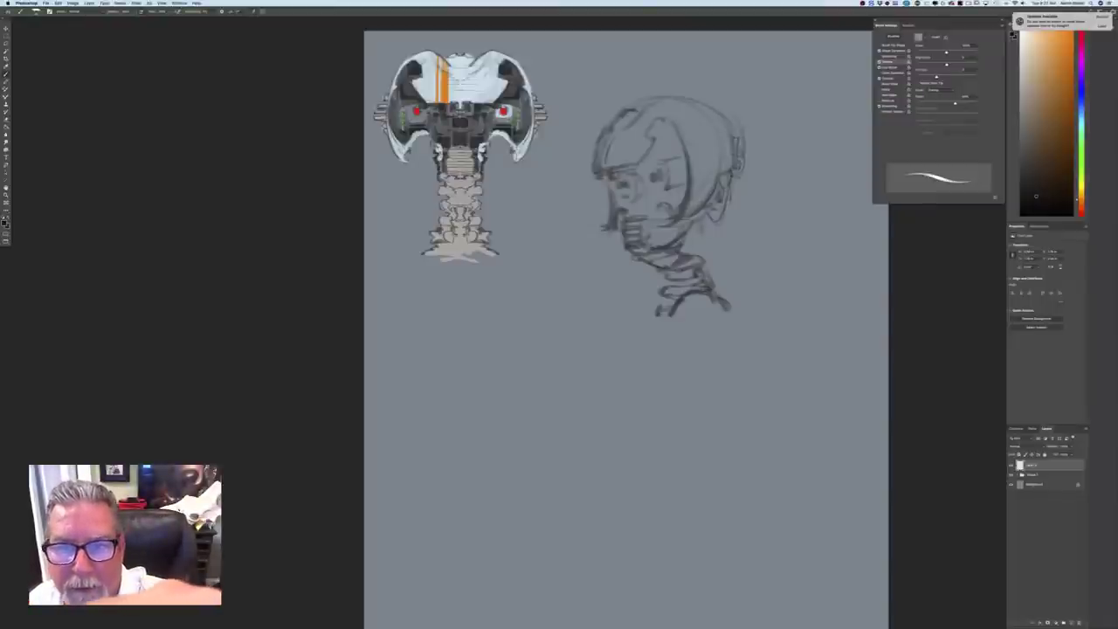
left_click_drag(654, 146, 637, 166)
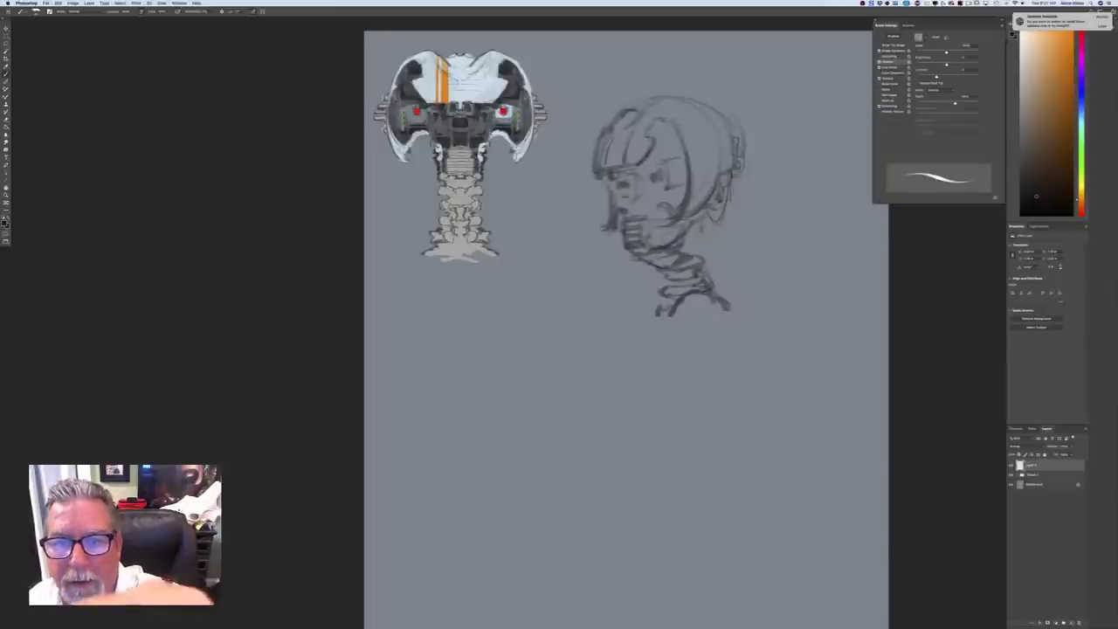
left_click_drag(656, 123, 646, 132)
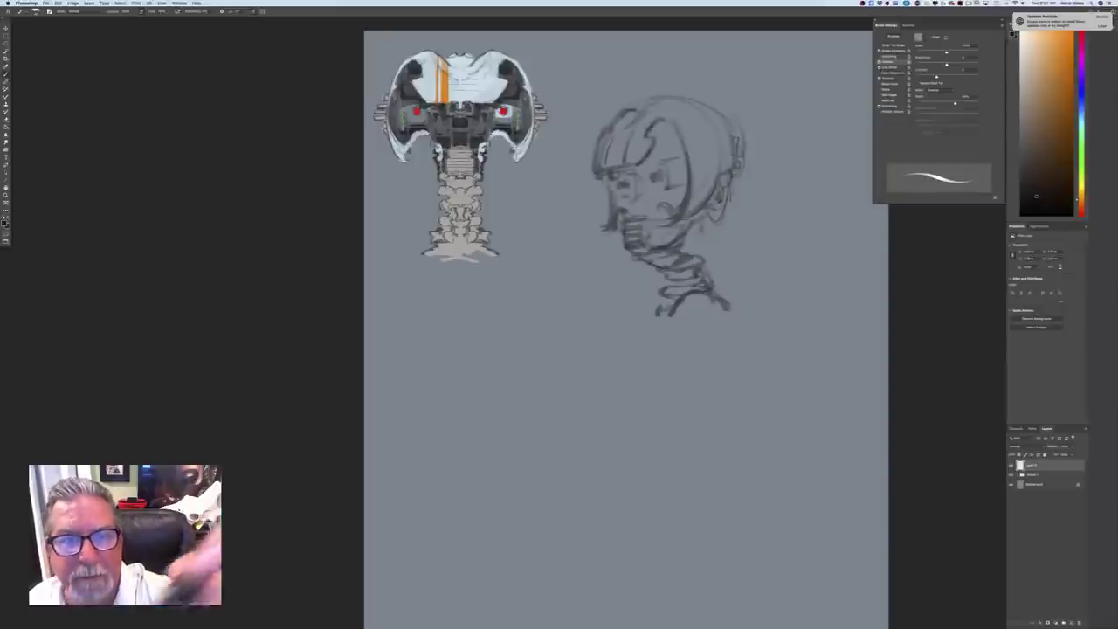
left_click_drag(672, 124, 688, 183)
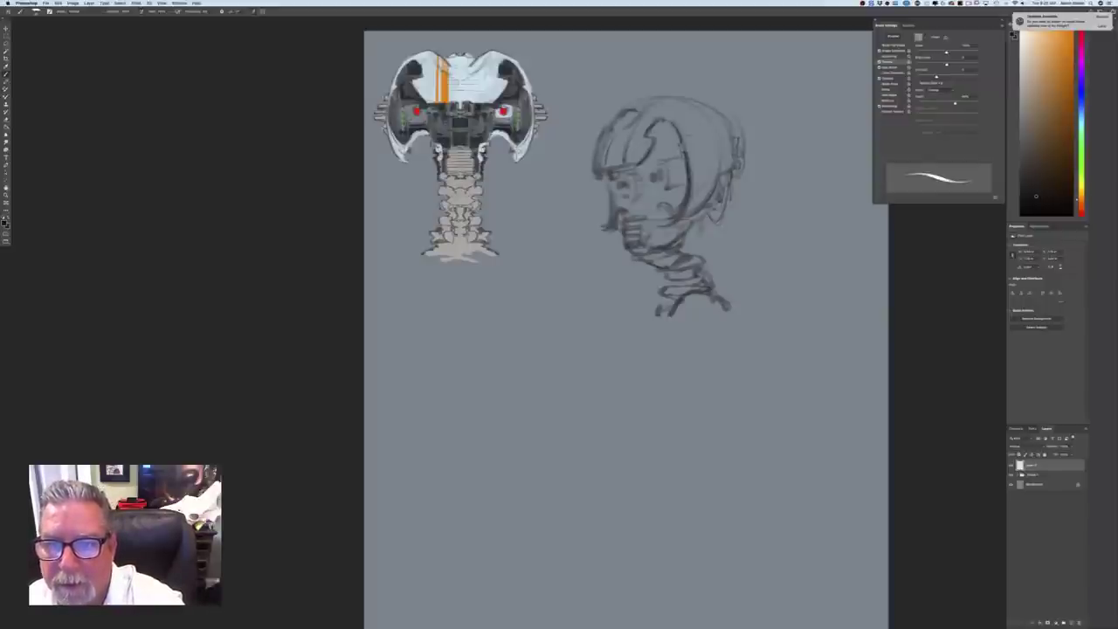
Try lettering an R on the side of the head shell, then undo it
left_click_drag(691, 134, 695, 151)
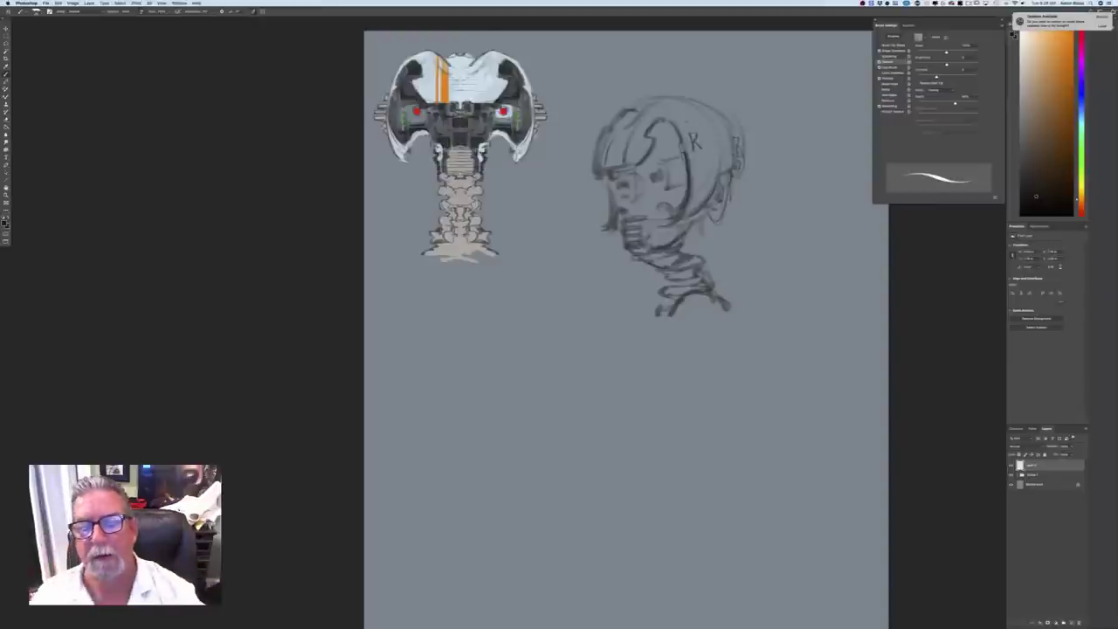
key("super+z")
key("super+z")
key("super+z")
key("super+z")
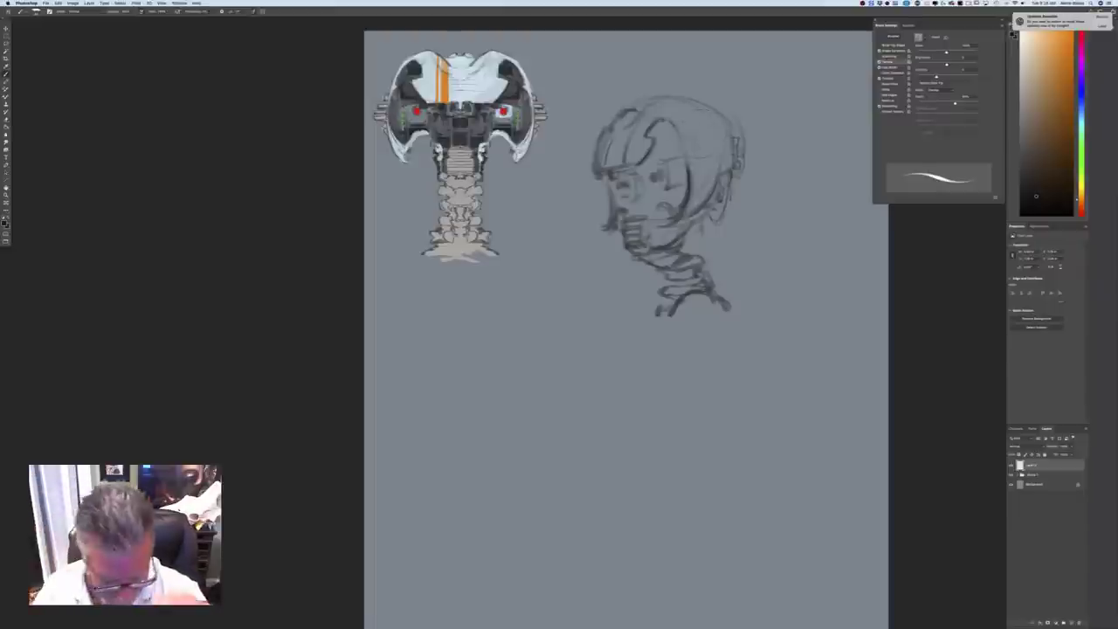
key("super+shift+z")
key("super+shift+z")
key("super+shift+z")
key("super+shift+z")
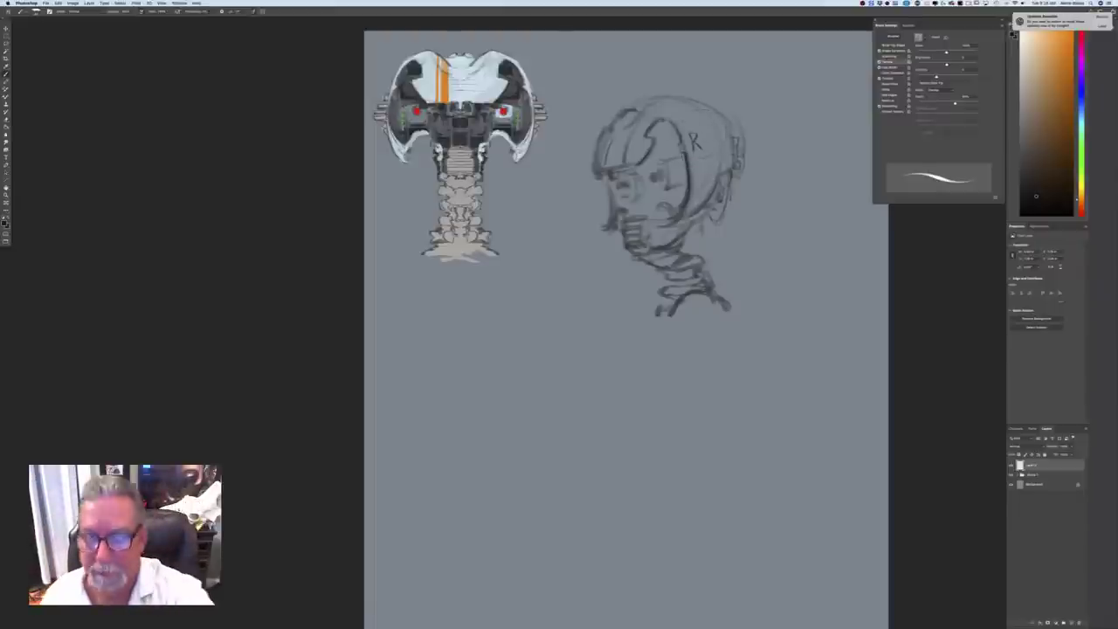
key("super+z")
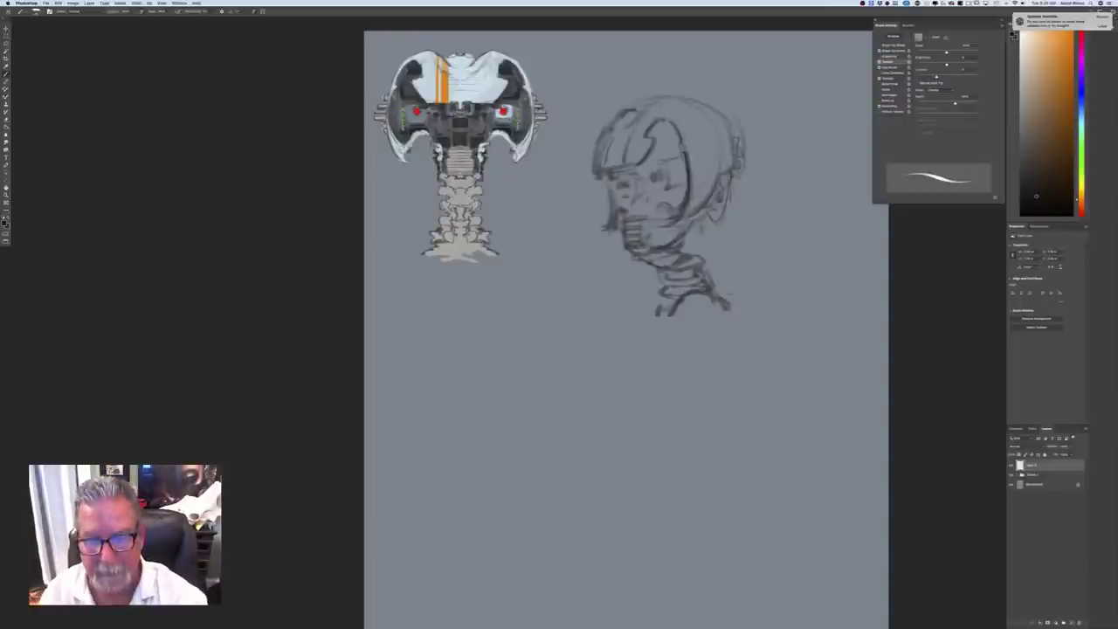
Transform the head sketch to a smaller size and move it directly beside the coloured front view
key("super+minus")
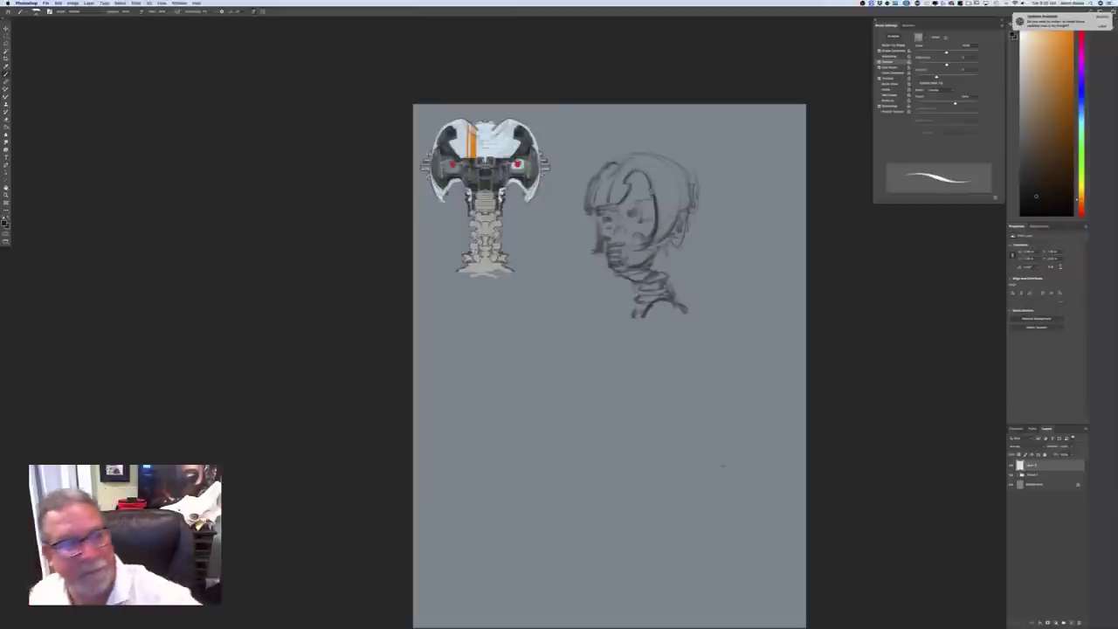
left_click(58, 3)
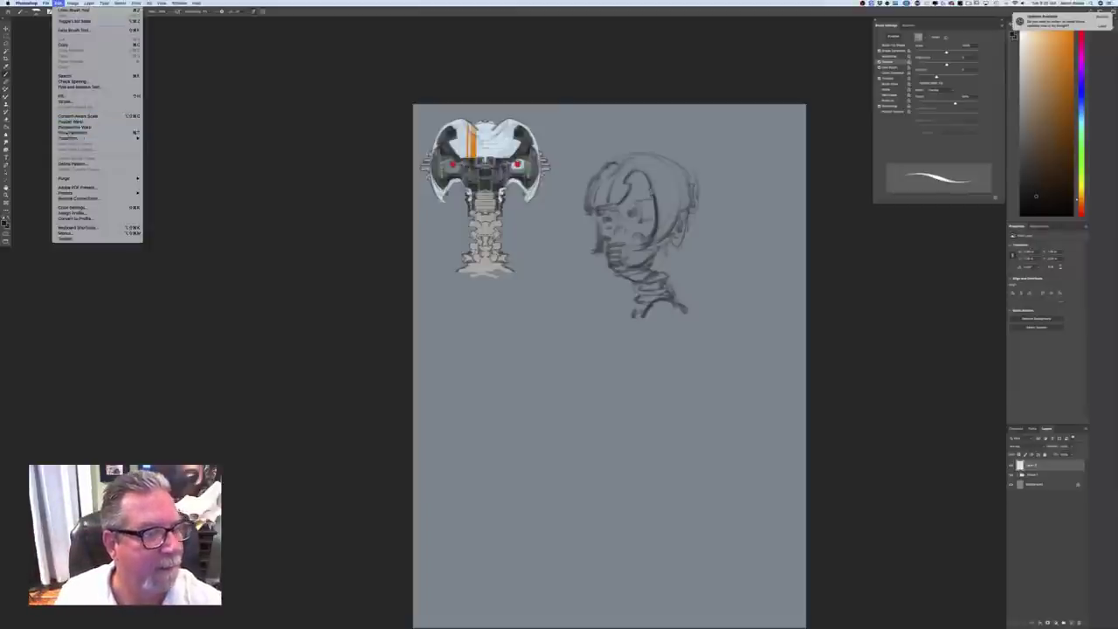
left_click(117, 138)
left_click_drag(704, 318, 656, 257)
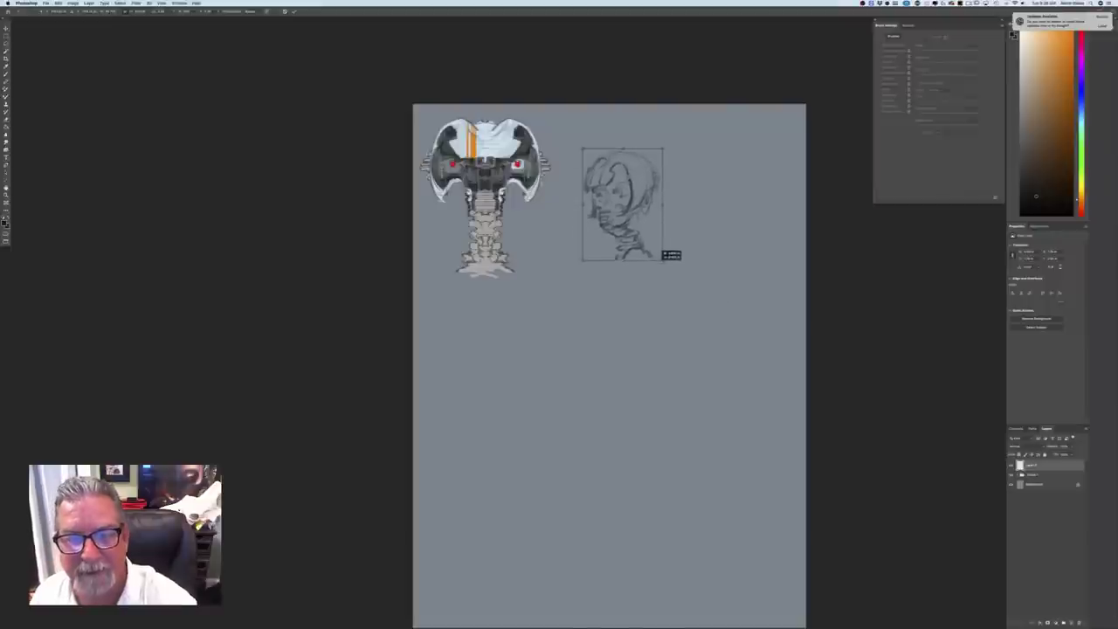
left_click_drag(603, 225, 574, 199)
key("Return")
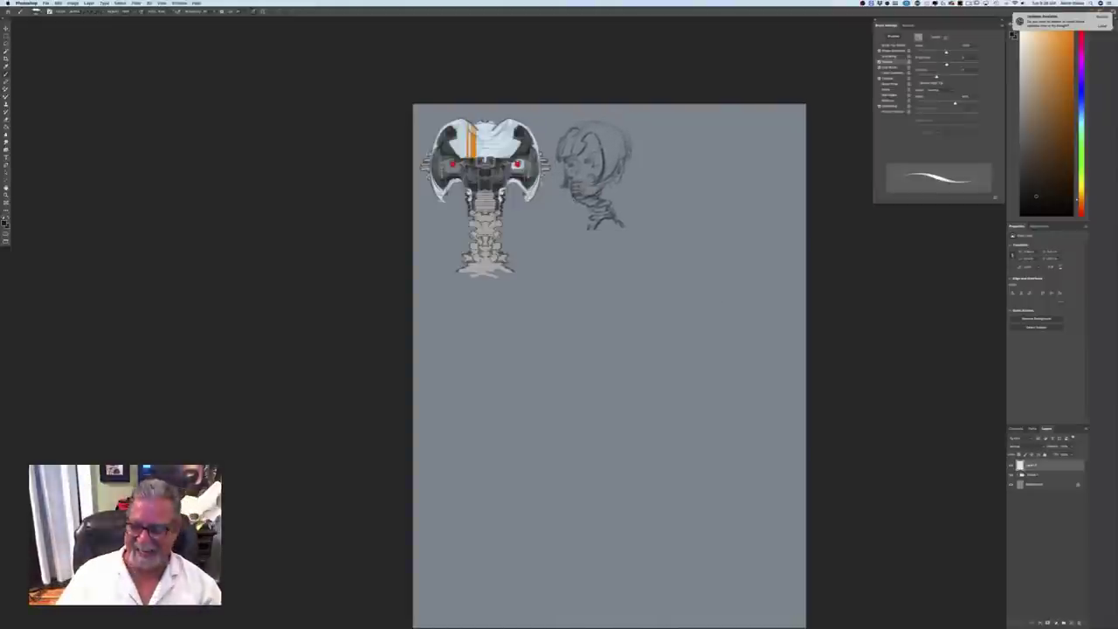
Add a new layer and lightly sketch an oval head in the empty area below the two head views
key("super+plus")
left_click_drag(264, 399, 202, 335)
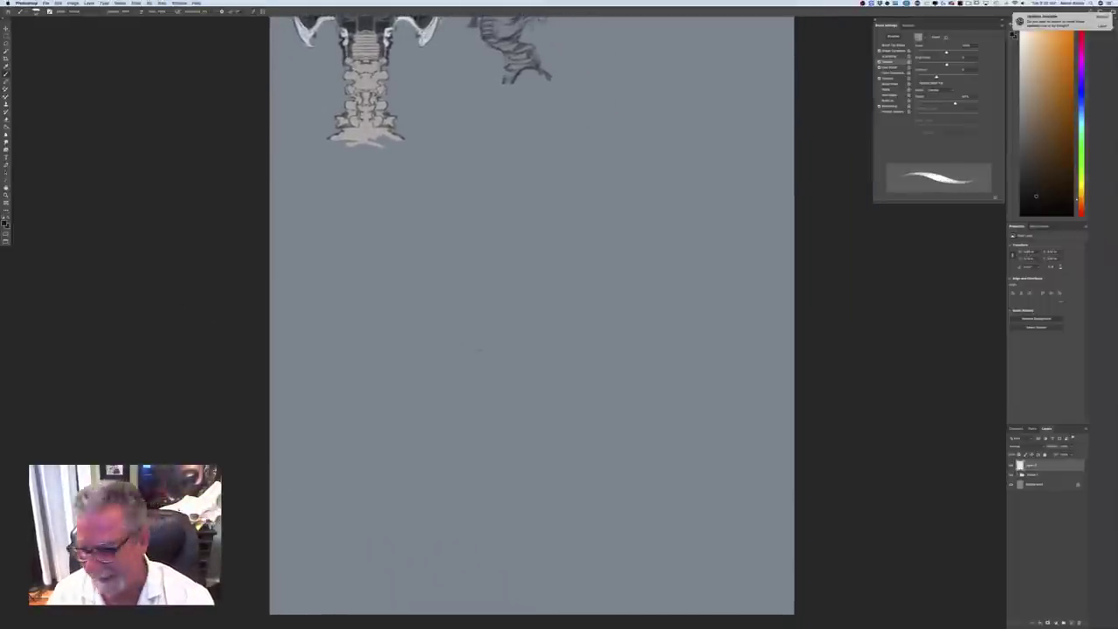
left_click(1070, 623)
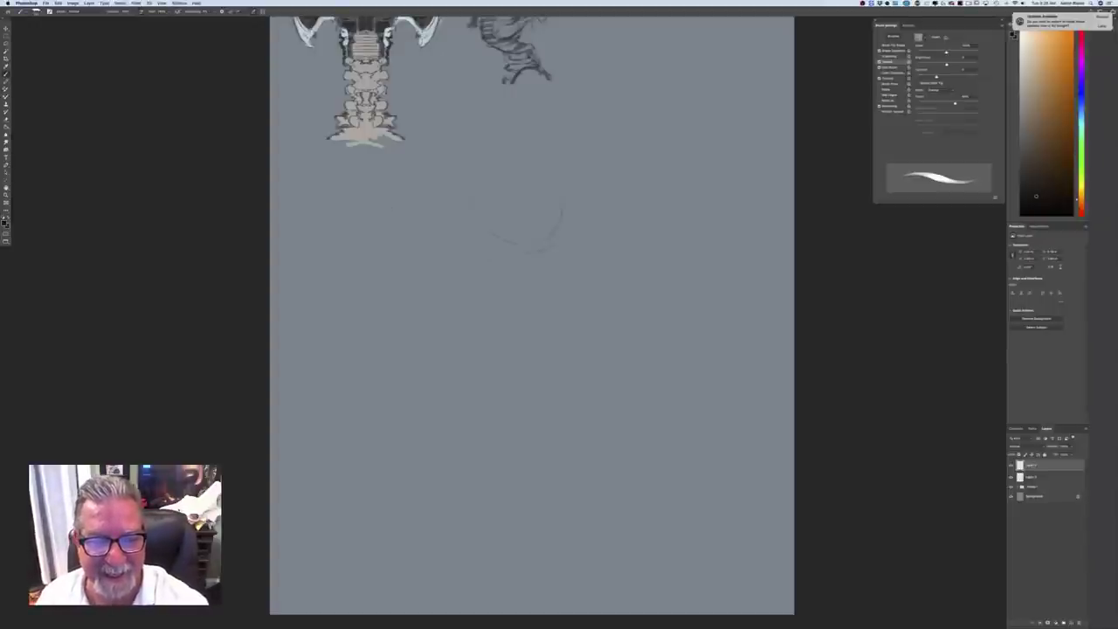
left_click_drag(560, 185, 492, 233)
left_click_drag(474, 185, 558, 178)
left_click_drag(457, 201, 524, 162)
left_click_drag(456, 229, 494, 244)
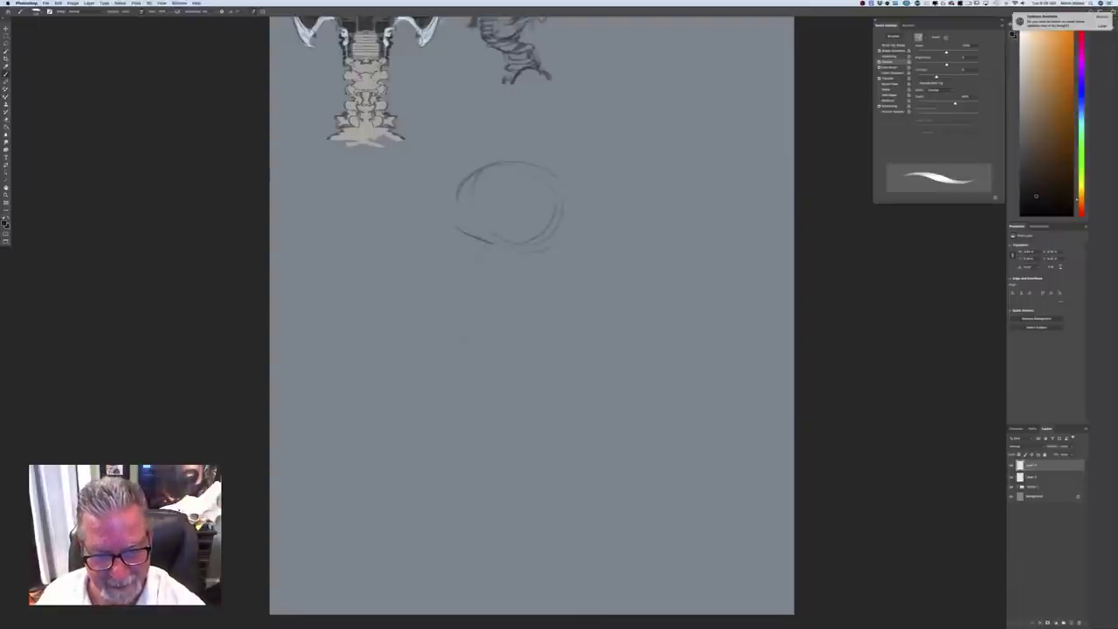
Rough in the chest's side and angled lower edge beneath the oval head, plus the right shoulder's outer contour
mouse_move(594, 287)
left_mouse_down()
mouse_move(633, 333)
mouse_move(617, 378)
left_mouse_up()
left_click_drag(588, 324, 491, 374)
left_click_drag(454, 282, 463, 354)
Sketch the narrow waist, the pelvis with flaring hips, and the inner contour of the right upper arm
mouse_move(609, 334)
left_mouse_down()
mouse_move(587, 391)
mouse_move(485, 392)
mouse_move(552, 449)
left_mouse_up()
mouse_move(526, 407)
left_mouse_down()
mouse_move(508, 449)
mouse_move(470, 463)
mouse_move(481, 485)
mouse_move(446, 514)
left_mouse_up()
left_click_drag(500, 463, 528, 479)
left_click_drag(582, 439, 580, 493)
left_click_drag(591, 379, 582, 442)
left_click_drag(594, 406, 592, 425)
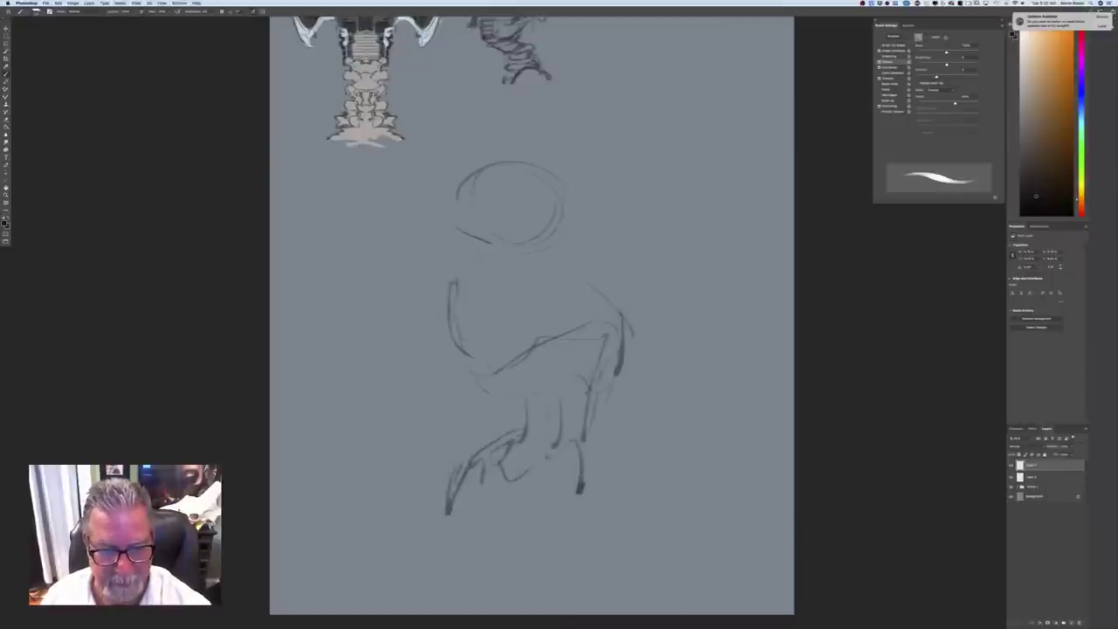
left_click_drag(458, 295, 462, 323)
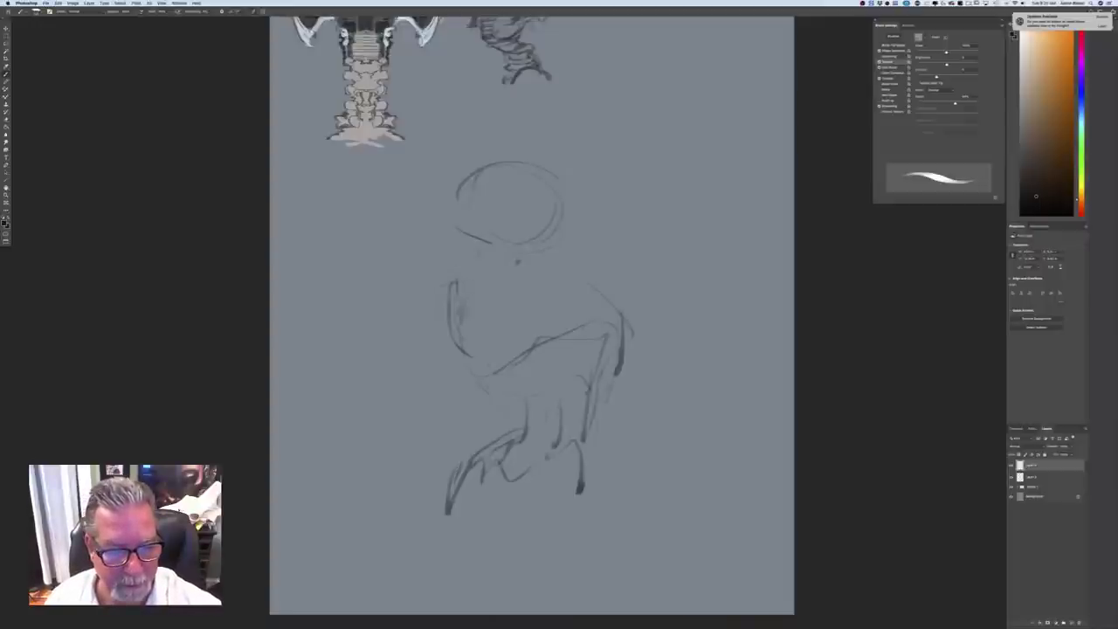
Sketch the left upper arm and an oversized, rounded forearm that tapers toward the wrist
left_click_drag(419, 280, 401, 312)
left_click_drag(443, 379, 429, 430)
left_click_drag(376, 349, 334, 417)
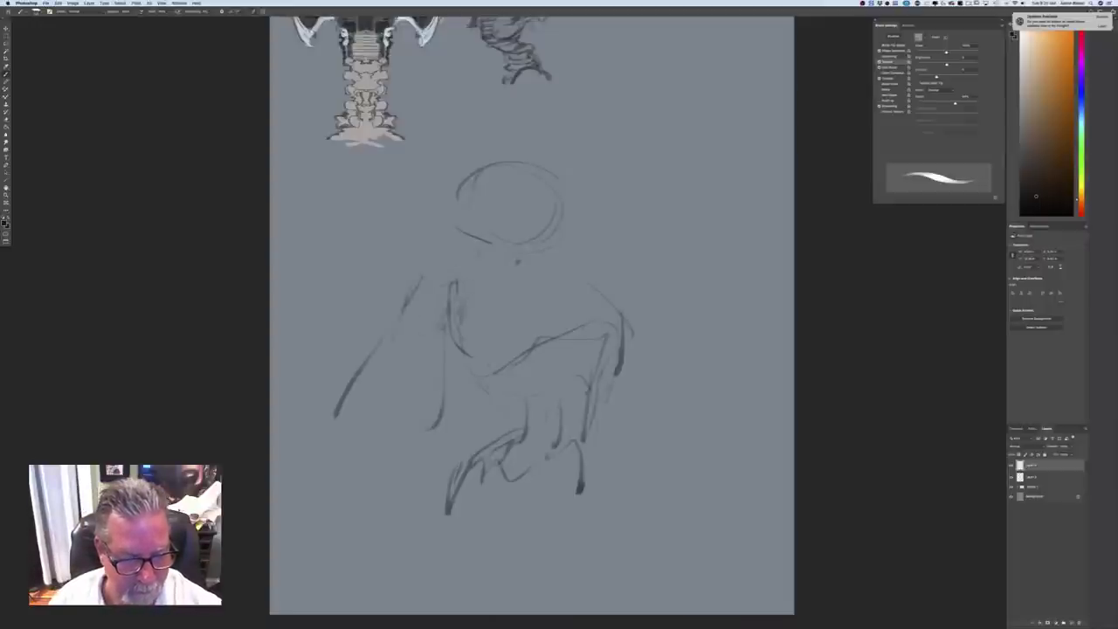
mouse_move(439, 332)
left_mouse_down()
mouse_move(435, 353)
mouse_move(380, 377)
left_mouse_up()
left_click_drag(405, 356, 325, 501)
mouse_move(310, 447)
left_mouse_down()
mouse_move(365, 517)
mouse_move(435, 433)
left_mouse_up()
left_click_drag(327, 425, 369, 510)
Sketch the curved outer contour of the right forearm below the elbow
left_click_drag(614, 412, 635, 476)
left_click_drag(633, 451, 645, 501)
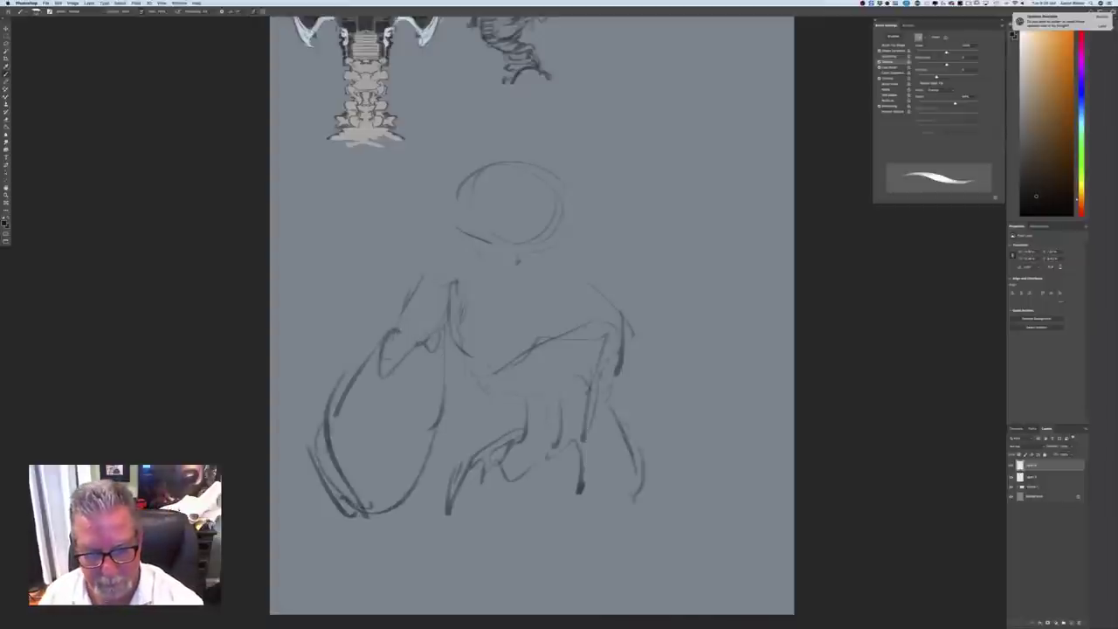
left_click_drag(623, 418, 641, 458)
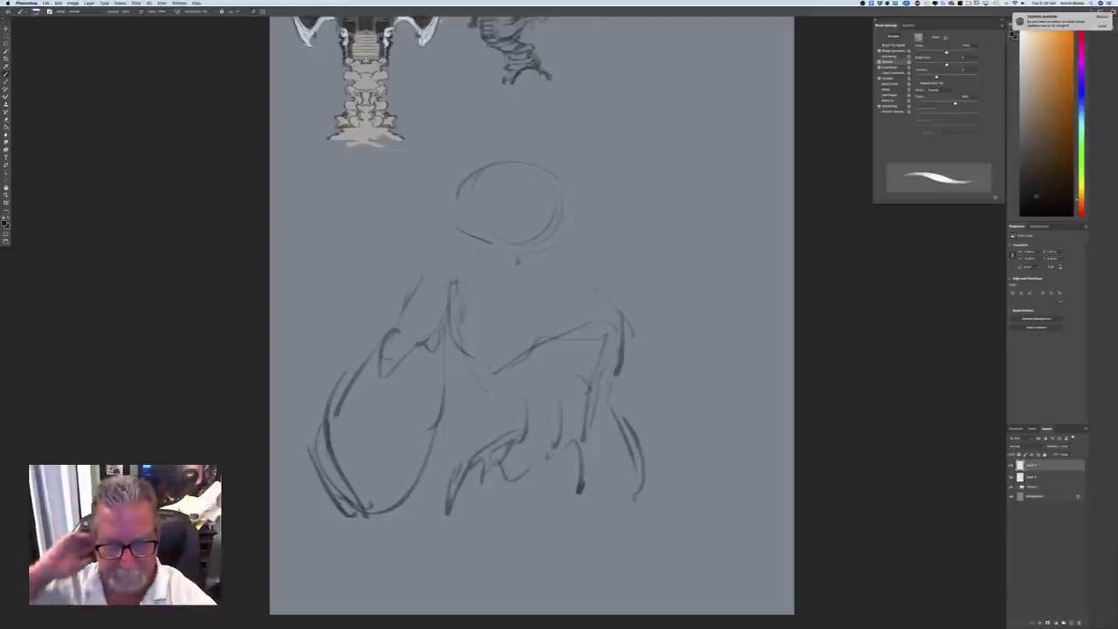
Define the shoulder line and upper chest, adding a ringed neck and a round joint on the left shoulder
left_click_drag(540, 268, 610, 325)
left_click_drag(443, 314, 489, 325)
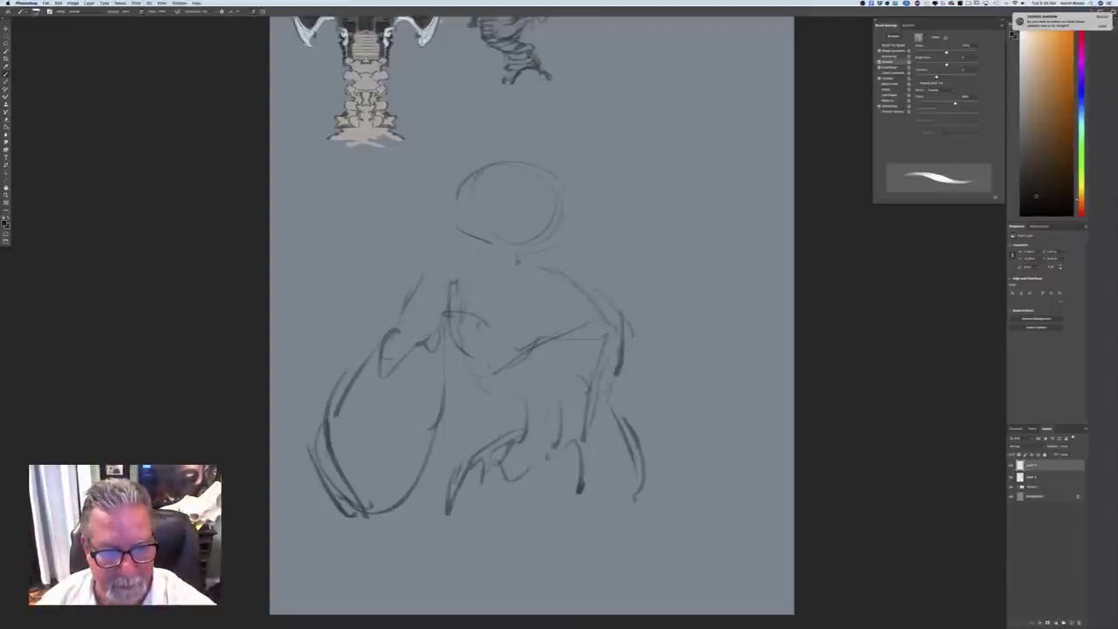
mouse_move(451, 287)
left_mouse_down()
mouse_move(464, 280)
mouse_move(424, 292)
mouse_move(502, 270)
mouse_move(578, 297)
mouse_move(571, 271)
left_mouse_up()
mouse_move(547, 271)
left_mouse_down()
mouse_move(558, 267)
mouse_move(518, 262)
mouse_move(517, 249)
mouse_move(508, 269)
left_mouse_up()
left_click_drag(502, 271, 554, 287)
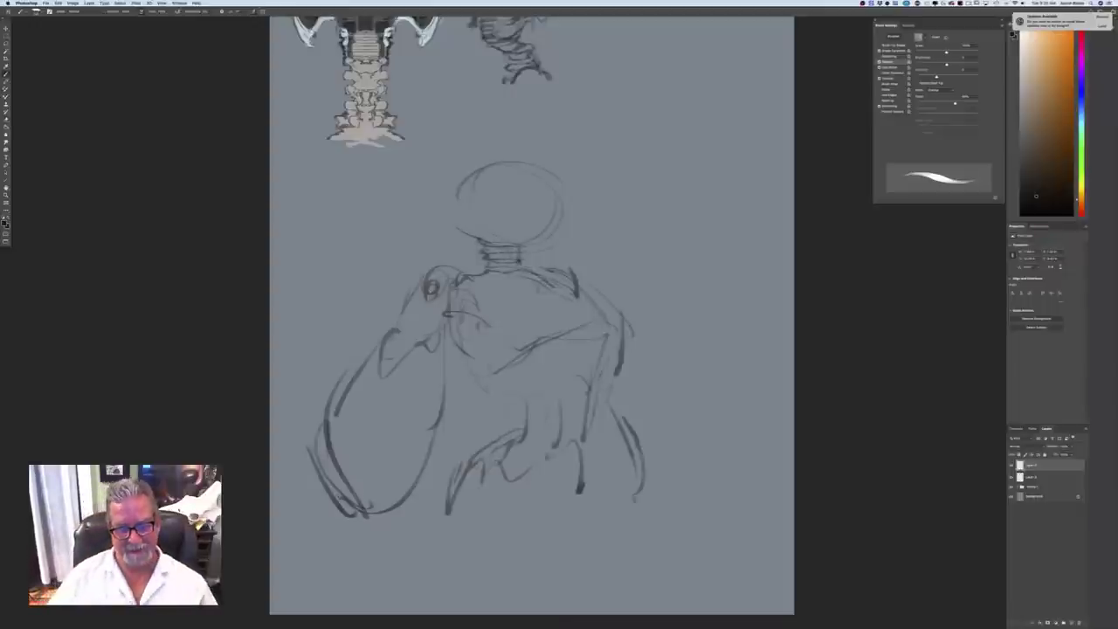
Reinforce the chest's angled lower edge and draw a ringed waist connecting down to the pelvis
mouse_move(522, 365)
left_mouse_down()
mouse_move(491, 403)
mouse_move(483, 398)
left_mouse_up()
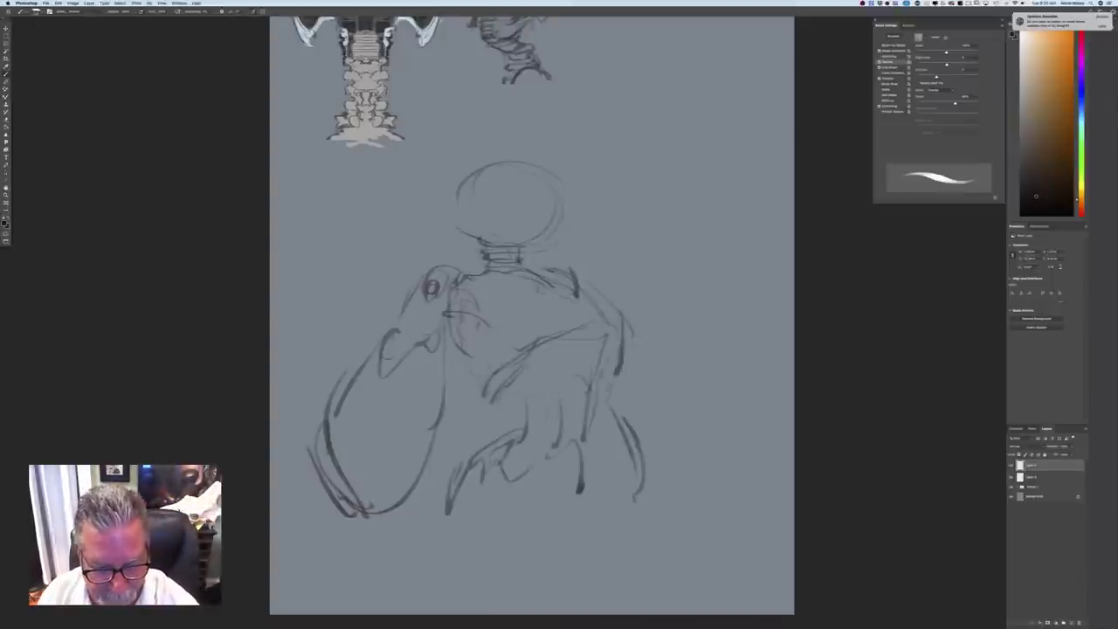
mouse_move(531, 458)
left_mouse_down()
mouse_move(561, 430)
mouse_move(565, 449)
left_mouse_up()
mouse_move(528, 407)
left_mouse_down()
mouse_move(564, 417)
mouse_move(545, 449)
left_mouse_up()
left_click_drag(529, 437, 552, 456)
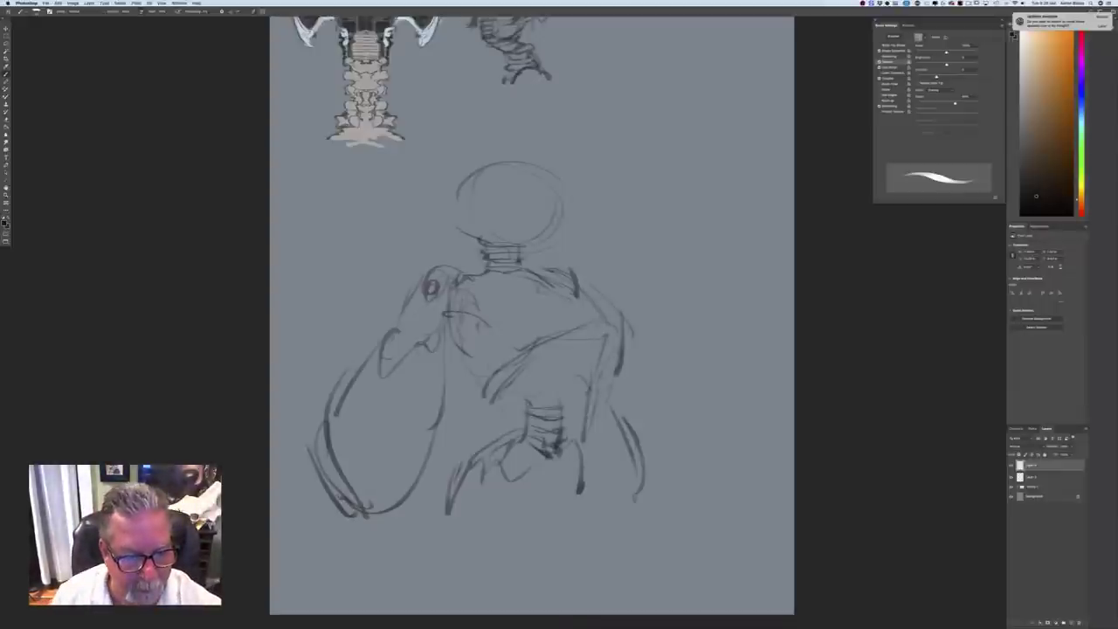
Add an inner contour to the left forearm and sketch a blocky hand at its wrist
left_click_drag(431, 349, 414, 482)
mouse_move(347, 490)
left_mouse_down()
mouse_move(362, 524)
mouse_move(359, 513)
mouse_move(403, 544)
left_mouse_up()
mouse_move(351, 518)
left_mouse_down()
mouse_move(374, 557)
mouse_move(400, 572)
mouse_move(427, 549)
mouse_move(414, 538)
left_mouse_up()
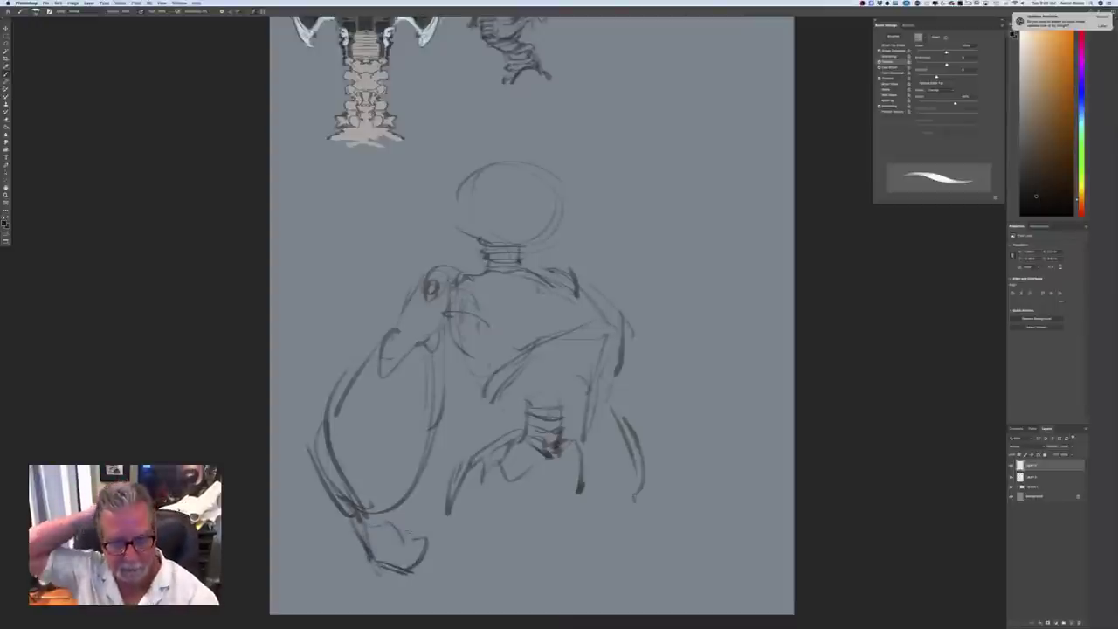
Extend the right forearm's contour downward and sketch its lower edge and wrist
mouse_move(630, 418)
left_mouse_down()
mouse_move(653, 490)
mouse_move(626, 524)
left_mouse_up()
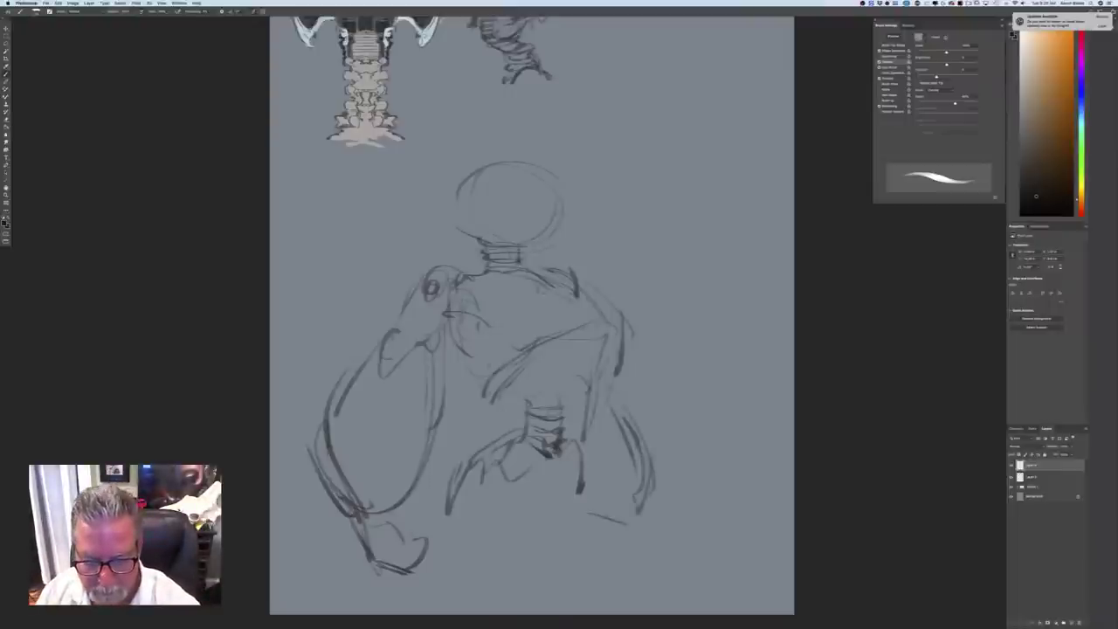
left_click_drag(652, 481, 636, 541)
left_click_drag(615, 505, 629, 514)
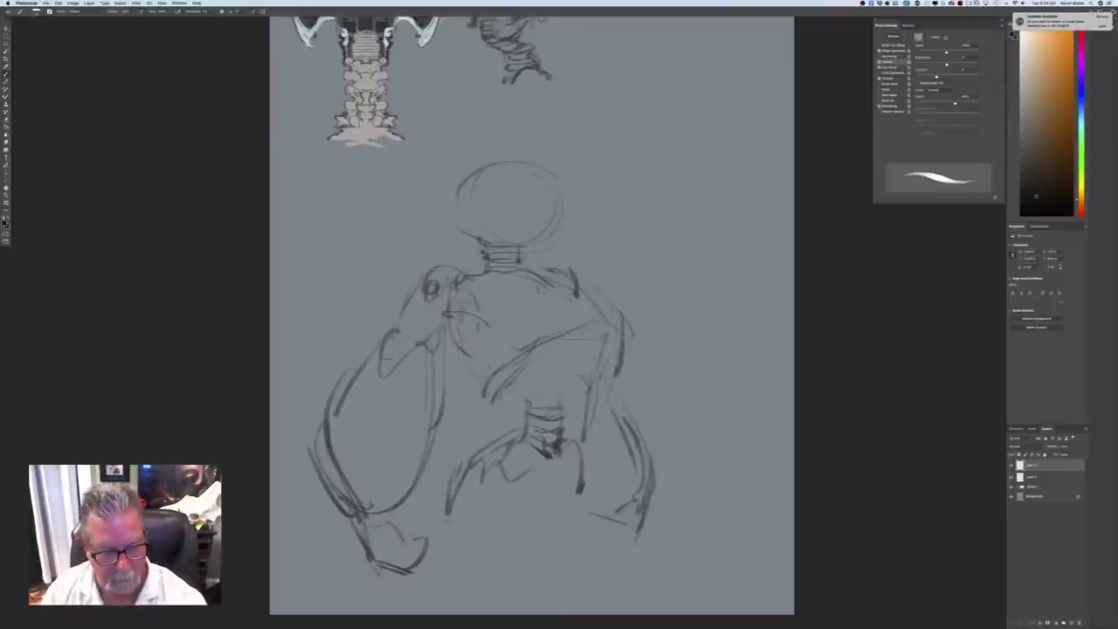
Darken the inner and outer contours of the oversized left forearm down to the wrist
left_click_drag(438, 358, 416, 488)
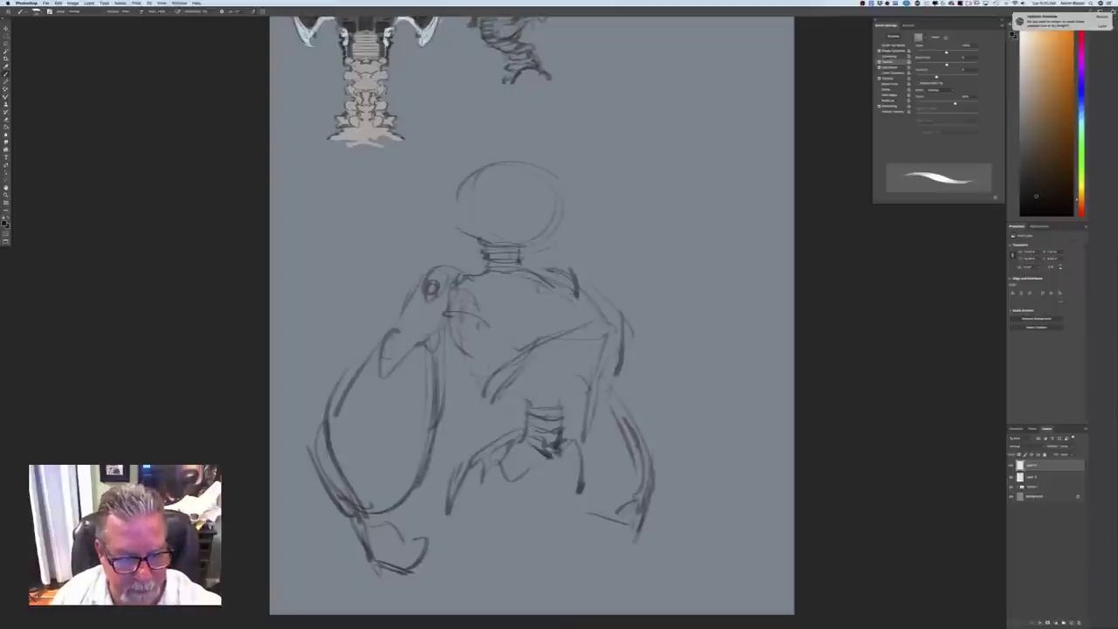
left_click_drag(433, 418, 409, 492)
left_click_drag(374, 342, 337, 395)
mouse_move(373, 343)
left_mouse_down()
mouse_move(323, 416)
mouse_move(341, 494)
left_mouse_up()
left_click_drag(339, 494, 353, 513)
left_click_drag(320, 462, 331, 490)
left_click_drag(351, 508, 363, 520)
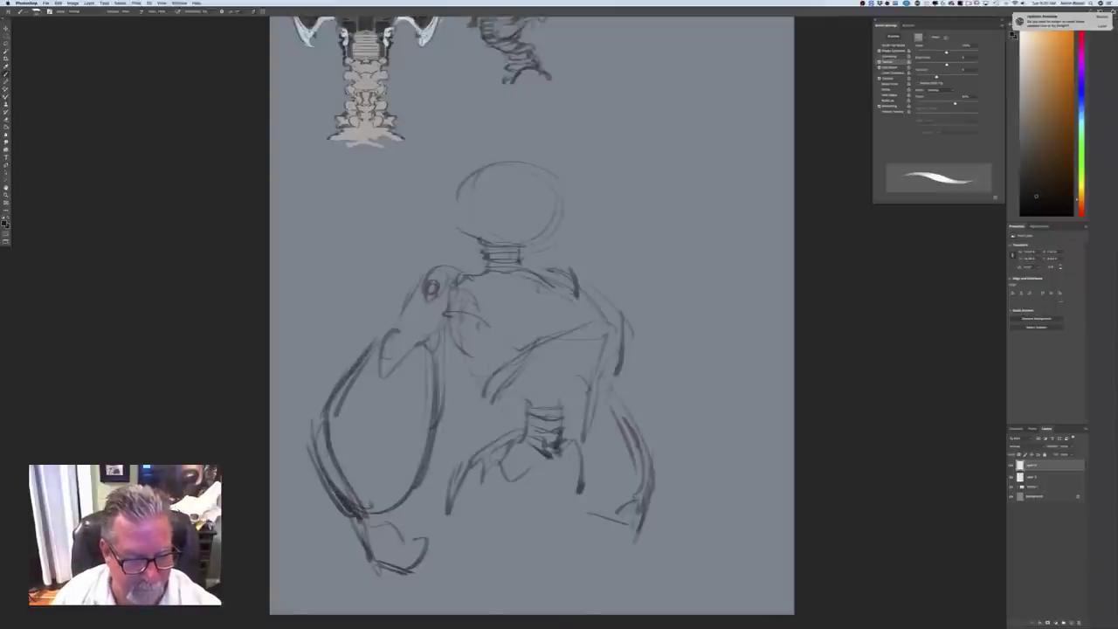
left_click_drag(425, 436, 425, 454)
left_click_drag(413, 491, 388, 521)
Darken the left upper arm's contours from the shoulder down to the pointed elbow
left_click_drag(416, 351, 386, 378)
left_click_drag(414, 292, 384, 367)
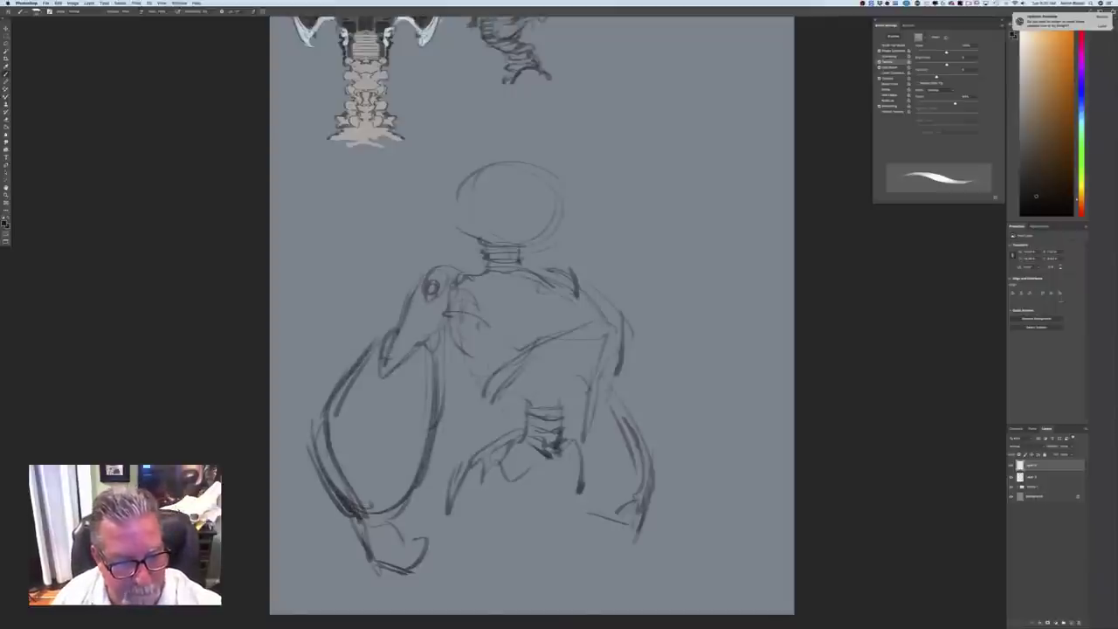
left_click_drag(437, 332, 434, 362)
left_click_drag(441, 316, 435, 385)
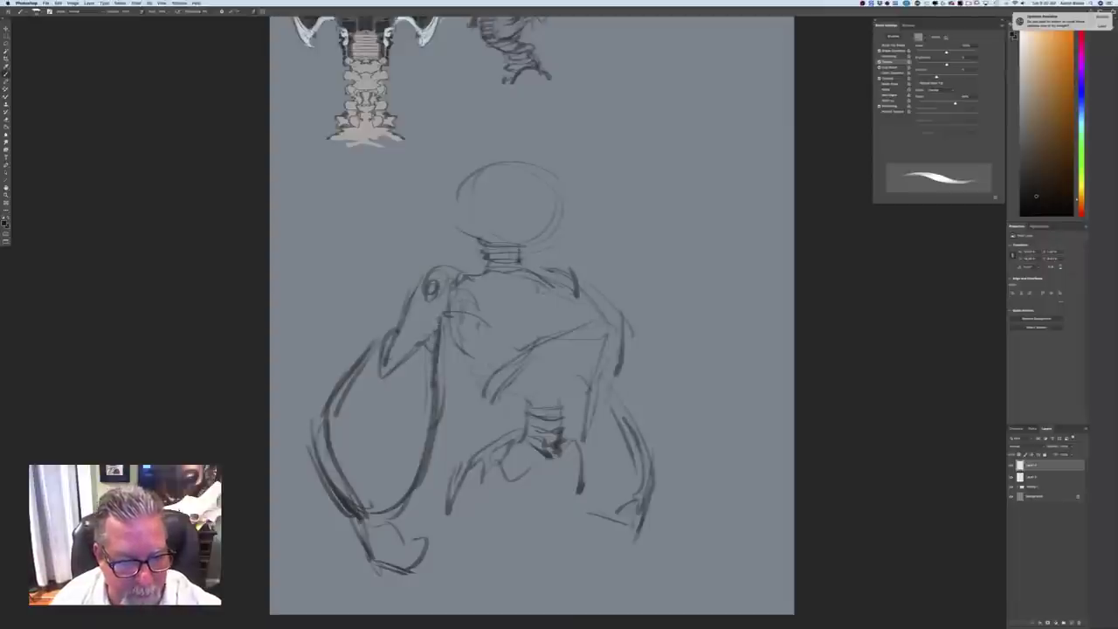
Sketch a slim piston hanging from a small dark joint between the left upper arm and forearm
left_click_drag(433, 339, 424, 400)
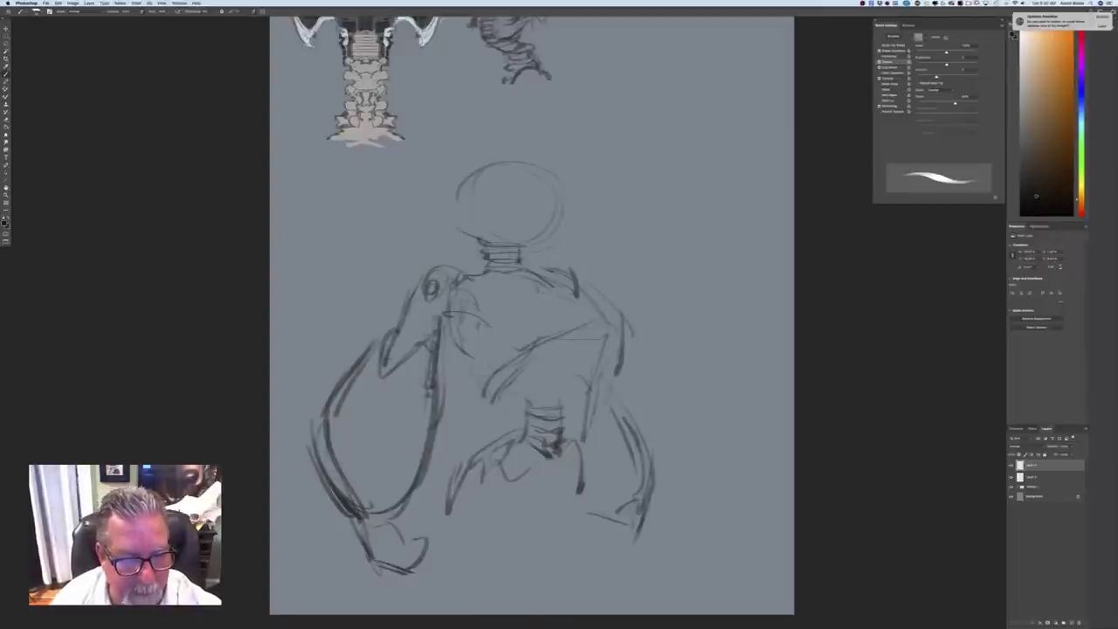
left_click_drag(439, 352, 433, 388)
left_click_drag(424, 351, 417, 395)
mouse_move(435, 384)
left_mouse_down()
mouse_move(421, 395)
mouse_move(427, 411)
left_mouse_up()
left_click_drag(431, 318, 442, 319)
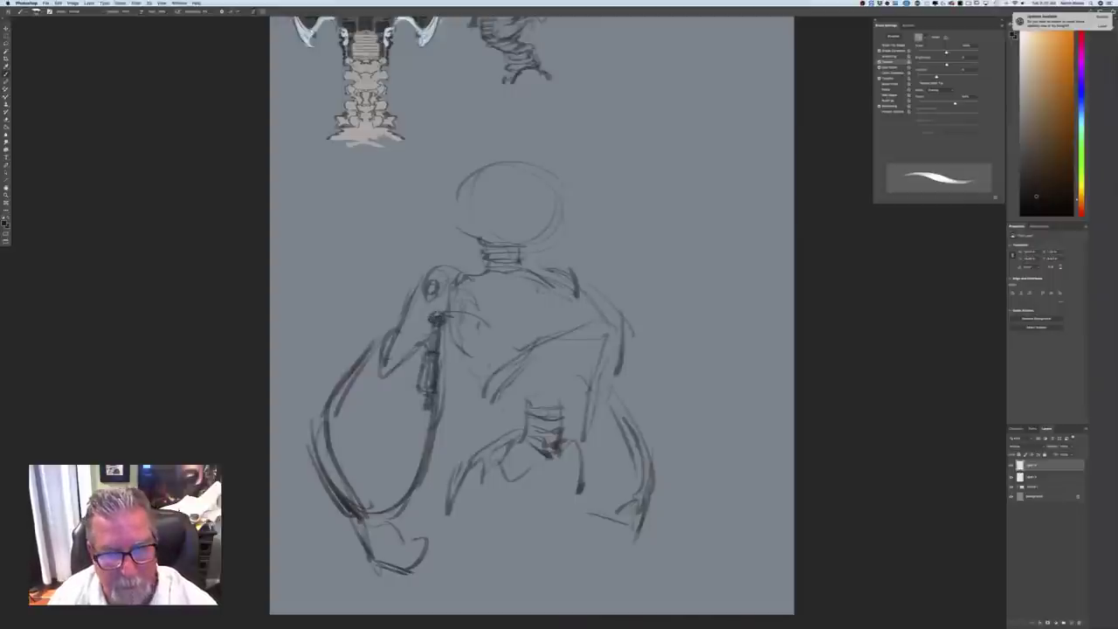
Strengthen the right shoulder's outer contour and draw diagonal panel lines across the right side of the chest
left_click_drag(582, 285, 607, 325)
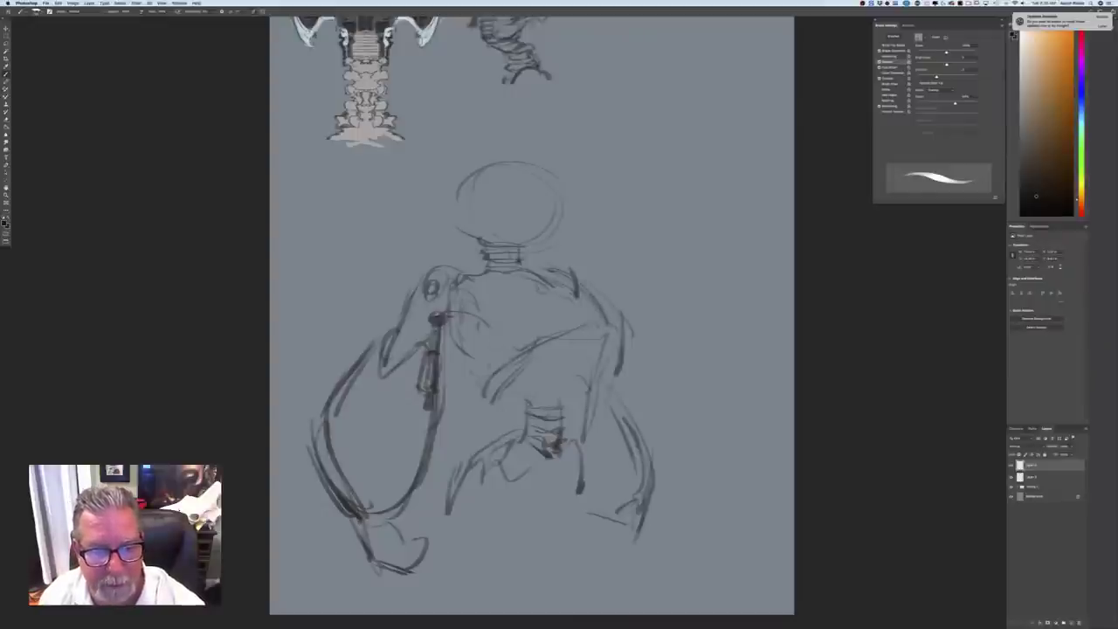
left_click_drag(515, 290, 557, 344)
left_click_drag(571, 294, 553, 327)
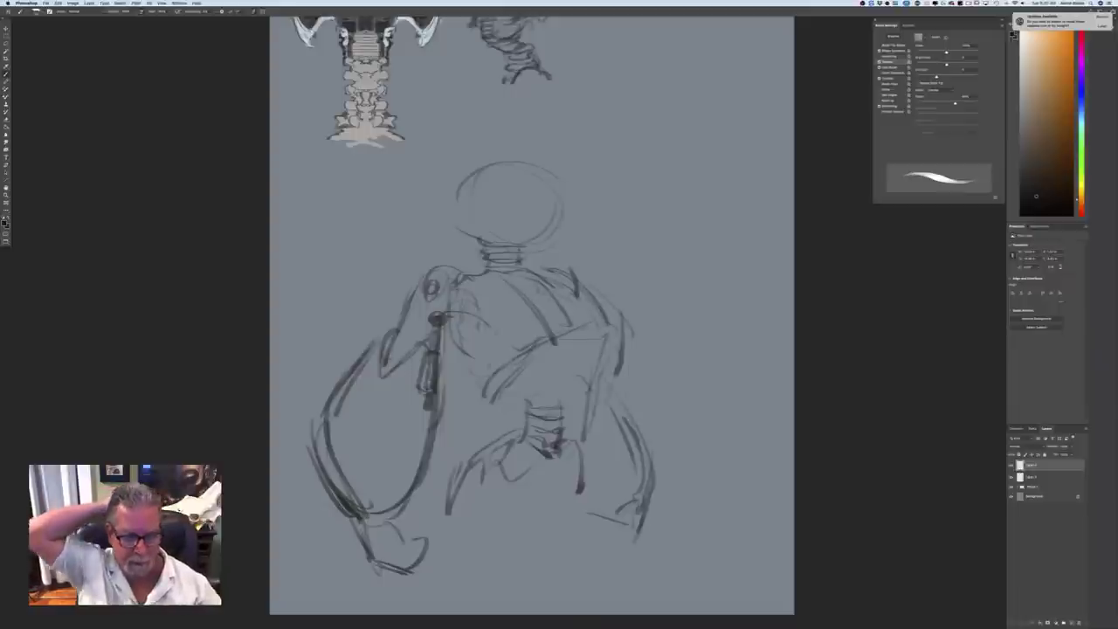
Sketch rounded hip joints on both sides of the pelvis with thigh contours running down from them
left_click_drag(451, 486, 504, 475)
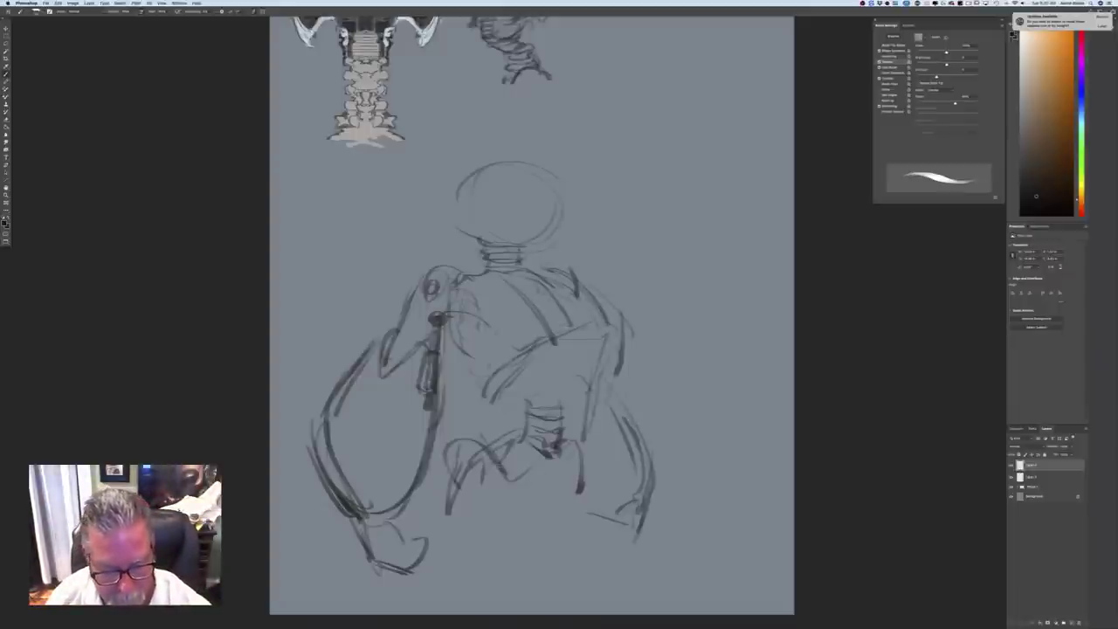
left_click_drag(572, 436, 601, 479)
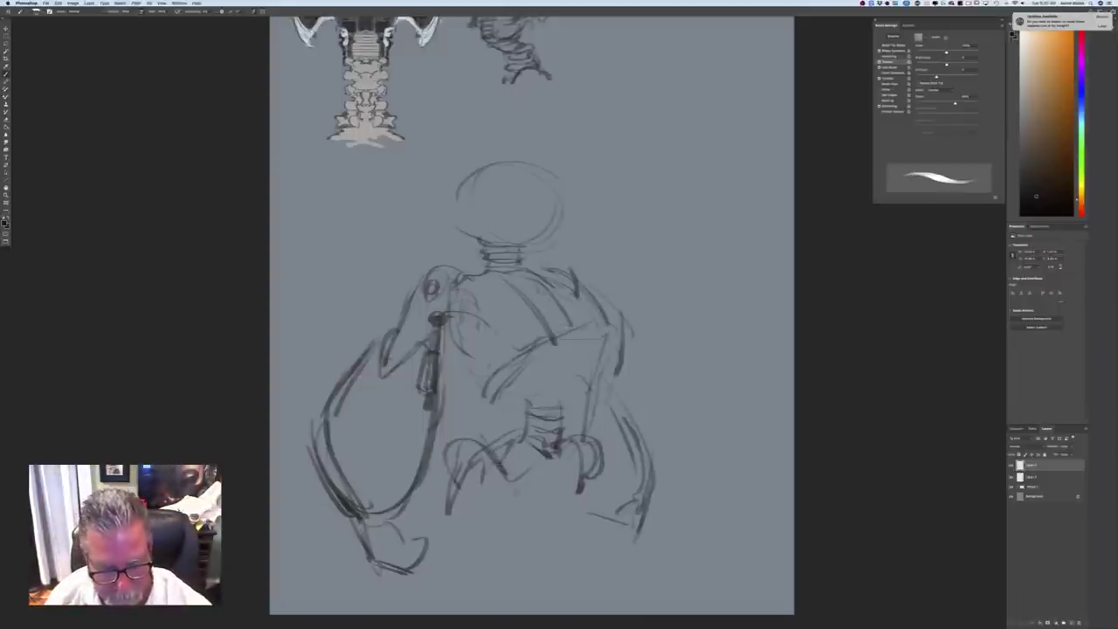
mouse_move(462, 481)
left_mouse_down()
mouse_move(480, 498)
mouse_move(456, 508)
mouse_move(499, 489)
mouse_move(447, 559)
left_mouse_up()
mouse_move(492, 519)
left_mouse_down()
mouse_move(488, 564)
mouse_move(496, 549)
left_mouse_up()
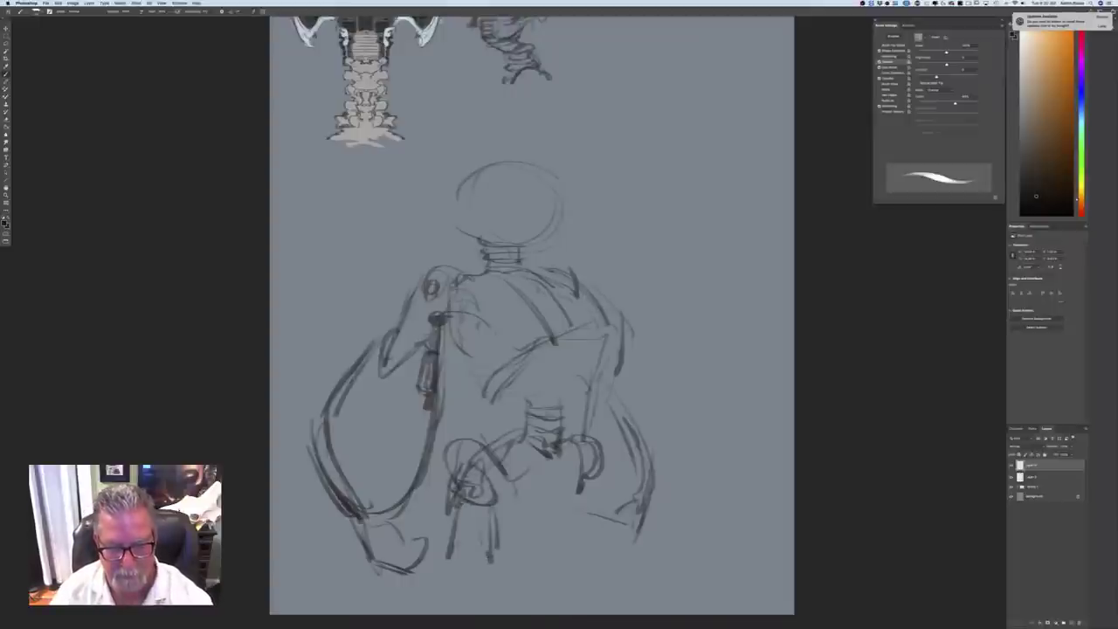
left_click_drag(584, 483, 579, 547)
Sketch and darken the jagged lower plate of the pelvis between the two hips
left_click_drag(560, 478, 523, 488)
left_click_drag(560, 485, 524, 496)
left_click_drag(533, 492, 509, 505)
left_click_drag(577, 489, 546, 510)
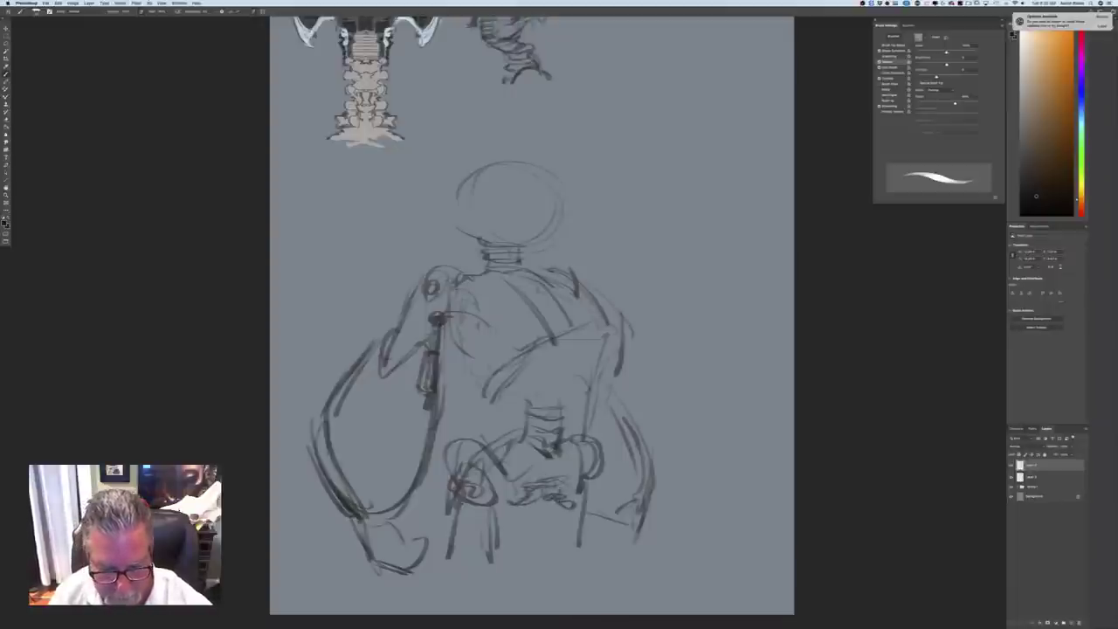
mouse_move(582, 470)
left_mouse_down()
mouse_move(563, 494)
mouse_move(503, 524)
mouse_move(514, 513)
left_mouse_up()
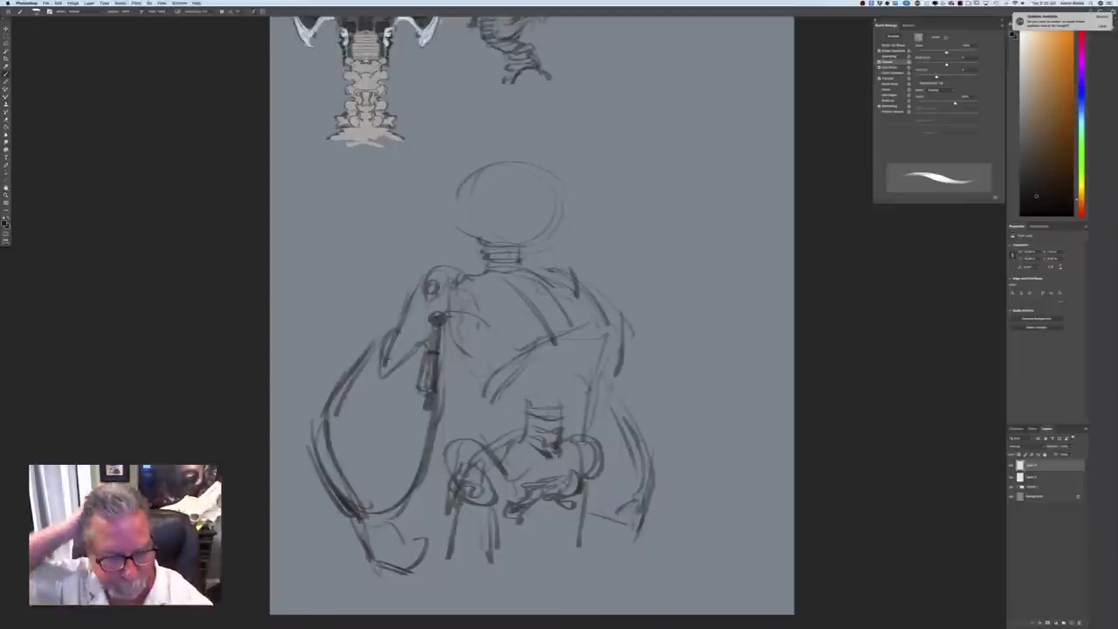
Darken the chest's lower-left edge down to its point and outline a rounded joint on the right shoulder
left_click_drag(455, 358, 484, 385)
left_click_drag(592, 296, 572, 327)
mouse_move(542, 271)
left_mouse_down()
mouse_move(594, 316)
mouse_move(530, 275)
mouse_move(593, 292)
mouse_move(574, 283)
left_mouse_up()
left_click_drag(572, 274, 596, 298)
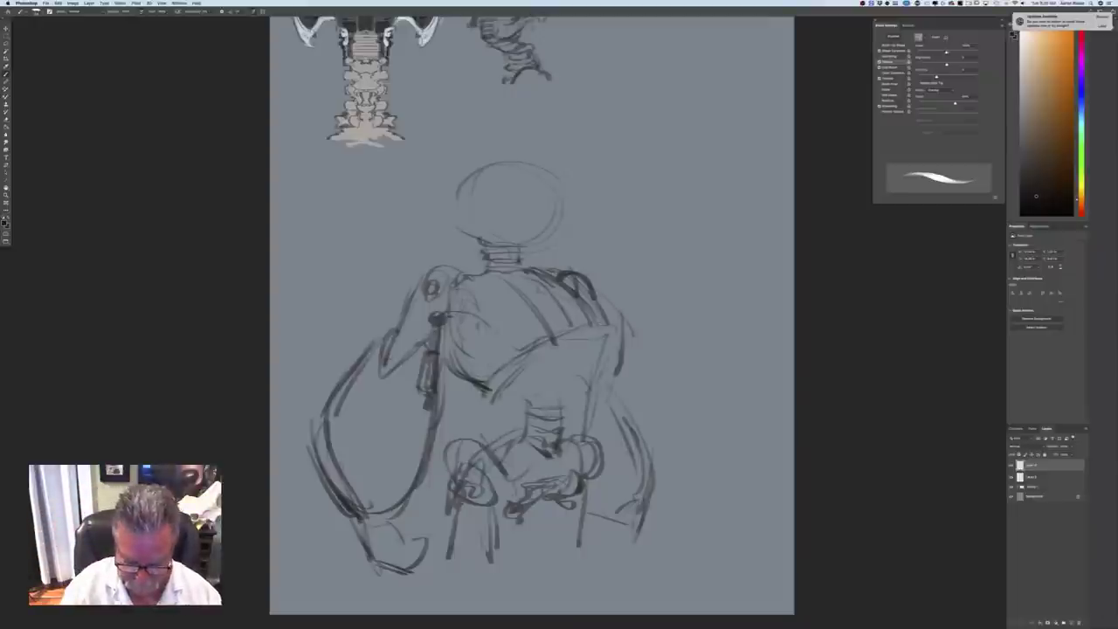
Scale the full body sketch down with Free Transform and move it up and right, just below the head studies
key("super+minus")
key("super+minus")
key("super+minus")
key("super+equal")
key("super+equal")
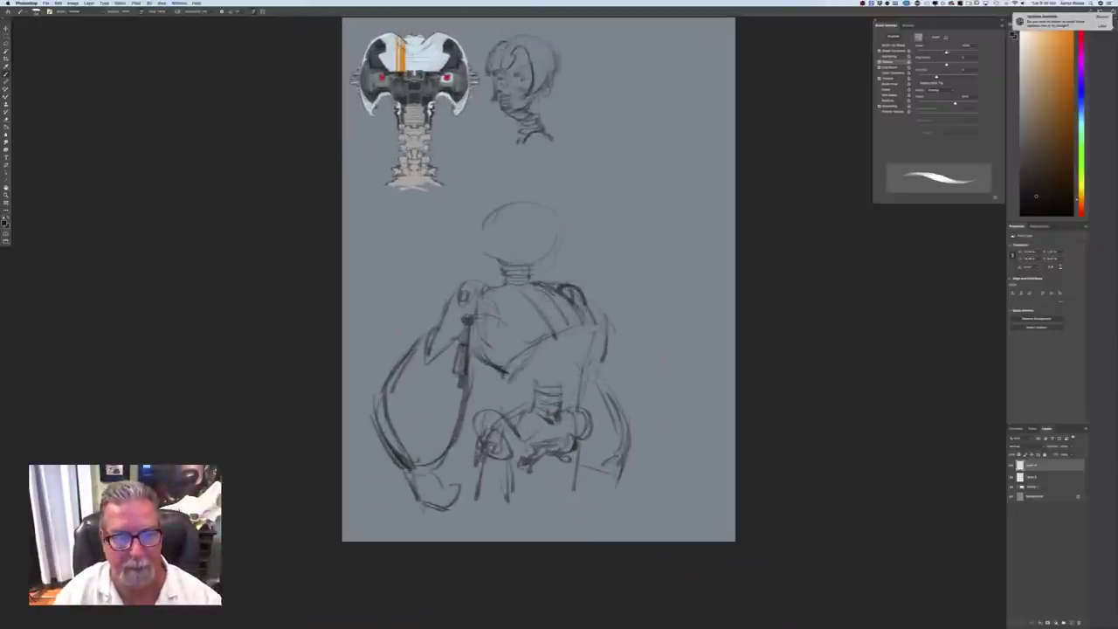
left_click(59, 4)
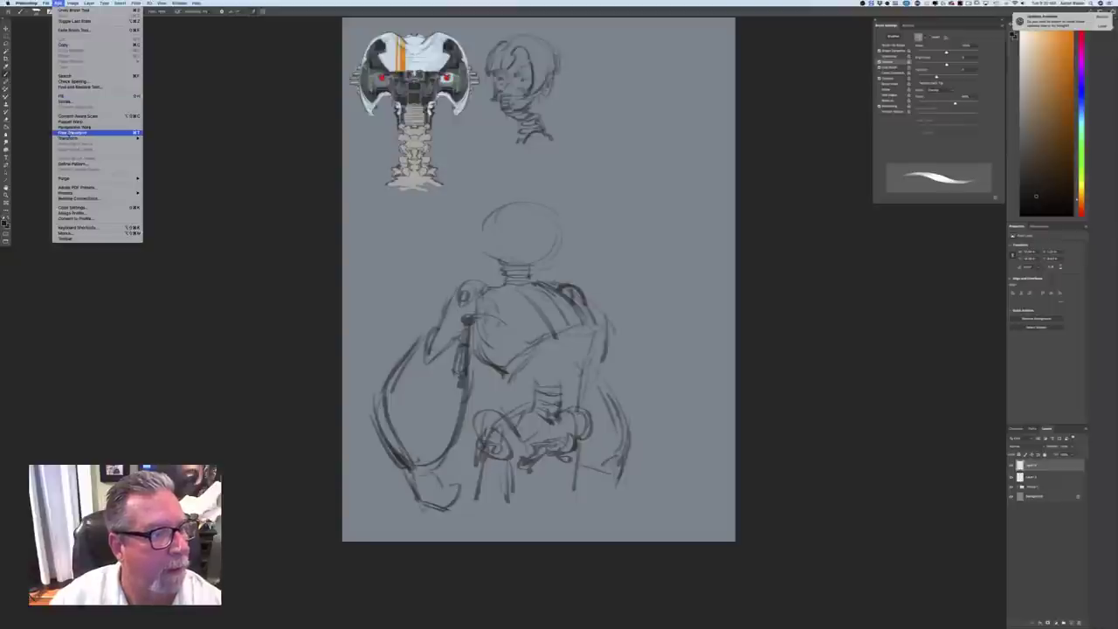
left_click(88, 133)
mouse_move(371, 512)
left_mouse_down()
mouse_move(380, 518)
mouse_move(442, 421)
left_mouse_up()
left_click_drag(470, 378, 488, 343)
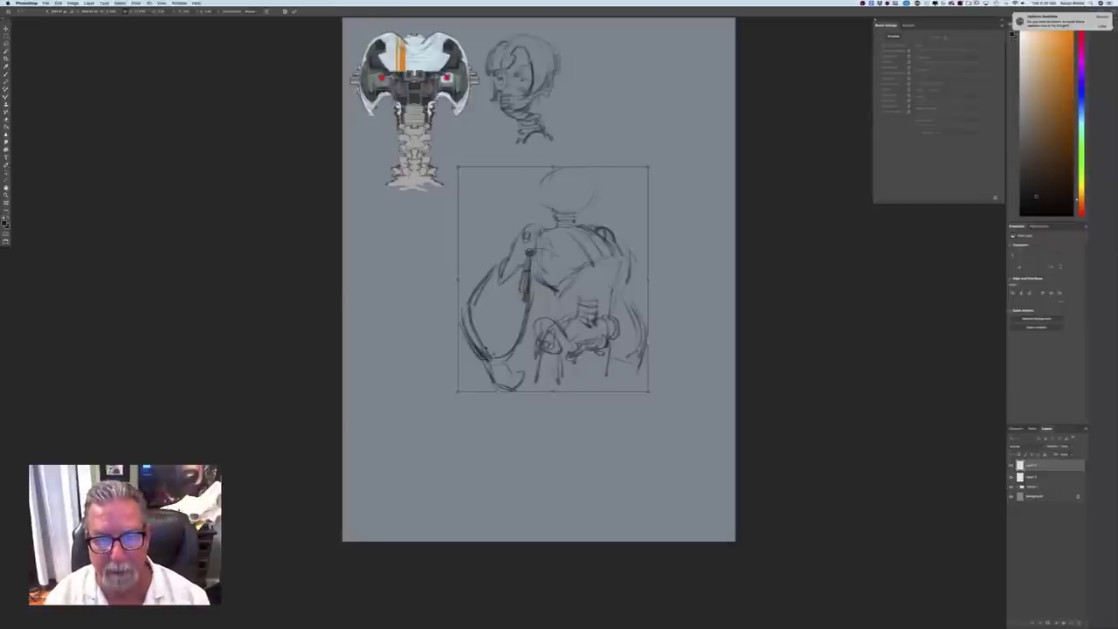
key("Return")
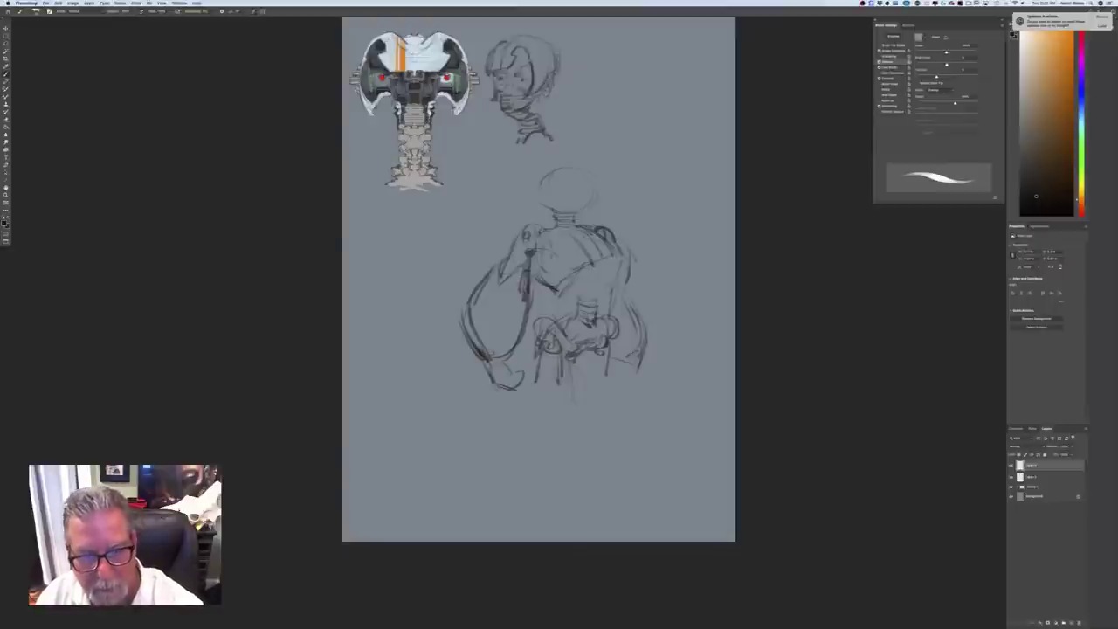
Remove the thigh contours and the left hip joint's lower details beneath the pelvis
key("super+z")
key("super+z")
key("super+z")
key("super+z")
key("super+z")
key("super+z")
key("super+z")
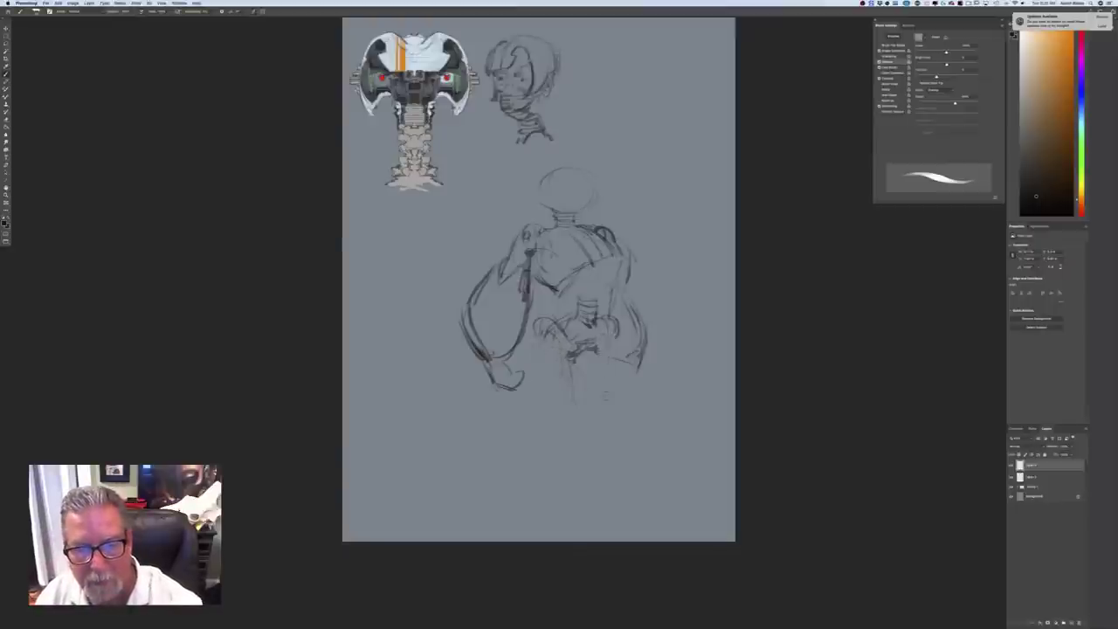
Outline a large near track with a long slanted tread band, a sloping rear edge and a straight base line
left_click_drag(581, 367, 620, 462)
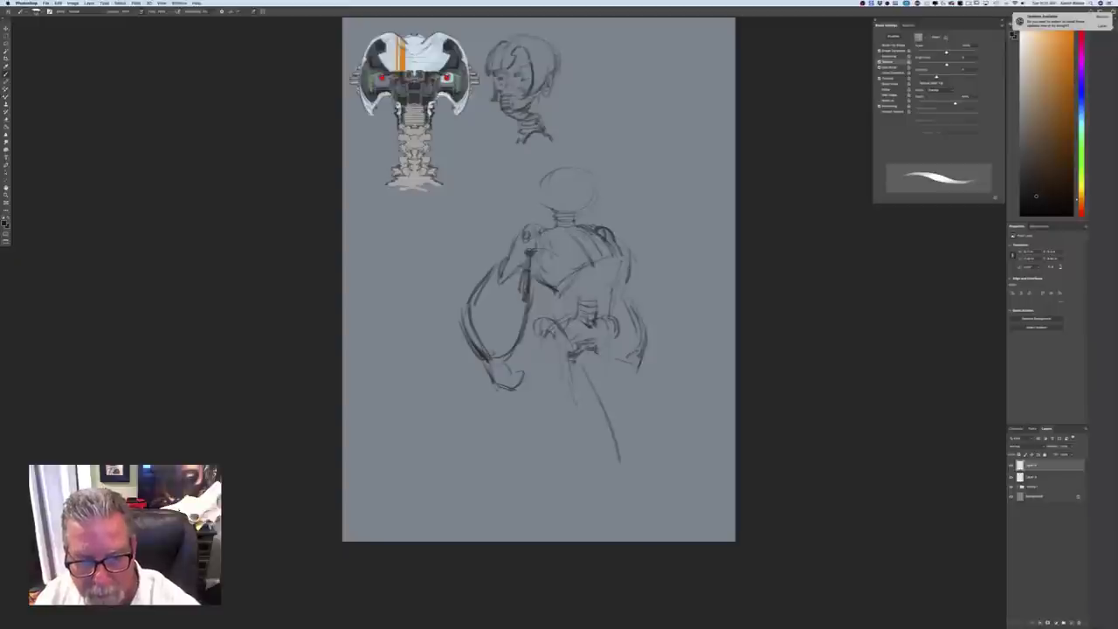
left_click_drag(561, 329, 641, 465)
mouse_move(586, 347)
left_mouse_down()
mouse_move(641, 454)
mouse_move(610, 450)
left_mouse_up()
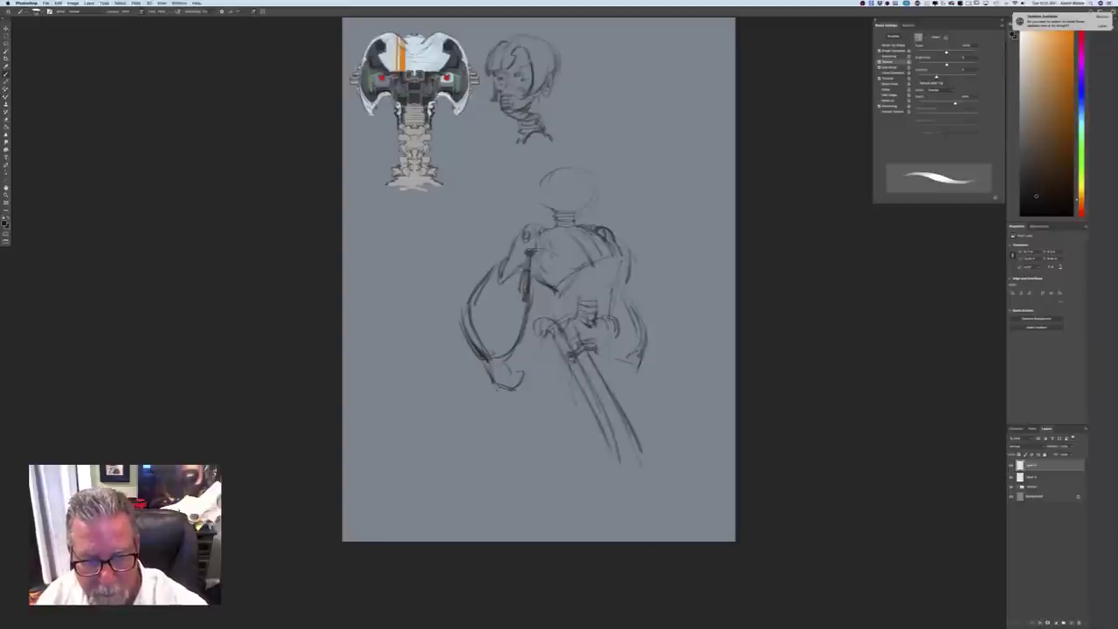
left_click_drag(531, 344, 494, 444)
mouse_move(506, 405)
left_mouse_down()
mouse_move(494, 433)
mouse_move(619, 491)
left_mouse_up()
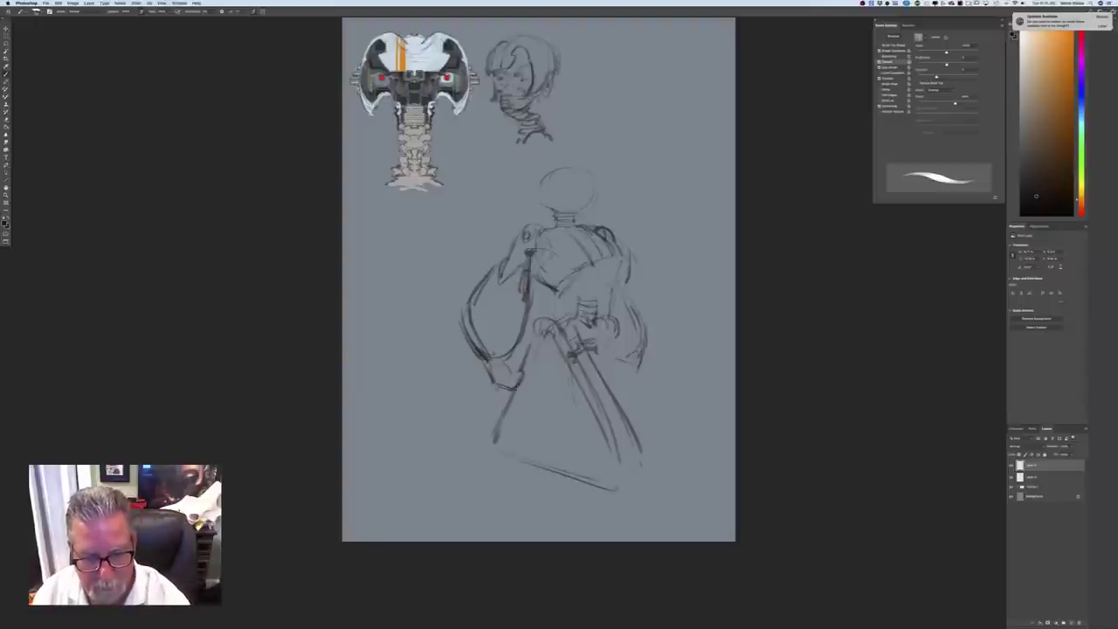
left_click_drag(521, 455, 582, 474)
Outline the narrower far track slanting down from the right hip and close off its lower end
mouse_move(643, 422)
left_mouse_down()
mouse_move(671, 426)
mouse_move(657, 428)
left_mouse_up()
left_click_drag(654, 425, 678, 434)
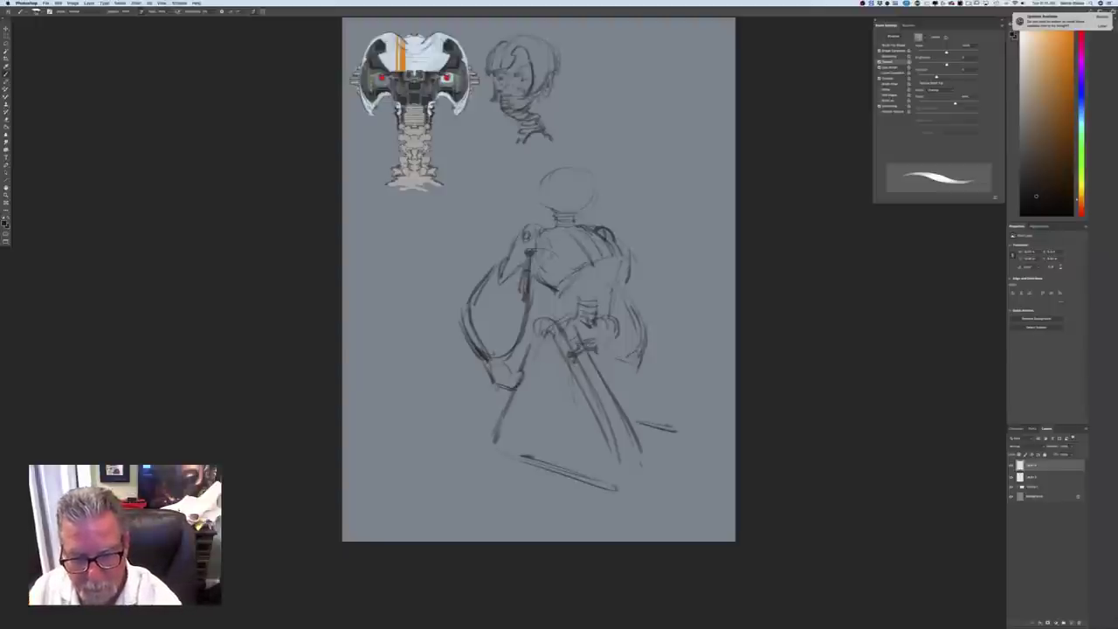
mouse_move(620, 336)
left_mouse_down()
mouse_move(677, 439)
mouse_move(687, 435)
mouse_move(675, 442)
left_mouse_up()
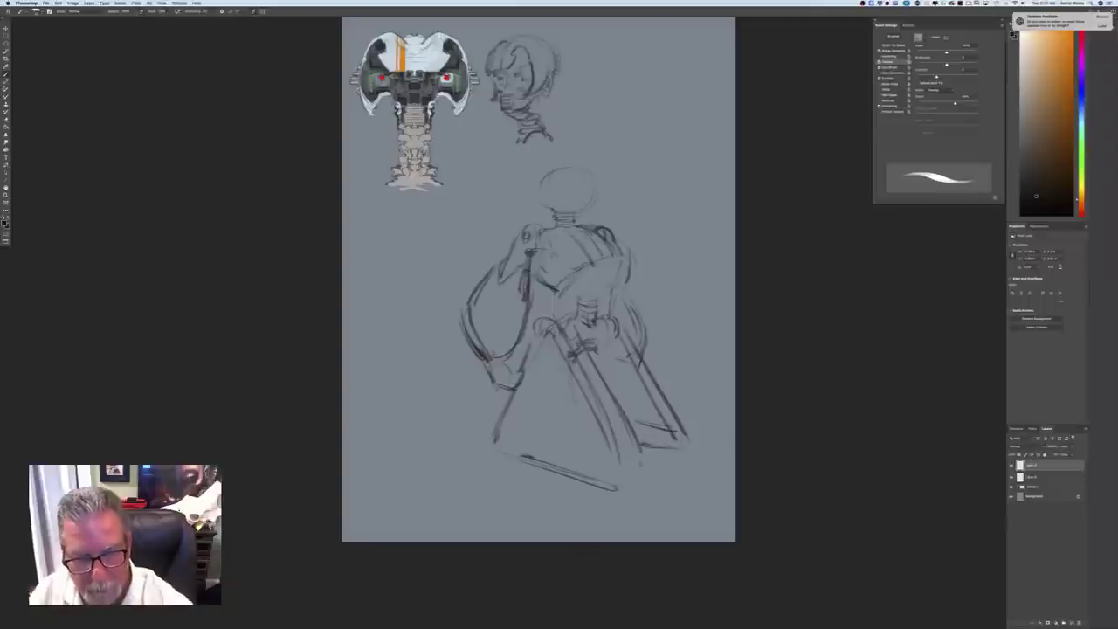
Hatch tread segments along both tracks, outline the near track's top end and strengthen the far track's foot
left_click_drag(616, 468, 634, 456)
left_click_drag(610, 443, 629, 431)
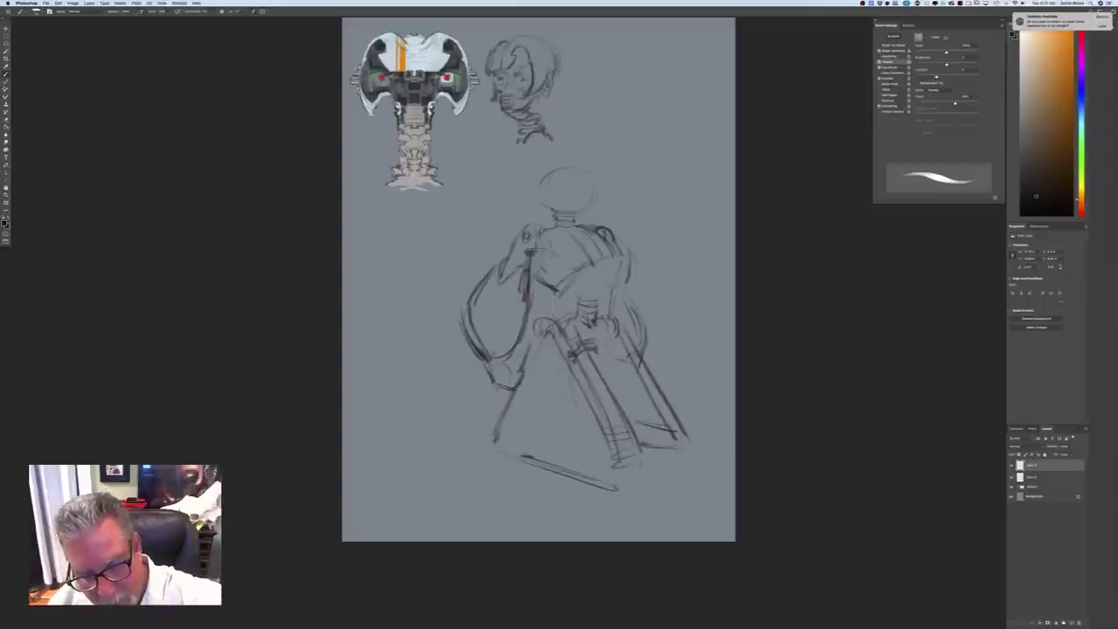
left_click_drag(582, 395, 606, 392)
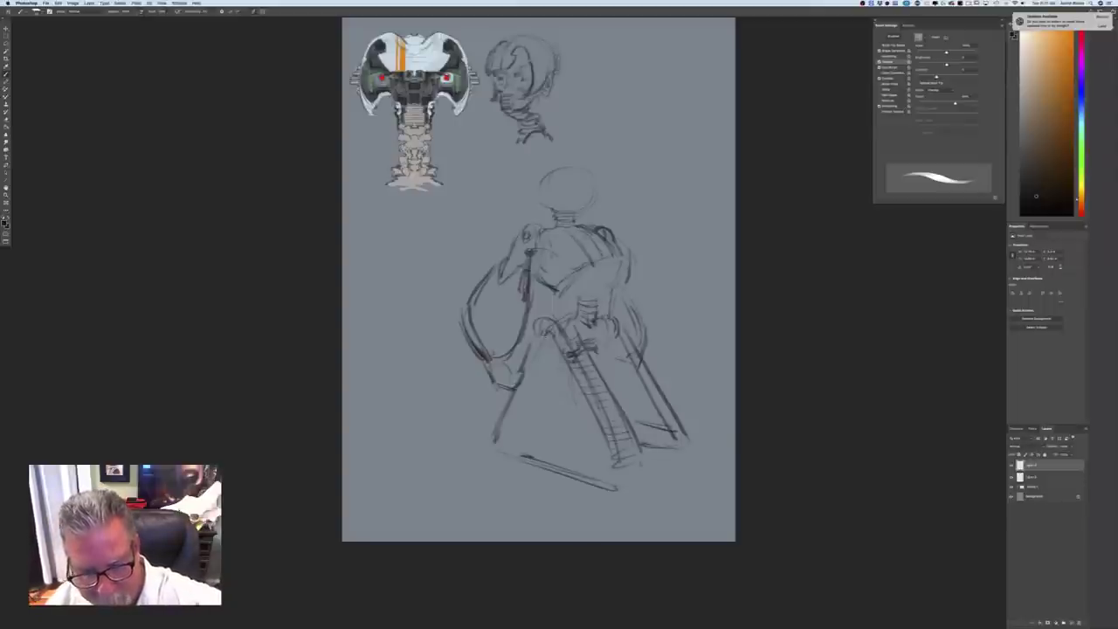
mouse_move(568, 357)
left_mouse_down()
mouse_move(576, 344)
mouse_move(585, 379)
left_mouse_up()
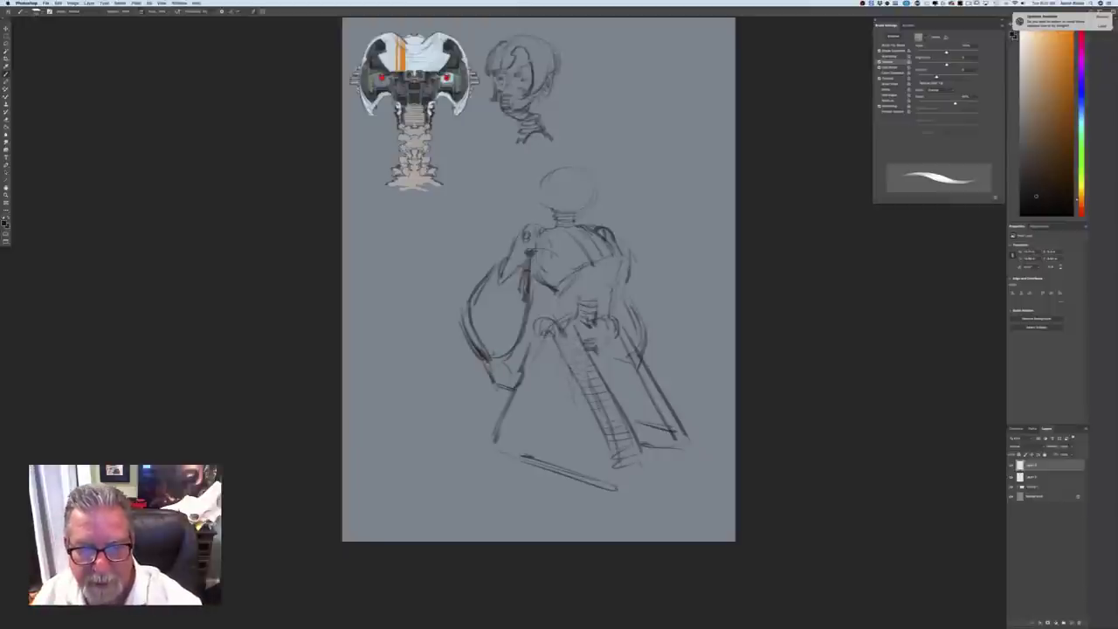
mouse_move(539, 327)
left_mouse_down()
mouse_move(567, 320)
mouse_move(584, 333)
left_mouse_up()
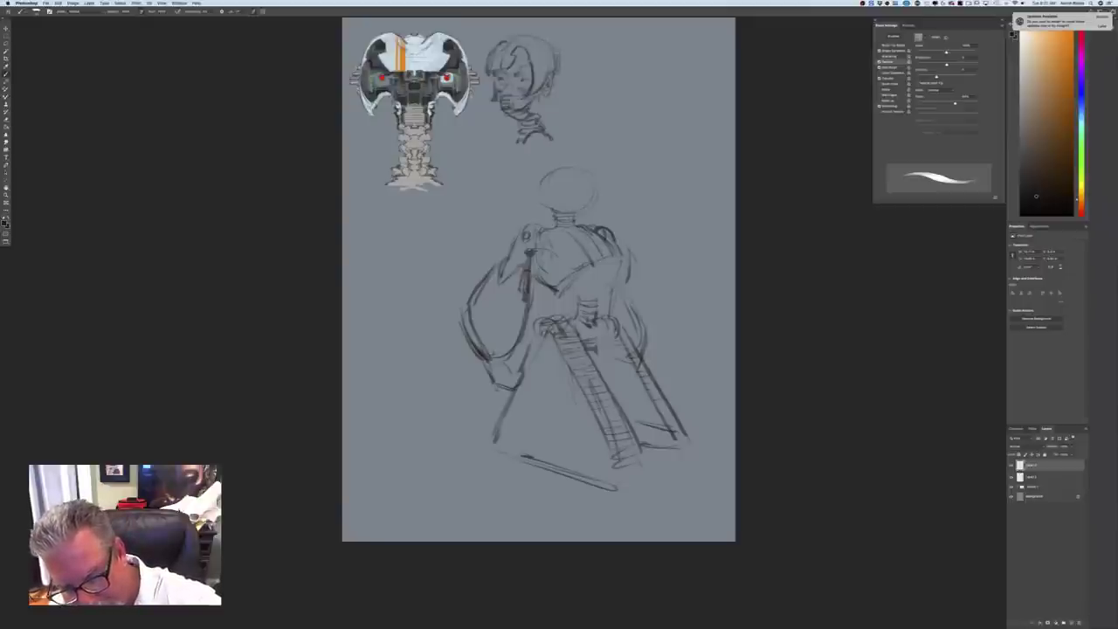
mouse_move(654, 413)
left_mouse_down()
mouse_move(670, 401)
mouse_move(661, 445)
left_mouse_up()
left_click_drag(686, 436, 699, 461)
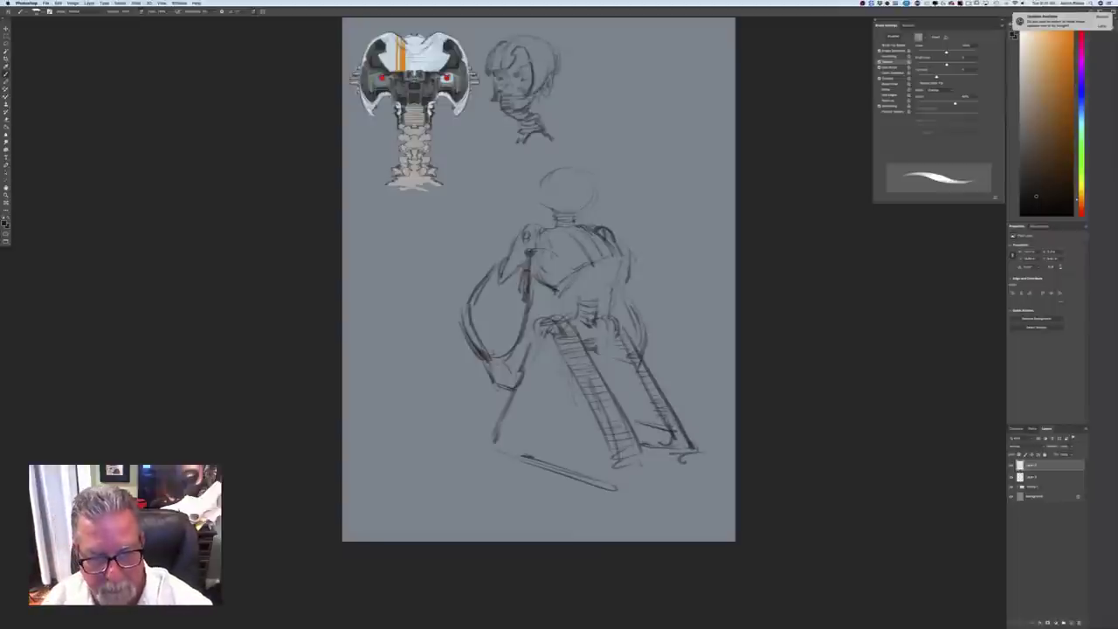
Draw three oval wheels along the near track's inner side and add hub and linkage details around them
mouse_move(557, 337)
left_mouse_down()
mouse_move(533, 360)
mouse_move(568, 370)
left_mouse_up()
mouse_move(563, 413)
left_mouse_down()
mouse_move(578, 393)
mouse_move(608, 479)
mouse_move(580, 477)
mouse_move(592, 483)
left_mouse_up()
left_click_drag(613, 439, 577, 472)
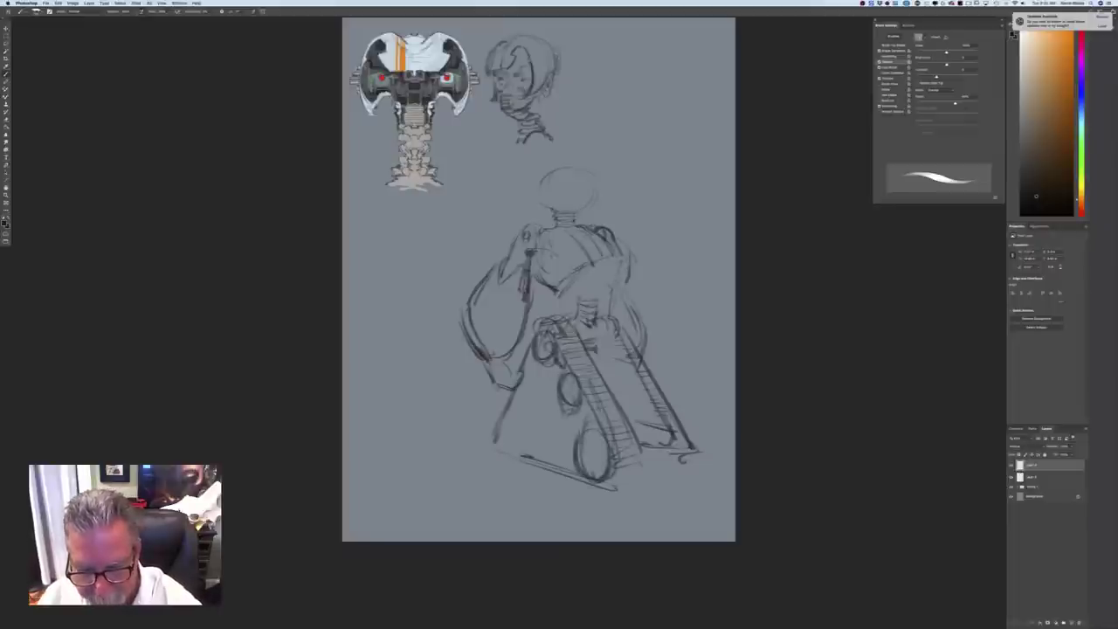
left_click_drag(596, 414, 577, 430)
left_click_drag(588, 459, 598, 462)
left_click_drag(575, 407, 585, 429)
left_click_drag(589, 409, 568, 428)
left_click_drag(543, 381, 544, 394)
Draw a dark oval wheel with a hub at the lower end of the far track
left_click_drag(662, 424, 666, 433)
left_click_drag(670, 433, 648, 449)
left_click_drag(665, 409, 650, 451)
mouse_move(654, 405)
left_mouse_down()
mouse_move(643, 444)
mouse_move(669, 453)
left_mouse_up()
left_click_drag(645, 403, 643, 425)
left_click_drag(671, 428, 674, 449)
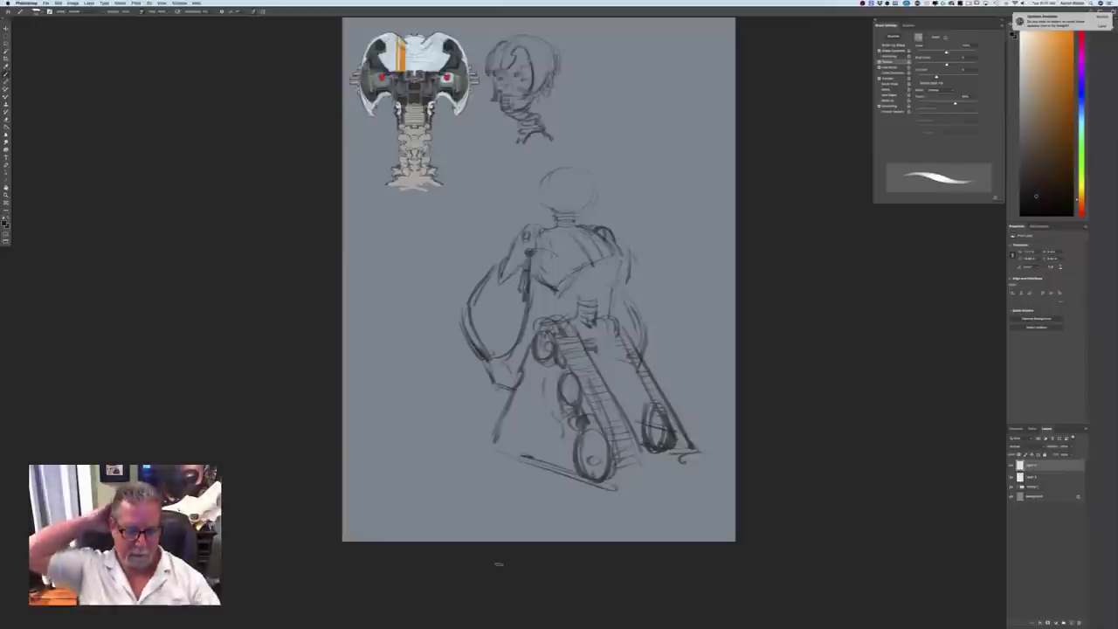
Draw an oval rear wheel with a hub at the near track's lower-left corner and reinforce the contour around it
left_click_drag(517, 428, 509, 449)
mouse_move(518, 409)
left_mouse_down()
mouse_move(503, 450)
mouse_move(521, 456)
mouse_move(505, 423)
mouse_move(500, 449)
mouse_move(537, 462)
left_mouse_up()
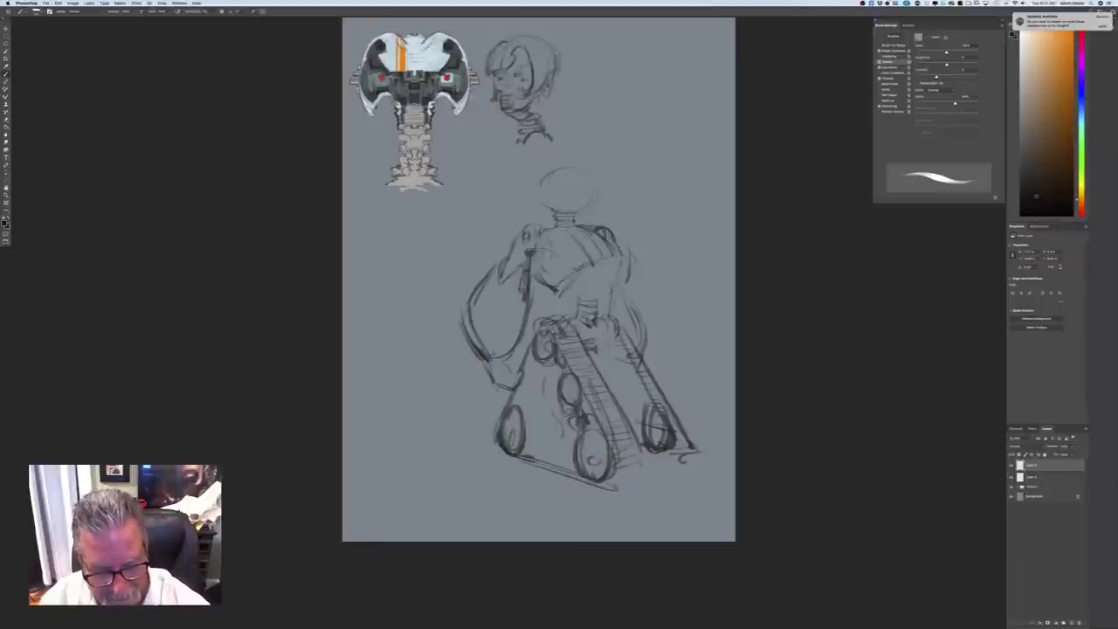
left_click_drag(495, 424, 500, 447)
left_click_drag(508, 400, 503, 417)
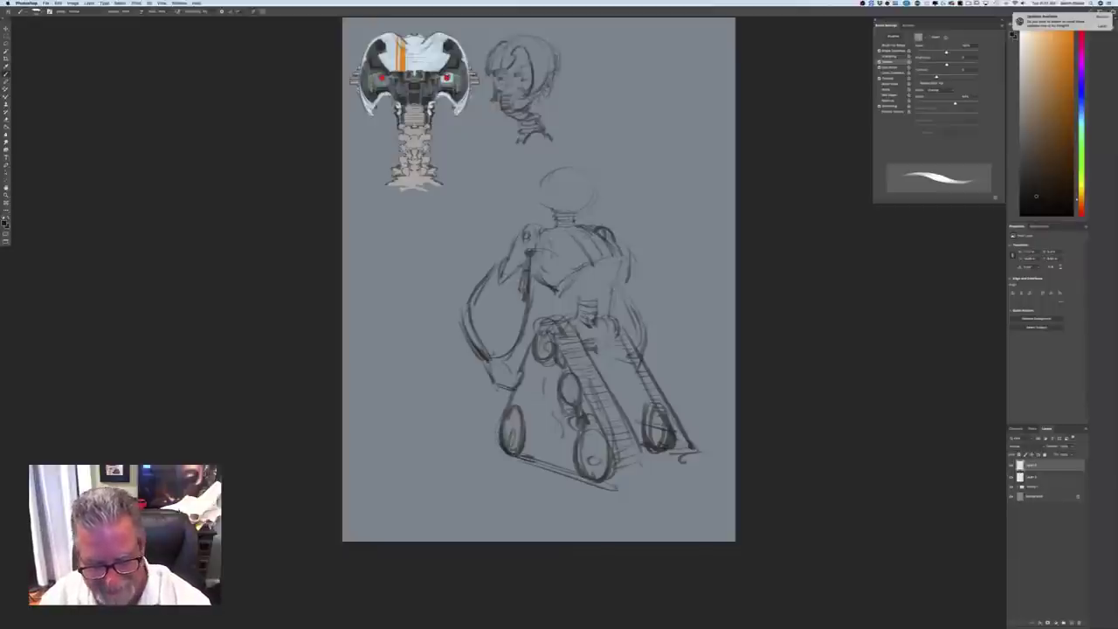
Round off the near track's lower tread end and sketch a tapered pelvis piece hanging between the tracks
mouse_move(642, 452)
left_mouse_down()
mouse_move(631, 482)
mouse_move(599, 482)
mouse_move(610, 482)
left_mouse_up()
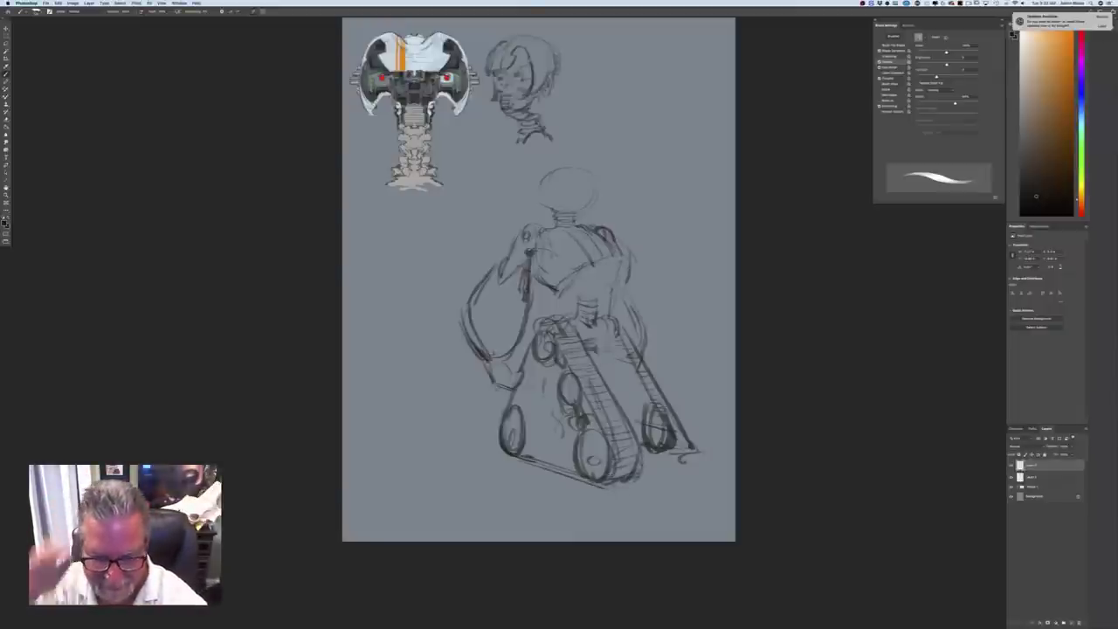
mouse_move(606, 339)
left_mouse_down()
mouse_move(624, 390)
mouse_move(592, 376)
mouse_move(591, 358)
left_mouse_up()
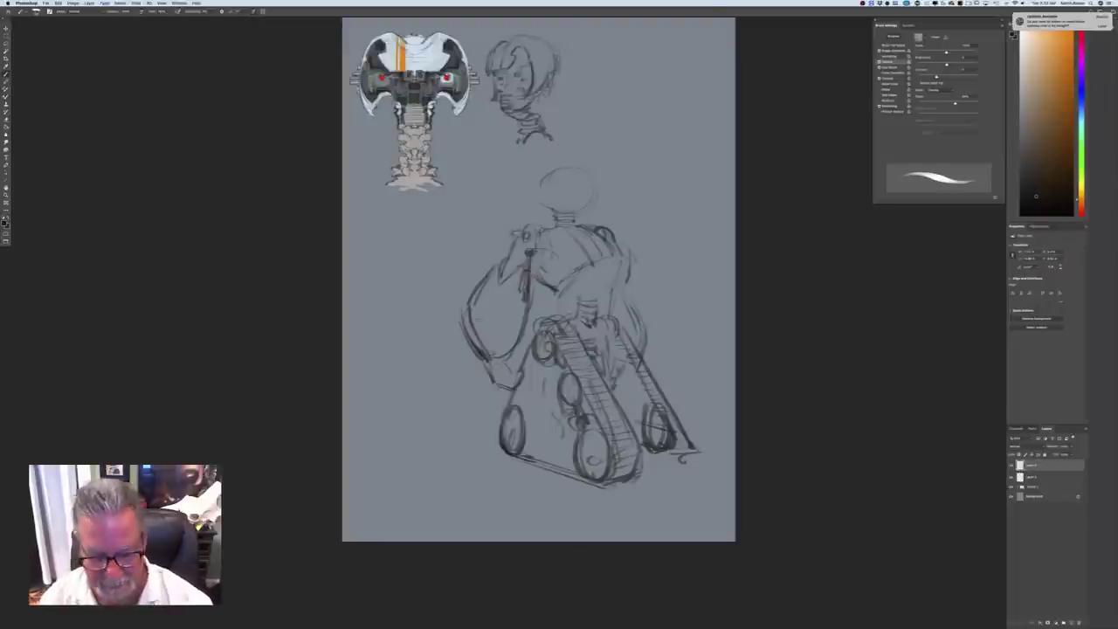
Erase the old left hand and sketch a simpler blocky one below the forearm's wrist
key("super+equal")
mouse_move(523, 351)
left_mouse_down()
mouse_move(499, 410)
mouse_move(483, 409)
mouse_move(457, 377)
left_mouse_up()
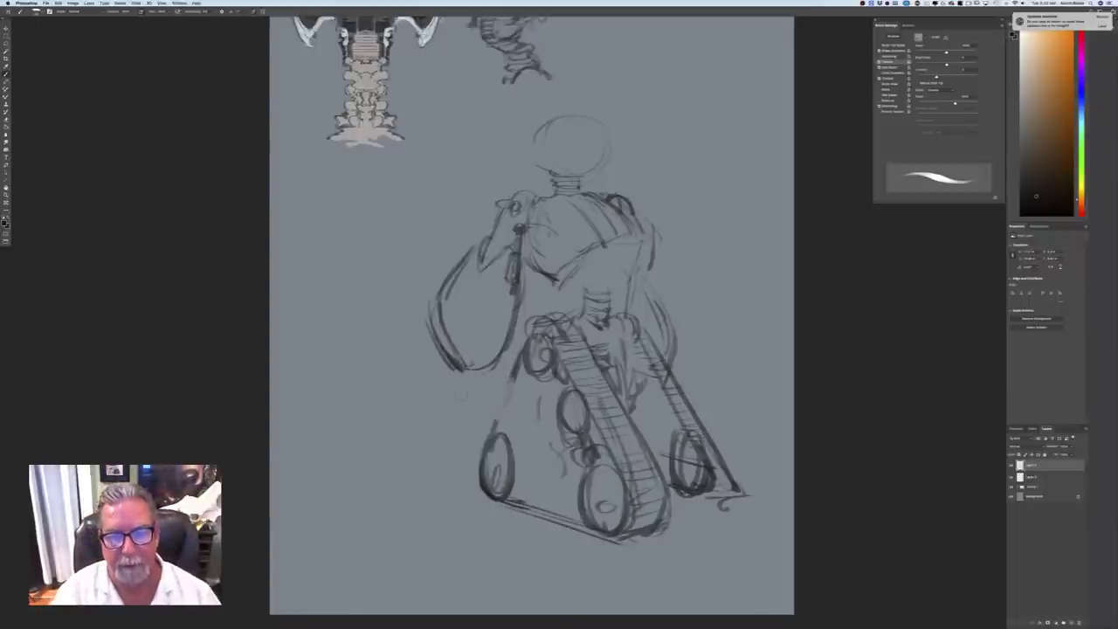
mouse_move(491, 373)
left_mouse_down()
mouse_move(477, 403)
mouse_move(444, 390)
mouse_move(458, 414)
mouse_move(480, 410)
left_mouse_up()
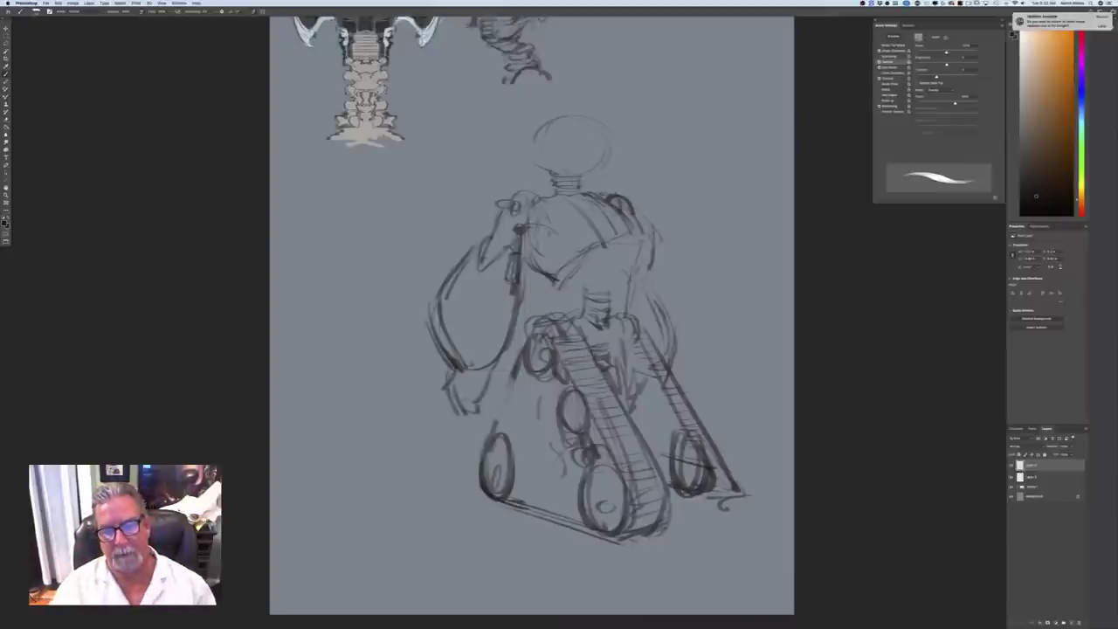
Darken the right forearm's outer contour down to the wrist
left_click_drag(656, 292, 674, 373)
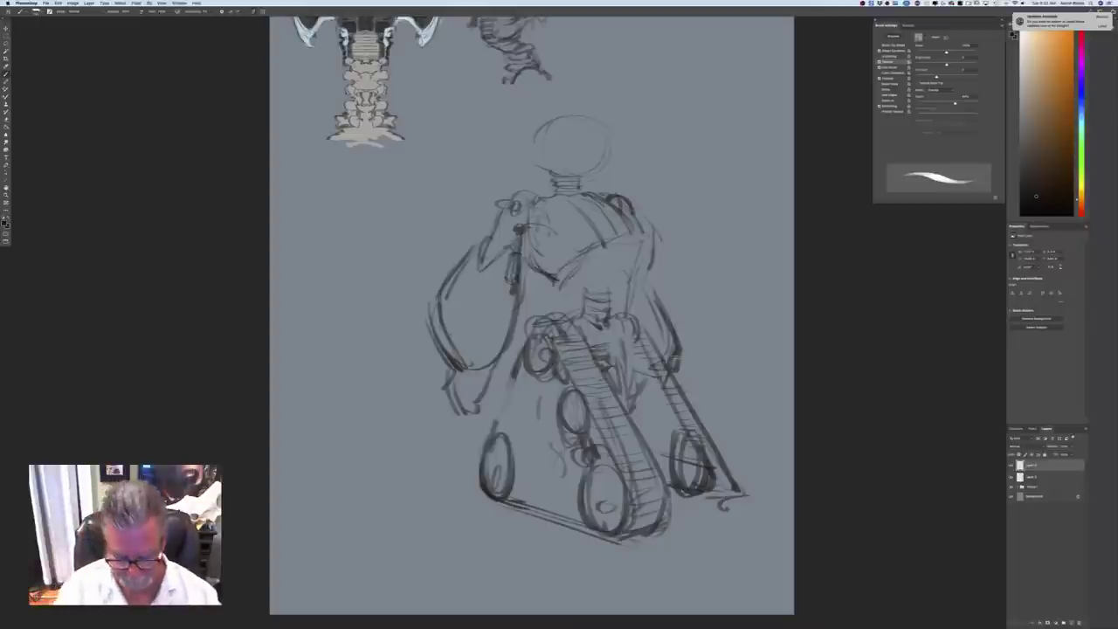
key("super+minus")
key("super+minus")
key("super+minus")
key("super+equal")
key("super+equal")
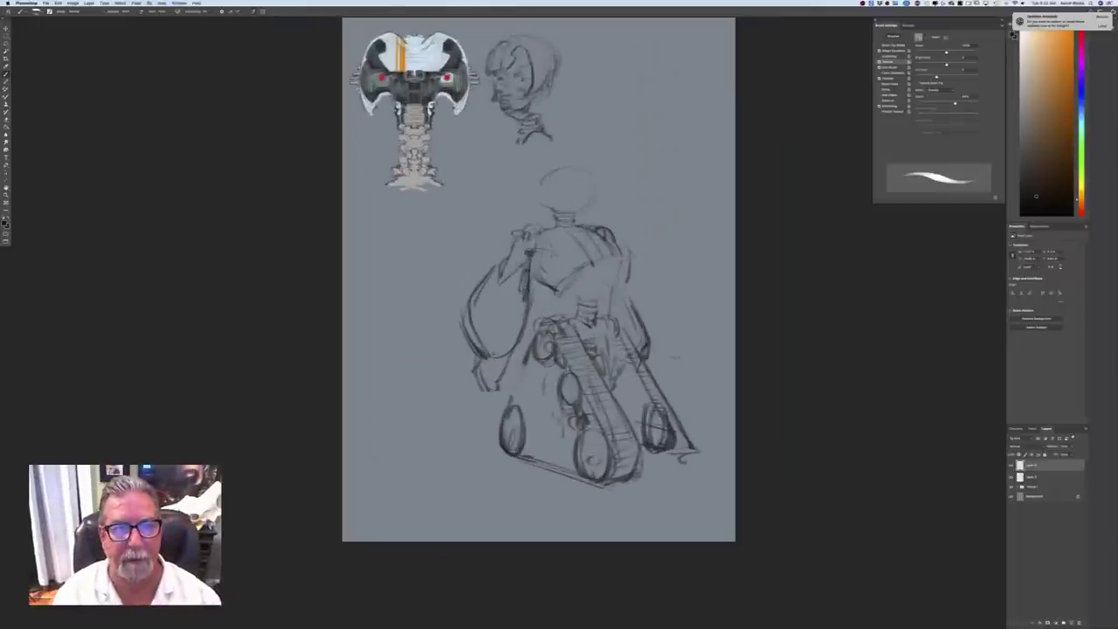
Sketch the full-body figure's head with a small crown arc above the brow and double-contoured curved shells on both sides
left_click_drag(675, 358, 625, 462)
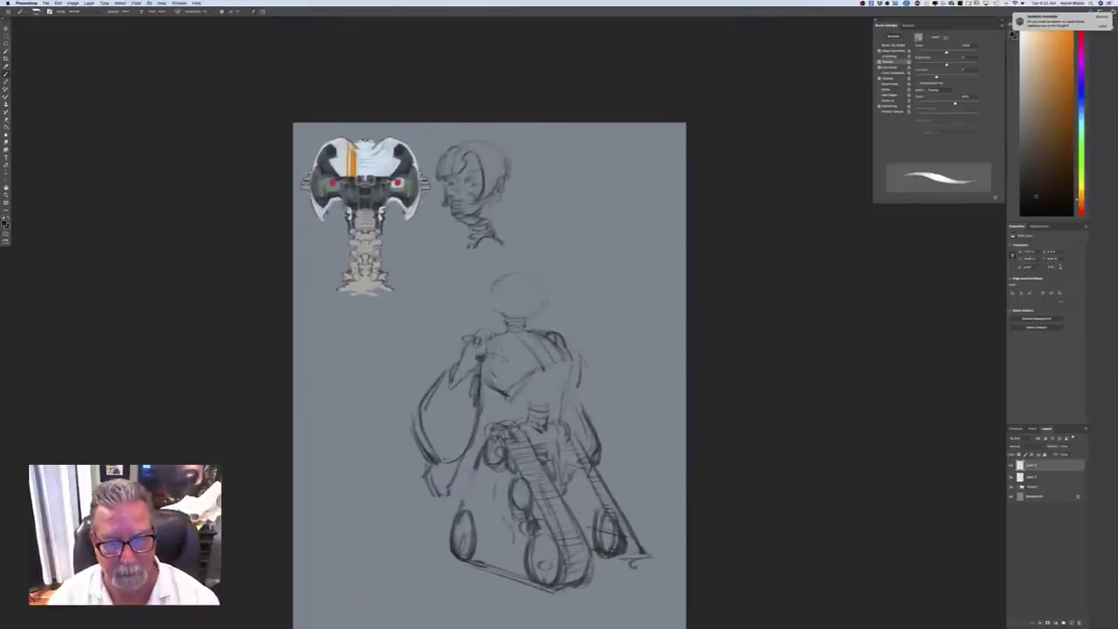
key("super+equal")
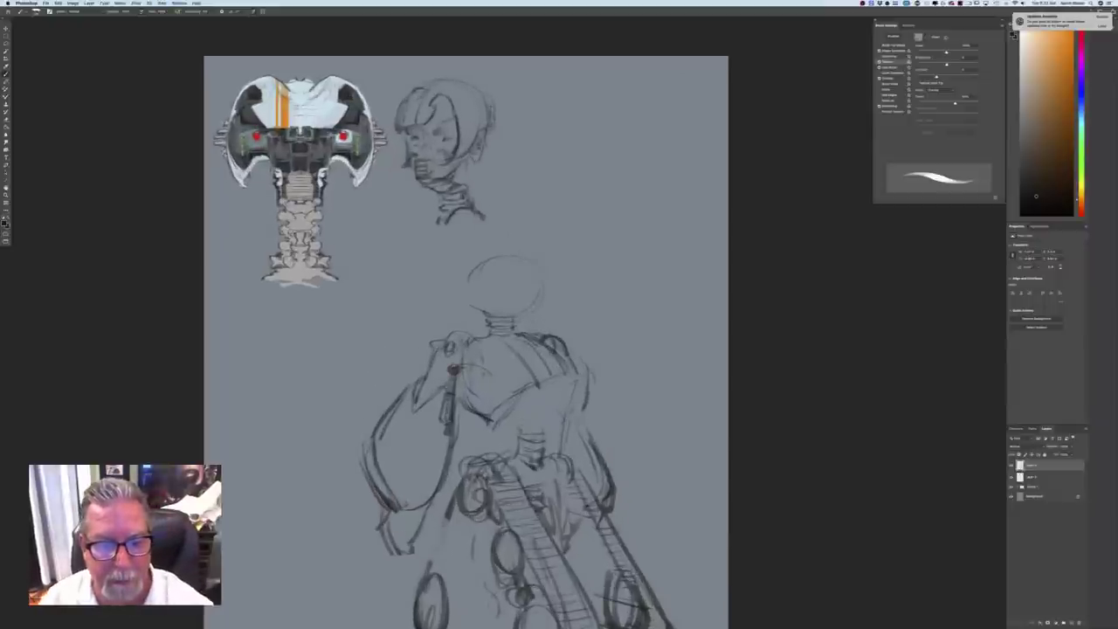
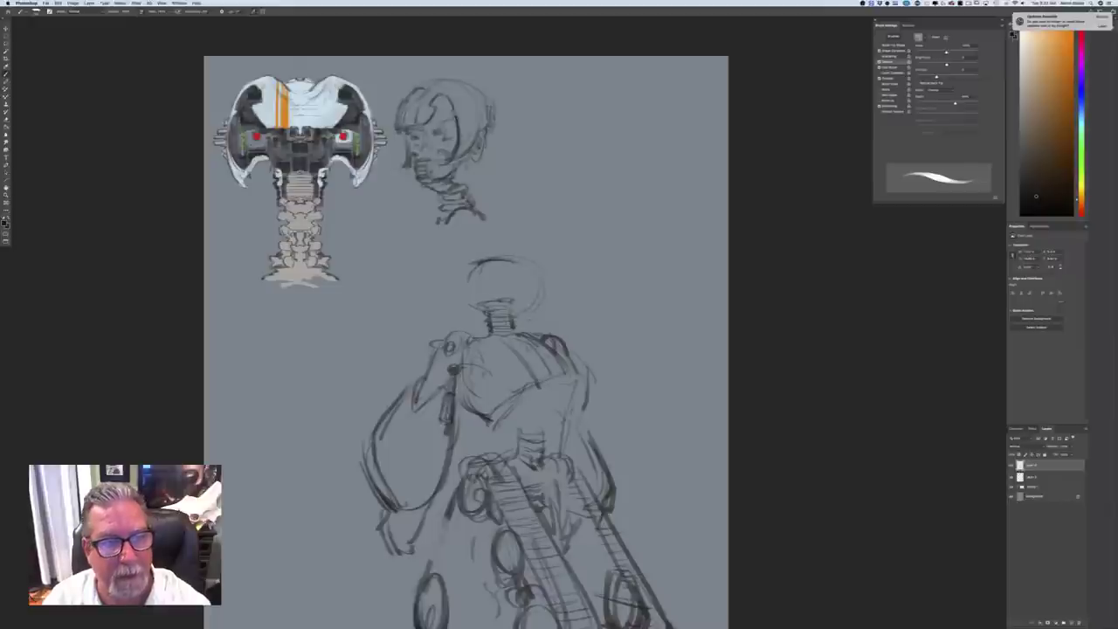
mouse_move(482, 244)
left_mouse_down()
mouse_move(512, 241)
mouse_move(543, 309)
left_mouse_up()
left_click_drag(461, 268, 456, 311)
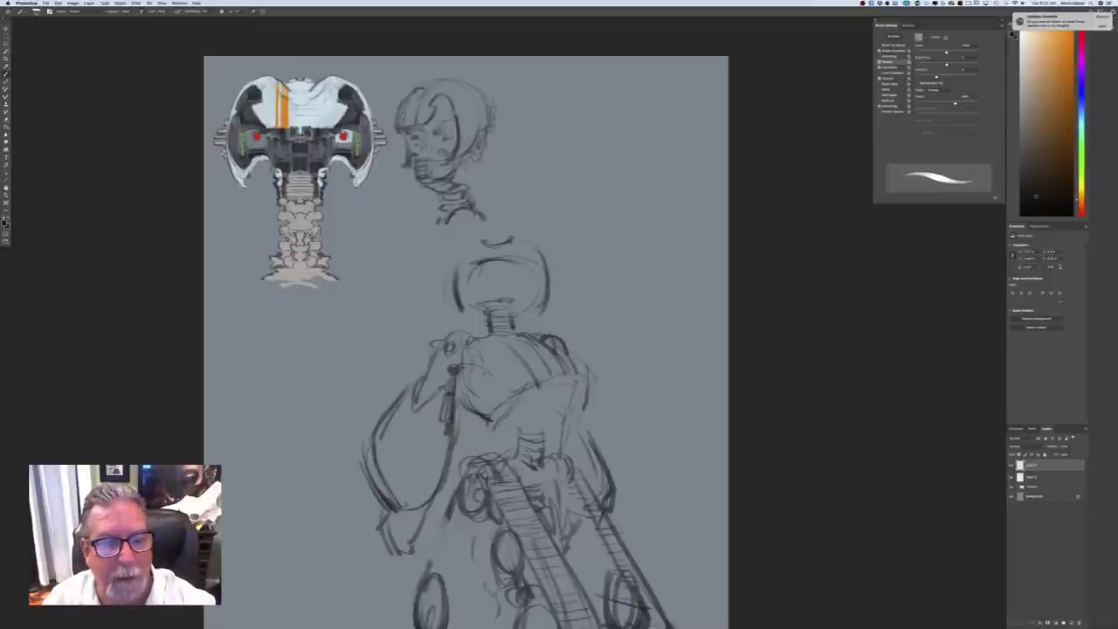
mouse_move(514, 256)
left_mouse_down()
mouse_move(535, 283)
mouse_move(522, 300)
left_mouse_up()
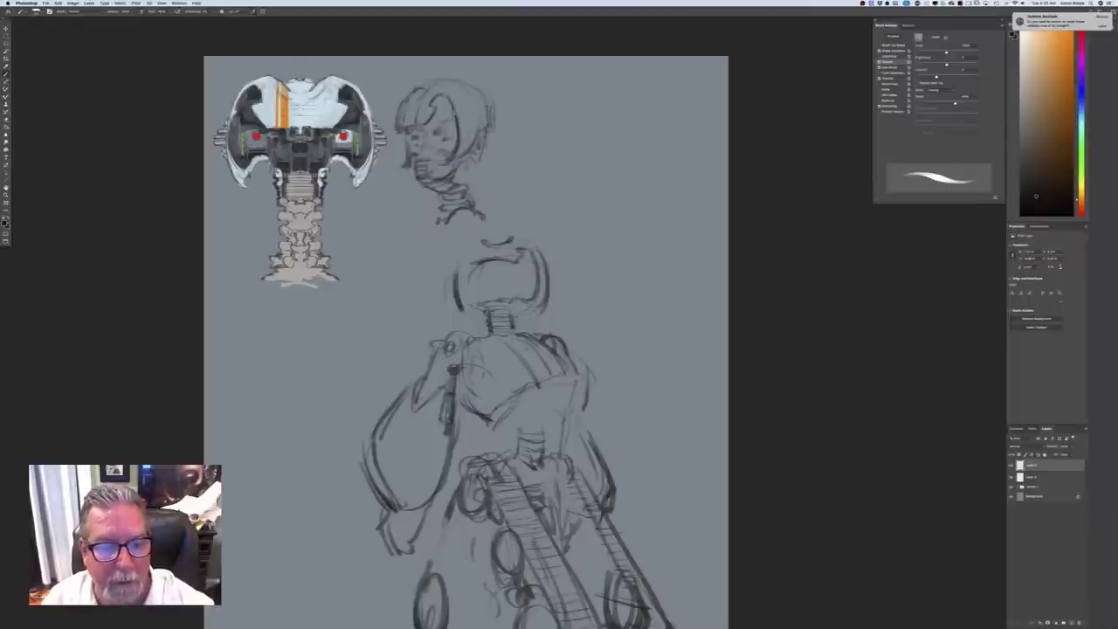
left_click_drag(465, 263, 463, 302)
left_click_drag(468, 253, 472, 265)
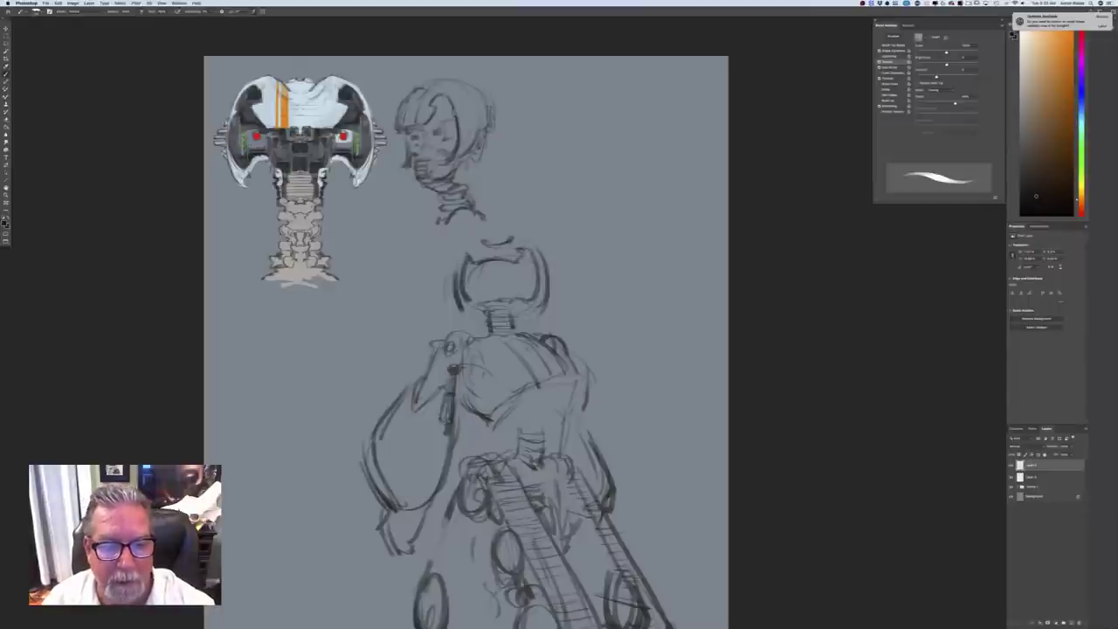
left_click_drag(459, 302, 455, 274)
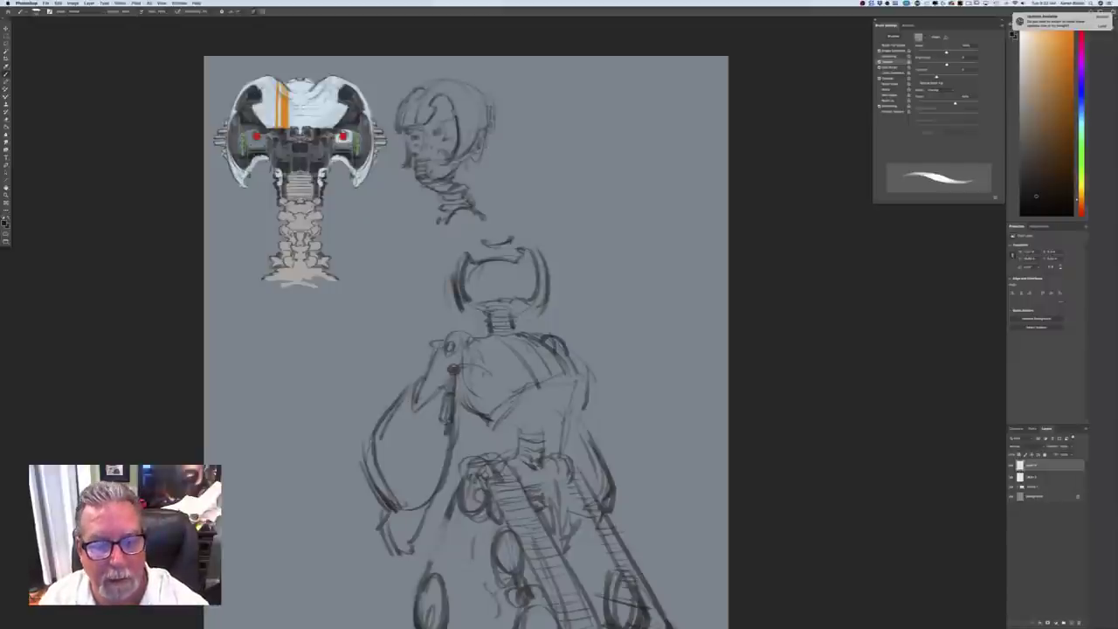
Add the eyes, forehead notch, crown connection, jaw prongs and small central mechanical details to the full-body figure's face
left_click_drag(522, 273, 480, 275)
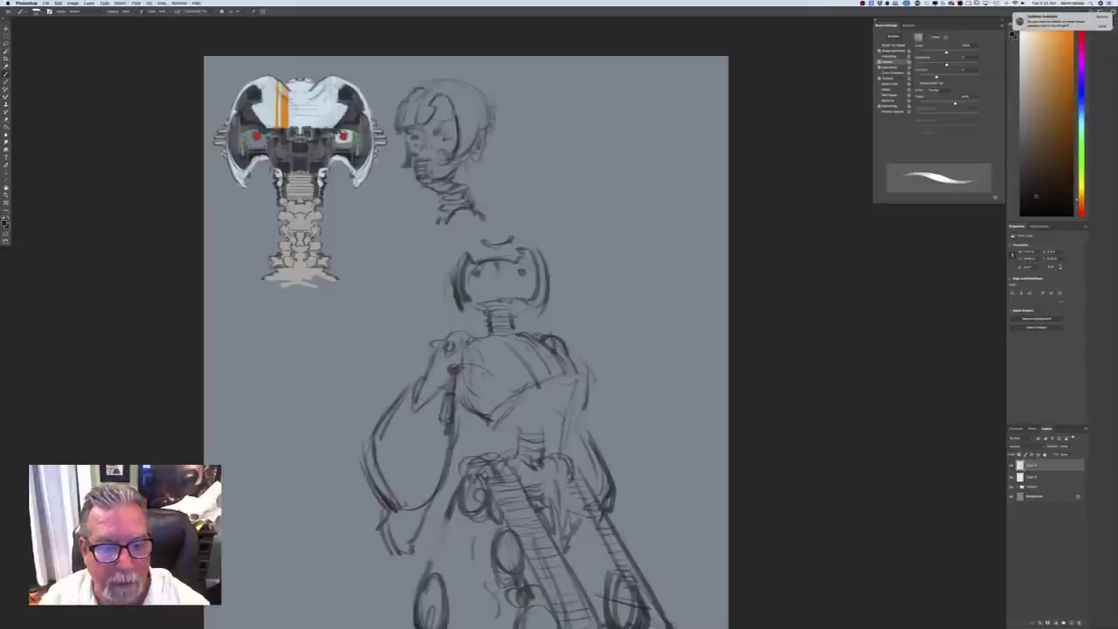
mouse_move(498, 261)
left_mouse_down()
mouse_move(520, 259)
mouse_move(488, 244)
mouse_move(512, 240)
mouse_move(477, 240)
left_mouse_up()
left_click_drag(454, 278, 465, 253)
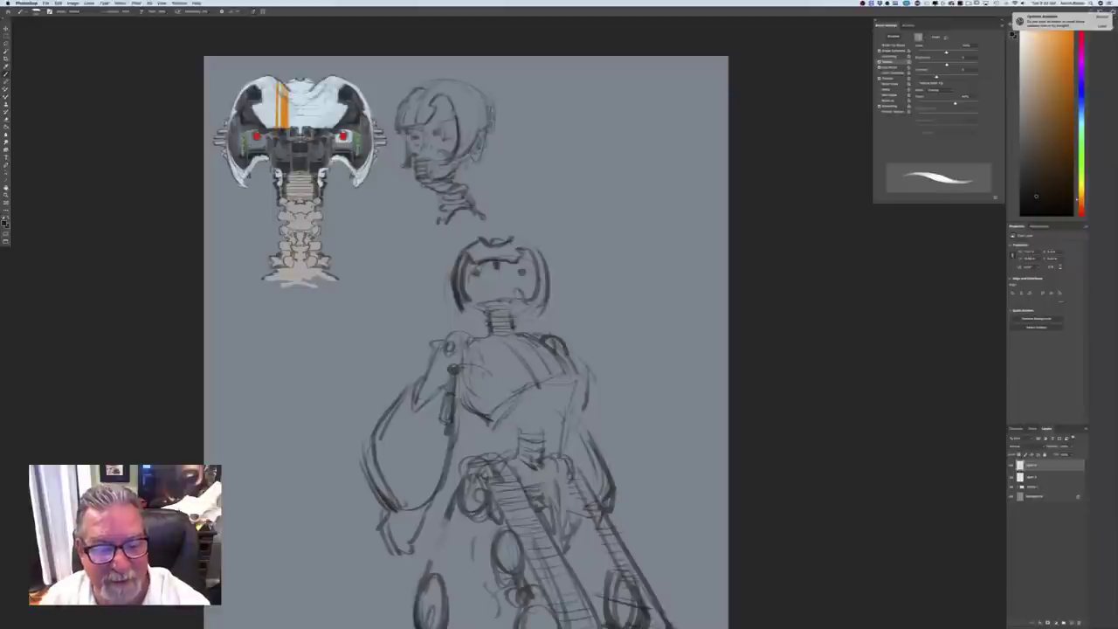
mouse_move(515, 291)
left_mouse_down()
mouse_move(511, 303)
mouse_move(473, 310)
left_mouse_up()
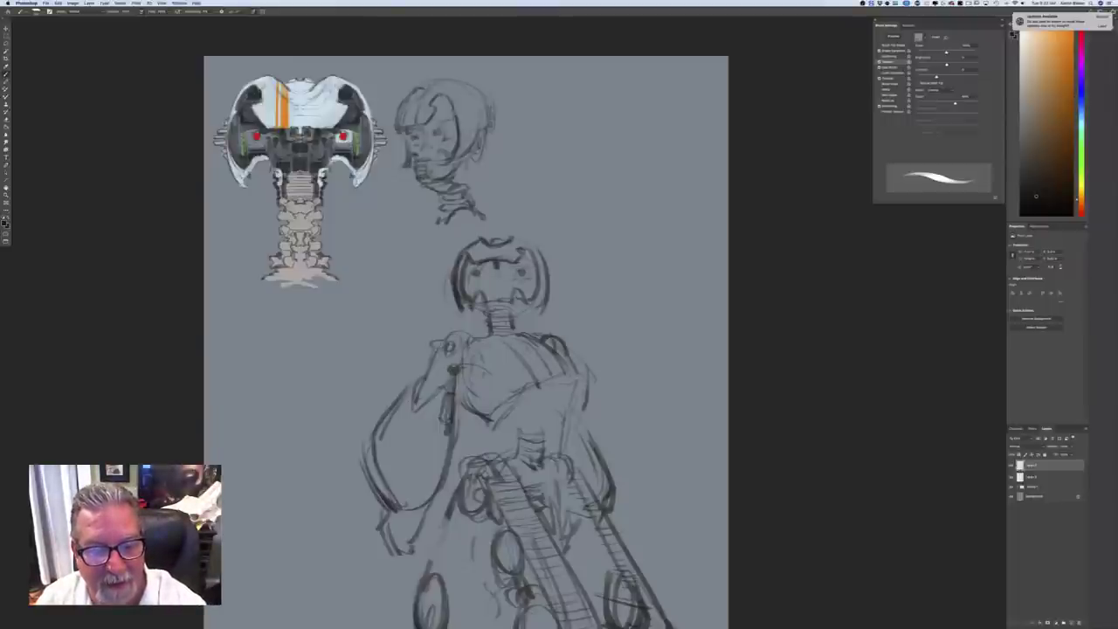
mouse_move(470, 270)
left_mouse_down()
mouse_move(502, 280)
mouse_move(501, 298)
left_mouse_up()
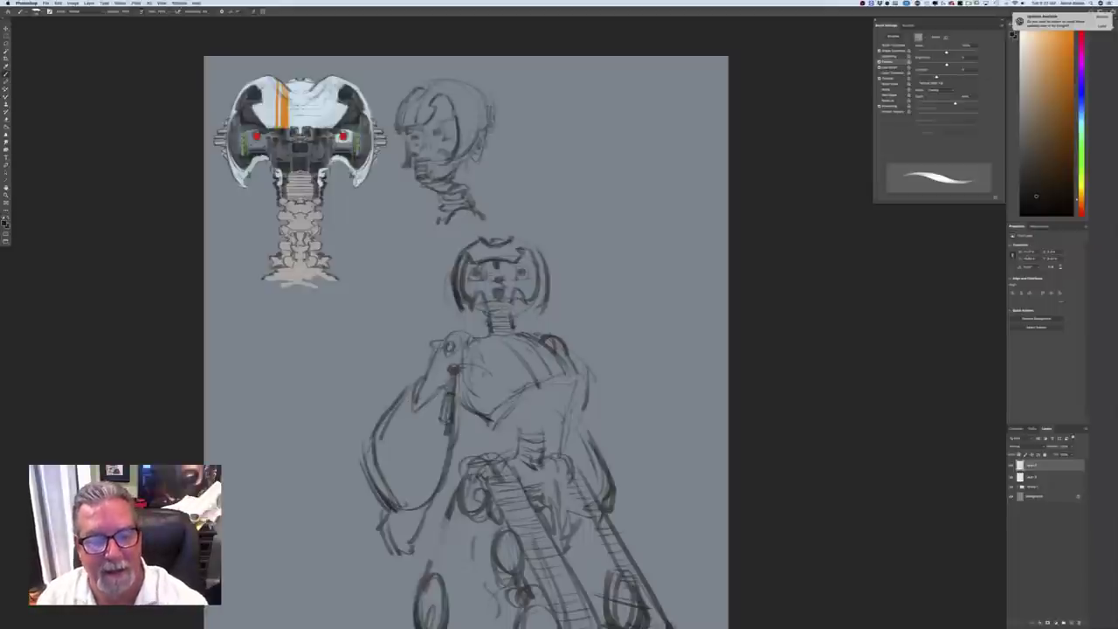
Undo the last detail strokes in the middle of the full-body figure's face
key("super+z")
key("super+z")
key("super+z")
key("super+z")
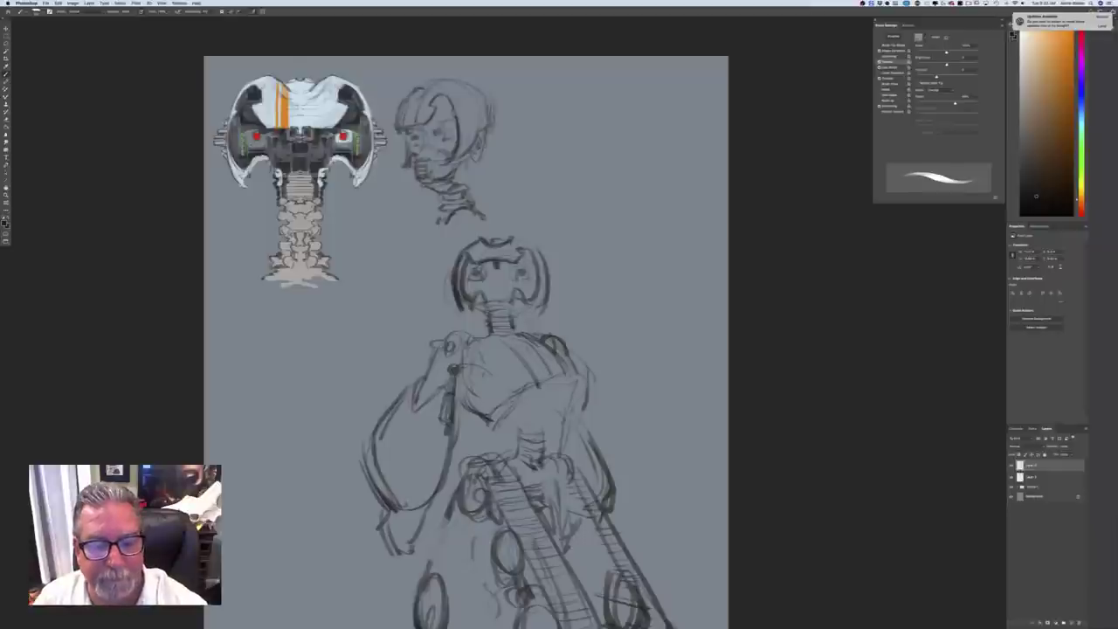
Shade the full-body figure's face area dark between the side shells, leaving the square eyes lighter
mouse_move(524, 248)
left_mouse_down()
mouse_move(529, 295)
mouse_move(507, 288)
mouse_move(523, 263)
mouse_move(507, 296)
mouse_move(470, 290)
left_mouse_up()
left_click_drag(474, 281, 467, 300)
left_click_drag(472, 262, 468, 273)
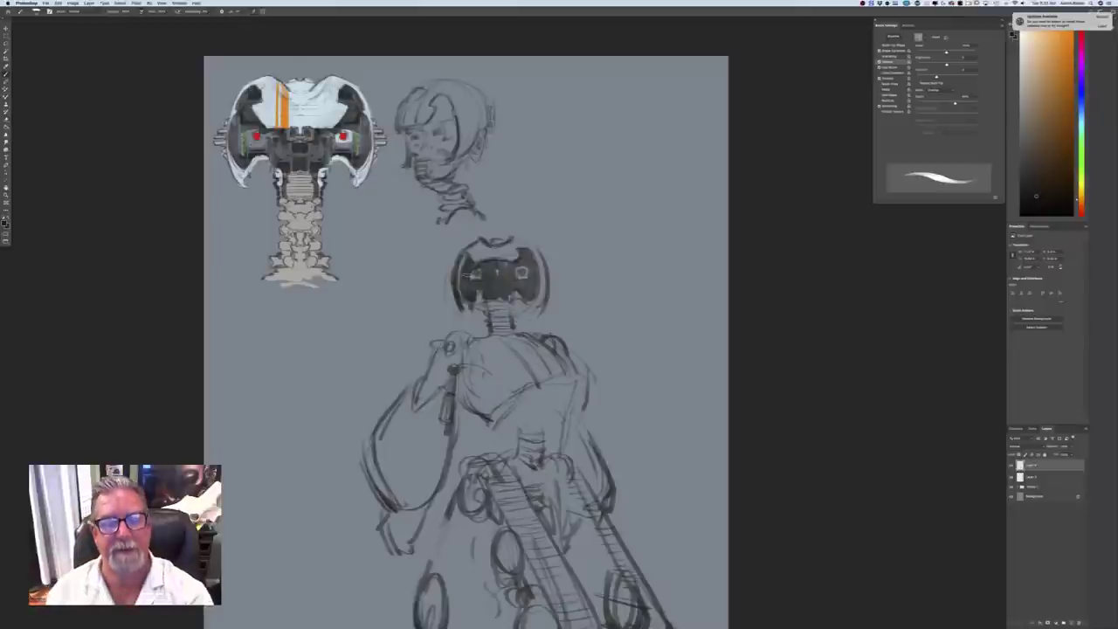
Darken both shoulder contours of the full-body figure and the inner edge of its left shoulder joint
key("super+minus")
key("super+minus")
key("super+minus")
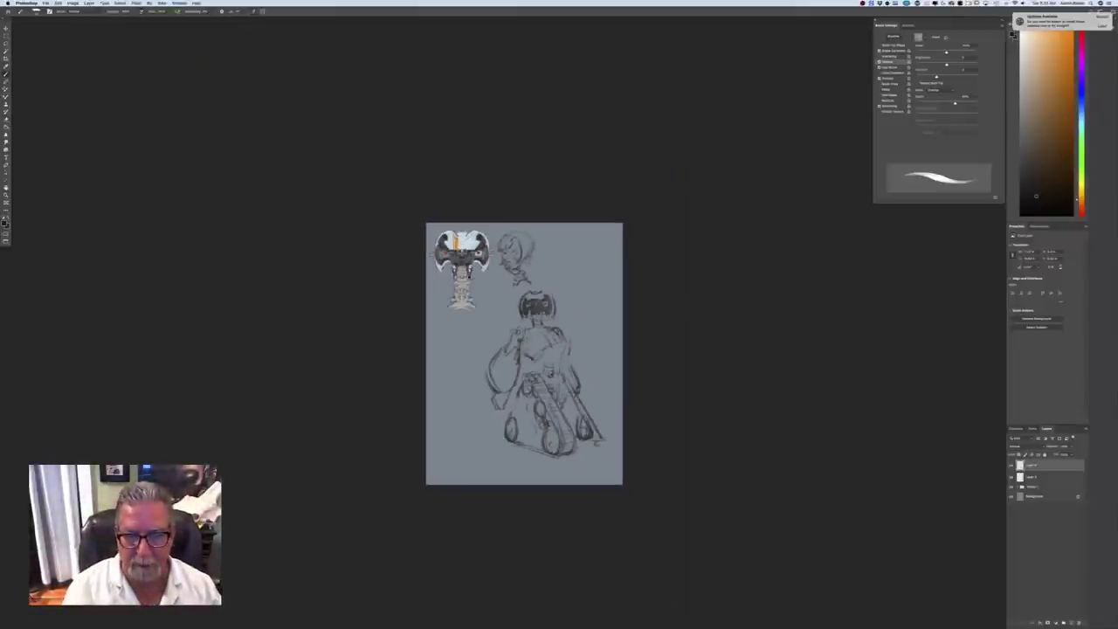
key("super+plus")
key("super+plus")
key("super+plus")
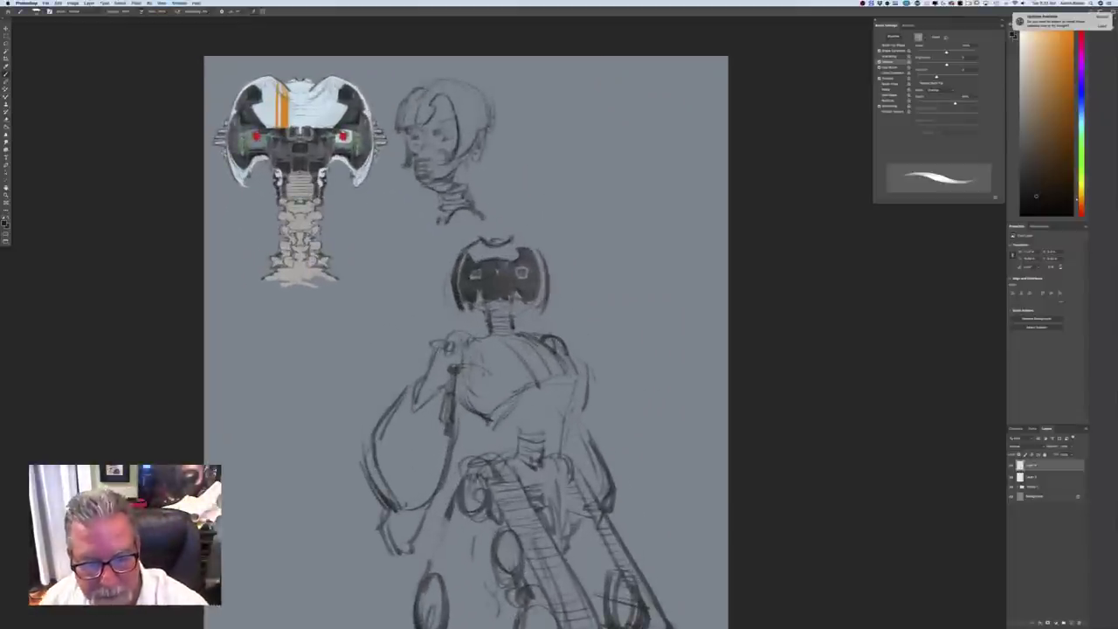
mouse_move(569, 376)
left_mouse_down()
mouse_move(510, 332)
mouse_move(460, 331)
mouse_move(553, 339)
left_mouse_up()
left_click_drag(443, 336, 461, 332)
mouse_move(449, 336)
left_mouse_down()
mouse_move(464, 343)
mouse_move(461, 377)
mouse_move(432, 380)
mouse_move(452, 422)
left_mouse_up()
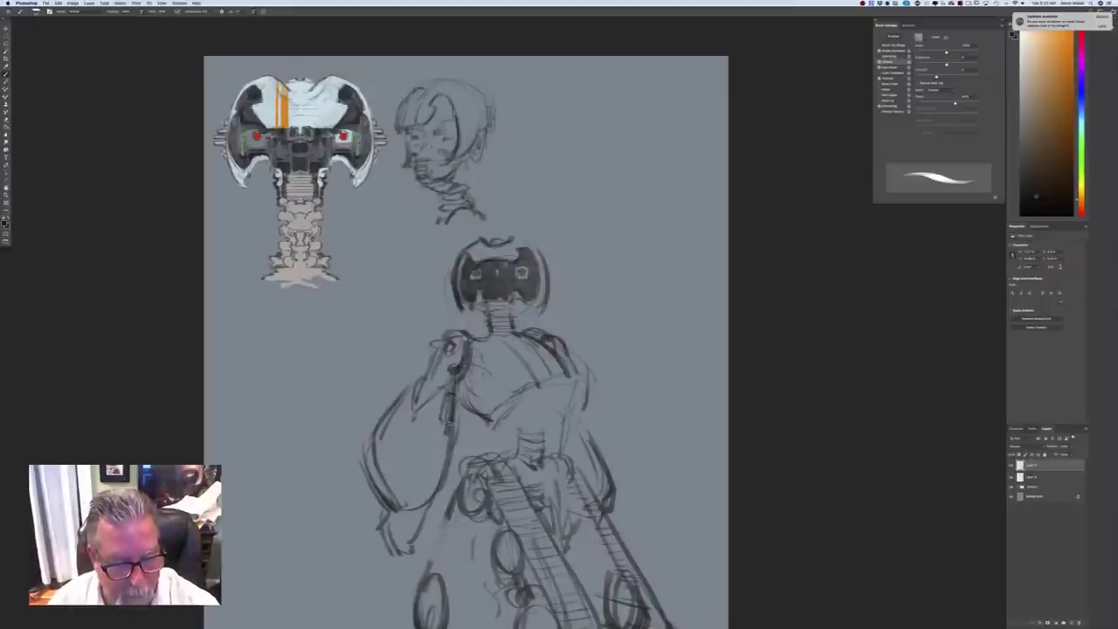
Erase the left arm's old inner line, redraw it as a dark piston-like strut and thicken the arm's outer contour
left_click_drag(456, 367, 443, 480)
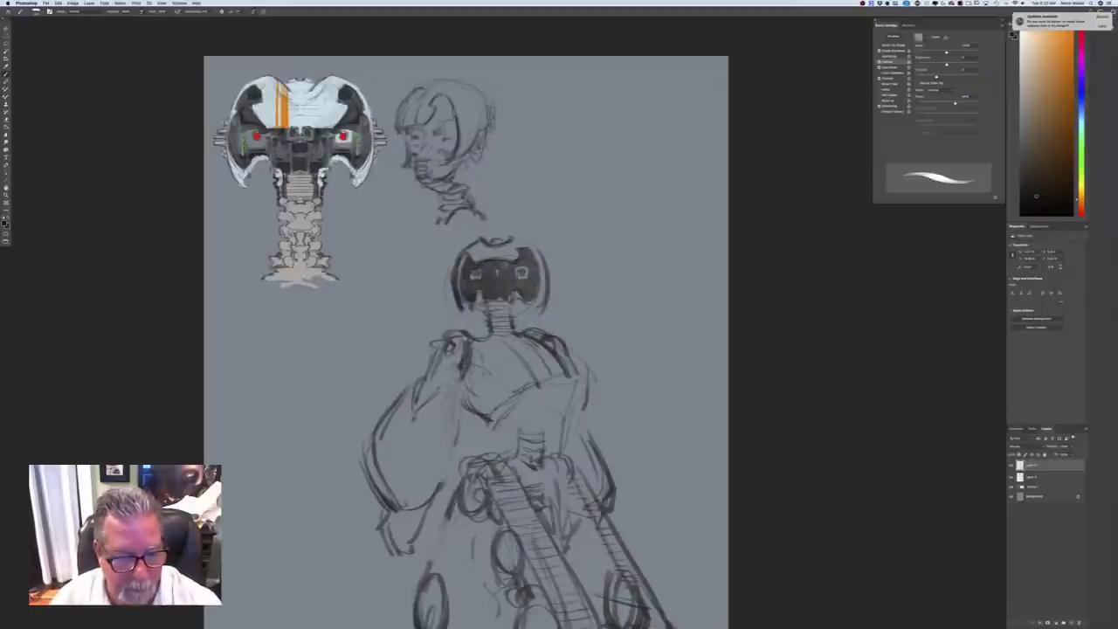
left_click_drag(456, 420, 455, 447)
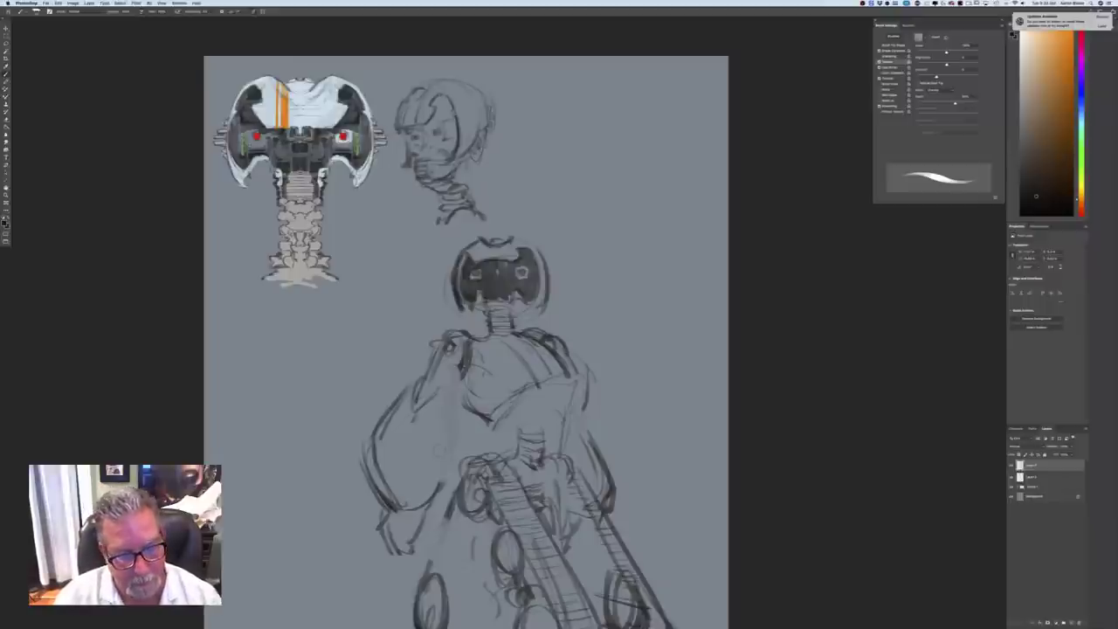
mouse_move(465, 354)
left_mouse_down()
mouse_move(453, 362)
mouse_move(453, 422)
left_mouse_up()
left_click_drag(460, 377, 448, 437)
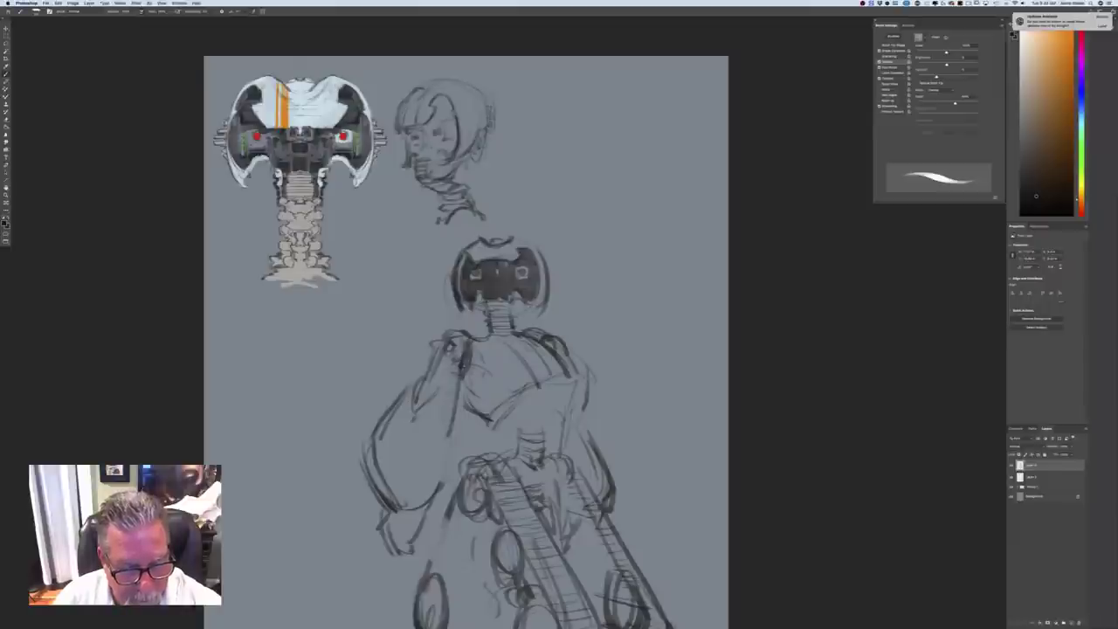
mouse_move(462, 378)
left_mouse_down()
mouse_move(437, 470)
mouse_move(452, 373)
mouse_move(427, 360)
mouse_move(380, 435)
mouse_move(376, 494)
left_mouse_up()
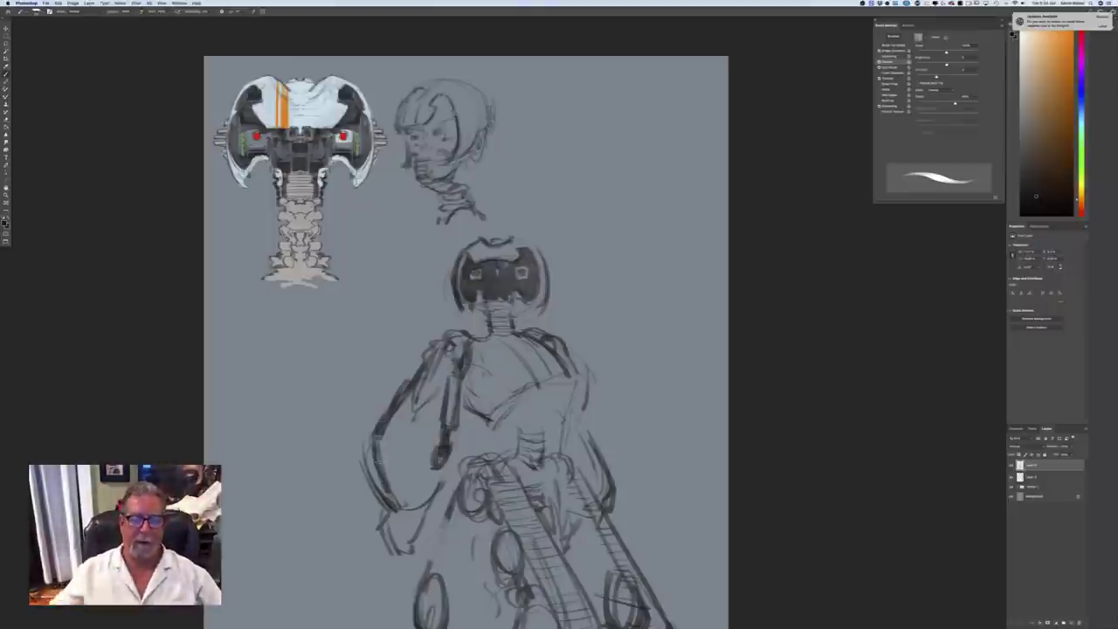
Draw the left forearm's inner contour down to the wrist and darken the wrist joint and hand
mouse_move(403, 421)
left_mouse_down()
mouse_move(389, 503)
mouse_move(424, 515)
mouse_move(396, 516)
mouse_move(379, 534)
mouse_move(391, 522)
left_mouse_up()
left_click_drag(386, 532, 403, 535)
mouse_move(427, 506)
left_mouse_down()
mouse_move(407, 541)
mouse_move(430, 529)
mouse_move(426, 519)
left_mouse_up()
Sketch the curved underside of the chest plate and extend its lower edge across to the figure's right side
key("super+minus")
key("super+minus")
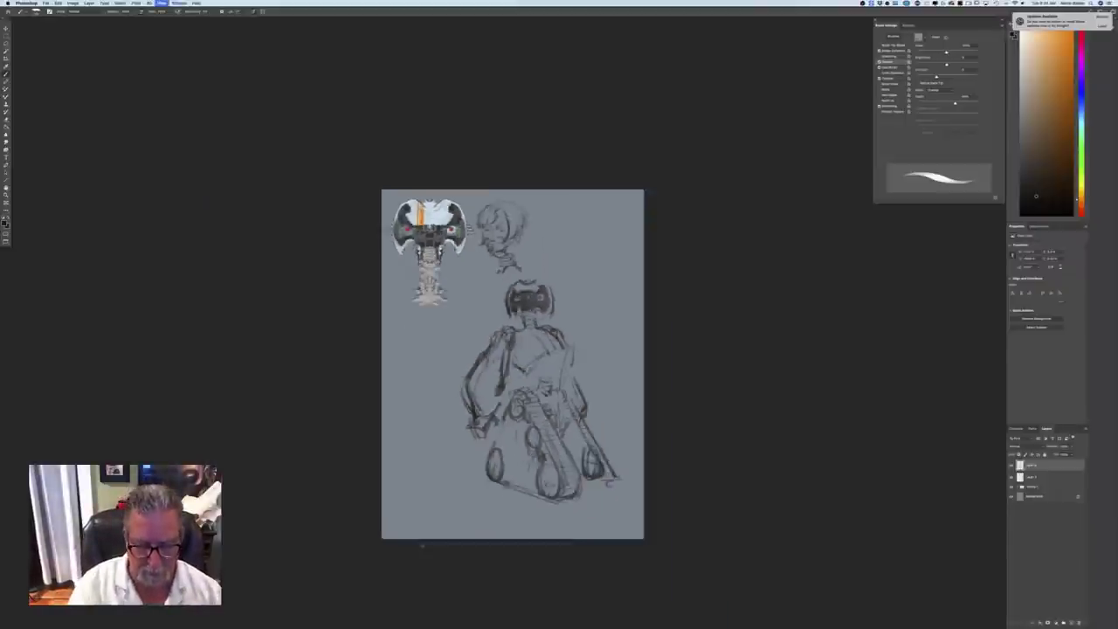
key("super+plus")
key("super+plus")
key("super+plus")
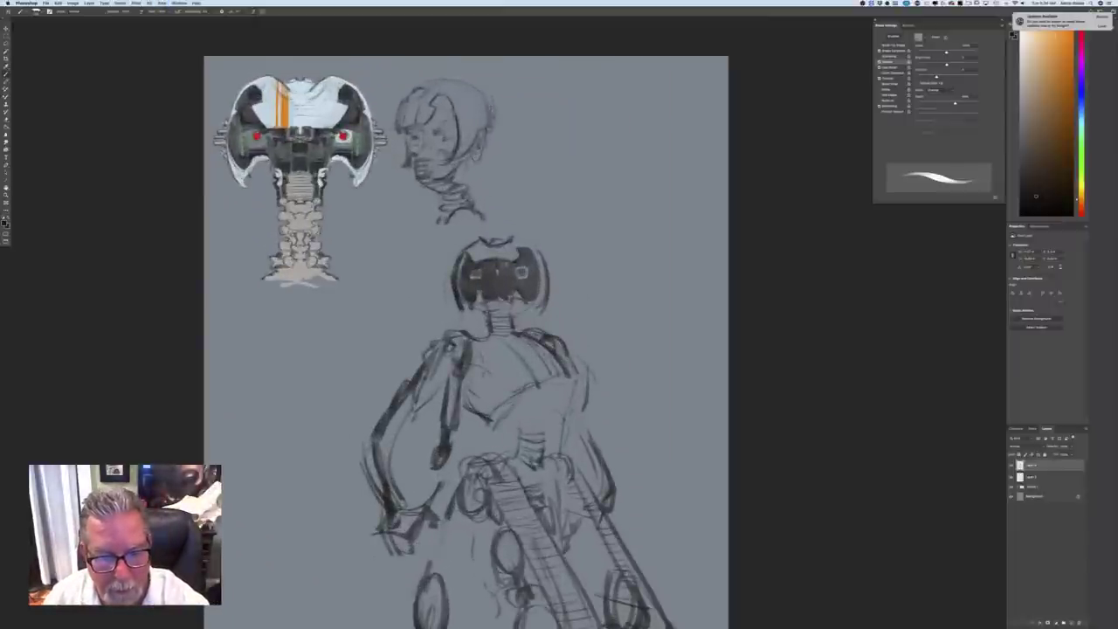
mouse_move(485, 380)
left_mouse_down()
mouse_move(523, 392)
mouse_move(500, 410)
left_mouse_up()
mouse_move(566, 382)
left_mouse_down()
mouse_move(556, 422)
mouse_move(572, 414)
mouse_move(504, 429)
left_mouse_up()
left_click_drag(494, 411, 513, 425)
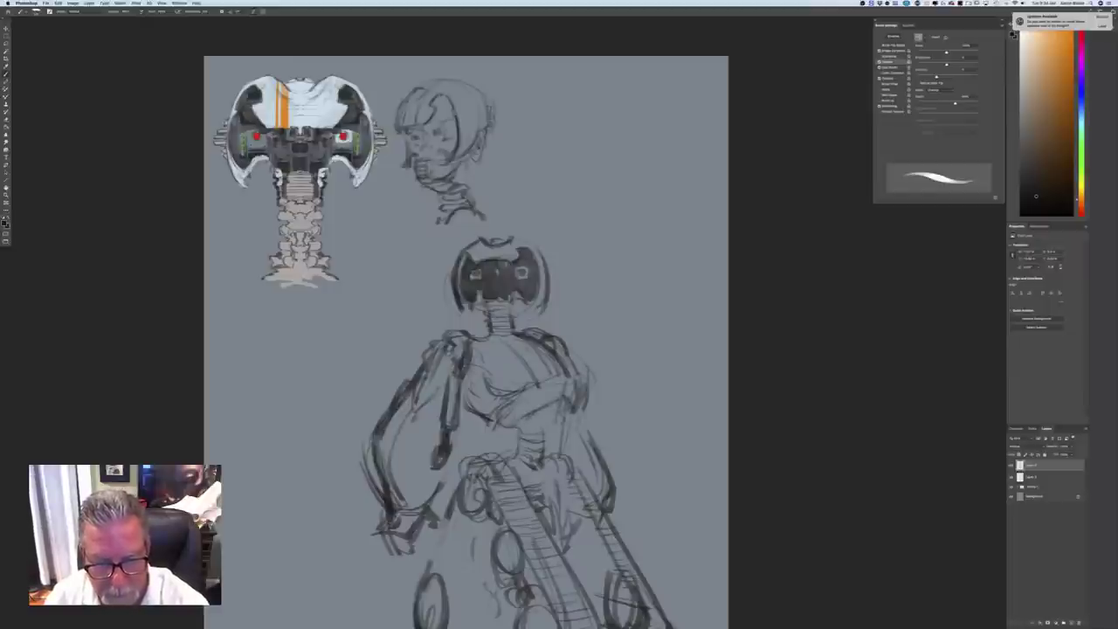
Fill the area beneath the chest with dark mechanical details and draw the two side lines of the waist
mouse_move(550, 388)
left_mouse_down()
mouse_move(538, 423)
mouse_move(548, 428)
mouse_move(519, 436)
left_mouse_up()
mouse_move(570, 408)
left_mouse_down()
mouse_move(508, 437)
mouse_move(553, 440)
mouse_move(552, 453)
left_mouse_up()
left_click_drag(558, 447, 552, 462)
left_click_drag(505, 423, 500, 465)
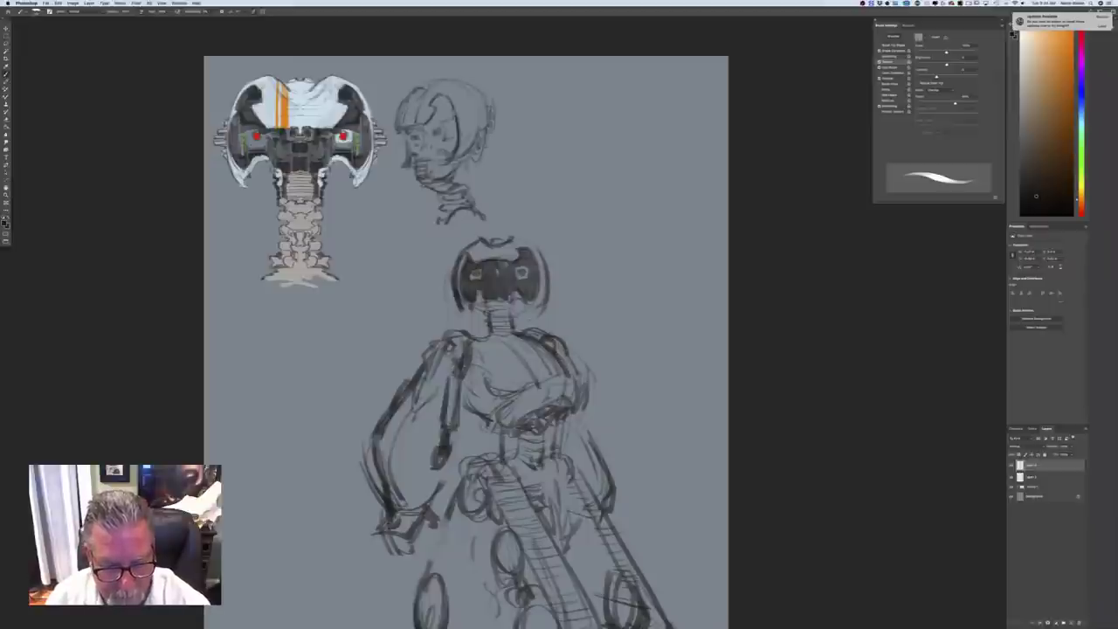
Draw the near track's slanted rear edge from below the hand down to the oval rear wheel
key("super+minus")
key("super+minus")
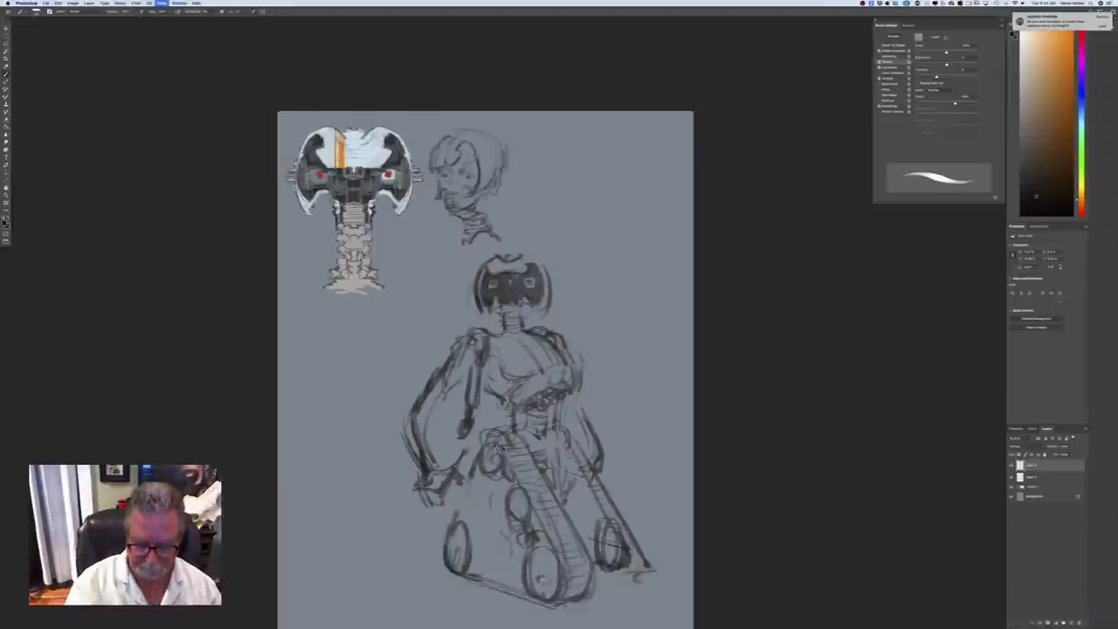
scroll(560, 323, "up", 5)
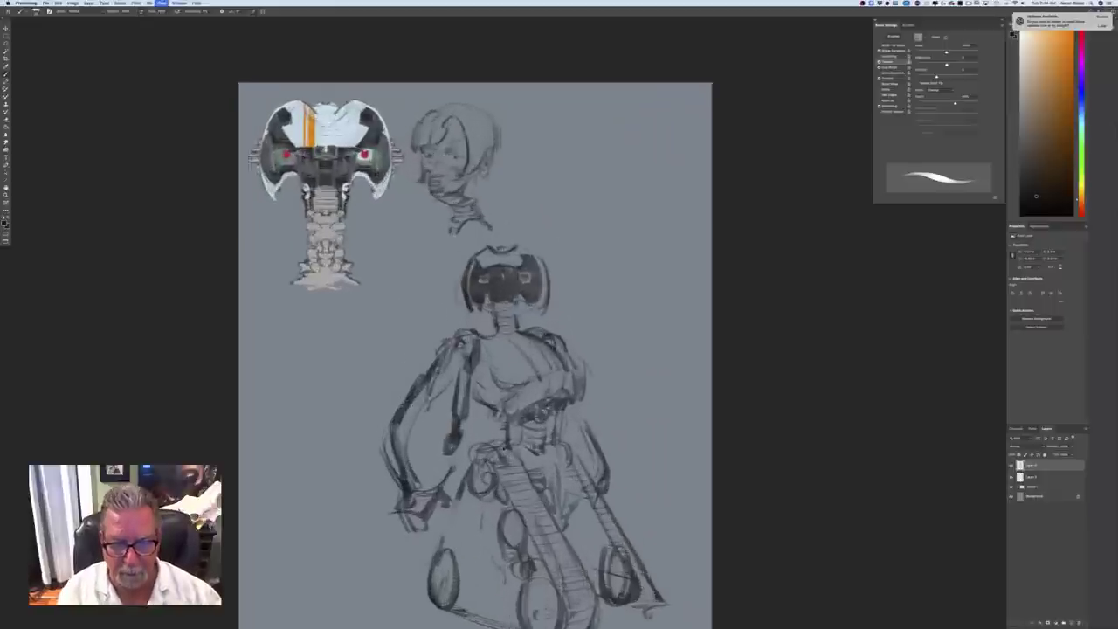
left_click_drag(450, 513, 429, 575)
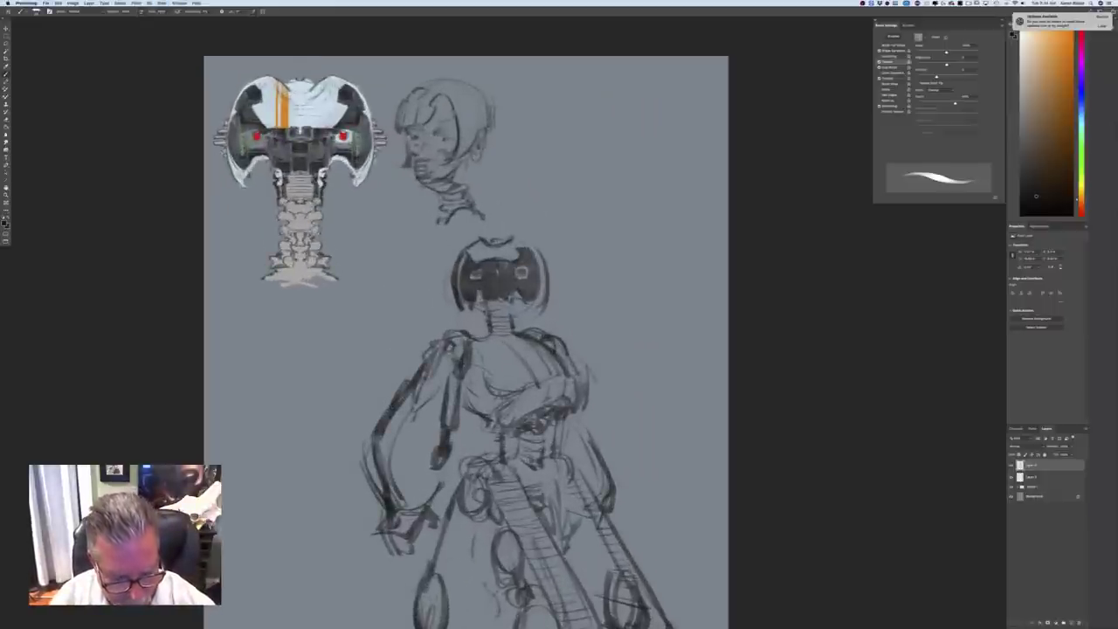
Try two oval road wheels along the inside of the near track's slanted rear edge
mouse_move(453, 512)
left_mouse_down()
mouse_move(461, 613)
mouse_move(451, 596)
left_mouse_up()
key("super+minus")
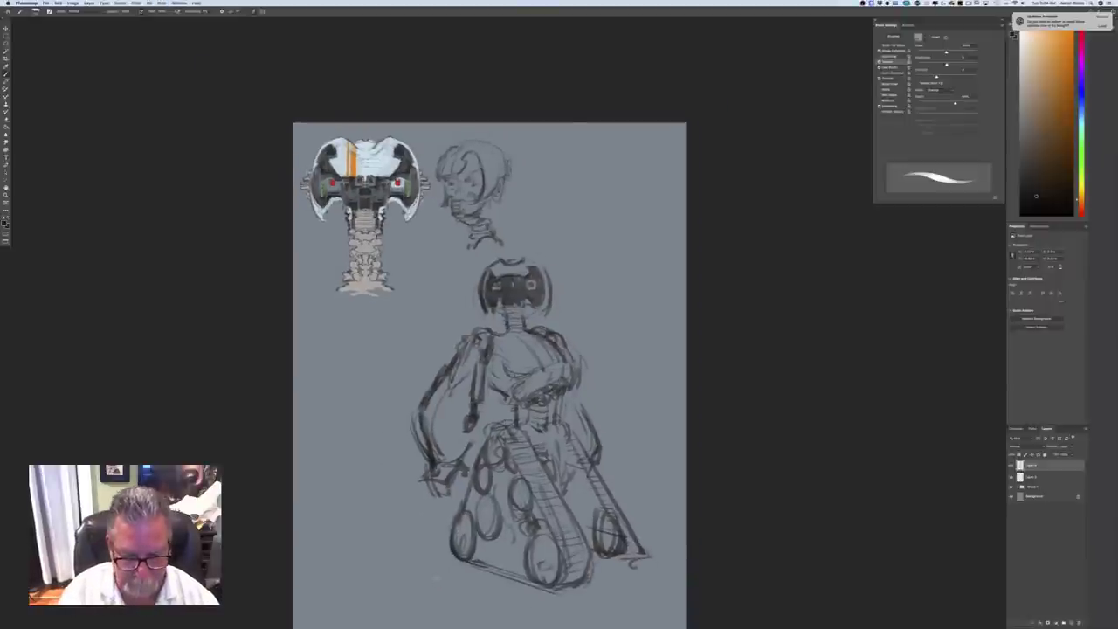
left_click_drag(492, 444, 490, 461)
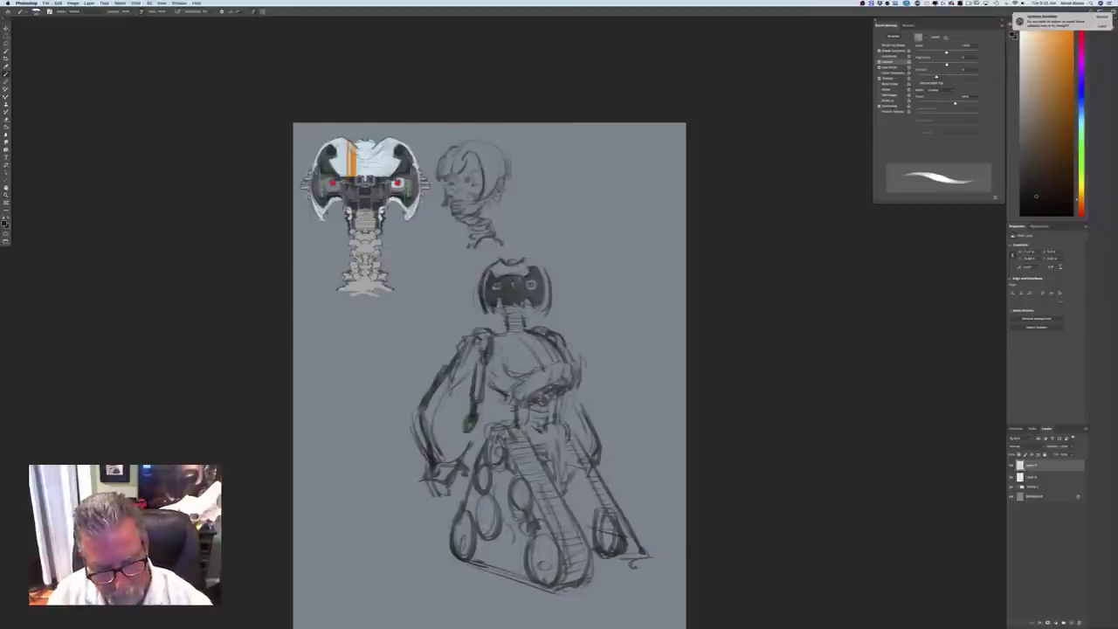
Undo the trial road wheels beside the near track's slanted rear edge
key("super+z")
key("super+z")
key("super+z")
key("super+z")
key("super+z")
key("super+z")
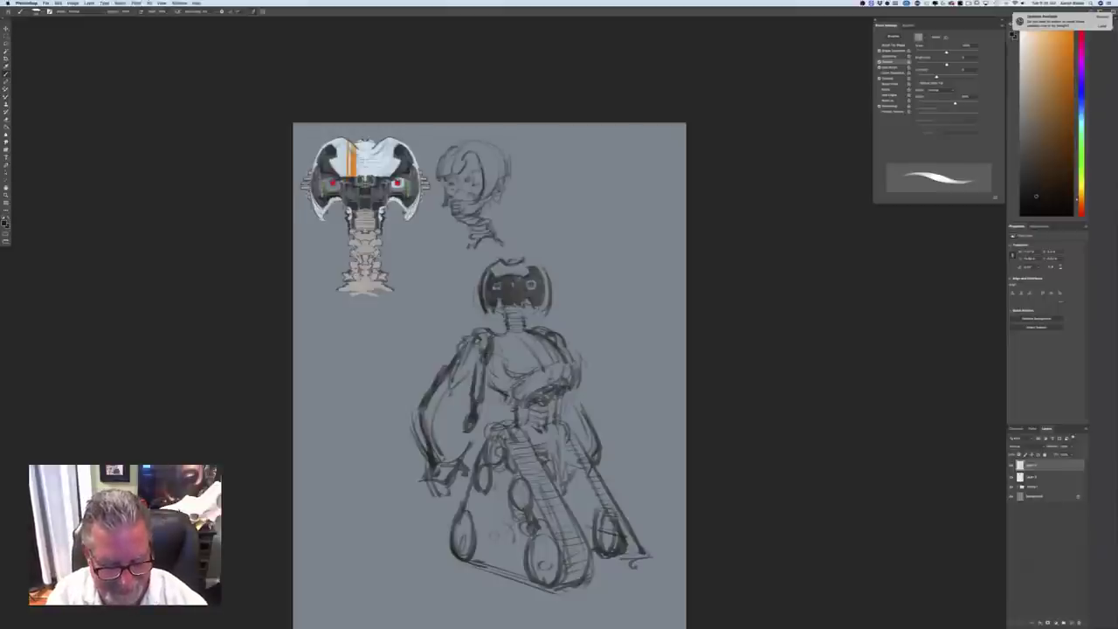
key("super+z")
key("super+z")
key("super+z")
key("super+z")
key("super+z")
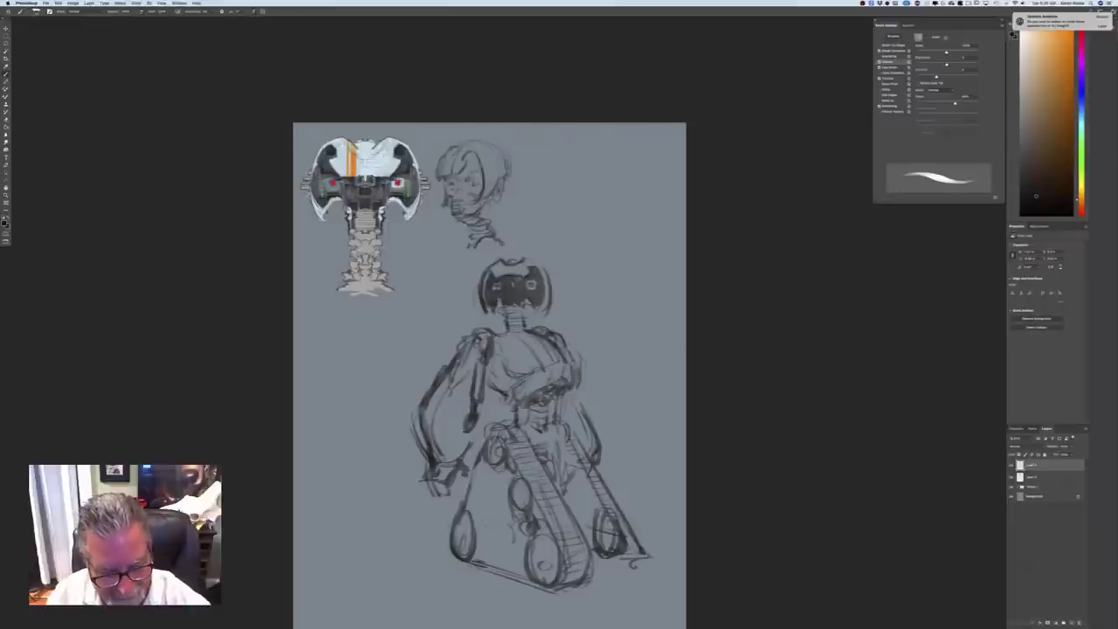
Fill the near track's side with several oval road wheels between its edges and darken their rims and hubs
left_click_drag(478, 463, 461, 510)
left_click_drag(501, 472, 502, 484)
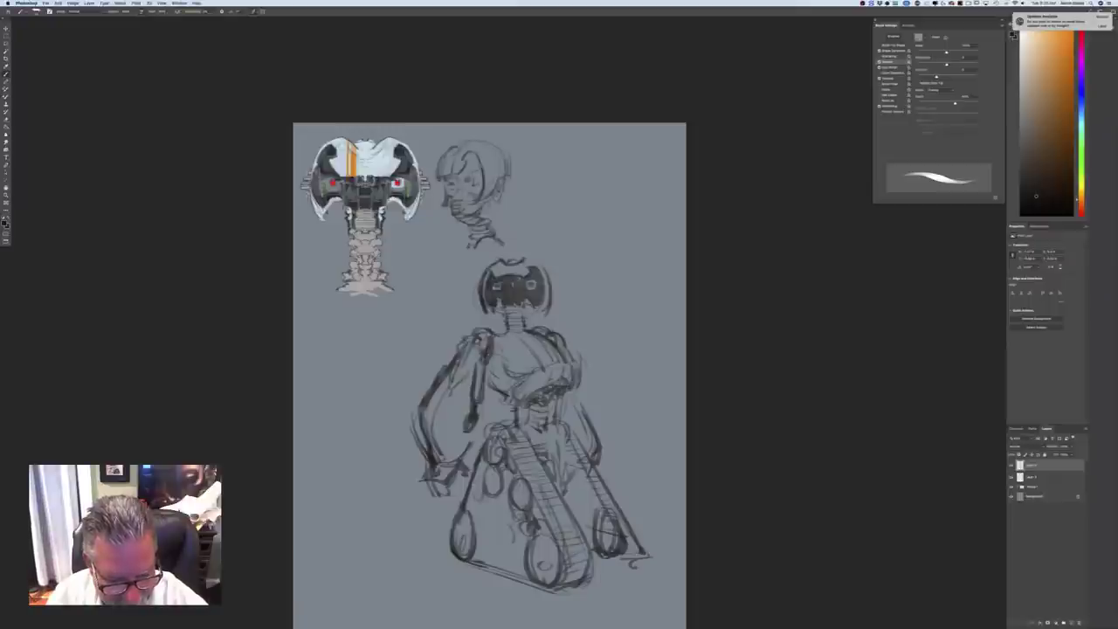
mouse_move(486, 494)
left_mouse_down()
mouse_move(477, 503)
mouse_move(471, 492)
mouse_move(474, 533)
mouse_move(507, 554)
left_mouse_up()
mouse_move(517, 508)
left_mouse_down()
mouse_move(507, 550)
mouse_move(476, 544)
left_mouse_up()
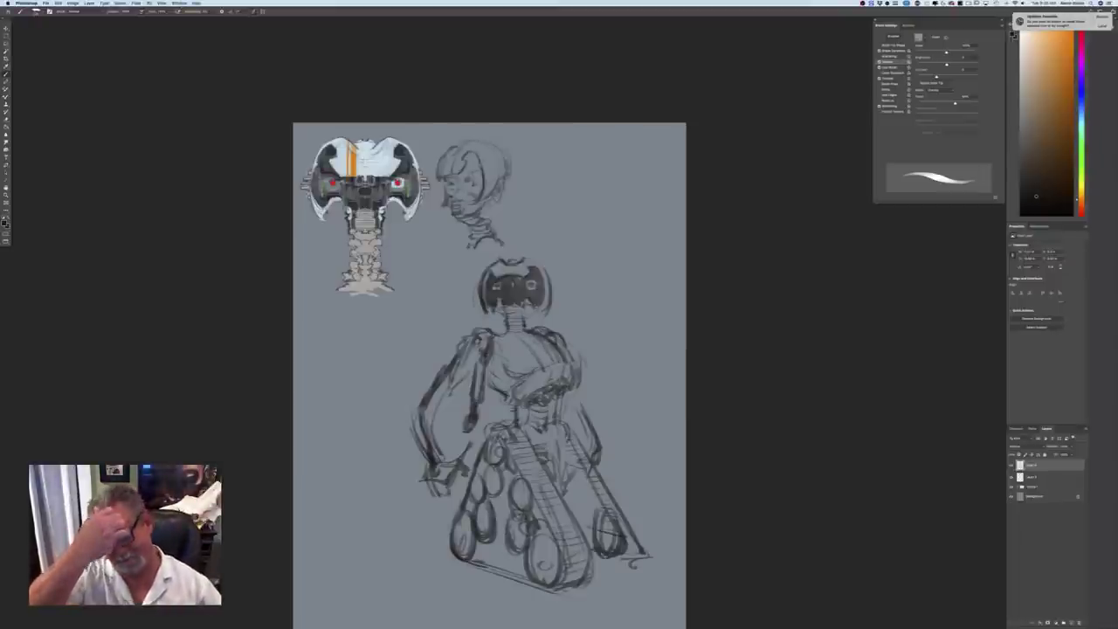
mouse_move(478, 477)
left_mouse_down()
mouse_move(485, 495)
mouse_move(492, 483)
mouse_move(487, 537)
mouse_move(507, 504)
mouse_move(498, 530)
left_mouse_up()
mouse_move(491, 515)
left_mouse_down()
mouse_move(488, 539)
mouse_move(508, 566)
mouse_move(489, 561)
mouse_move(510, 566)
left_mouse_up()
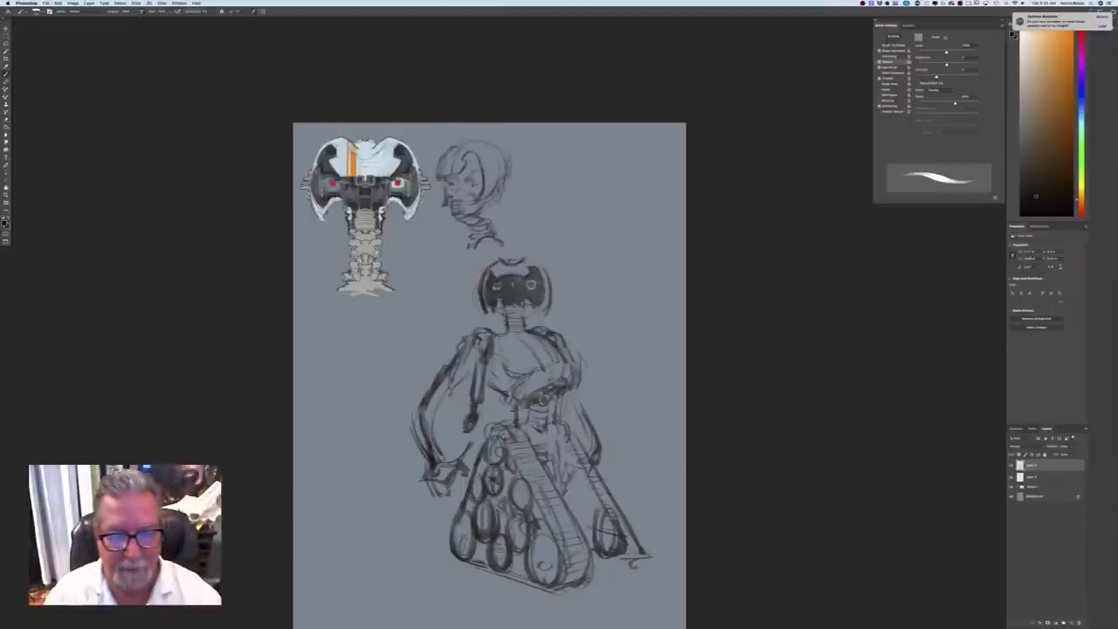
Refine the outer contours of the side shells on the full-body figure's head
left_click_drag(480, 299, 494, 318)
left_click_drag(551, 276, 548, 299)
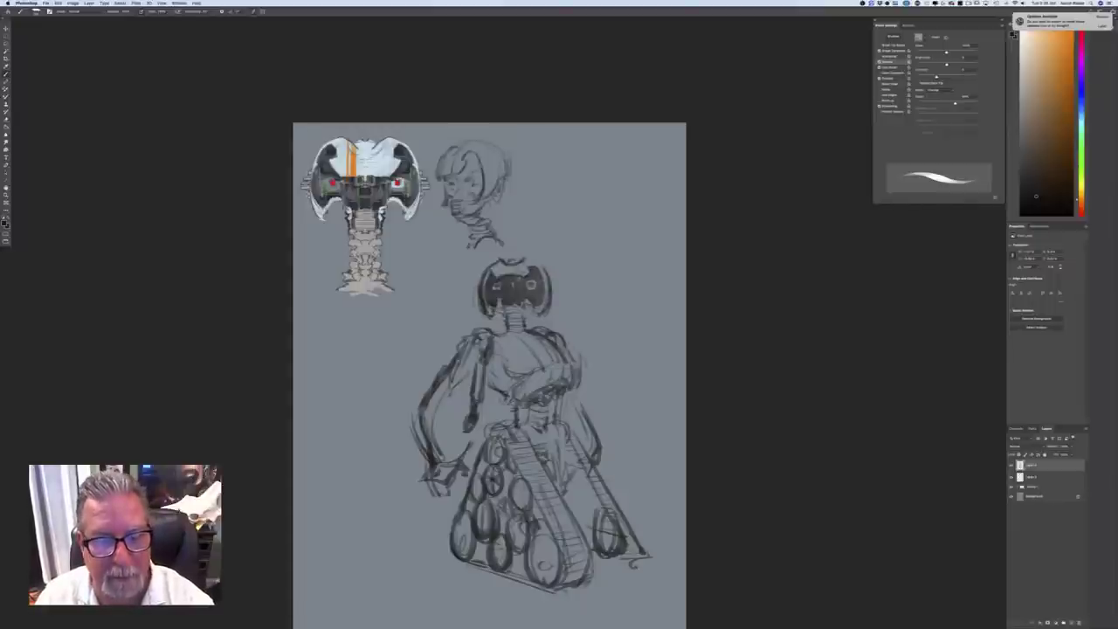
Add small dark marks to the lower face of the full-body figure's head
left_click_drag(519, 303, 529, 308)
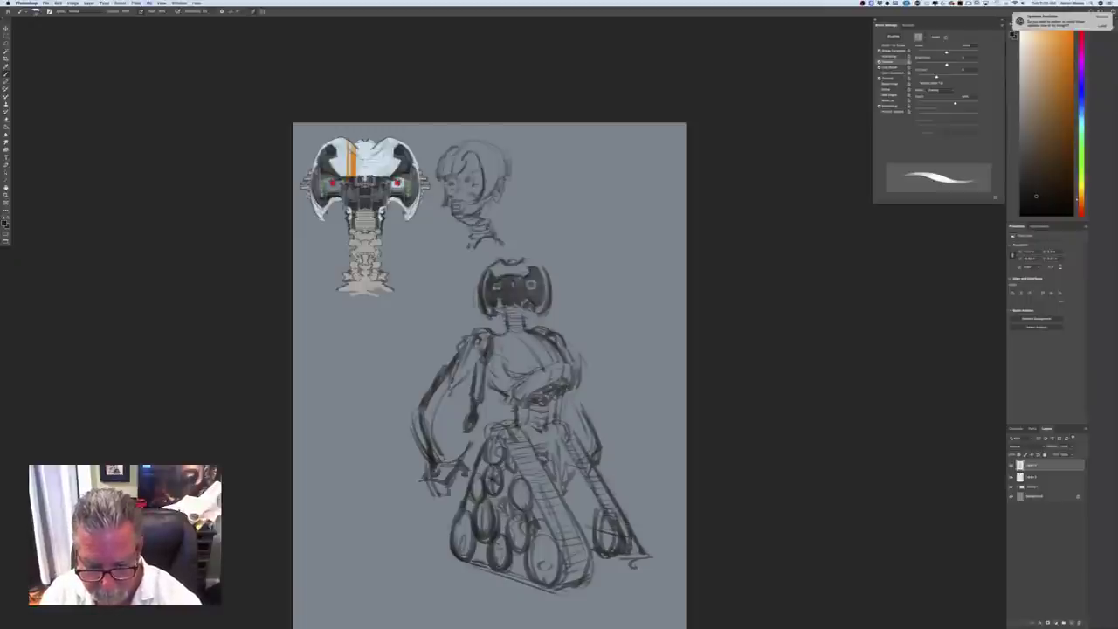
Try shading around the road wheel and rear tip at the foot of the far track
left_click_drag(629, 519, 618, 563)
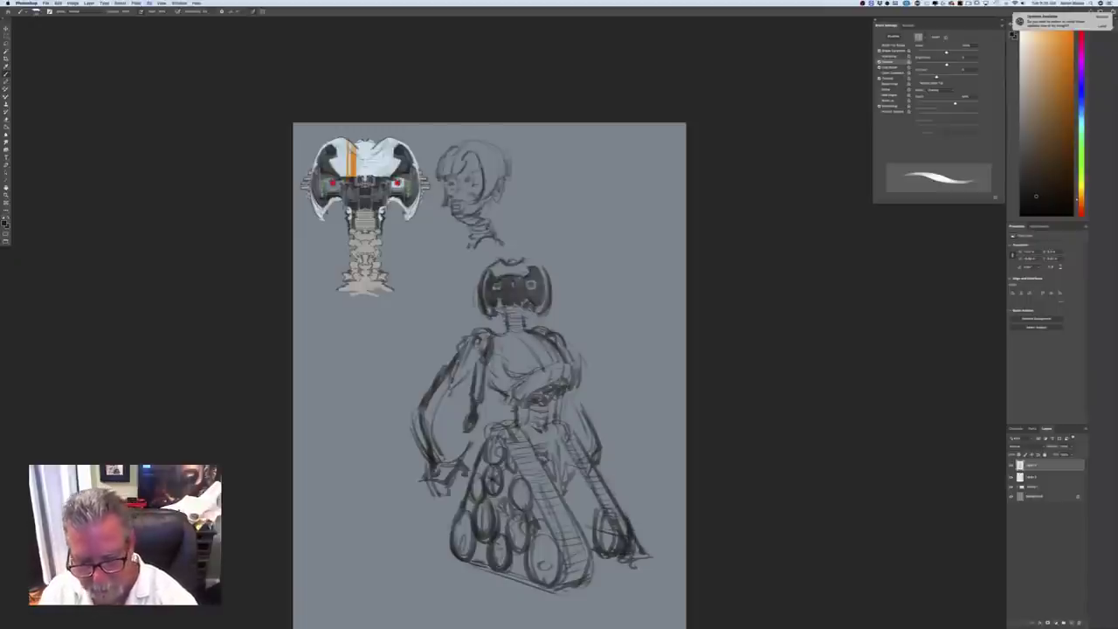
mouse_move(634, 516)
left_mouse_down()
mouse_move(617, 556)
mouse_move(599, 540)
mouse_move(646, 559)
left_mouse_up()
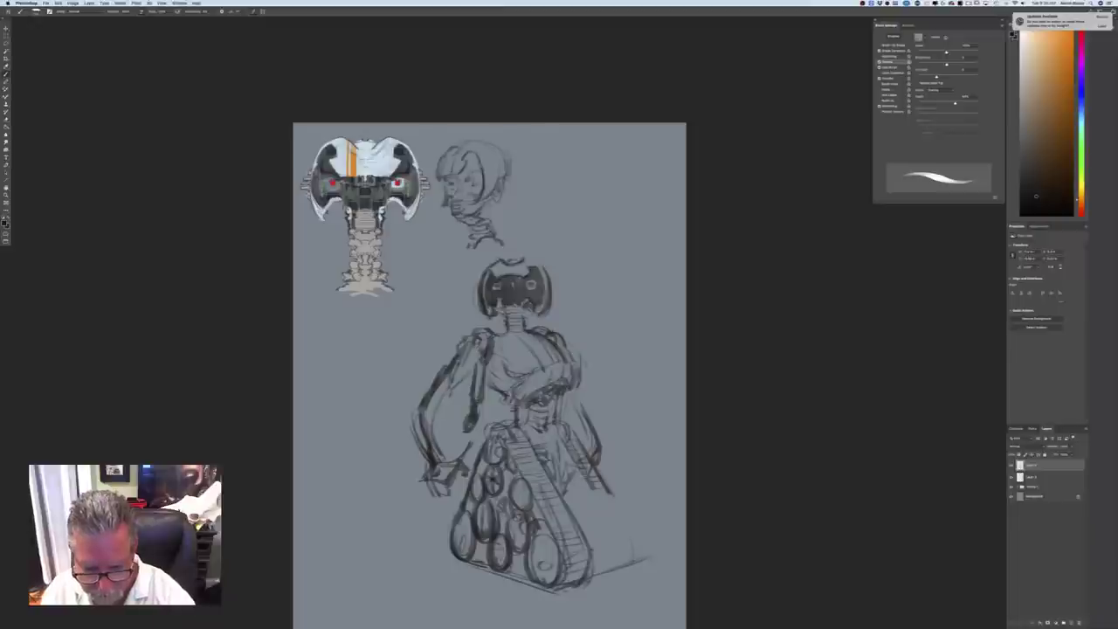
Redraw the far track with a slanted outer edge, rounded foot and inner wheel contours, and strengthen the waist lines above it
left_click_drag(597, 494, 619, 530)
mouse_move(598, 465)
left_mouse_down()
mouse_move(643, 539)
mouse_move(635, 564)
left_mouse_up()
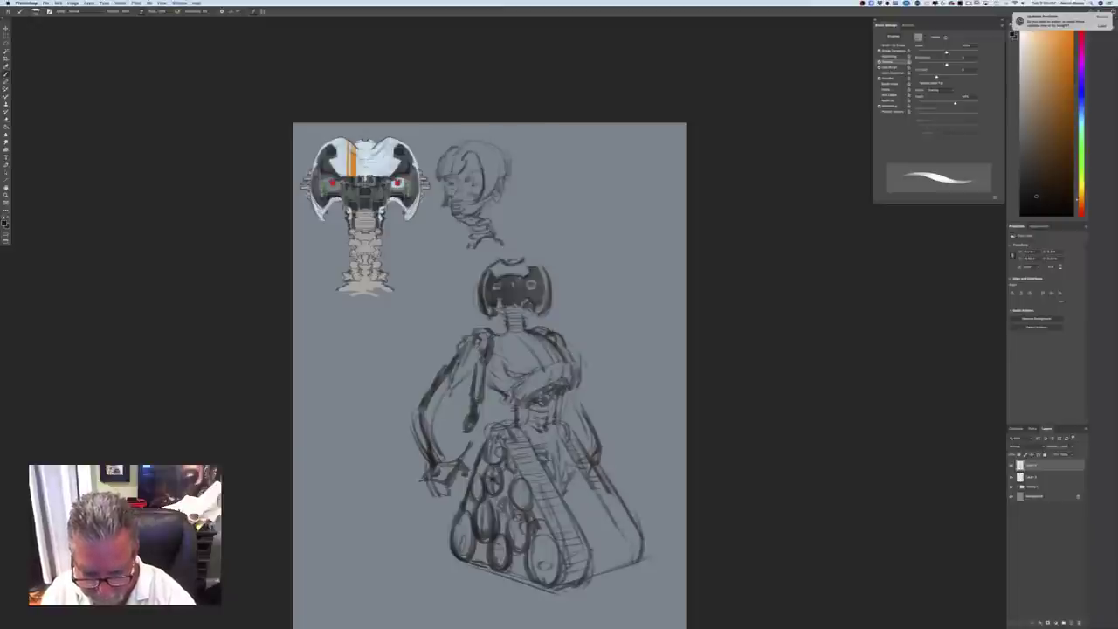
mouse_move(612, 514)
left_mouse_down()
mouse_move(628, 552)
mouse_move(619, 563)
mouse_move(631, 566)
left_mouse_up()
left_click_drag(630, 562, 606, 569)
mouse_move(602, 523)
left_mouse_down()
mouse_move(605, 564)
mouse_move(610, 540)
mouse_move(599, 541)
mouse_move(588, 505)
left_mouse_up()
mouse_move(566, 450)
left_mouse_down()
mouse_move(590, 505)
mouse_move(565, 492)
left_mouse_up()
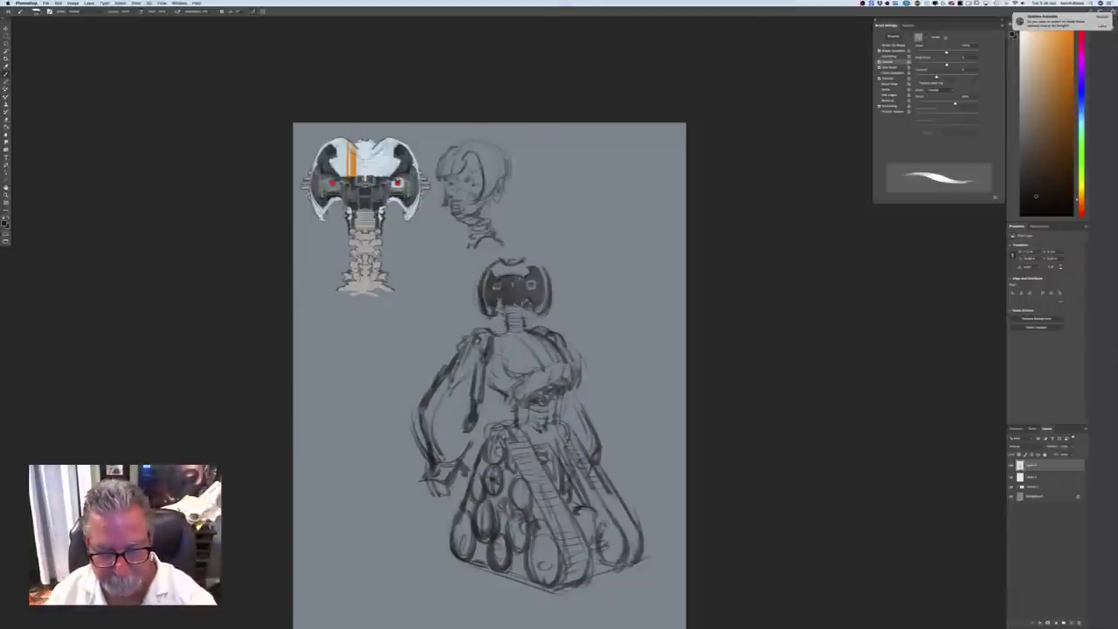
mouse_move(549, 398)
left_mouse_down()
mouse_move(543, 450)
mouse_move(559, 443)
left_mouse_up()
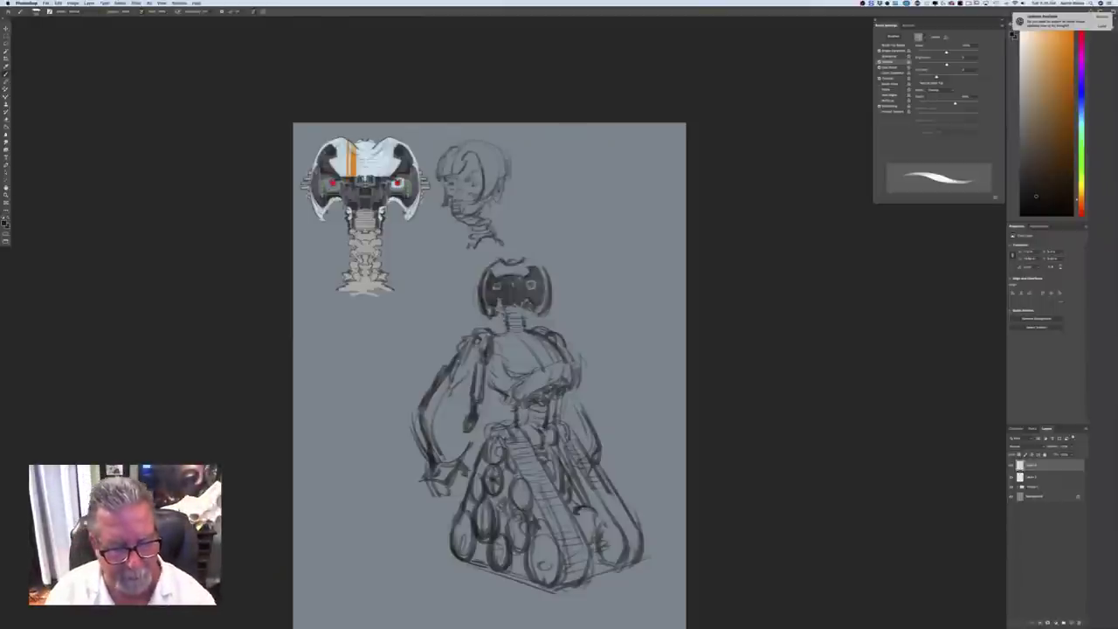
Sketch a rectangular panel on the near forearm and define the upper contour of the far forearm
key("e")
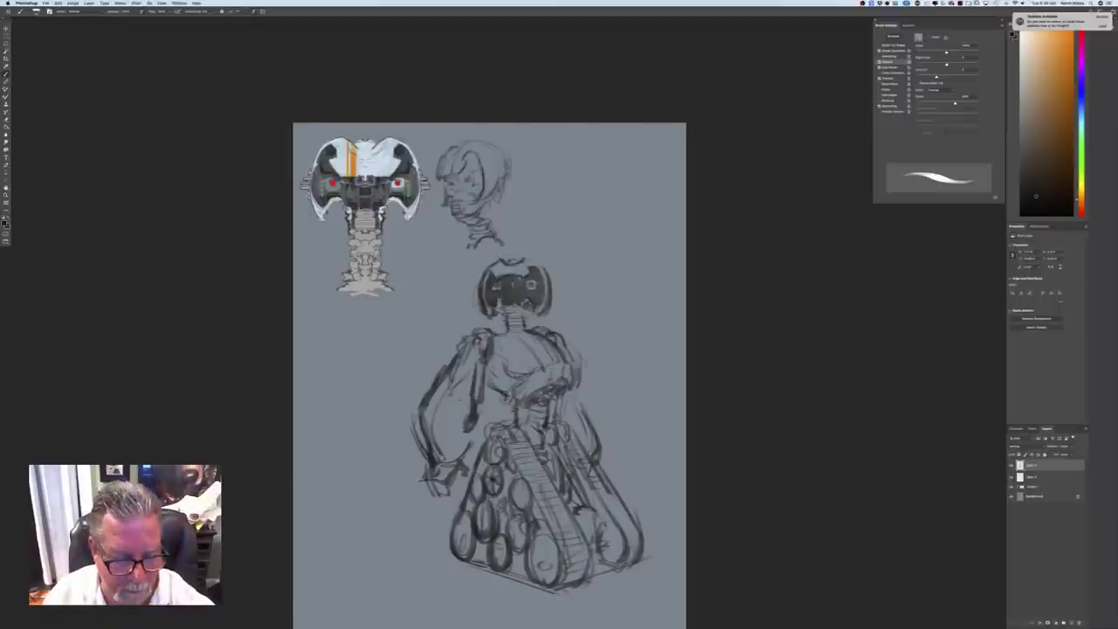
mouse_move(460, 403)
left_mouse_down()
mouse_move(452, 435)
mouse_move(433, 430)
mouse_move(453, 426)
mouse_move(433, 433)
left_mouse_up()
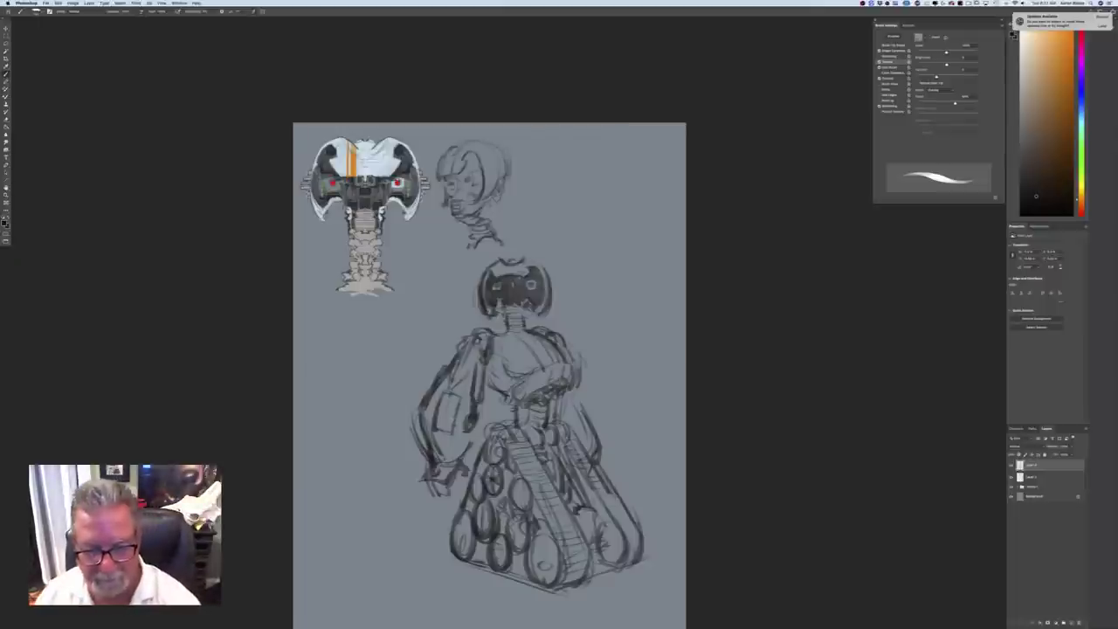
left_click_drag(567, 396, 575, 412)
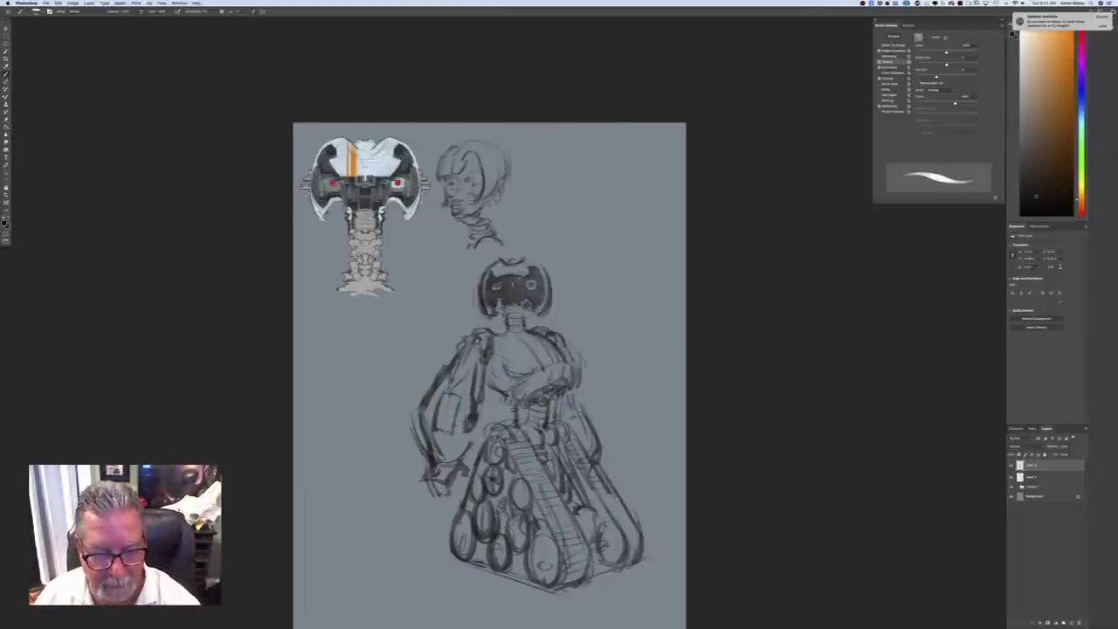
Darken the lower chest edge and add tread marks along the near track's slanted rear edge
mouse_move(510, 395)
left_mouse_down()
mouse_move(514, 420)
mouse_move(498, 421)
mouse_move(513, 427)
mouse_move(502, 426)
mouse_move(470, 480)
left_mouse_up()
left_click_drag(489, 435, 460, 498)
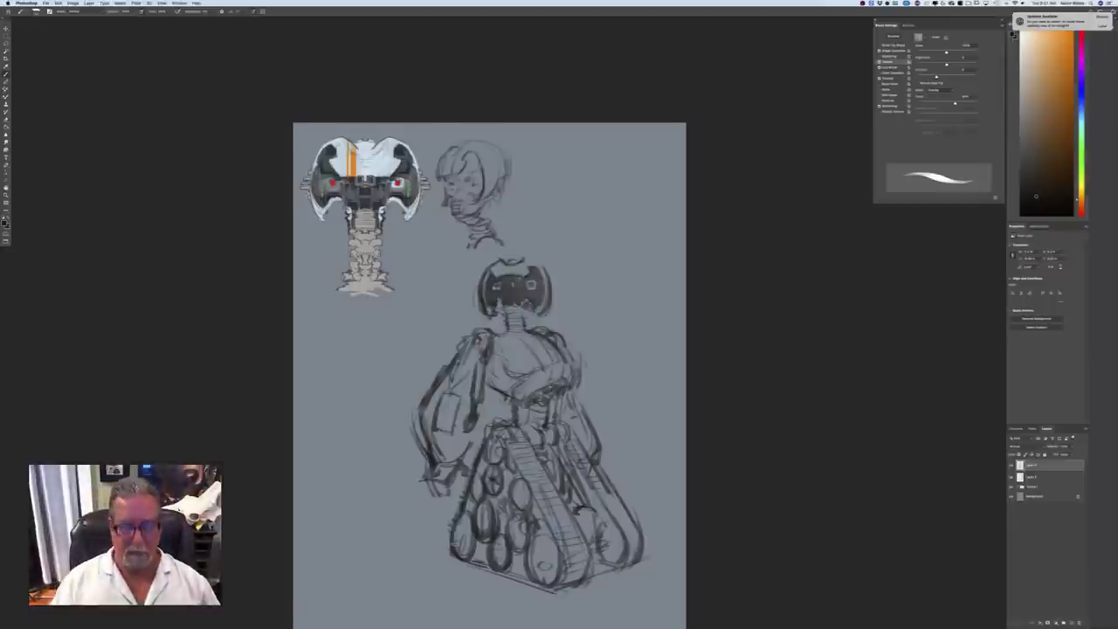
key("super+minus")
key("super+minus")
key("super+plus")
key("super+plus")
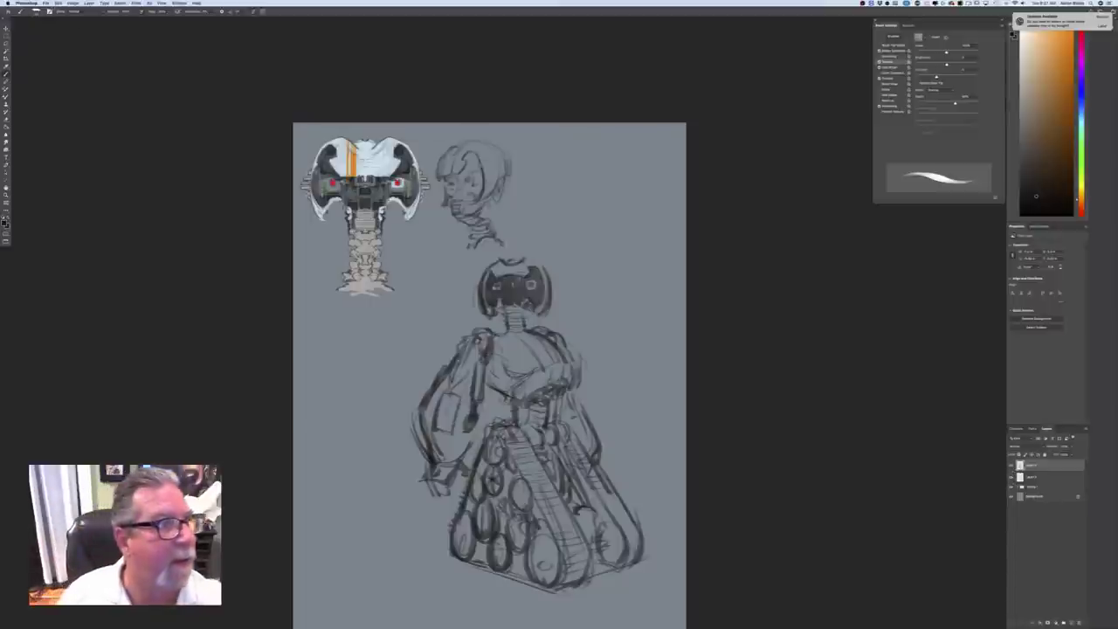
Hide the full-body sketch layer and add a new empty layer for a separate sketch
left_click(58, 3)
left_click(33, 123)
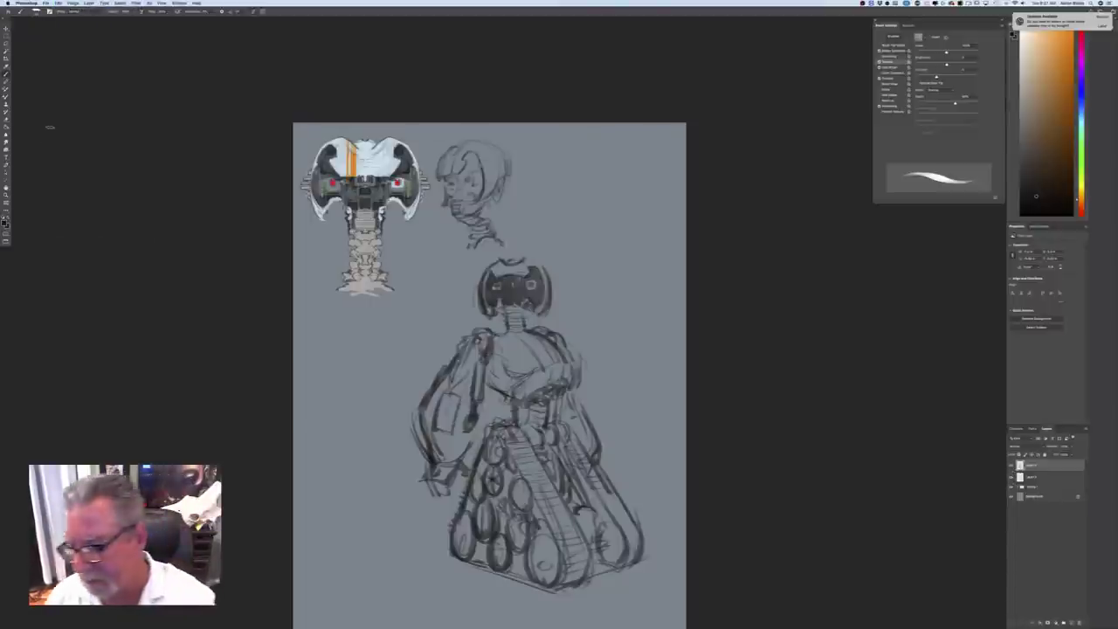
left_click(1012, 466)
left_click(1071, 623)
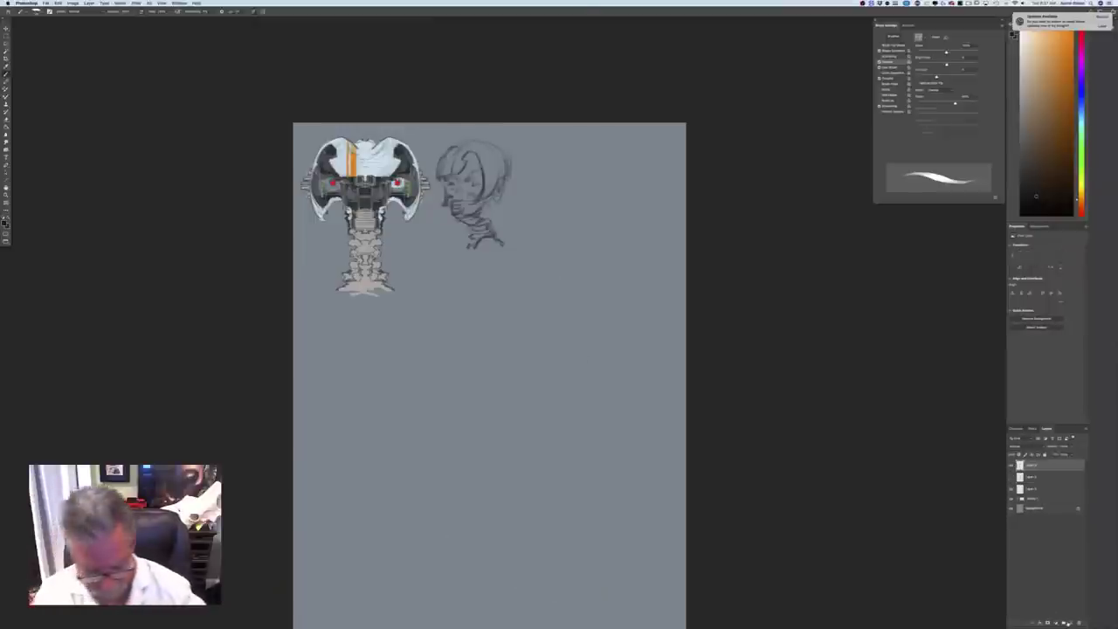
key("super+equal")
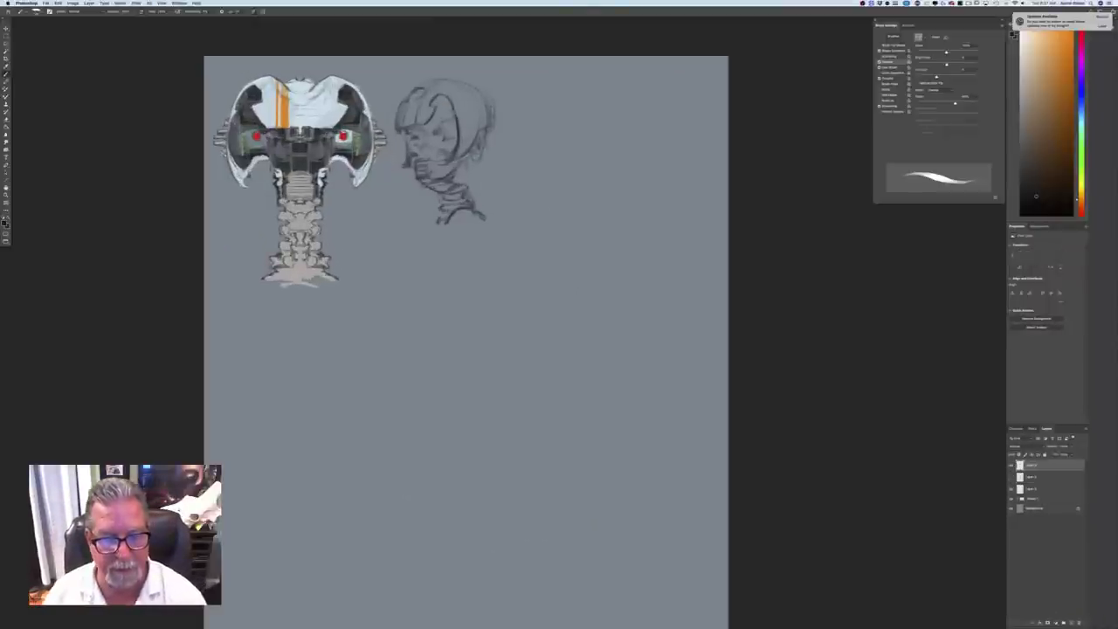
Sketch a side view of a domed craft with a pointed nose, tail fin, belly pod and rear landing leg
mouse_move(467, 293)
left_mouse_down()
mouse_move(337, 337)
mouse_move(331, 425)
left_mouse_up()
mouse_move(339, 335)
left_mouse_down()
mouse_move(454, 284)
mouse_move(592, 421)
mouse_move(355, 441)
mouse_move(323, 407)
mouse_move(278, 442)
mouse_move(315, 409)
mouse_move(320, 442)
mouse_move(332, 444)
left_mouse_up()
left_click_drag(332, 444, 359, 440)
mouse_move(358, 439)
left_mouse_down()
mouse_move(306, 455)
mouse_move(288, 444)
mouse_move(411, 463)
mouse_move(617, 418)
mouse_move(629, 391)
mouse_move(476, 423)
mouse_move(323, 425)
left_mouse_up()
mouse_move(476, 424)
left_mouse_down()
mouse_move(609, 407)
mouse_move(617, 418)
mouse_move(606, 392)
mouse_move(617, 378)
left_mouse_up()
mouse_move(587, 323)
left_mouse_down()
mouse_move(632, 319)
mouse_move(598, 445)
mouse_move(610, 548)
mouse_move(582, 558)
mouse_move(526, 458)
left_mouse_up()
mouse_move(463, 459)
left_mouse_down()
mouse_move(482, 445)
mouse_move(531, 449)
left_mouse_up()
mouse_move(532, 449)
left_mouse_down()
mouse_move(585, 447)
mouse_move(446, 453)
left_mouse_up()
mouse_move(446, 453)
left_mouse_down()
mouse_move(526, 458)
mouse_move(500, 471)
mouse_move(536, 478)
left_mouse_up()
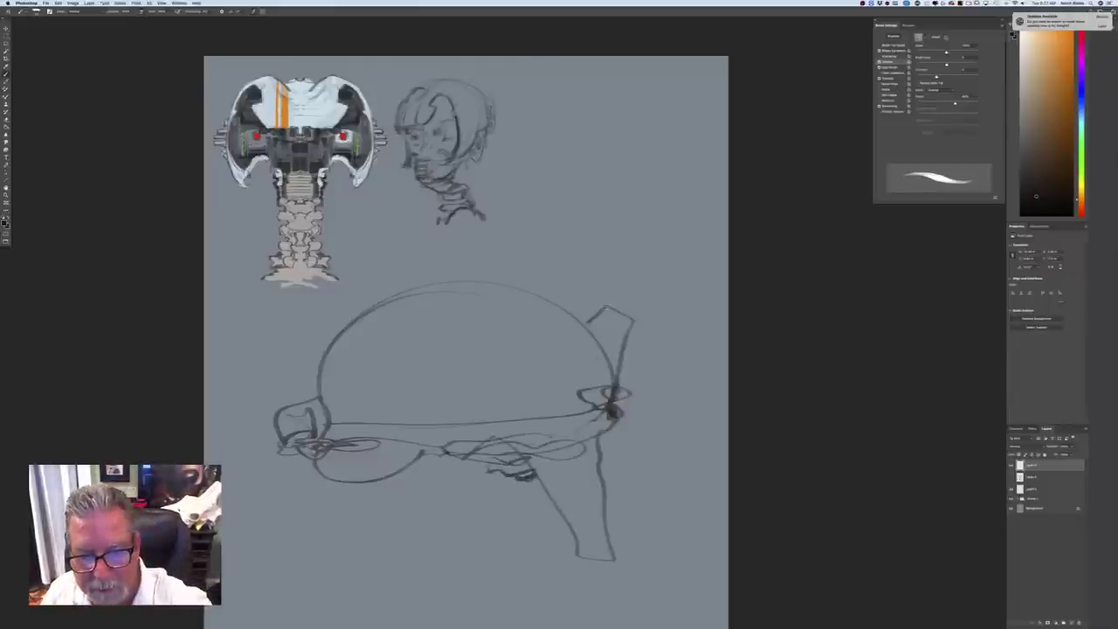
Strengthen the craft's tail fin, nose and dome outline, adding a small dark window to the nose
mouse_move(607, 305)
left_mouse_down()
mouse_move(583, 330)
mouse_move(647, 308)
mouse_move(615, 353)
mouse_move(611, 398)
left_mouse_up()
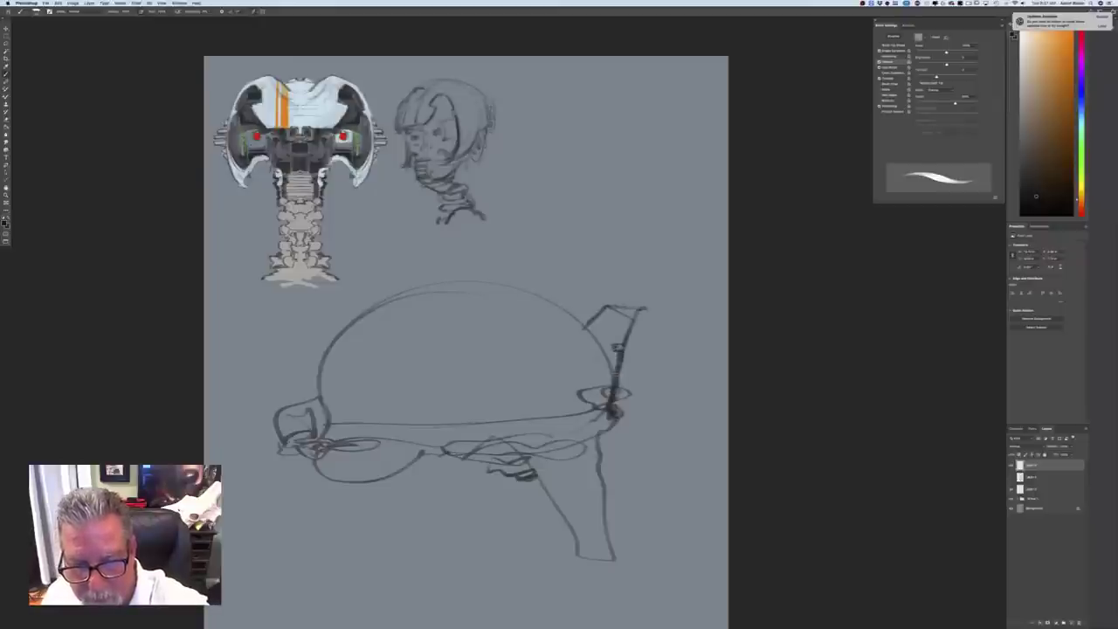
mouse_move(595, 344)
left_mouse_down()
mouse_move(614, 382)
mouse_move(568, 421)
left_mouse_up()
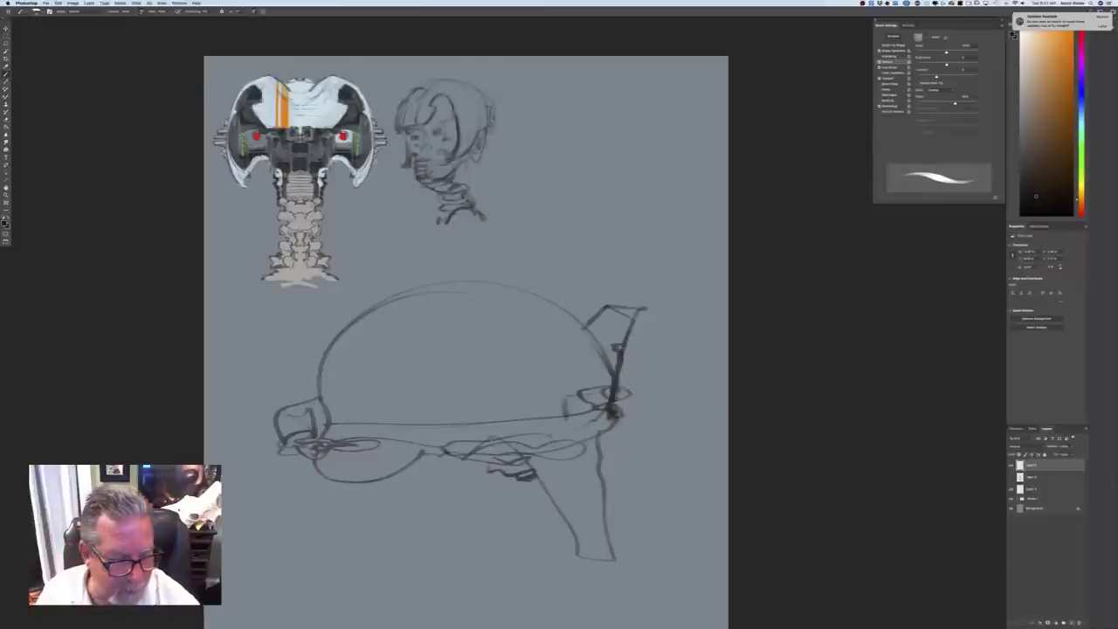
mouse_move(319, 390)
left_mouse_down()
mouse_move(271, 429)
mouse_move(298, 421)
mouse_move(263, 437)
mouse_move(299, 452)
left_mouse_up()
mouse_move(265, 440)
left_mouse_down()
mouse_move(304, 454)
mouse_move(284, 451)
mouse_move(319, 447)
left_mouse_up()
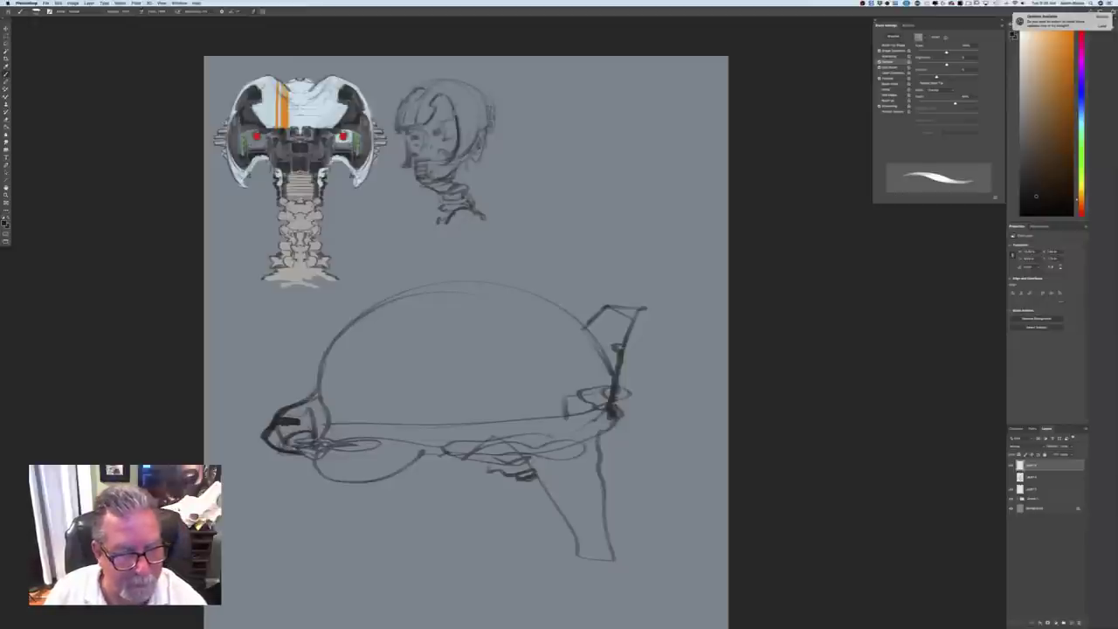
mouse_move(317, 390)
left_mouse_down()
mouse_move(423, 289)
mouse_move(585, 327)
left_mouse_up()
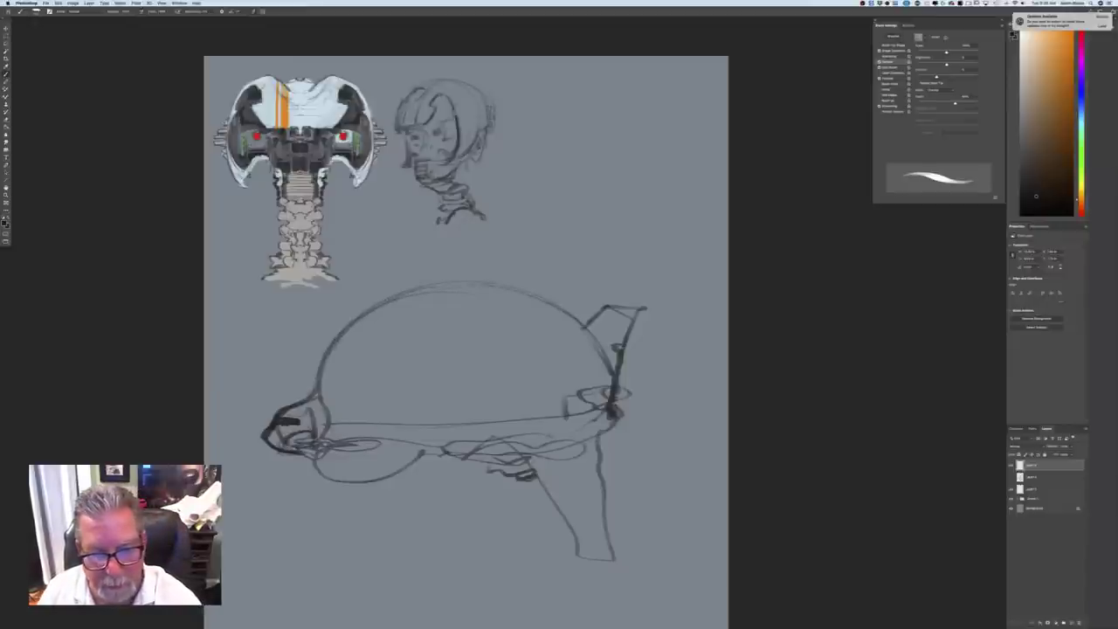
Add a row of five small square windows above the hull line and reinforce the hull band and underside details
left_click(338, 407)
left_click(350, 406)
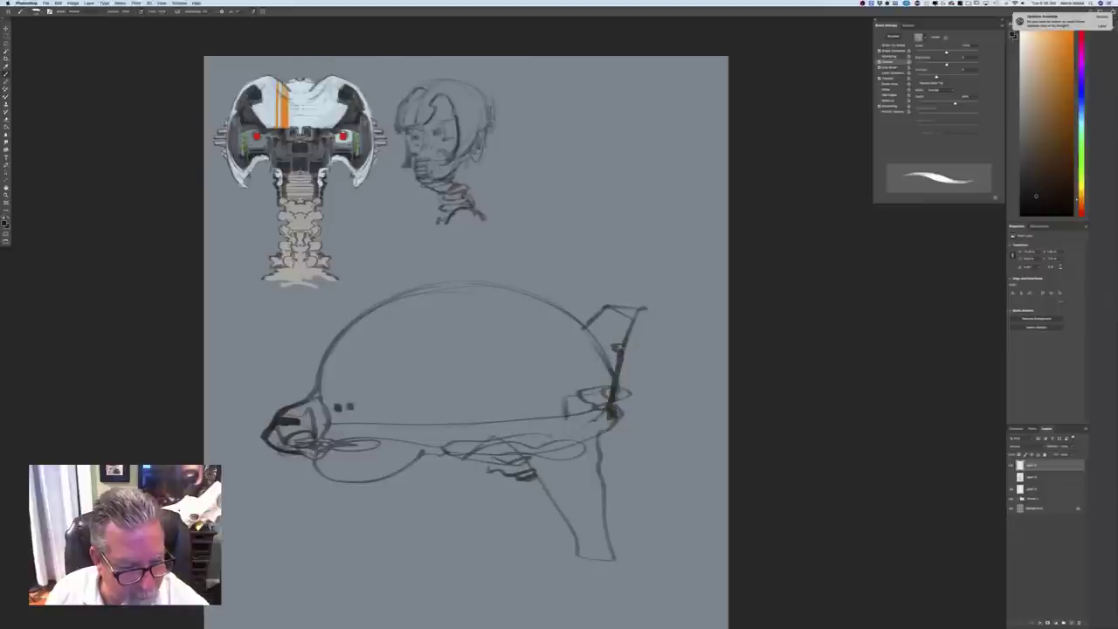
left_click(361, 406)
left_click(370, 406)
left_click(382, 407)
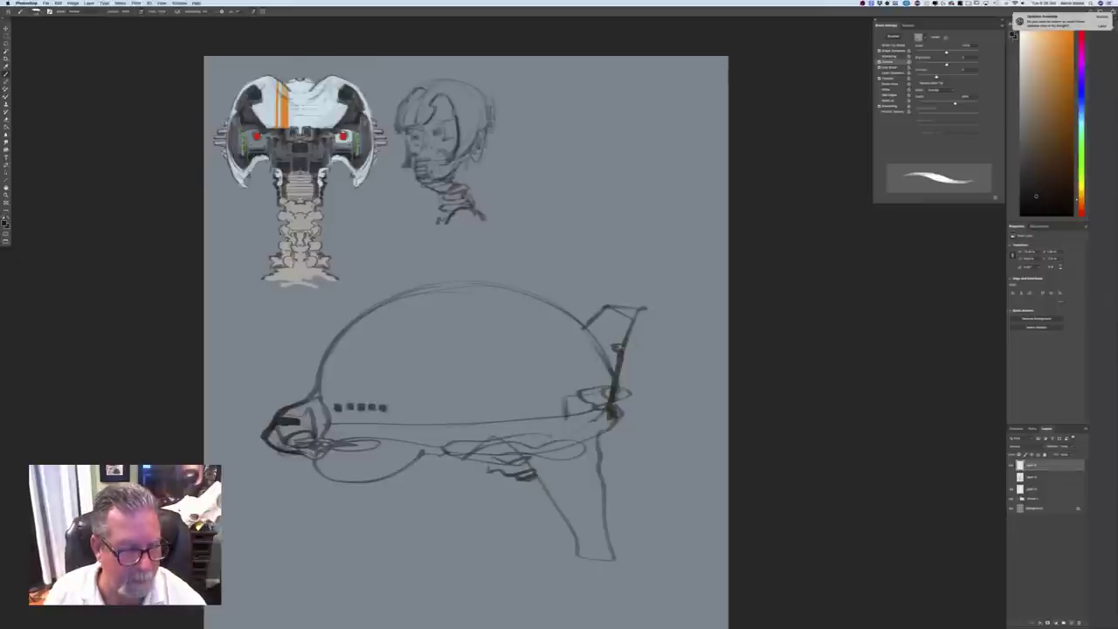
mouse_move(332, 425)
left_mouse_down()
mouse_move(607, 425)
mouse_move(449, 428)
mouse_move(465, 454)
mouse_move(517, 460)
mouse_move(491, 465)
left_mouse_up()
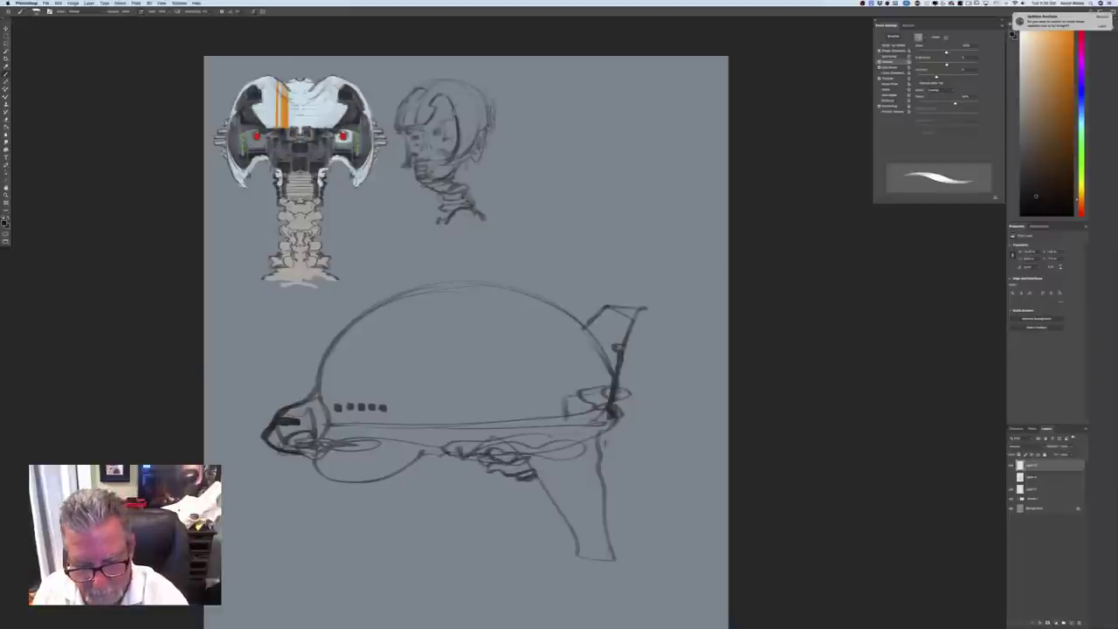
Draw a dark vertical panel and loose curved strokes behind the craft's landing leg, and give the leg a flat foot
mouse_move(601, 438)
left_mouse_down()
mouse_move(613, 442)
mouse_move(618, 499)
left_mouse_up()
mouse_move(618, 442)
left_mouse_down()
mouse_move(618, 490)
mouse_move(652, 433)
left_mouse_up()
mouse_move(654, 502)
left_mouse_down()
mouse_move(672, 498)
mouse_move(678, 464)
mouse_move(699, 468)
left_mouse_up()
left_click_drag(600, 461, 609, 556)
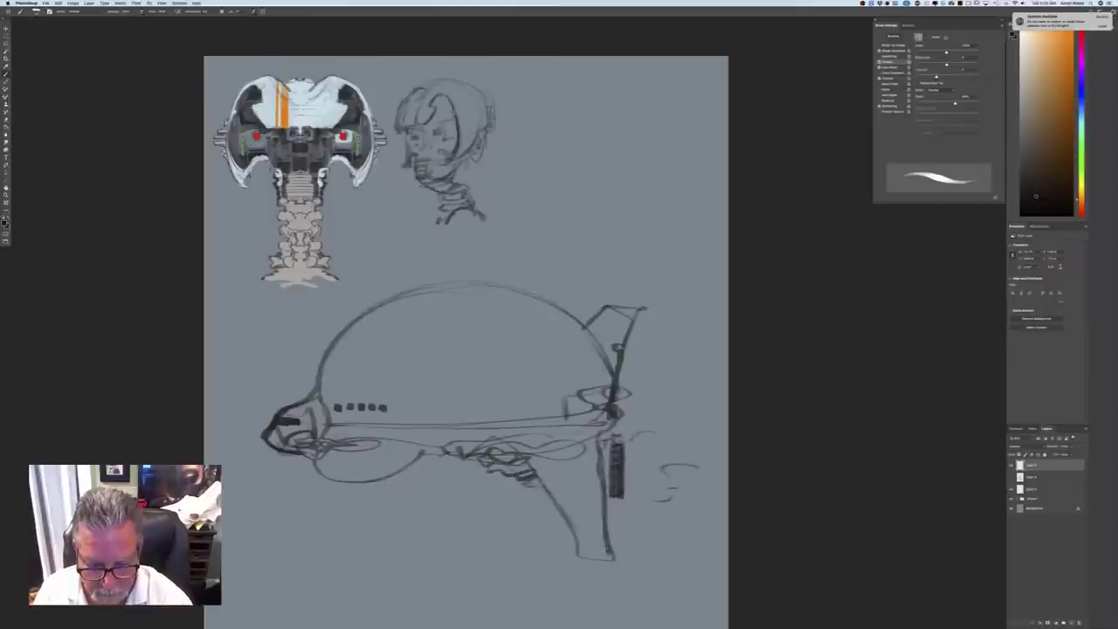
mouse_move(566, 524)
left_mouse_down()
mouse_move(577, 551)
mouse_move(539, 560)
mouse_move(613, 557)
left_mouse_up()
left_click_drag(605, 558, 526, 559)
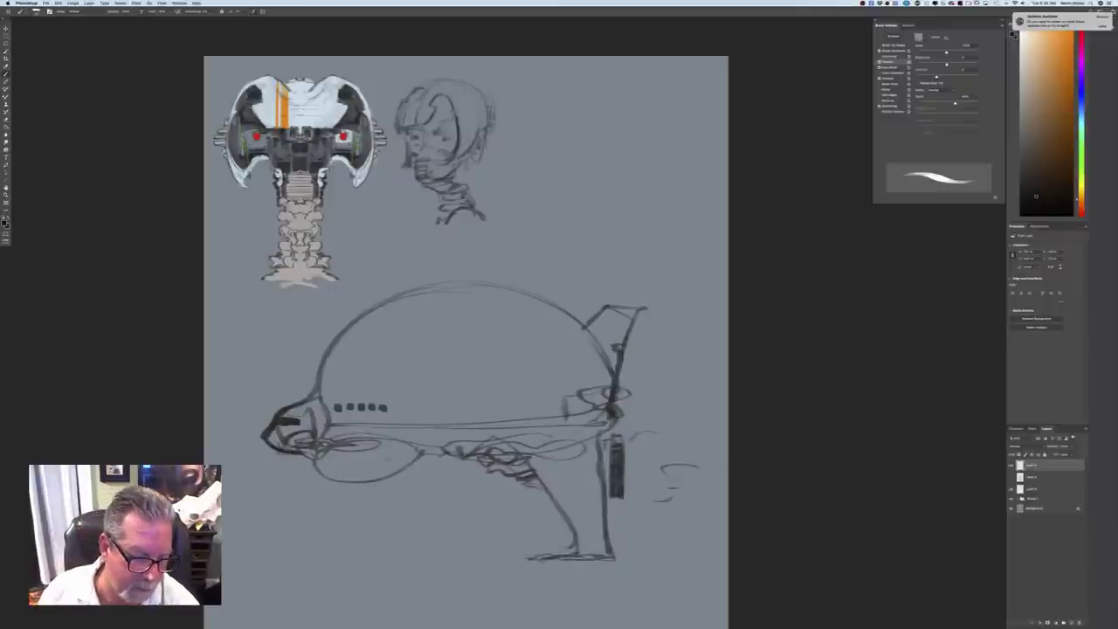
Add a row of small windows to the belly pod and detail the hull band with darker seams and a small door
mouse_move(317, 457)
left_mouse_down()
mouse_move(340, 459)
mouse_move(315, 455)
mouse_move(318, 473)
mouse_move(379, 478)
mouse_move(354, 458)
mouse_move(400, 459)
left_mouse_up()
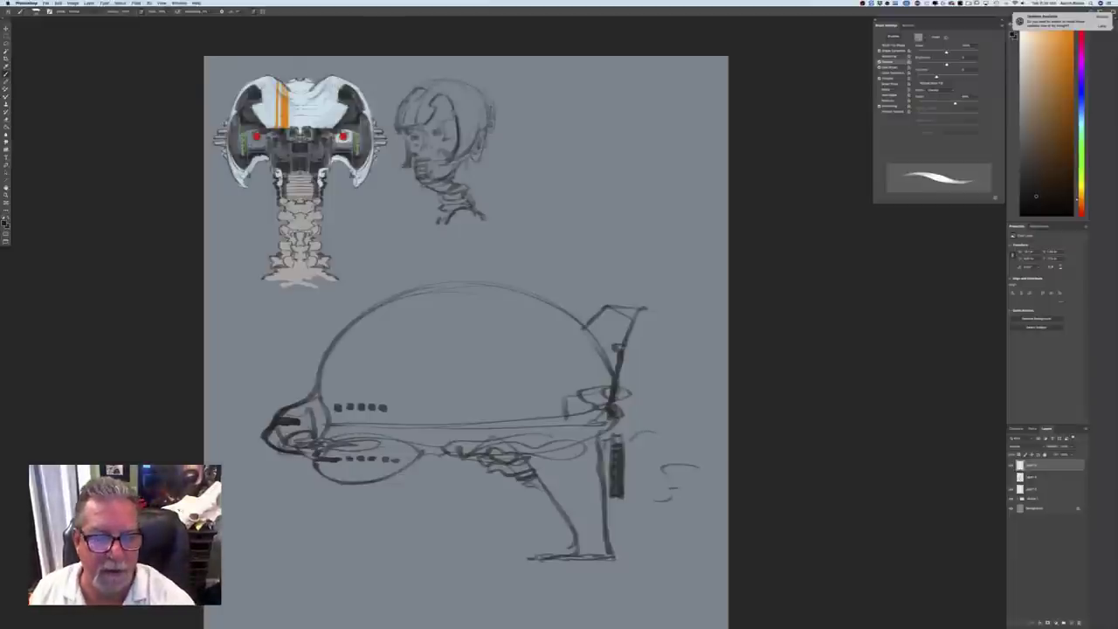
left_click_drag(335, 426, 505, 429)
mouse_move(357, 424)
left_mouse_down()
mouse_move(449, 426)
mouse_move(402, 423)
mouse_move(411, 421)
left_mouse_up()
mouse_move(335, 434)
left_mouse_down()
mouse_move(596, 433)
mouse_move(520, 425)
left_mouse_up()
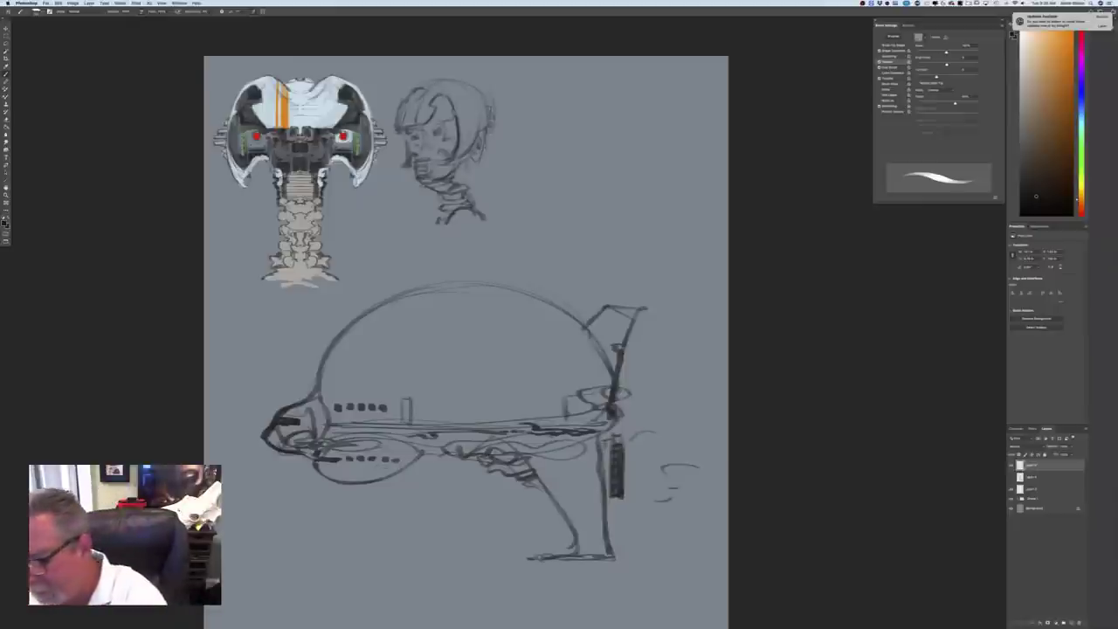
Delete the craft sketch layer and show the full-body sketch layer again
left_click_drag(1039, 469, 1080, 623)
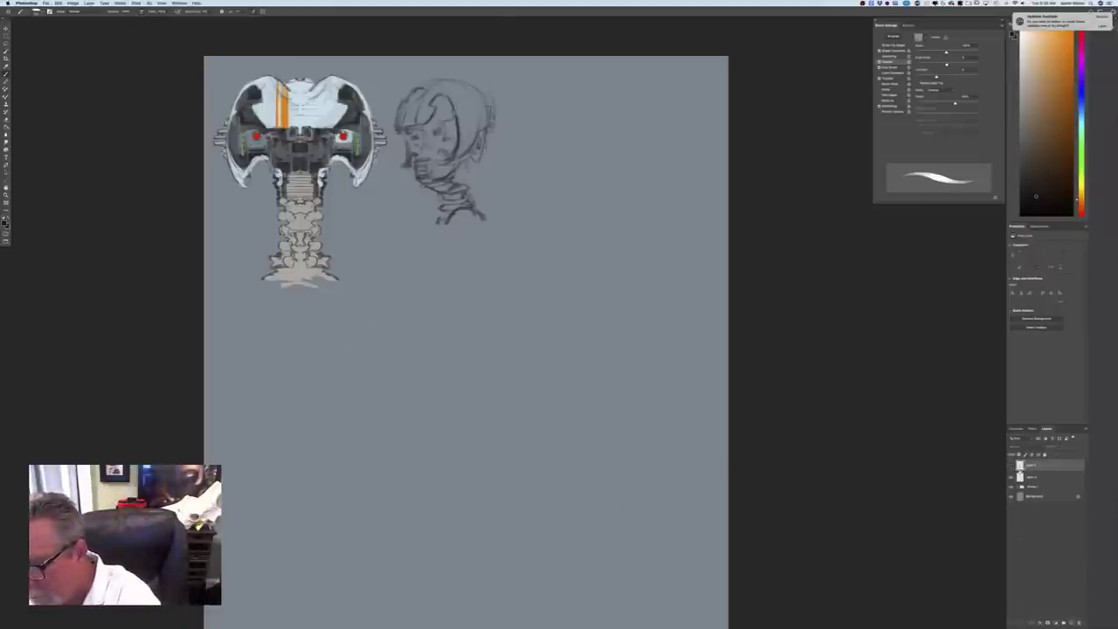
left_click(1011, 466)
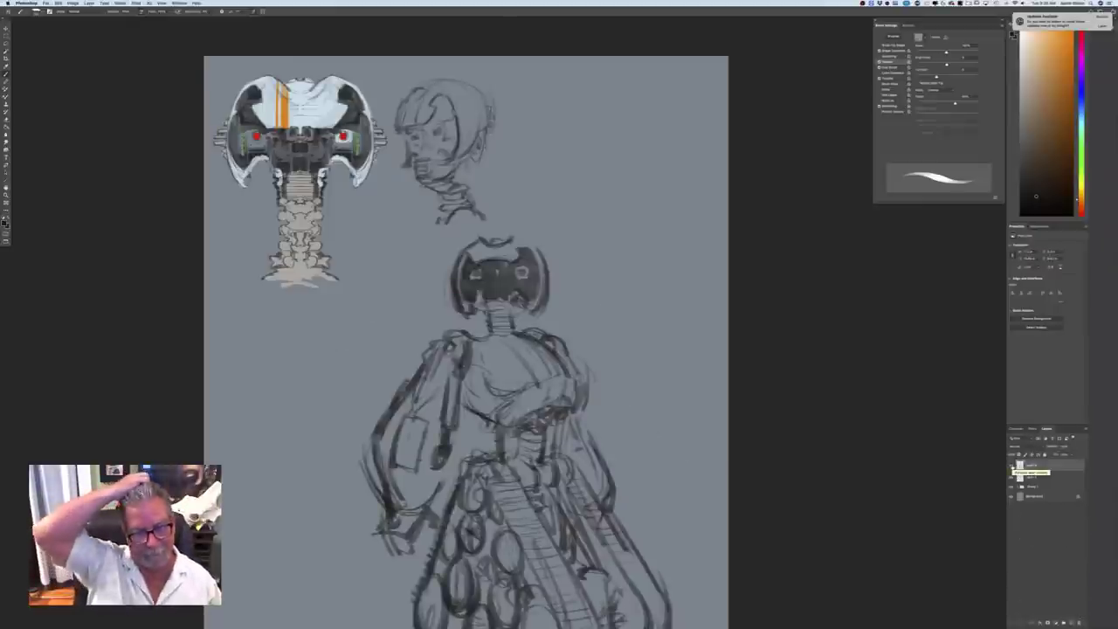
Lower the opacity of the full-body sketch layer and add a new layer above it for line work
left_click(1072, 447)
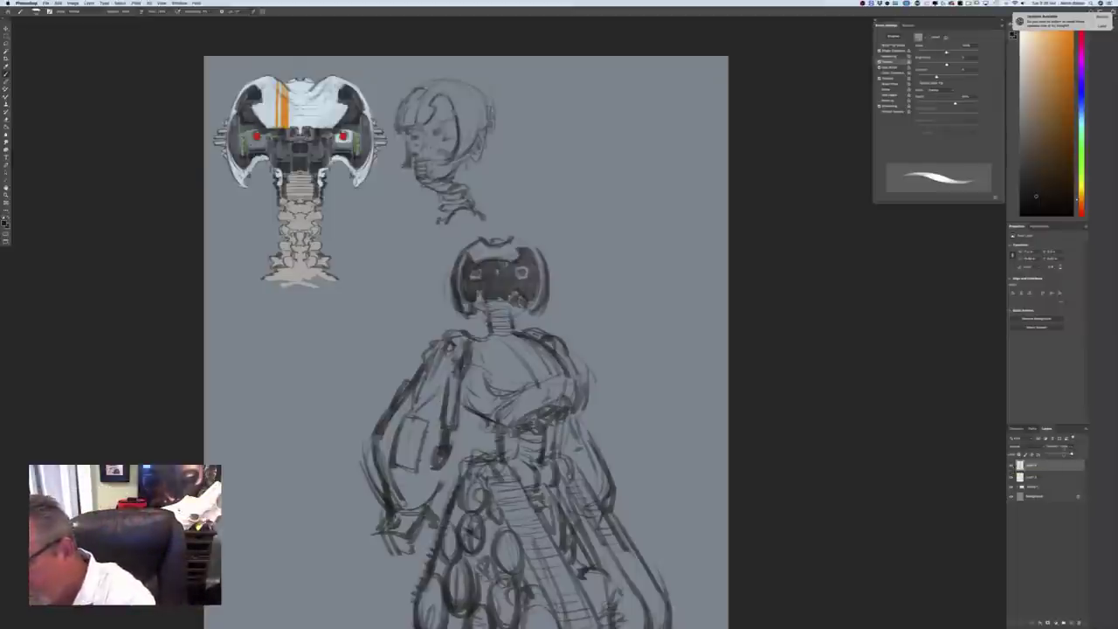
left_click_drag(1072, 455, 1052, 455)
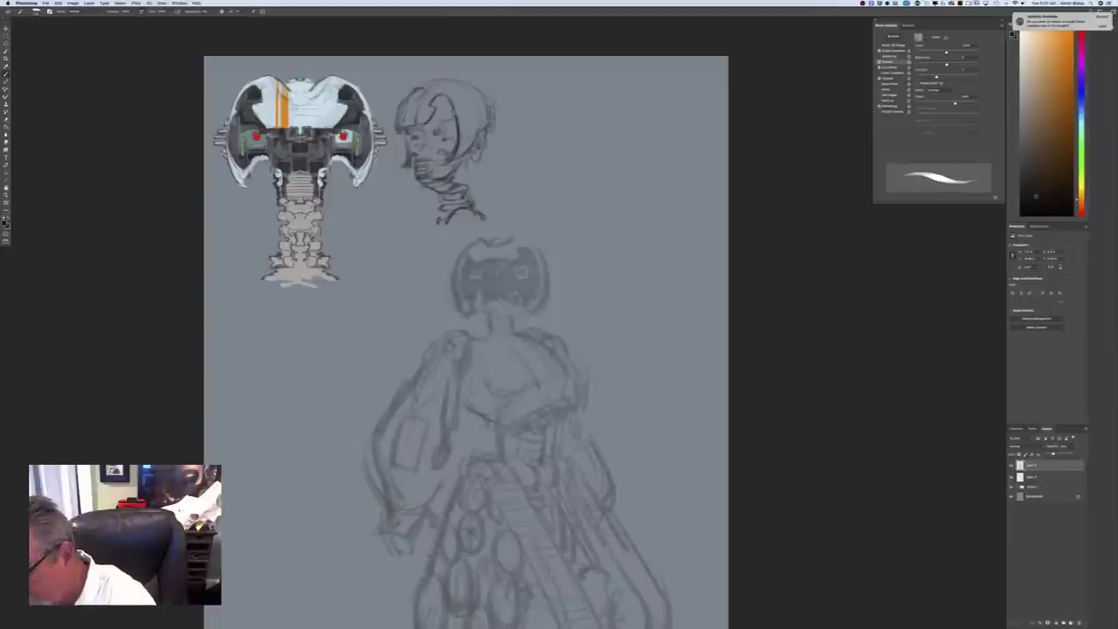
left_click(1071, 624)
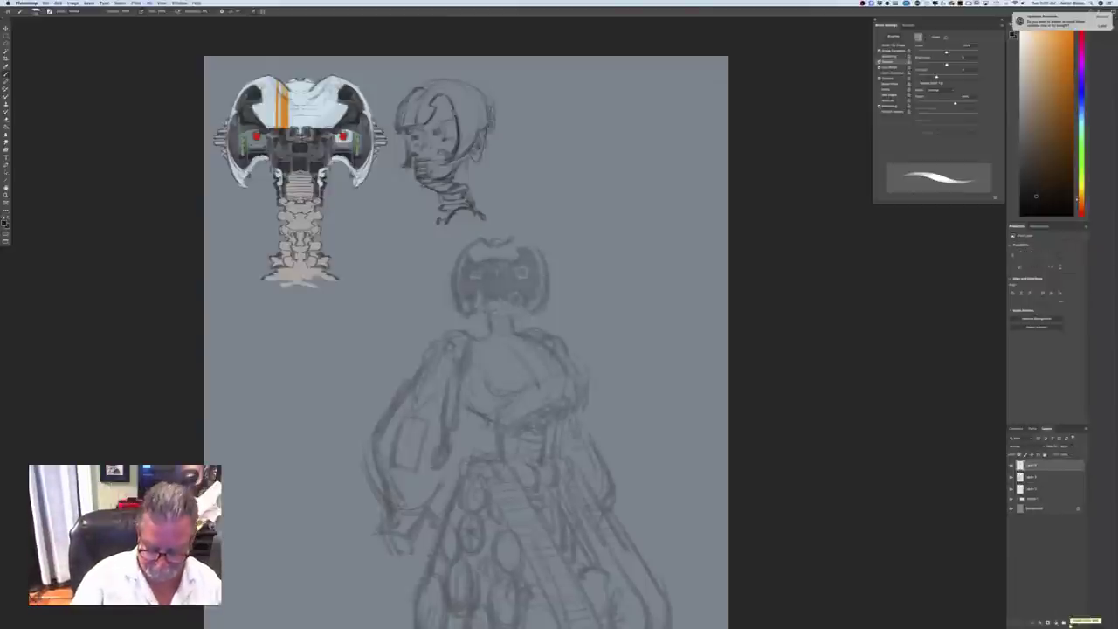
Reduce the brush size and ink the outer curve of the head's right-hand shell over the faded sketch
key("super+equal")
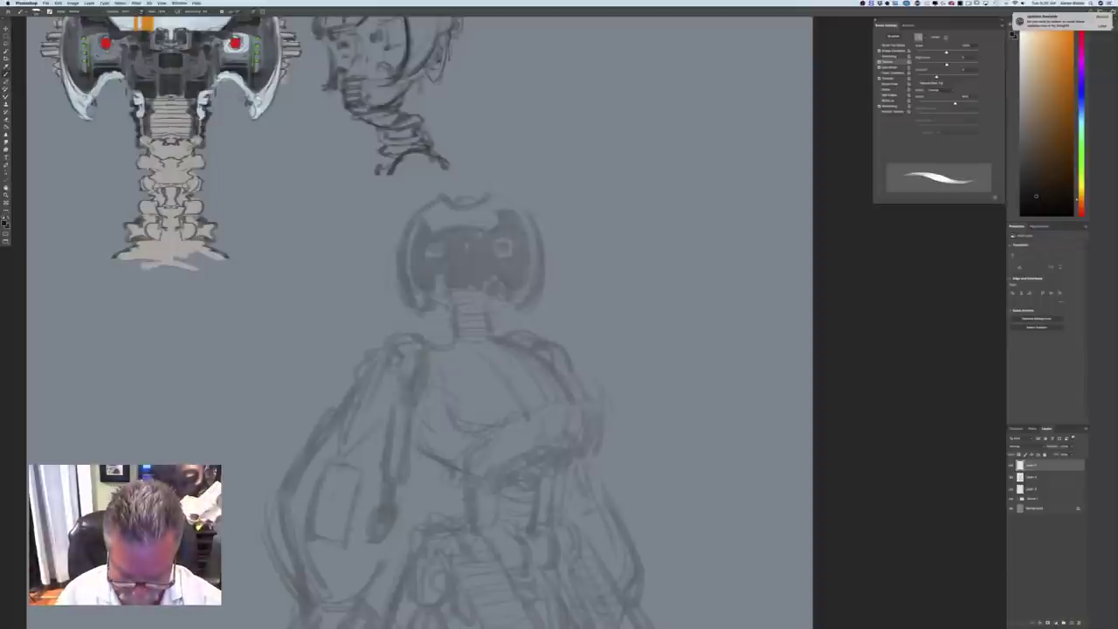
key("bracketleft")
key("bracketleft")
key("bracketleft")
key("bracketleft")
key("bracketleft")
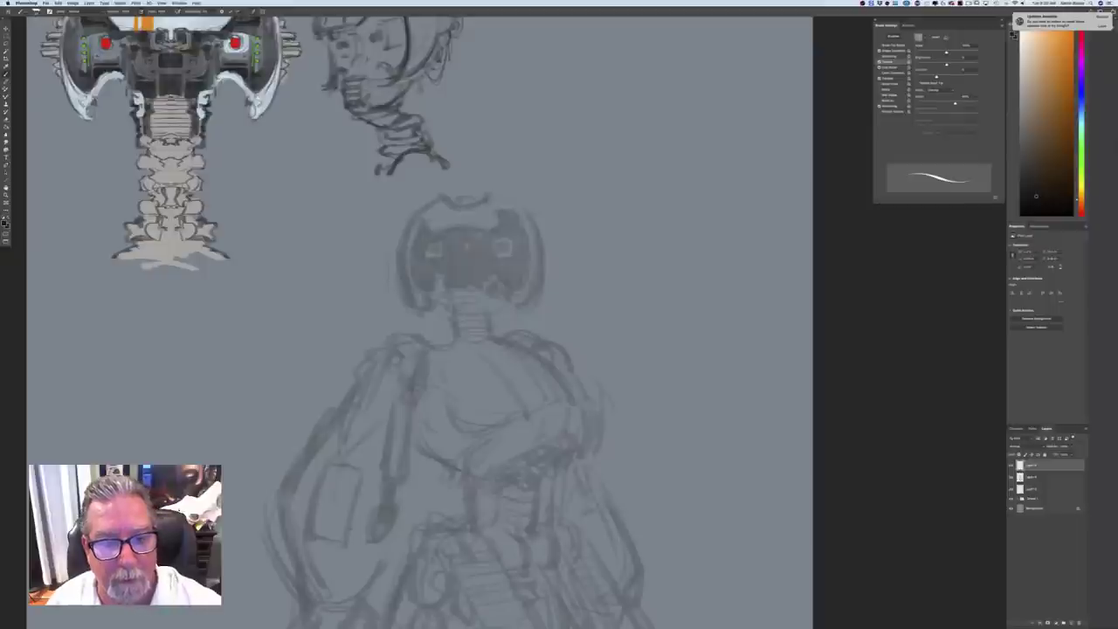
mouse_move(505, 198)
left_mouse_down()
mouse_move(525, 208)
mouse_move(541, 286)
left_mouse_up()
left_click_drag(538, 224, 543, 290)
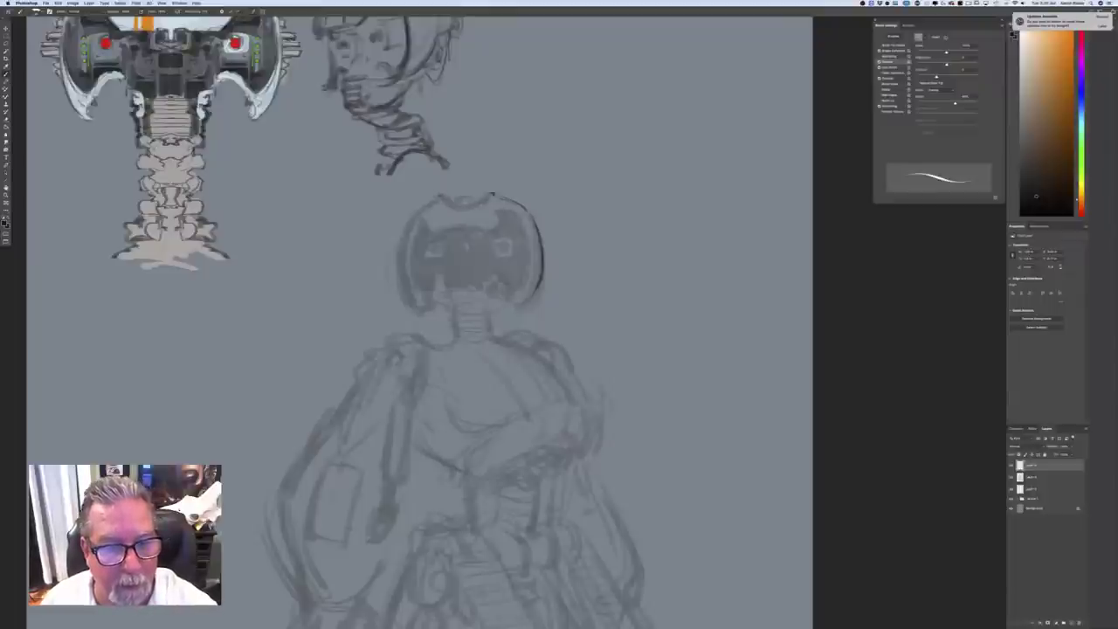
Ink the crest notch, brow line and left-hand shell of the head, and draw square eye sockets with round lenses
left_click_drag(455, 199, 479, 197)
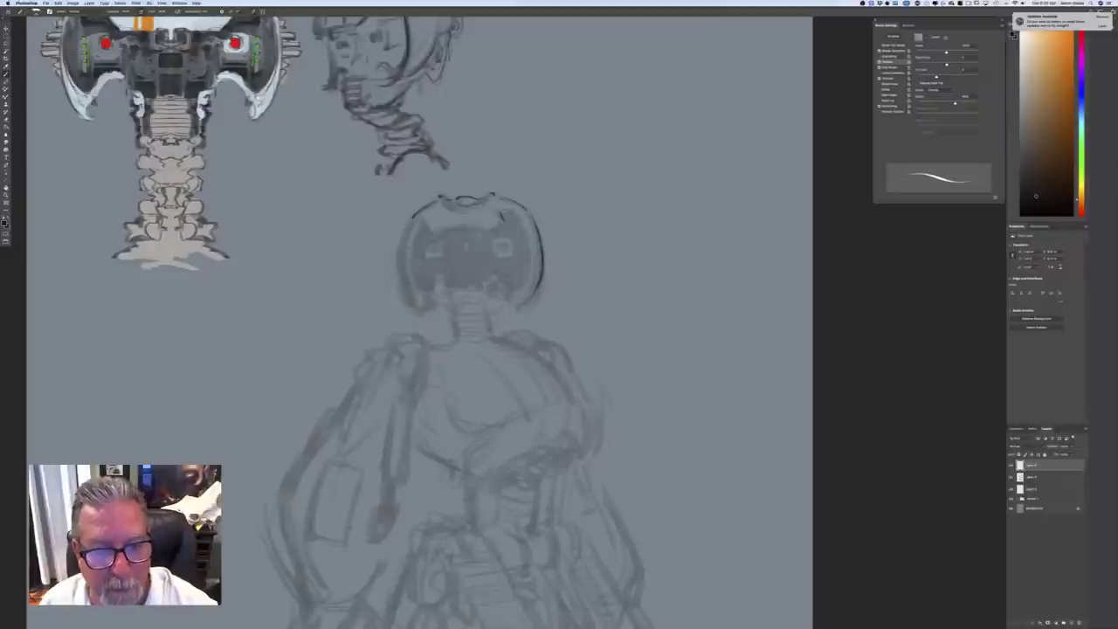
left_click_drag(500, 212, 514, 213)
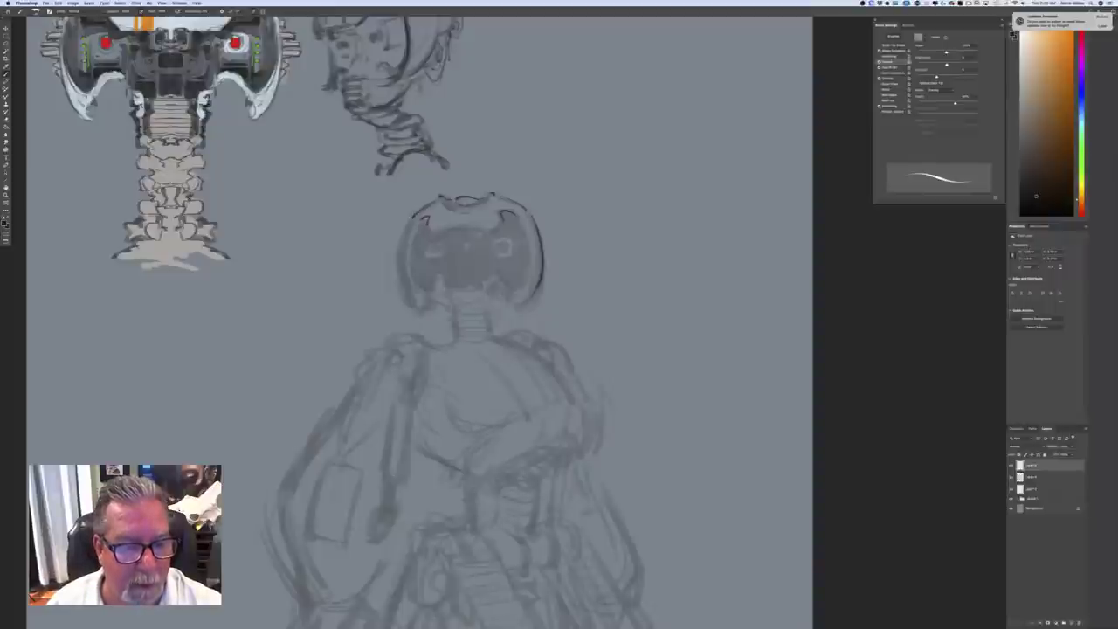
mouse_move(419, 220)
left_mouse_down()
mouse_move(400, 266)
mouse_move(411, 301)
left_mouse_up()
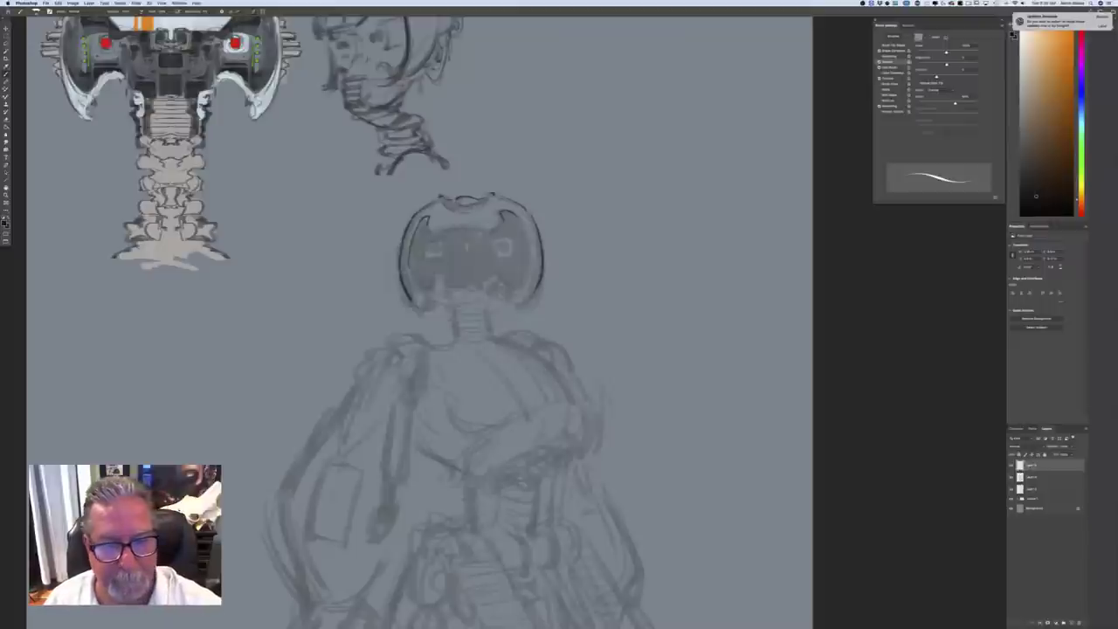
left_click_drag(537, 287, 540, 299)
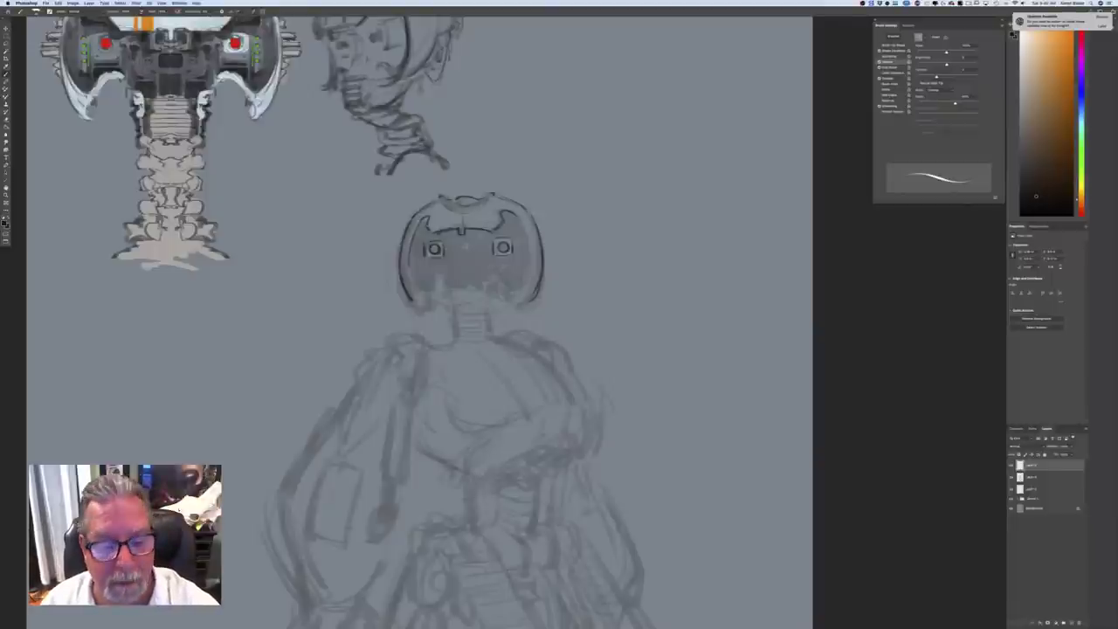
Ink the inner edges and hooked lower ends of both head shells, with small curved prongs beside the jaw
left_click_drag(528, 239, 521, 287)
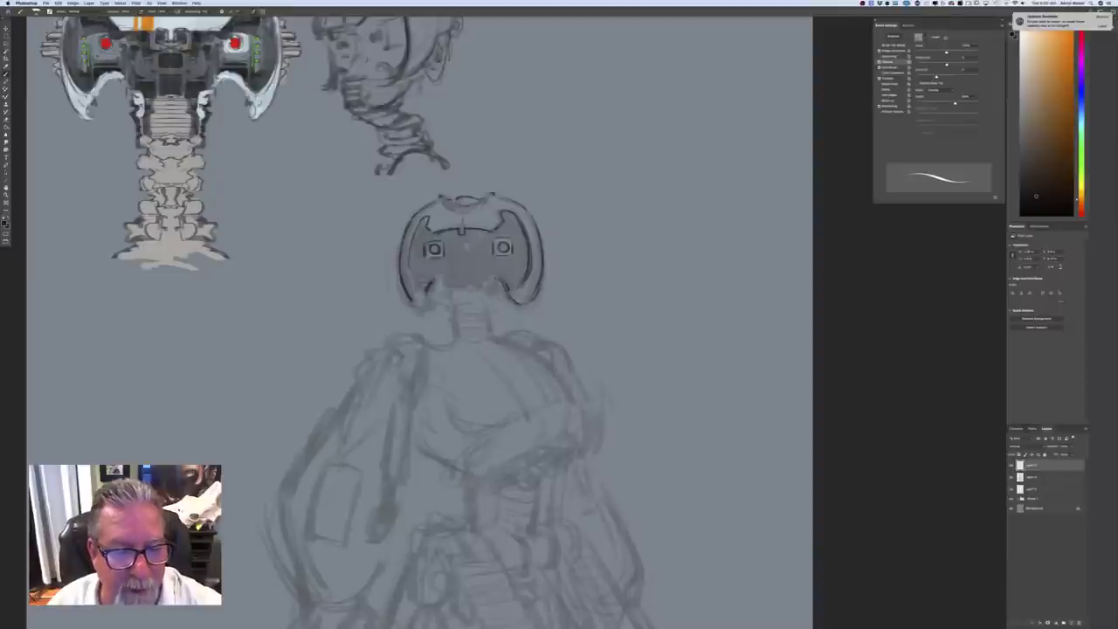
mouse_move(426, 296)
left_mouse_down()
mouse_move(422, 307)
mouse_move(434, 306)
left_mouse_up()
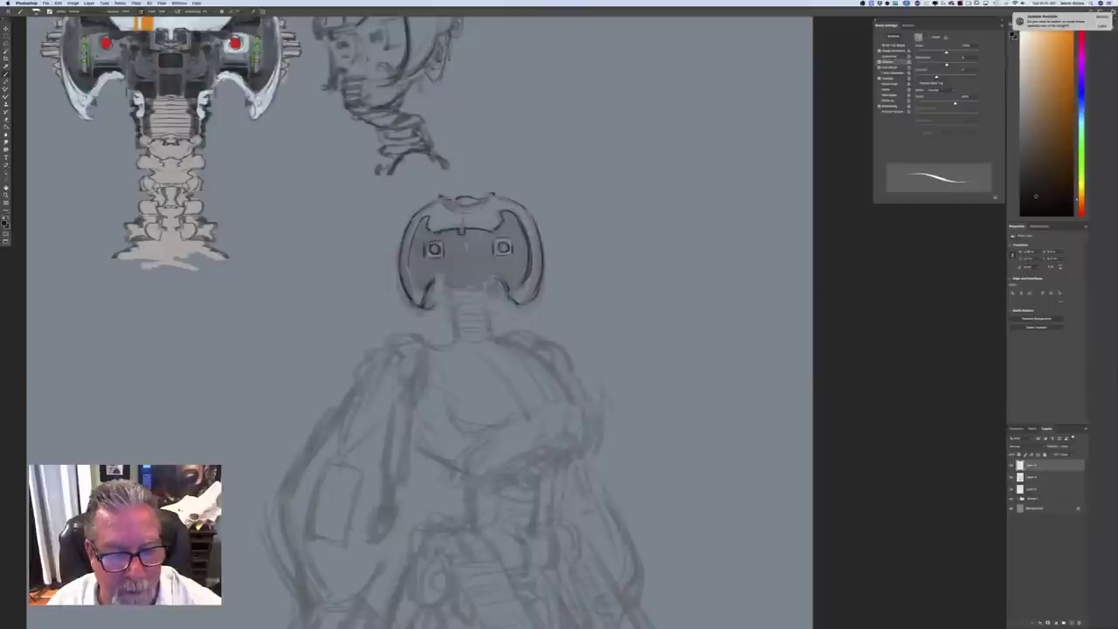
left_click_drag(515, 301, 529, 308)
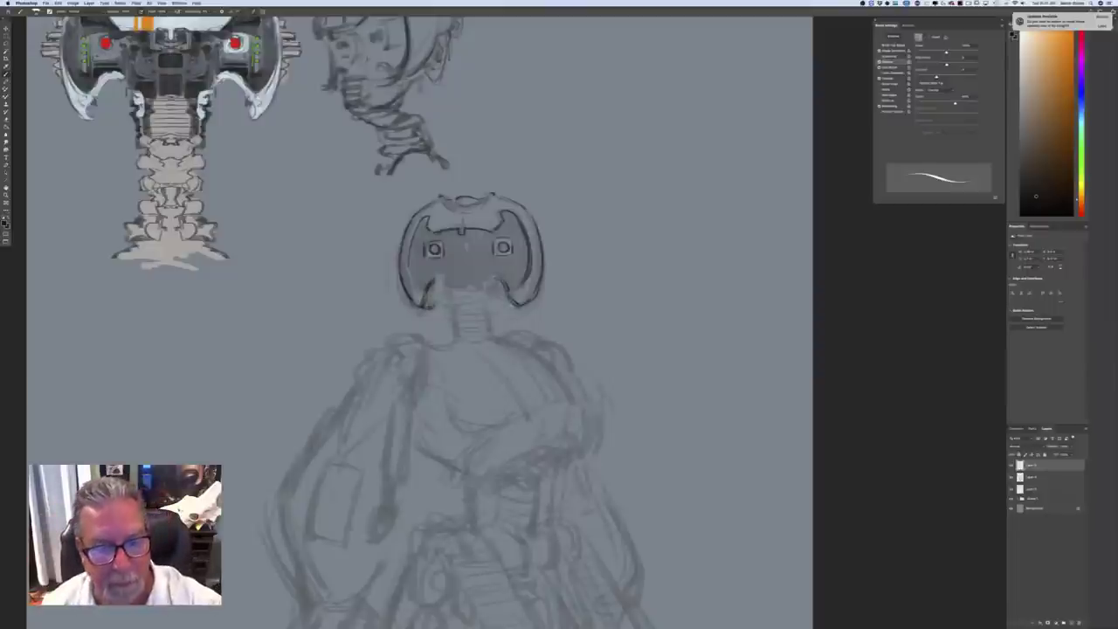
left_click_drag(493, 283, 495, 307)
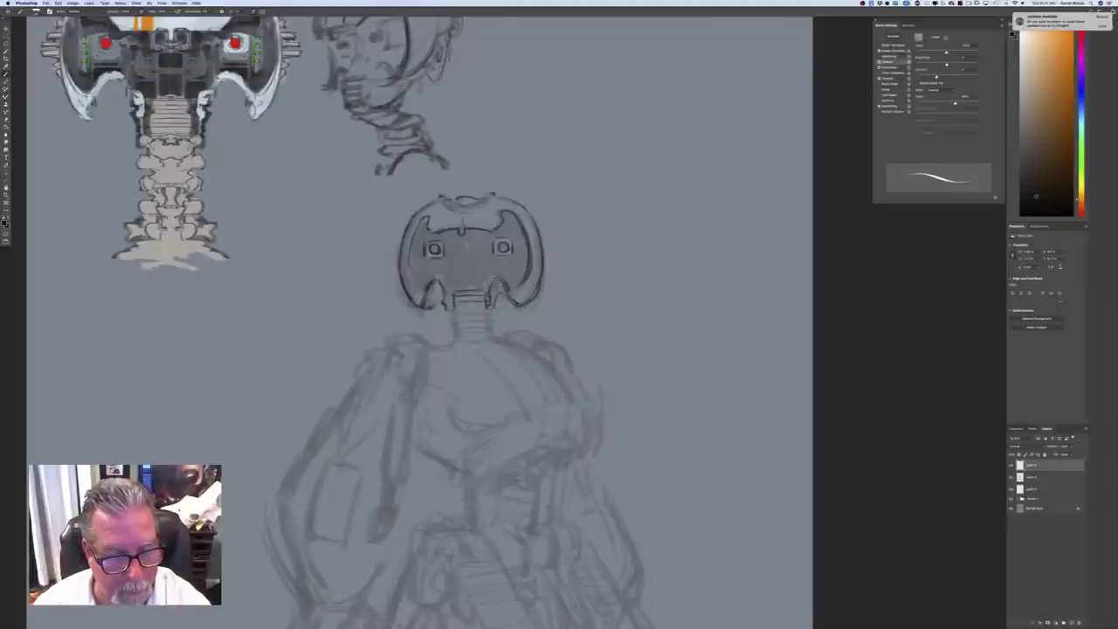
Draw the ribs below the jaw and add small rectangular panels and side details to the face plate
left_click_drag(456, 308, 486, 308)
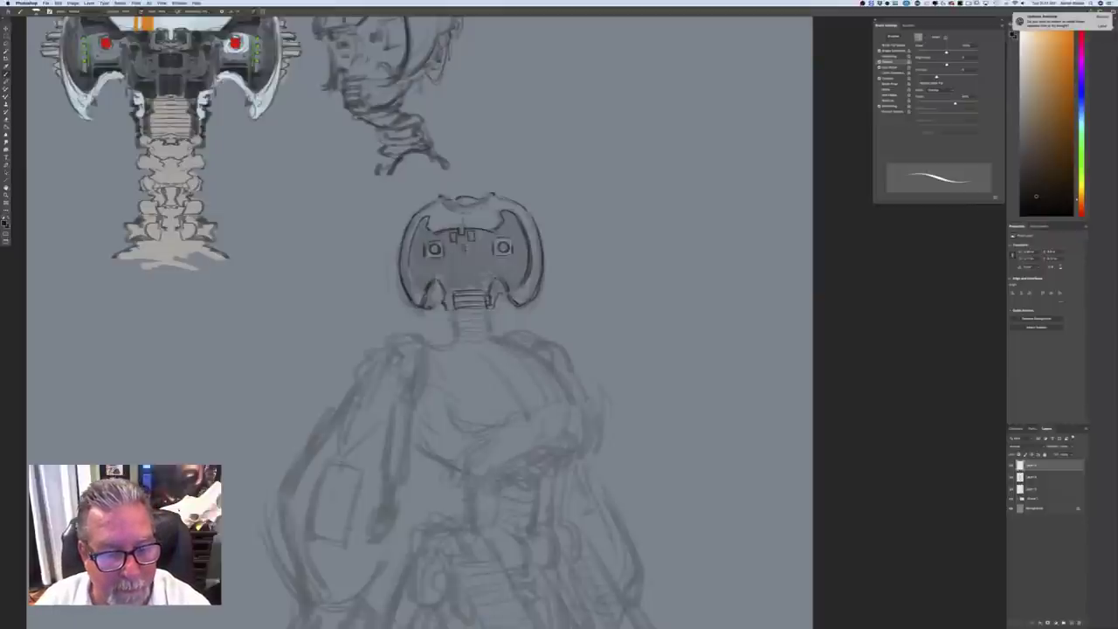
left_click_drag(479, 272, 480, 286)
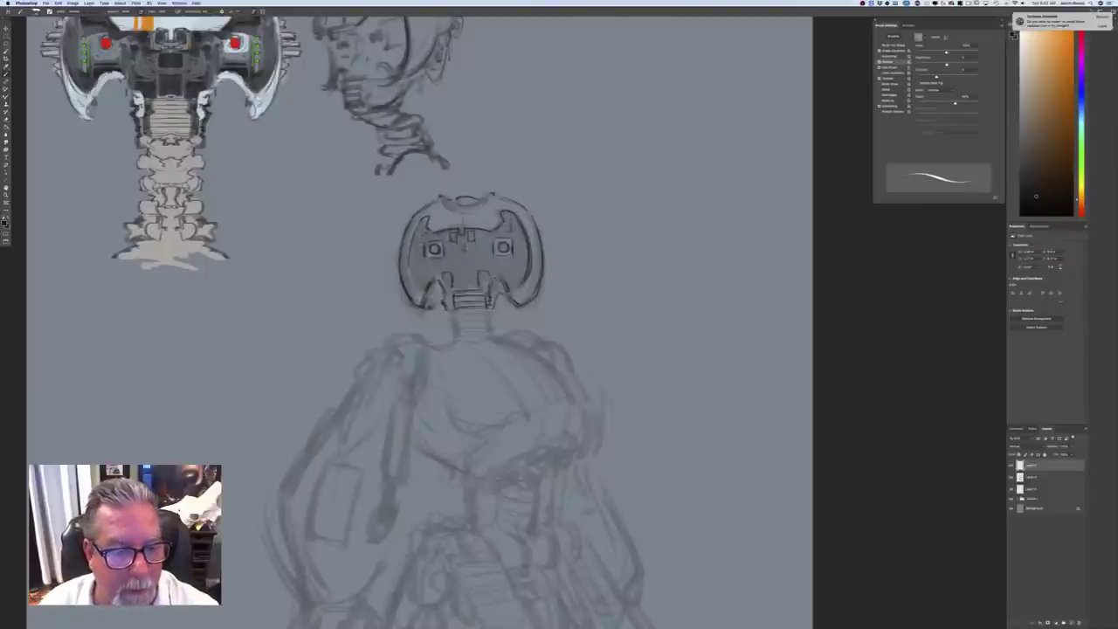
left_click_drag(421, 241, 423, 281)
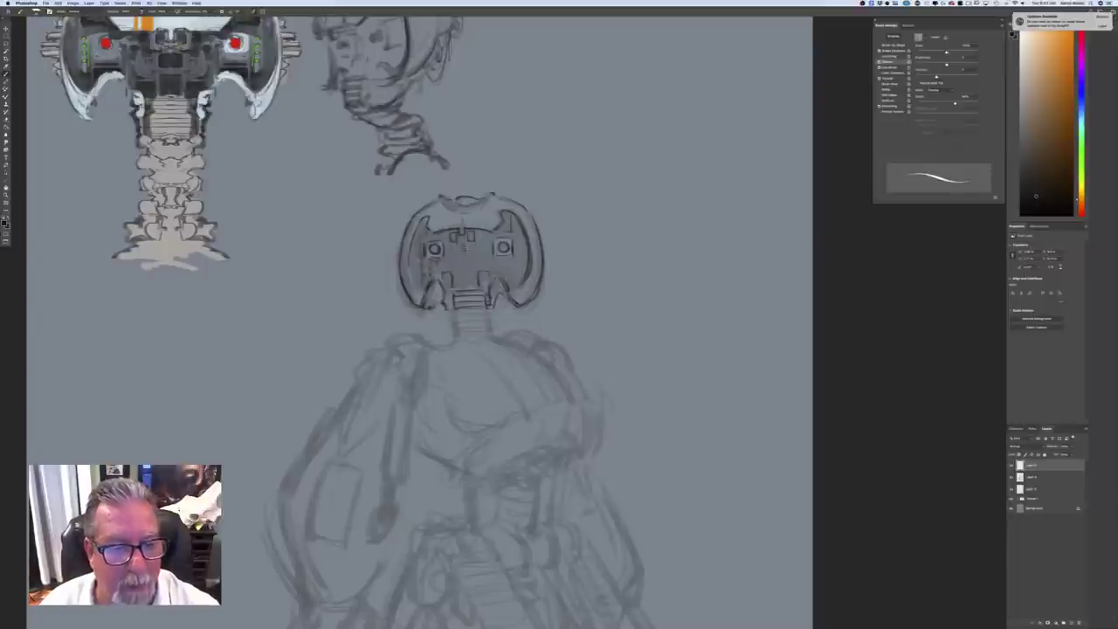
left_click_drag(410, 273, 418, 290)
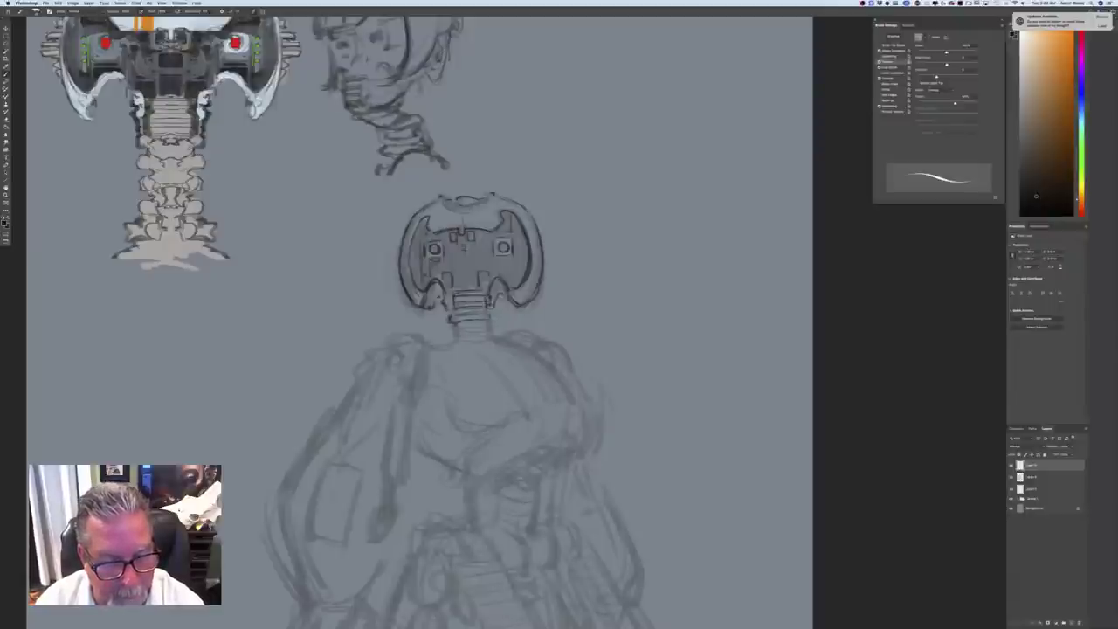
Ink the ribbed neck down to its pointed collar and add panel seams and small marks around the face
mouse_move(486, 324)
left_mouse_down()
mouse_move(456, 327)
mouse_move(459, 344)
left_mouse_up()
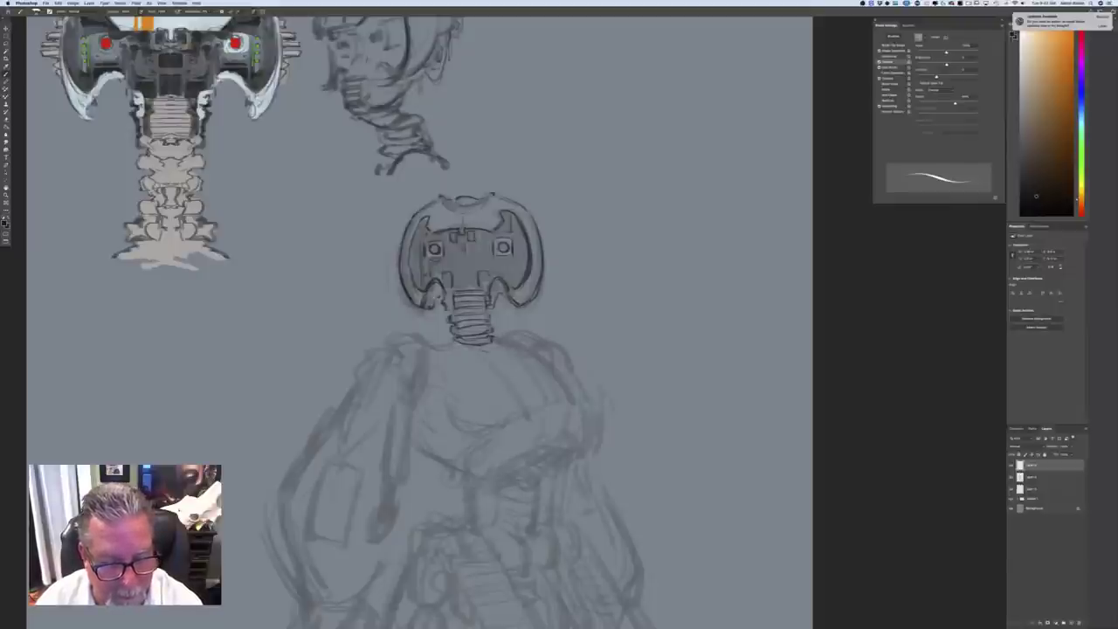
left_click_drag(494, 342, 492, 357)
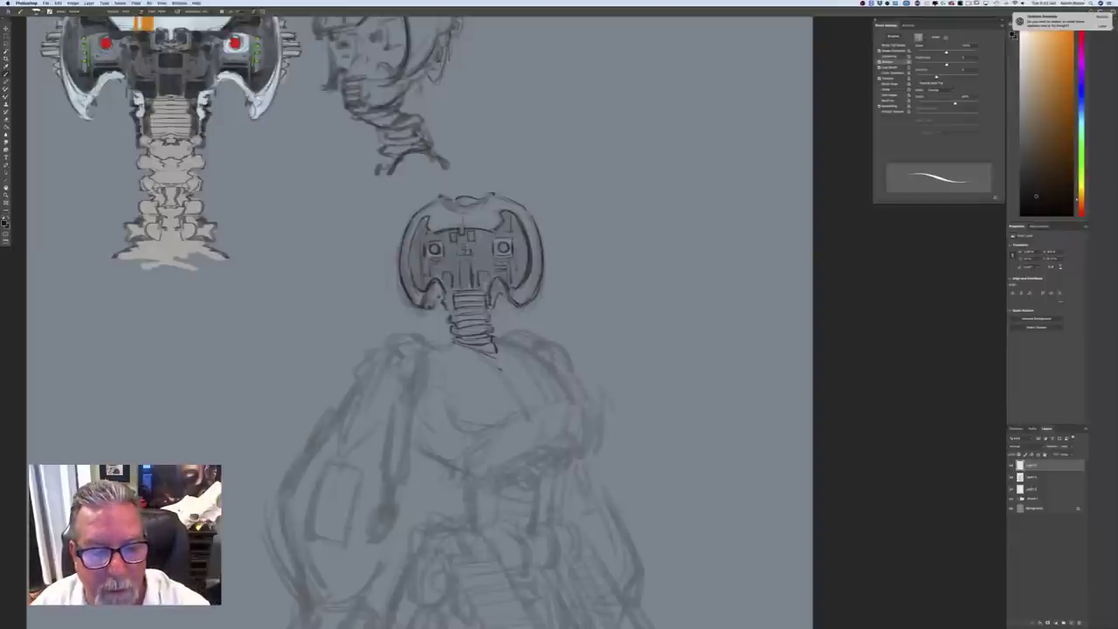
left_click_drag(519, 253, 517, 268)
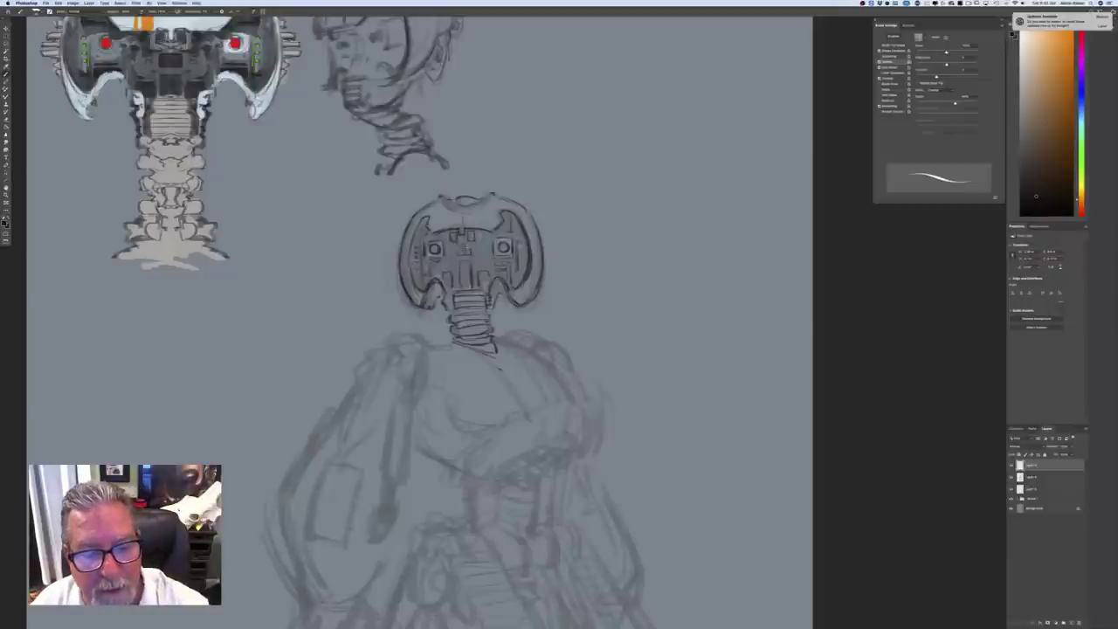
key("e")
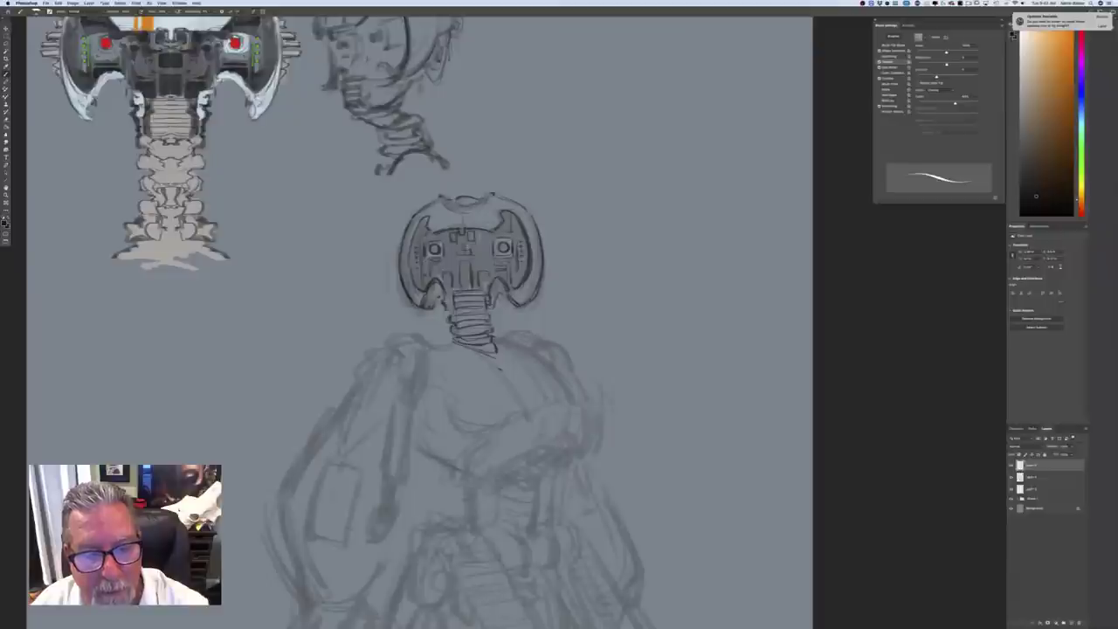
Ink the collar line, the diagonal strap lines over the shoulder and the curved upper edge of the chest plate
key("super+minus")
key("super+minus")
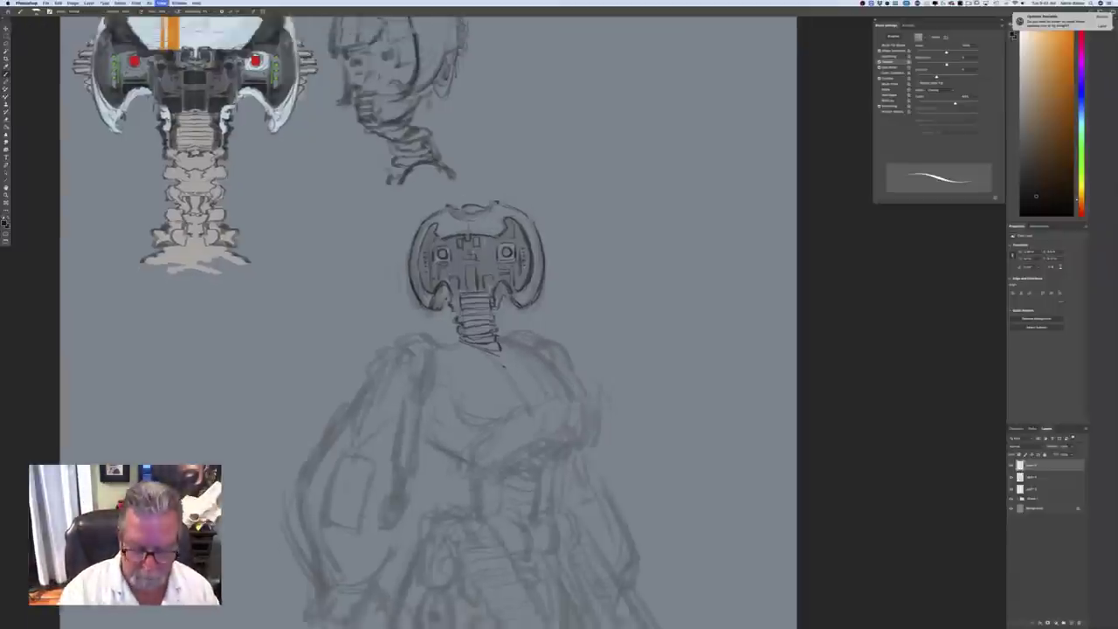
key("super+plus")
key("super+plus")
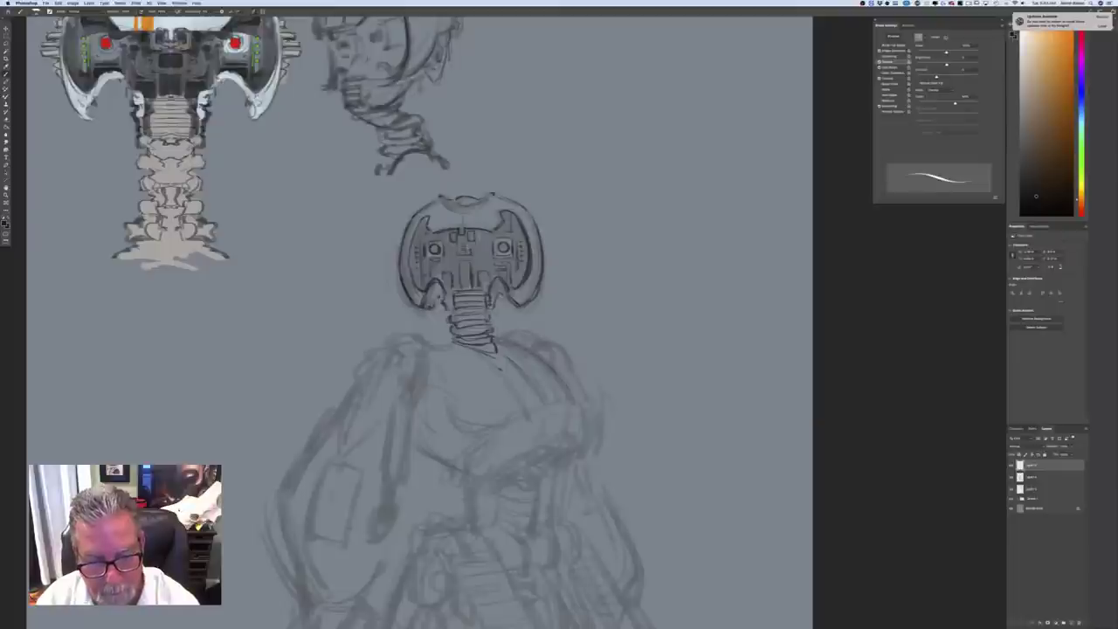
left_click_drag(545, 398, 585, 426)
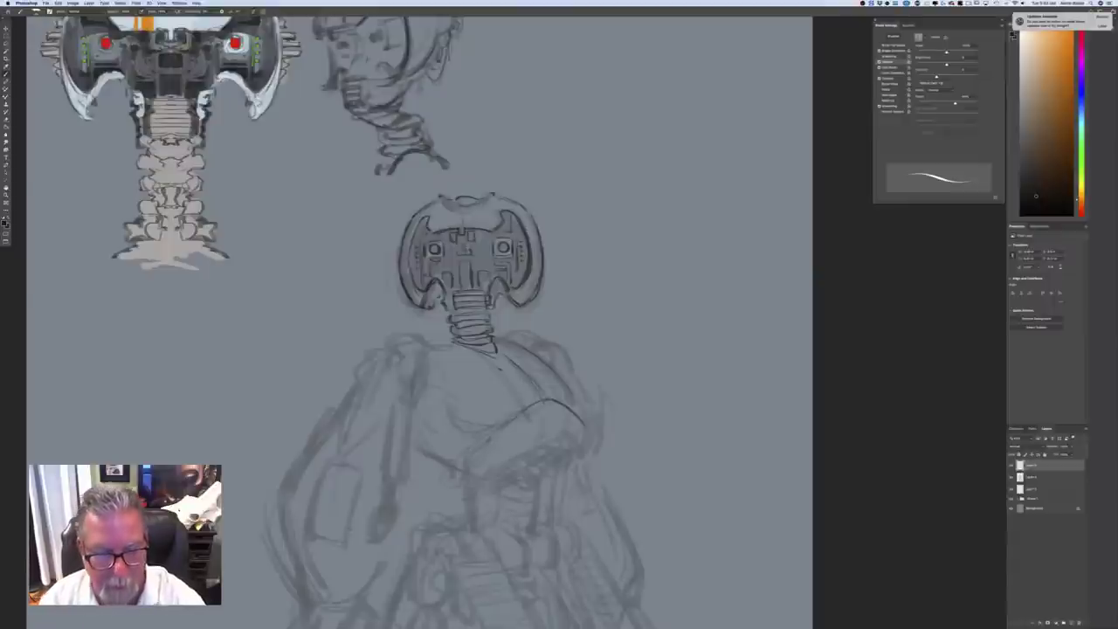
key("super+minus")
key("super+minus")
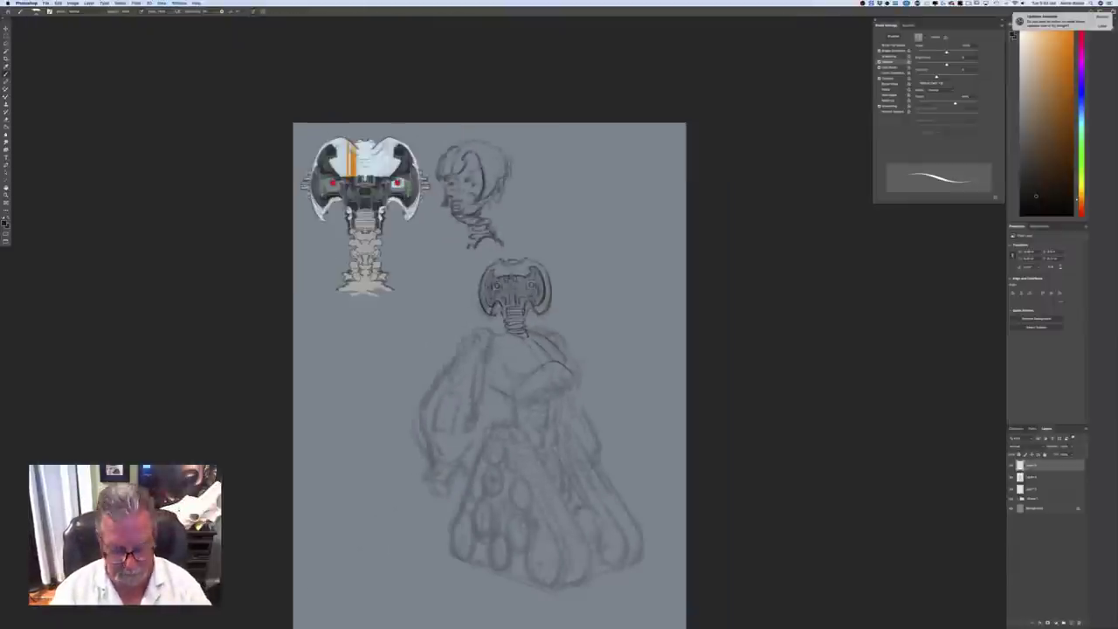
key("super+plus")
key("super+plus")
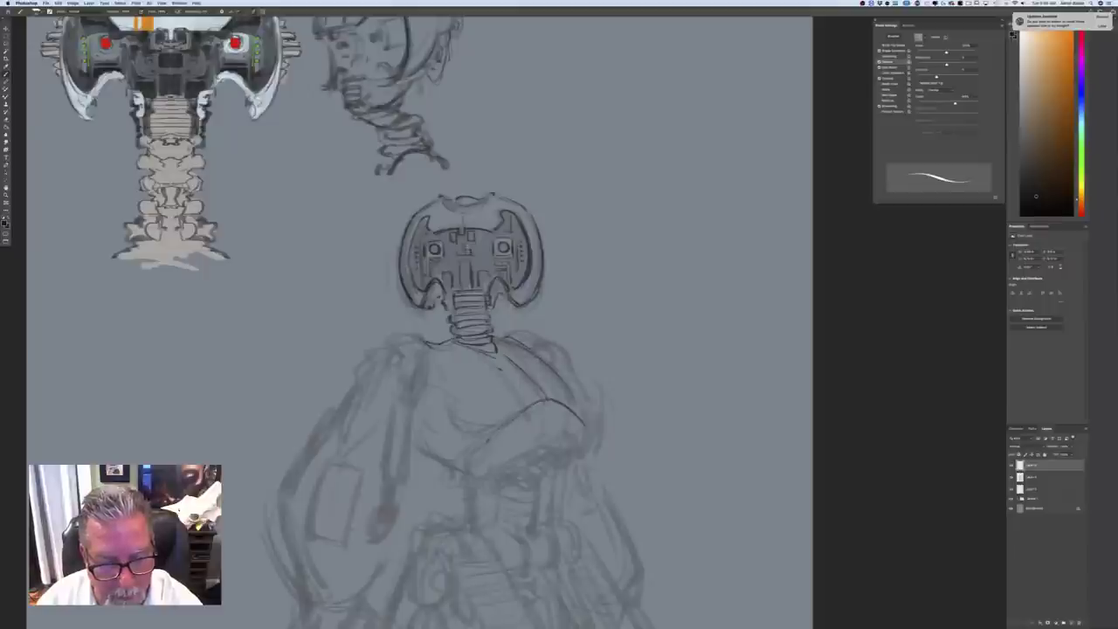
Outline the rounded cap of the left-hand shoulder joint and draw the small hooked loop on its outer edge
key("super+plus")
key("super+plus")
key("super+plus")
key("super+plus")
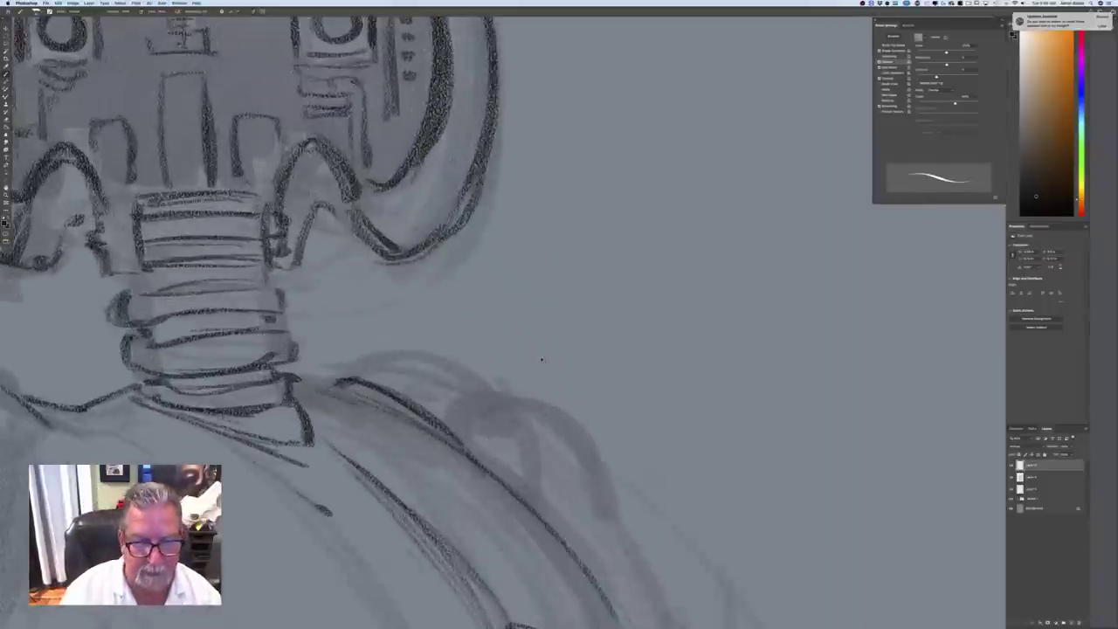
key("super+minus")
key("super+minus")
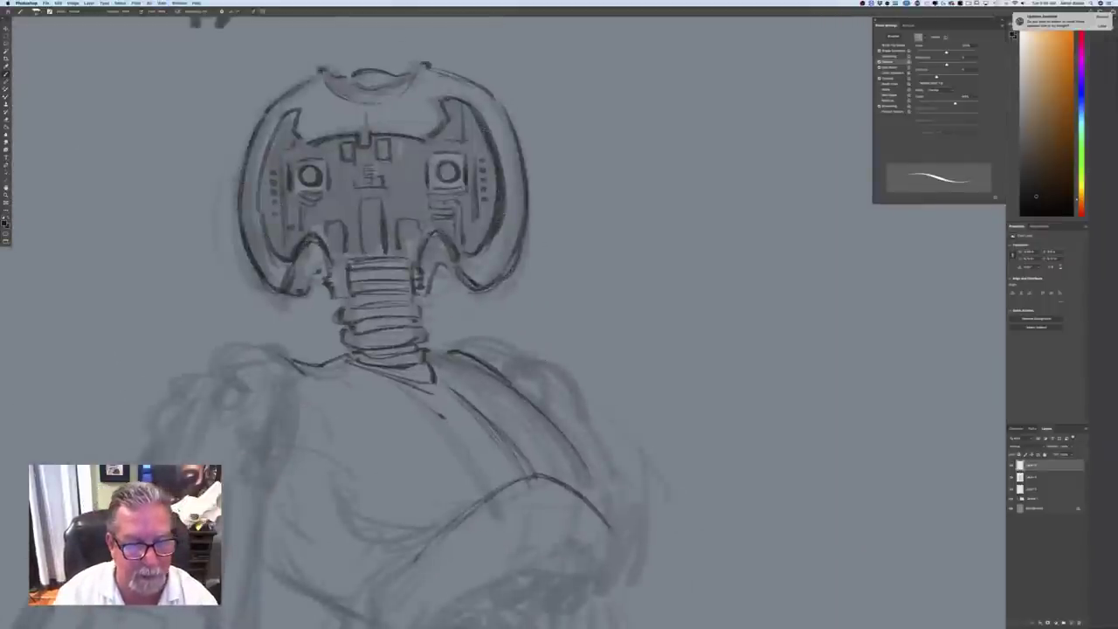
left_click_drag(342, 532, 534, 542)
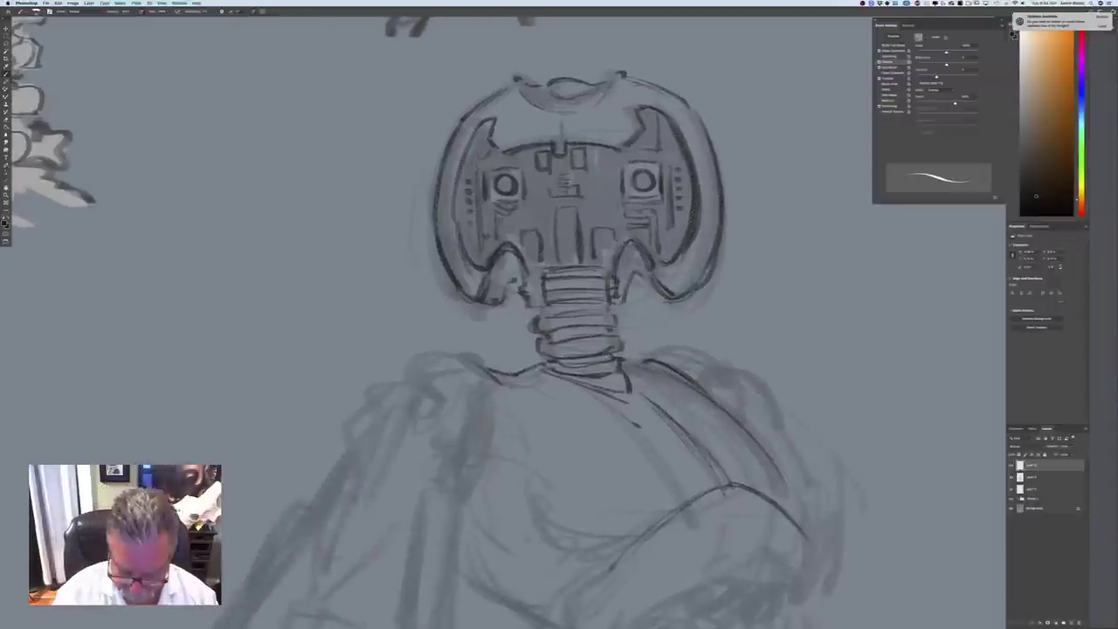
key("ctrl+minus")
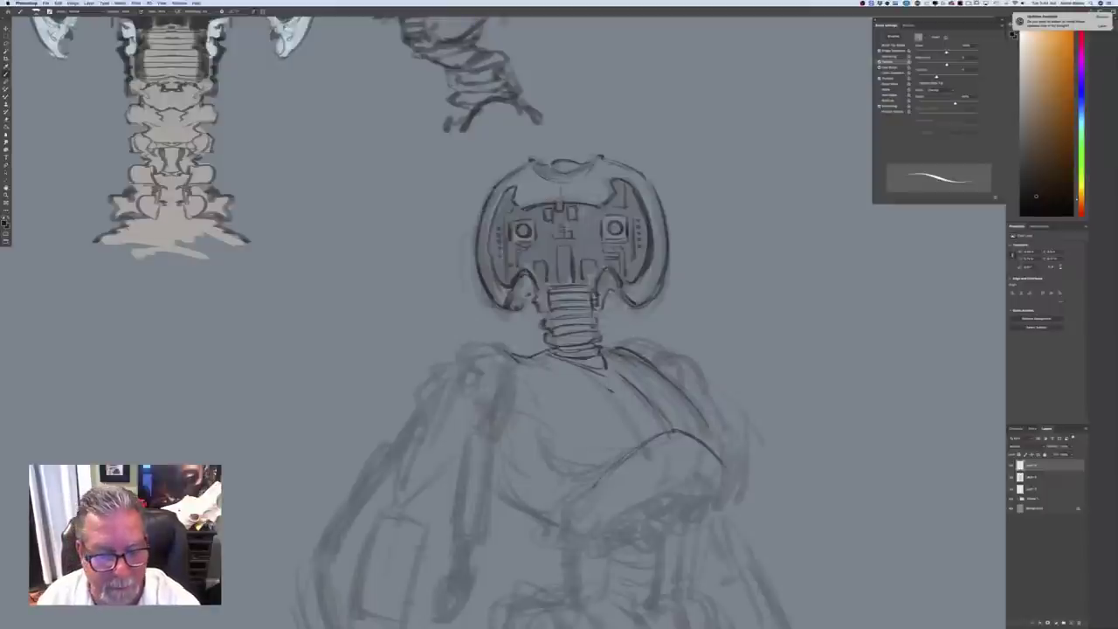
mouse_move(470, 343)
left_mouse_down()
mouse_move(451, 373)
mouse_move(509, 402)
mouse_move(501, 417)
mouse_move(506, 359)
left_mouse_up()
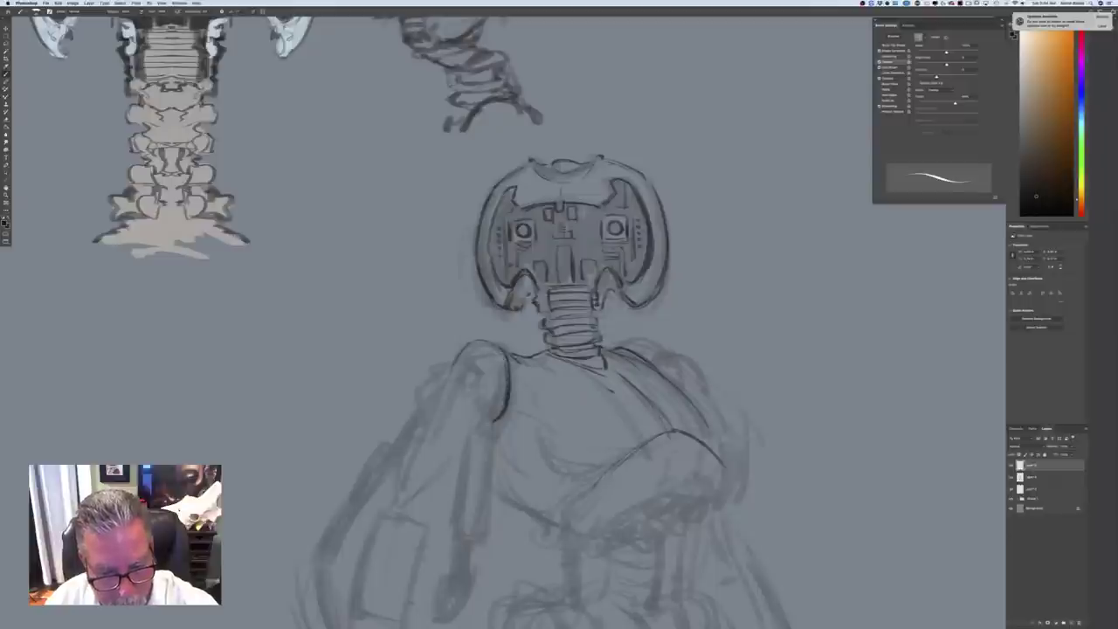
left_click_drag(504, 411, 492, 427)
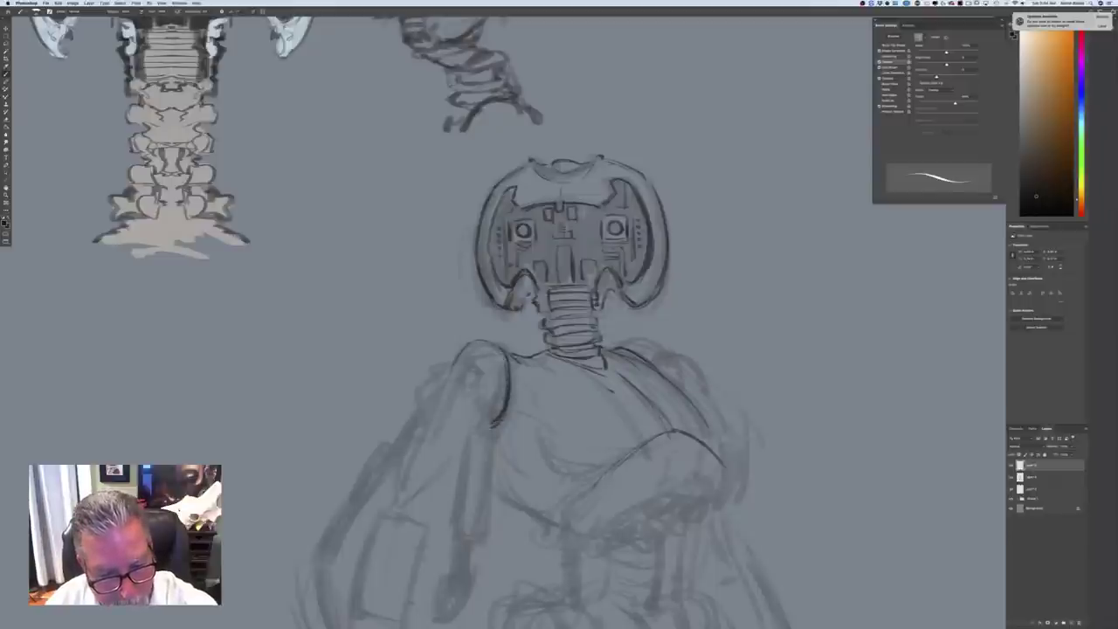
left_click_drag(480, 343, 468, 391)
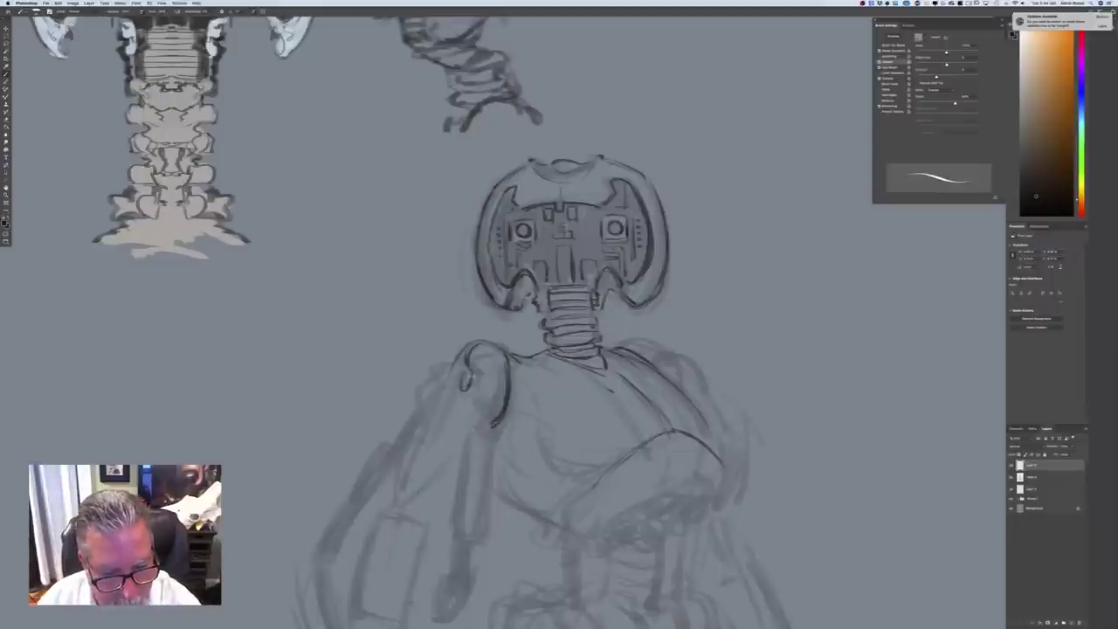
Add curved bands across the shoulder cap, close its lower edge and draw a small bracket on its outer side
mouse_move(477, 376)
left_mouse_down()
mouse_move(504, 381)
mouse_move(475, 403)
mouse_move(489, 426)
left_mouse_up()
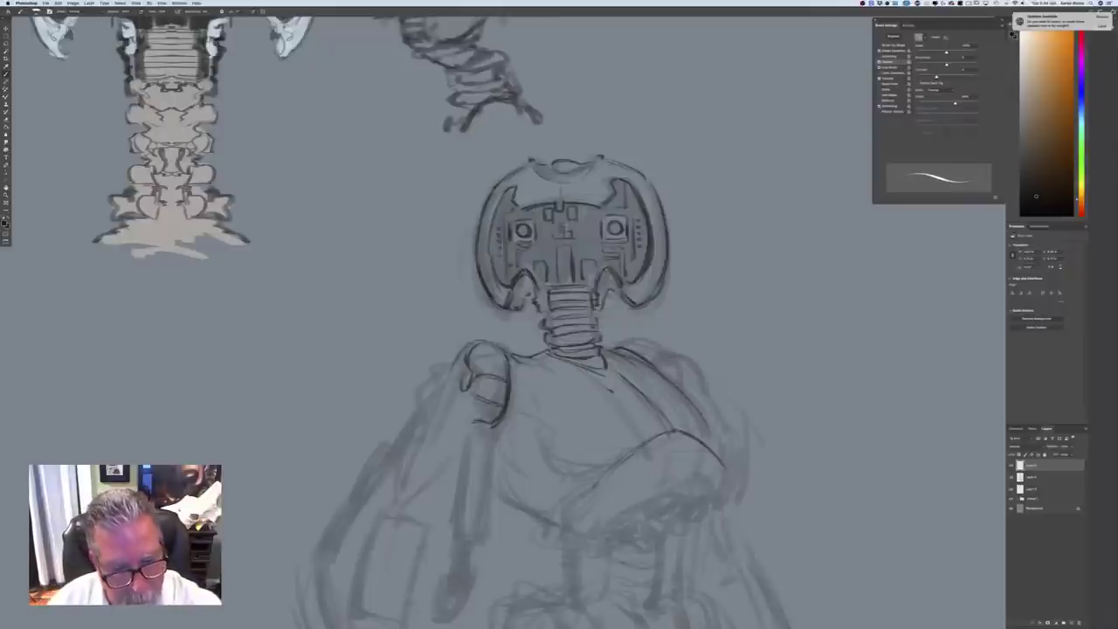
left_click_drag(459, 360, 448, 375)
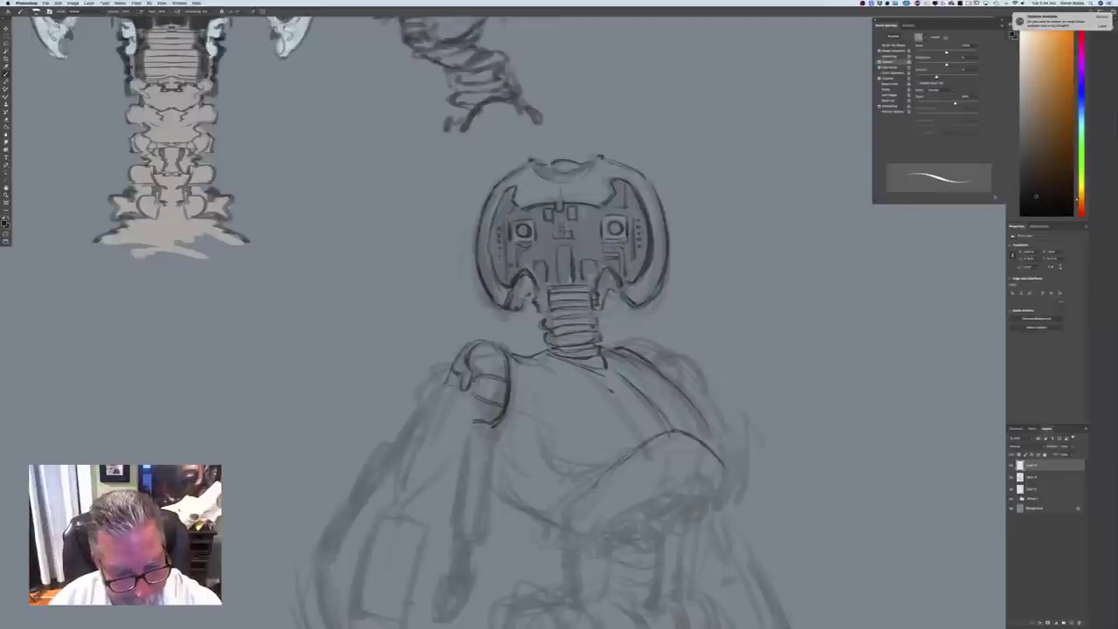
left_click_drag(473, 400, 466, 422)
left_click_drag(444, 387, 457, 393)
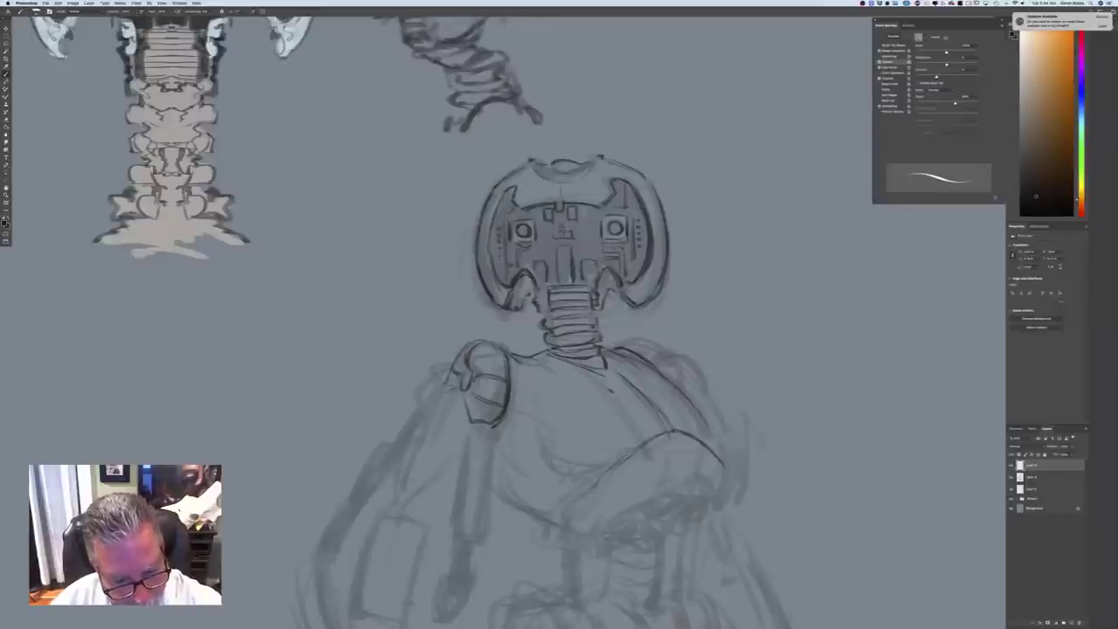
key("super+minus")
key("super+minus")
key("super+minus")
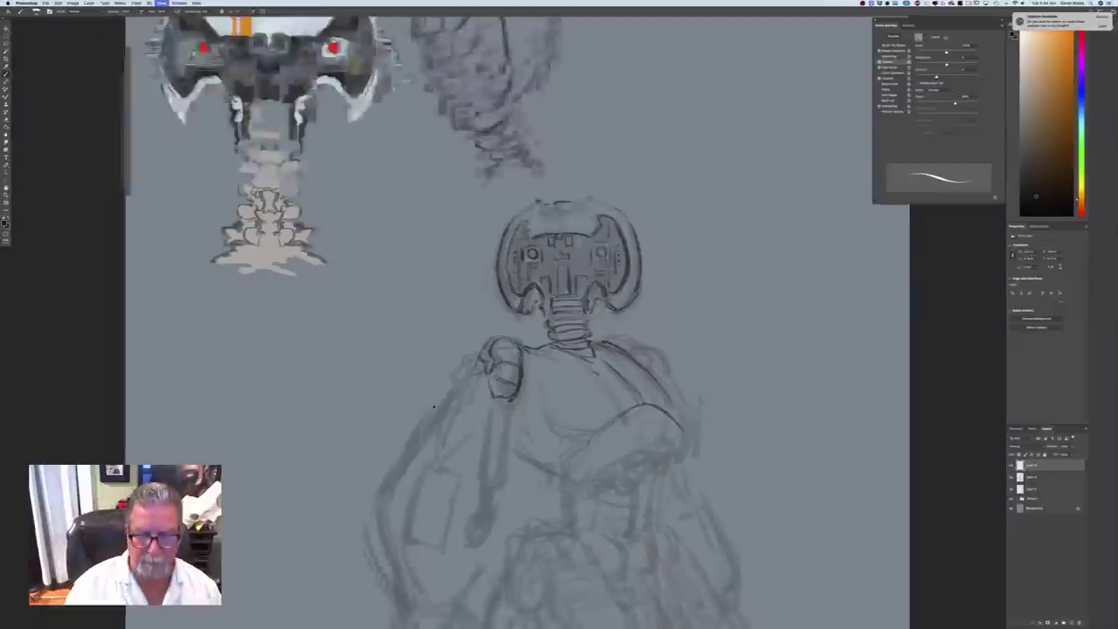
Ink the chest plate's lower-left edge down to its central point and the curved seam rising from there towards the right-hand side
key("super+equal")
key("super+equal")
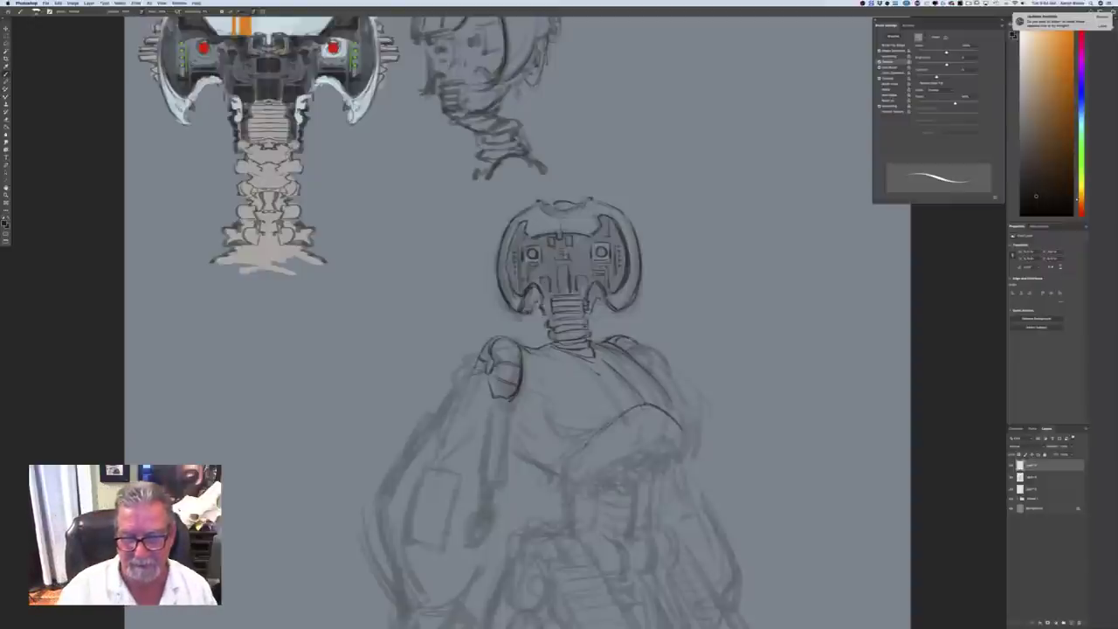
key("super+minus")
key("super+minus")
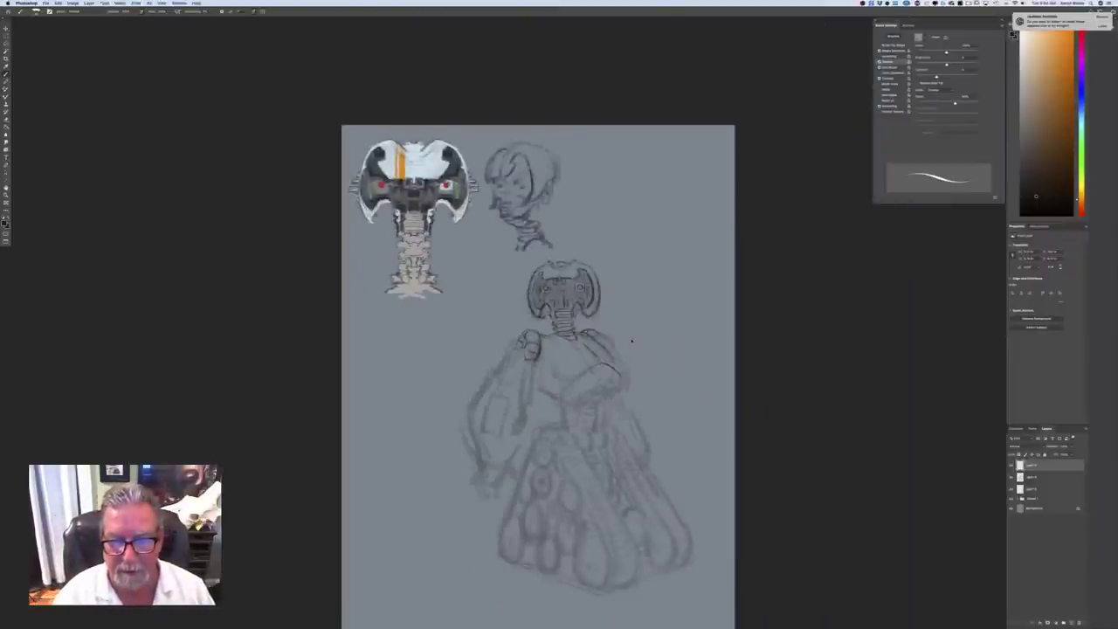
key("super+plus")
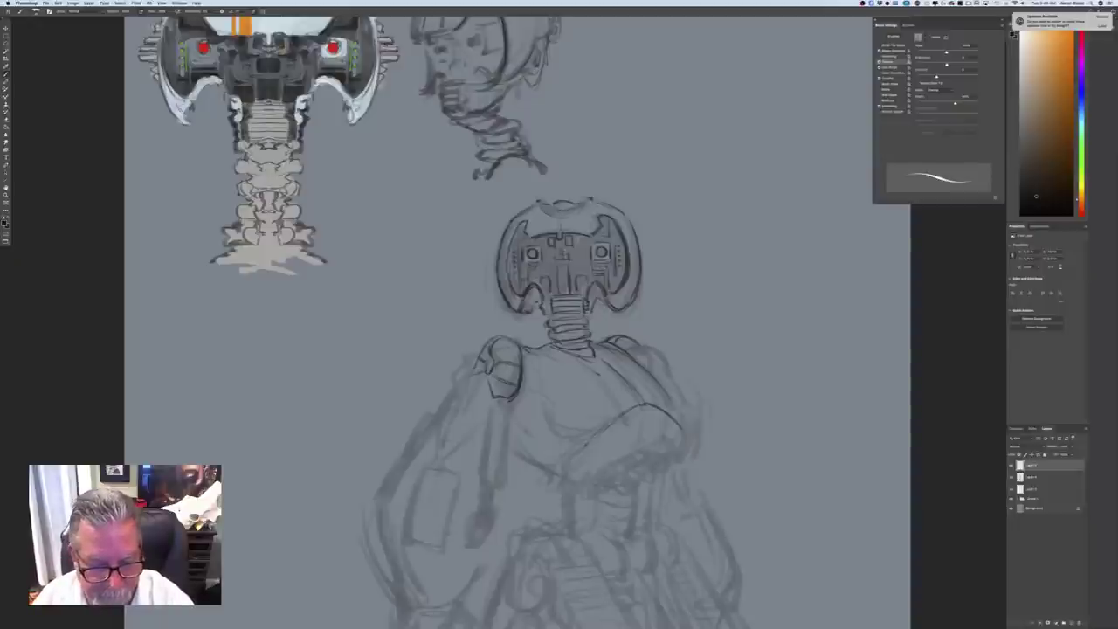
left_click_drag(552, 474, 512, 451)
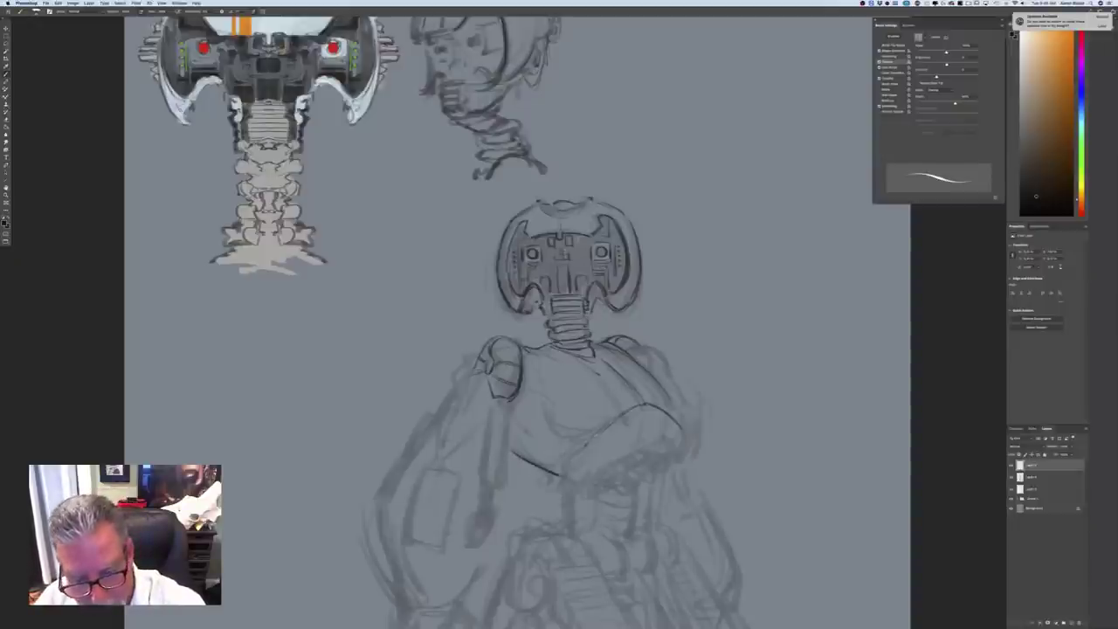
left_click_drag(587, 446, 560, 473)
key("ctrl+z")
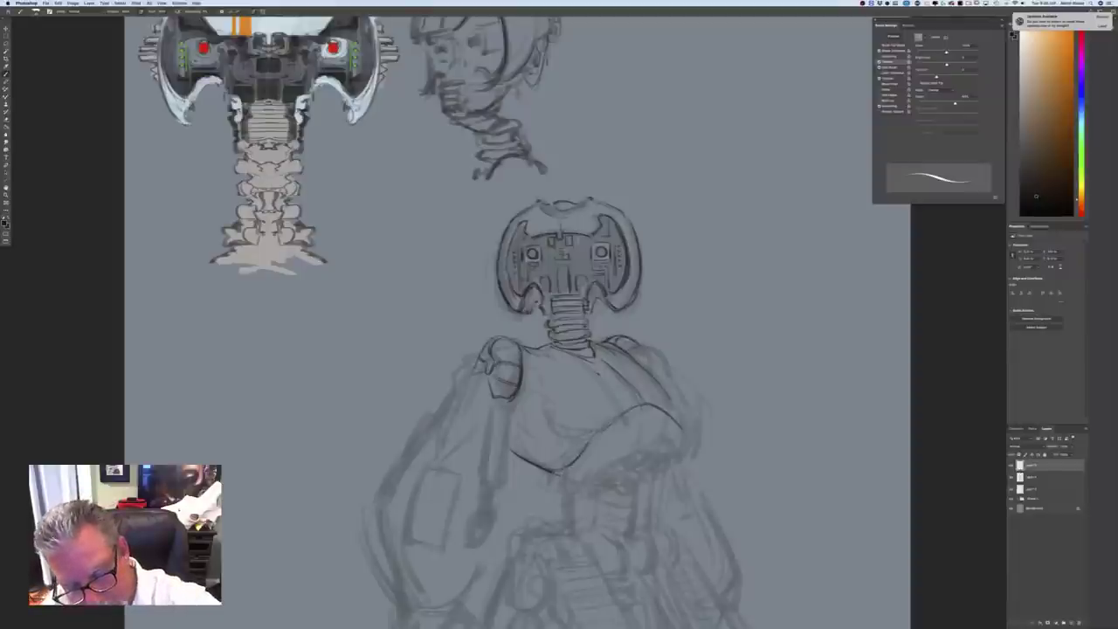
key("ctrl+z")
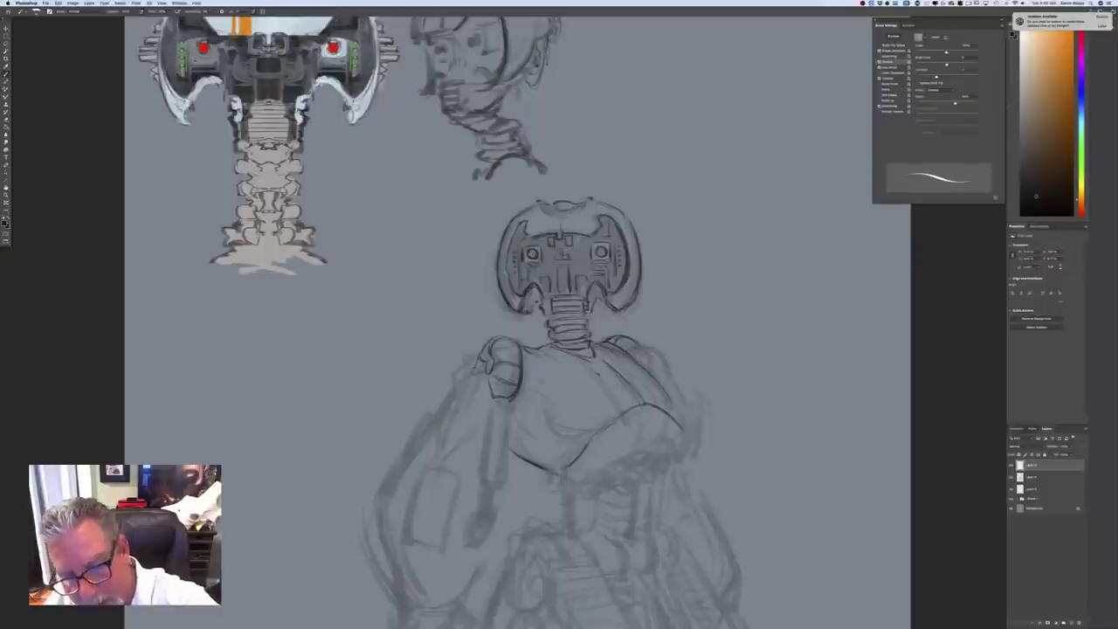
left_click_drag(601, 431, 554, 471)
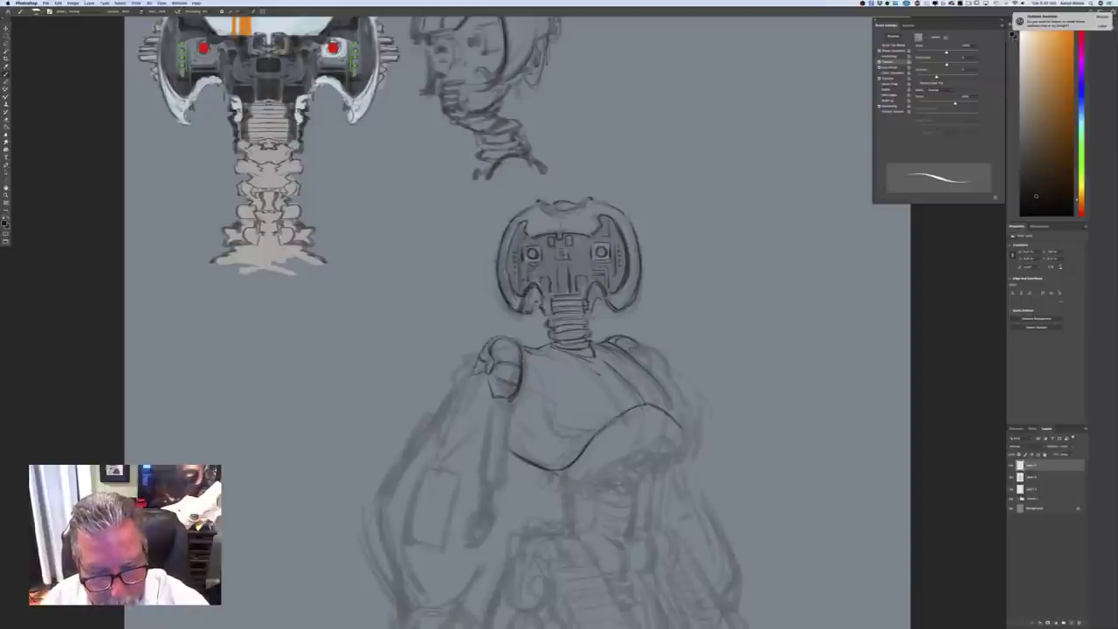
Ink the chest plate's left-hand side edge below the shoulder joint and add a small angular bracket at its lower corner
left_click_drag(526, 354, 517, 454)
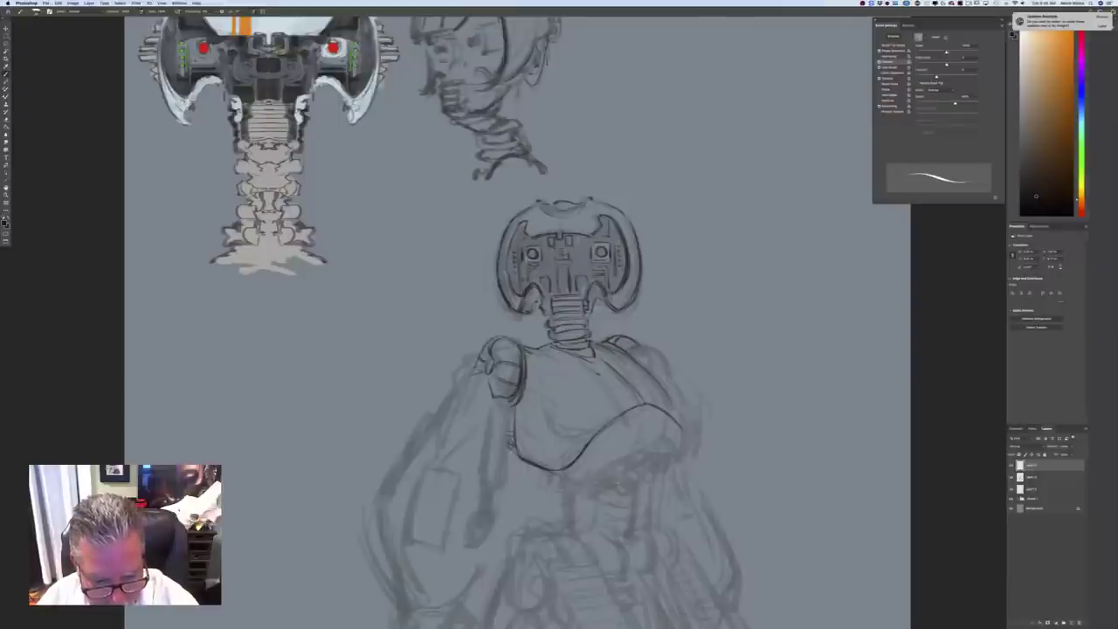
left_click_drag(507, 449, 516, 464)
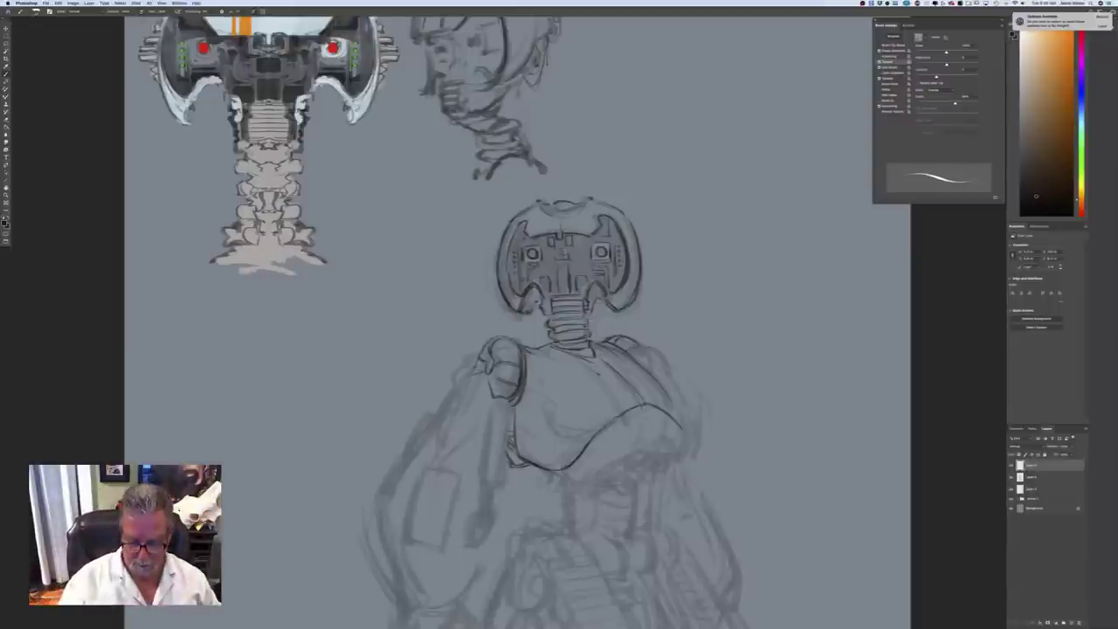
key("super+minus")
key("super+minus")
key("super+equal")
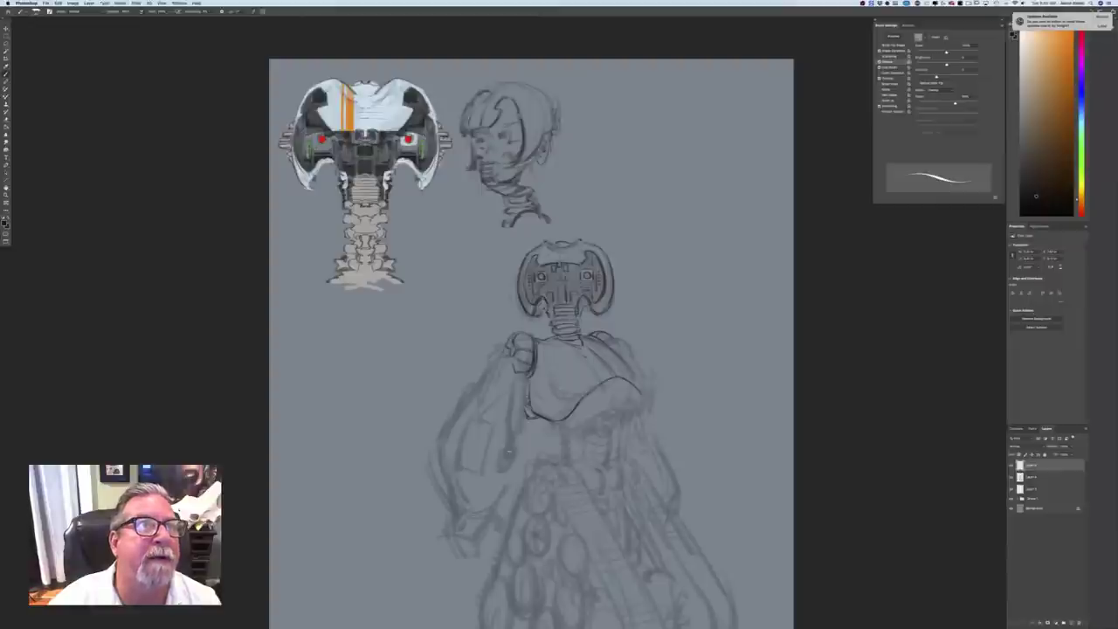
key("super+equal")
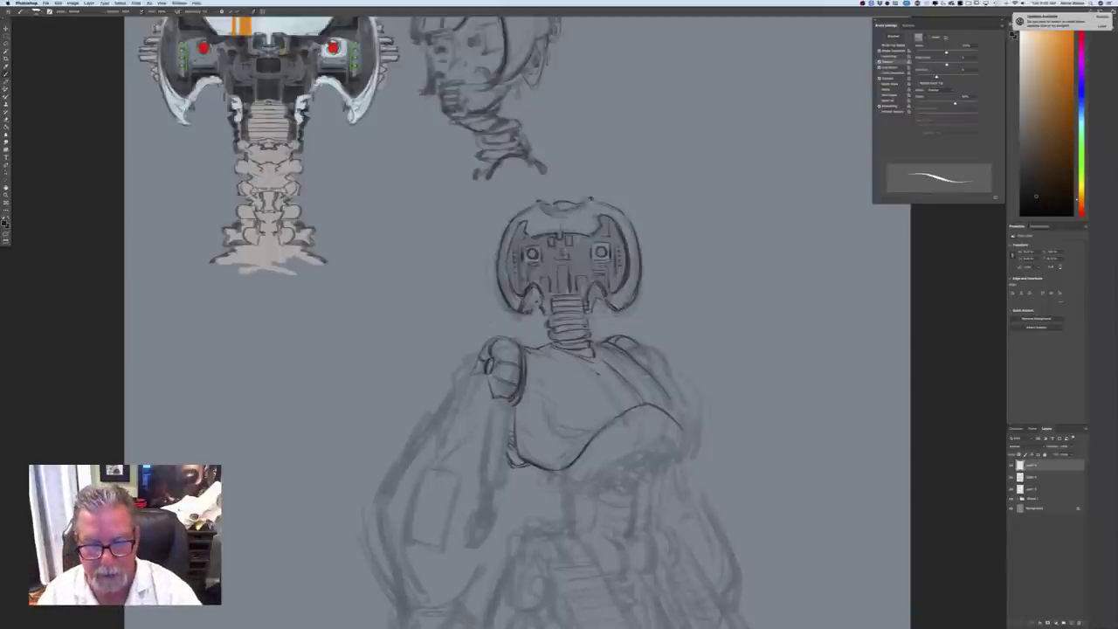
Ink the right-hand outer edge of the chest, a vertical seam below the strap and the closing lower edge of that side panel
left_click_drag(664, 388, 684, 426)
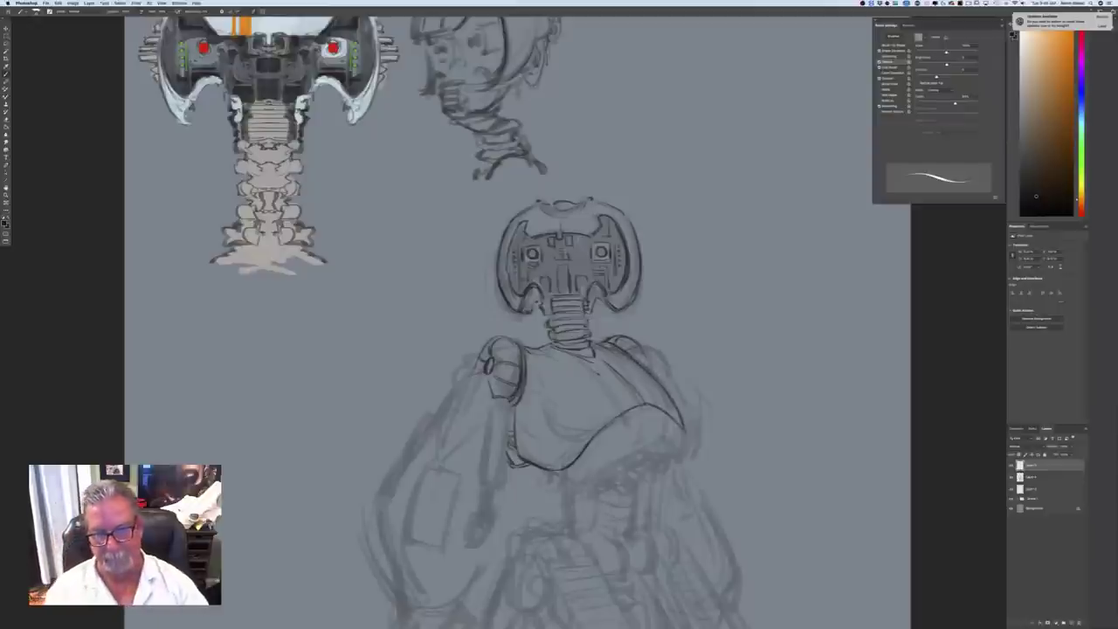
left_click_drag(685, 431, 678, 455)
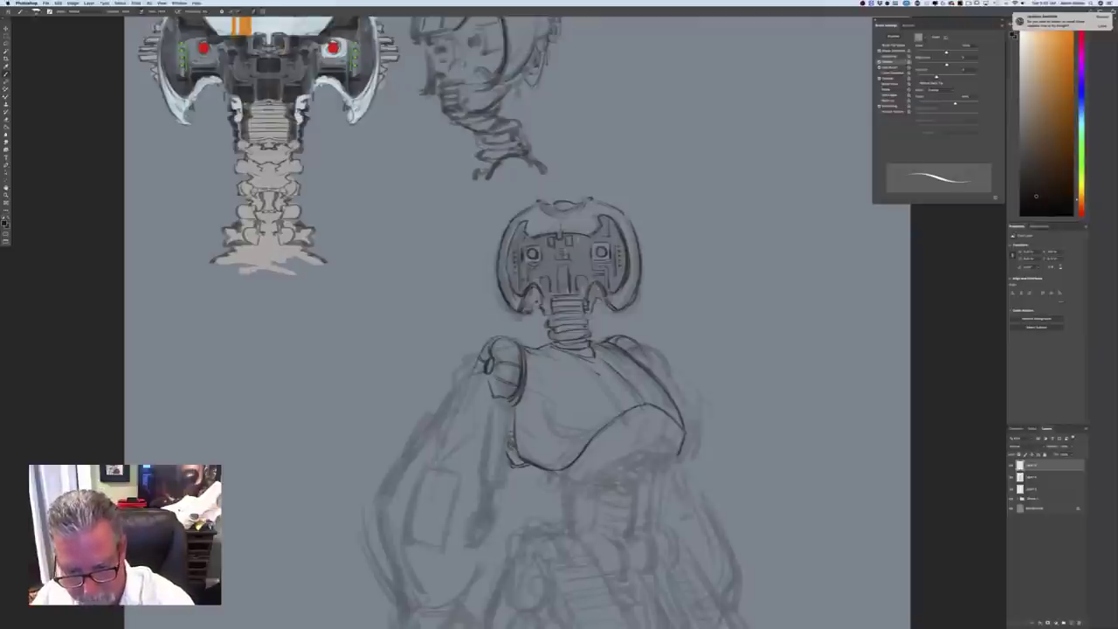
left_click_drag(644, 411, 647, 449)
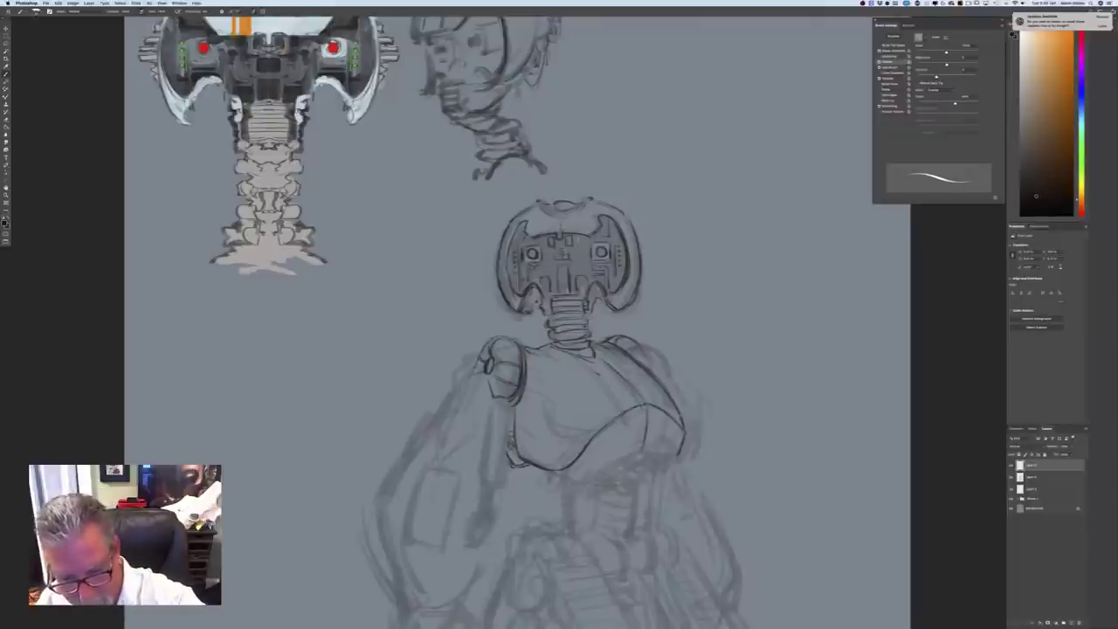
left_click_drag(679, 452, 668, 460)
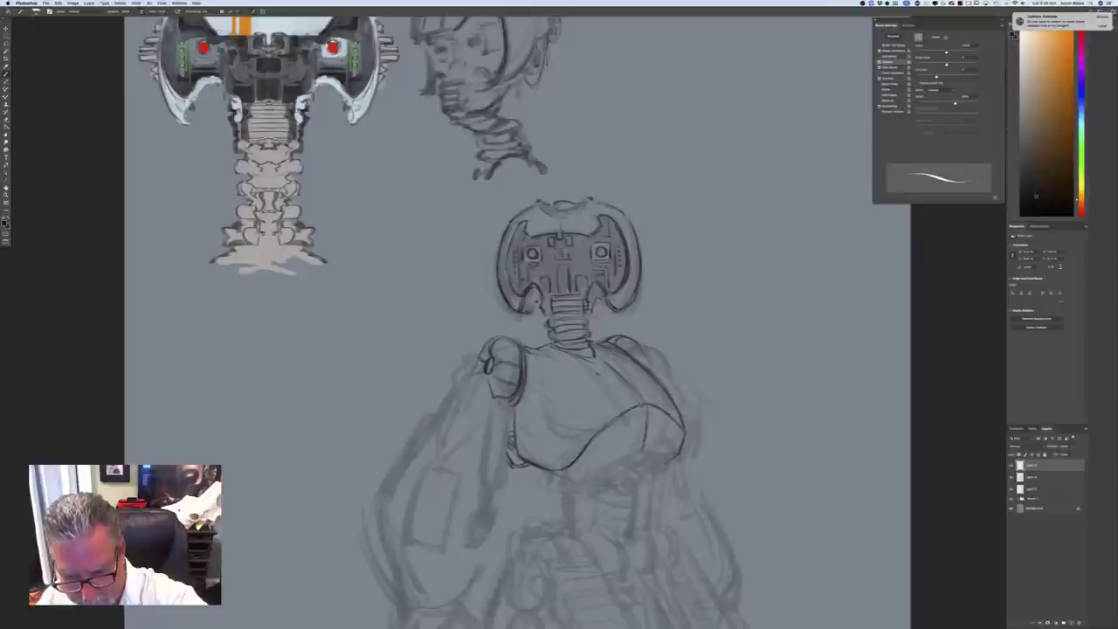
left_click_drag(644, 449, 662, 450)
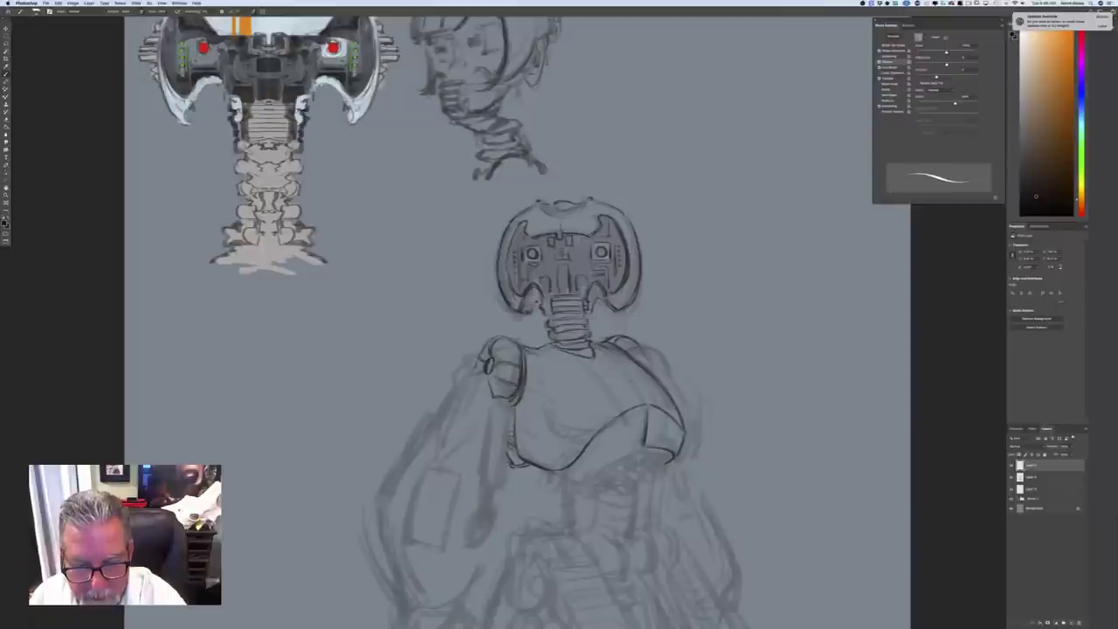
Strengthen the diagonal strap line and vertical seam on the chest, and ink the lower rim curving down to the central point
left_click_drag(615, 366, 634, 388)
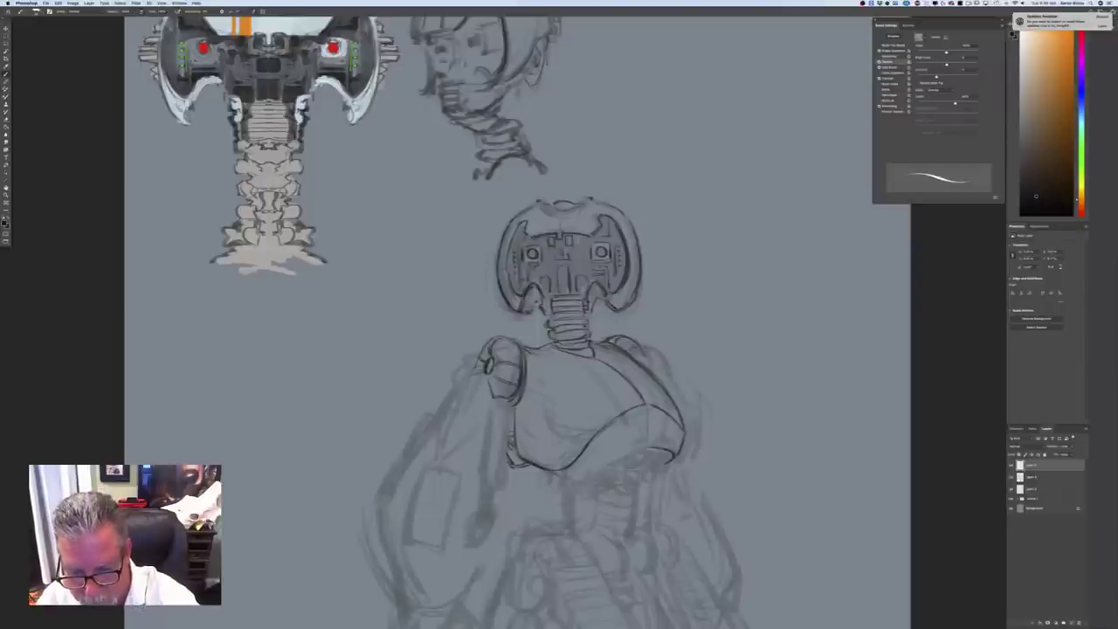
left_click_drag(648, 406, 648, 447)
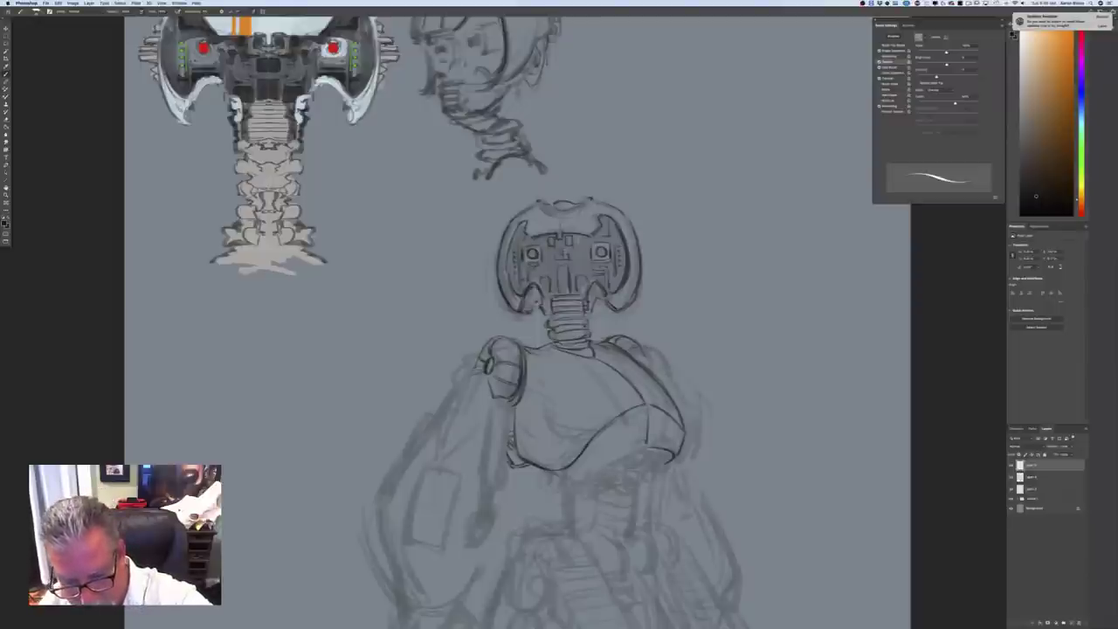
left_click_drag(626, 454, 566, 483)
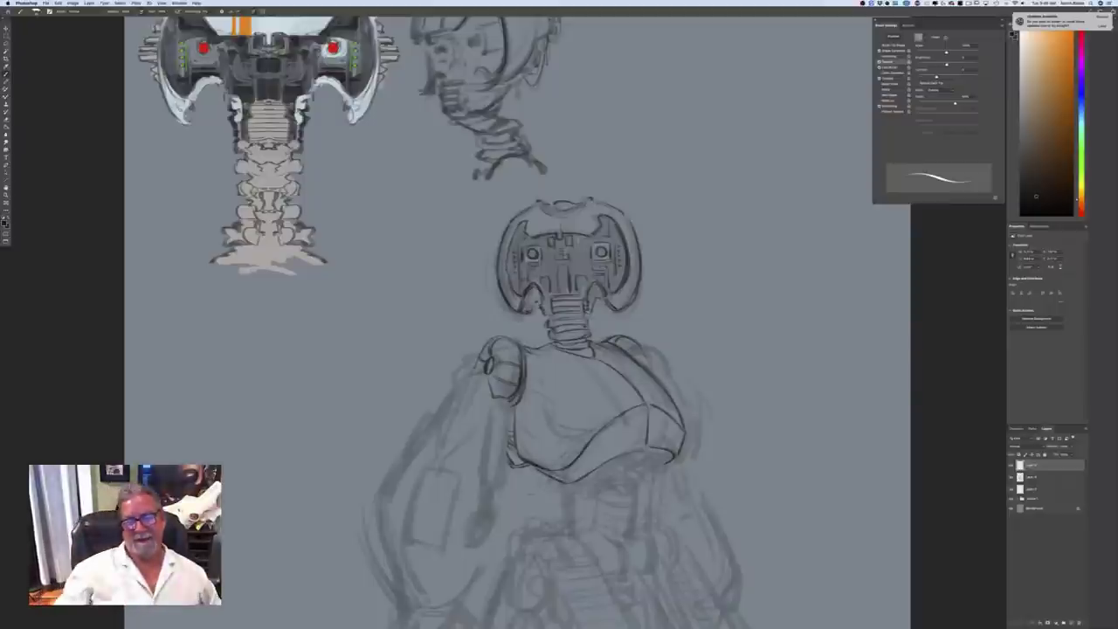
Draw a slanted rectangular panel and a short row of vent lines on the front of the chest plate
key("super+minus")
key("super+minus")
key("super+minus")
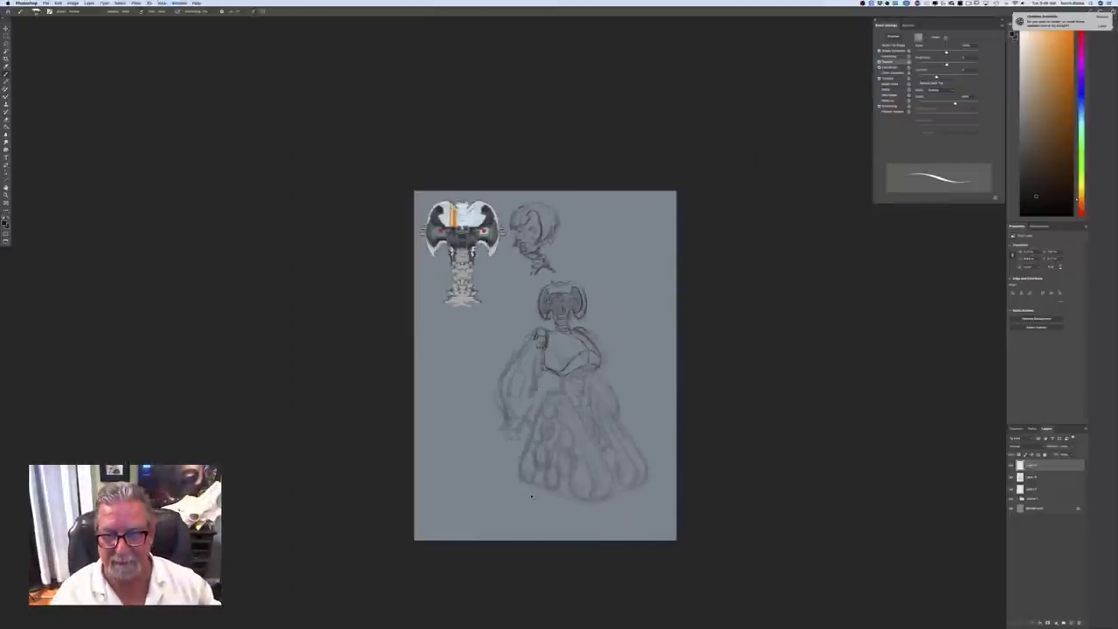
key("super+plus")
key("super+plus")
key("super+plus")
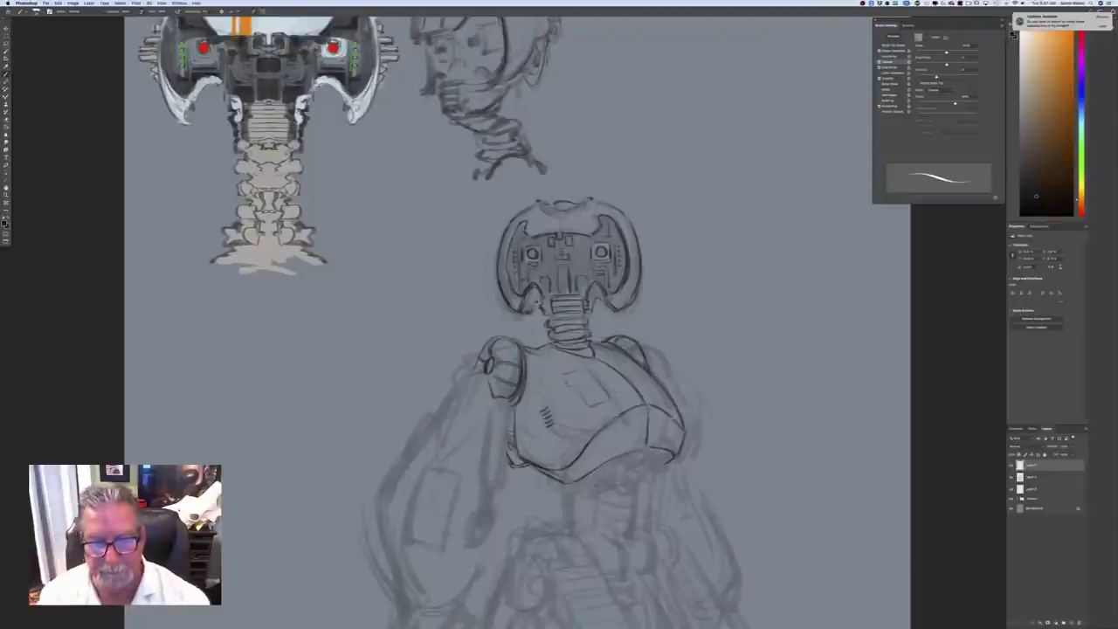
Draw a small narrow panel between the diagonal strap lines on the right-hand side of the chest
key("super+minus")
key("super+minus")
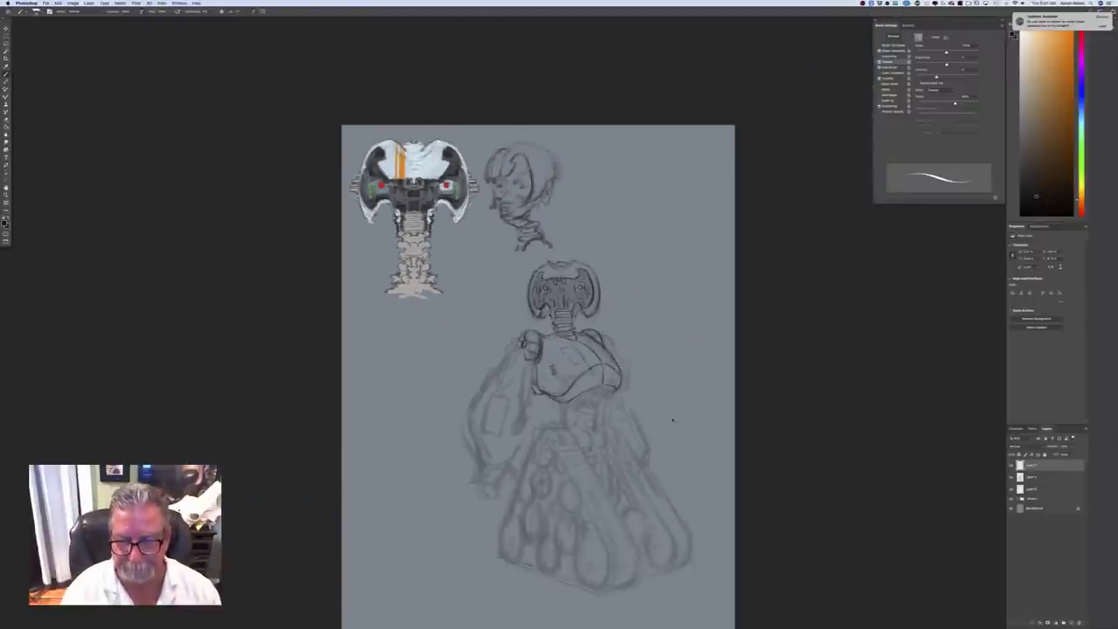
key("super+equal")
key("super+equal")
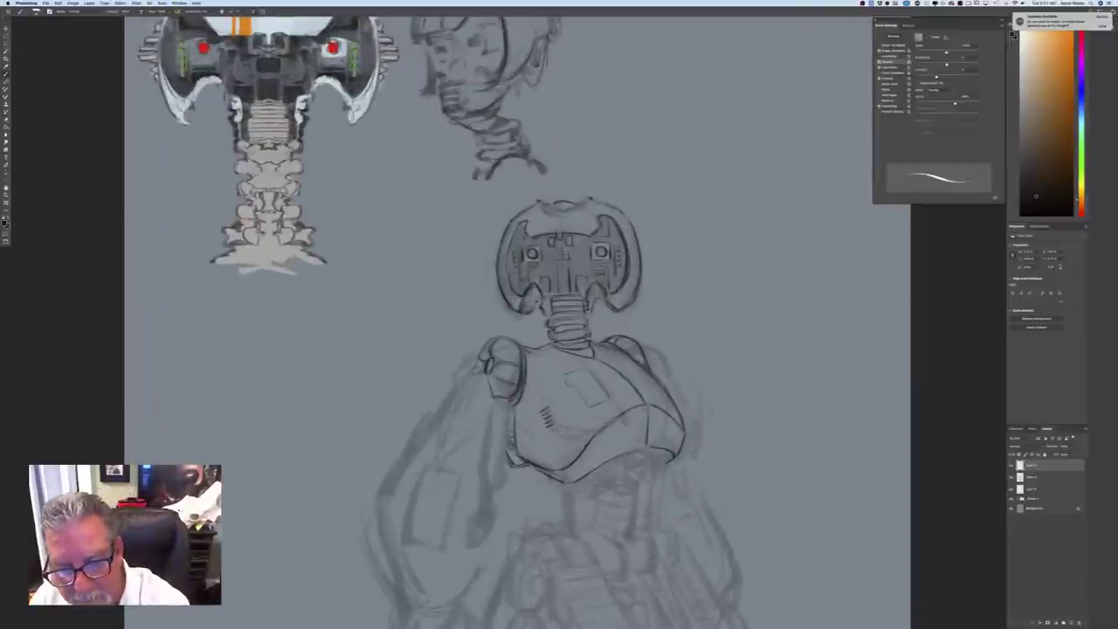
key("h")
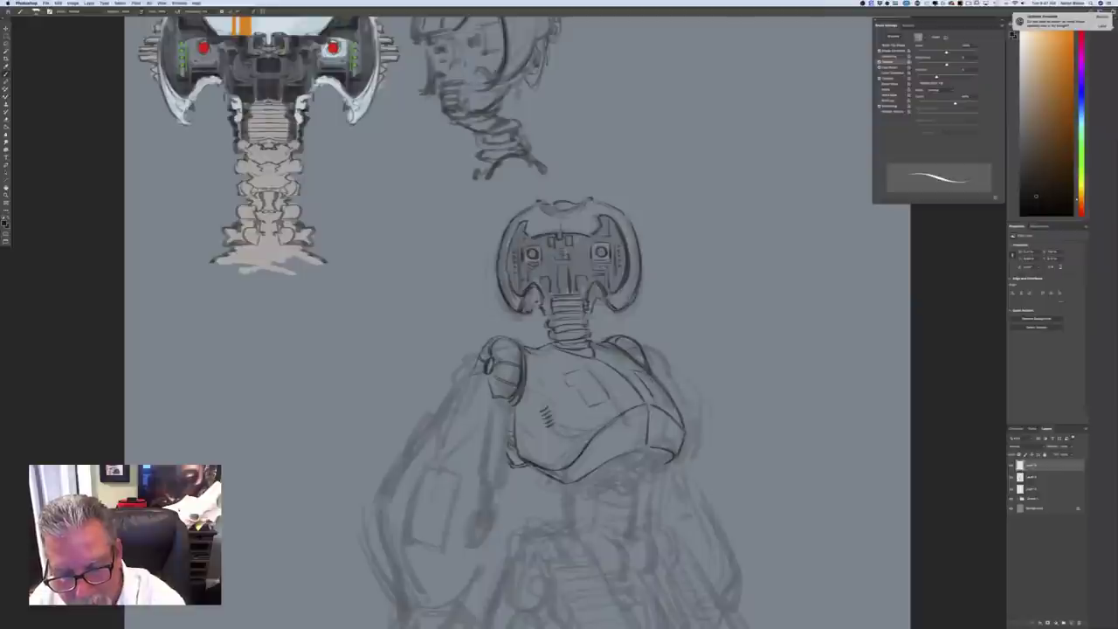
left_click_drag(649, 379, 655, 386)
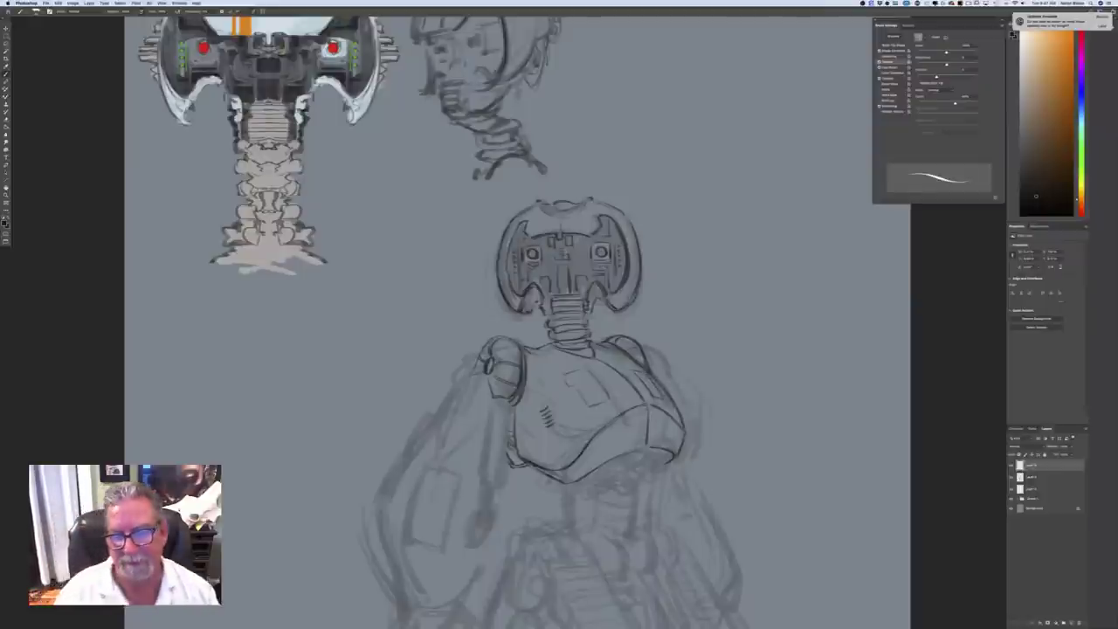
key("super+minus")
key("super+minus")
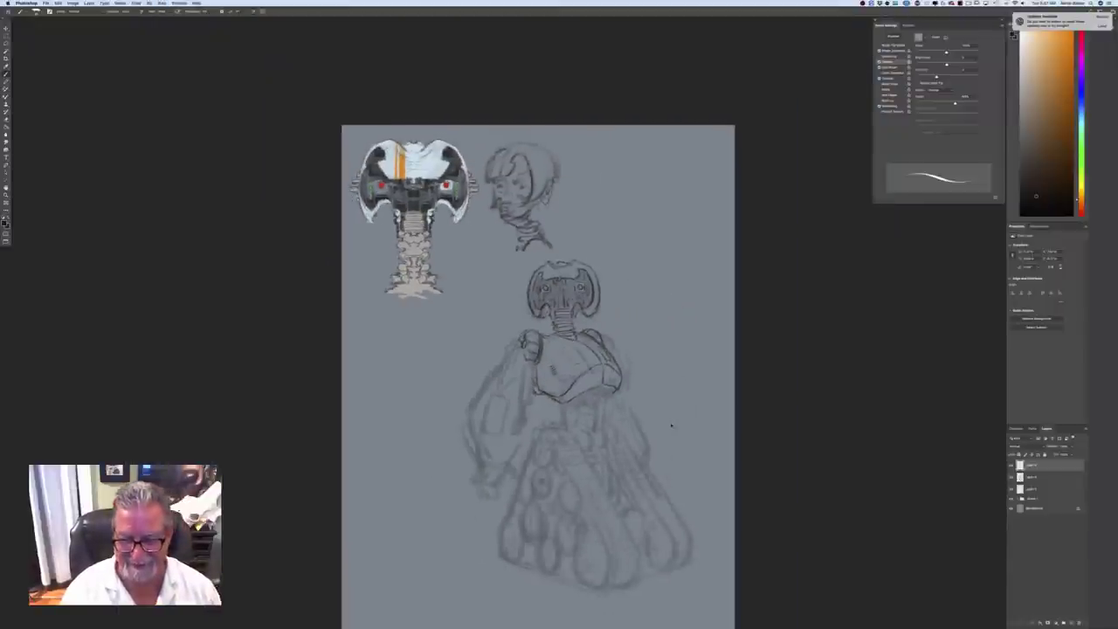
Ink a cluster of small ribbed mechanical parts beneath the right-hand underside of the chest plate
key("super+plus")
key("super+plus")
left_click_drag(228, 375, 200, 269)
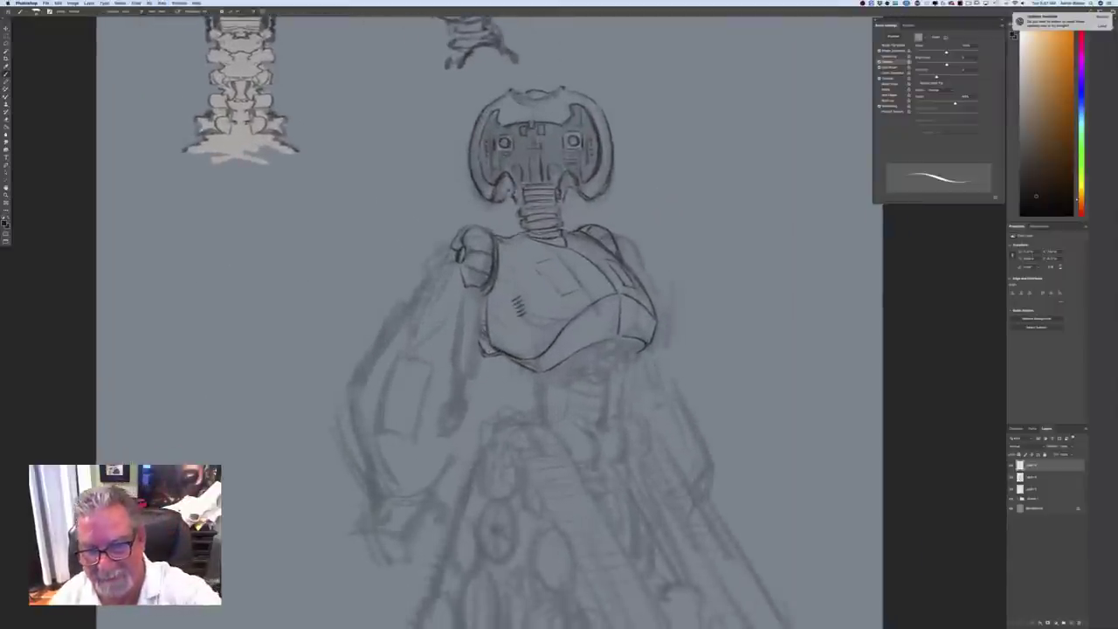
mouse_move(629, 341)
left_mouse_down()
mouse_move(620, 355)
mouse_move(636, 360)
mouse_move(603, 356)
left_mouse_up()
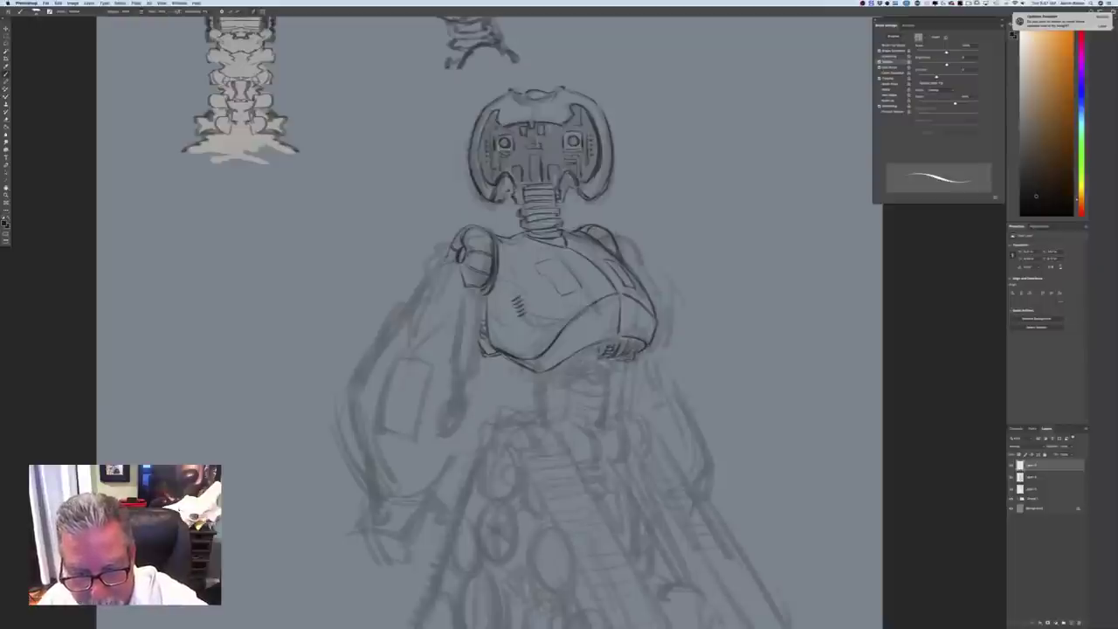
key("e")
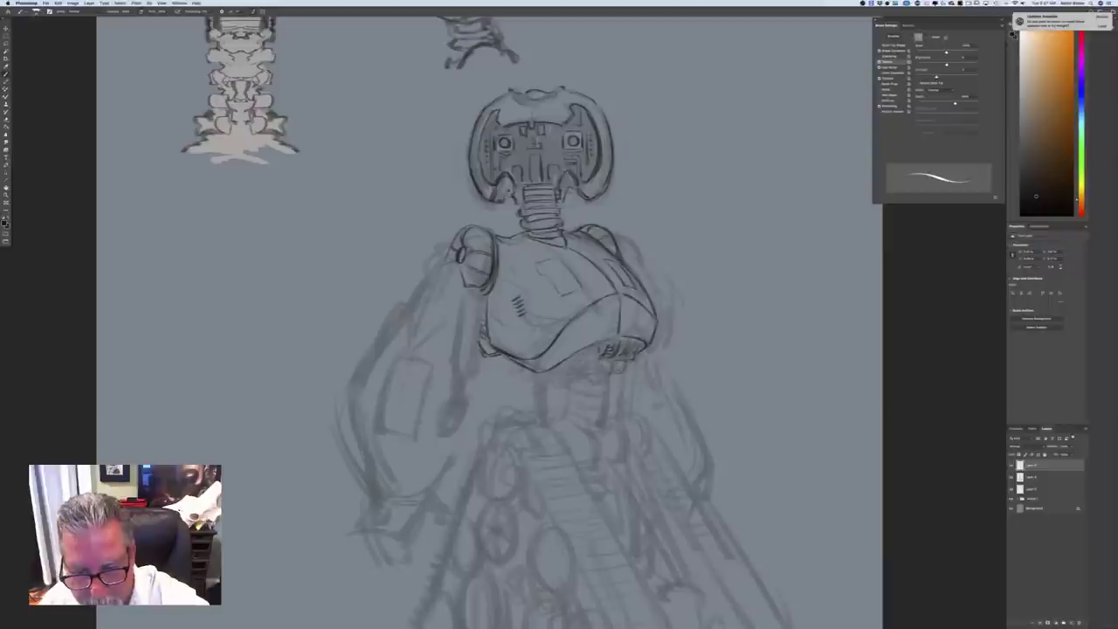
mouse_move(614, 366)
left_mouse_down()
mouse_move(624, 365)
mouse_move(617, 372)
left_mouse_up()
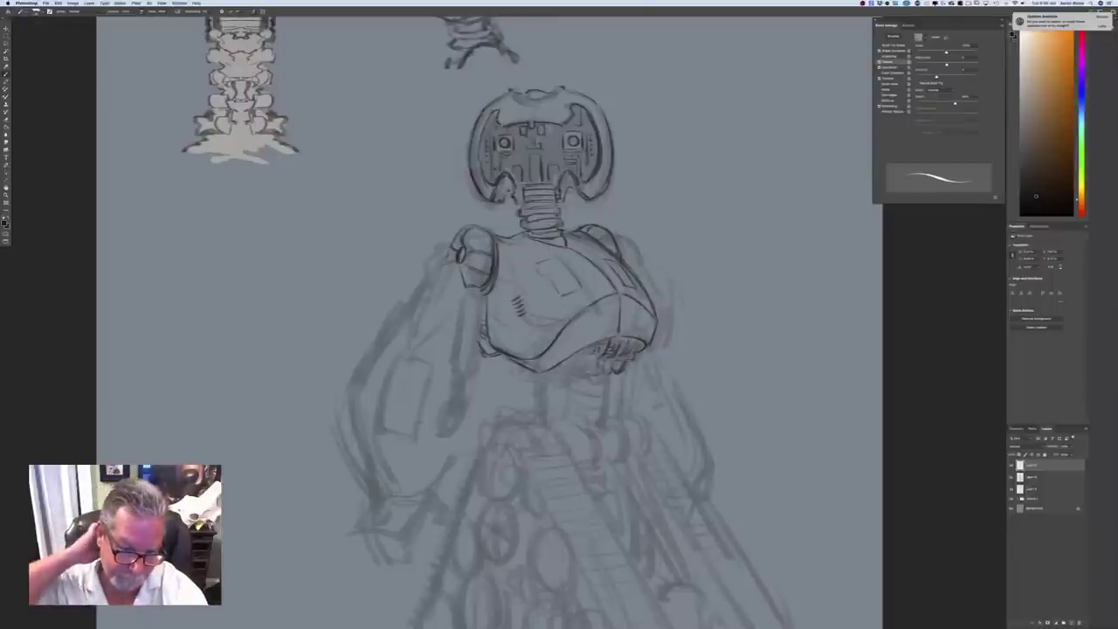
Extend the small mechanical details along the chest plate's underside, past the central point to knobs and a short post at lower left
left_click_drag(562, 368, 556, 372)
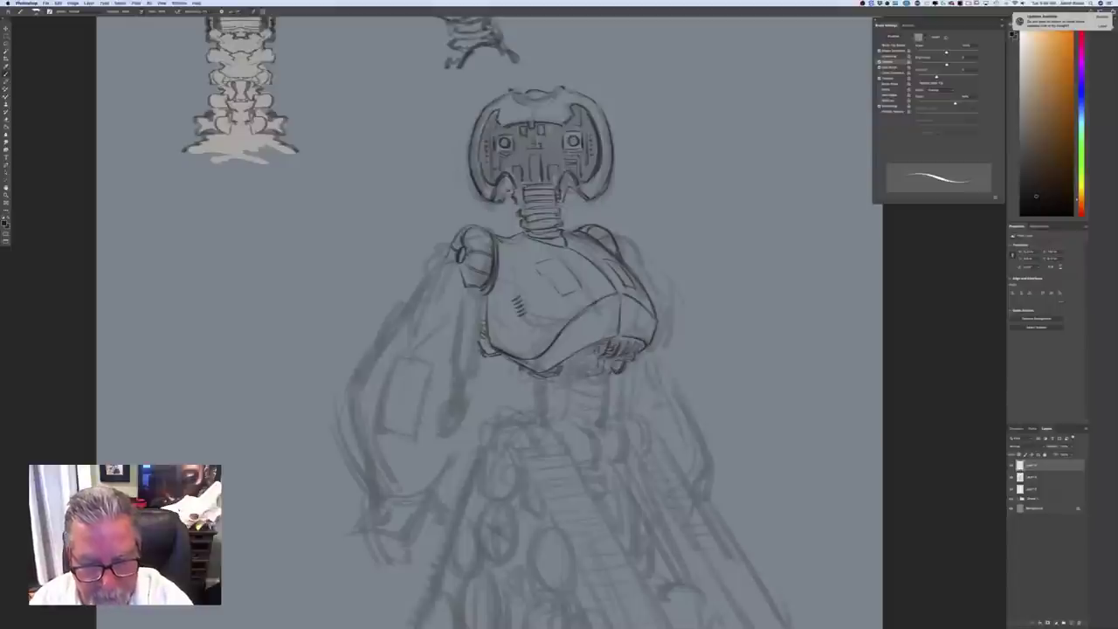
left_click_drag(563, 364, 585, 354)
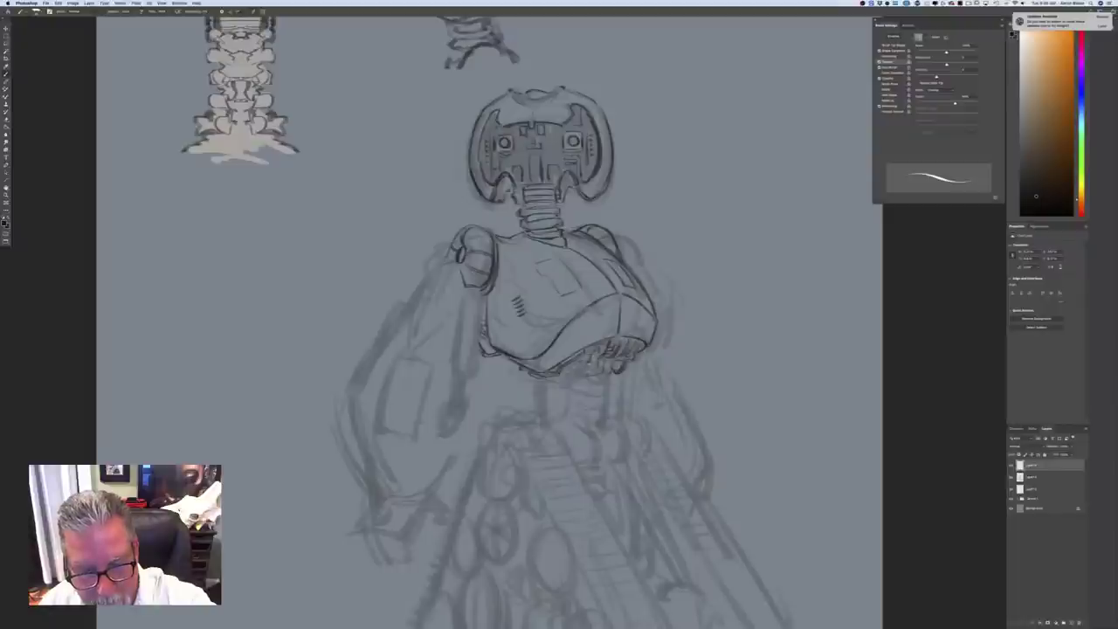
left_click_drag(591, 361, 583, 368)
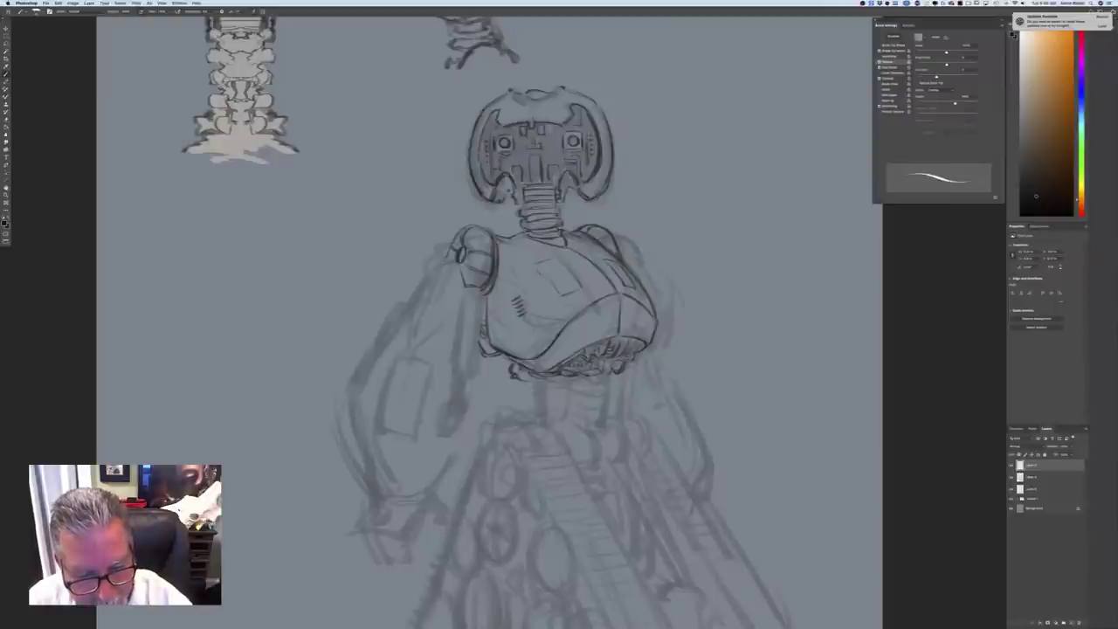
left_click_drag(519, 378, 530, 380)
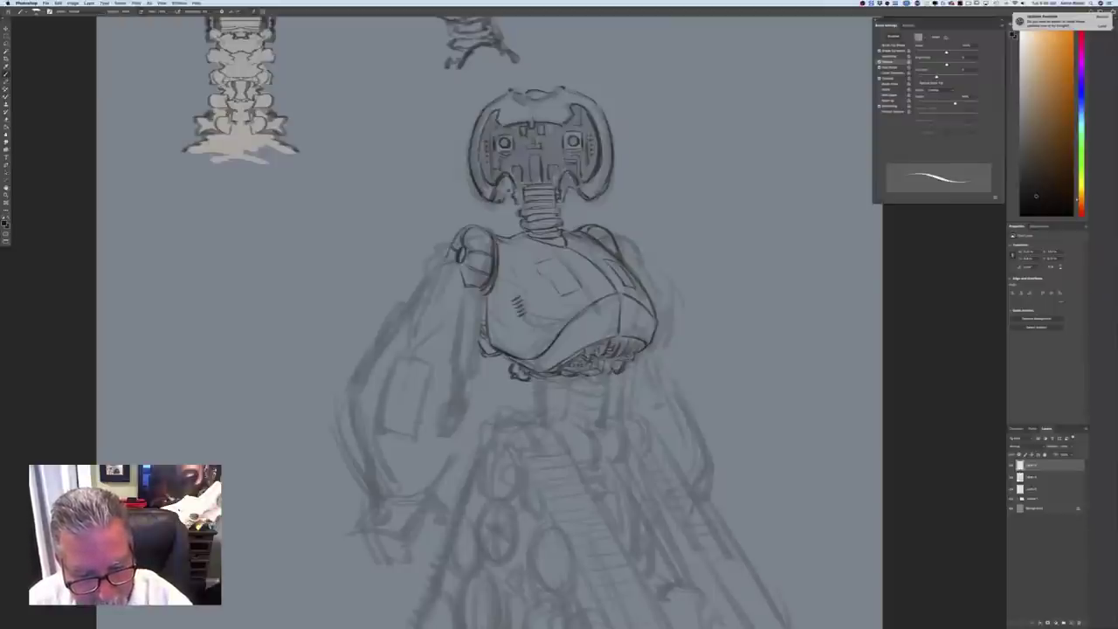
key("e")
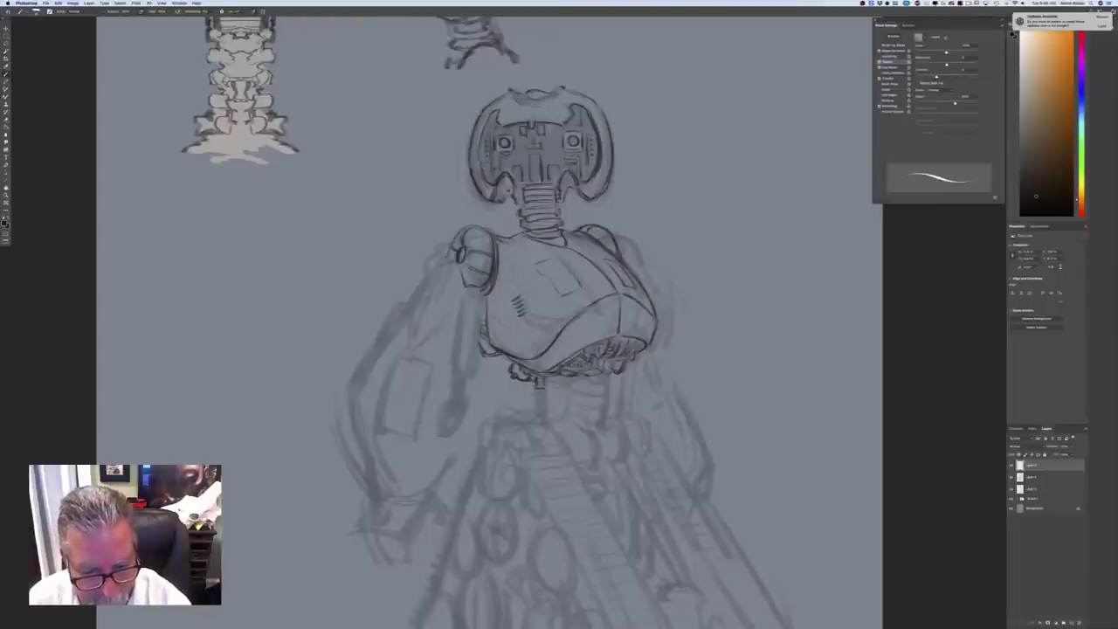
Ink the waist beneath the chest plate with a slim piston on the left and a ribbed central column tapering to a point
left_click_drag(535, 386, 549, 393)
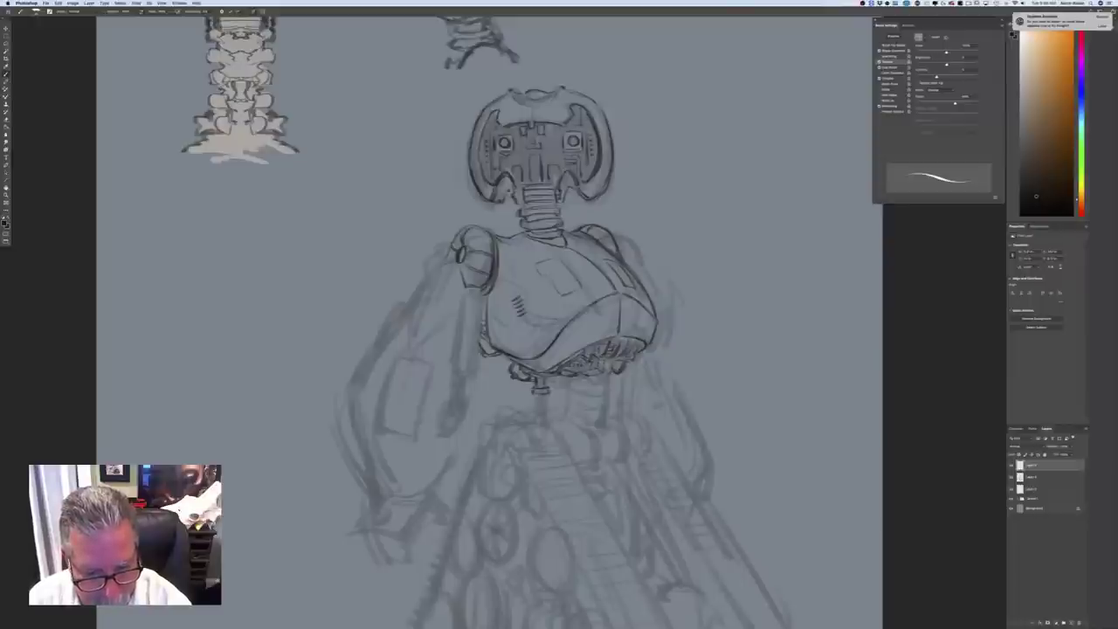
left_click_drag(538, 395, 546, 425)
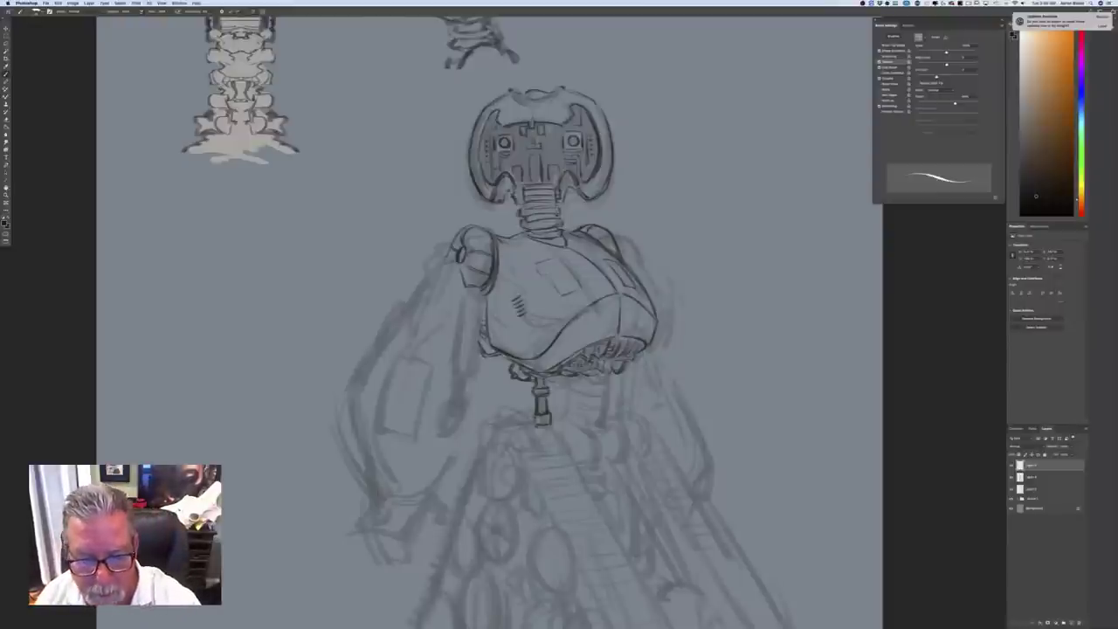
left_click_drag(605, 377, 609, 390)
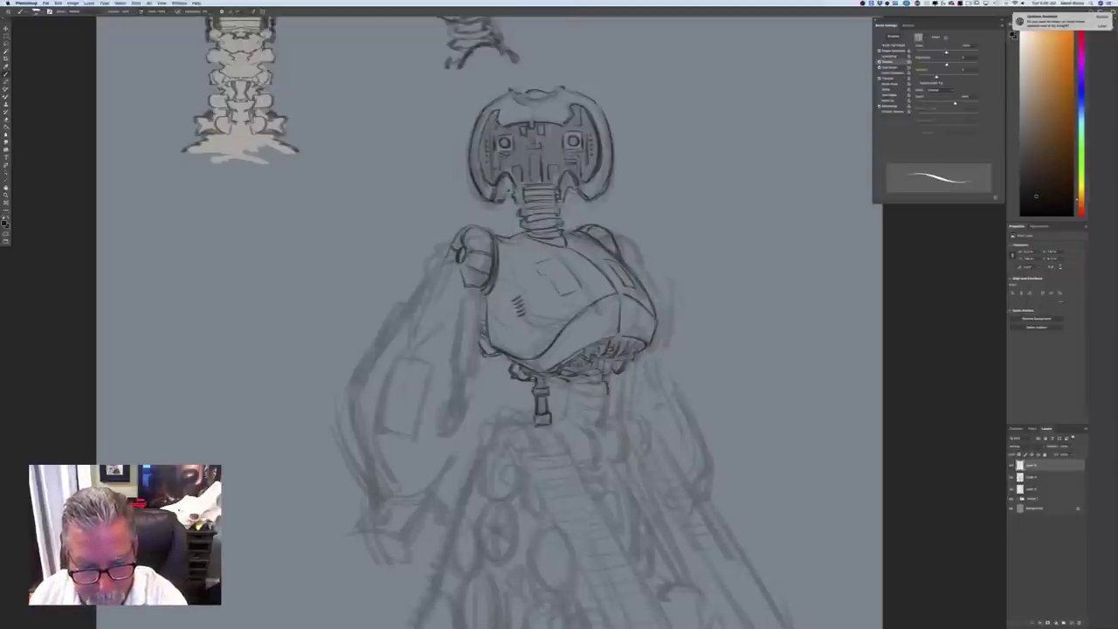
left_click_drag(564, 380, 603, 383)
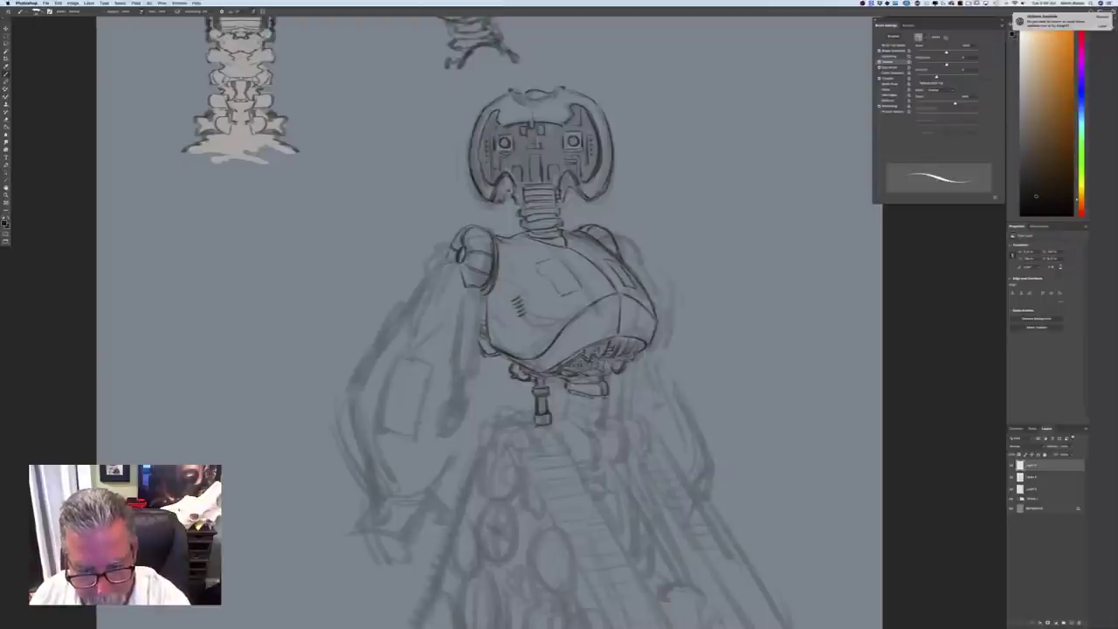
mouse_move(607, 395)
left_mouse_down()
mouse_move(598, 410)
mouse_move(607, 402)
left_mouse_up()
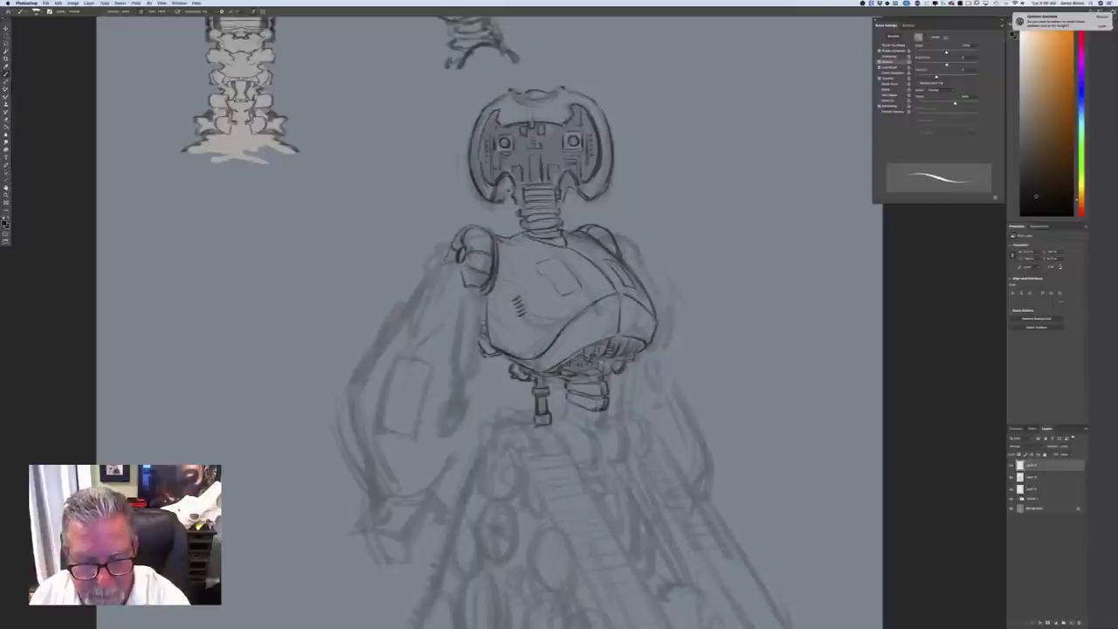
left_click_drag(584, 408, 594, 411)
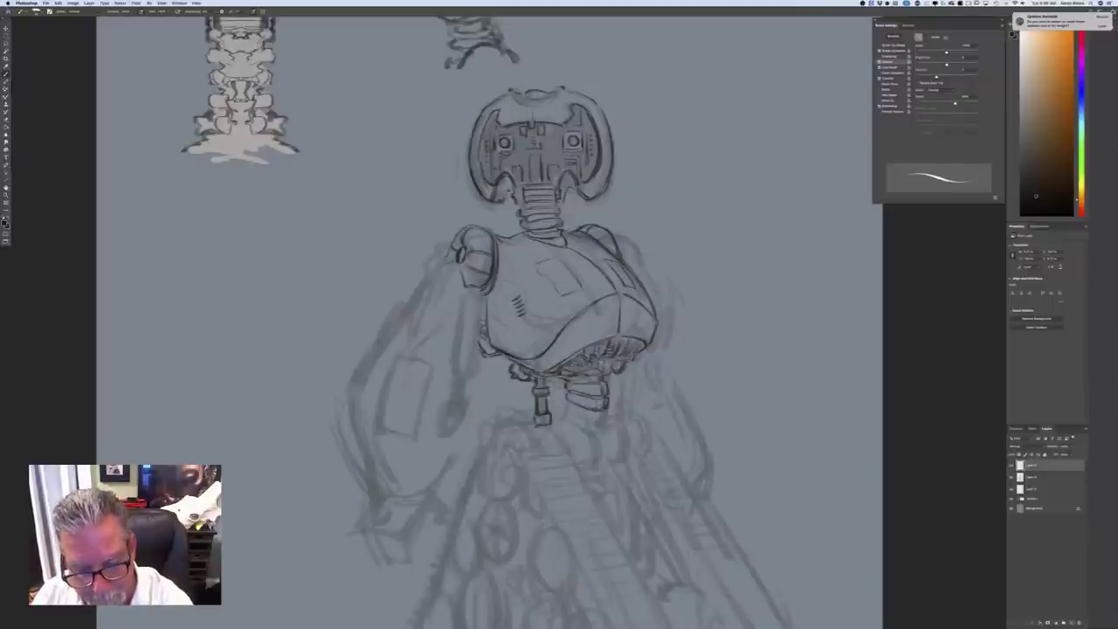
left_click_drag(601, 409, 604, 421)
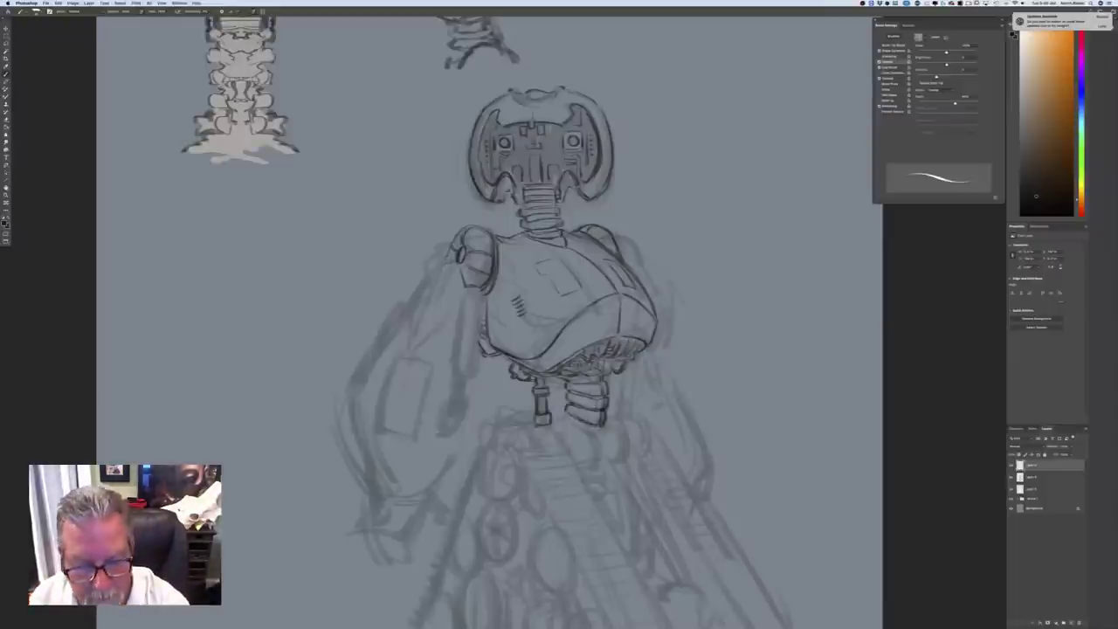
left_click_drag(572, 428, 594, 423)
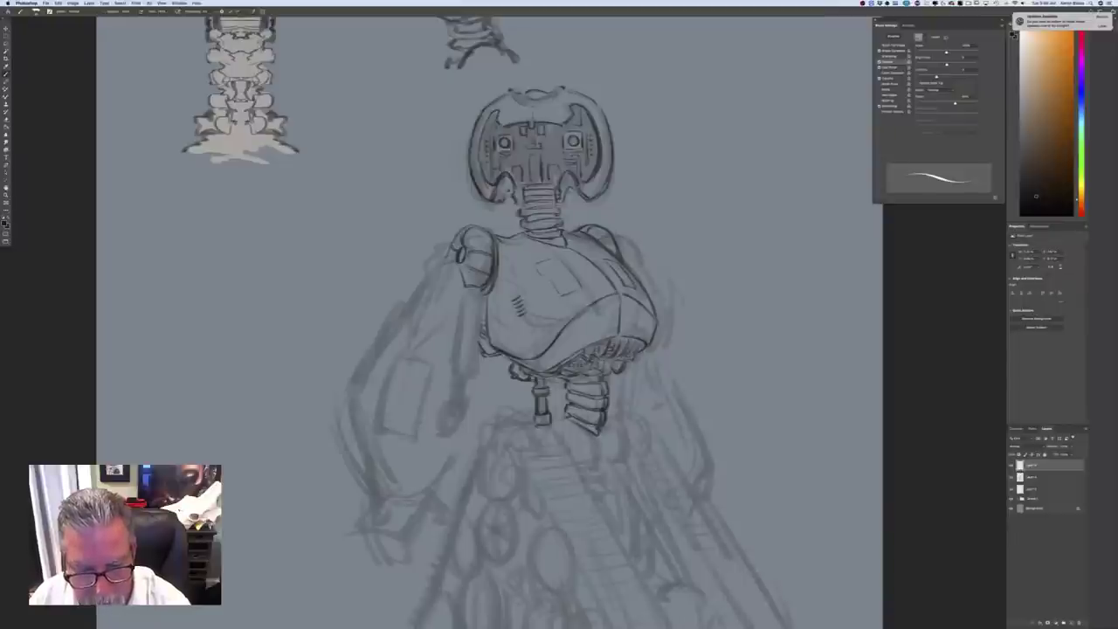
left_click_drag(568, 430, 599, 442)
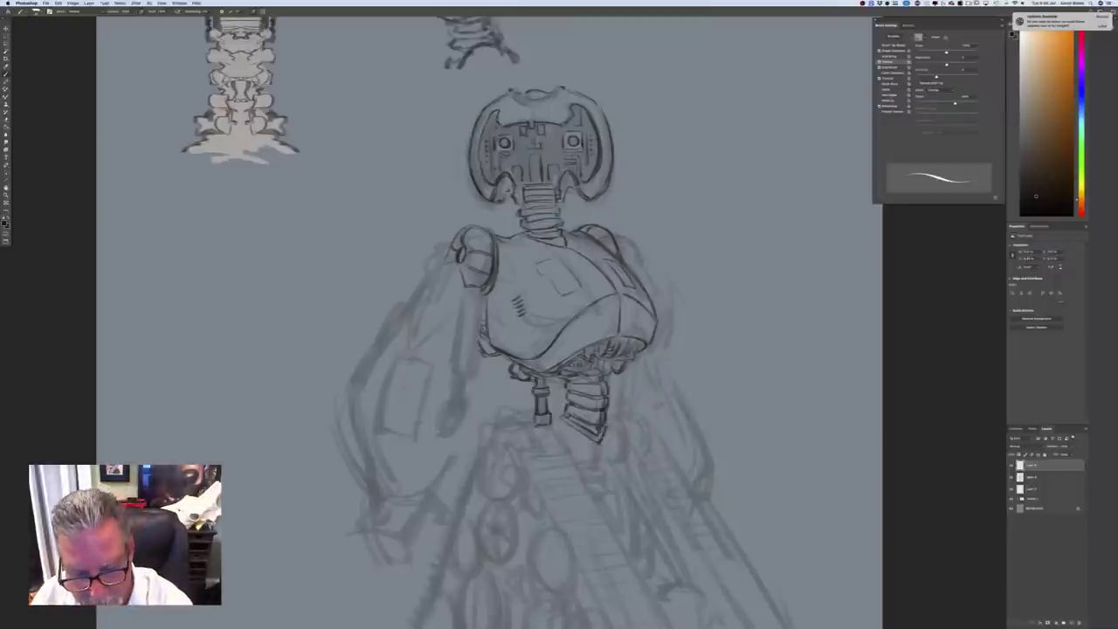
Ink the rounded piece beside the column's tip and the top edges of the treaded base, plus a short line at the left-hand shoulder joint
left_click_drag(617, 427, 622, 459)
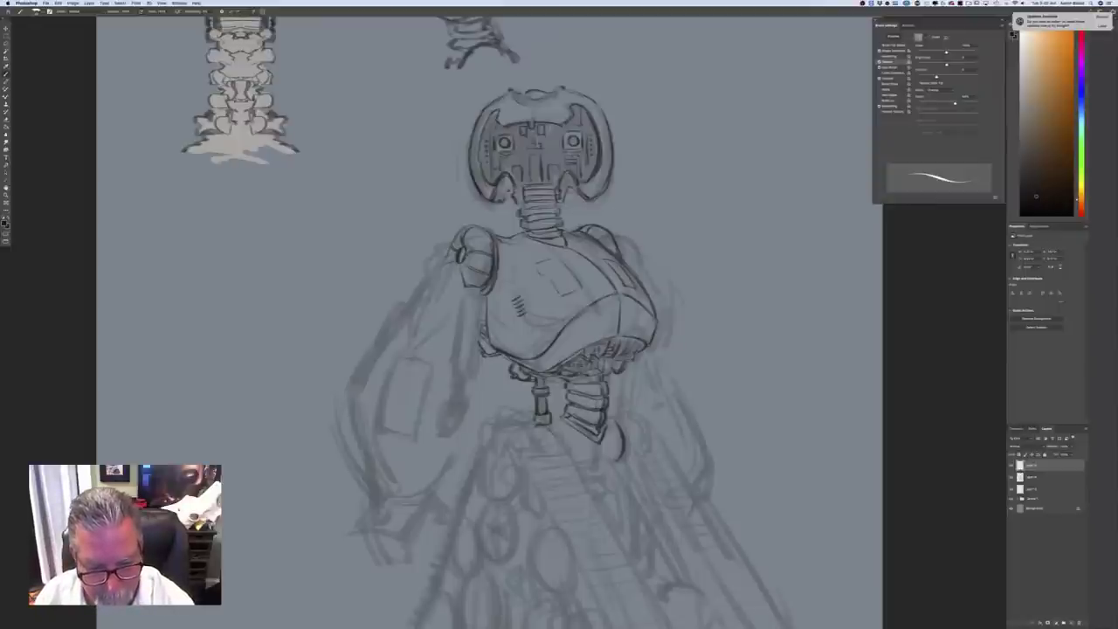
left_click_drag(549, 426, 566, 449)
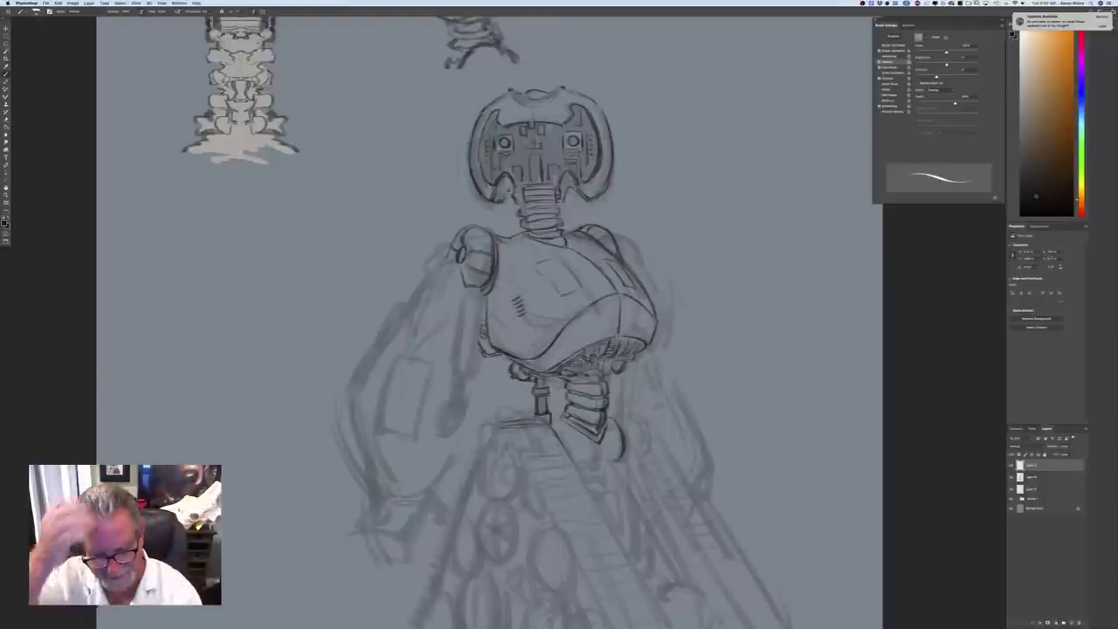
key("super+0")
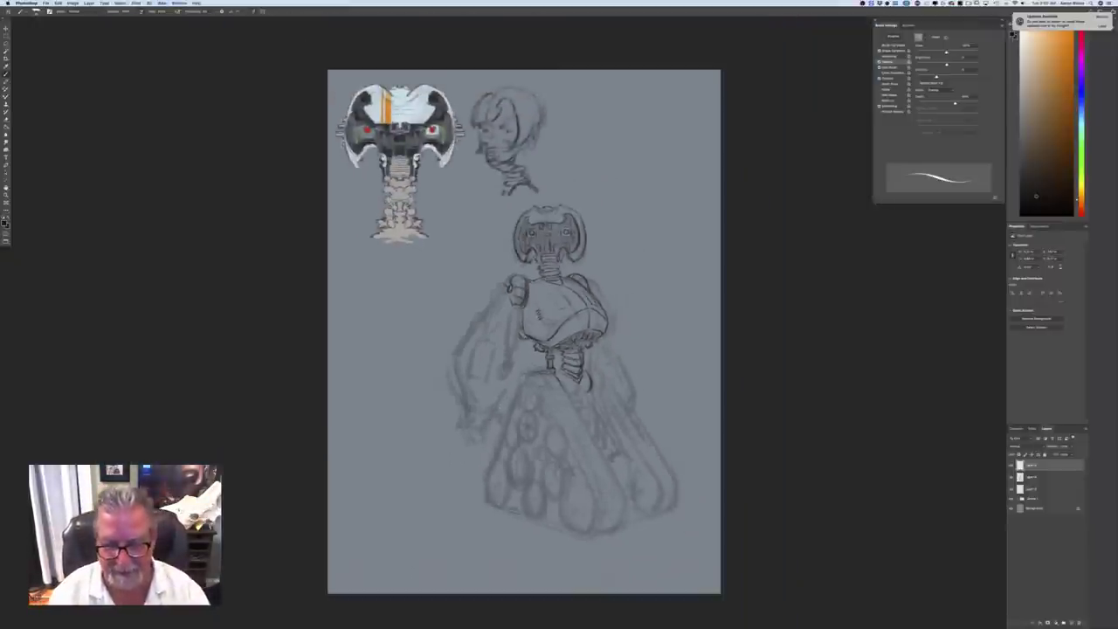
key("super+plus")
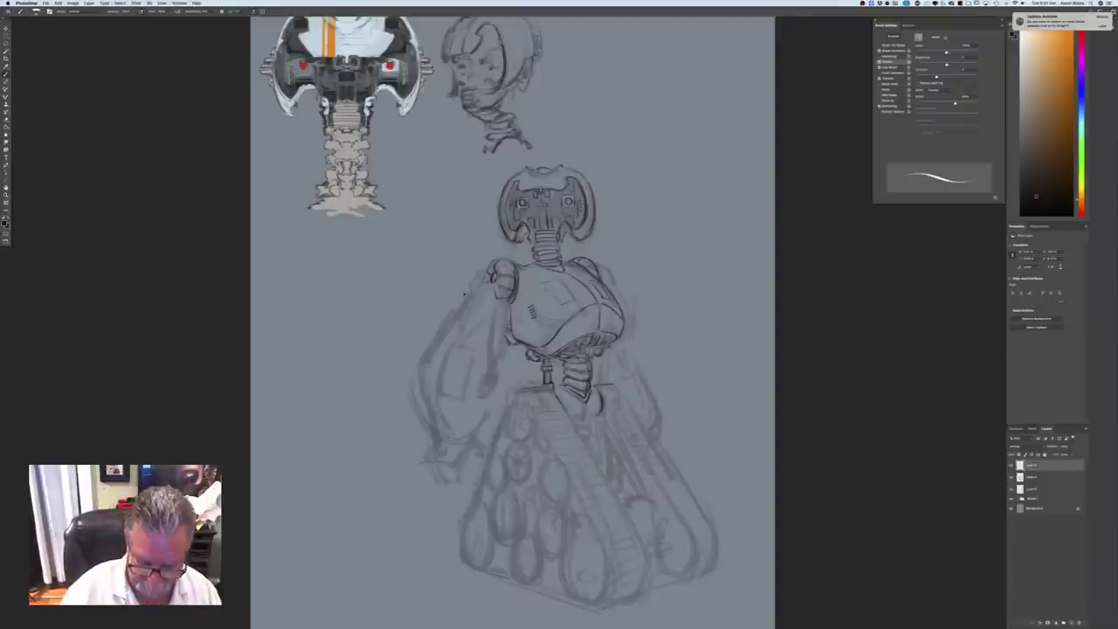
key("super+=")
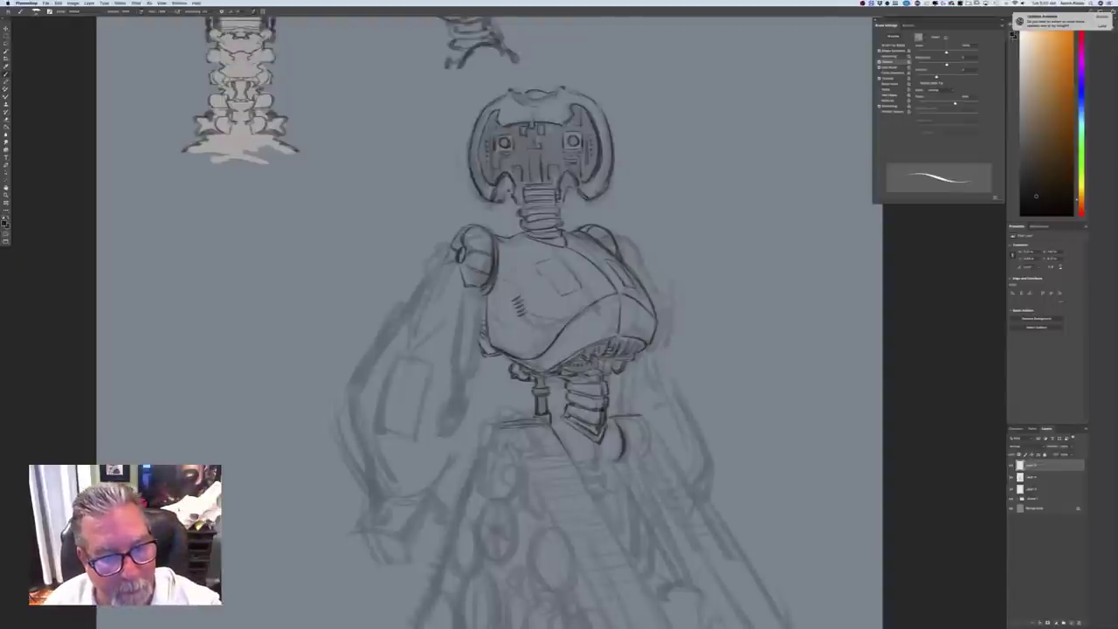
left_click_drag(456, 241, 447, 262)
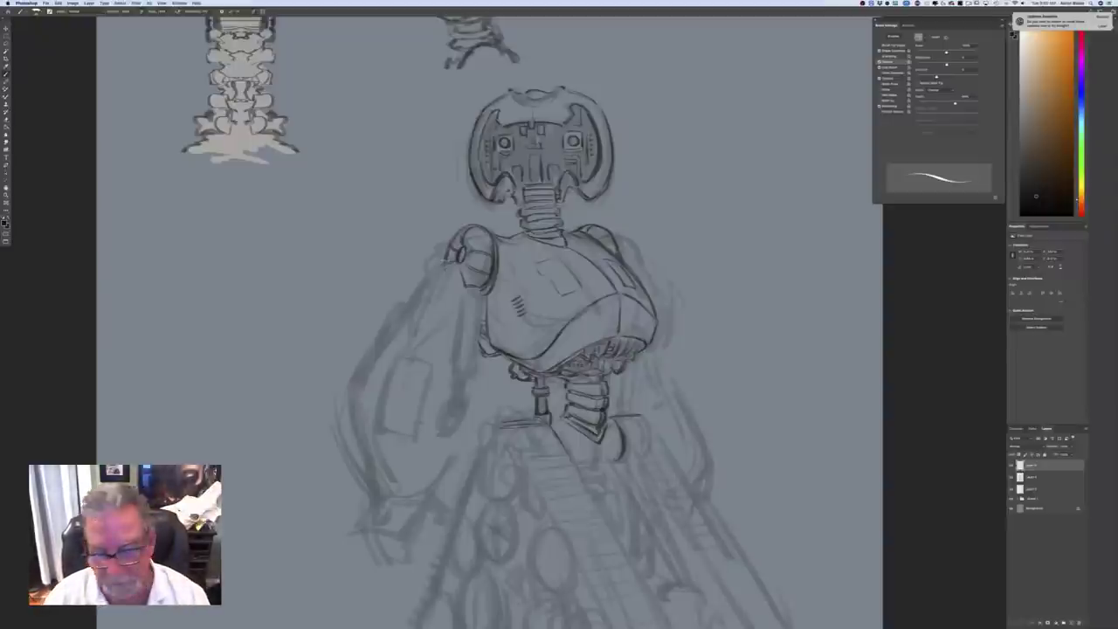
On the faded sketch layer, erase most of the left-hand arm and rough in a new upper arm end and elbow block
left_click(1029, 481)
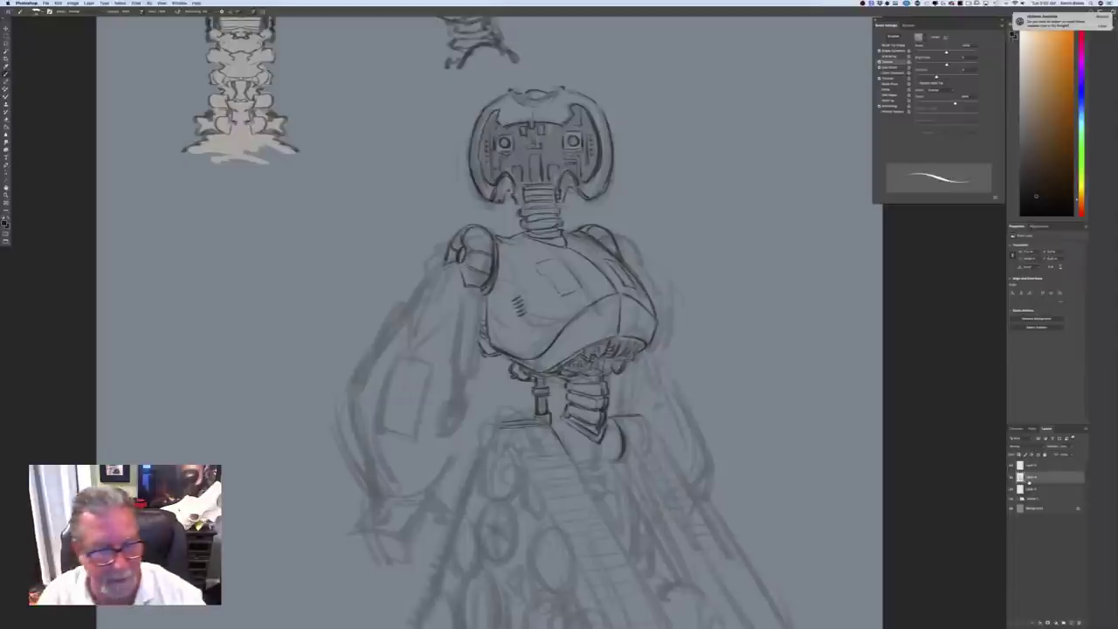
mouse_move(423, 359)
left_mouse_down()
mouse_move(413, 360)
mouse_move(414, 302)
mouse_move(353, 406)
mouse_move(395, 367)
mouse_move(419, 423)
mouse_move(357, 425)
mouse_move(393, 481)
mouse_move(446, 465)
mouse_move(343, 436)
left_mouse_up()
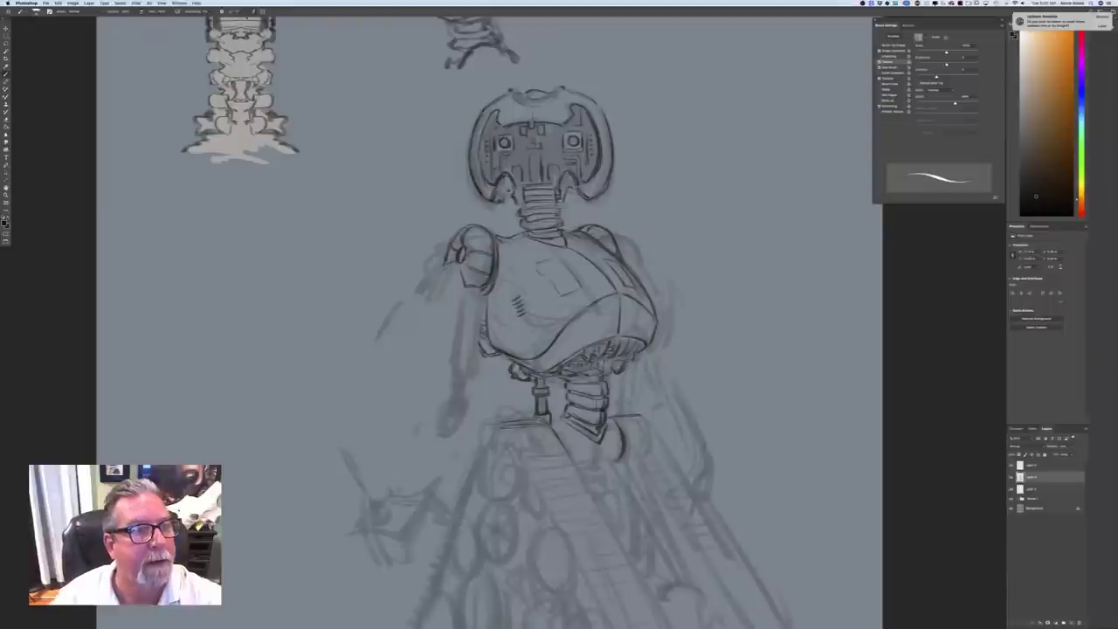
left_click(880, 51)
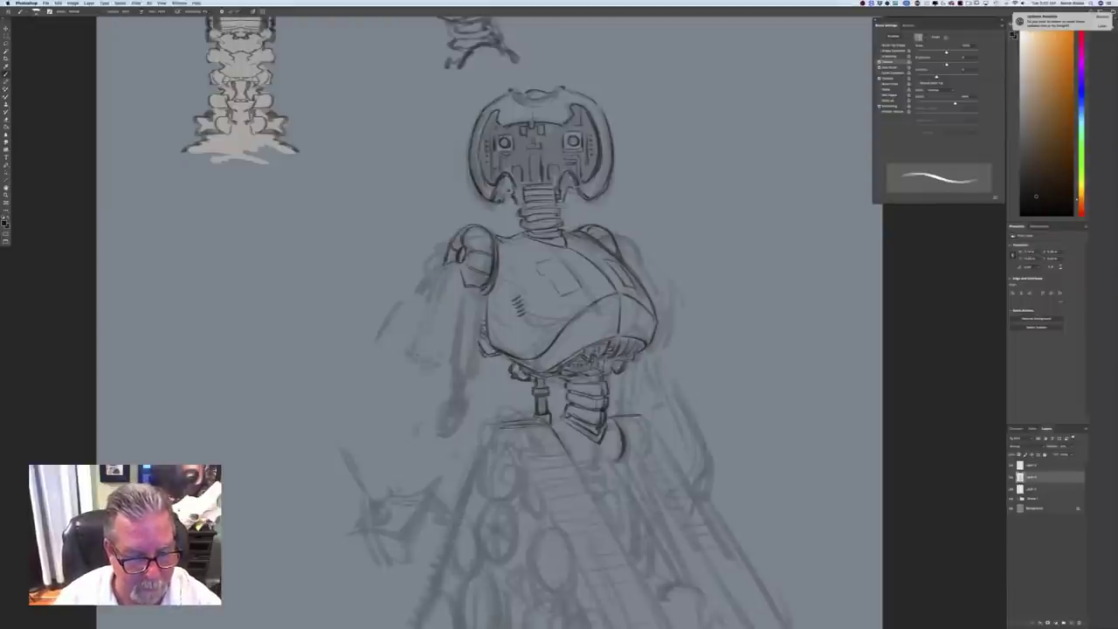
mouse_move(402, 381)
left_mouse_down()
mouse_move(399, 348)
mouse_move(439, 385)
left_mouse_up()
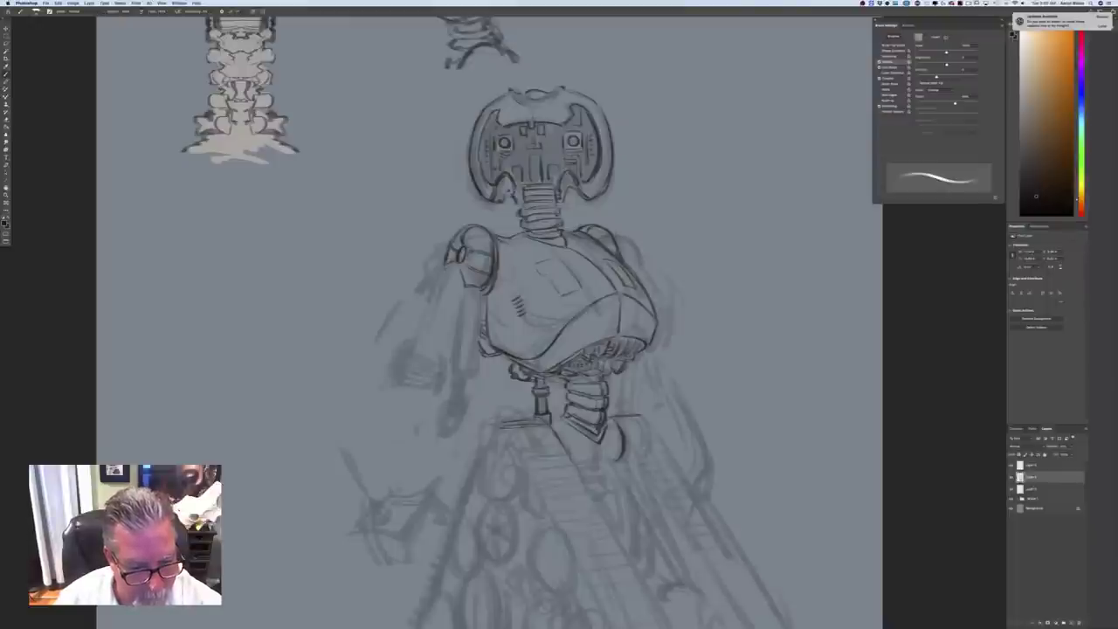
Rough in a bulky rounded left-hand forearm with an inner elbow shape, an outer bulge, upper-arm contours and a wrist
left_click_drag(367, 398, 367, 493)
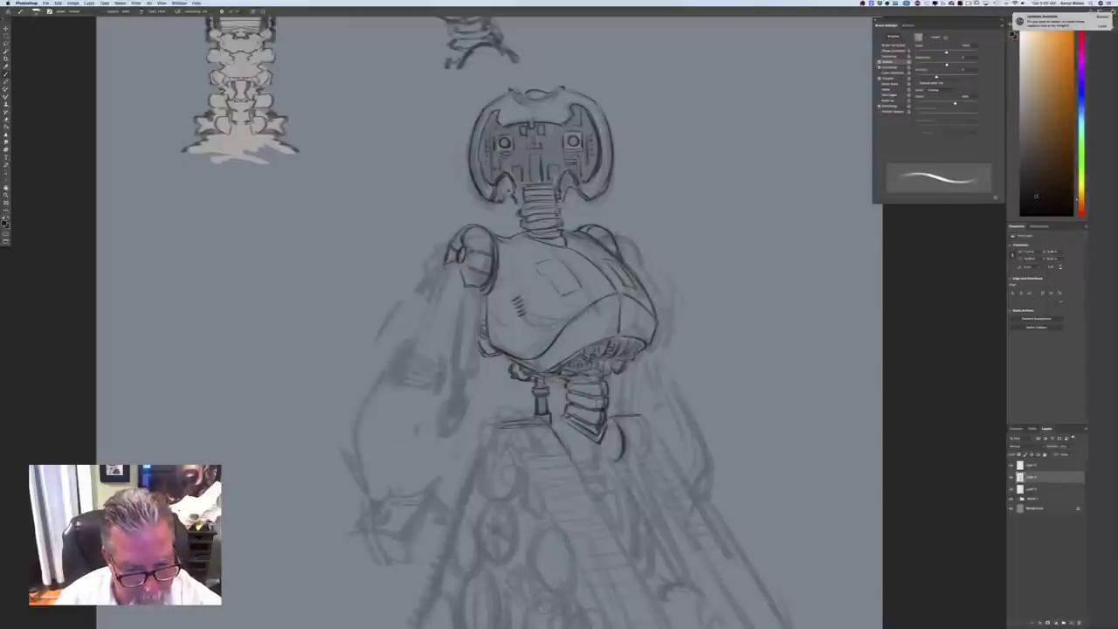
left_click_drag(446, 438, 439, 481)
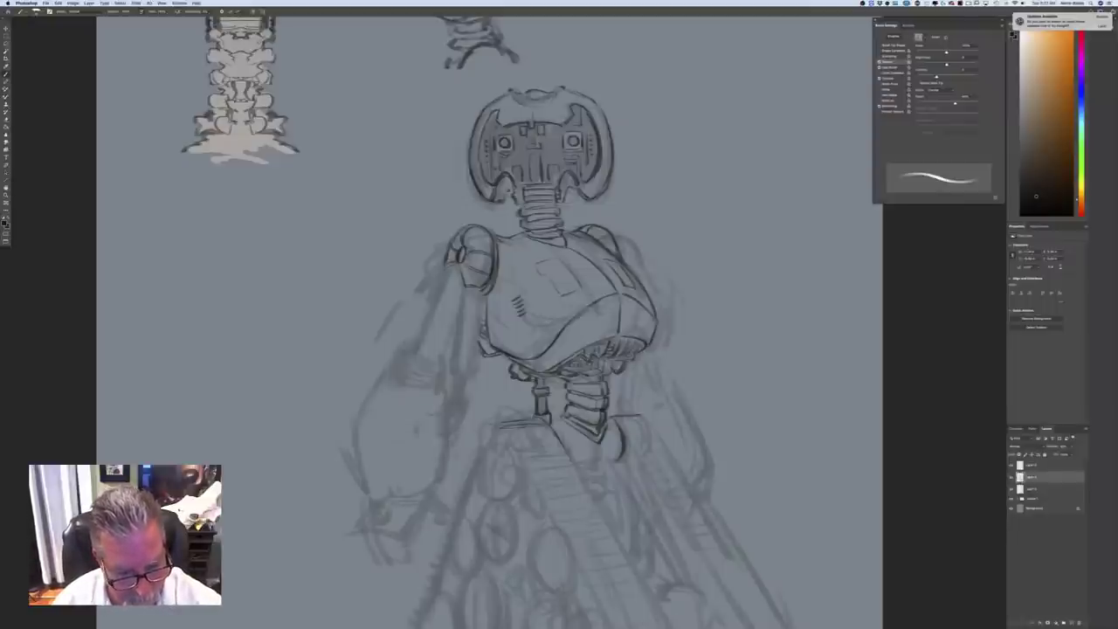
left_click_drag(425, 419, 435, 464)
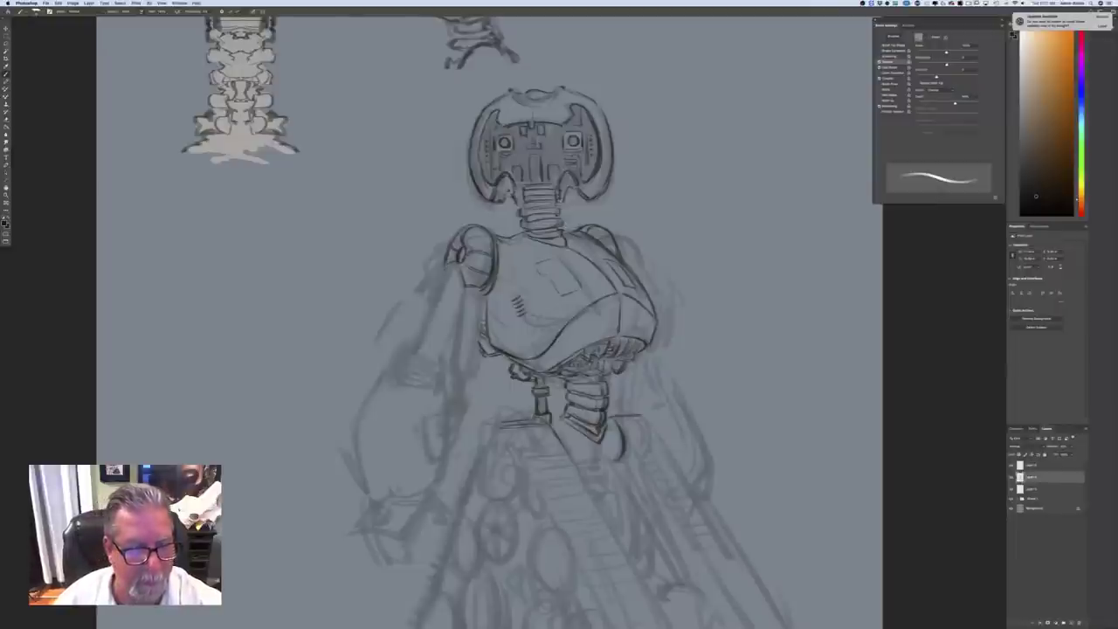
mouse_move(364, 358)
left_mouse_down()
mouse_move(374, 380)
mouse_move(357, 409)
left_mouse_up()
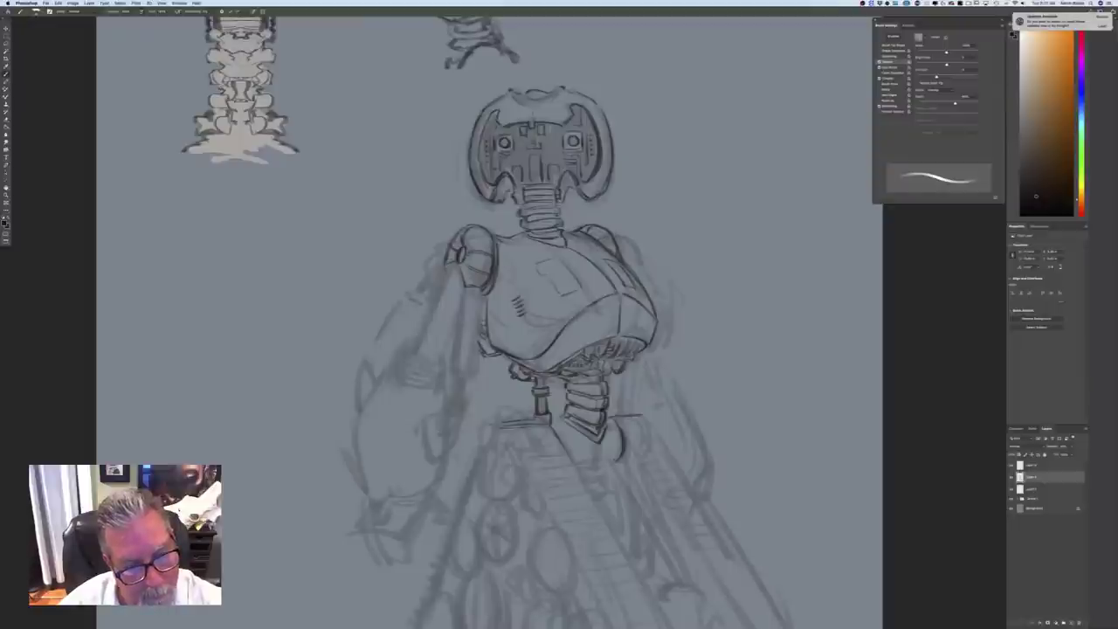
mouse_move(413, 321)
left_mouse_down()
mouse_move(380, 360)
mouse_move(371, 496)
mouse_move(393, 517)
left_mouse_up()
left_click_drag(407, 512, 395, 525)
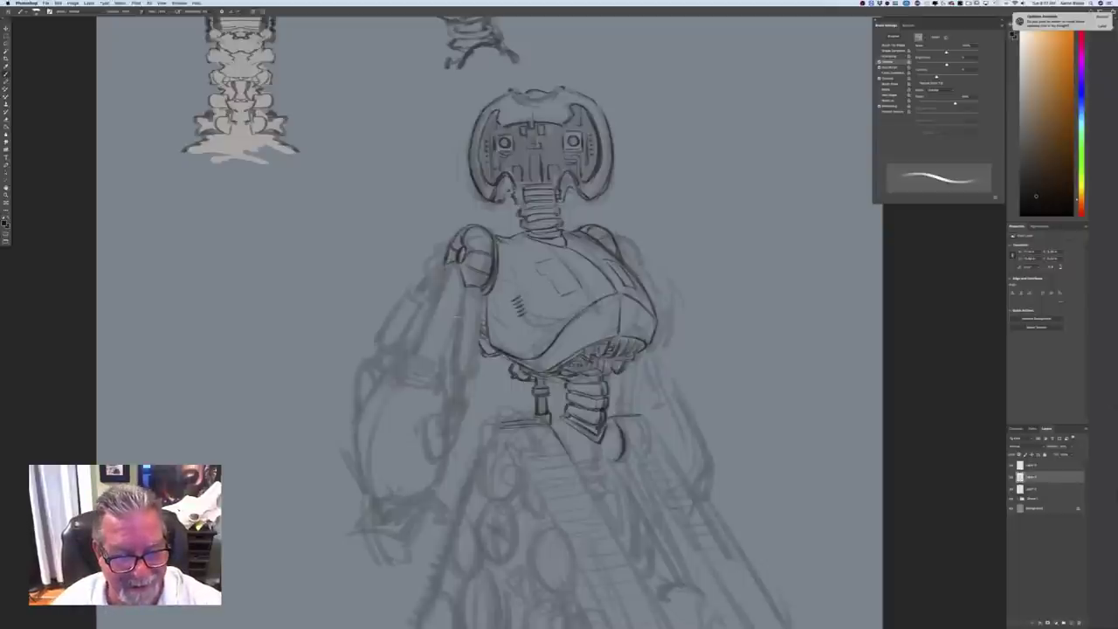
Strengthen the rough left-hand upper arm and elbow, and sketch a matching segmented outline for the right-hand arm
left_click_drag(457, 287, 460, 311)
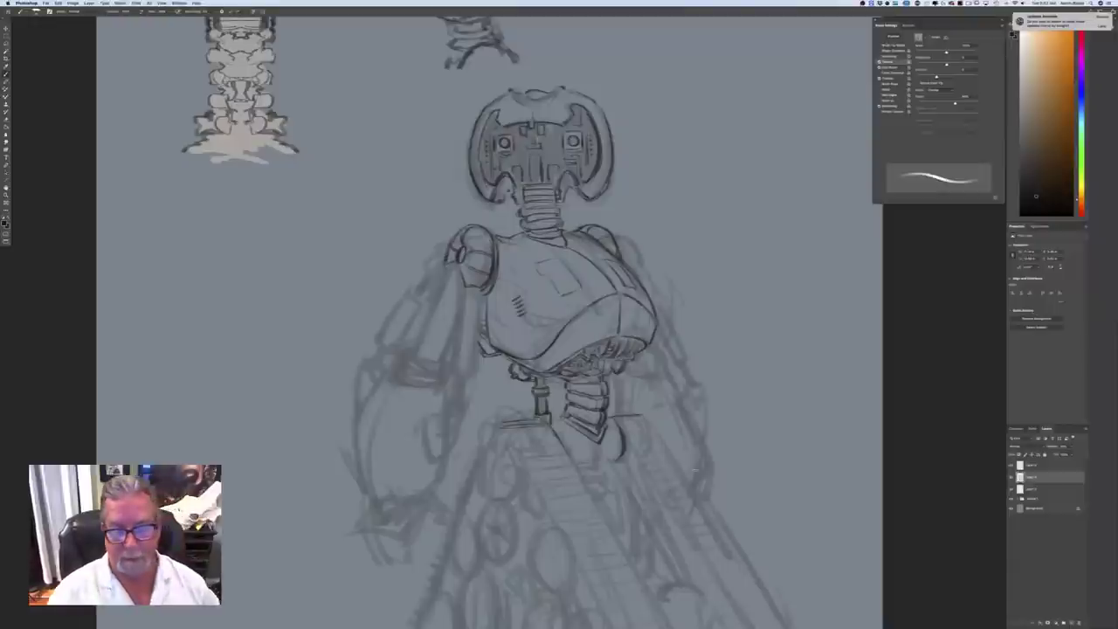
key("super+minus")
key("super+minus")
key("super+minus")
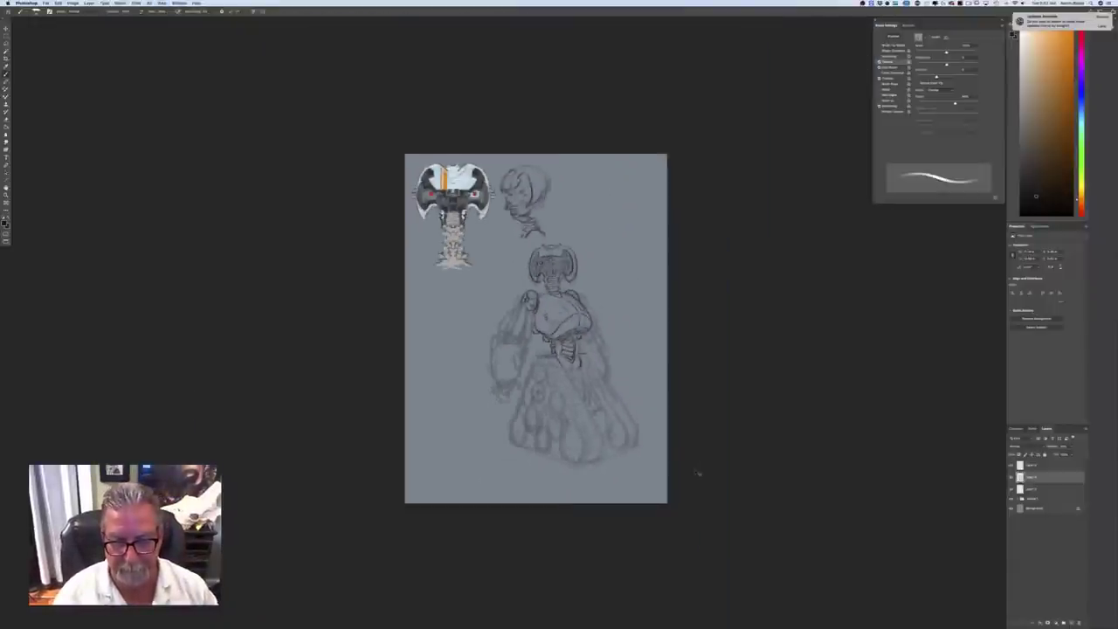
key("super+plus")
key("super+plus")
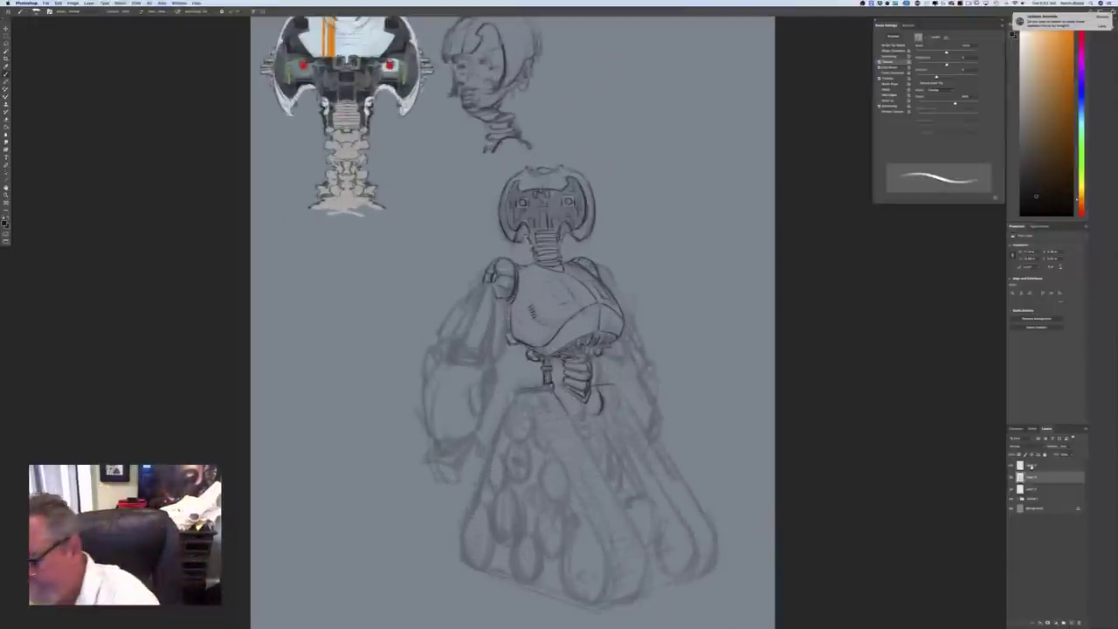
On the line-work layer, ink the left-hand upper arm's outer edge and a long narrow cylinder hanging below the shoulder cap
left_click(1031, 467)
key("super+plus")
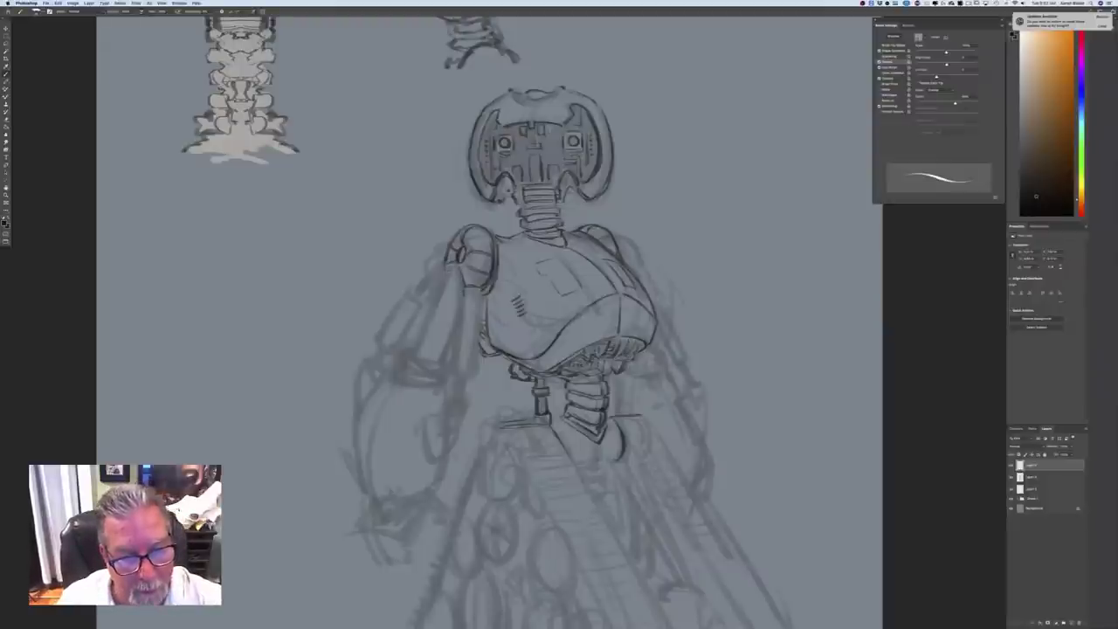
left_click_drag(437, 288, 417, 348)
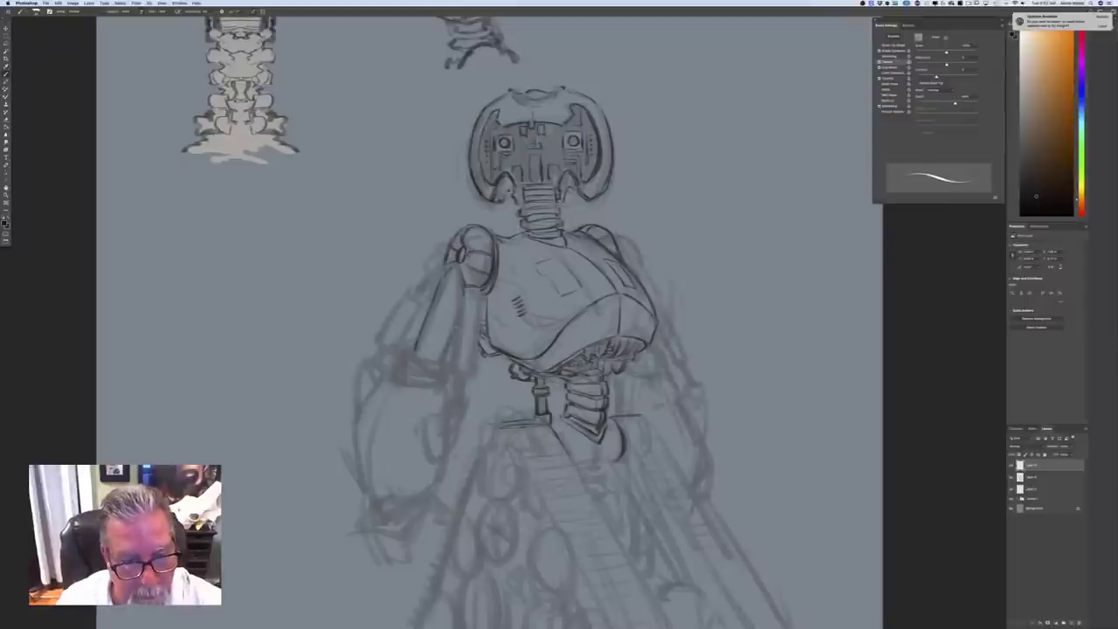
left_click_drag(462, 292, 477, 295)
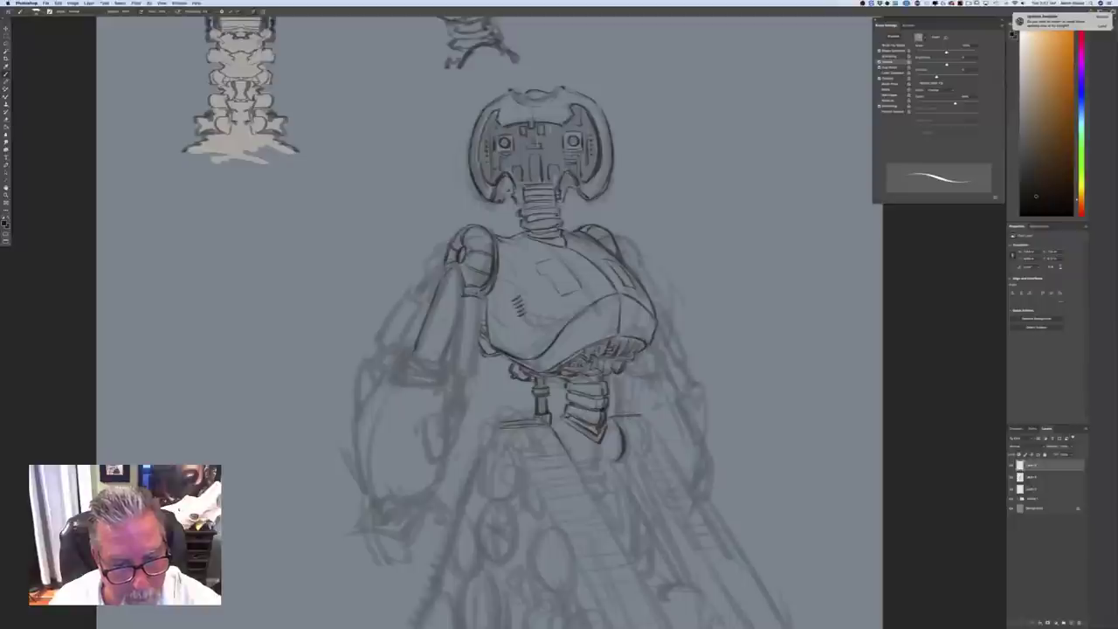
left_click_drag(481, 300, 472, 370)
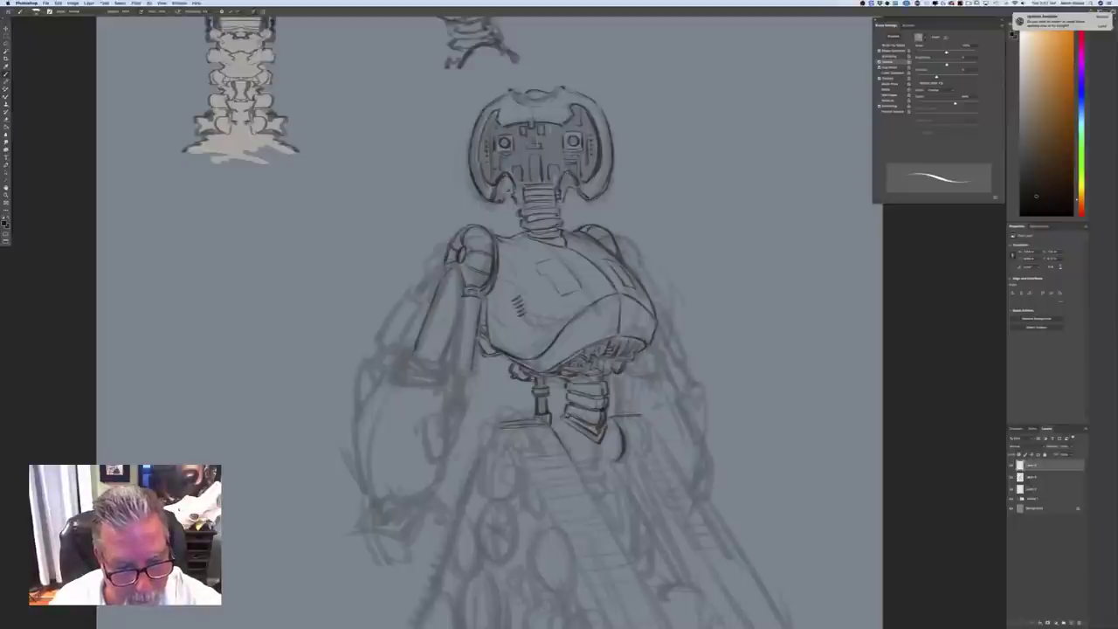
left_click_drag(480, 321, 473, 376)
left_click_drag(461, 305, 452, 367)
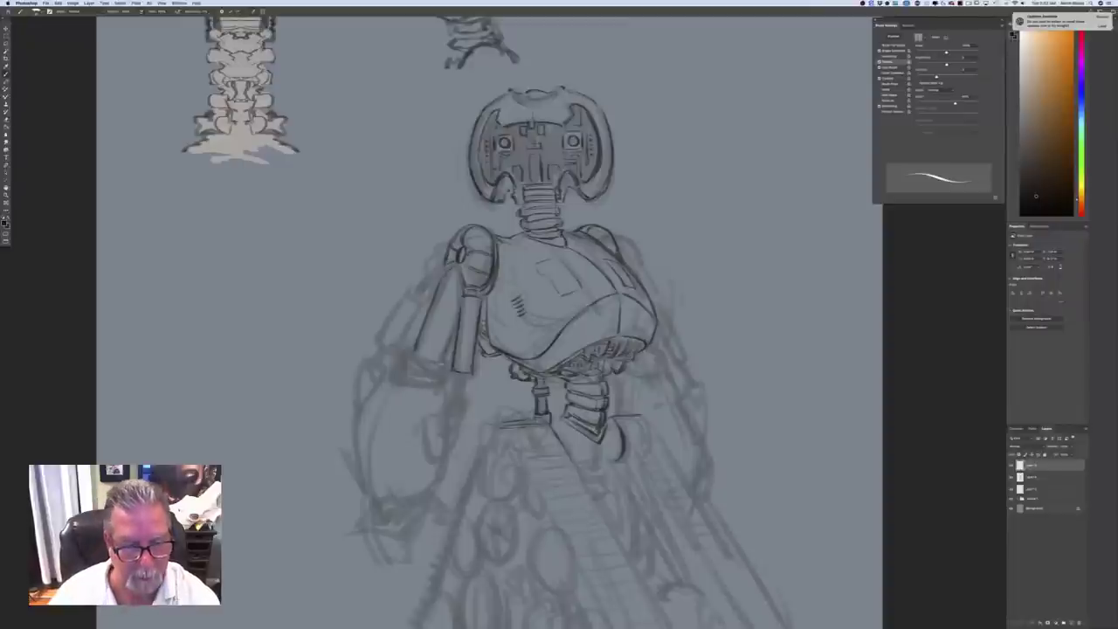
Ink the thin piston rod below the inner arm cylinder and the curved, pointed elbow bracket it connects to
left_click_drag(464, 375, 456, 396)
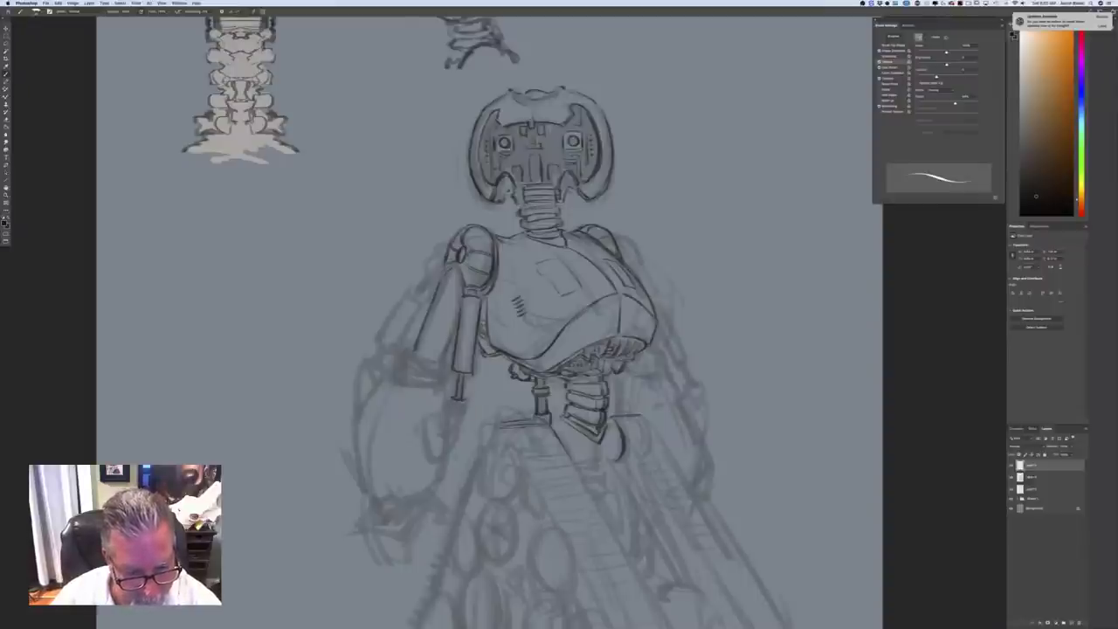
left_click_drag(451, 399, 464, 402)
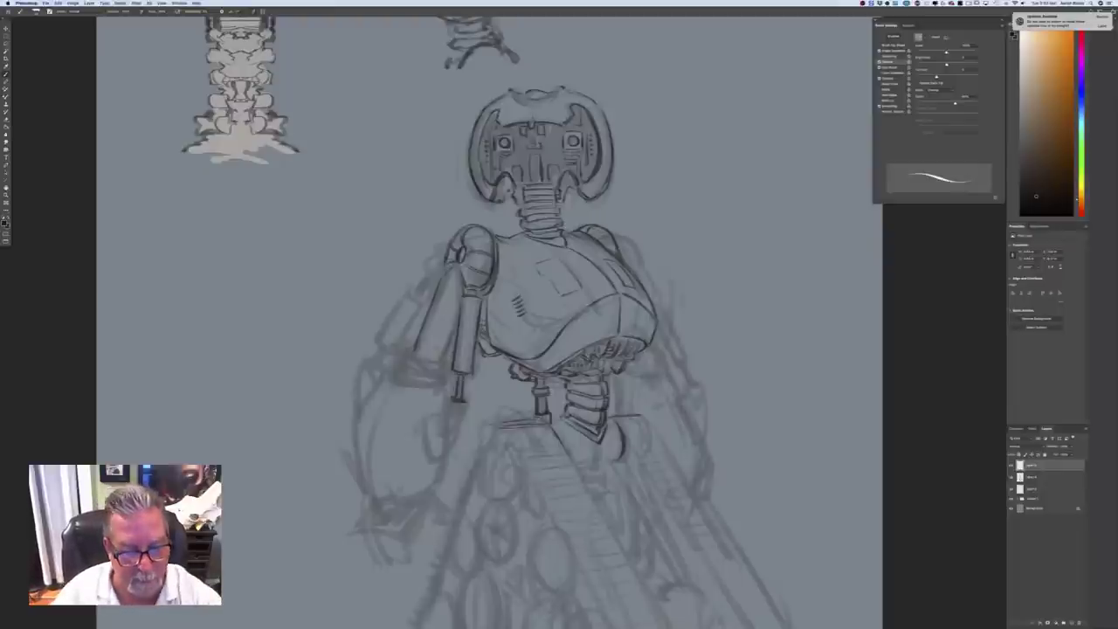
mouse_move(466, 405)
left_mouse_down()
mouse_move(451, 435)
mouse_move(441, 413)
mouse_move(426, 459)
mouse_move(455, 433)
left_mouse_up()
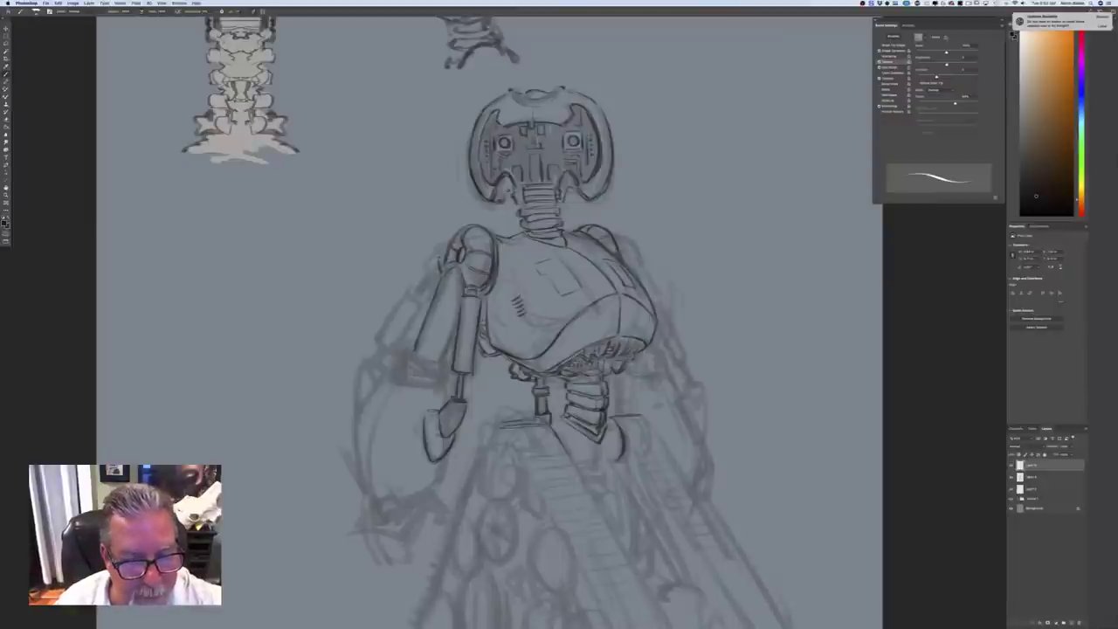
Ink the outer piston of the left-hand arm, with a rod from the shoulder, a thick cylinder and a short lower rod
left_click_drag(439, 260, 431, 284)
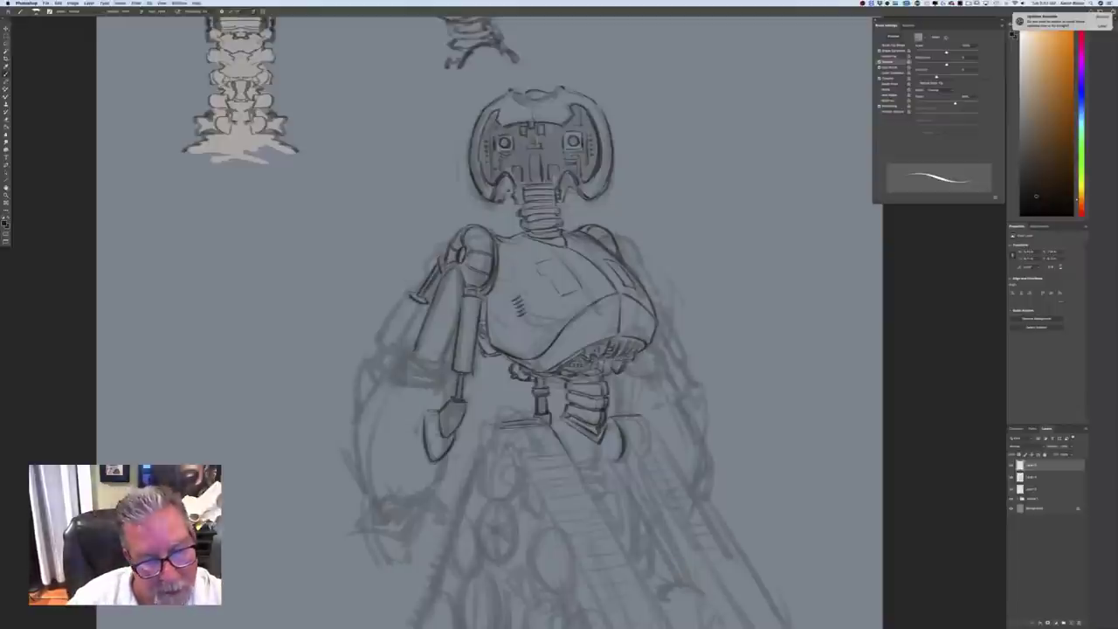
left_click_drag(428, 304, 402, 352)
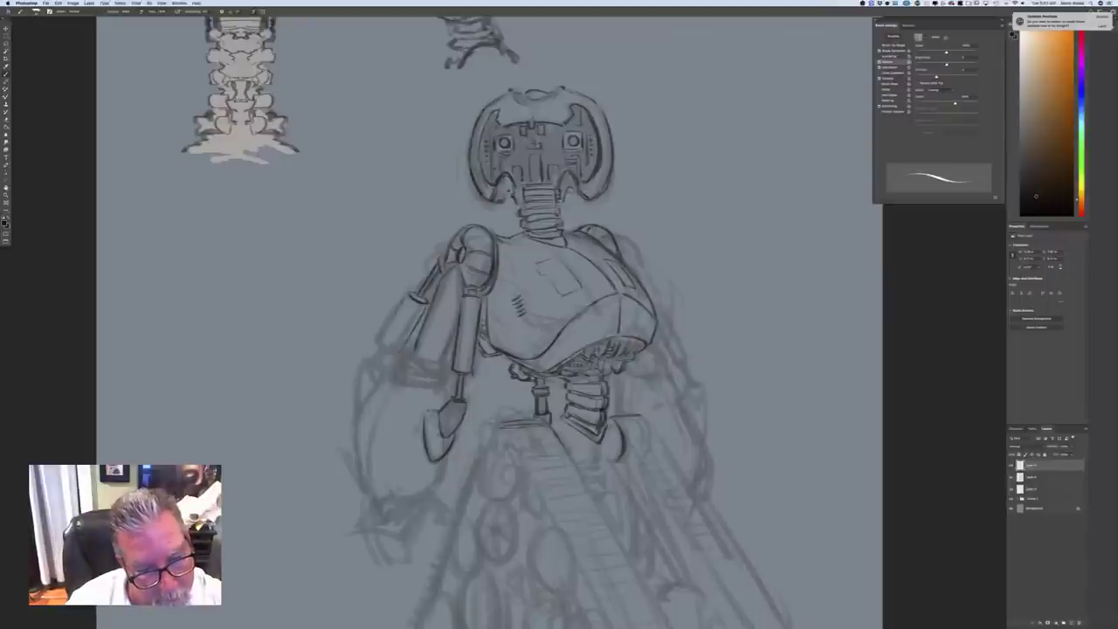
left_click_drag(405, 296, 383, 339)
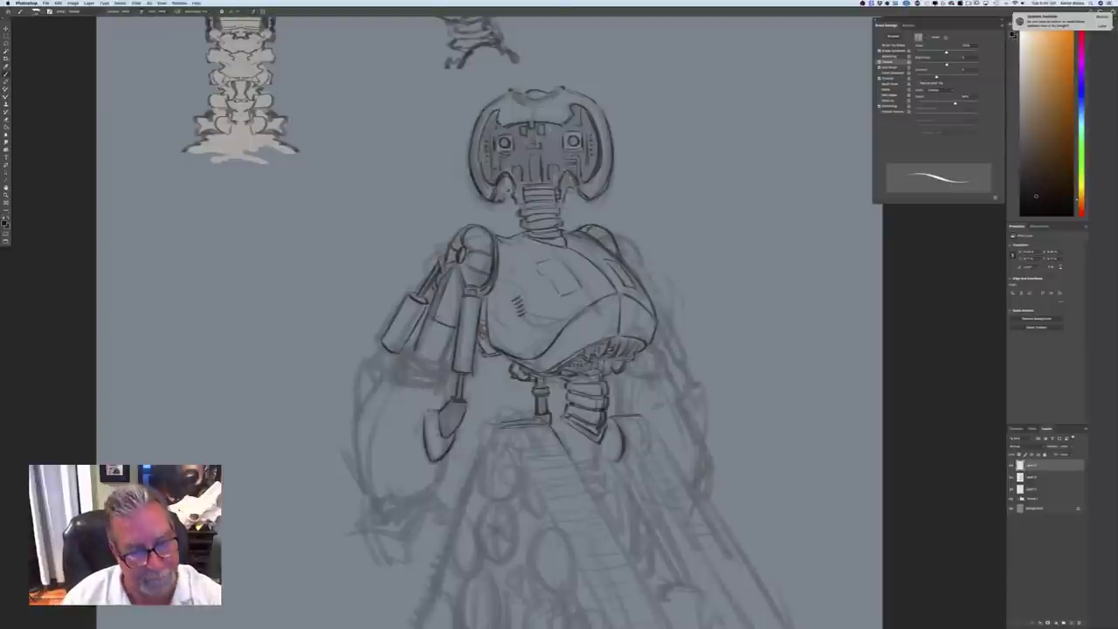
left_click_drag(385, 346, 380, 356)
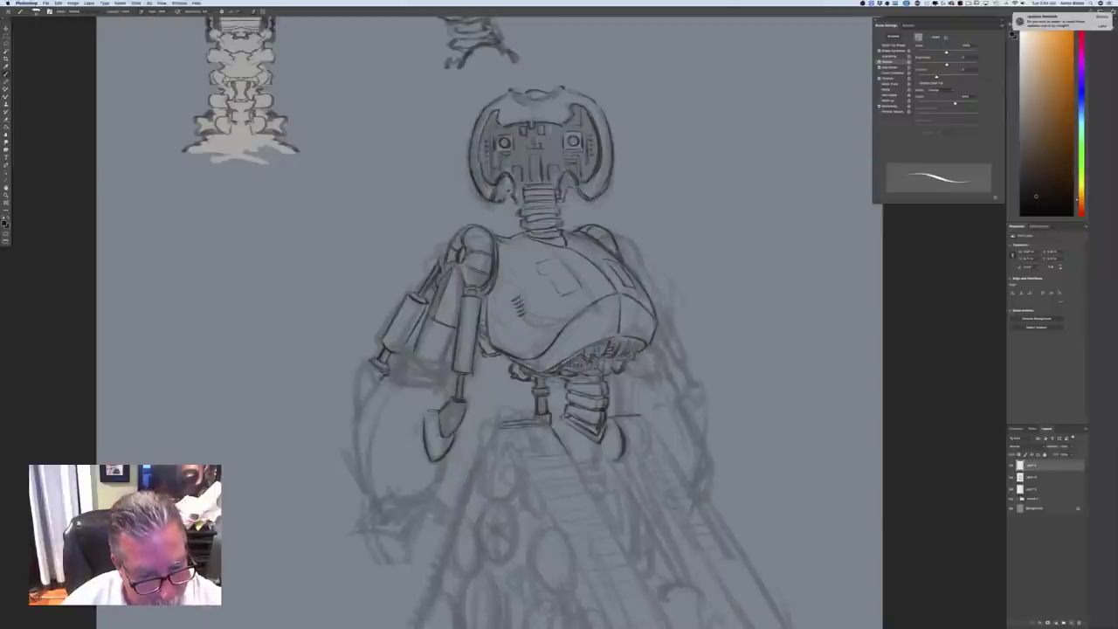
Ink the bulbous forearm casing of the robot's left-hand arm, including its side contours, elbow collar rings and curved lower edge
mouse_move(370, 368)
left_mouse_down()
mouse_move(379, 381)
mouse_move(368, 371)
mouse_move(353, 409)
mouse_move(371, 501)
left_mouse_up()
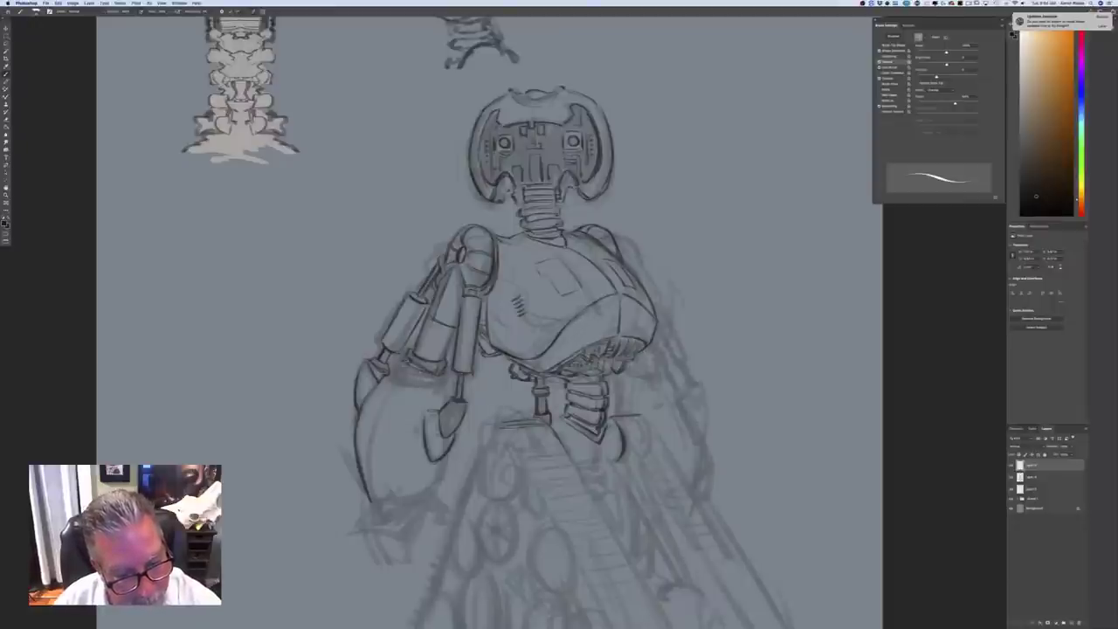
left_click_drag(409, 373, 450, 366)
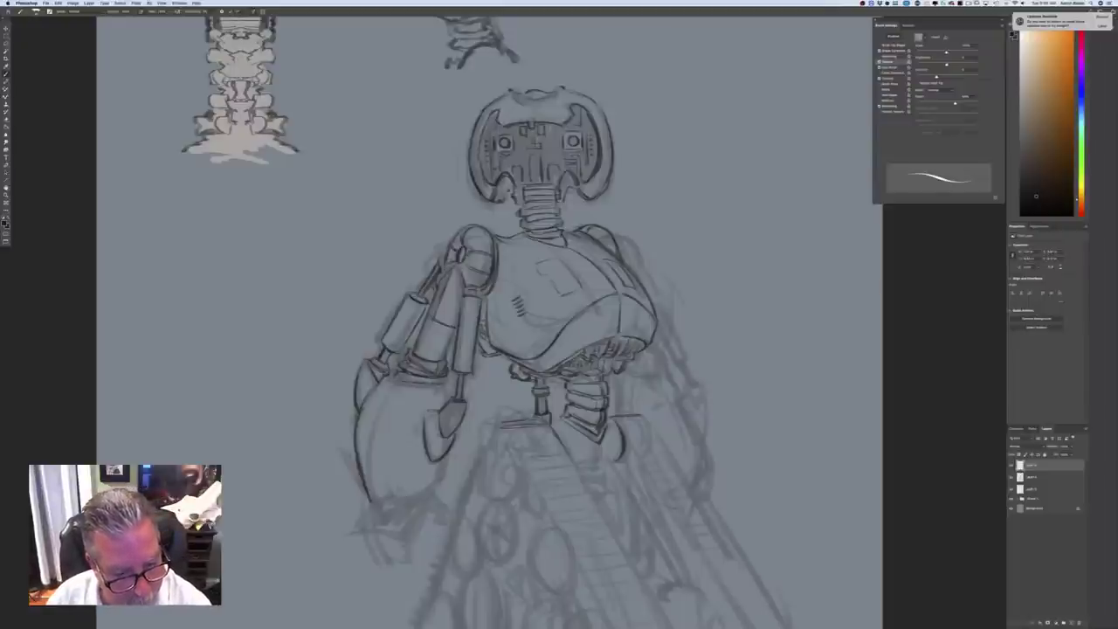
left_click_drag(401, 380, 447, 382)
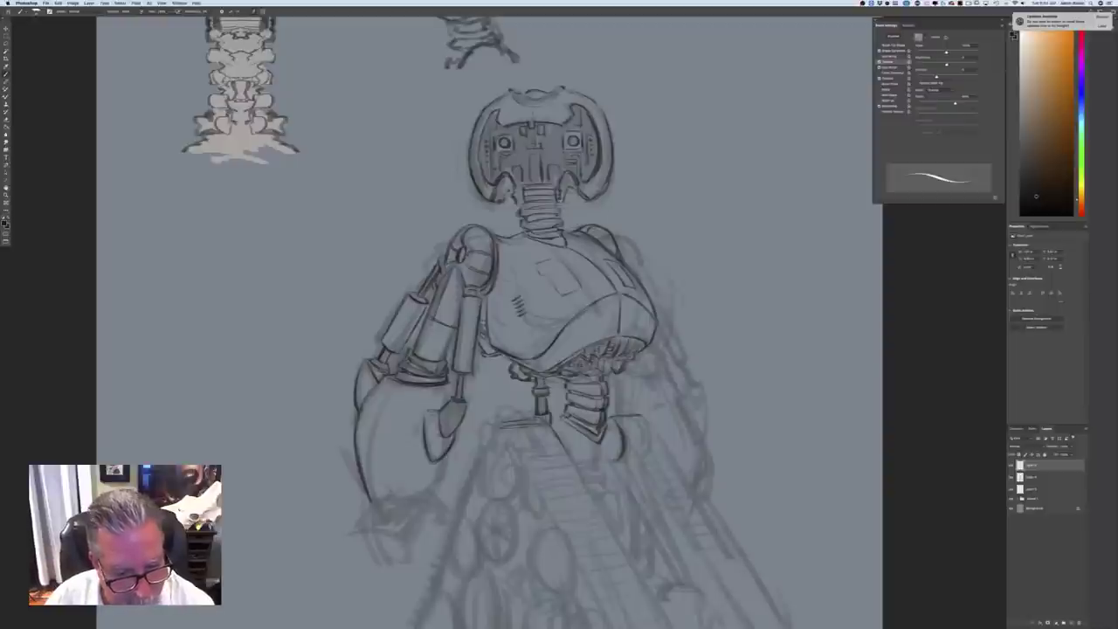
left_click_drag(452, 380, 451, 398)
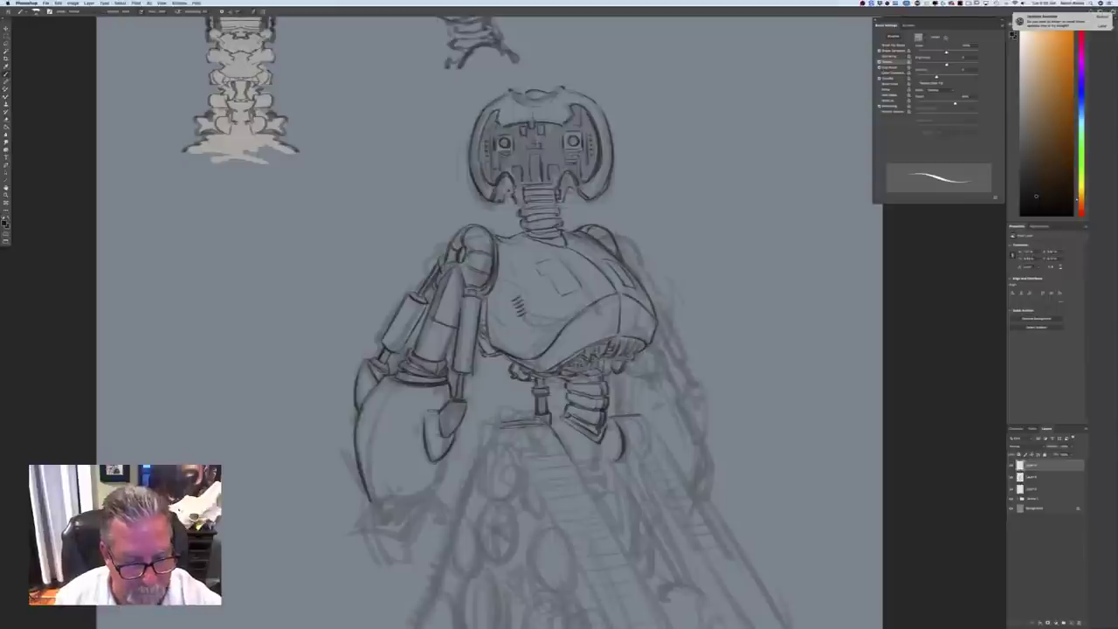
left_click_drag(447, 460, 431, 492)
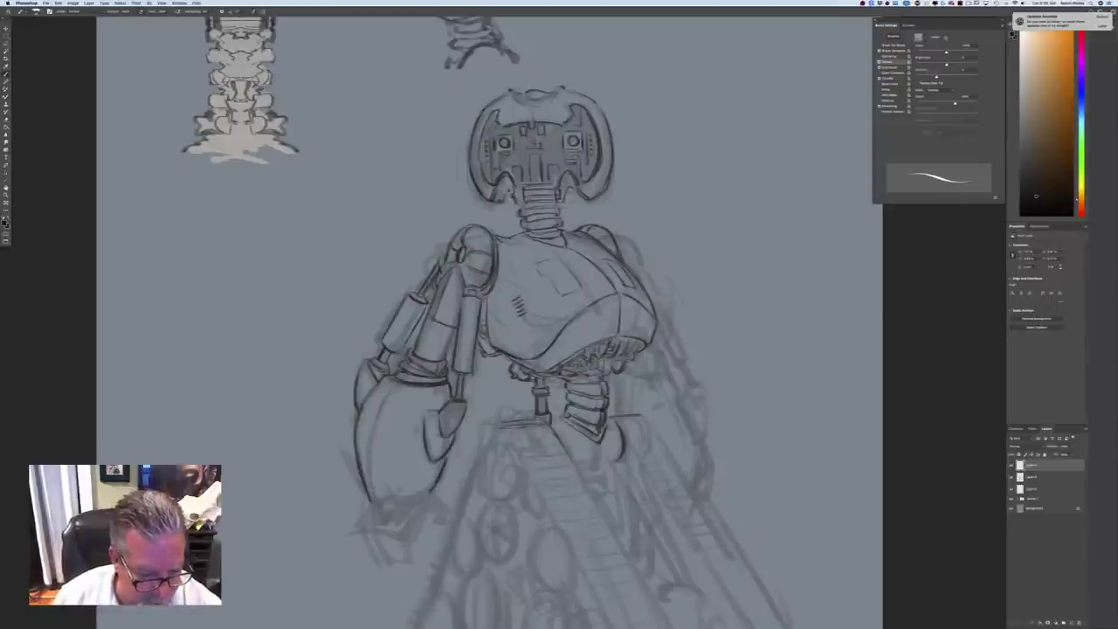
mouse_move(367, 475)
left_mouse_down()
mouse_move(376, 500)
mouse_move(403, 502)
left_mouse_up()
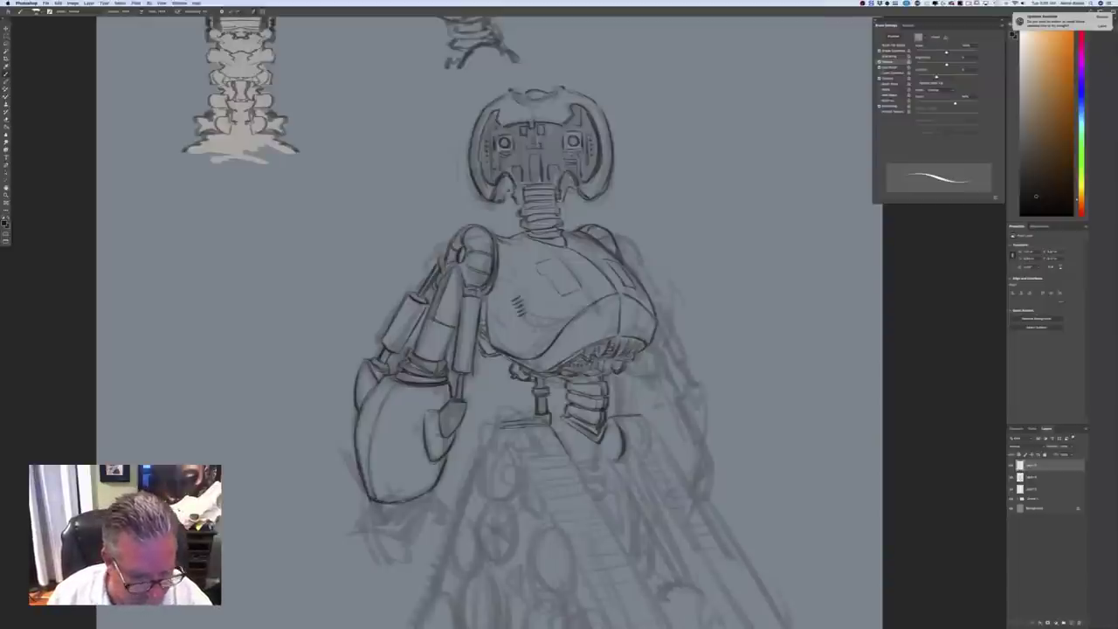
Draw the wrist cuff and the start of the hand beneath the forearm casing, including the small pointed shape beside the cuff
key("super+minus")
key("super+minus")
key("super+minus")
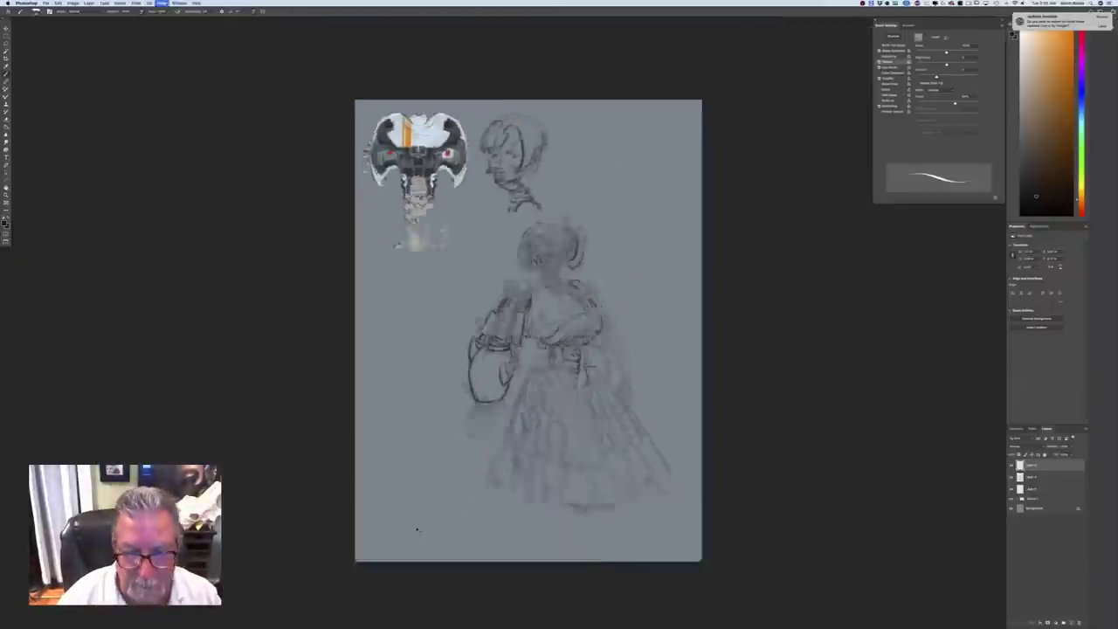
key("super+equal")
key("super+equal")
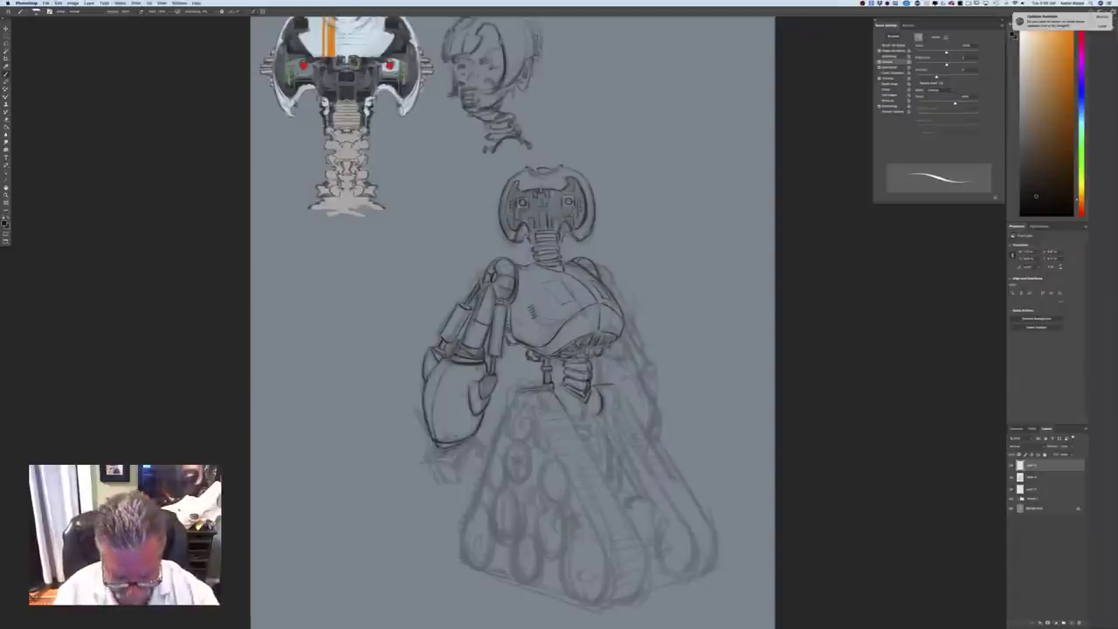
key("super+equal")
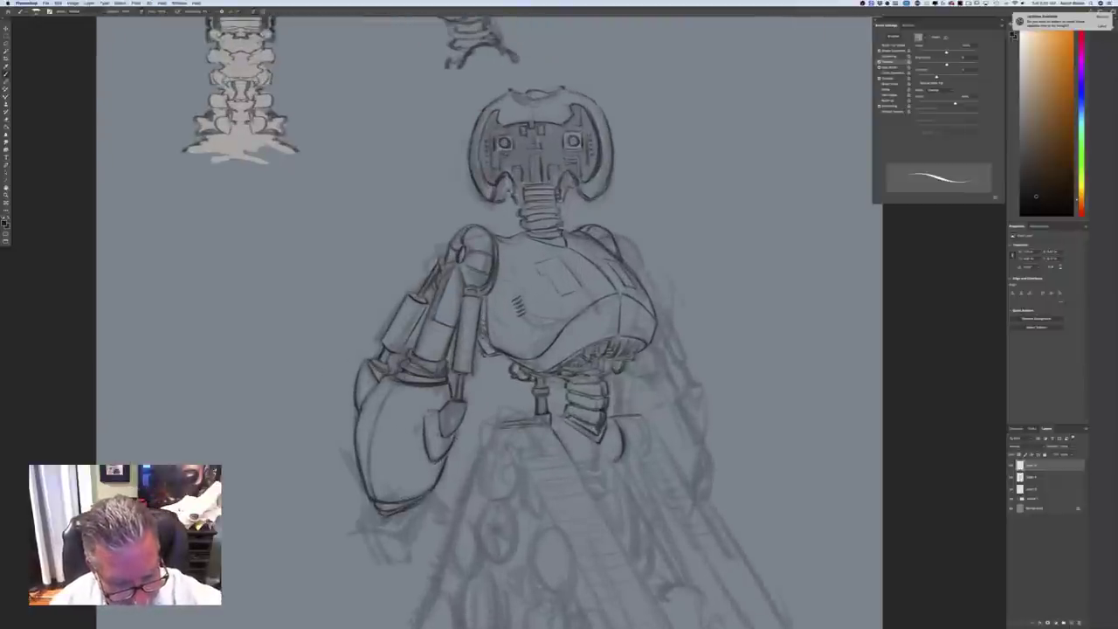
mouse_move(406, 531)
left_mouse_down()
mouse_move(428, 501)
mouse_move(359, 529)
left_mouse_up()
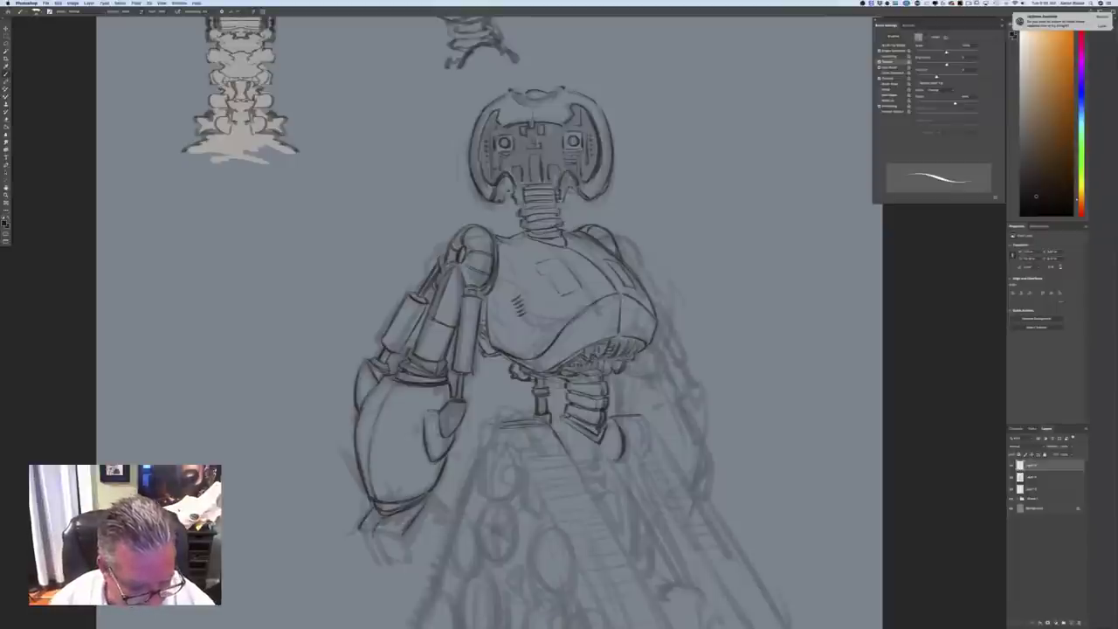
mouse_move(402, 535)
left_mouse_down()
mouse_move(375, 544)
mouse_move(357, 528)
left_mouse_up()
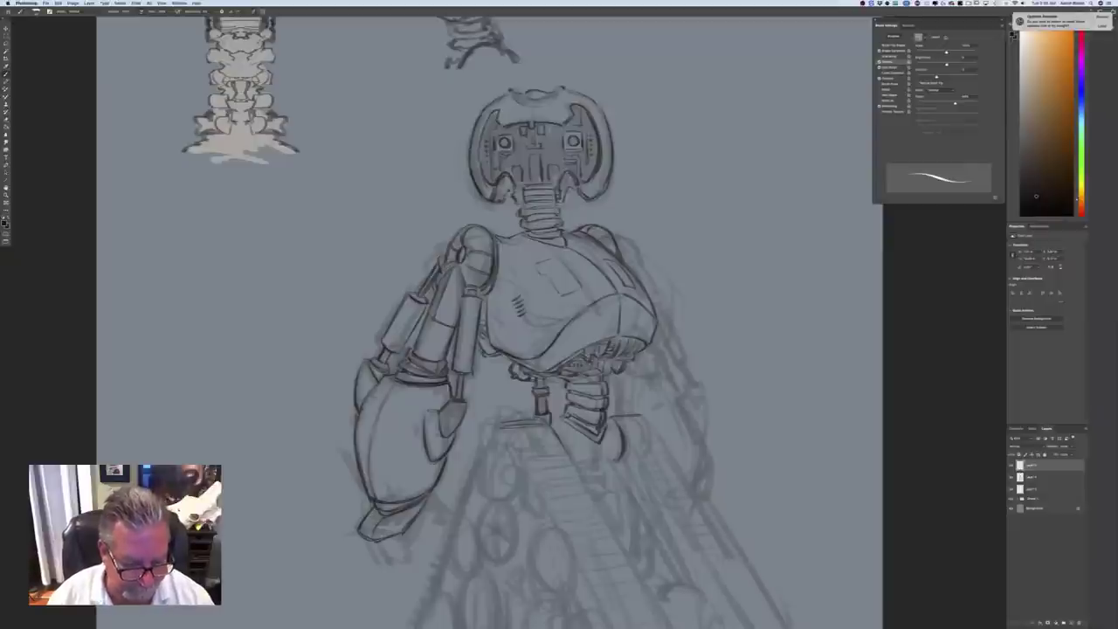
left_click_drag(428, 502, 404, 533)
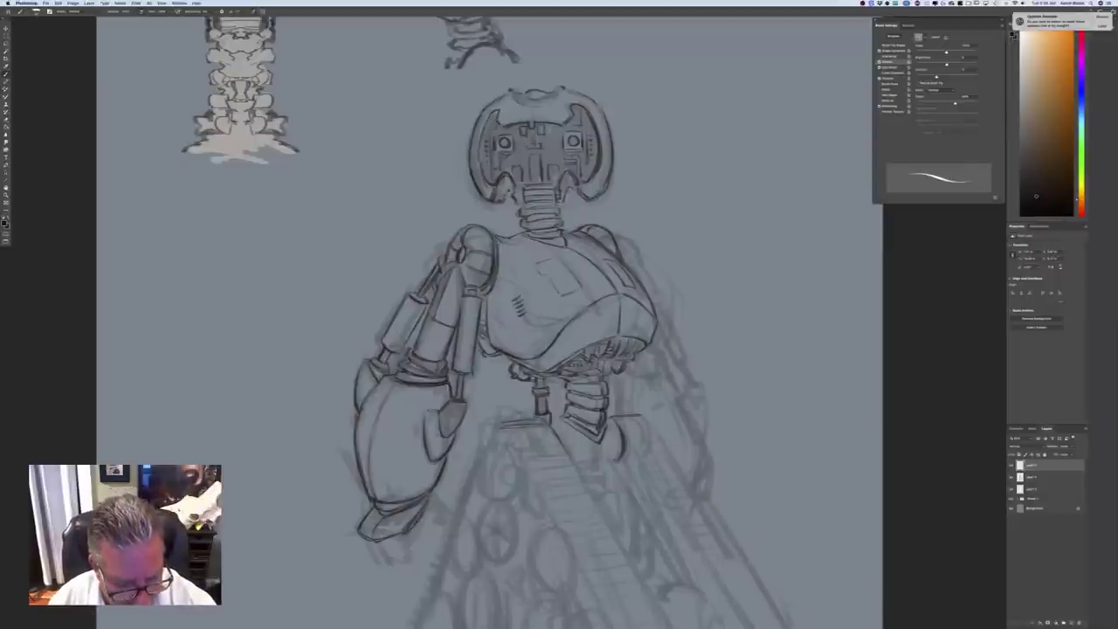
left_click_drag(441, 493, 426, 513)
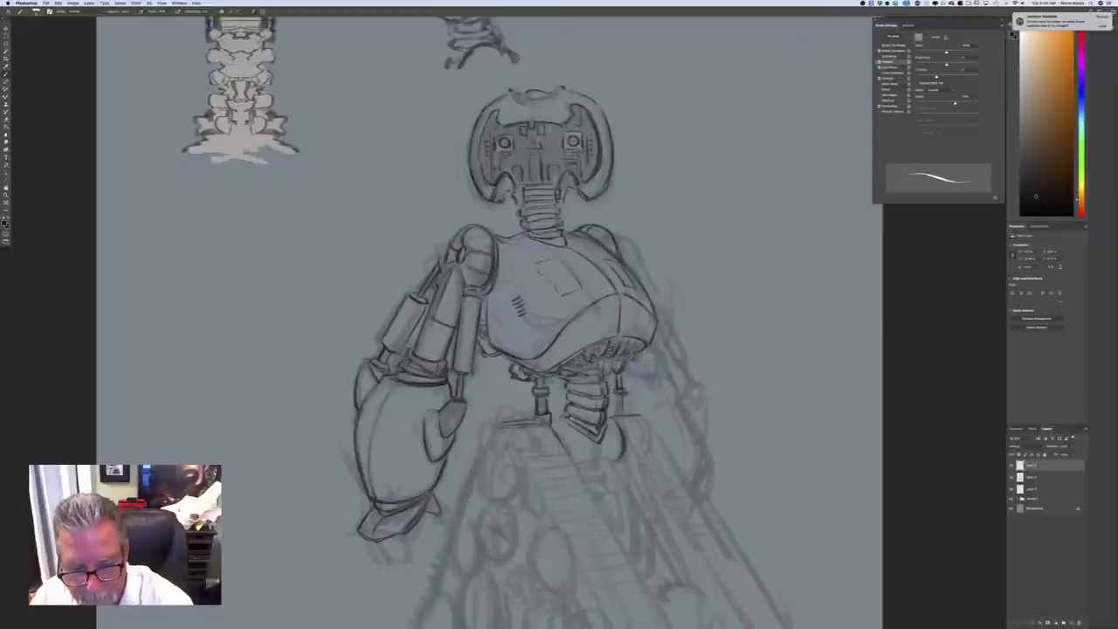
Ink the second waist piston and the pelvis block below the spine, and darken the mechanical details beneath the chest
left_click_drag(619, 400, 618, 430)
left_click_drag(623, 401, 614, 443)
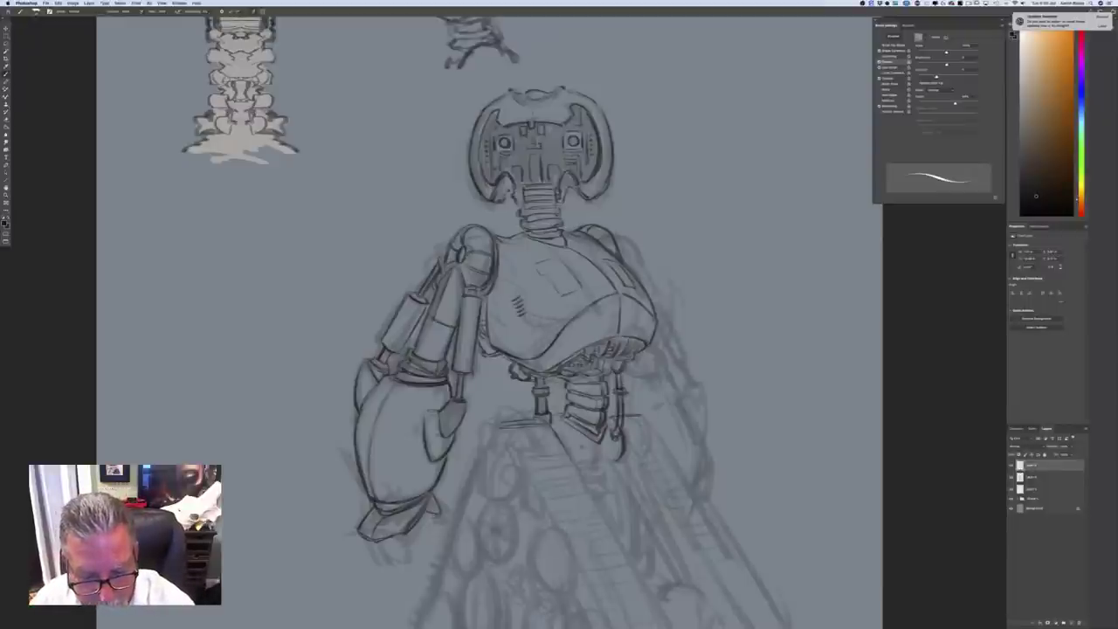
left_click_drag(600, 449, 596, 460)
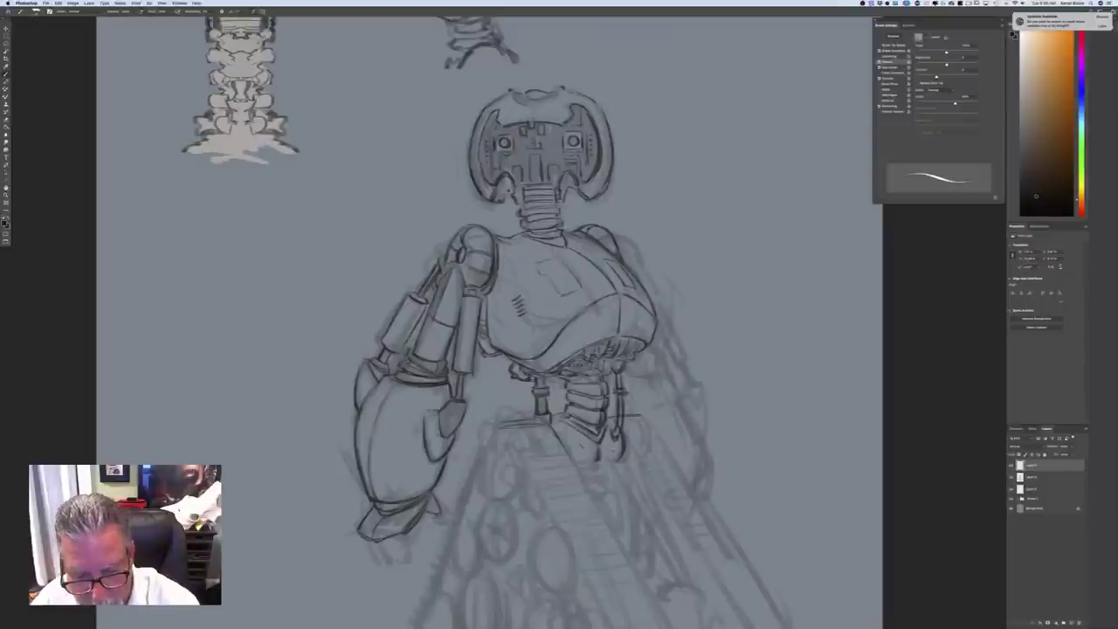
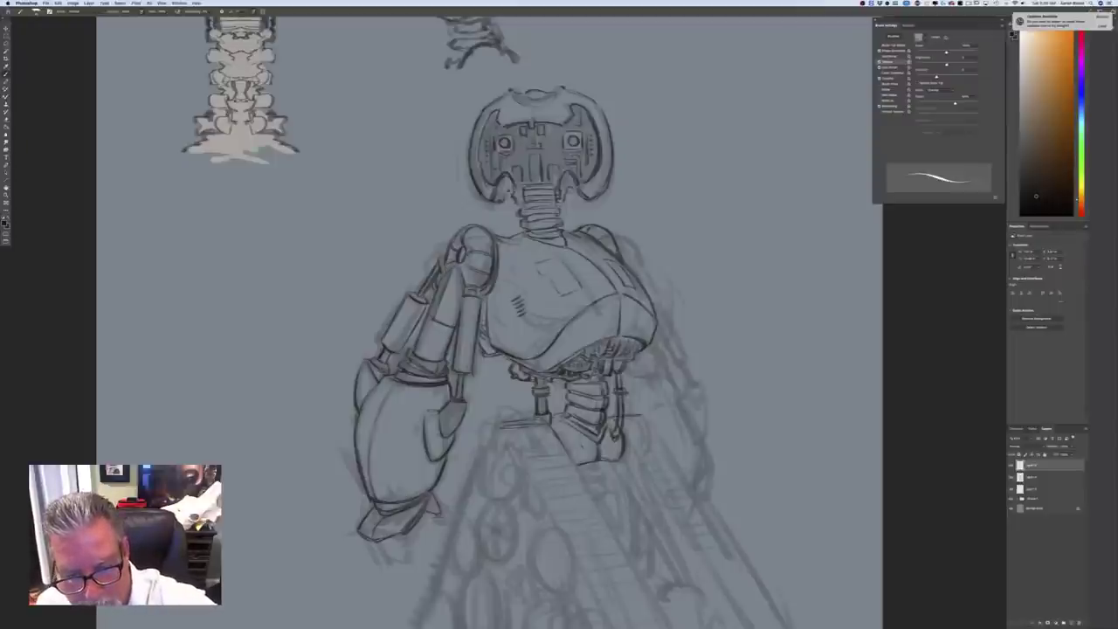
left_click_drag(616, 338, 586, 346)
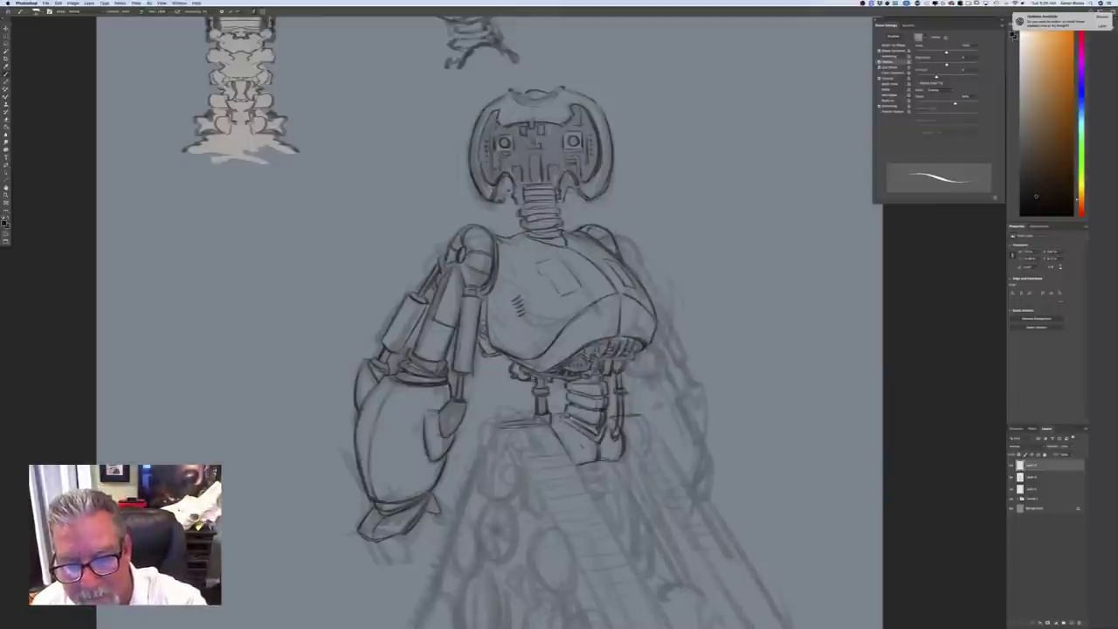
left_click_drag(631, 338, 618, 358)
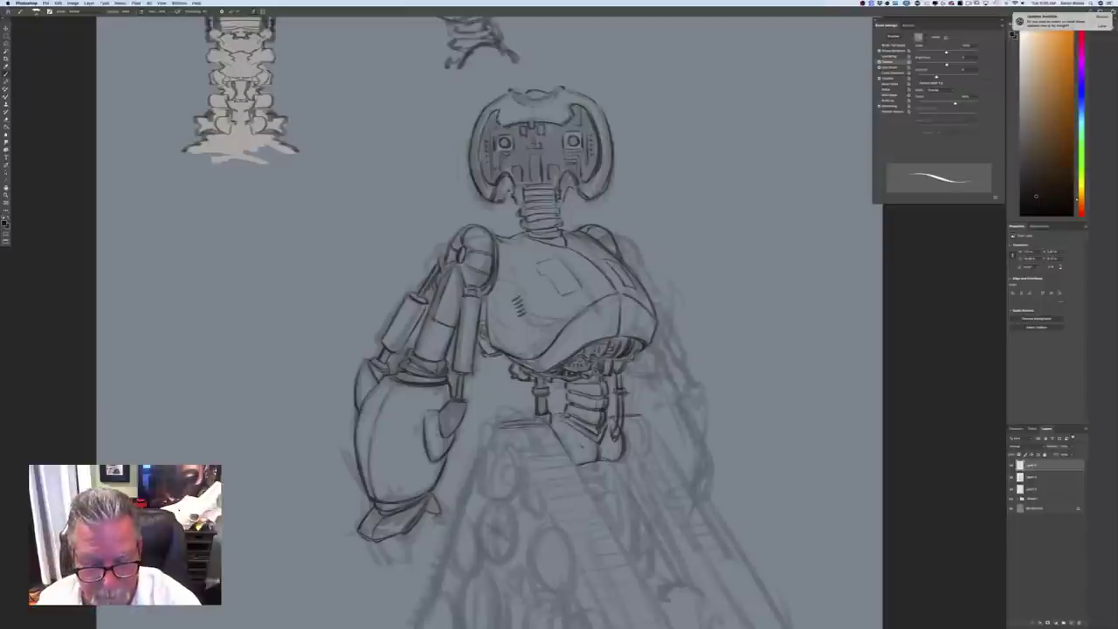
left_click_drag(583, 447, 582, 463)
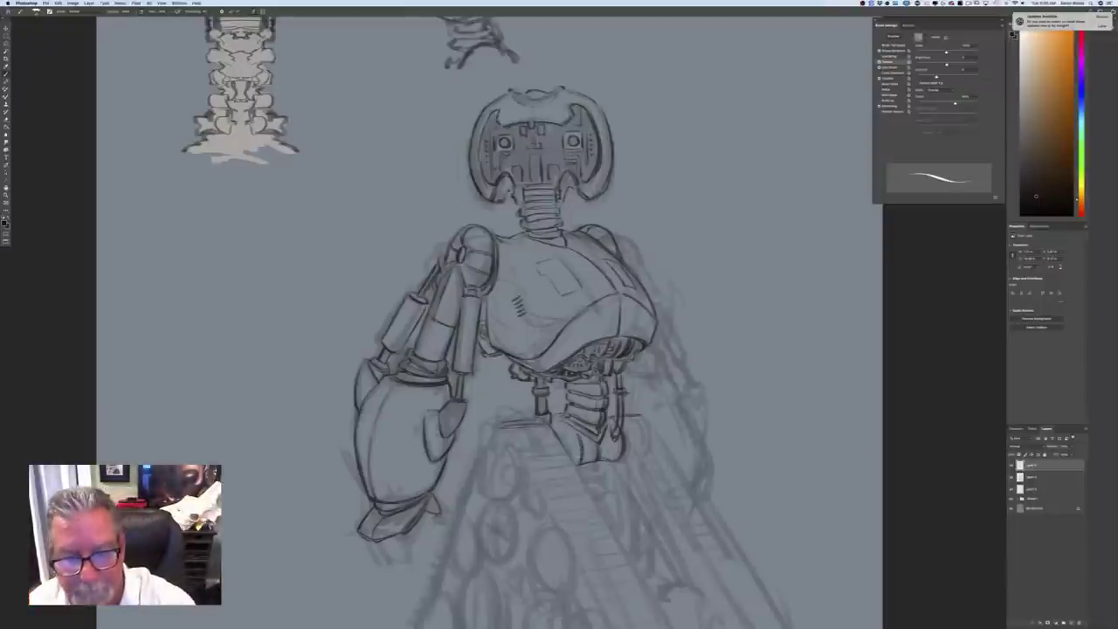
Draw a small rectangular panel on the lower band of the chest plate
left_click_drag(610, 311, 611, 324)
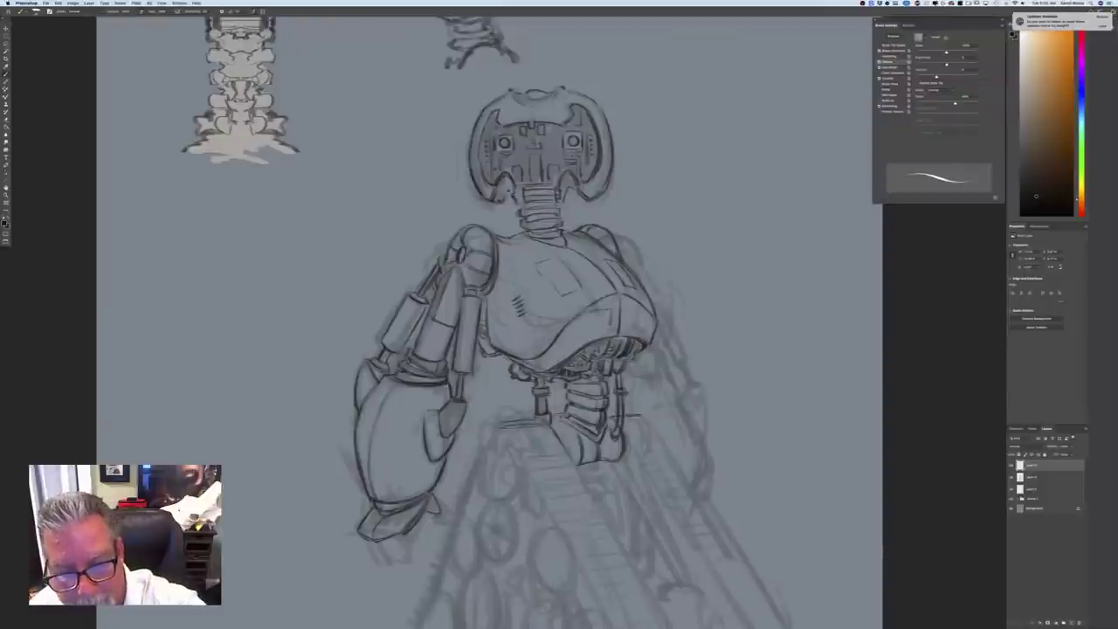
left_click_drag(589, 311, 592, 329)
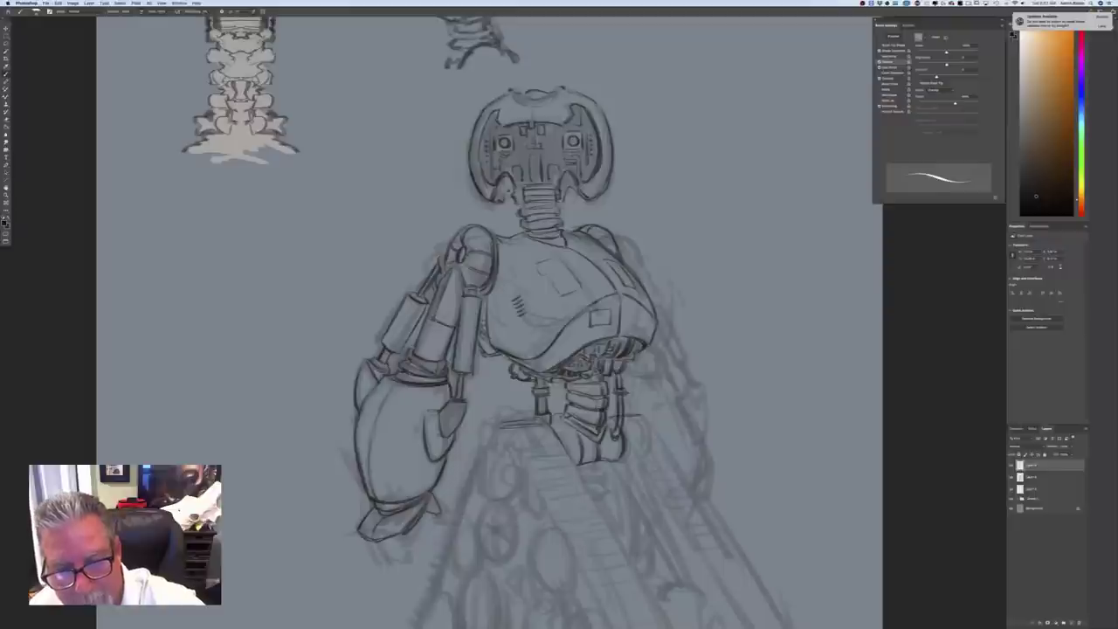
Ink the three upper wheels of the tank-tread base as narrow ellipses over the rough sketch
key("super+minus")
key("super+minus")
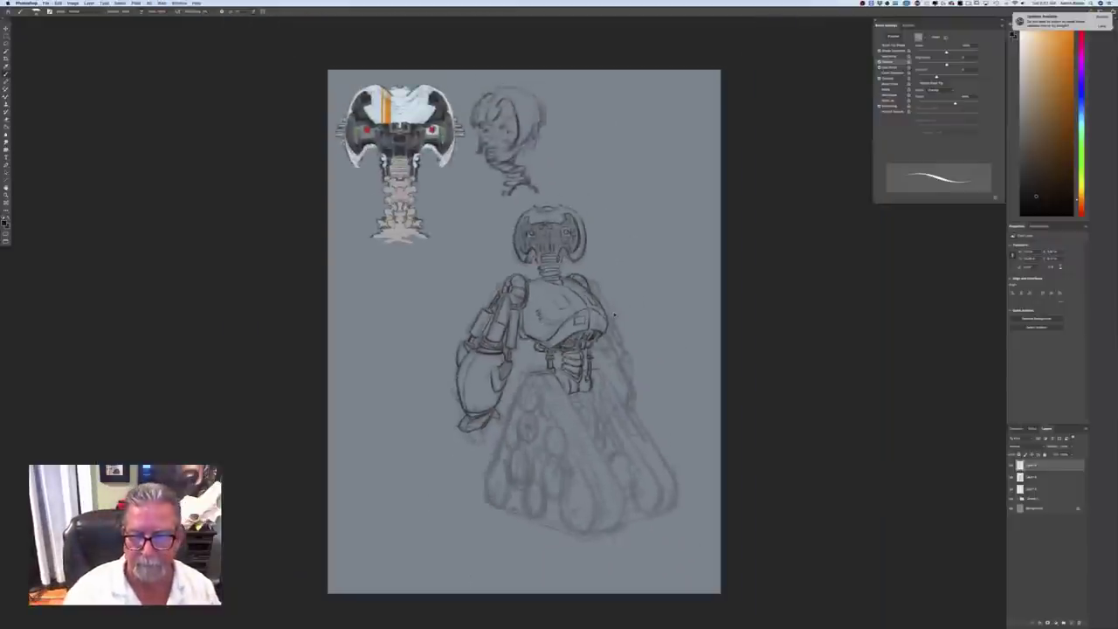
scroll(615, 316, "up", 2)
scroll(614, 312, "down", 2)
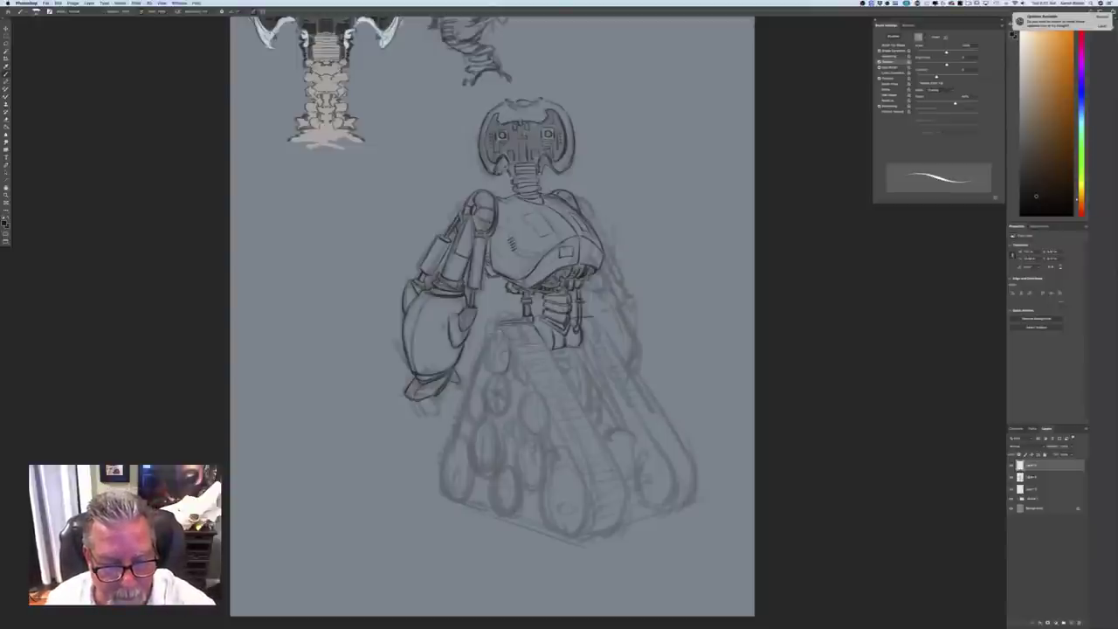
left_click_drag(488, 352, 499, 373)
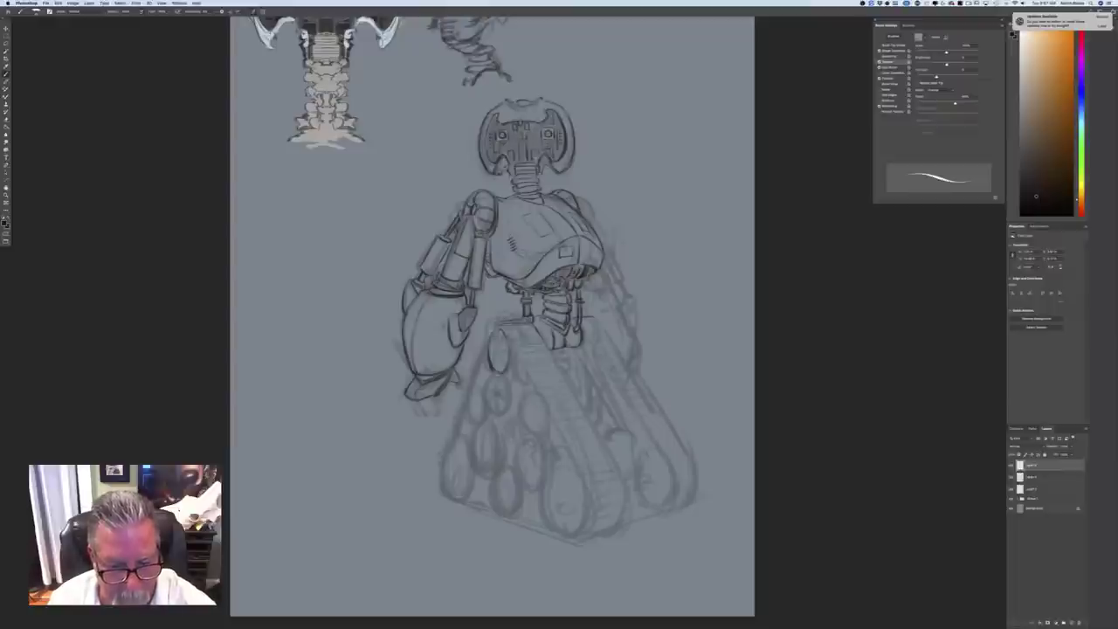
left_click_drag(507, 394, 501, 414)
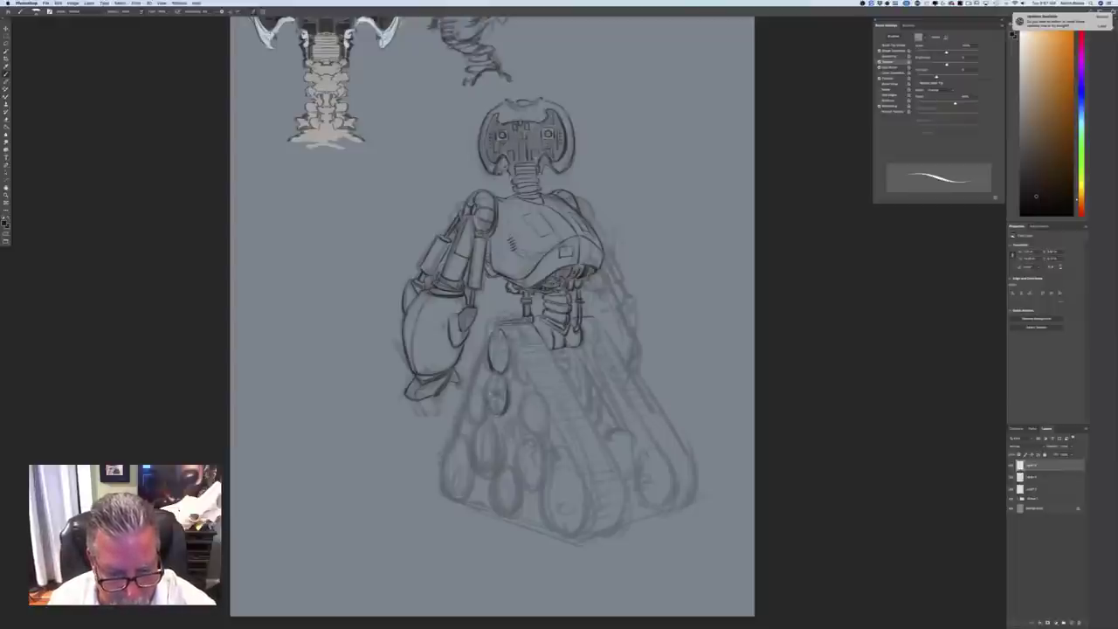
left_click_drag(488, 397, 492, 414)
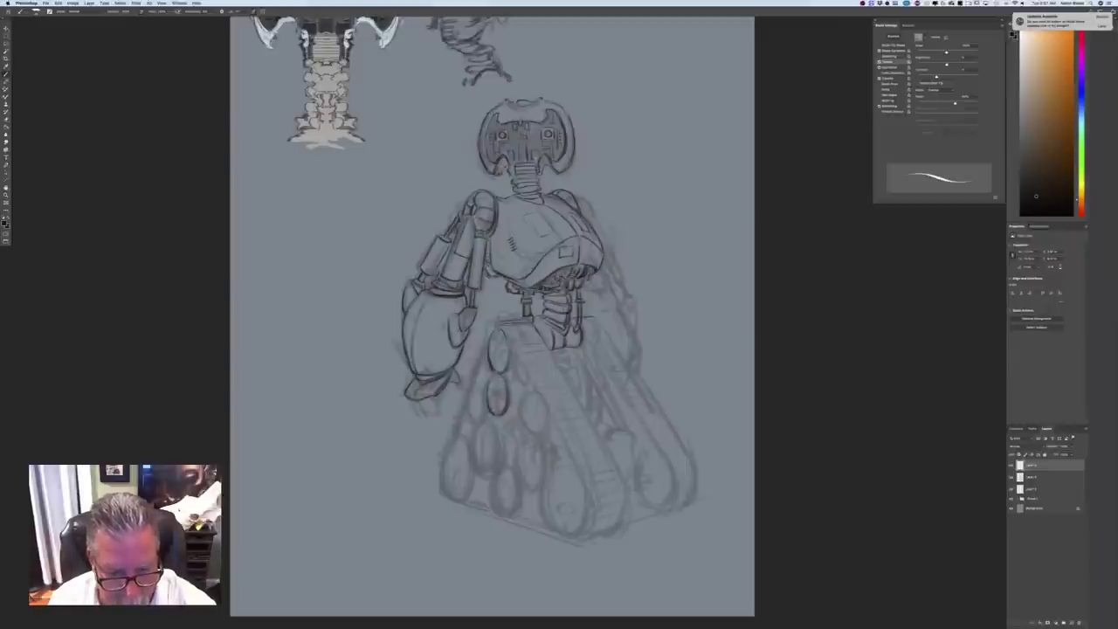
left_click_drag(485, 400, 474, 424)
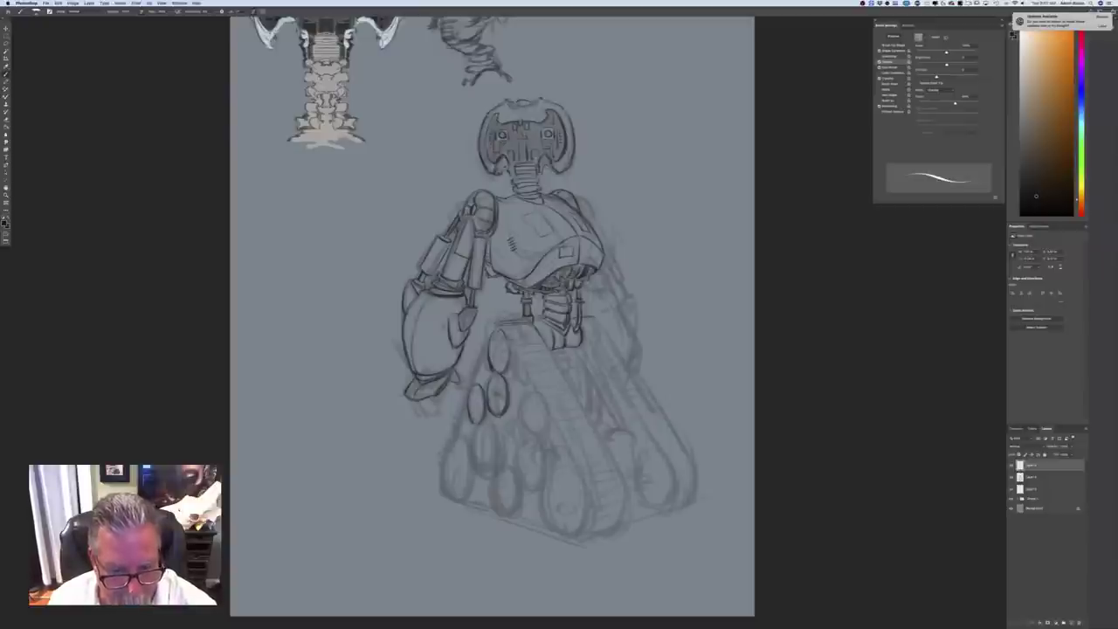
Outline the larger oval wheel below the upper three wheels of the tread base
left_click_drag(497, 428, 500, 468)
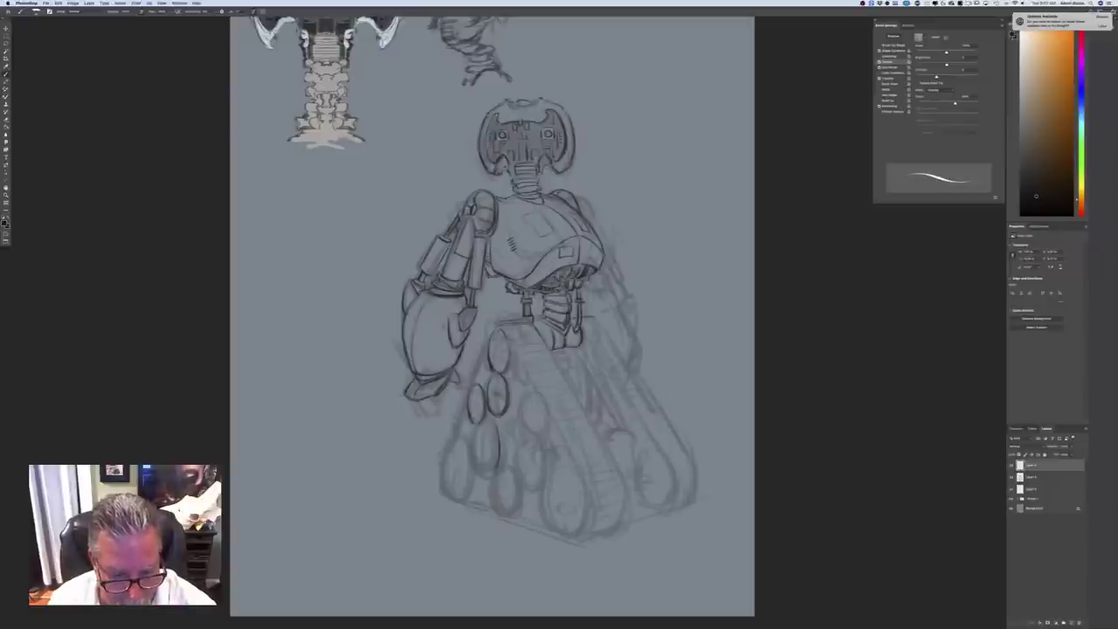
mouse_move(472, 430)
left_mouse_down()
mouse_move(473, 462)
mouse_move(489, 474)
left_mouse_up()
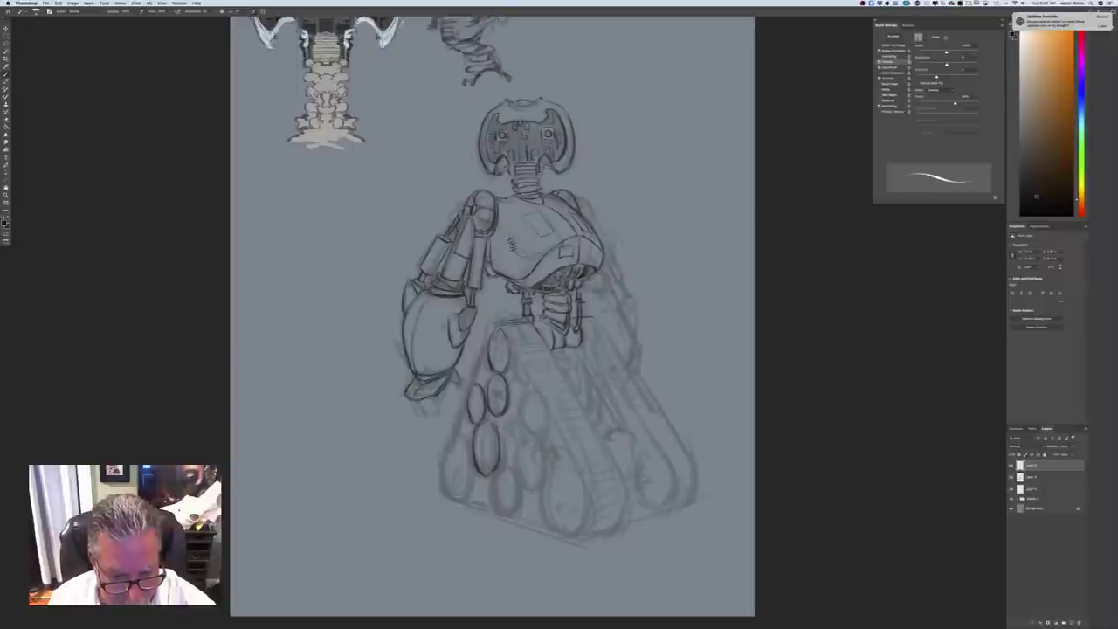
mouse_move(477, 427)
left_mouse_down()
mouse_move(474, 446)
mouse_move(497, 429)
left_mouse_up()
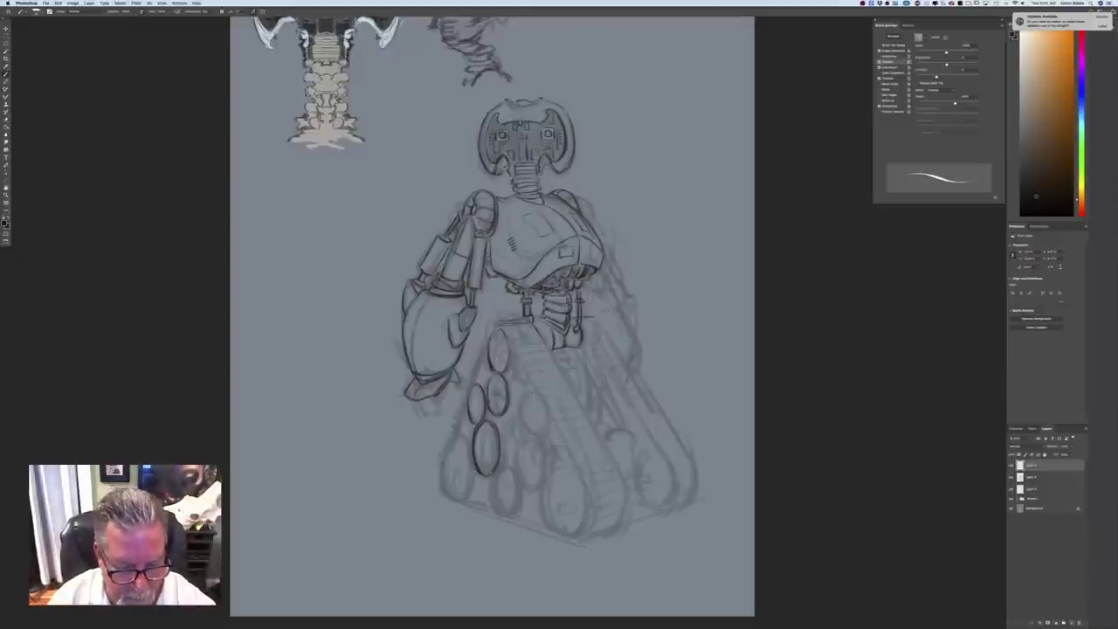
Ink the large wheel at the tread base's lower left corner and the tread edge wrapping around it along the bottom
left_click_drag(473, 464, 469, 492)
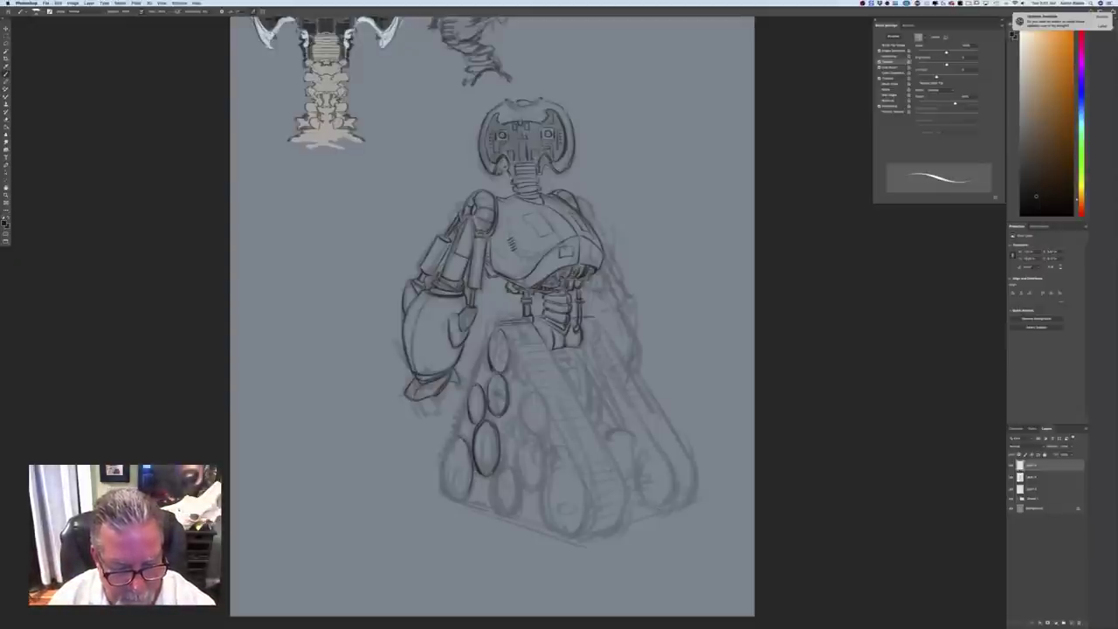
left_click_drag(448, 454, 446, 485)
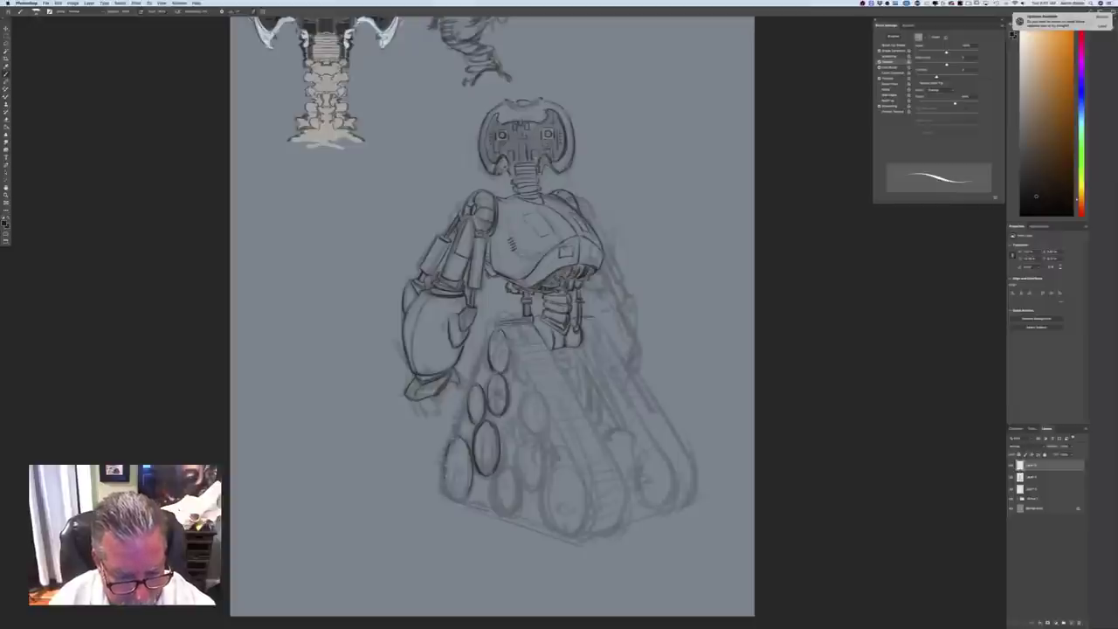
left_click_drag(457, 439, 453, 500)
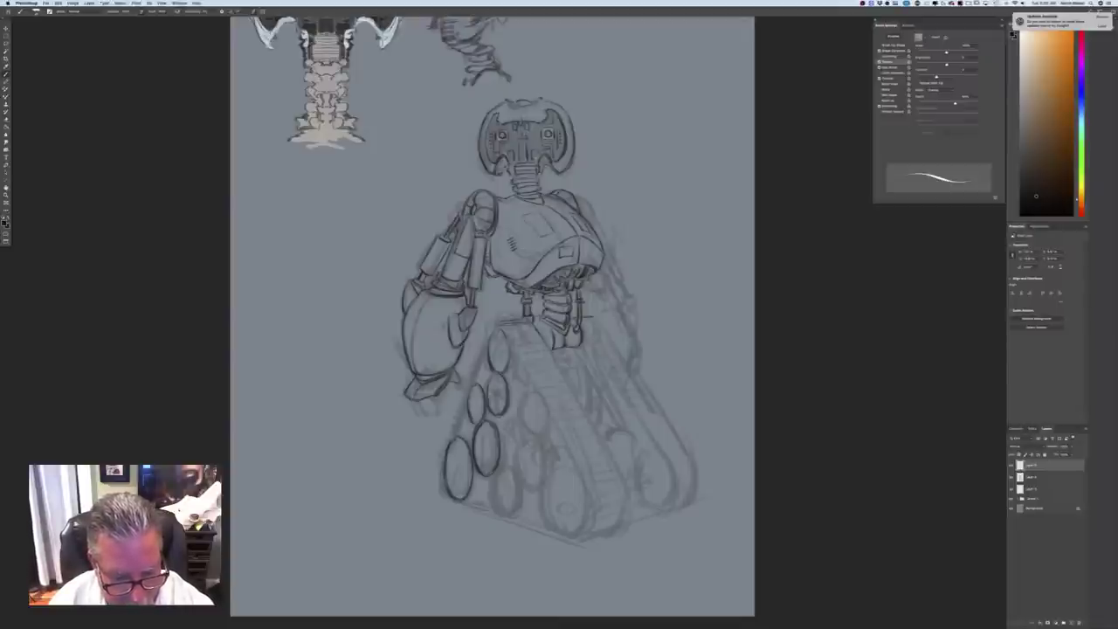
left_click_drag(446, 457, 446, 487)
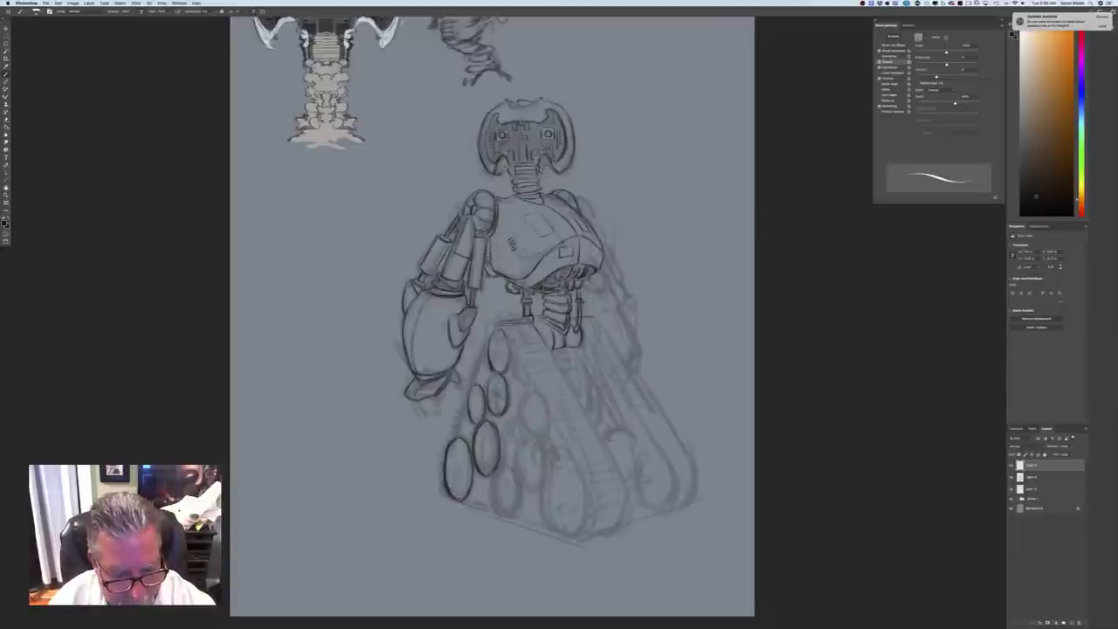
mouse_move(449, 431)
left_mouse_down()
mouse_move(441, 493)
mouse_move(498, 515)
left_mouse_up()
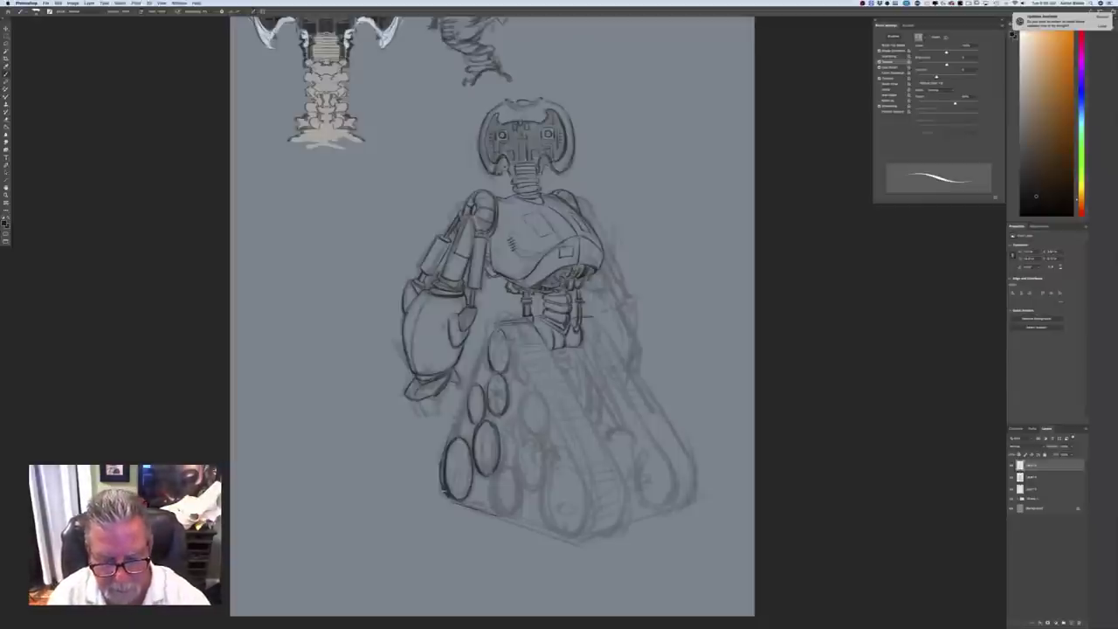
Ink the large oval wheel at the near tread's lower front corner over the rough sketch
left_click_drag(577, 498, 583, 528)
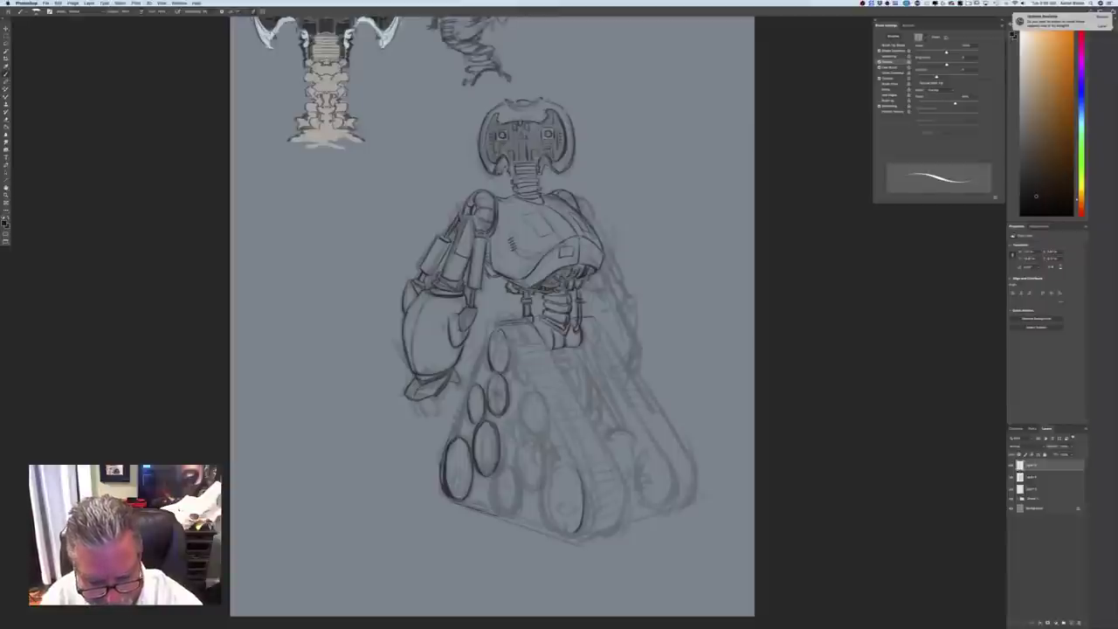
left_click_drag(544, 486, 555, 529)
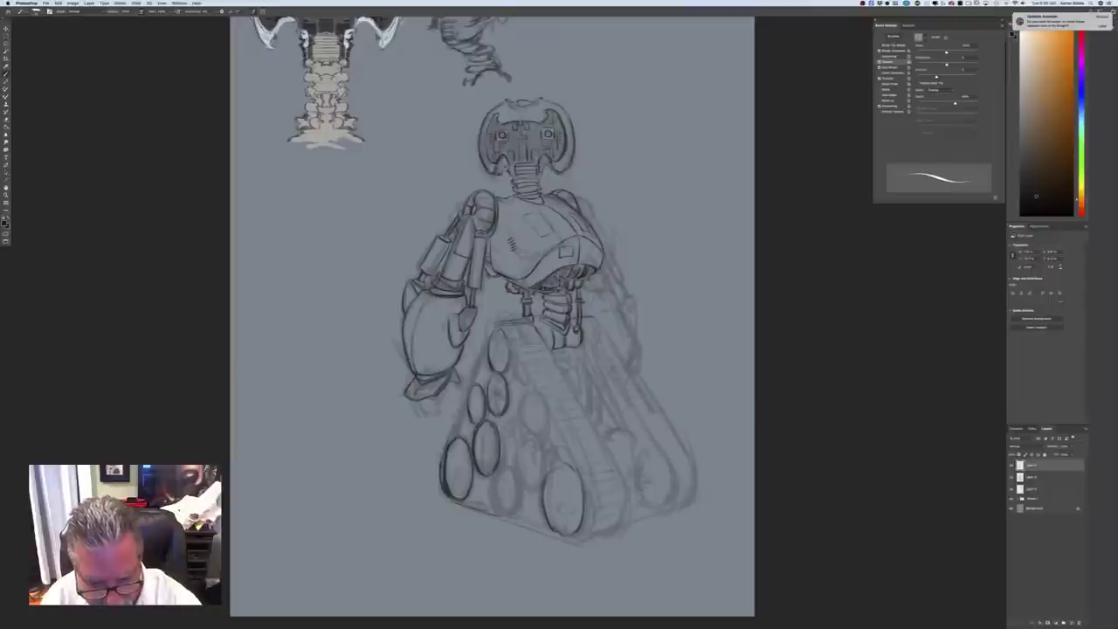
mouse_move(551, 470)
left_mouse_down()
mouse_move(544, 509)
mouse_move(574, 529)
left_mouse_up()
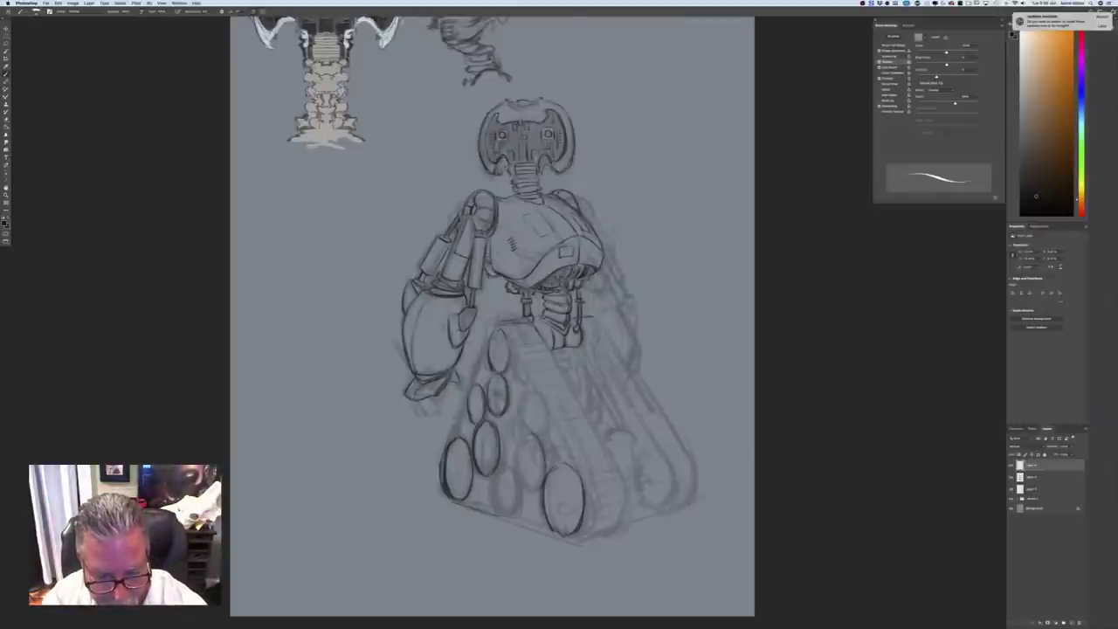
Ink the two oval wheels behind the large front wheel, plus the bottom edge and small panel details between the lower wheels
left_click_drag(515, 450, 532, 490)
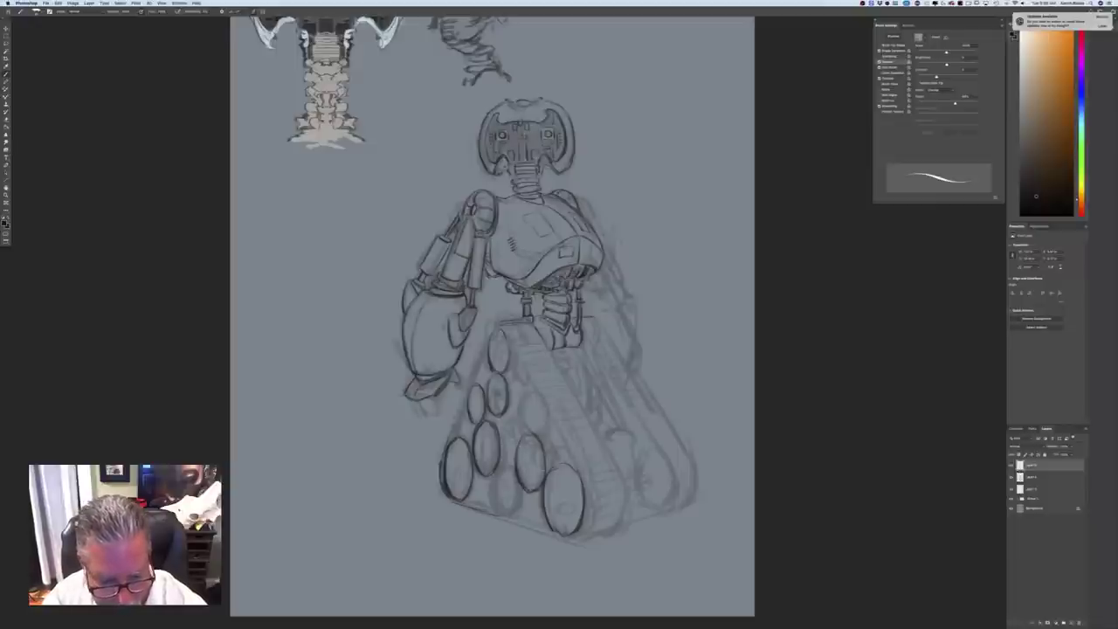
left_click_drag(520, 477, 513, 512)
mouse_move(516, 465)
left_mouse_down()
mouse_move(490, 496)
mouse_move(493, 512)
left_mouse_up()
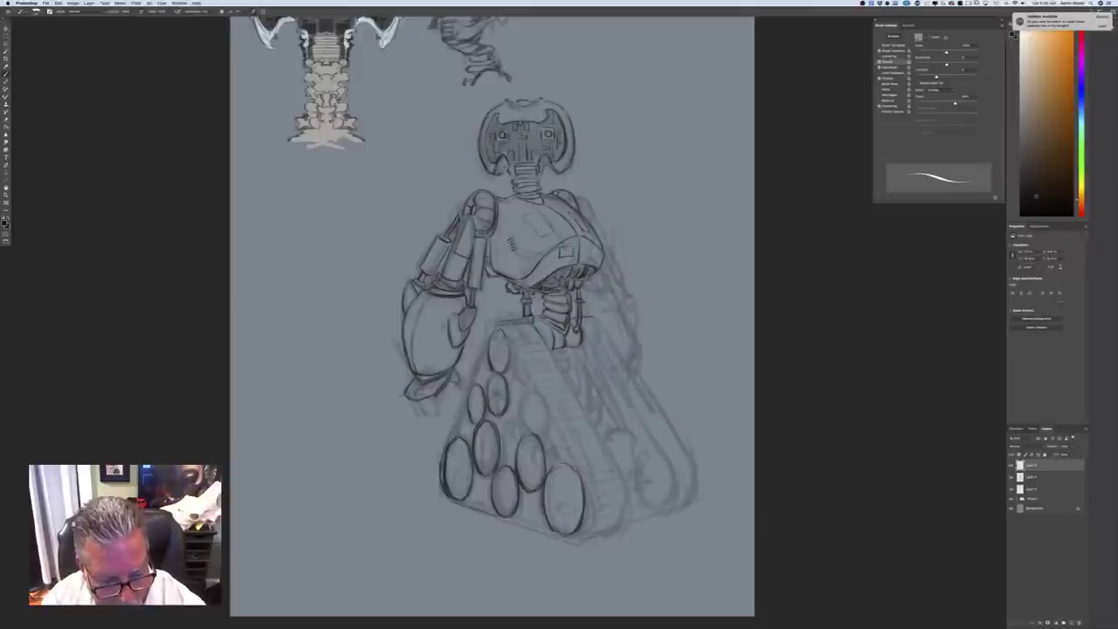
left_click_drag(478, 478, 471, 503)
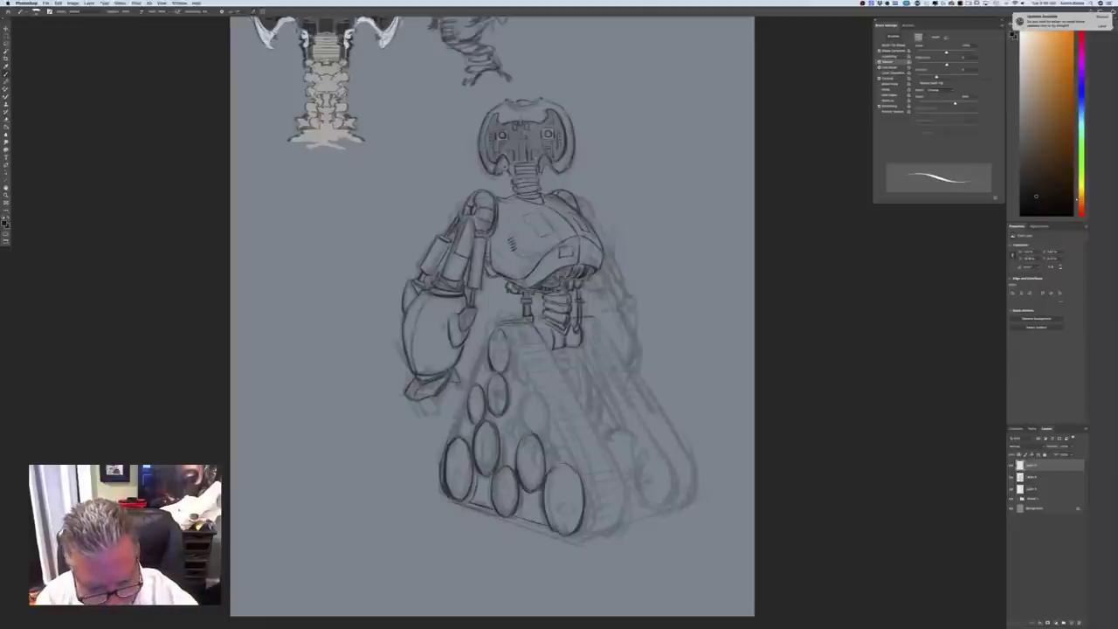
mouse_move(521, 494)
left_mouse_down()
mouse_move(515, 516)
mouse_move(541, 530)
left_mouse_up()
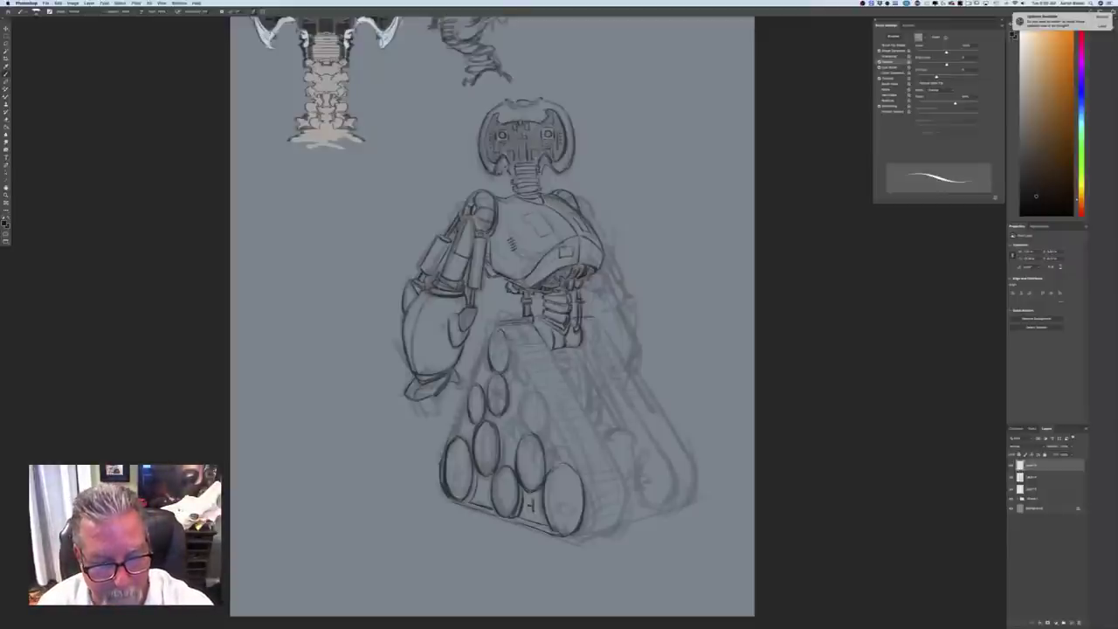
Outline the near tread belt from its peak down both front edges and around the large front wheel
left_click_drag(495, 326, 486, 343)
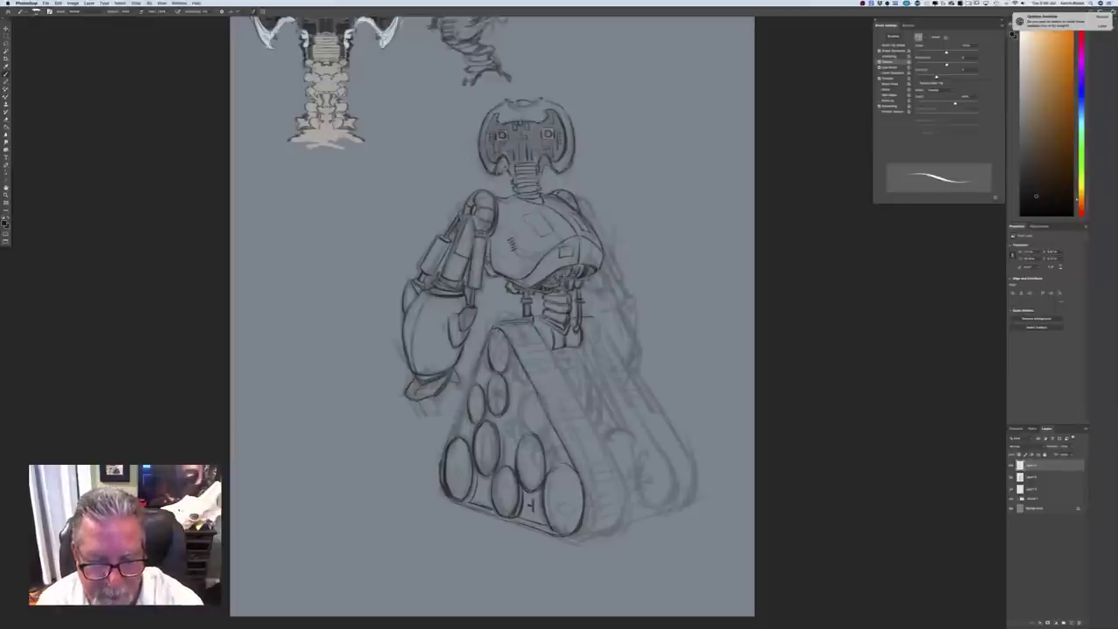
left_click_drag(551, 353, 583, 413)
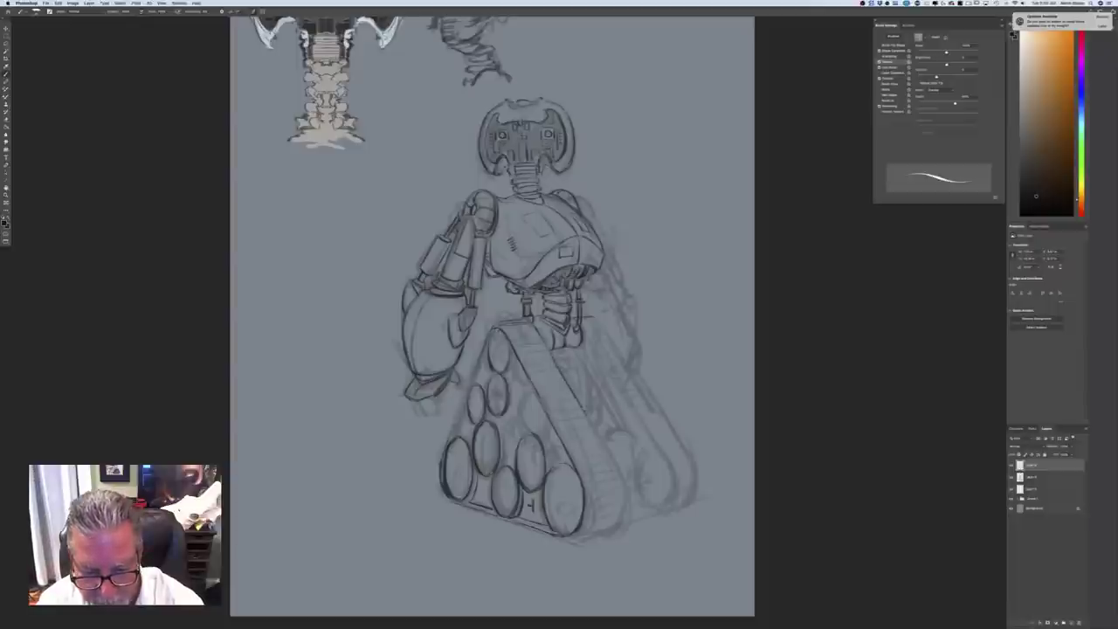
mouse_move(626, 484)
left_mouse_down()
mouse_move(621, 525)
mouse_move(595, 534)
left_mouse_up()
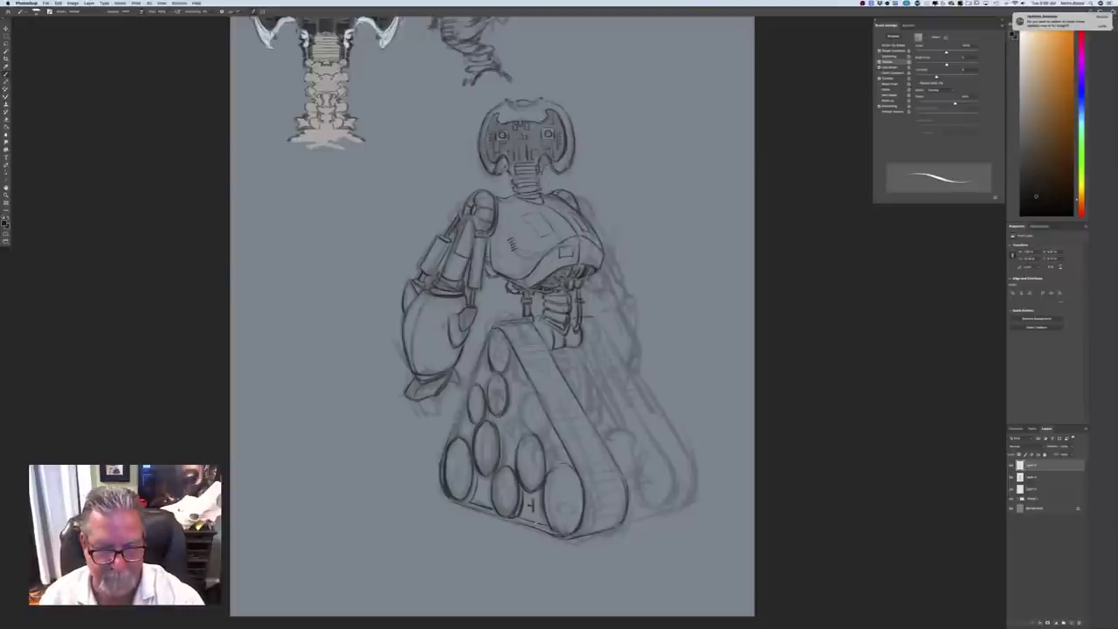
Ink the near tread's sloping rear edge and the remaining oval wheel beside the front belt
left_click_drag(472, 385, 449, 437)
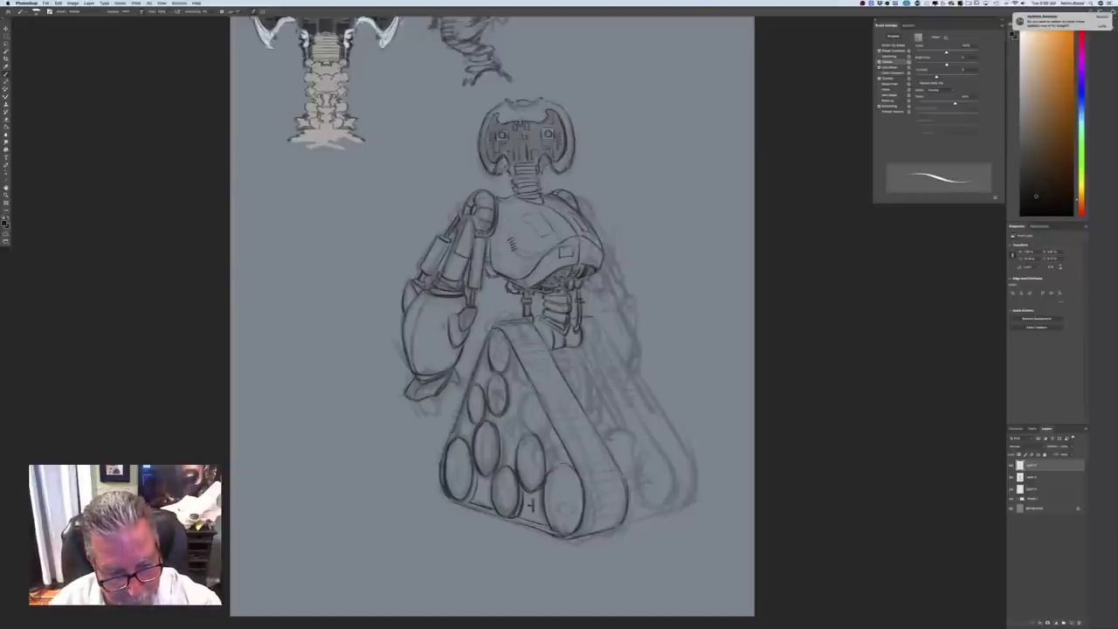
left_click_drag(484, 356, 476, 378)
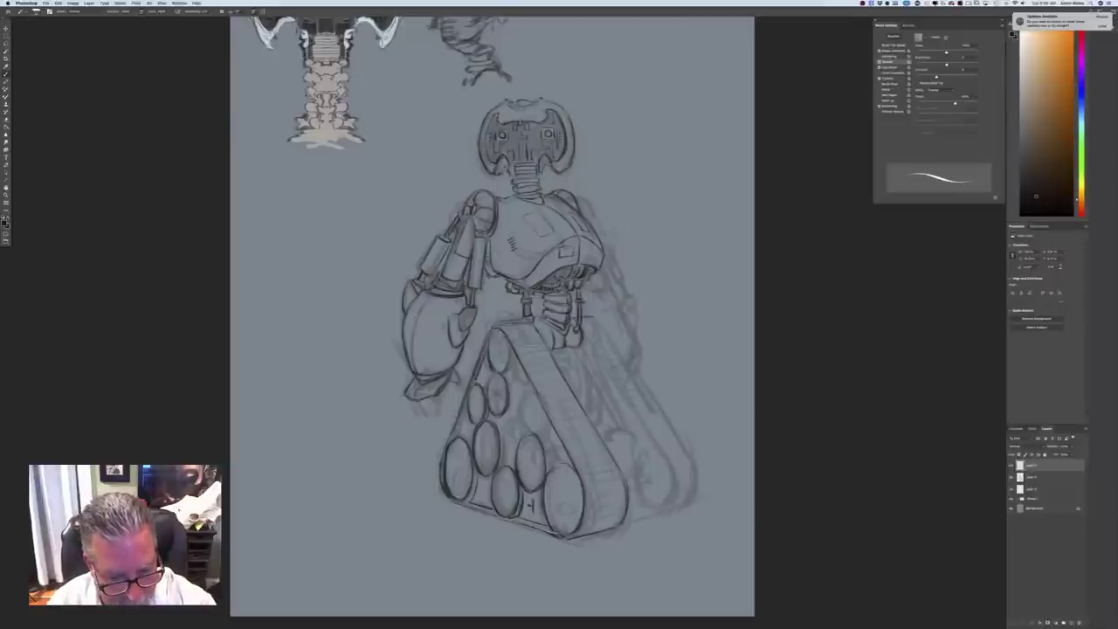
left_click_drag(464, 408, 455, 435)
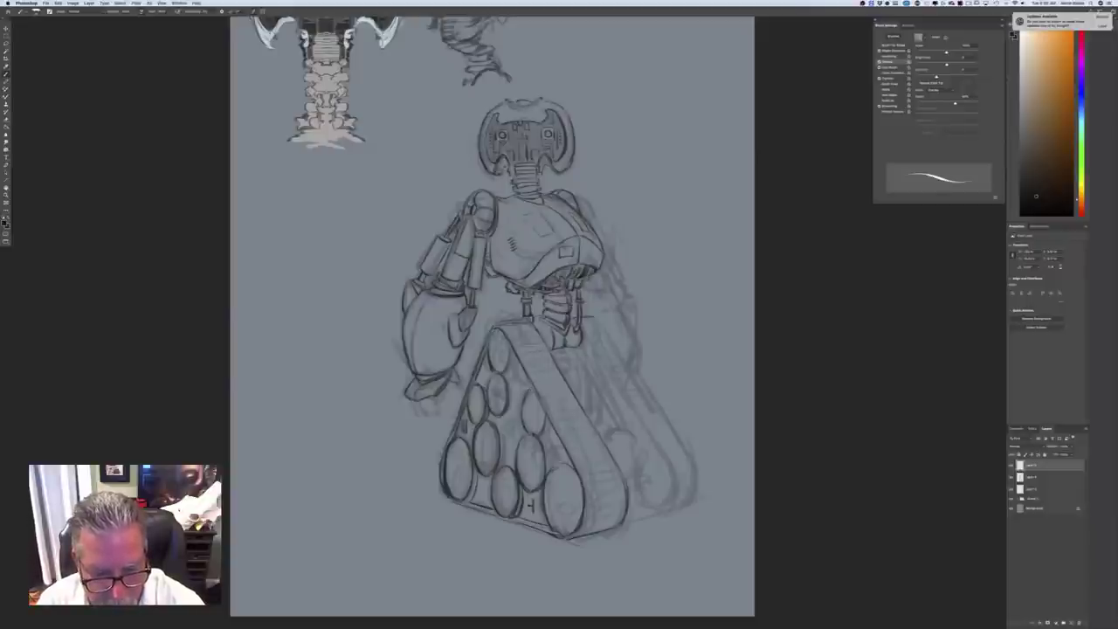
Add small axle hubs to the near tread's wheels and small rectangular panels in the gaps between them
left_click_drag(548, 420, 547, 471)
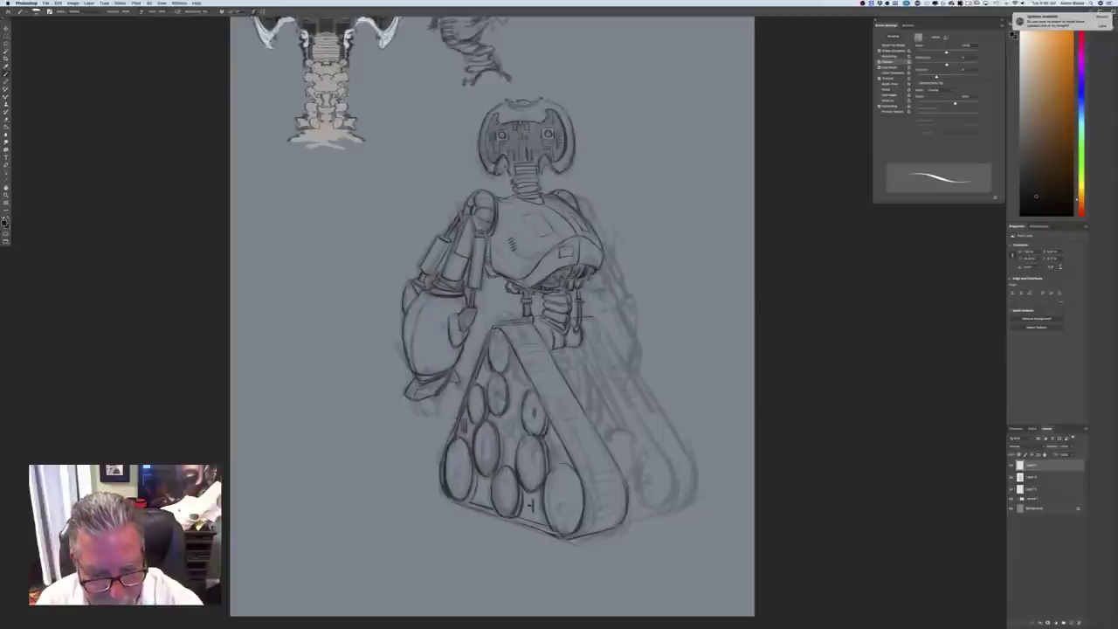
left_click_drag(529, 457, 565, 503)
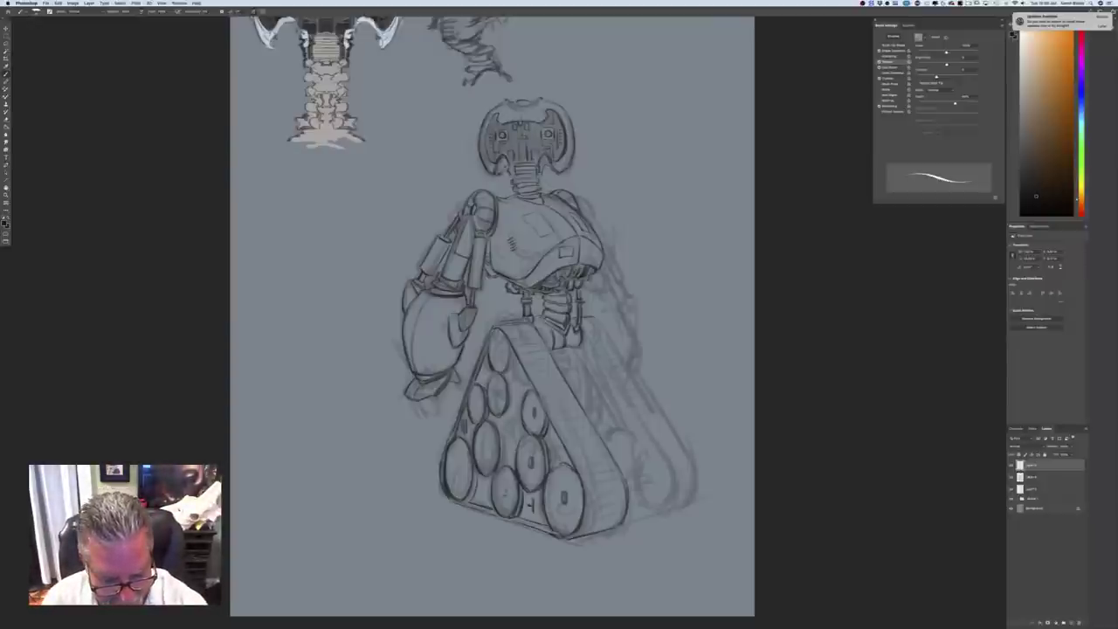
left_click_drag(505, 488, 505, 498)
left_click_drag(486, 444, 459, 475)
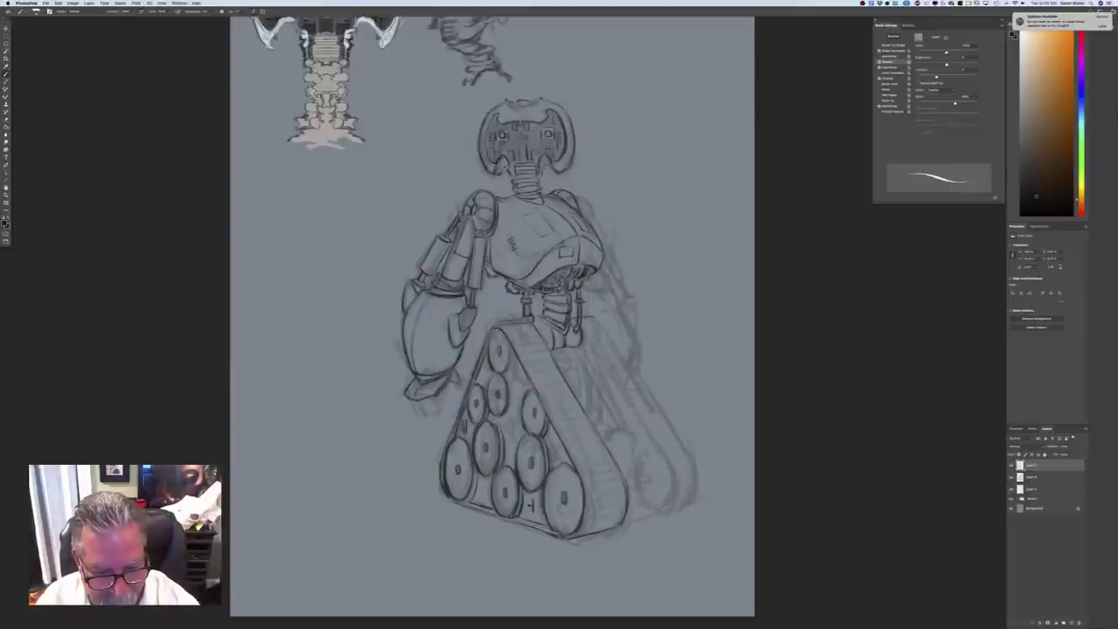
mouse_move(504, 434)
left_mouse_down()
mouse_move(504, 464)
mouse_move(502, 429)
left_mouse_up()
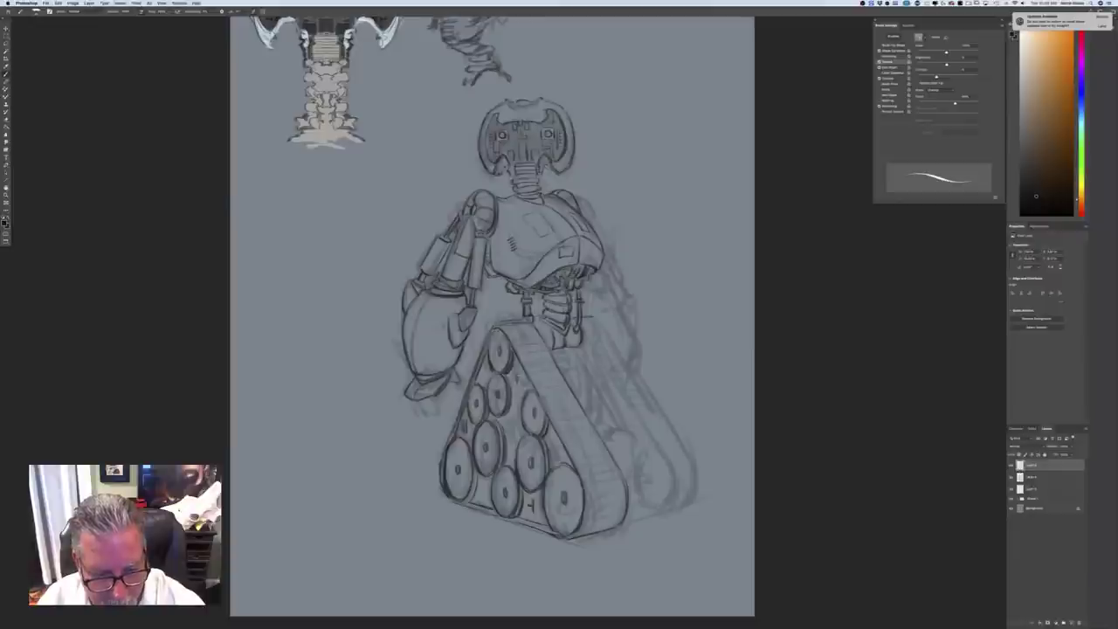
left_click_drag(517, 376, 521, 388)
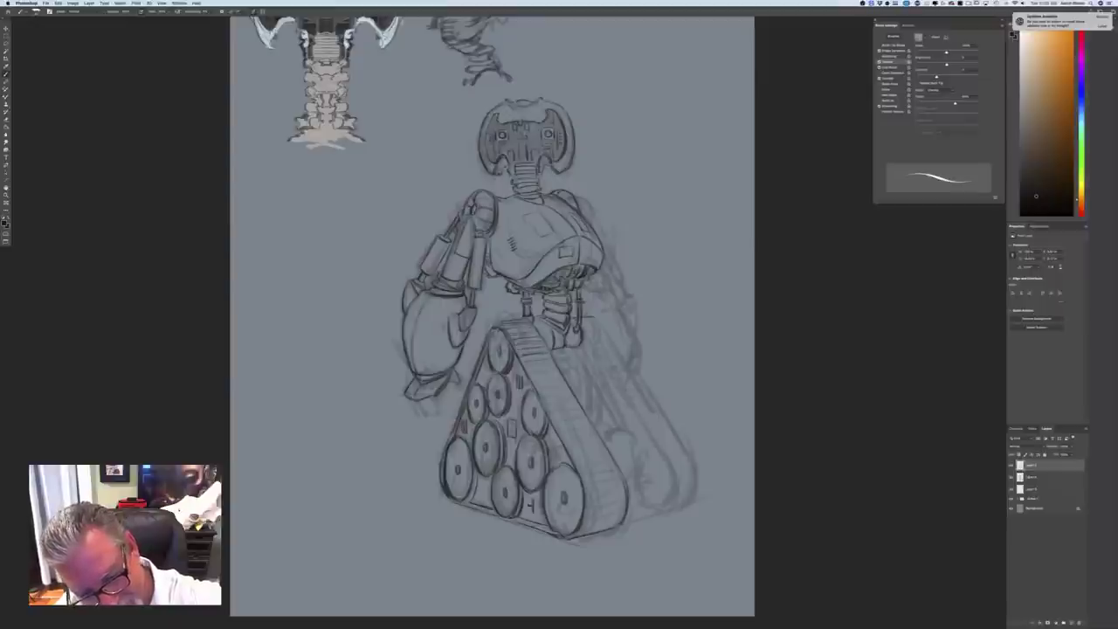
Draw evenly spaced crossbars down the near tread belt, following its curve around the large front wheel
mouse_move(528, 367)
left_mouse_down()
mouse_move(552, 366)
mouse_move(555, 390)
left_mouse_up()
mouse_move(541, 391)
left_mouse_down()
mouse_move(562, 397)
mouse_move(615, 471)
left_mouse_up()
mouse_move(582, 470)
left_mouse_down()
mouse_move(615, 481)
mouse_move(615, 508)
left_mouse_up()
mouse_move(589, 507)
left_mouse_down()
mouse_move(617, 514)
mouse_move(613, 528)
left_mouse_up()
mouse_move(597, 522)
left_mouse_down()
mouse_move(621, 527)
mouse_move(606, 534)
left_mouse_up()
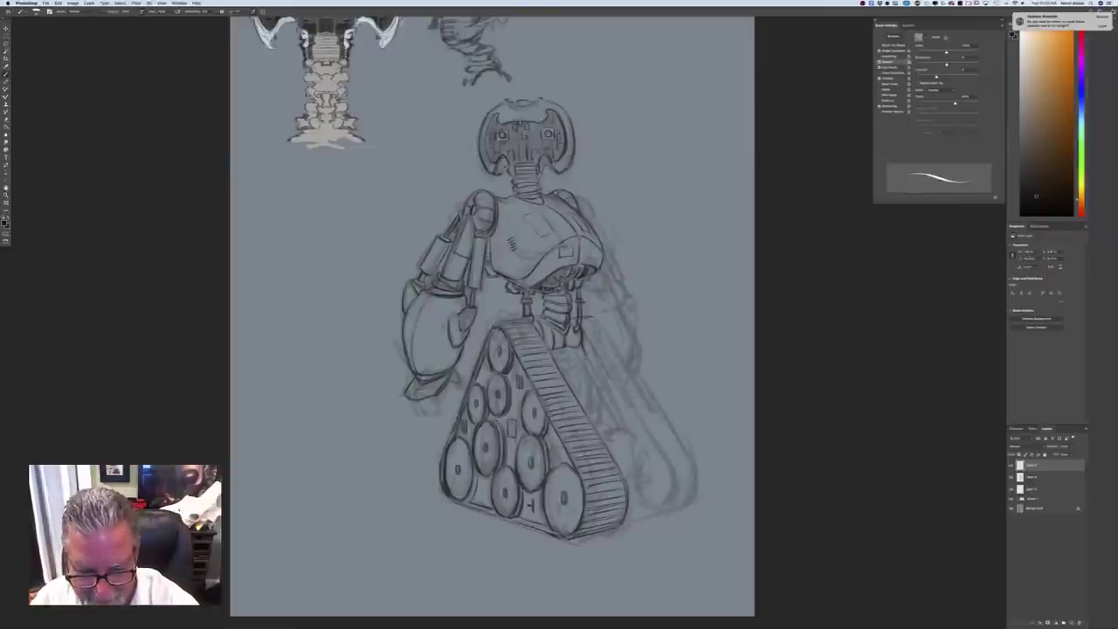
Outline the sloping central panel between the two treads, including its lower edge
left_click_drag(586, 353, 611, 400)
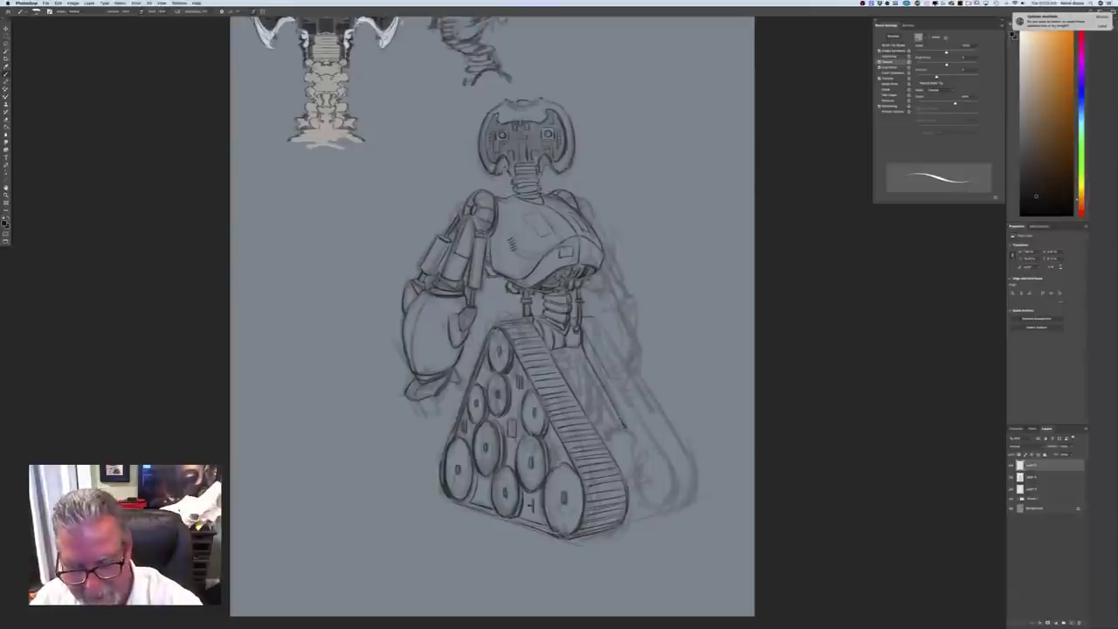
left_click_drag(601, 433, 624, 430)
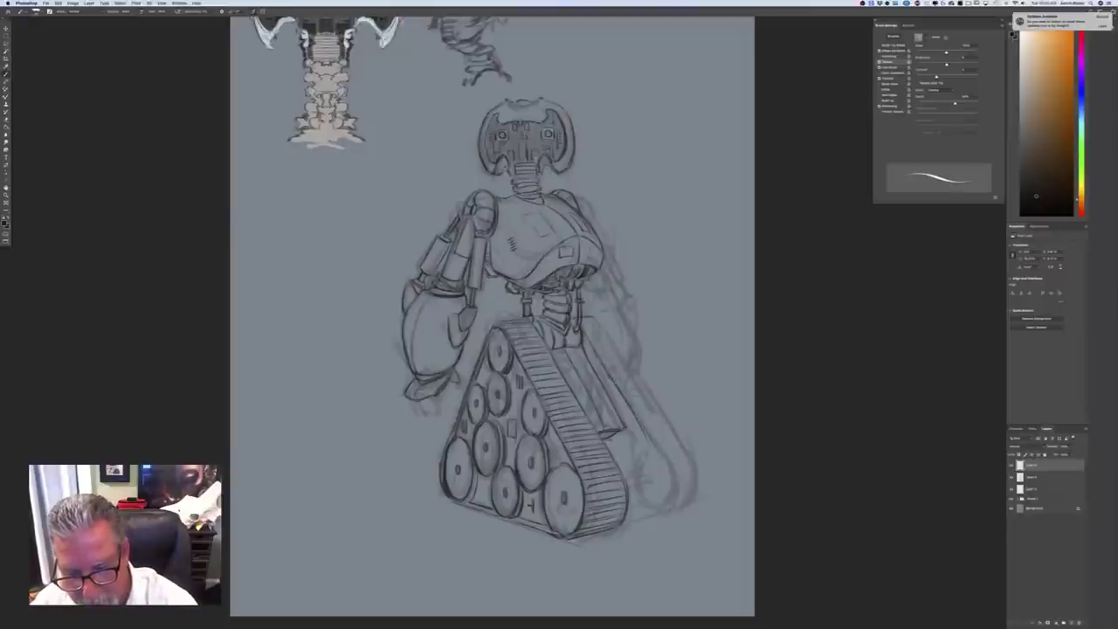
Ink the far tread belt's inner edge down to its rounded lower end, redoing the curved stroke
left_click_drag(670, 468, 672, 493)
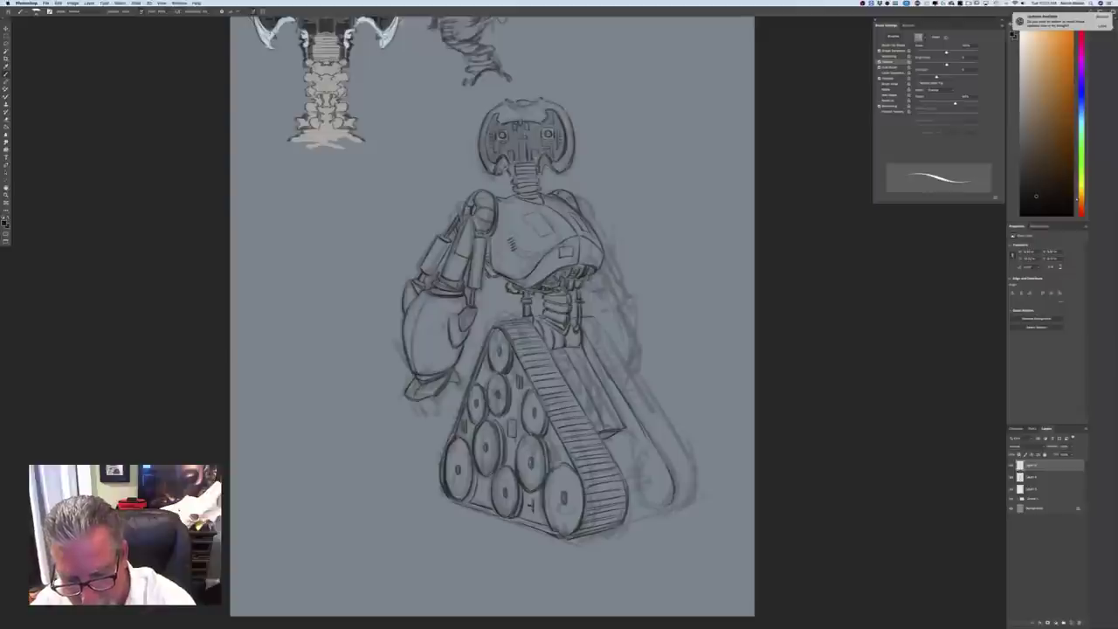
left_click_drag(652, 439, 672, 477)
key("super+z")
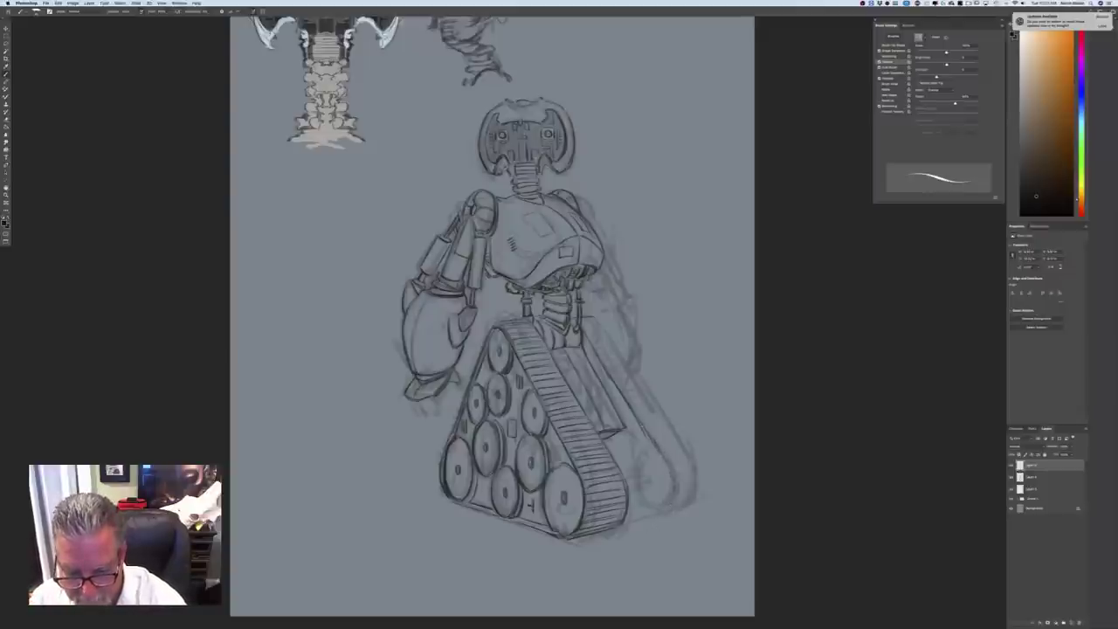
left_click_drag(668, 463, 672, 491)
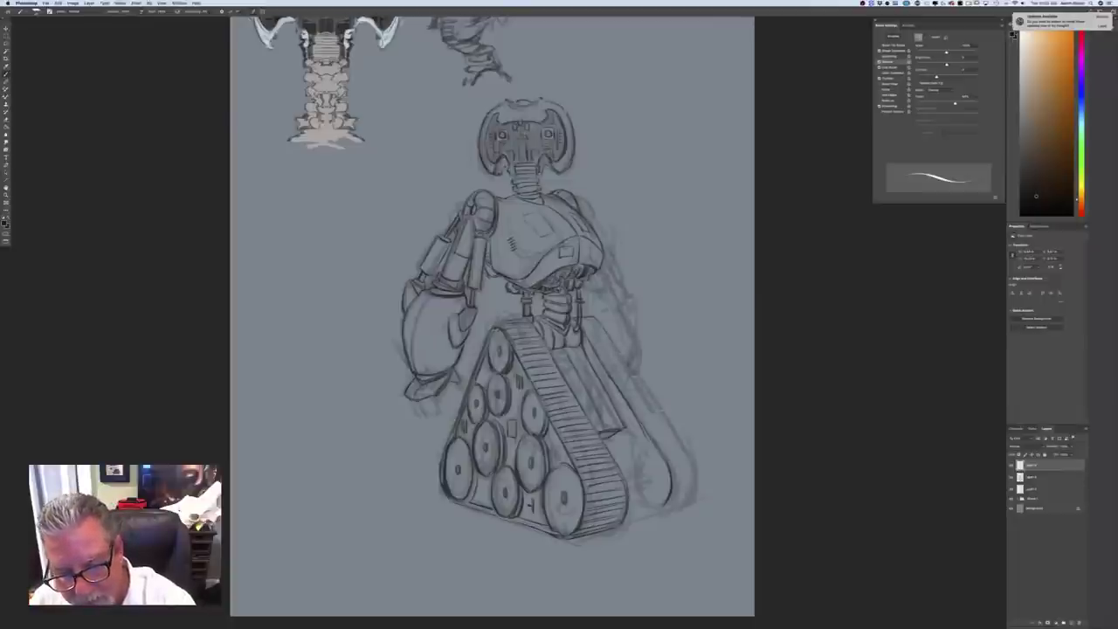
Ink the far tread's bottom edge and outer edge, redrawing the outer edge slightly wider than the first attempt
mouse_move(661, 413)
left_mouse_down()
mouse_move(681, 443)
mouse_move(689, 500)
left_mouse_up()
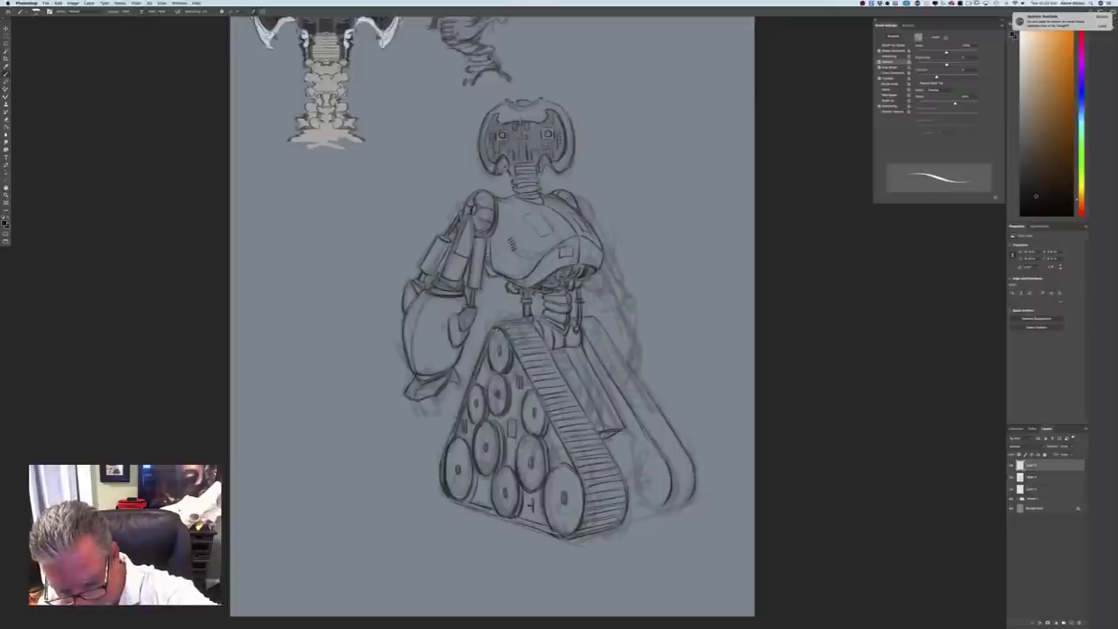
left_click_drag(683, 505, 661, 509)
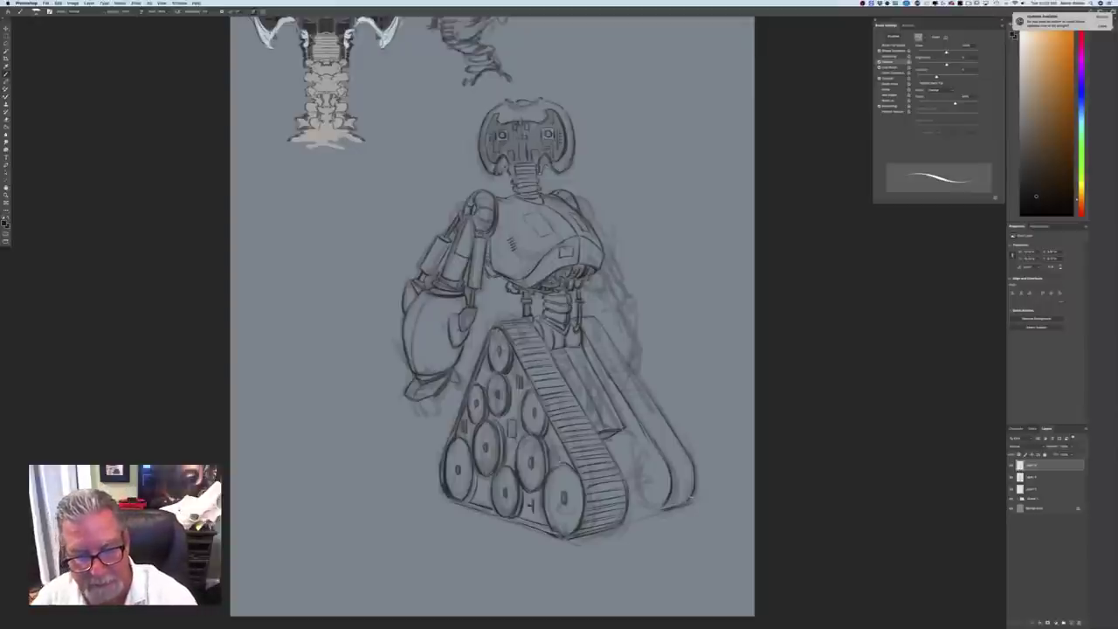
mouse_move(666, 421)
left_mouse_down()
mouse_move(696, 490)
mouse_move(689, 503)
left_mouse_up()
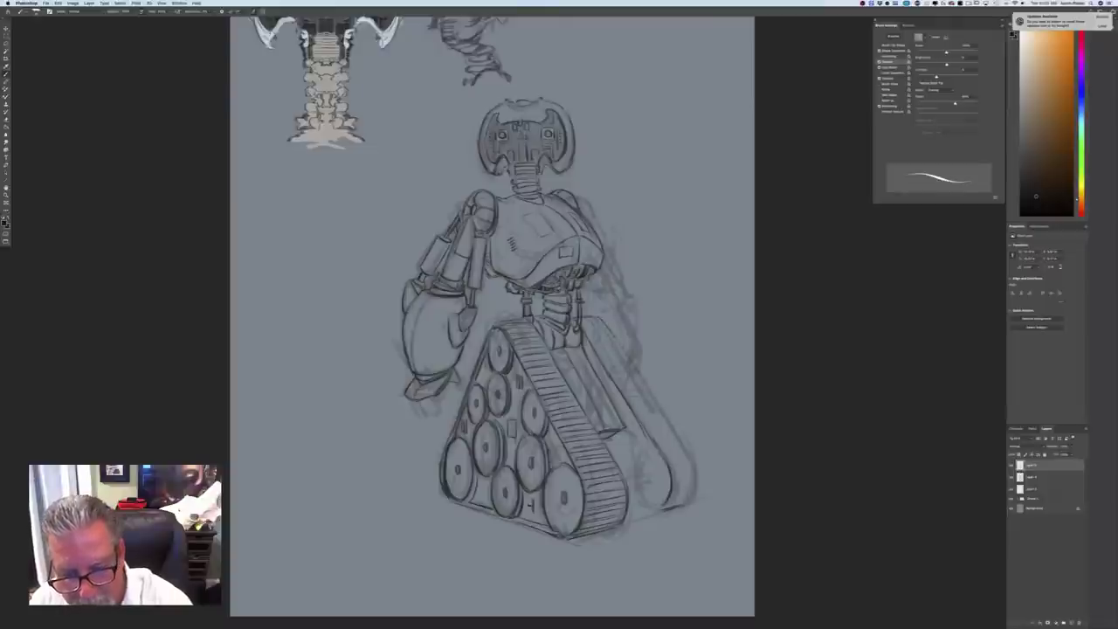
left_click_drag(663, 404, 697, 499)
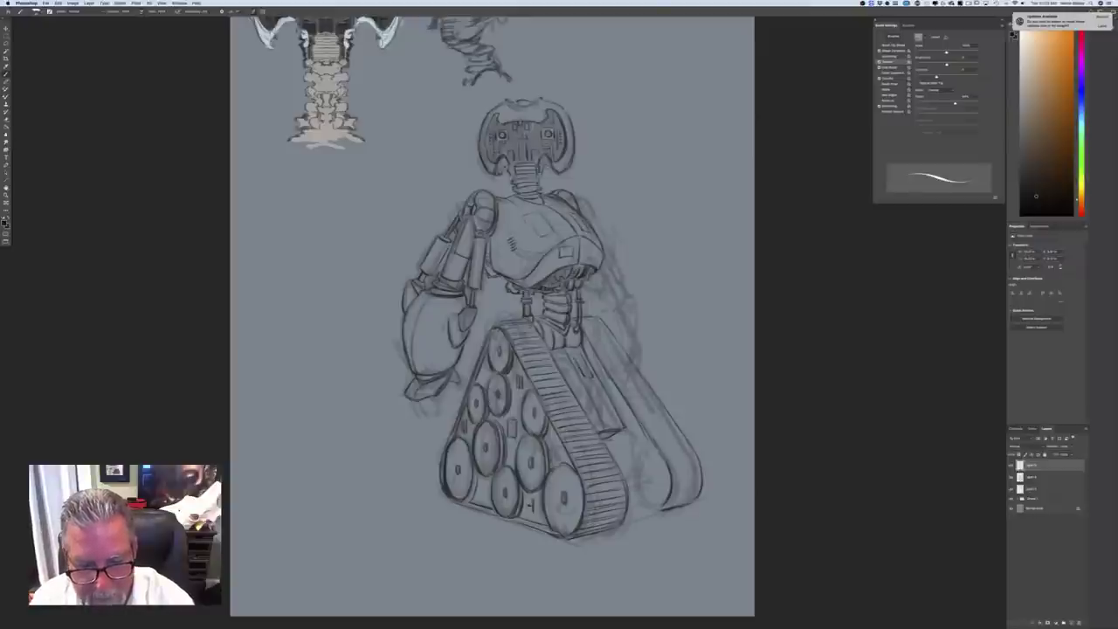
Add narrow slots and small round bolts to the sloping central panel between the treads
mouse_move(564, 356)
left_mouse_down()
mouse_move(576, 379)
mouse_move(566, 381)
left_mouse_up()
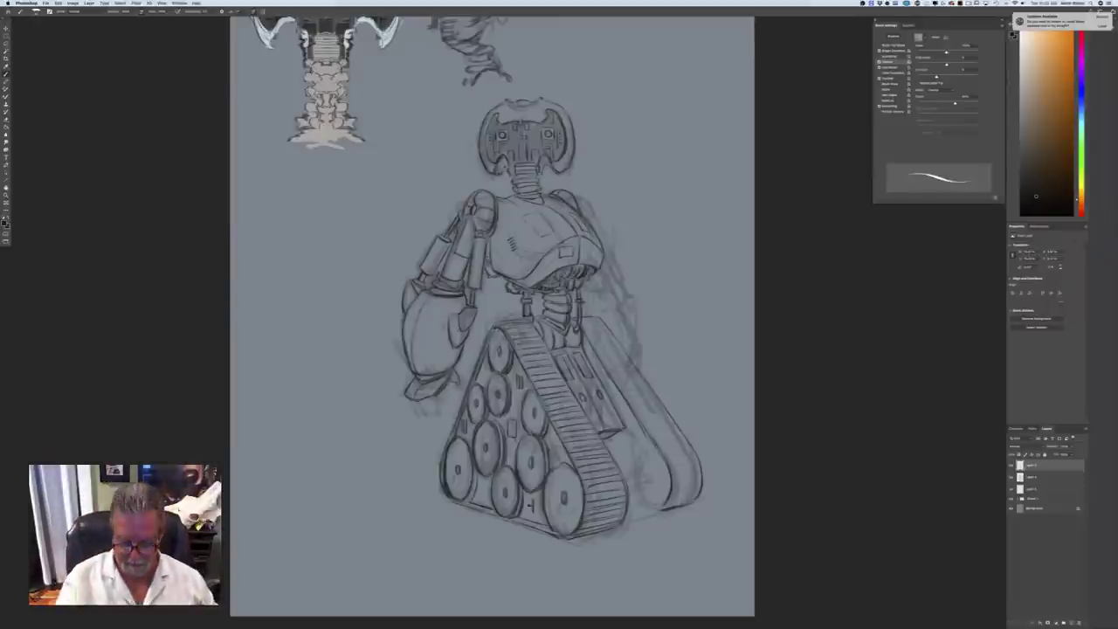
Ink the two visible wheels at the far tread's lower end, the base line beneath them, and reinforce the tread's upper inner edge
key("super+minus")
key("super+minus")
key("super+minus")
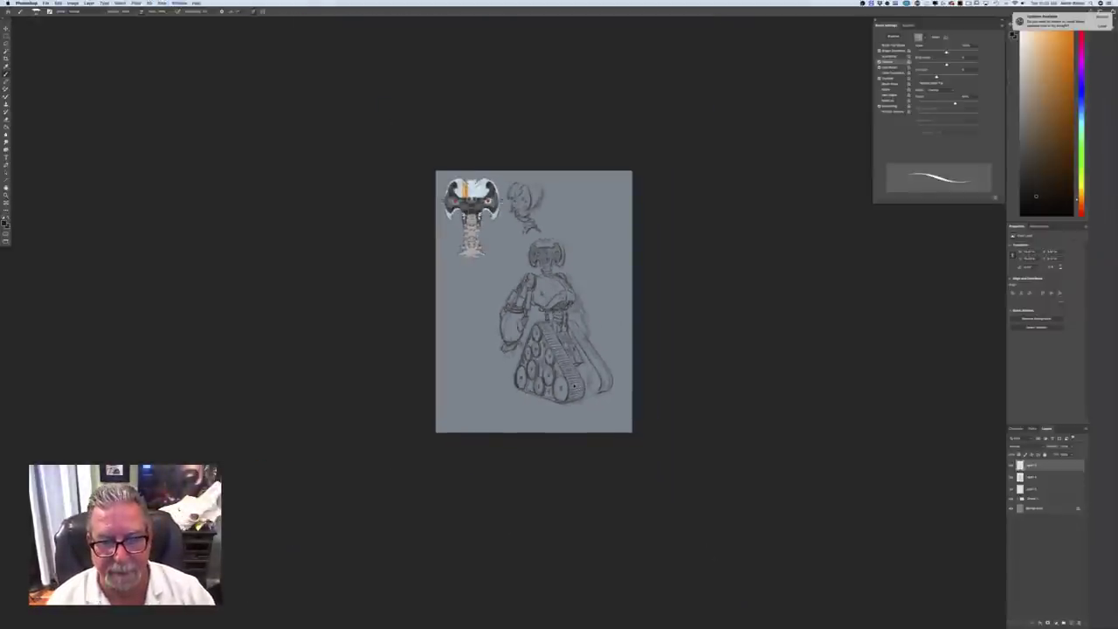
key("super+plus")
key("super+plus")
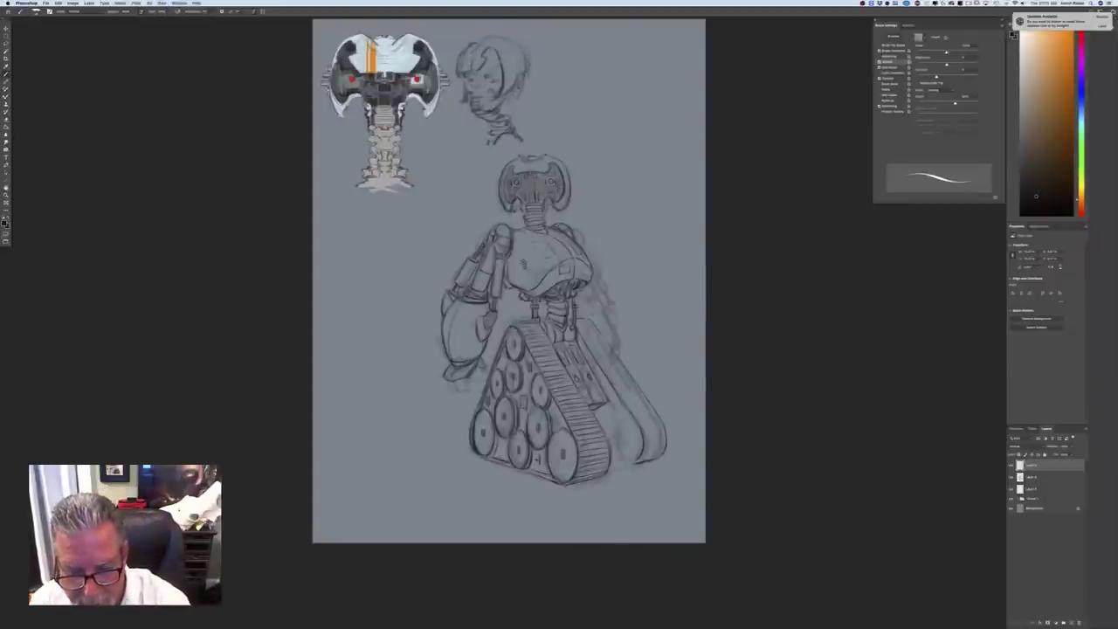
left_click_drag(621, 430, 620, 453)
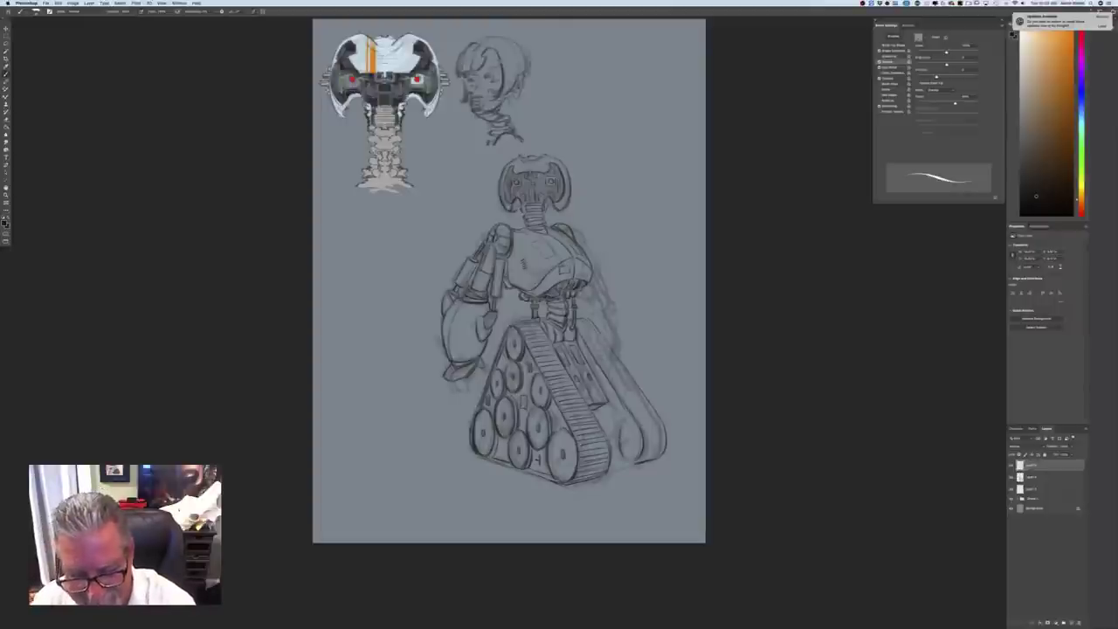
left_click_drag(619, 441, 624, 459)
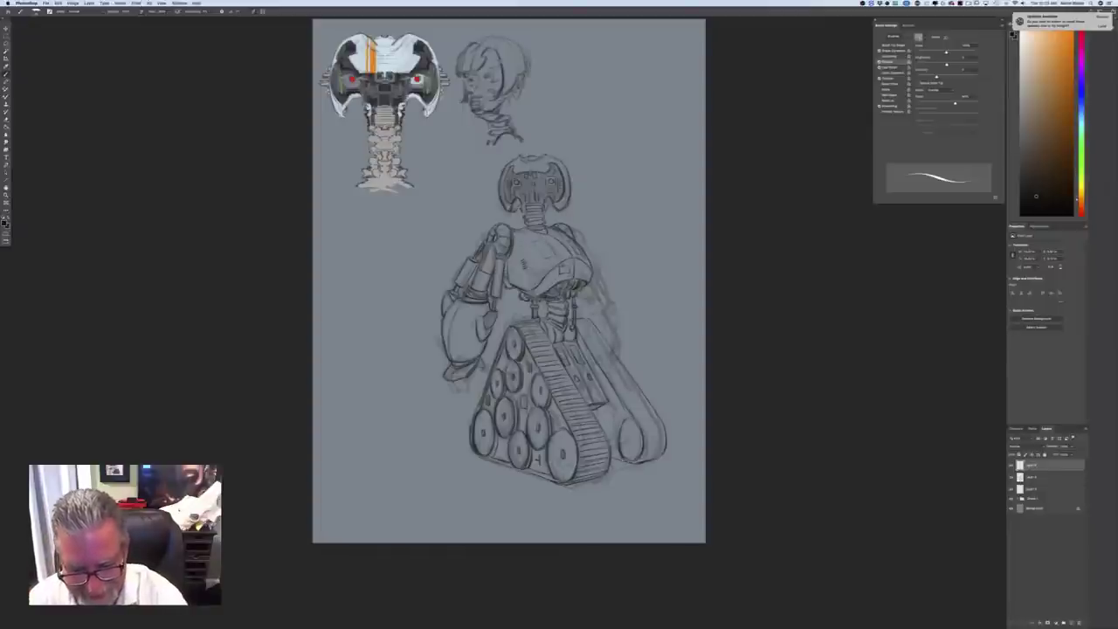
left_click_drag(616, 460, 636, 463)
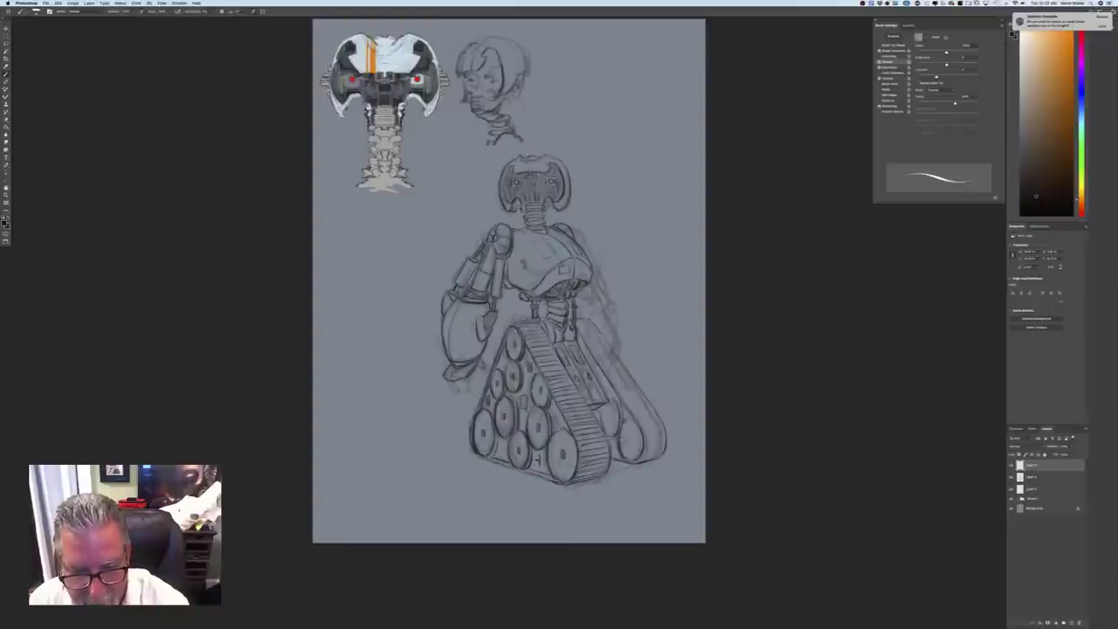
left_click_drag(615, 390, 584, 344)
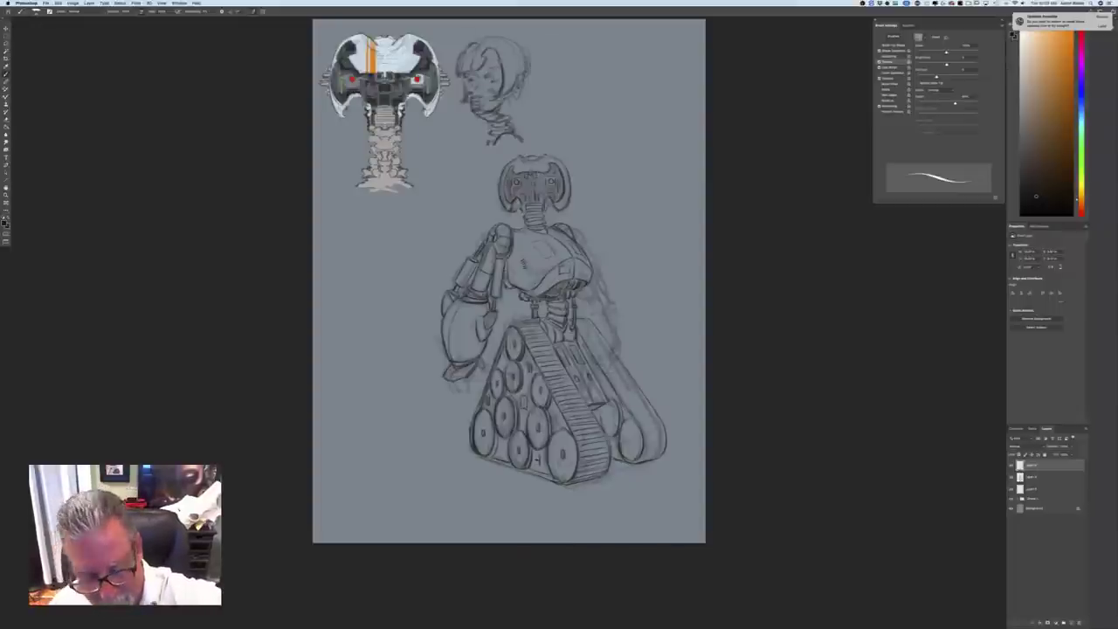
Ink the tread plates across the far tread belt and add small teeth along the near tread's outer edge
key("super+plus")
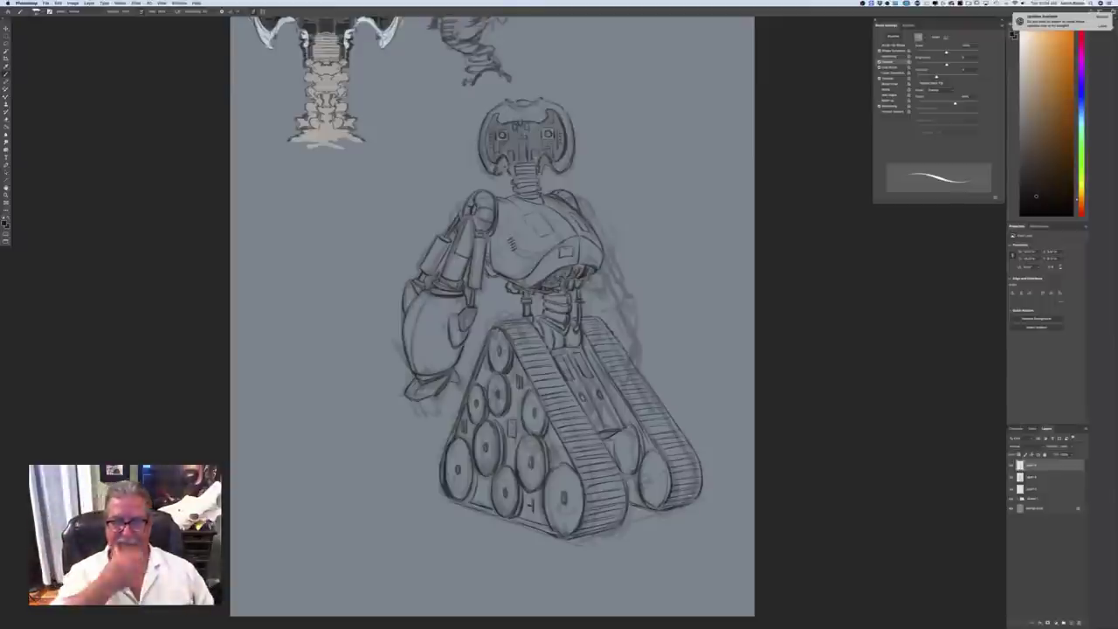
key("super+minus")
key("super+minus")
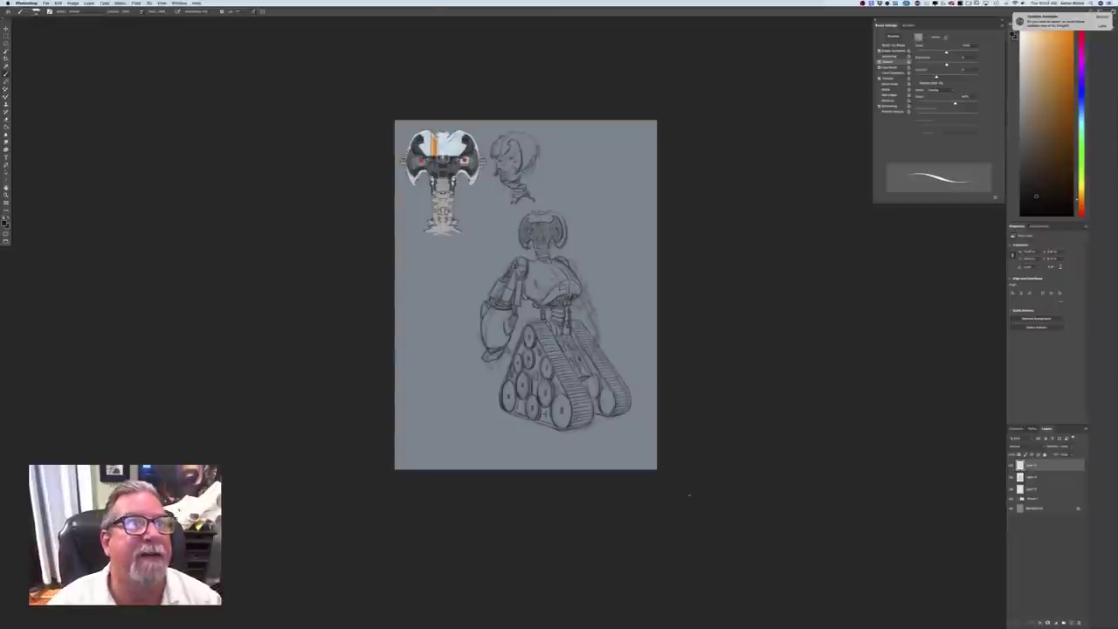
key("super+plus")
key("super+plus")
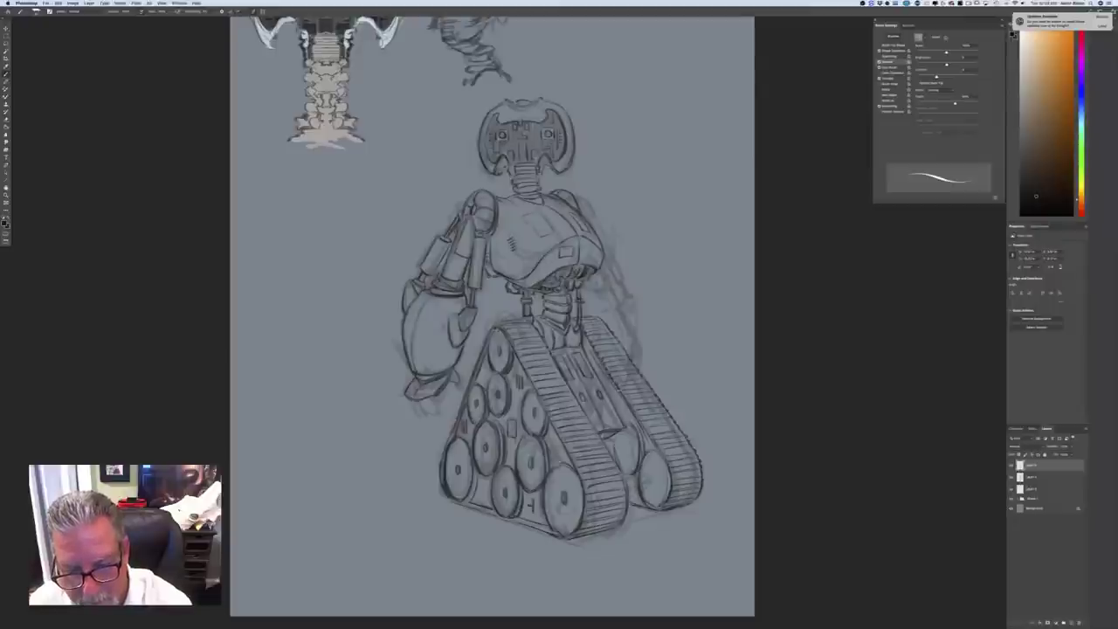
left_click_drag(631, 409, 635, 420)
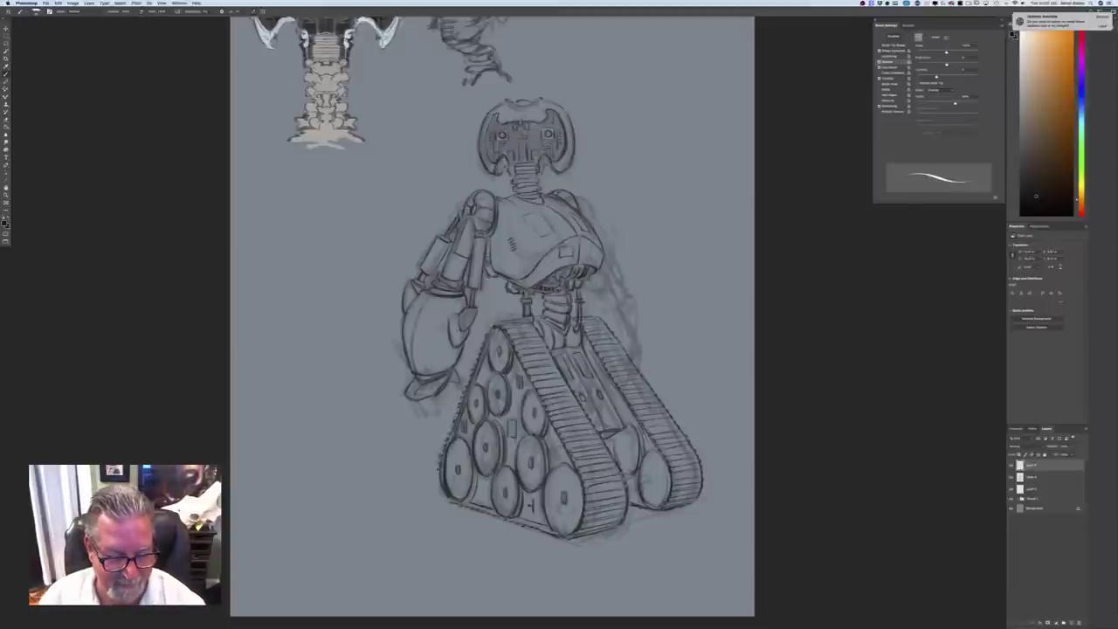
Ink the far arm's upper-arm cylinder with its end cap and the thin rod extending down from it
key("super+minus")
key("super+minus")
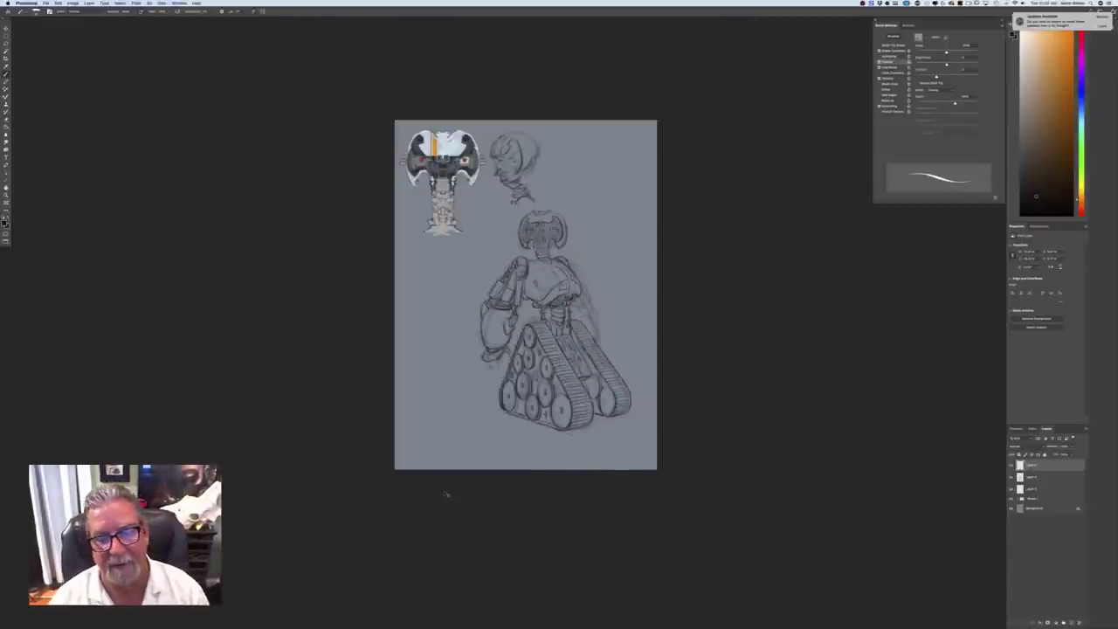
key("super+plus")
key("super+plus")
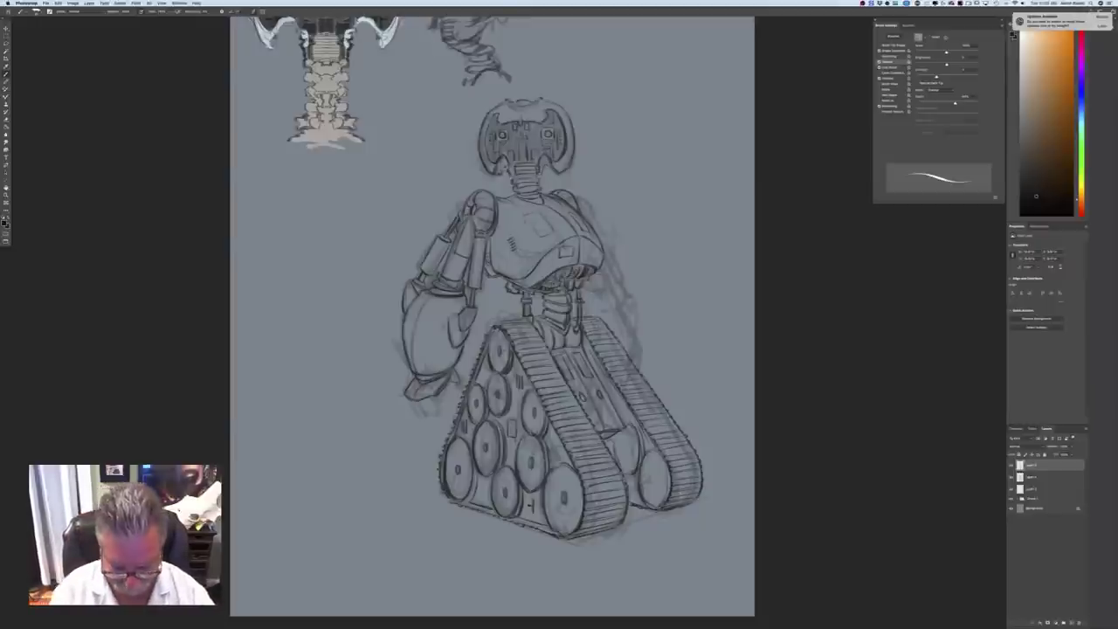
key("super+plus")
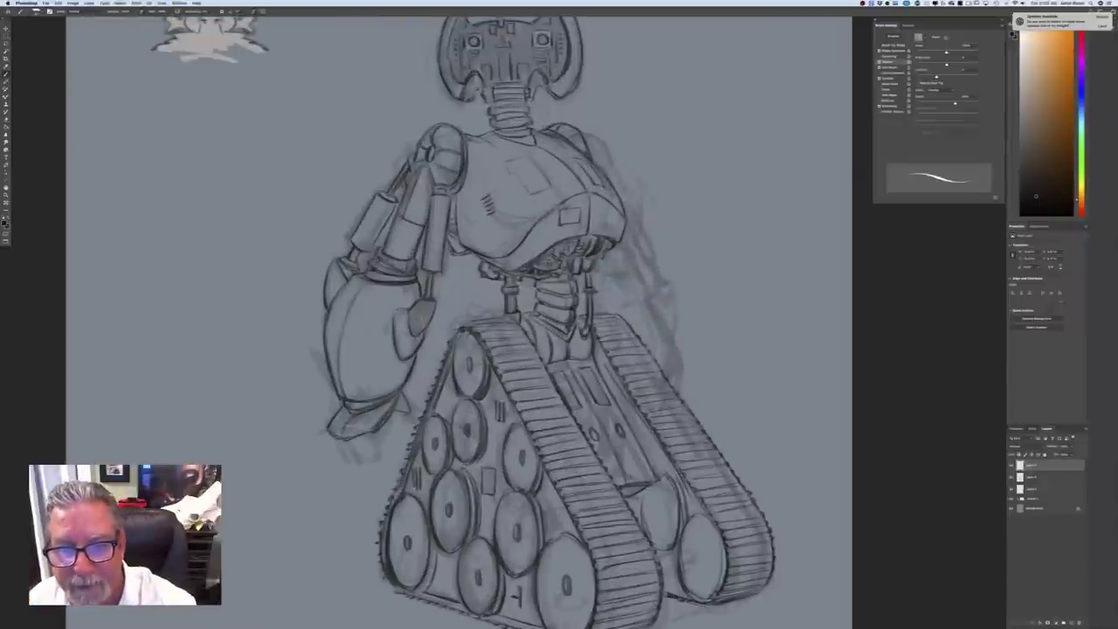
left_click_drag(655, 254, 633, 208)
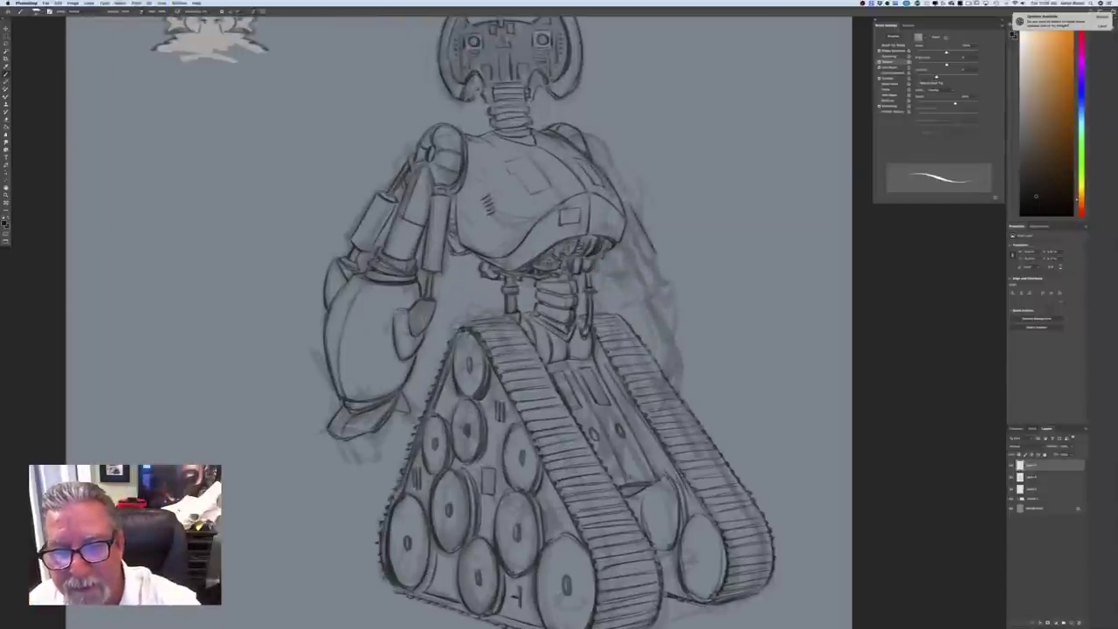
left_click_drag(643, 259, 655, 254)
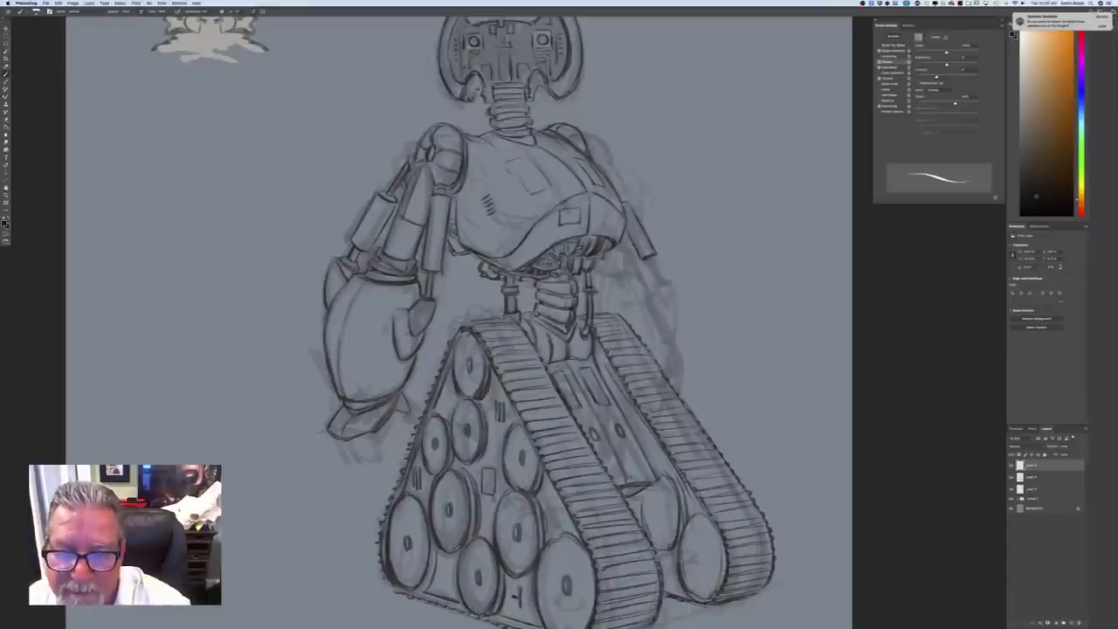
left_click_drag(652, 257, 659, 284)
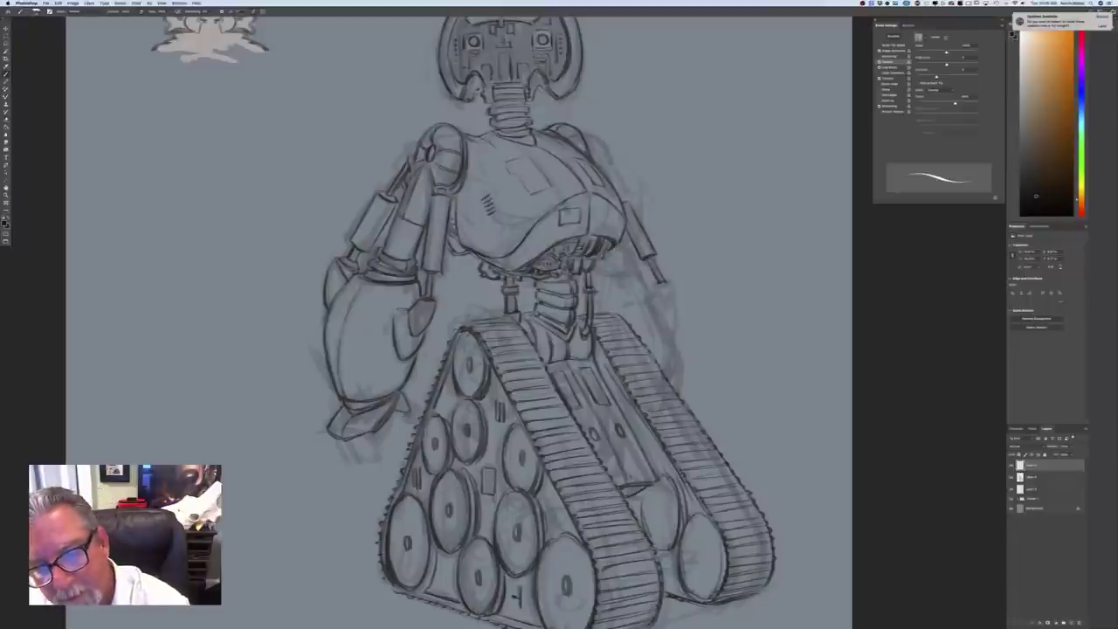
Ink the far forearm's pointed elbow plate, outer and inner contours and top band, and add the small connecting piece beside the shoulder
mouse_move(670, 282)
left_mouse_down()
mouse_move(673, 303)
mouse_move(651, 296)
mouse_move(664, 342)
left_mouse_up()
left_click_drag(673, 302, 666, 344)
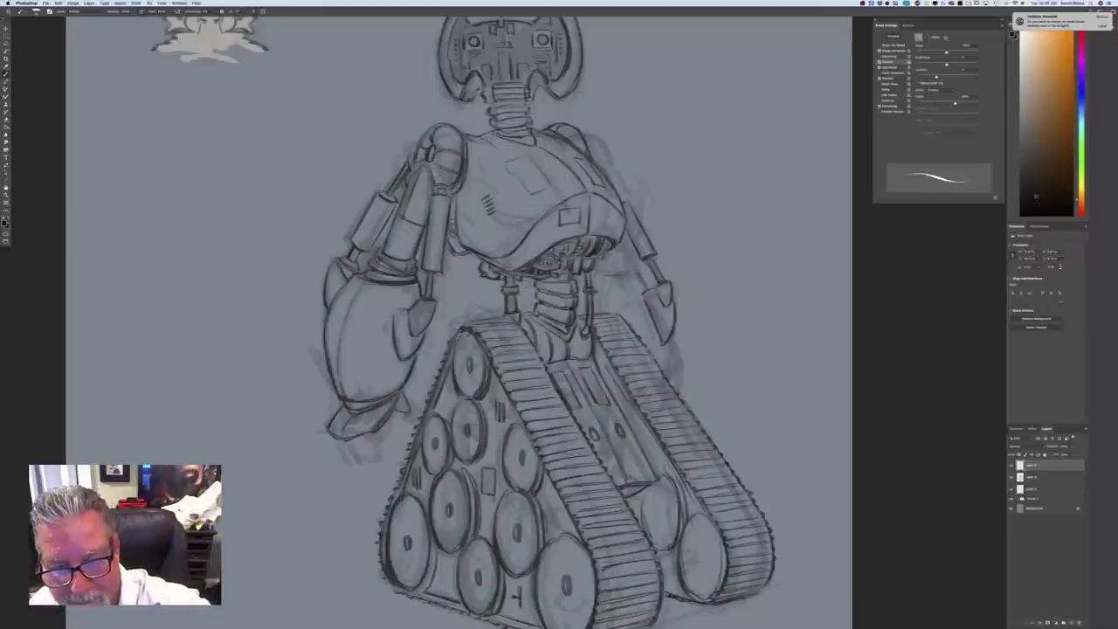
left_click_drag(601, 277, 600, 313)
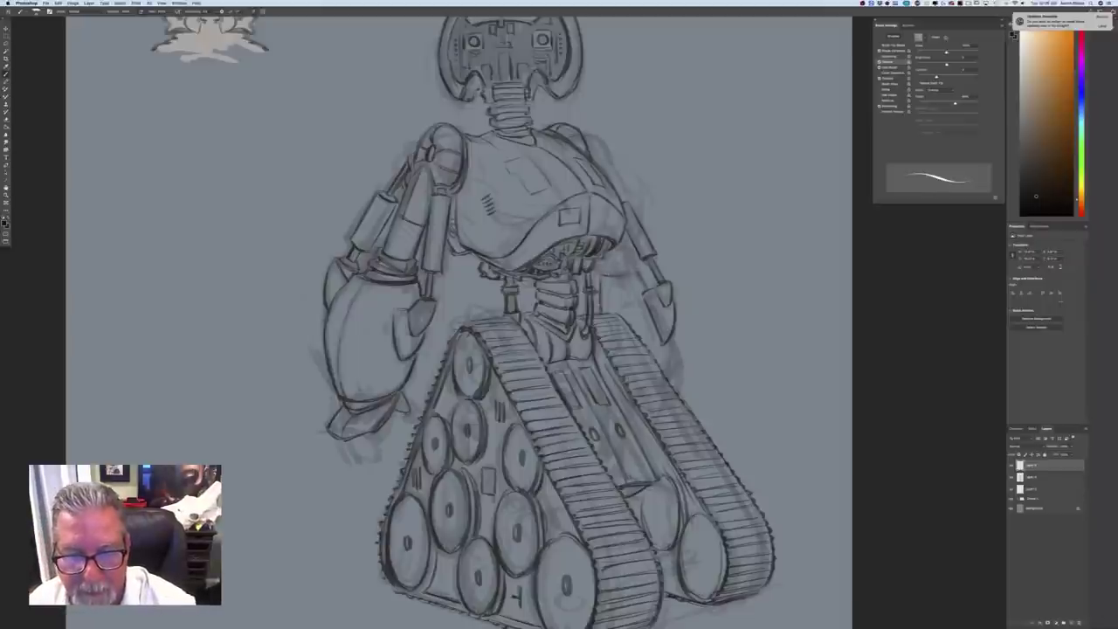
left_click_drag(674, 338, 662, 377)
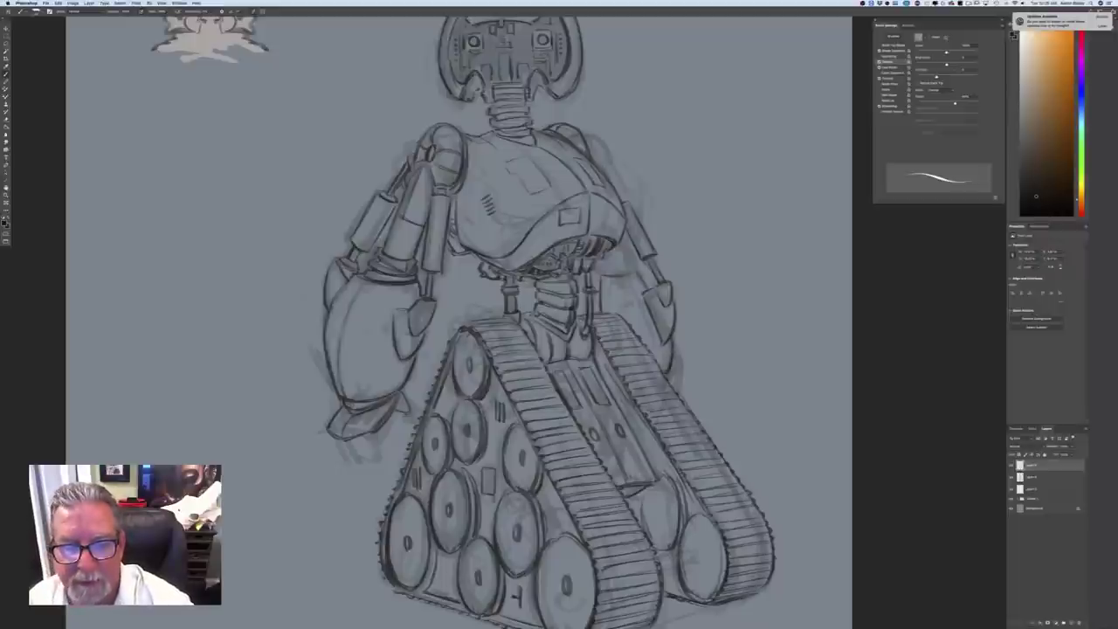
left_click_drag(610, 282, 610, 304)
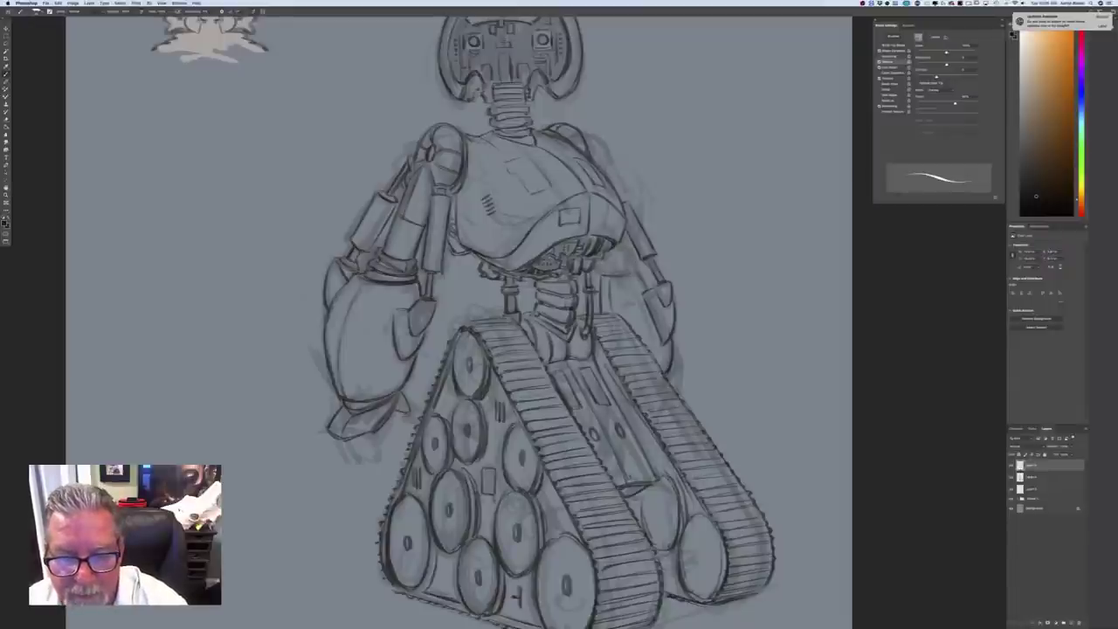
left_click_drag(604, 269, 627, 271)
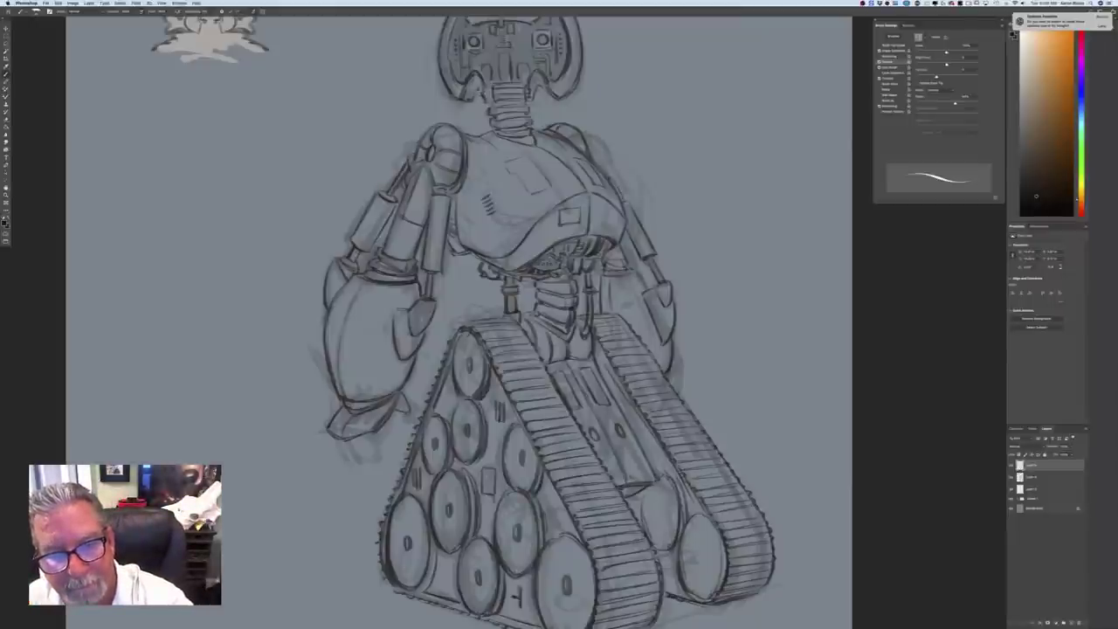
left_click_drag(610, 179, 628, 203)
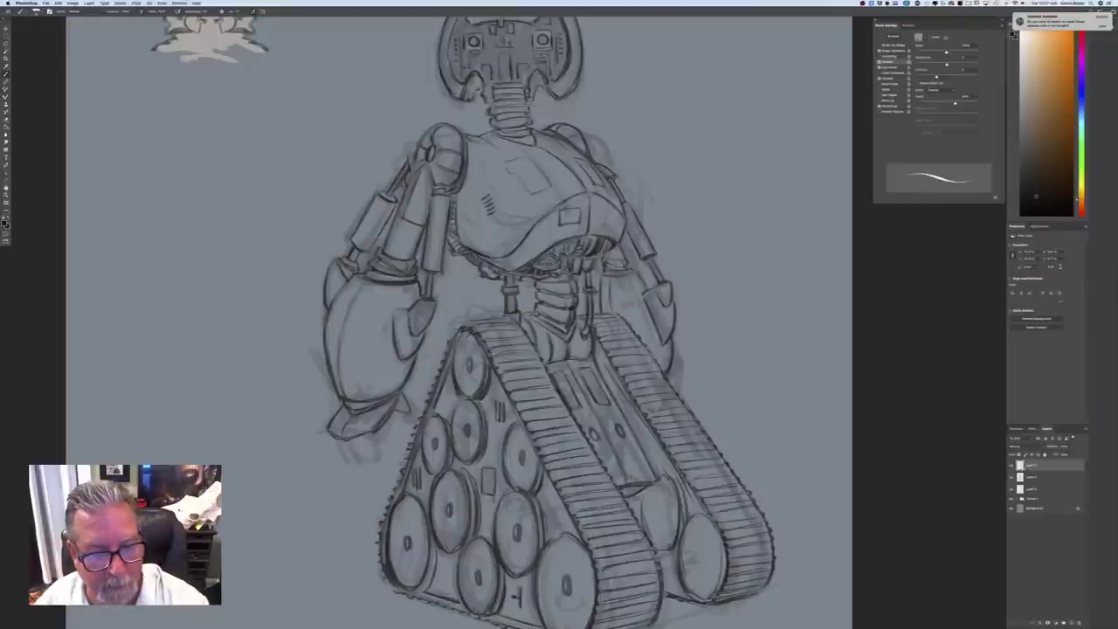
Ink the near hand's segmented mechanical fingers with curled tips, hanging below the palm plate
key("super+minus")
key("super+minus")
key("super+minus")
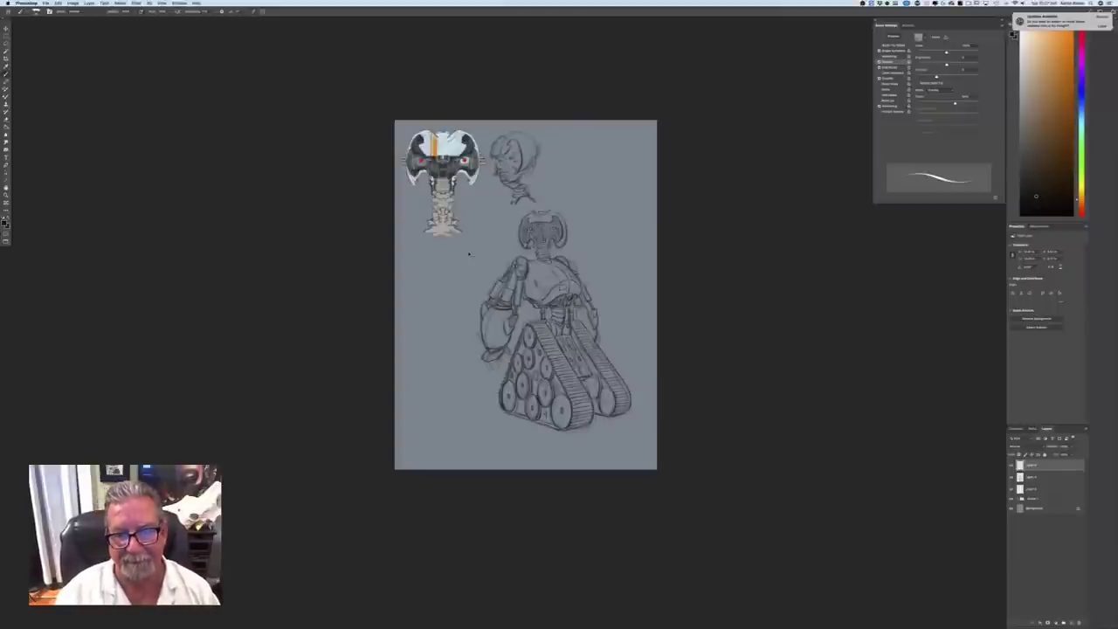
key("super+plus")
key("super+plus")
key("super+plus")
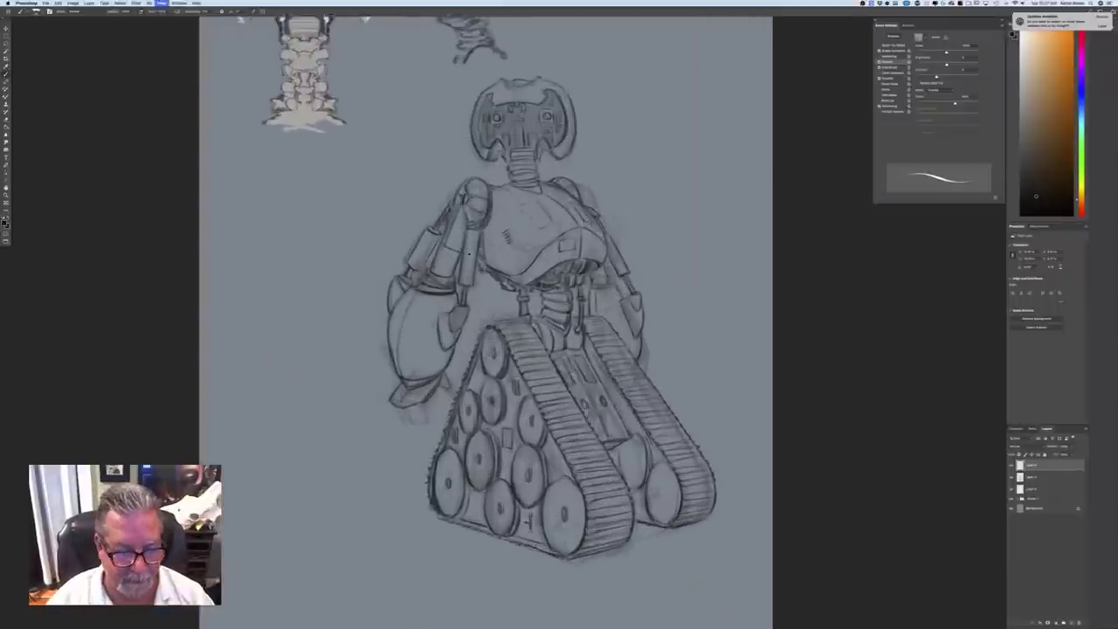
mouse_move(367, 433)
left_mouse_down()
mouse_move(367, 460)
mouse_move(351, 463)
mouse_move(362, 470)
left_mouse_up()
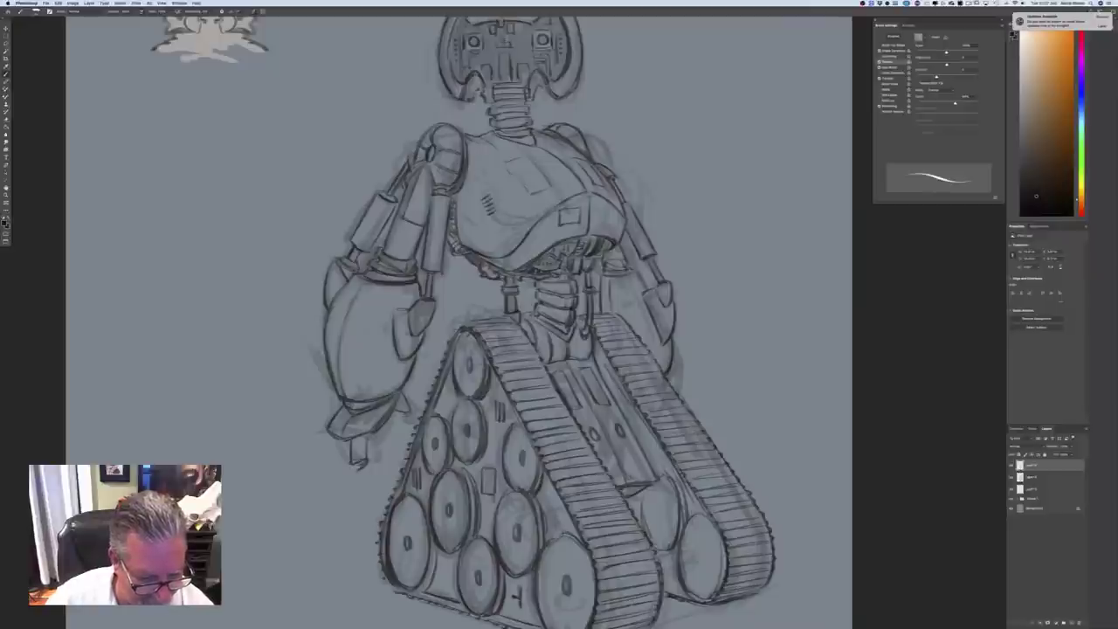
left_click_drag(366, 462, 375, 476)
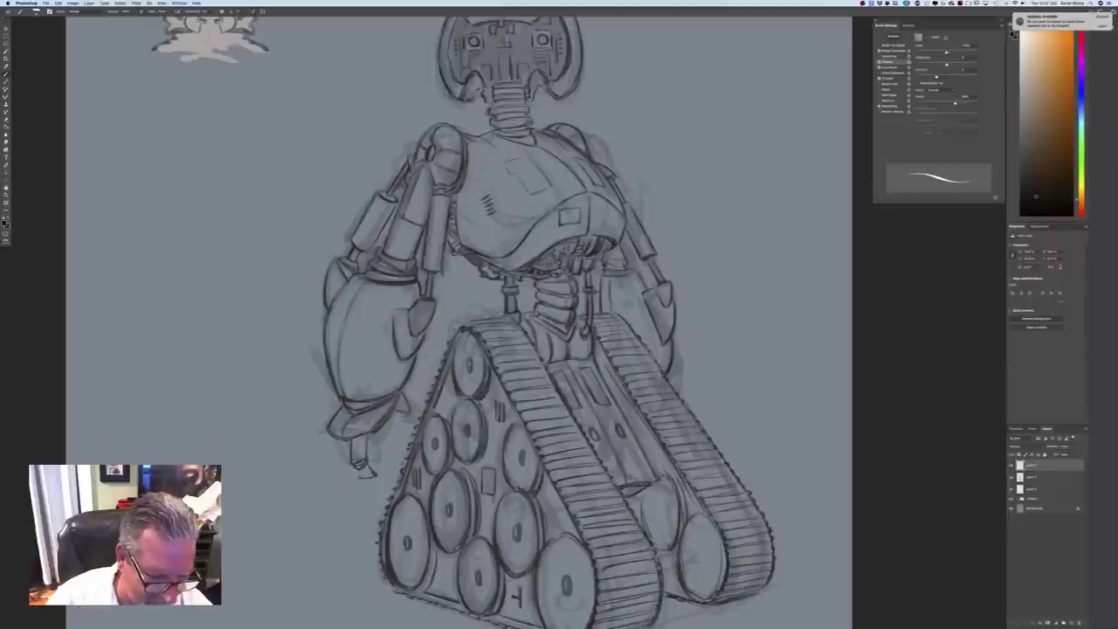
mouse_move(370, 472)
left_mouse_down()
mouse_move(378, 480)
mouse_move(373, 465)
mouse_move(325, 457)
mouse_move(335, 464)
mouse_move(324, 450)
left_mouse_up()
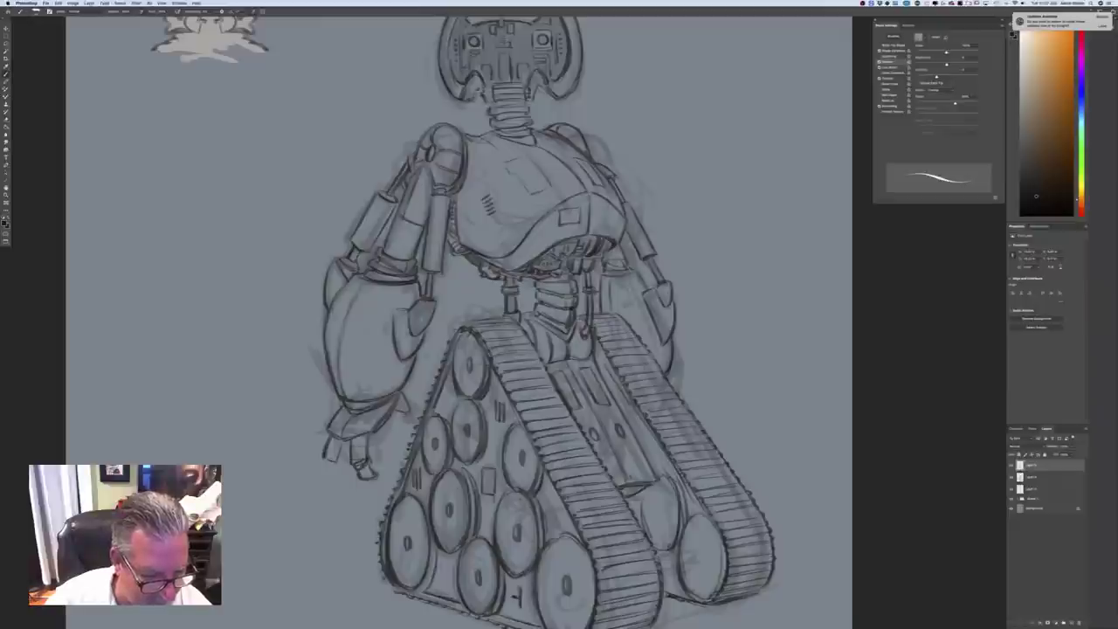
mouse_move(322, 463)
left_mouse_down()
mouse_move(339, 464)
mouse_move(329, 469)
mouse_move(343, 480)
left_mouse_up()
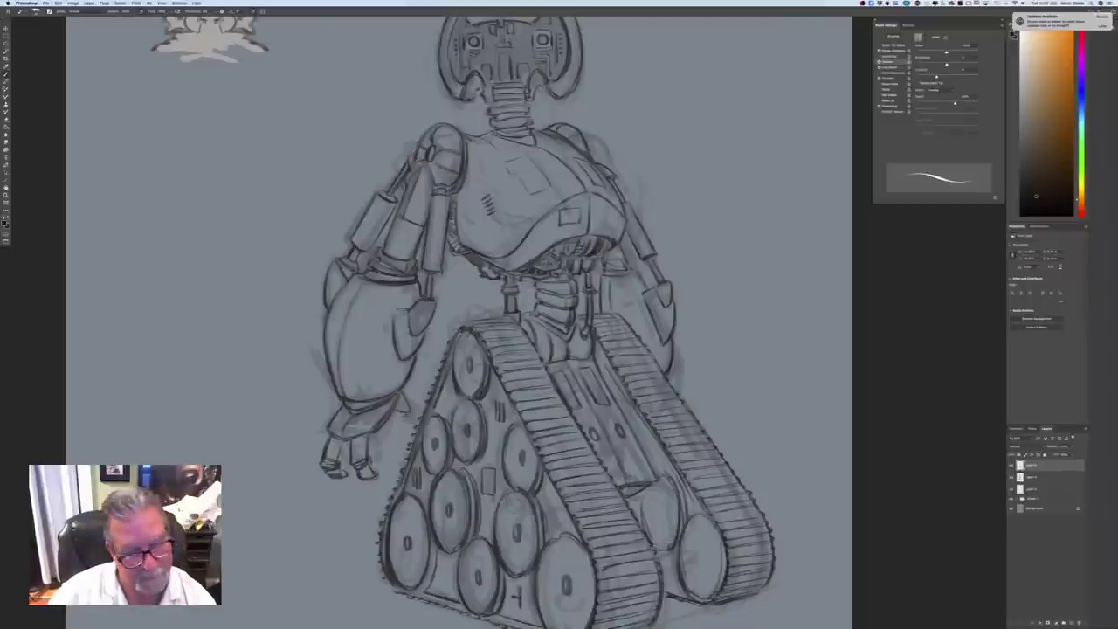
Ink the near hand's jointed thumb beside the tread and refine the finger lines
mouse_move(391, 416)
left_mouse_down()
mouse_move(411, 410)
mouse_move(399, 413)
mouse_move(410, 413)
mouse_move(401, 435)
left_mouse_up()
mouse_move(407, 417)
left_mouse_down()
mouse_move(385, 442)
mouse_move(399, 446)
left_mouse_up()
left_click_drag(402, 441, 380, 442)
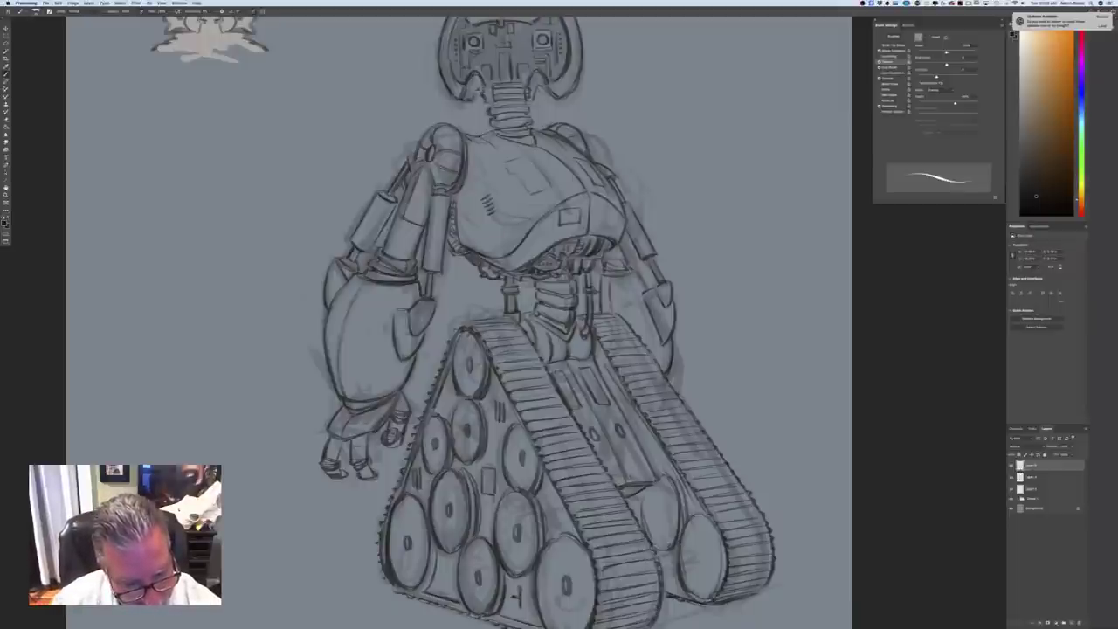
mouse_move(381, 439)
left_mouse_down()
mouse_move(390, 448)
mouse_move(360, 480)
left_mouse_up()
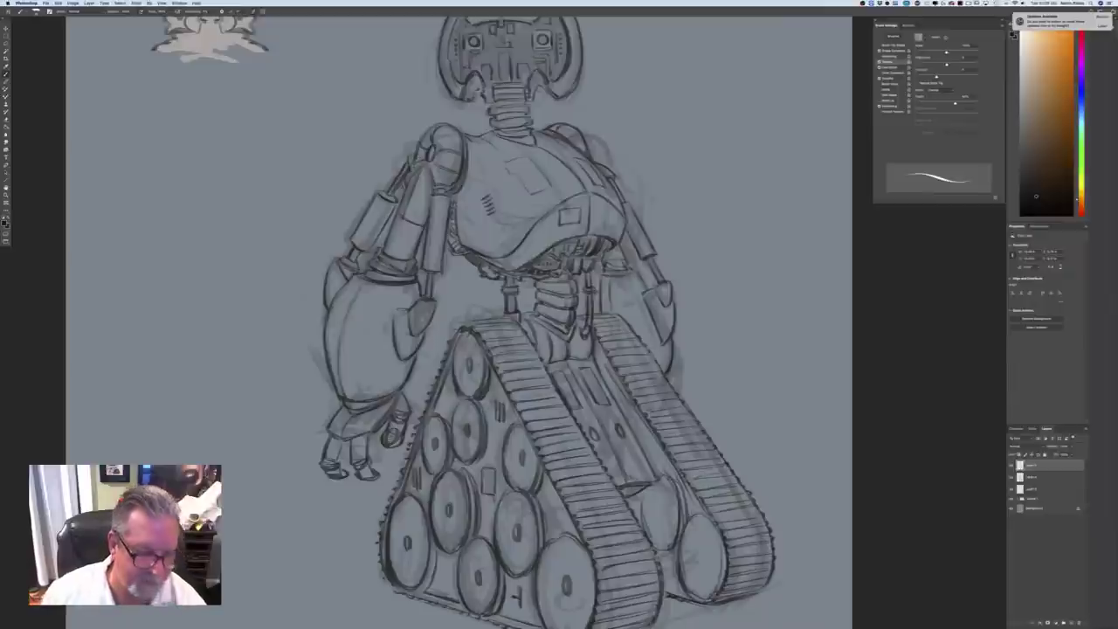
key("super+0")
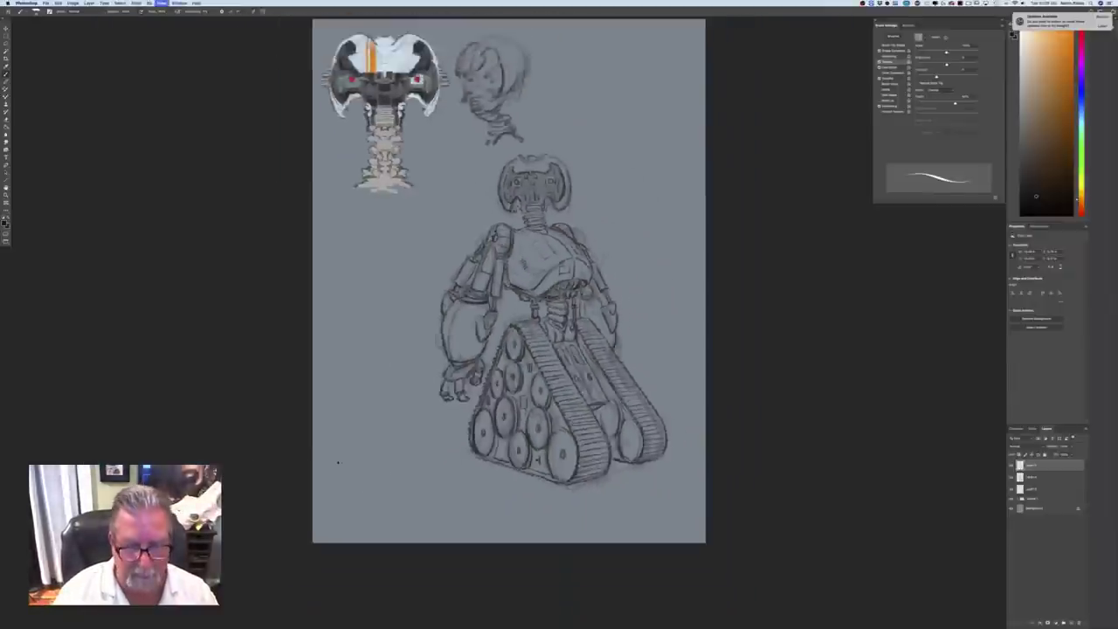
key("super+equal")
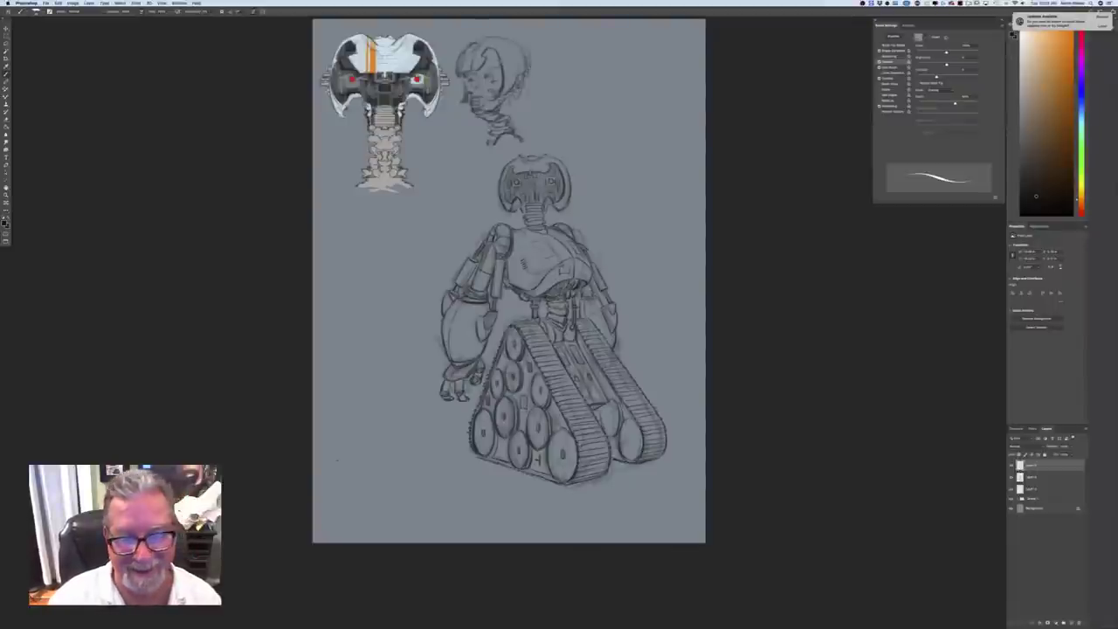
key("super+equal")
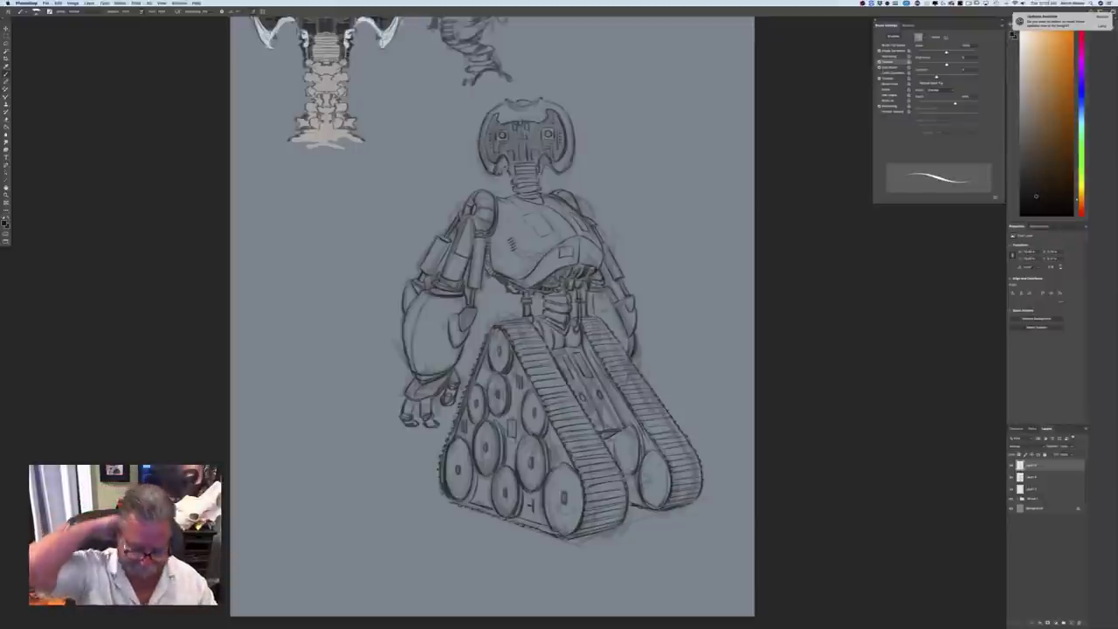
key("super+minus")
key("super+minus")
key("super+plus")
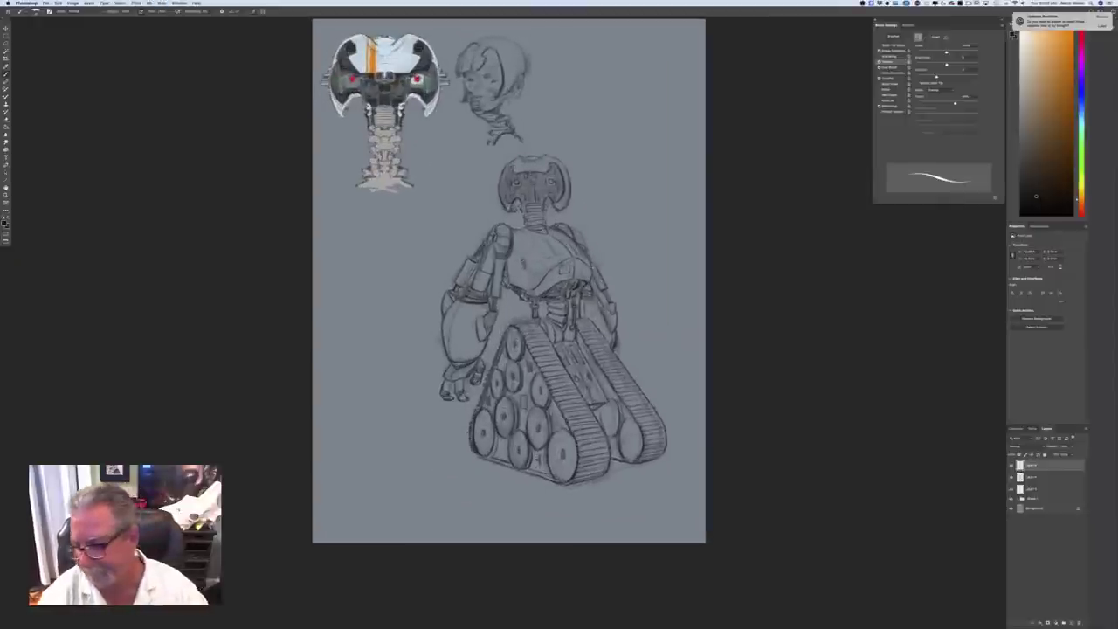
Adjust the opacity of the sketch layer directly beneath the line art and toggle the layer below it off and back on
left_click(1043, 477)
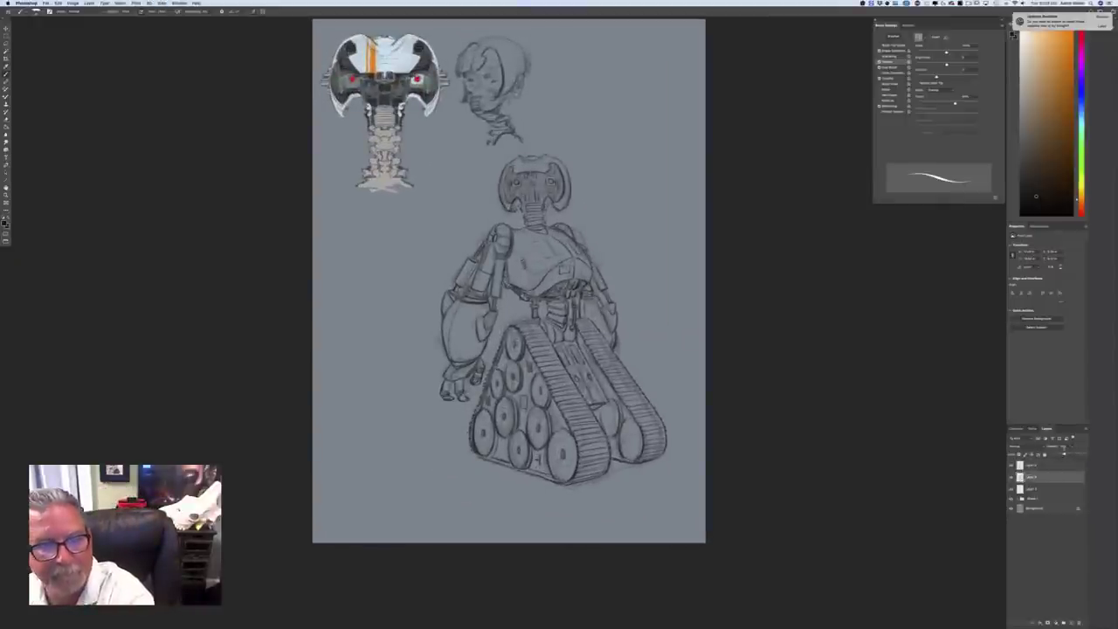
key("super+minus")
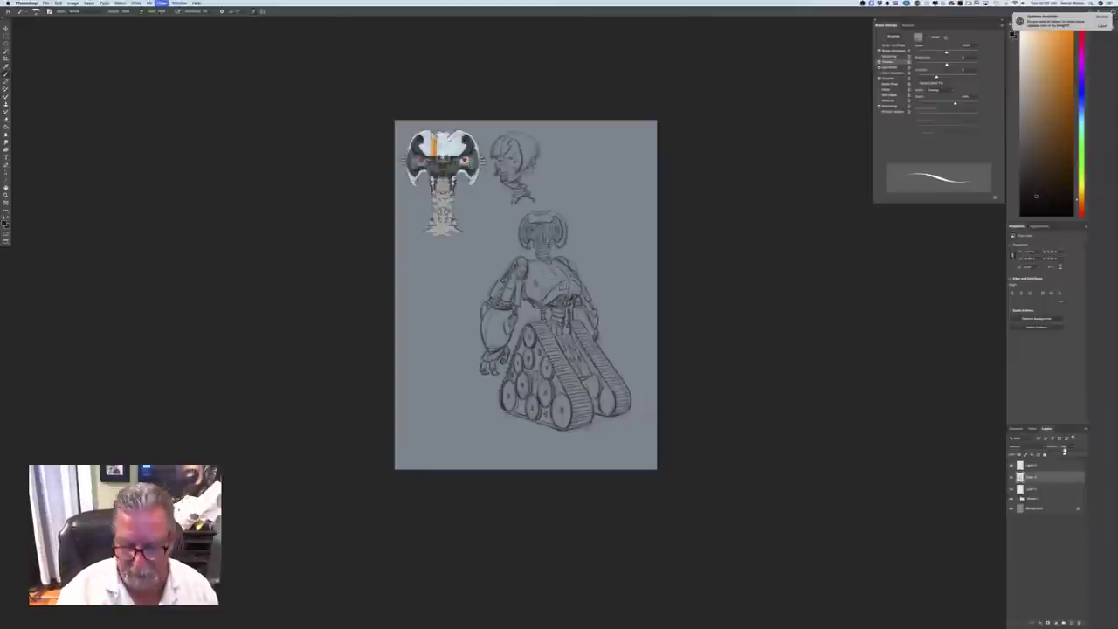
key("super+equal")
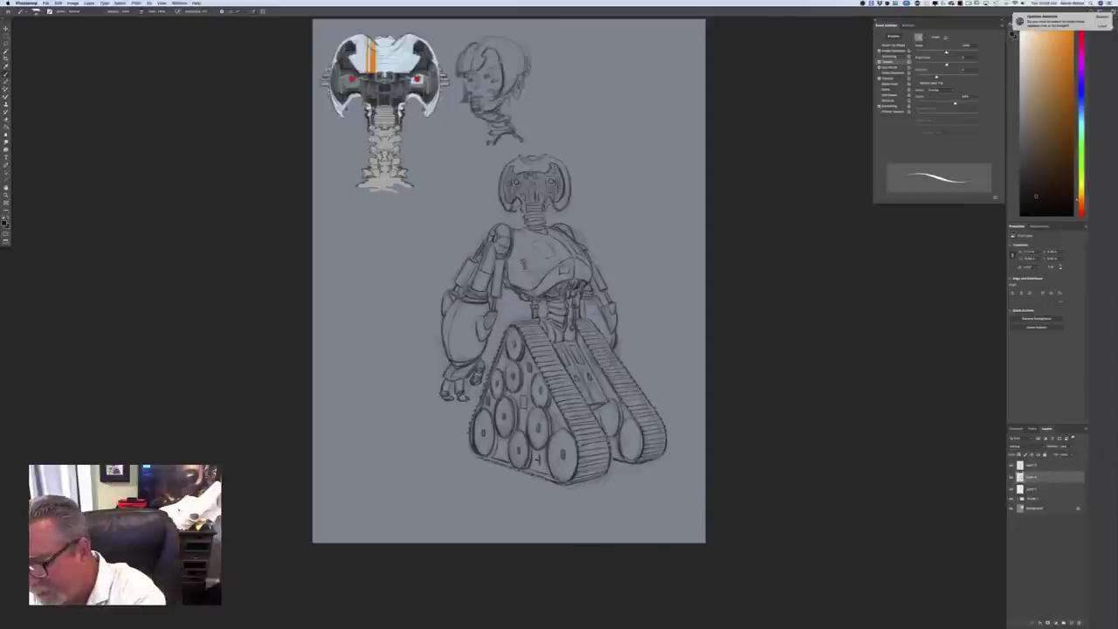
left_click(1013, 490)
left_click(1013, 490)
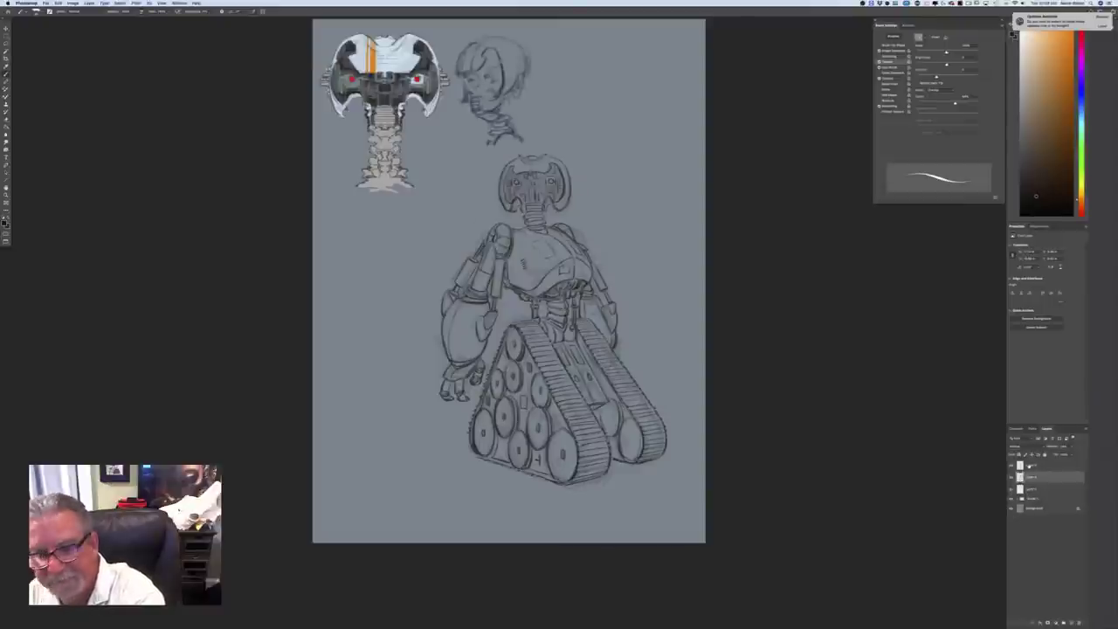
Transform the robot's line art and sketch layers together, moving the robot toward the canvas's left side and enlarging it slightly
left_click(1033, 466)
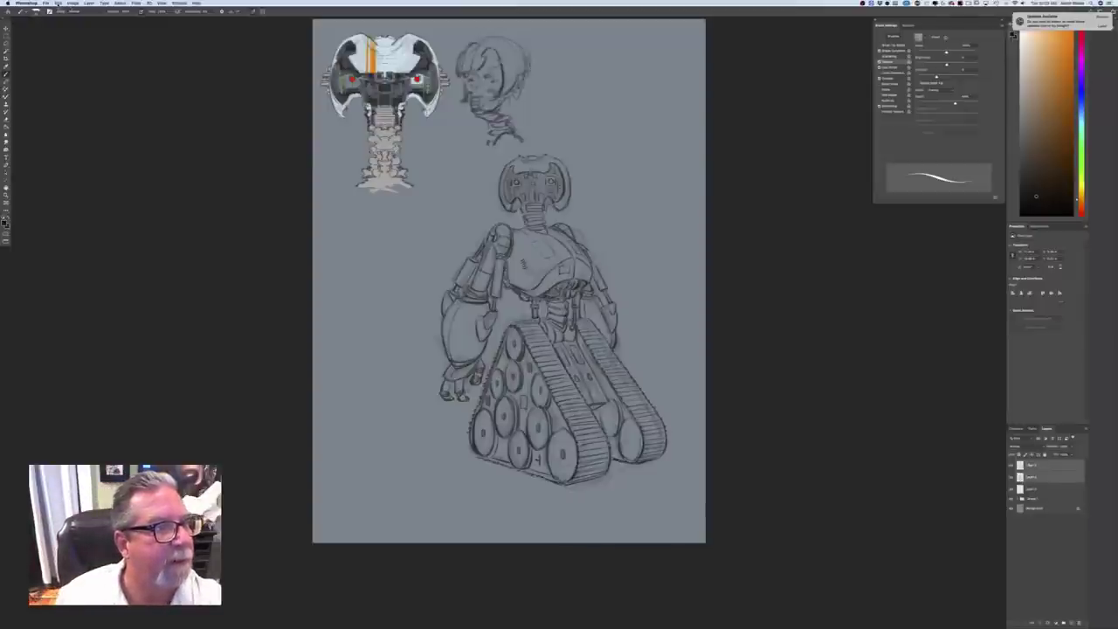
left_click(58, 5)
left_click(88, 131)
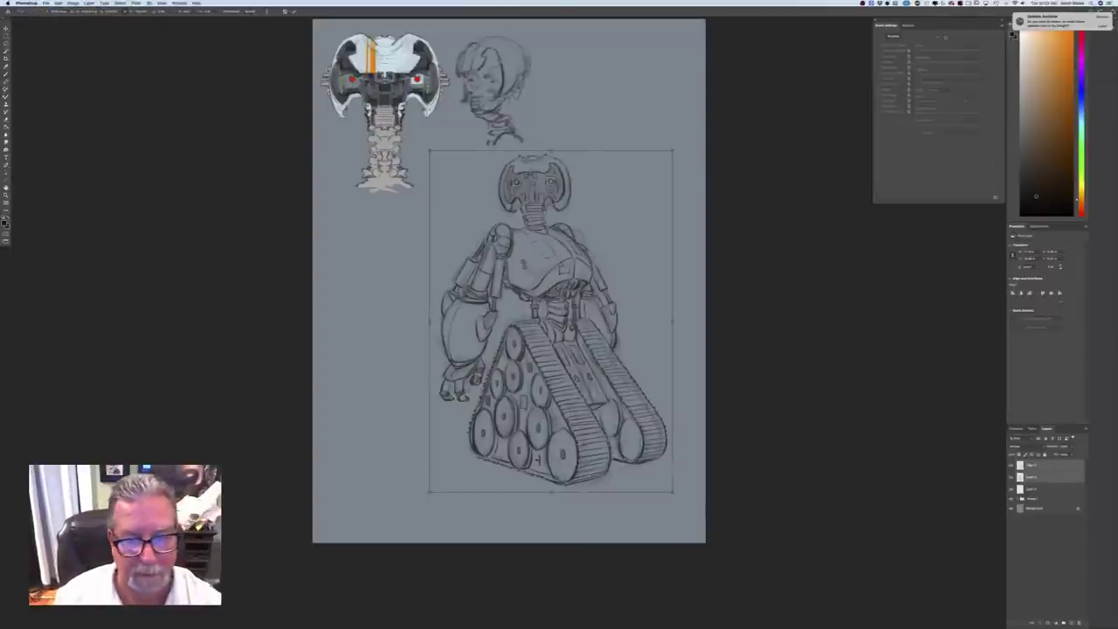
left_click_drag(434, 430, 377, 432)
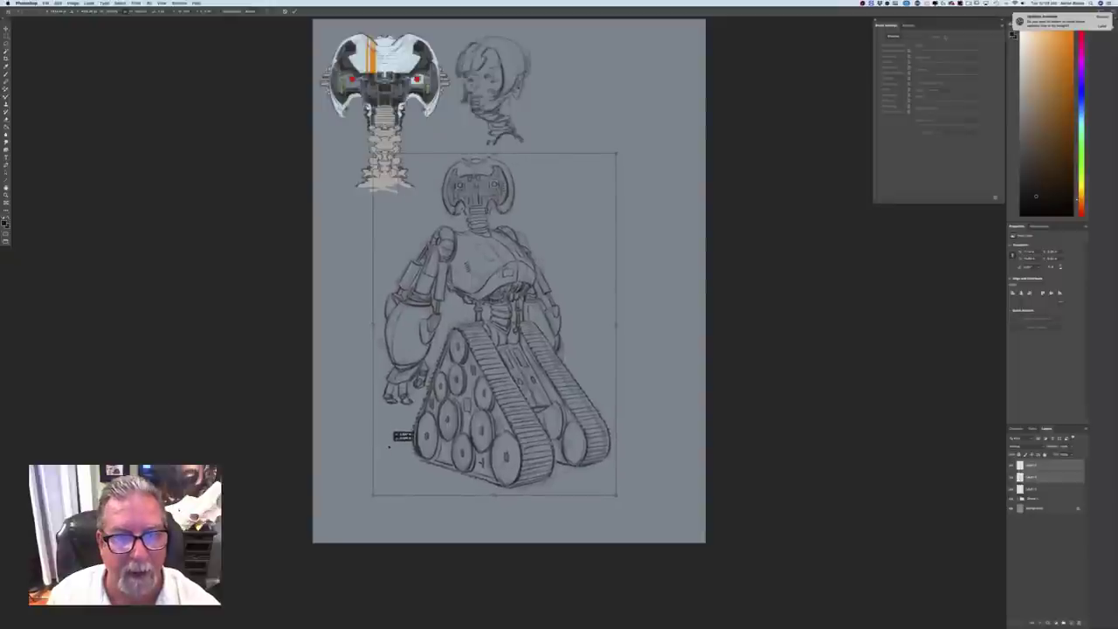
left_click_drag(642, 520, 651, 524)
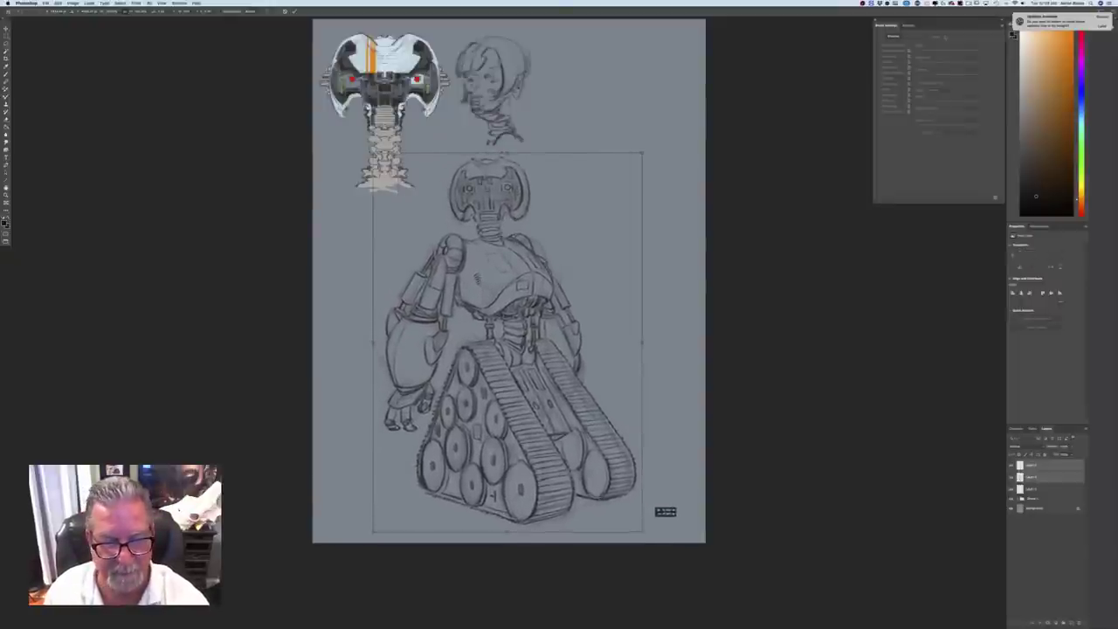
mouse_move(385, 474)
left_mouse_down()
mouse_move(399, 473)
mouse_move(393, 465)
left_mouse_up()
key("Return")
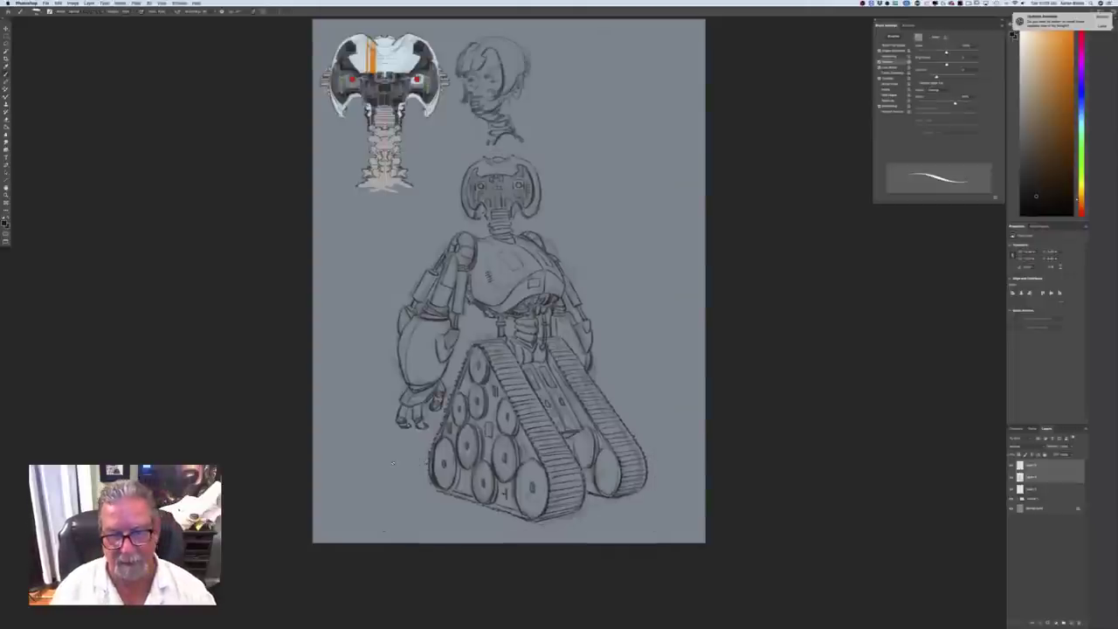
Add a new layer beneath the robot's line art and sketch layers and set the foreground colour to a warm off-white
left_click(1030, 490)
left_click(1071, 623)
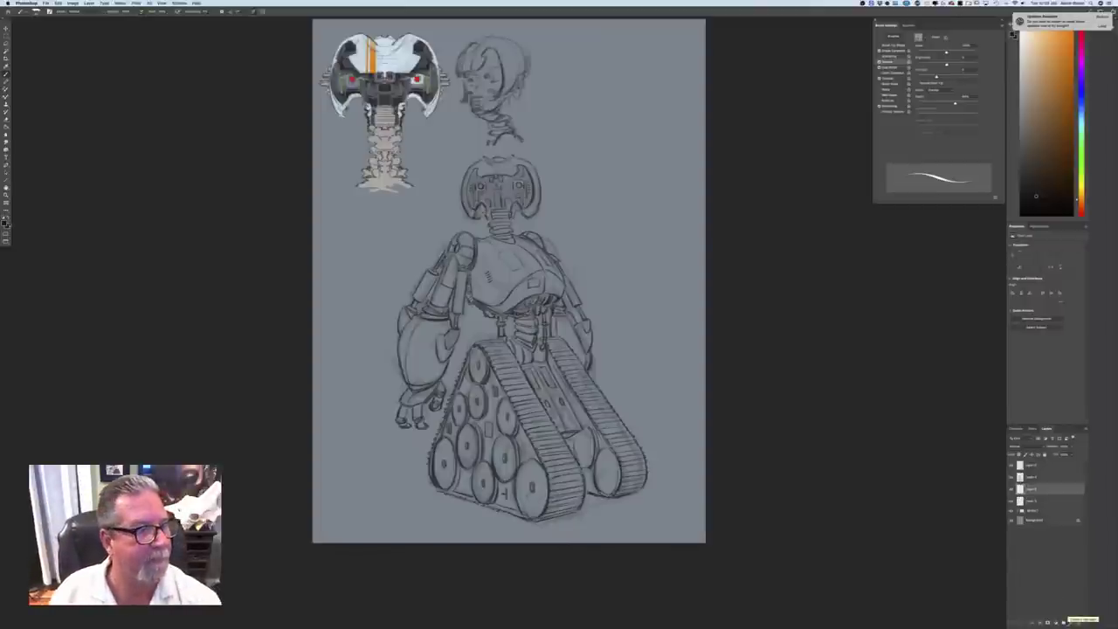
left_click(4, 224)
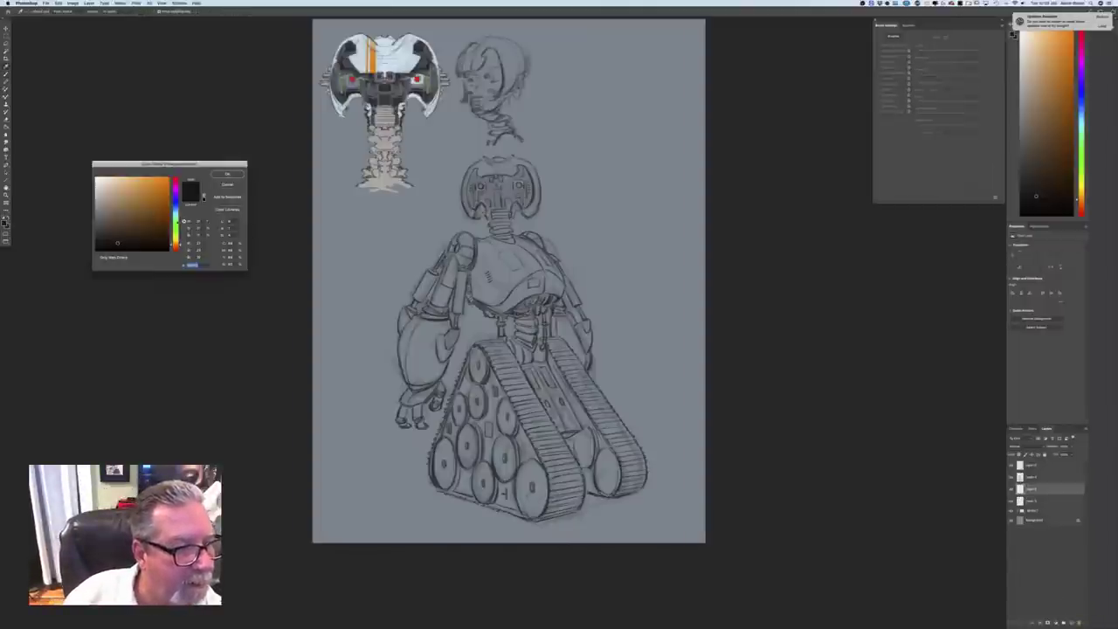
left_click(103, 186)
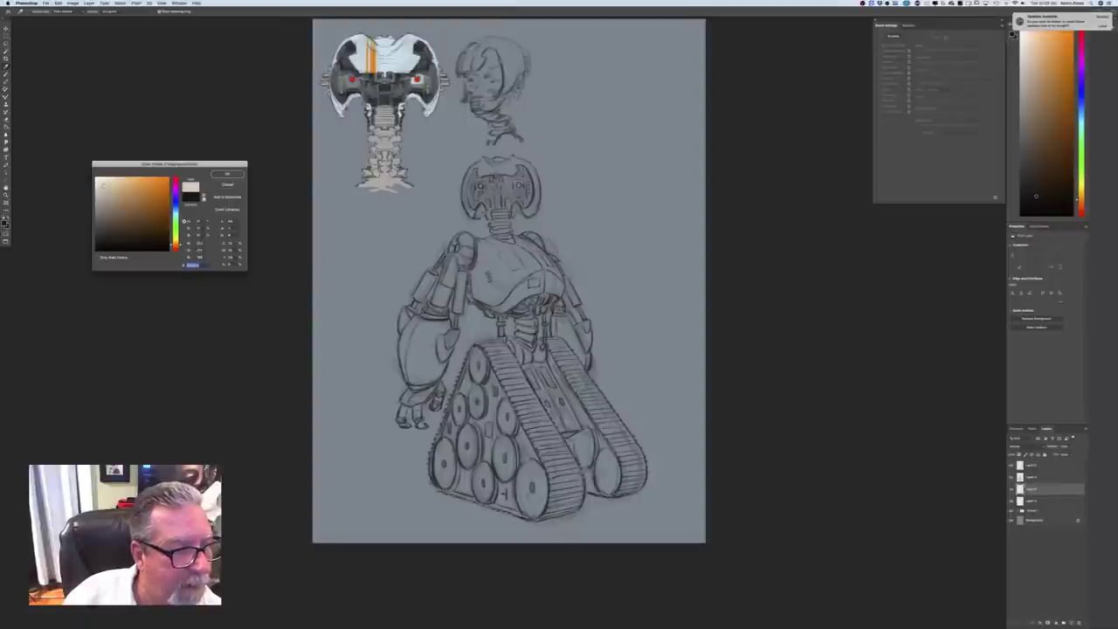
key("Return")
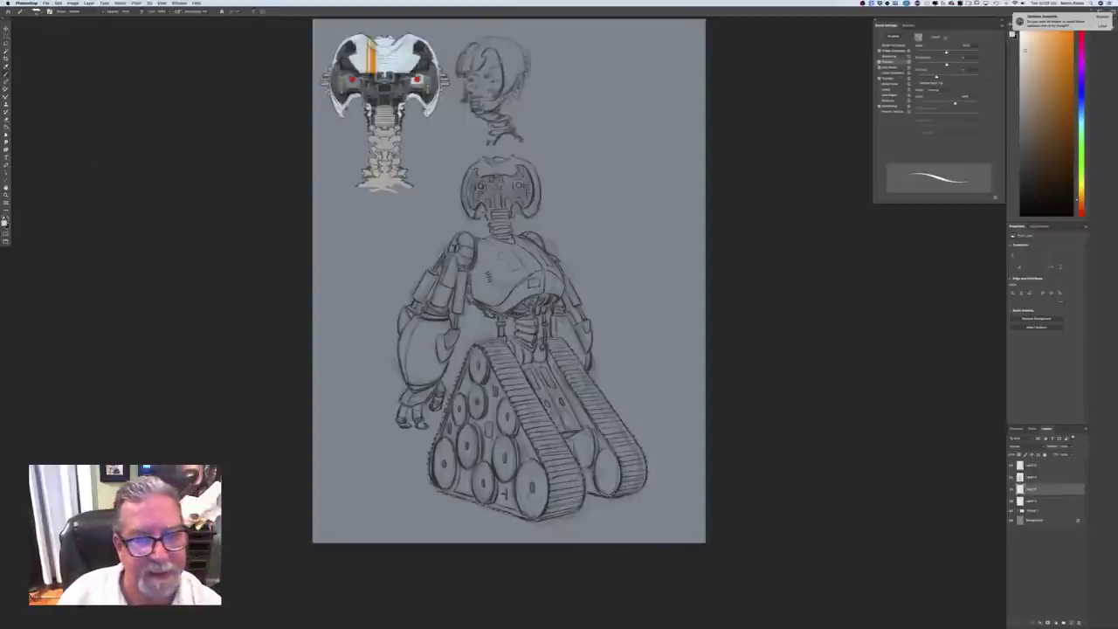
Switch to the soft edge brush preset and enlarge its tip for blocking in the robot's armour
key("super+plus")
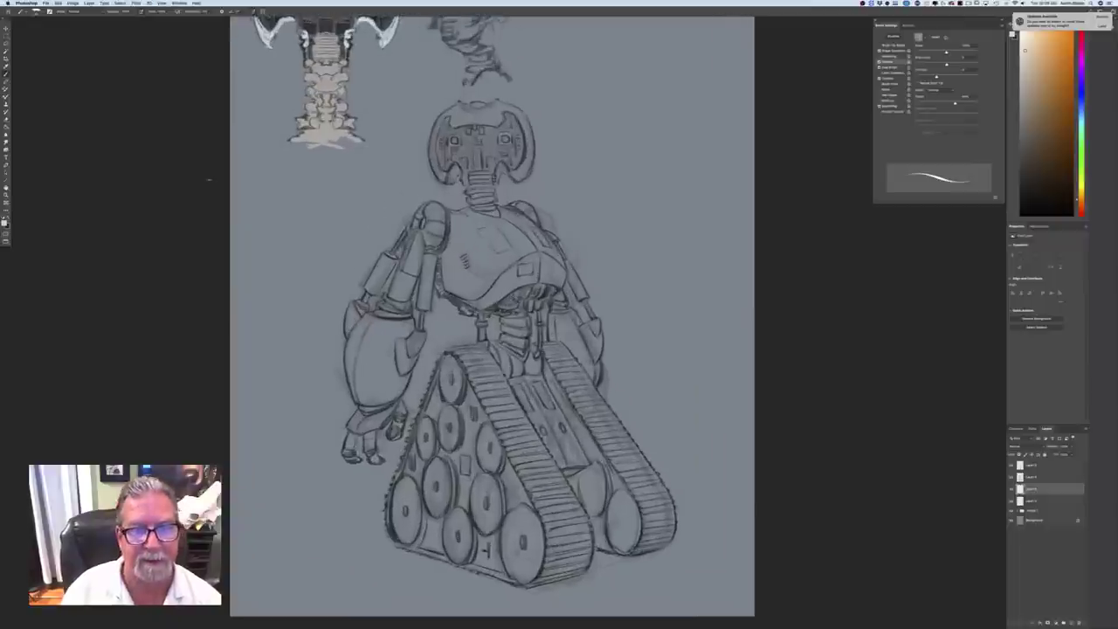
left_click_drag(210, 180, 268, 290)
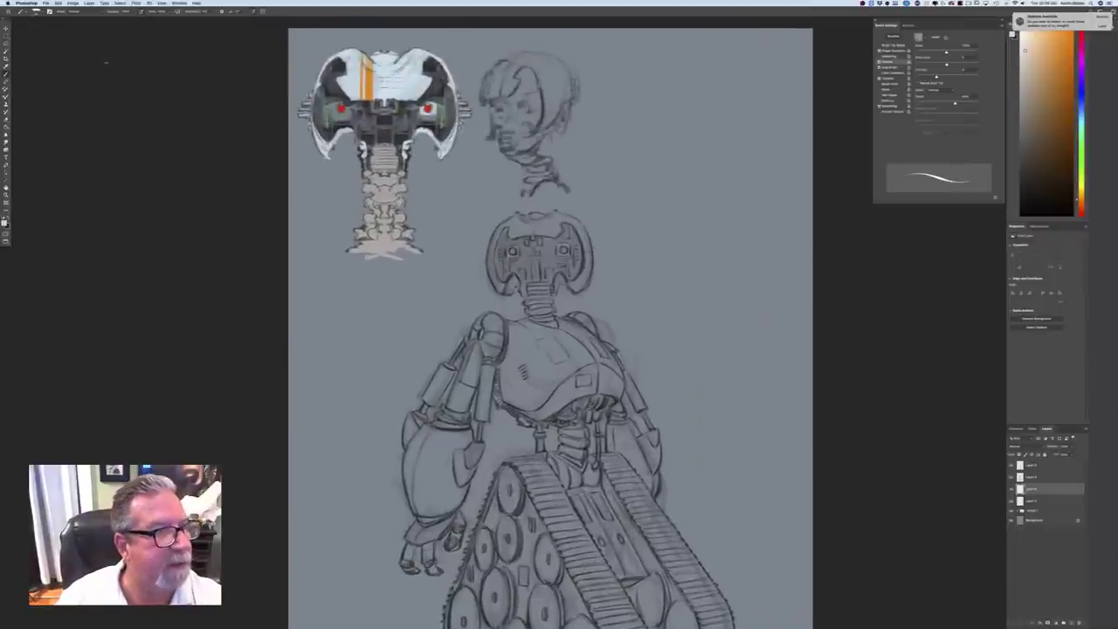
left_click(37, 13)
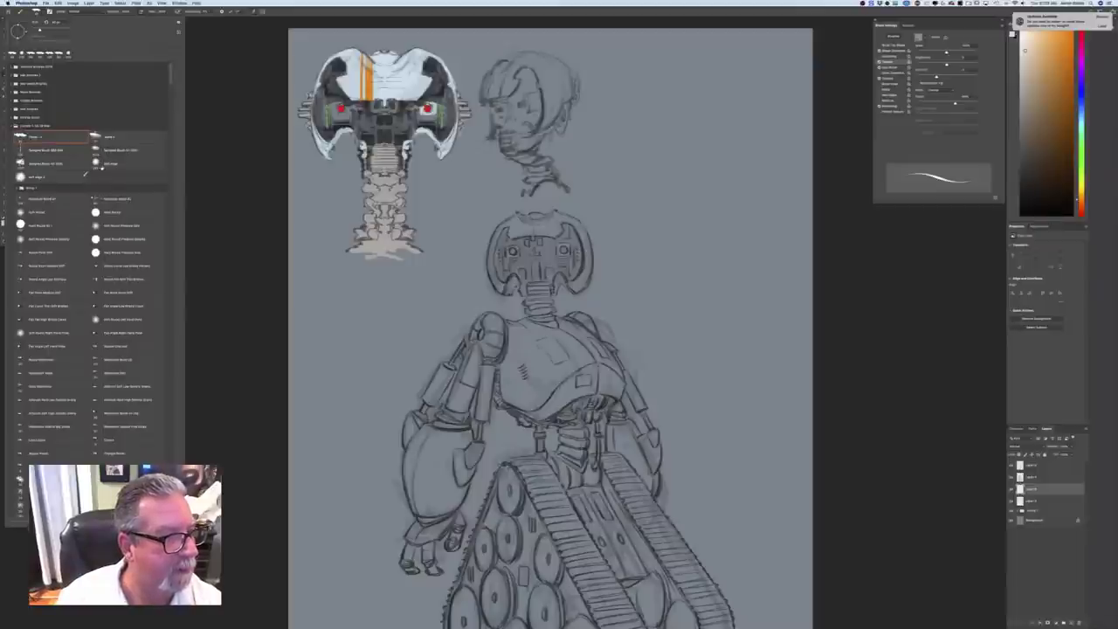
left_click(42, 177)
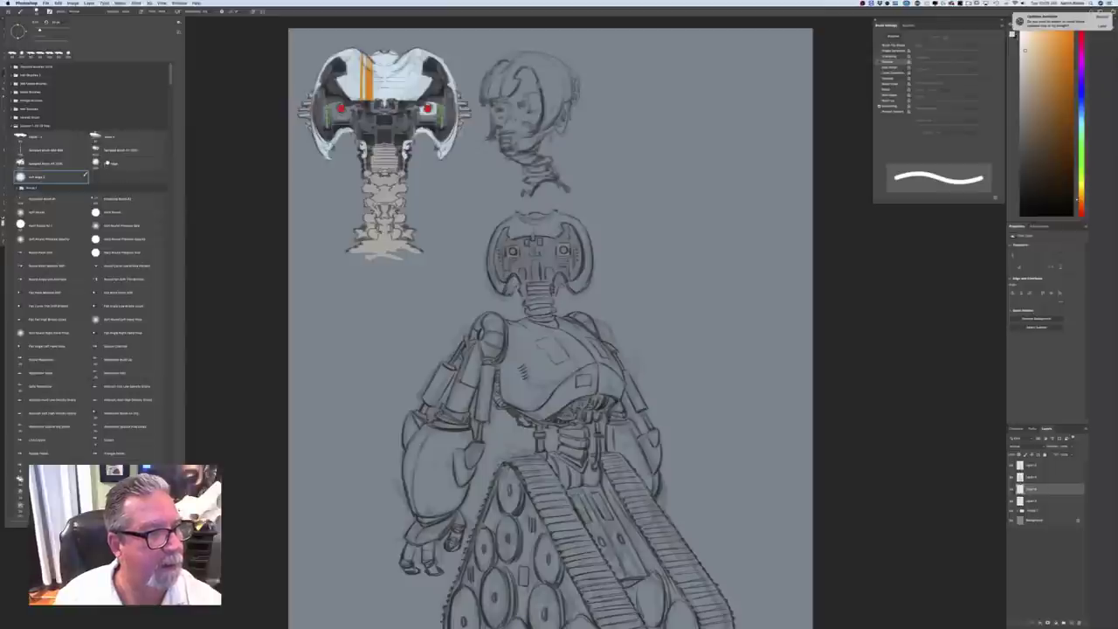
left_click(106, 163)
key("period")
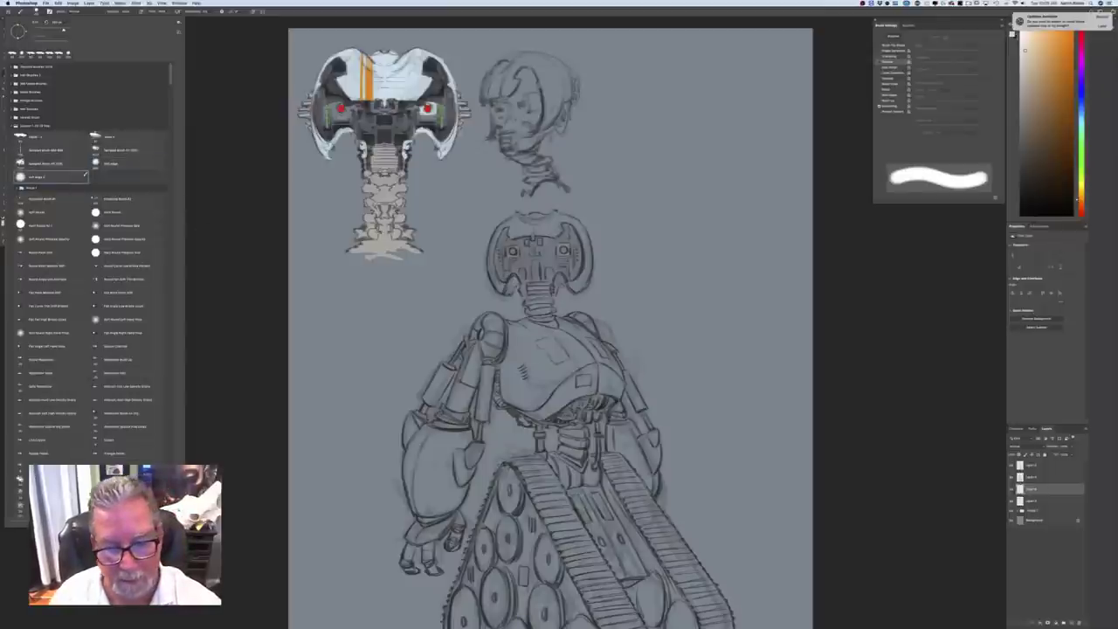
Fill the robot's upper chest plate with off-white, making the brush size follow pen pressure for cleaner edges
left_click_drag(534, 347, 535, 373)
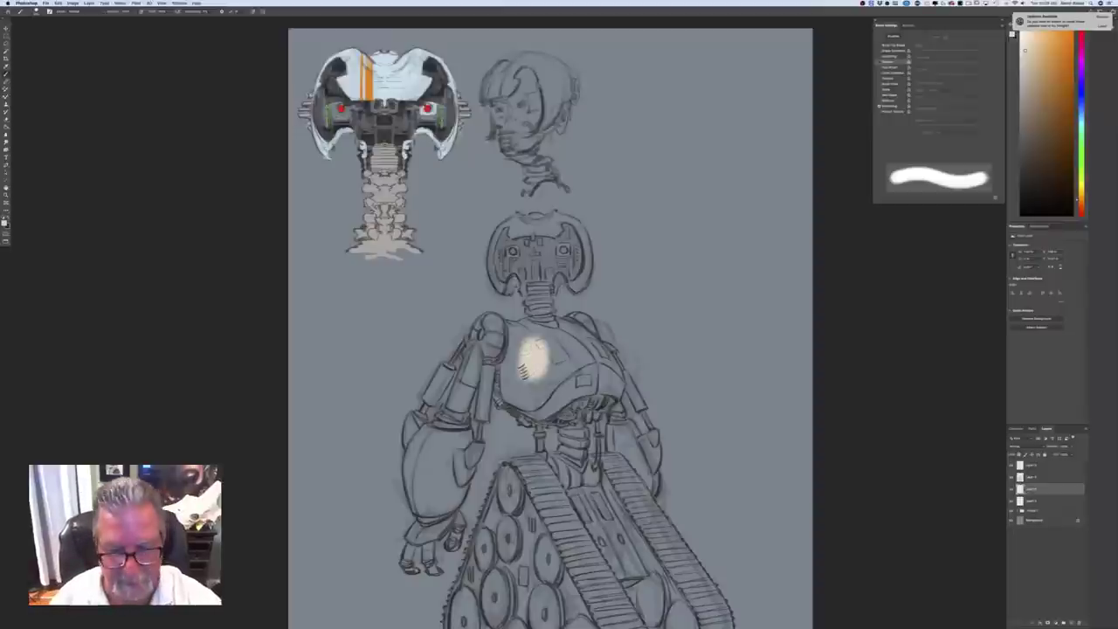
mouse_move(530, 325)
left_mouse_down()
mouse_move(505, 325)
mouse_move(519, 367)
mouse_move(512, 357)
left_mouse_up()
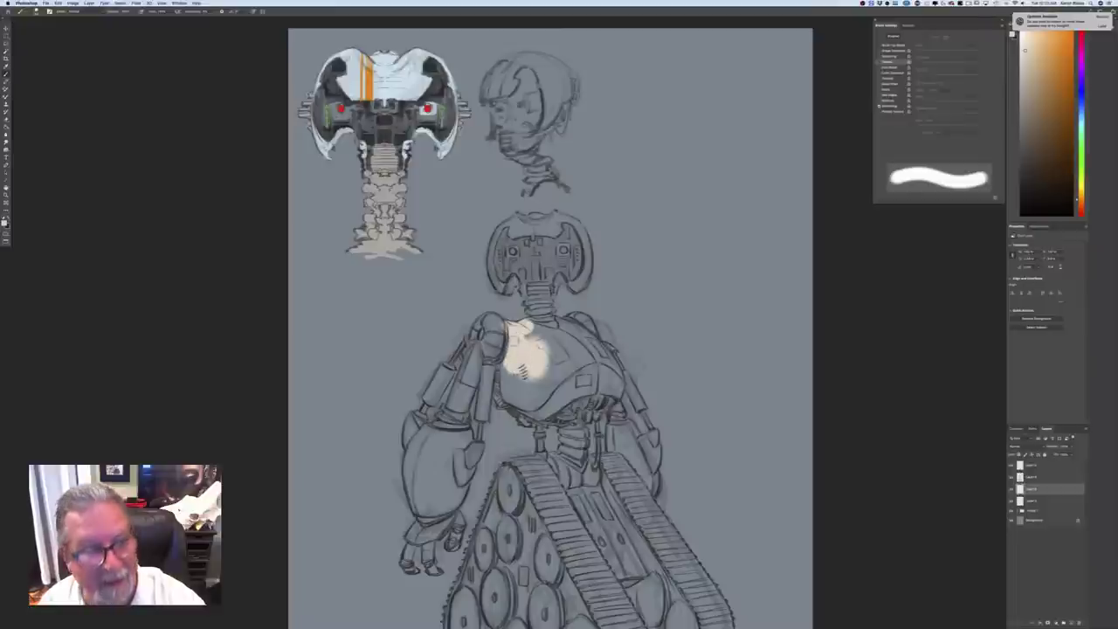
left_click(253, 12)
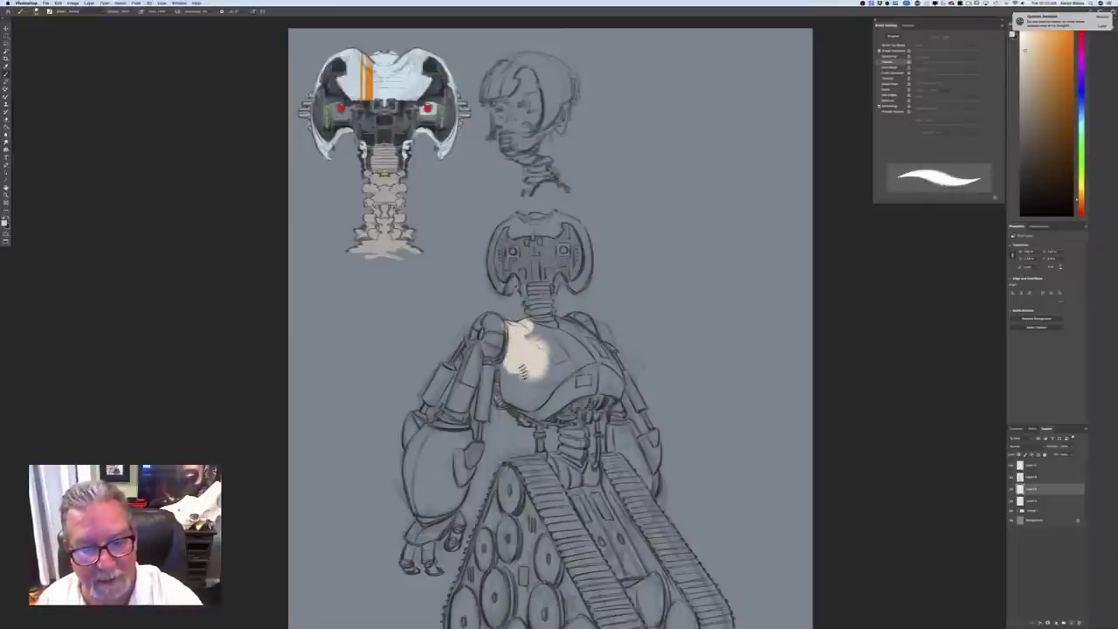
mouse_move(533, 327)
left_mouse_down()
mouse_move(564, 337)
mouse_move(582, 329)
mouse_move(614, 362)
mouse_move(623, 393)
mouse_move(602, 394)
mouse_move(618, 384)
mouse_move(584, 334)
mouse_move(529, 334)
left_mouse_up()
mouse_move(598, 375)
left_mouse_down()
mouse_move(576, 344)
mouse_move(549, 347)
mouse_move(527, 334)
left_mouse_up()
left_click_drag(561, 379, 547, 365)
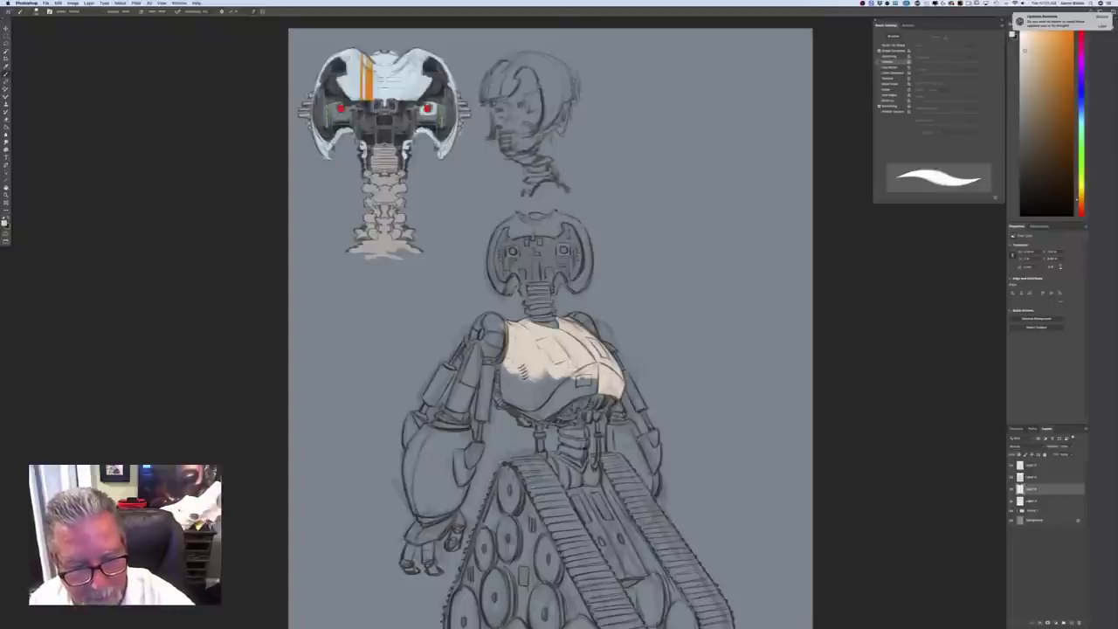
Fill the lower chest plate and the head's curved side shells and top cap with off-white
mouse_move(505, 384)
left_mouse_down()
mouse_move(503, 357)
mouse_move(505, 383)
left_mouse_up()
mouse_move(596, 391)
left_mouse_down()
mouse_move(536, 421)
mouse_move(516, 425)
mouse_move(505, 409)
left_mouse_up()
left_click_drag(594, 378, 586, 389)
mouse_move(587, 379)
left_mouse_down()
mouse_move(543, 416)
mouse_move(547, 403)
mouse_move(520, 407)
left_mouse_up()
mouse_move(524, 371)
left_mouse_down()
mouse_move(512, 404)
mouse_move(512, 391)
mouse_move(540, 418)
left_mouse_up()
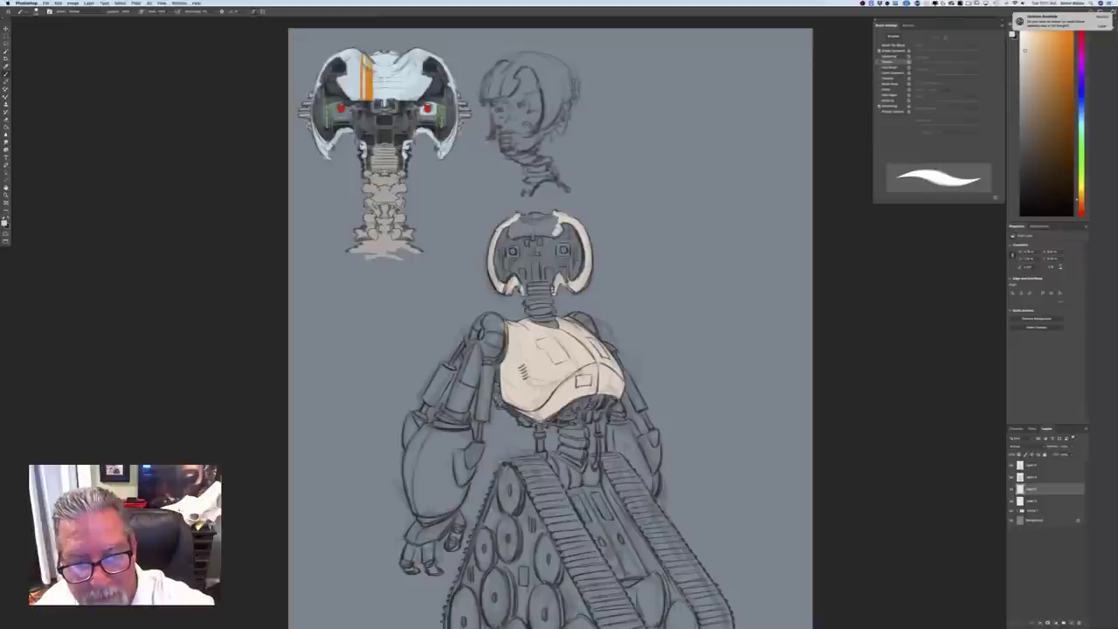
mouse_move(556, 231)
left_mouse_down()
mouse_move(555, 215)
mouse_move(519, 217)
mouse_move(535, 225)
mouse_move(509, 236)
mouse_move(550, 232)
left_mouse_up()
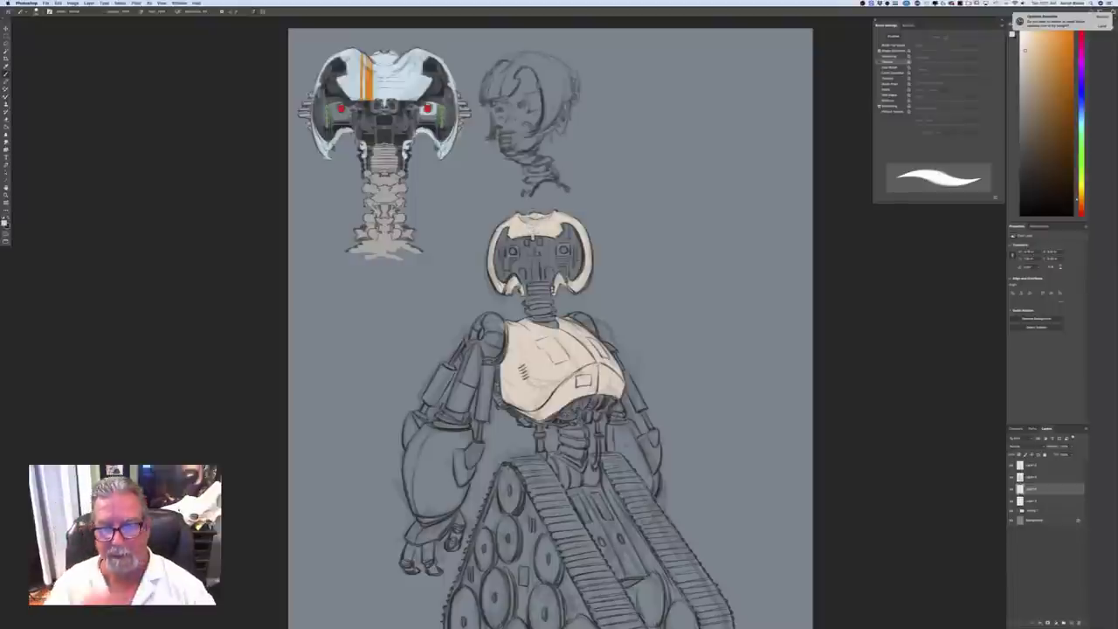
Fill the near upper arm's main armour segment with off-white, from below the shoulder joint to the elbow
key("super+minus")
key("super+minus")
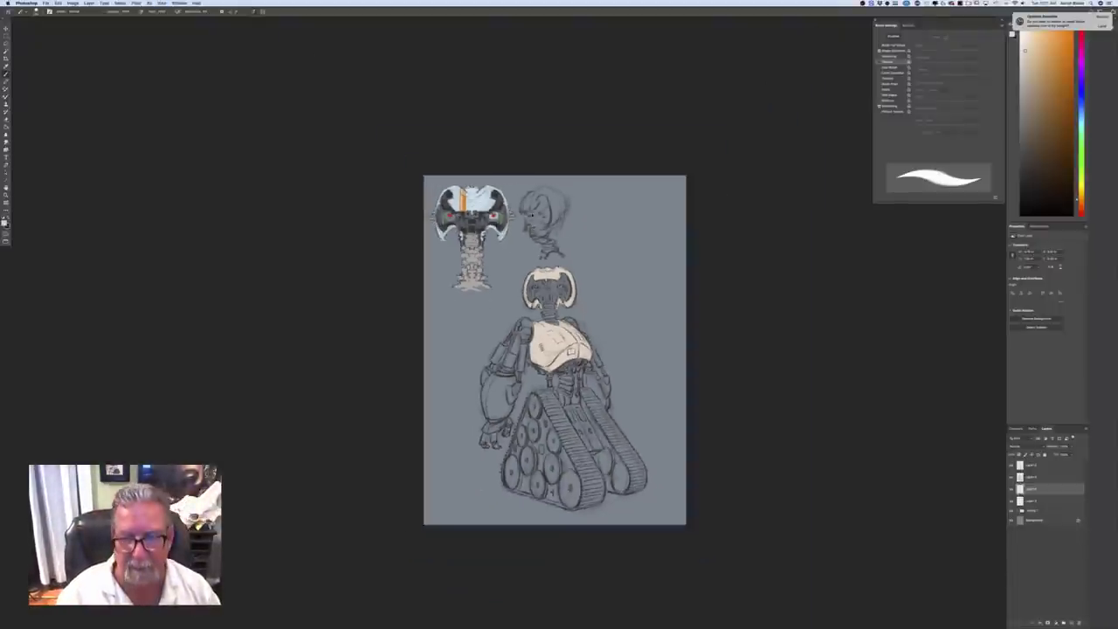
key("super+equal")
key("super+equal")
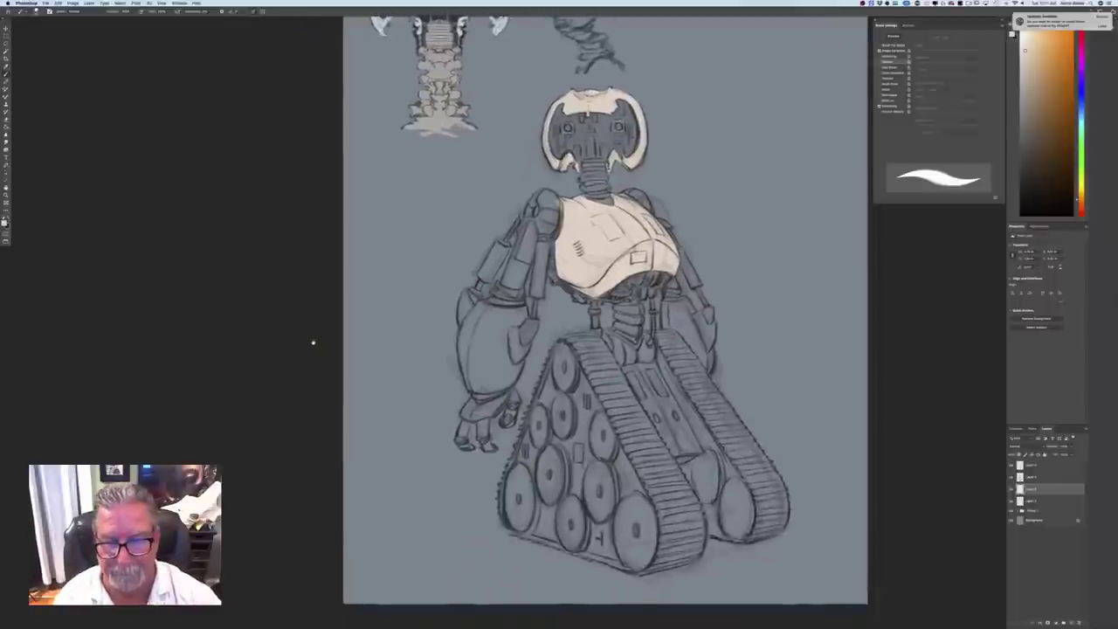
mouse_move(533, 239)
left_mouse_down()
mouse_move(516, 277)
mouse_move(527, 226)
left_mouse_up()
mouse_move(527, 226)
left_mouse_down()
mouse_move(523, 282)
mouse_move(530, 254)
mouse_move(506, 290)
left_mouse_up()
left_click_drag(509, 292, 527, 262)
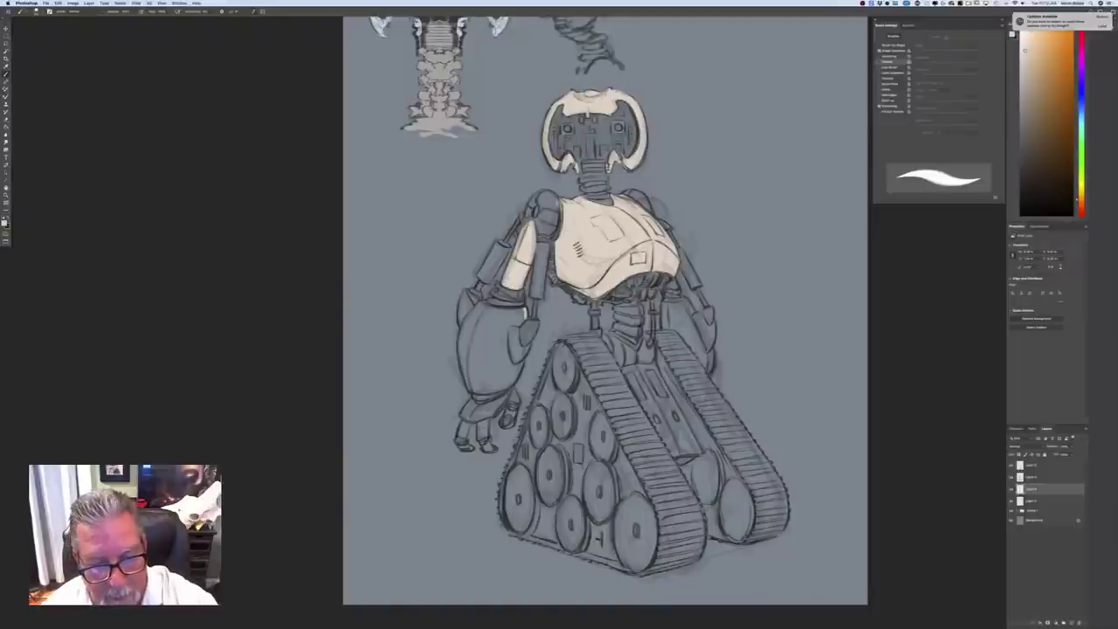
Fill the near forearm's bulging shell, the near hand's back plate and the visible far forearm shell with off-white
mouse_move(526, 309)
left_mouse_down()
mouse_move(509, 325)
mouse_move(522, 311)
mouse_move(481, 304)
mouse_move(505, 323)
mouse_move(506, 367)
mouse_move(519, 372)
mouse_move(500, 385)
mouse_move(501, 318)
mouse_move(480, 316)
mouse_move(462, 340)
mouse_move(471, 388)
left_mouse_up()
left_click_drag(472, 320, 464, 363)
left_click_drag(475, 315, 477, 360)
mouse_move(487, 331)
left_mouse_down()
mouse_move(480, 362)
mouse_move(493, 378)
mouse_move(472, 384)
mouse_move(500, 388)
mouse_move(484, 391)
left_mouse_up()
mouse_move(482, 391)
left_mouse_down()
mouse_move(470, 384)
mouse_move(500, 409)
mouse_move(477, 414)
mouse_move(499, 397)
mouse_move(463, 416)
mouse_move(473, 402)
left_mouse_up()
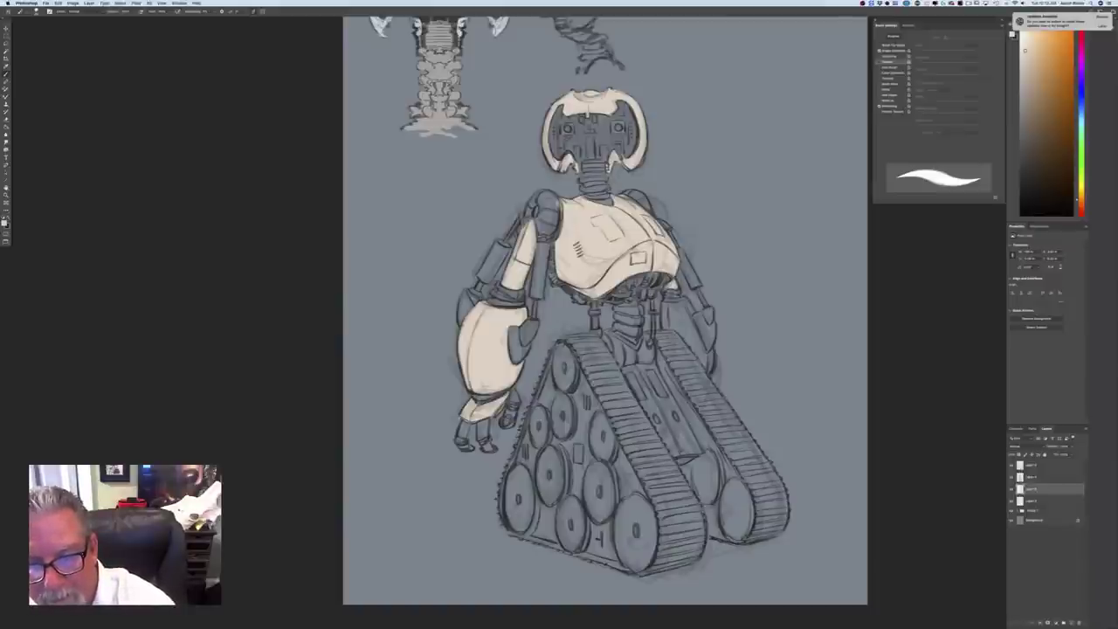
mouse_move(686, 299)
left_mouse_down()
mouse_move(696, 312)
mouse_move(674, 300)
mouse_move(664, 316)
mouse_move(685, 312)
mouse_move(704, 353)
mouse_move(688, 331)
mouse_move(668, 327)
mouse_move(712, 362)
mouse_move(674, 322)
left_mouse_up()
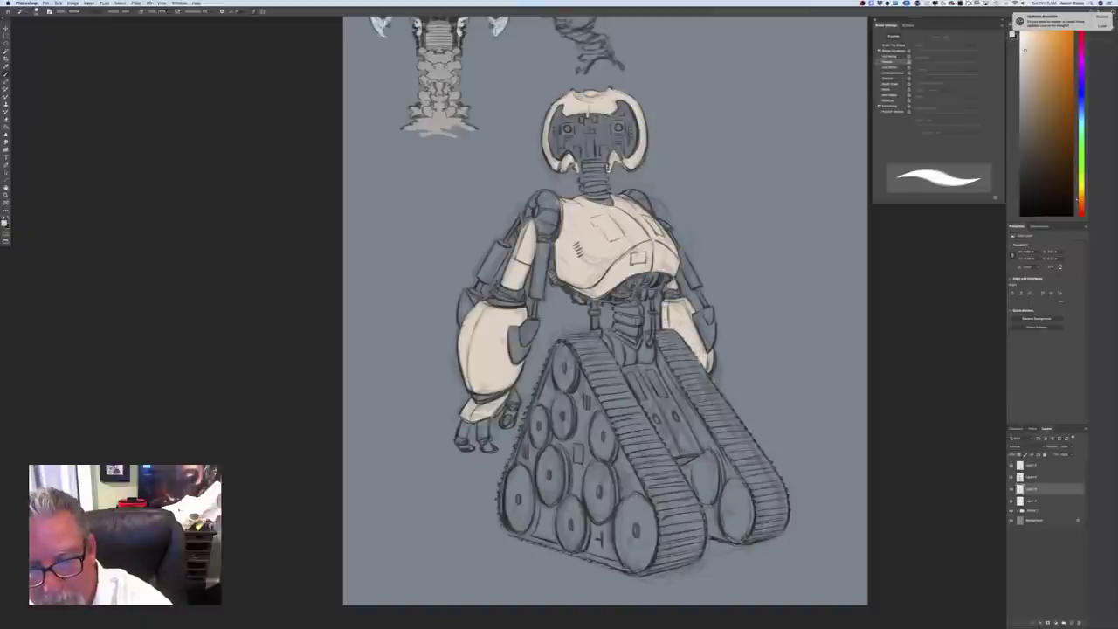
left_click_drag(671, 303, 663, 305)
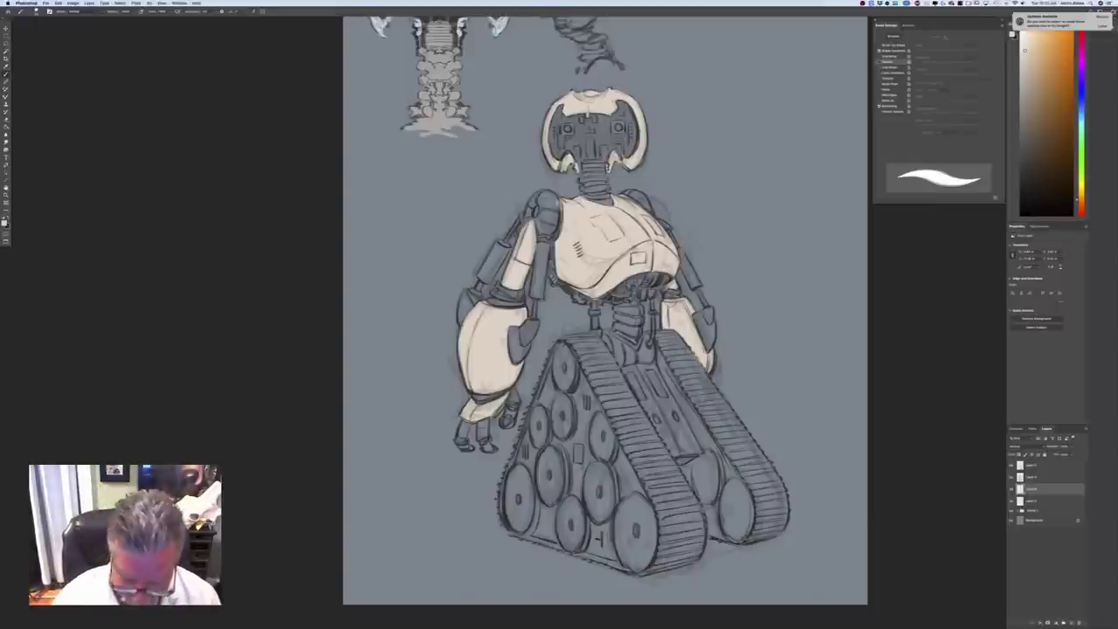
Fill the far shoulder cap and the near shoulder's rounded joint with off-white
key("super+minus")
key("super+minus")
key("super+plus")
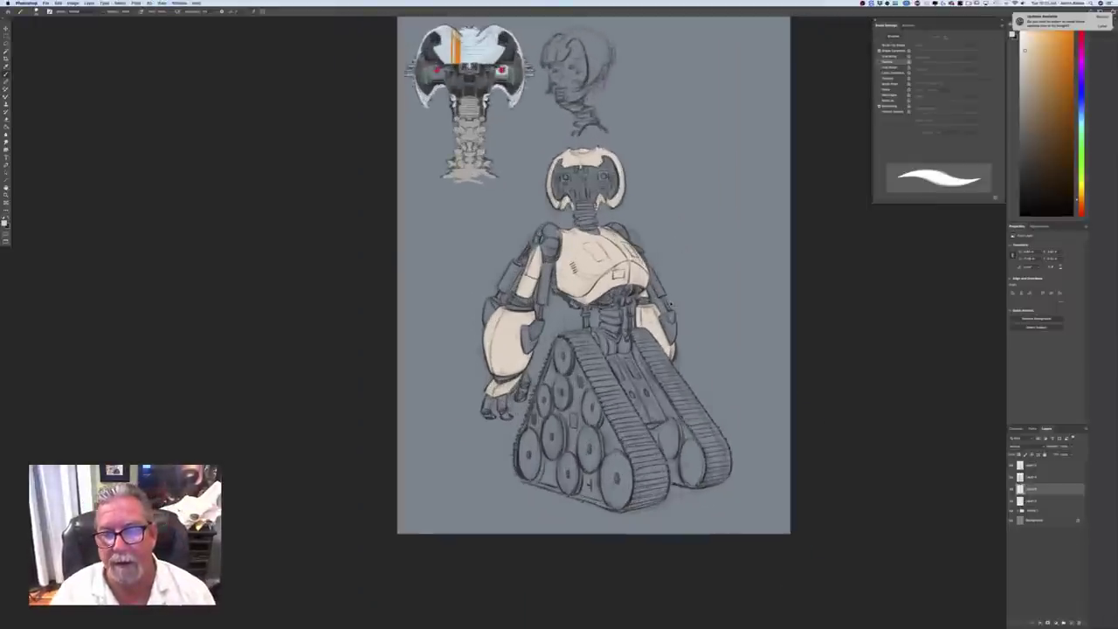
key("super+plus")
key("super+minus")
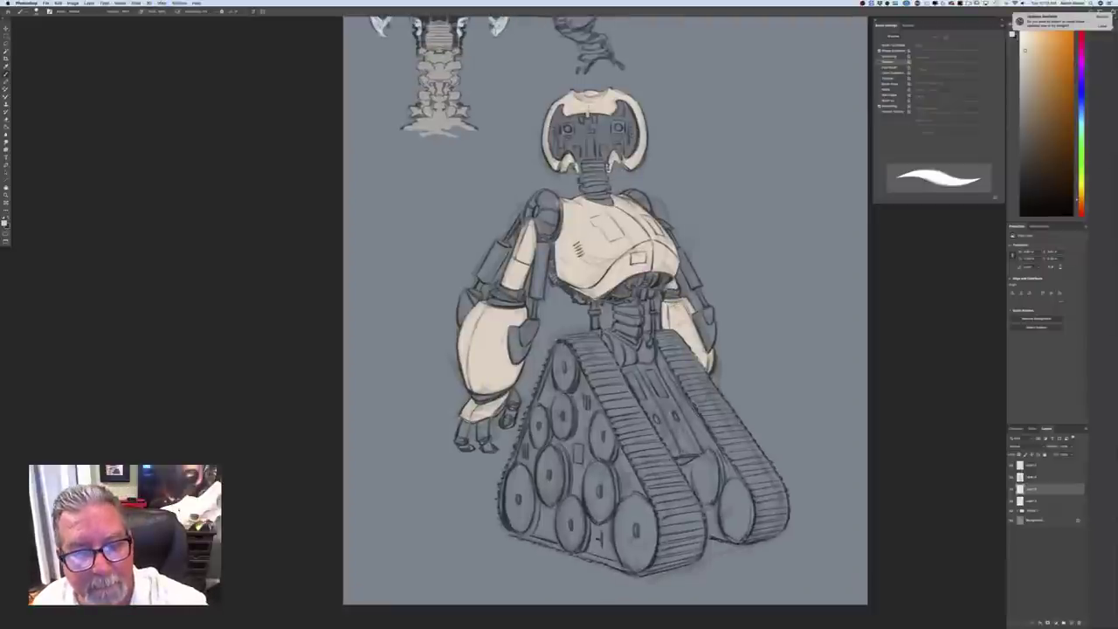
key("super+plus")
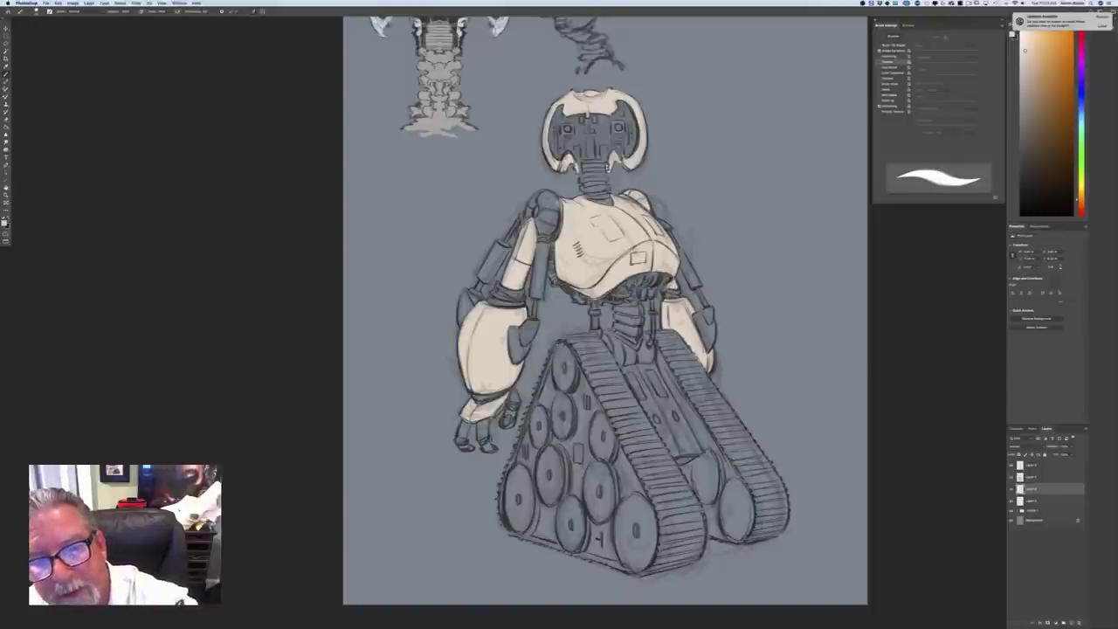
mouse_move(552, 195)
left_mouse_down()
mouse_move(552, 231)
mouse_move(537, 218)
mouse_move(552, 201)
mouse_move(545, 192)
mouse_move(529, 218)
left_mouse_up()
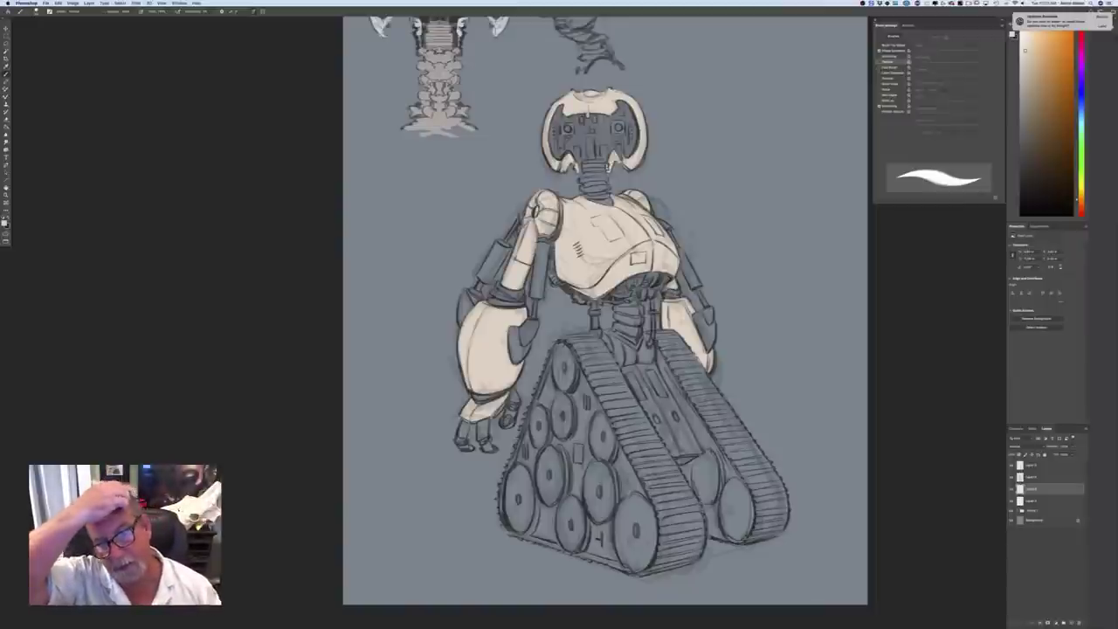
Fill the cylinders on both sides of the near upper arm and the far upper arm's cylinder with off-white
mouse_move(539, 246)
left_mouse_down()
mouse_move(536, 274)
mouse_move(548, 243)
mouse_move(542, 292)
left_mouse_up()
left_click_drag(543, 247, 540, 298)
mouse_move(505, 250)
left_mouse_down()
mouse_move(489, 281)
mouse_move(500, 250)
mouse_move(478, 279)
left_mouse_up()
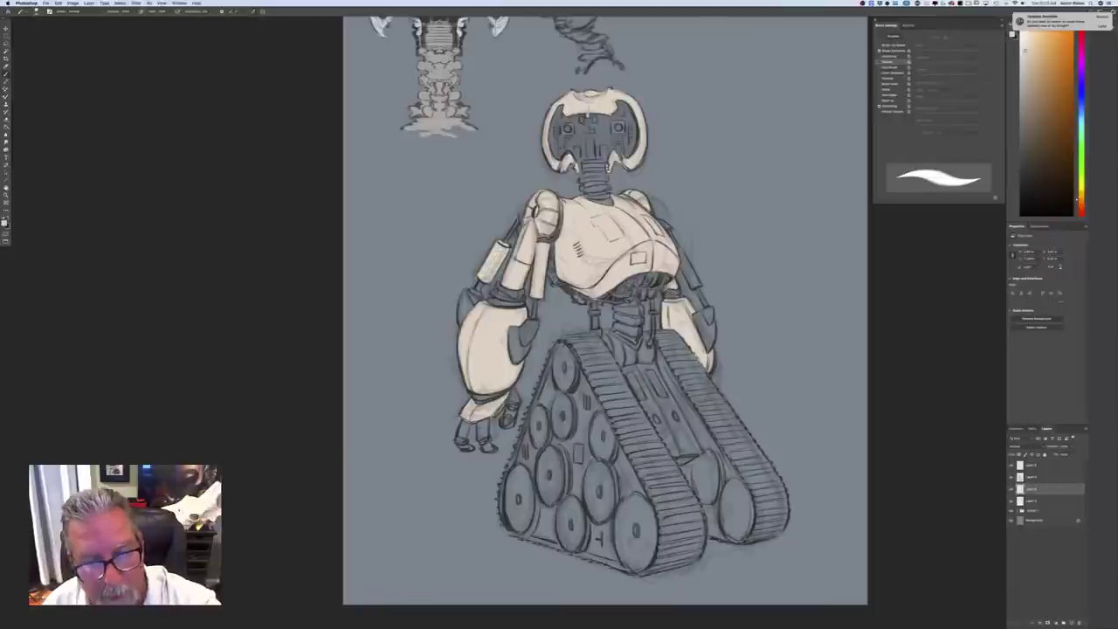
mouse_move(681, 251)
left_mouse_down()
mouse_move(701, 292)
mouse_move(696, 278)
left_mouse_up()
left_click_drag(688, 265, 699, 285)
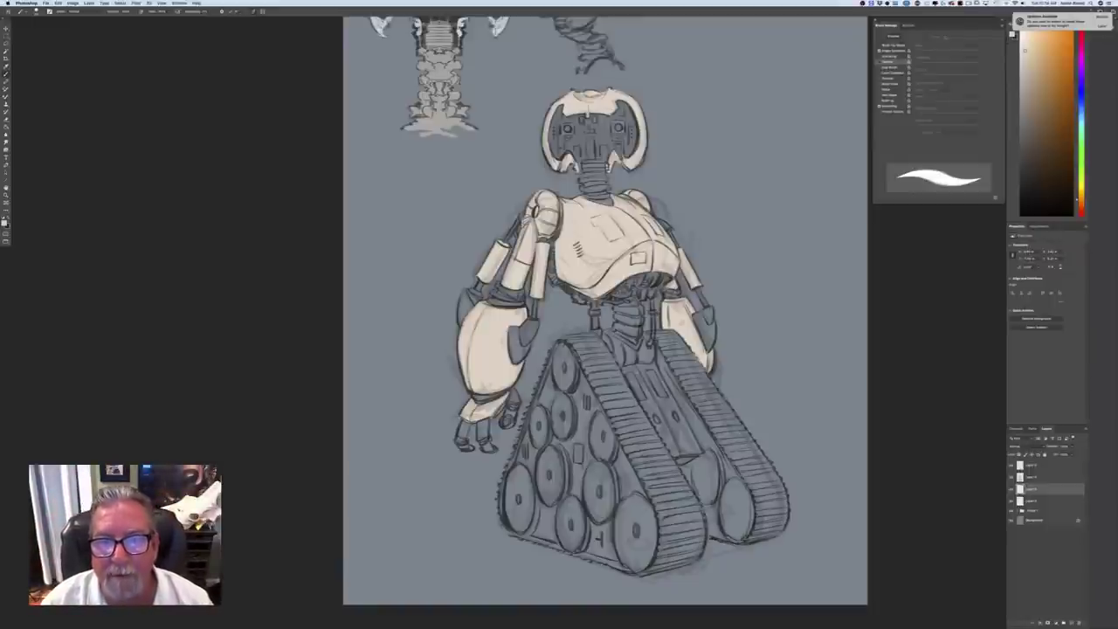
Pick a dark blue-grey and paint the mechanical recess beneath the chest armour and the pistons beside the waist
key("e")
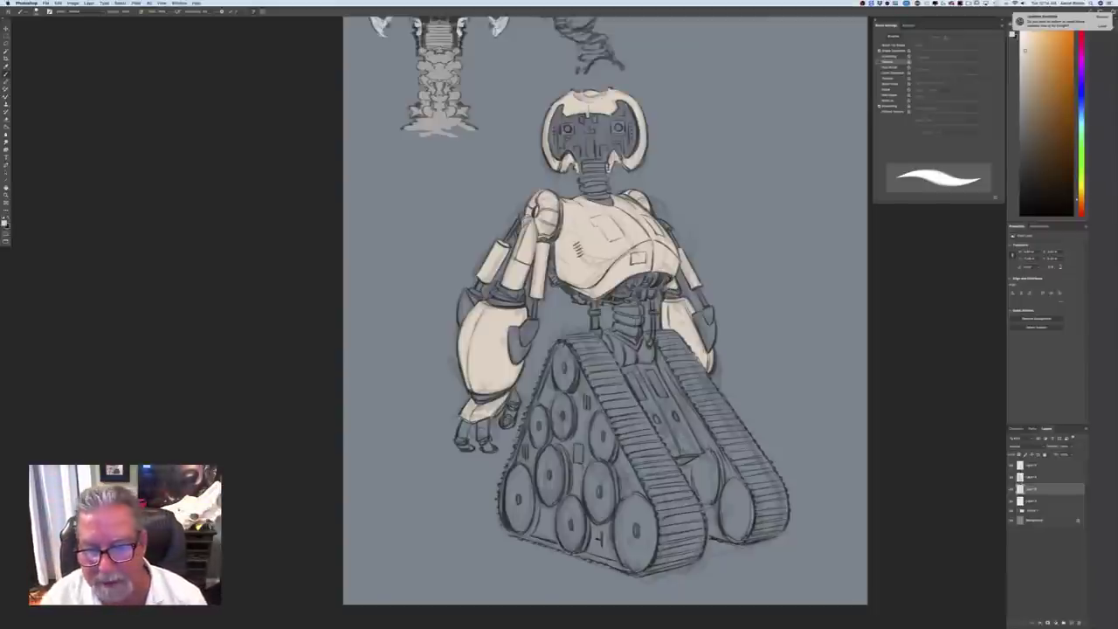
left_click(5, 222)
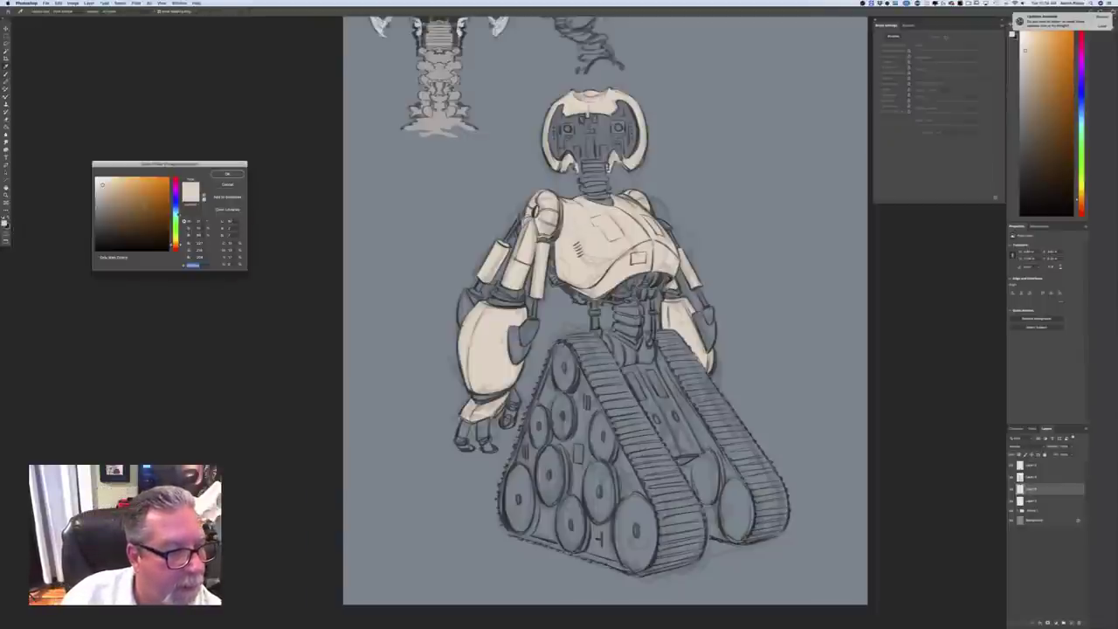
left_click(176, 210)
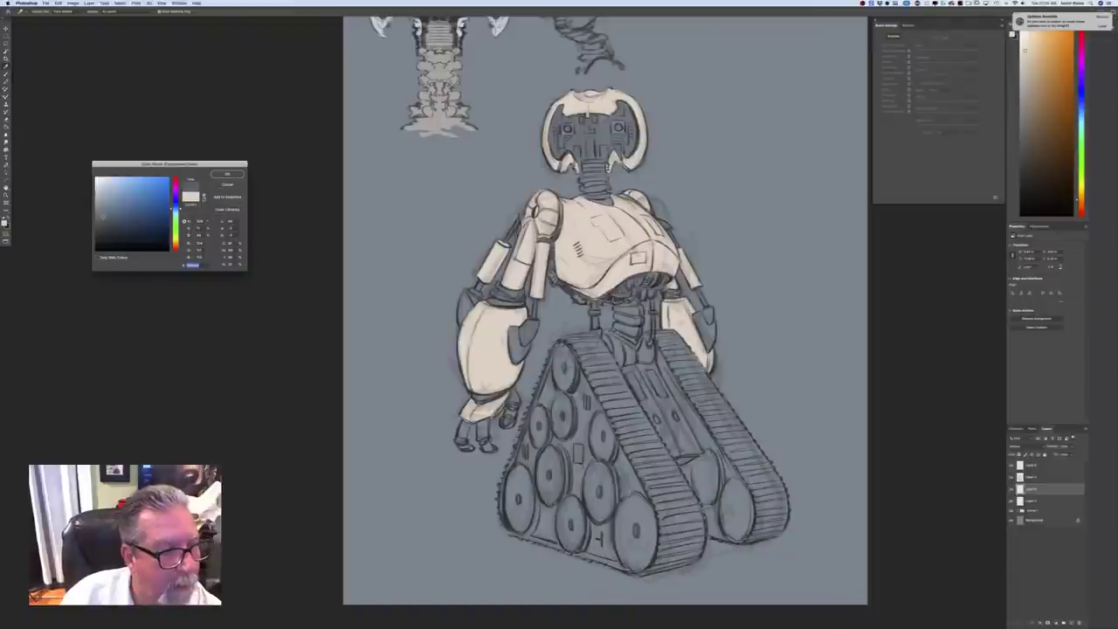
left_click(227, 174)
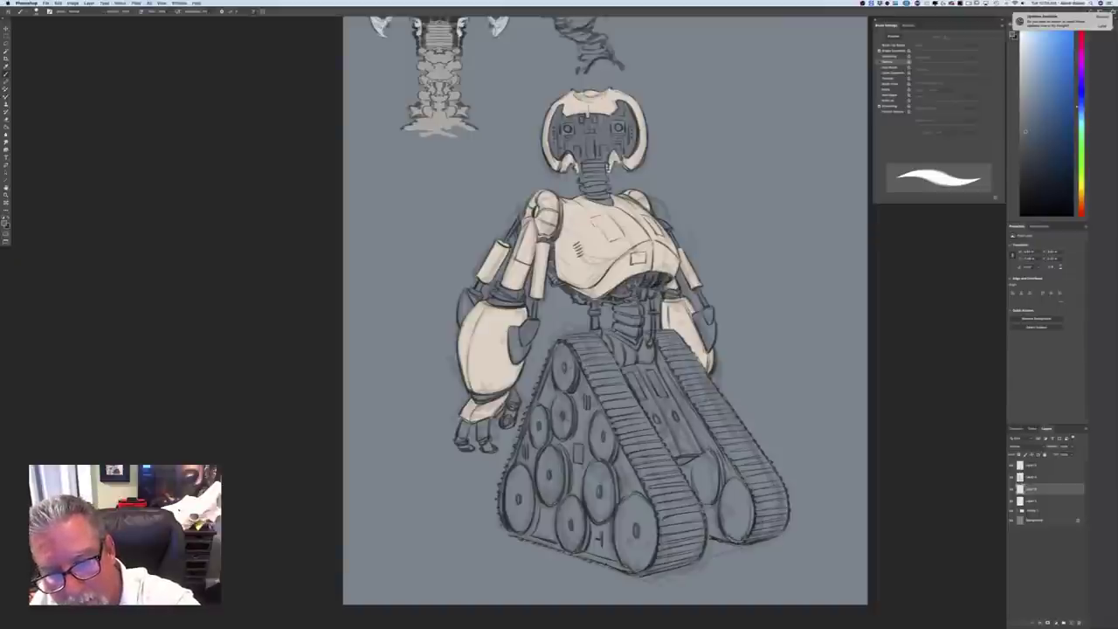
mouse_move(618, 290)
left_mouse_down()
mouse_move(654, 293)
mouse_move(668, 281)
mouse_move(621, 303)
mouse_move(579, 296)
mouse_move(586, 305)
mouse_move(550, 273)
mouse_move(554, 241)
left_mouse_up()
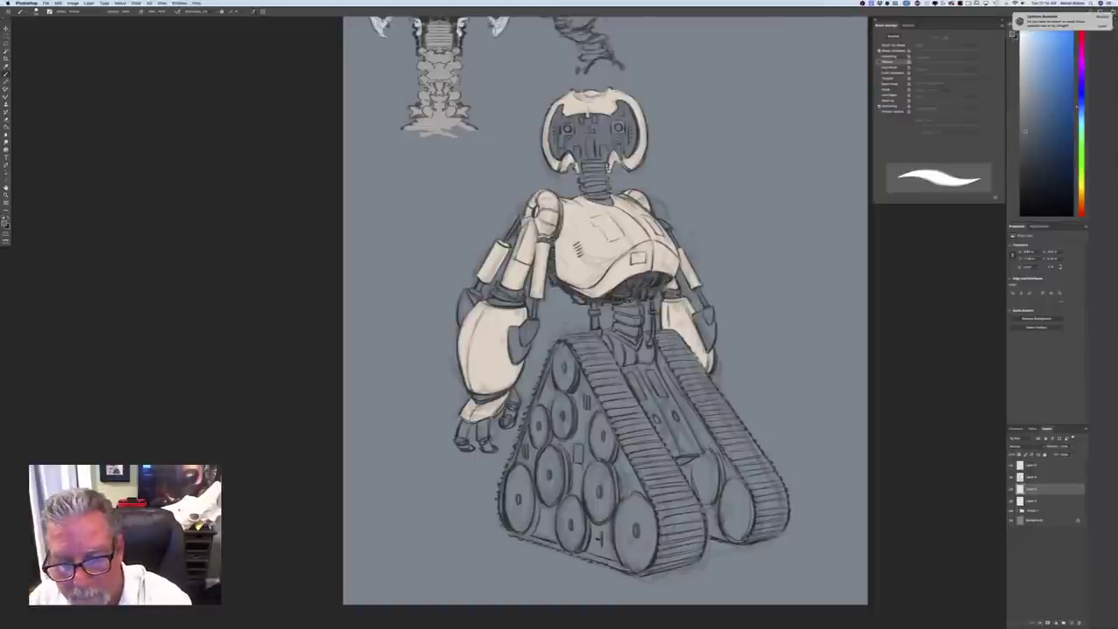
left_click_drag(595, 303, 600, 332)
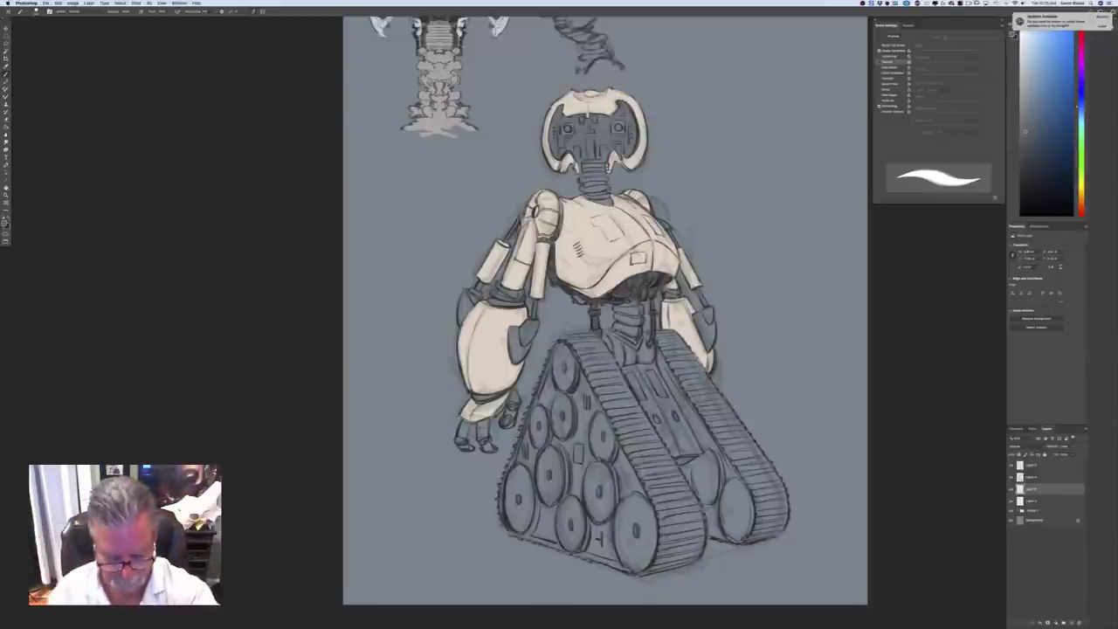
left_click_drag(386, 293, 342, 330)
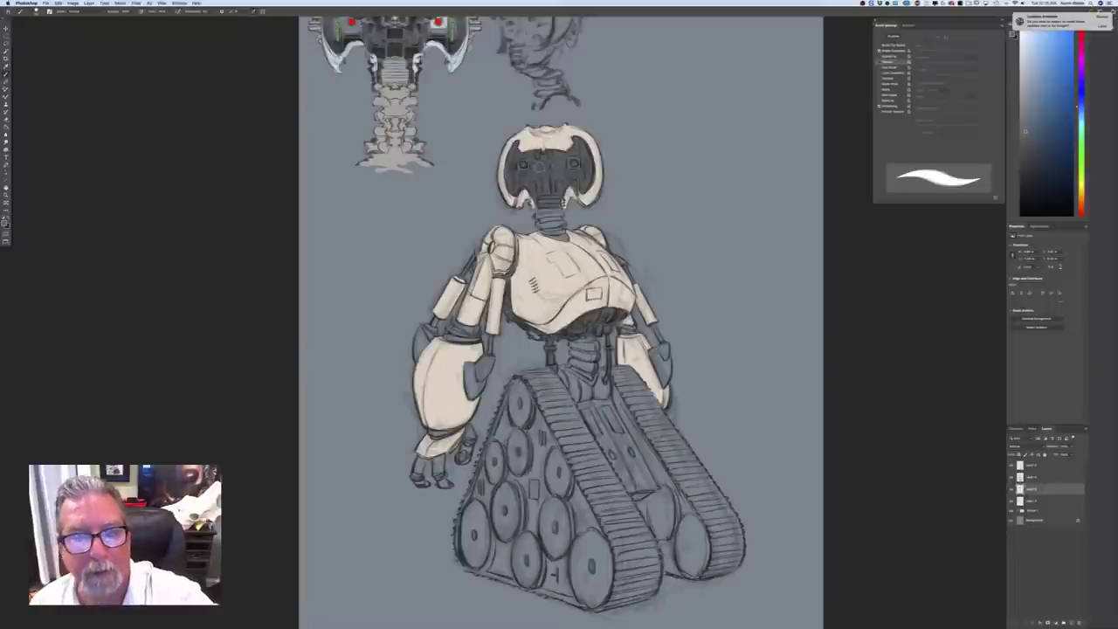
Mix a warm mid-grey from the head's off-white and fill the neck and the square housings around both eyes
left_click(5, 221)
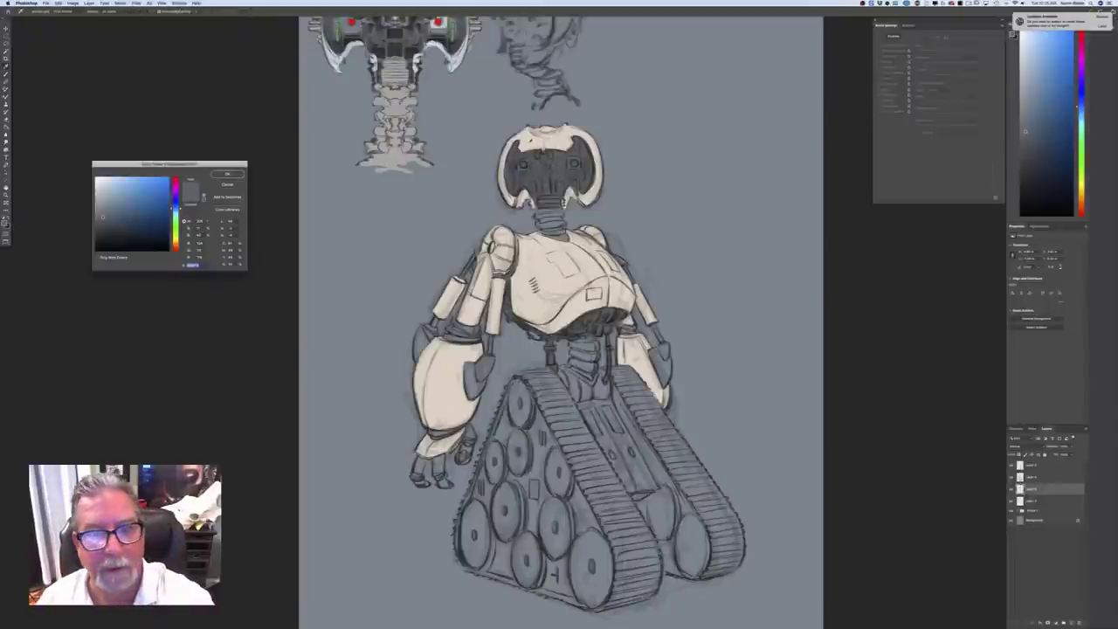
left_click(530, 139)
key("Return")
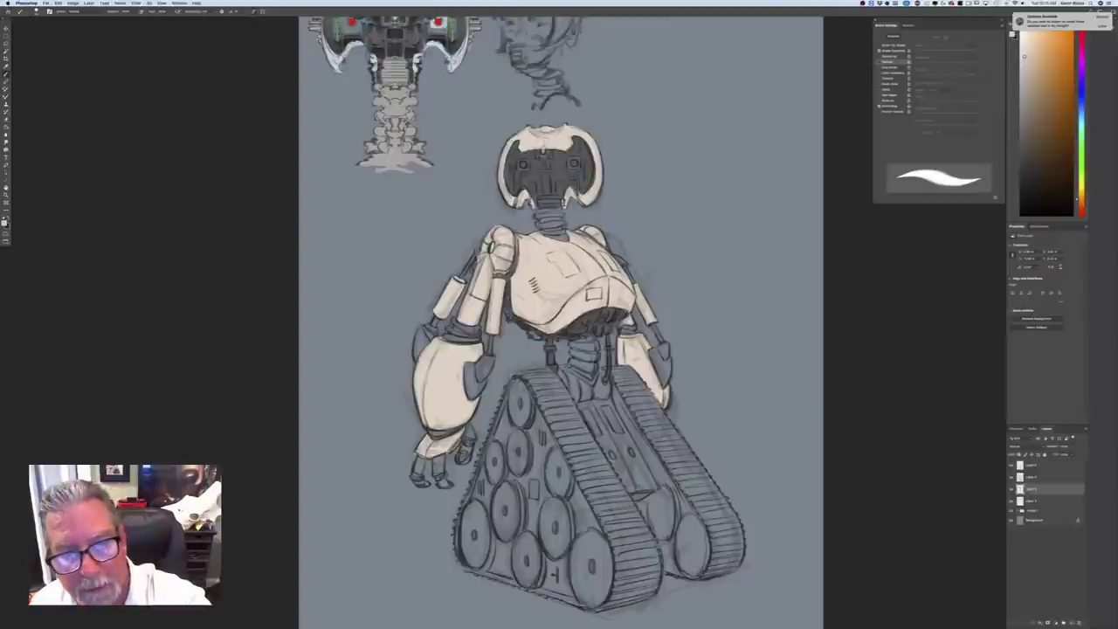
key("super+minus")
key("super+minus")
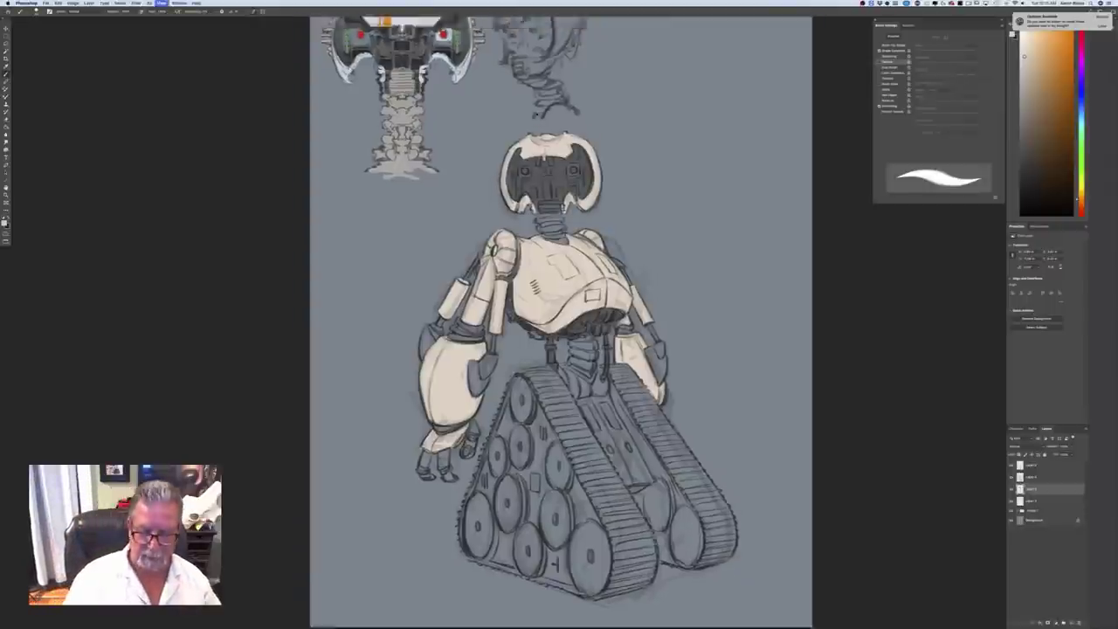
key("super+equal")
key("super+equal")
key("super+equal")
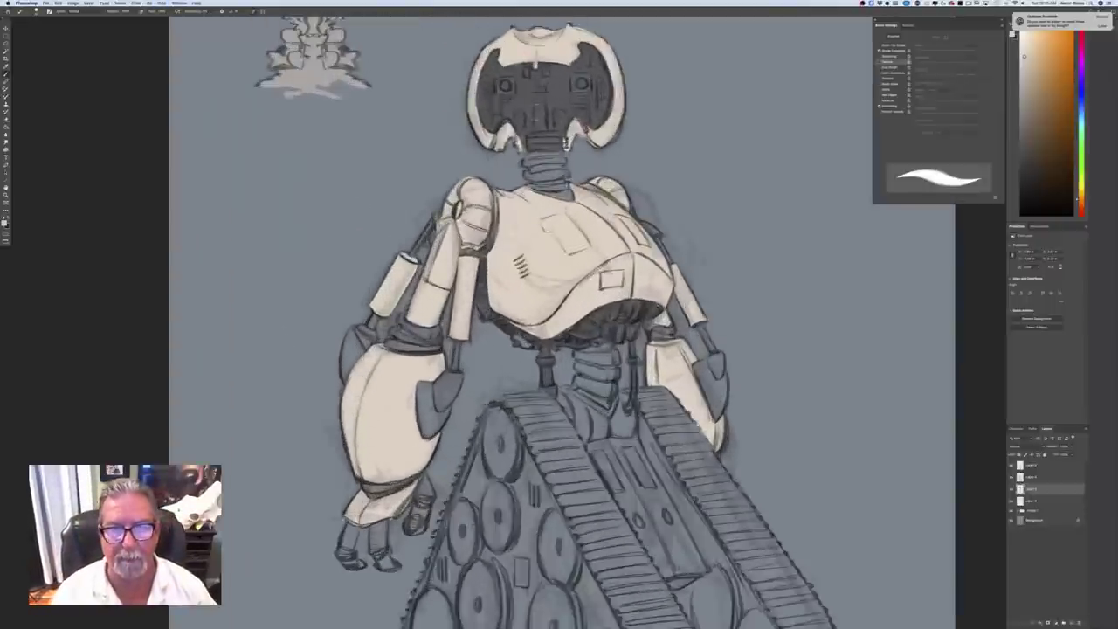
left_click(5, 222)
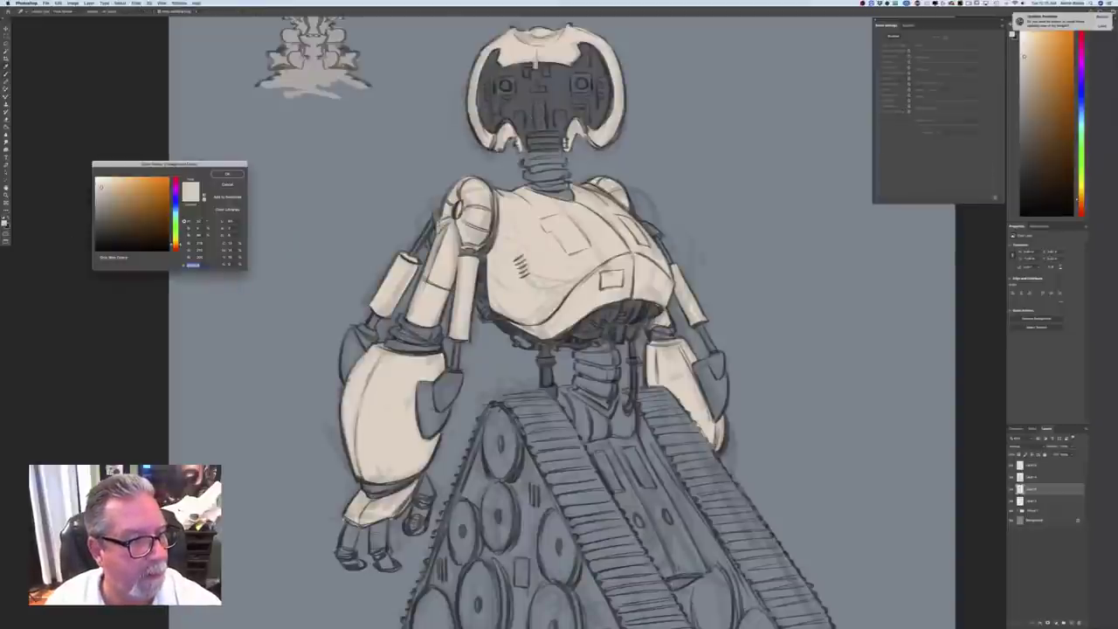
left_click(99, 207)
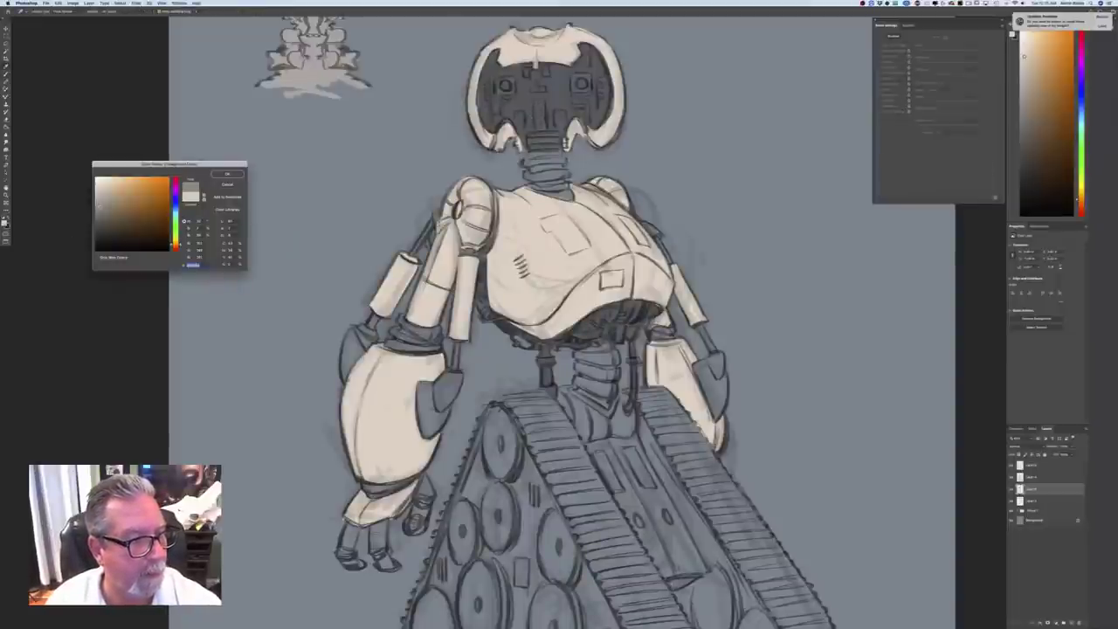
left_click(228, 174)
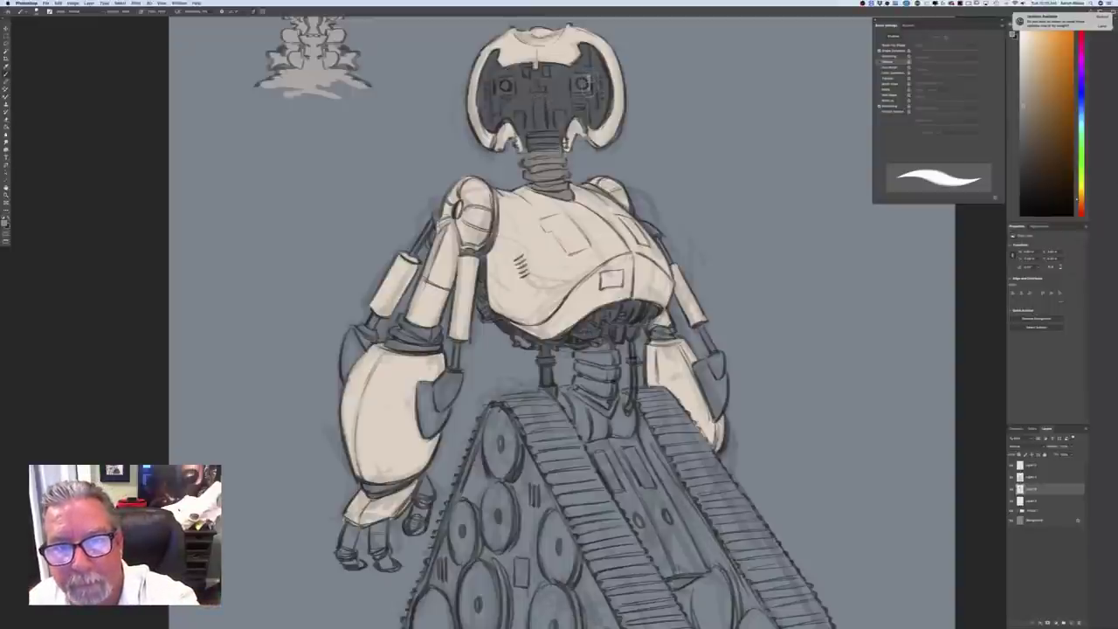
mouse_move(574, 89)
left_mouse_down()
mouse_move(574, 76)
mouse_move(583, 84)
left_mouse_up()
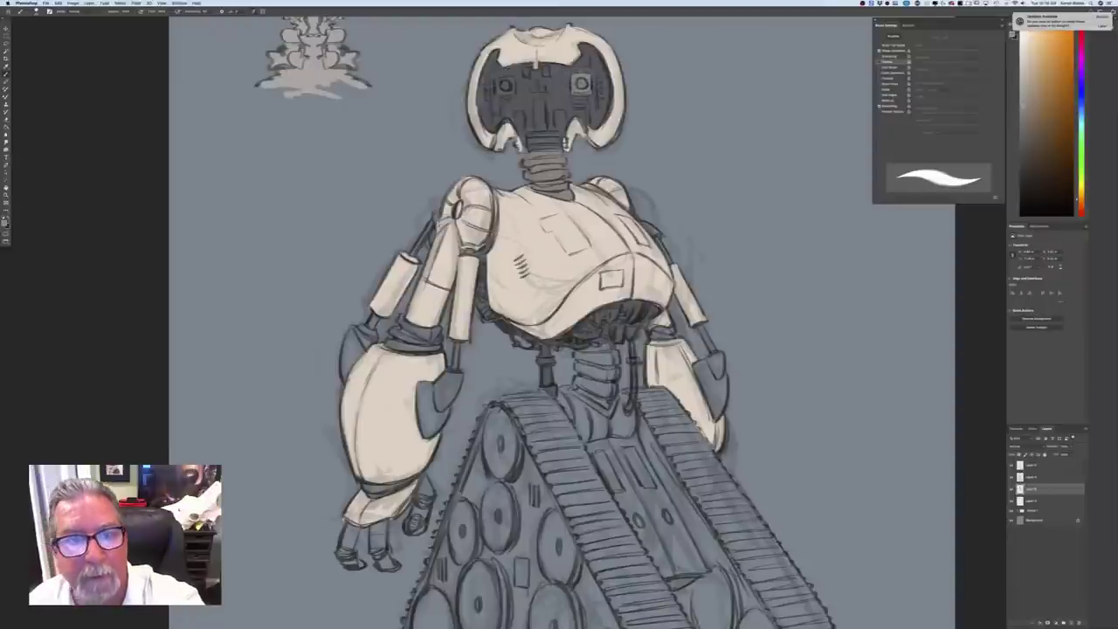
left_click_drag(497, 85, 510, 85)
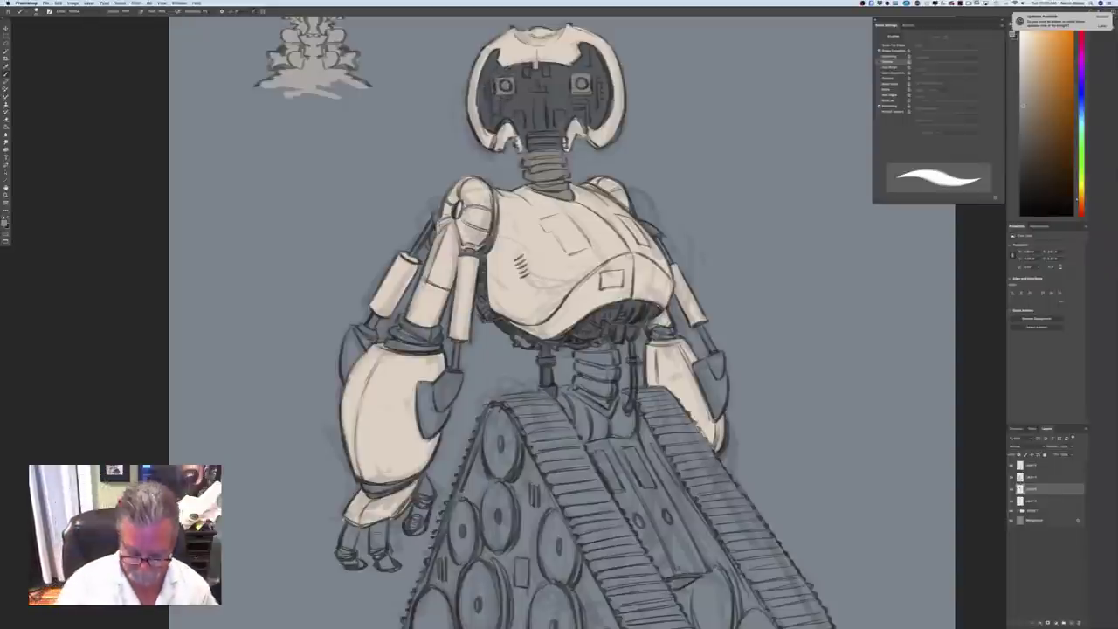
Fill the ribbed waist and the pelvis piece below it with the same warm grey
key("super+minus")
key("super+0")
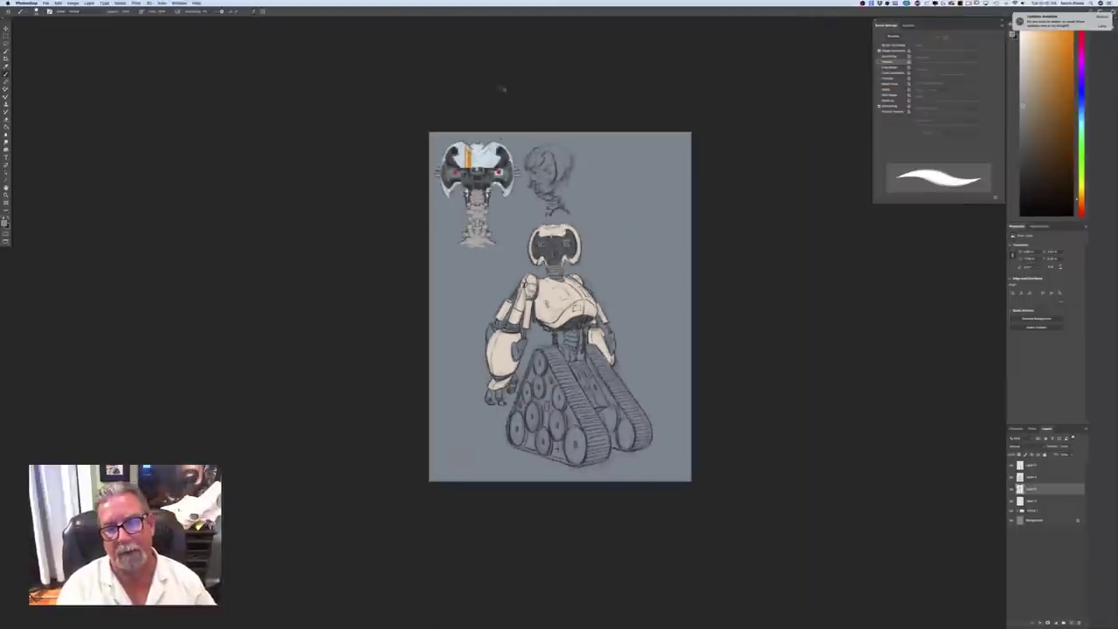
key("super+plus")
key("super+plus")
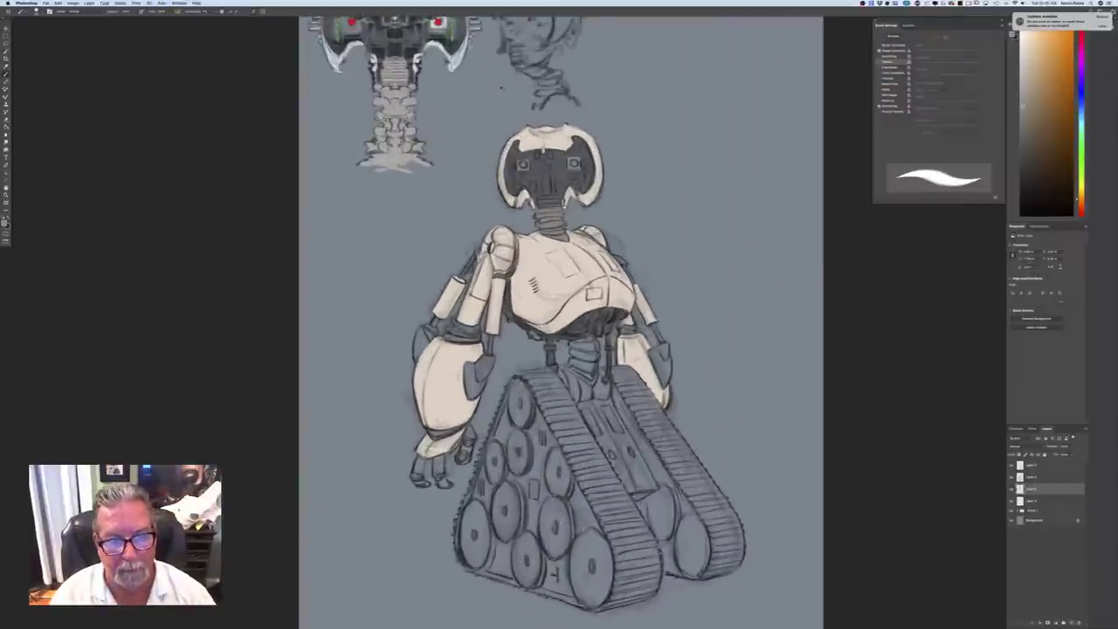
key("super+plus")
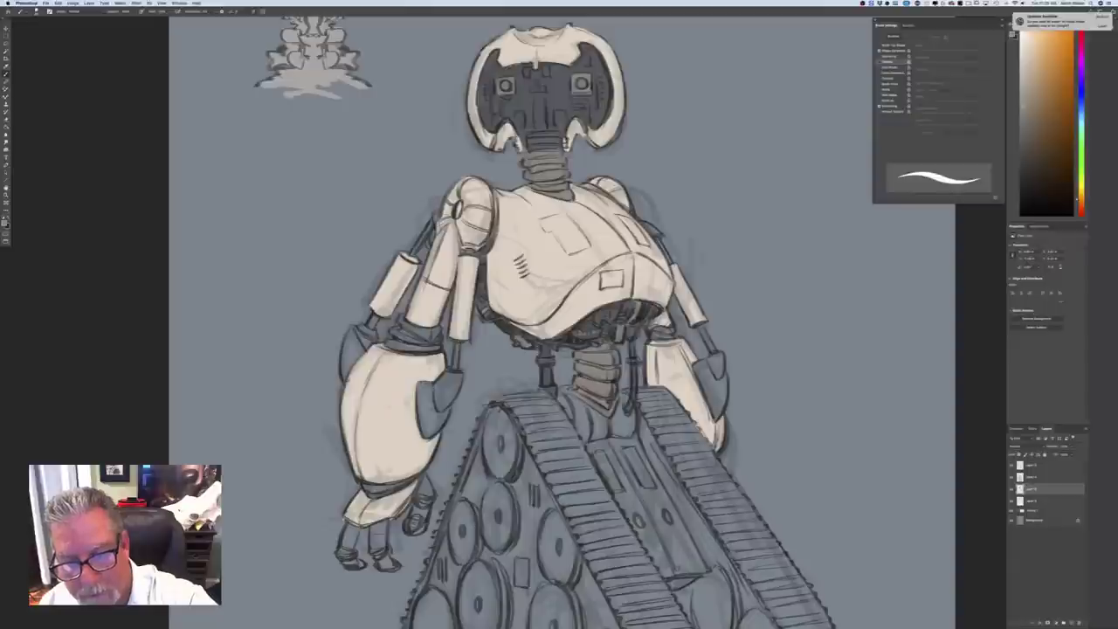
key("super+minus")
key("super+minus")
key("super+minus")
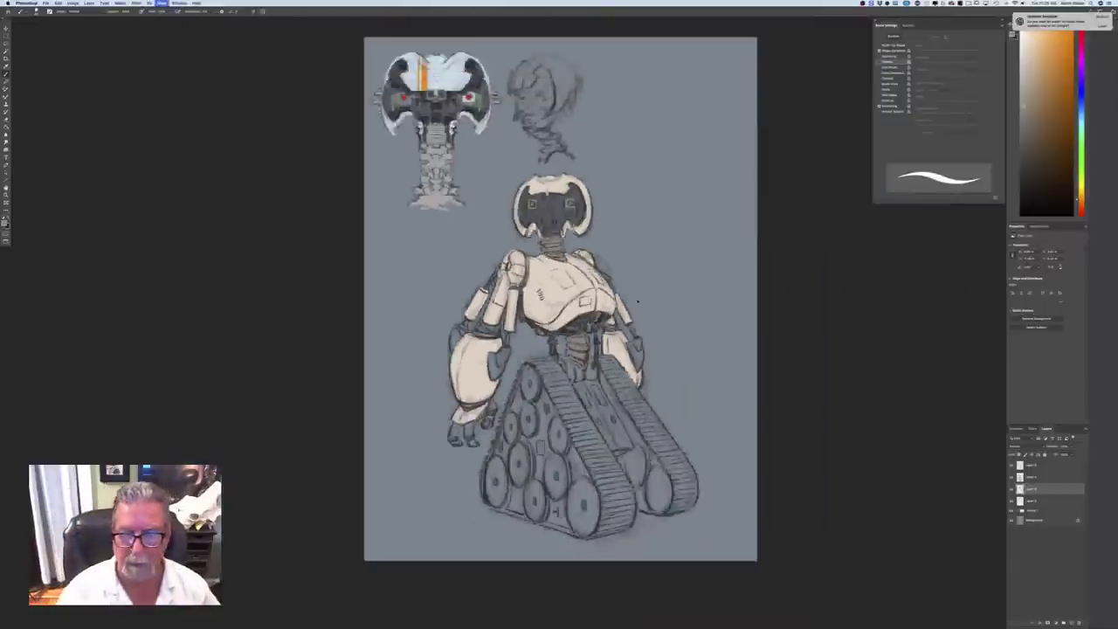
key("super+plus")
key("super+plus")
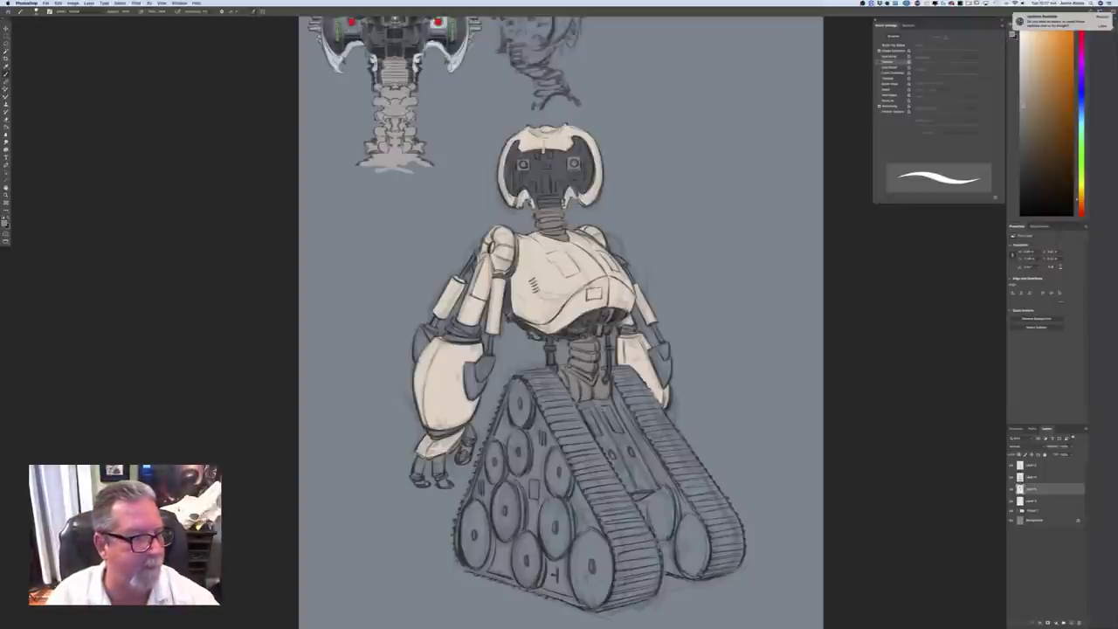
Switch back to the armour's off-white and fill the long central panel between the two treads
left_click(5, 223)
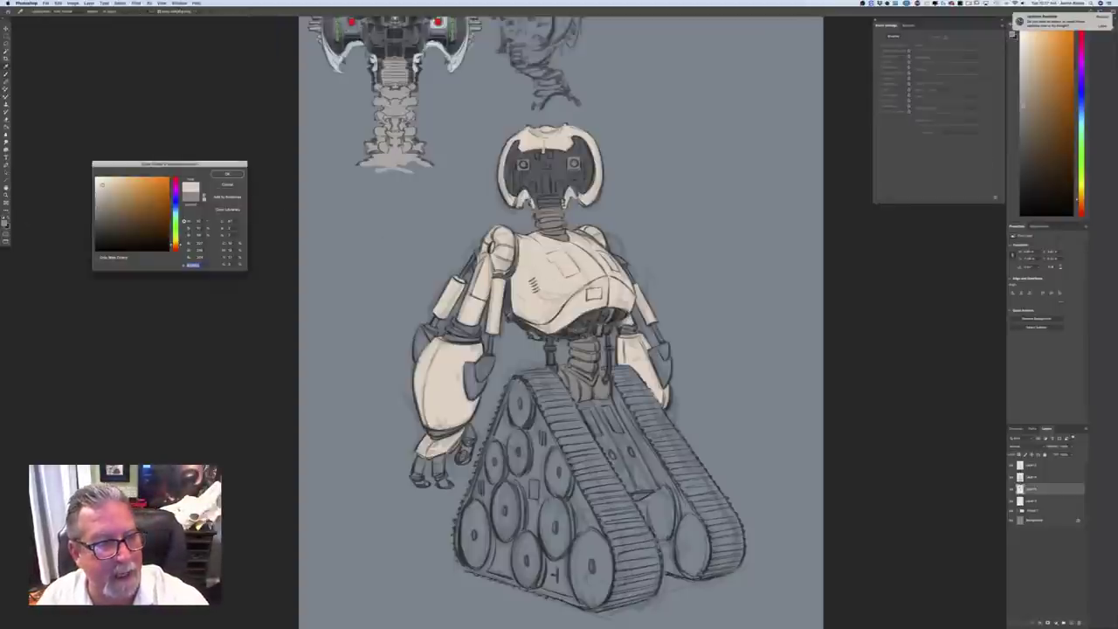
key("Return")
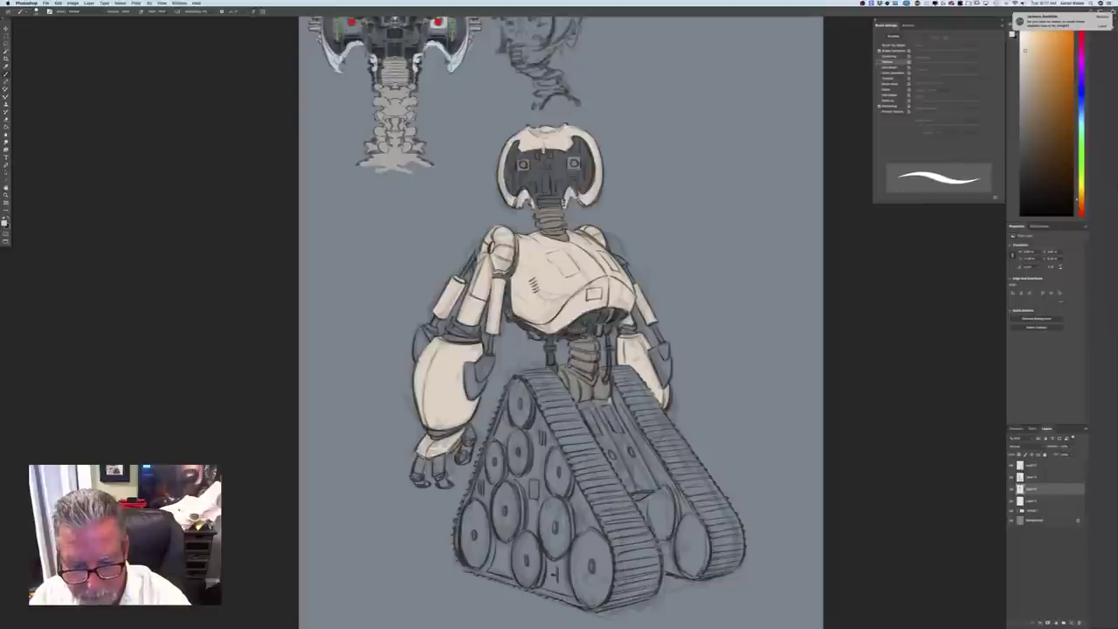
mouse_move(609, 403)
left_mouse_down()
mouse_move(620, 420)
mouse_move(586, 404)
mouse_move(587, 424)
mouse_move(635, 492)
mouse_move(655, 488)
mouse_move(654, 464)
mouse_move(648, 481)
mouse_move(625, 470)
mouse_move(616, 450)
mouse_move(622, 442)
mouse_move(634, 462)
mouse_move(625, 432)
mouse_move(638, 452)
mouse_move(618, 414)
mouse_move(611, 425)
mouse_move(592, 411)
mouse_move(608, 447)
left_mouse_up()
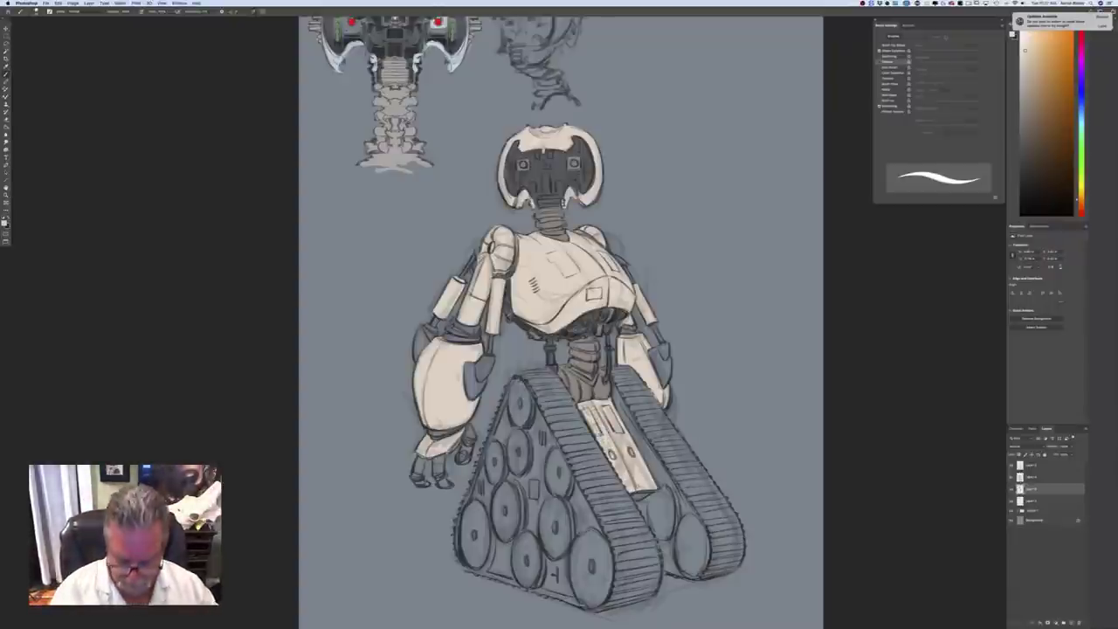
key("super+minus")
key("super+equal")
key("super+equal")
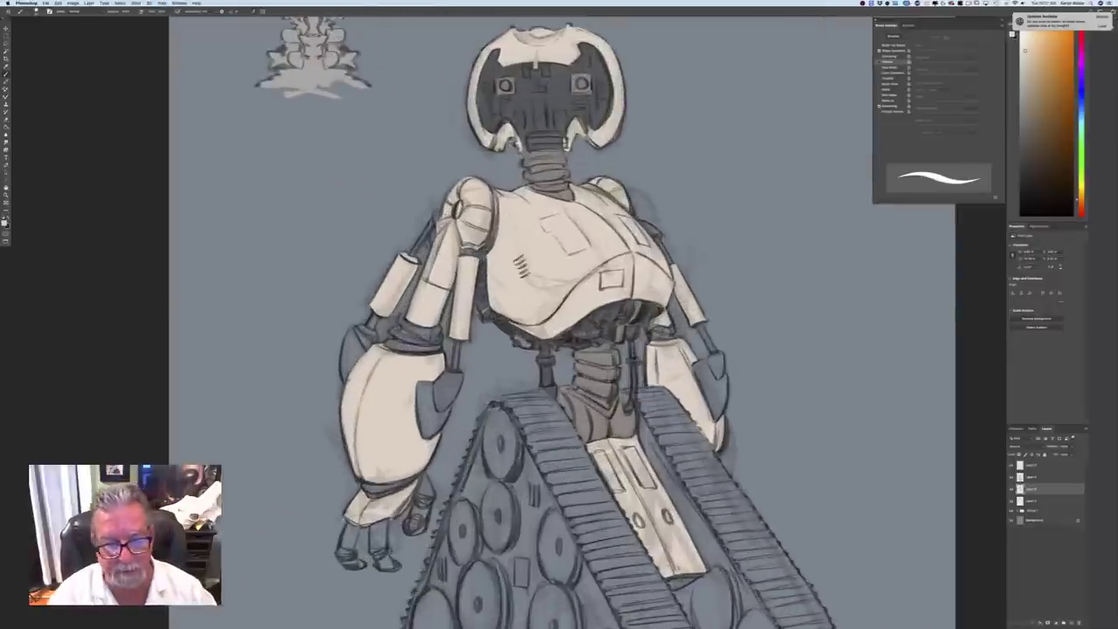
key("super+minus")
key("super+minus")
key("super+minus")
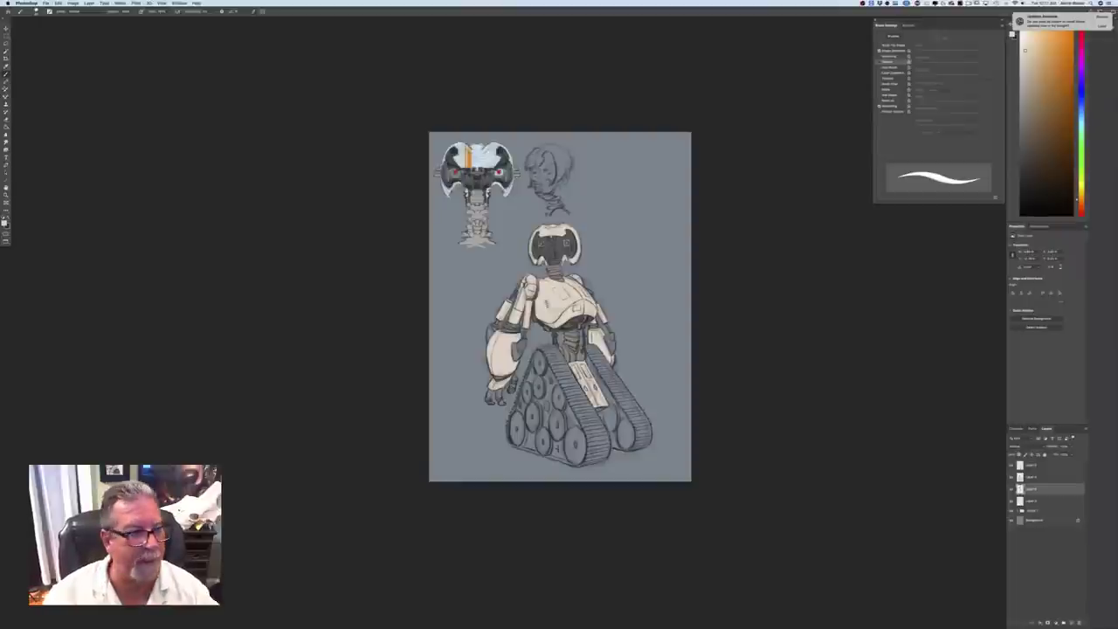
Choose a saturated orange-red and fill both round eyes on the robot's face
left_click(4, 222)
left_click(176, 248)
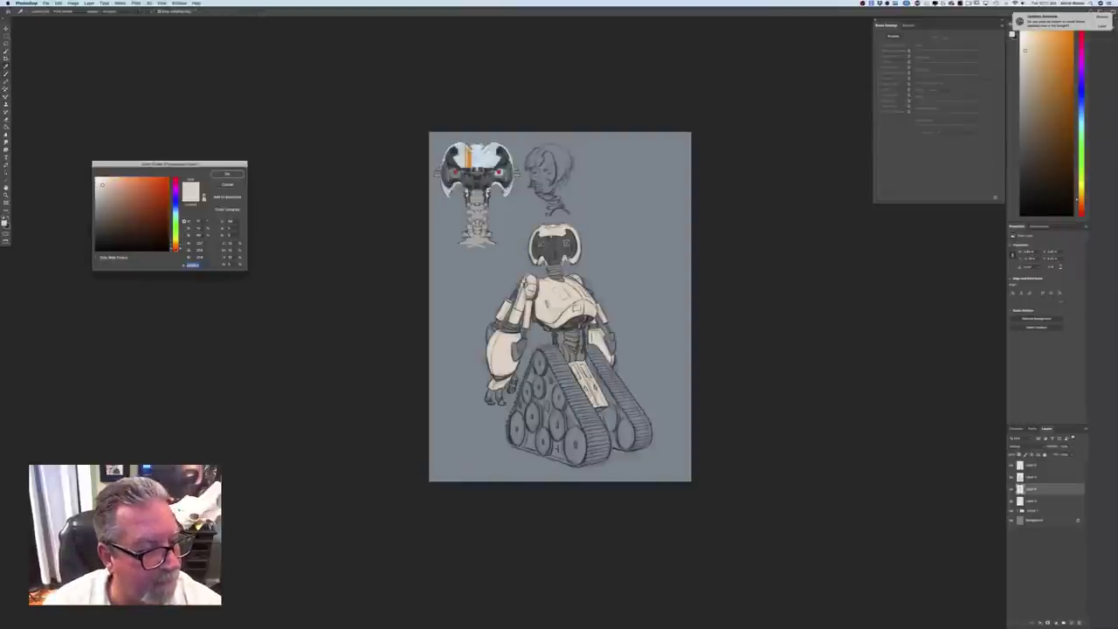
left_click(168, 179)
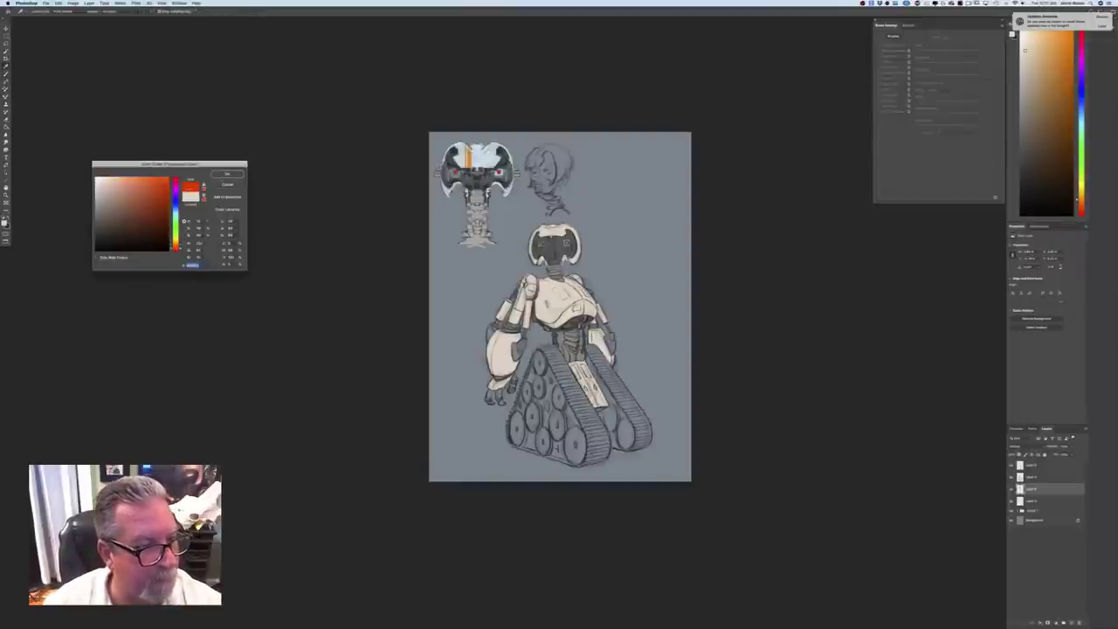
left_click(227, 174)
key("super+plus")
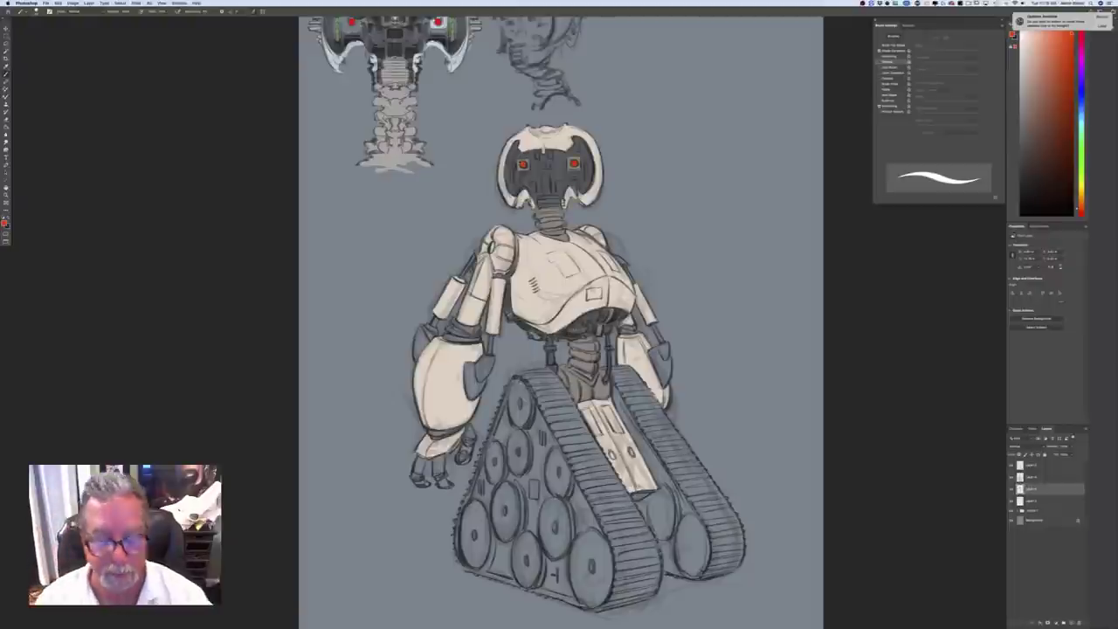
key("super+minus")
key("super+plus")
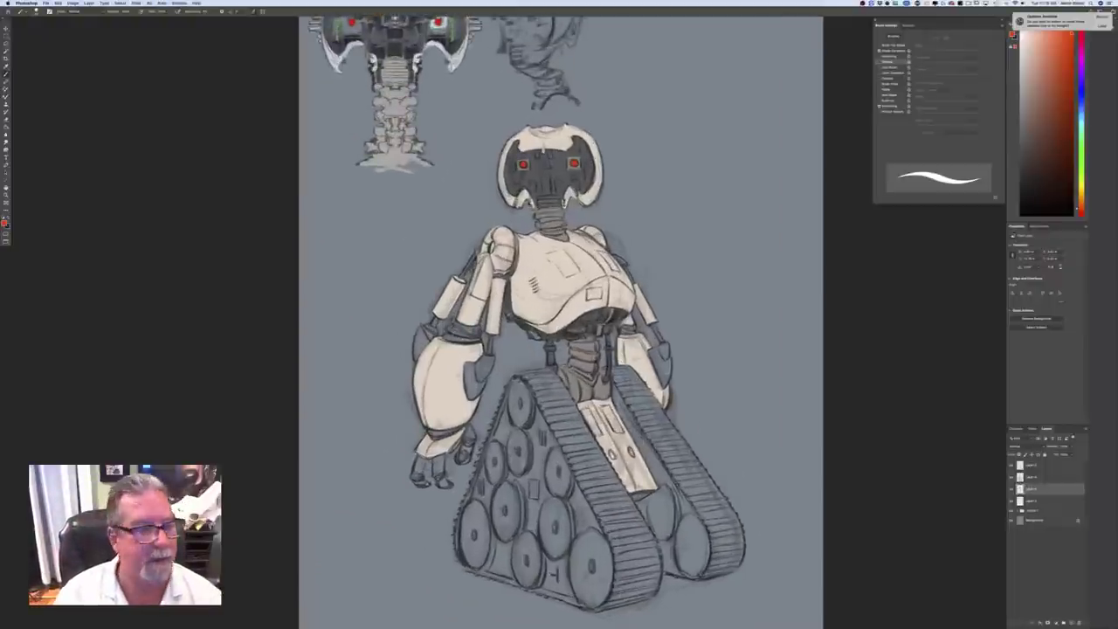
Choose a light yellow-orange and dab a bright glow into the centre of both eyes
left_click(4, 224)
left_click(176, 243)
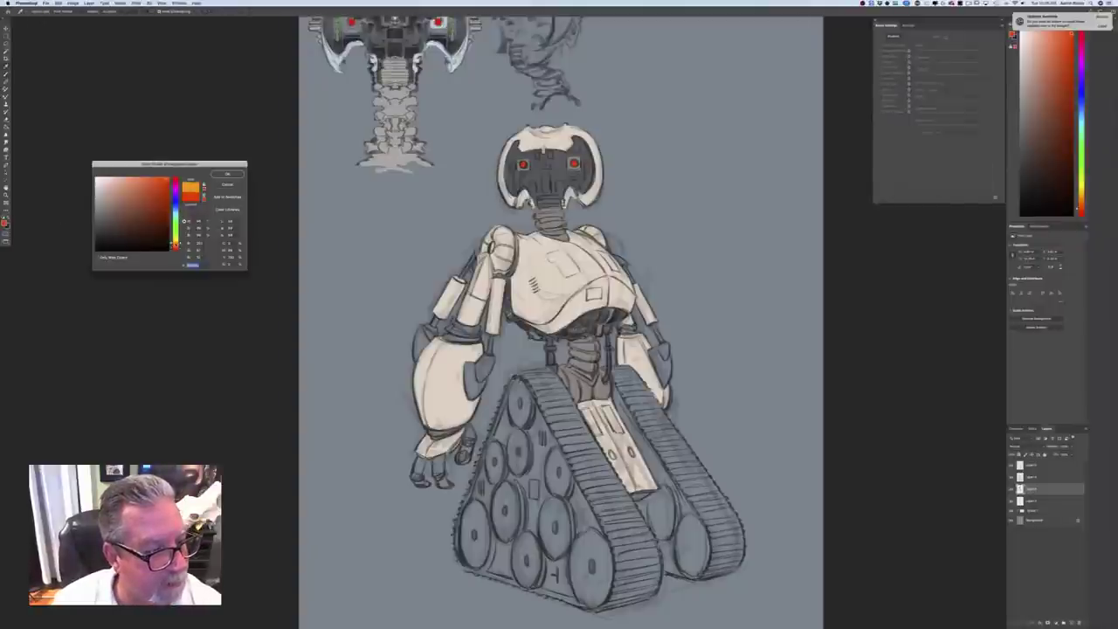
left_click(147, 178)
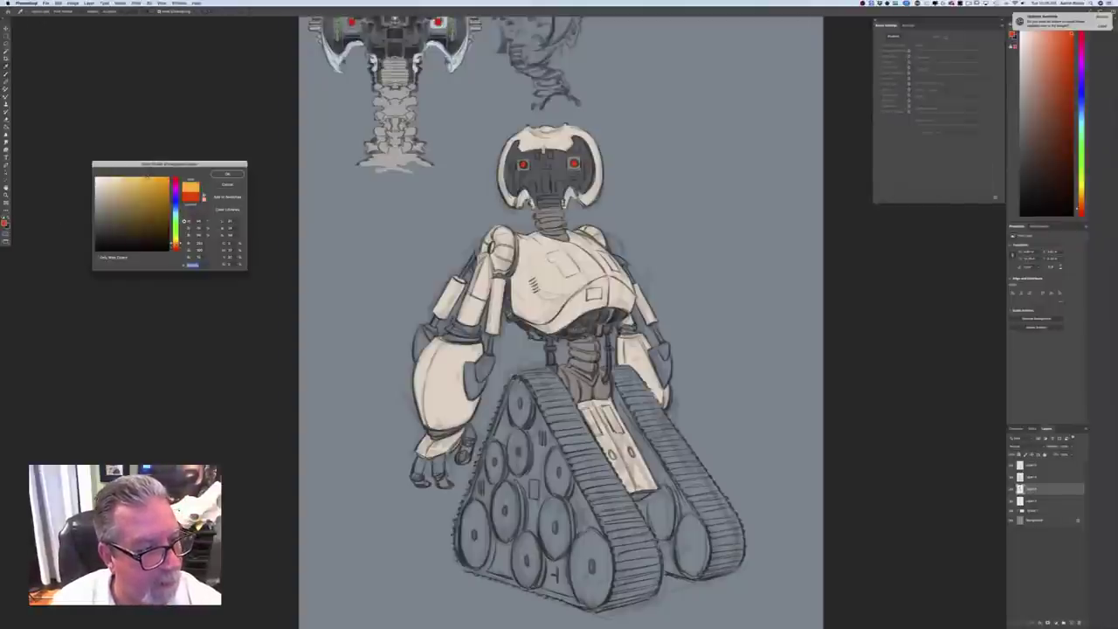
left_click(227, 174)
left_click(574, 163)
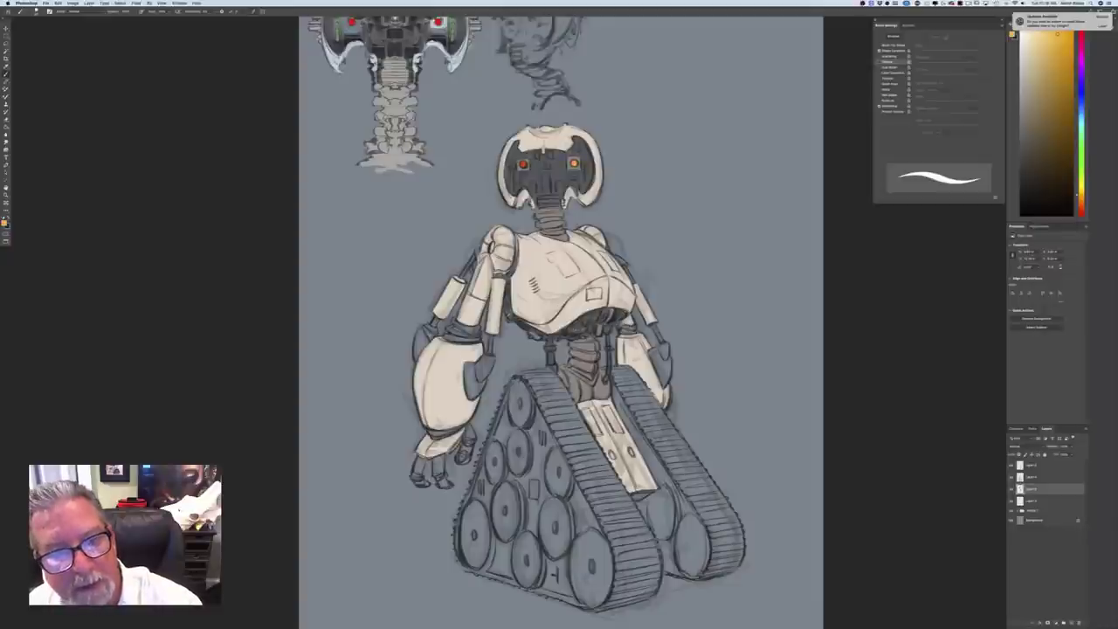
left_click(524, 164)
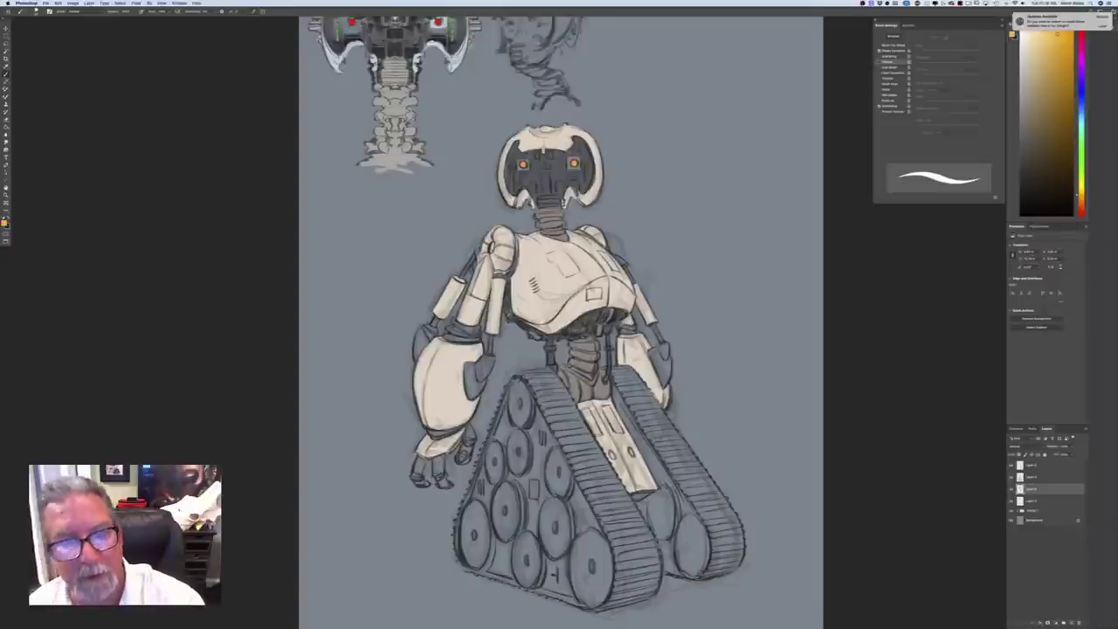
key("super+minus")
key("super+minus")
key("super+minus")
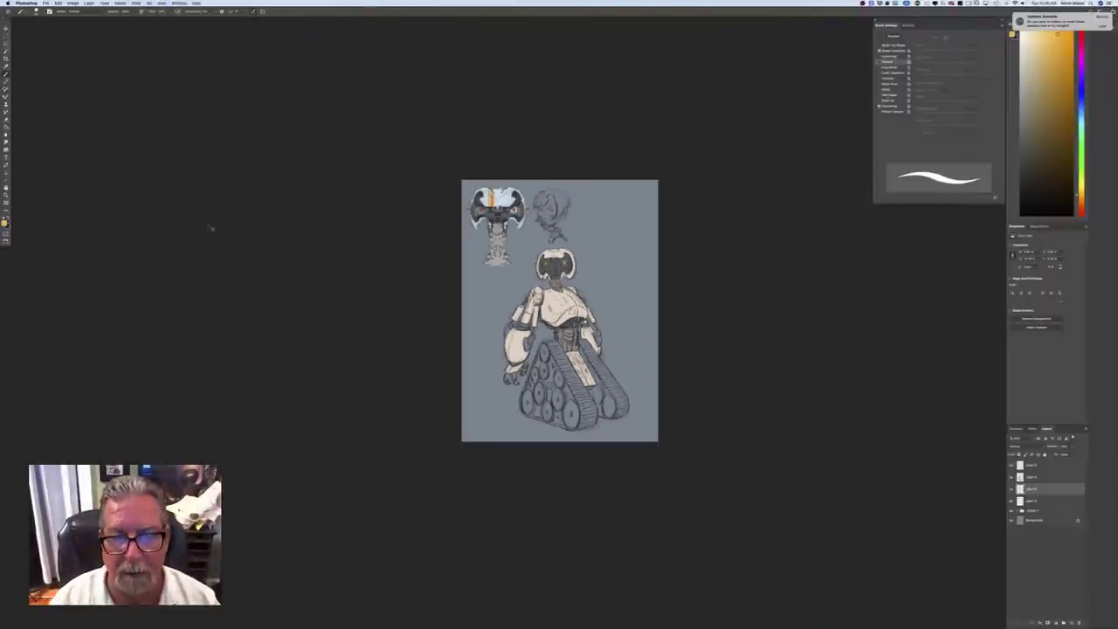
Choose a saturated orange as the painting colour and paint two parallel stripes, one wide and one thin, down the robot's forehead
key("super+plus")
key("super+plus")
key("super+plus")
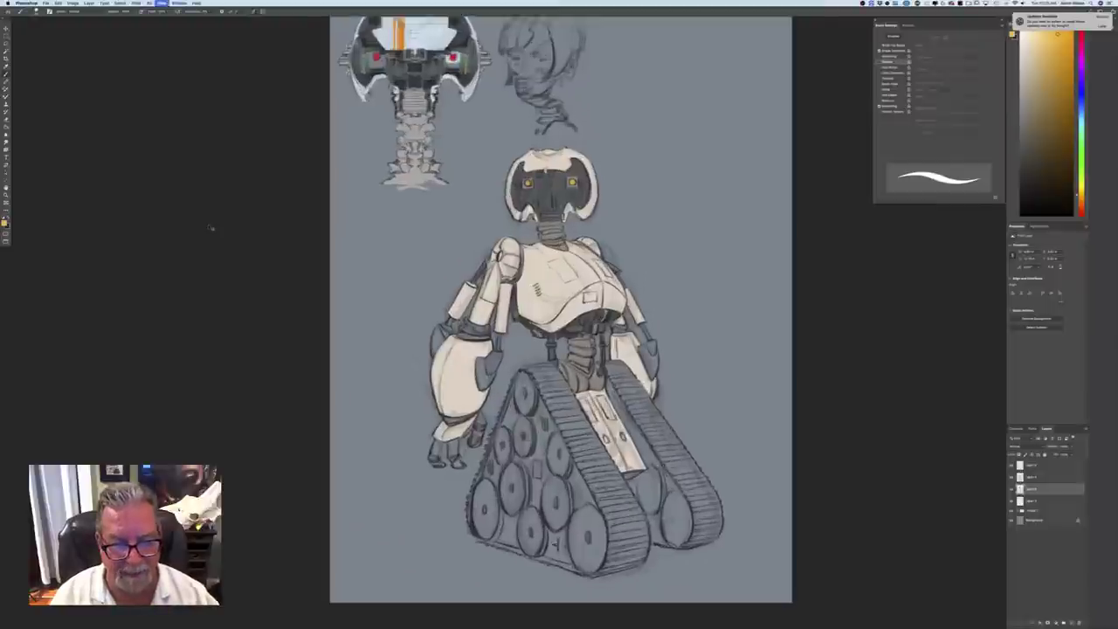
left_click(6, 225)
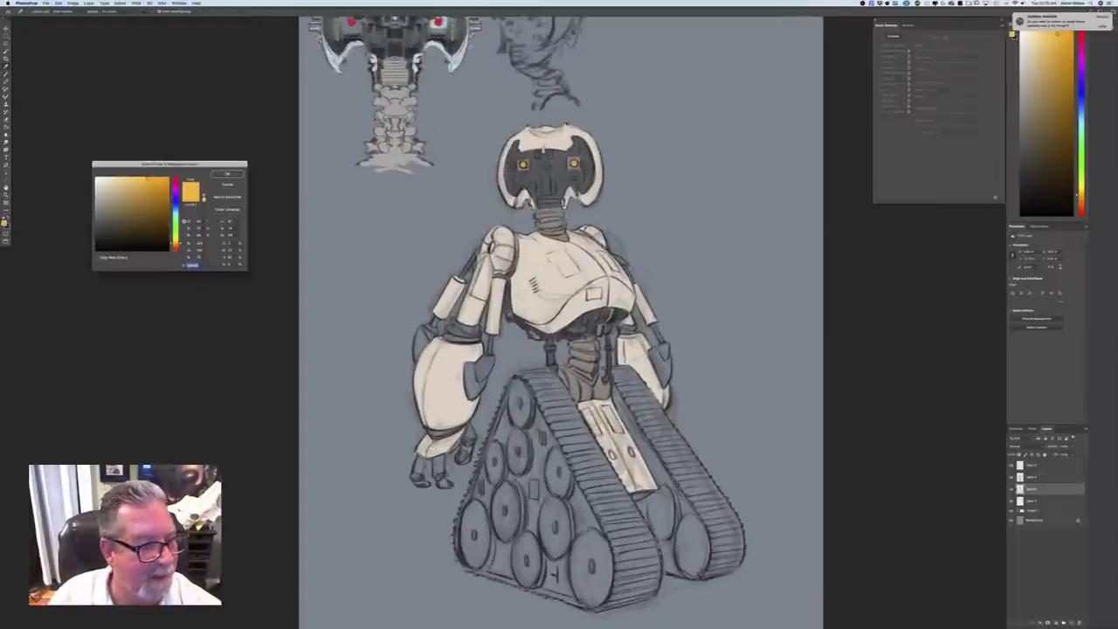
left_click_drag(175, 243, 175, 245)
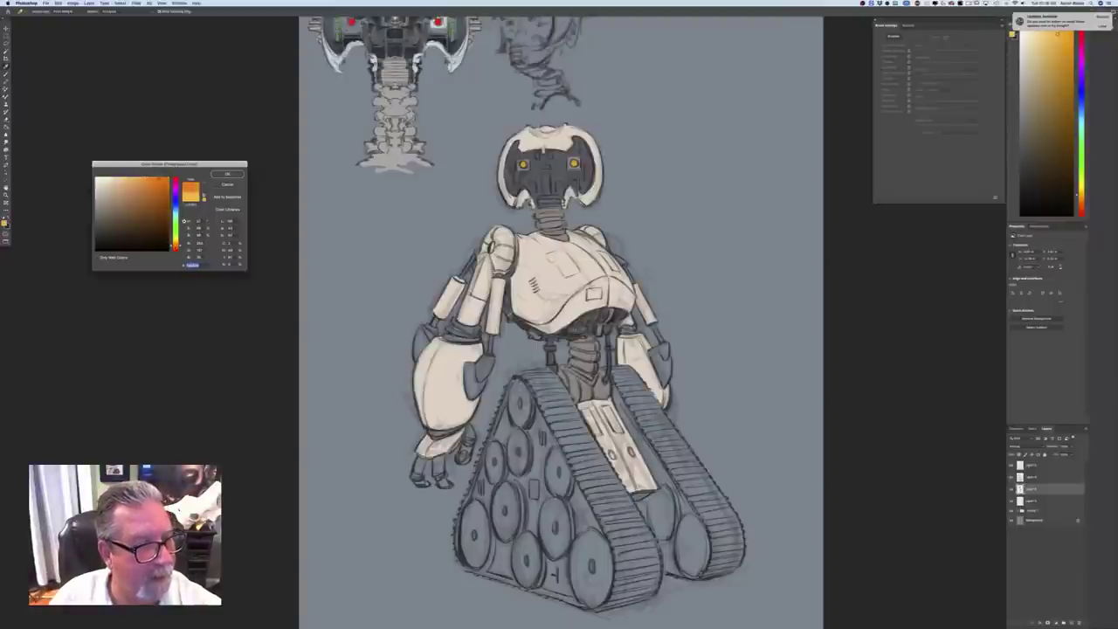
left_click(227, 174)
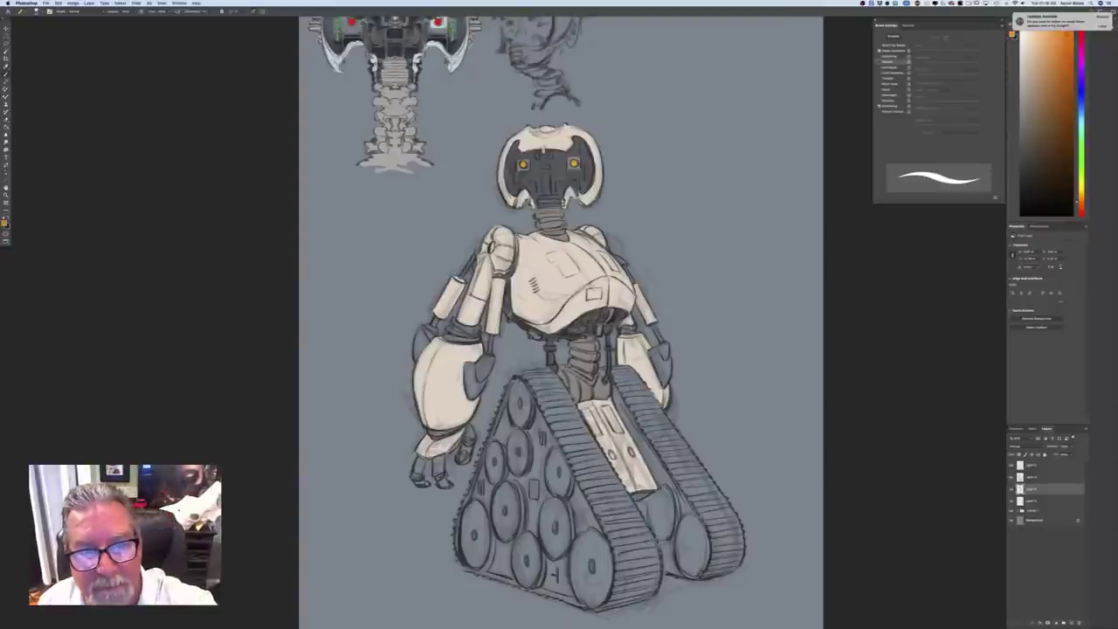
left_click_drag(532, 129, 537, 134)
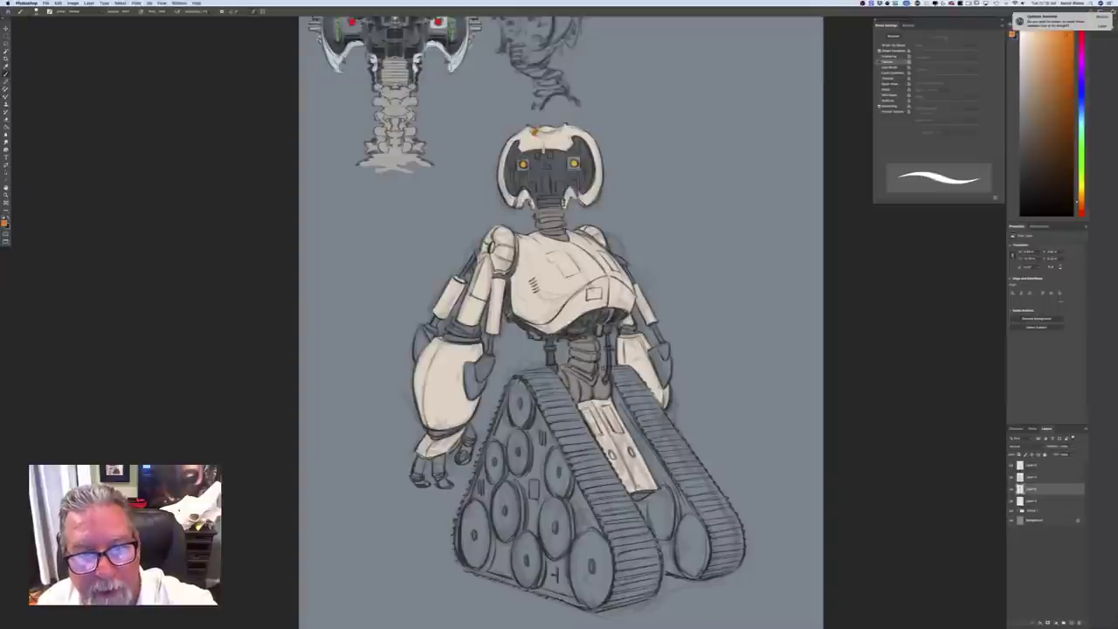
left_click_drag(535, 132, 530, 147)
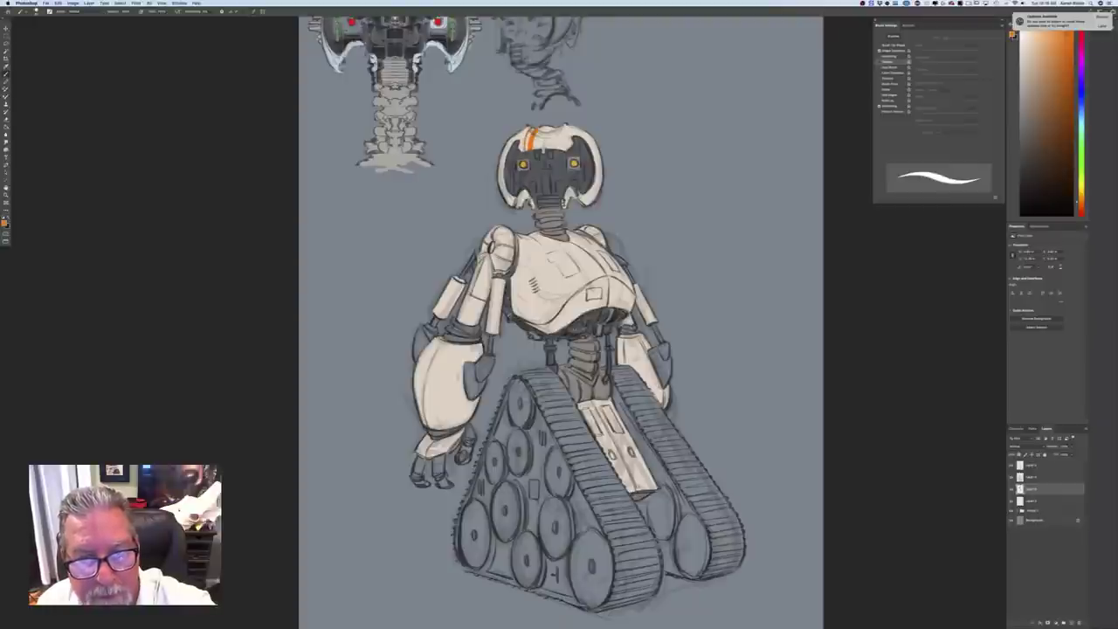
left_click_drag(529, 131, 525, 147)
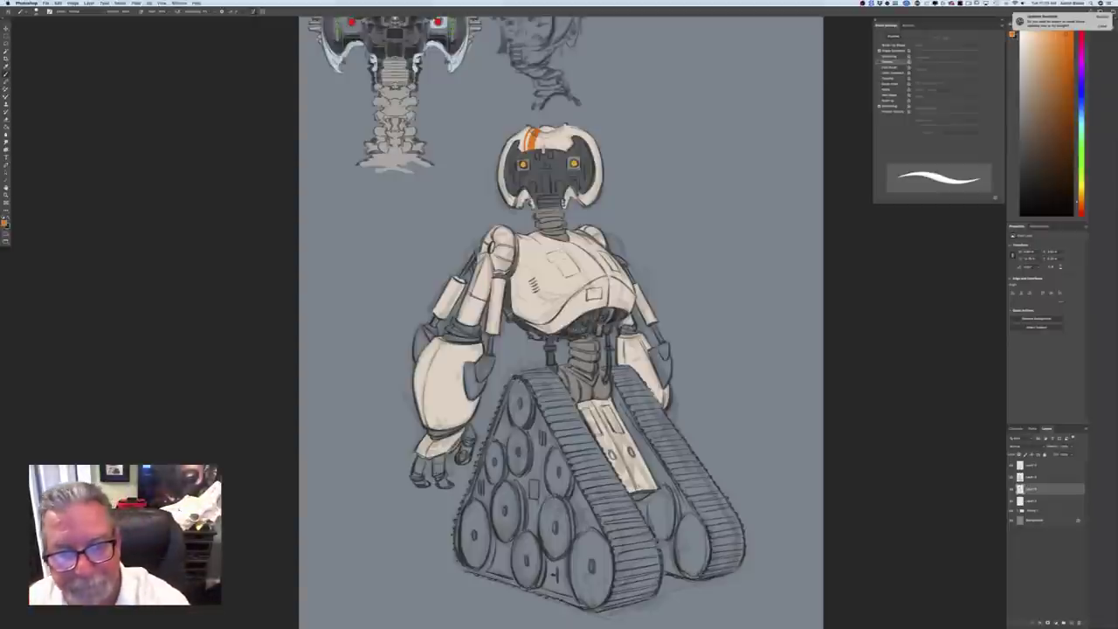
Outline the two upper chest panels in orange and fill the small rectangular hatch on the lower chest with the same colour
mouse_move(560, 247)
left_mouse_down()
mouse_move(580, 271)
mouse_move(567, 277)
left_mouse_up()
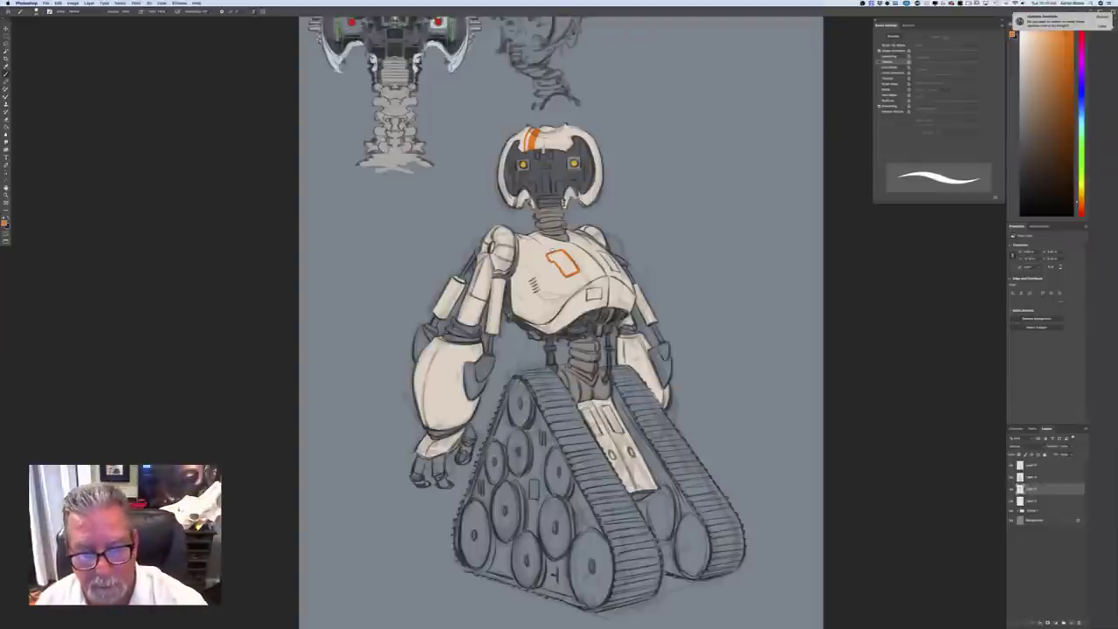
key("super+plus")
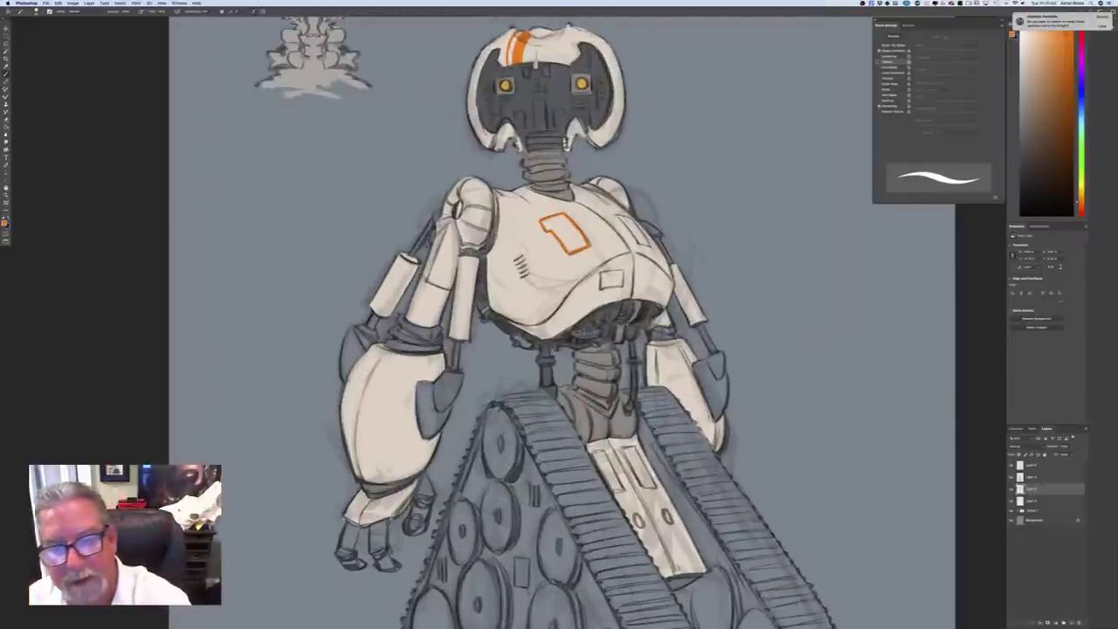
mouse_move(617, 214)
left_mouse_down()
mouse_move(651, 250)
mouse_move(626, 217)
left_mouse_up()
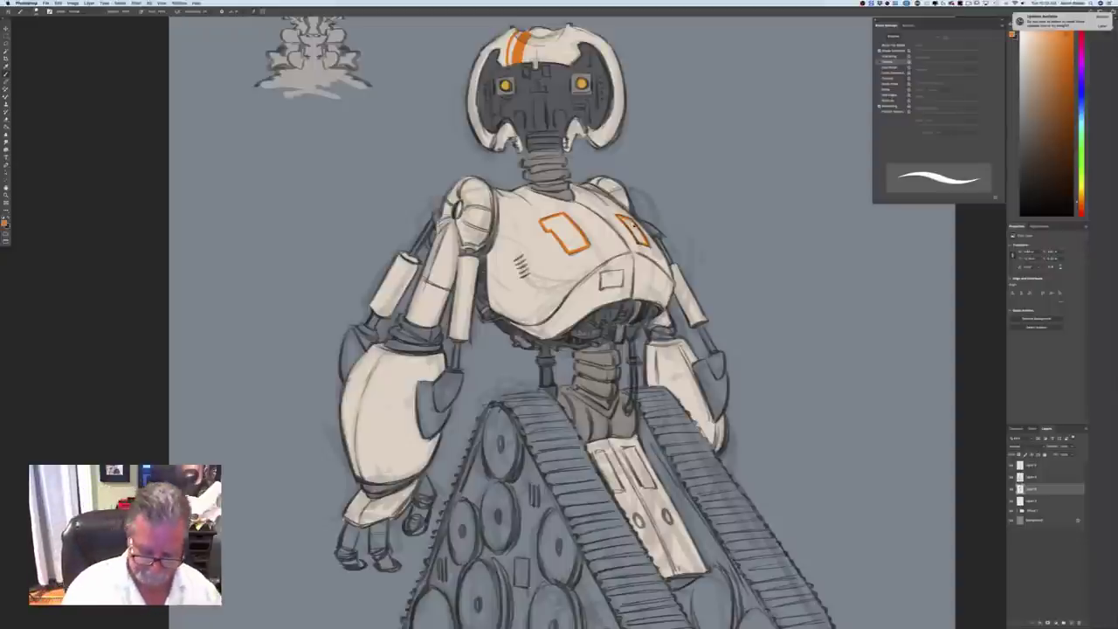
key("super+0")
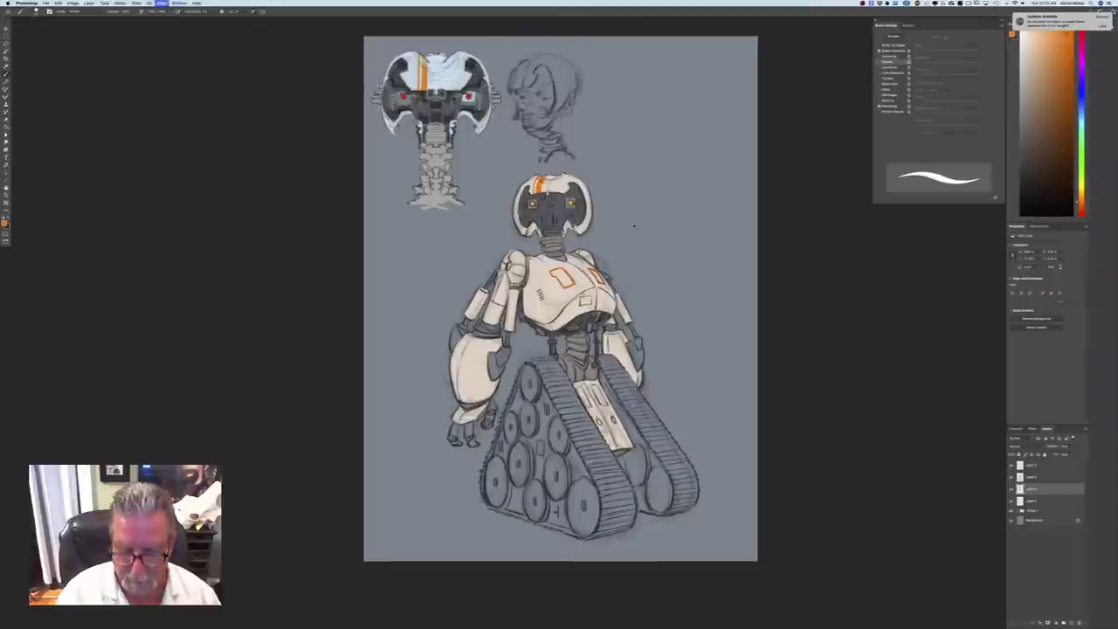
key("super+equal")
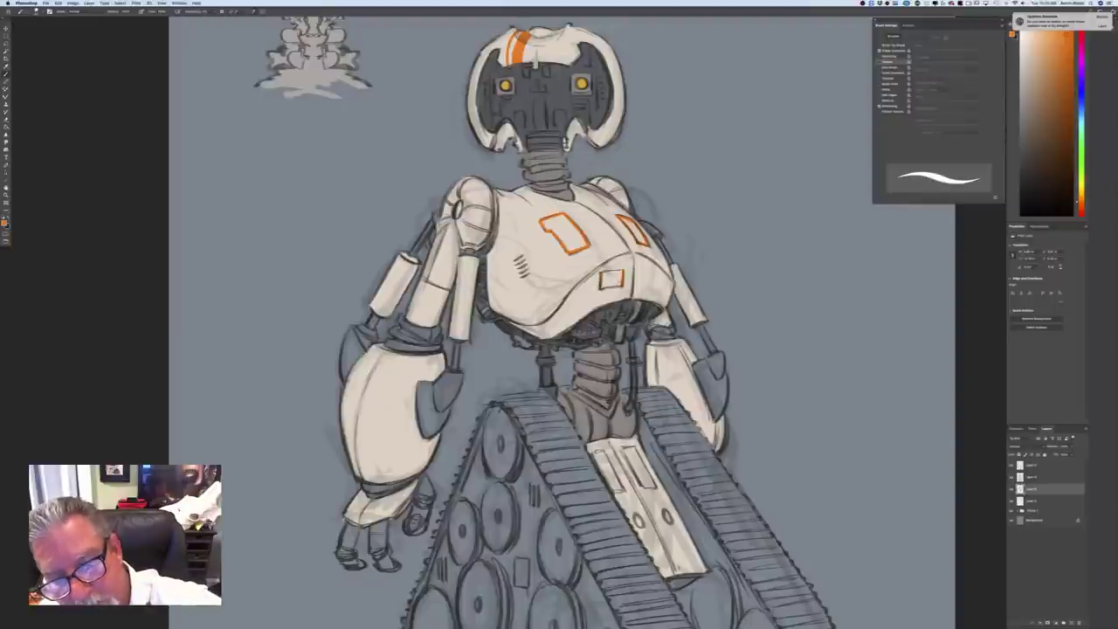
mouse_move(621, 279)
left_mouse_down()
mouse_move(602, 287)
mouse_move(602, 274)
mouse_move(617, 278)
mouse_move(603, 287)
left_mouse_up()
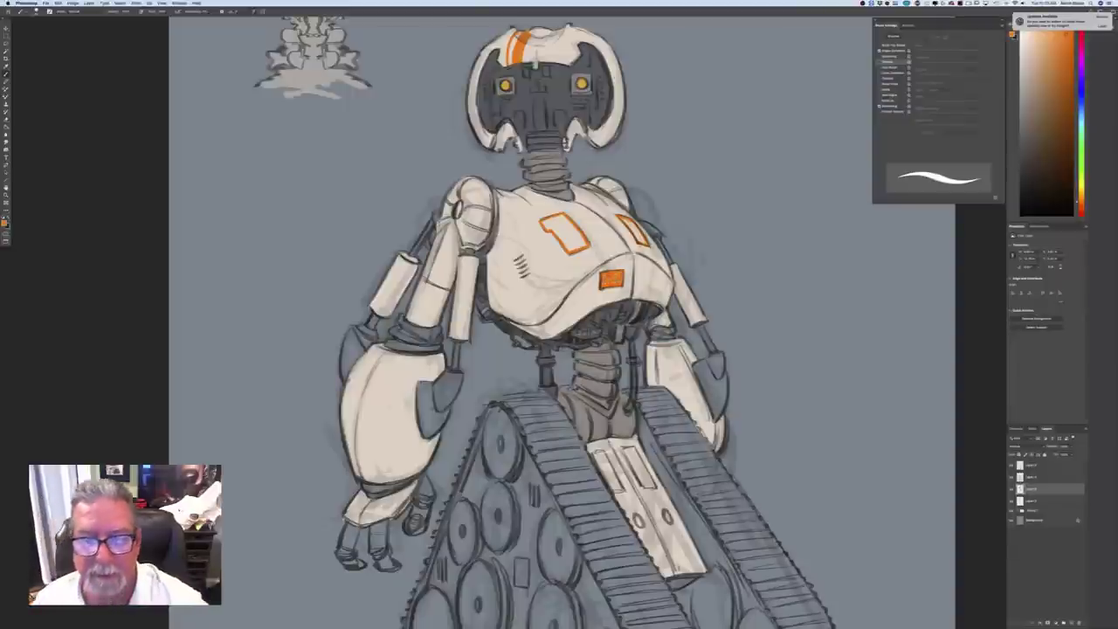
key("super+0")
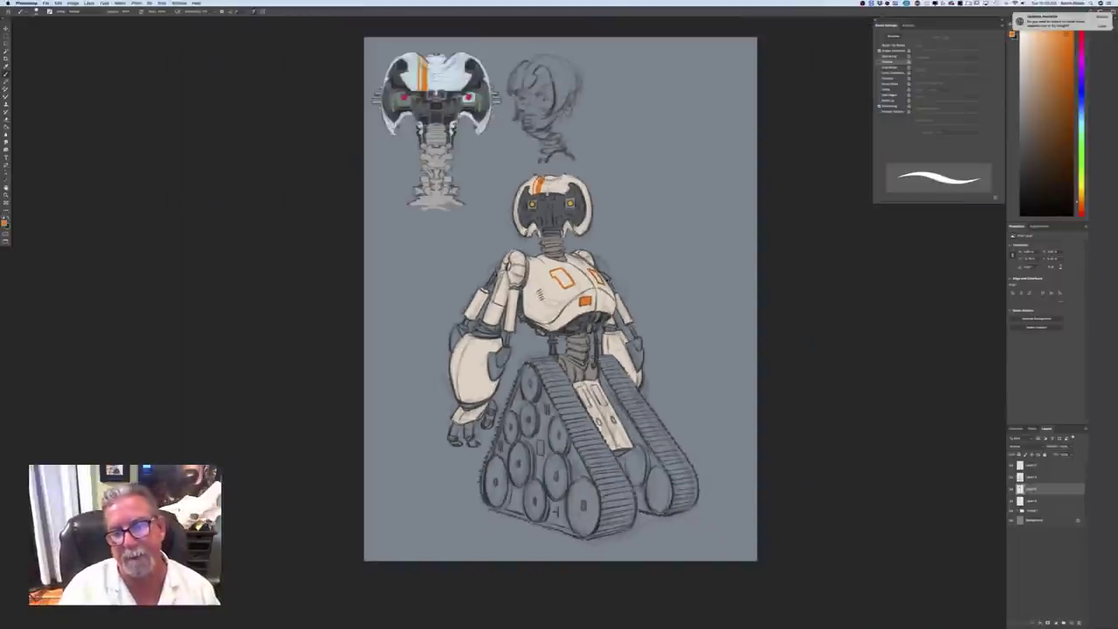
Paint orange accents on the caps and side plates of both shoulders
key("super+equal")
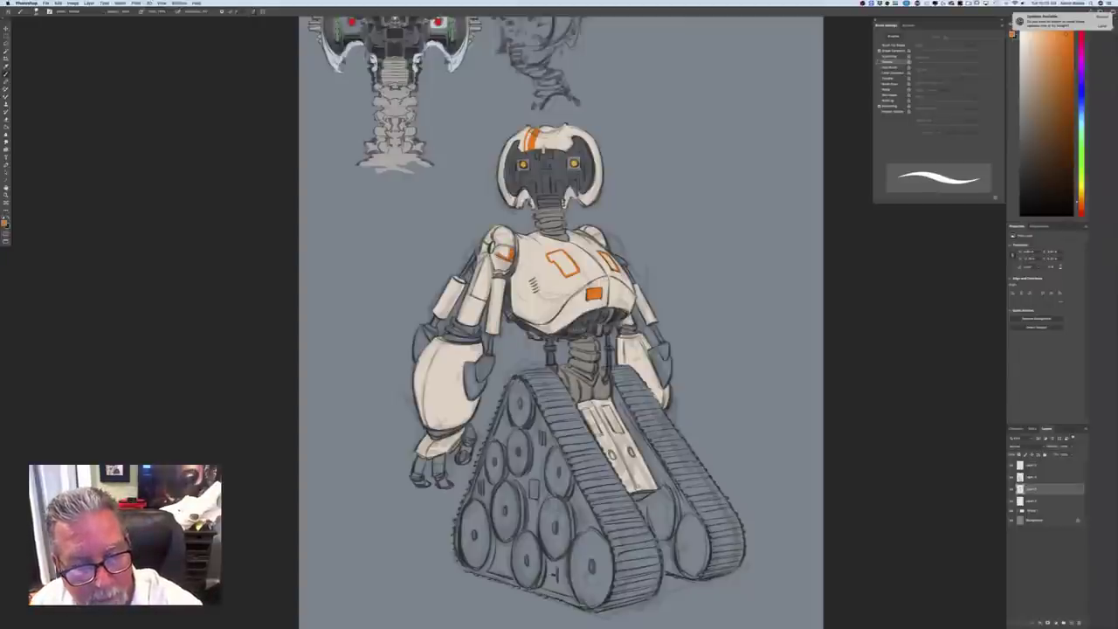
left_click_drag(506, 252, 502, 253)
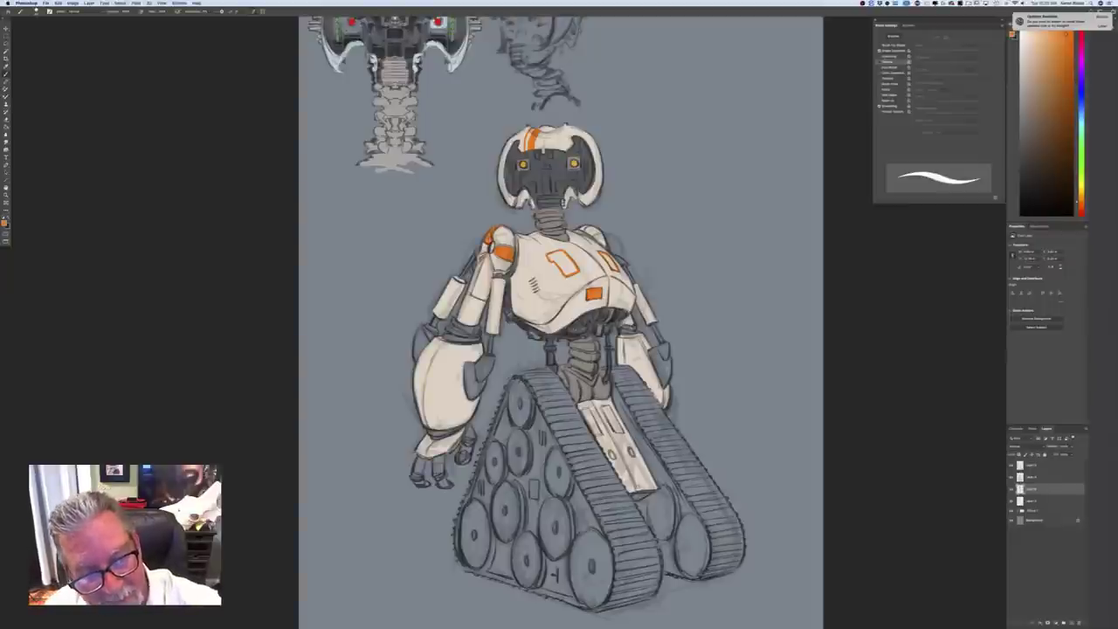
left_click_drag(482, 257, 490, 248)
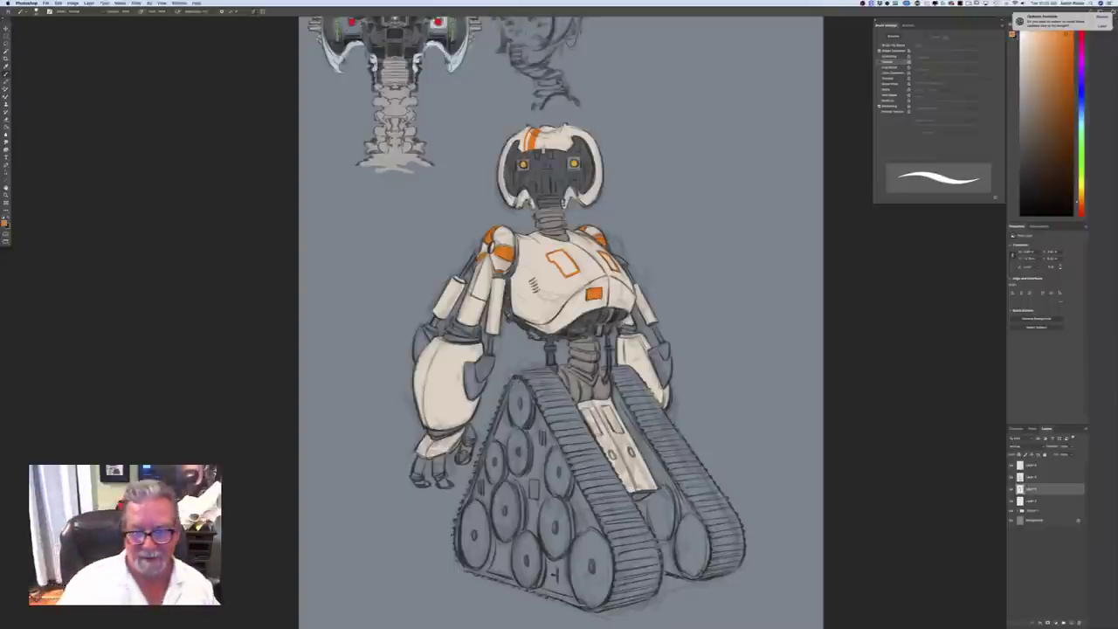
key("super+minus")
key("super+minus")
key("super+plus")
key("super+plus")
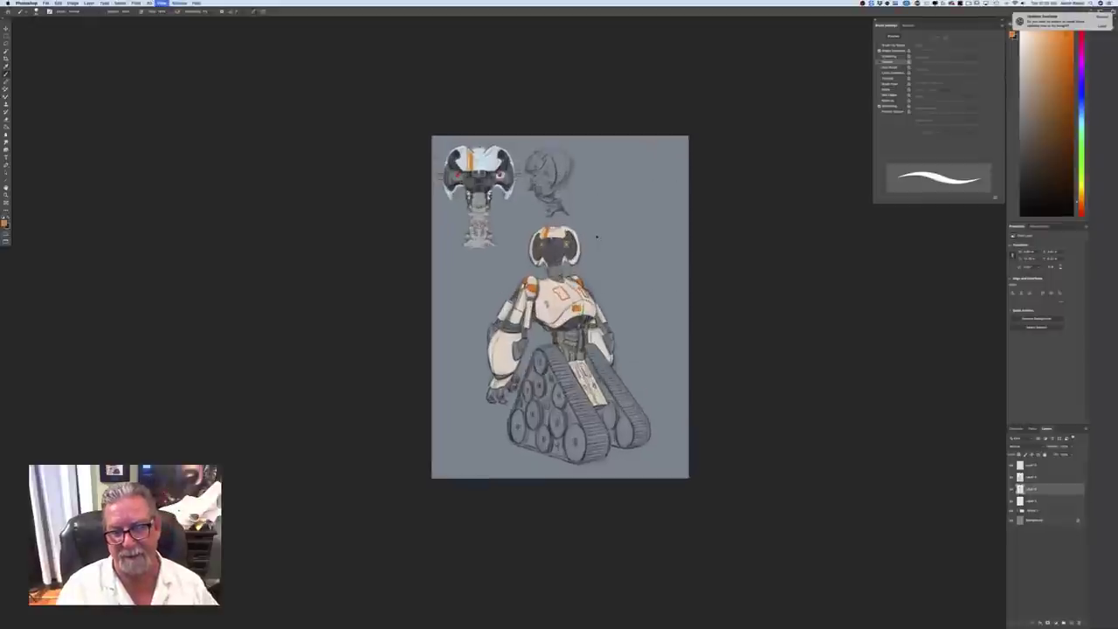
Sample the orange from the shoulder plate and fill the elbow guards on both forearms with it
left_click(5, 223)
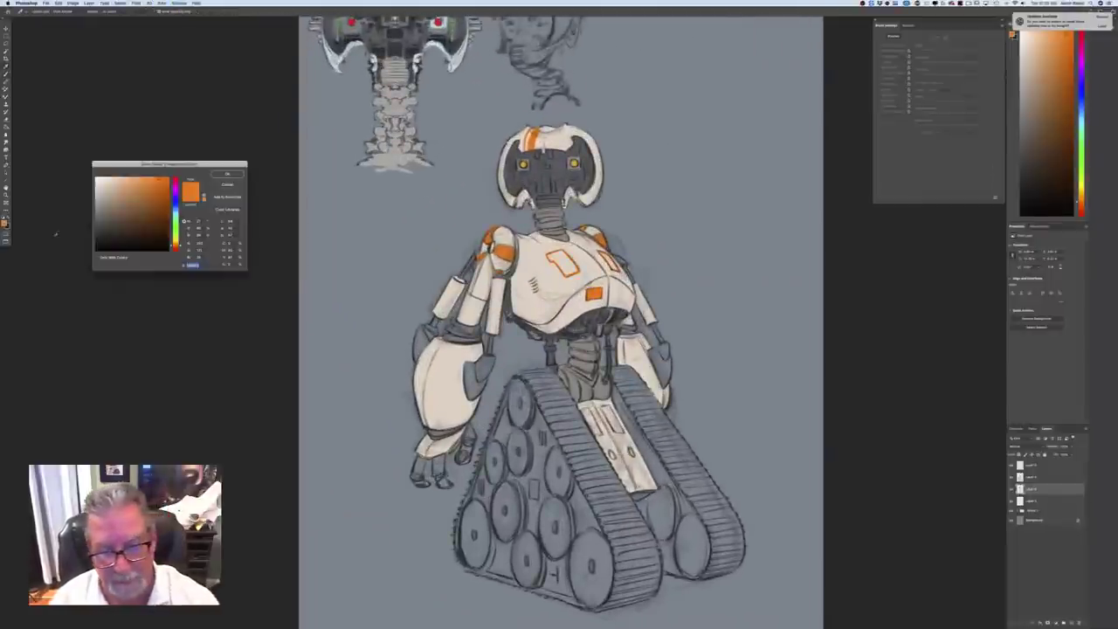
left_click(228, 174)
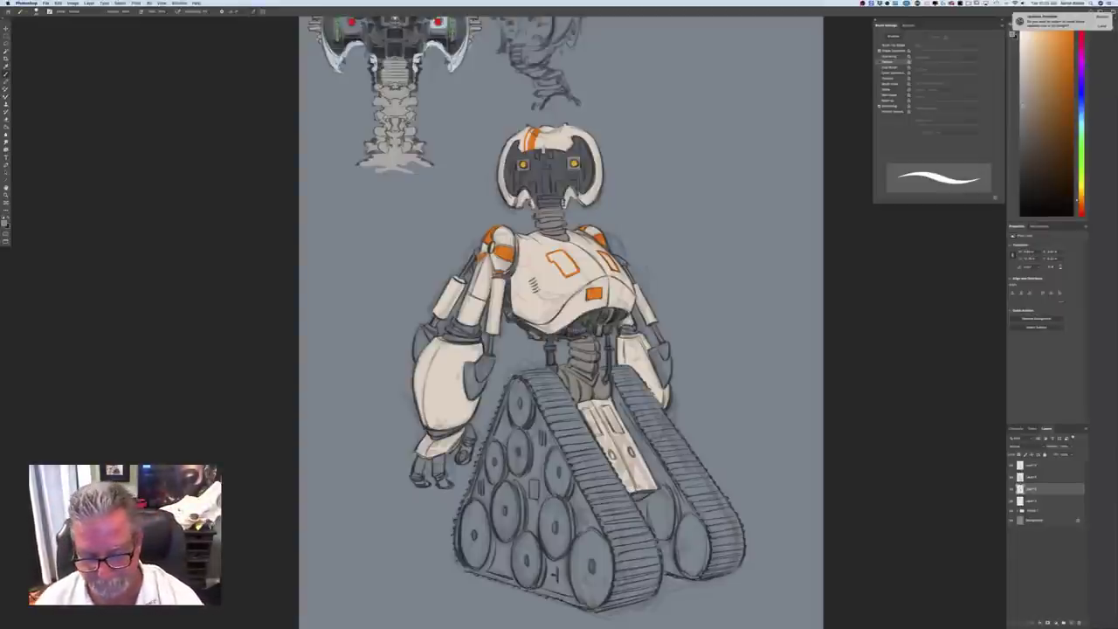
left_click(5, 222)
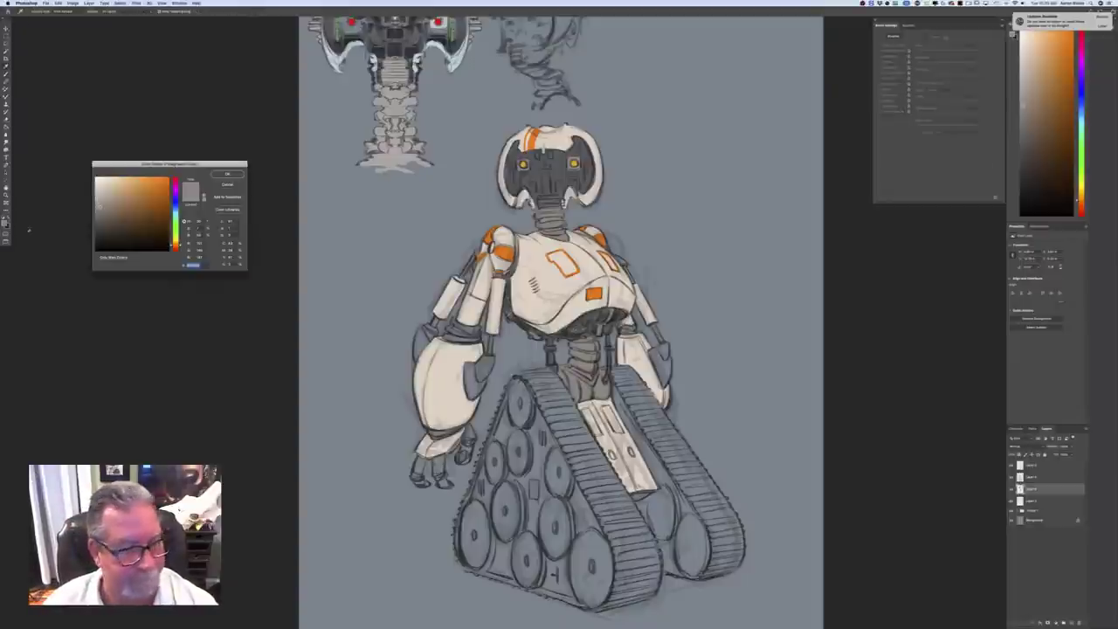
left_click(505, 251)
left_click(228, 174)
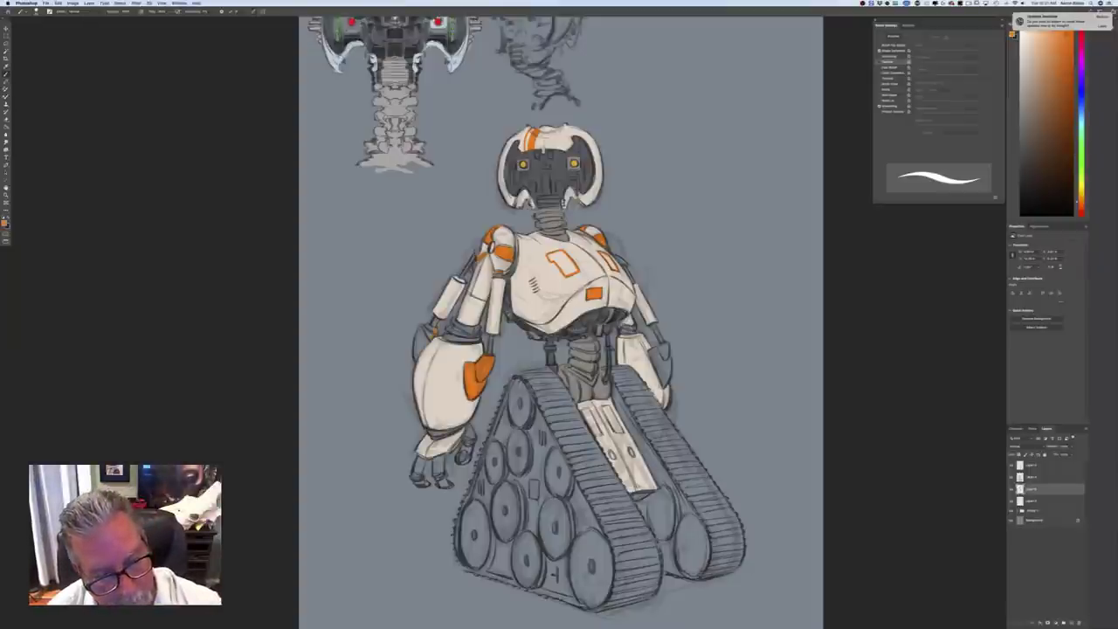
left_click_drag(435, 332, 428, 327)
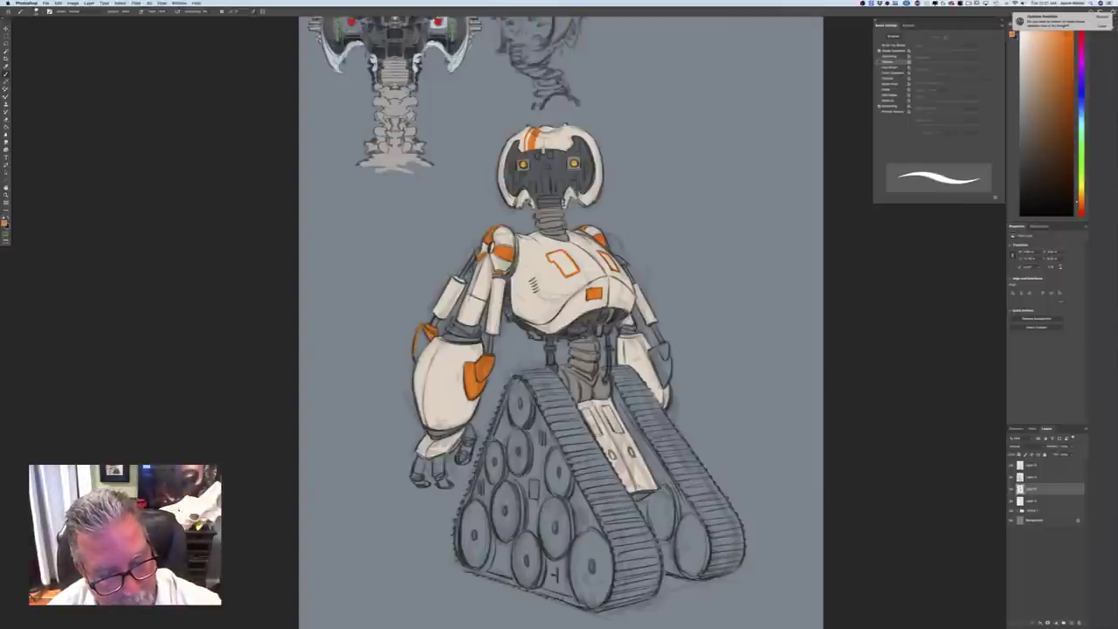
key("e")
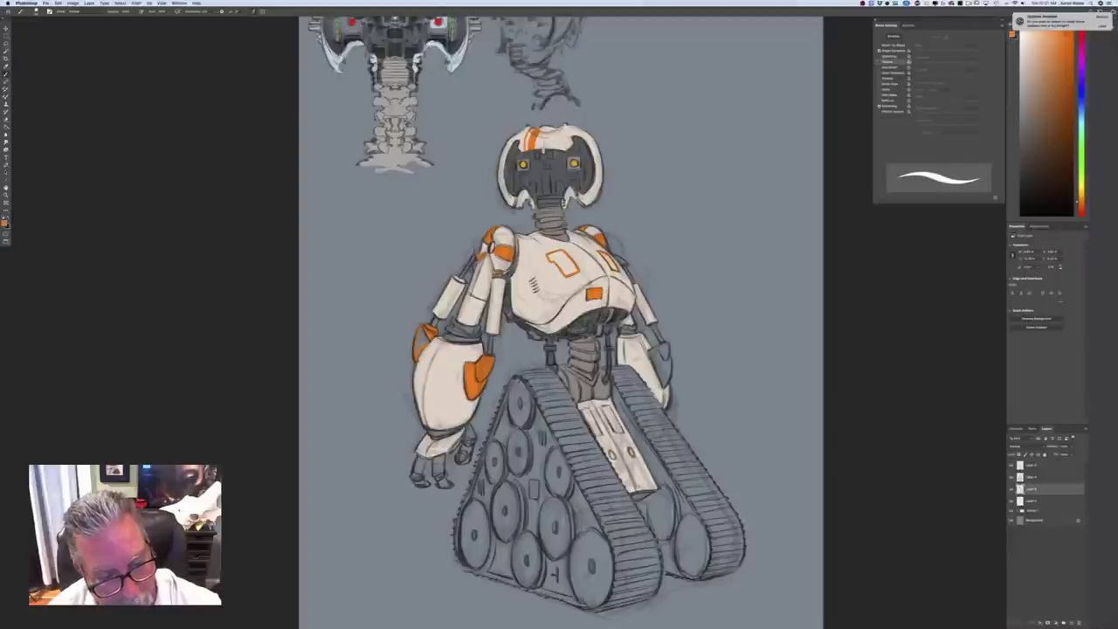
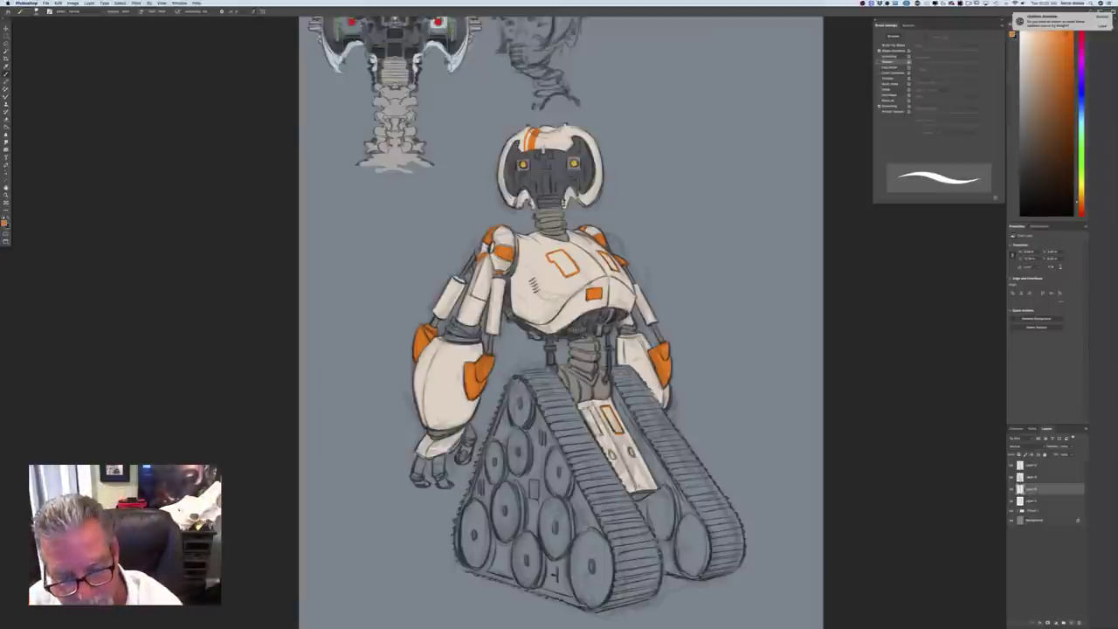
Outline the two rectangular slots at the upper end of the central panel between the treads in orange
left_click_drag(588, 406, 604, 435)
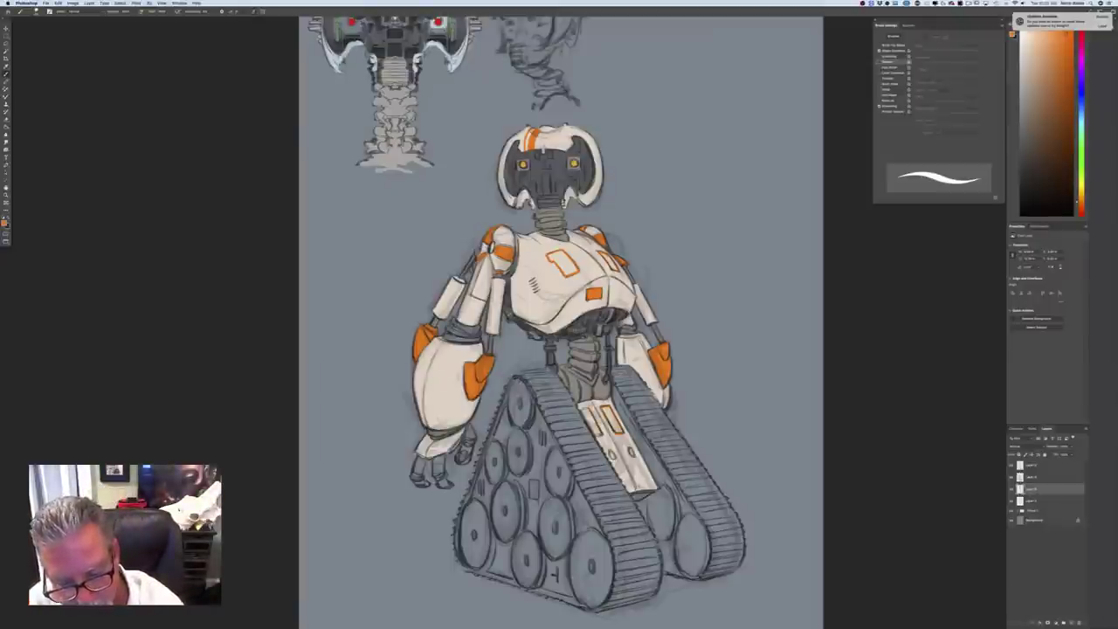
key("e")
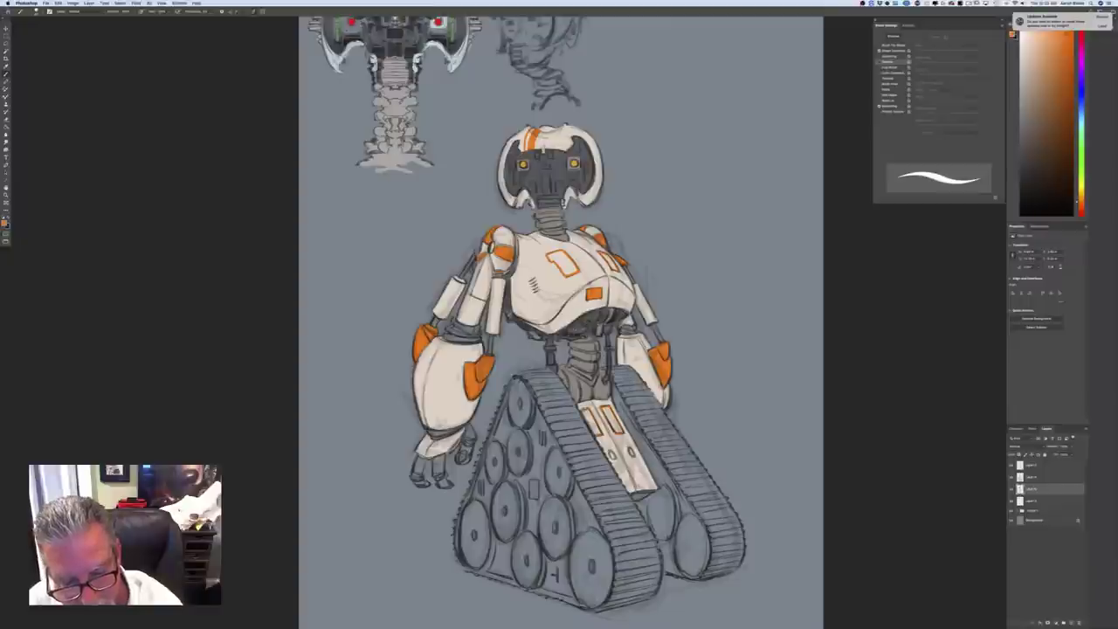
left_click_drag(586, 420, 593, 433)
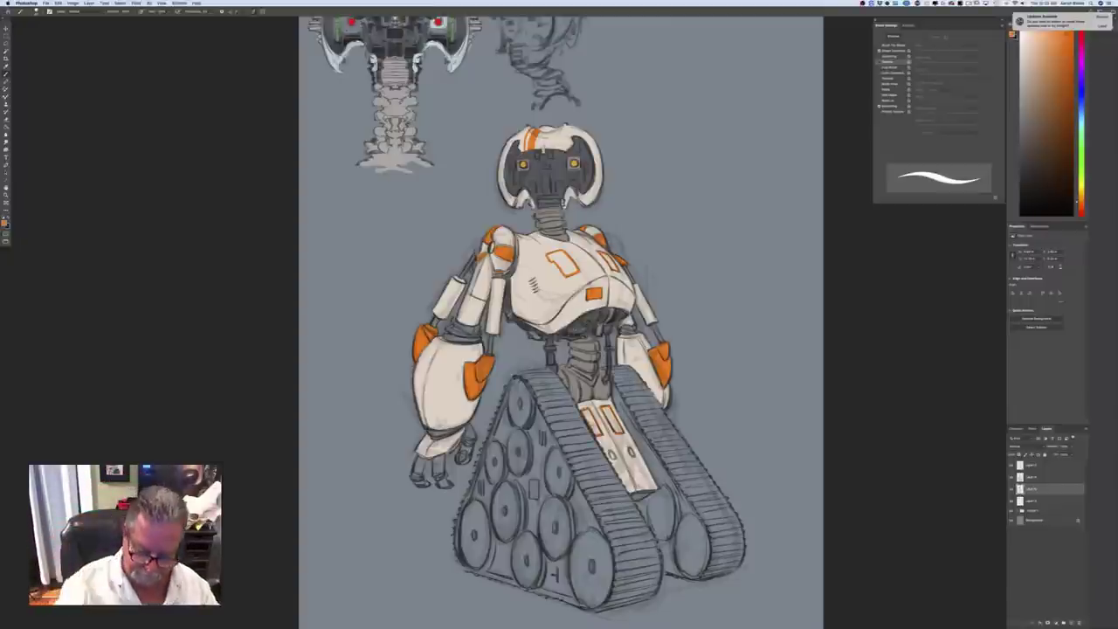
key("super+minus")
key("super+minus")
key("super+equal")
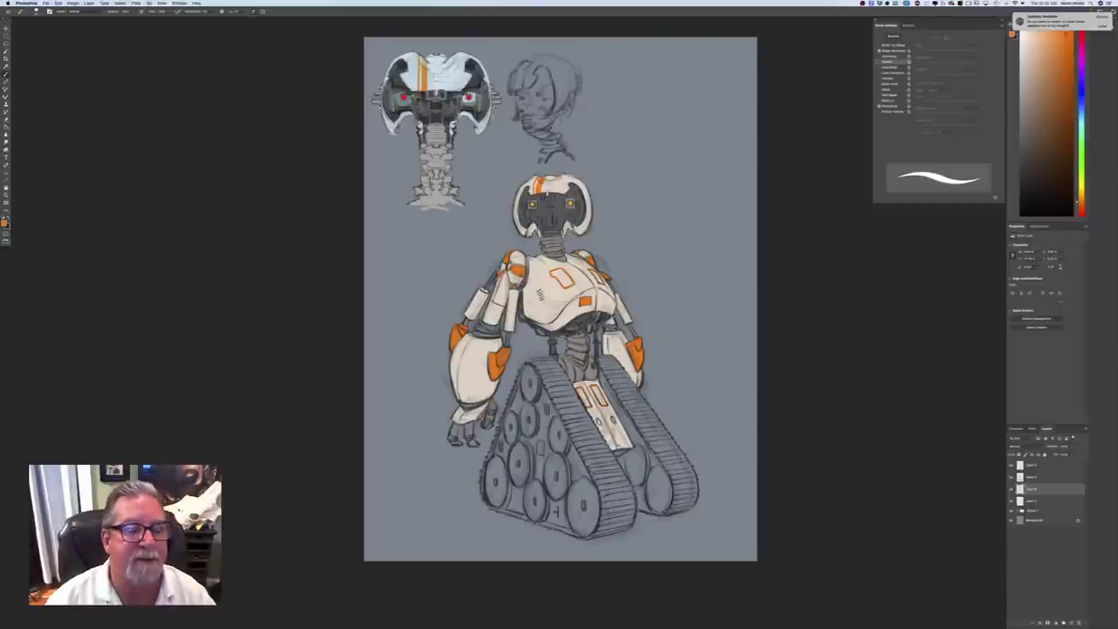
Fill the two round holes on the central tread panel with orange and paint a line down its middle seam
key("super+equal")
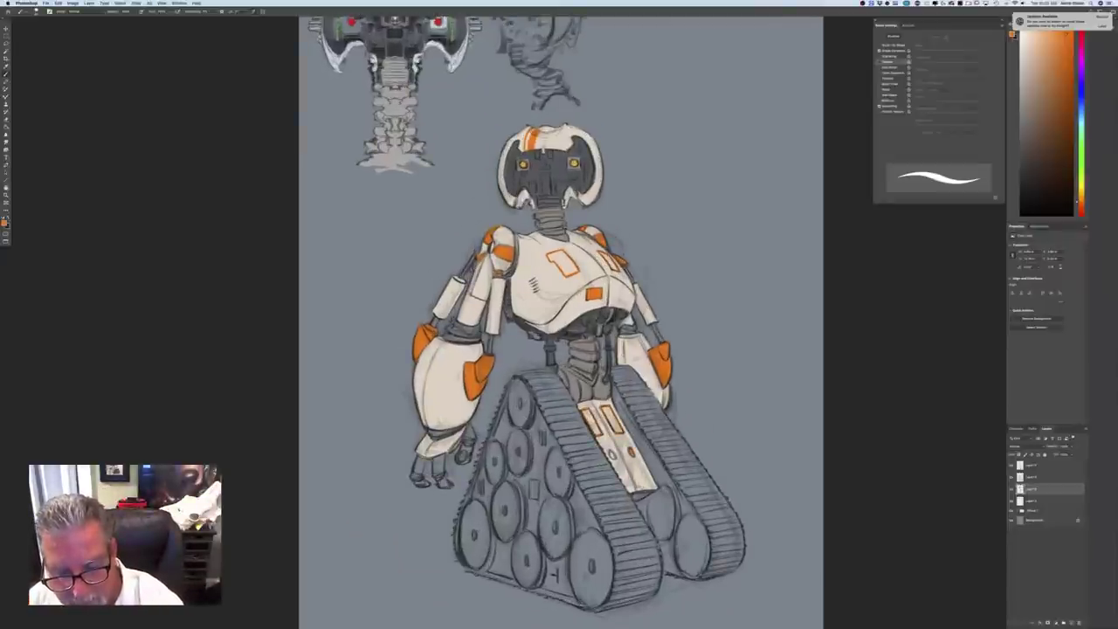
left_click_drag(610, 452, 612, 457)
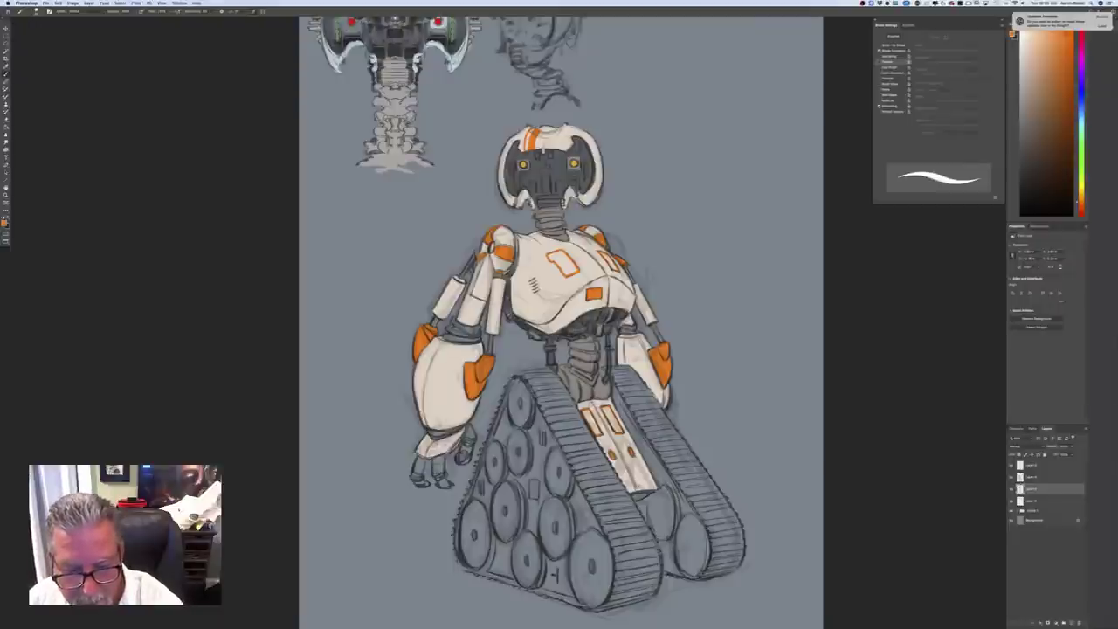
left_click_drag(597, 410, 633, 483)
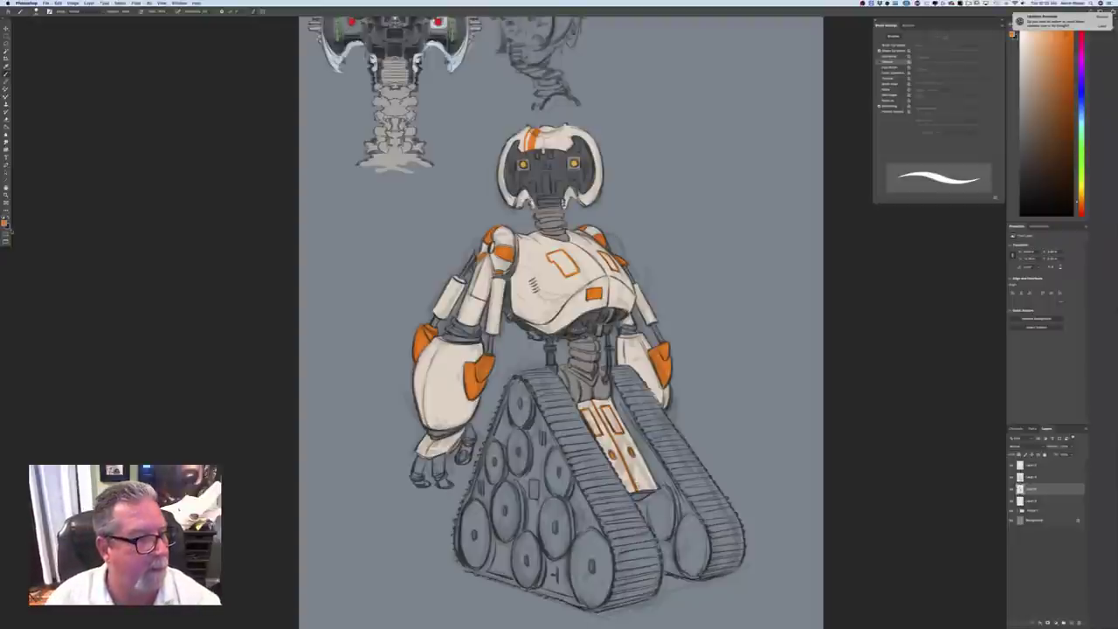
Mix a redder, deeper orange and paint the elbow bands on both arms and the wrist cuff of the larger forearm with it
left_click(4, 223)
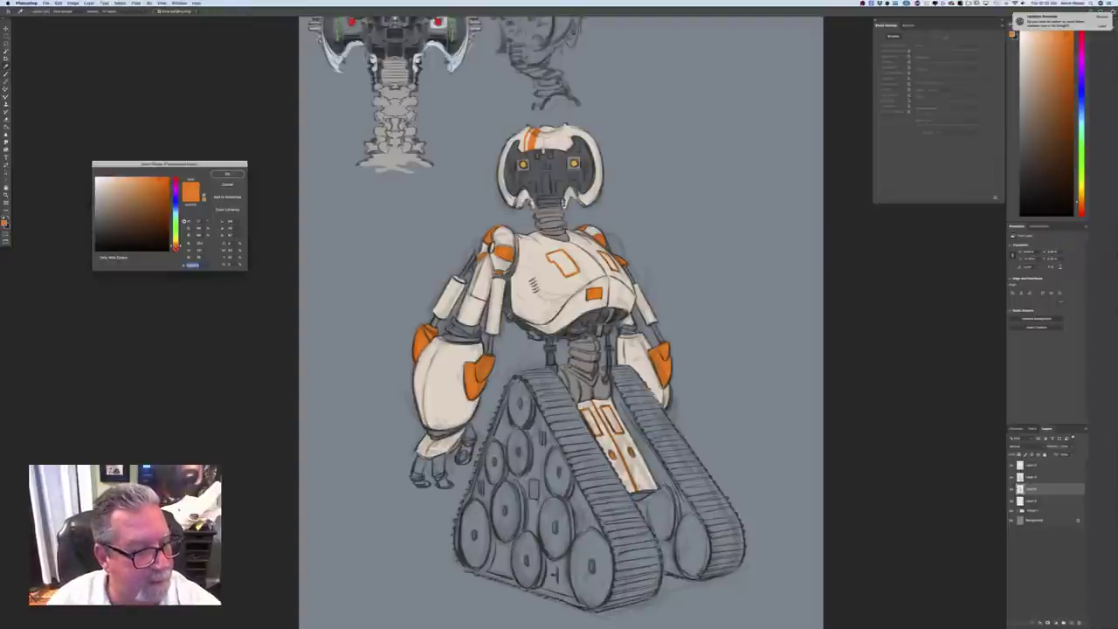
left_click(176, 248)
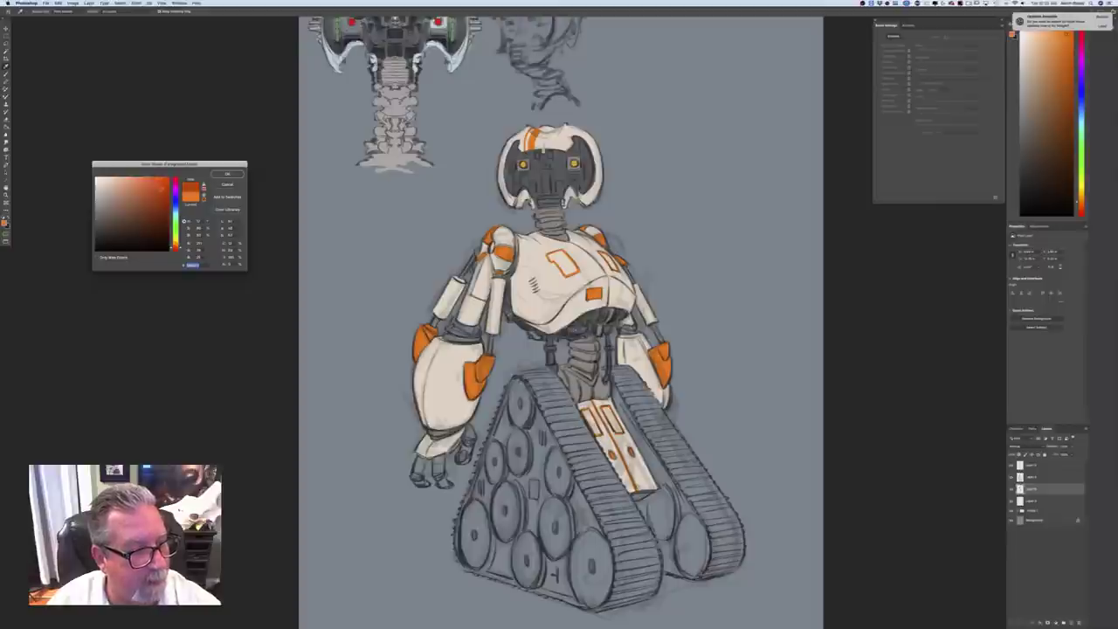
left_click(227, 174)
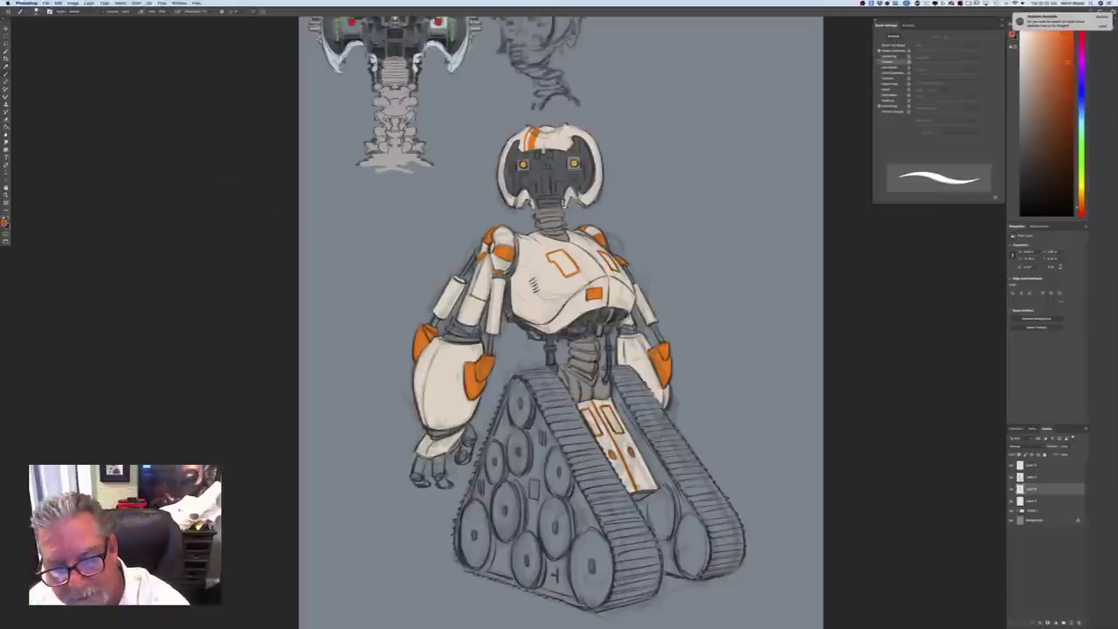
left_click_drag(632, 329, 623, 332)
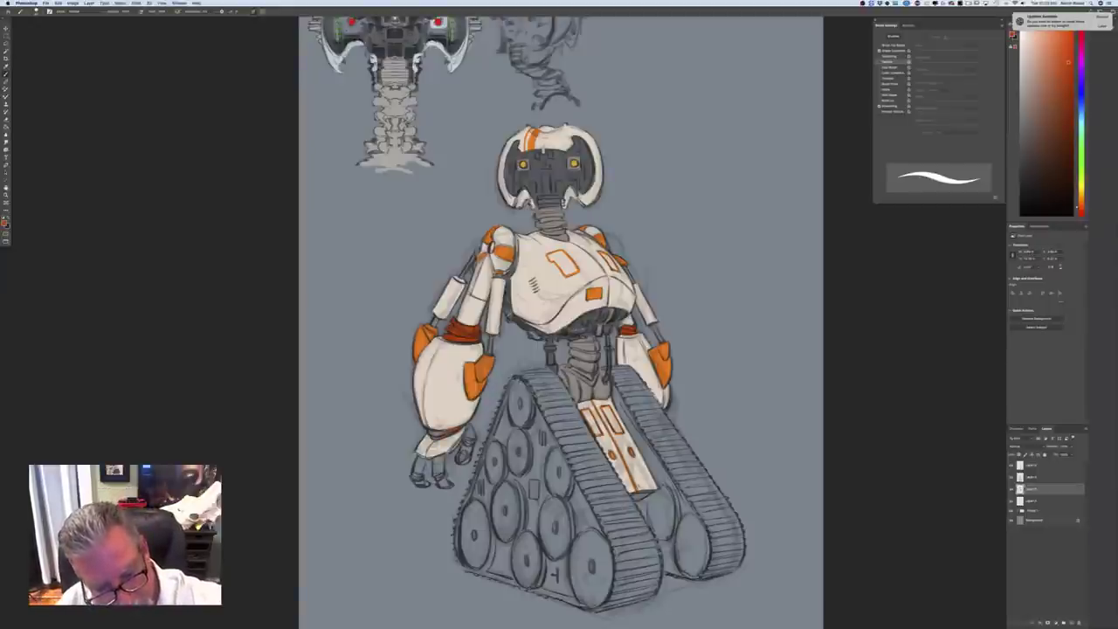
left_click_drag(437, 433, 460, 428)
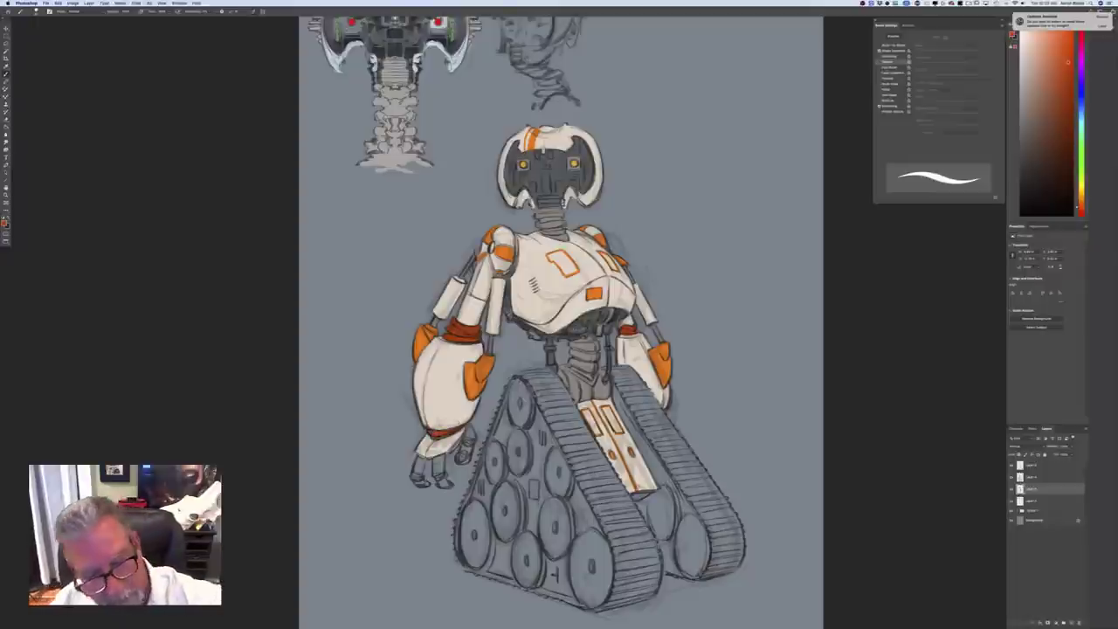
left_click_drag(432, 434, 447, 437)
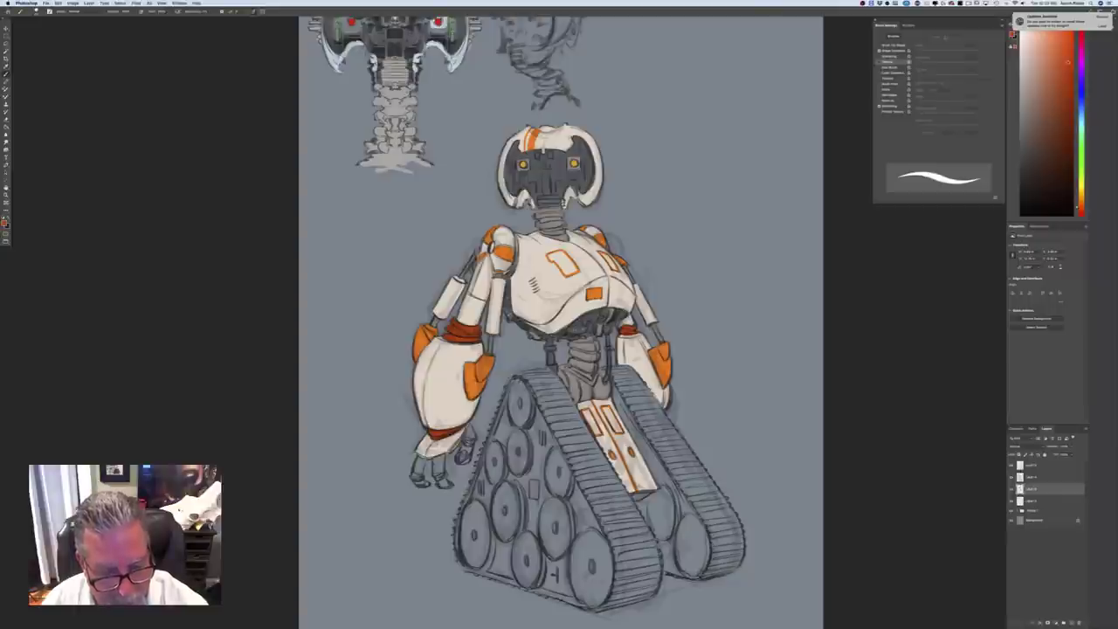
Sample the off-white from the larger forearm and fill the hand's fingers beneath it
left_click(4, 224)
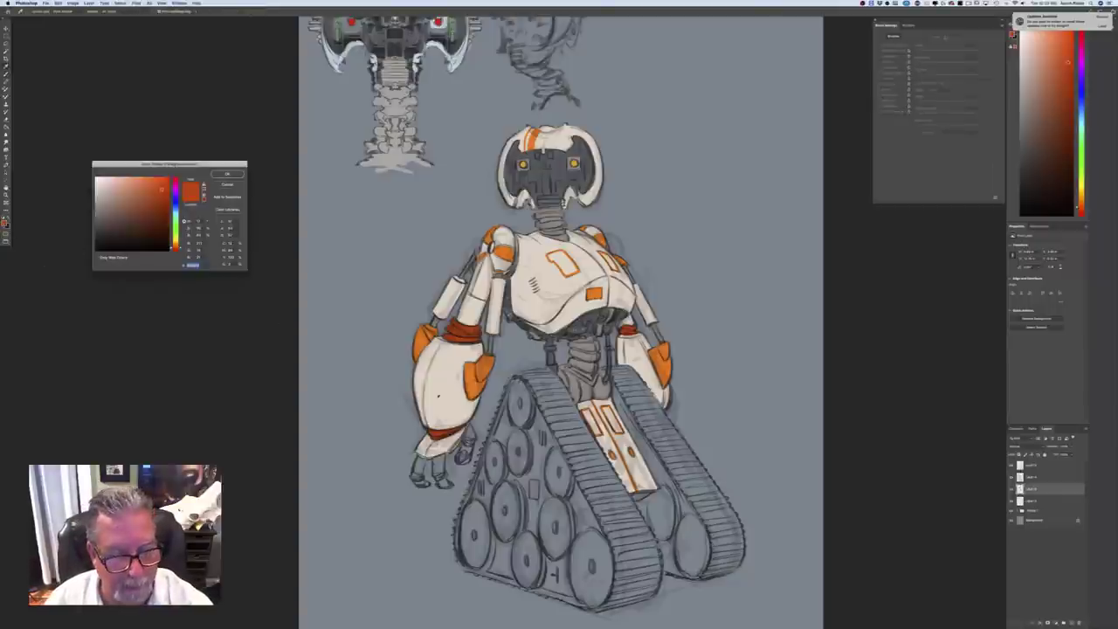
left_click(452, 404)
left_click(227, 173)
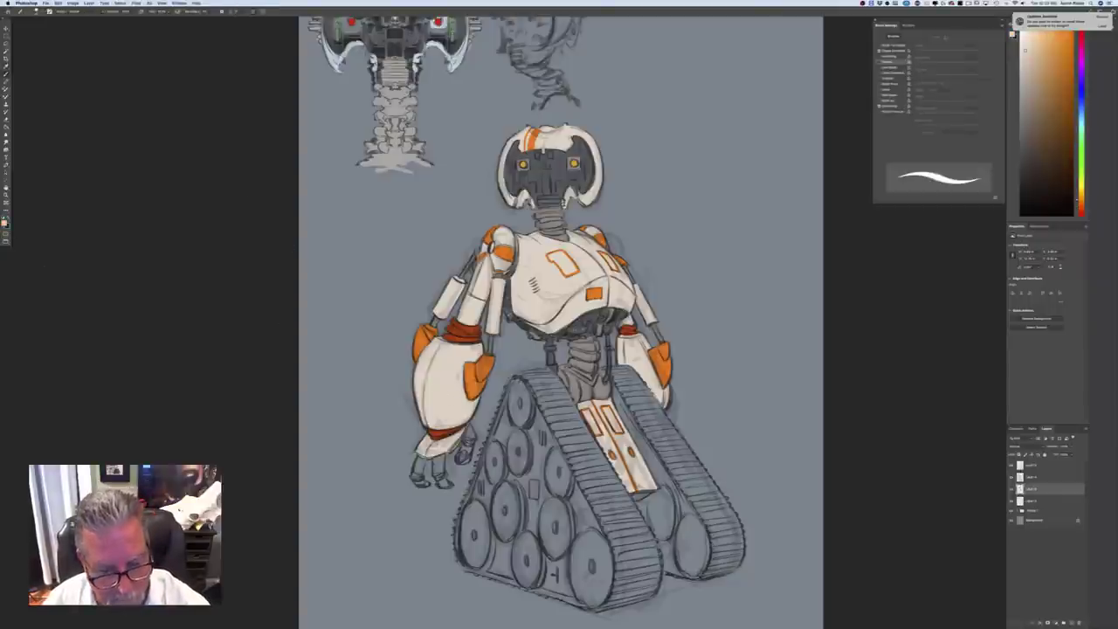
mouse_move(471, 425)
left_mouse_down()
mouse_move(469, 456)
mouse_move(464, 446)
mouse_move(463, 460)
mouse_move(435, 473)
mouse_move(438, 456)
mouse_move(444, 485)
mouse_move(417, 464)
mouse_move(417, 482)
left_mouse_up()
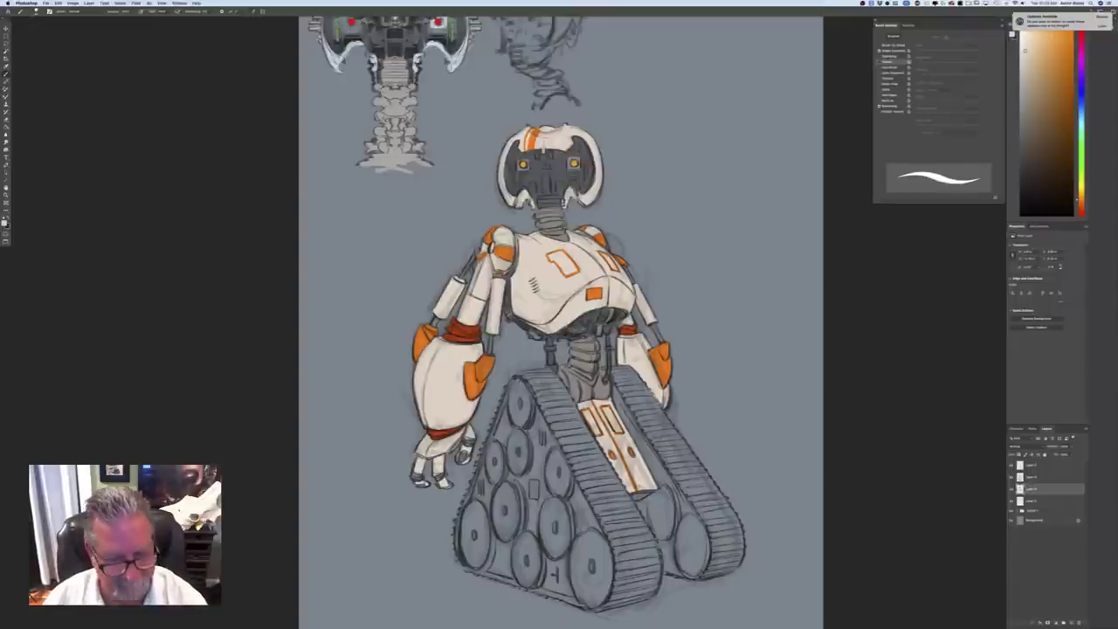
Mix the deep red-orange again and paint the fingertips and thumb joints of the hand with it
key("super+minus")
key("super+minus")
key("super+minus")
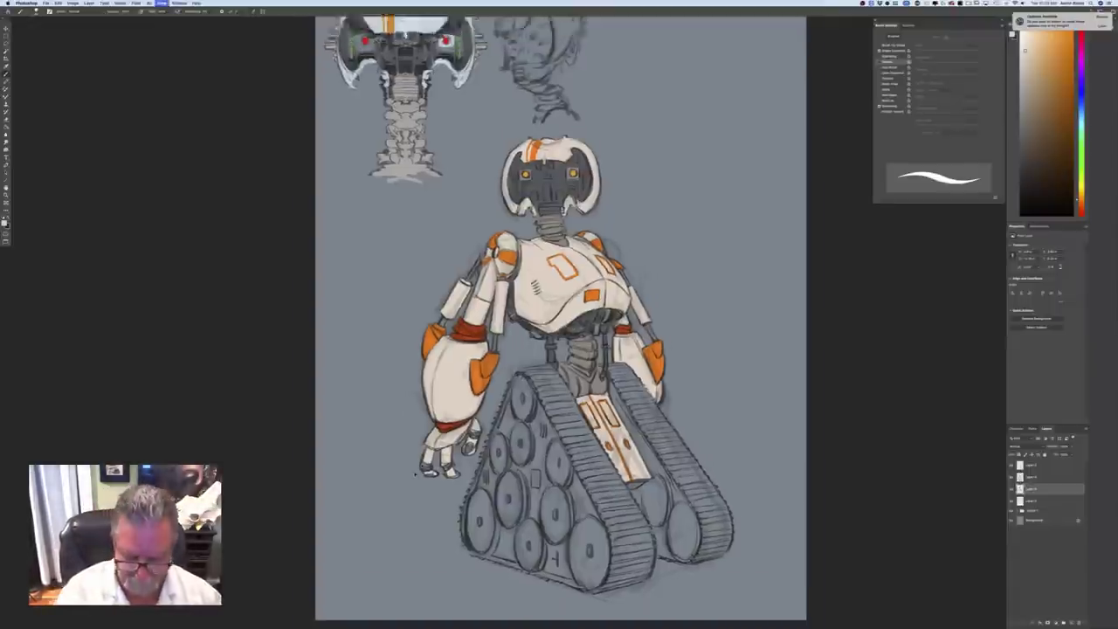
key("super+plus")
key("super+plus")
key("super+plus")
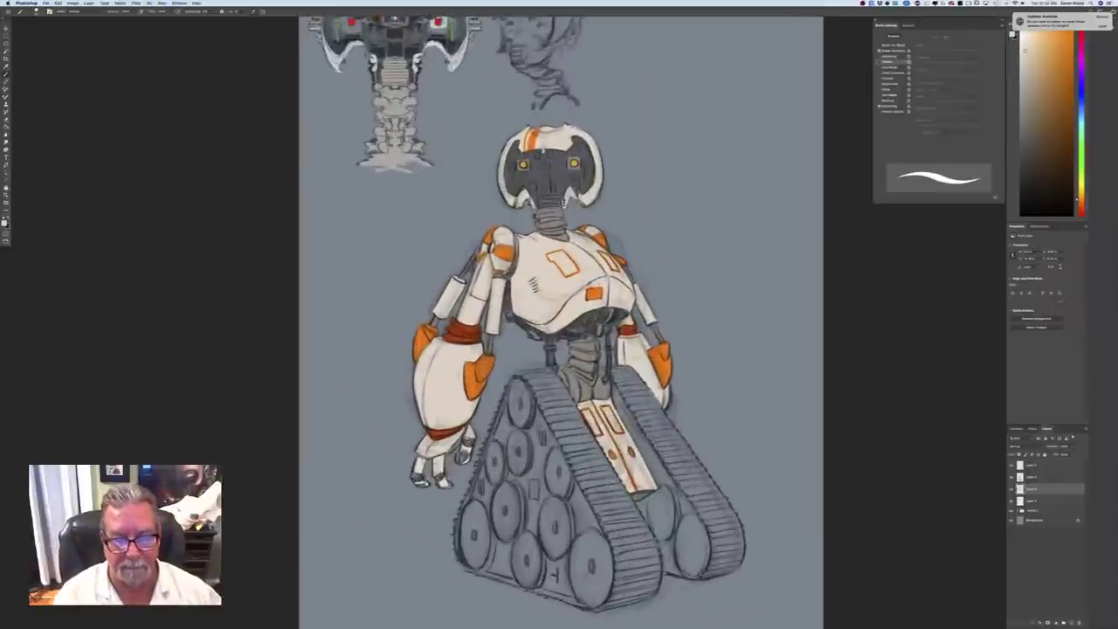
left_click(5, 223)
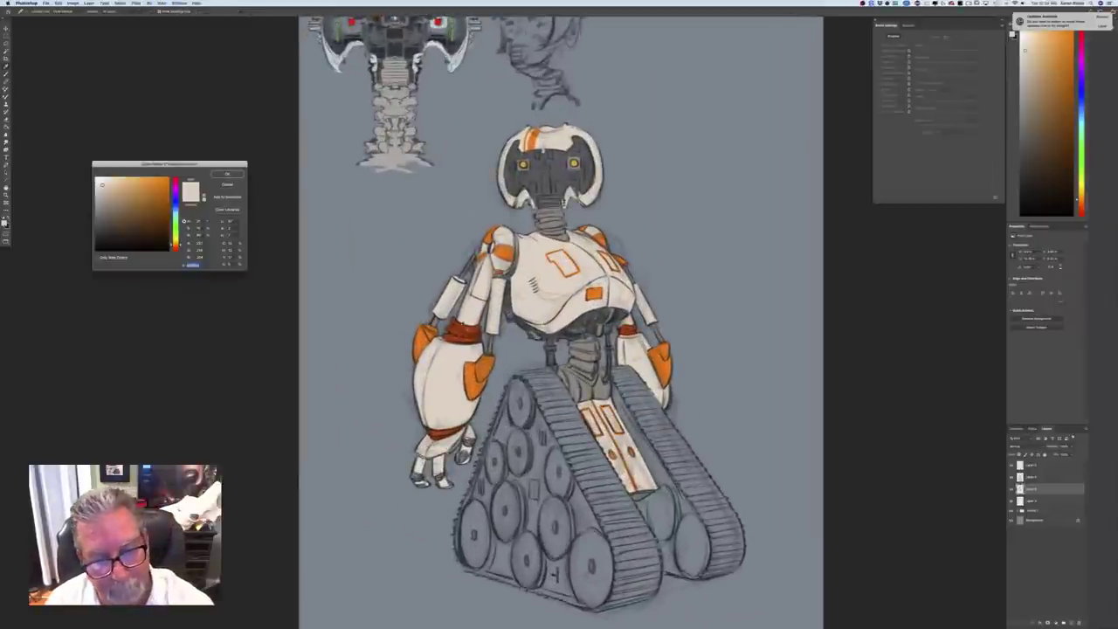
left_click(175, 248)
left_click(163, 189)
left_click(228, 175)
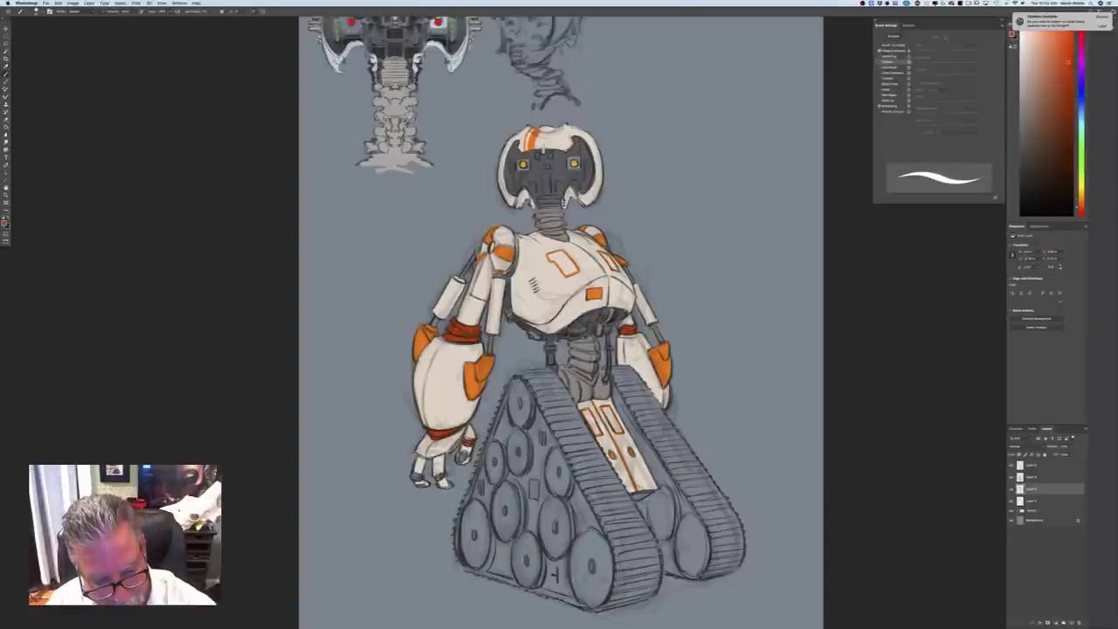
left_click_drag(464, 450, 464, 460)
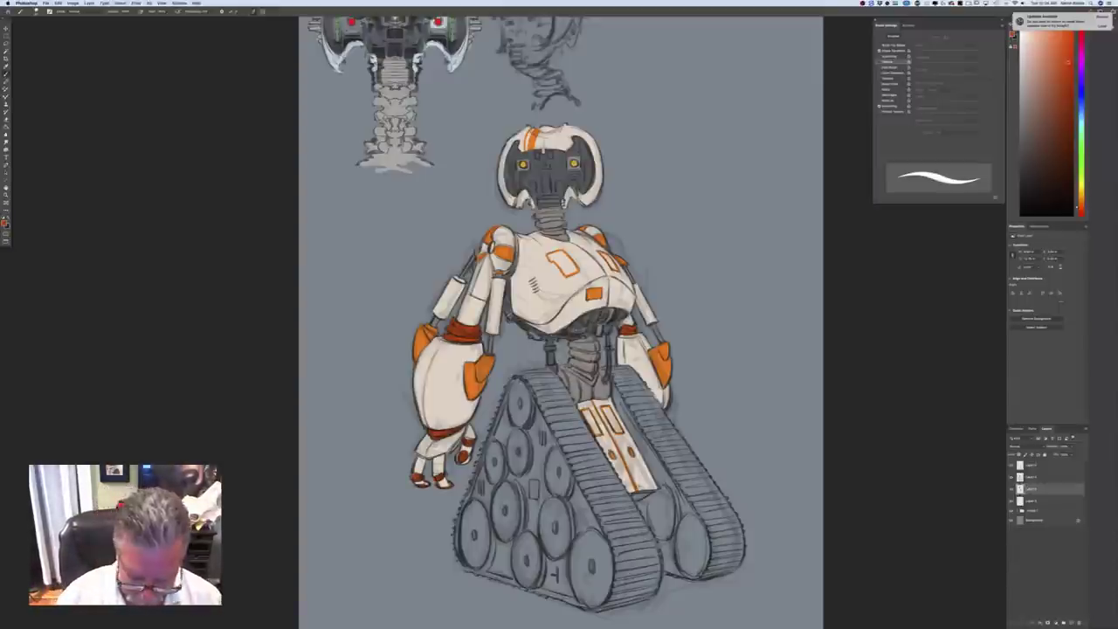
Examine how the red-orange accents balance across the whole robot at several view sizes
key("super+minus")
key("super+minus")
key("super+minus")
key("super+equal")
key("super+equal")
key("super+equal")
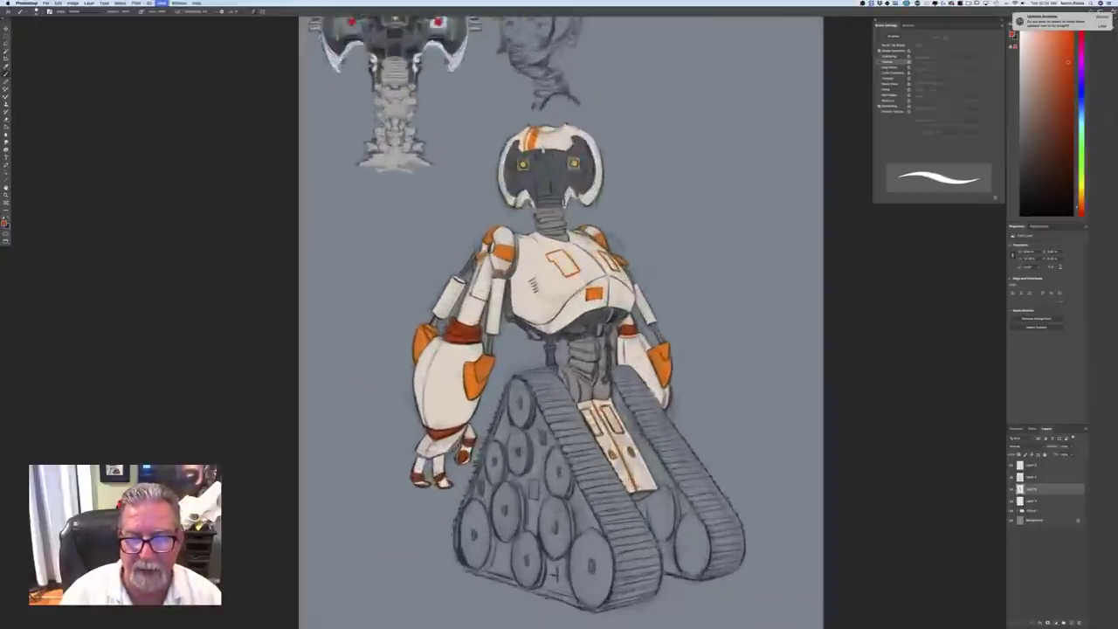
key("super+plus")
key("super+minus")
key("super+minus")
key("super+minus")
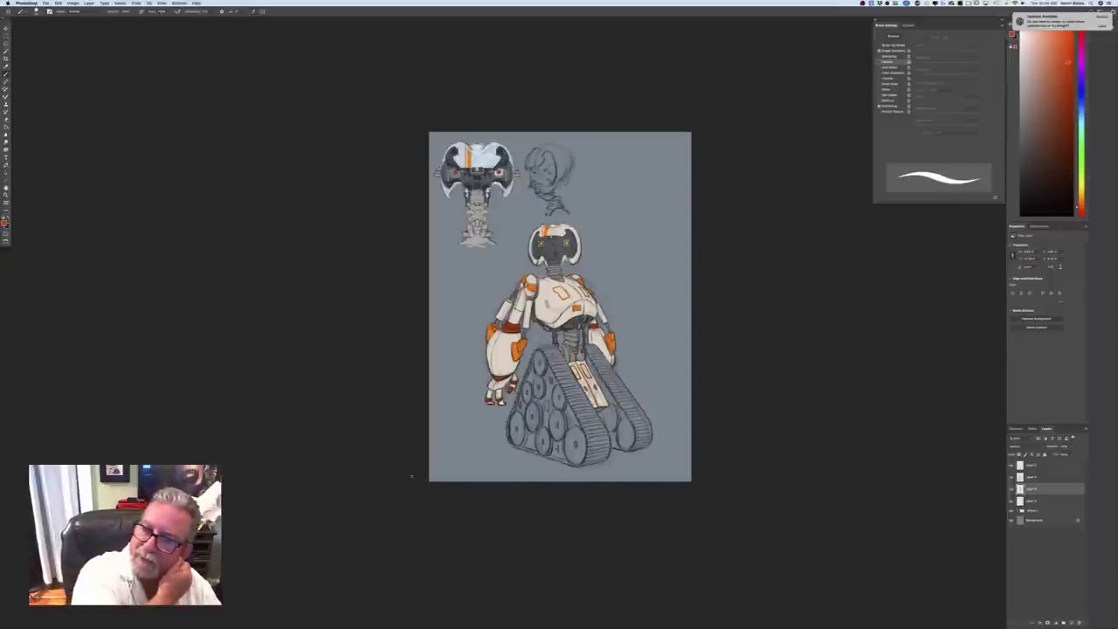
key("super+plus")
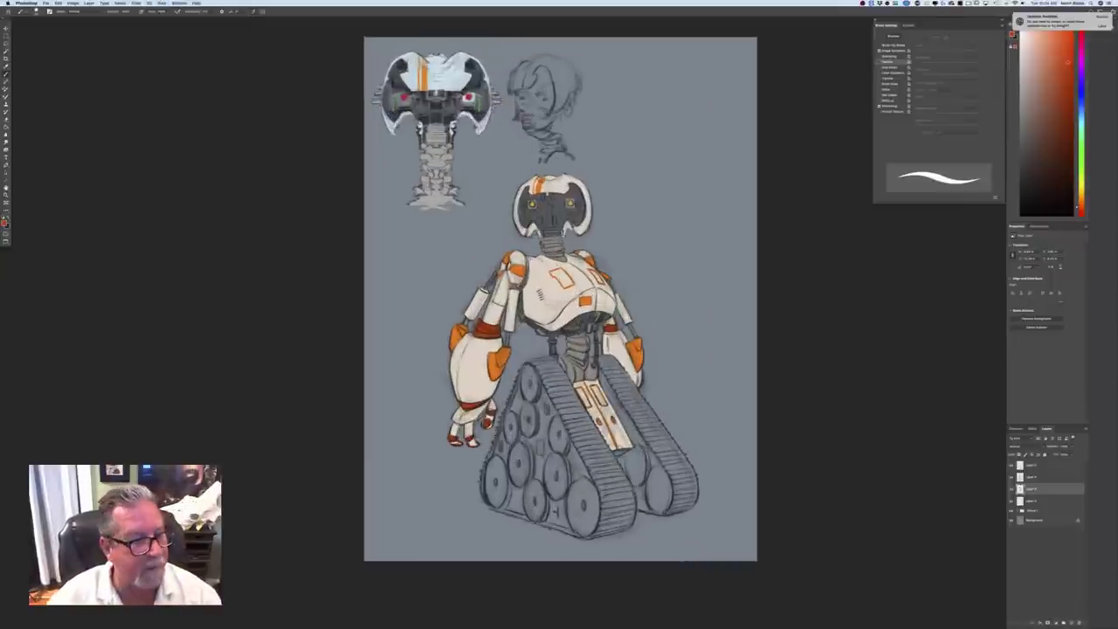
Choose a dark, muted brown, enlarge the brush and fill the near tread belt, including its thin edge around the wheels
left_click(4, 222)
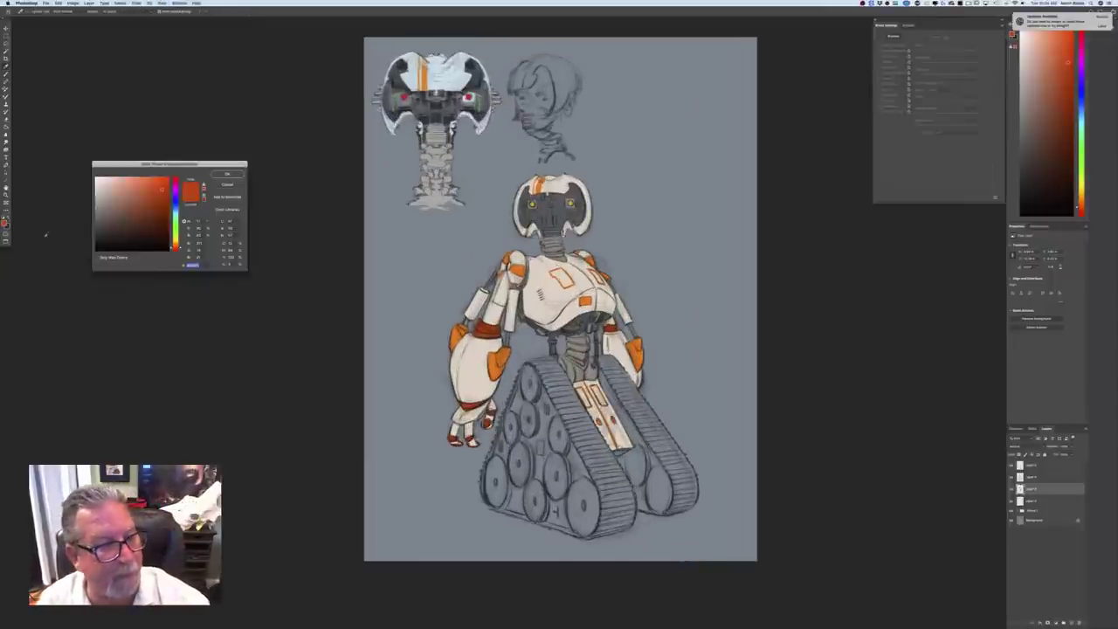
key("Return")
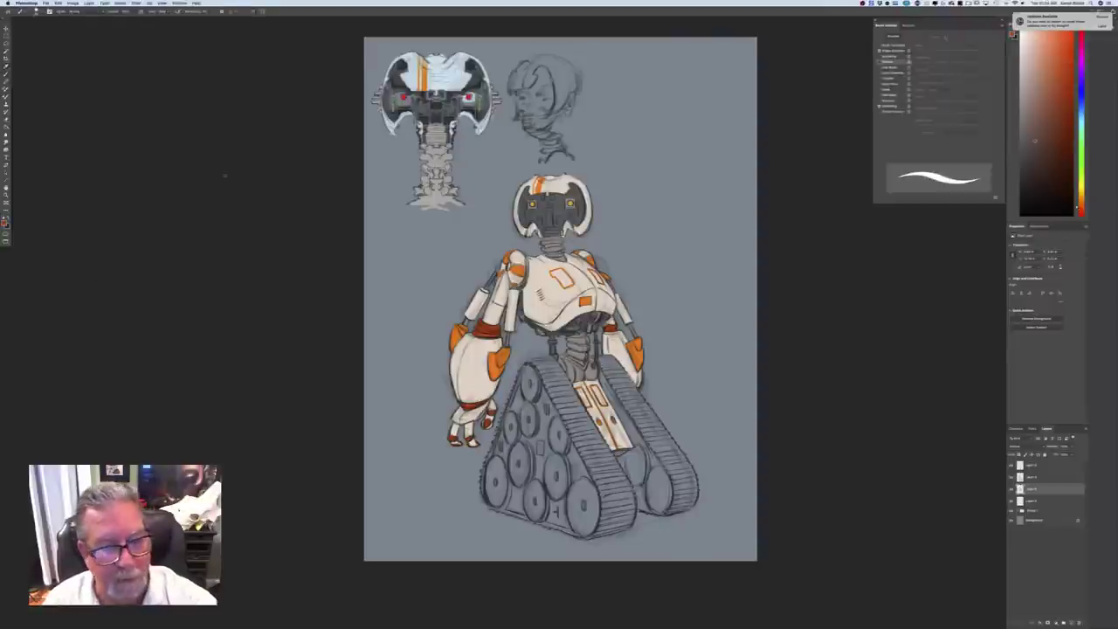
key("b")
key("]")
key("]")
key("]")
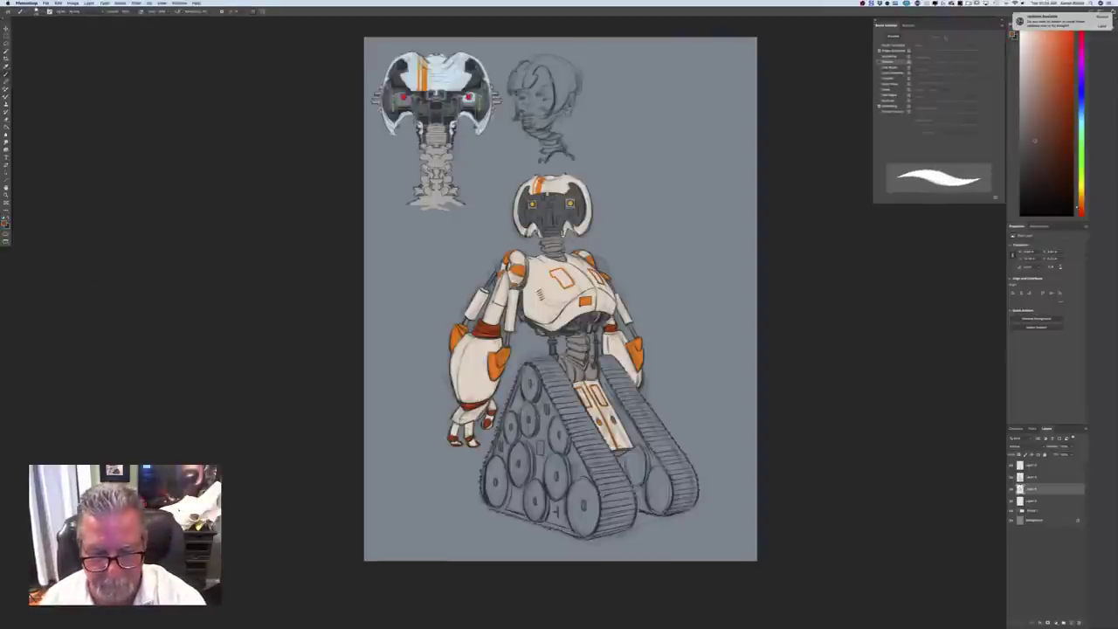
mouse_move(557, 373)
left_mouse_down()
mouse_move(592, 437)
mouse_move(580, 407)
mouse_move(591, 425)
left_mouse_up()
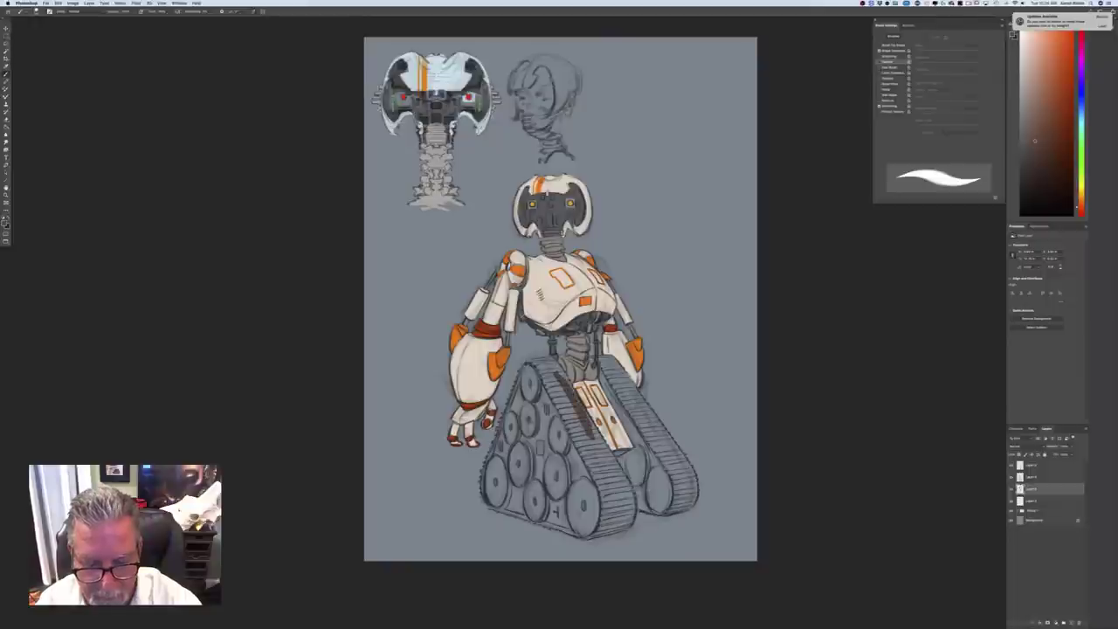
mouse_move(565, 374)
left_mouse_down()
mouse_move(536, 360)
mouse_move(623, 471)
mouse_move(633, 502)
left_mouse_up()
left_click_drag(611, 463, 627, 505)
mouse_move(595, 443)
left_mouse_down()
mouse_move(630, 512)
mouse_move(552, 393)
mouse_move(601, 486)
left_mouse_up()
mouse_move(606, 528)
left_mouse_down()
mouse_move(601, 512)
mouse_move(608, 494)
mouse_move(616, 502)
left_mouse_up()
left_click_drag(625, 524, 622, 510)
mouse_move(632, 523)
left_mouse_down()
mouse_move(629, 507)
mouse_move(605, 534)
left_mouse_up()
mouse_move(622, 531)
left_mouse_down()
mouse_move(587, 539)
mouse_move(487, 505)
left_mouse_up()
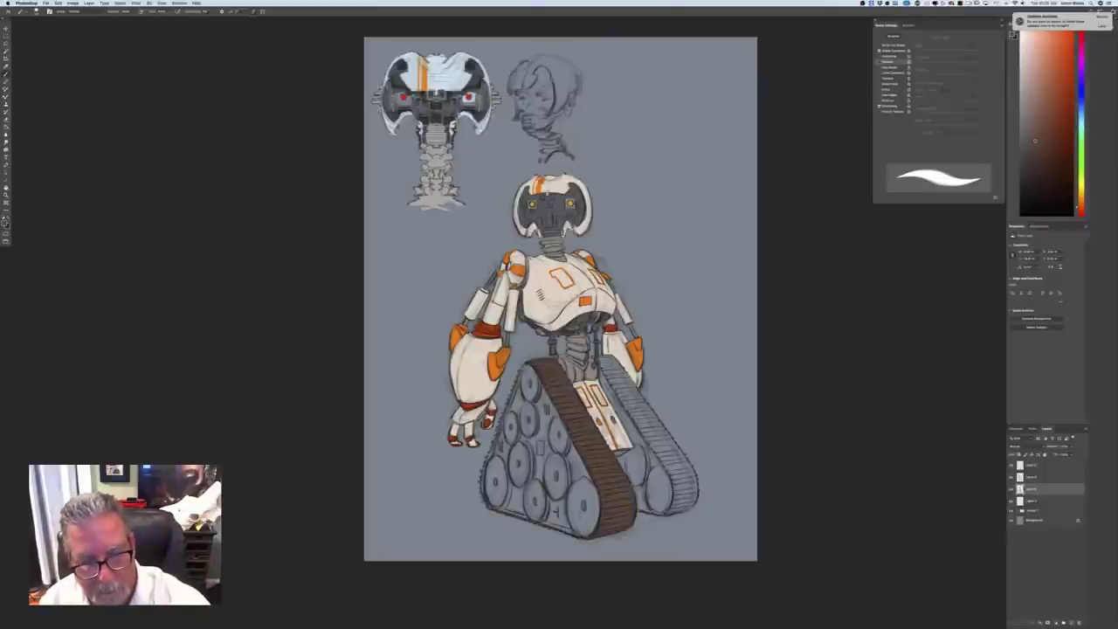
mouse_move(530, 361)
left_mouse_down()
mouse_move(491, 450)
mouse_move(483, 495)
mouse_move(499, 510)
left_mouse_up()
Fill the far tread belt with the same dark brown down to its curved lower end
left_click(607, 337, "alt")
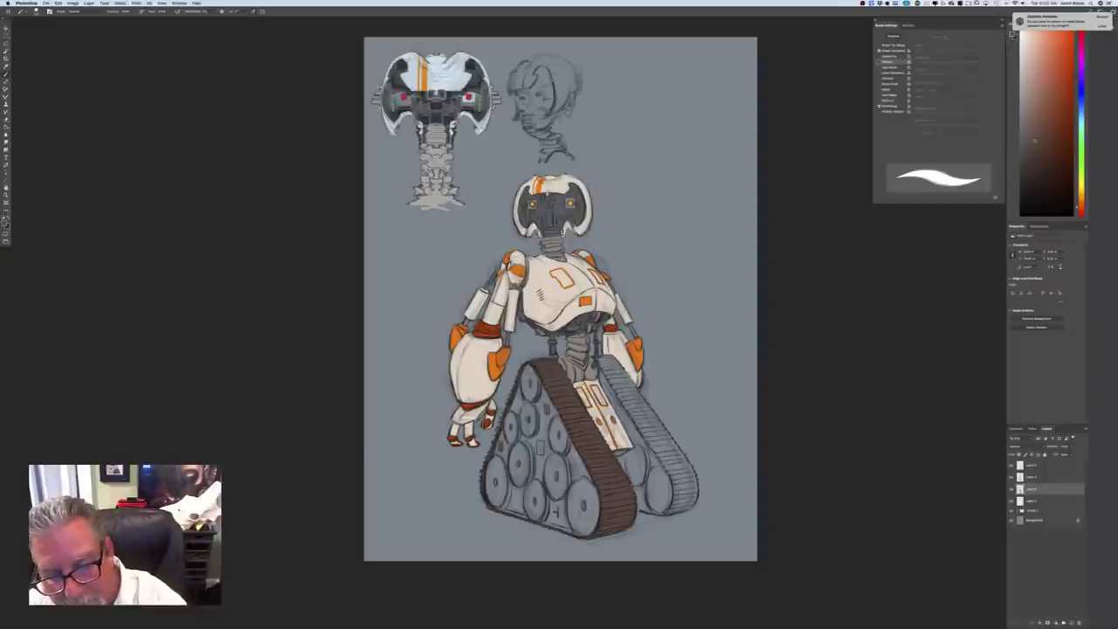
mouse_move(620, 360)
left_mouse_down()
mouse_move(602, 359)
mouse_move(600, 370)
mouse_move(623, 385)
mouse_move(624, 371)
mouse_move(638, 397)
mouse_move(612, 383)
mouse_move(643, 433)
mouse_move(656, 410)
mouse_move(676, 450)
mouse_move(655, 463)
left_mouse_up()
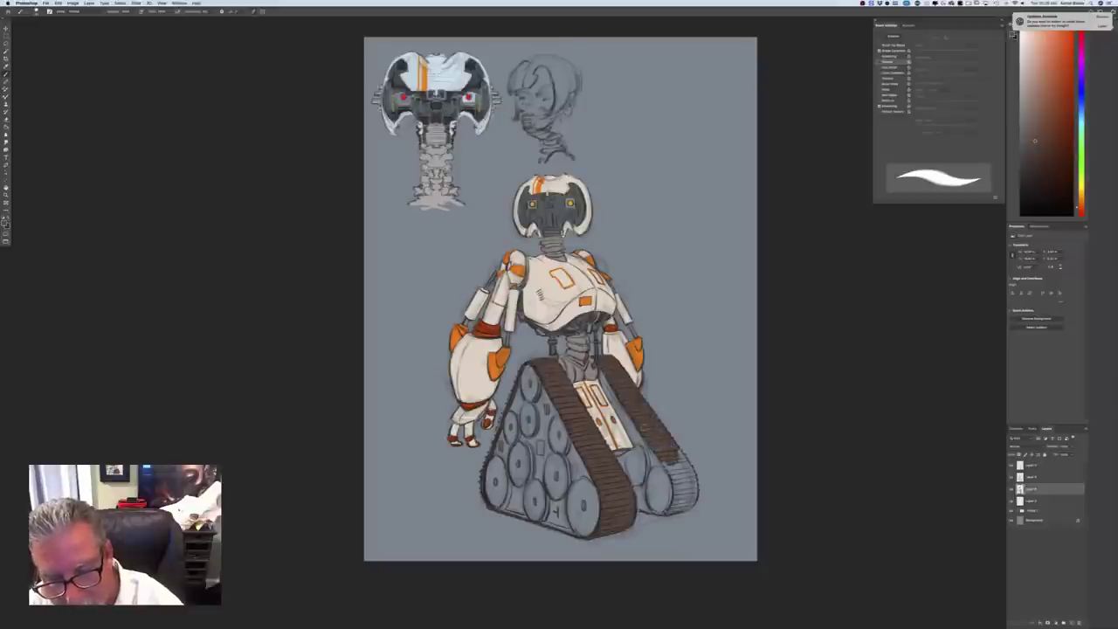
mouse_move(668, 463)
left_mouse_down()
mouse_move(683, 478)
mouse_move(686, 463)
mouse_move(691, 502)
mouse_move(673, 480)
mouse_move(680, 510)
mouse_move(677, 485)
mouse_move(645, 514)
mouse_move(637, 508)
left_mouse_up()
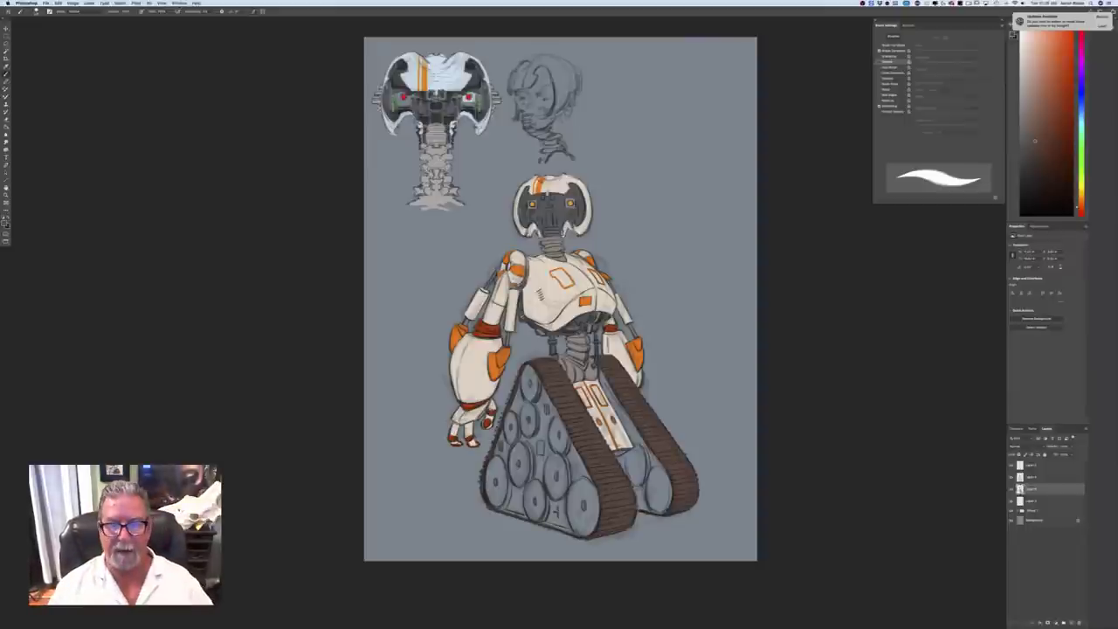
Paint the lower centre of the face, just above the neck, with the dark brown
key("super+minus")
key("super+minus")
key("super+minus")
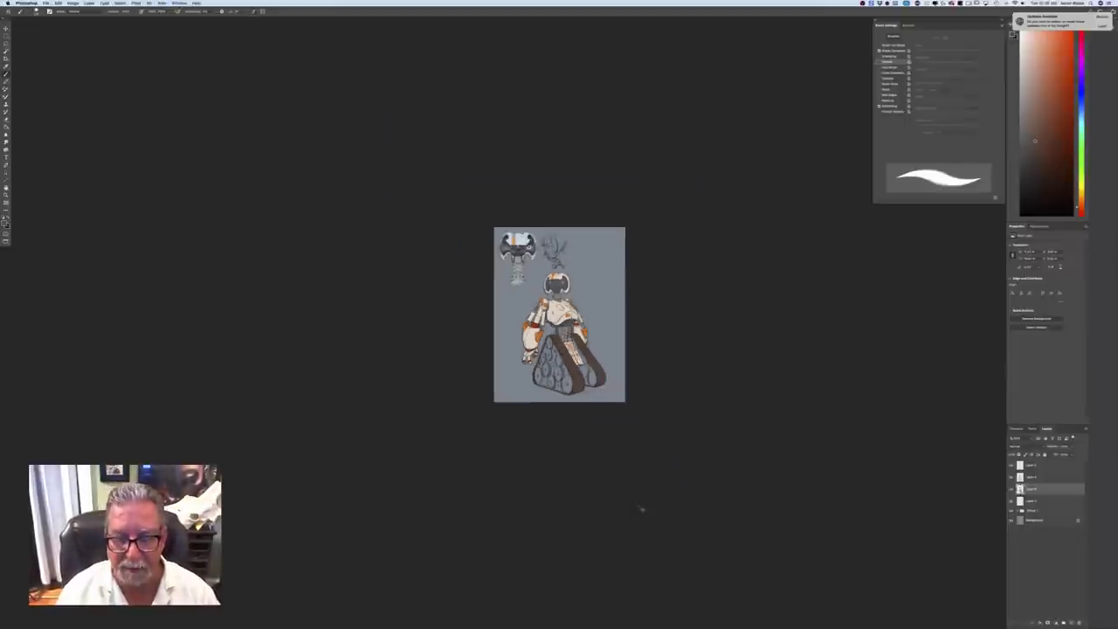
key("super+plus")
key("super+plus")
key("super+plus")
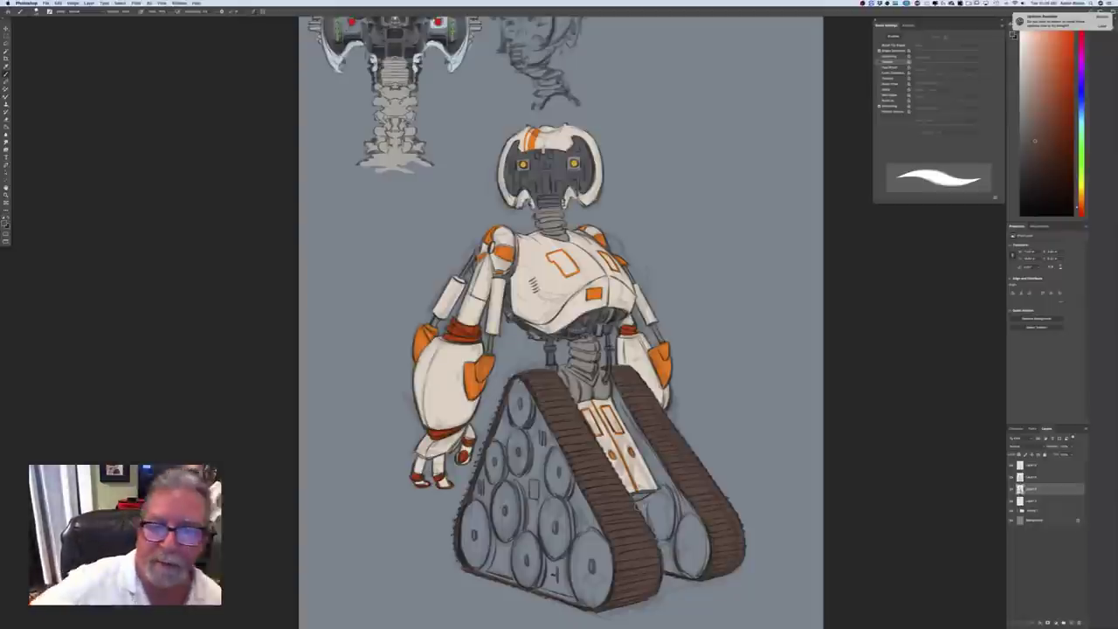
left_click(5, 224)
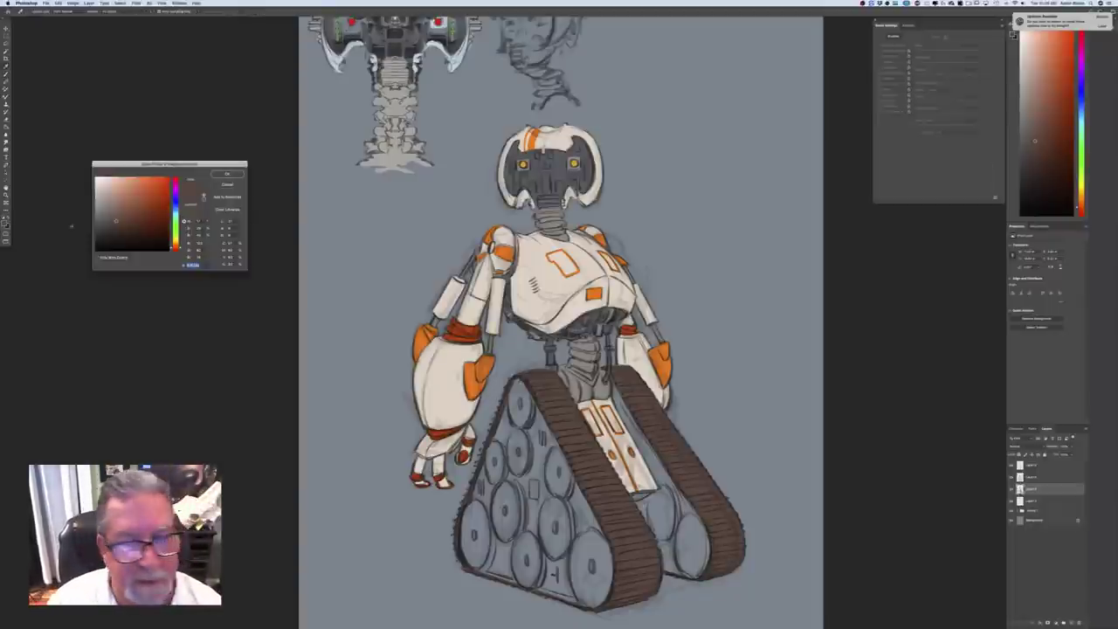
left_click(229, 175)
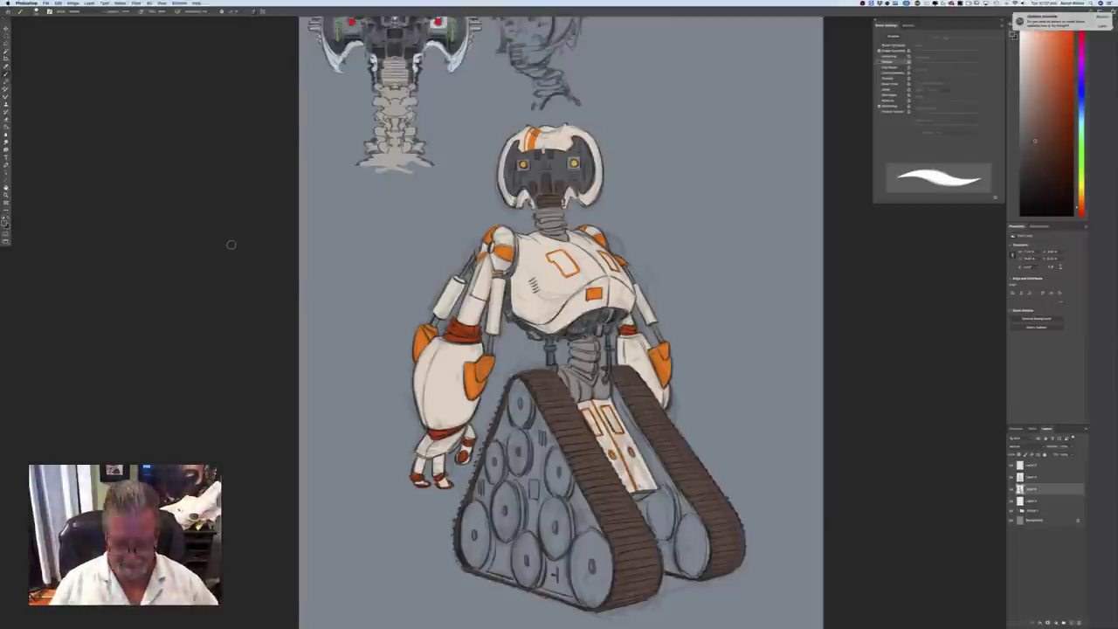
Choose a warm mid-grey and fill the round wheels on the side of the near tread
key("super+minus")
key("super+minus")
key("super+minus")
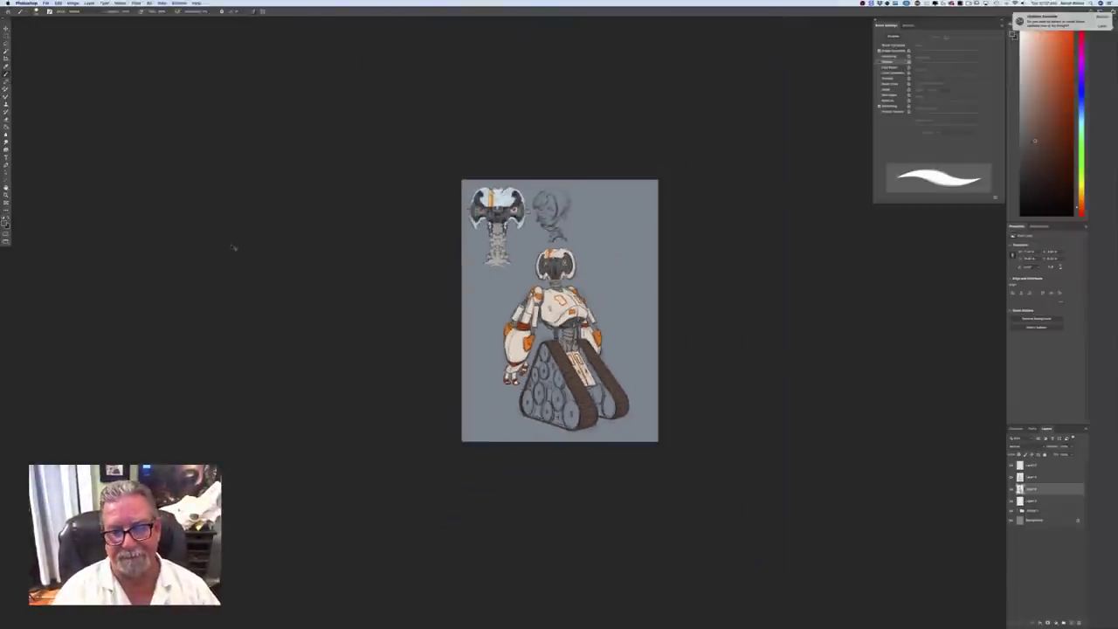
key("super+plus")
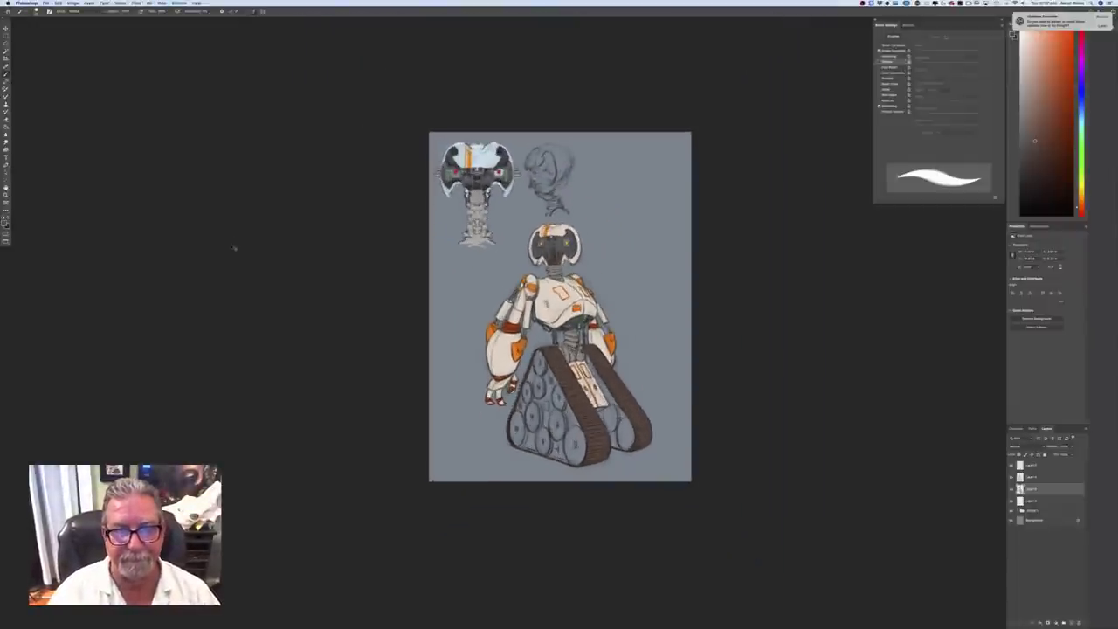
key("v")
key("super+plus")
key("super+plus")
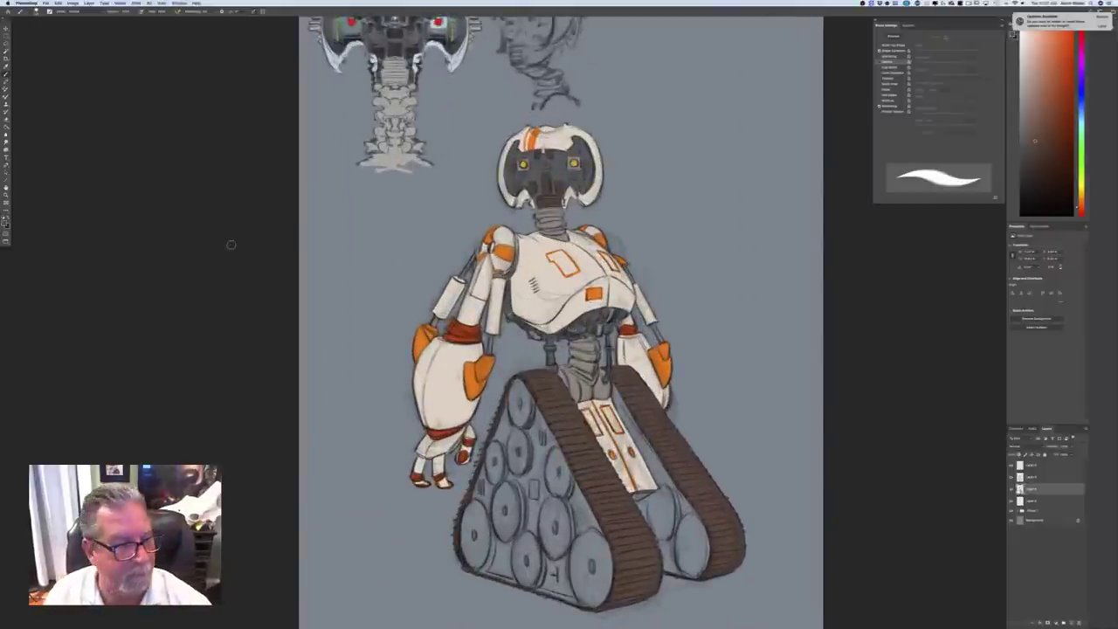
left_click(6, 221)
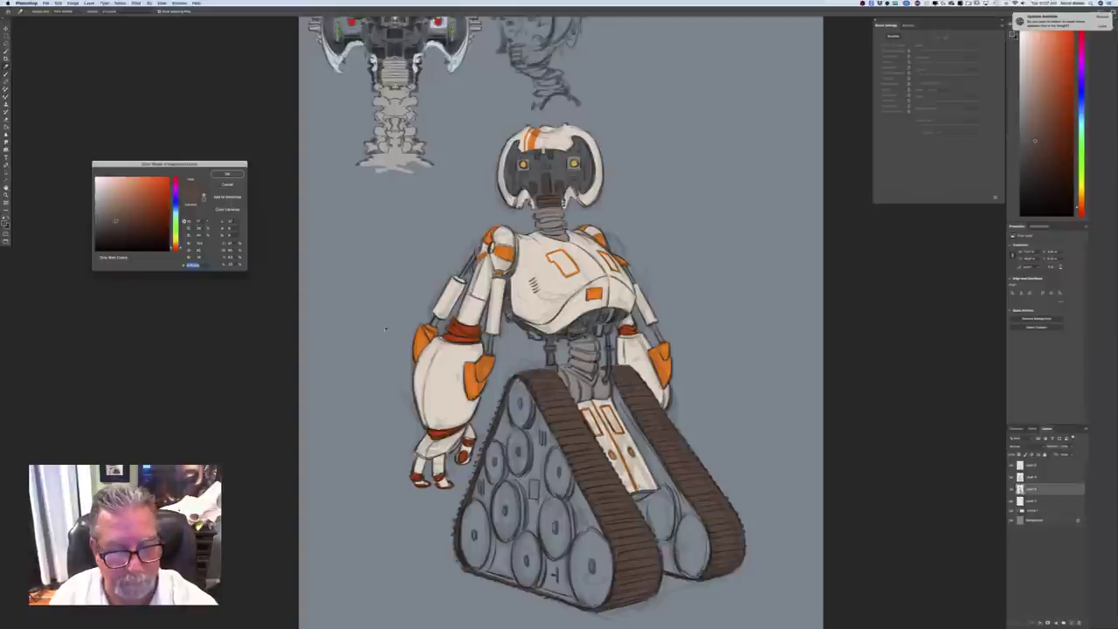
left_click(227, 175)
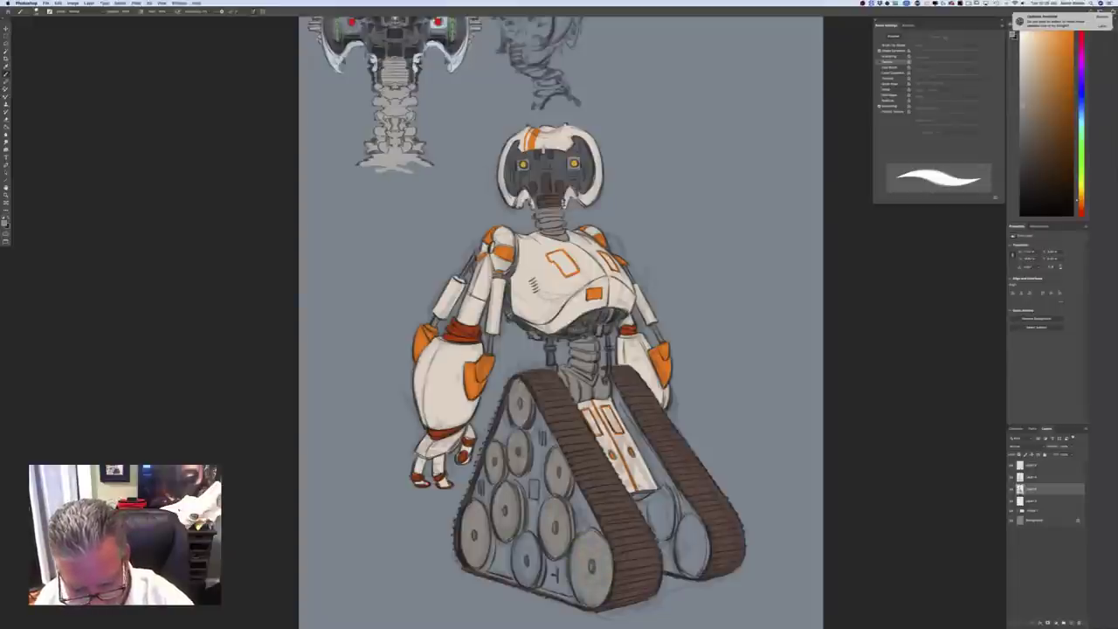
key("e")
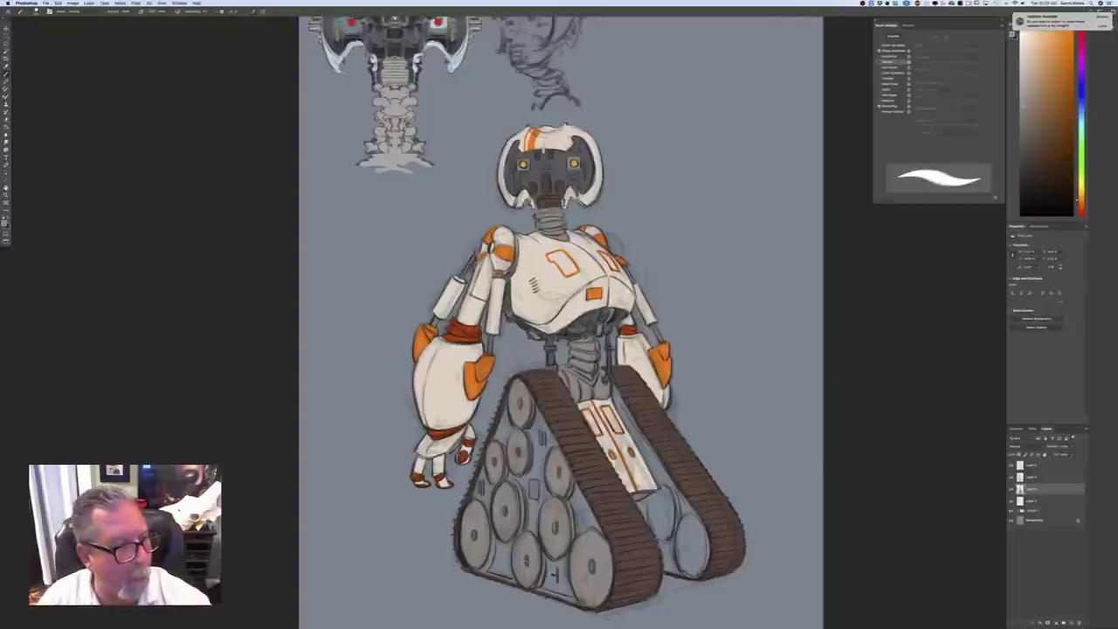
Sample the tread's dark brown, sample the near wheels' warm grey as well, and fill the far tread's two round wheels with the grey
left_click(5, 223)
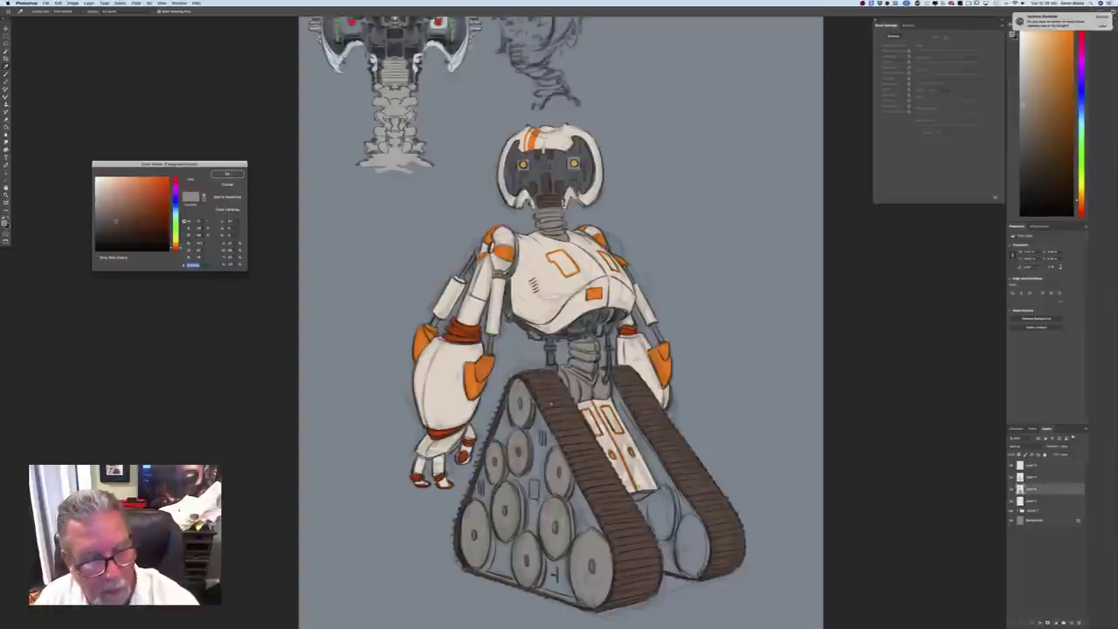
left_click(227, 173)
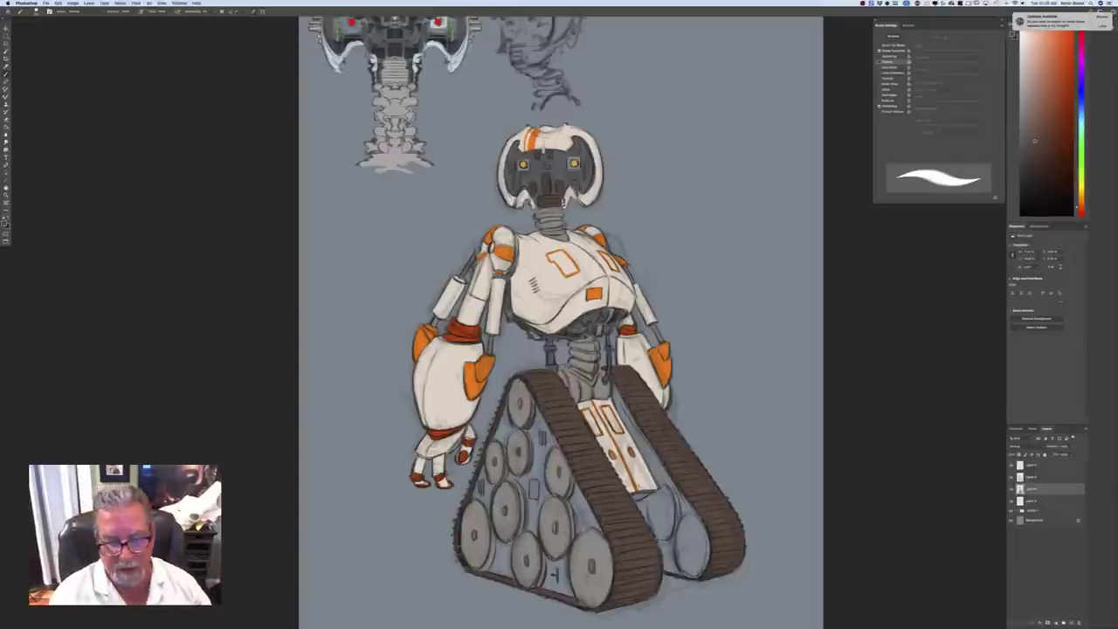
key("i")
left_click(6, 224)
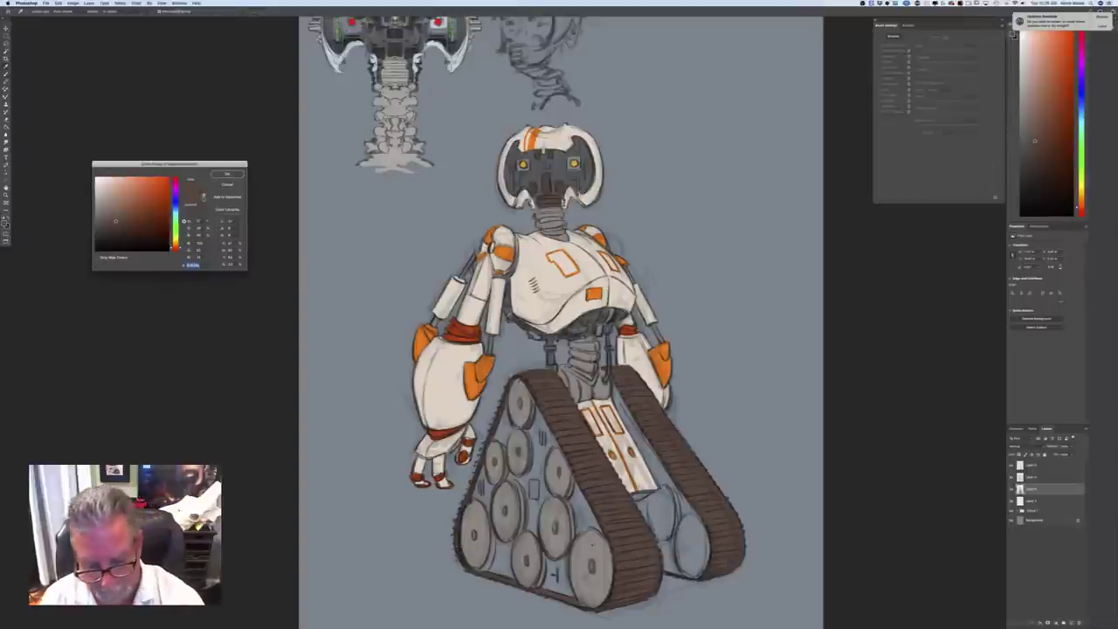
left_click(592, 545)
left_click(227, 174)
key("b")
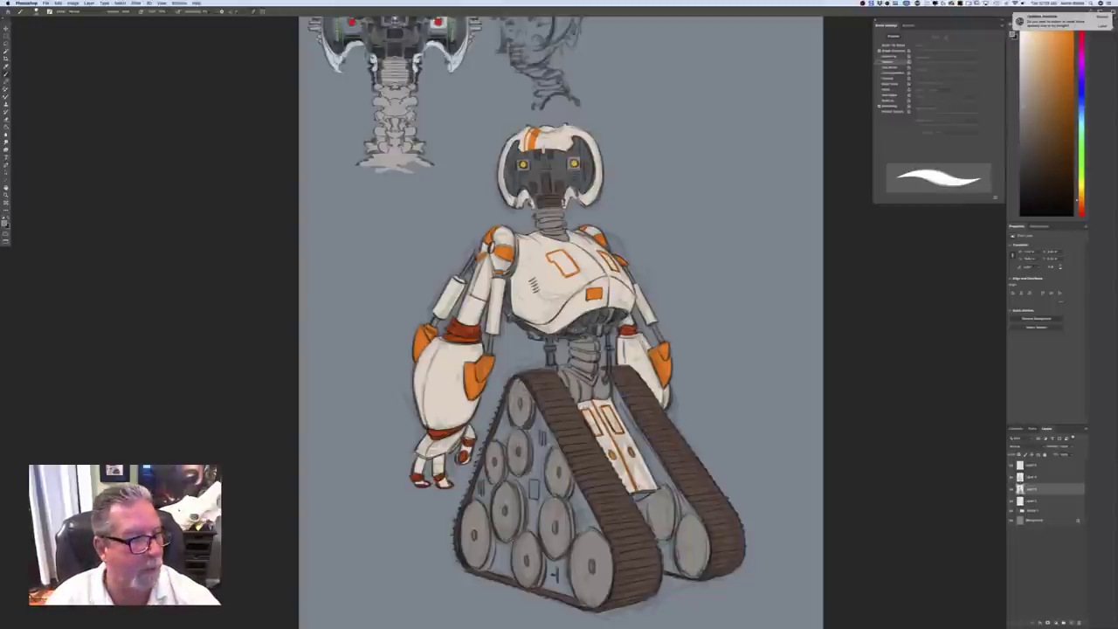
Choose the armour's off-white, add a new layer beneath the tread colours and fill the near tread's side panel around all the wheels
left_click(5, 223)
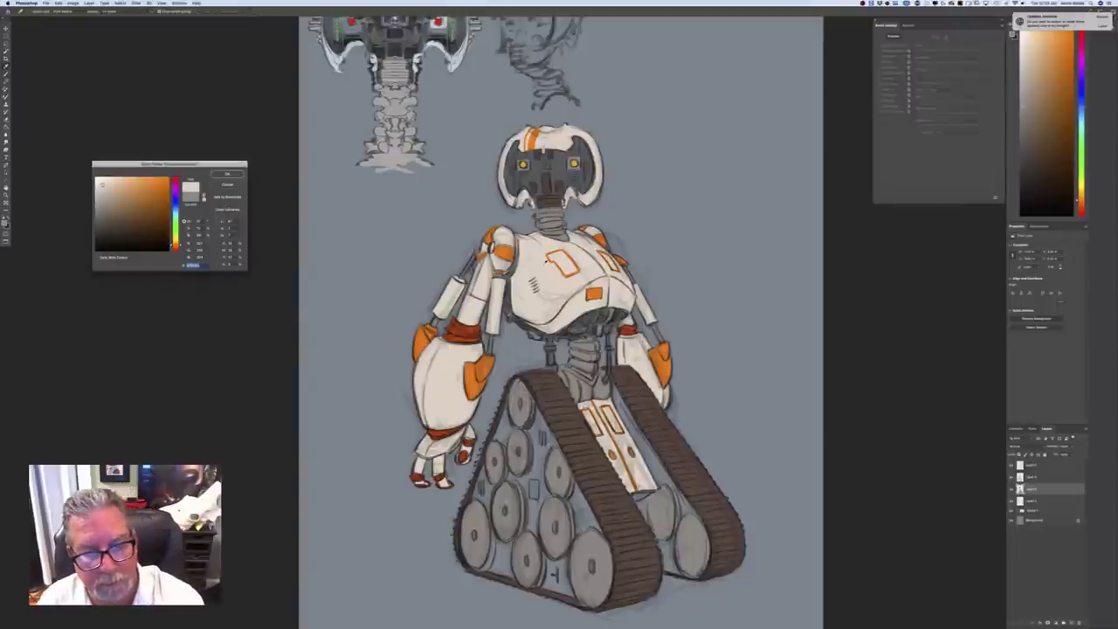
left_click(225, 174)
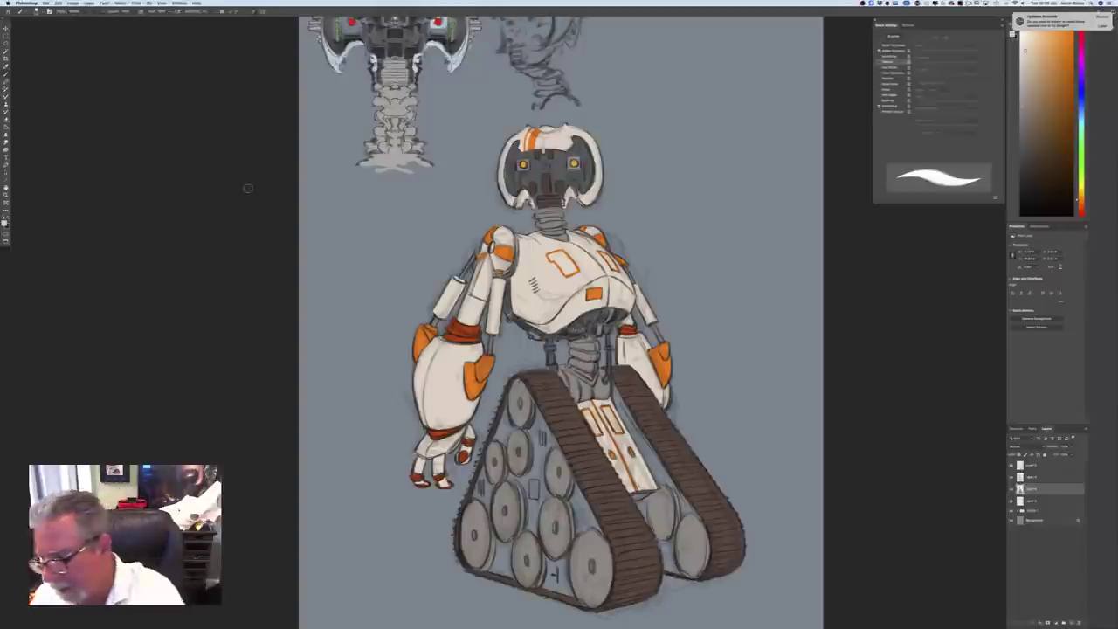
left_click(1071, 623)
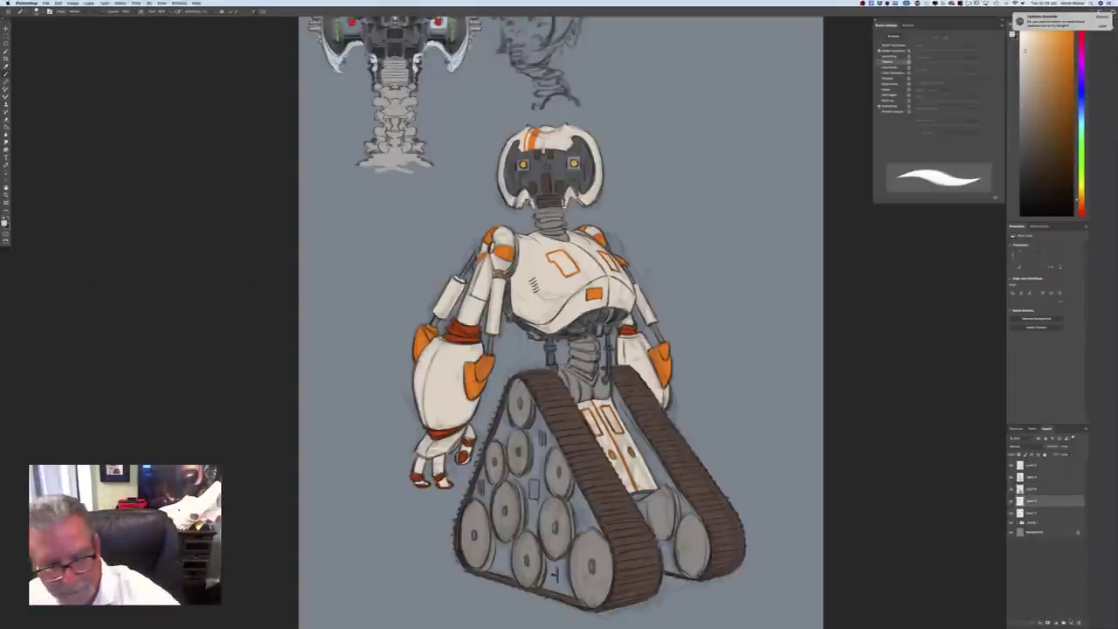
mouse_move(534, 406)
left_mouse_down()
mouse_move(538, 451)
mouse_move(547, 426)
mouse_move(584, 514)
mouse_move(535, 460)
mouse_move(516, 516)
mouse_move(529, 526)
mouse_move(512, 547)
left_mouse_up()
mouse_move(507, 550)
left_mouse_down()
mouse_move(504, 569)
mouse_move(492, 570)
mouse_move(572, 594)
mouse_move(567, 573)
mouse_move(546, 577)
left_mouse_up()
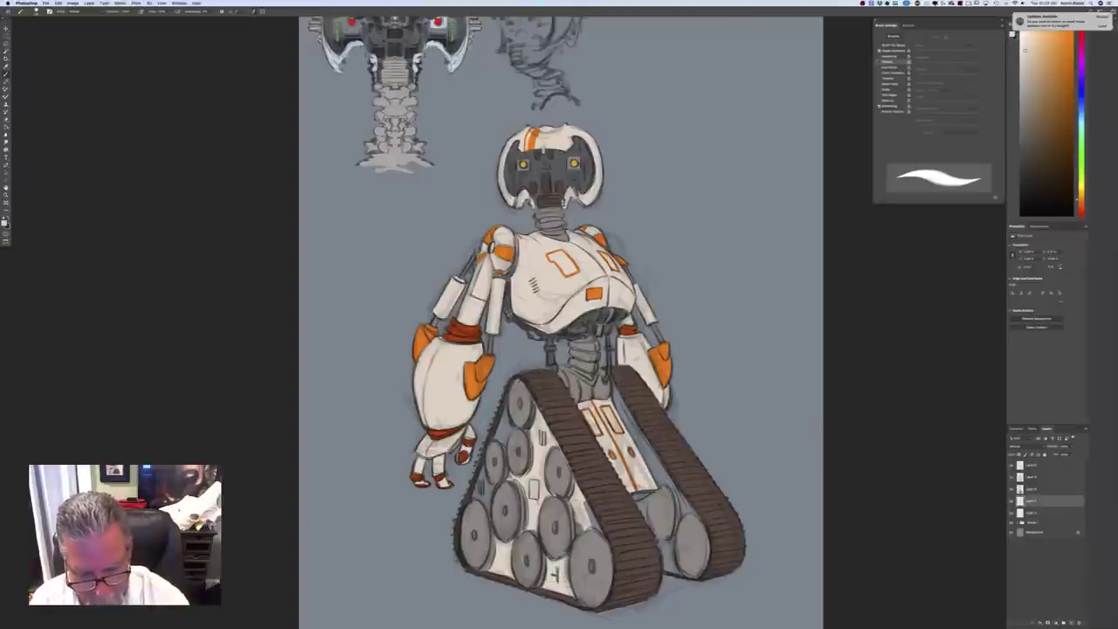
mouse_move(576, 520)
left_mouse_down()
mouse_move(577, 534)
mouse_move(597, 531)
mouse_move(588, 502)
left_mouse_up()
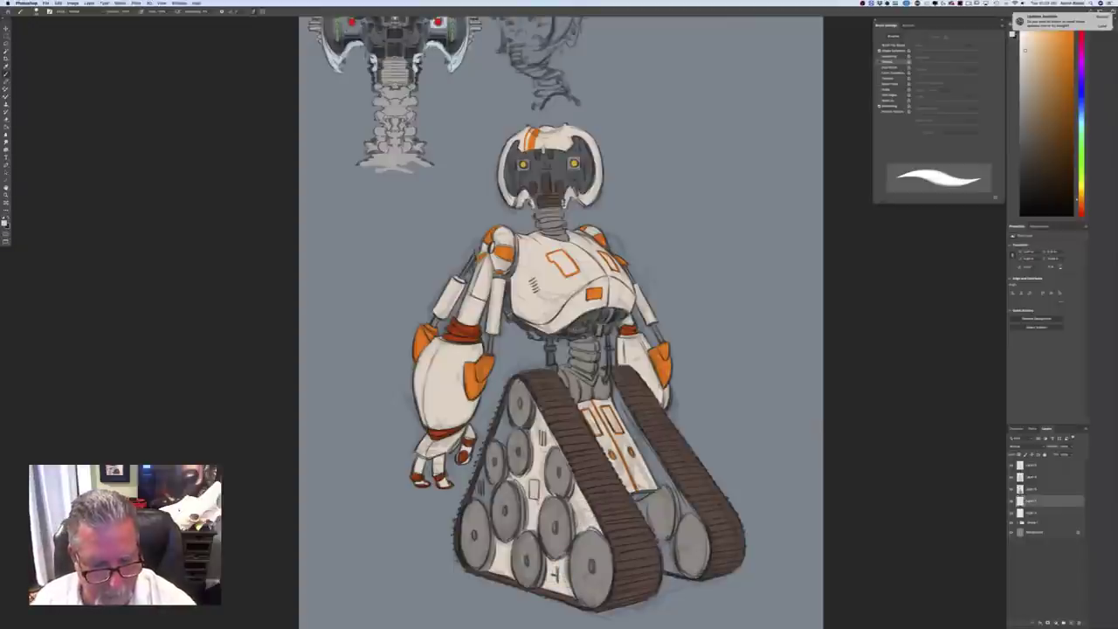
mouse_move(506, 478)
left_mouse_down()
mouse_move(516, 474)
mouse_move(508, 438)
mouse_move(531, 435)
mouse_move(506, 409)
mouse_move(500, 432)
left_mouse_up()
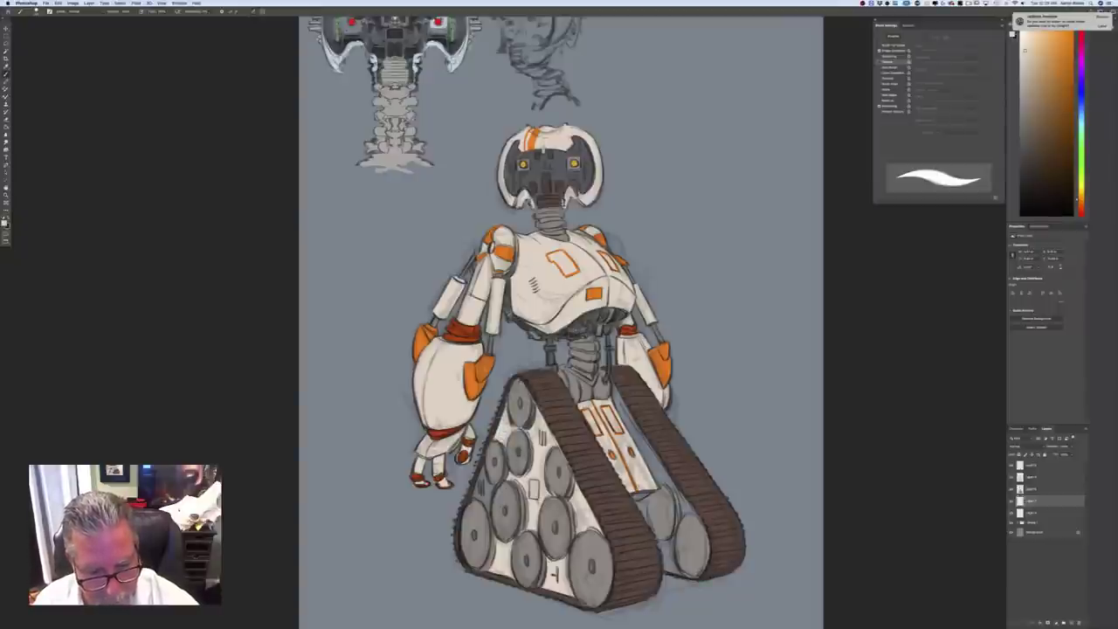
mouse_move(494, 485)
left_mouse_down()
mouse_move(488, 506)
mouse_move(476, 495)
left_mouse_up()
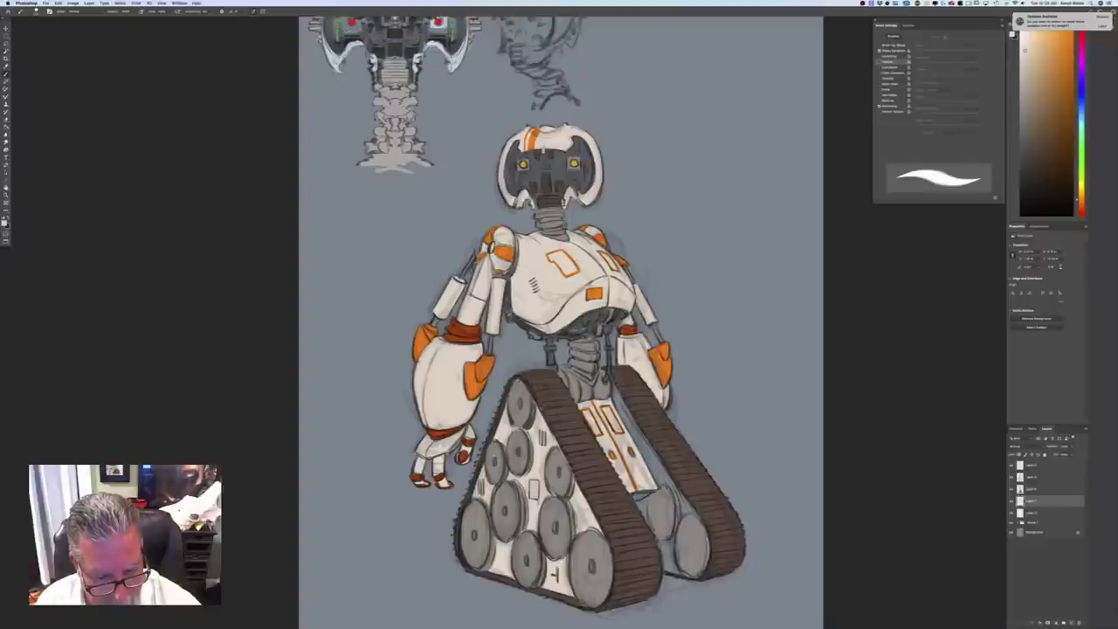
Fill the far tread's inner side panel with the same off-white and check the whole figure at reduced size
key("super+minus")
key("super+minus")
key("super+minus")
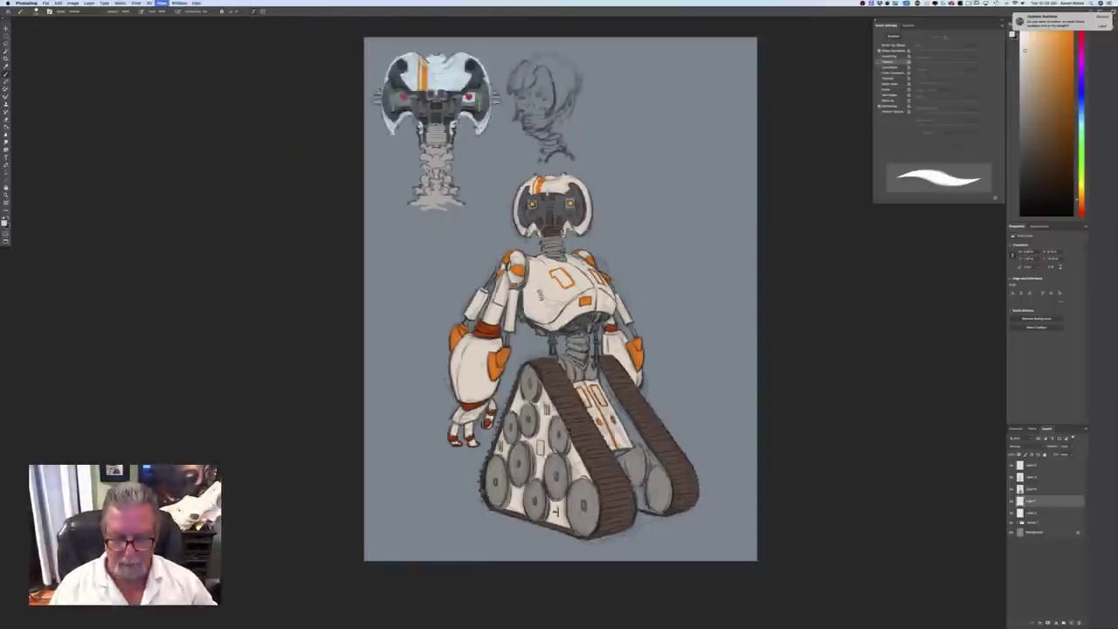
key("super+0")
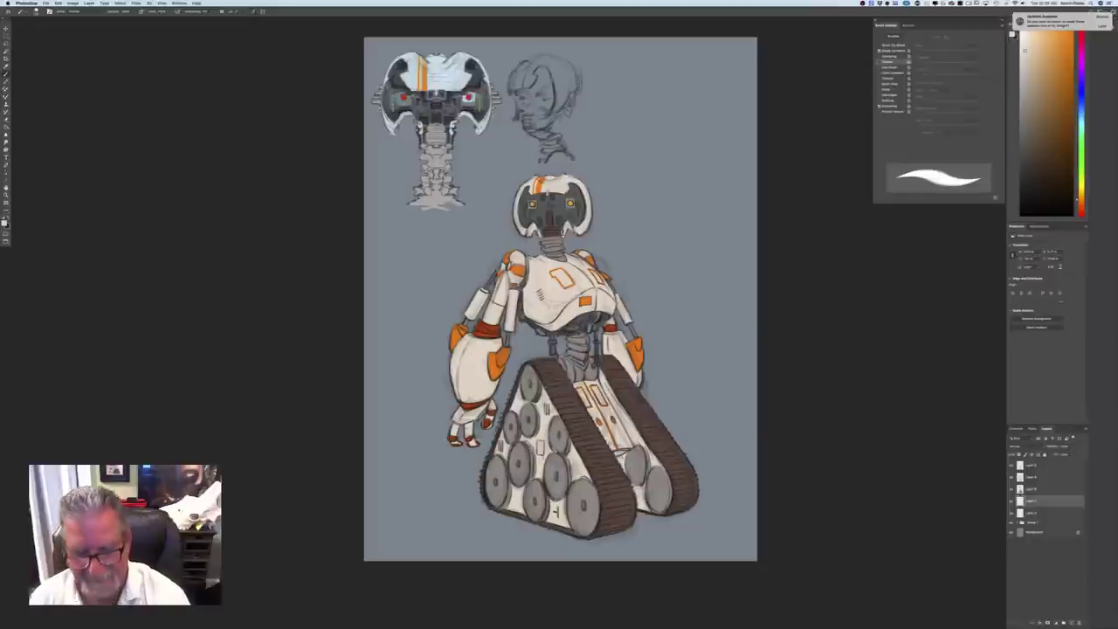
key("super+minus")
key("super+minus")
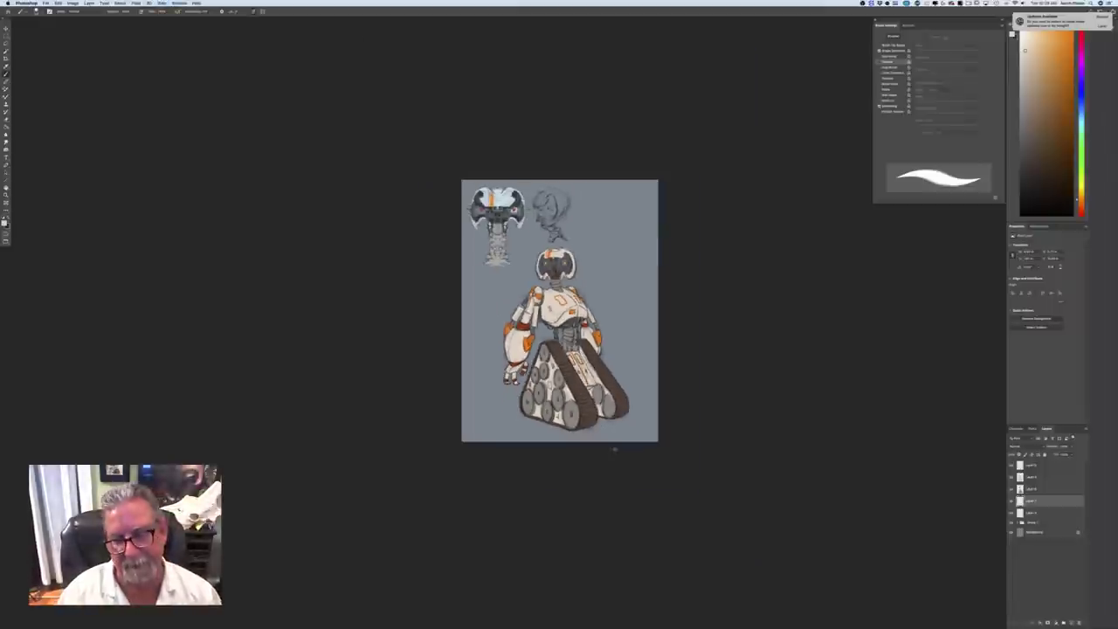
key("super+plus")
key("super+plus")
key("super+plus")
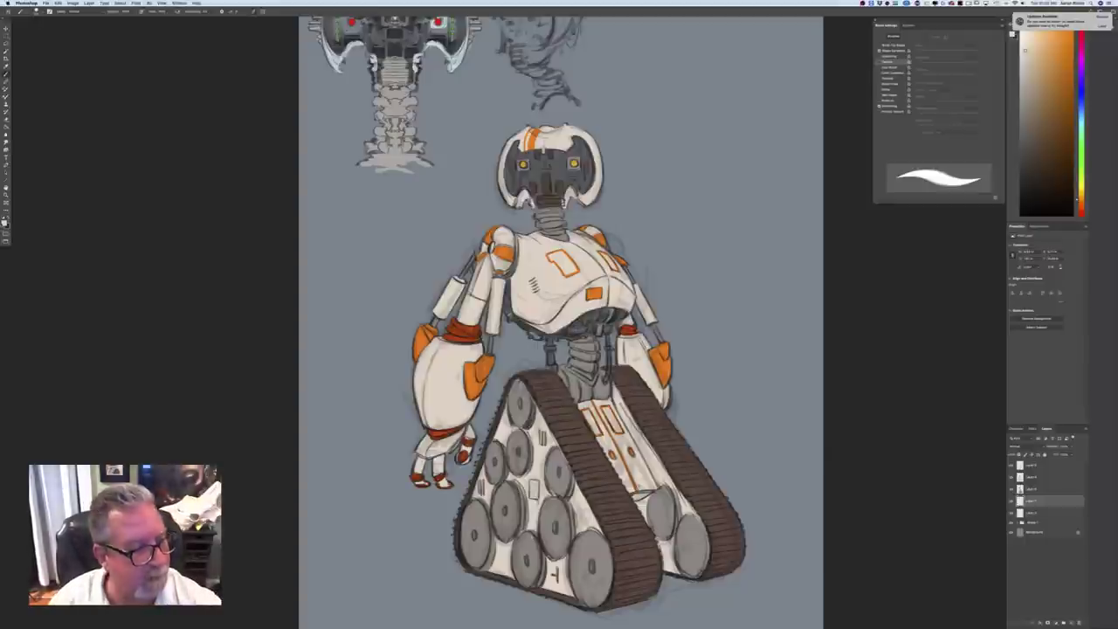
Try the forearm's orange as a fill on the side panels of both treads, including the small gap below the centre plate
left_click(4, 223)
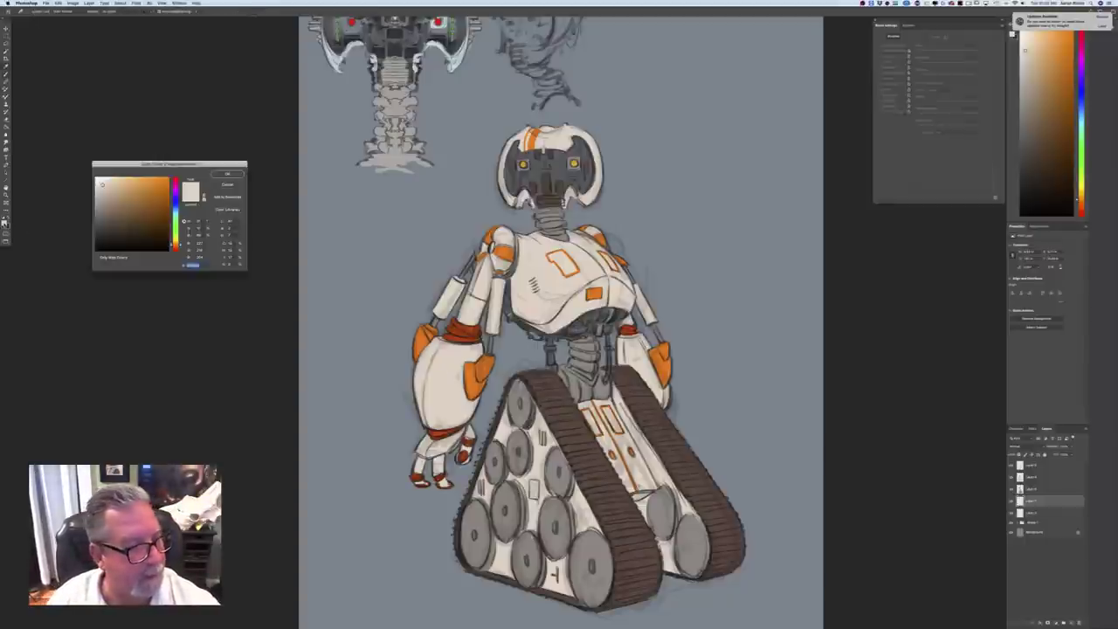
left_click(473, 379)
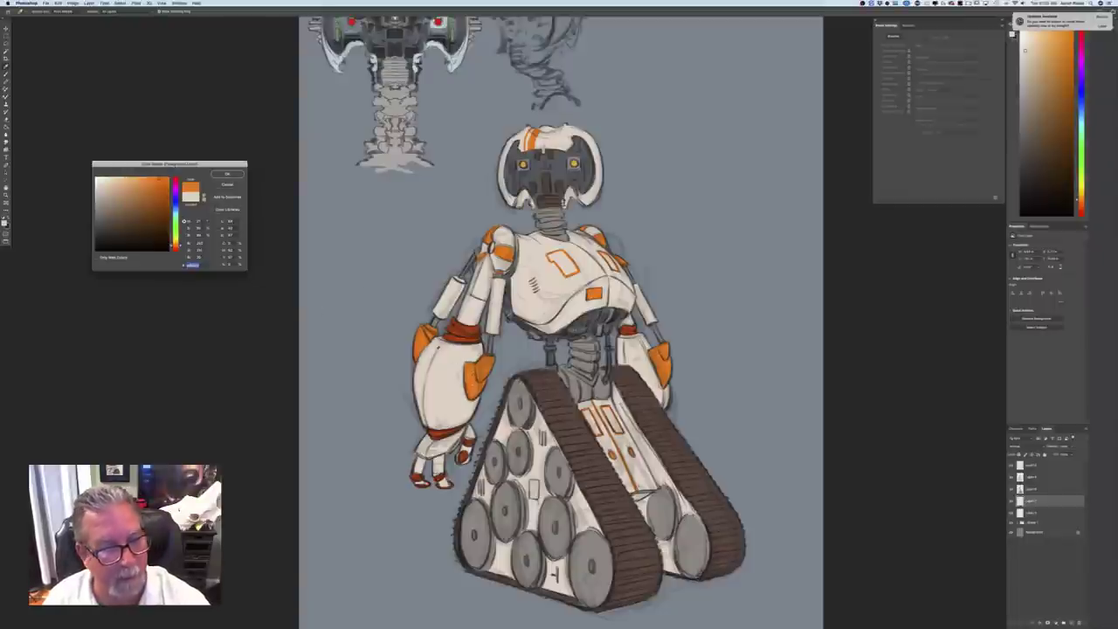
left_click(226, 173)
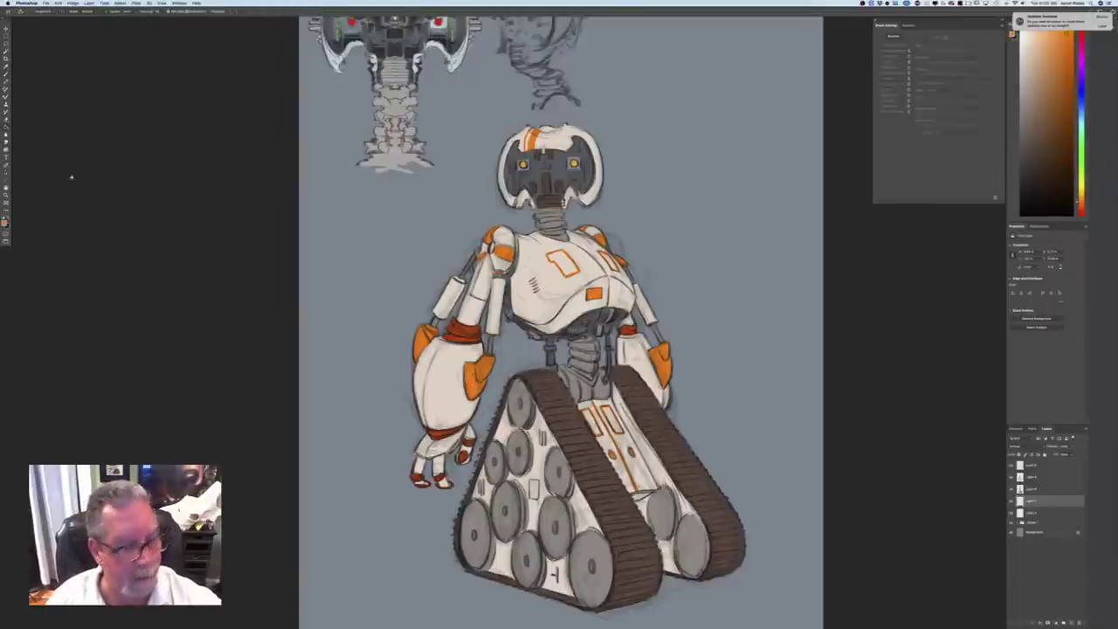
left_click(503, 560)
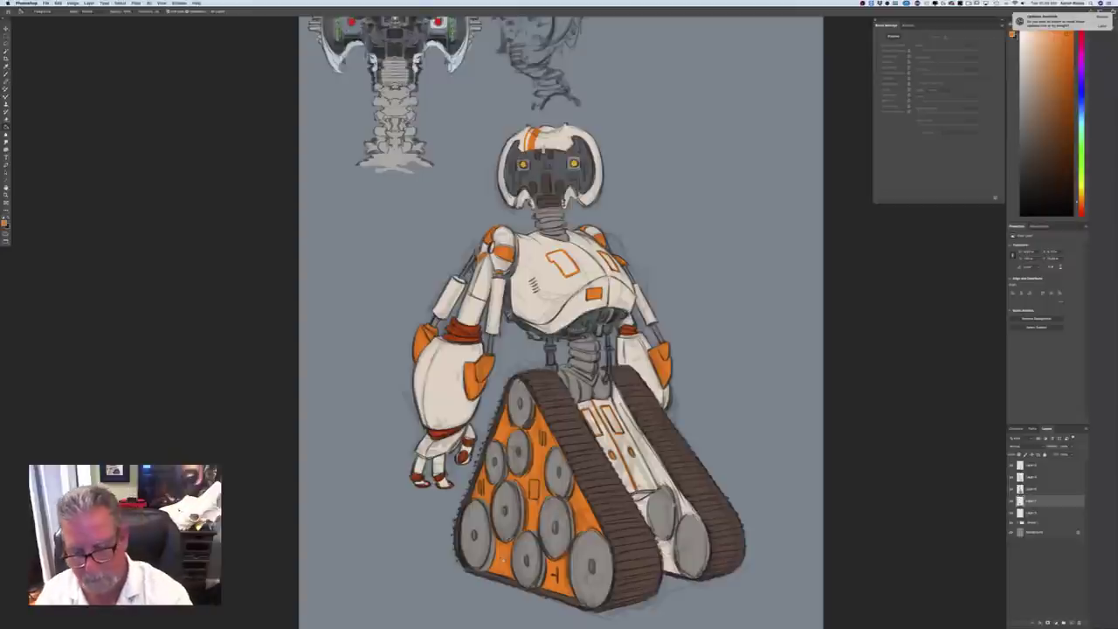
left_click(668, 560)
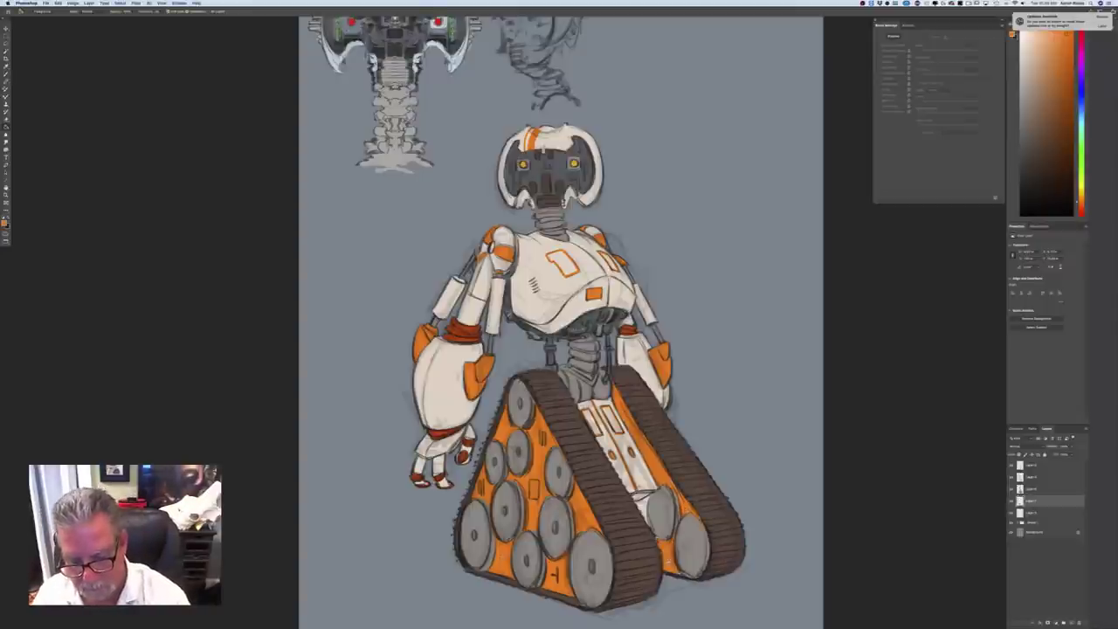
left_click(644, 500)
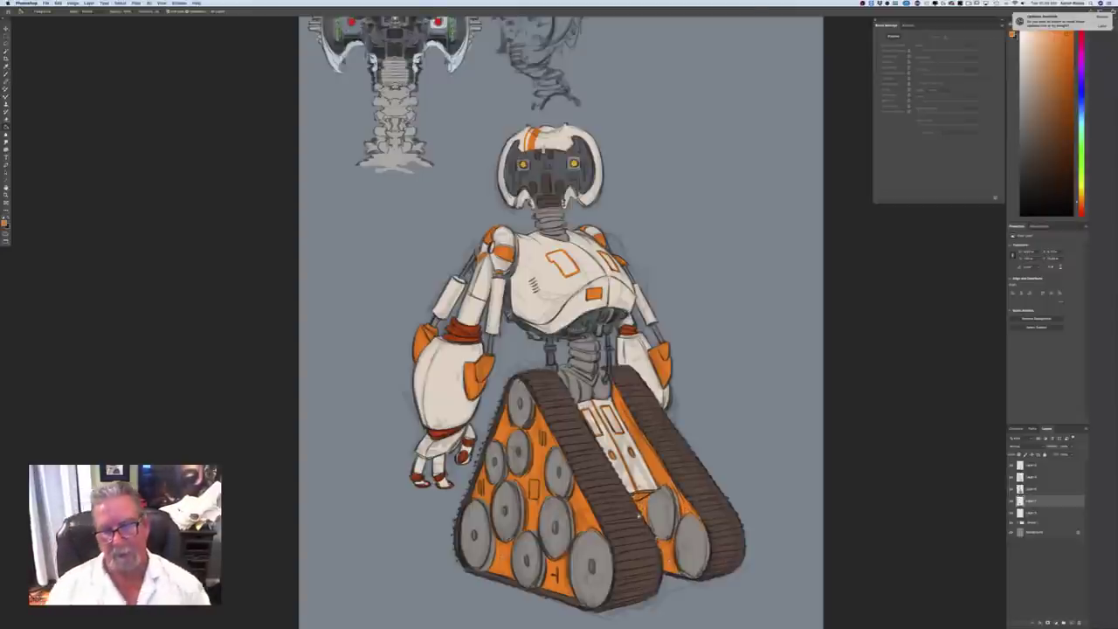
key("super+minus")
key("super+minus")
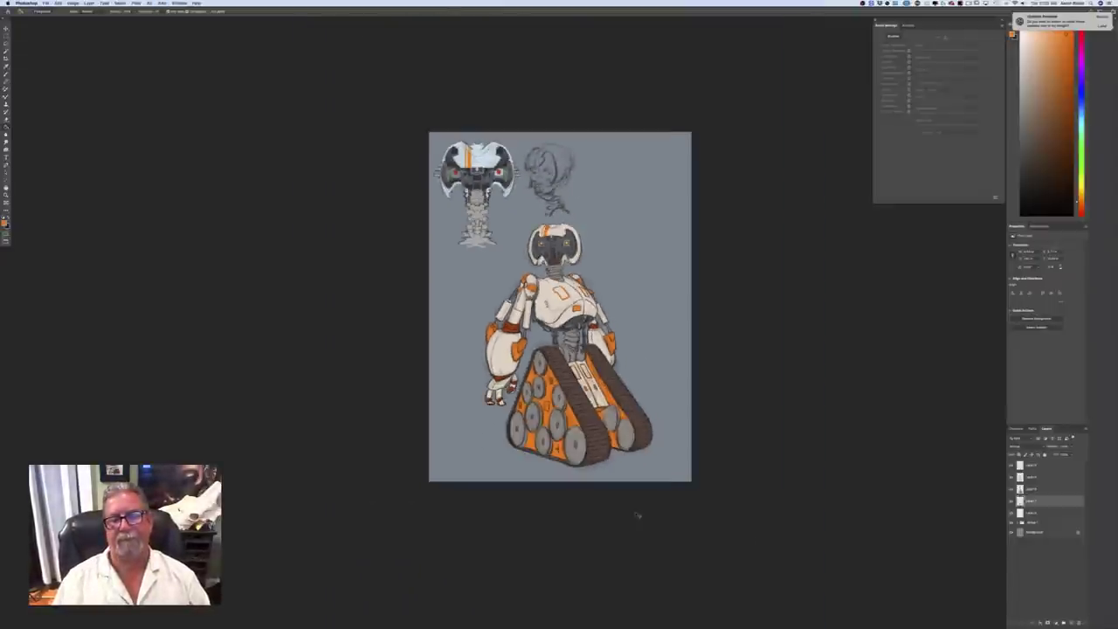
key("super+plus")
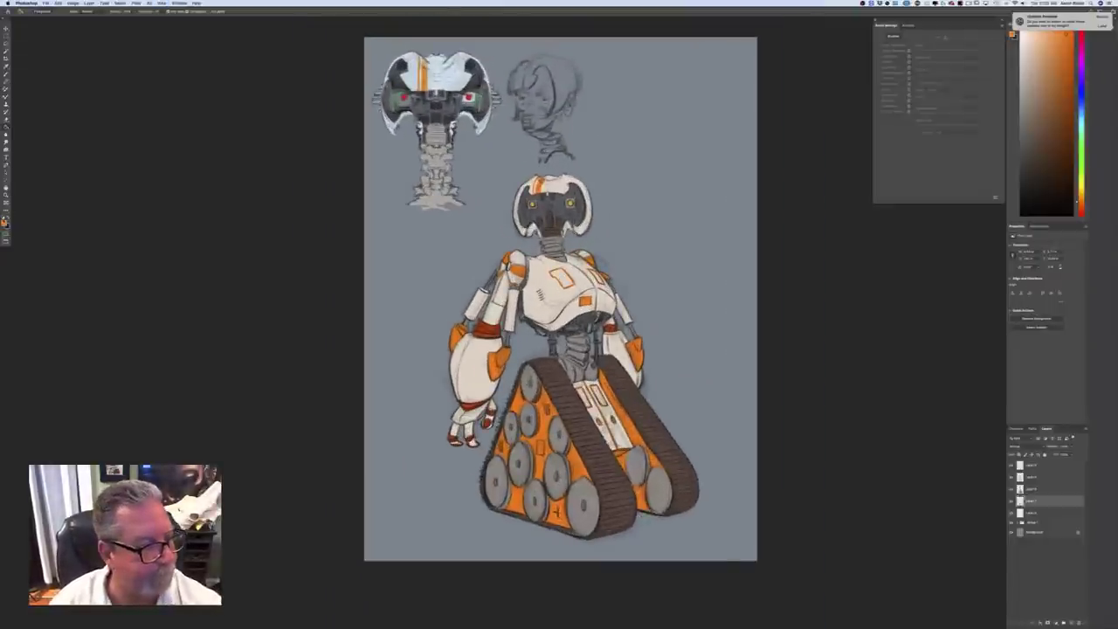
Choose a dark, muted brown and fill the side panels between the wheels of both treads, including the narrow far strip
left_click(5, 223)
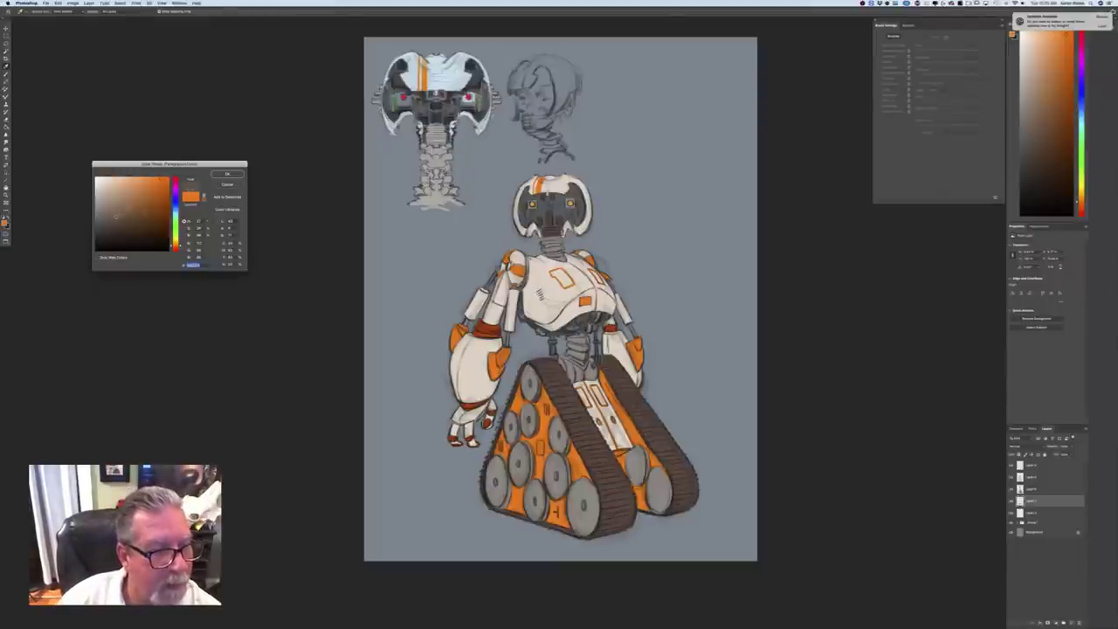
left_click(228, 185)
left_click(519, 504)
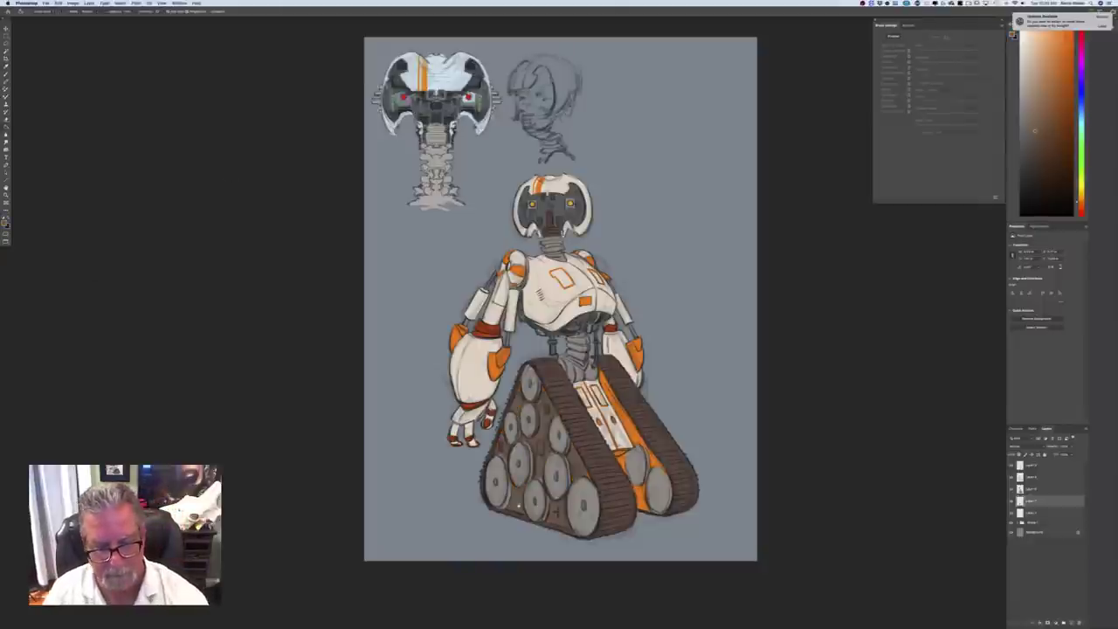
left_click(643, 503)
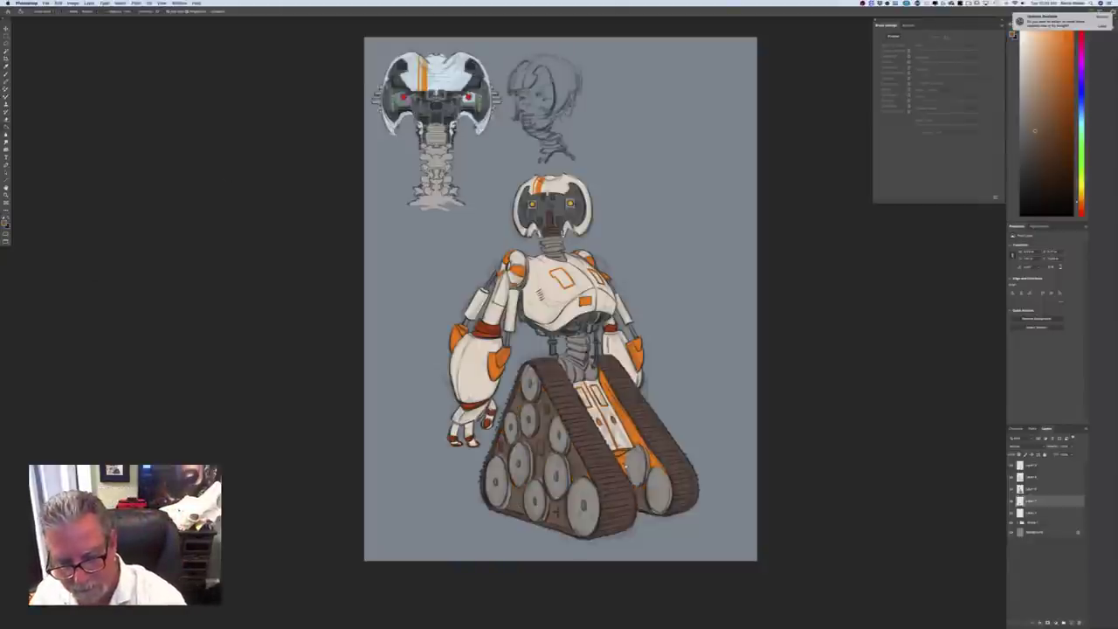
left_click(623, 460)
left_click_drag(603, 385, 638, 457)
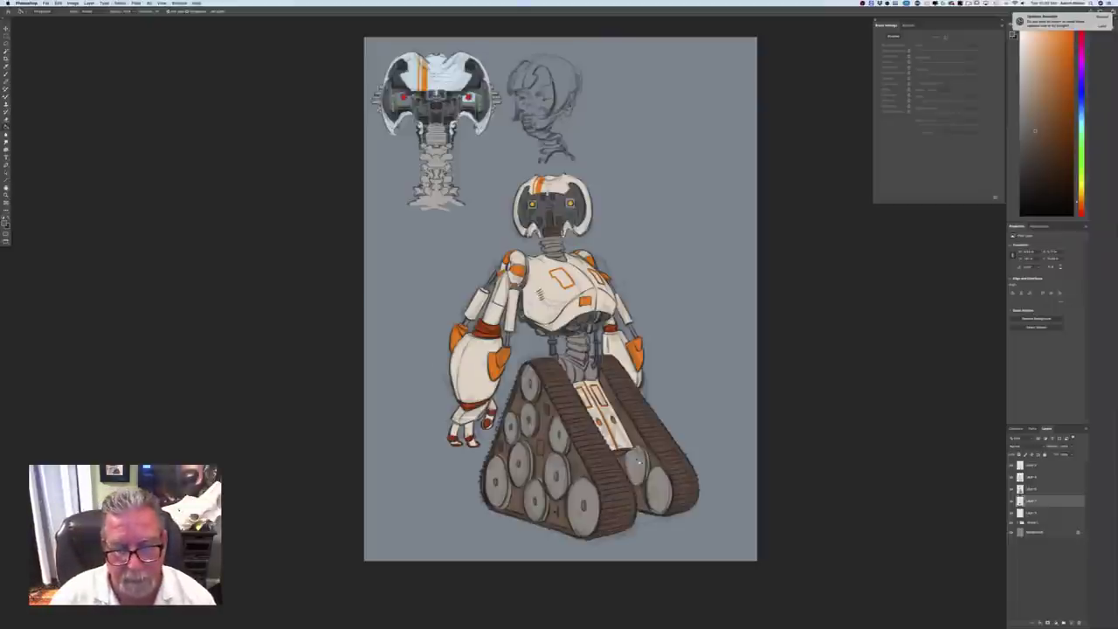
Sample the orange, return to the layer holding the wheels and paint the near tread's three corner wheels orange
left_click(5, 224)
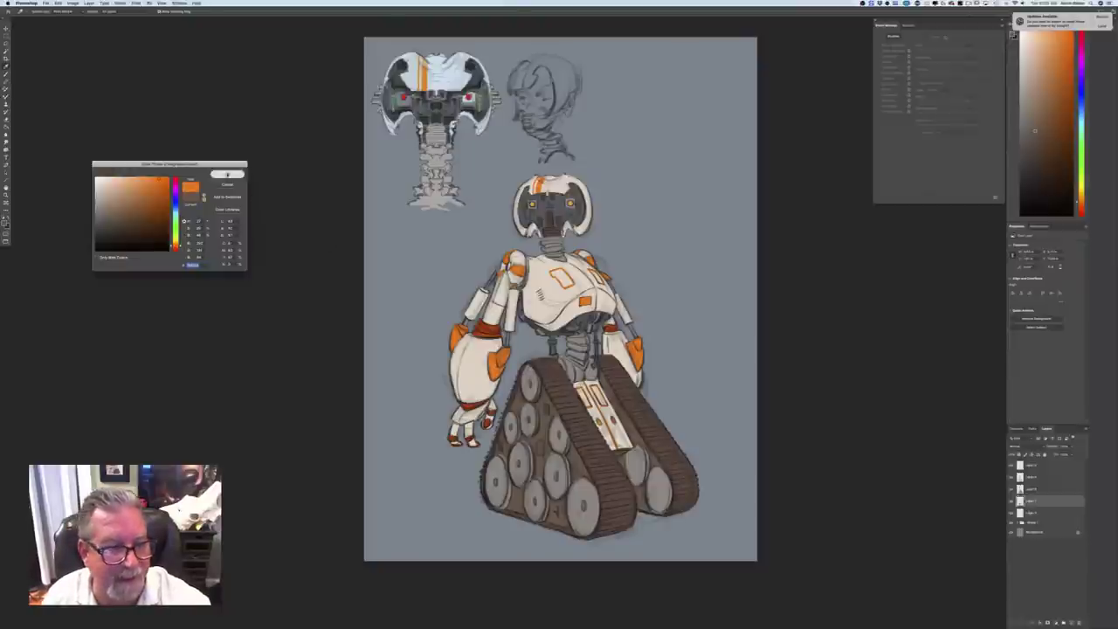
left_click(227, 174)
left_click(1033, 490)
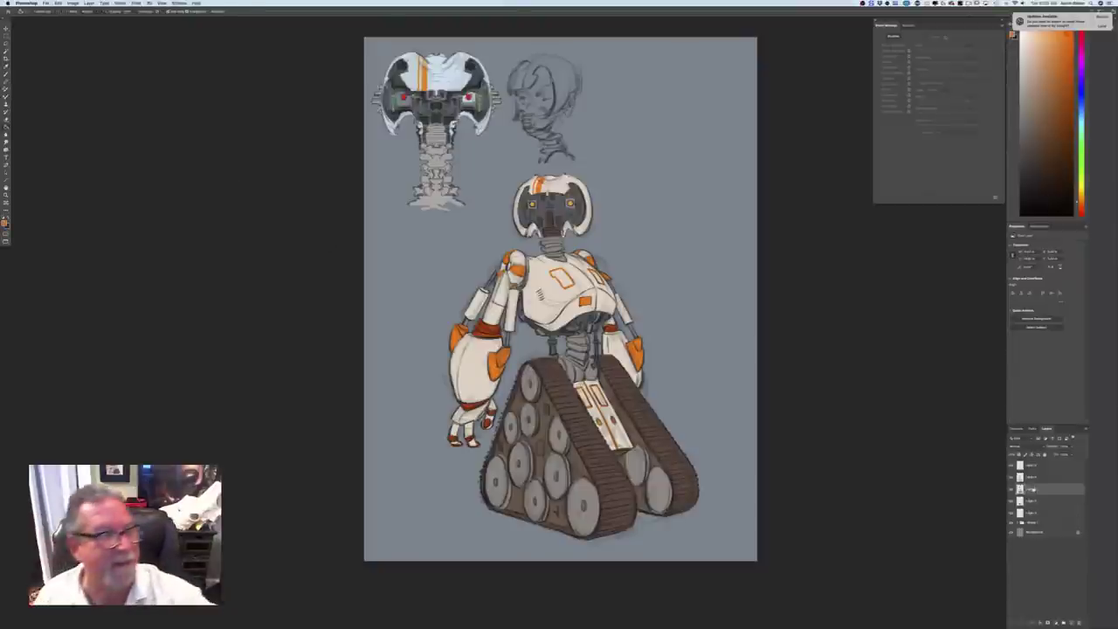
key("b")
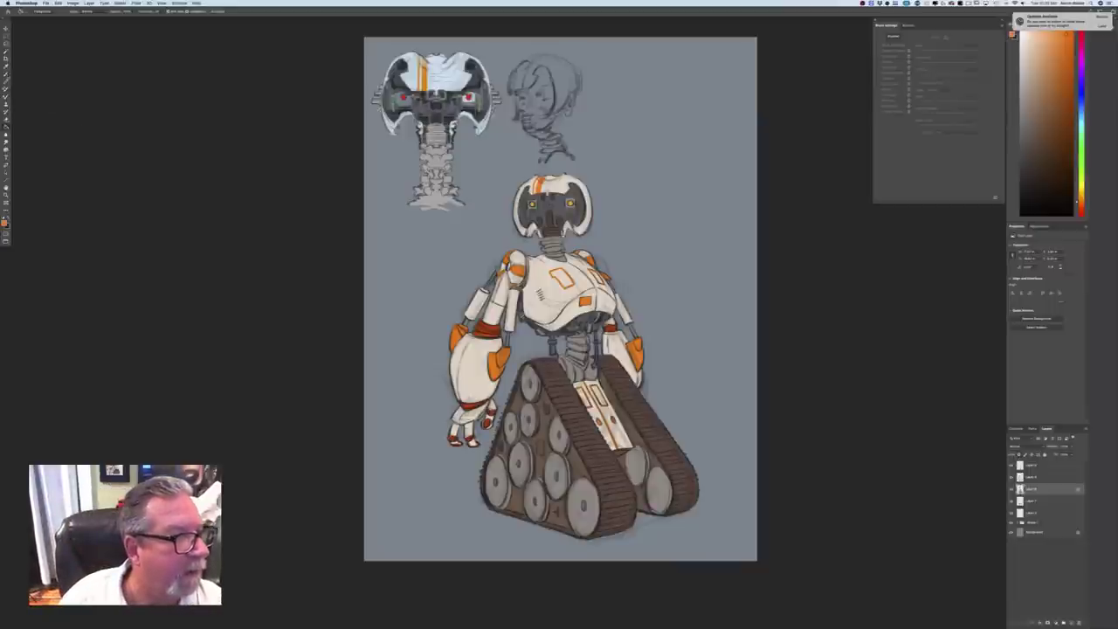
key("b")
left_click_drag(581, 485, 580, 508)
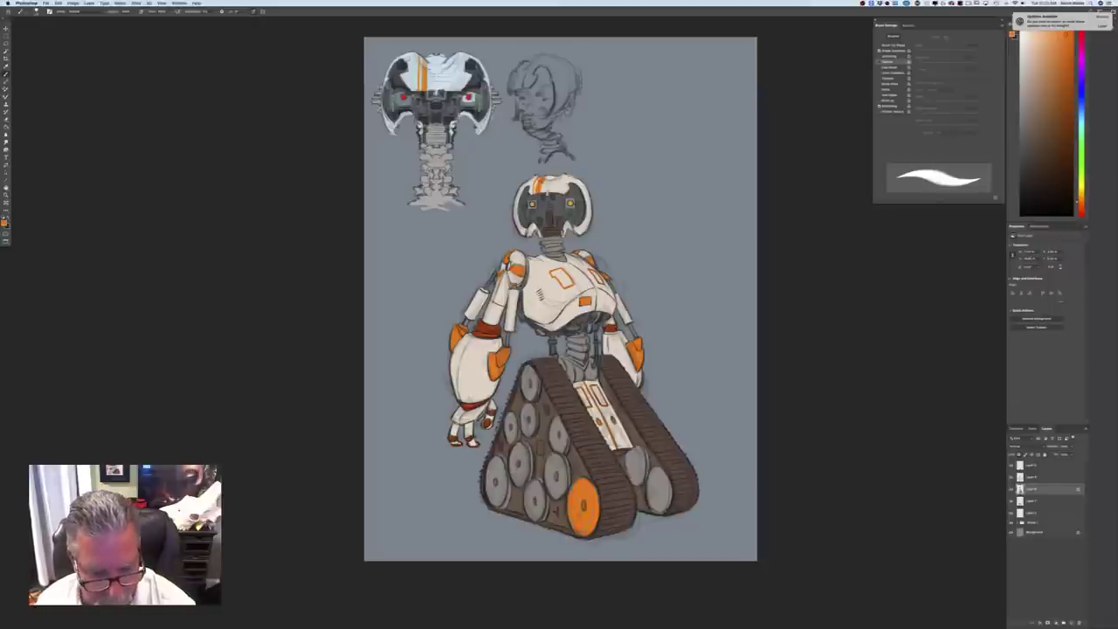
left_click_drag(497, 468, 496, 488)
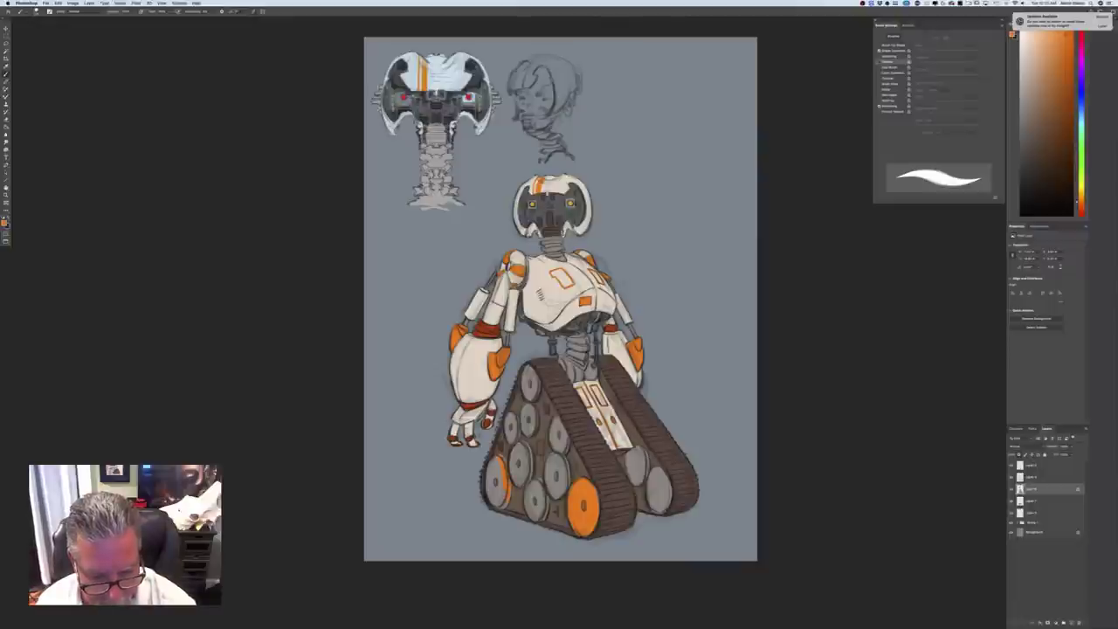
left_click_drag(502, 460, 490, 456)
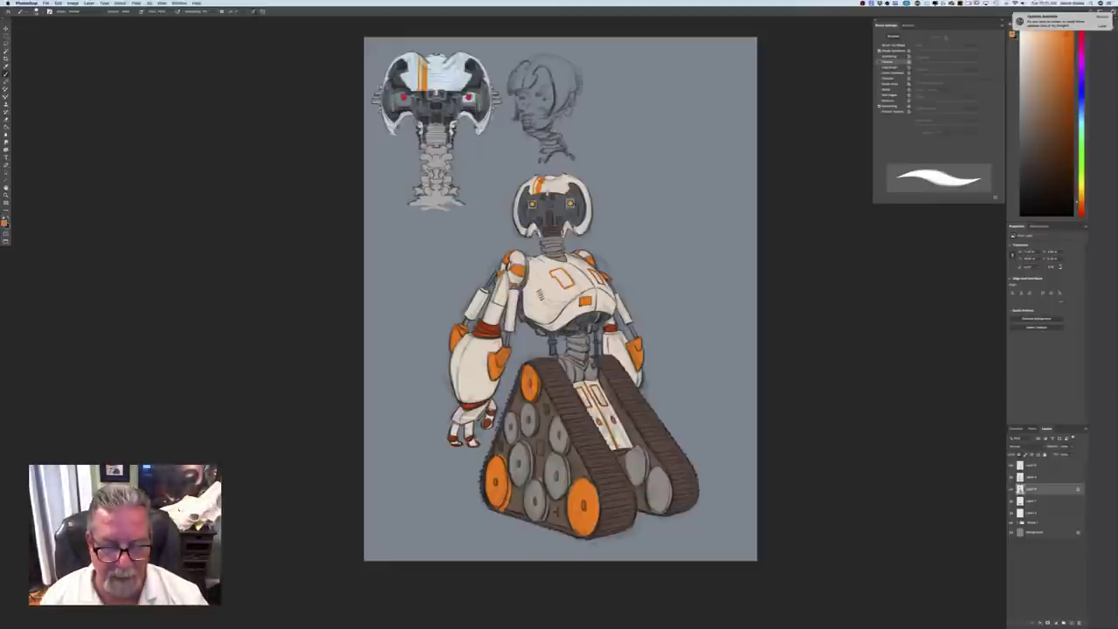
Sample the orange from the near tread's wheel and paint the far tread's lower corner wheel with it
left_click(4, 223)
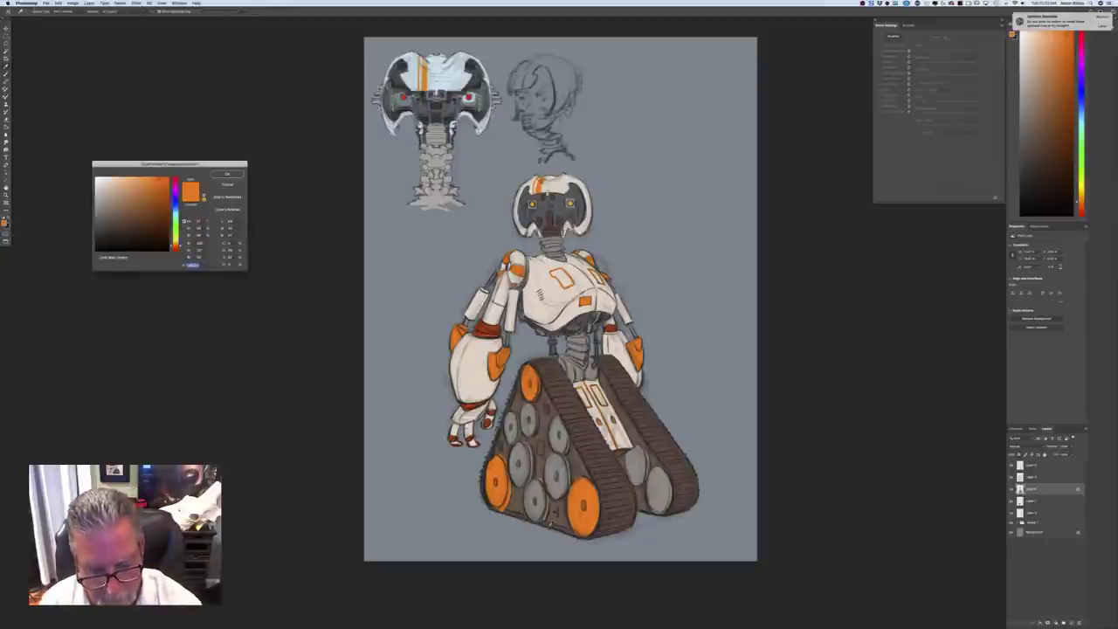
left_click(227, 174)
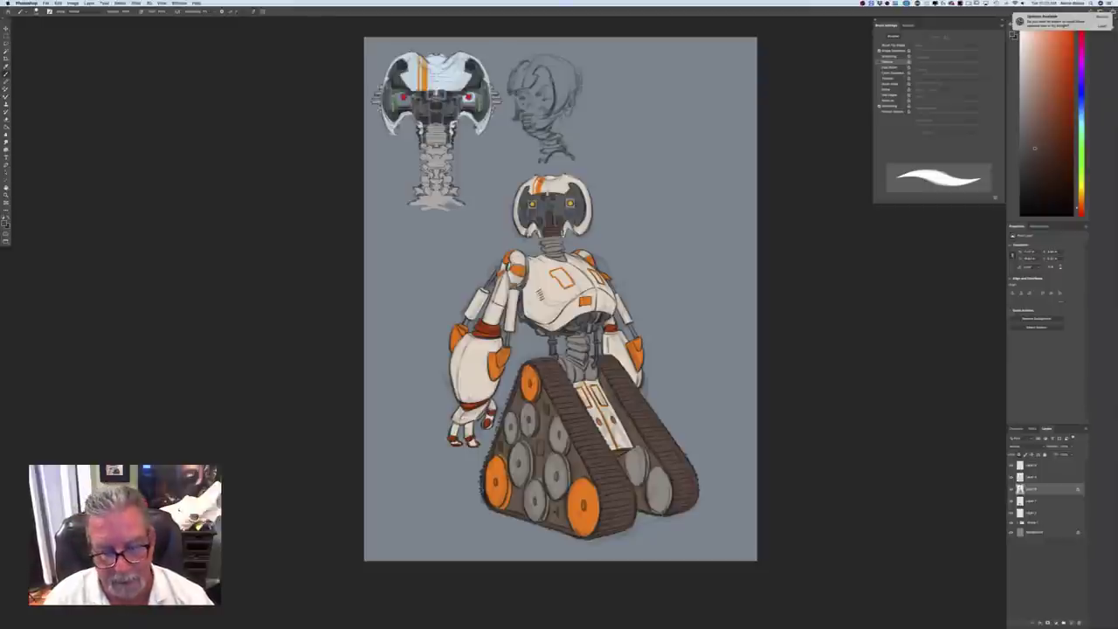
left_click(5, 224)
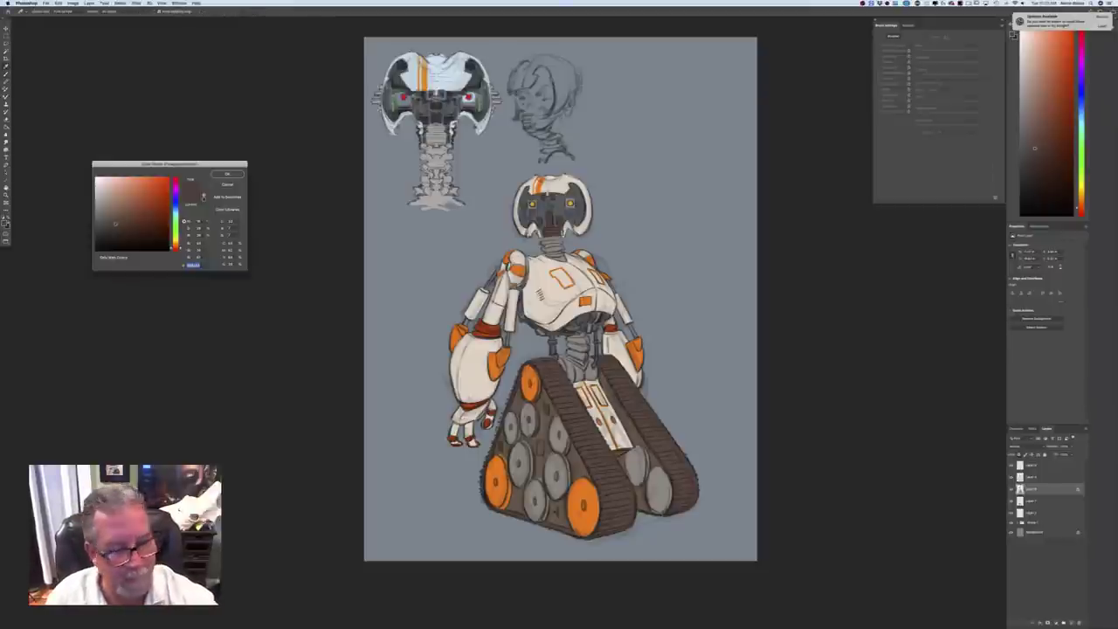
left_click(584, 482)
left_click(227, 174)
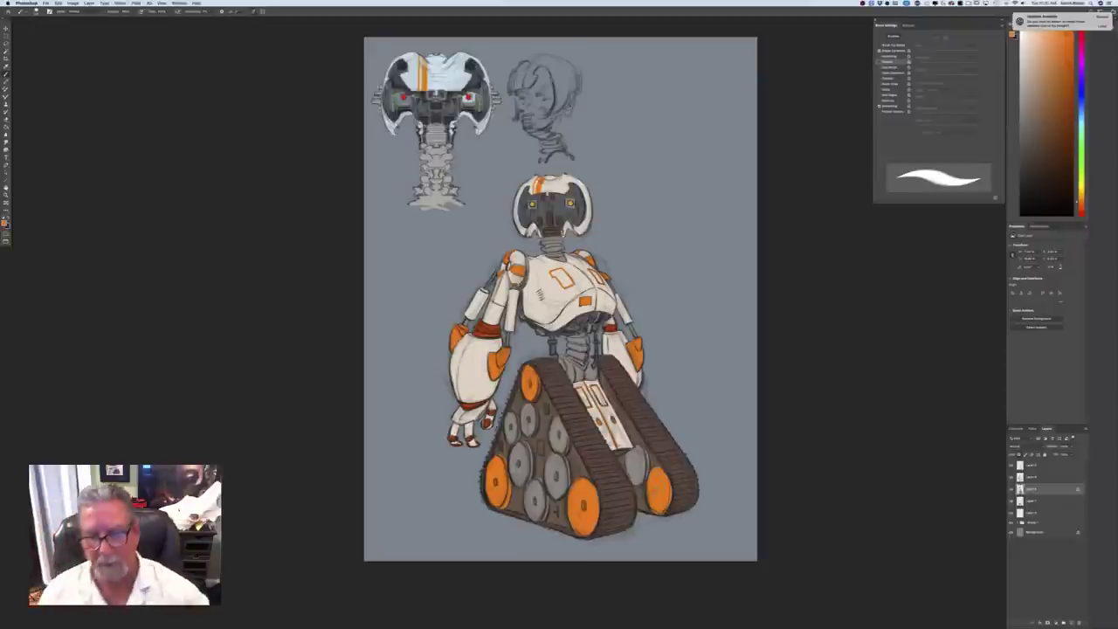
Examine the whole figure at reduced size to judge the balance of orange, brown and off-white
key("super+minus")
key("super+minus")
key("super+minus")
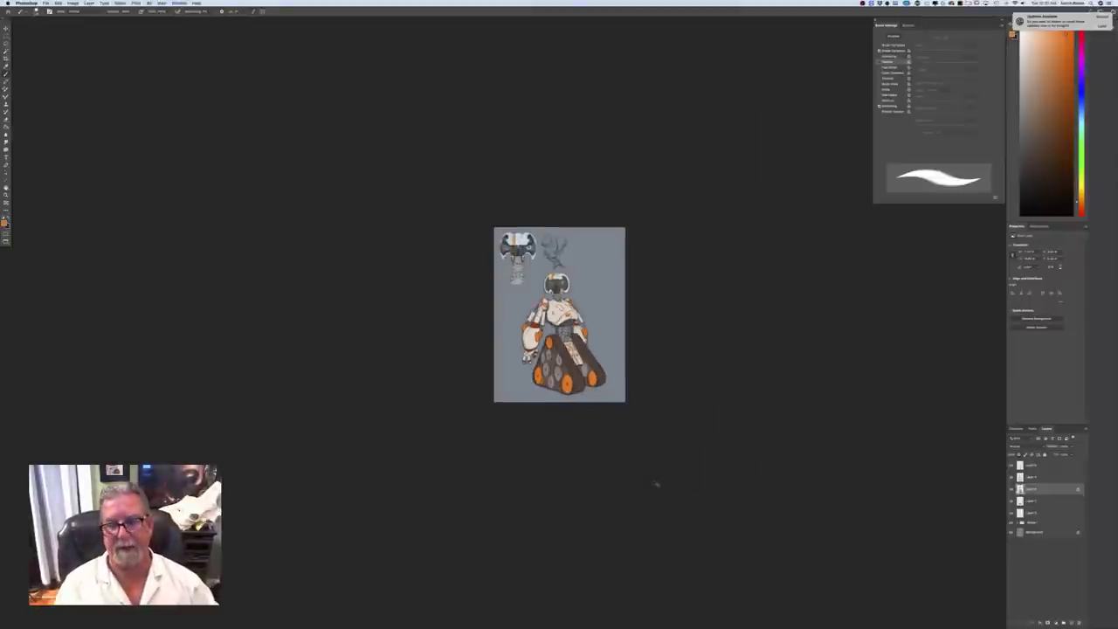
key("super+plus")
key("super+plus")
key("super+plus")
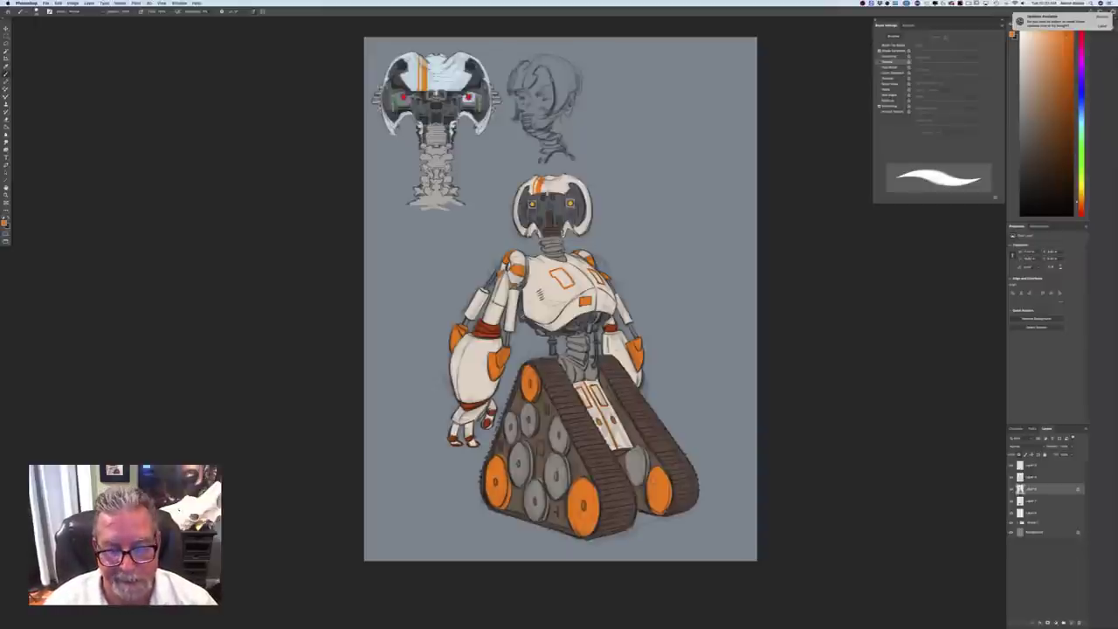
key("super+minus")
key("super+minus")
key("super+minus")
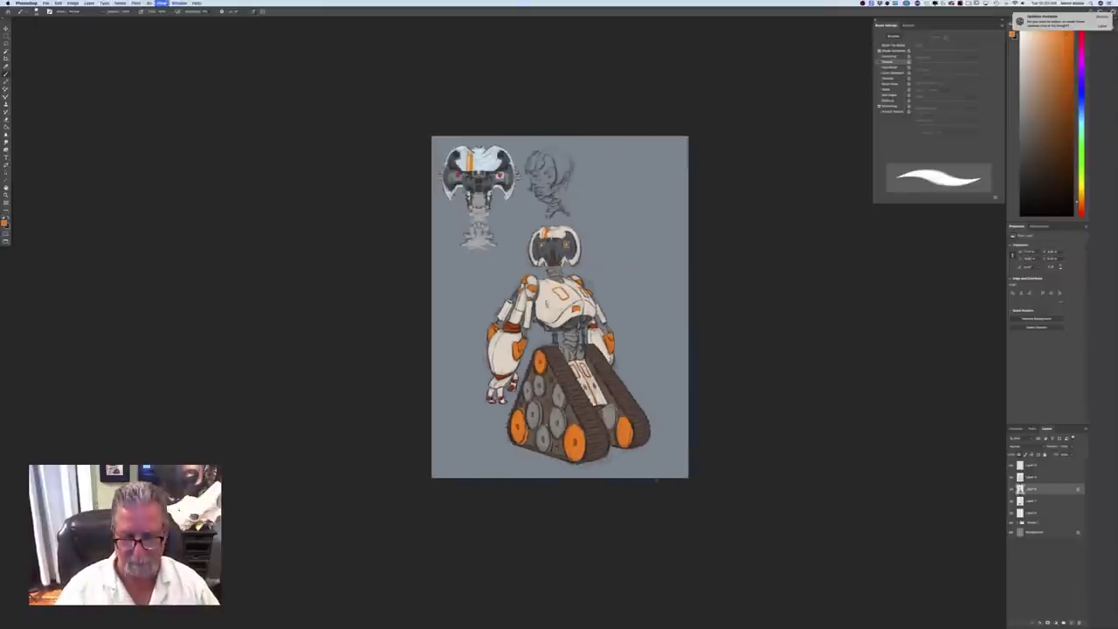
key("super+plus")
key("super+plus")
key("super+plus")
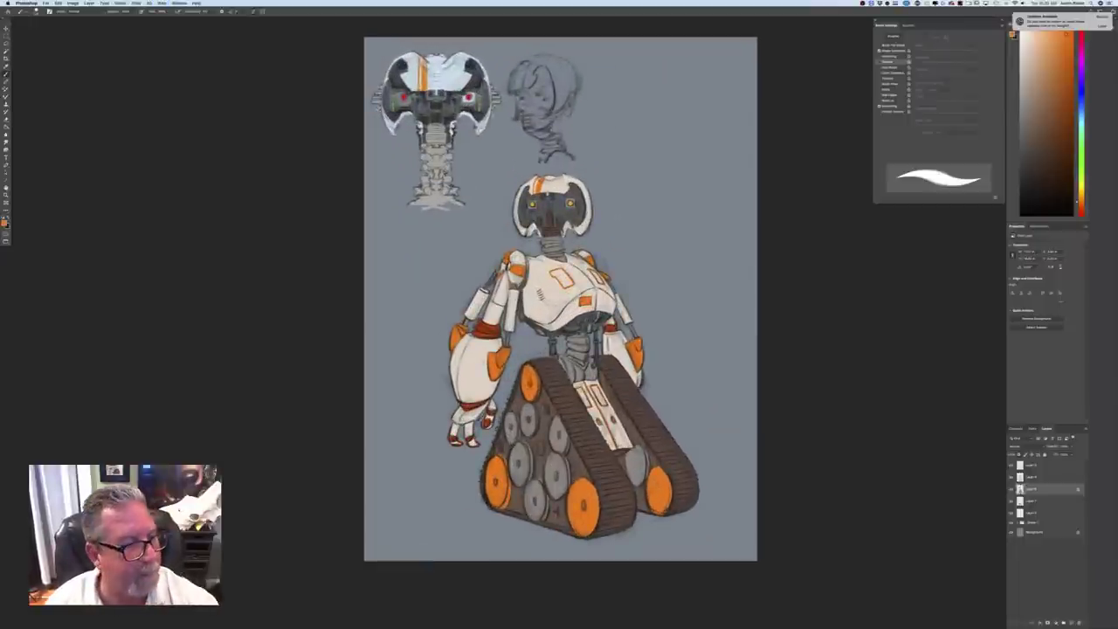
Choose a light off-white and paint the inner wheels of the near tread and the remaining grey wheel of the far tread
left_click(4, 223)
left_click(102, 184)
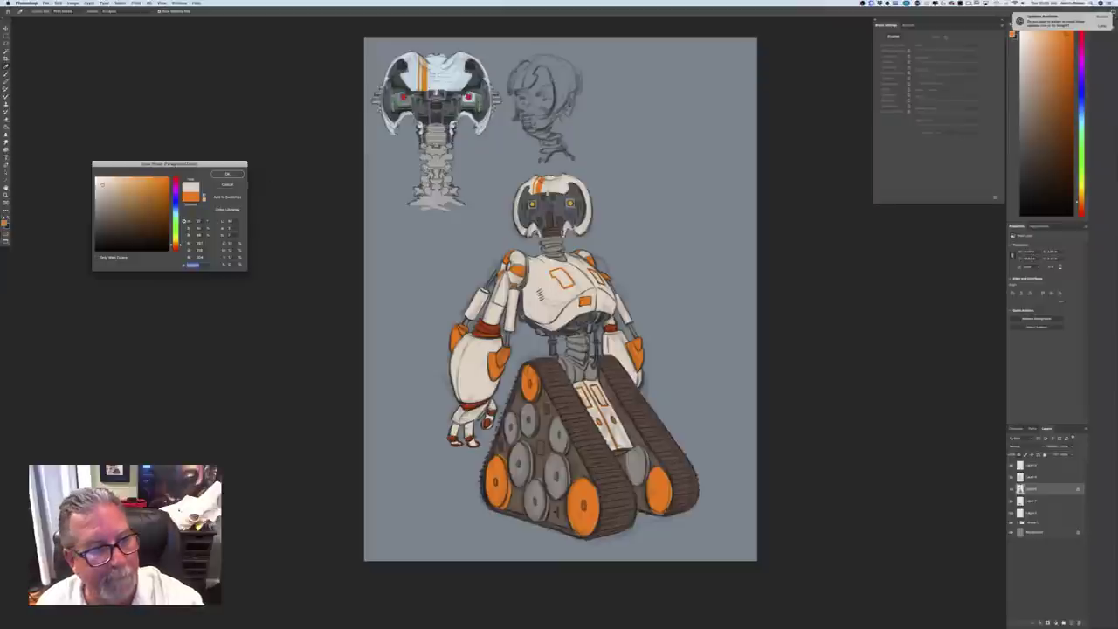
left_click(227, 174)
mouse_move(533, 407)
left_mouse_down()
mouse_move(528, 434)
mouse_move(524, 414)
mouse_move(526, 435)
mouse_move(518, 425)
mouse_move(514, 441)
mouse_move(509, 416)
mouse_move(506, 426)
mouse_move(510, 414)
mouse_move(524, 484)
left_mouse_up()
left_click_drag(517, 449, 514, 484)
left_click_drag(517, 442, 516, 477)
mouse_move(508, 461)
left_mouse_down()
mouse_move(509, 477)
mouse_move(538, 493)
mouse_move(543, 519)
mouse_move(530, 516)
mouse_move(534, 507)
left_mouse_up()
left_click_drag(564, 456, 566, 484)
mouse_move(564, 466)
left_mouse_down()
mouse_move(556, 498)
mouse_move(559, 416)
mouse_move(562, 452)
left_mouse_up()
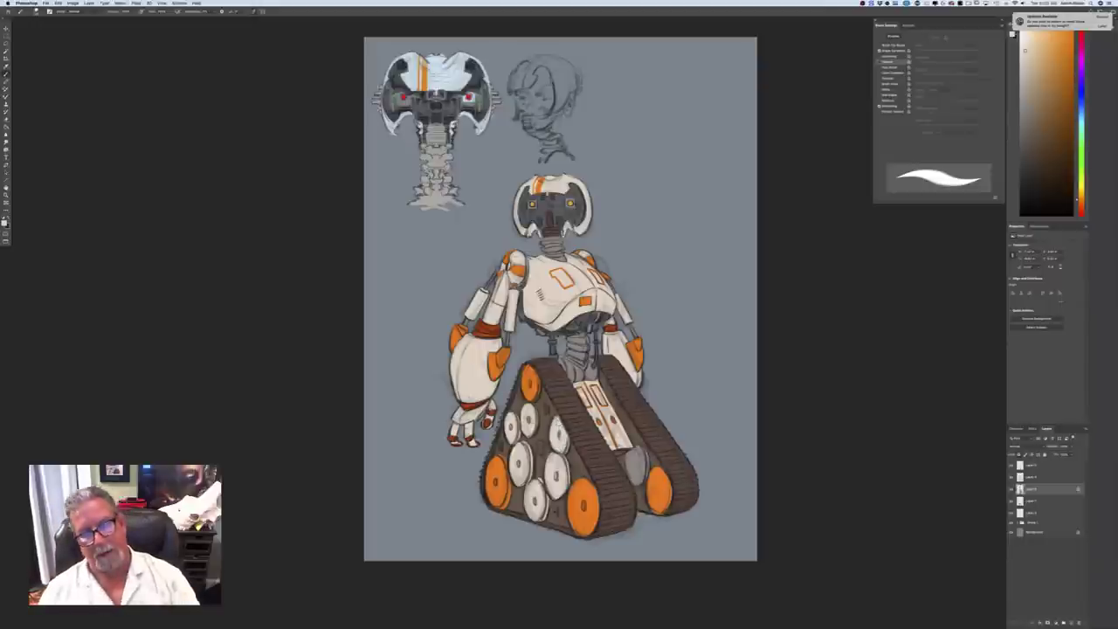
mouse_move(644, 471)
left_mouse_down()
mouse_move(644, 448)
mouse_move(645, 476)
mouse_move(630, 461)
mouse_move(644, 447)
mouse_move(637, 455)
left_mouse_up()
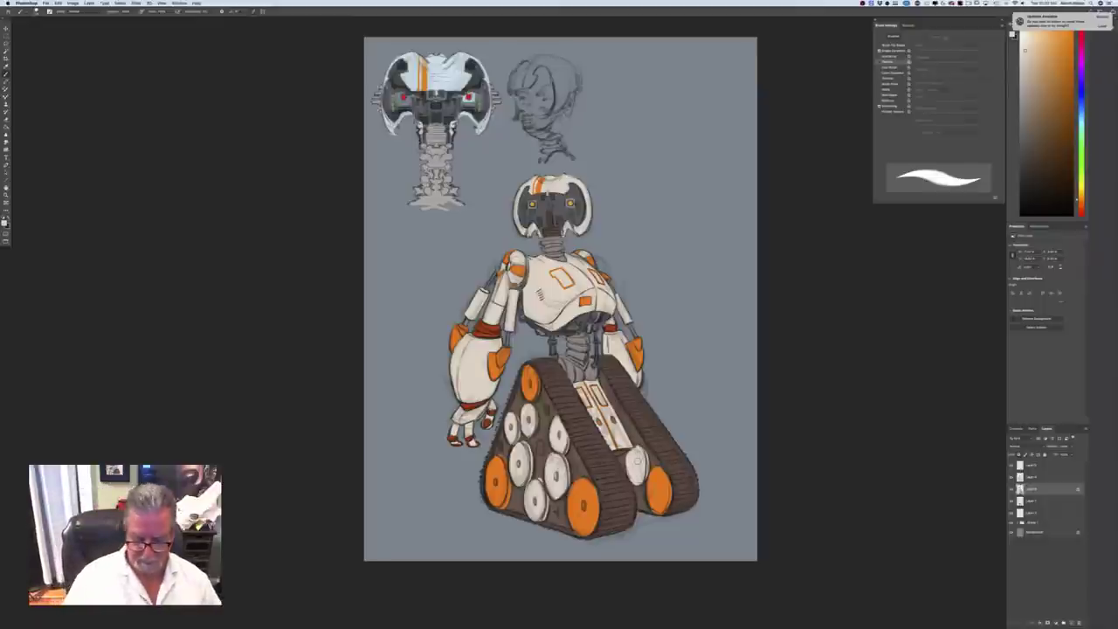
Check the figure at reduced size and with the canvas flipped horizontally, and restore the original orientation
key("super+minus")
key("super+minus")
key("super+minus")
key("super+plus")
key("super+plus")
key("super+plus")
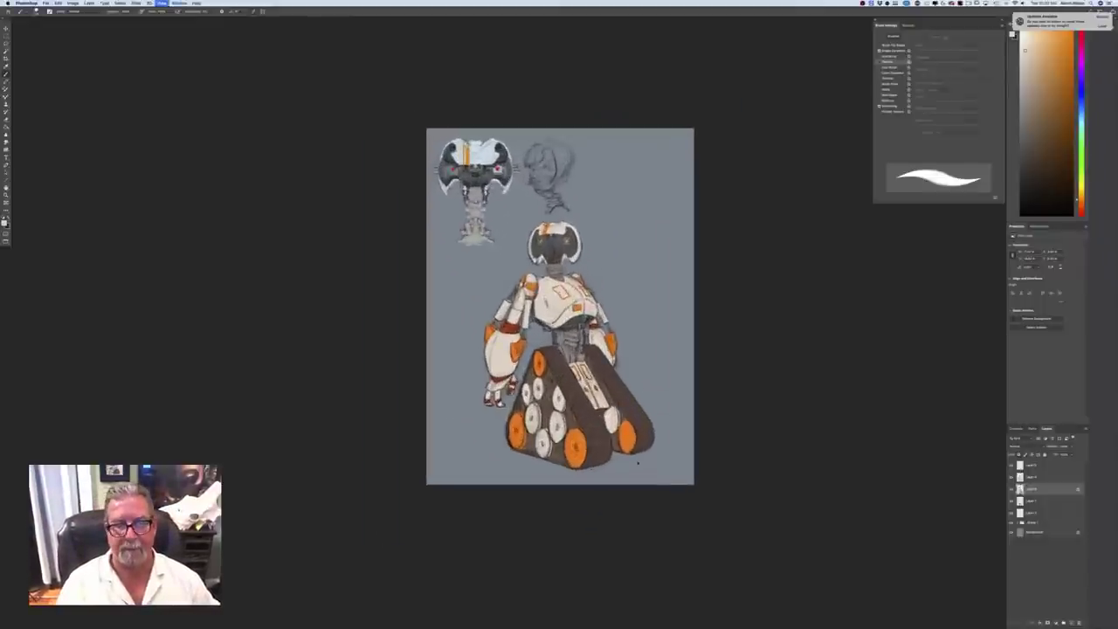
left_click(73, 3)
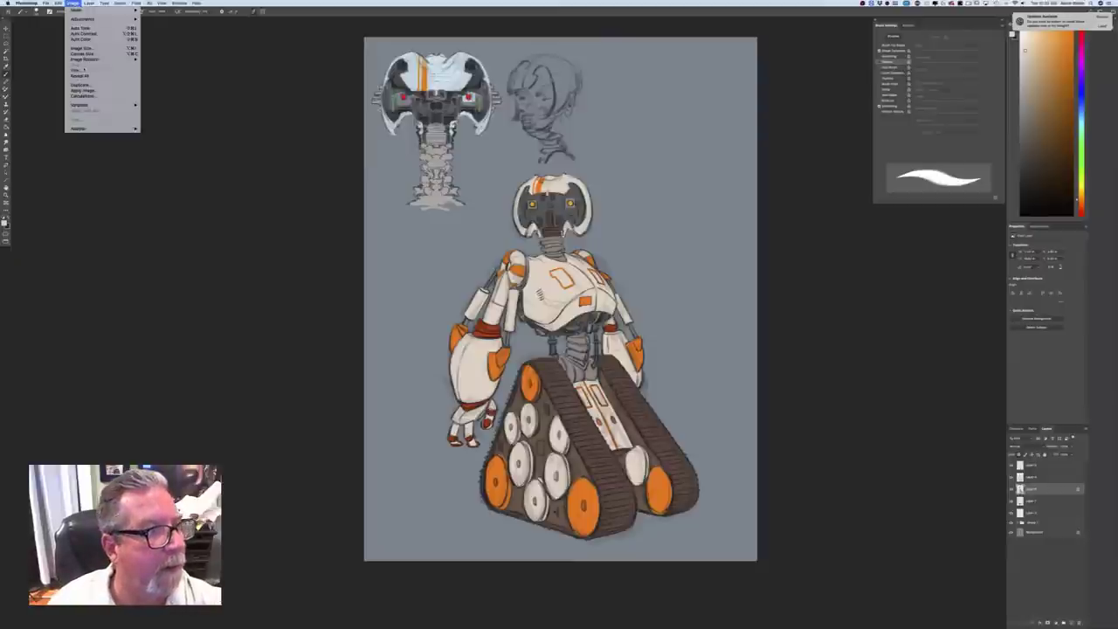
mouse_move(87, 58)
left_click(159, 84)
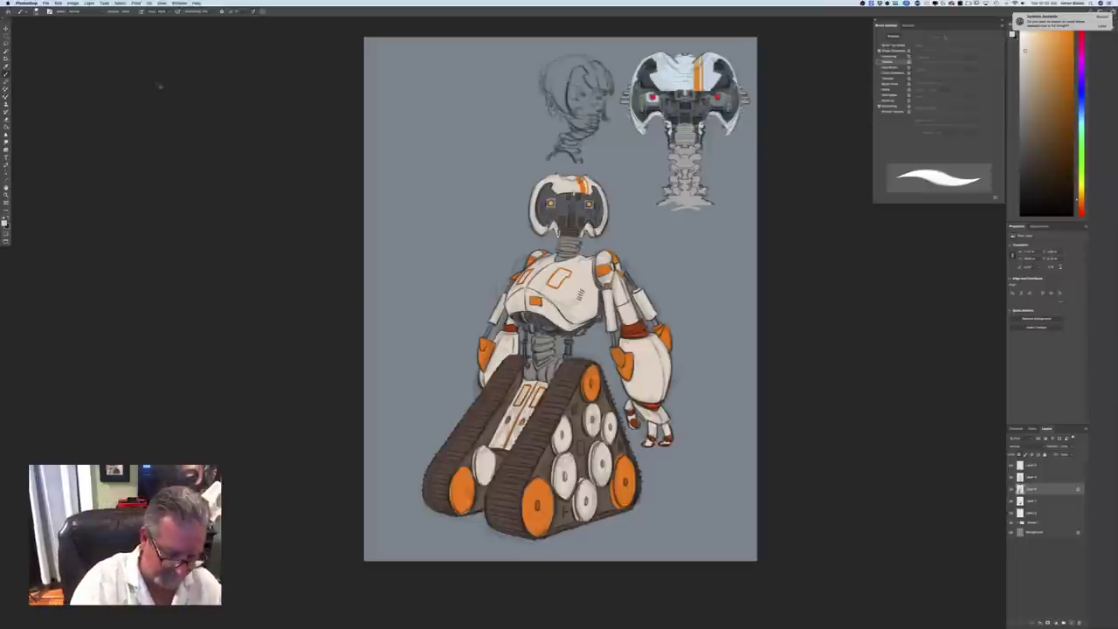
key("super+z")
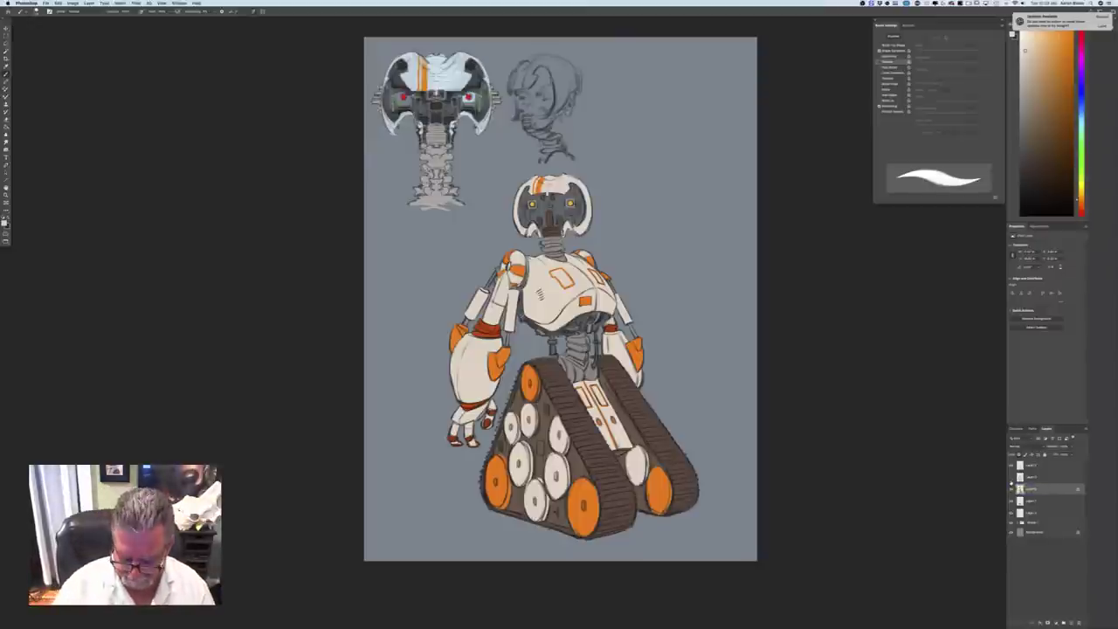
Set the topmost layer's blend mode to Multiply
key("super+plus")
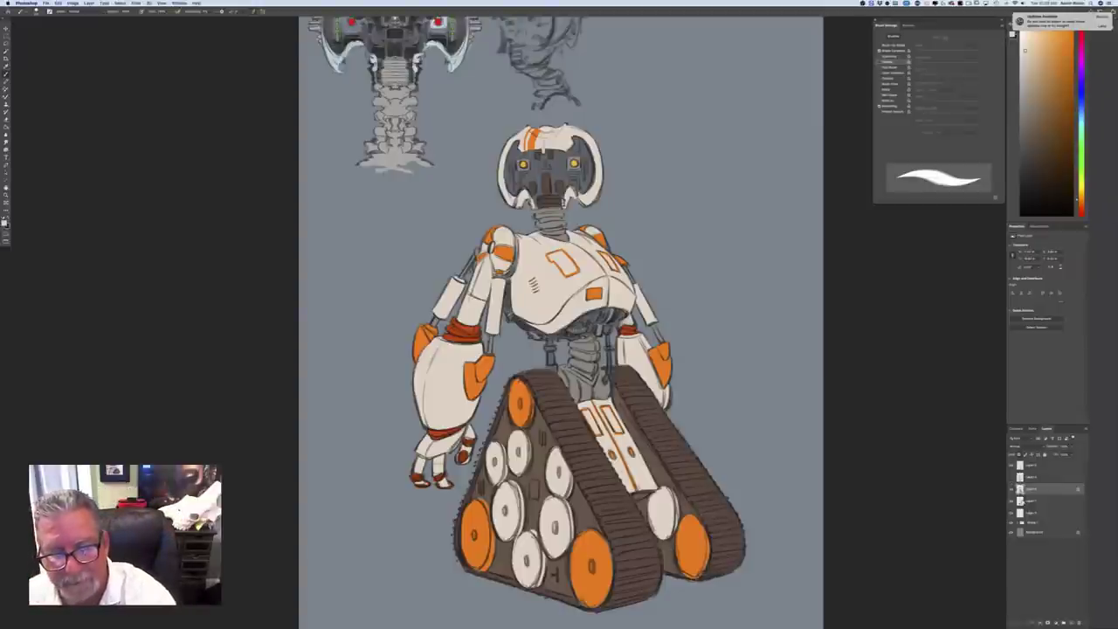
double_click(1036, 507)
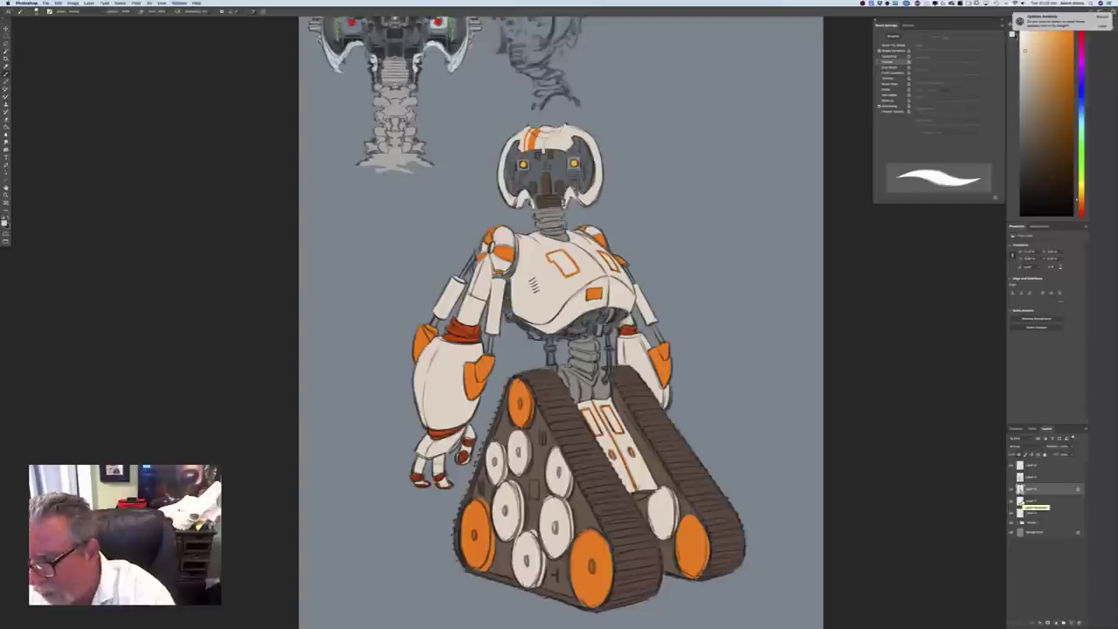
key("Return")
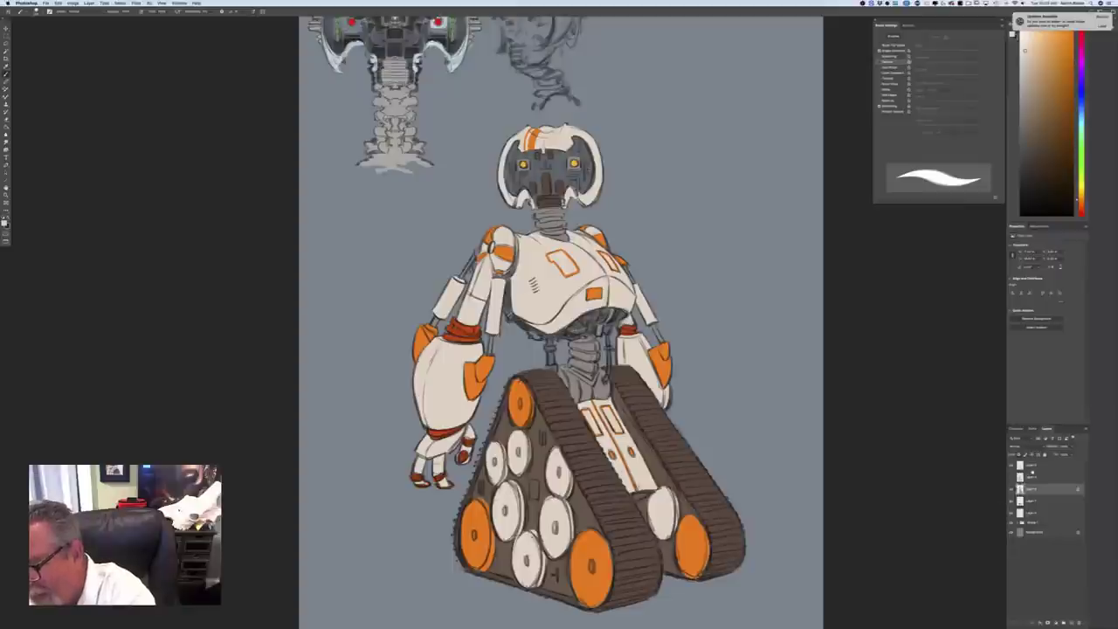
left_click(1027, 446)
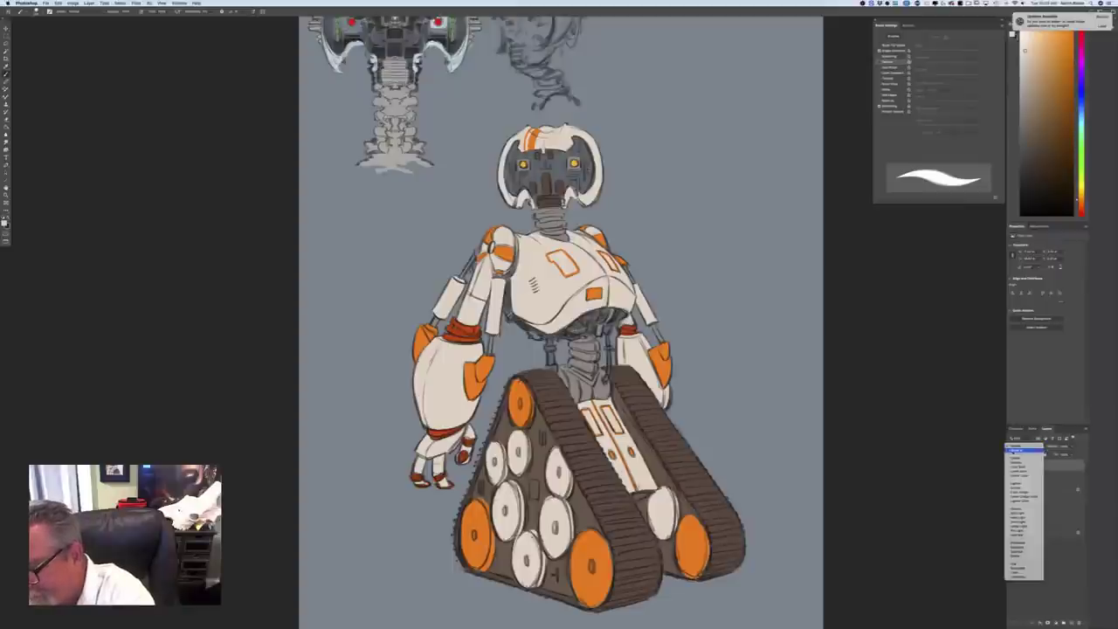
left_click(1026, 461)
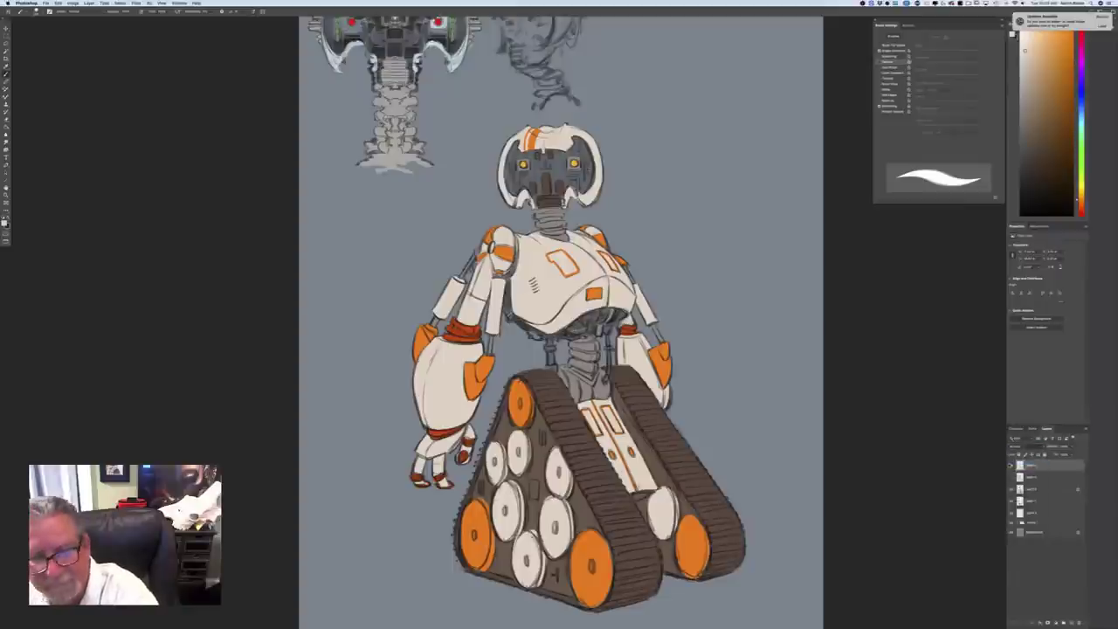
Add a new layer directly above the flat colour layer and make it a clipping mask
left_click(1035, 491)
left_click(1072, 623)
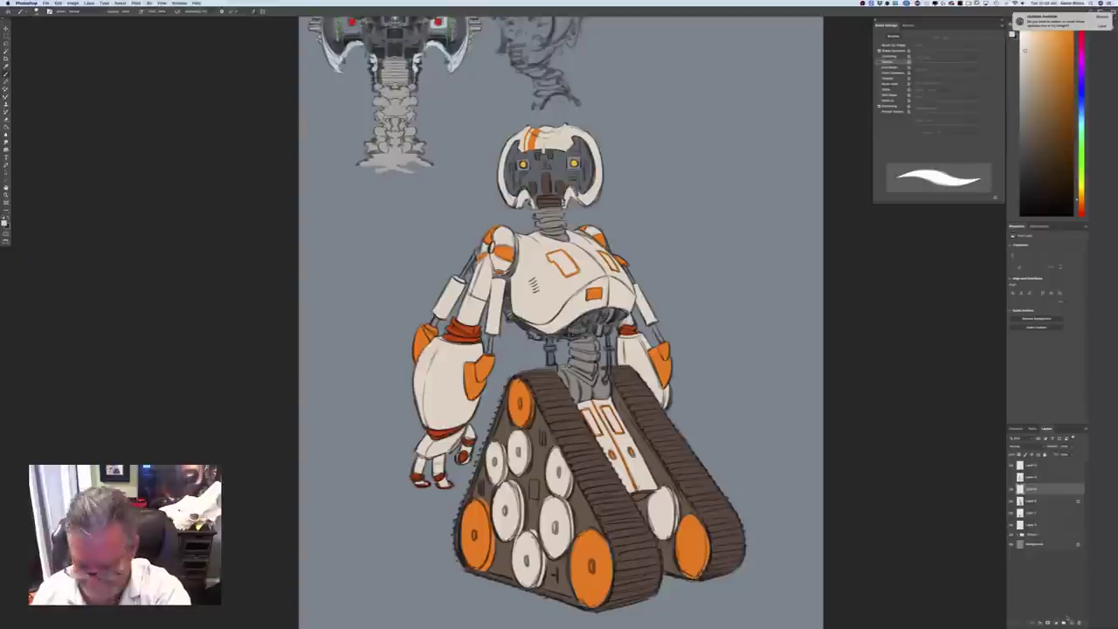
right_click(1028, 494)
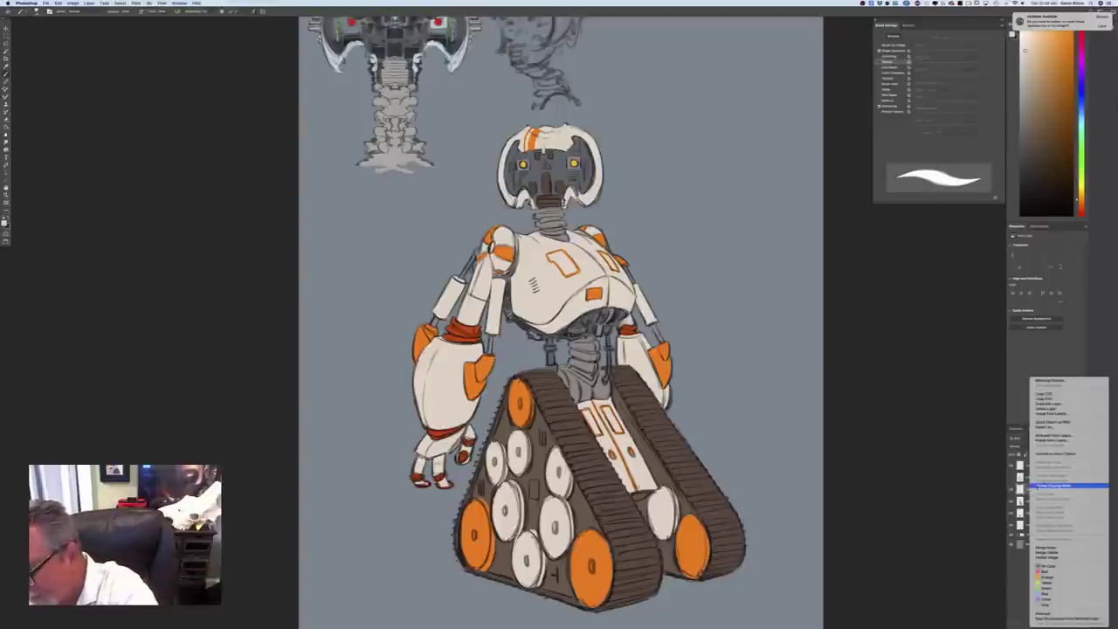
left_click(1053, 485)
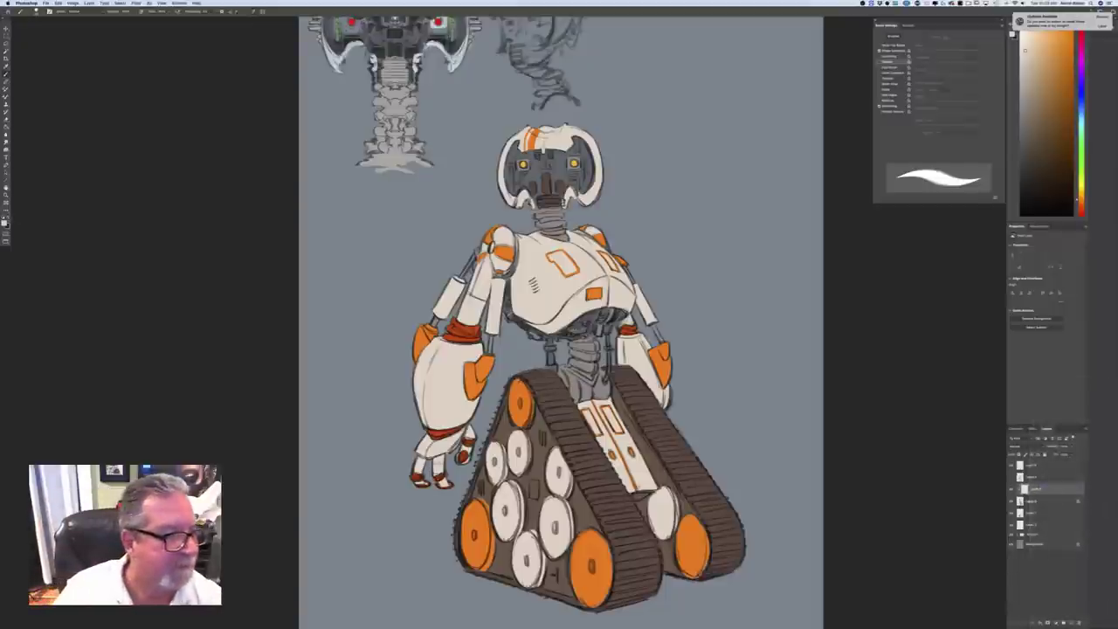
Choose a muted, warm mid-grey as the foreground colour for shading
left_click(5, 221)
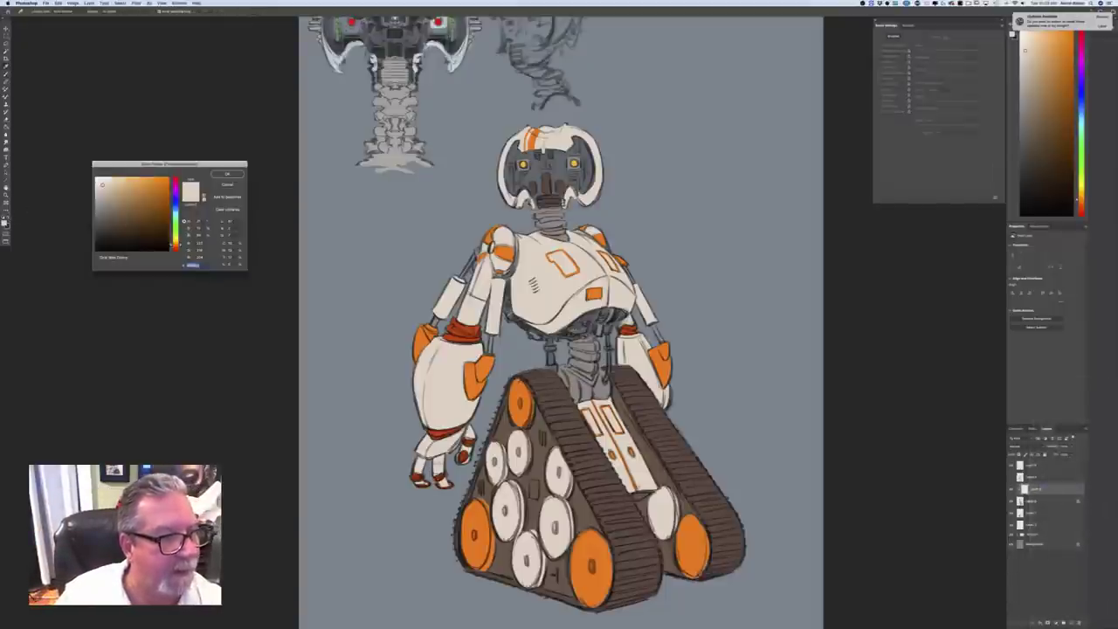
left_click(176, 210)
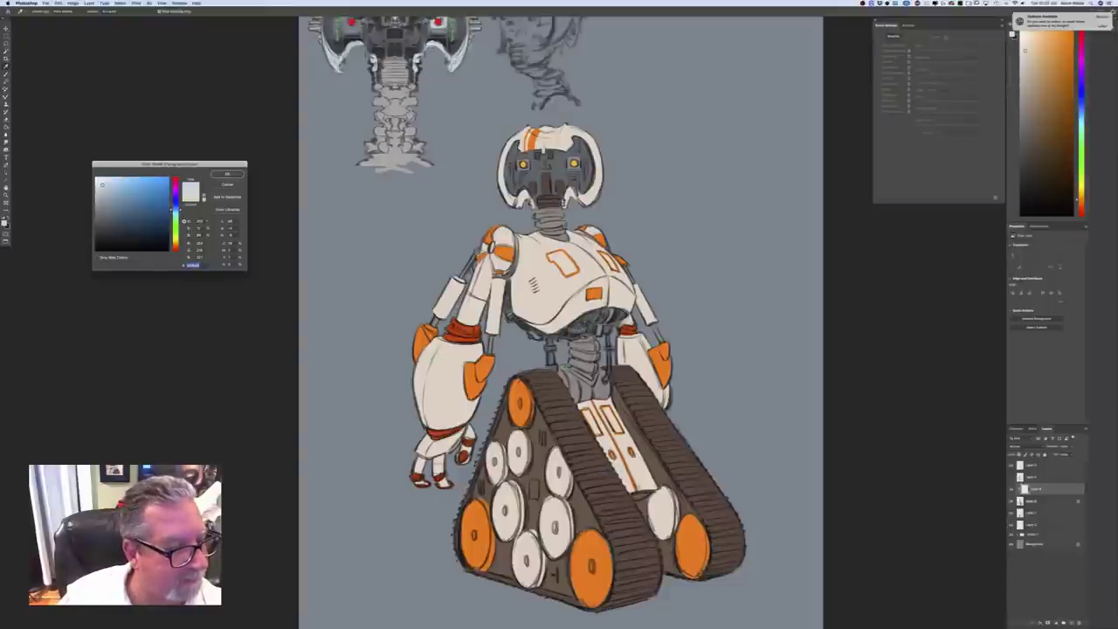
left_click(108, 210)
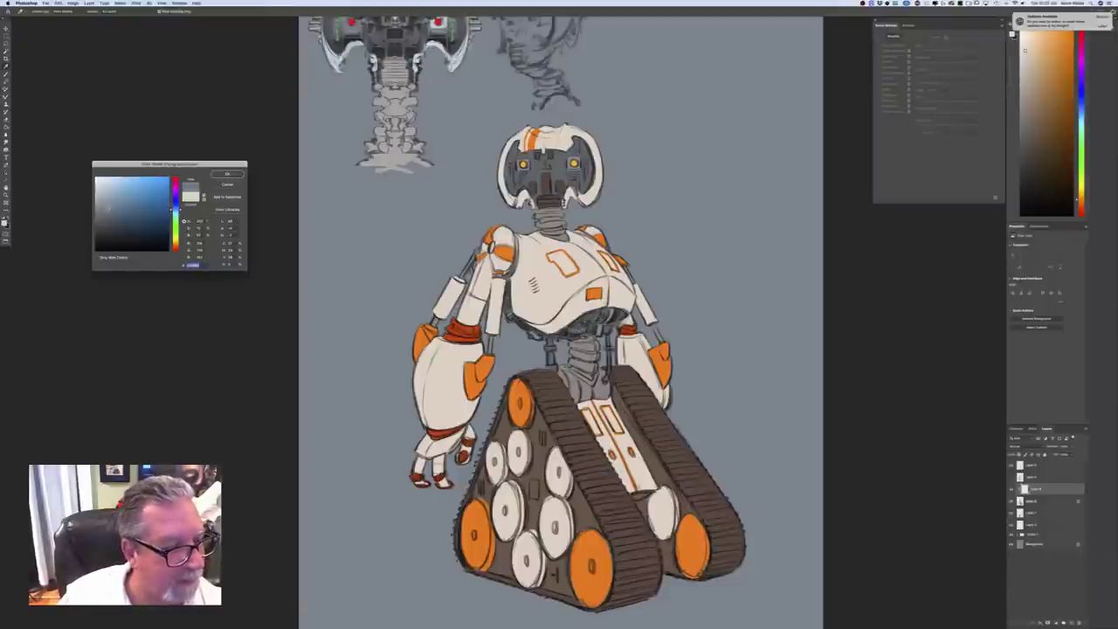
left_click(176, 244)
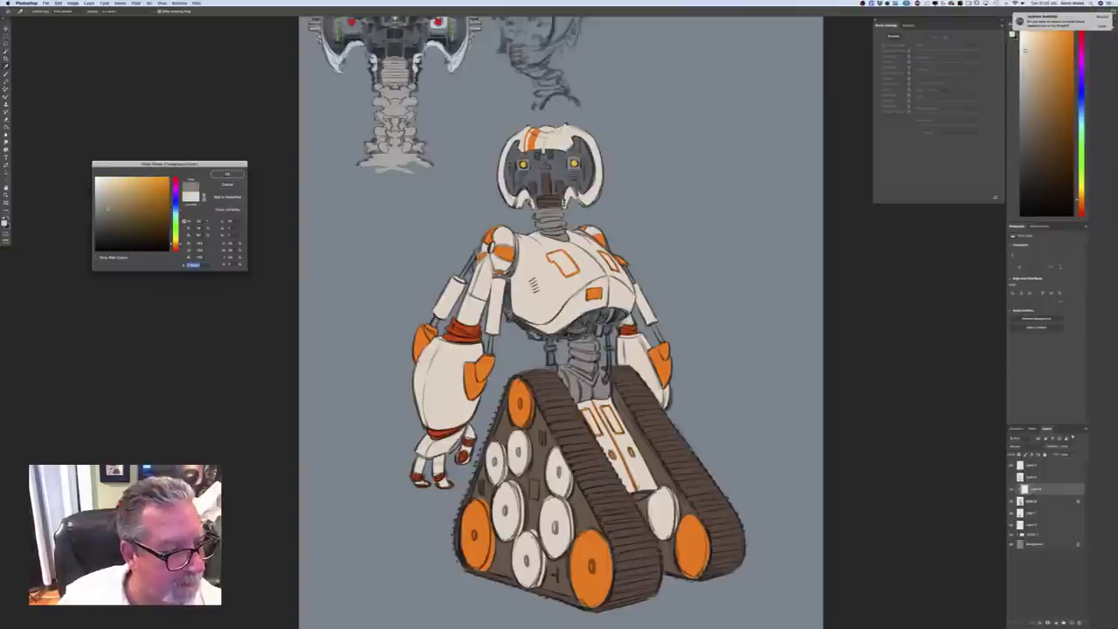
left_click(225, 175)
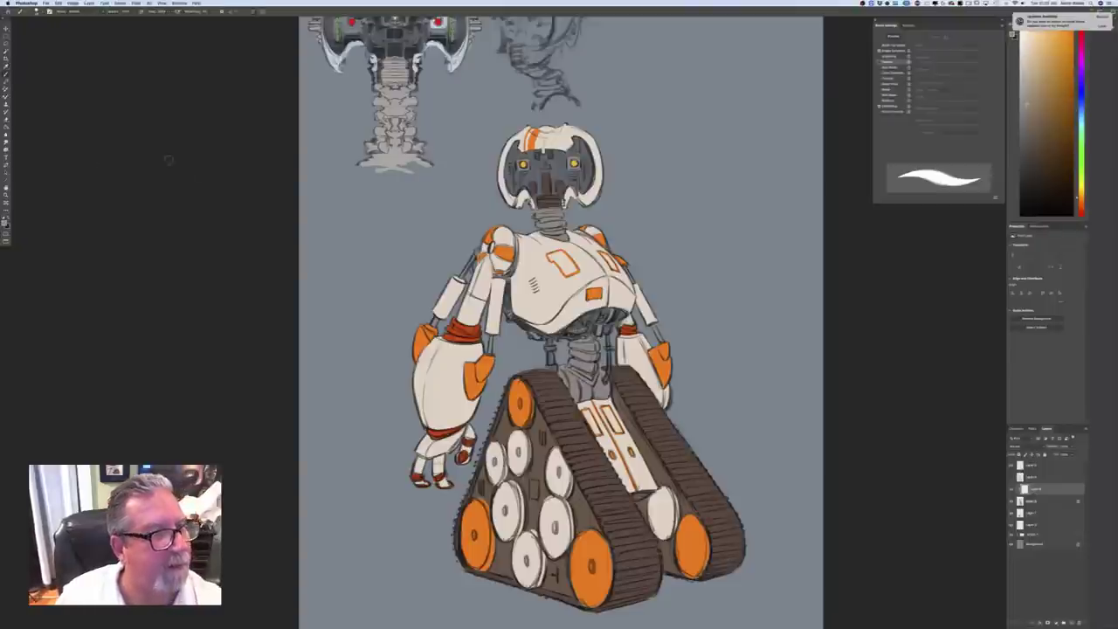
Switch to a soft textured brush, adjust its opacity and turn off pressure-controlled size
left_click(37, 13)
left_click(240, 237)
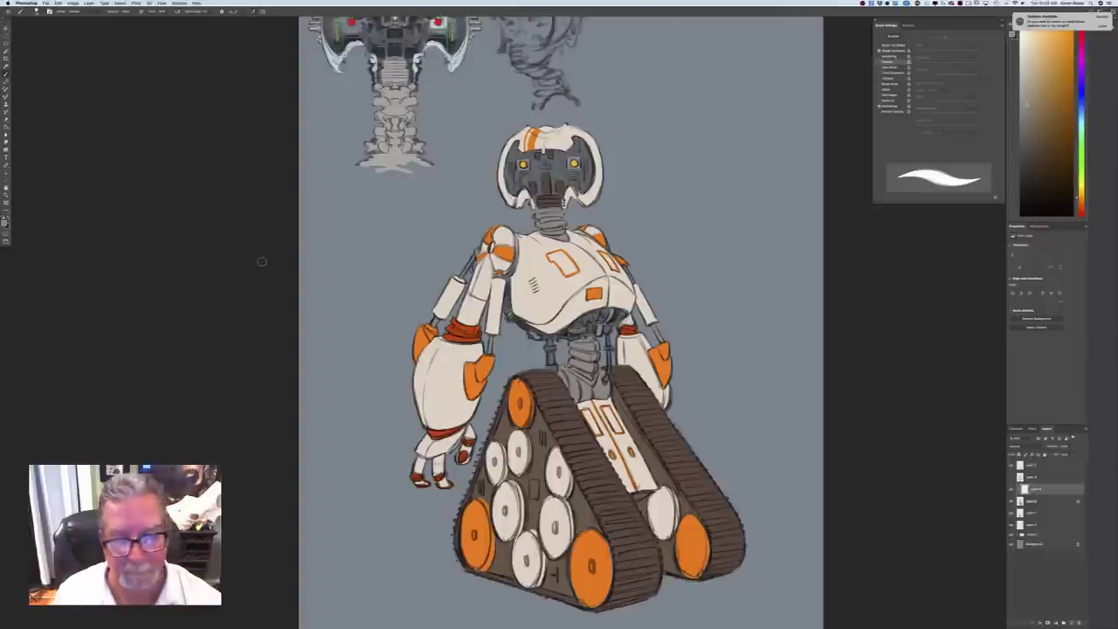
left_click(138, 13)
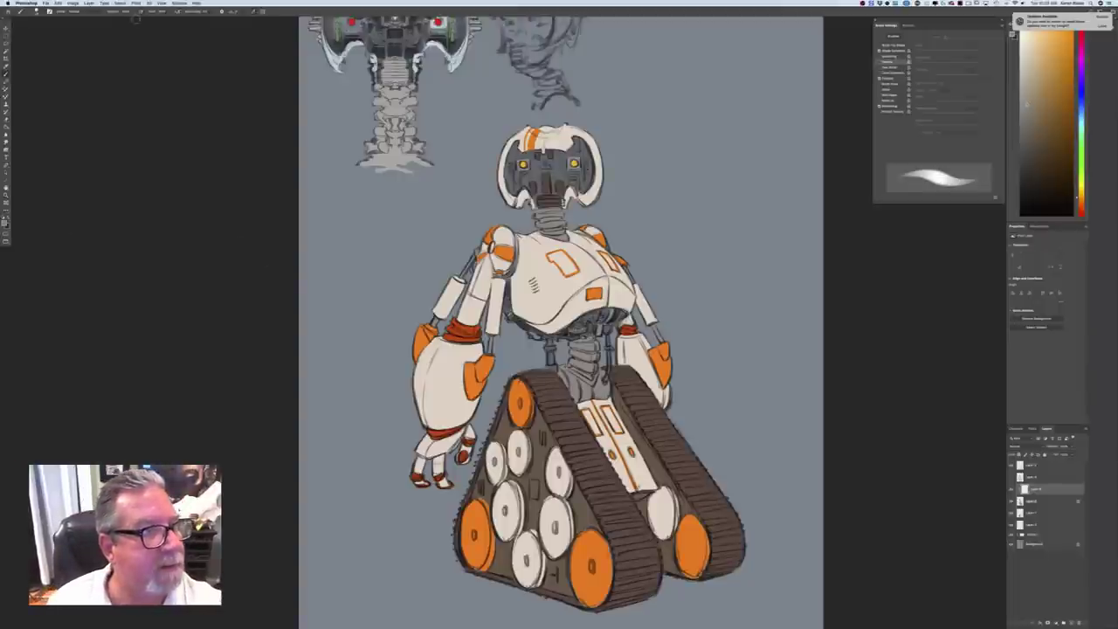
left_click(132, 12)
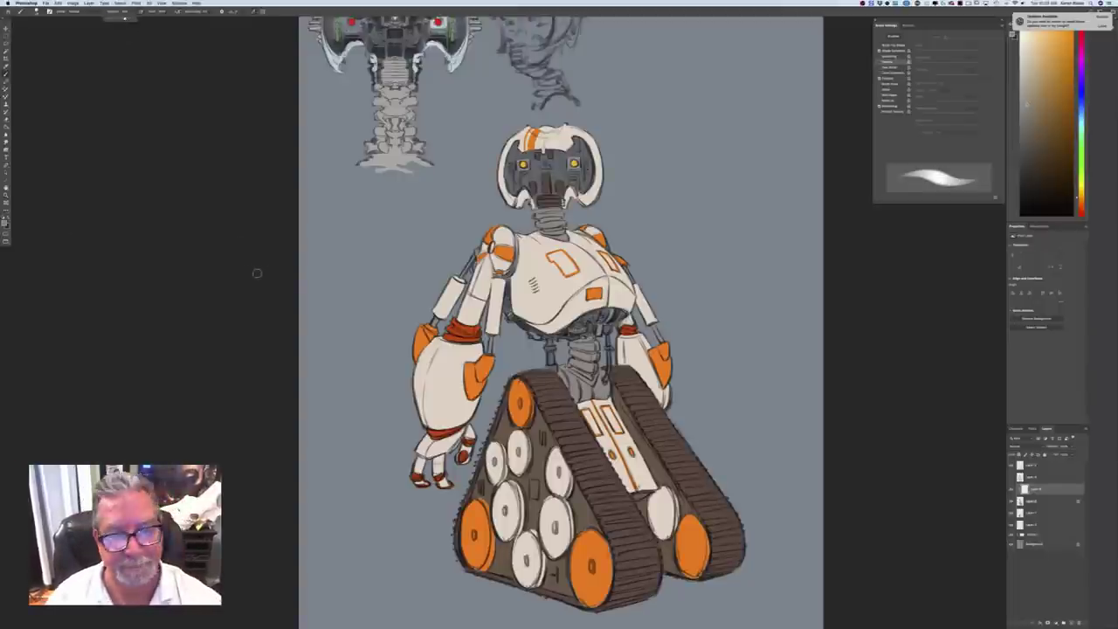
left_click(253, 12)
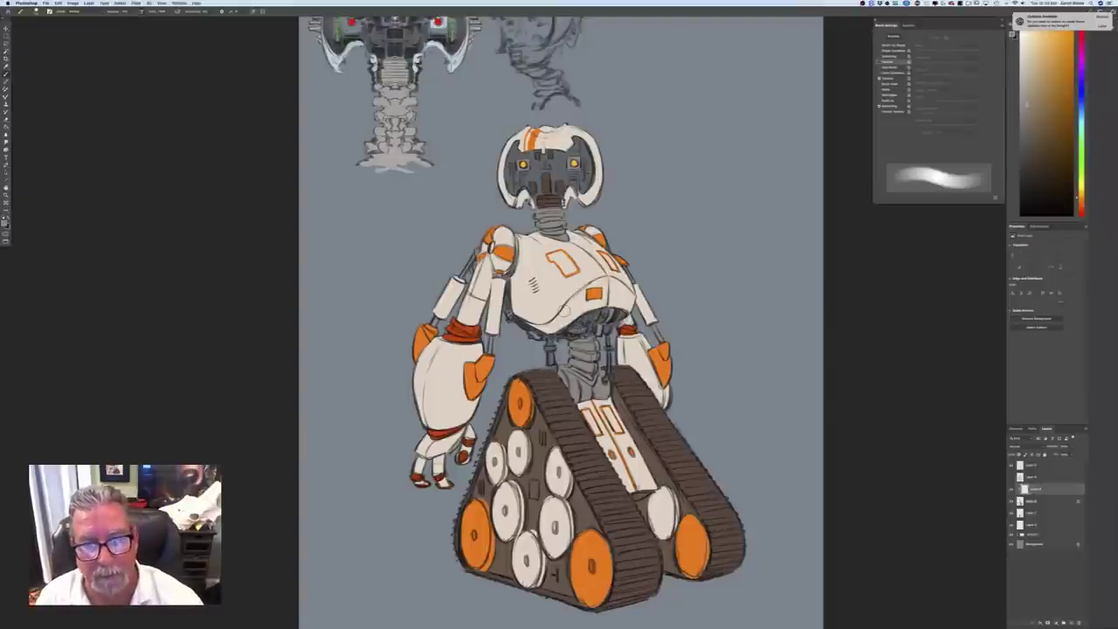
Brush a soft shadow over the right-hand rim of the robot's helmet and set the clipped layer to Multiply
mouse_move(600, 183)
left_mouse_down()
mouse_move(583, 203)
mouse_move(591, 193)
left_mouse_up()
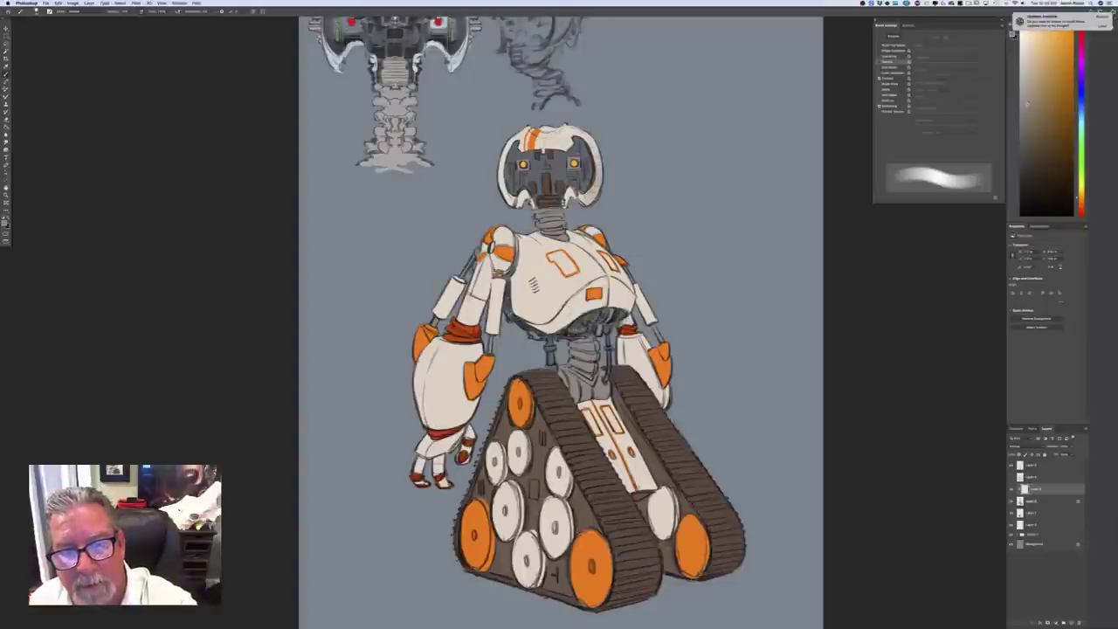
mouse_move(579, 133)
left_mouse_down()
mouse_move(600, 163)
mouse_move(584, 203)
left_mouse_up()
mouse_move(599, 170)
left_mouse_down()
mouse_move(580, 204)
mouse_move(563, 206)
left_mouse_up()
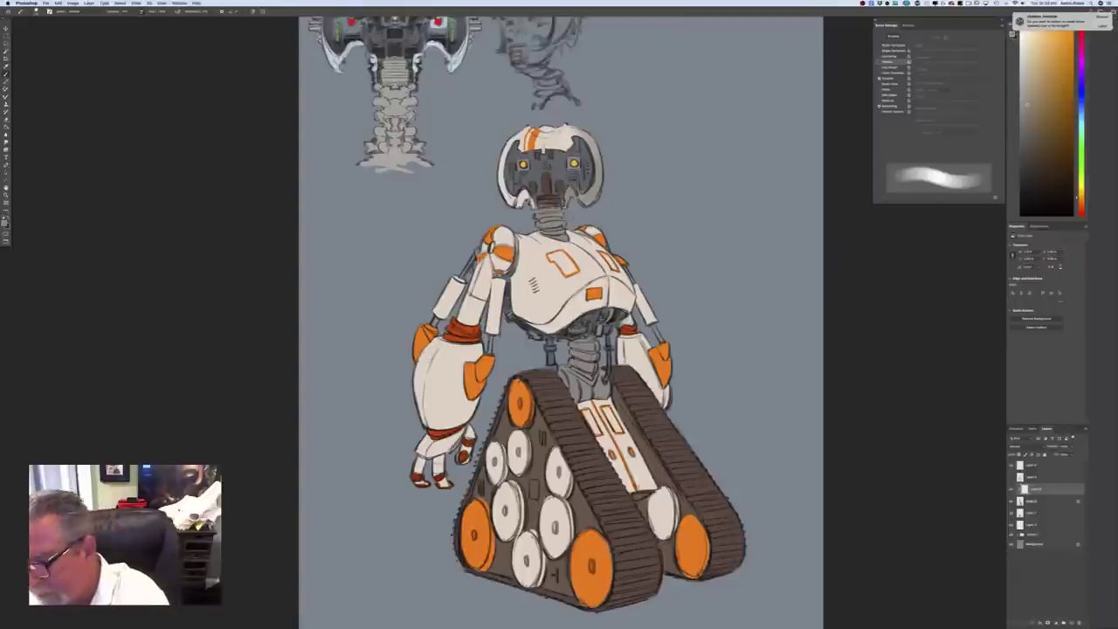
left_click(1020, 446)
left_click(1024, 462)
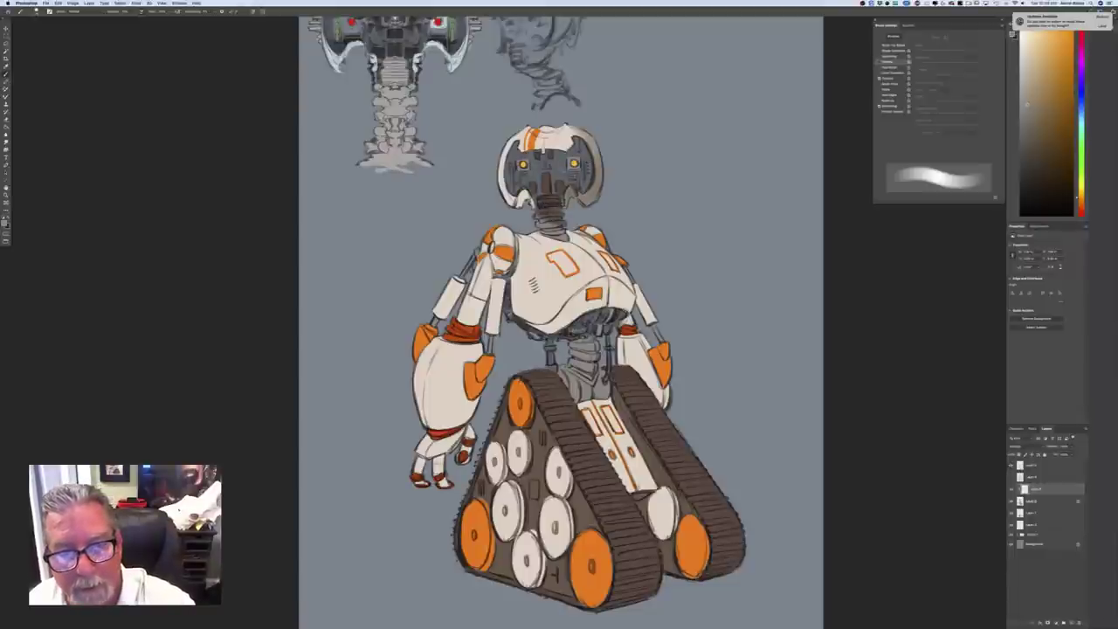
Shade beneath the helmet's lower rim and across its crown with soft shadow, reducing the brush size for finer areas
mouse_move(562, 208)
left_mouse_down()
mouse_move(557, 195)
mouse_move(540, 202)
left_mouse_up()
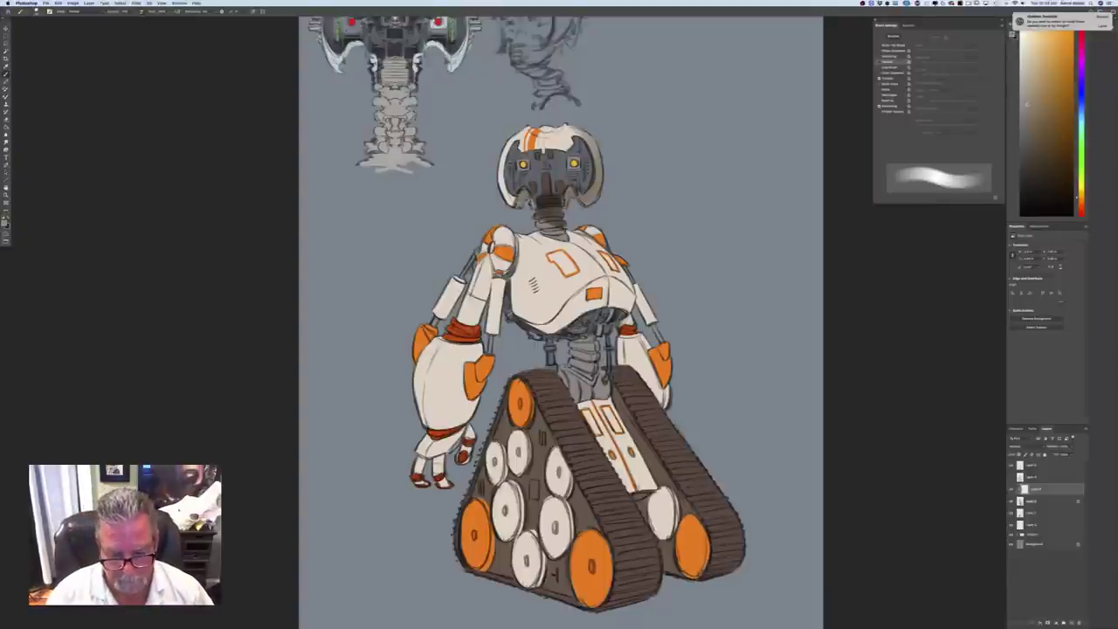
key("e")
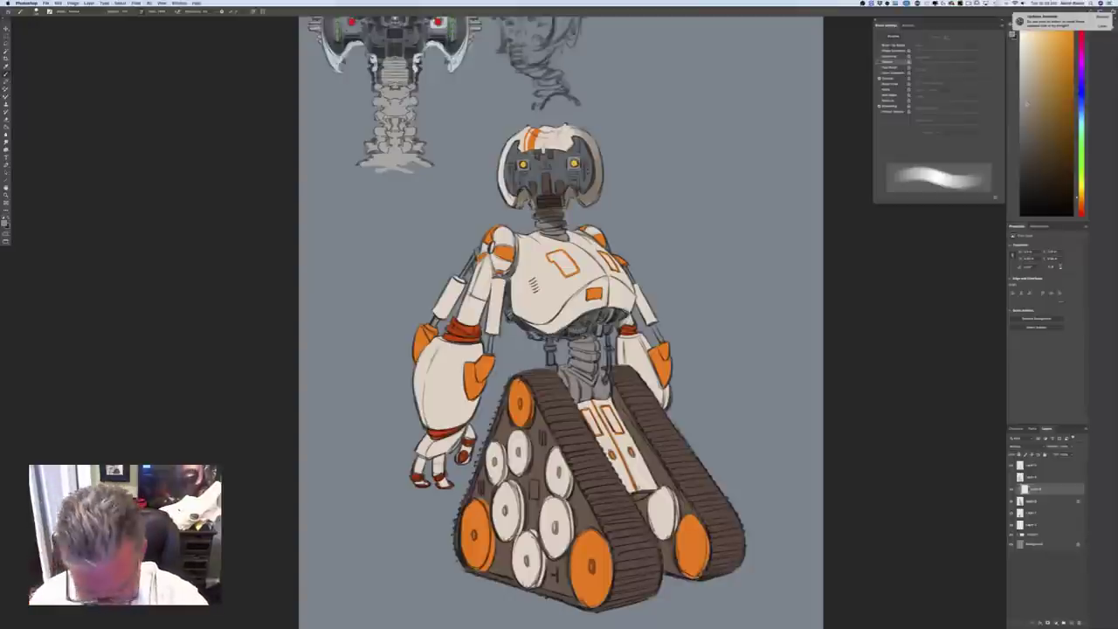
key("bracketleft")
key("bracketleft")
key("bracketleft")
key("bracketleft")
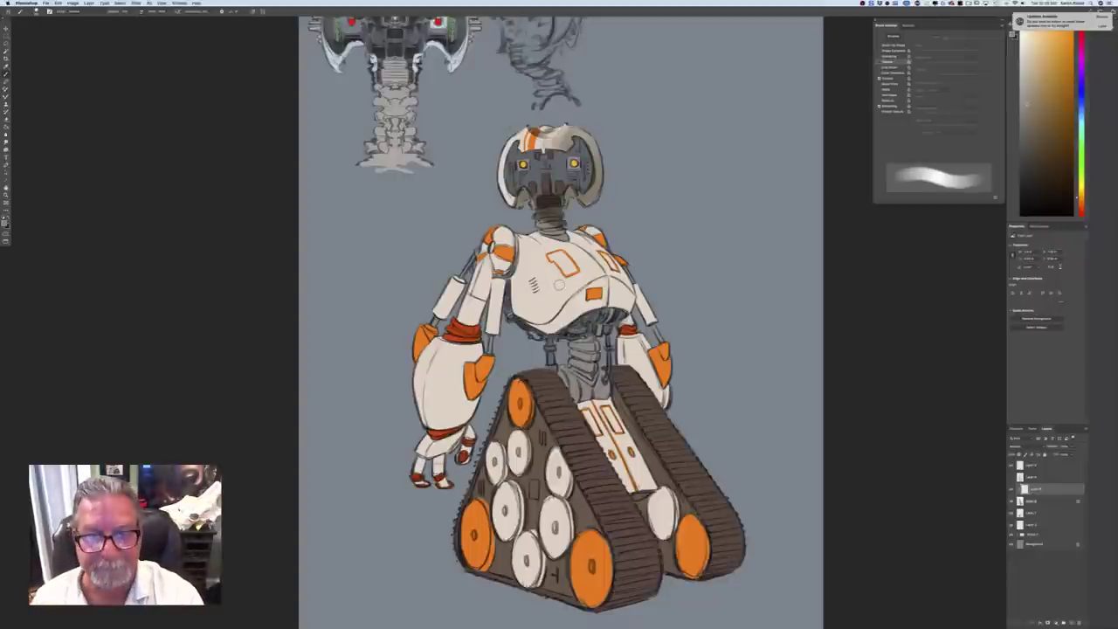
Brush soft shadows over the chest plate's right side, lower edge and left edge, and along the adjoining left shoulder
mouse_move(628, 281)
left_mouse_down()
mouse_move(585, 238)
mouse_move(575, 236)
mouse_move(603, 259)
mouse_move(552, 234)
mouse_move(593, 255)
left_mouse_up()
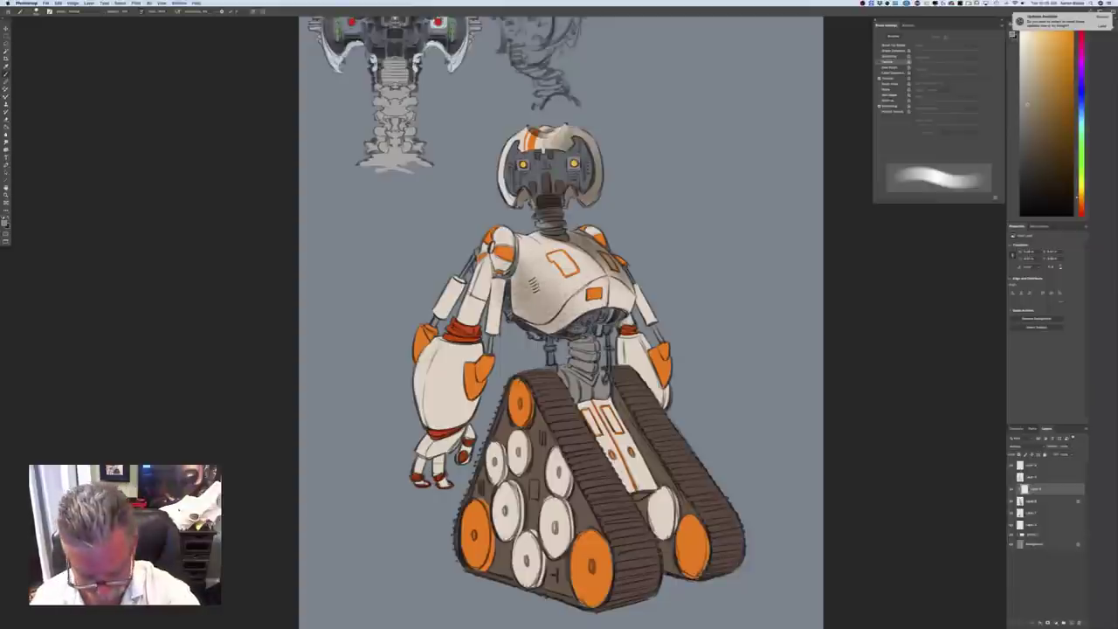
mouse_move(631, 296)
left_mouse_down()
mouse_move(629, 309)
mouse_move(617, 299)
left_mouse_up()
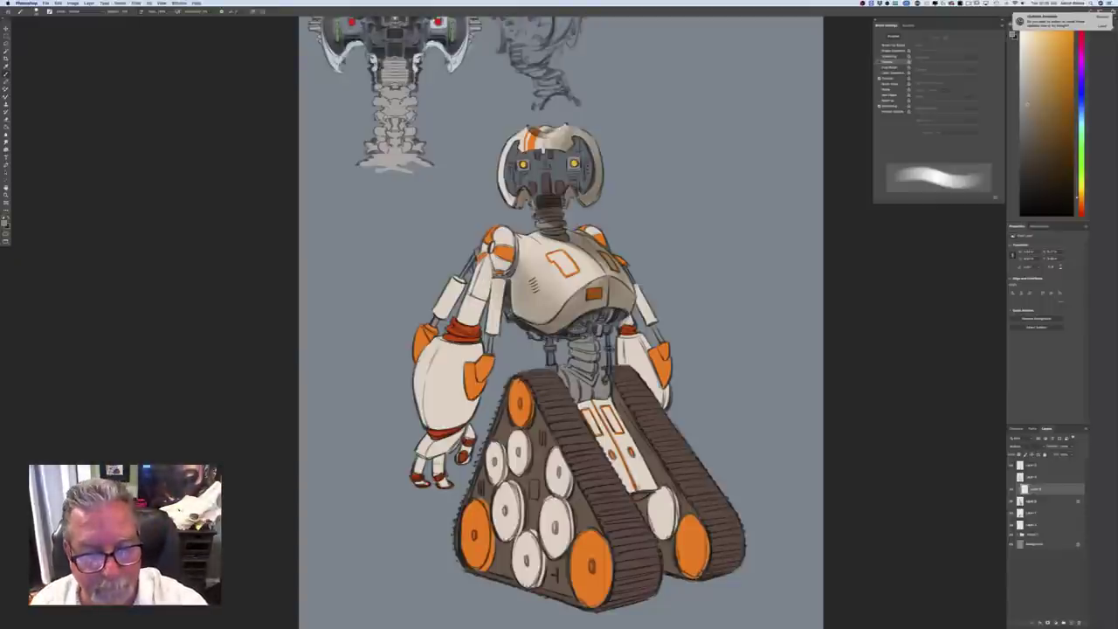
left_click_drag(515, 270, 522, 313)
left_click_drag(507, 232, 505, 267)
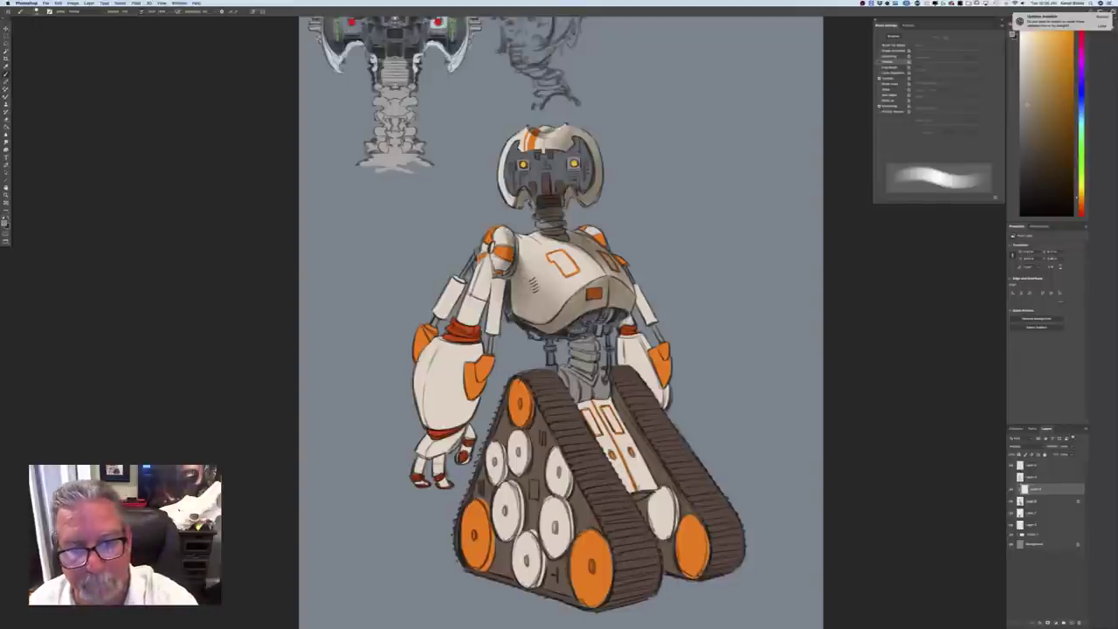
Shade the right-hand arm from the shoulder down to the forearm's outer edge, and darken its red-orange elbow band
mouse_move(599, 230)
left_mouse_down()
mouse_move(653, 323)
mouse_move(664, 390)
left_mouse_up()
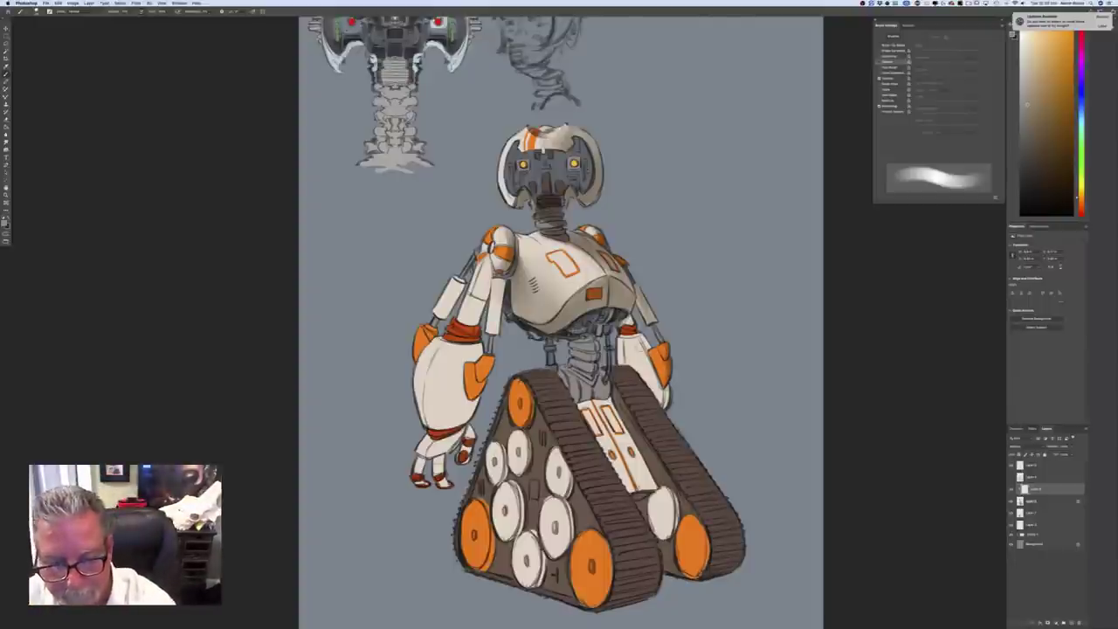
left_click_drag(670, 381, 664, 399)
mouse_move(664, 352)
left_mouse_down()
mouse_move(646, 366)
mouse_move(666, 386)
mouse_move(643, 357)
mouse_move(668, 407)
mouse_move(633, 367)
left_mouse_up()
left_click_drag(656, 372, 646, 393)
left_click_drag(646, 351, 637, 379)
mouse_move(648, 337)
left_mouse_down()
mouse_move(633, 383)
mouse_move(631, 368)
mouse_move(645, 390)
left_mouse_up()
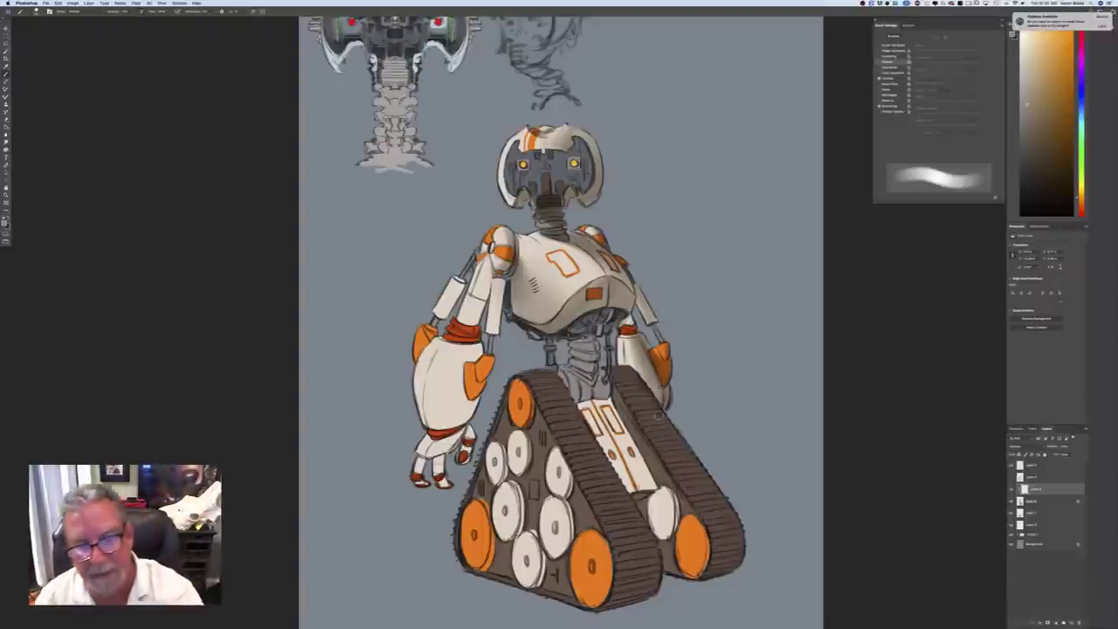
left_click_drag(630, 318, 624, 334)
mouse_move(630, 318)
left_mouse_down()
mouse_move(622, 335)
mouse_move(616, 319)
left_mouse_up()
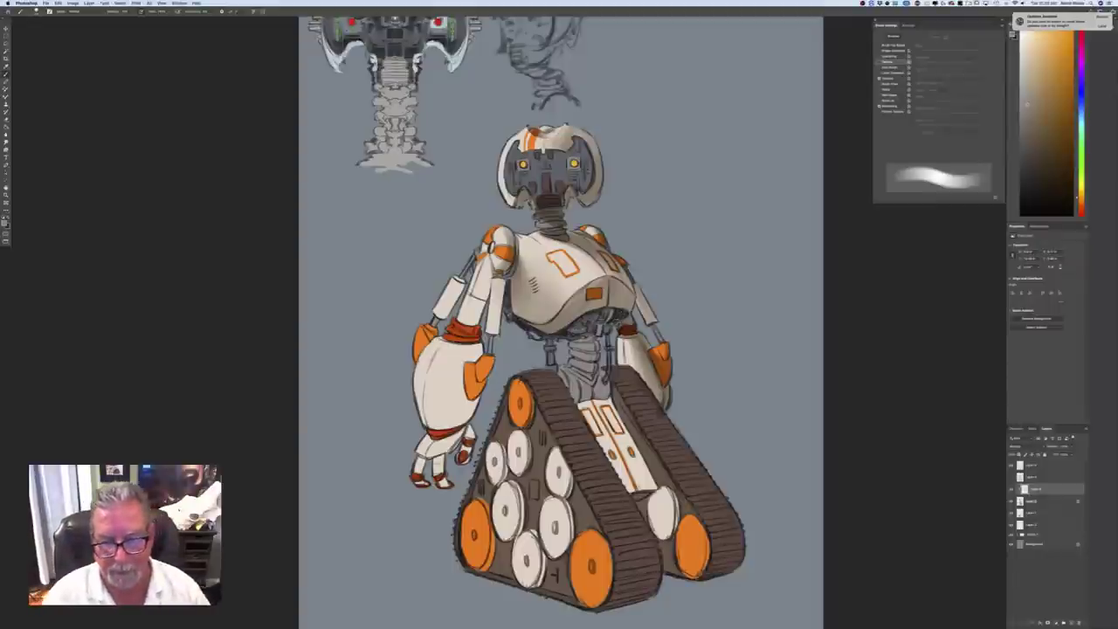
Darken the ribbed waist column and cover the white panel between the treads with an even shadow
mouse_move(571, 344)
left_mouse_down()
mouse_move(593, 362)
mouse_move(597, 353)
mouse_move(580, 355)
mouse_move(577, 341)
mouse_move(591, 369)
mouse_move(582, 385)
mouse_move(561, 378)
mouse_move(599, 391)
mouse_move(563, 404)
mouse_move(596, 400)
mouse_move(584, 402)
left_mouse_up()
left_click_drag(592, 394, 573, 386)
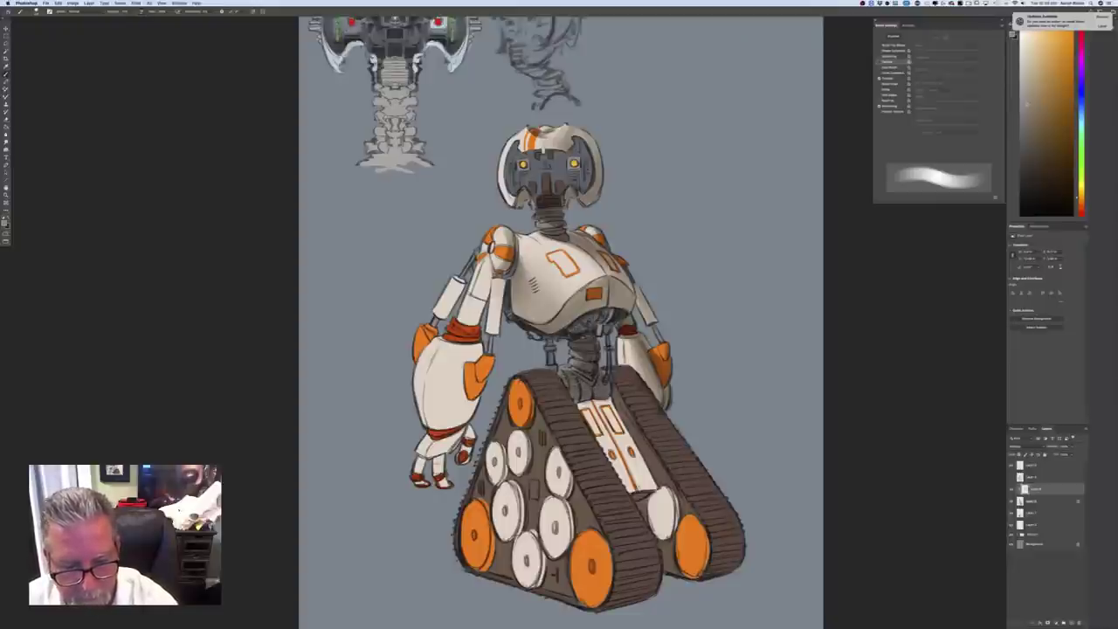
mouse_move(647, 408)
left_mouse_down()
mouse_move(612, 482)
mouse_move(583, 479)
left_mouse_up()
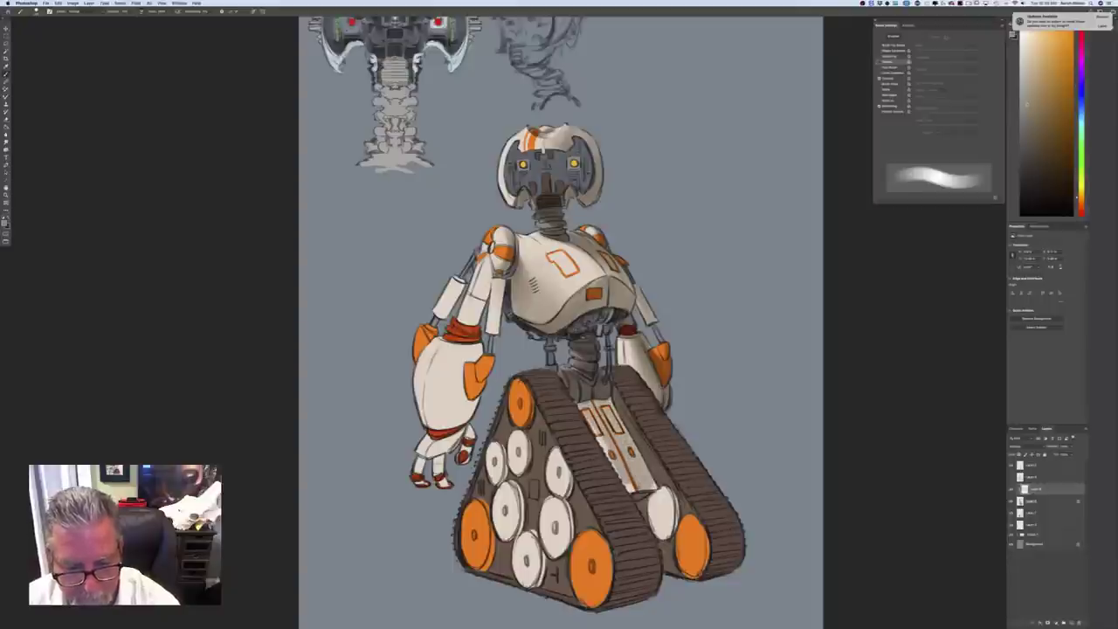
left_click_drag(592, 421, 631, 491)
mouse_move(589, 411)
left_mouse_down()
mouse_move(626, 487)
mouse_move(642, 491)
left_mouse_up()
left_click_drag(603, 418, 645, 489)
left_click_drag(615, 402, 658, 491)
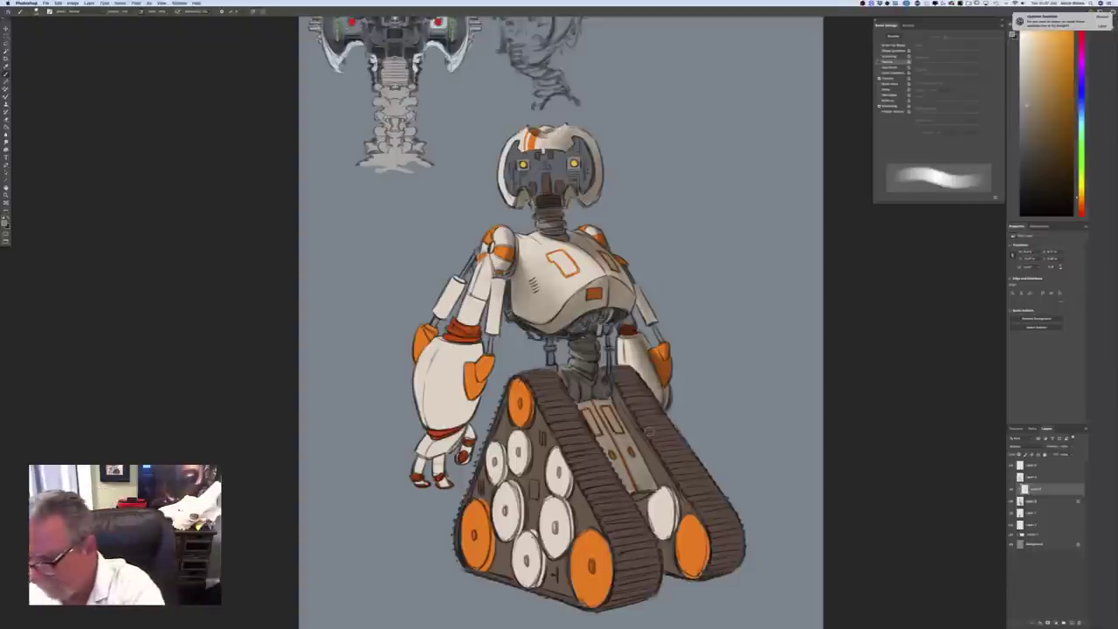
Try to merge the two flat colour layers beneath the clipped shading layer
left_click(1029, 503)
left_click(1029, 515, "shift")
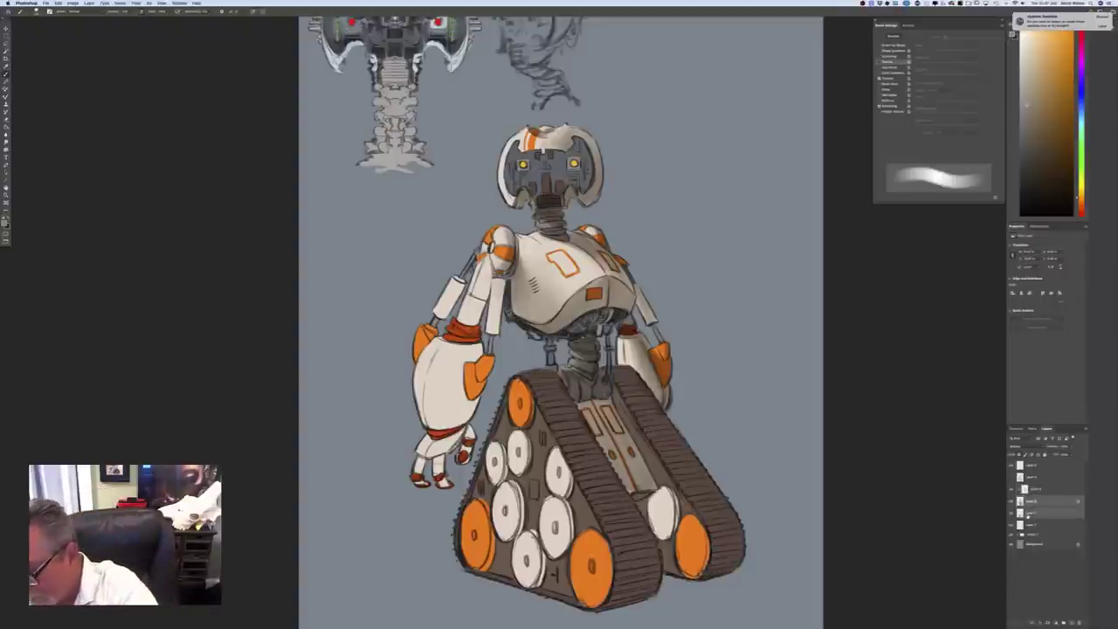
left_click(89, 3)
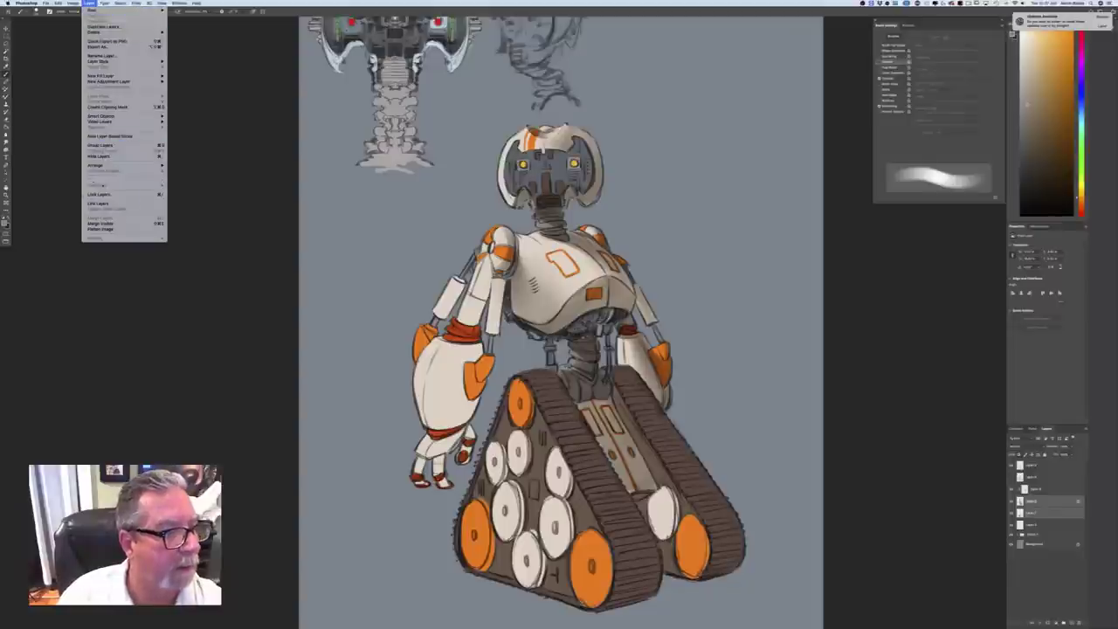
left_click(96, 224)
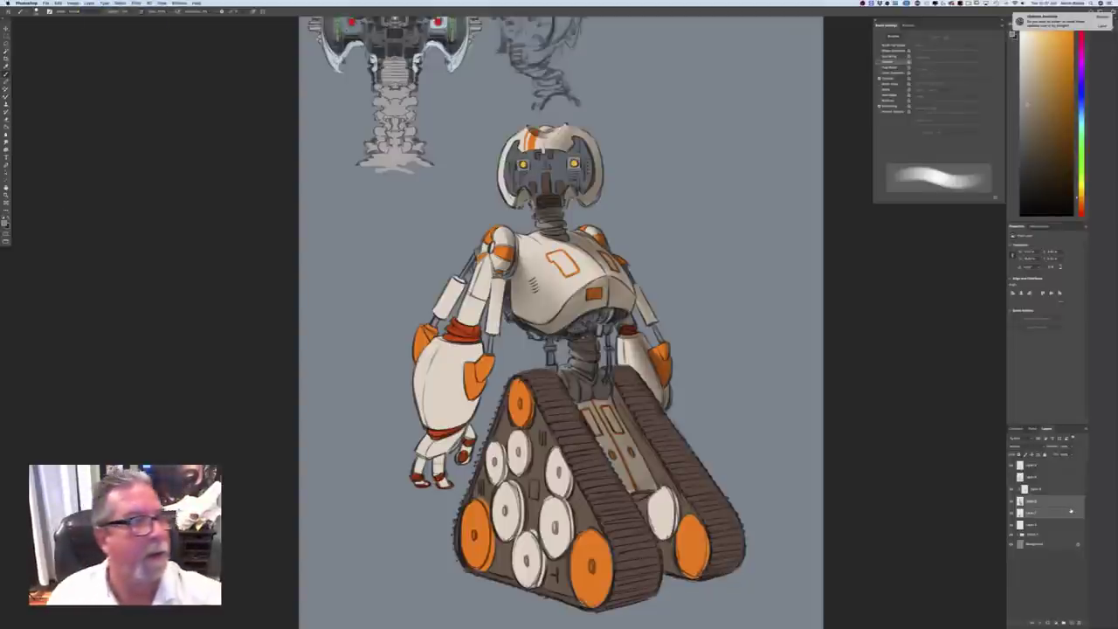
left_click(90, 2)
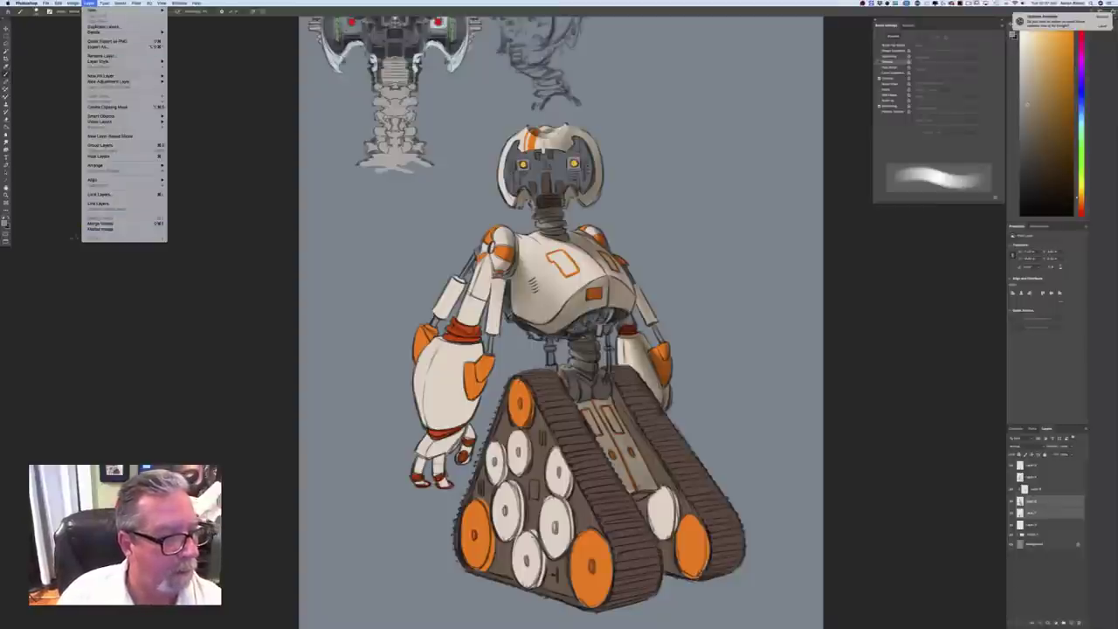
left_click(91, 229)
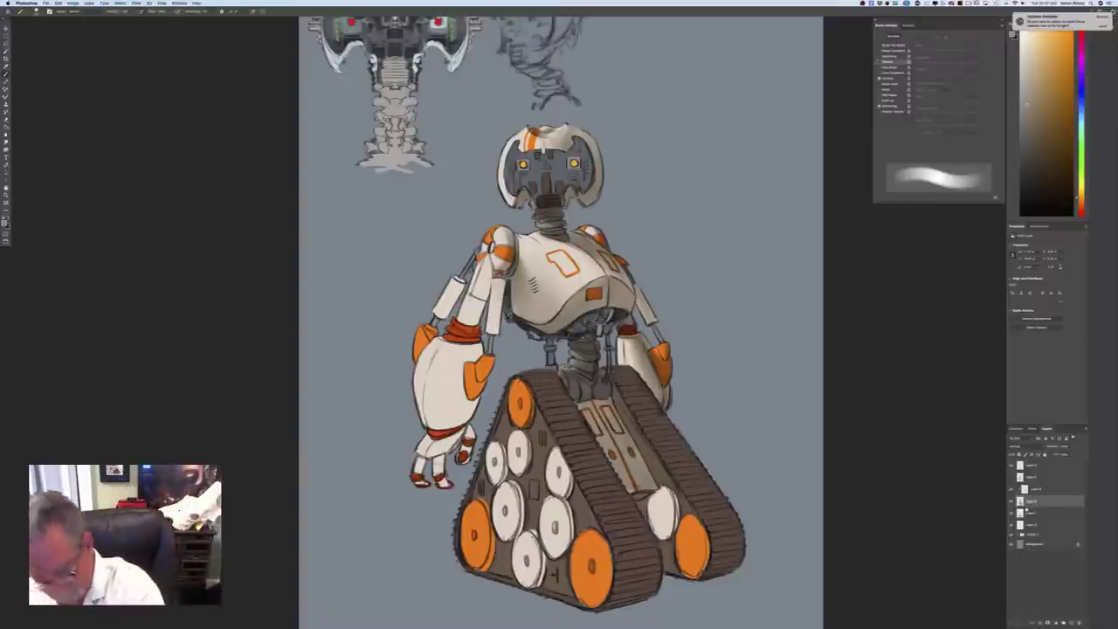
left_click(1021, 515, "shift")
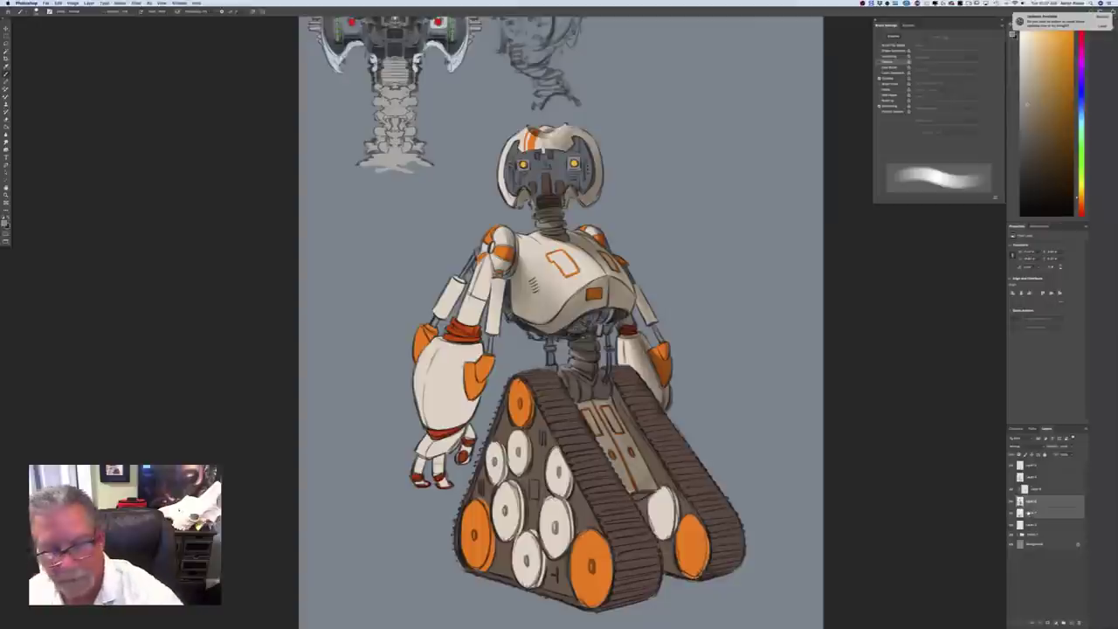
left_click(89, 4)
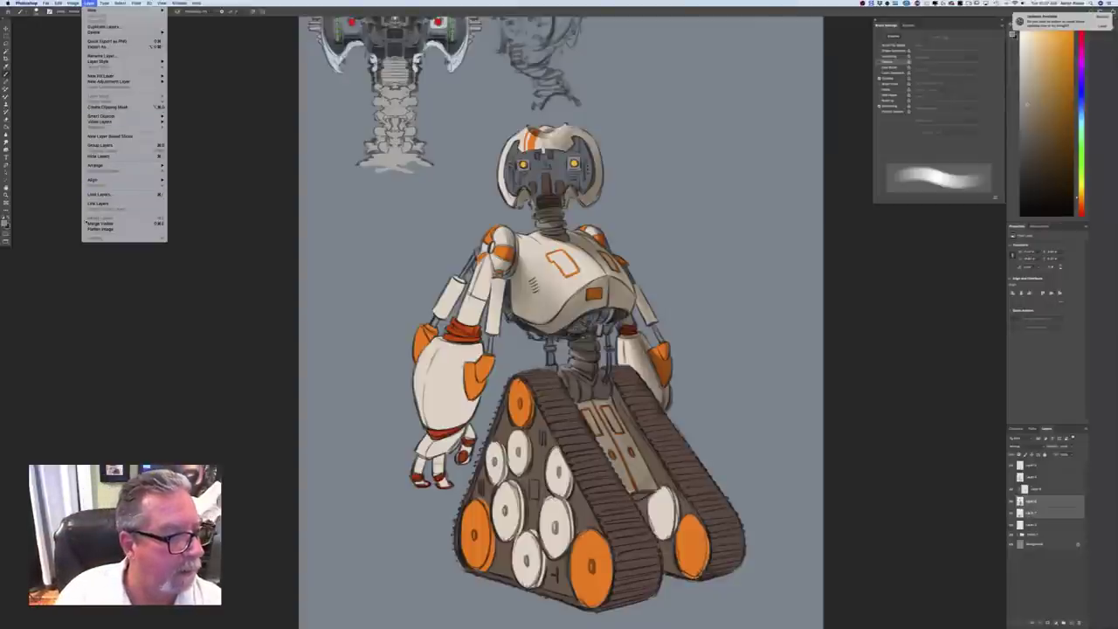
left_click(87, 223)
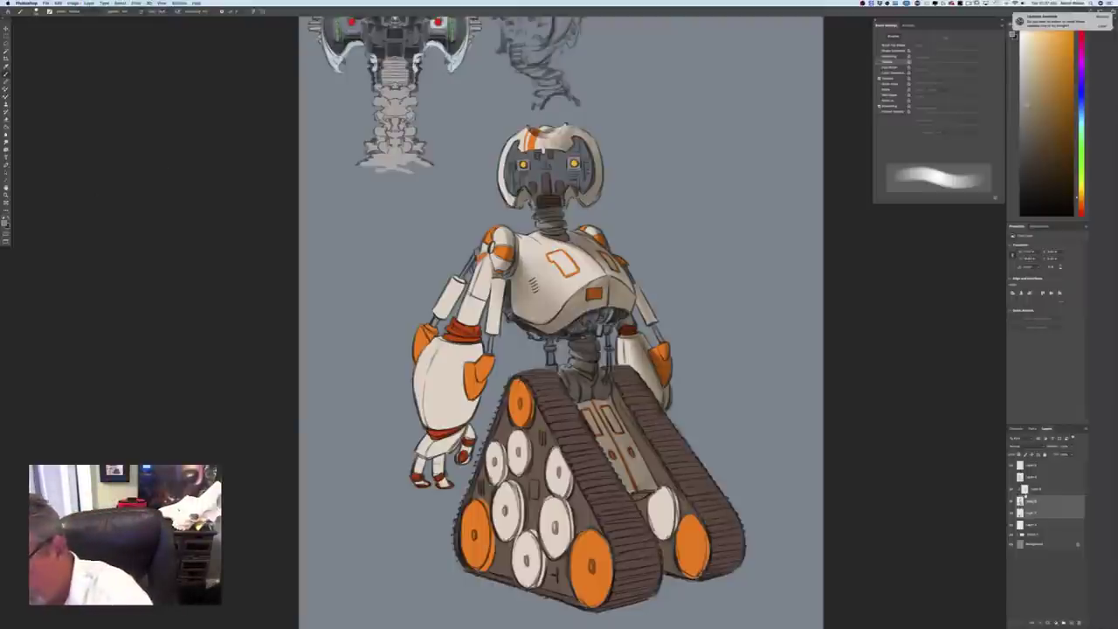
Release the shading layer's clipping mask and merge the two flat colour layers beneath it into one
left_click(1037, 490)
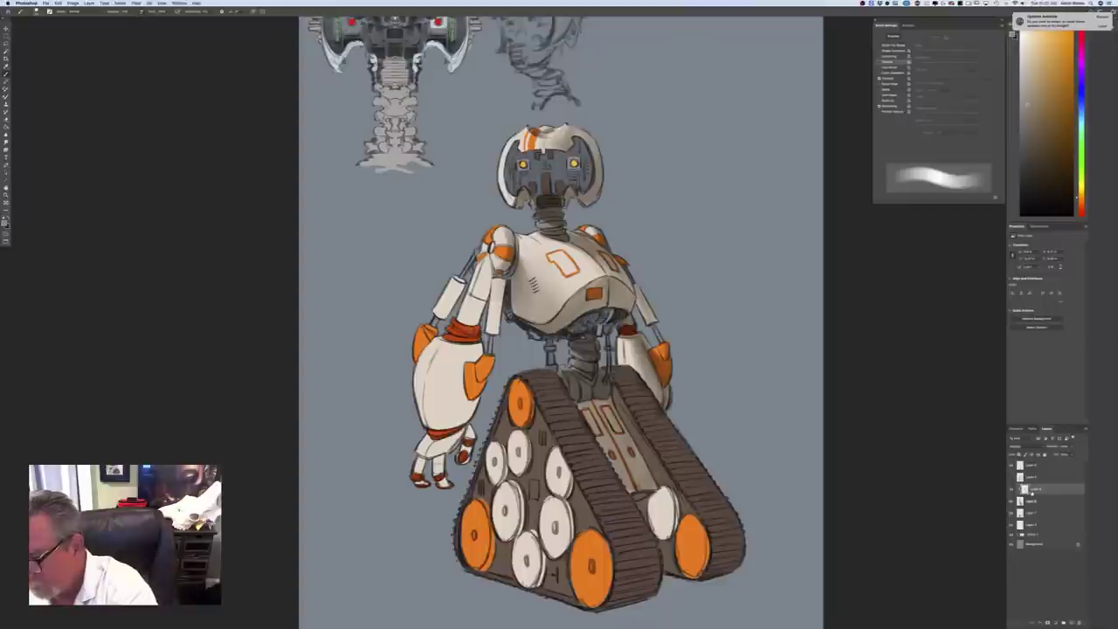
right_click(1034, 491)
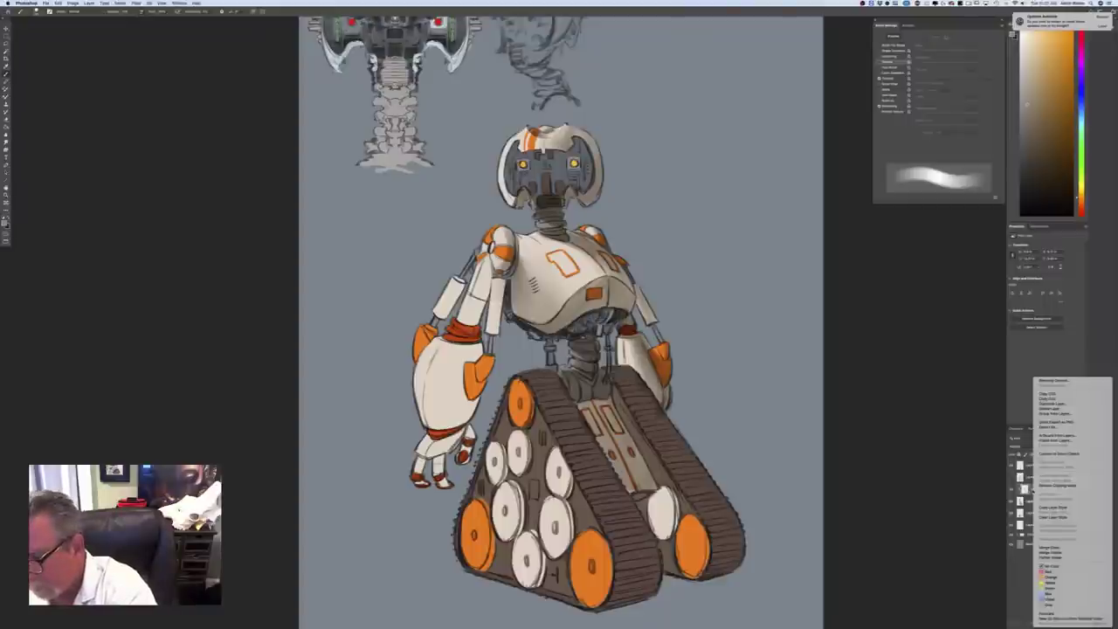
left_click(1045, 486)
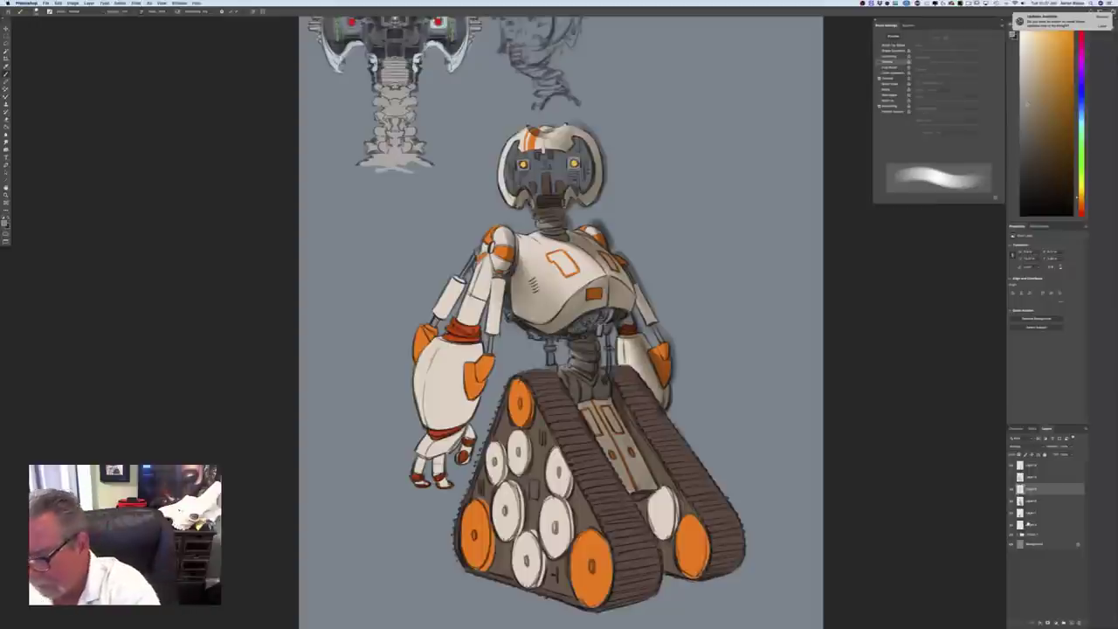
left_click(1029, 501)
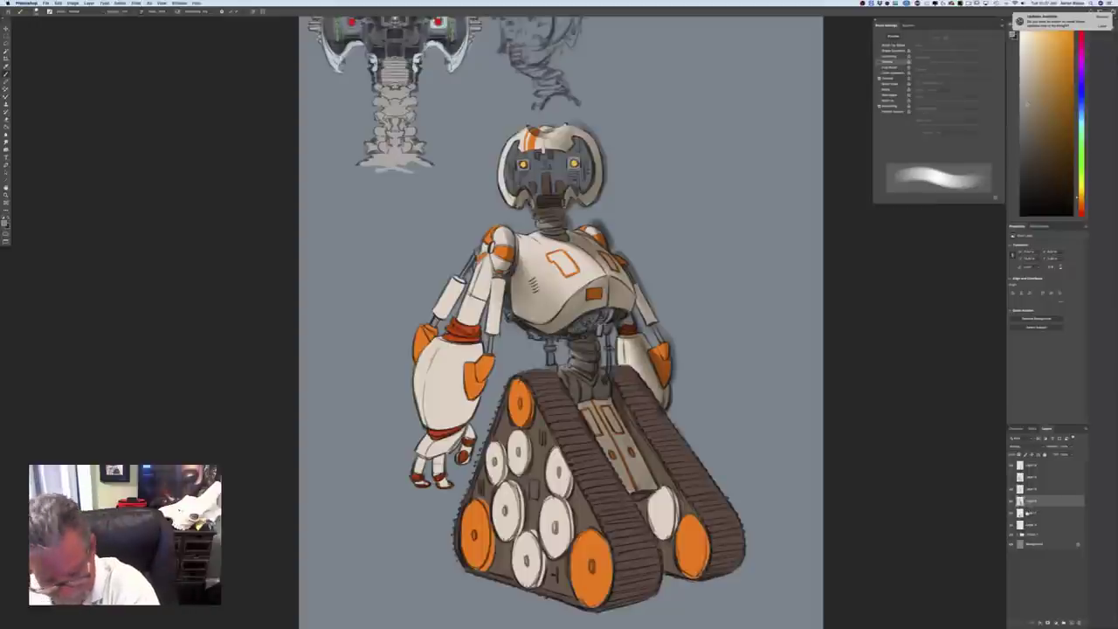
left_click(1032, 513, "shift")
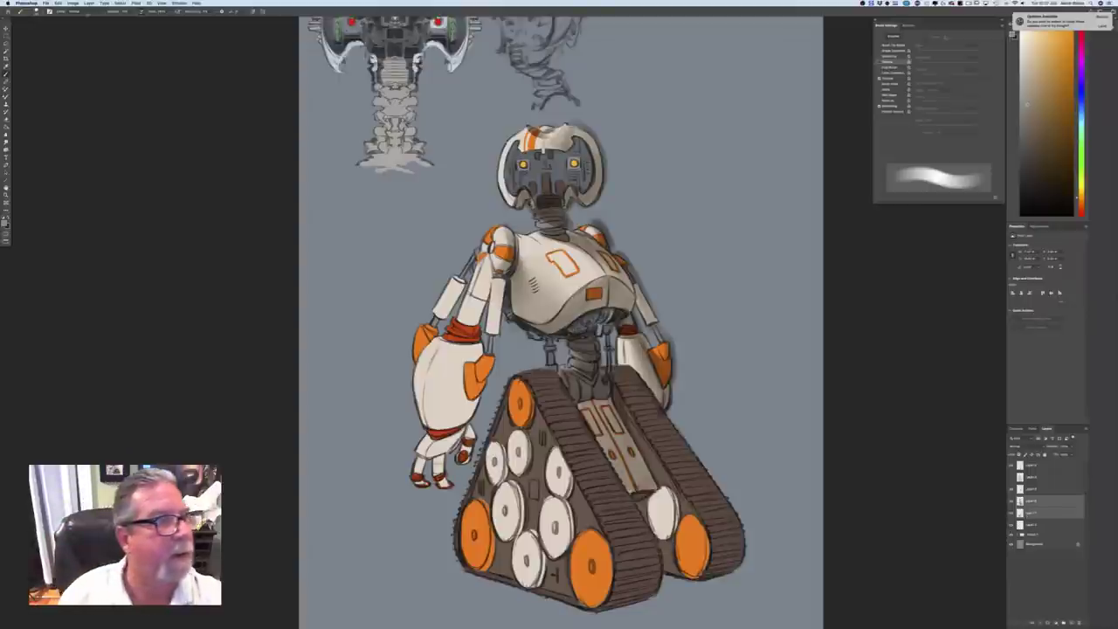
left_click(90, 3)
left_click(97, 219)
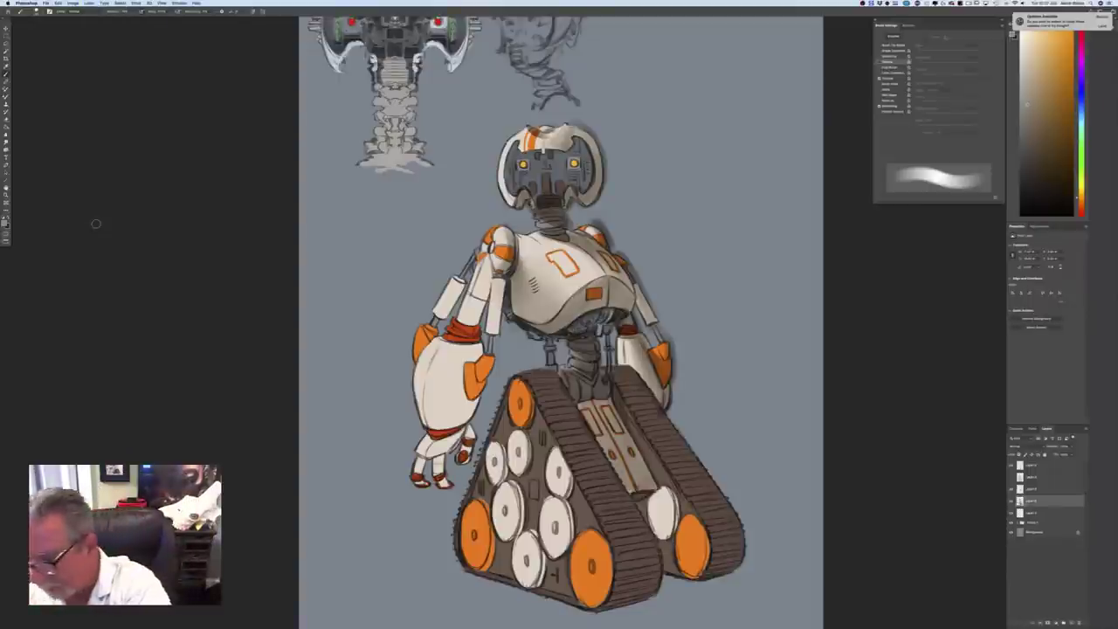
right_click(1032, 501)
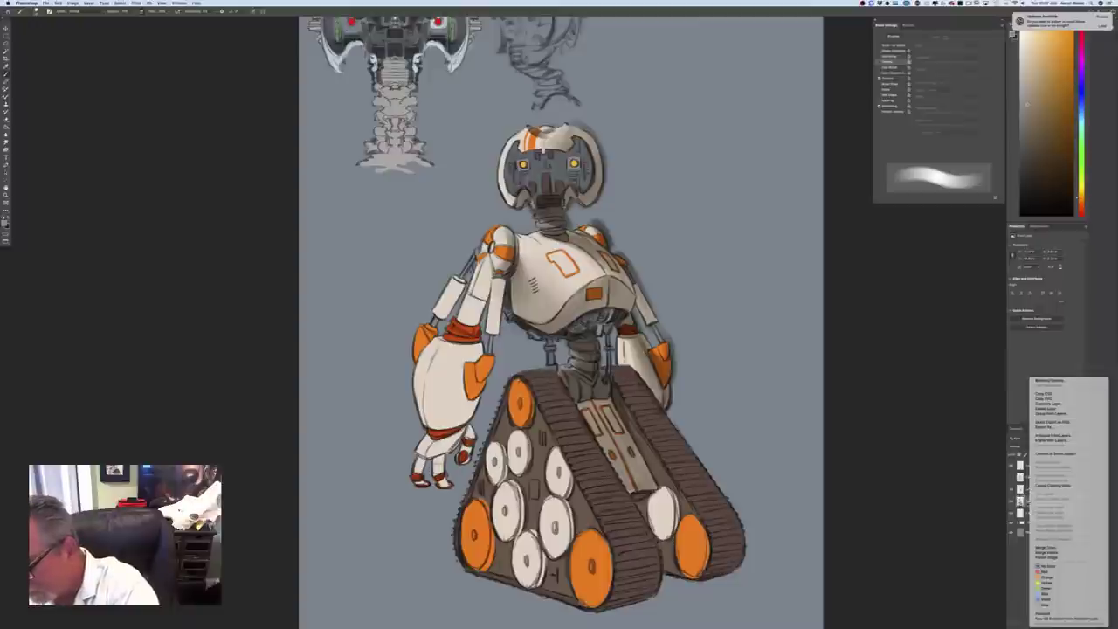
left_click(1038, 486)
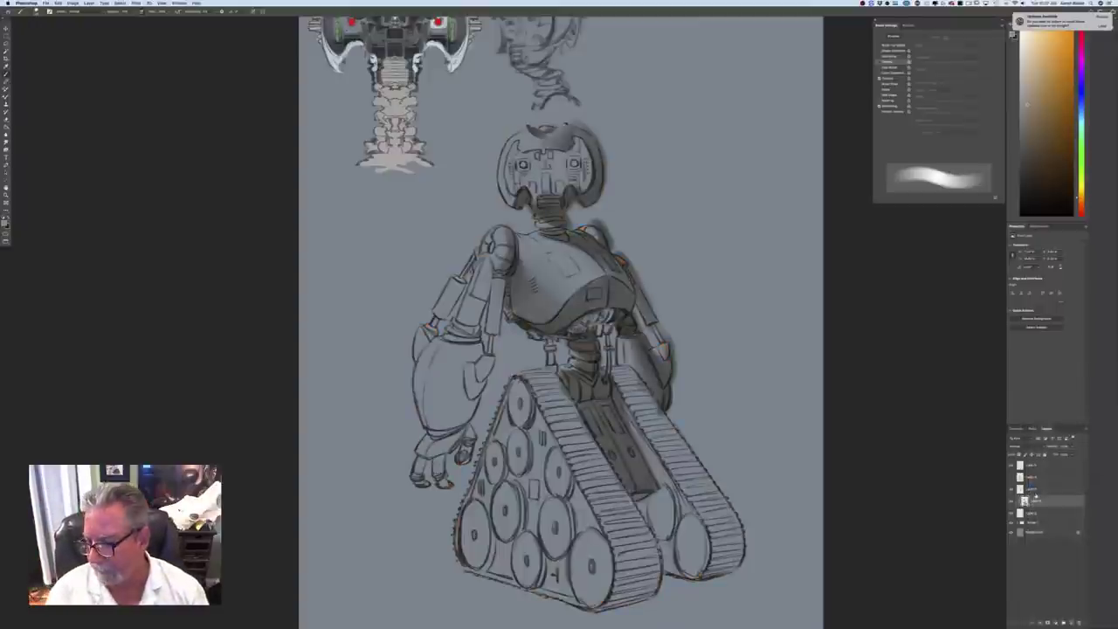
key("super+z")
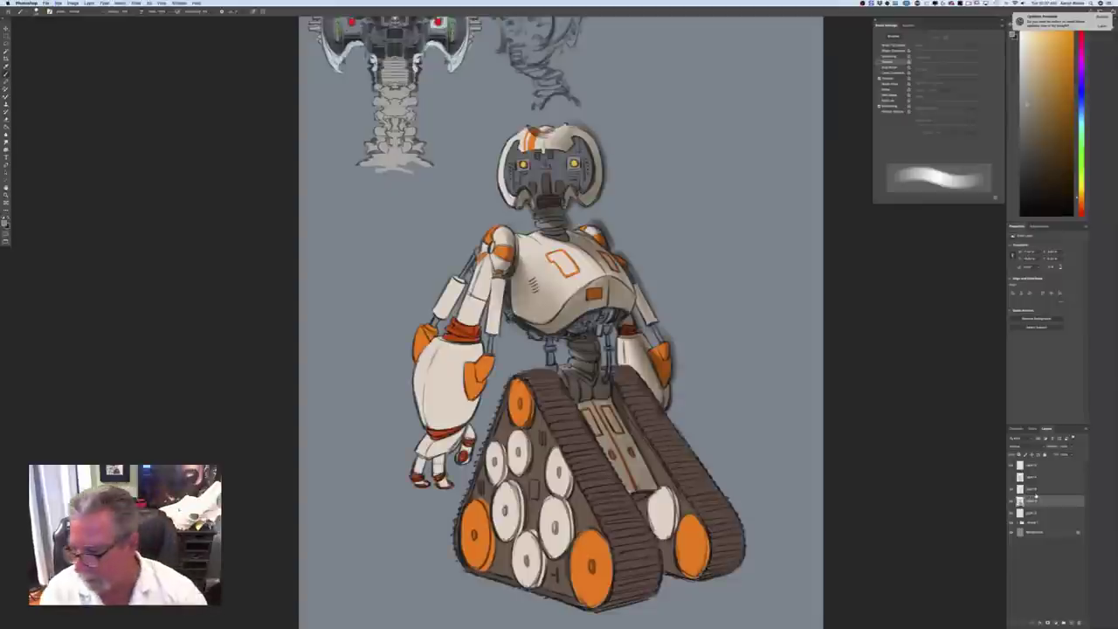
Clip the shading layer to the merged flat colour layer
left_click(1034, 490)
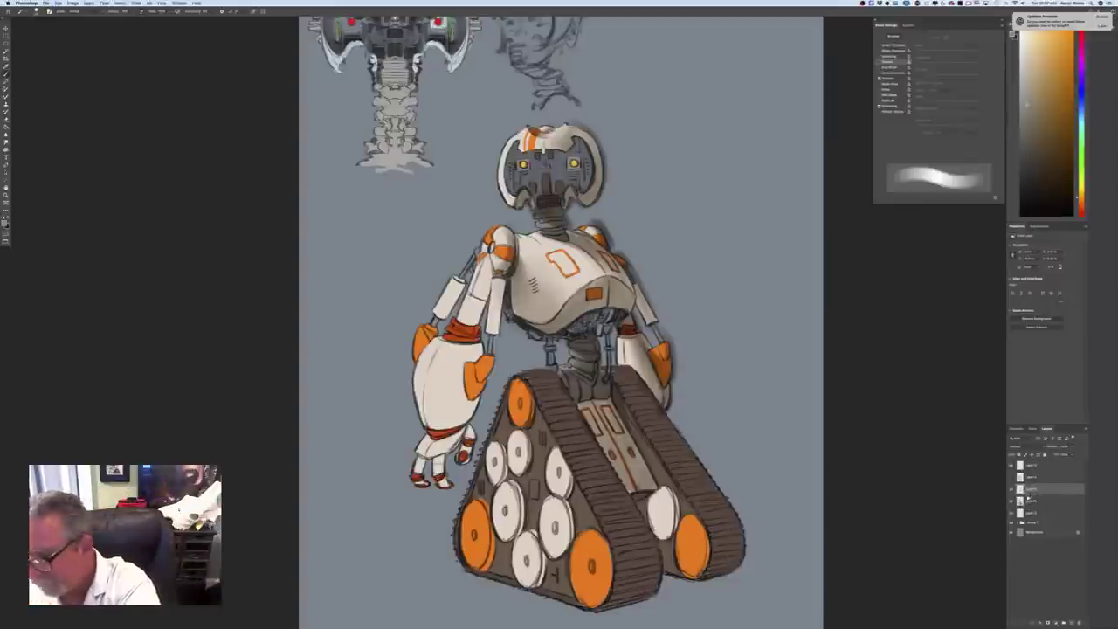
right_click(1029, 495)
left_click(1053, 485)
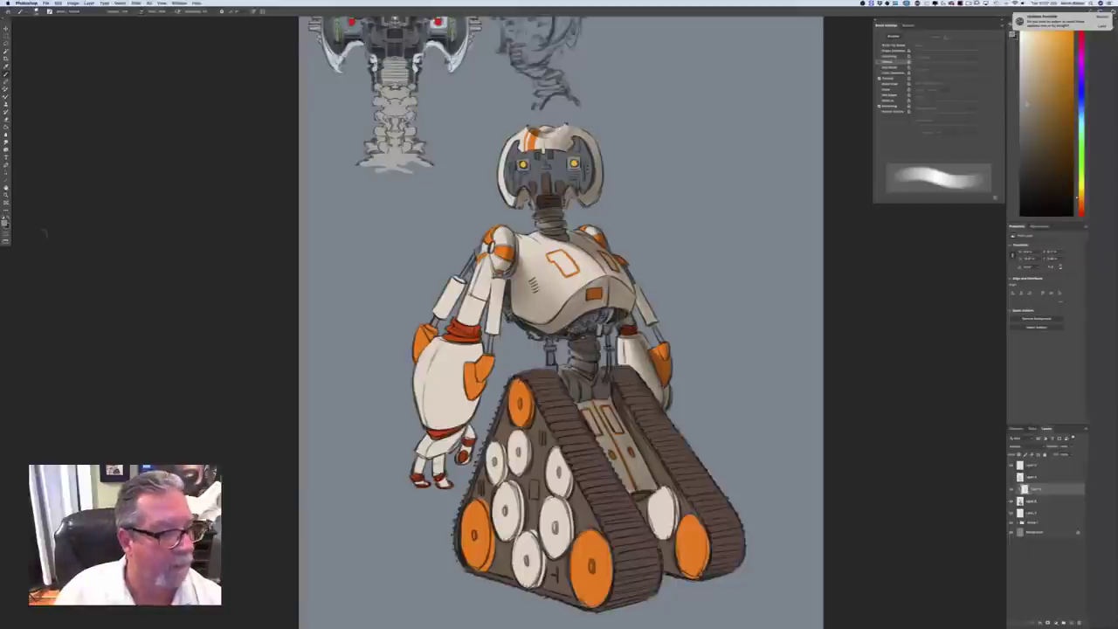
Shade the left edge of the near tread's side and the lower right curve of the large left forearm
left_click_drag(513, 385, 500, 426)
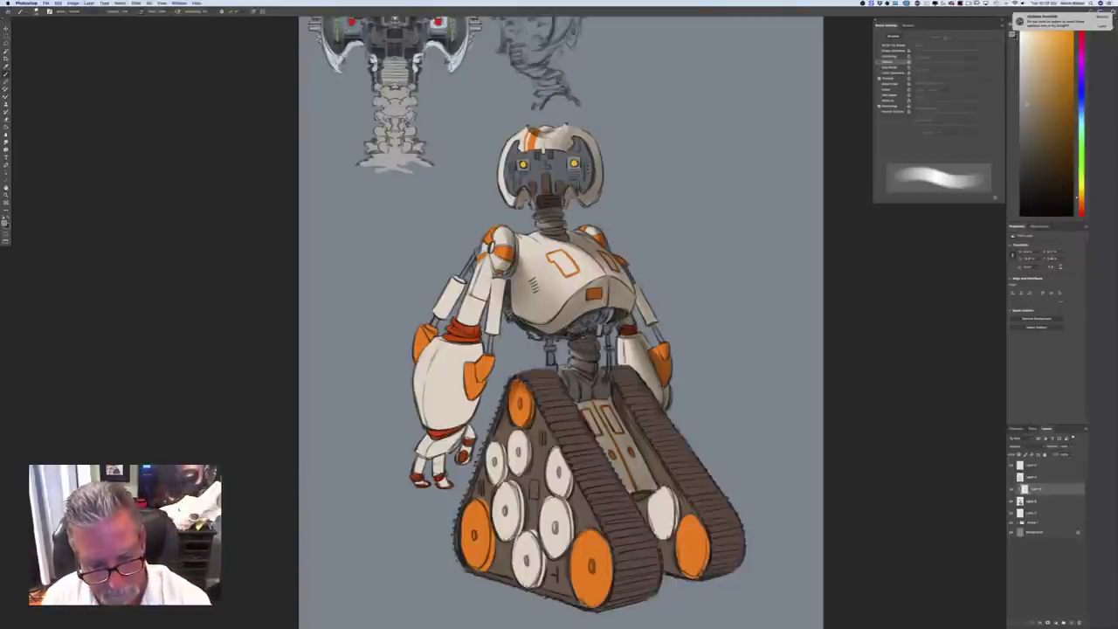
left_click_drag(497, 437, 479, 493)
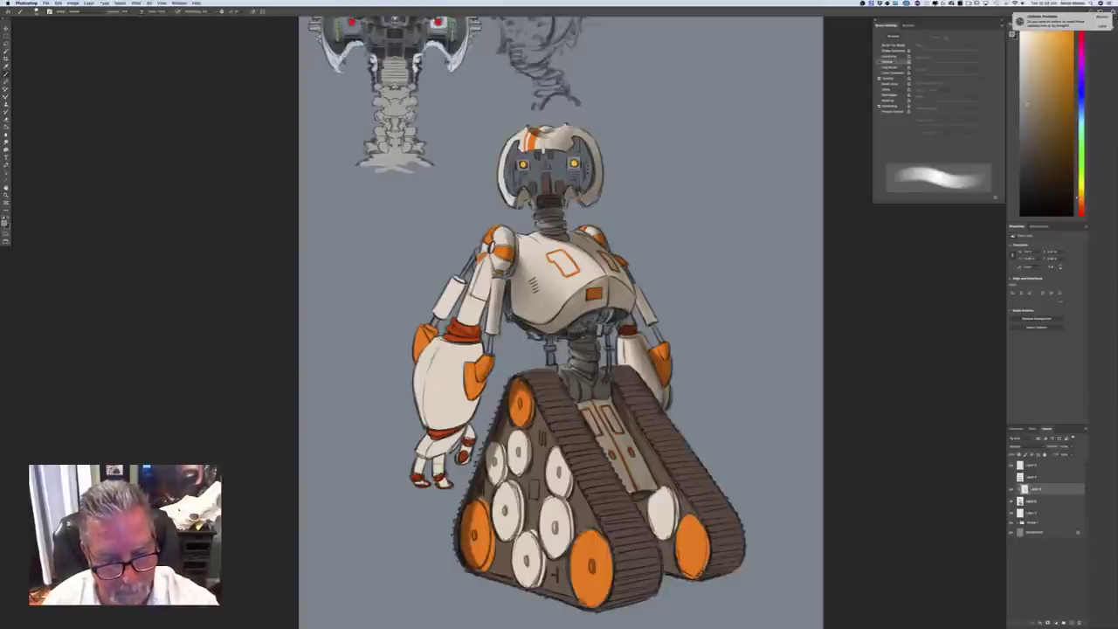
mouse_move(481, 385)
left_mouse_down()
mouse_move(463, 425)
mouse_move(429, 437)
left_mouse_up()
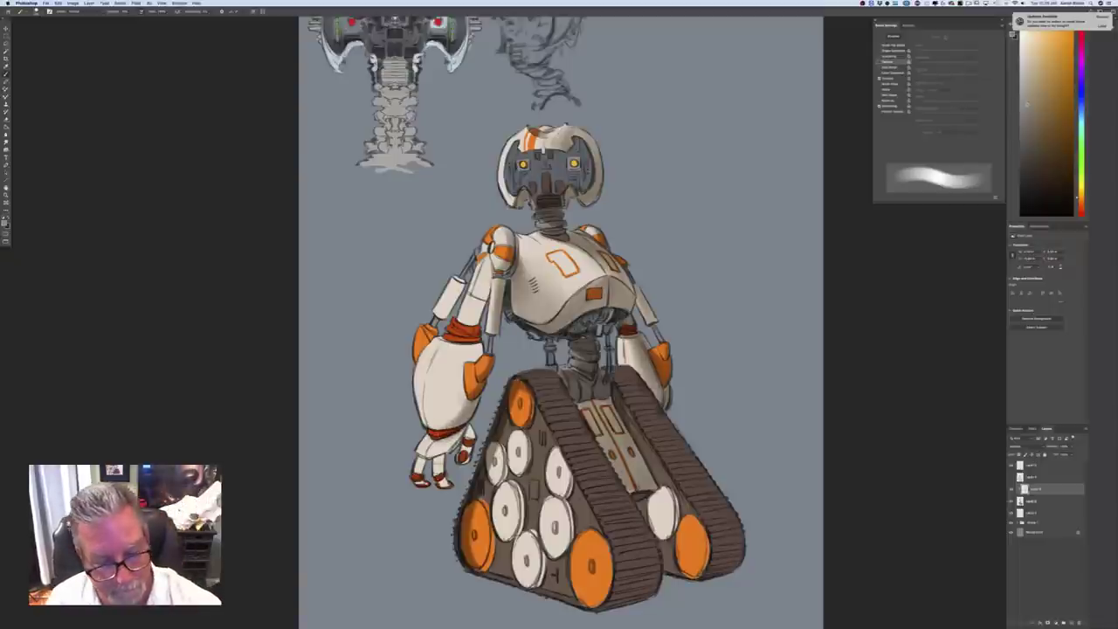
left_click_drag(463, 404, 431, 425)
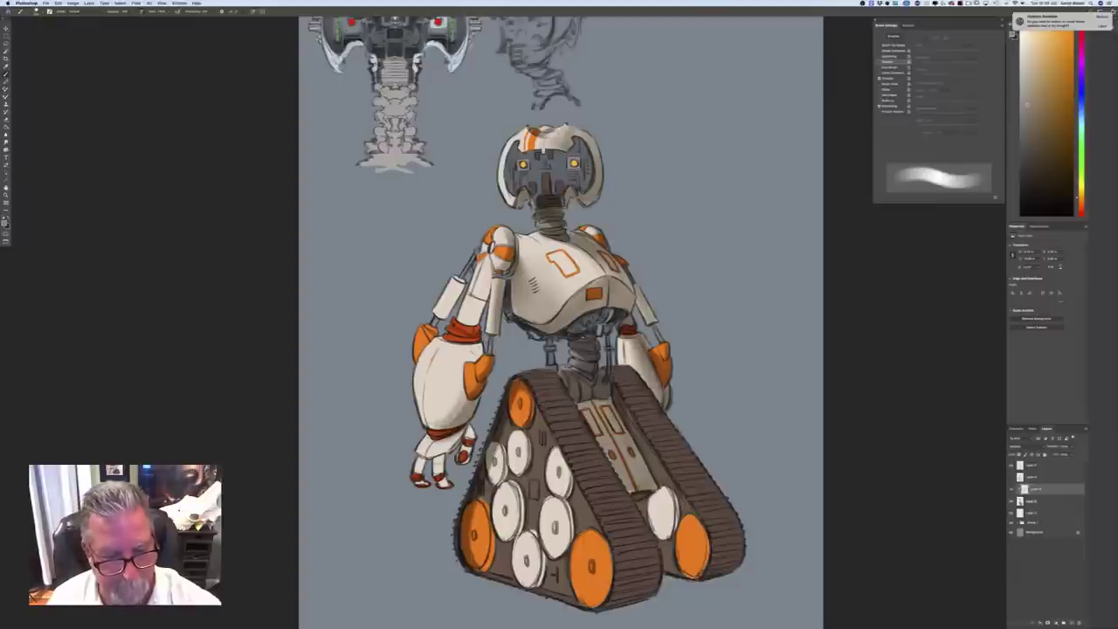
Build up soft shadows on the large left forearm and the upper arm segment above its red cuff
mouse_move(481, 345)
left_mouse_down()
mouse_move(458, 362)
mouse_move(463, 408)
mouse_move(452, 351)
mouse_move(453, 395)
left_mouse_up()
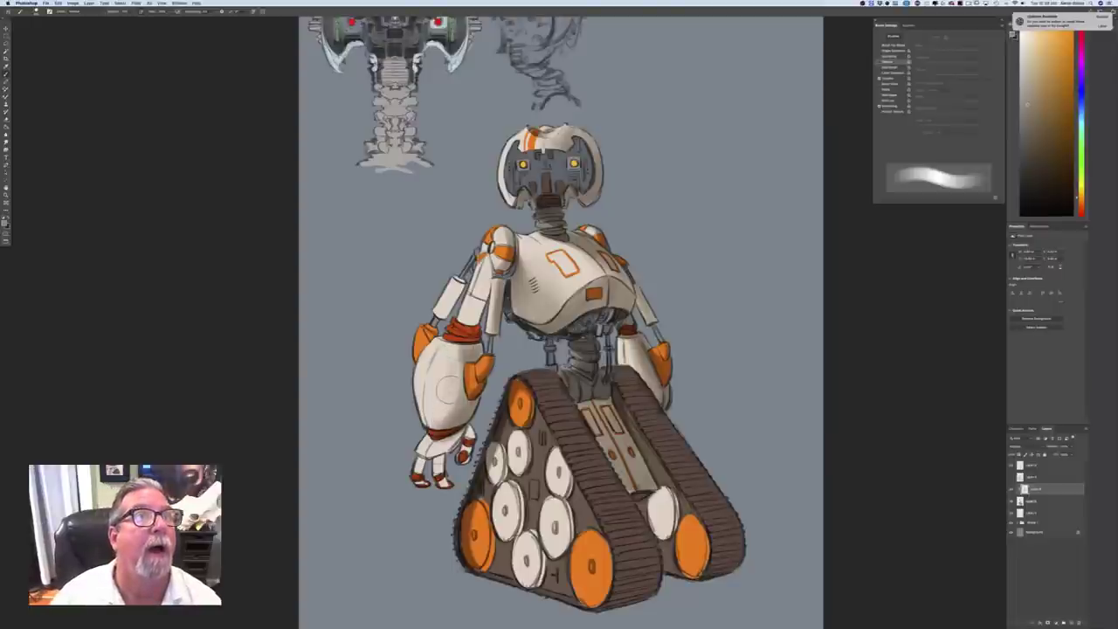
mouse_move(455, 360)
left_mouse_down()
mouse_move(452, 420)
mouse_move(439, 417)
mouse_move(445, 373)
mouse_move(441, 410)
left_mouse_up()
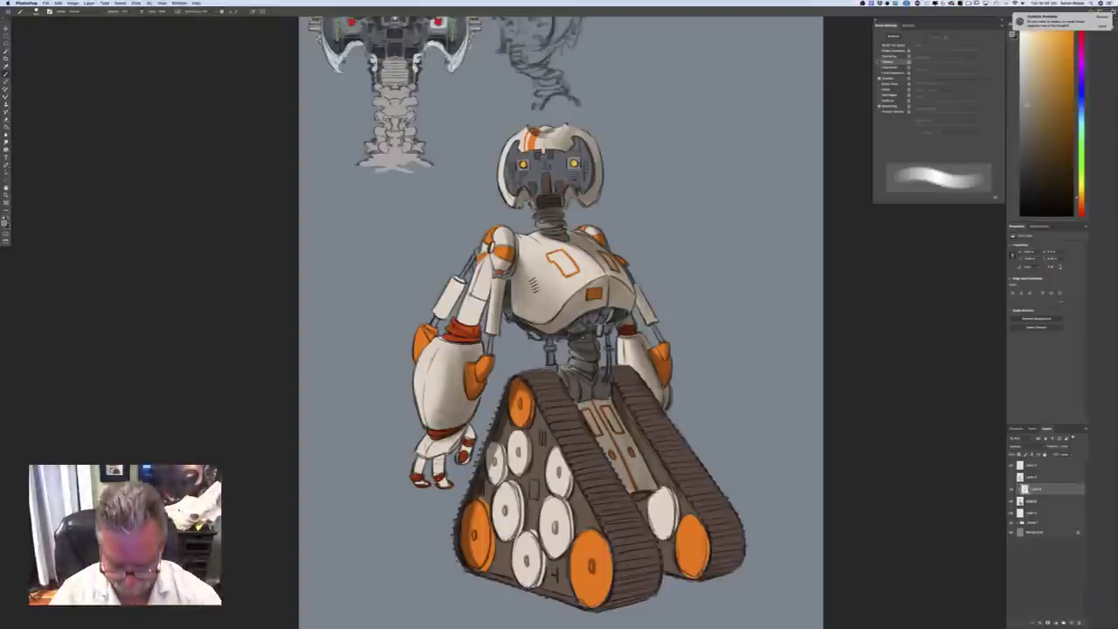
left_click_drag(488, 281, 472, 326)
mouse_move(491, 267)
left_mouse_down()
mouse_move(468, 323)
mouse_move(485, 265)
left_mouse_up()
key("]")
left_click_drag(479, 323, 464, 344)
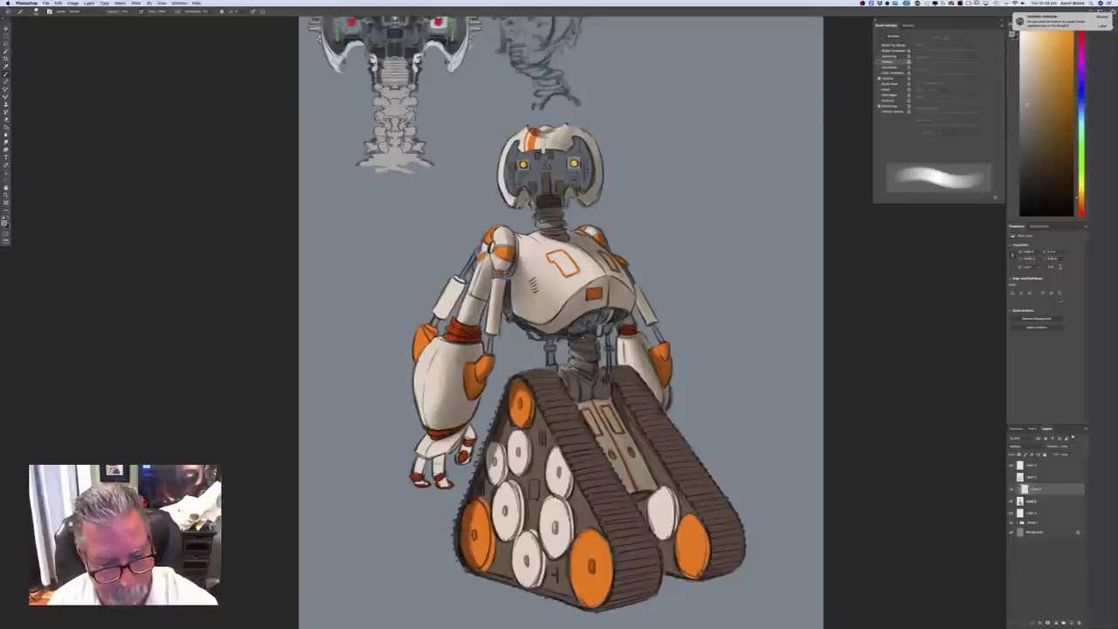
left_click_drag(459, 343, 453, 354)
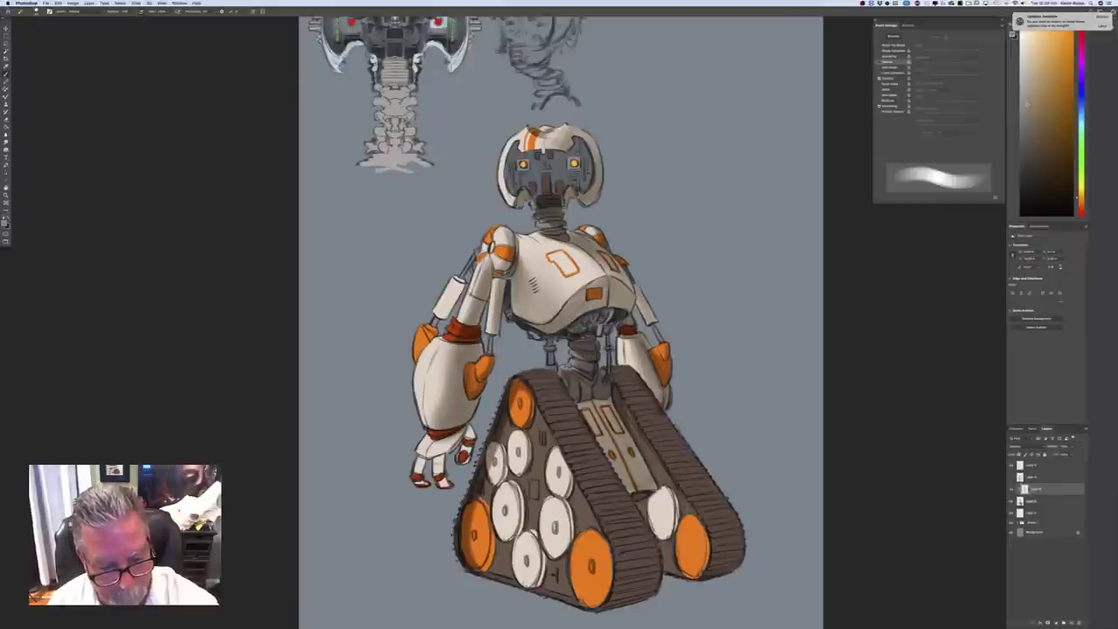
Shade the left hand and fingers and the rear cylinder of the left arm
mouse_move(435, 449)
left_mouse_down()
mouse_move(467, 434)
mouse_move(441, 477)
mouse_move(439, 456)
mouse_move(415, 474)
mouse_move(426, 484)
mouse_move(418, 464)
left_mouse_up()
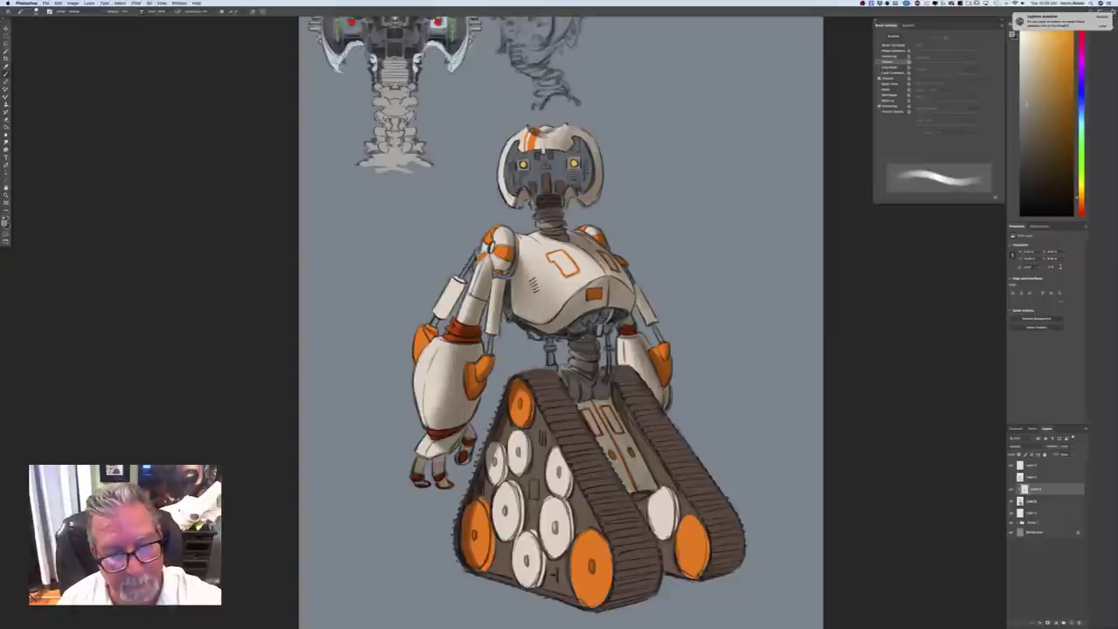
key("bracketright")
key("bracketright")
left_click_drag(459, 290, 441, 315)
key("bracketright")
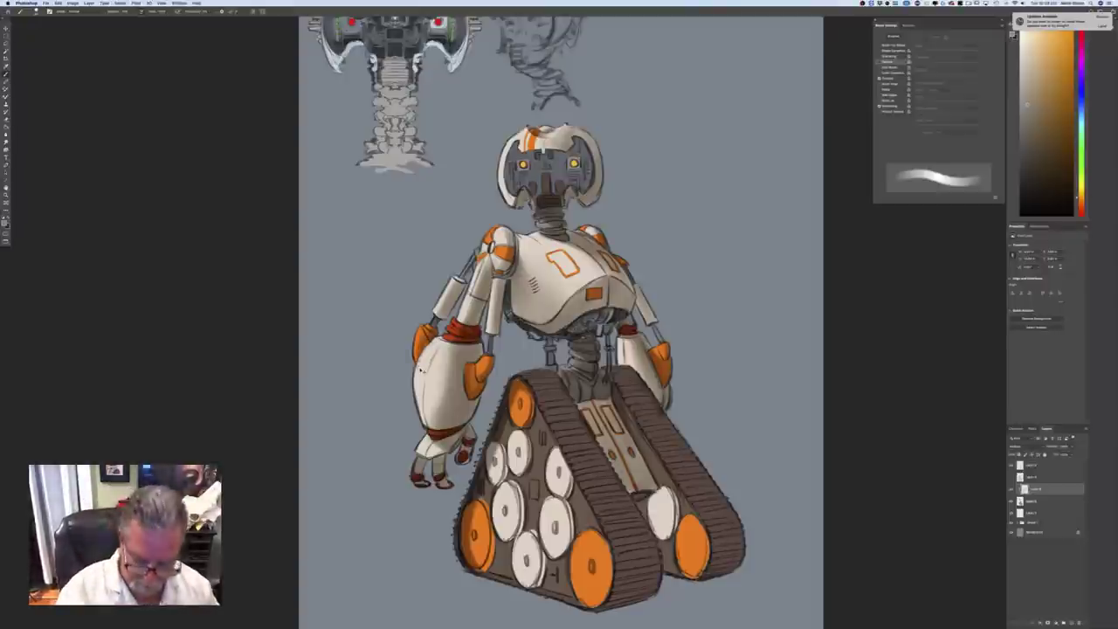
Save the document on the computer as a layered Photoshop file on the Desktop
key("super+minus")
key("super+minus")
key("super+minus")
key("super+plus")
key("super+plus")
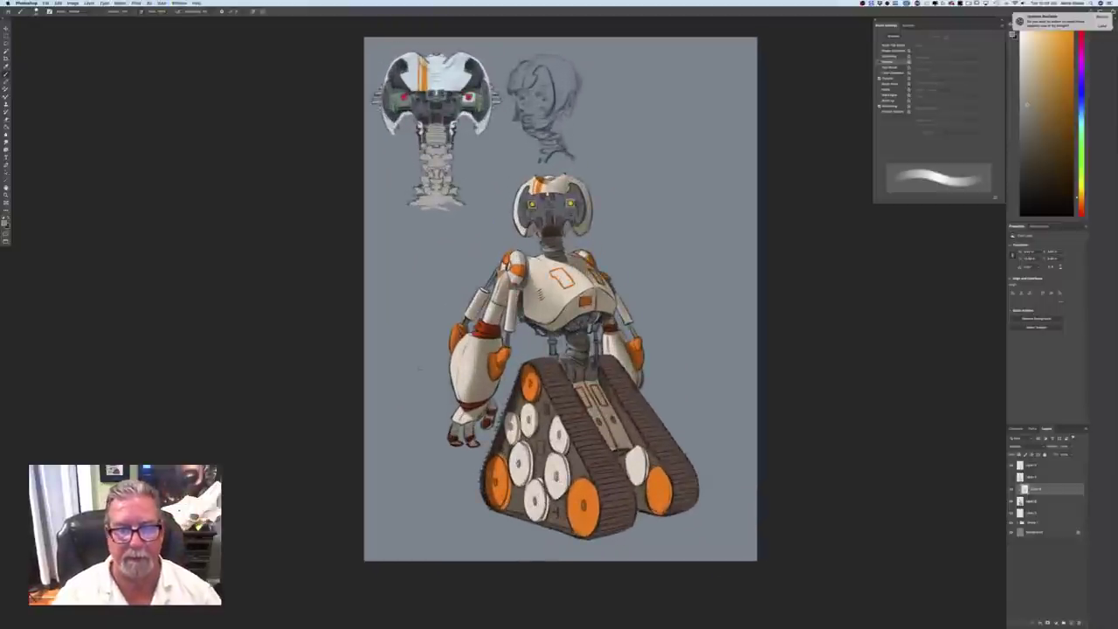
left_click(46, 4)
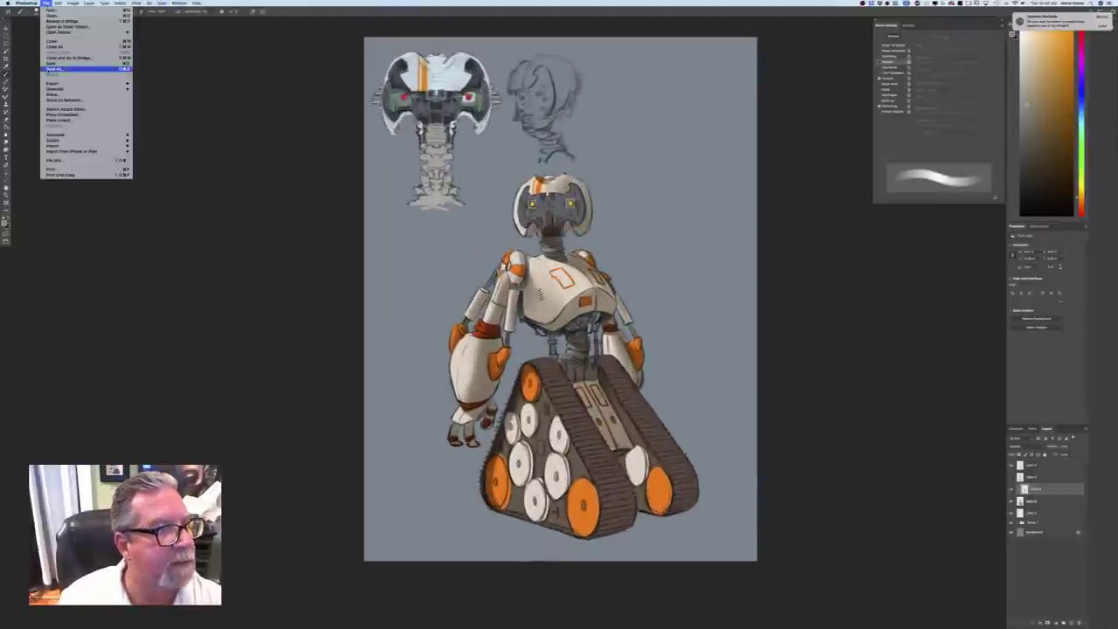
left_click(50, 61)
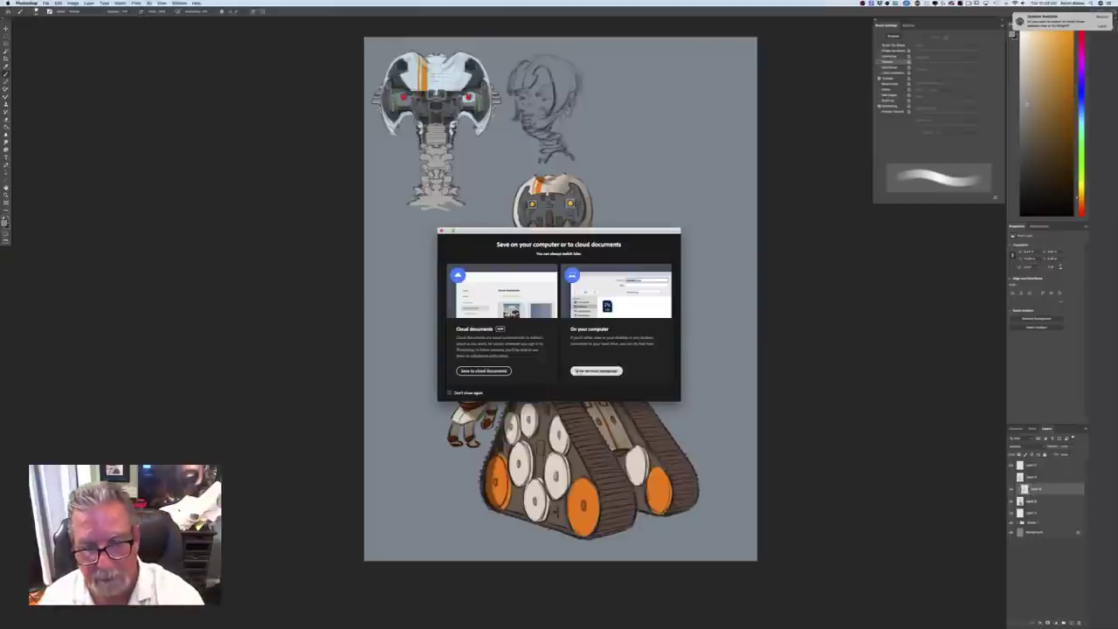
left_click(596, 371)
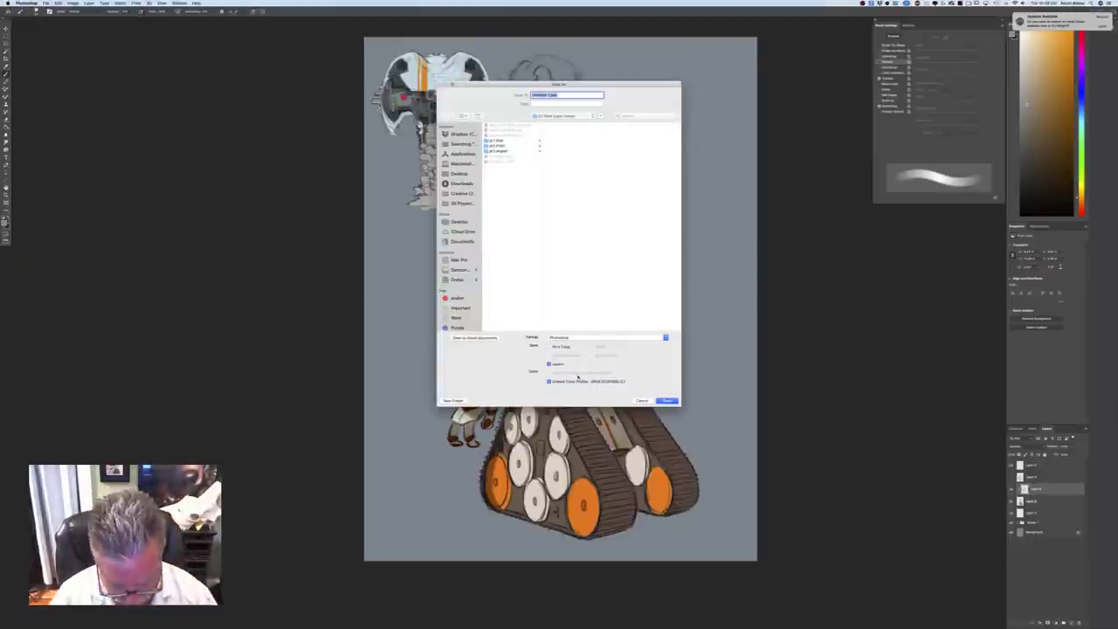
type("p")
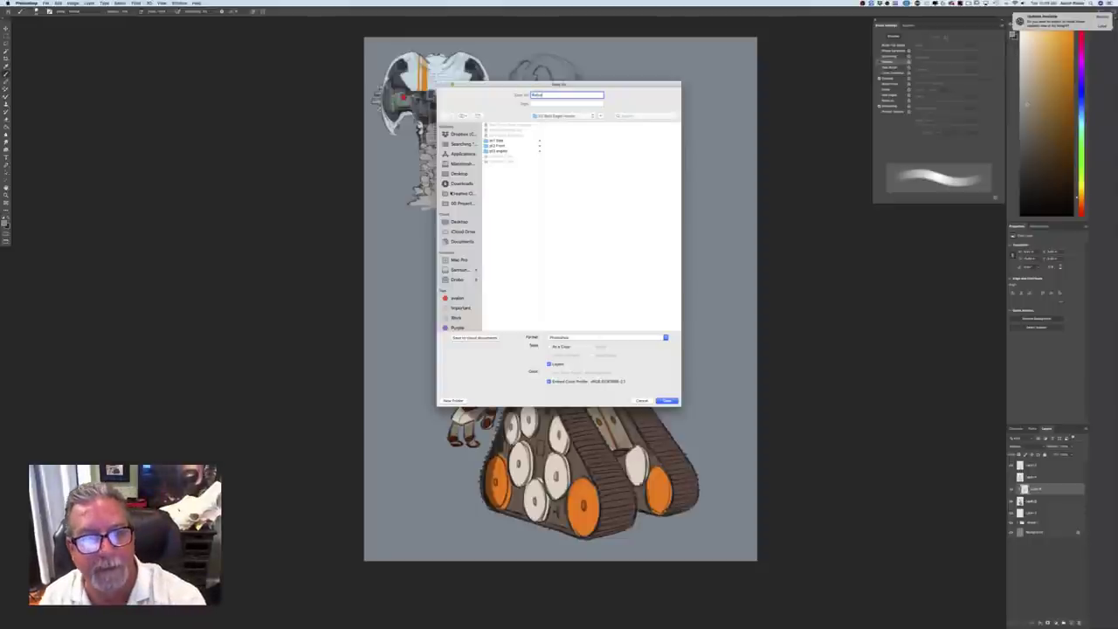
left_click(461, 221)
left_click(666, 401)
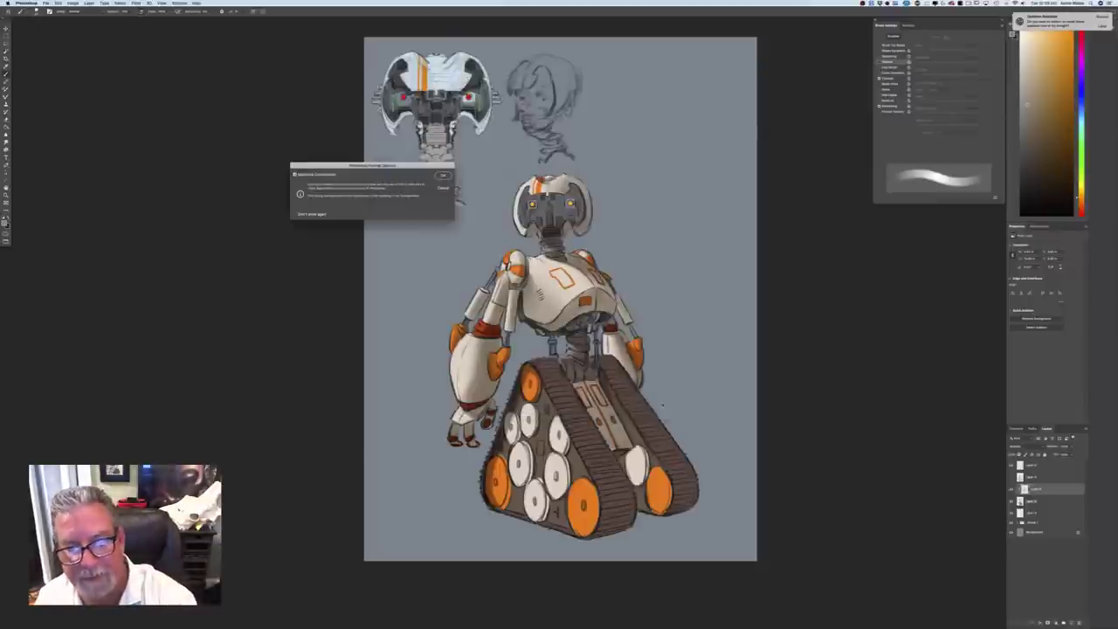
key("Return")
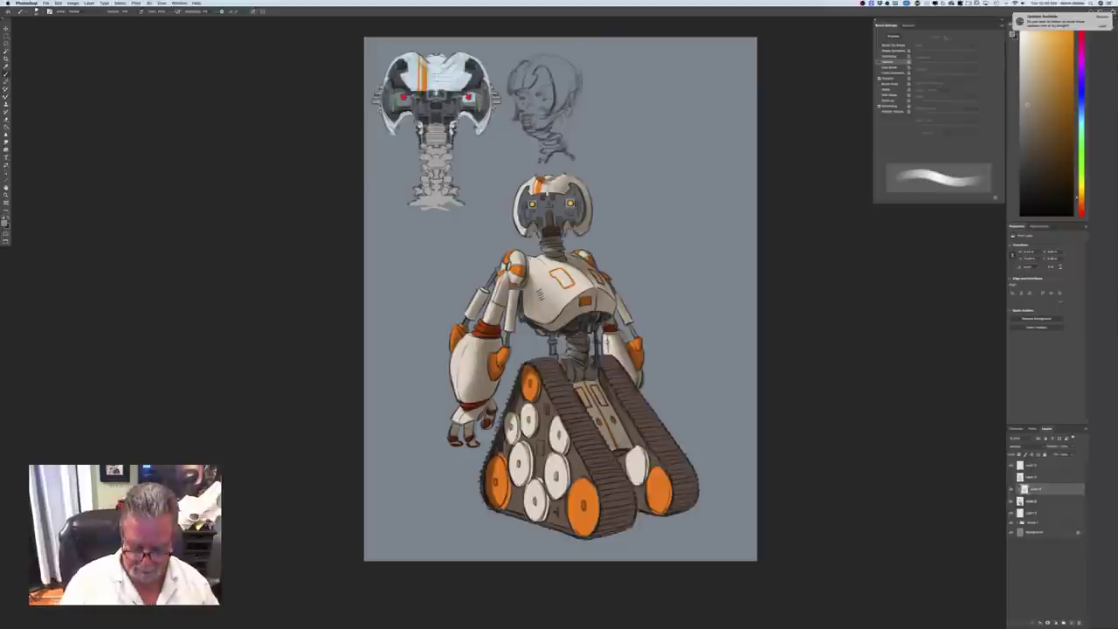
Touch up the shading around the robot's head and turn on Shape Dynamics for the brush
key("super+plus")
key("super+plus")
mouse_move(495, 52)
left_mouse_down()
mouse_move(479, 96)
mouse_move(485, 125)
left_mouse_up()
mouse_move(310, 224)
left_mouse_down()
mouse_move(303, 382)
mouse_move(286, 454)
left_mouse_up()
mouse_move(538, 285)
left_mouse_down()
mouse_move(506, 293)
mouse_move(571, 285)
mouse_move(563, 294)
left_mouse_up()
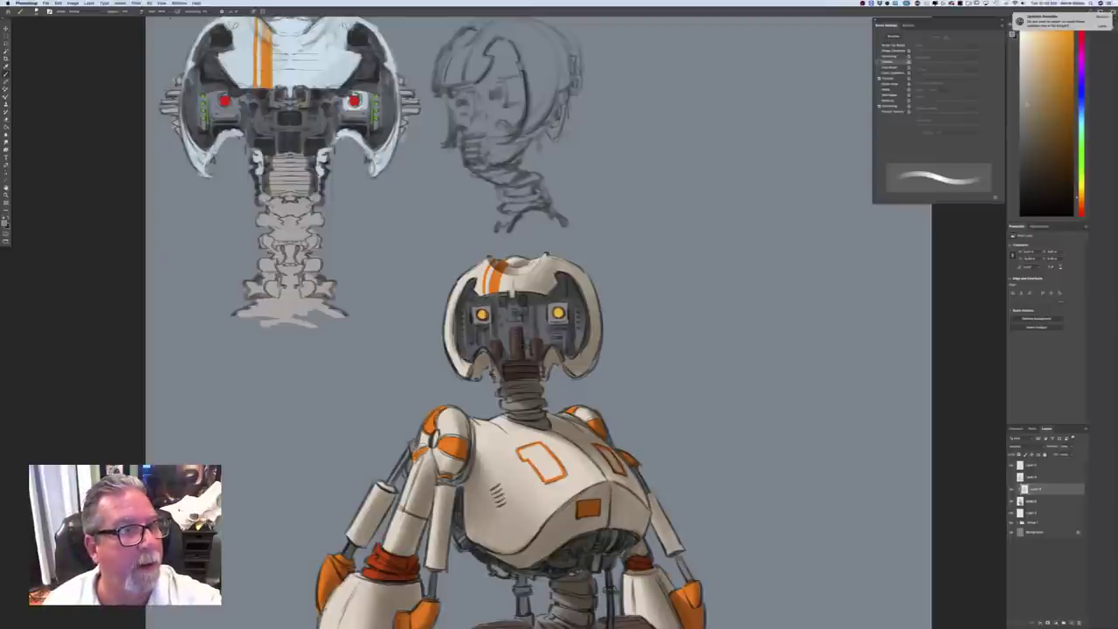
left_click(880, 51)
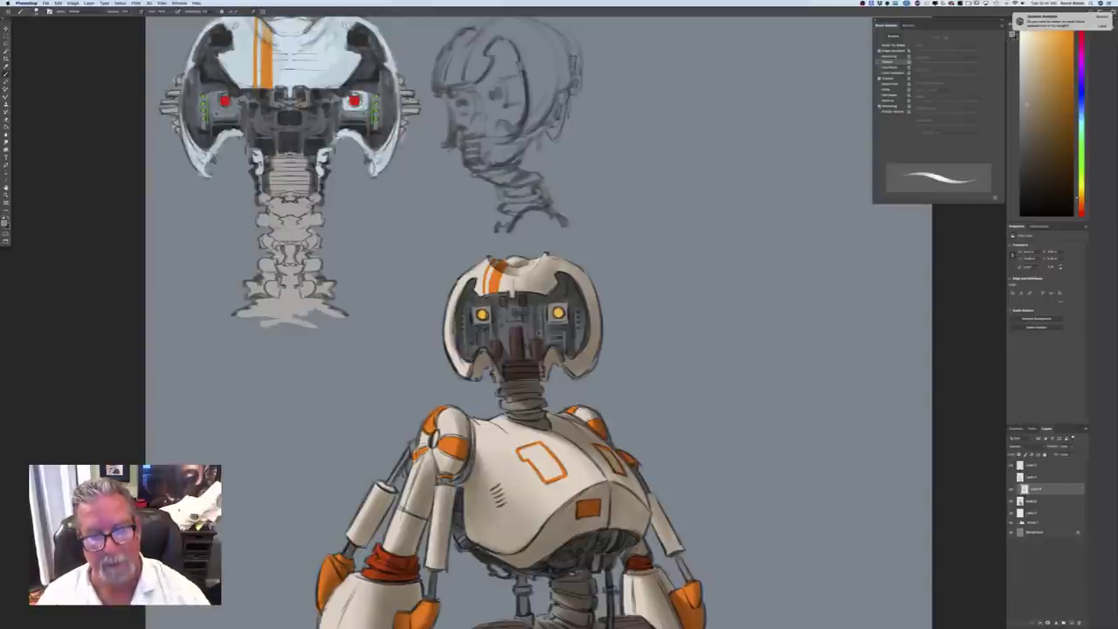
Shade the upper half of the near tread's belt with a larger soft brush
key("super+minus")
key("super+minus")
key("super+minus")
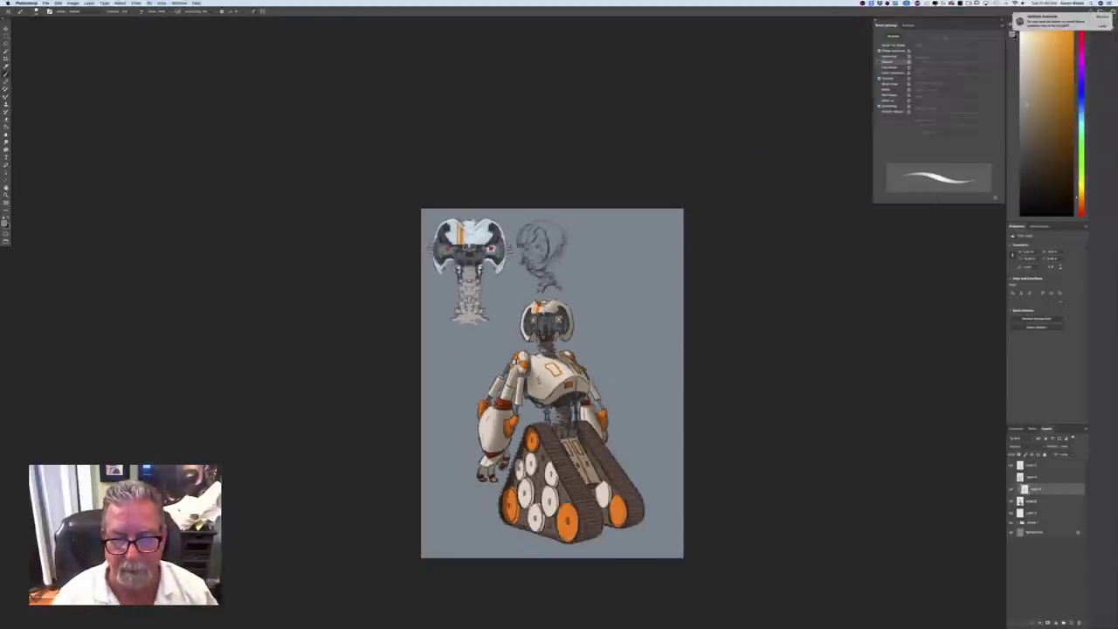
key("super+plus")
key("super+plus")
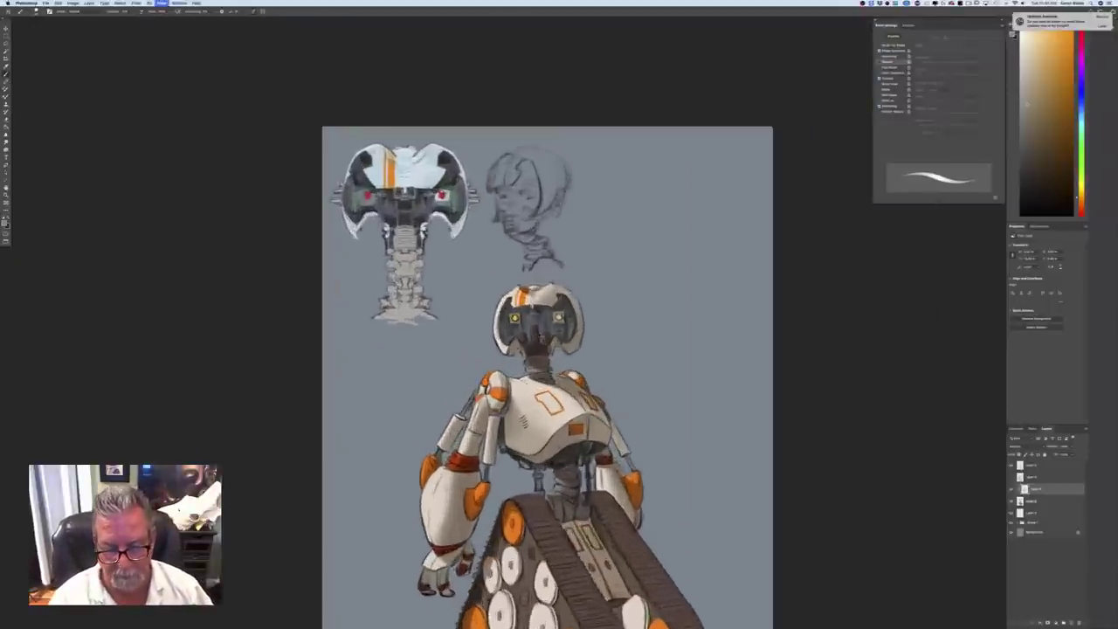
left_click_drag(268, 493, 231, 302)
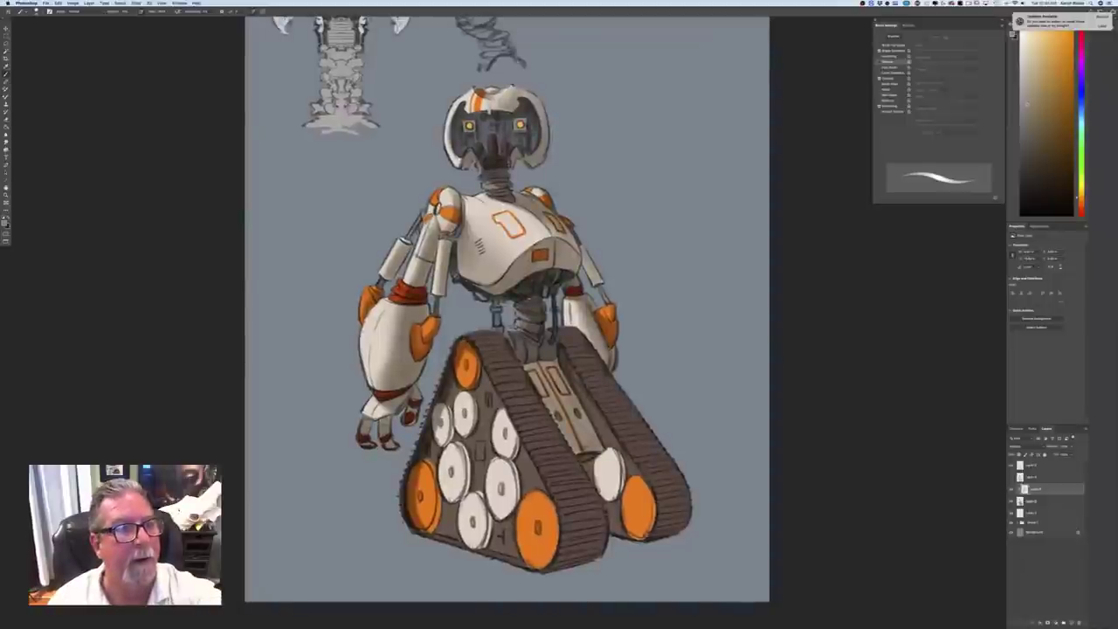
key("bracketright")
key("bracketright")
key("bracketright")
key("bracketright")
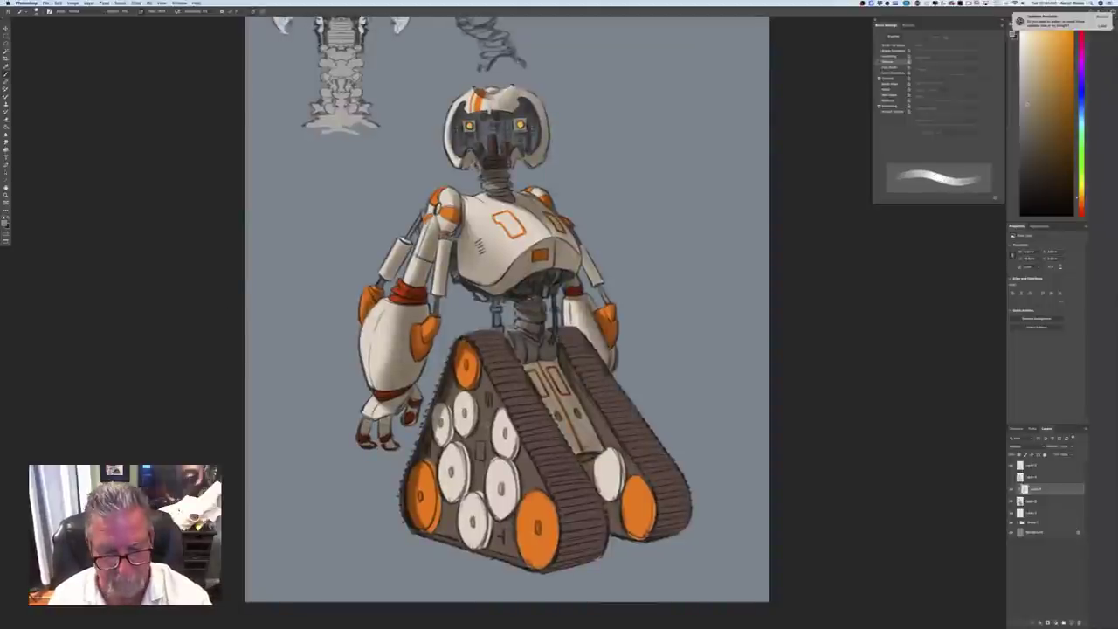
left_click_drag(511, 356, 528, 395)
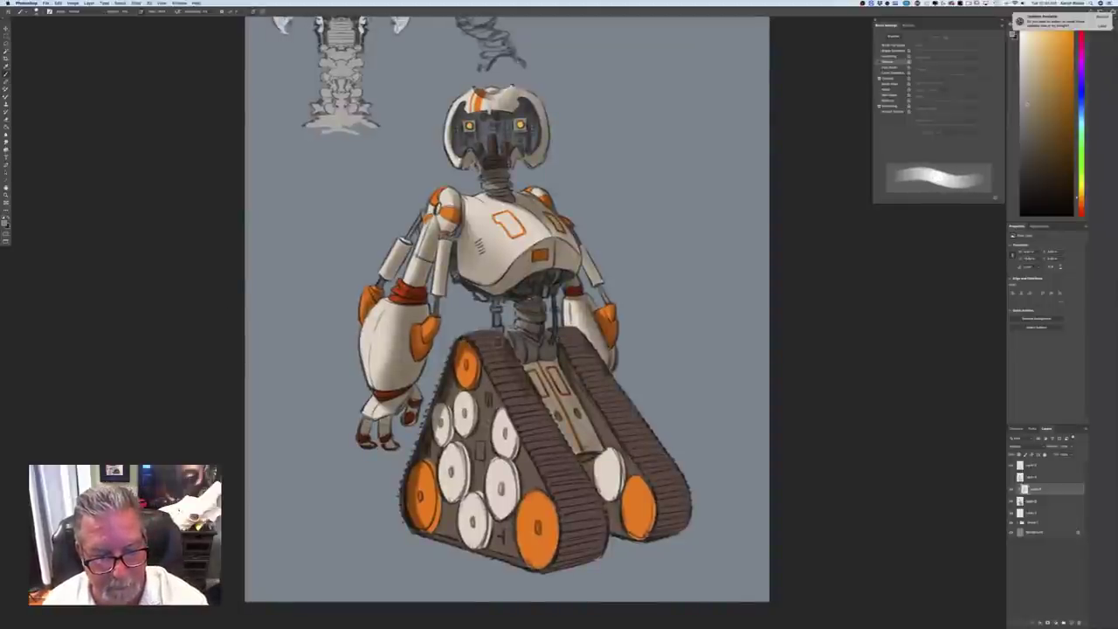
left_click_drag(494, 339, 524, 407)
left_click_drag(487, 364, 508, 406)
mouse_move(478, 344)
left_mouse_down()
mouse_move(498, 349)
mouse_move(489, 346)
left_mouse_up()
left_click_drag(528, 408, 561, 469)
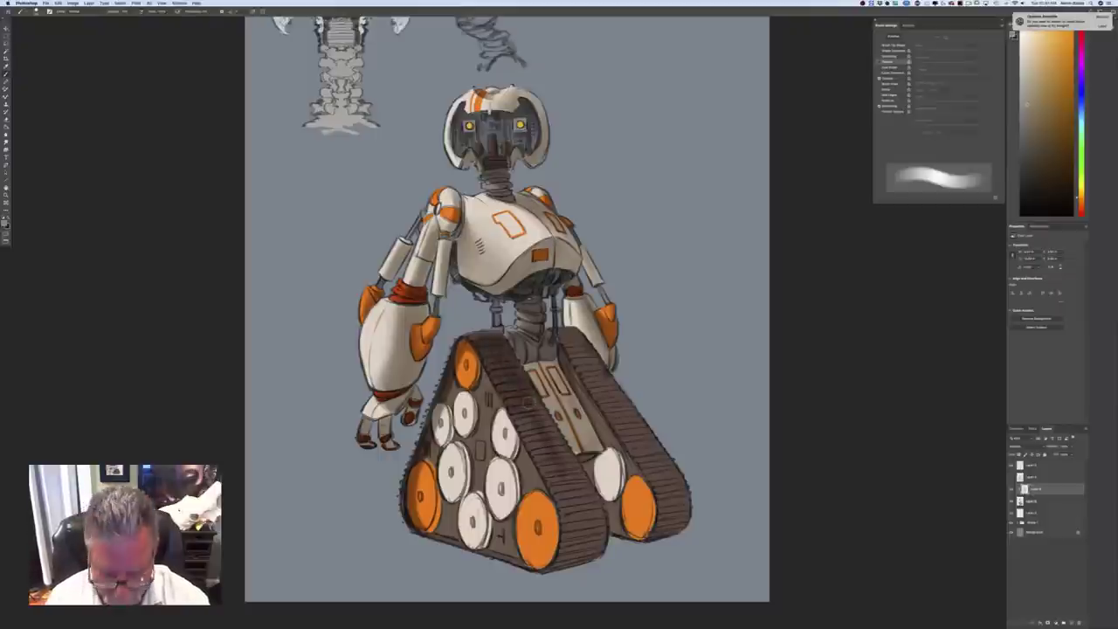
Darken the near tread's belt down its slope and around its lower front curve
left_click_drag(523, 393, 579, 490)
left_click_drag(538, 439, 571, 496)
left_click_drag(521, 409, 556, 486)
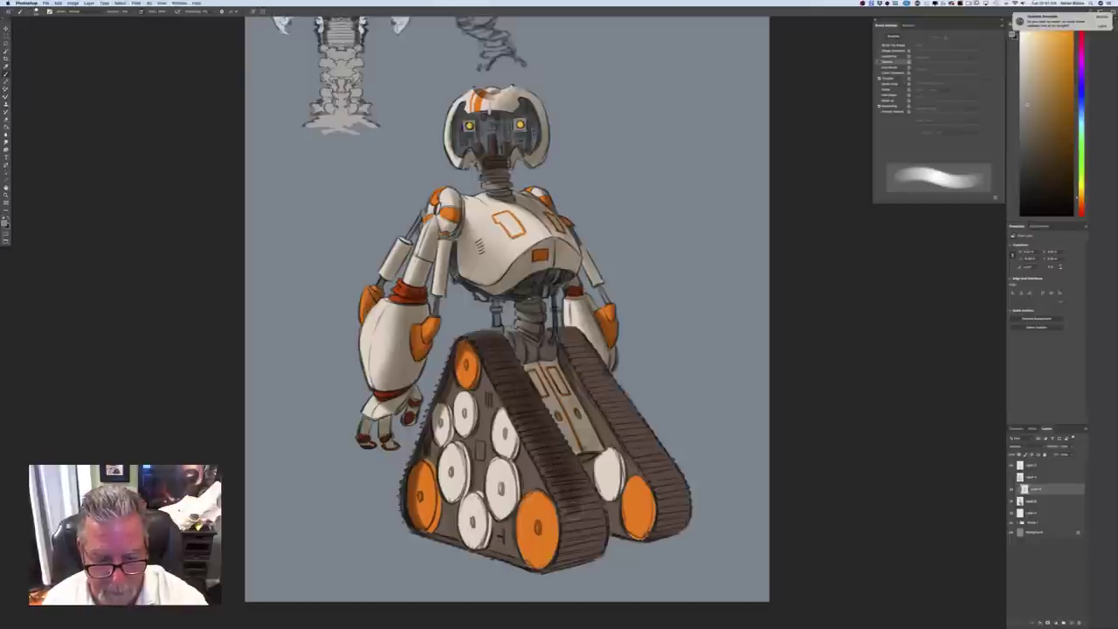
left_click_drag(518, 411, 604, 558)
mouse_move(582, 500)
left_mouse_down()
mouse_move(578, 557)
mouse_move(564, 566)
left_mouse_up()
left_click_drag(573, 521, 556, 564)
mouse_move(565, 510)
left_mouse_down()
mouse_move(568, 542)
mouse_move(553, 566)
mouse_move(561, 549)
left_mouse_up()
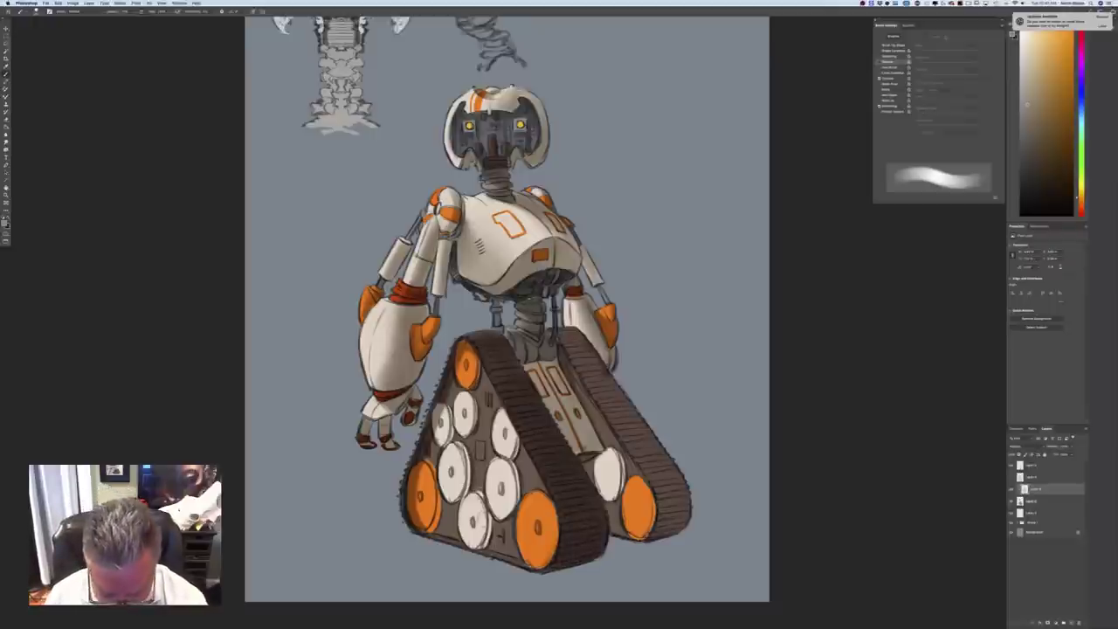
Paint smaller shadows on the near tread's side panel around the upper and middle white wheels
mouse_move(478, 506)
left_mouse_down()
mouse_move(489, 544)
mouse_move(479, 549)
left_mouse_up()
key("bracketleft")
key("bracketleft")
key("bracketleft")
mouse_move(462, 446)
left_mouse_down()
mouse_move(468, 488)
mouse_move(452, 502)
left_mouse_up()
left_click_drag(474, 393, 474, 425)
mouse_move(478, 404)
left_mouse_down()
mouse_move(475, 438)
mouse_move(470, 431)
left_mouse_up()
left_click_drag(468, 434, 464, 441)
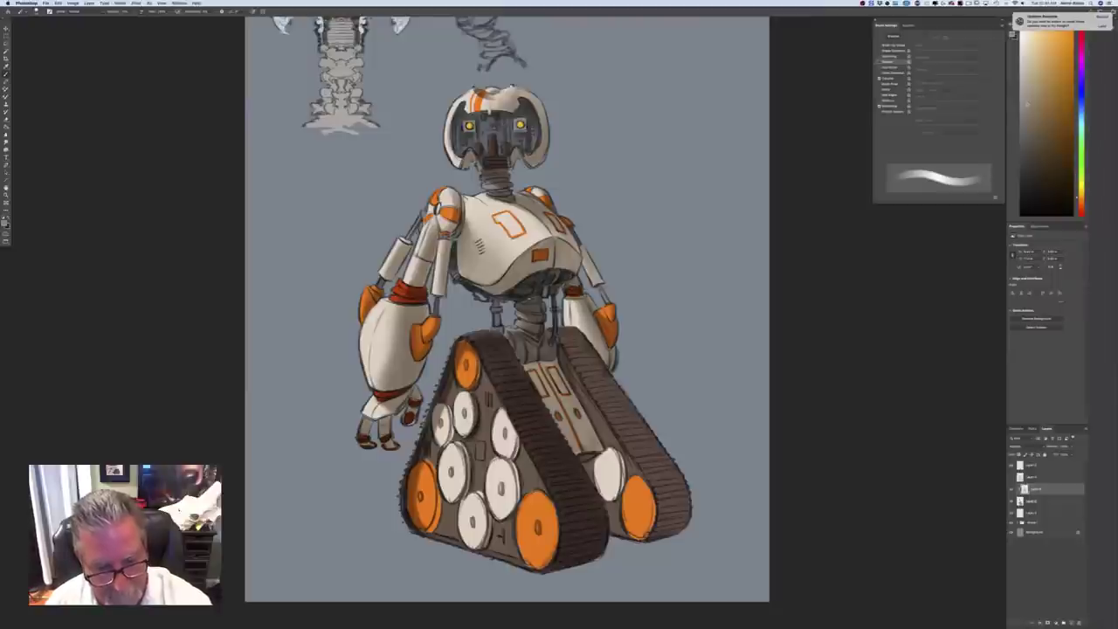
Shade beside the top orange wheel and around the left-hand white wheels and lower left orange wheel
left_click_drag(478, 360, 478, 381)
left_click_drag(478, 359, 449, 443)
mouse_move(442, 402)
left_mouse_down()
mouse_move(451, 410)
mouse_move(442, 449)
mouse_move(435, 442)
left_mouse_up()
left_click_drag(445, 402, 471, 483)
mouse_move(465, 449)
left_mouse_down()
mouse_move(472, 488)
mouse_move(434, 527)
left_mouse_up()
mouse_move(474, 488)
left_mouse_down()
mouse_move(438, 509)
mouse_move(436, 535)
mouse_move(442, 509)
left_mouse_up()
left_click_drag(436, 465, 431, 483)
left_click_drag(438, 483, 439, 506)
Add shadows beside the bottom white wheel and along the right edges of the right-hand white wheels
left_click_drag(495, 529, 494, 542)
left_click_drag(496, 520, 485, 552)
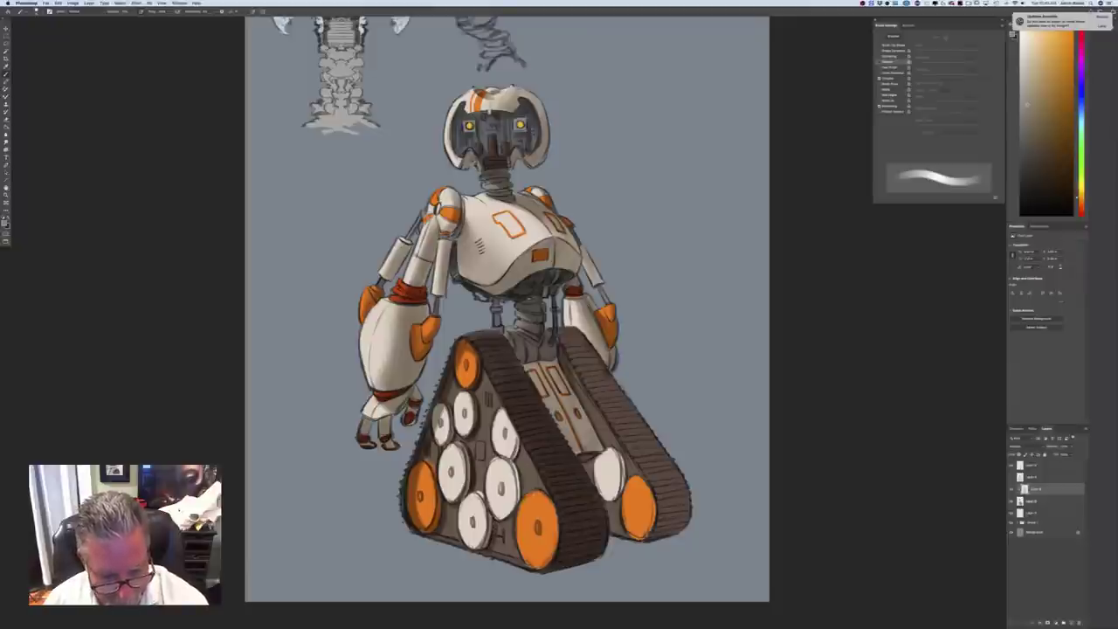
mouse_move(515, 463)
left_mouse_down()
mouse_move(519, 499)
mouse_move(506, 525)
left_mouse_up()
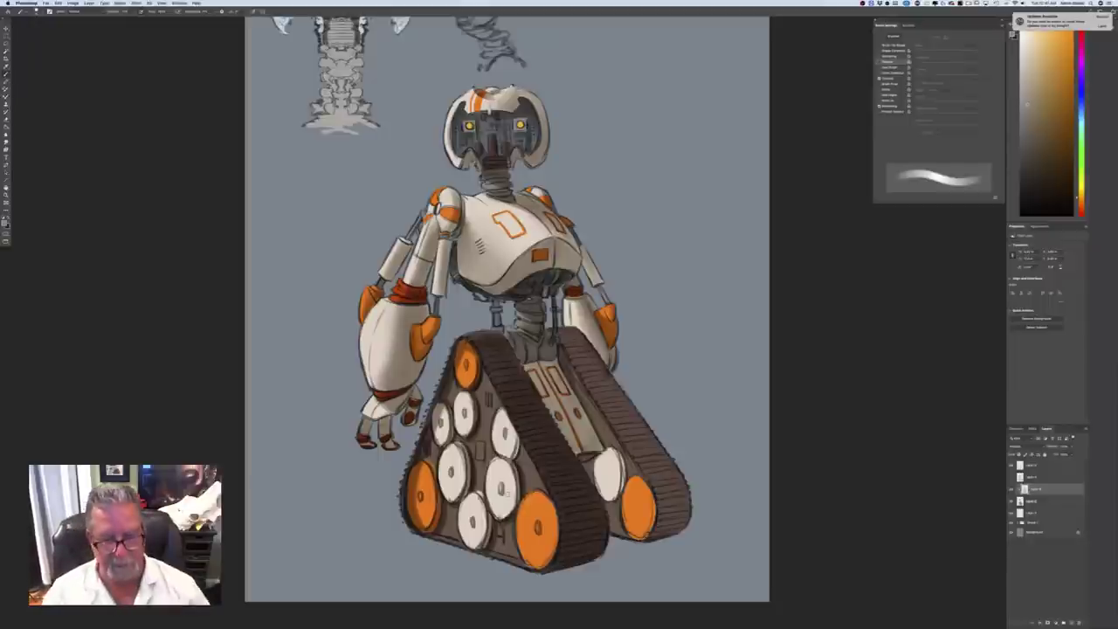
mouse_move(519, 439)
left_mouse_down()
mouse_move(509, 460)
mouse_move(516, 453)
left_mouse_up()
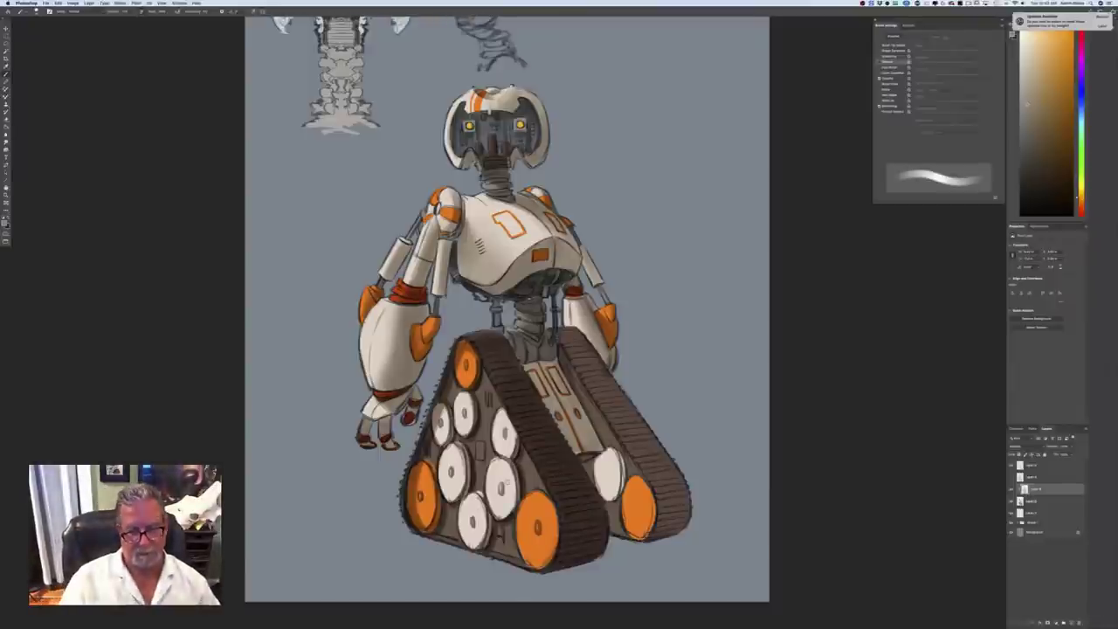
Shade the far tread's white and orange wheels, inner side and belt with a larger brush
key("e")
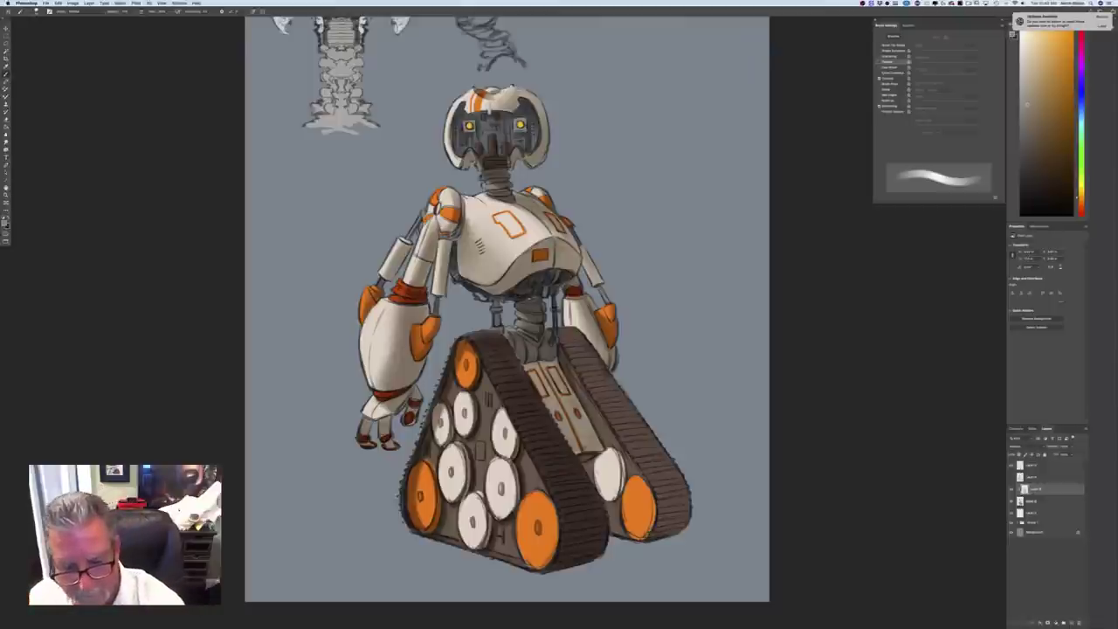
key("bracketright")
key("bracketright")
key("bracketright")
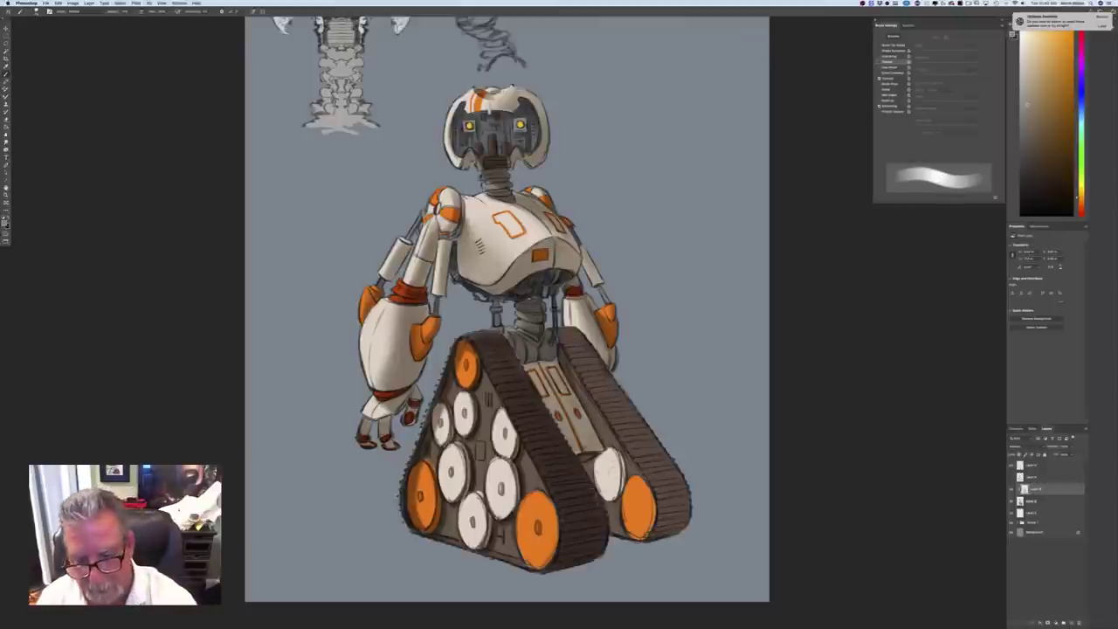
mouse_move(617, 463)
left_mouse_down()
mouse_move(603, 498)
mouse_move(600, 472)
mouse_move(645, 503)
mouse_move(632, 533)
left_mouse_up()
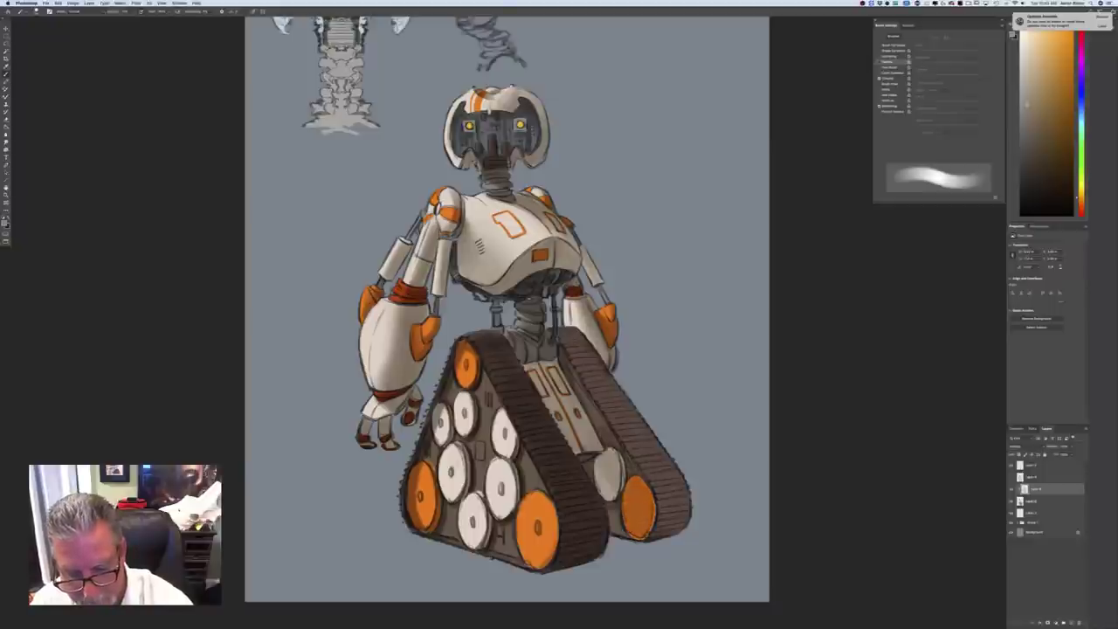
mouse_move(611, 489)
left_mouse_down()
mouse_move(619, 533)
mouse_move(650, 516)
mouse_move(611, 458)
mouse_move(598, 463)
mouse_move(576, 369)
left_mouse_up()
mouse_move(622, 446)
left_mouse_down()
mouse_move(569, 343)
mouse_move(685, 507)
mouse_move(683, 522)
mouse_move(664, 530)
left_mouse_up()
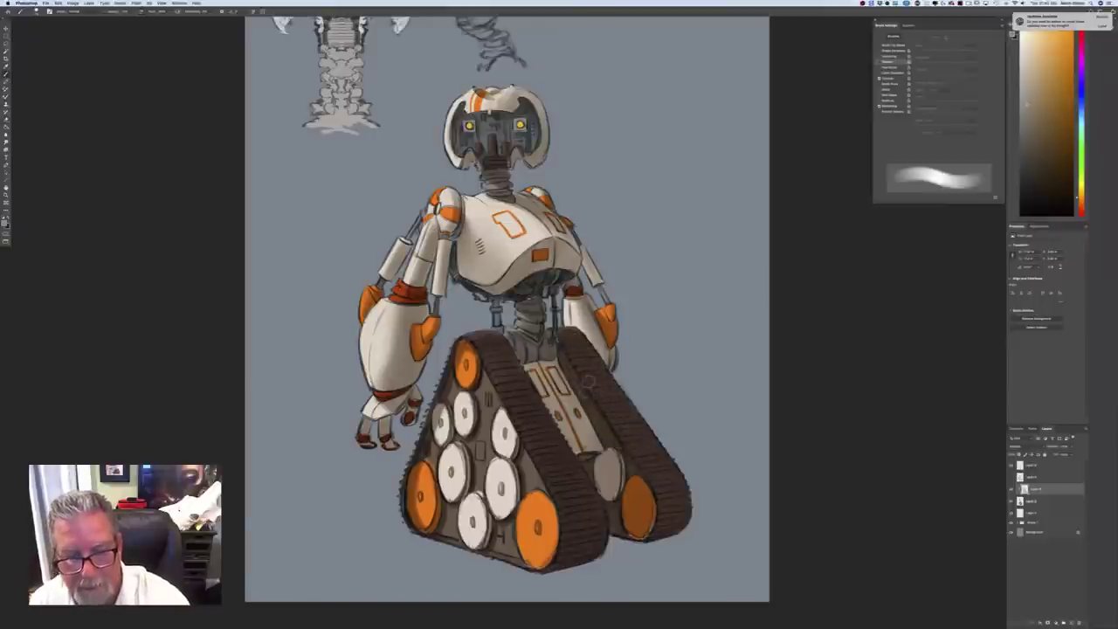
Examine the overall shading of the whole robot from afar and up close
key("super+minus")
key("super+minus")
key("super+minus")
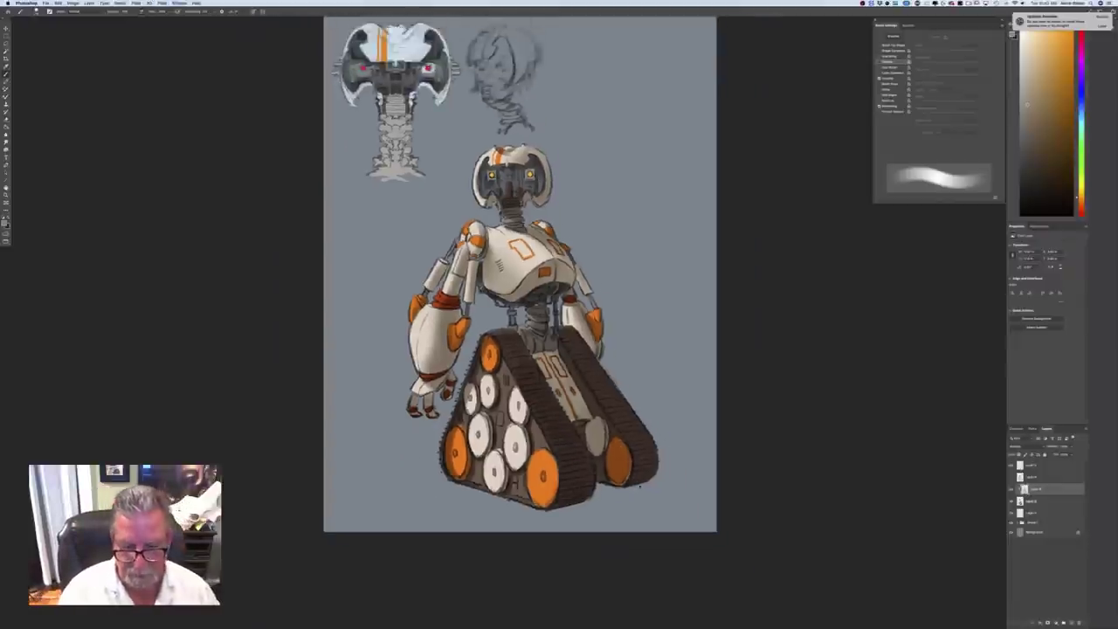
key("super+plus")
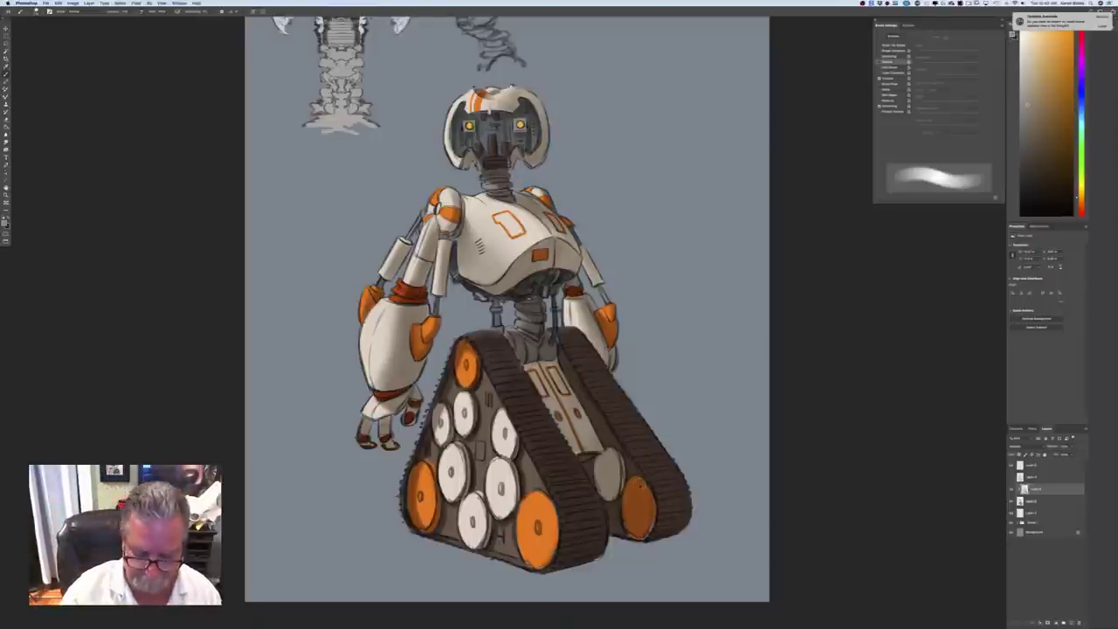
key("super+minus")
key("super+minus")
key("super+minus")
key("super+plus")
key("super+plus")
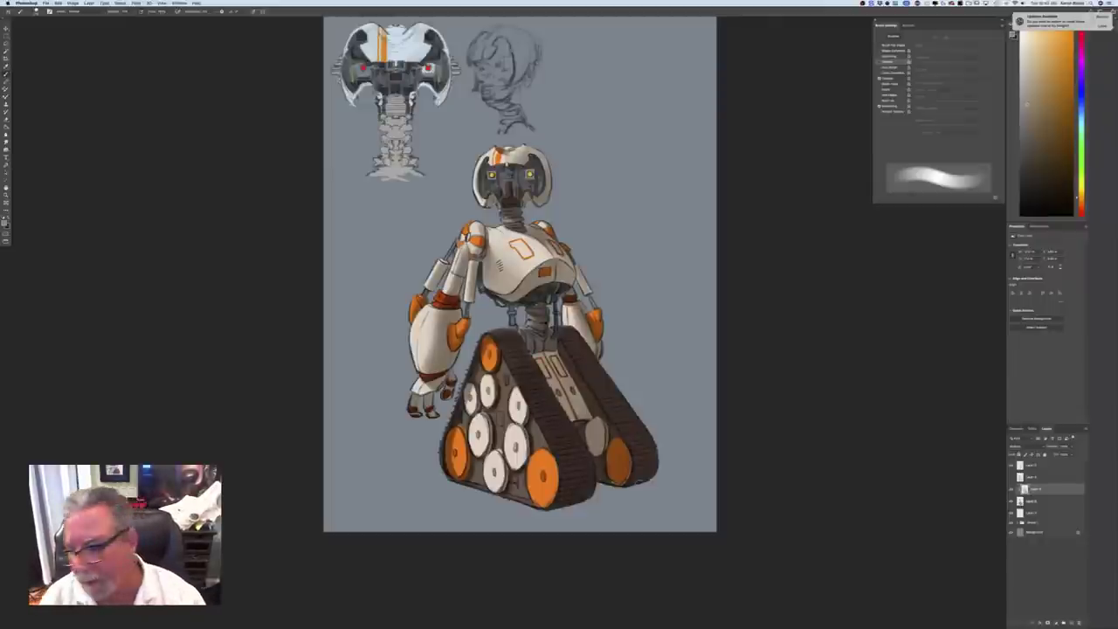
Add a clipped layer directly above the merged flat colour layer and set its blend mode to Overlay
left_click(1047, 503)
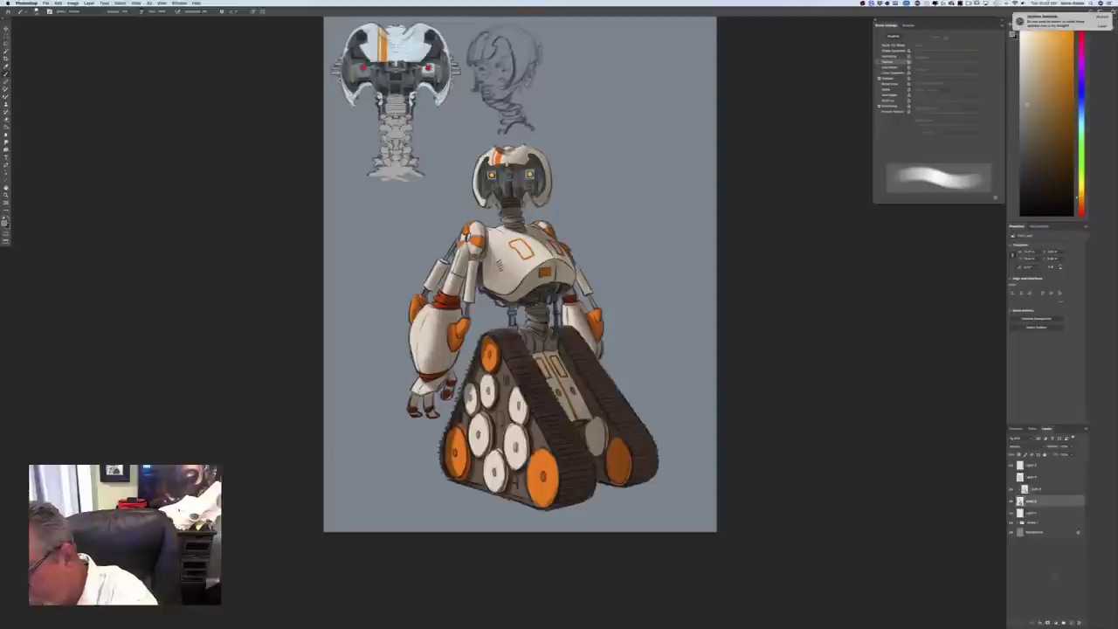
left_click(1071, 622)
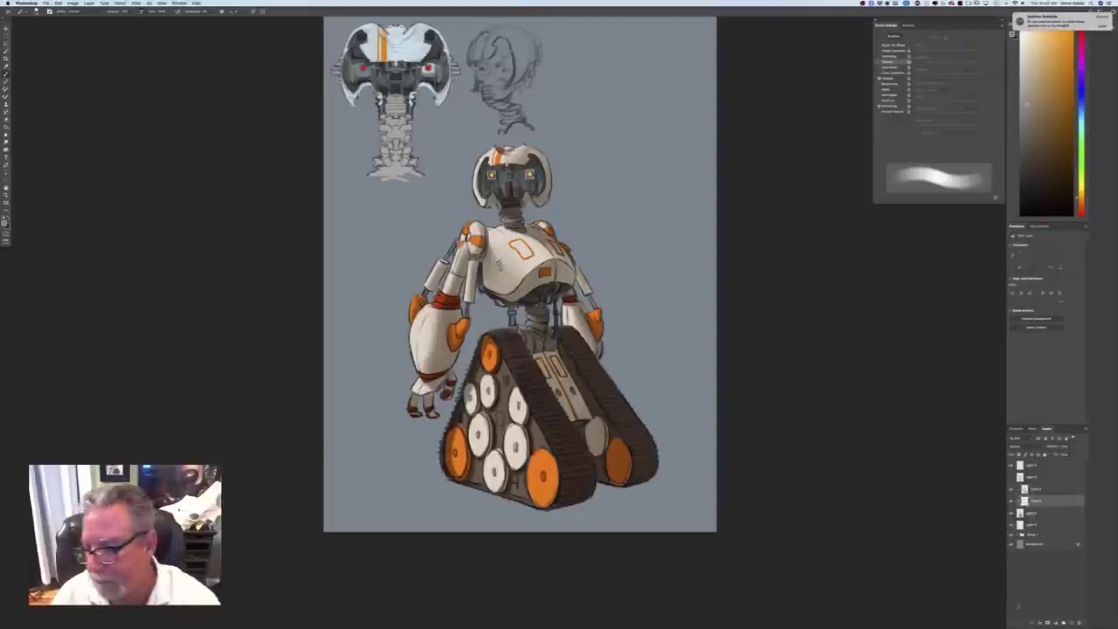
left_click(1018, 446)
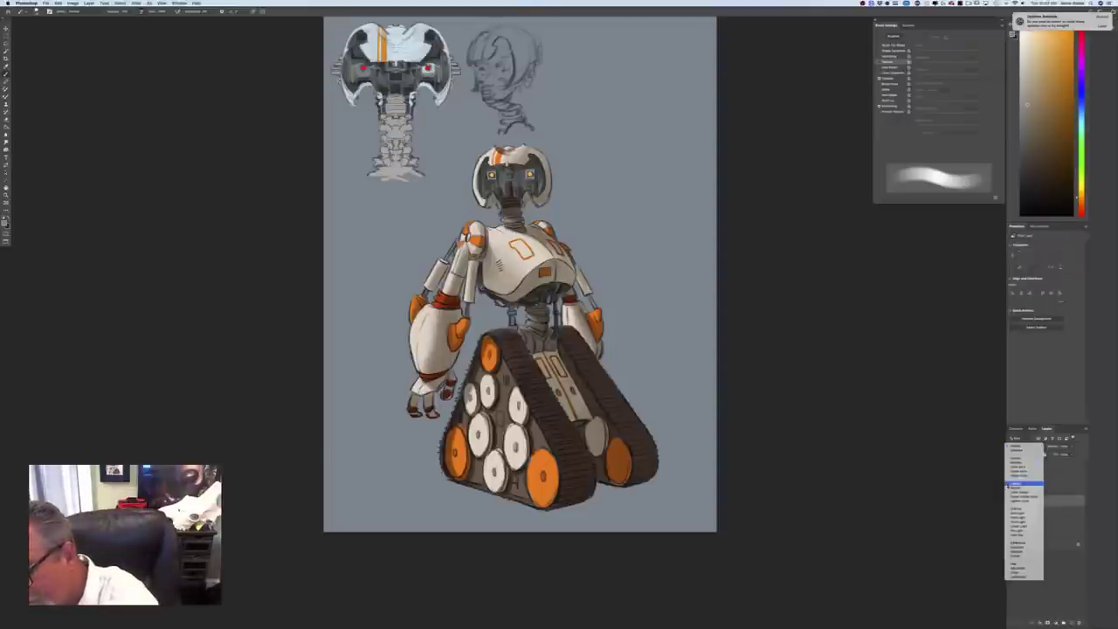
left_click(1018, 509)
Set the foreground colour to a light, warm beige
left_click(5, 224)
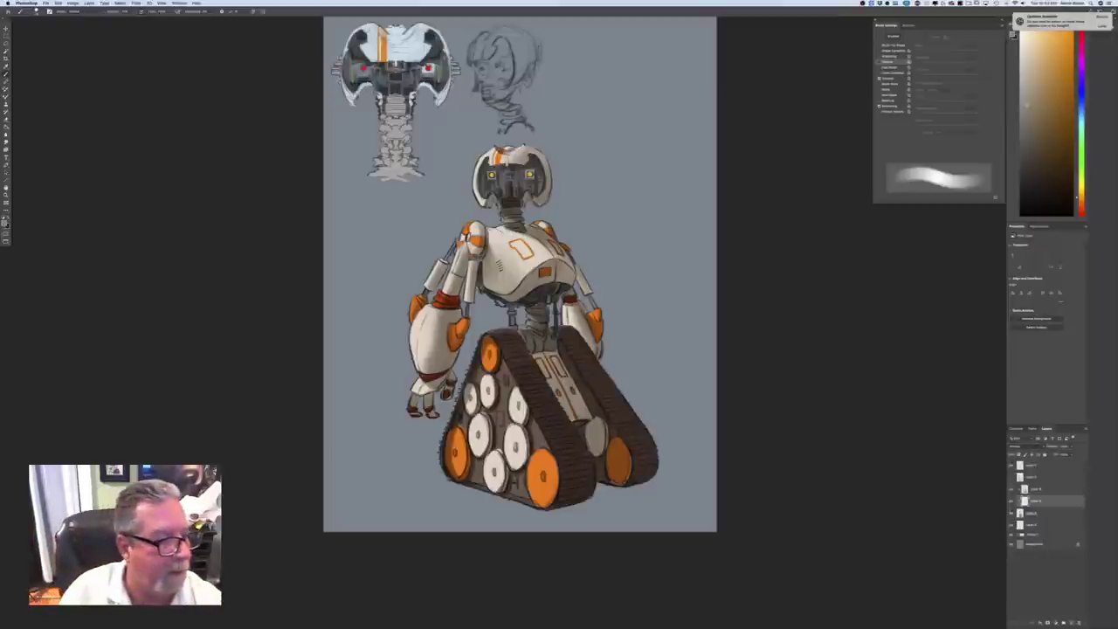
left_click(110, 185)
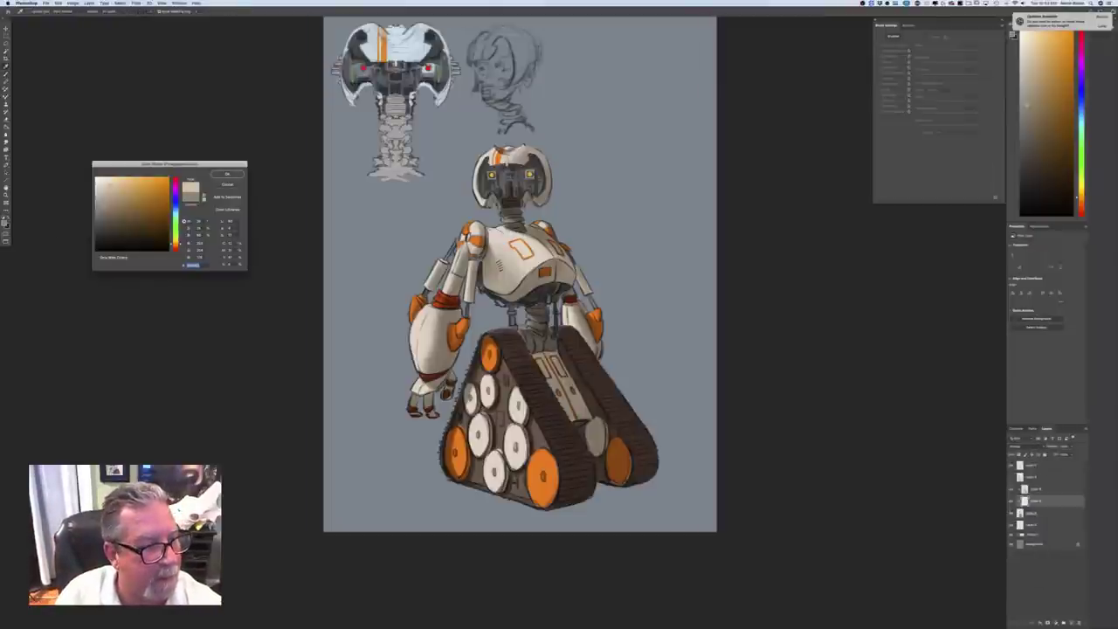
left_click(227, 173)
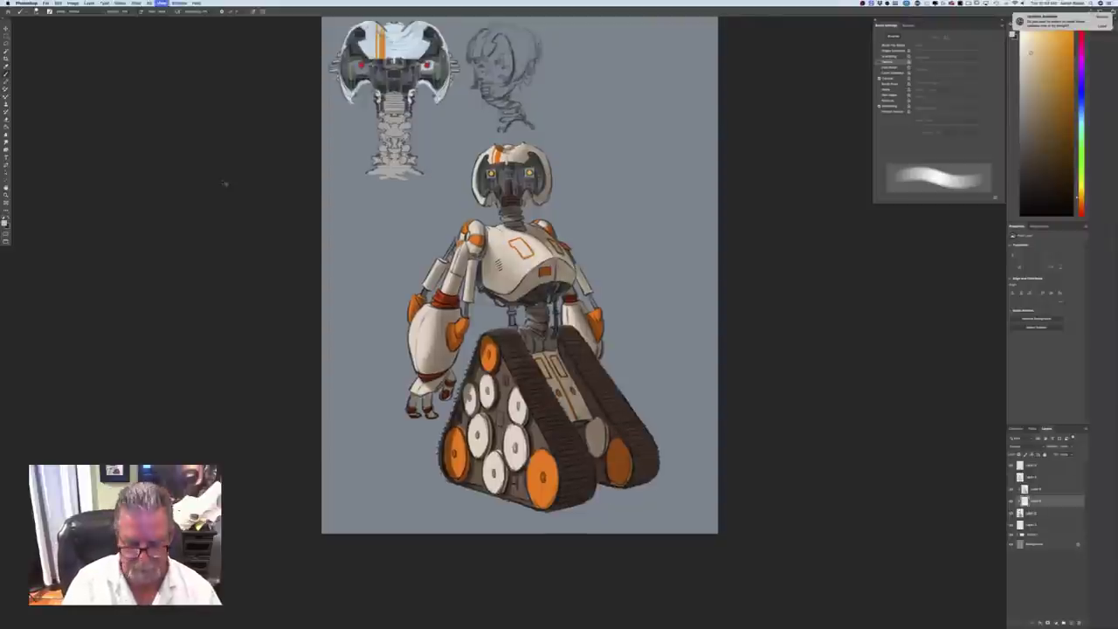
Paint warm highlights over the robot's forearm and hand and the two lower orange wheels of the near track
key("super+equal")
mouse_move(381, 304)
left_mouse_down()
mouse_move(366, 340)
mouse_move(368, 357)
mouse_move(385, 308)
mouse_move(368, 376)
mouse_move(372, 327)
mouse_move(366, 335)
left_mouse_up()
left_click_drag(373, 403, 369, 416)
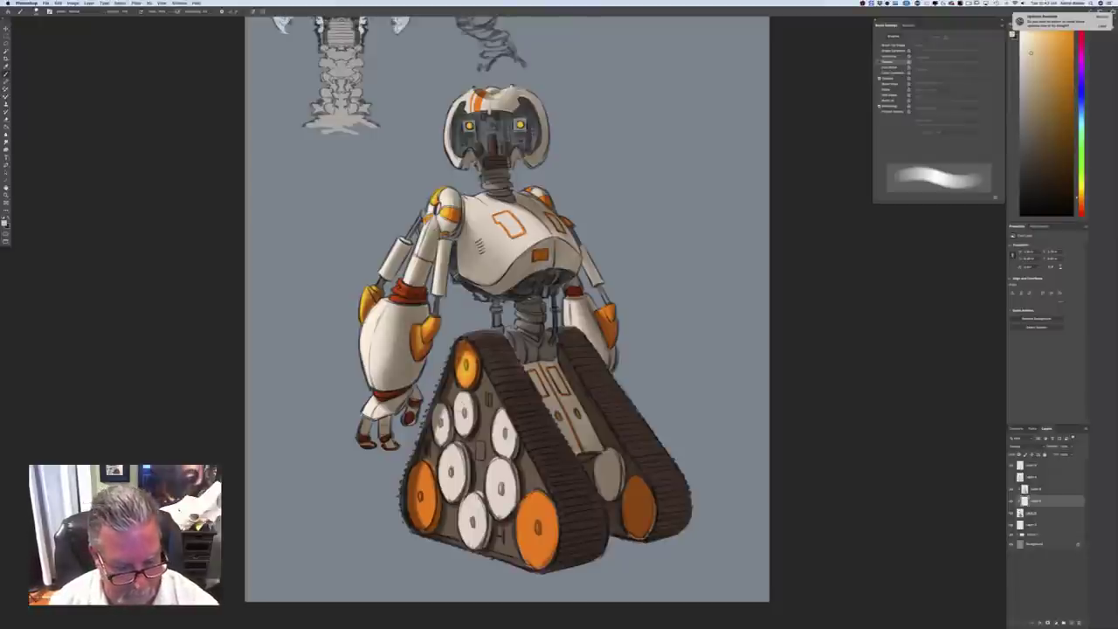
mouse_move(422, 477)
left_mouse_down()
mouse_move(426, 522)
mouse_move(432, 514)
left_mouse_up()
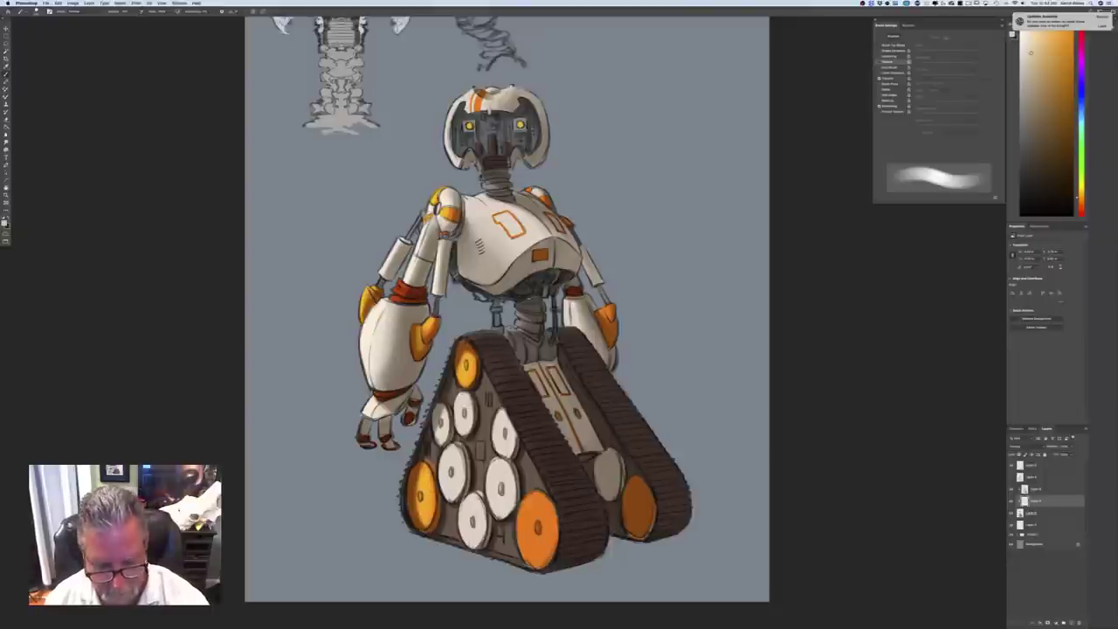
mouse_move(529, 498)
left_mouse_down()
mouse_move(526, 547)
mouse_move(543, 509)
mouse_move(540, 557)
left_mouse_up()
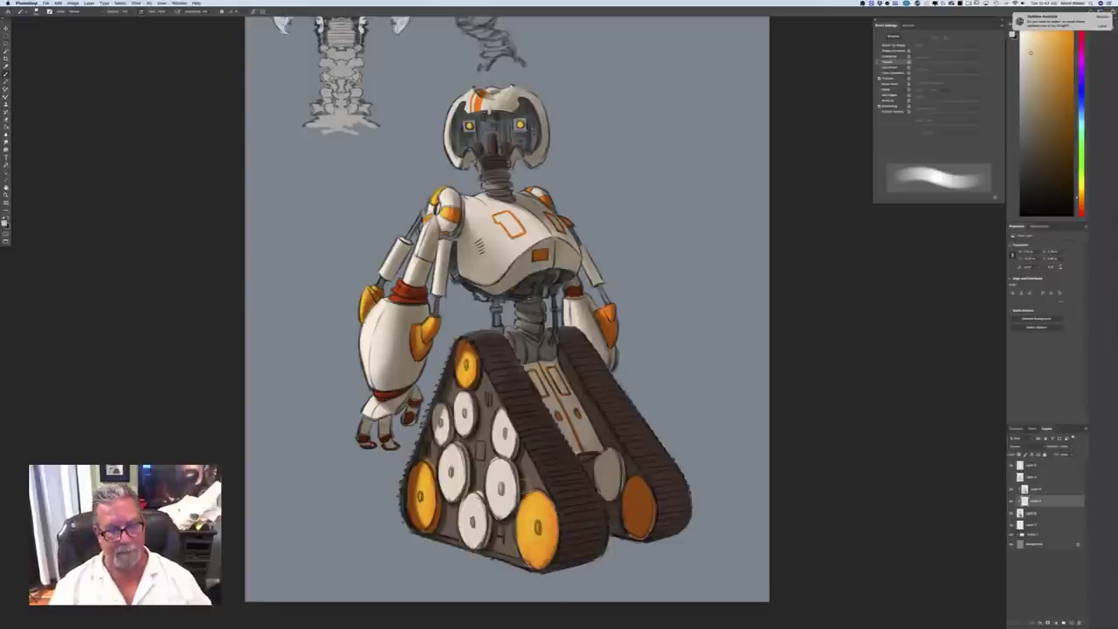
Reduce the brush size and brighten the white wheels on the near track with highlight strokes
key("bracketleft")
key("bracketleft")
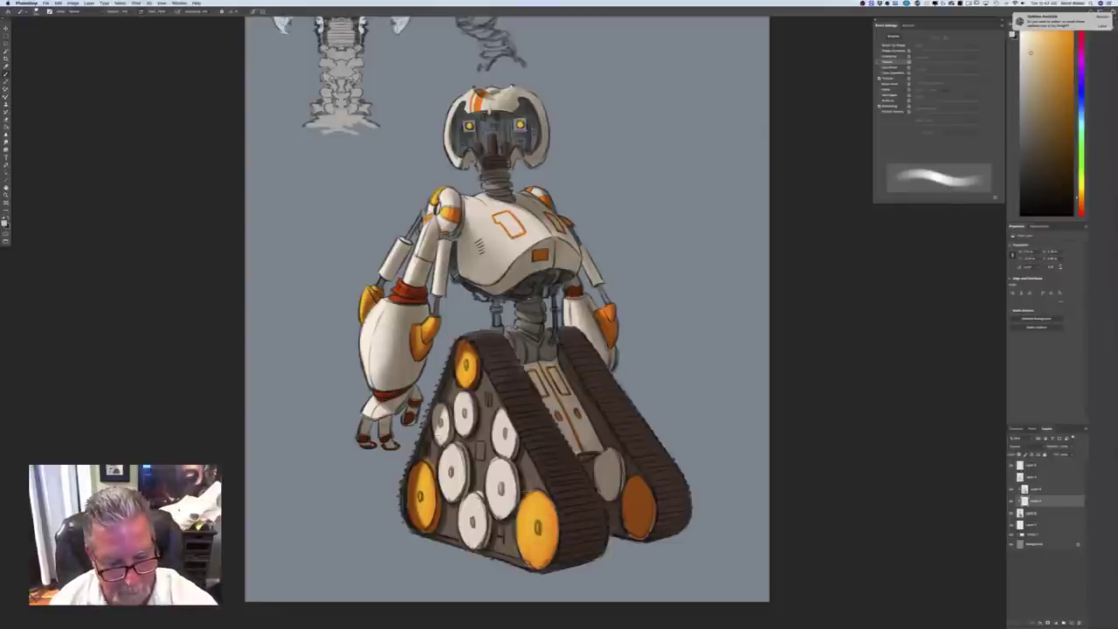
mouse_move(443, 411)
left_mouse_down()
mouse_move(443, 432)
mouse_move(463, 407)
mouse_move(450, 489)
mouse_move(473, 494)
mouse_move(463, 507)
mouse_move(499, 458)
mouse_move(498, 507)
left_mouse_up()
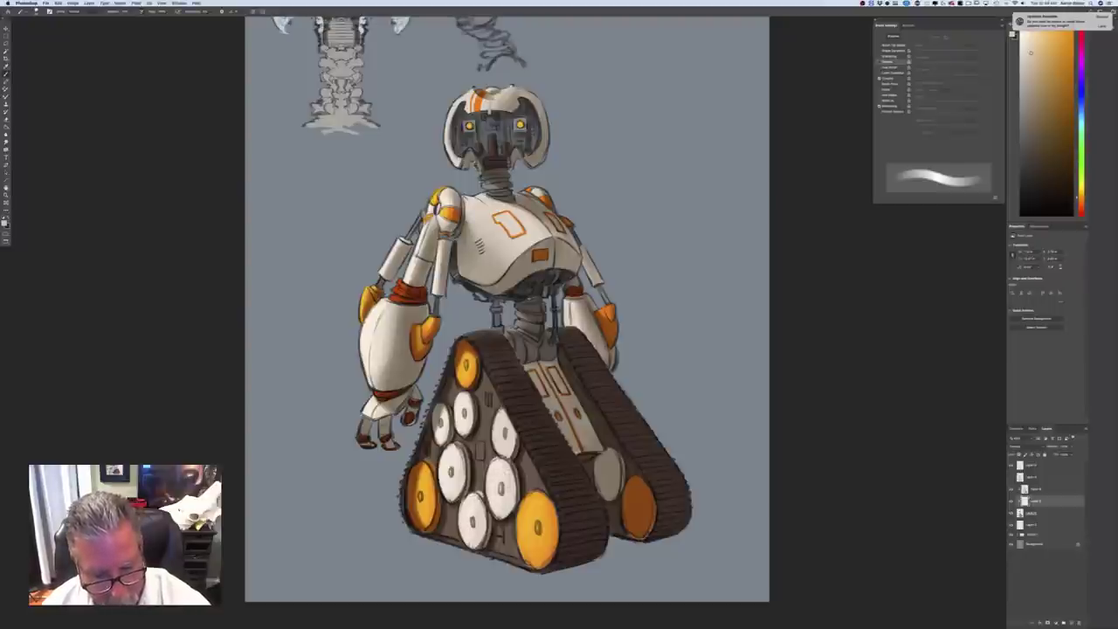
mouse_move(496, 443)
left_mouse_down()
mouse_move(502, 417)
mouse_move(509, 448)
left_mouse_up()
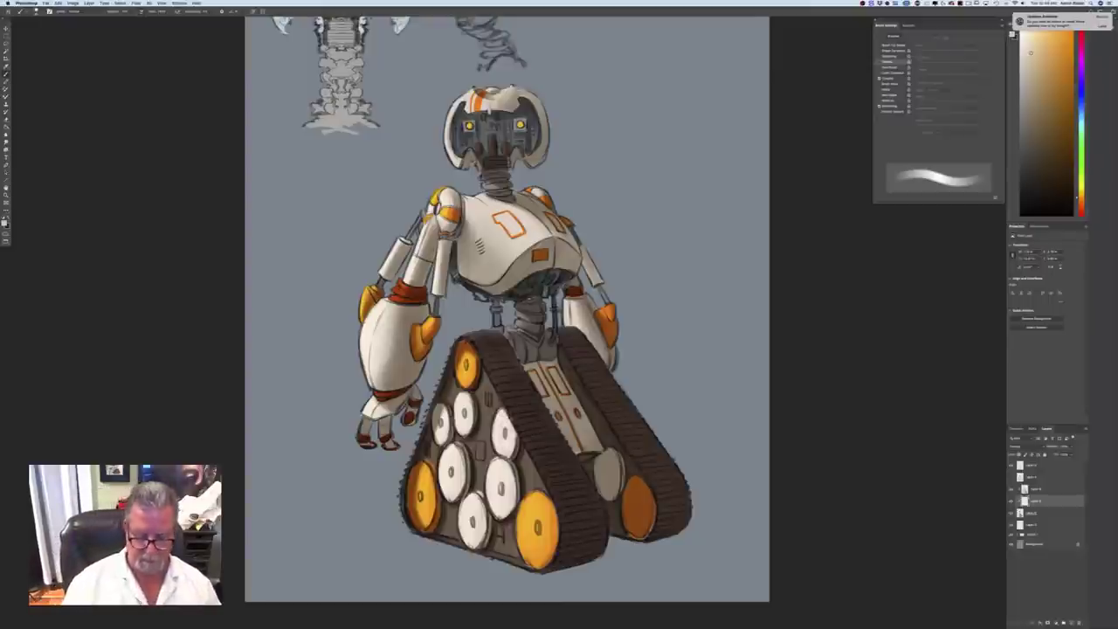
Examine the robot's lighting and overall values, comparing the full composition with closer views
key("super+minus")
key("super+minus")
key("super+minus")
key("super+equal")
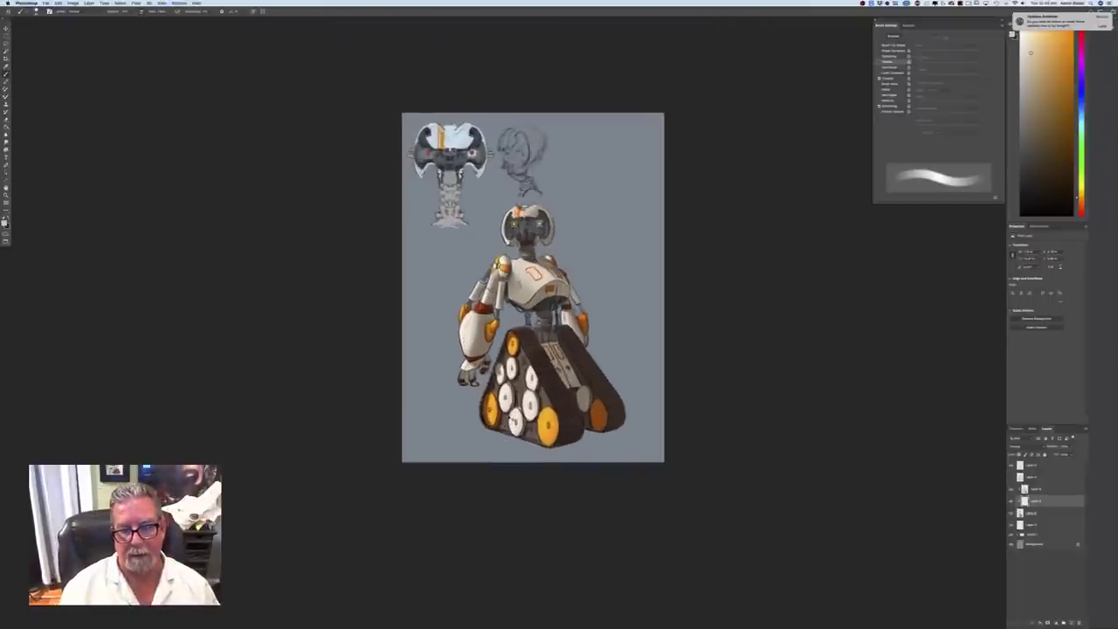
key("super+equal")
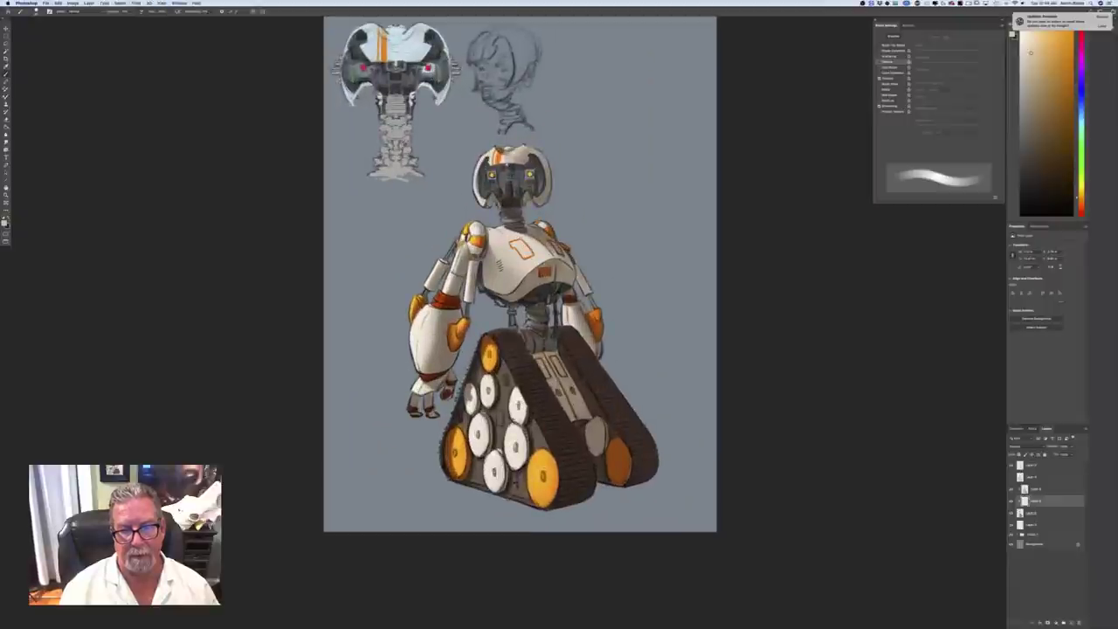
key("super+equal")
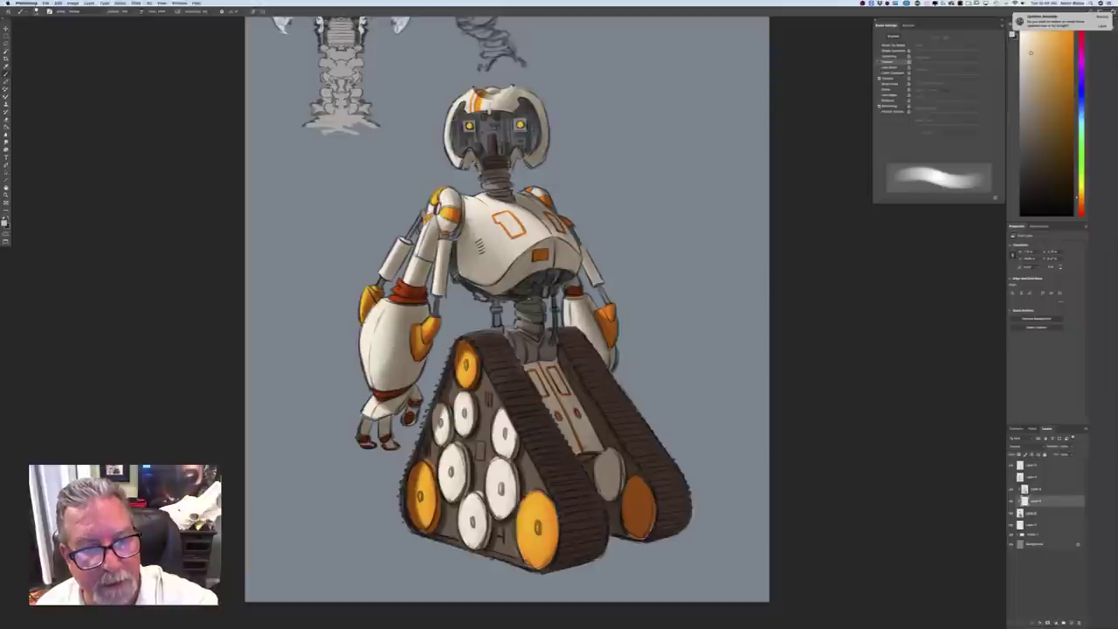
key("super+minus")
key("super+minus")
key("super+minus")
key("super+minus")
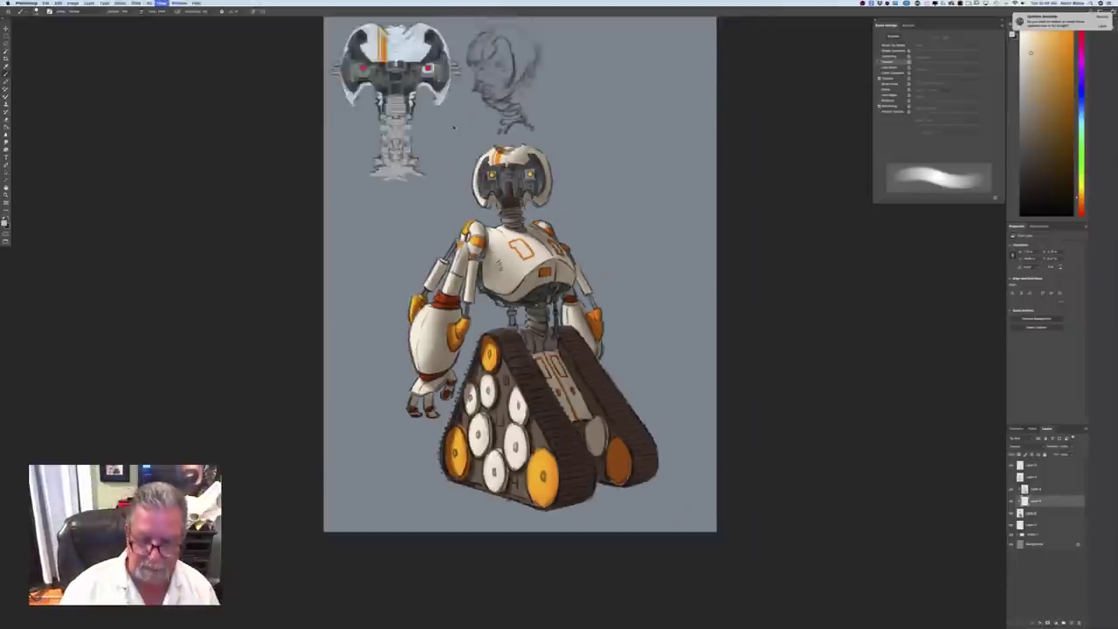
key("super+plus")
key("super+plus")
key("super+plus")
key("super+plus")
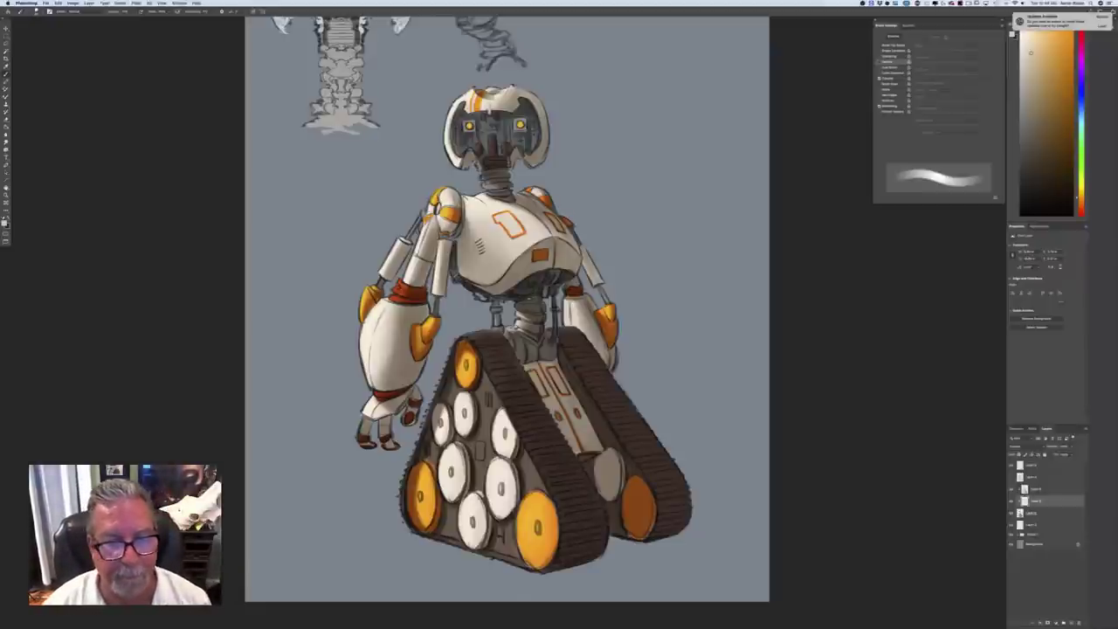
key("super+minus")
key("super+minus")
key("super+minus")
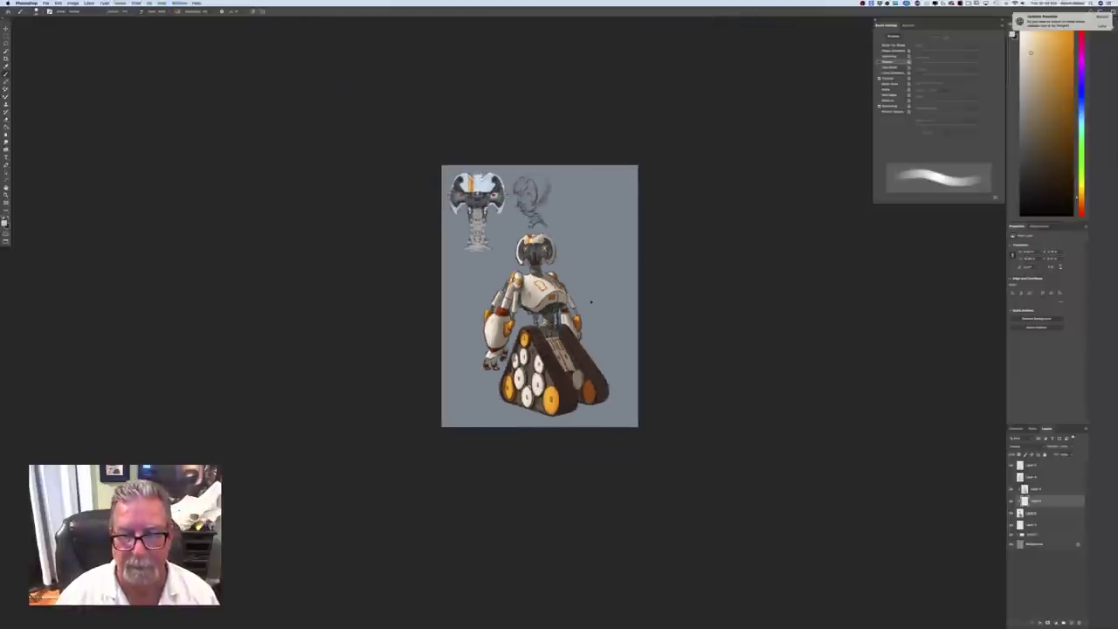
scroll(591, 302, "up", 5)
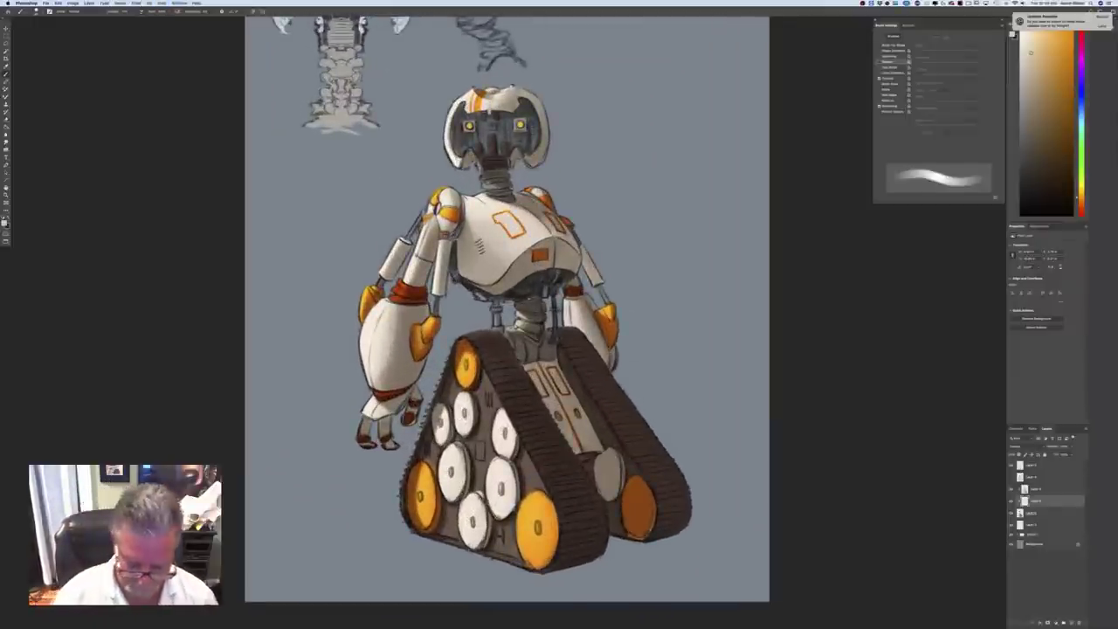
scroll(558, 329, "down", 4)
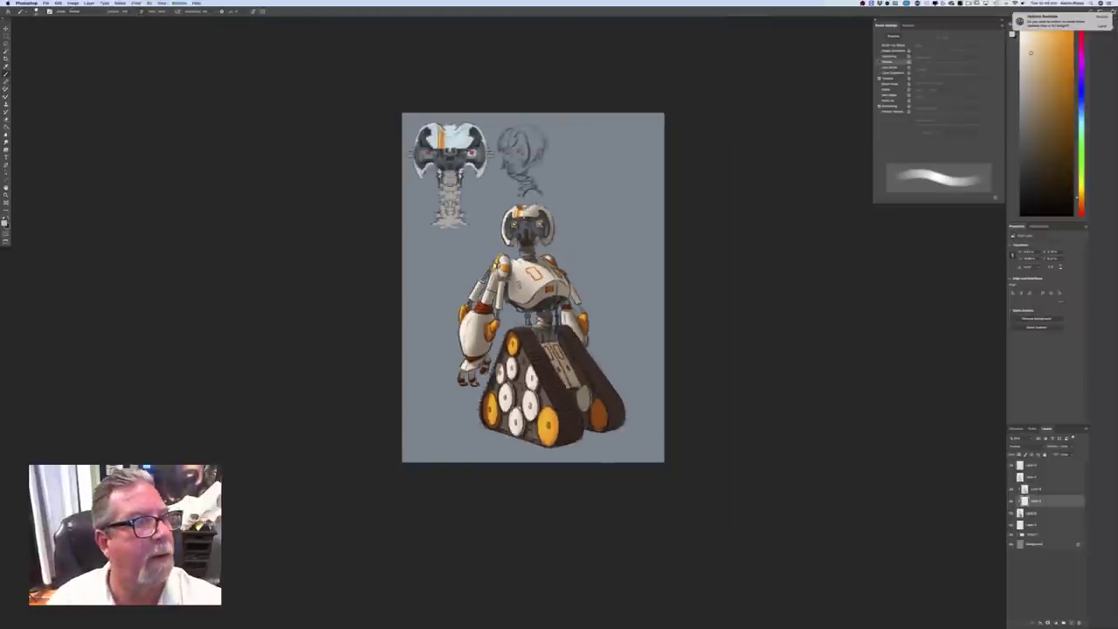
Flip the canvas horizontally and check the mirrored robot both close up and as a whole
left_click(73, 3)
mouse_move(96, 59)
left_click(168, 87)
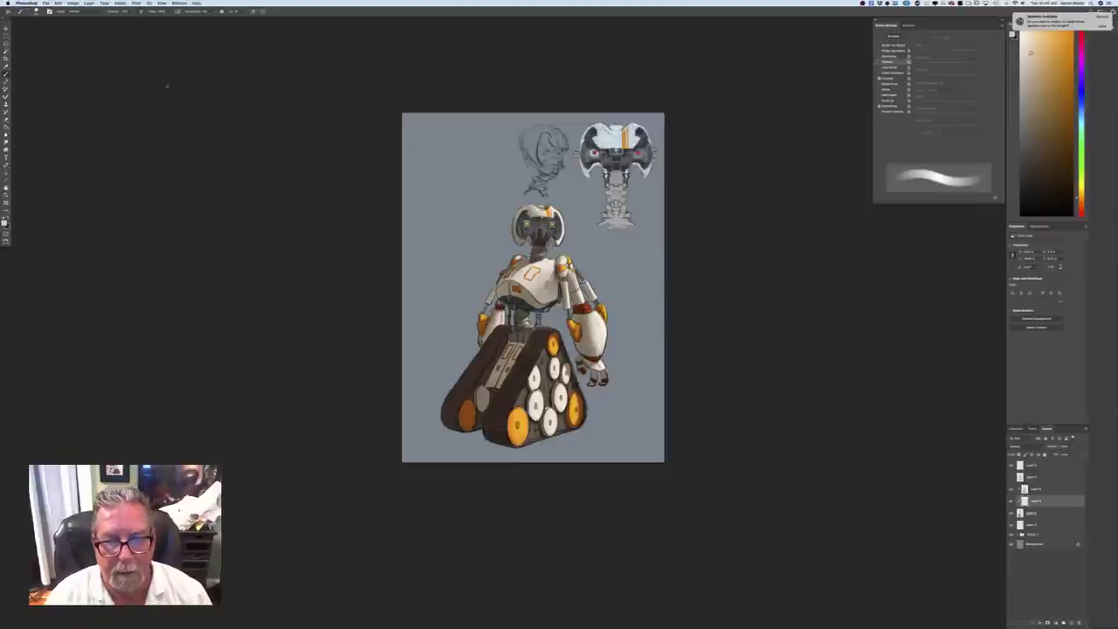
key("super+equal")
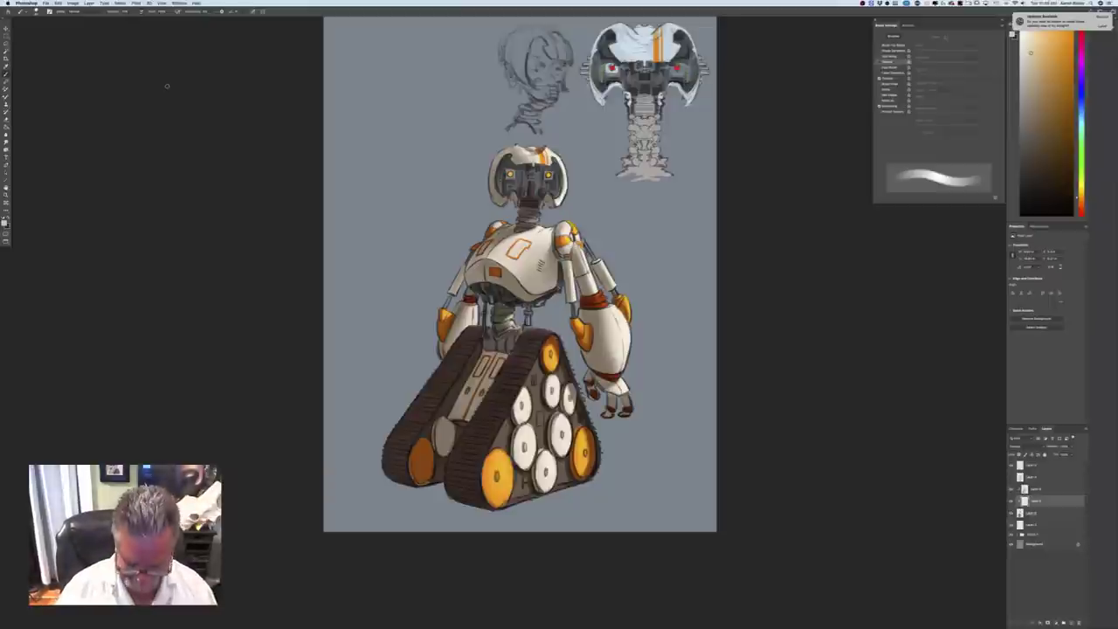
key("super+plus")
key("super+plus")
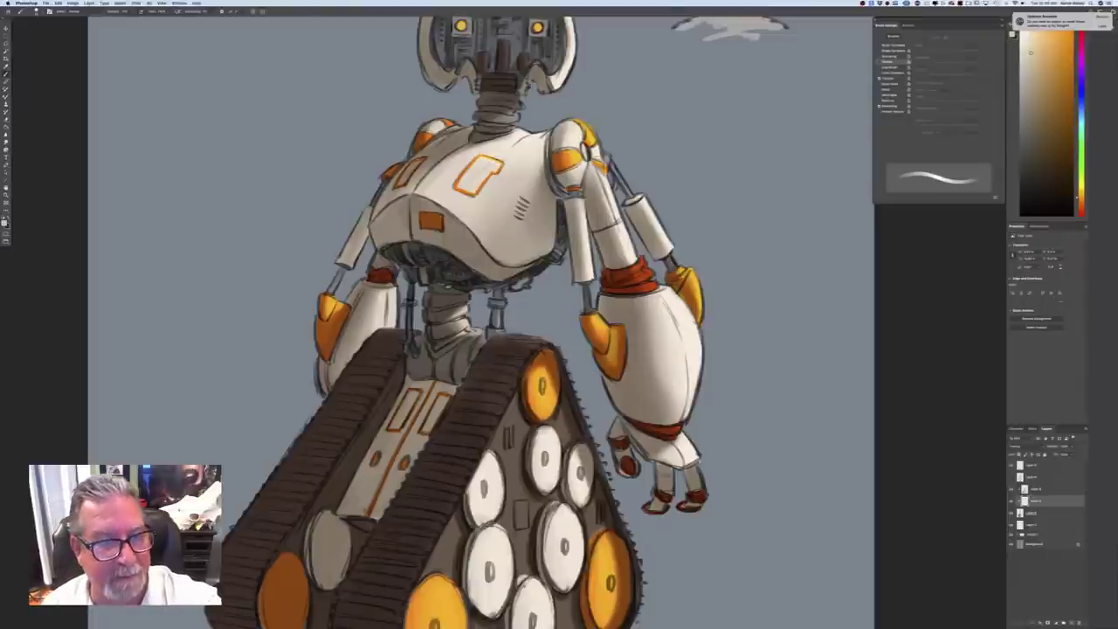
key("super+0")
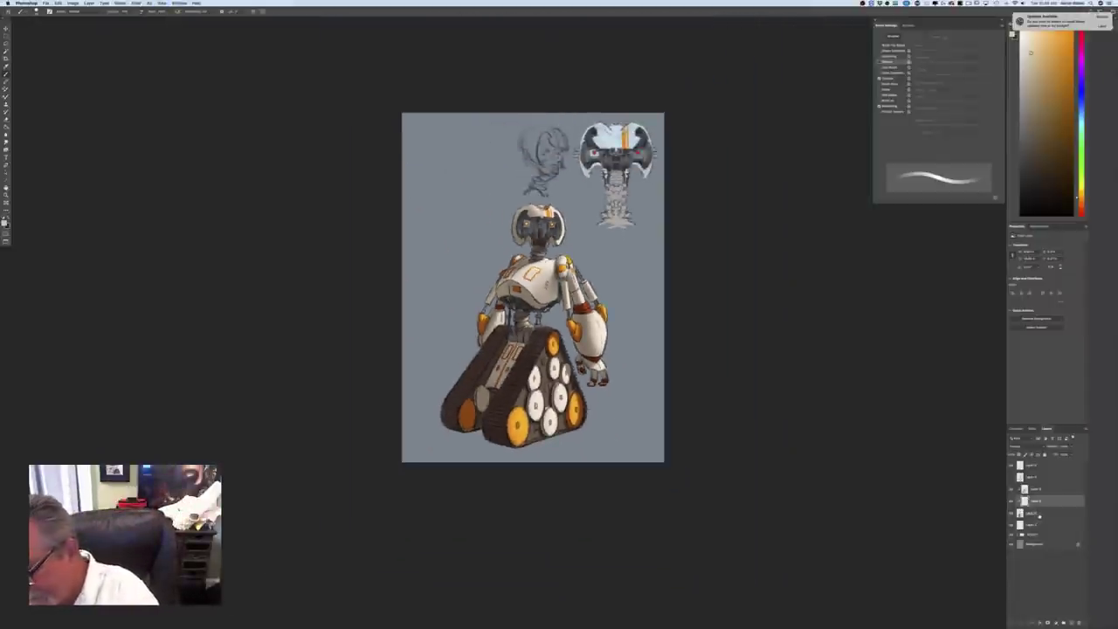
Hide the two clipped shading layers above the robot's flat color layer
left_click(1011, 501)
left_click(1011, 489)
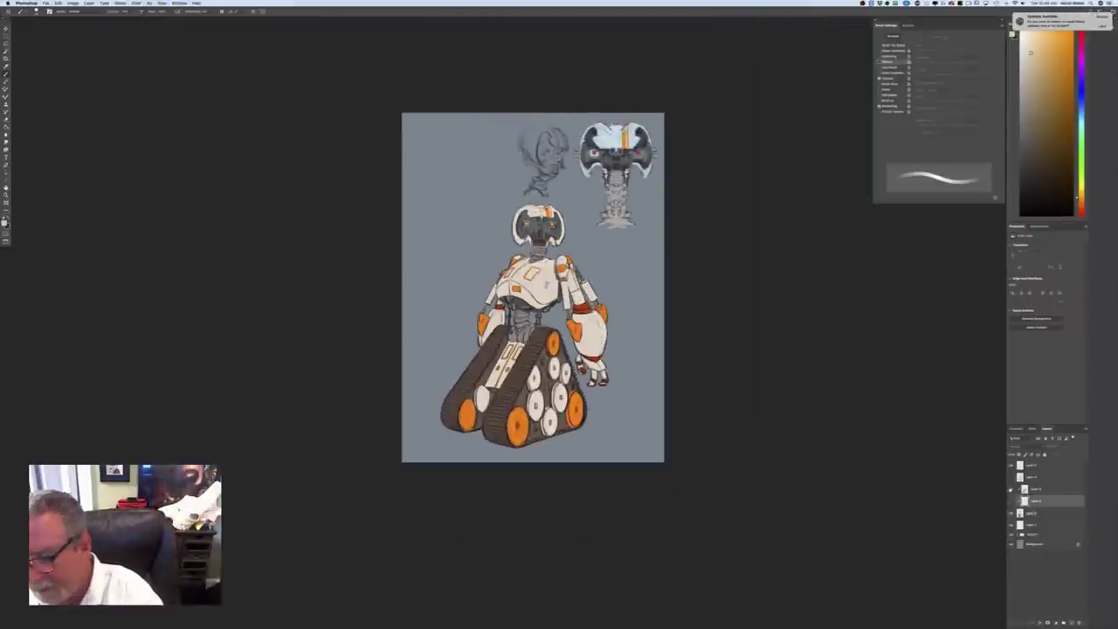
left_click(5, 222)
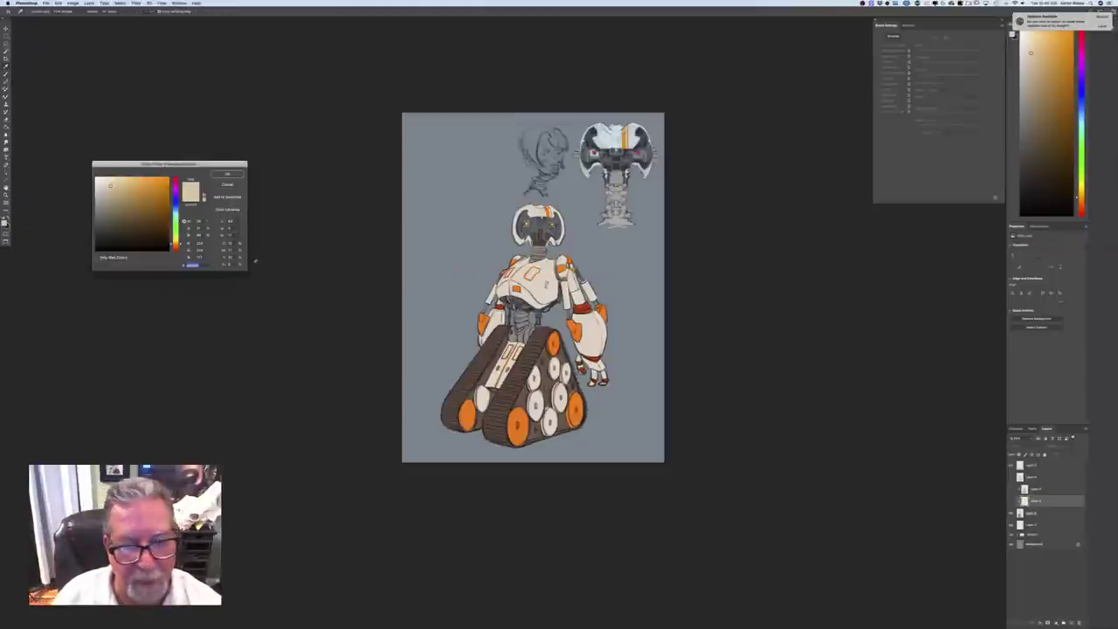
left_click(227, 184)
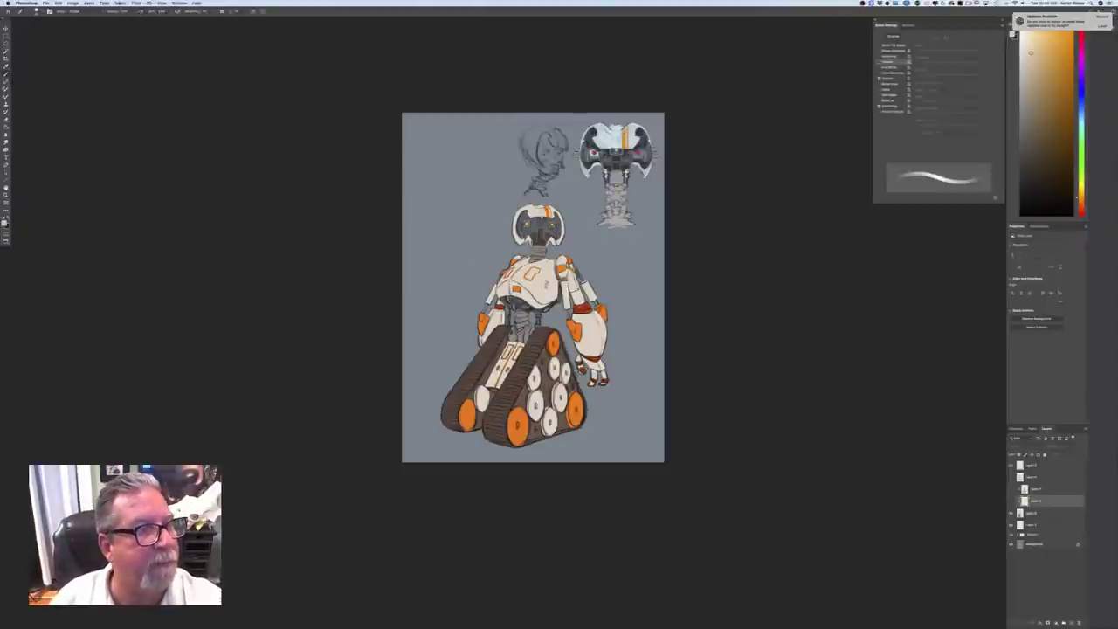
Select the robot's off-white areas with Color Range, sampling the color from the large forearm
left_click(120, 4)
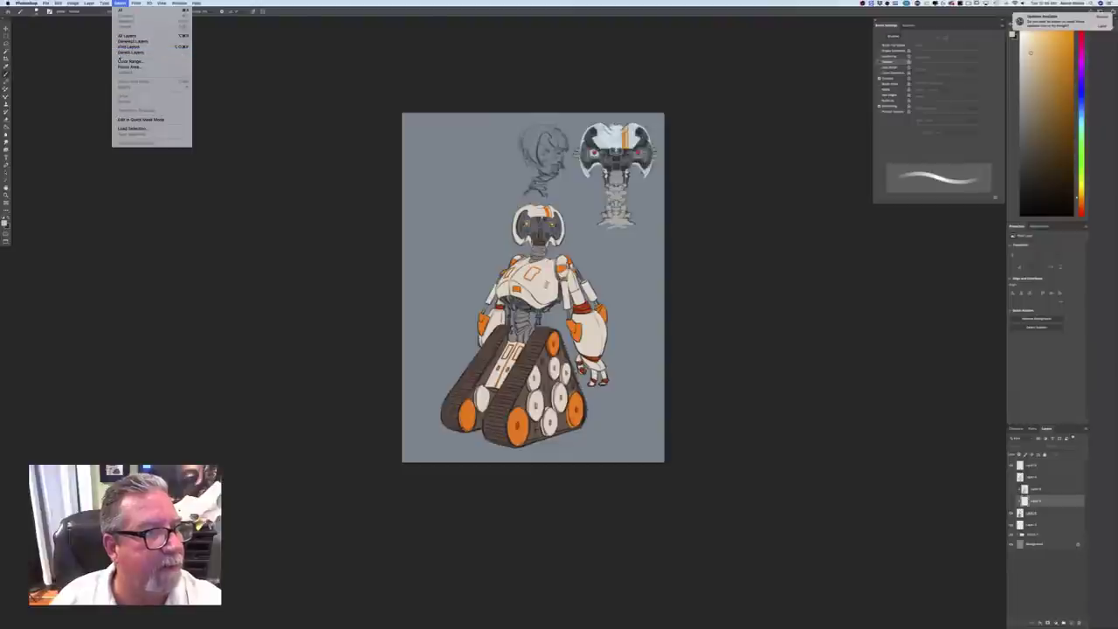
left_click(122, 60)
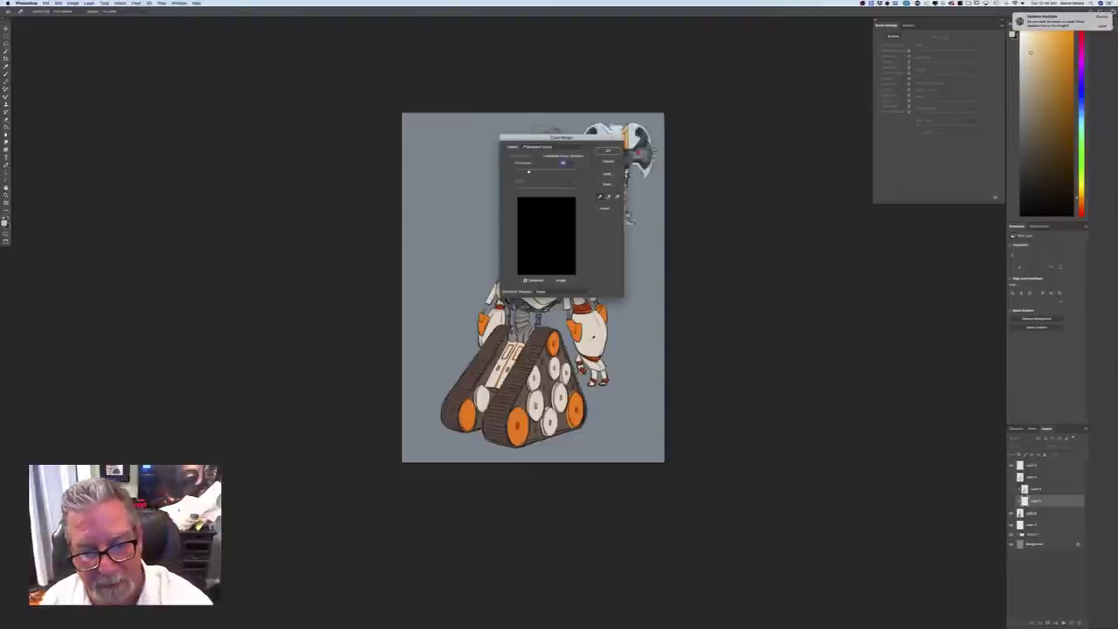
left_click(594, 337)
key("Return")
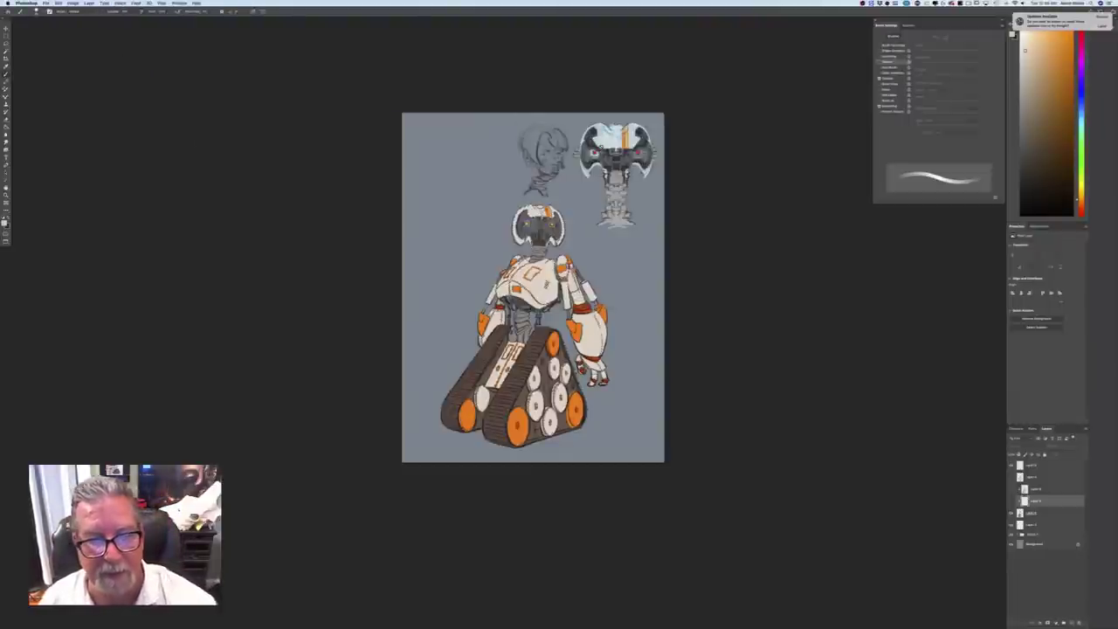
key("super+plus")
key("super+plus")
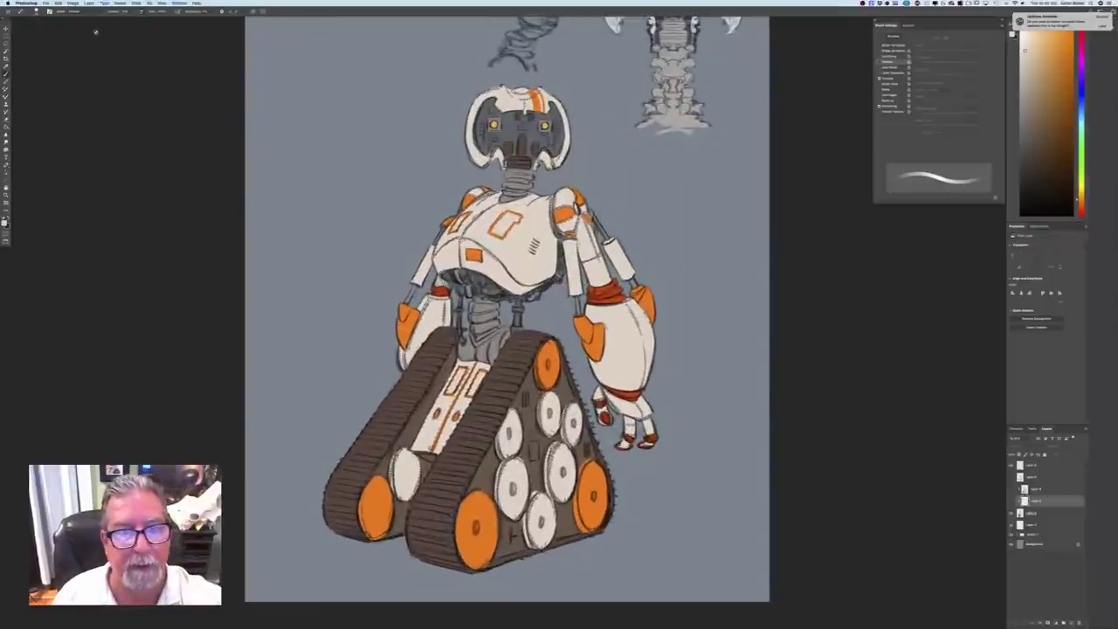
left_click(73, 2)
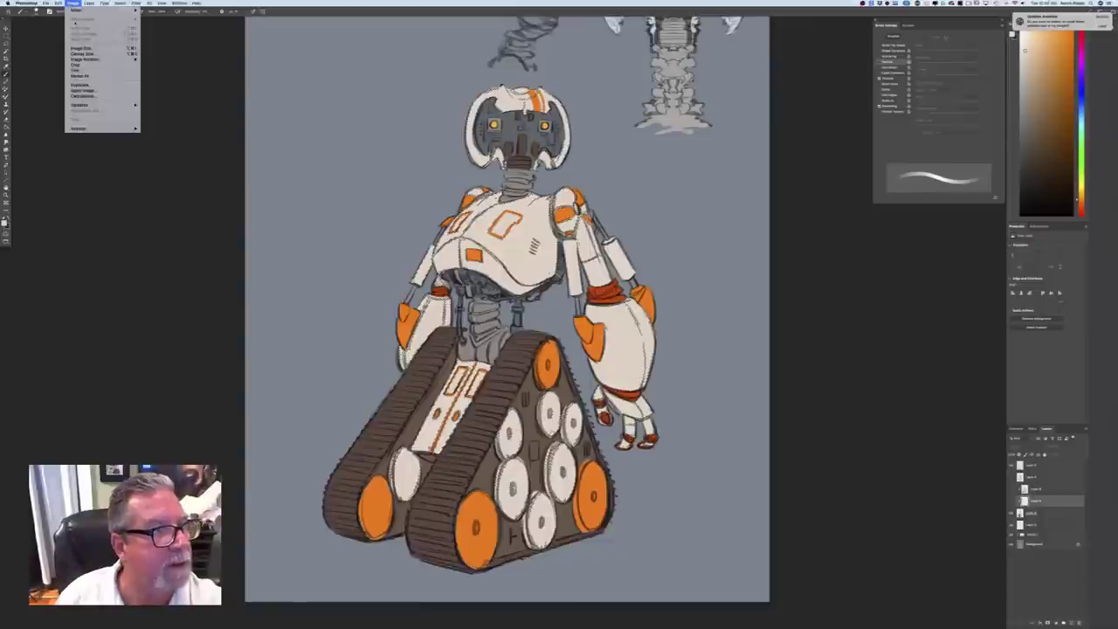
left_click(60, 27)
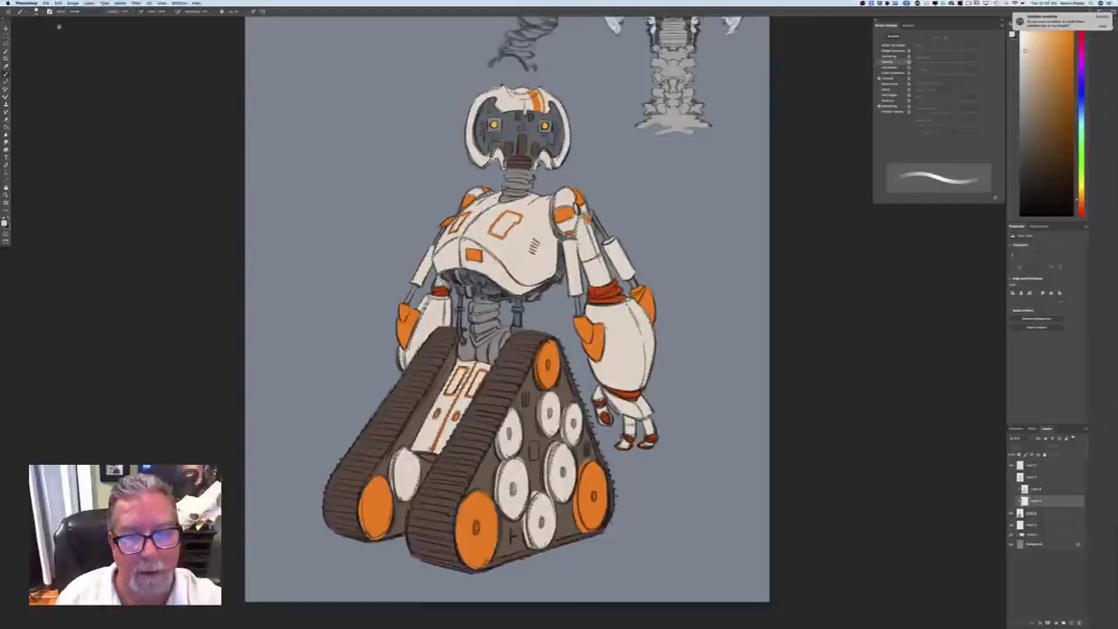
left_click(74, 3)
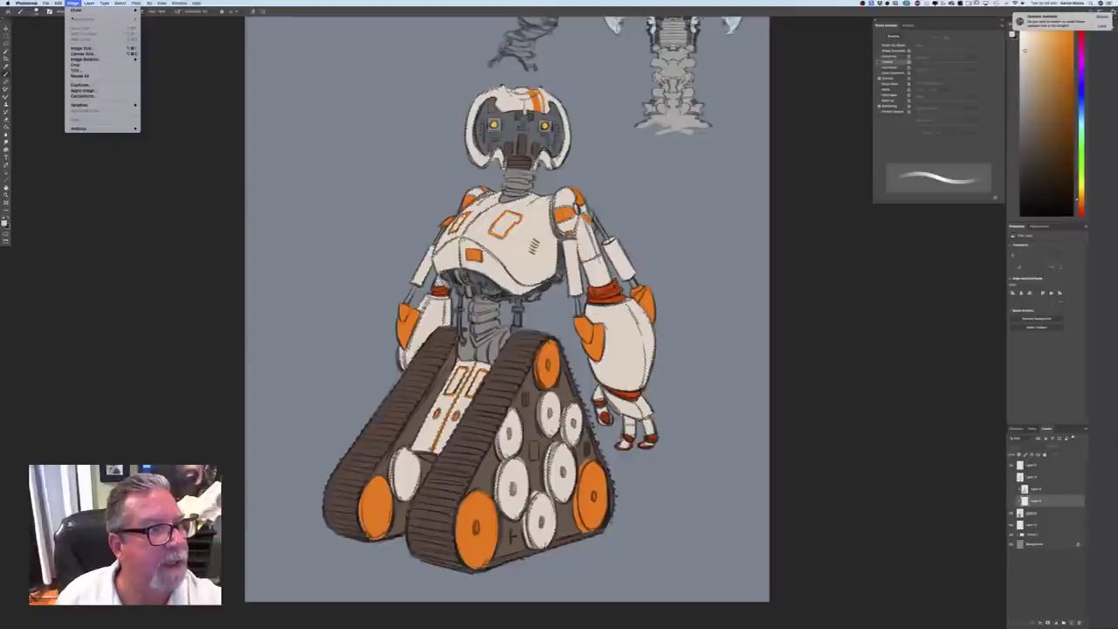
left_click(63, 56)
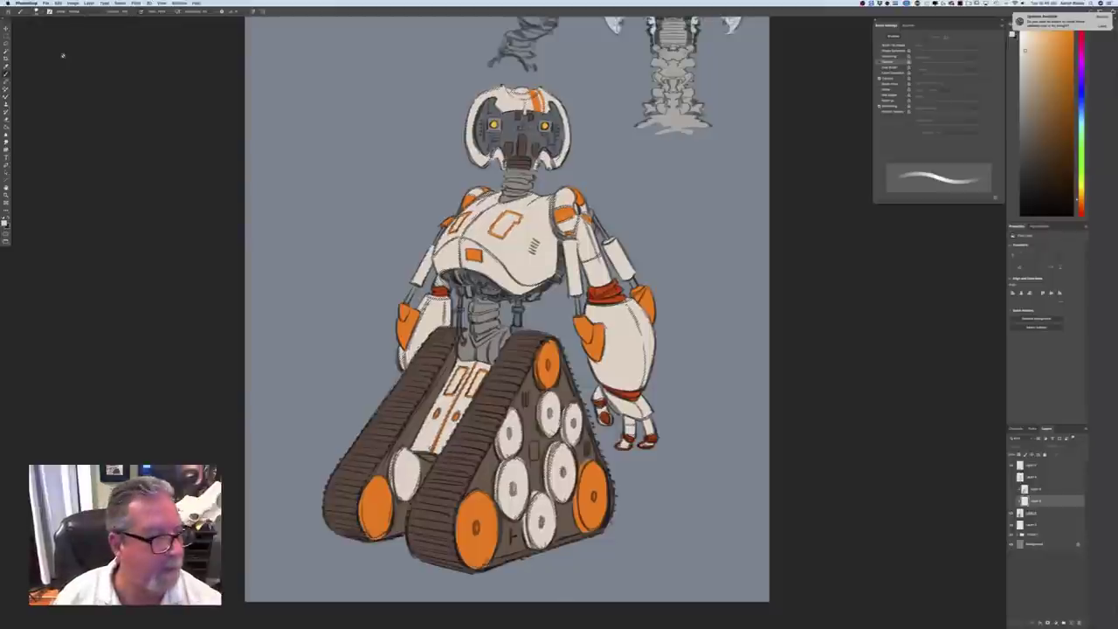
Set the foreground color to a light blue and activate the Brush tool
left_click(5, 222)
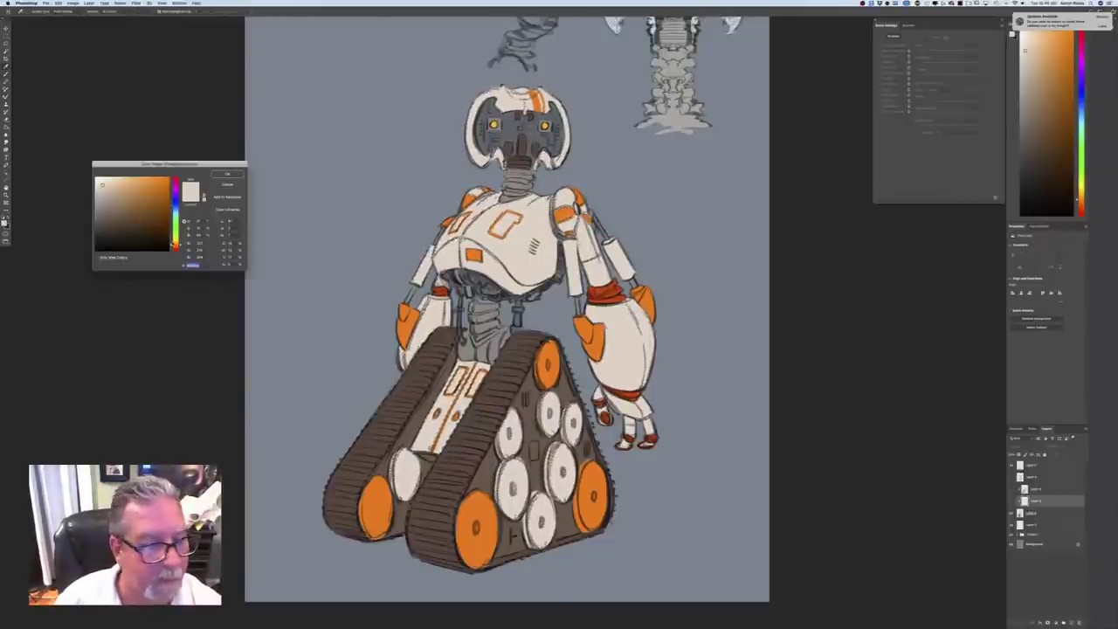
left_click(175, 209)
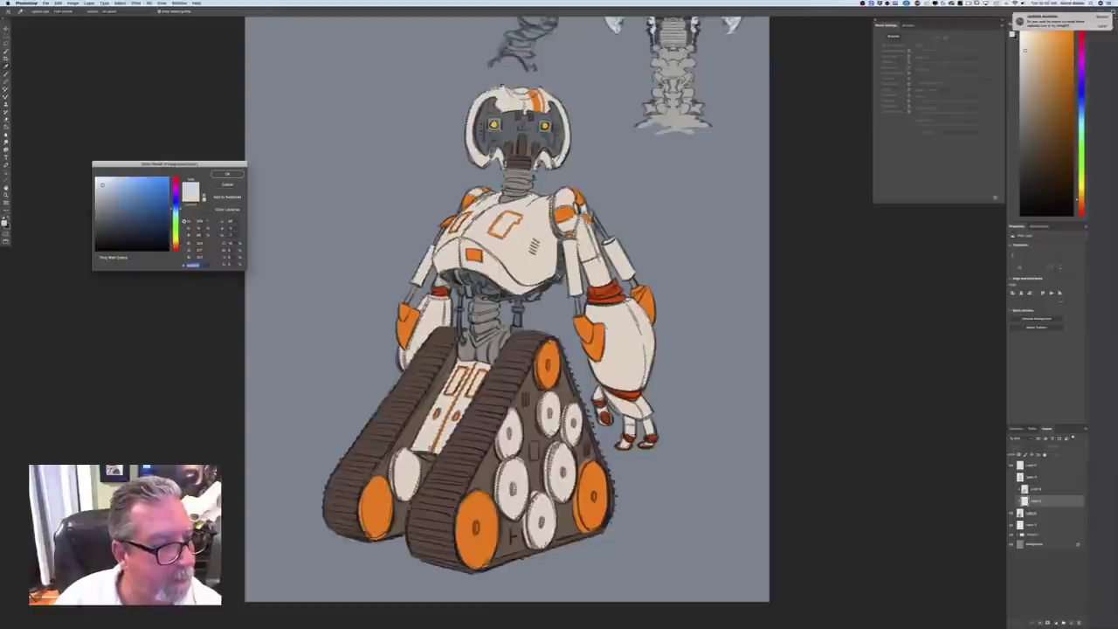
left_click(117, 190)
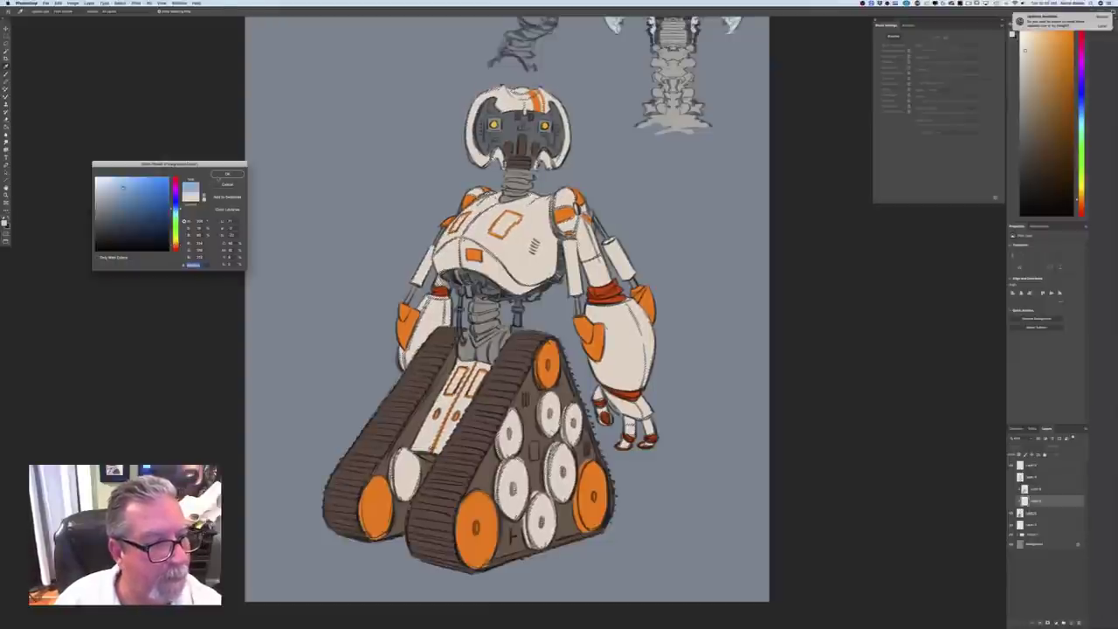
left_click(226, 173)
key("b")
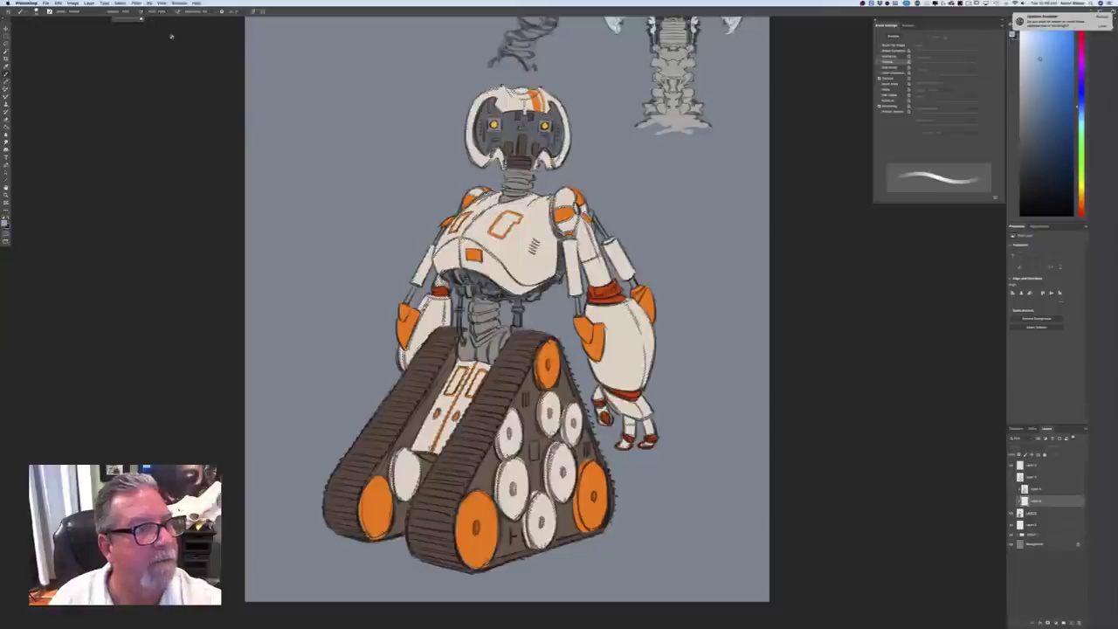
Configure the brush to paint solid, even strokes
left_click(141, 12)
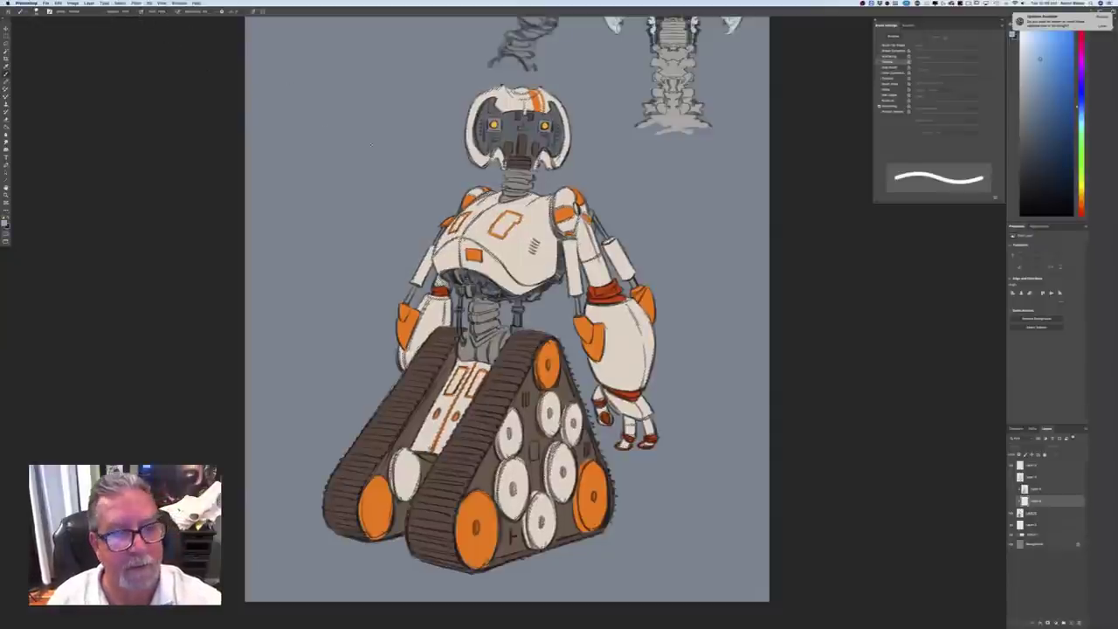
left_click(35, 12)
left_click(207, 159)
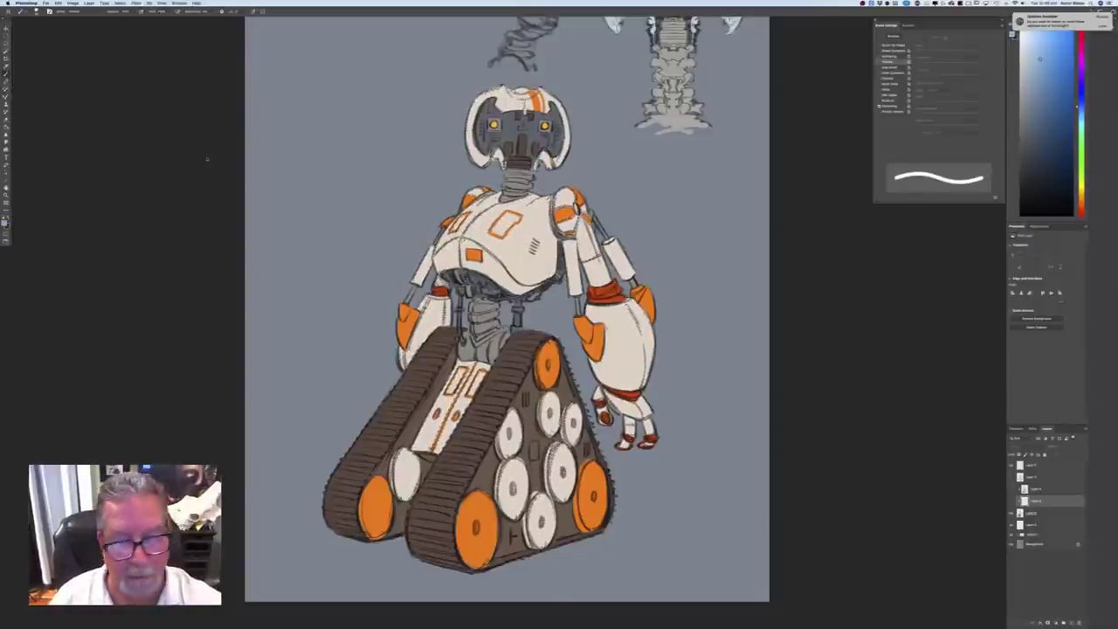
Add a new clipped layer directly above the robot's flat color layer, below the two hidden shading layers
left_click(255, 192)
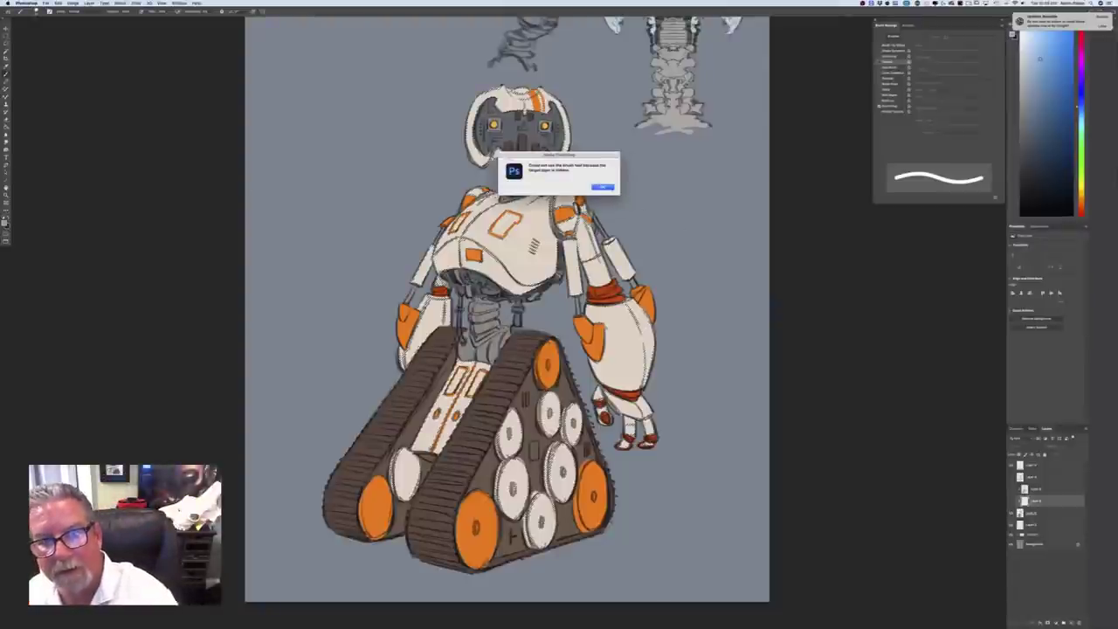
key("Return")
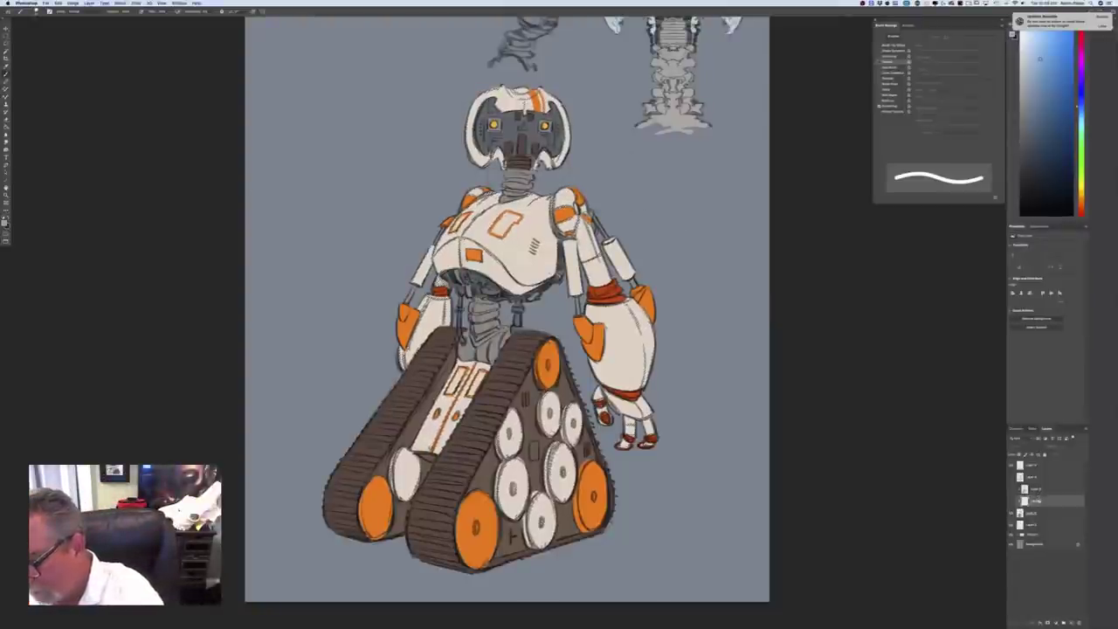
left_click(1038, 491)
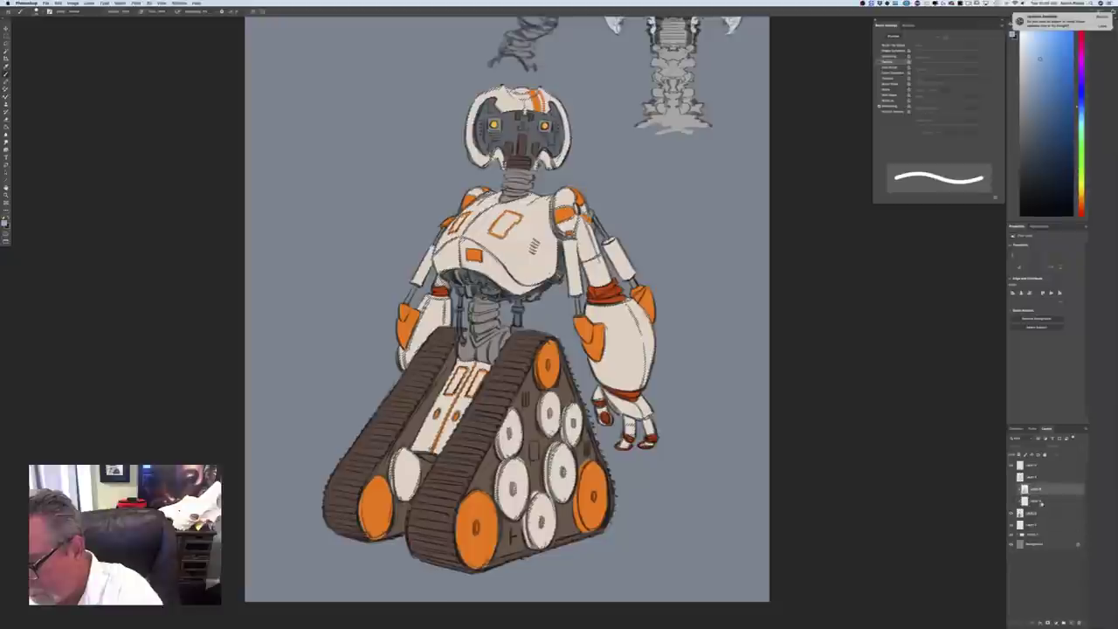
left_click(1071, 623)
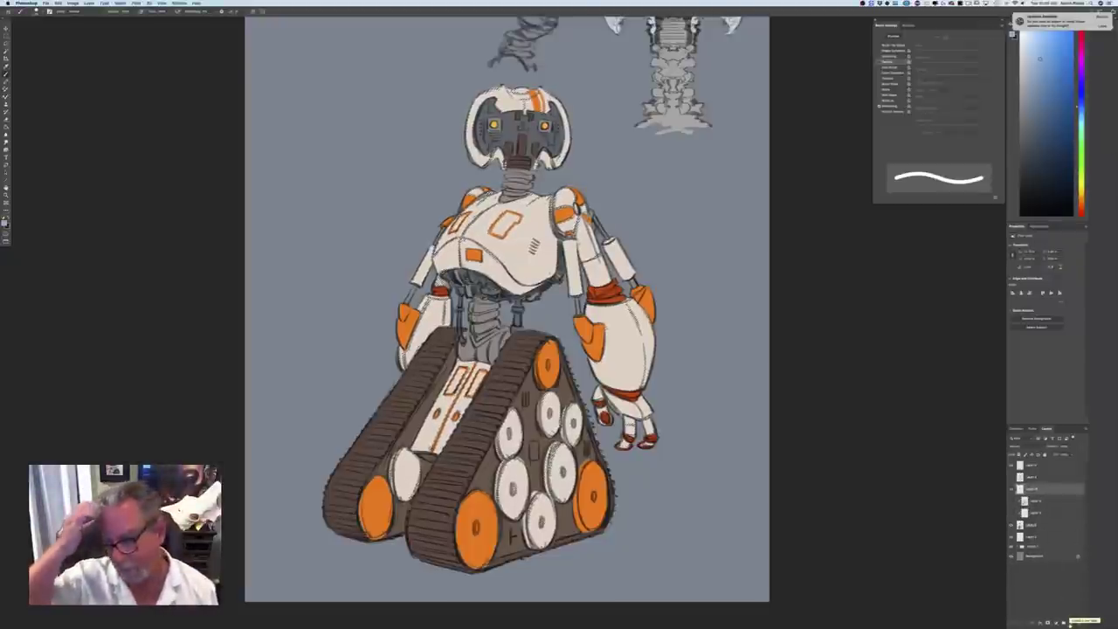
key("super+z")
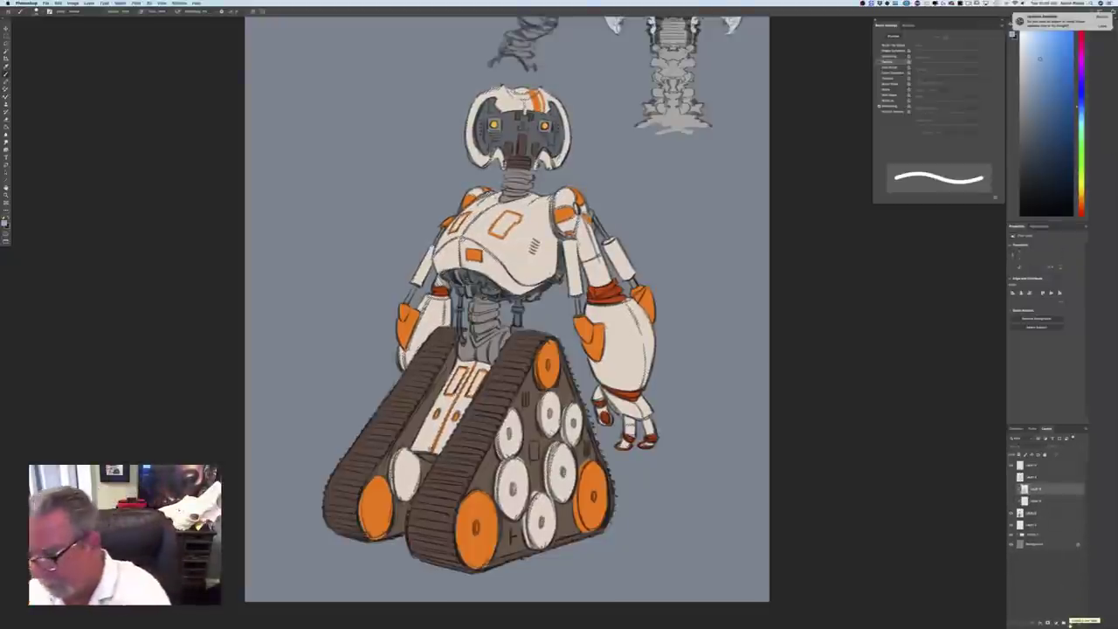
left_click(1071, 623)
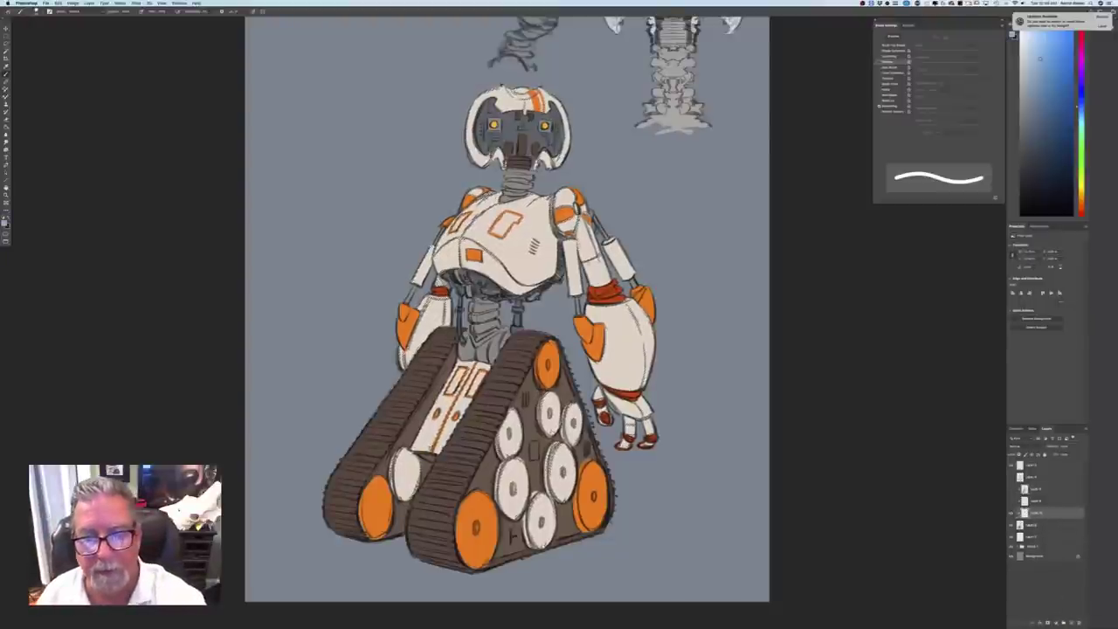
Enlarge the brush and paint the selected areas of the robot's arms, torso and head light blue
key("bracketright")
key("bracketright")
key("bracketright")
key("bracketright")
key("bracketright")
key("bracketright")
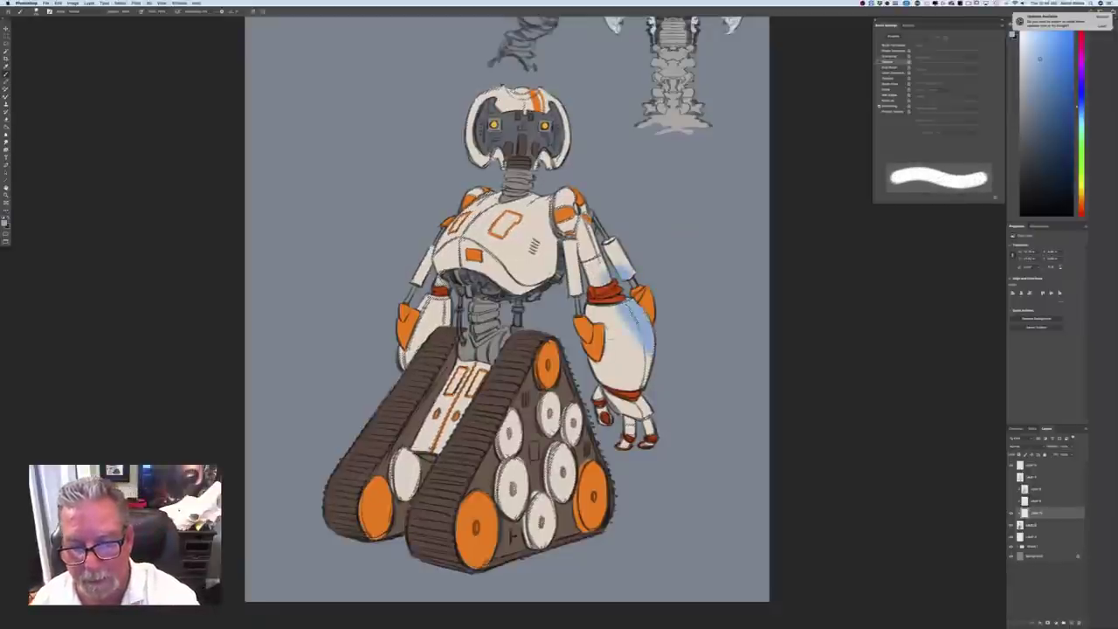
left_click_drag(609, 325, 645, 412)
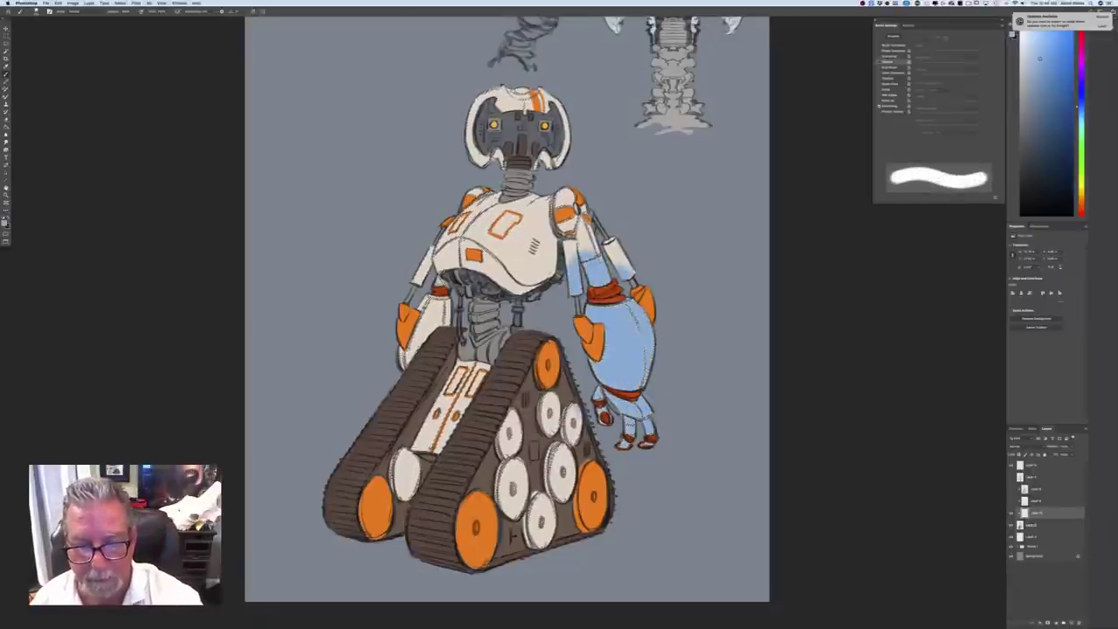
left_click_drag(612, 271, 564, 201)
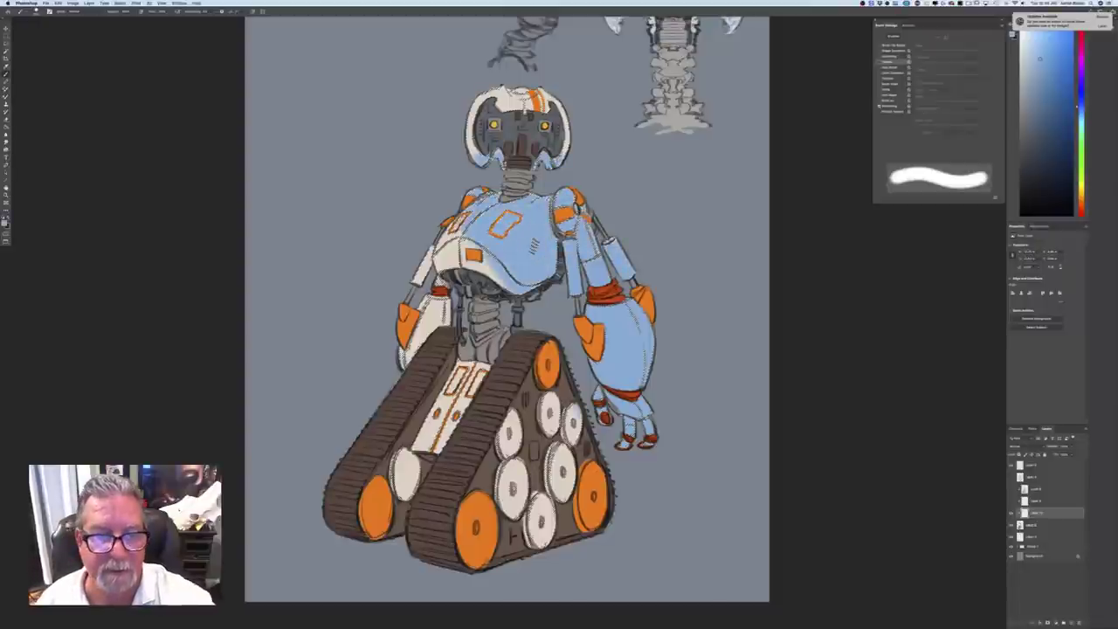
mouse_move(480, 158)
left_mouse_down()
mouse_move(486, 100)
mouse_move(564, 144)
mouse_move(550, 101)
left_mouse_up()
left_click_drag(446, 297, 407, 358)
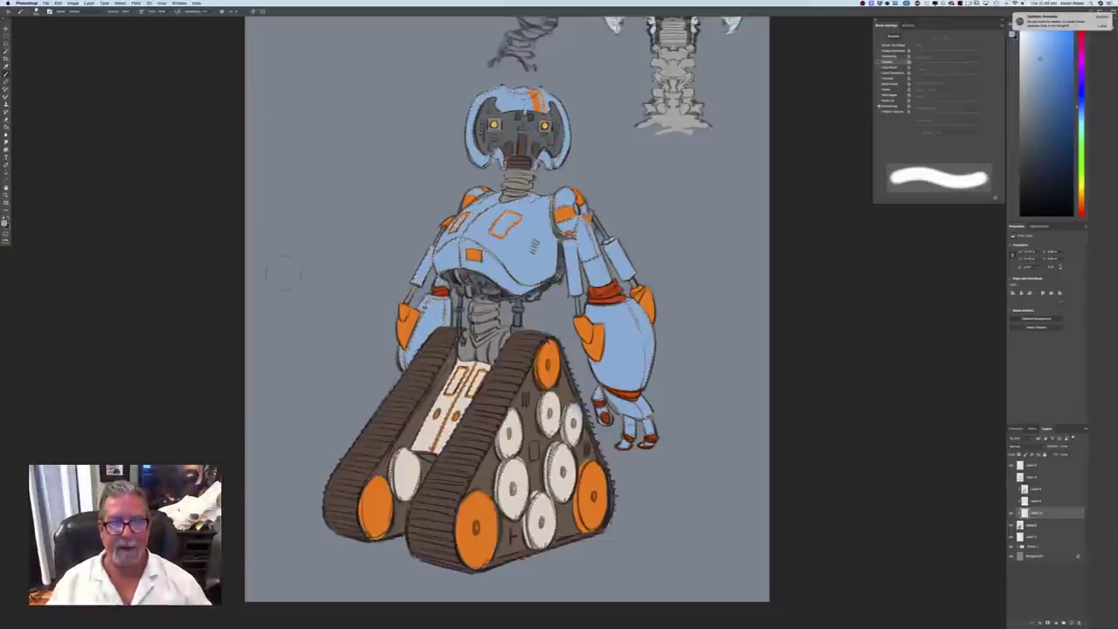
Paint the white wheels and the center panel between the treads light blue
mouse_move(564, 477)
left_mouse_down()
mouse_move(547, 530)
mouse_move(510, 437)
left_mouse_up()
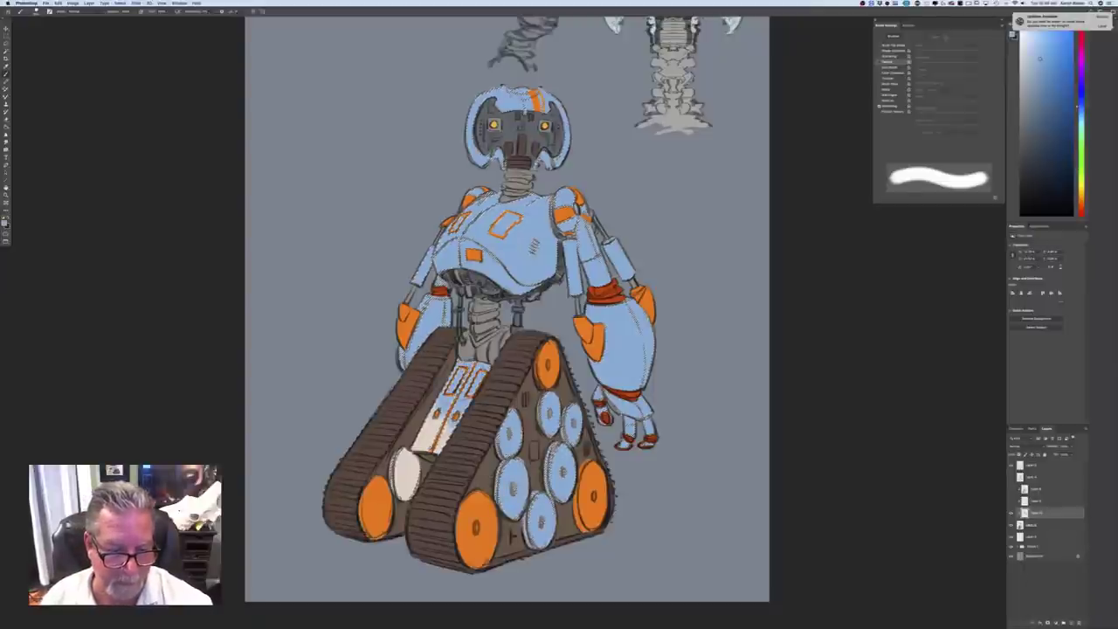
left_click_drag(442, 421, 401, 491)
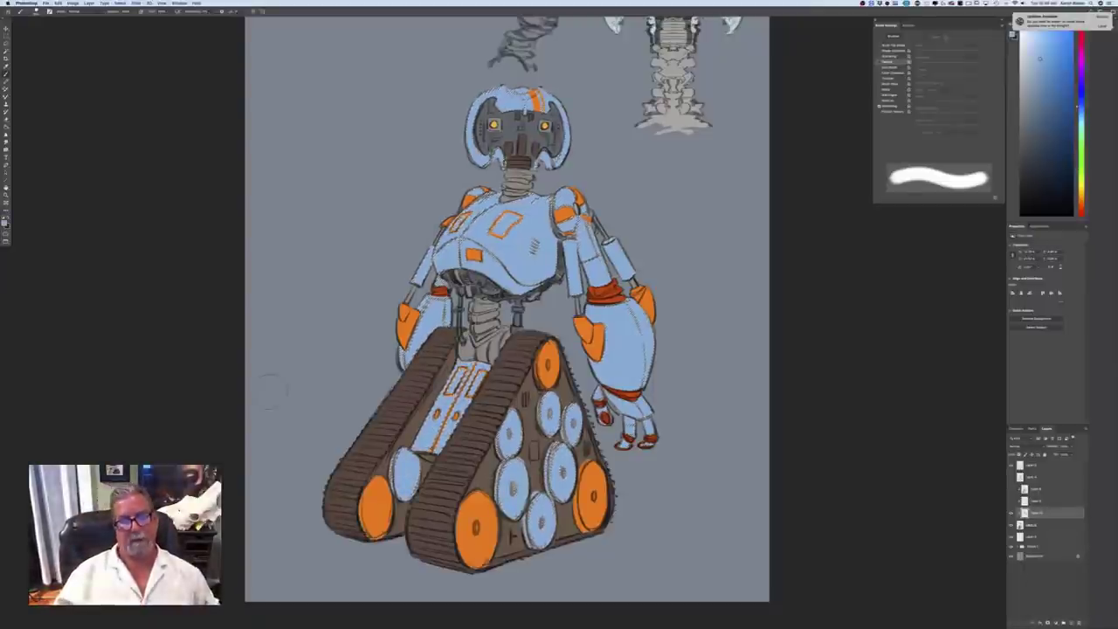
key("super+minus")
key("super+minus")
key("super+minus")
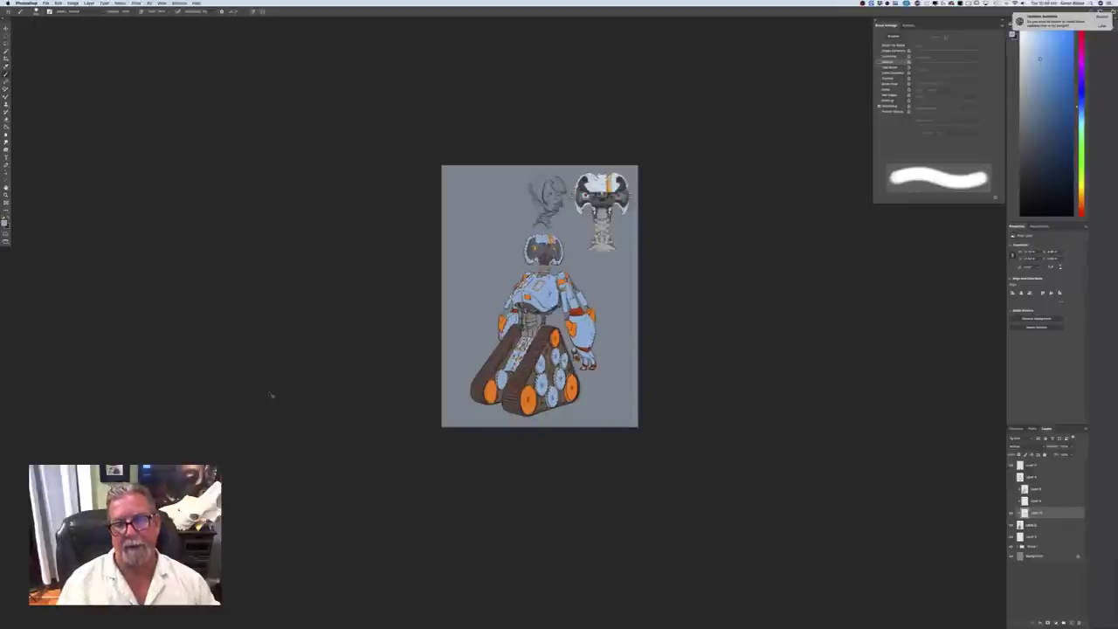
key("super+plus")
key("super+plus")
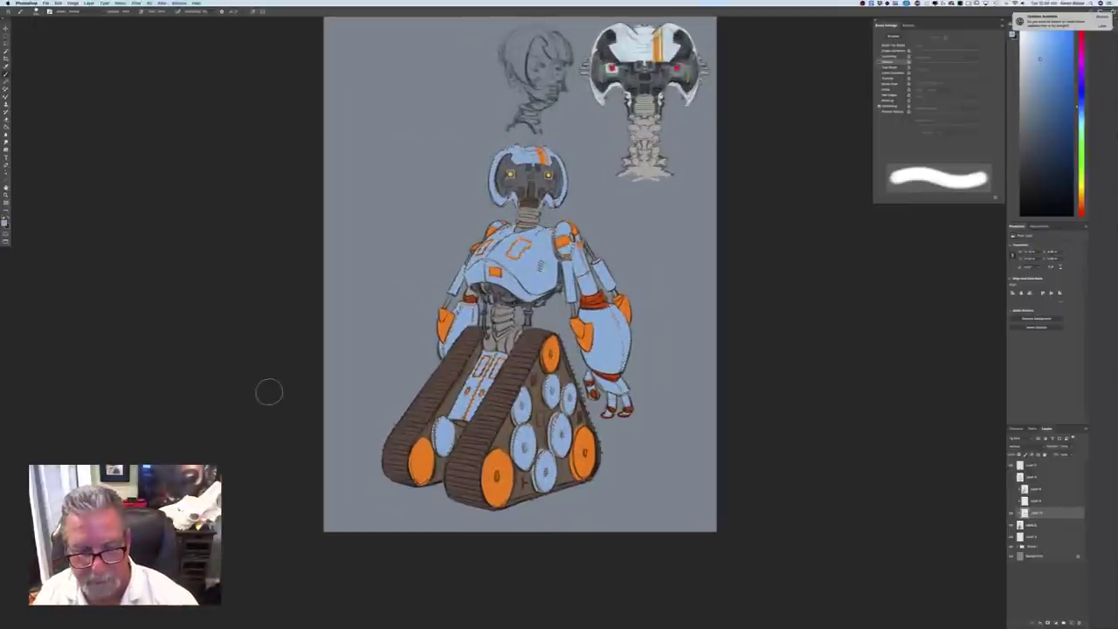
Undo the blue strokes on the wheels and center panel and repaint those parts light blue
key("super+z")
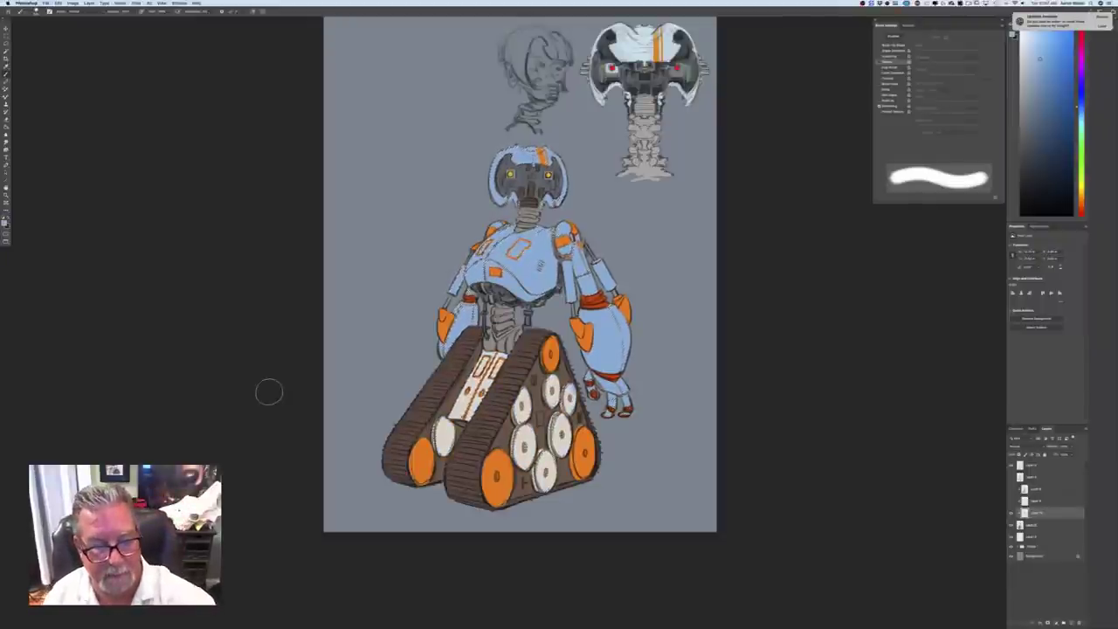
key("e")
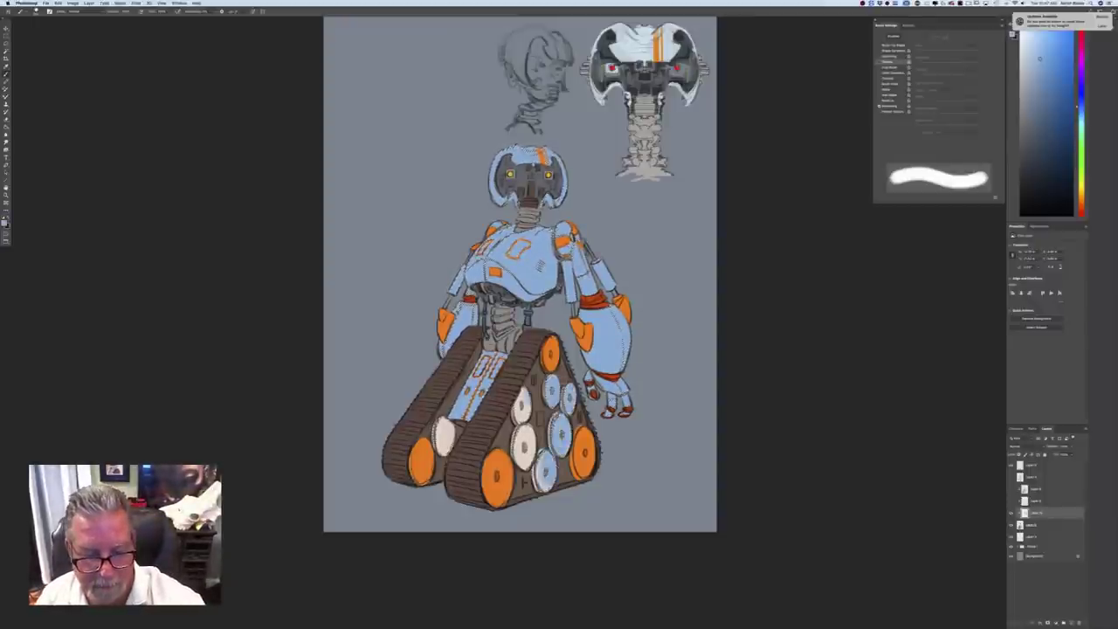
left_click_drag(525, 454, 521, 404)
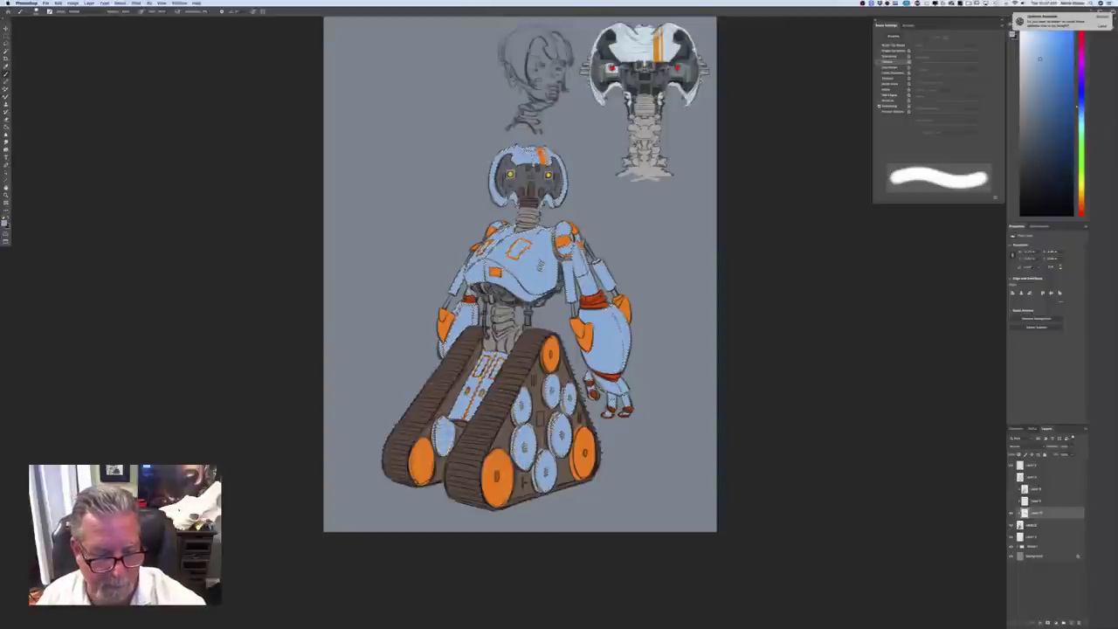
key("super+minus")
key("super+minus")
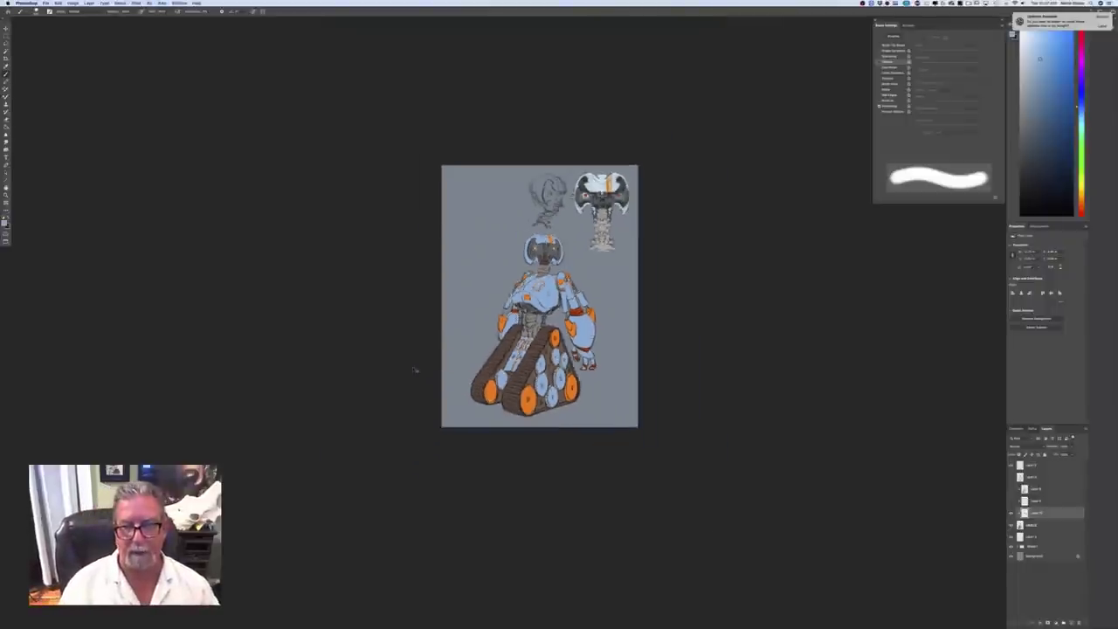
key("super+0")
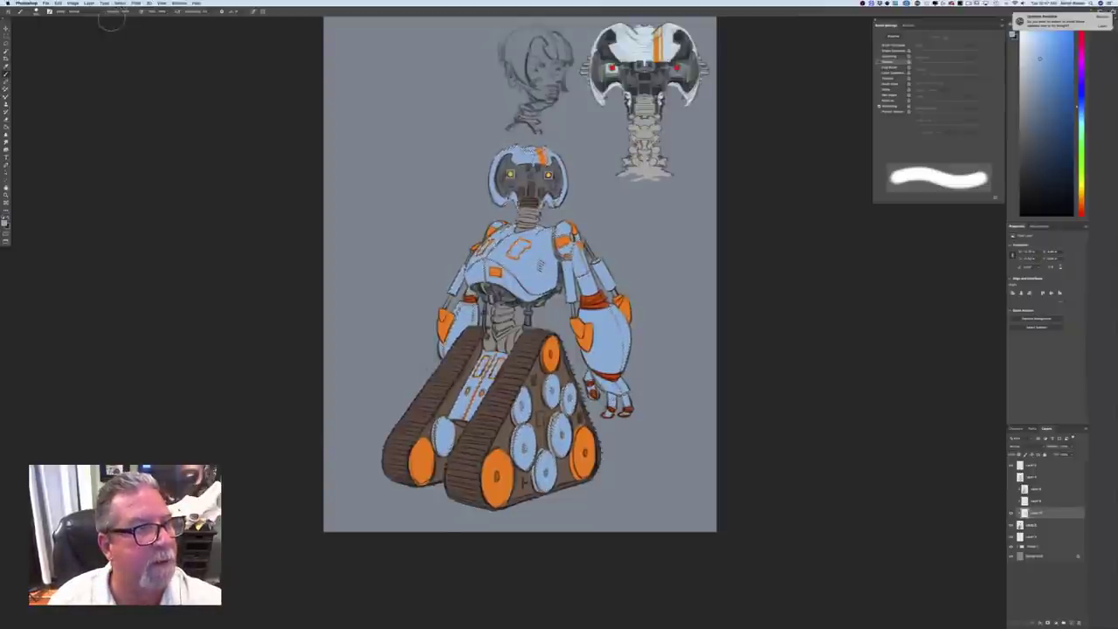
Deselect the robot's recolored areas
left_click(120, 3)
left_click(121, 15)
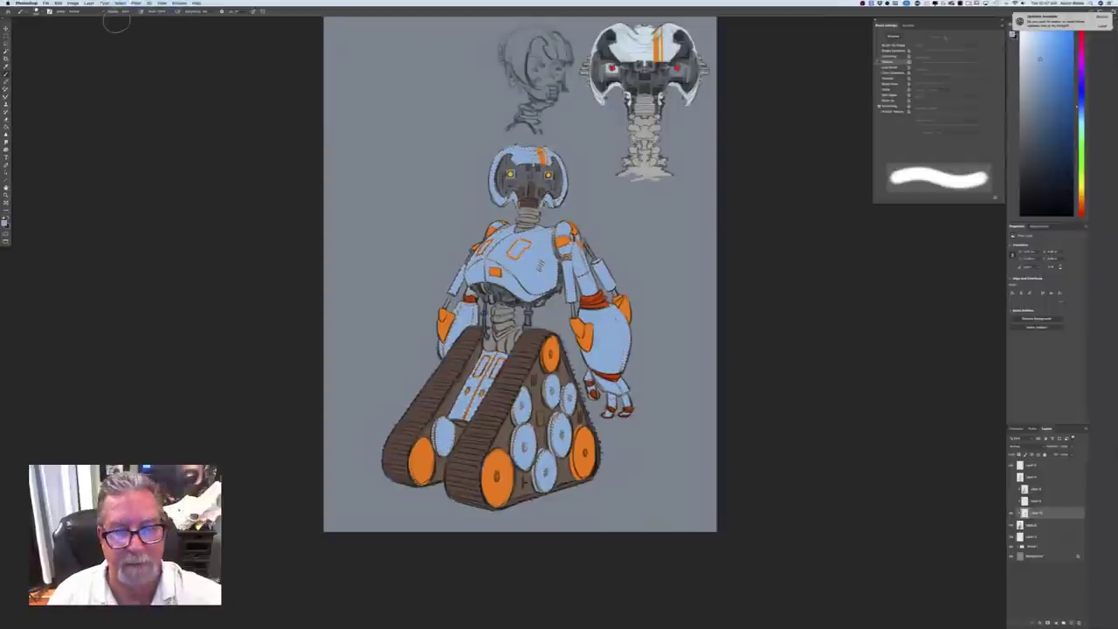
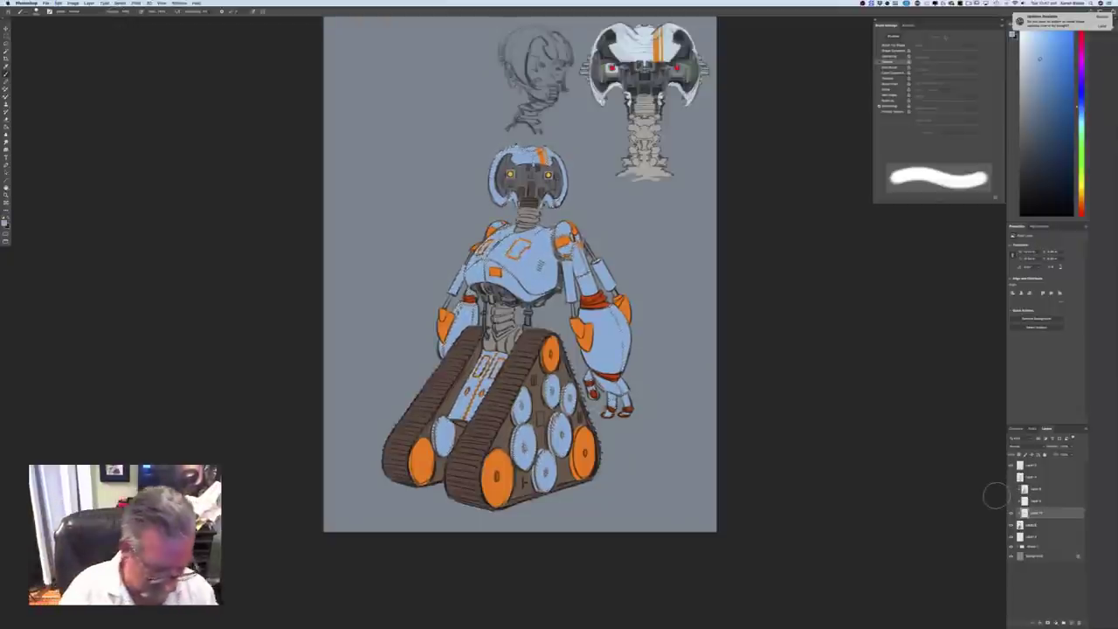
left_click(121, 4)
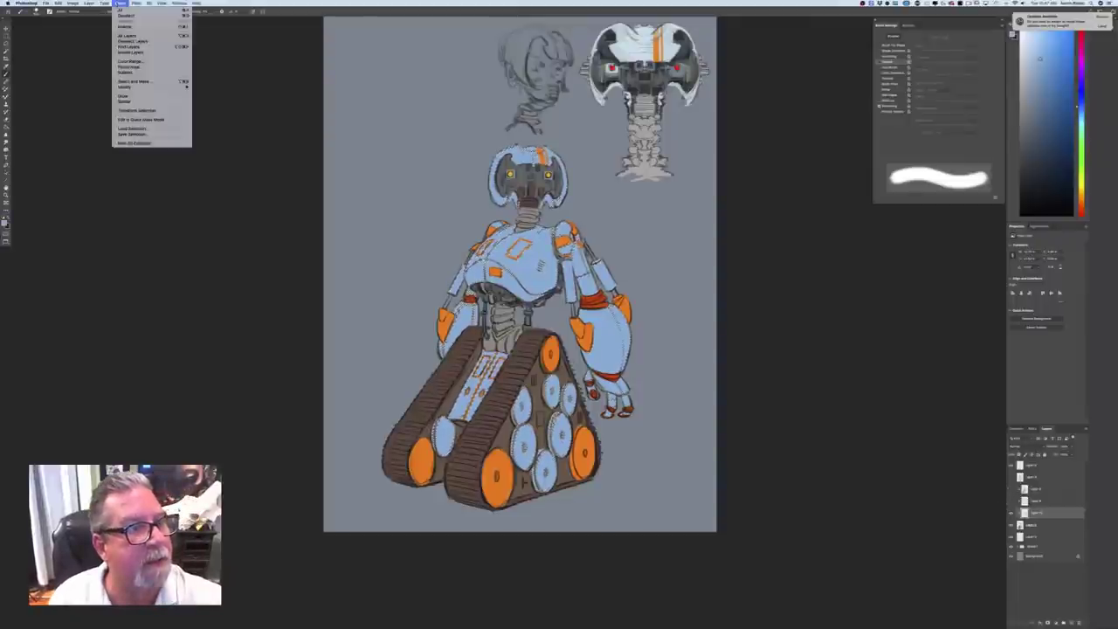
left_click(127, 16)
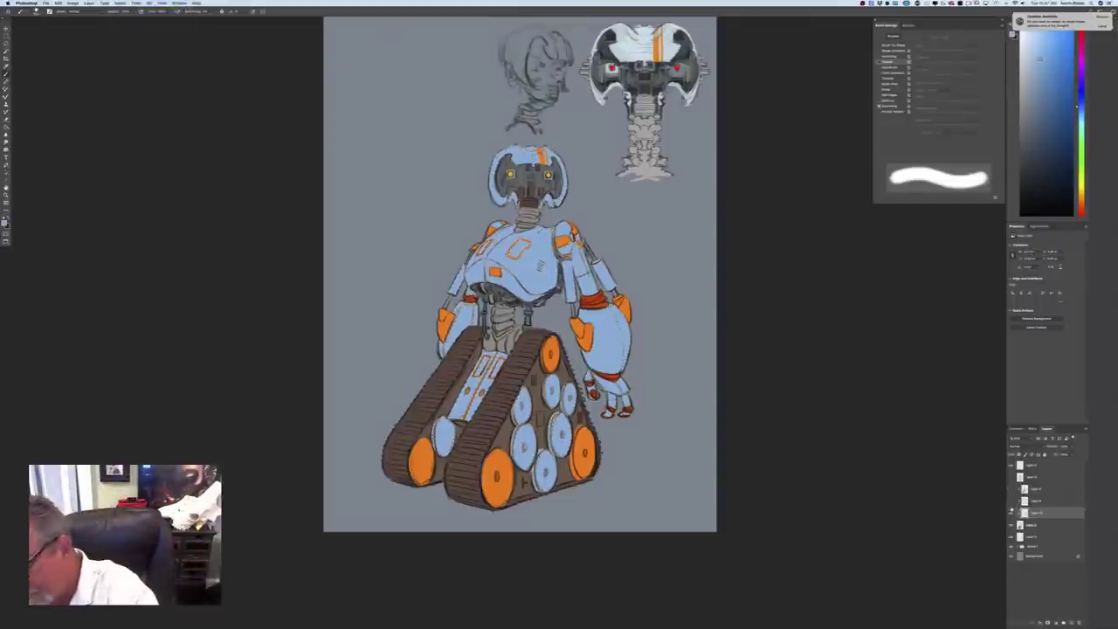
Remove all the blue paint from the new clipped layer and drop the selection
key("super+z")
key("super+z")
key("super+z")
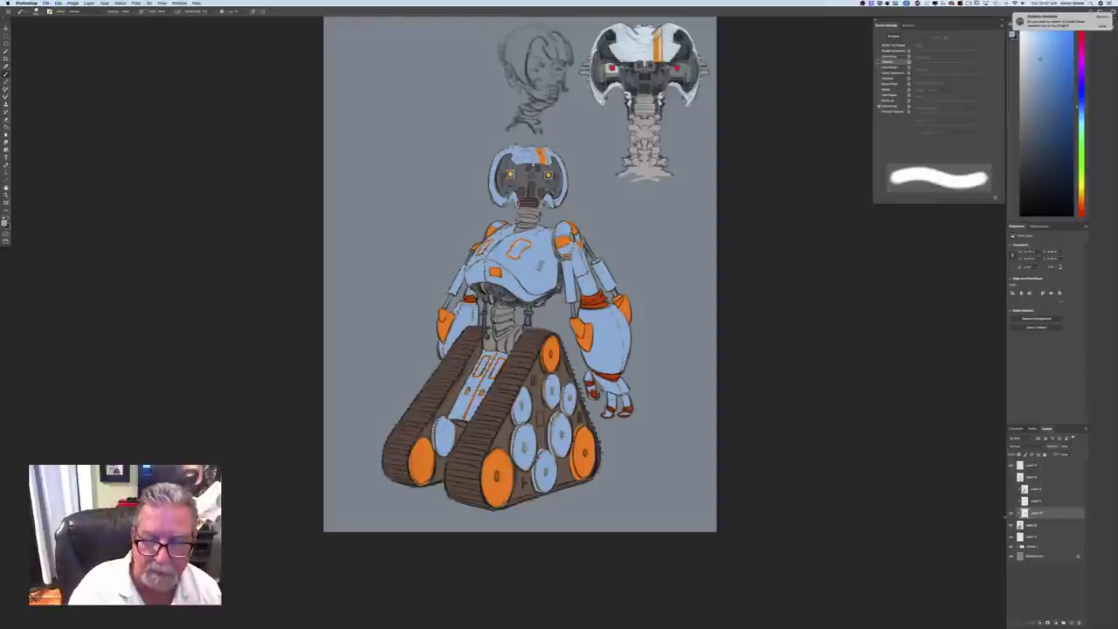
key("super+BackSpace")
key("super+BackSpace")
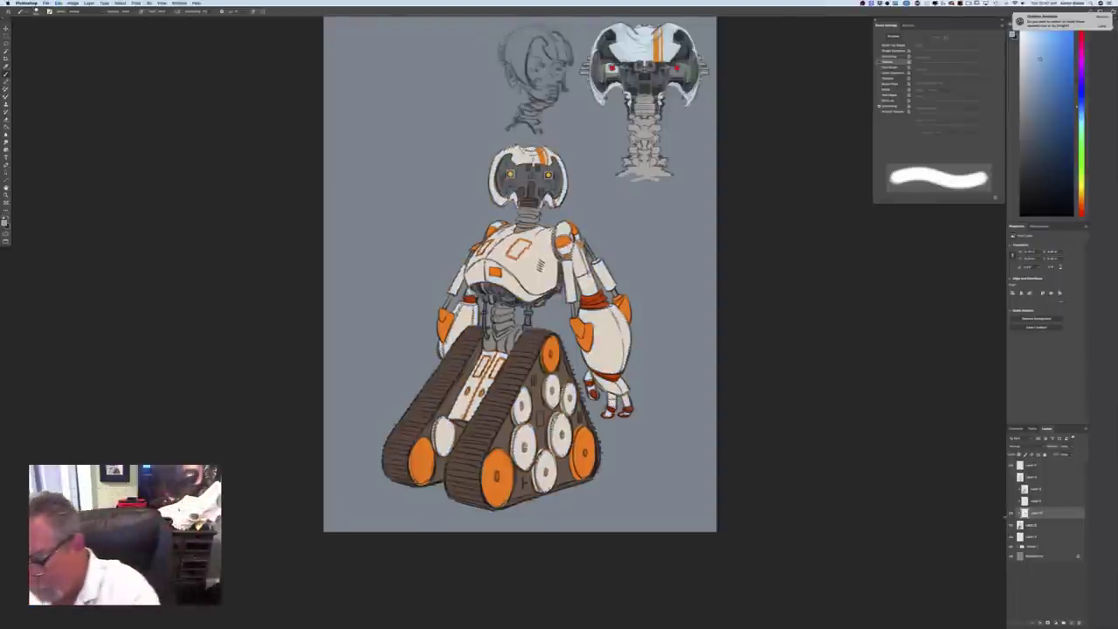
left_click(120, 4)
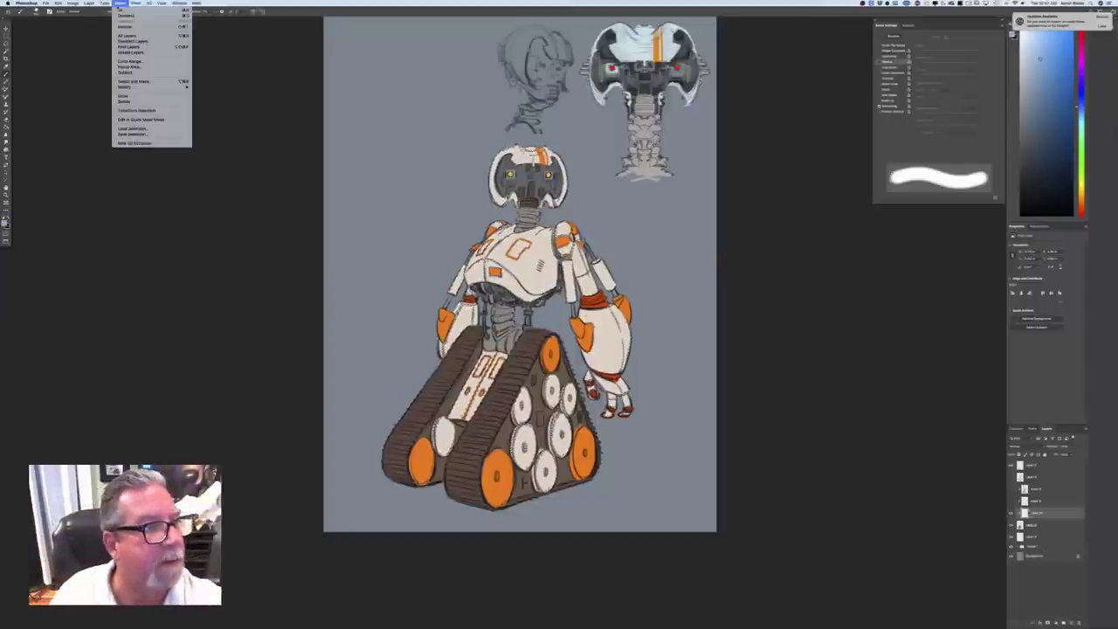
left_click(131, 16)
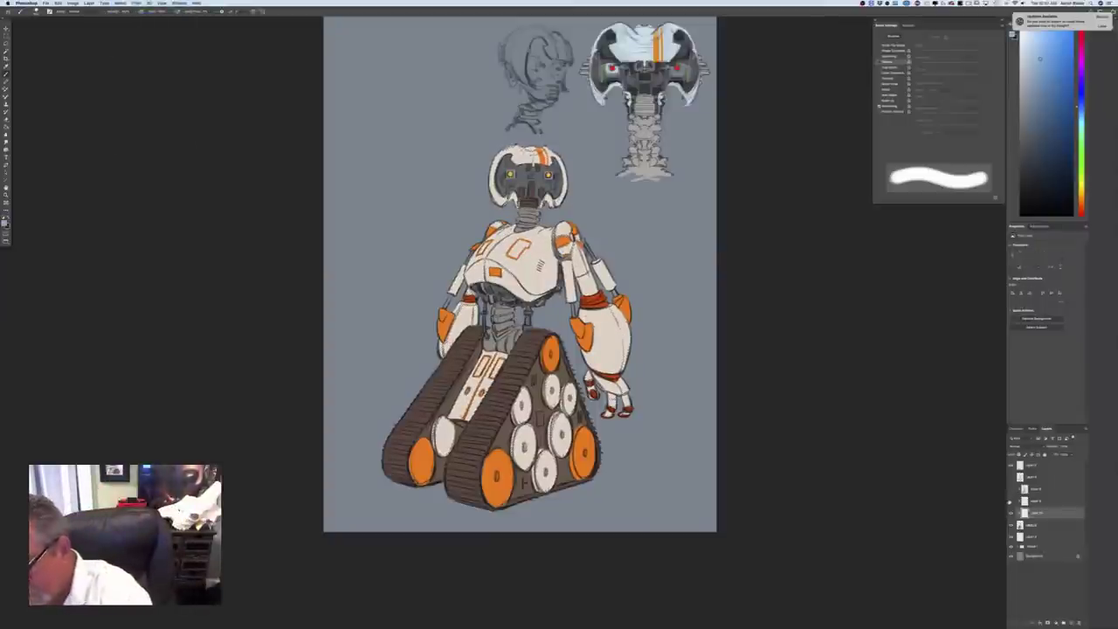
Hide the line art layer and select the robot's off-white areas with Color Range
left_click(1011, 466)
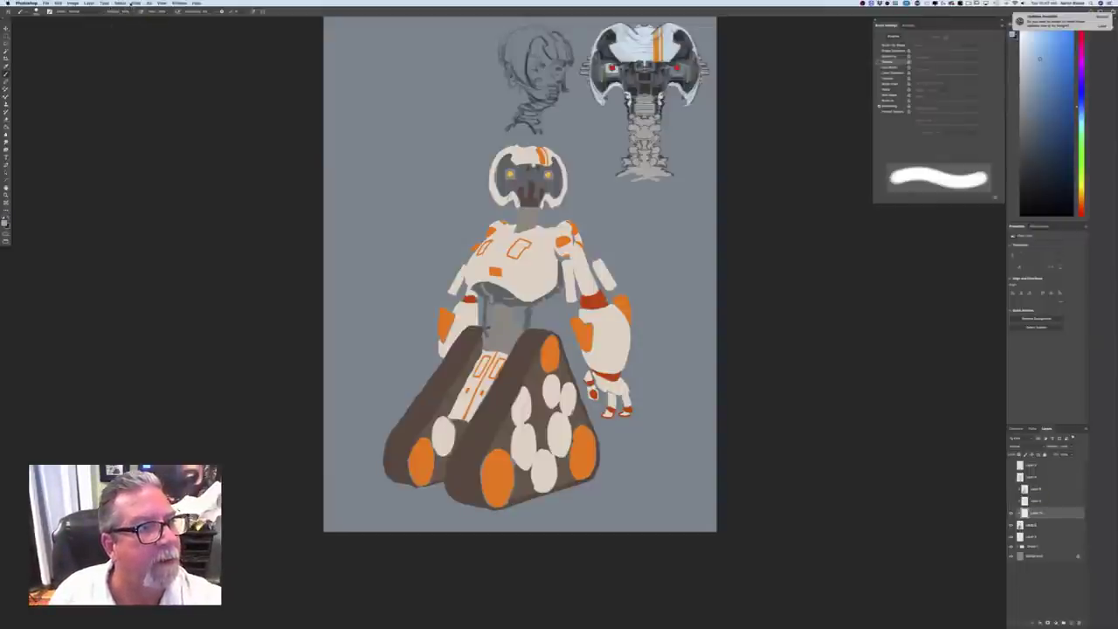
left_click(120, 3)
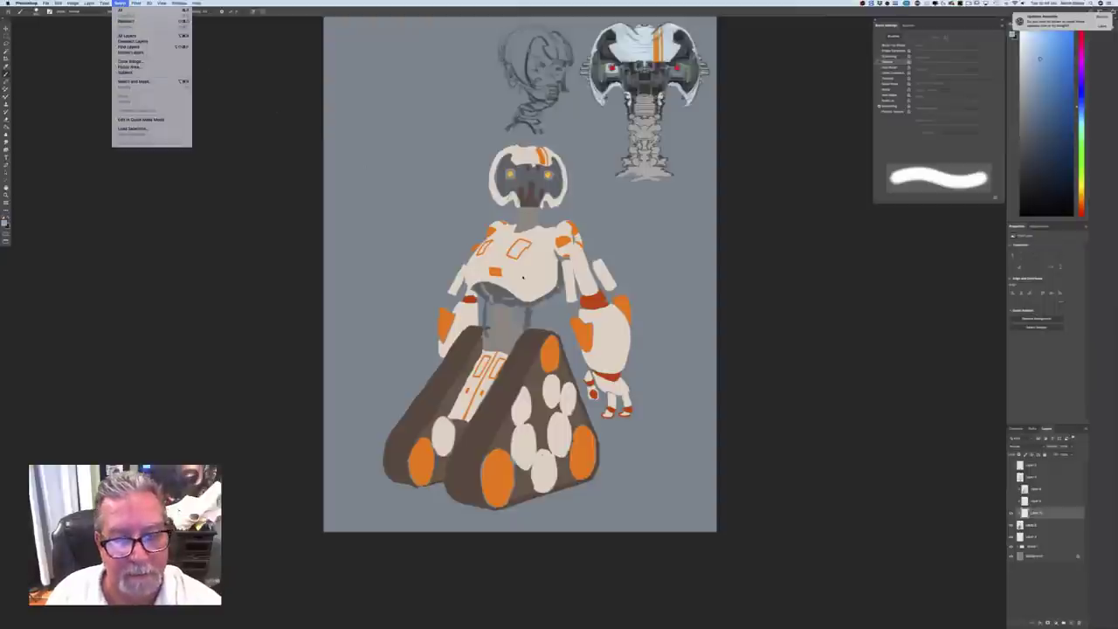
left_click(120, 4)
left_click(120, 2)
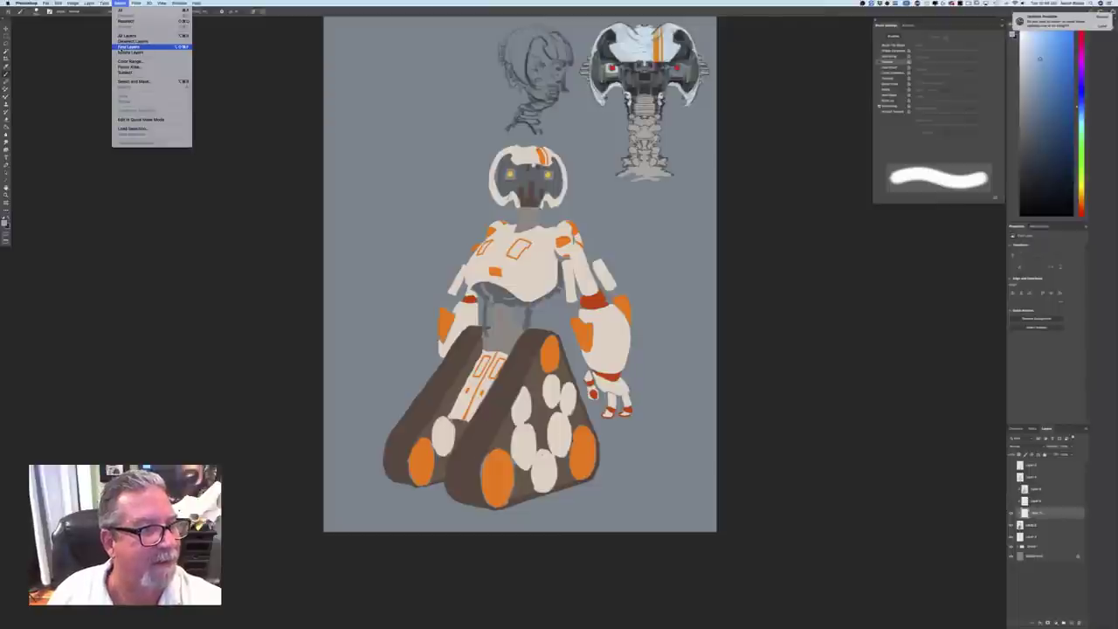
left_click(129, 61)
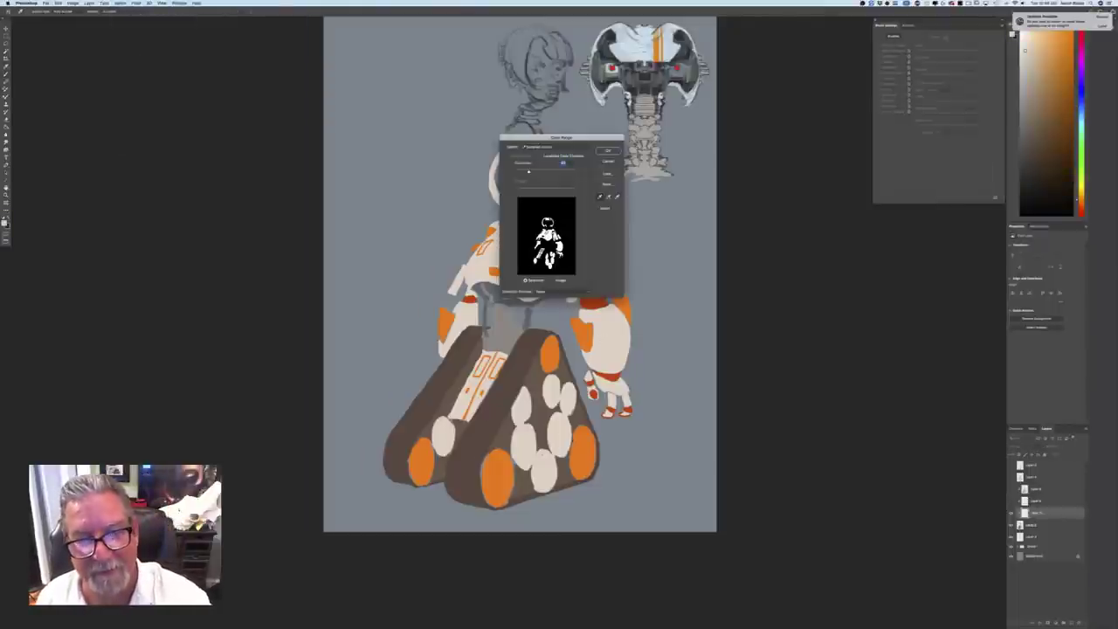
left_click(607, 150)
Set the foreground color to a light blue and paint all the selected off-white parts of the robot with it
left_click(4, 224)
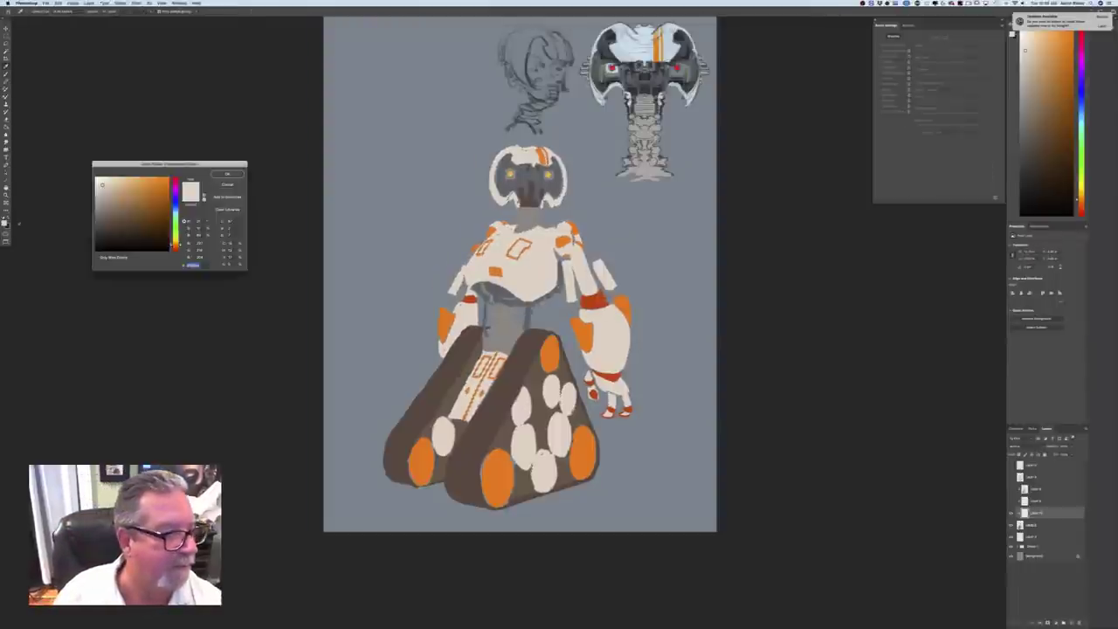
left_click(175, 211)
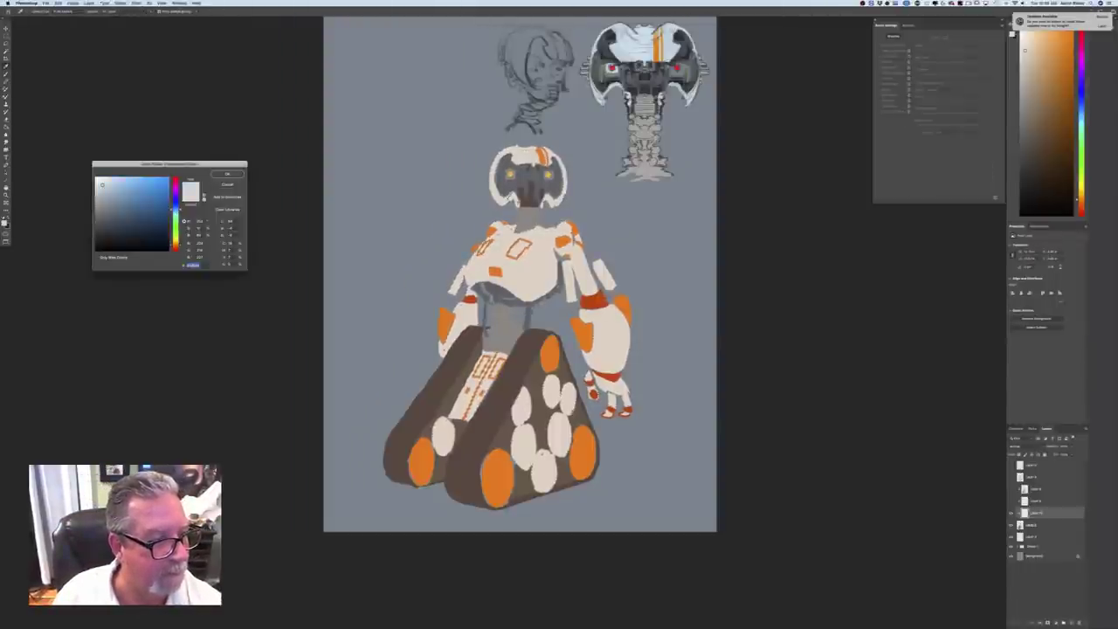
left_click(132, 190)
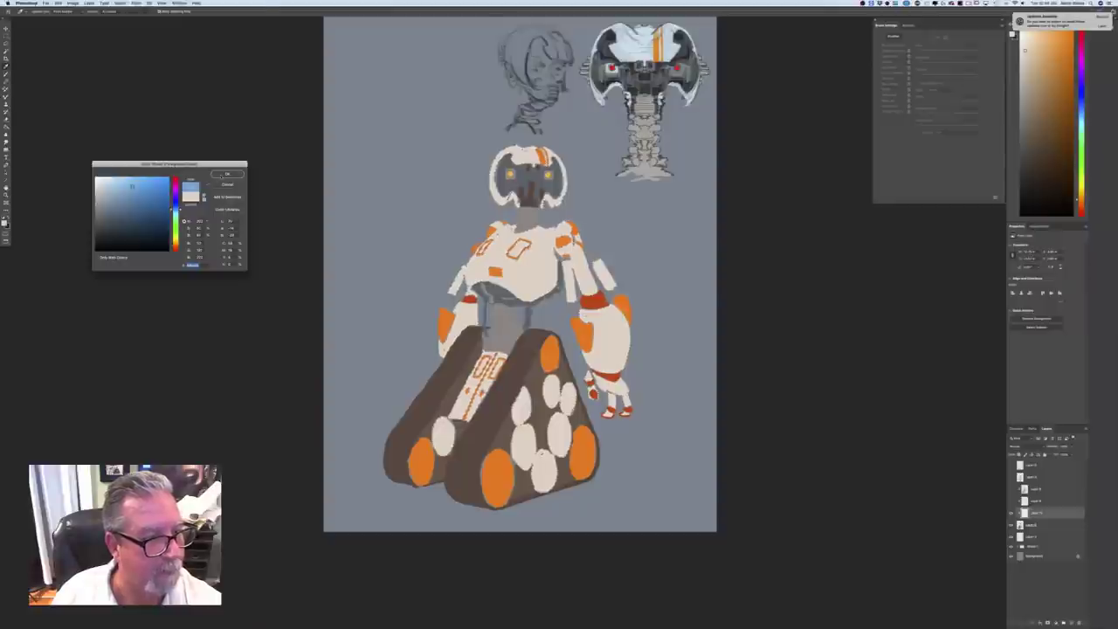
key("Return")
mouse_move(555, 157)
left_mouse_down()
mouse_move(565, 229)
mouse_move(545, 249)
mouse_move(500, 234)
mouse_move(588, 275)
mouse_move(606, 348)
mouse_move(496, 249)
mouse_move(567, 397)
mouse_move(558, 393)
mouse_move(557, 437)
mouse_move(522, 407)
mouse_move(540, 476)
mouse_move(463, 409)
mouse_move(444, 441)
left_mouse_up()
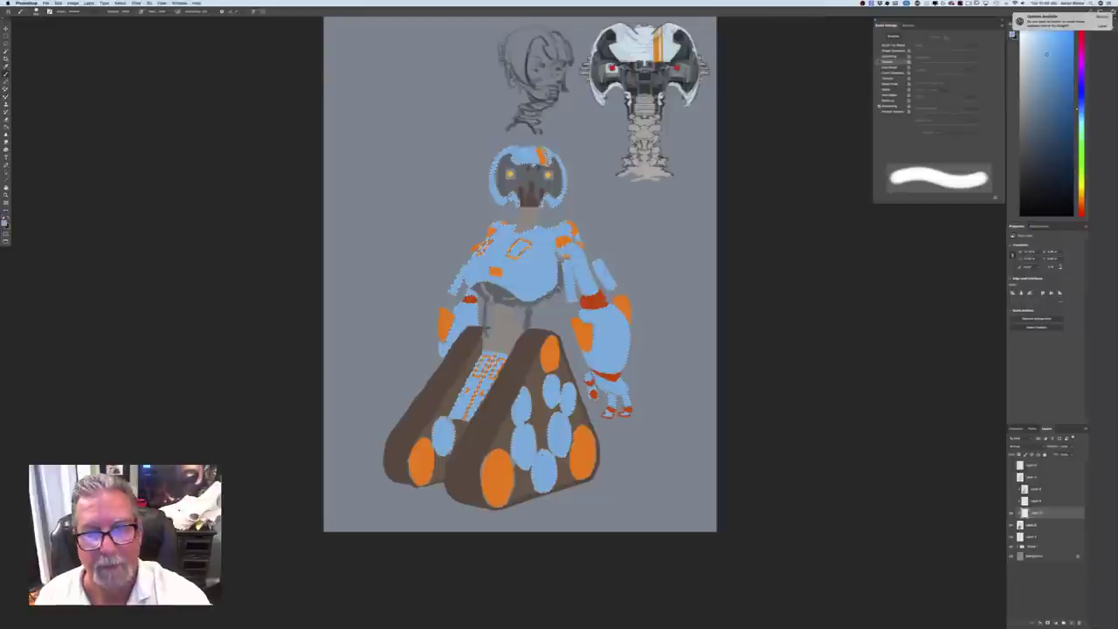
Show the line art layer over the recolored robot and deselect the painted areas
left_click(1012, 465)
left_click(1012, 478)
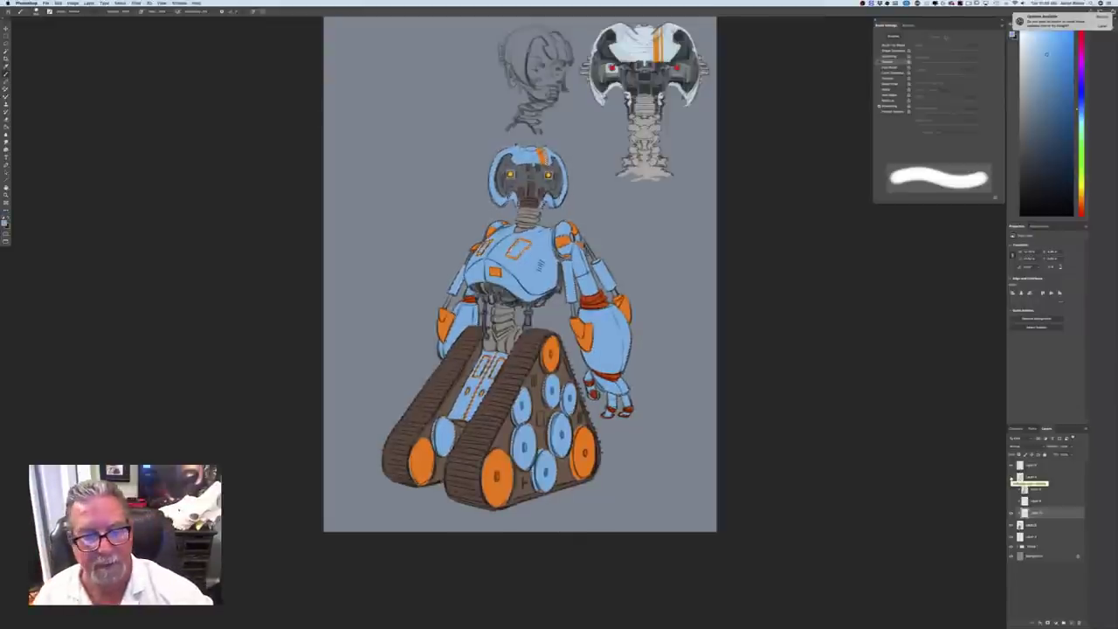
left_click(119, 3)
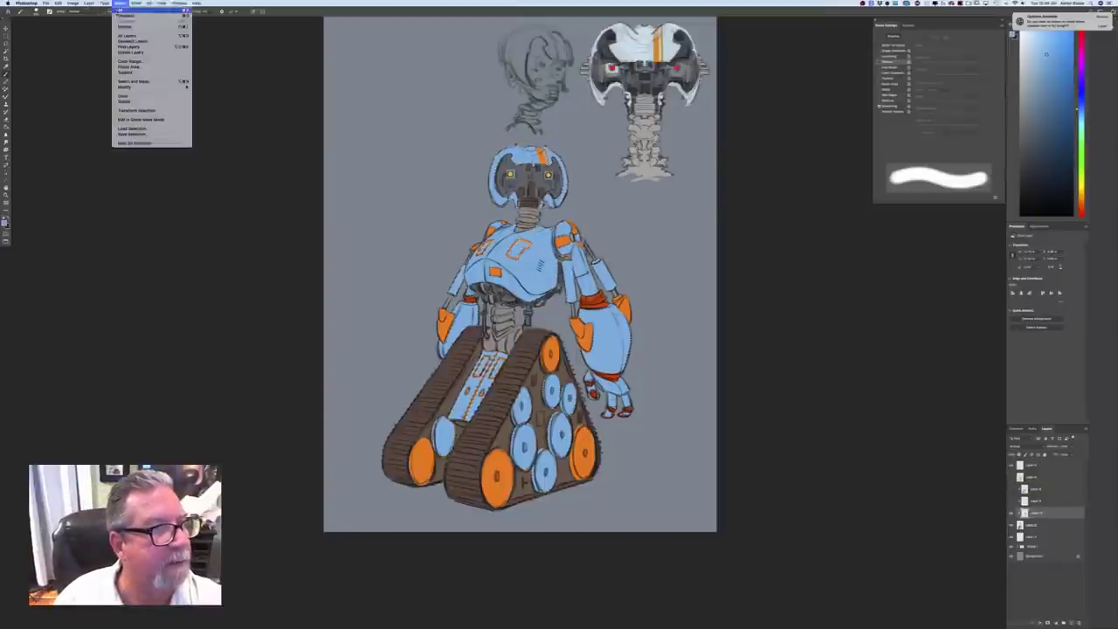
left_click(119, 15)
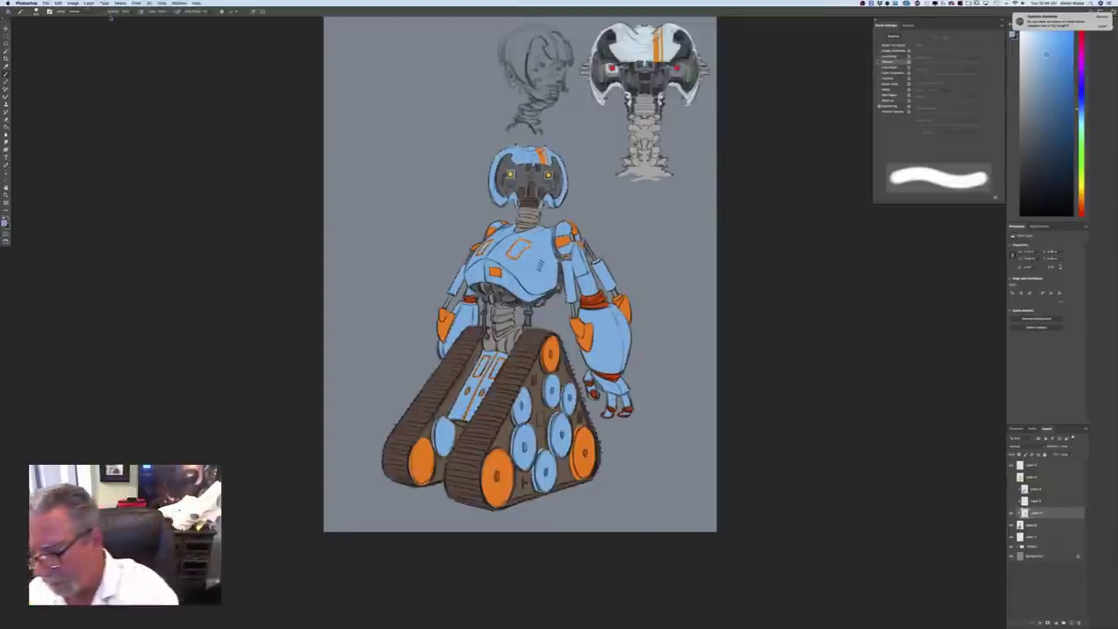
Show the shading and highlight layers above the light blue layer and delete the highlight layer
left_click(1011, 503)
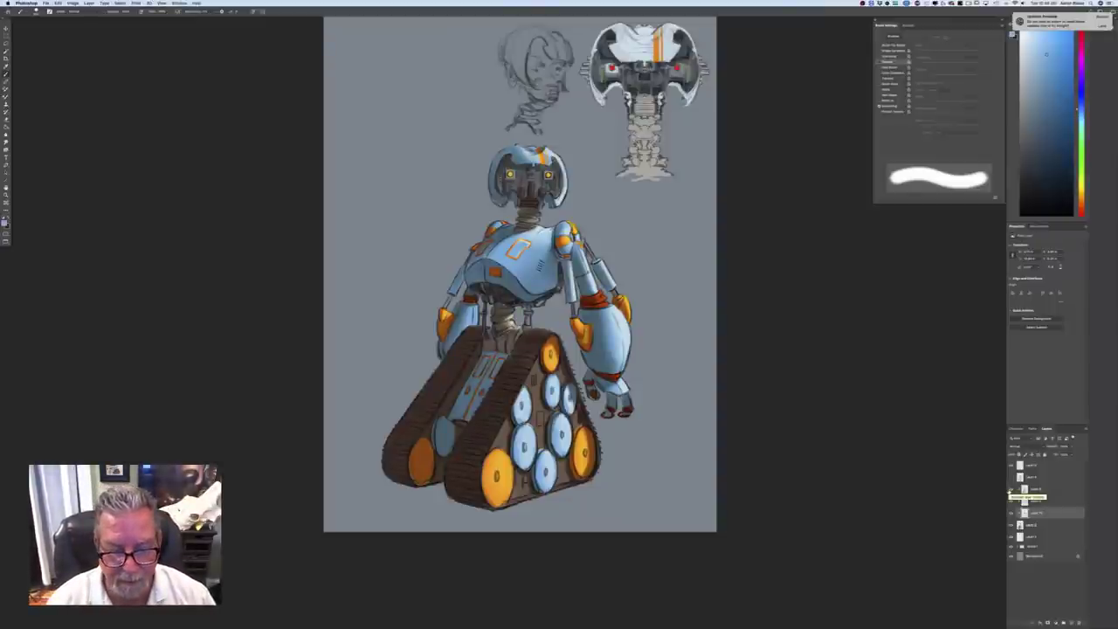
left_click_drag(1041, 504, 1079, 623)
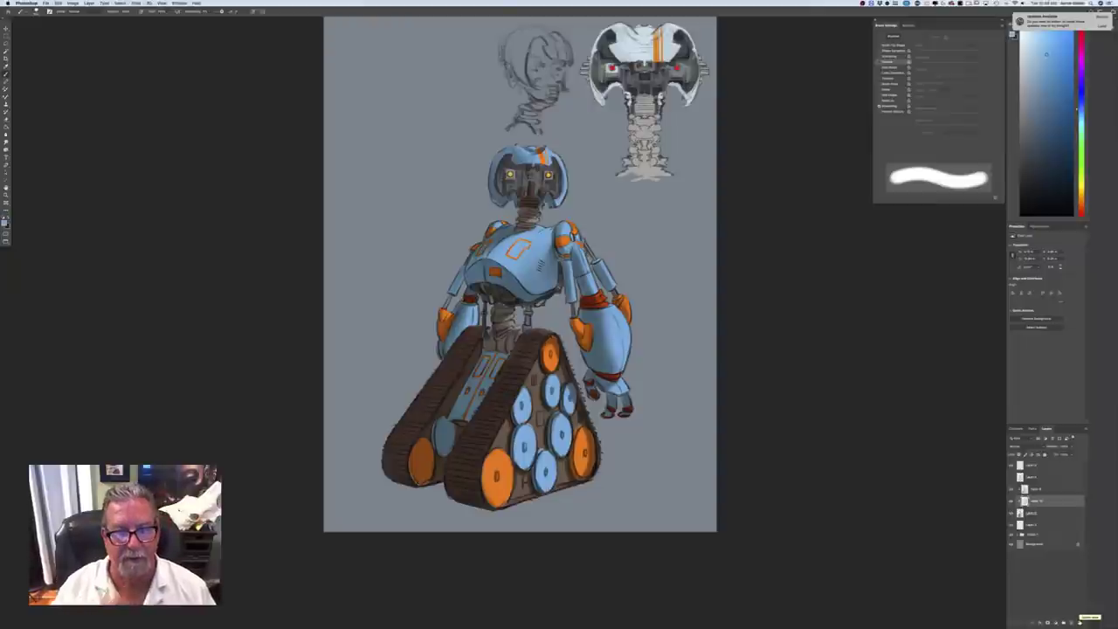
Flip the whole canvas horizontally
left_click(72, 3)
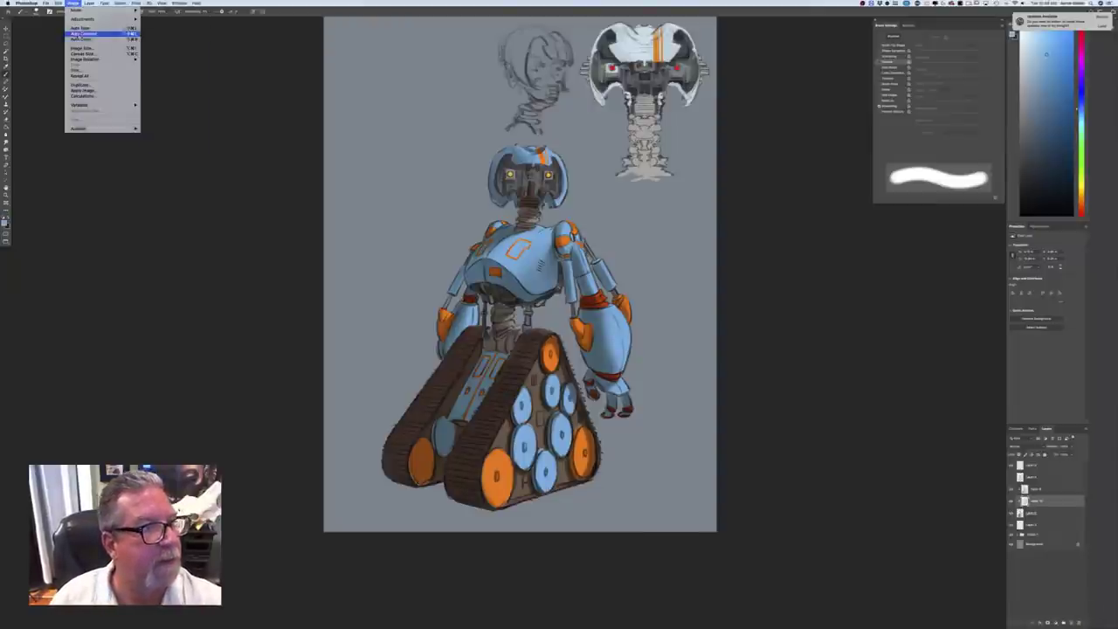
mouse_move(79, 58)
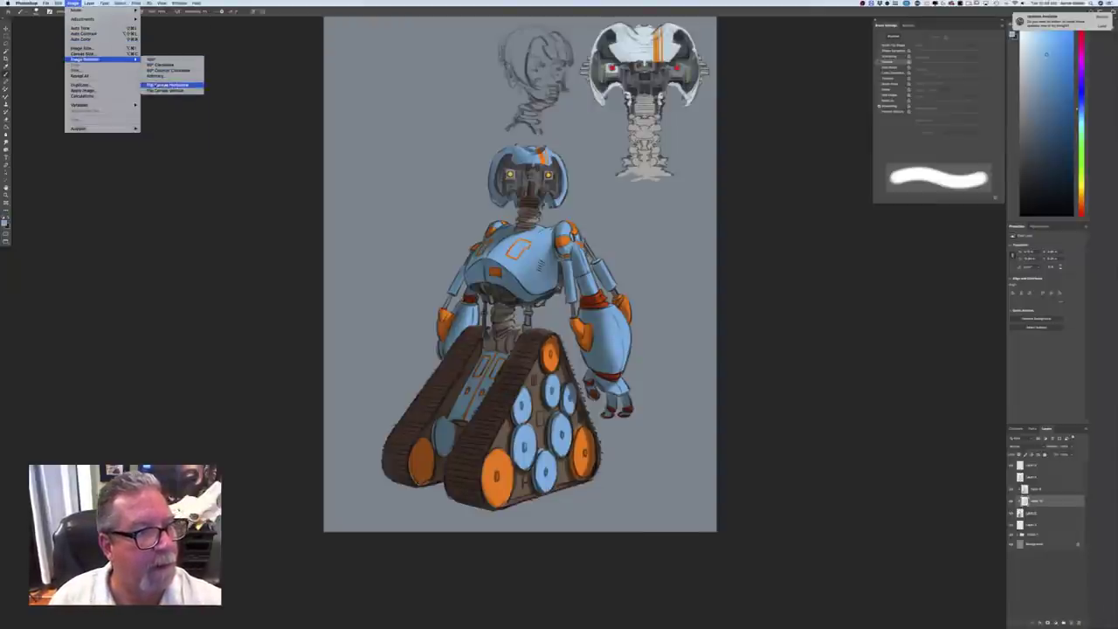
left_click(154, 85)
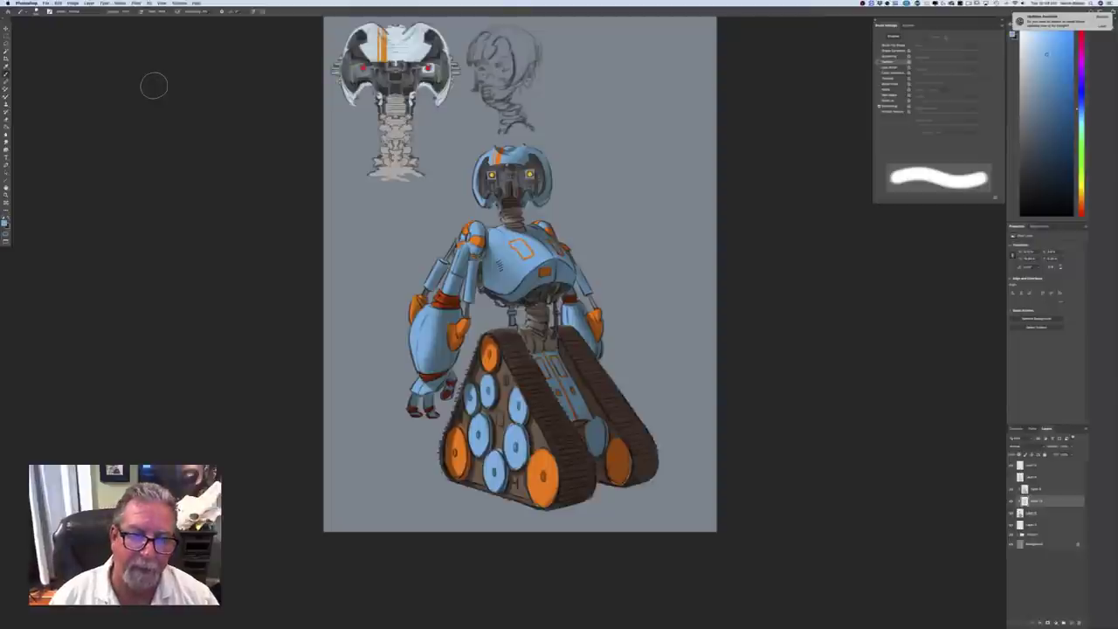
key("super+minus")
key("super+minus")
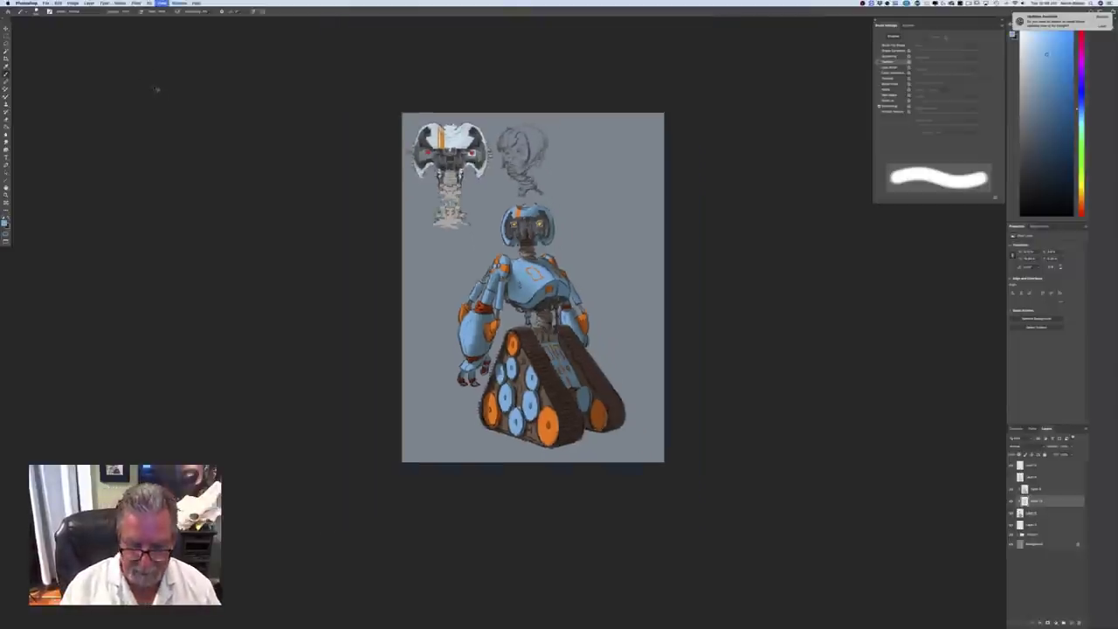
key("super+plus")
key("super+plus")
key("super+plus")
key("super+plus")
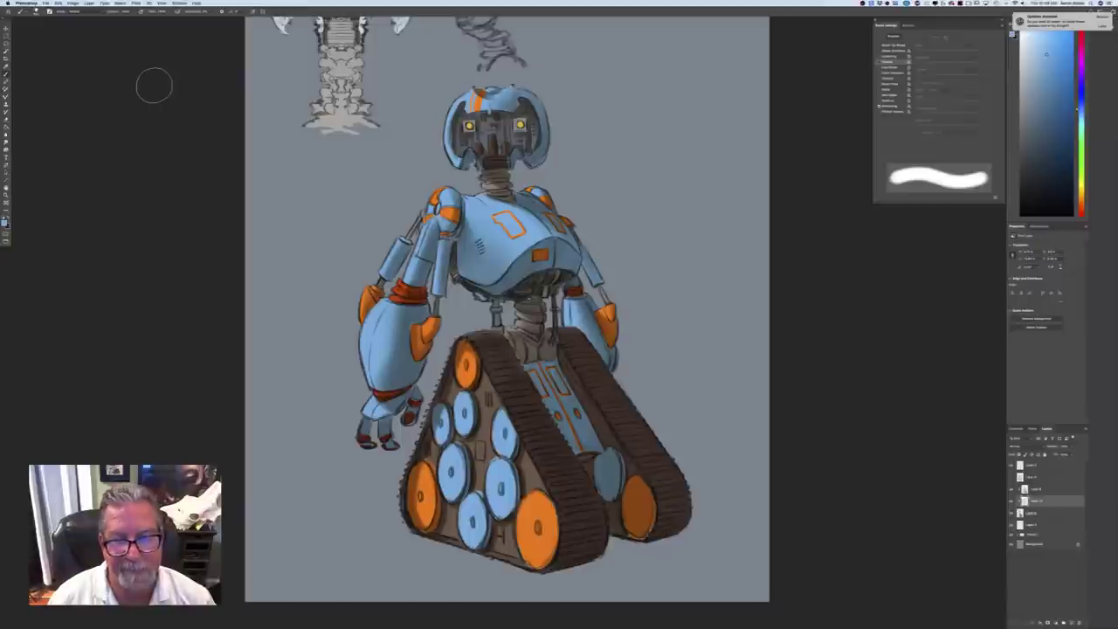
Shift the hue of the robot's shading layer toward purple with a Hue/Saturation adjustment
key("alt+bracketright")
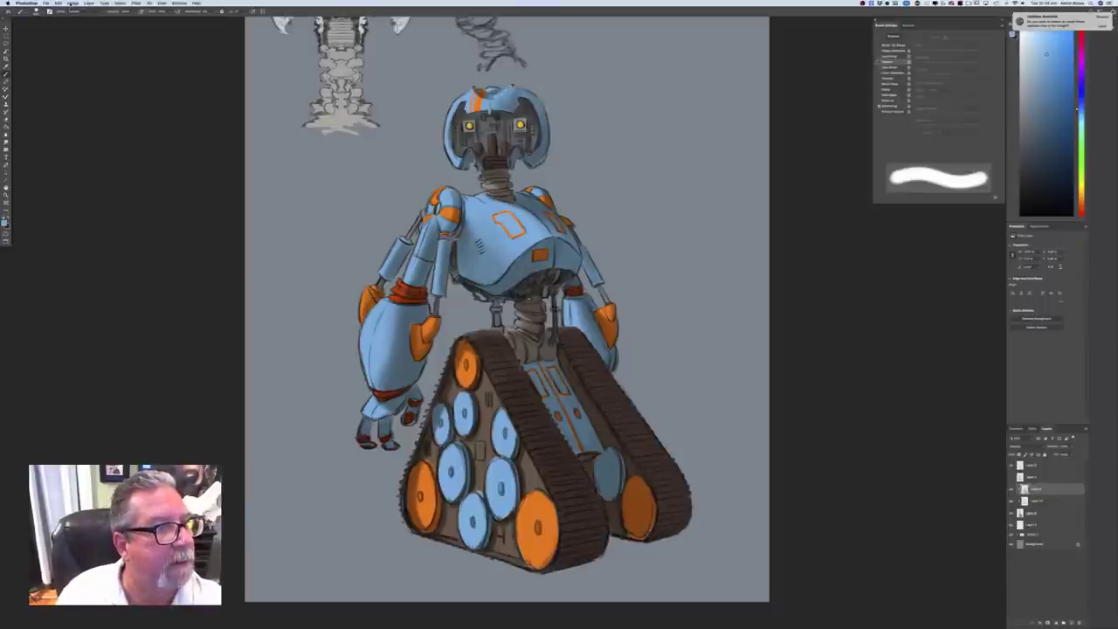
left_click(73, 4)
mouse_move(88, 18)
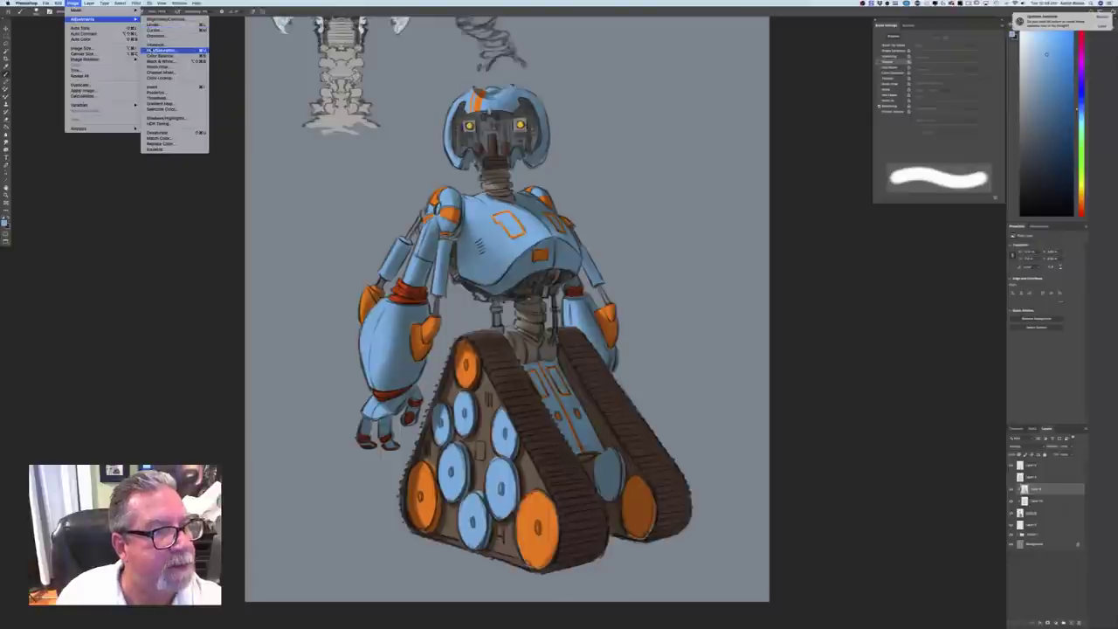
left_click(161, 50)
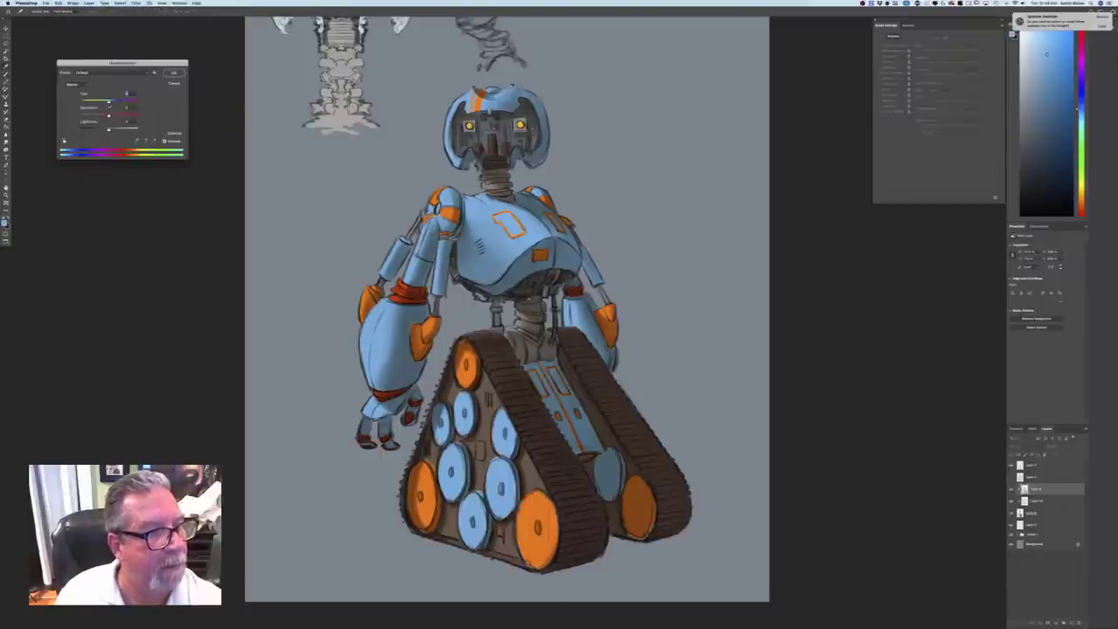
left_click_drag(109, 103, 95, 103)
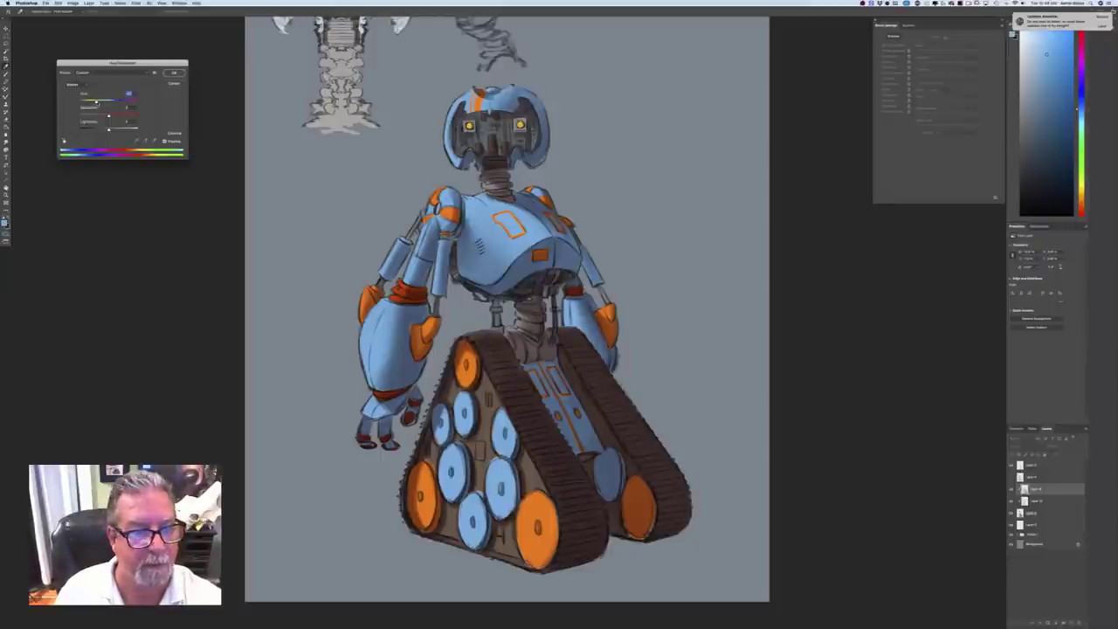
left_click_drag(97, 102, 84, 102)
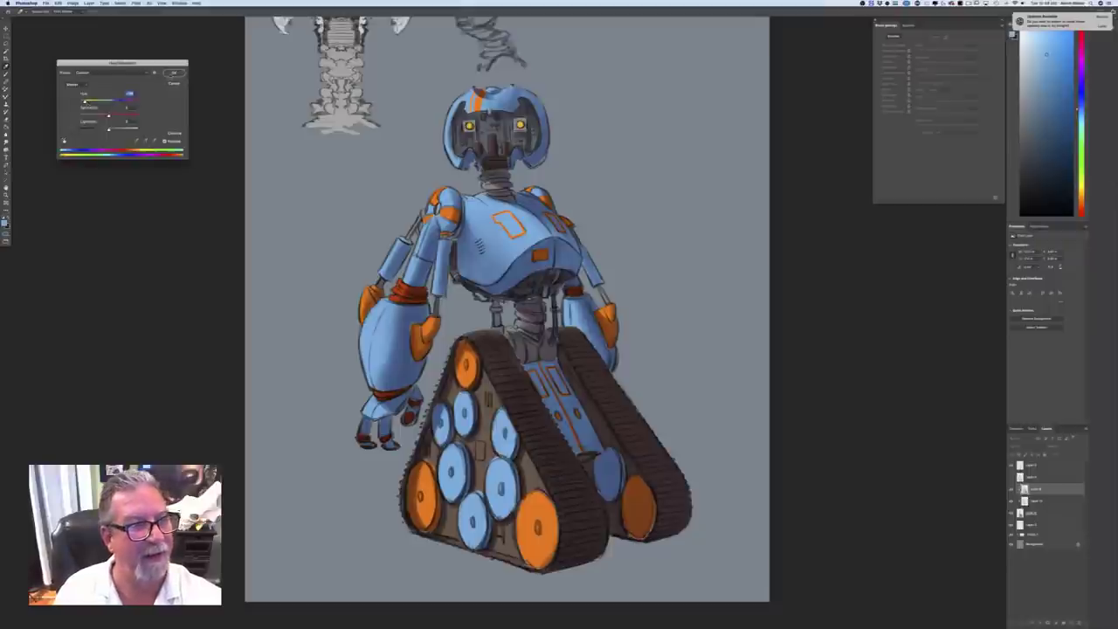
left_click(175, 74)
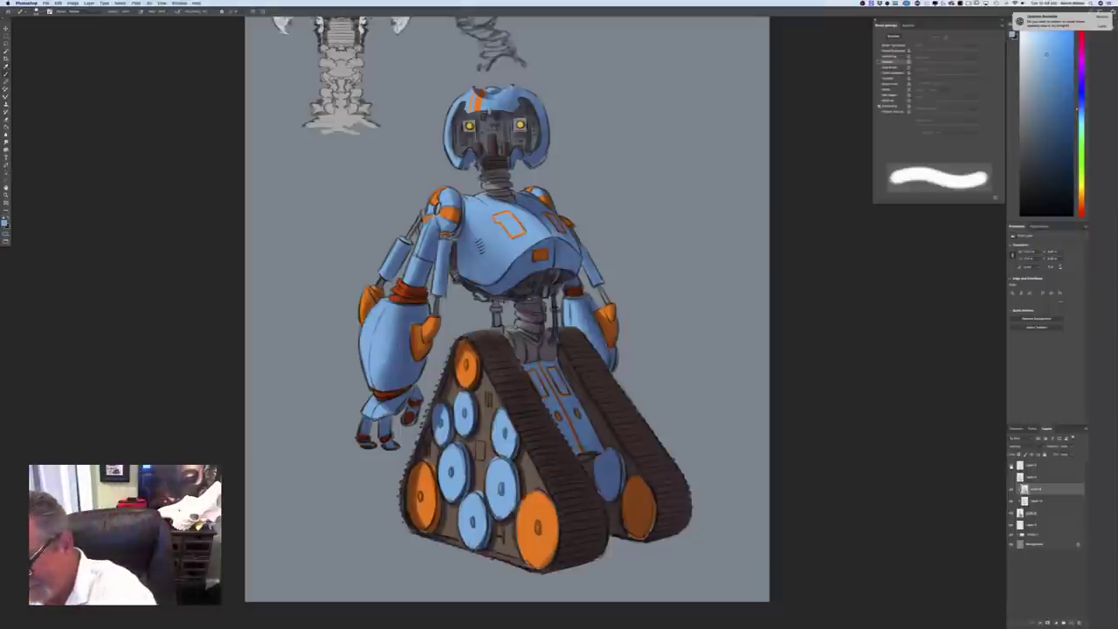
Switch the shading layer's blend mode to Normal
left_click(1023, 446)
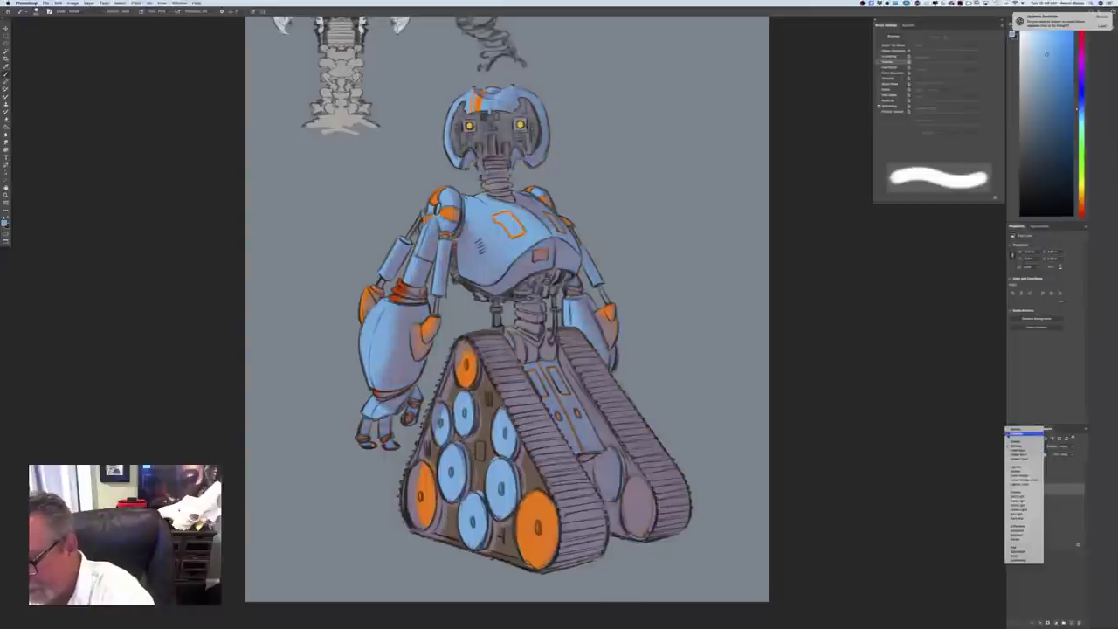
left_click(1020, 496)
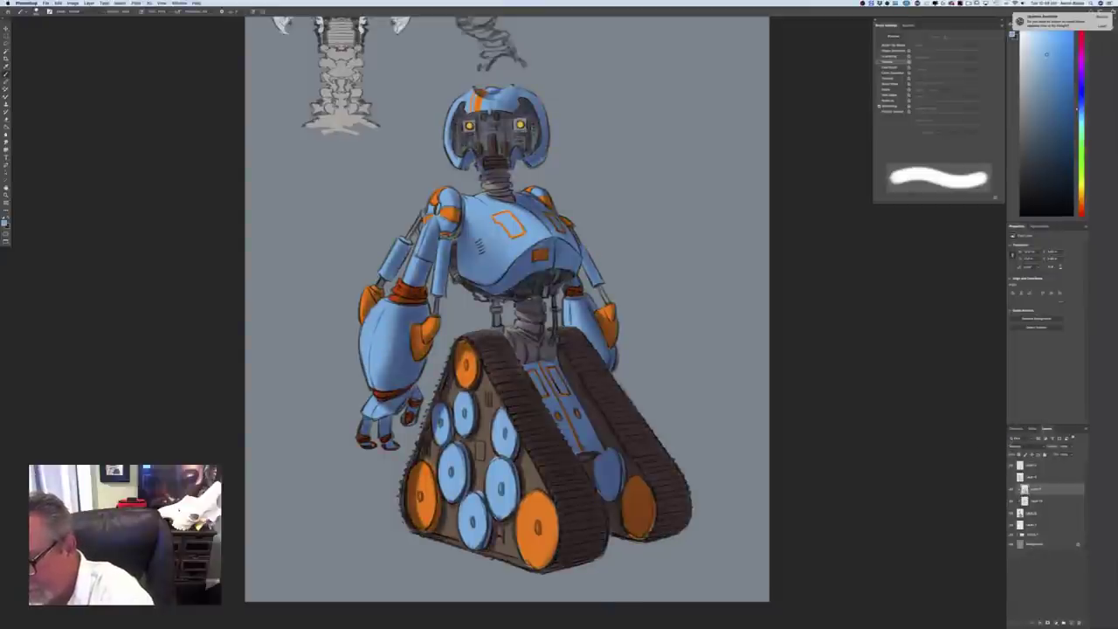
left_click(1022, 446)
left_click(1014, 430)
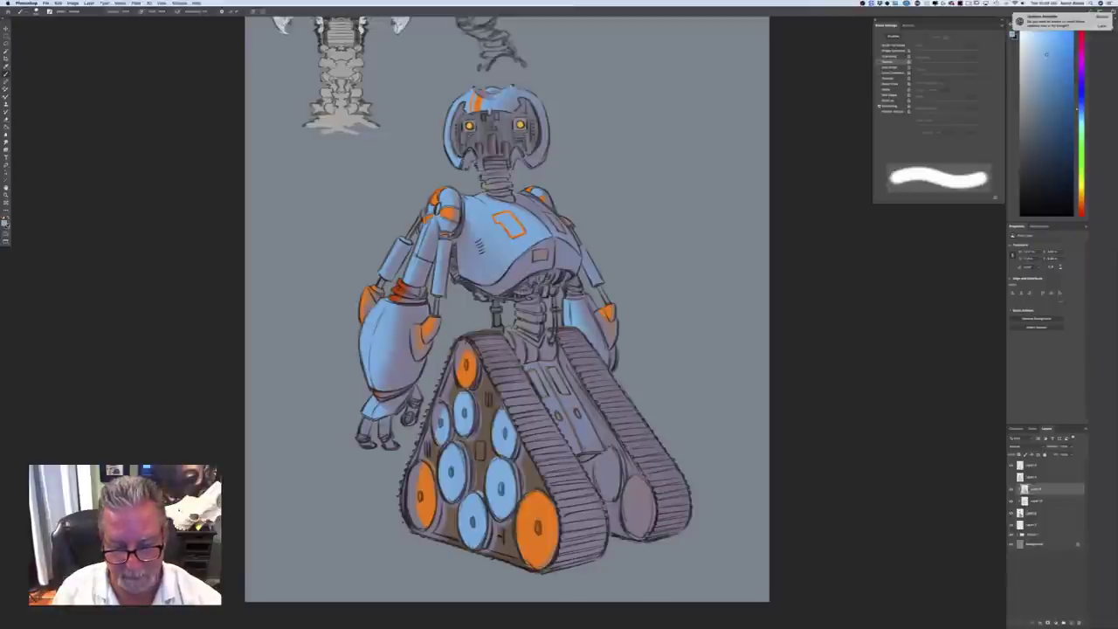
Sample the shading layer's purple-gray as the foreground color and set the layer's blend mode back to Multiply
left_click(5, 225)
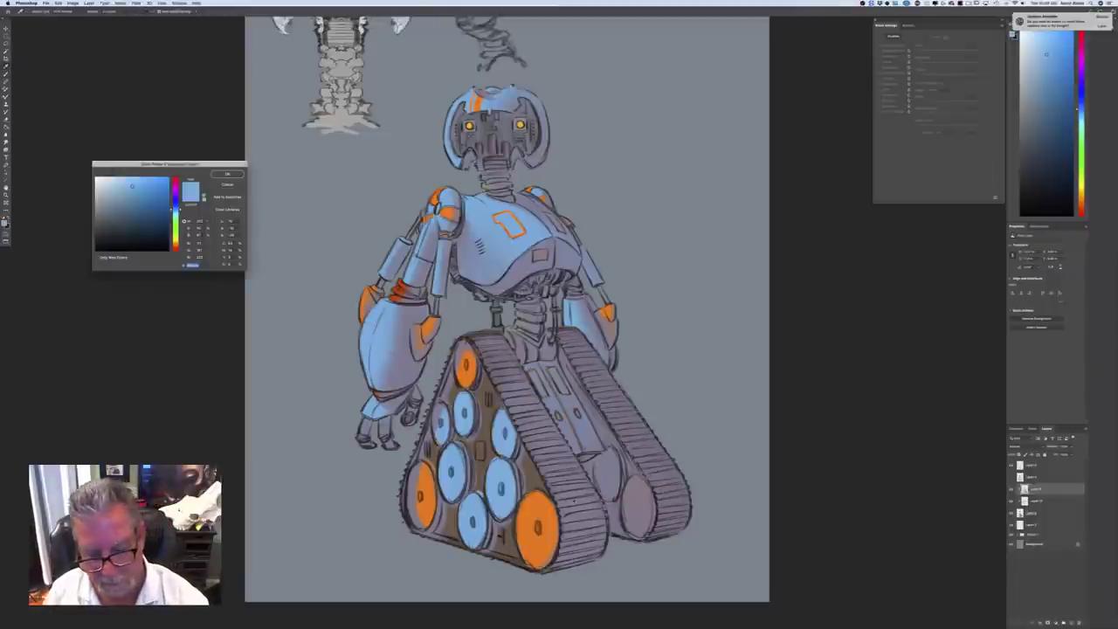
left_click(608, 477)
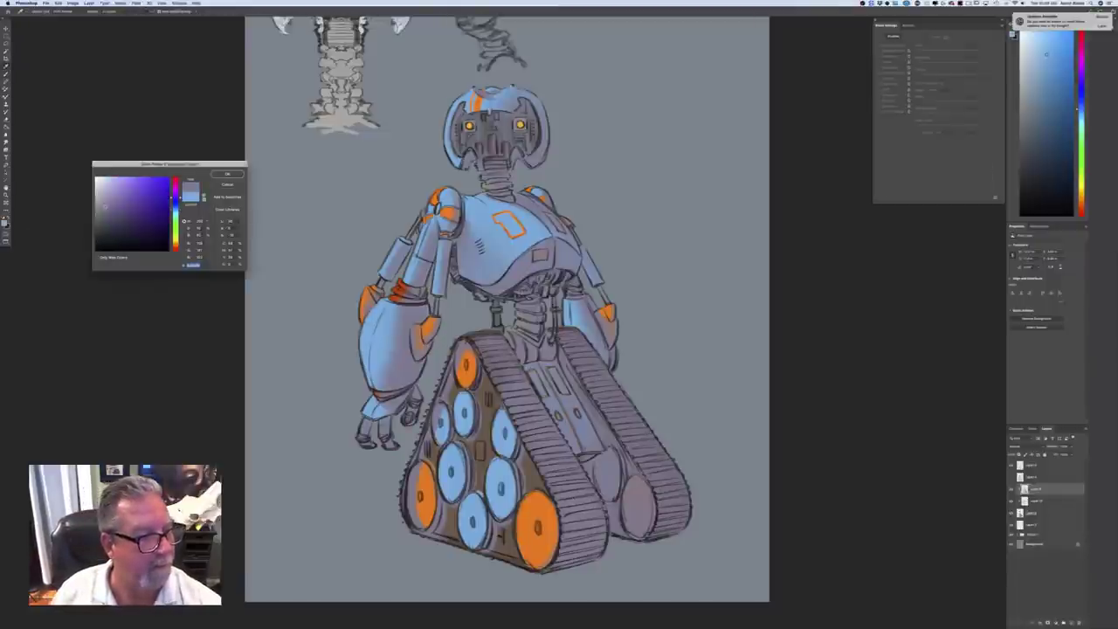
left_click(228, 174)
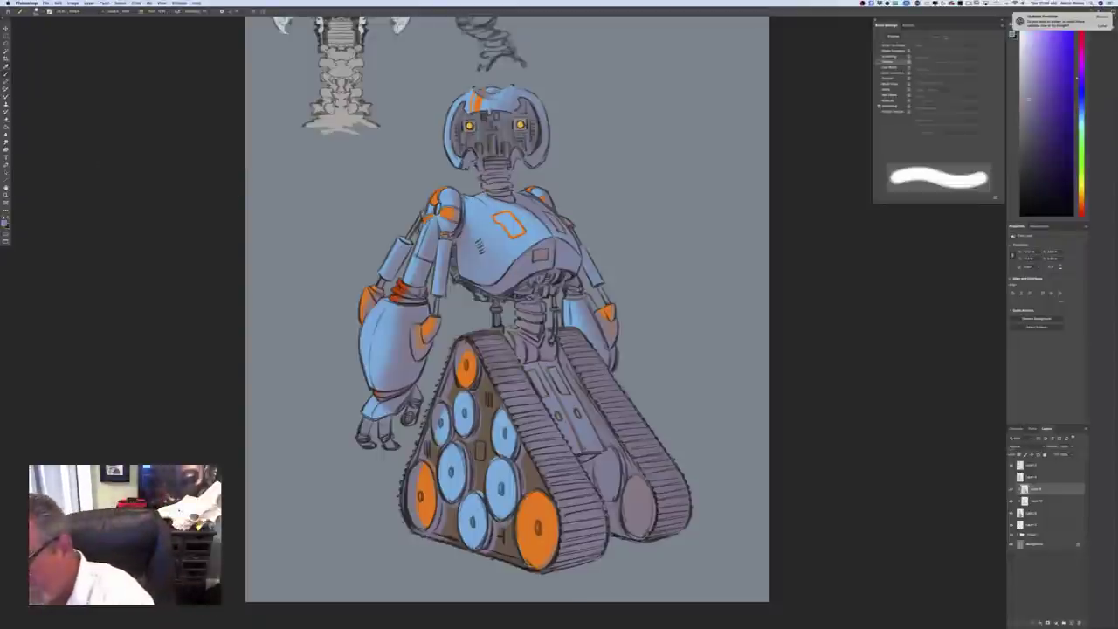
left_click(1025, 447)
left_click(1017, 462)
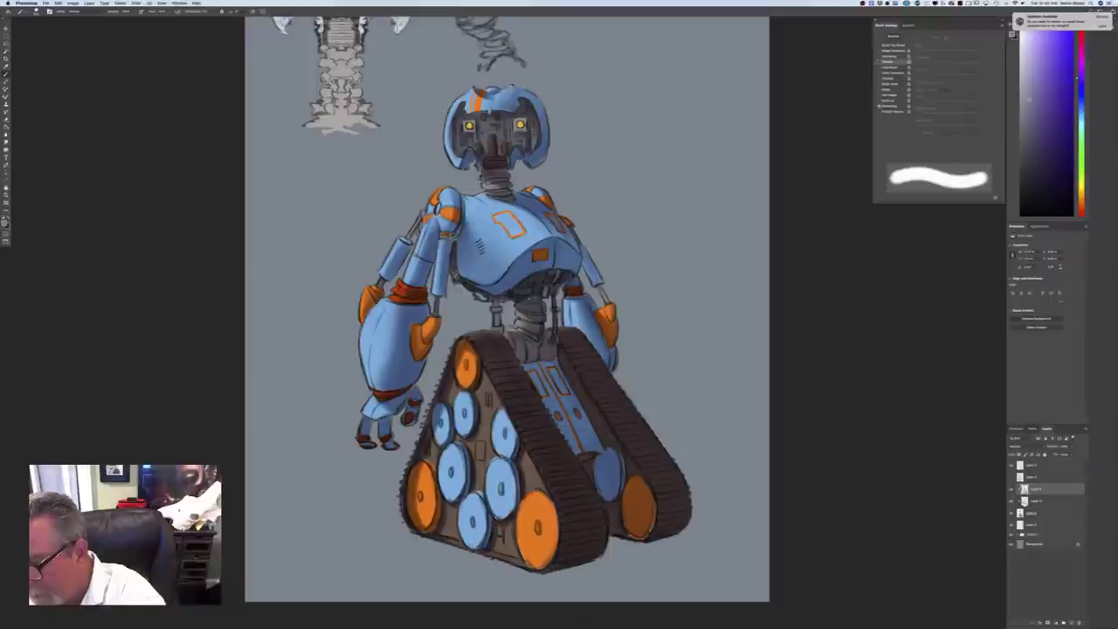
Try to merge the clipped light blue layer with the robot's flat color layer beneath it
left_click(1034, 501)
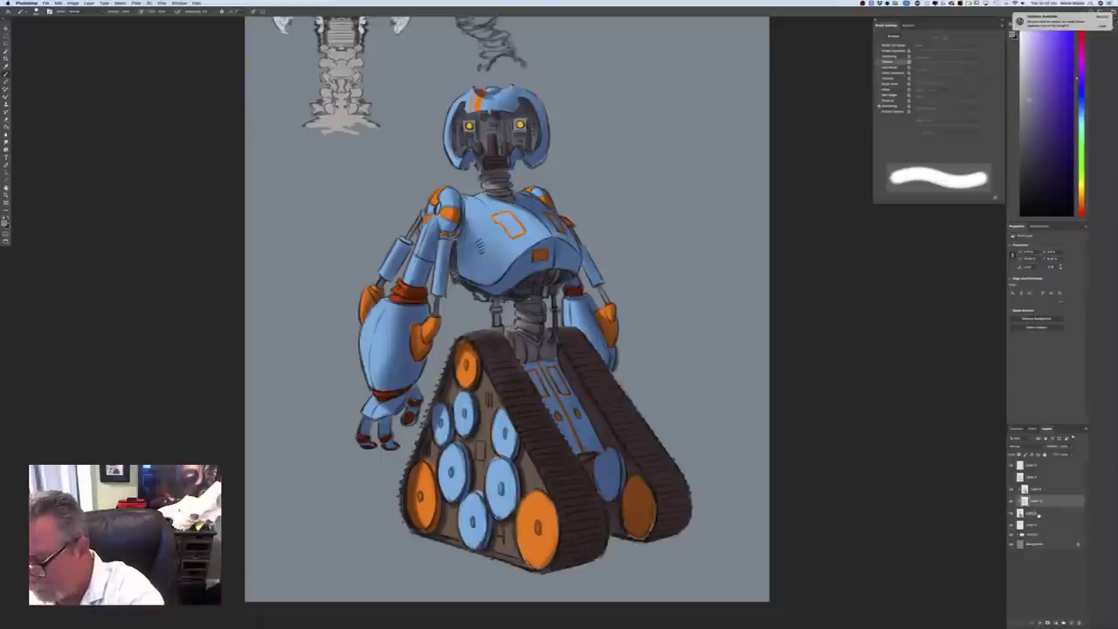
left_click(1039, 515, "shift")
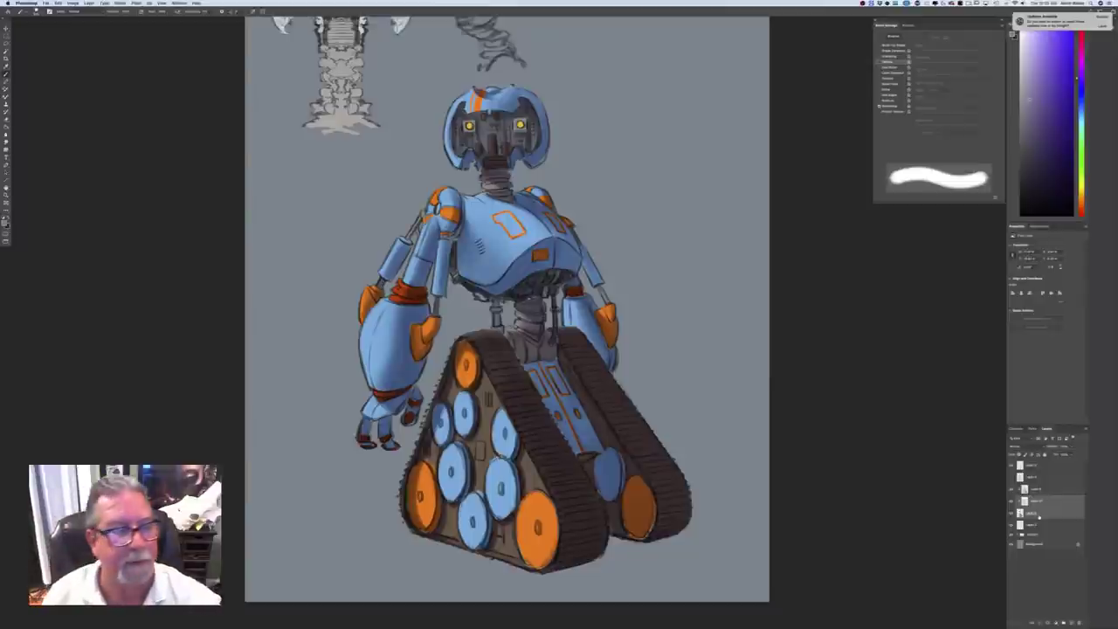
left_click(87, 3)
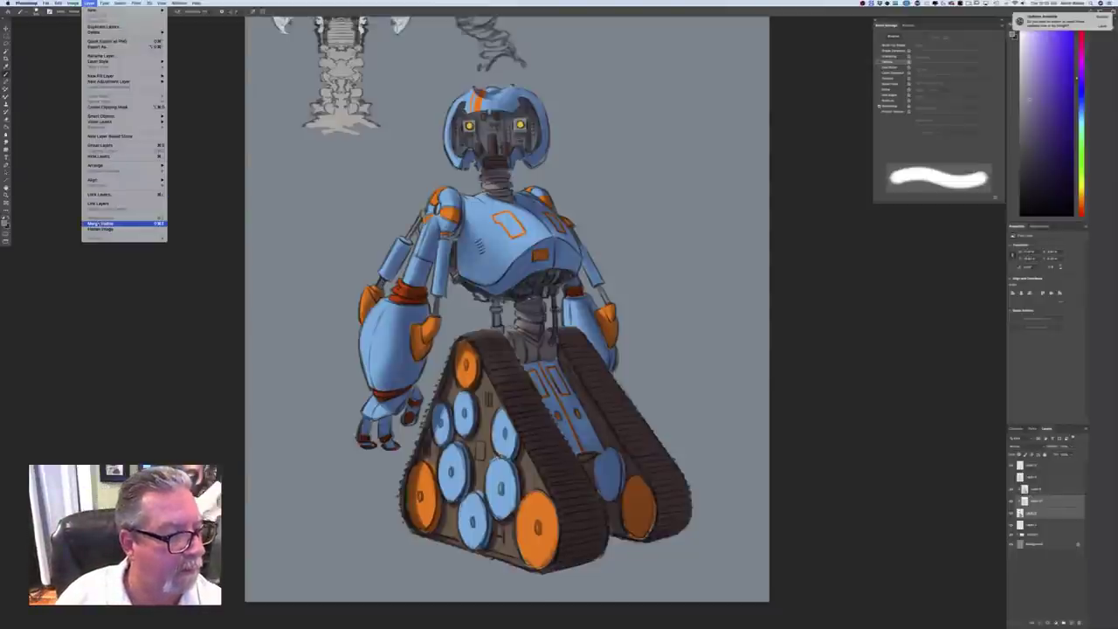
left_click(68, 219)
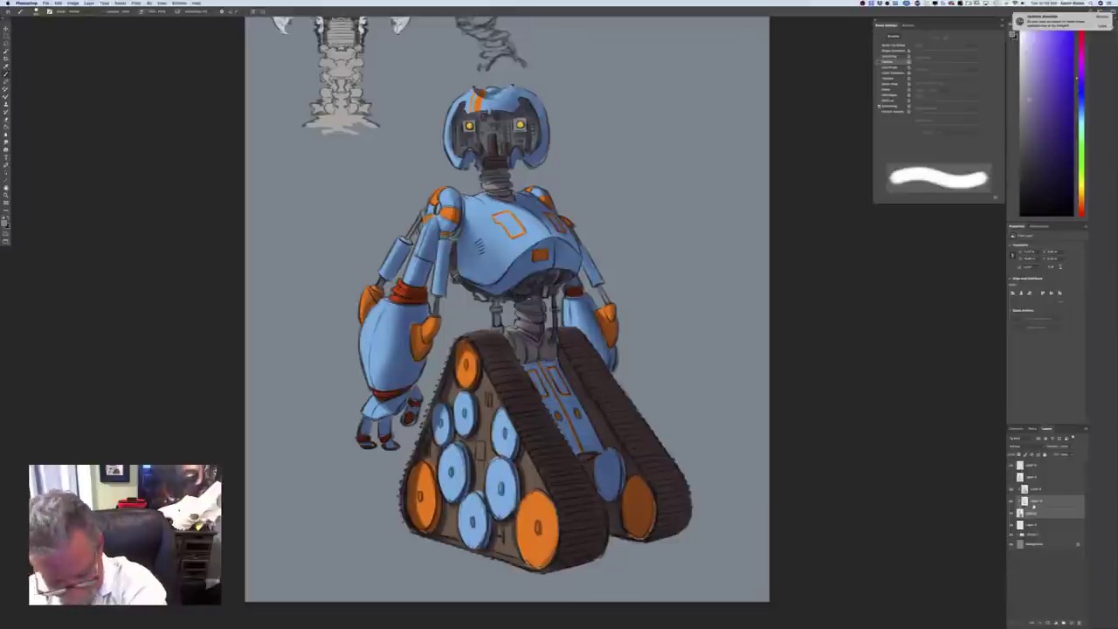
right_click(1031, 505)
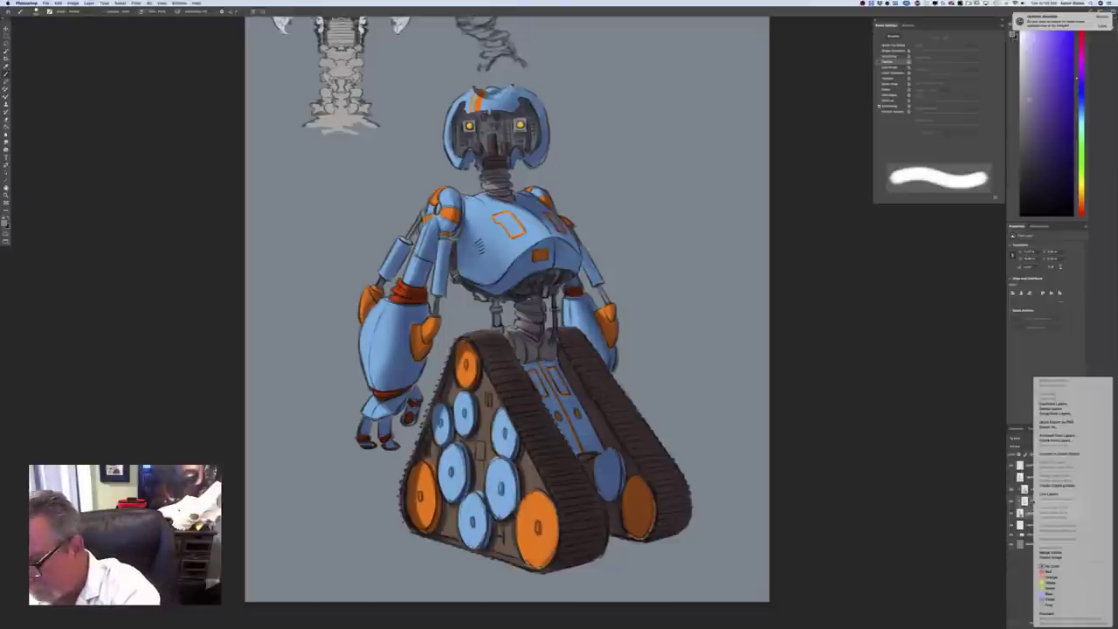
left_click(1053, 486)
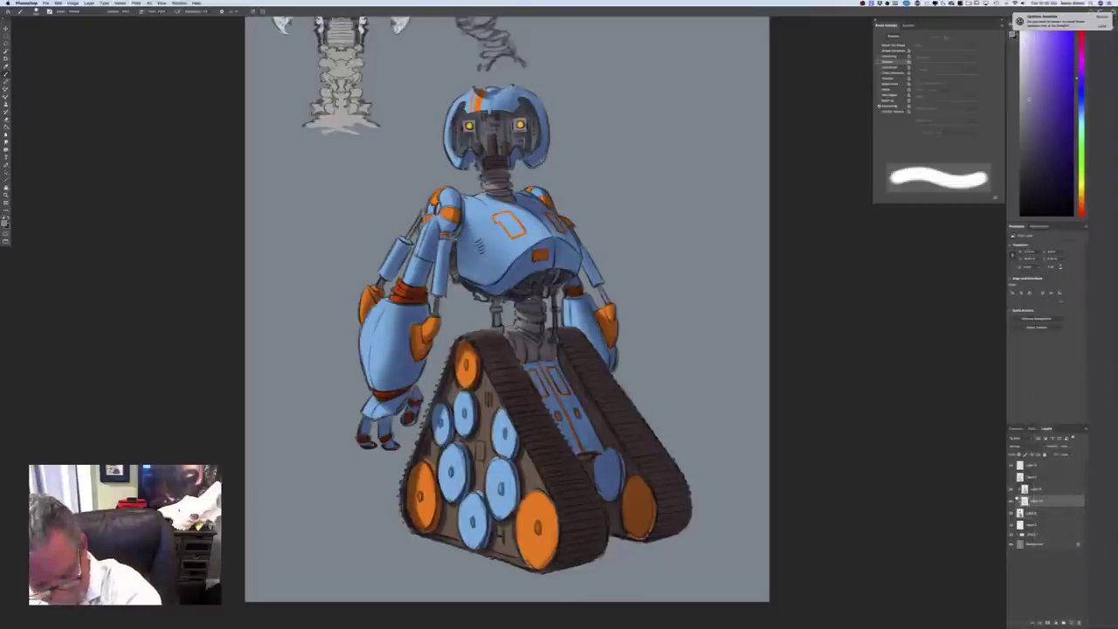
Release the light blue layer's clipping mask and undo the release
right_click(1033, 498)
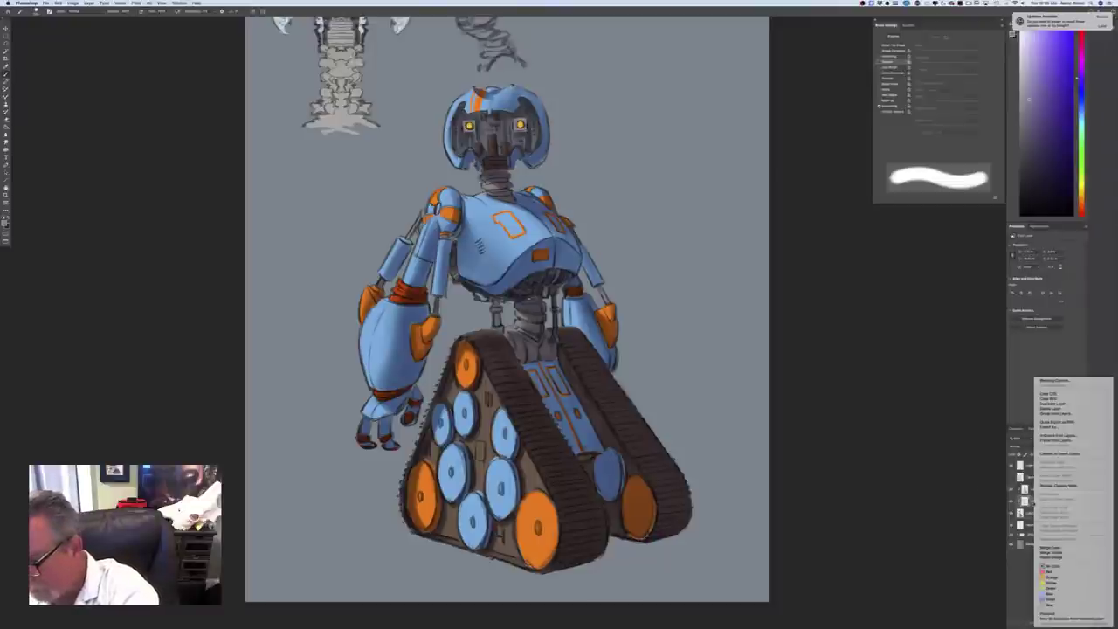
left_click(1039, 486)
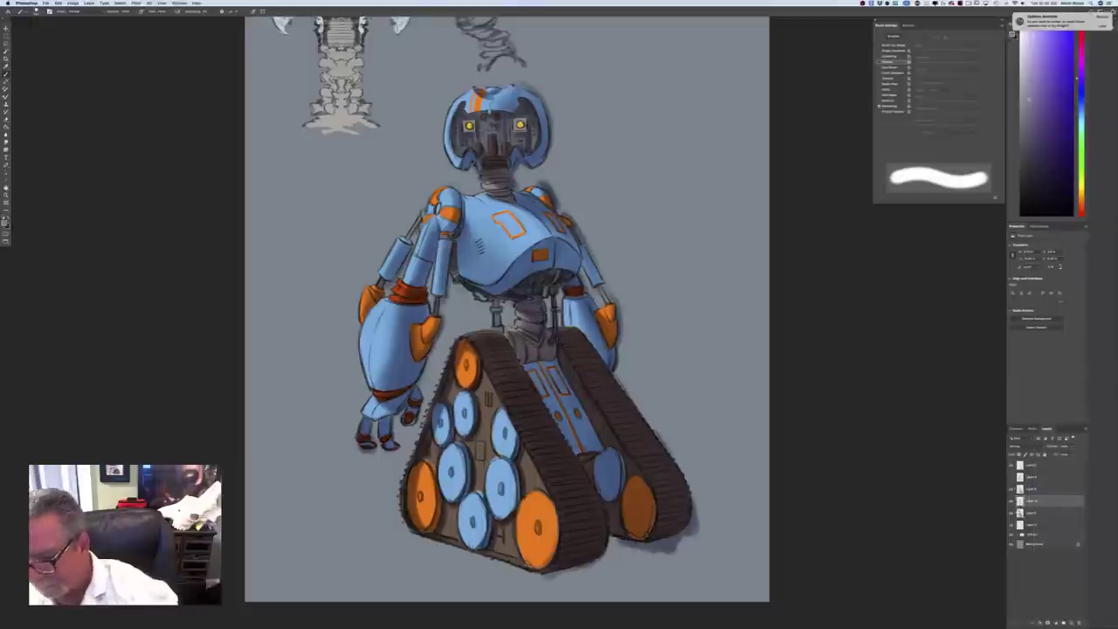
key("super+z")
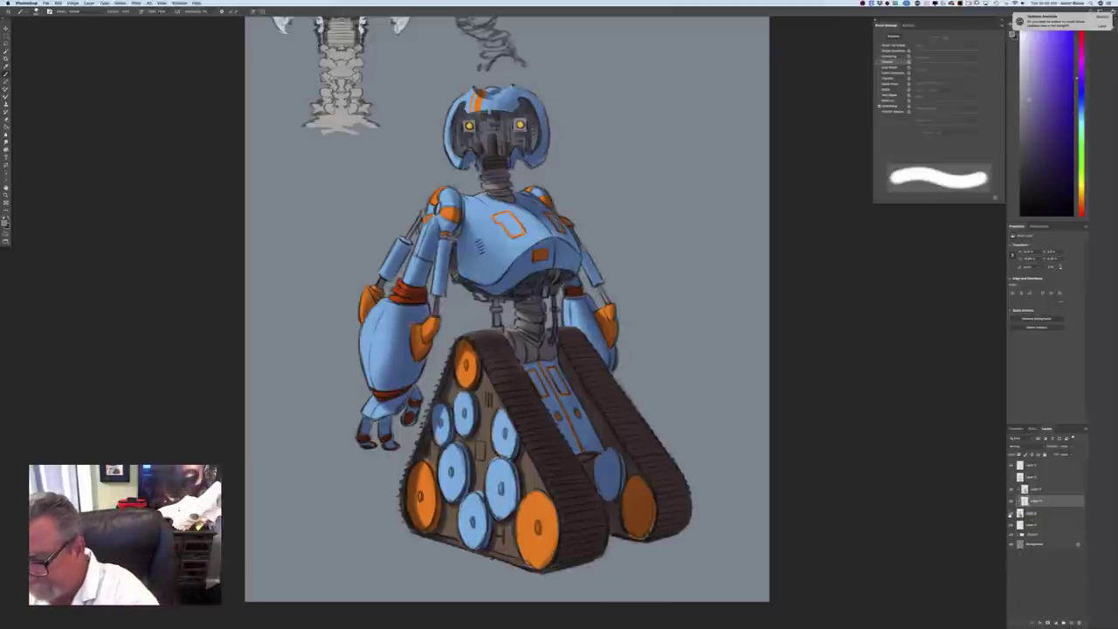
Toggle the flat color layer off and on to check it, and hide the shading layer
left_click(1011, 514)
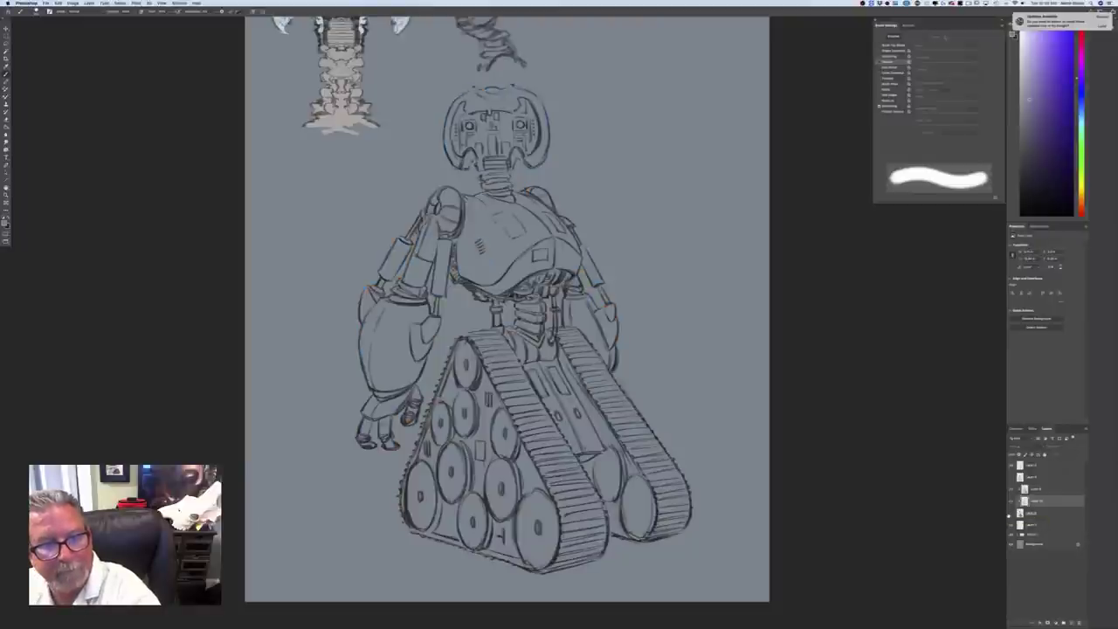
left_click(1011, 513)
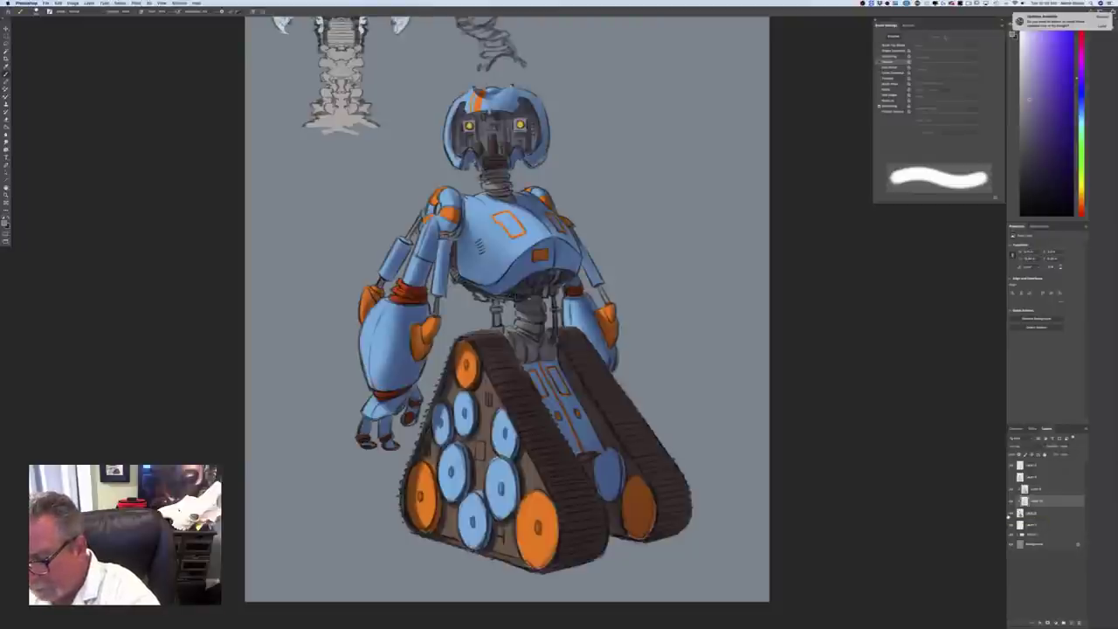
left_click(1011, 490)
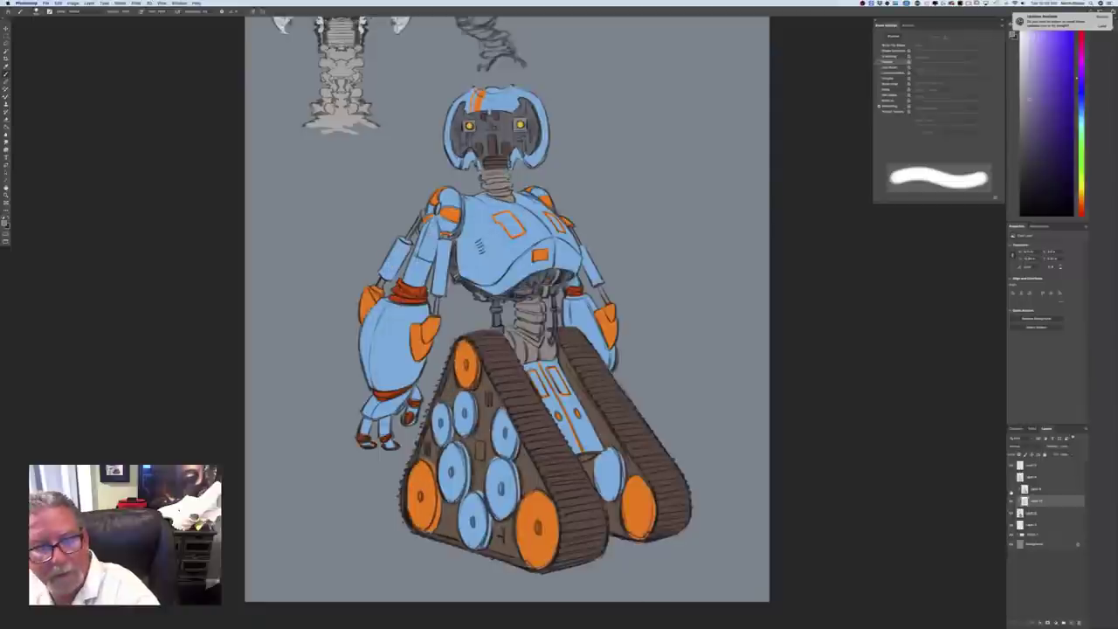
Toggle the shading layer's visibility to compare the robot with and without its shadows
left_click(1011, 490)
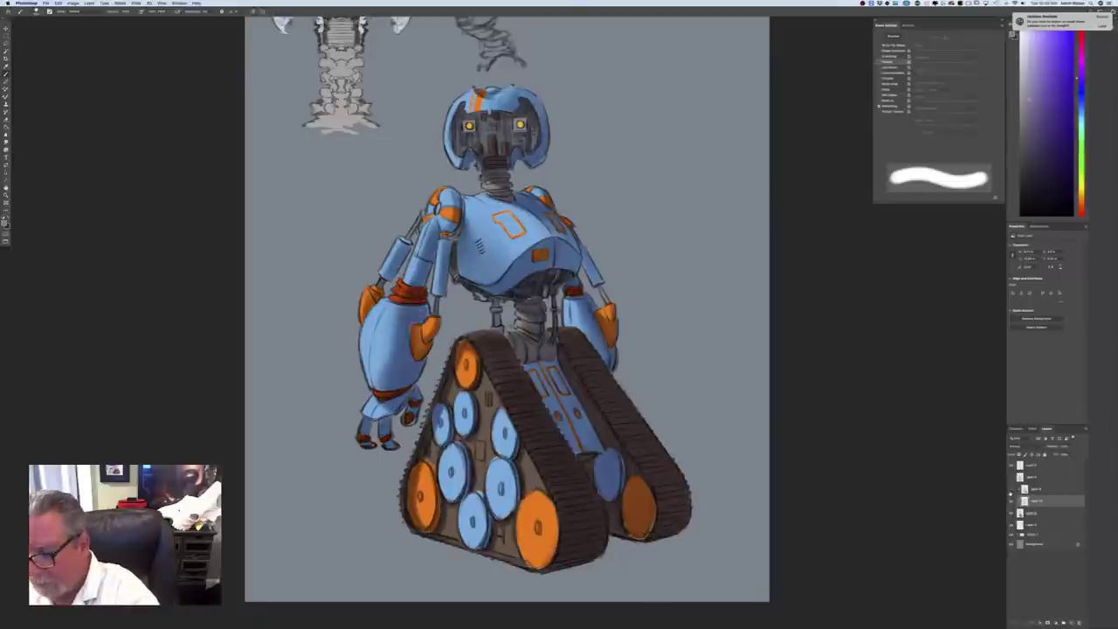
left_click(1011, 492)
left_click(1011, 492)
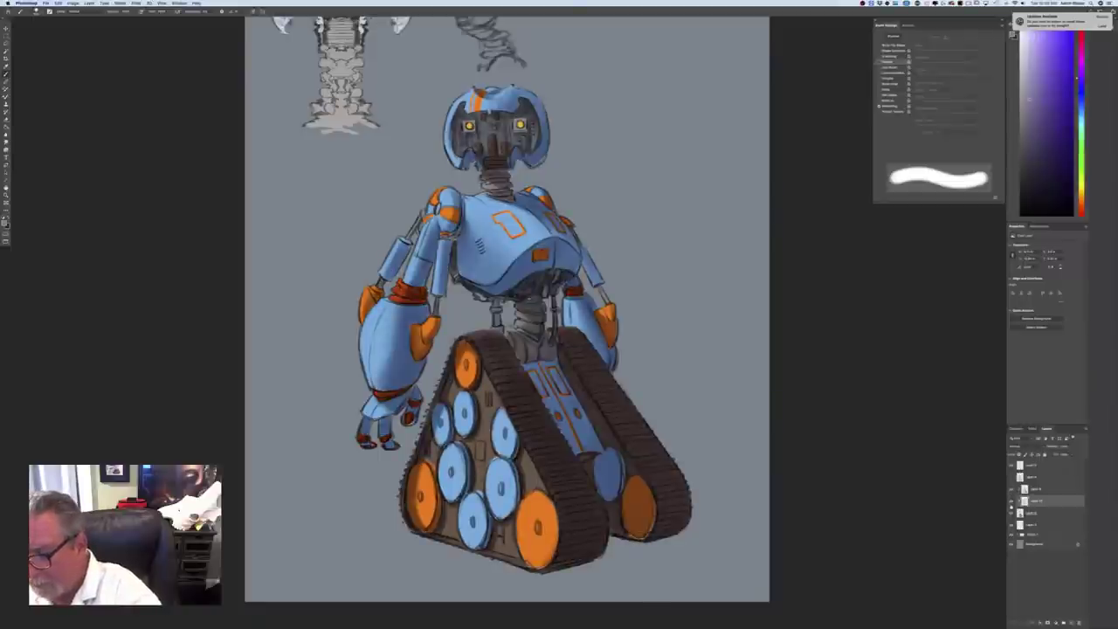
left_click(1011, 503)
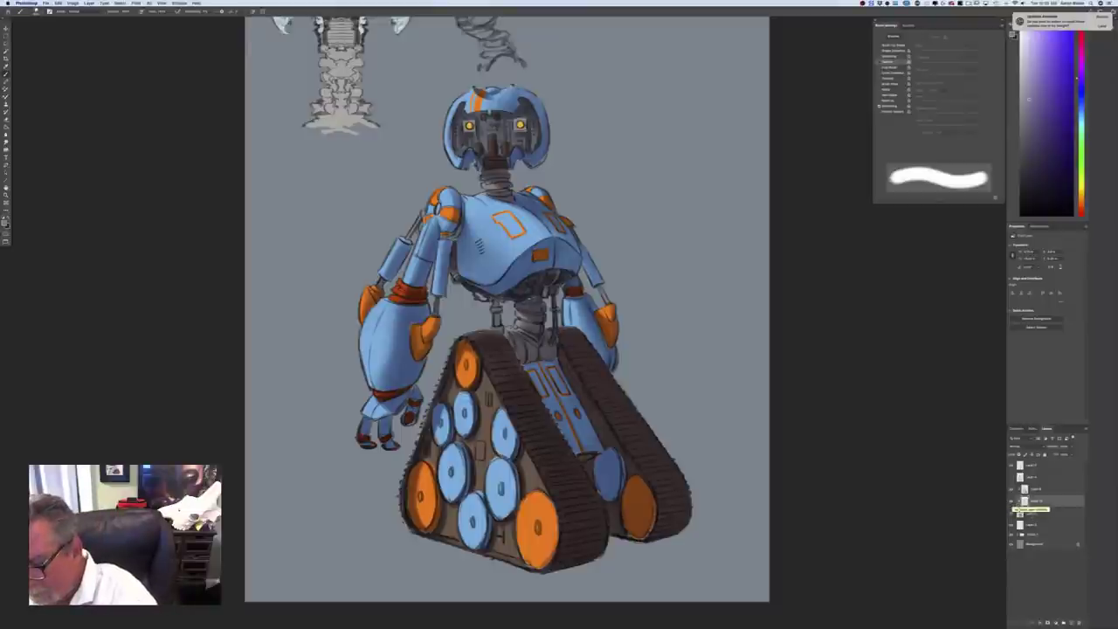
left_click(1013, 502)
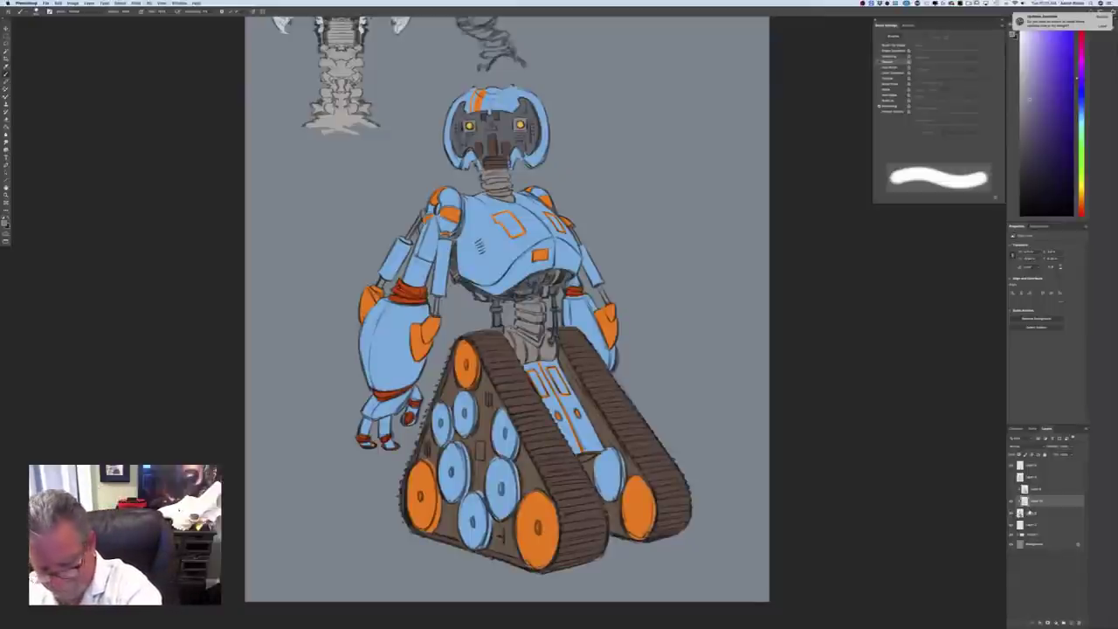
Try to release the light blue layer from its clipping mask
right_click(1035, 500)
left_click(1042, 486)
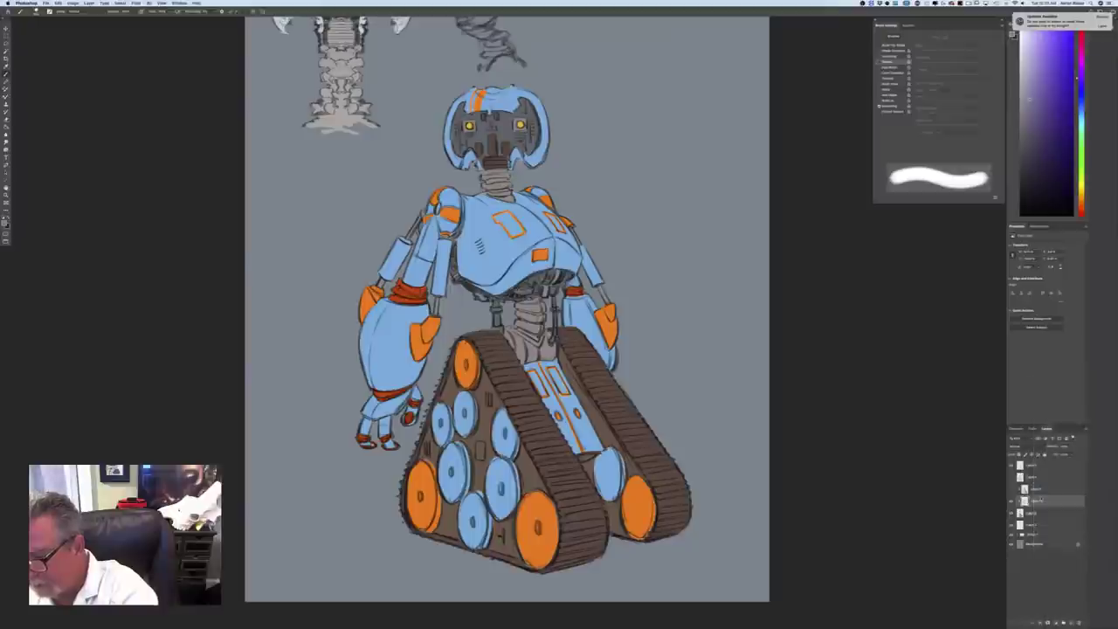
left_click(1042, 507, "alt")
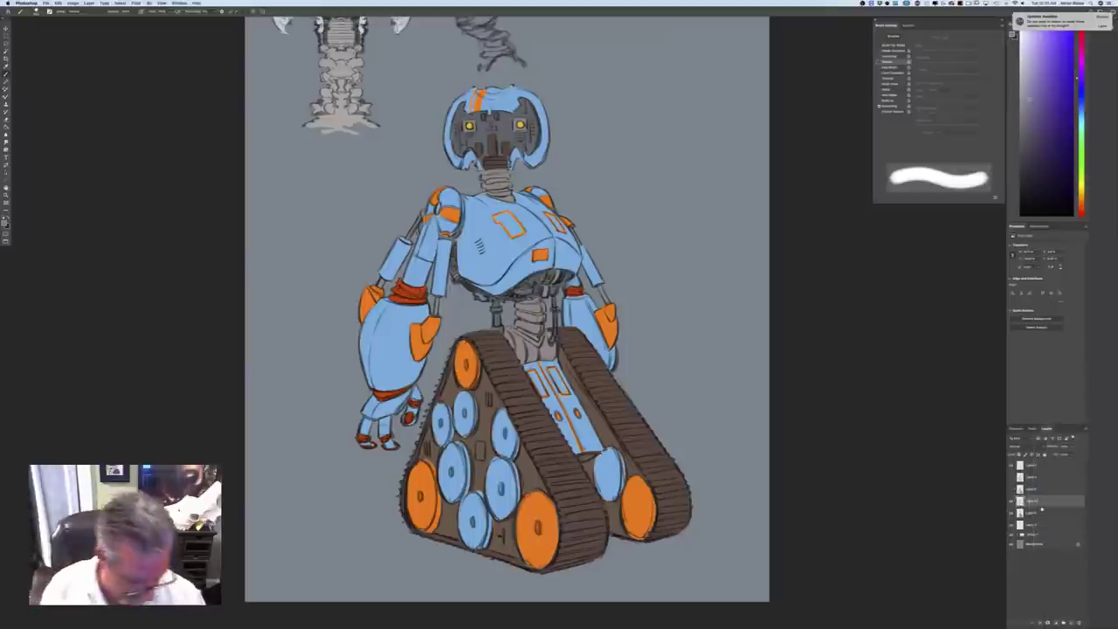
key("super+z")
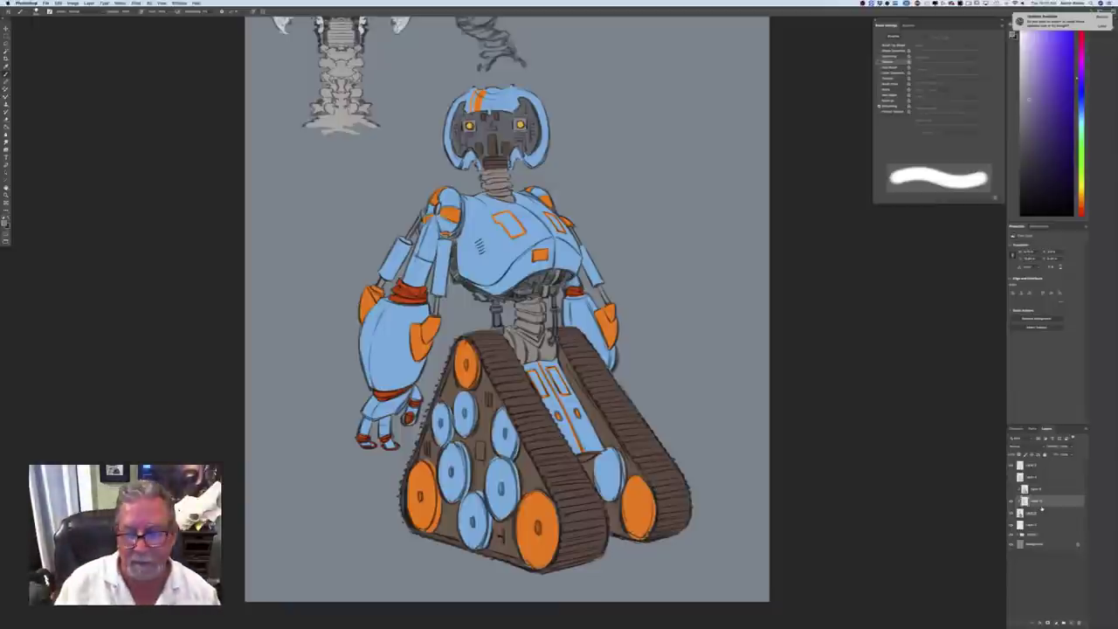
Unclip the light blue layer and merge it with the flat color layer, keeping the visible shading layer clipped to the result
left_click(1011, 490)
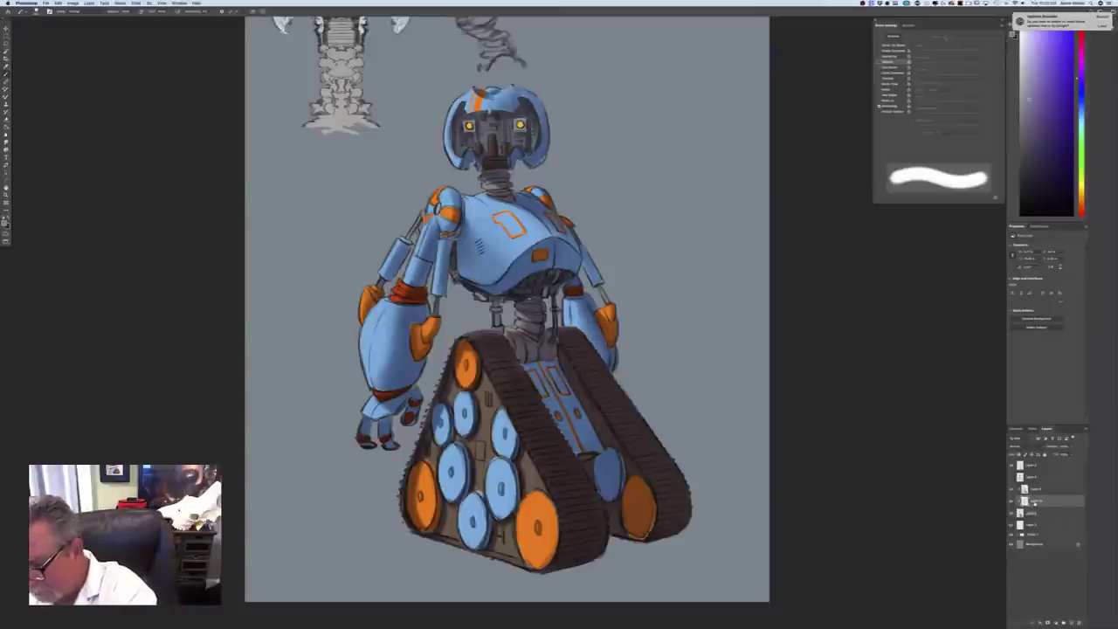
right_click(1033, 506)
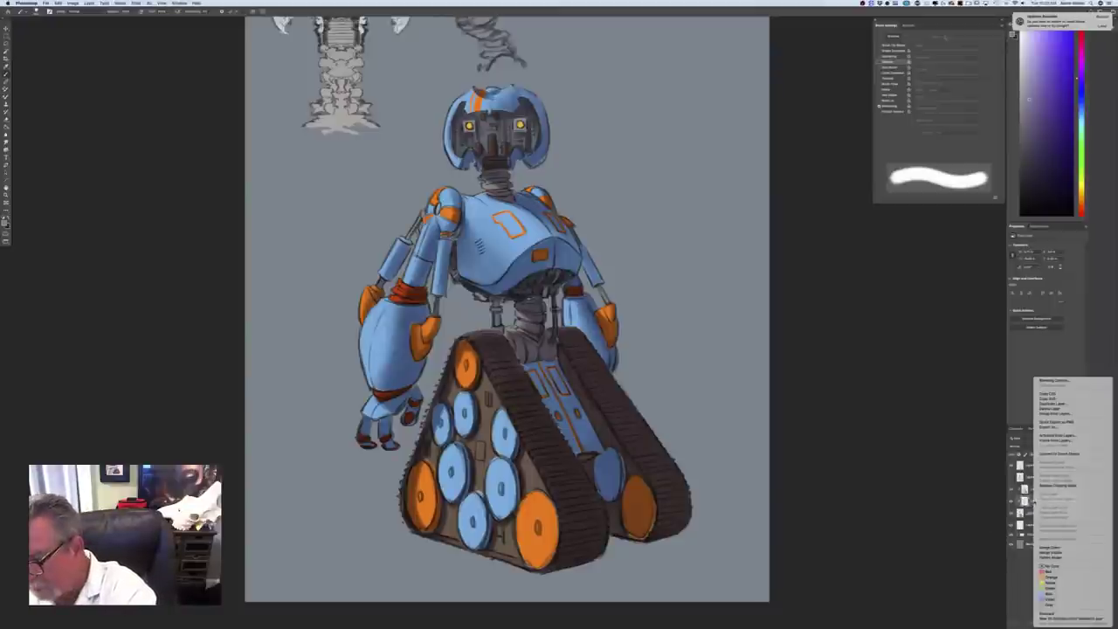
left_click(1048, 485)
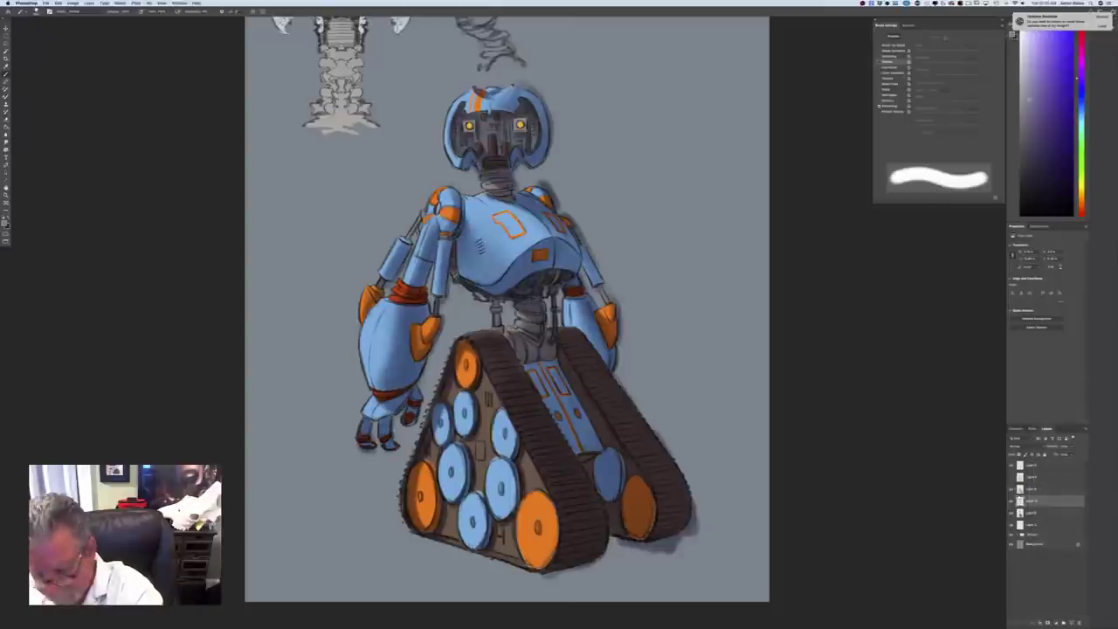
left_click(1030, 515, "shift")
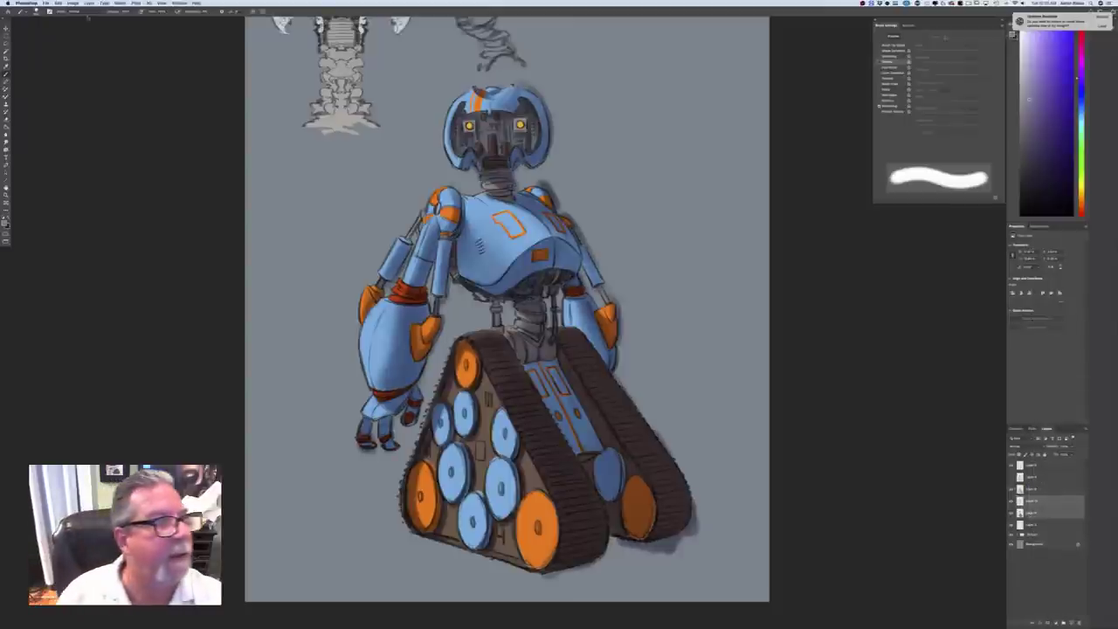
left_click(90, 2)
left_click(101, 218)
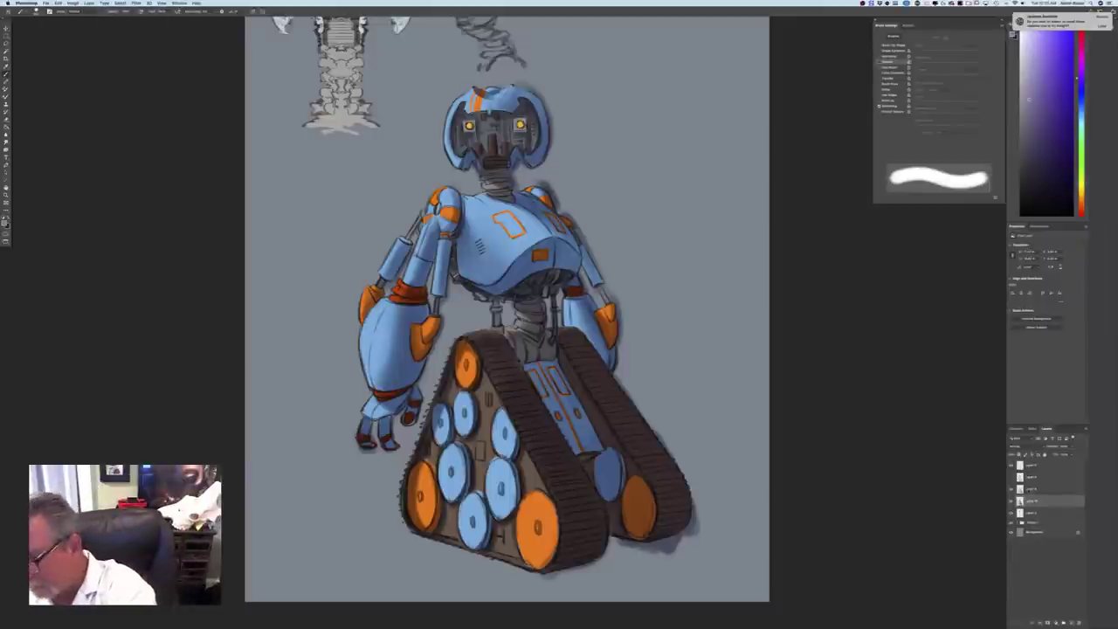
right_click(1031, 489)
left_click(1036, 486)
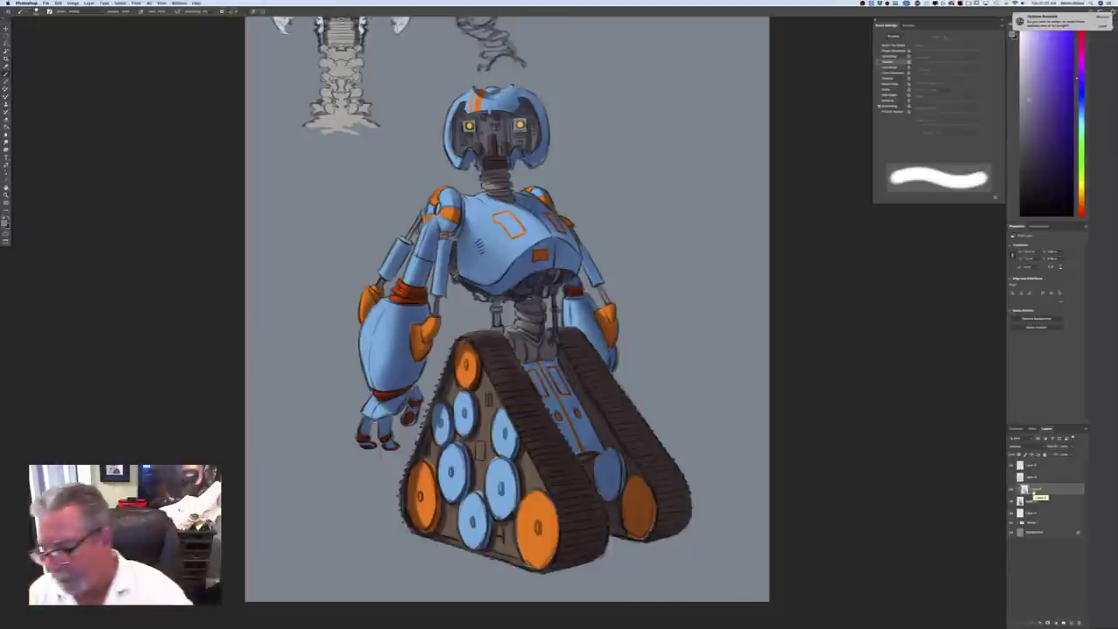
Add a new clipped layer directly above the merged color layer and set the foreground color to a pale light blue
left_click(1046, 502)
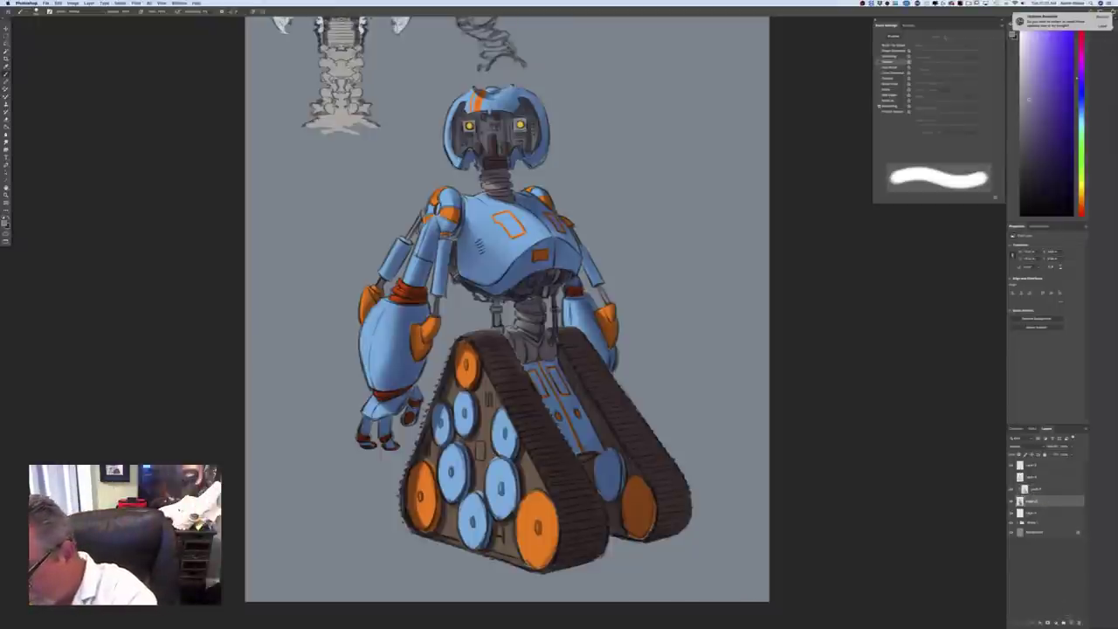
left_click(1071, 623)
left_click(5, 222)
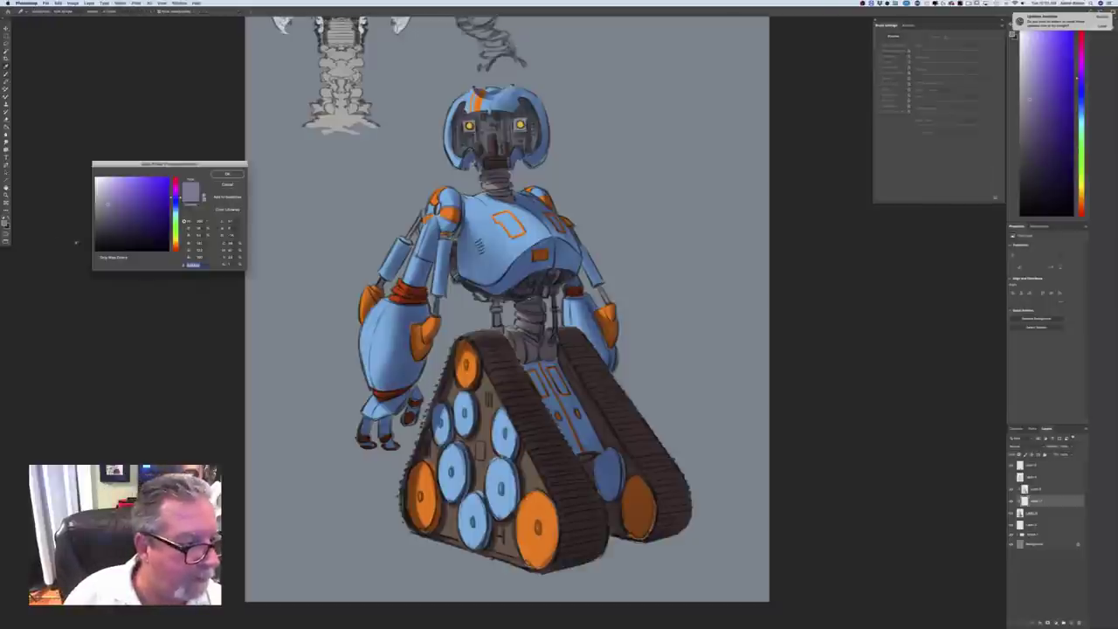
left_click_drag(175, 197, 176, 210)
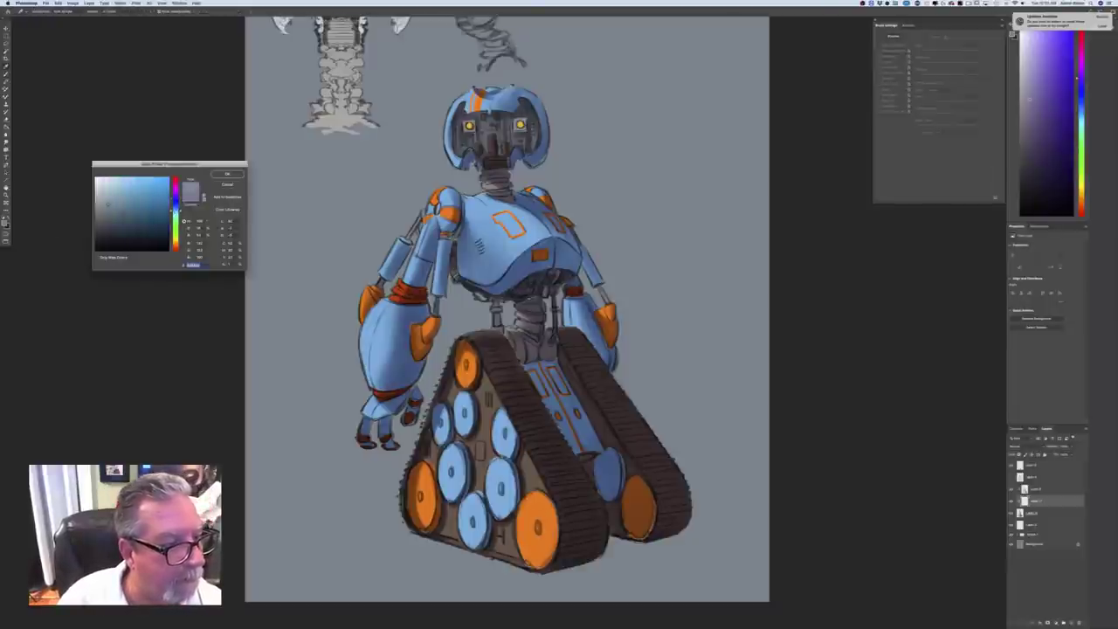
left_click(225, 175)
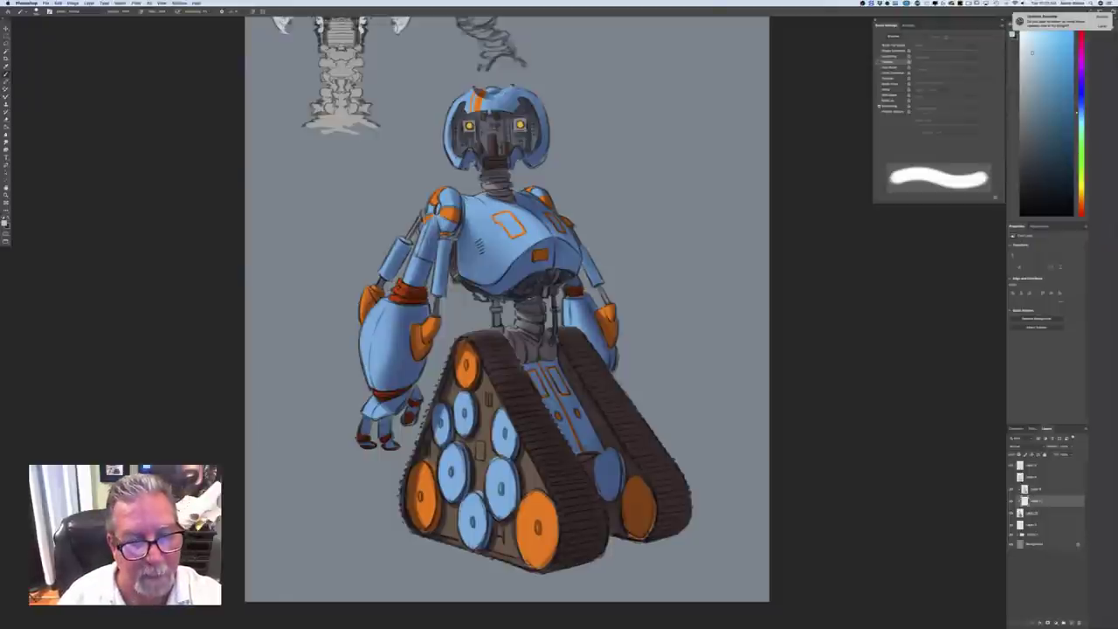
Paint pale blue highlights along the robot's upper arm with a smaller brush and pressure-controlled opacity
key("bracketleft")
key("bracketleft")
left_click_drag(428, 223, 415, 250)
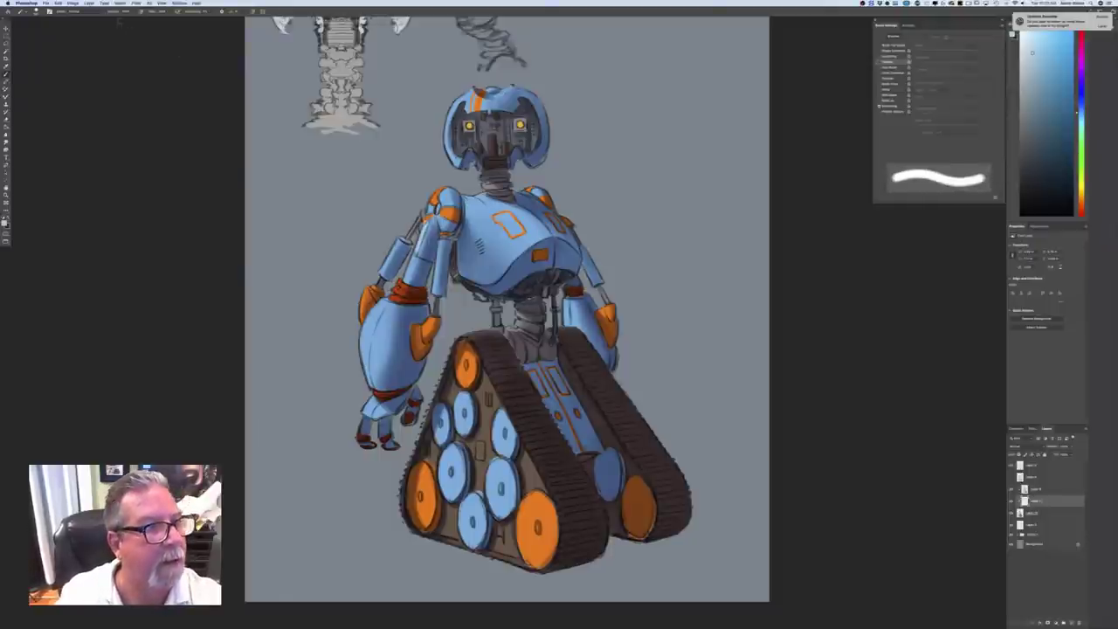
left_click(138, 12)
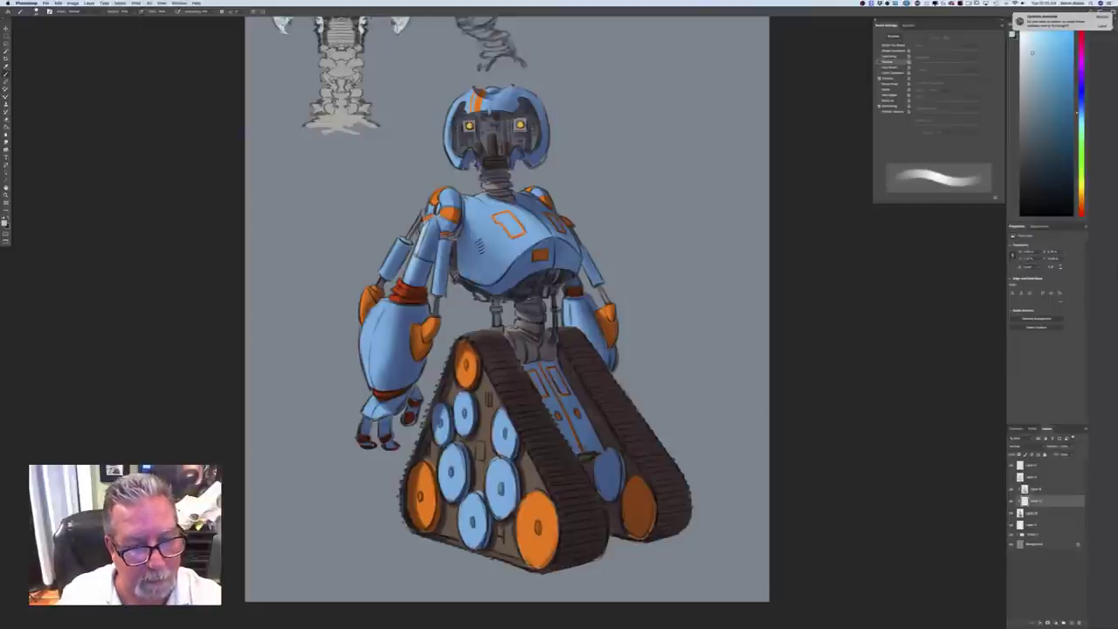
key("bracketleft")
key("bracketleft")
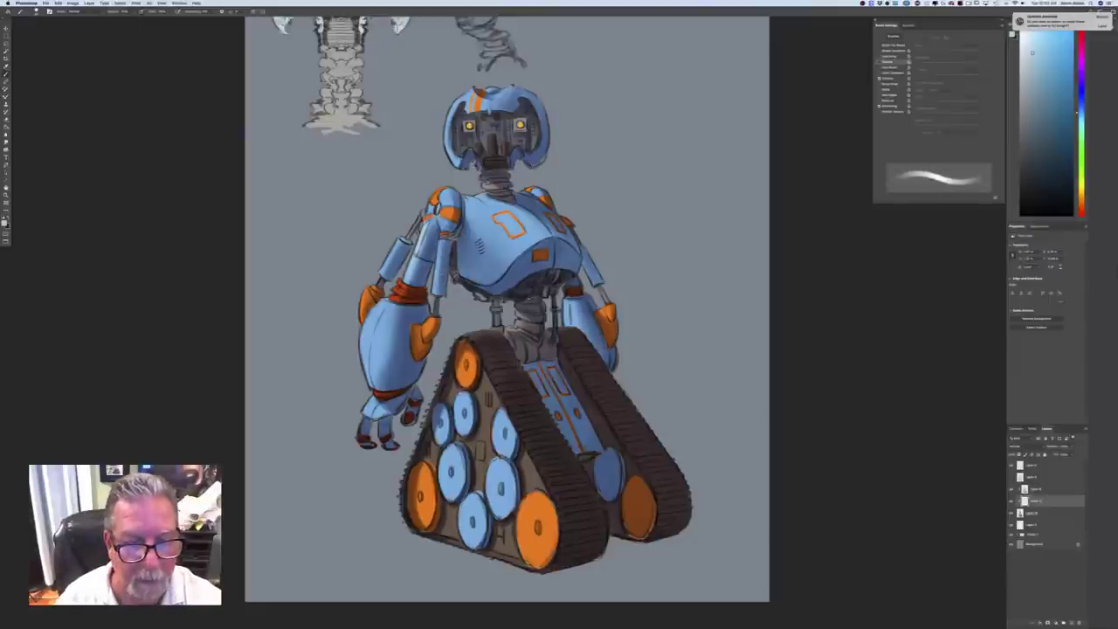
left_click_drag(439, 248, 438, 265)
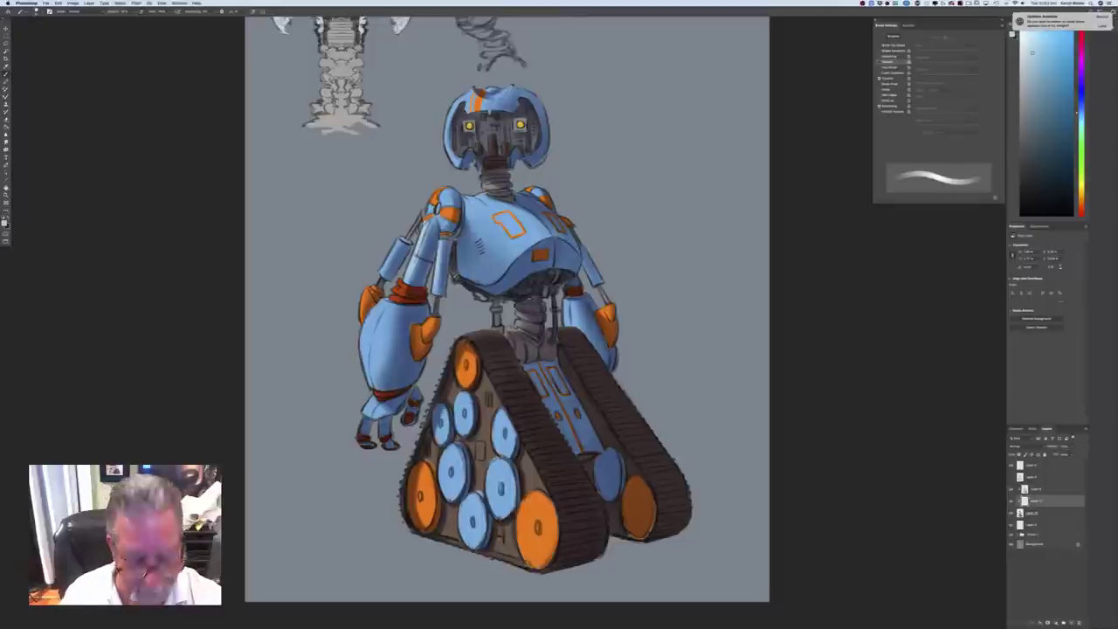
Enlarge the brush and paint soft pale blue highlights on the outer side of the large forearm and hand
key("bracketright")
key("bracketright")
key("bracketright")
key("bracketright")
mouse_move(366, 340)
left_mouse_down()
mouse_move(375, 311)
mouse_move(363, 361)
mouse_move(380, 317)
mouse_move(375, 383)
left_mouse_up()
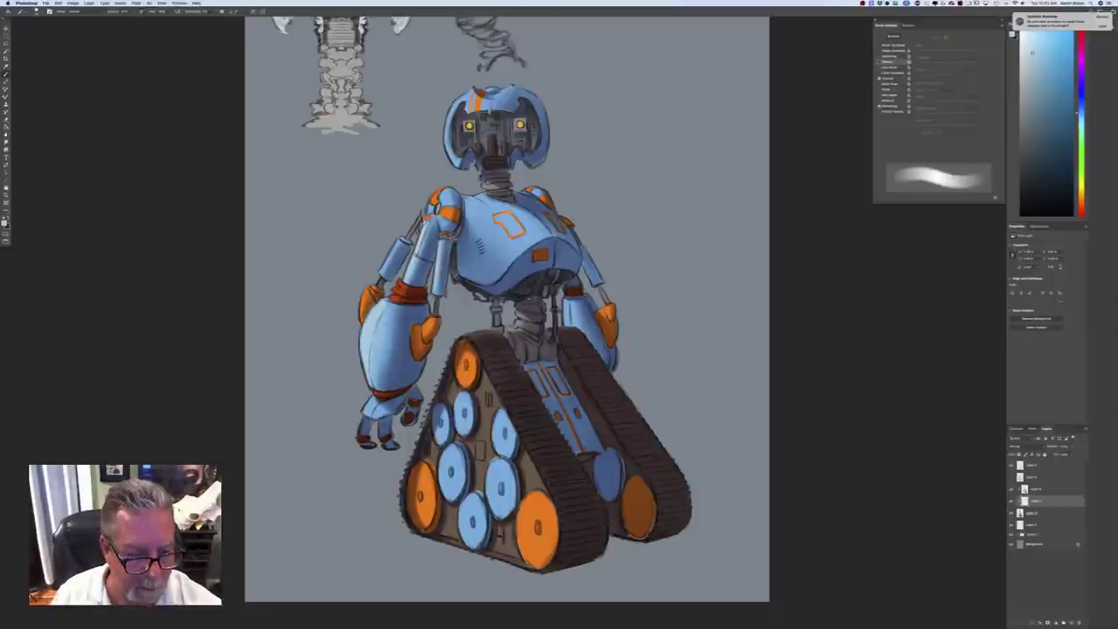
left_click_drag(371, 402, 360, 440)
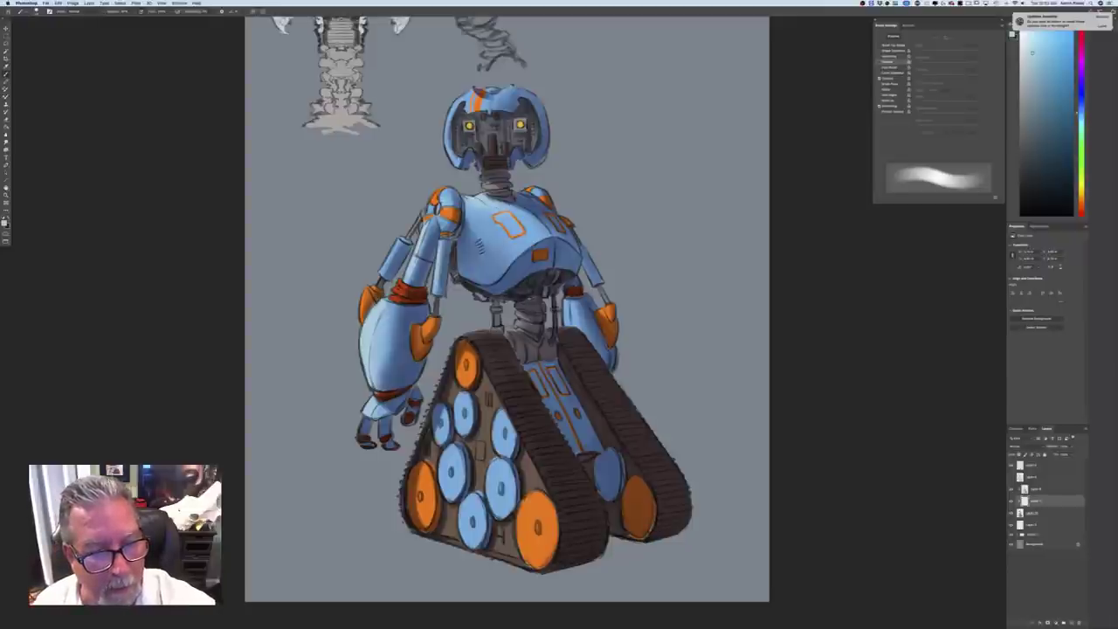
Reduce the brush size and add finer pale blue highlights to the robot's head and chest
key("bracketleft")
key("bracketleft")
key("bracketleft")
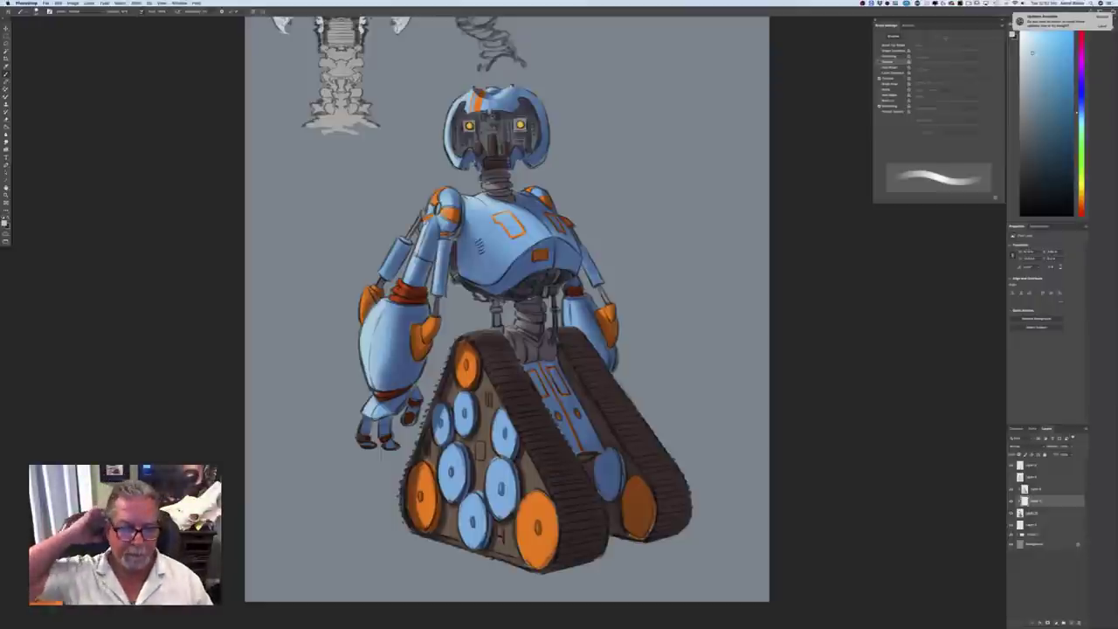
key("super+plus")
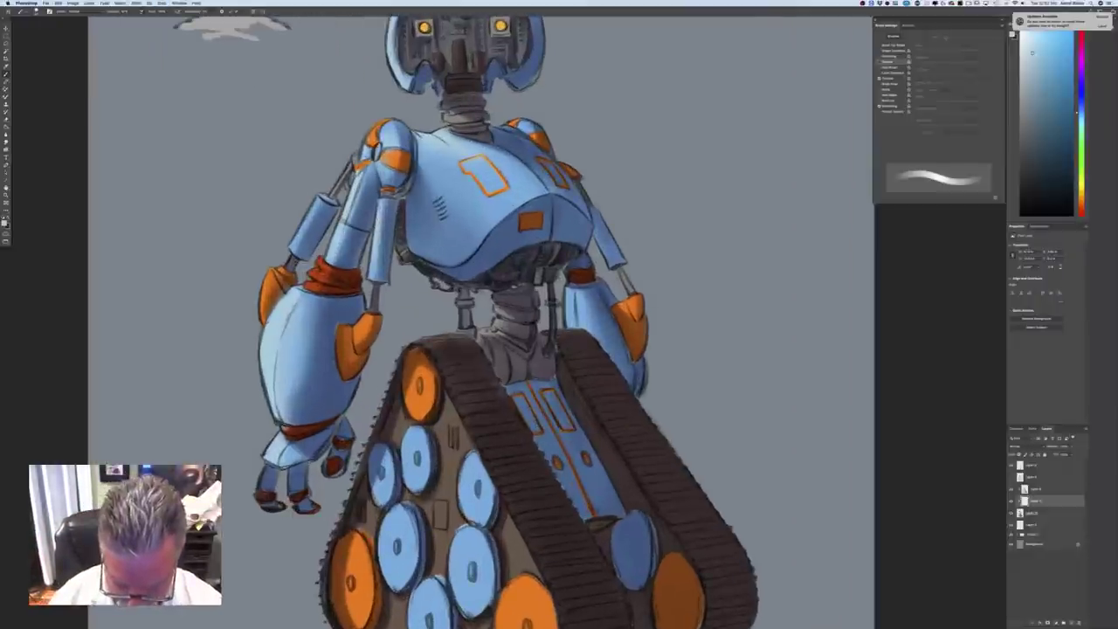
key("bracketleft")
key("bracketleft")
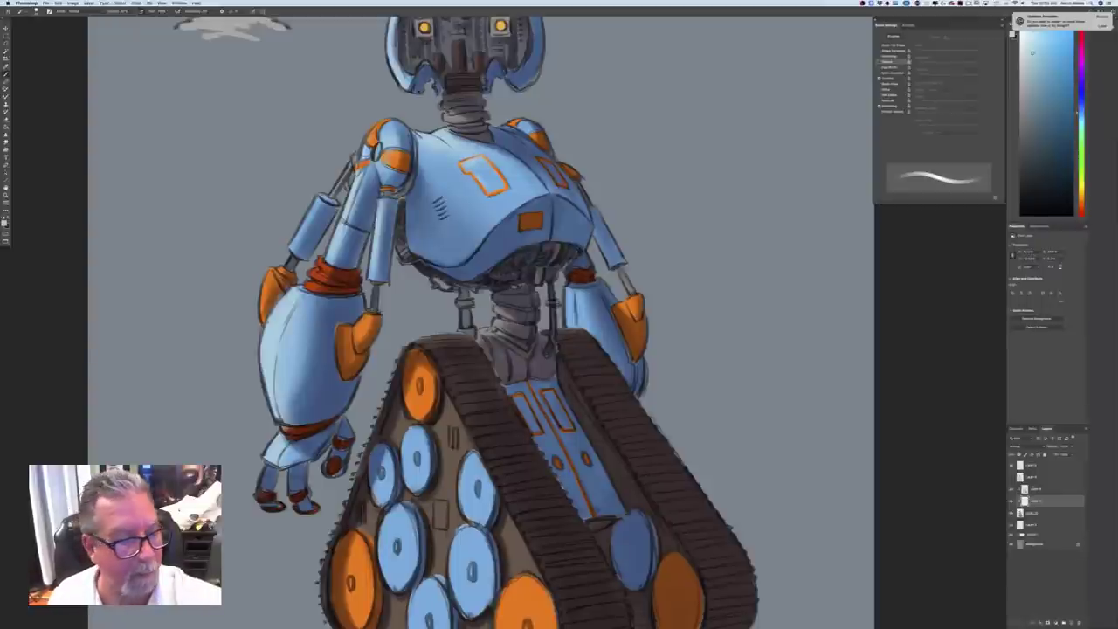
Set the foreground color to a pale yellow-orange and paint highlights on the orange elbow guards and track wheels
left_click(4, 222)
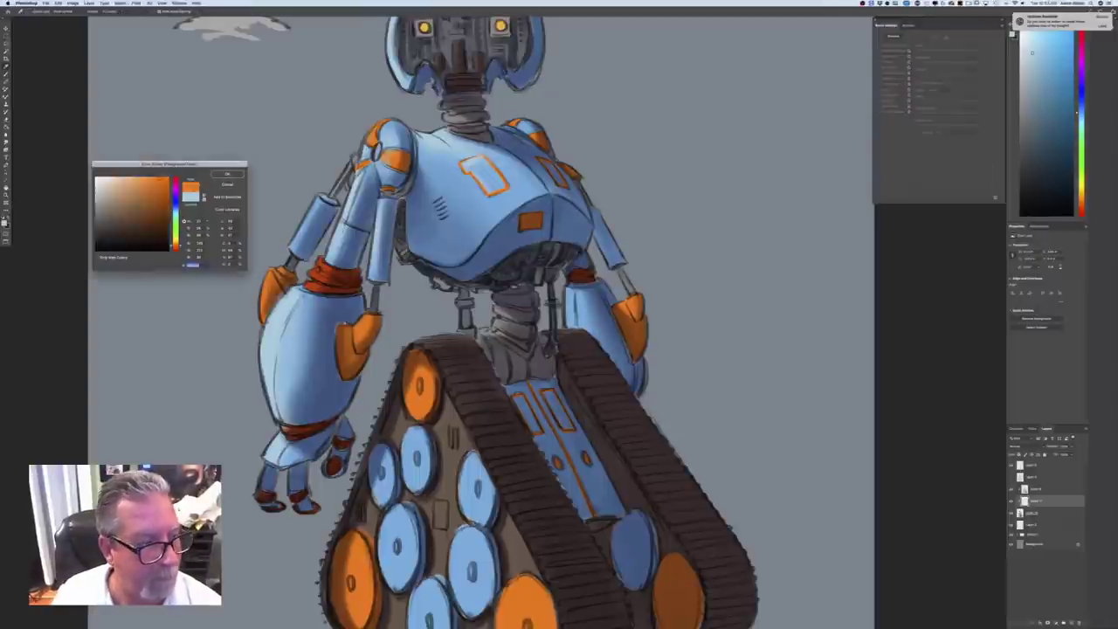
key("Return")
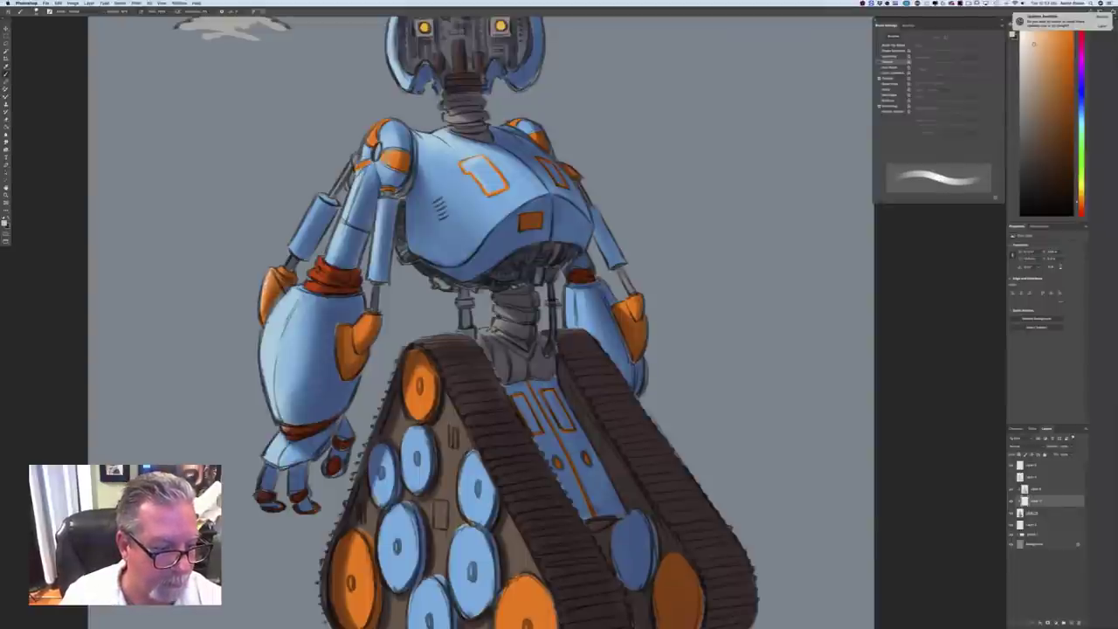
left_click(7, 223)
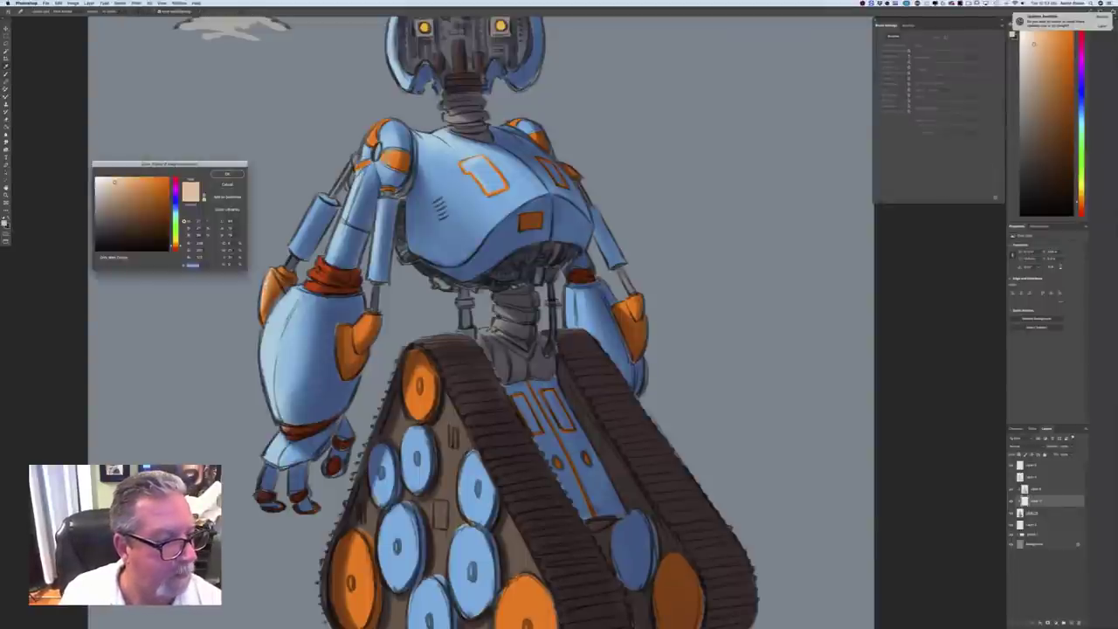
left_click(114, 189)
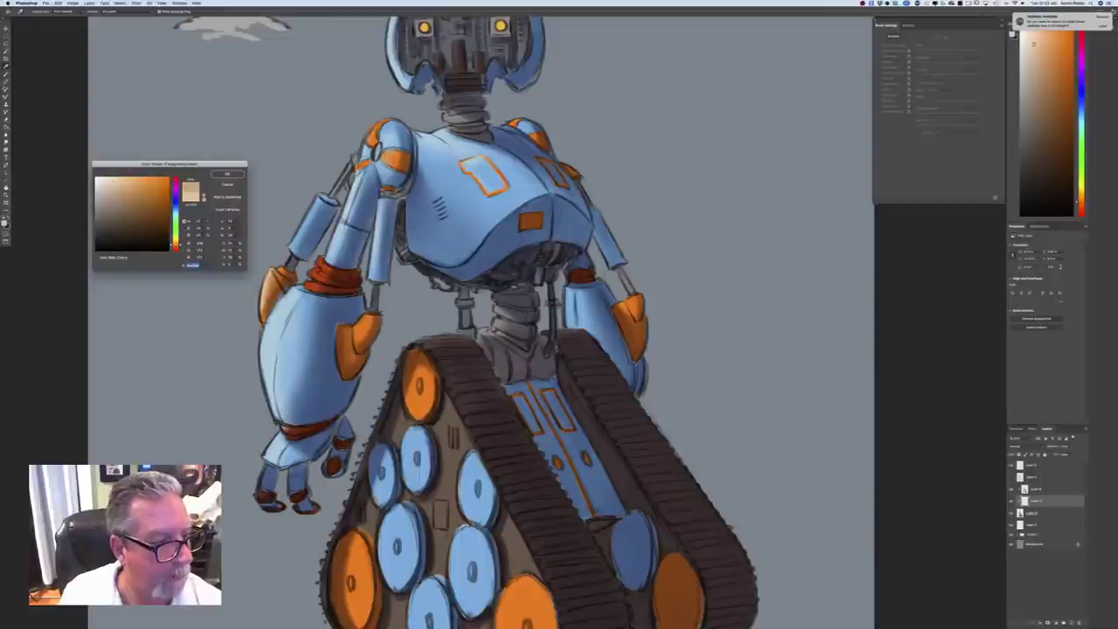
key("Return")
left_click(5, 223)
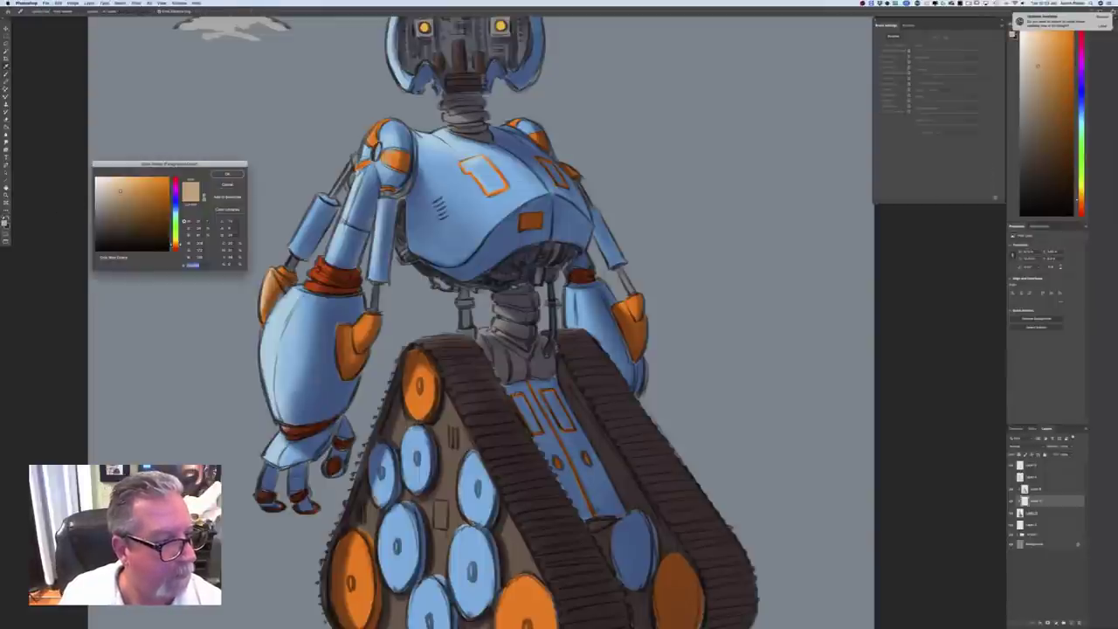
left_click(125, 184)
left_click(227, 174)
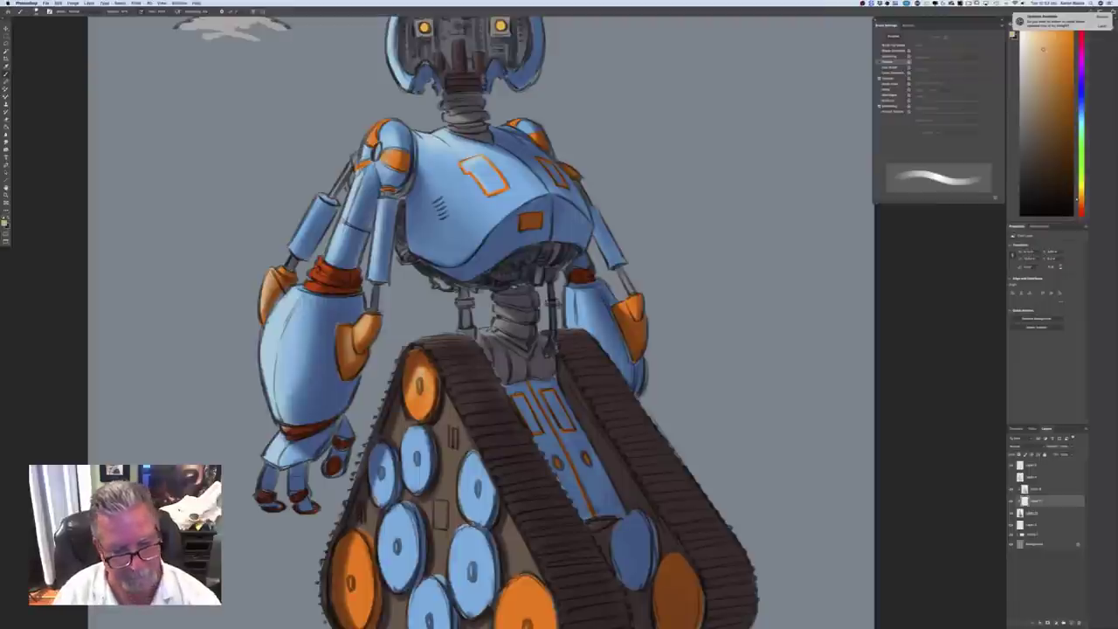
left_click_drag(489, 419, 625, 253)
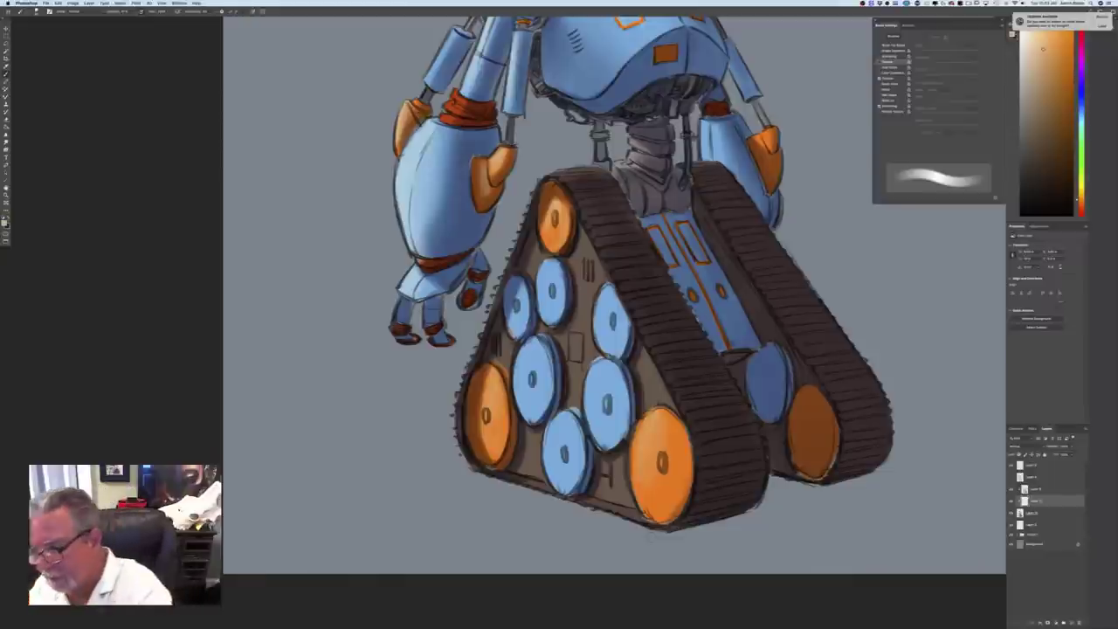
Select the clipped shading layer above the highlights and set the foreground color to a muted purple-gray
left_click(1037, 490)
left_click(5, 222)
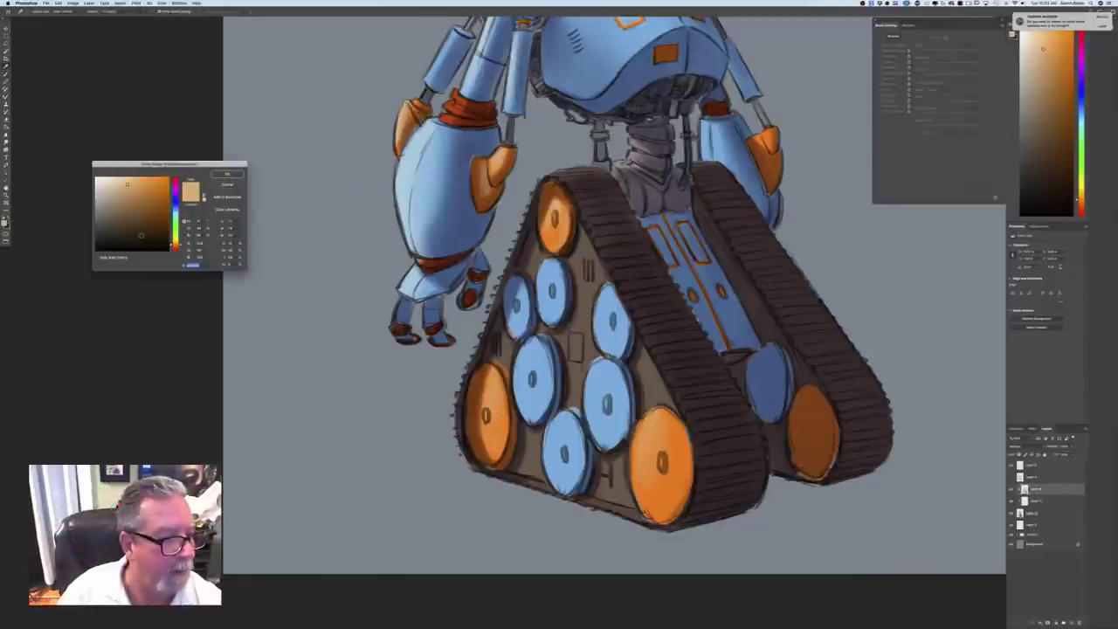
left_click(175, 207)
left_click_drag(175, 202, 176, 194)
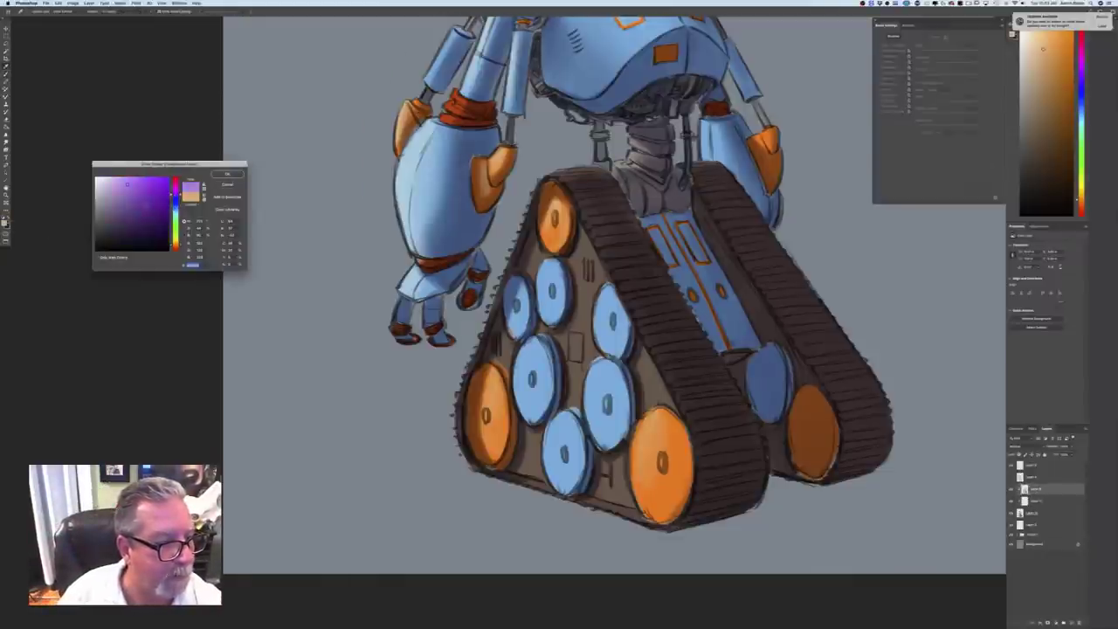
left_click(111, 208)
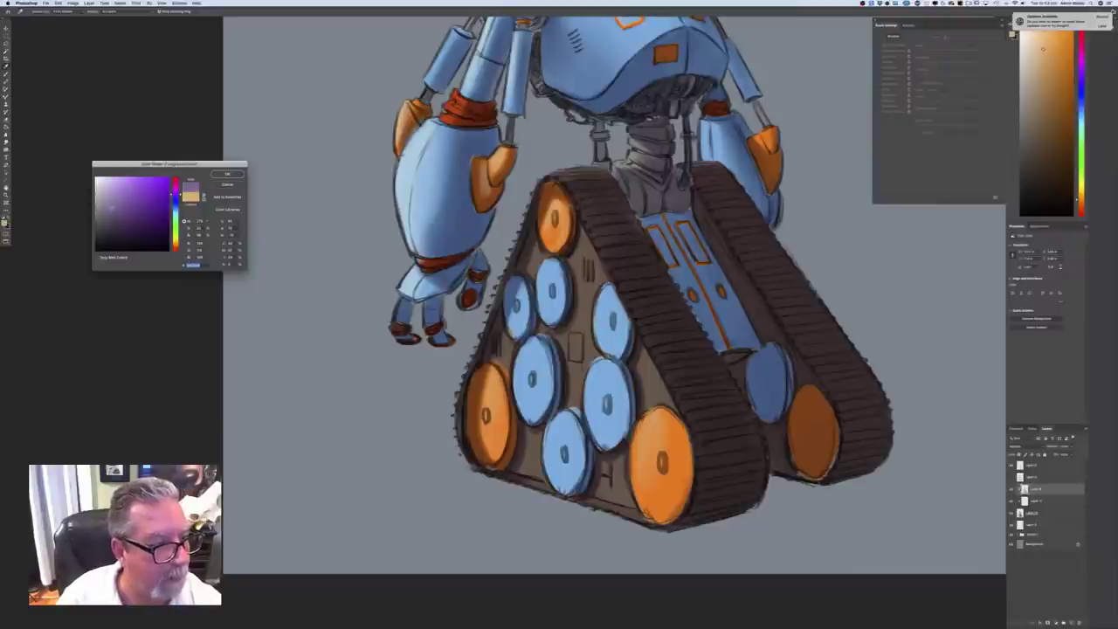
left_click(227, 174)
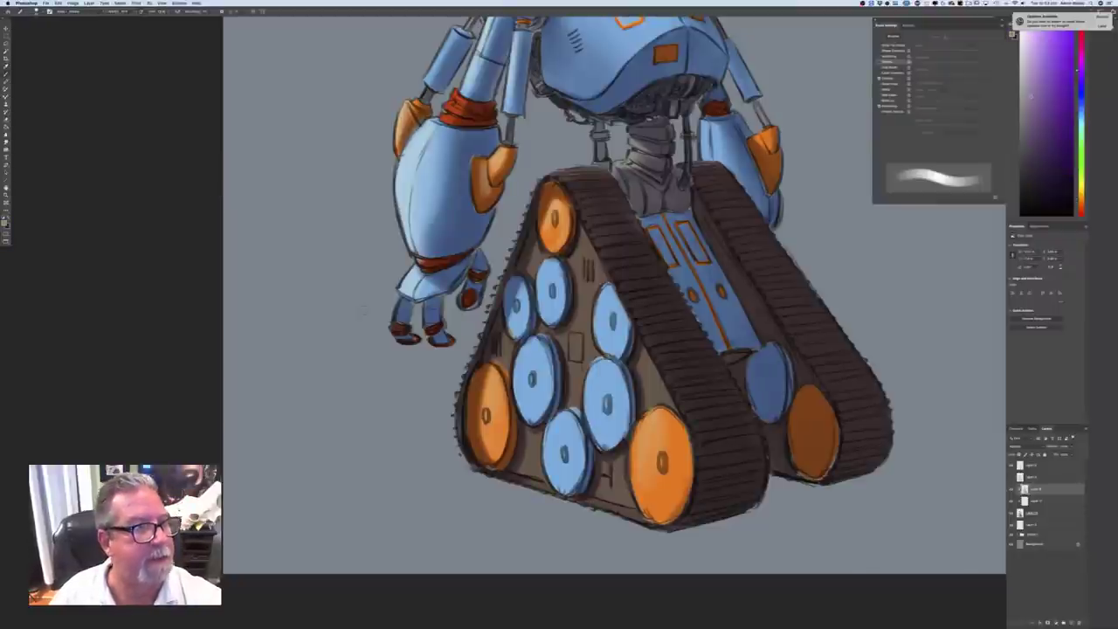
left_click(4, 221)
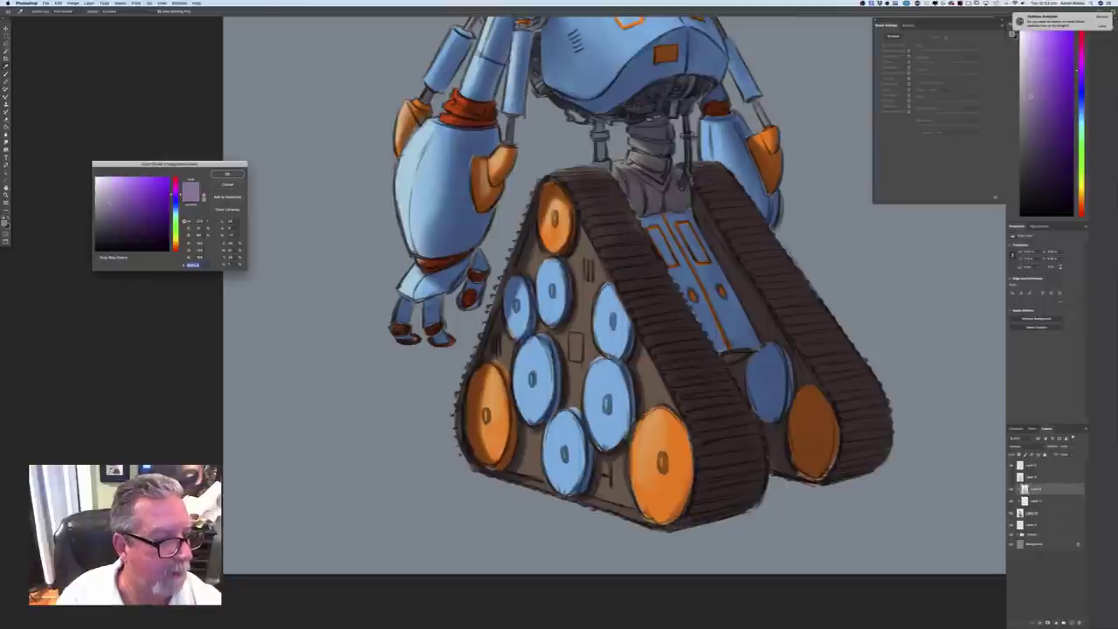
left_click(227, 174)
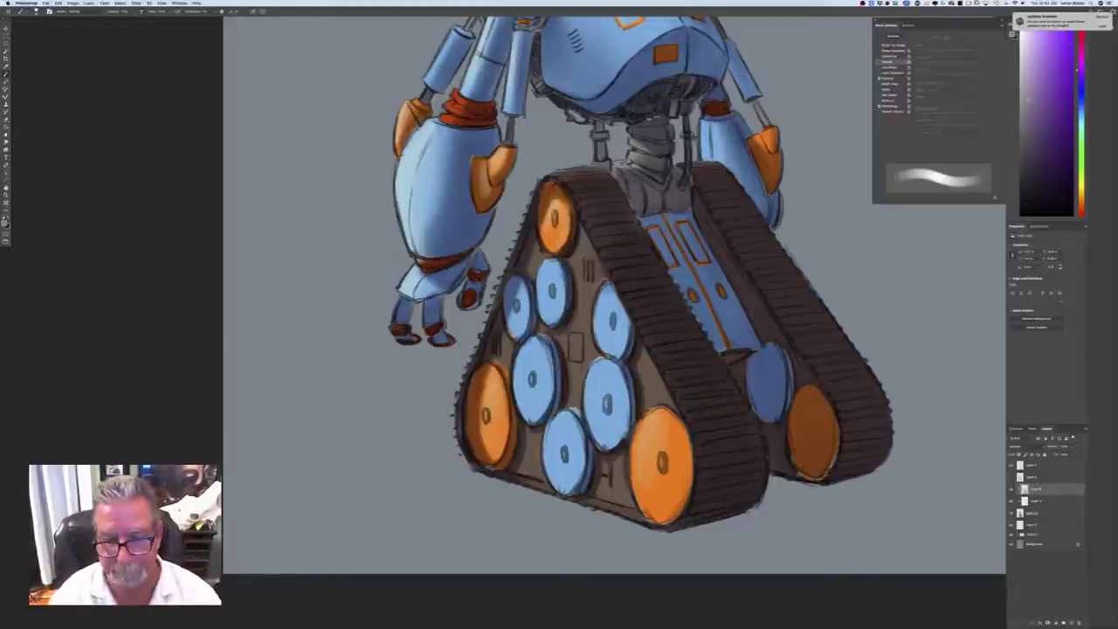
Shade the upper blue track wheels and the brown panel beside the near tread with purple-gray, using a slightly larger brush
mouse_move(608, 287)
left_mouse_down()
mouse_move(593, 375)
mouse_move(597, 309)
mouse_move(606, 351)
left_mouse_up()
left_click_drag(618, 297, 622, 348)
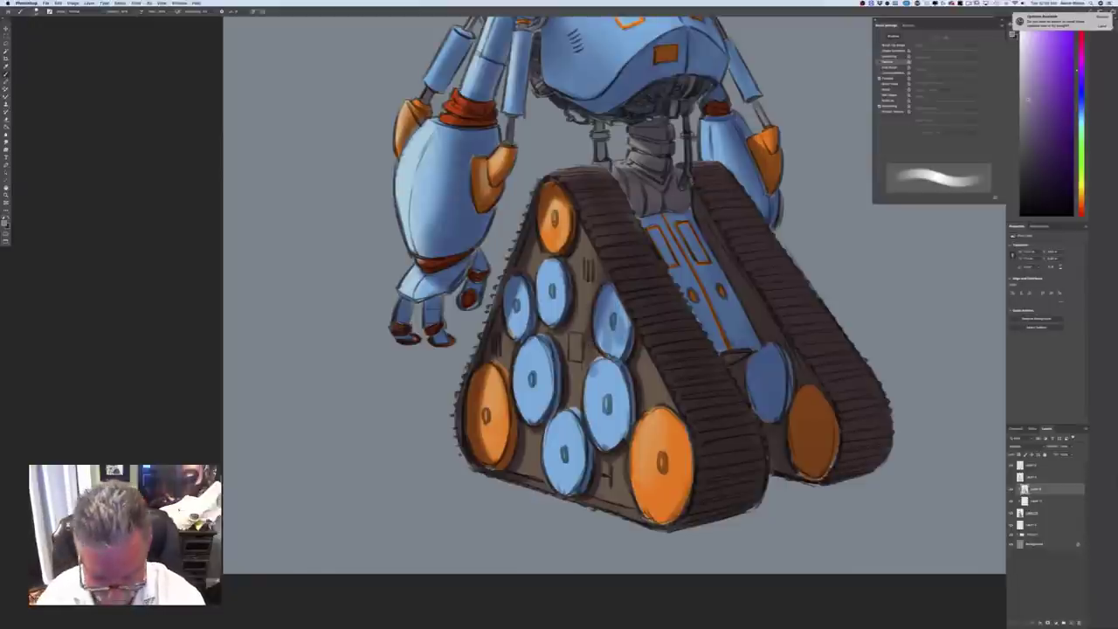
key("]")
mouse_move(615, 296)
left_mouse_down()
mouse_move(624, 335)
mouse_move(608, 360)
left_mouse_up()
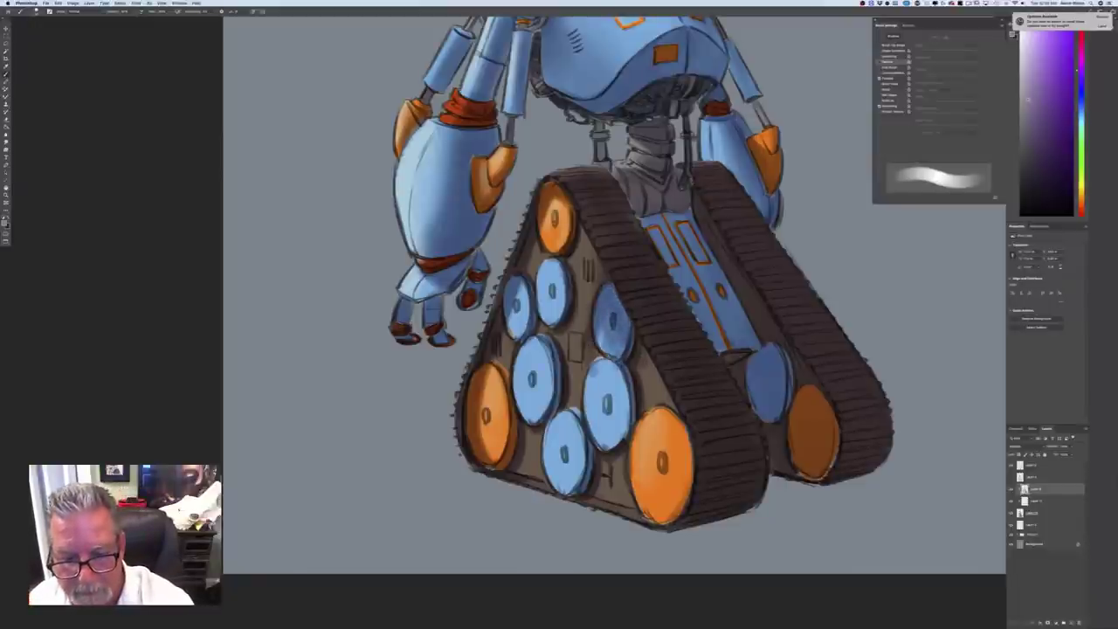
mouse_move(611, 322)
left_mouse_down()
mouse_move(601, 374)
mouse_move(612, 354)
mouse_move(642, 376)
mouse_move(624, 398)
mouse_move(592, 390)
mouse_move(610, 353)
mouse_move(585, 428)
mouse_move(596, 411)
mouse_move(616, 411)
mouse_move(619, 428)
mouse_move(635, 432)
mouse_move(610, 423)
mouse_move(624, 431)
left_mouse_up()
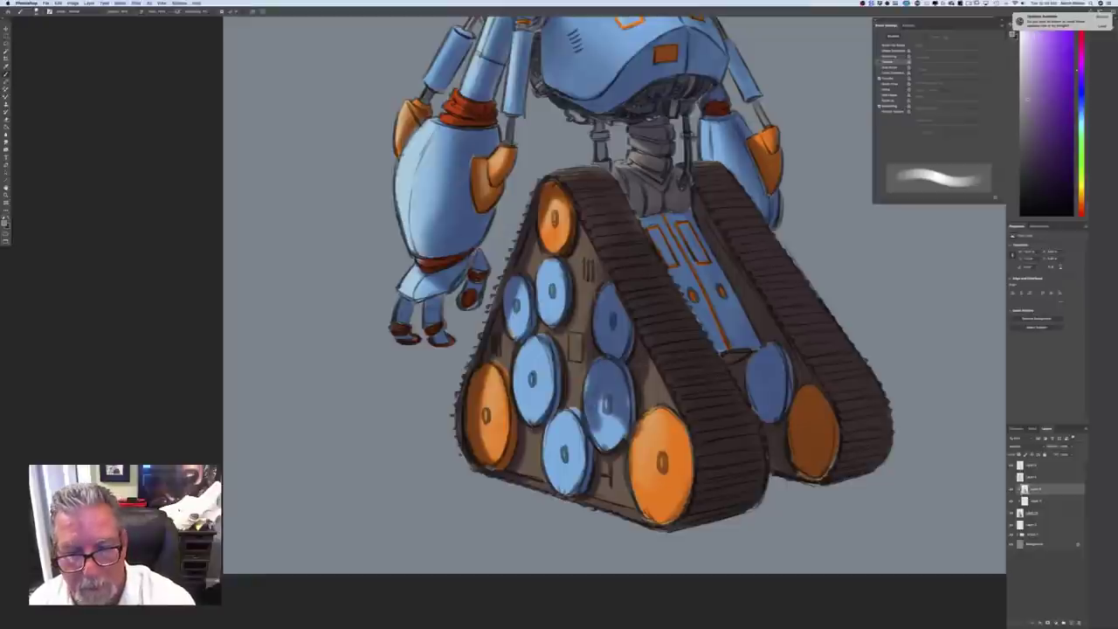
mouse_move(596, 285)
left_mouse_down()
mouse_move(582, 371)
mouse_move(586, 309)
left_mouse_up()
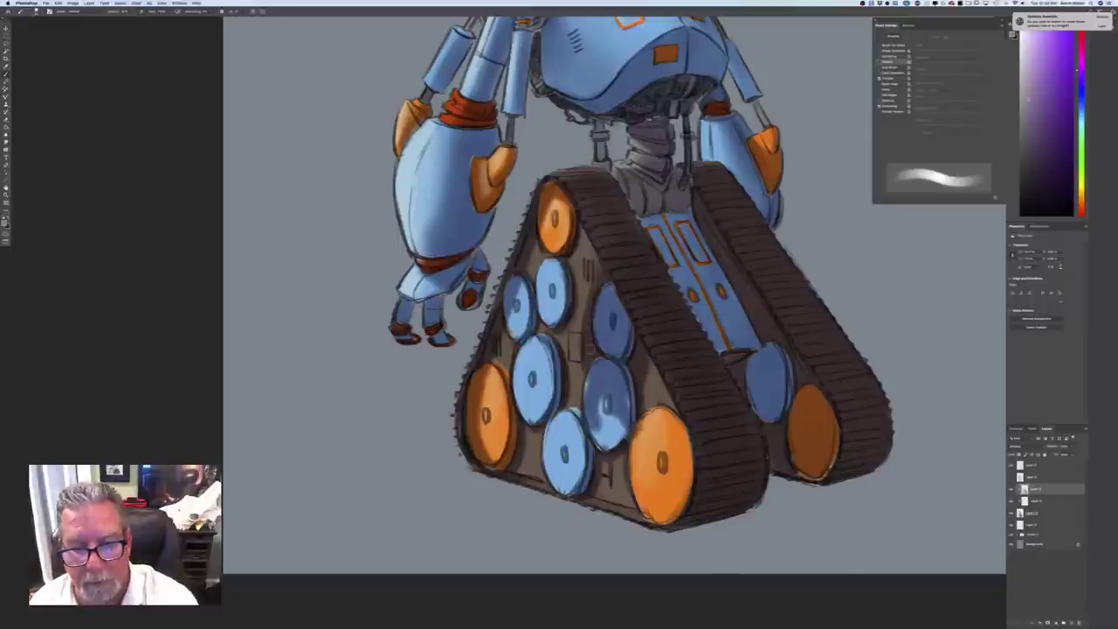
mouse_move(590, 257)
left_mouse_down()
mouse_move(579, 325)
mouse_move(584, 289)
left_mouse_up()
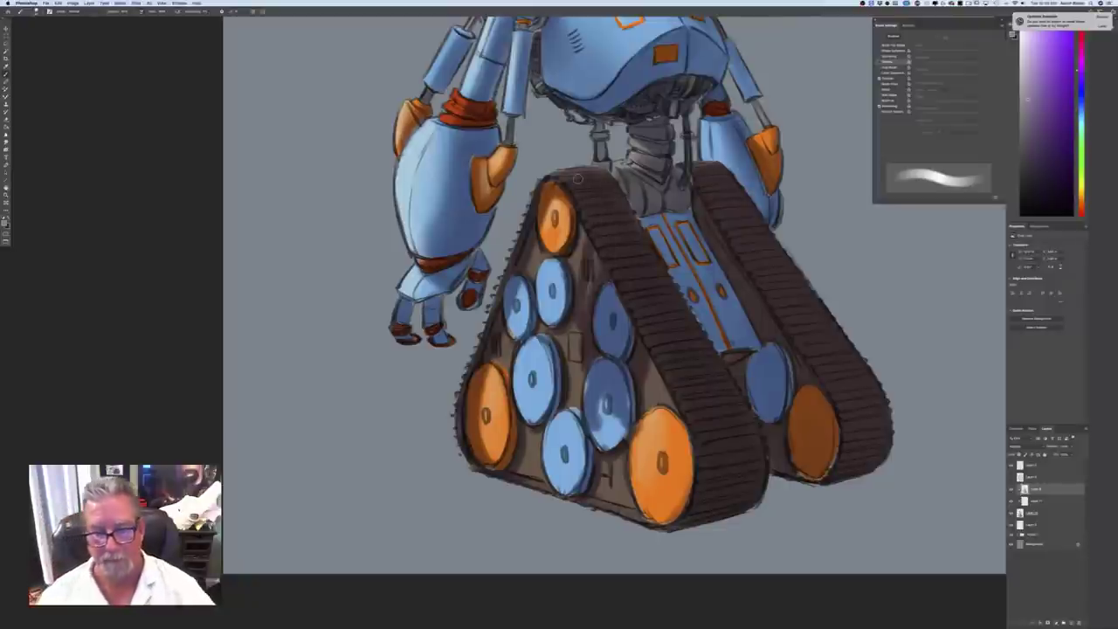
Examine the whole robot from afar and up close to judge the shading on the body and tracks
key("super+minus")
key("super+minus")
key("super+minus")
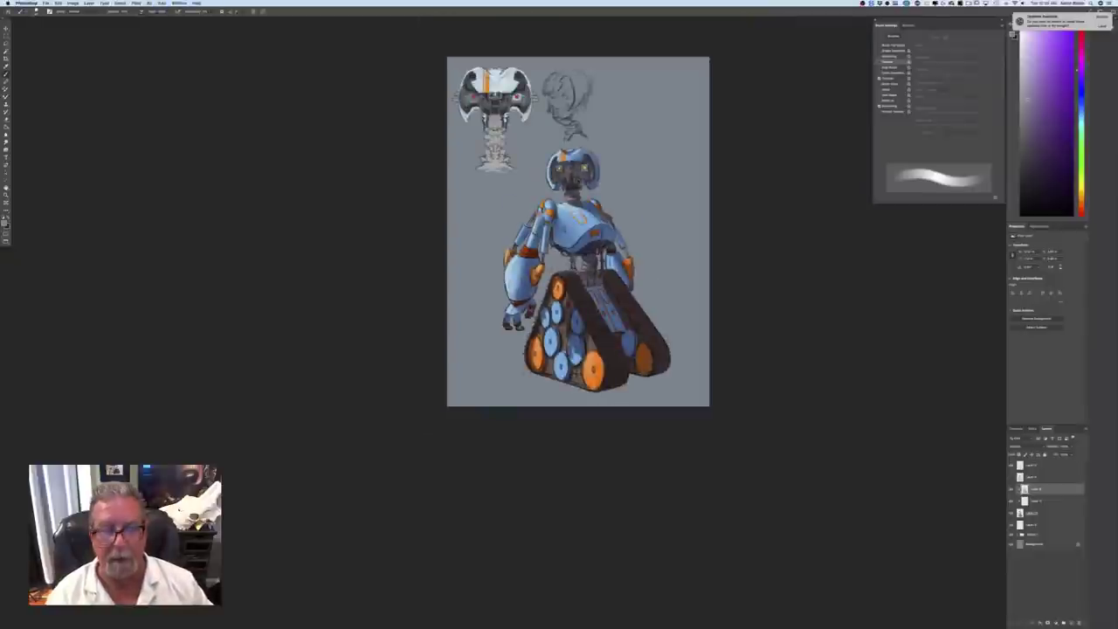
key("super+plus")
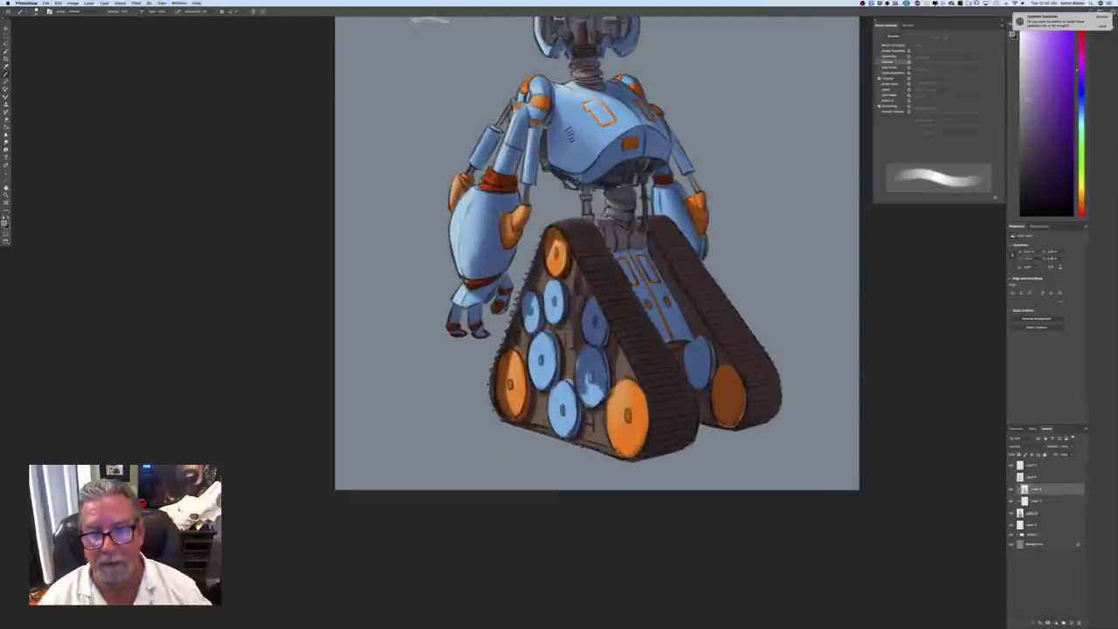
key("super+plus")
key("super+plus")
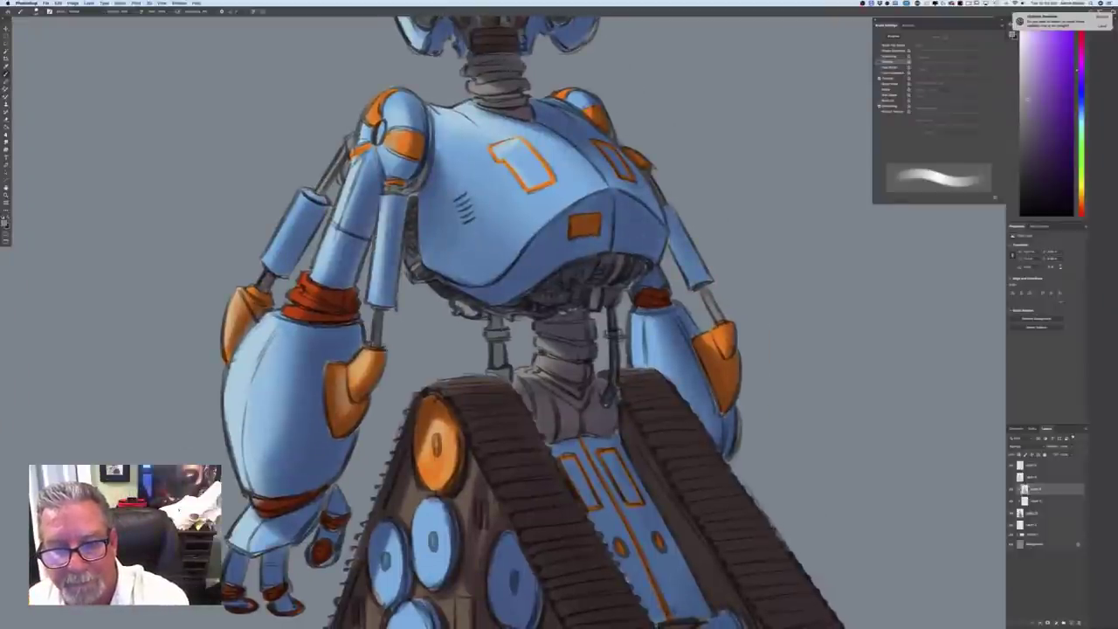
key("super+minus")
key("super+0")
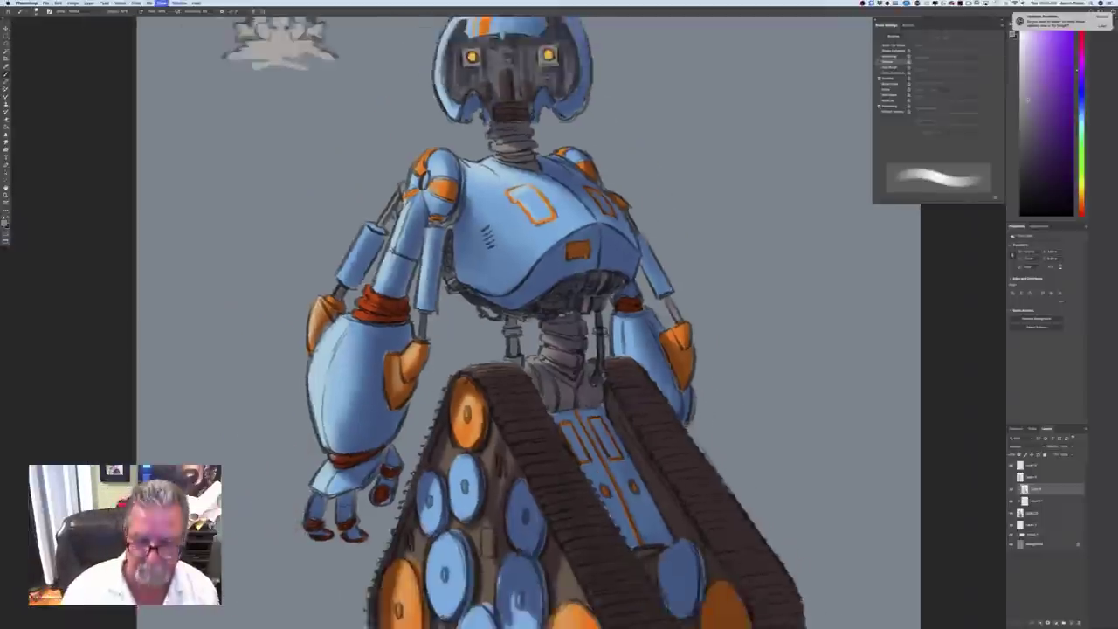
key("super+minus")
key("super+plus")
key("super+plus")
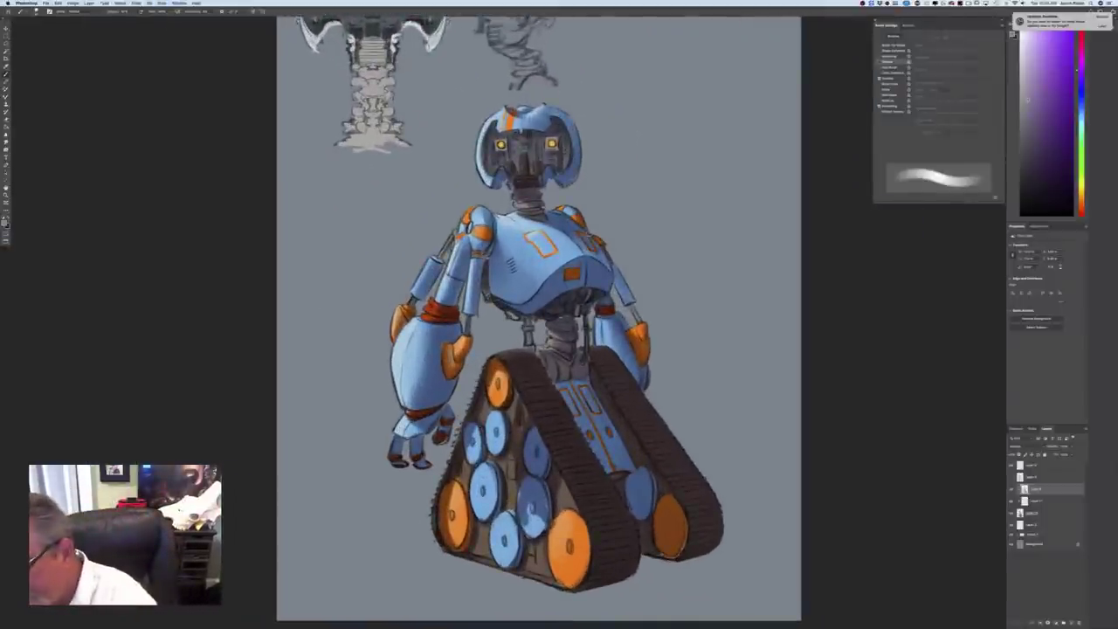
Add a new layer at the top of the layer stack and set the foreground color to a pale aqua
left_click(1036, 466)
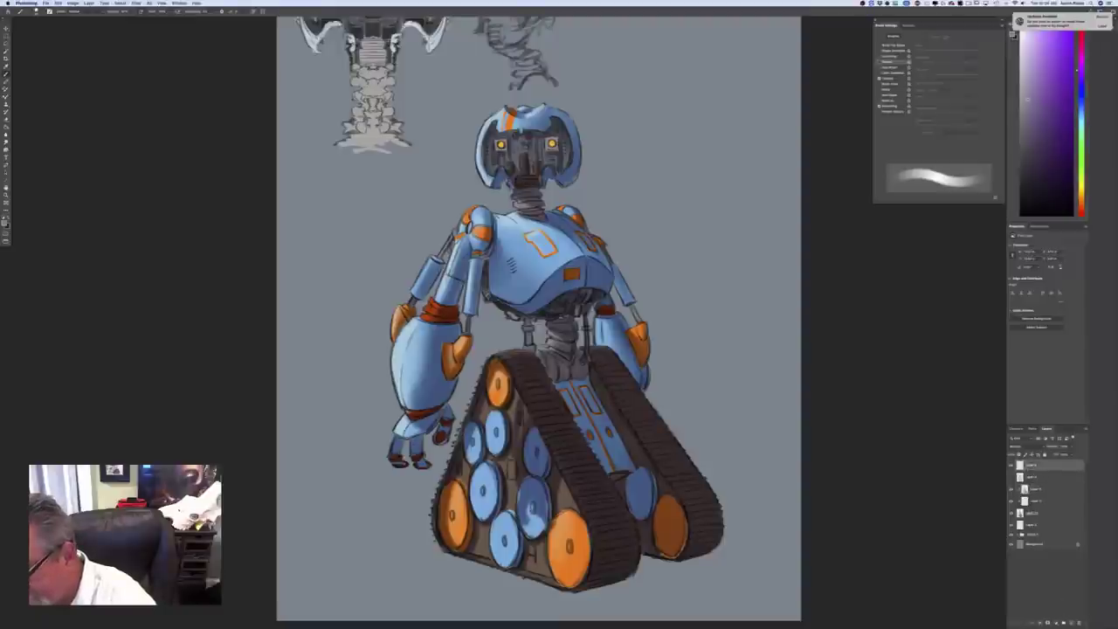
left_click(1065, 622)
left_click(5, 223)
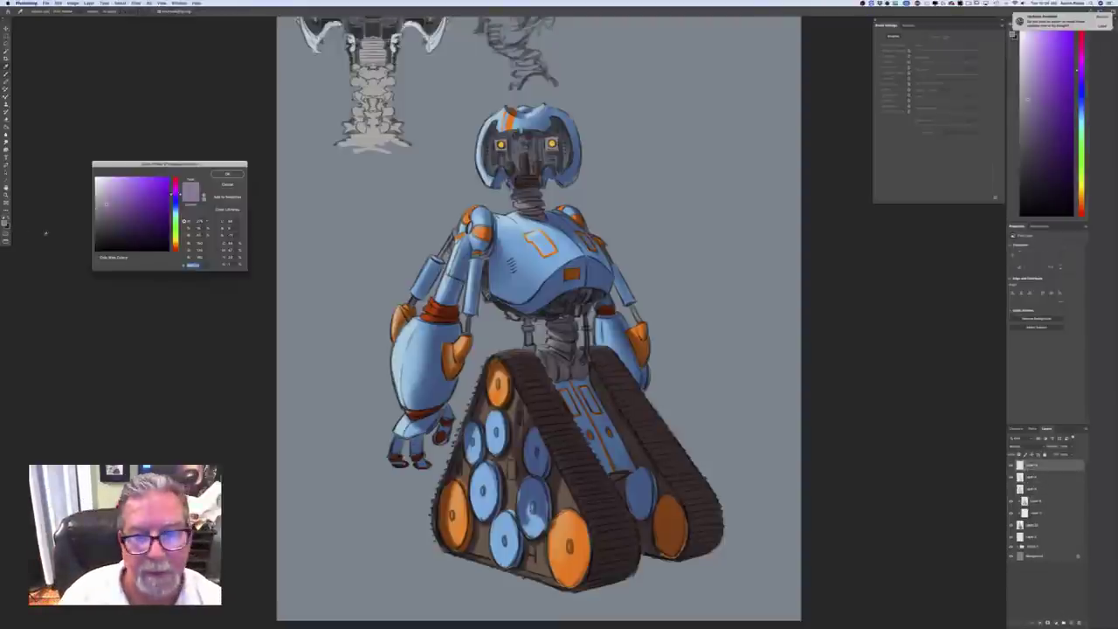
left_click(602, 279)
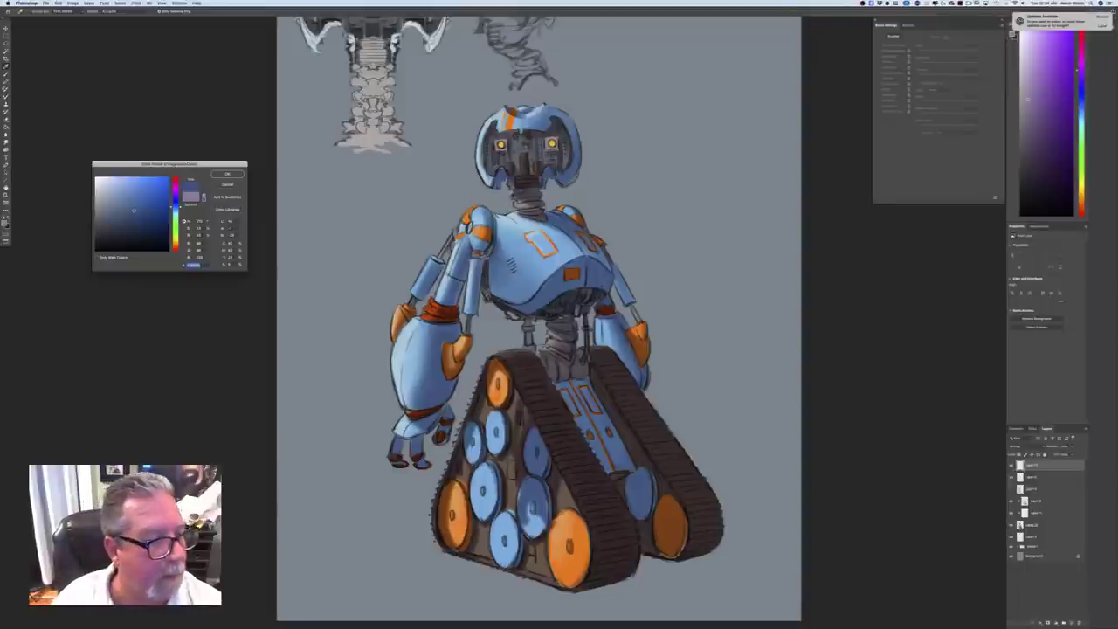
left_click_drag(175, 209, 175, 216)
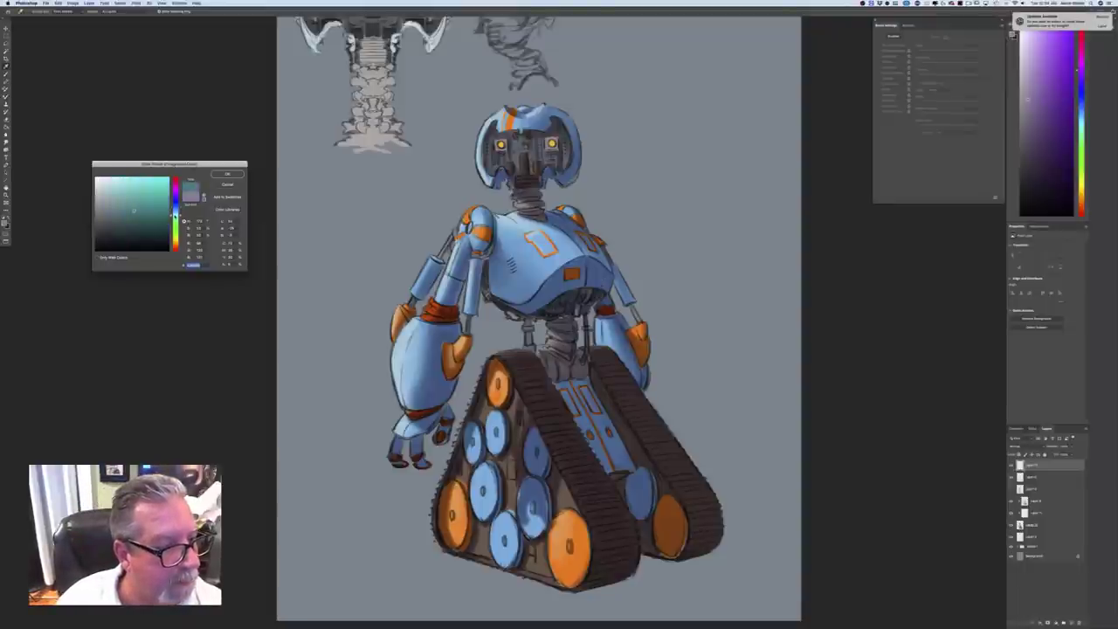
left_click(121, 179)
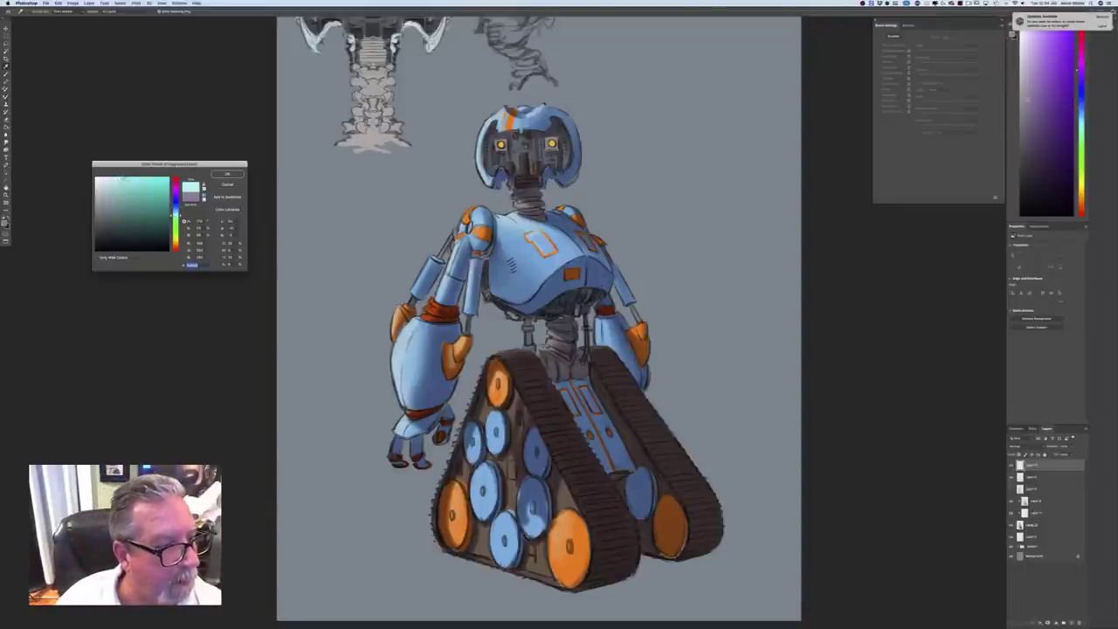
left_click(217, 173)
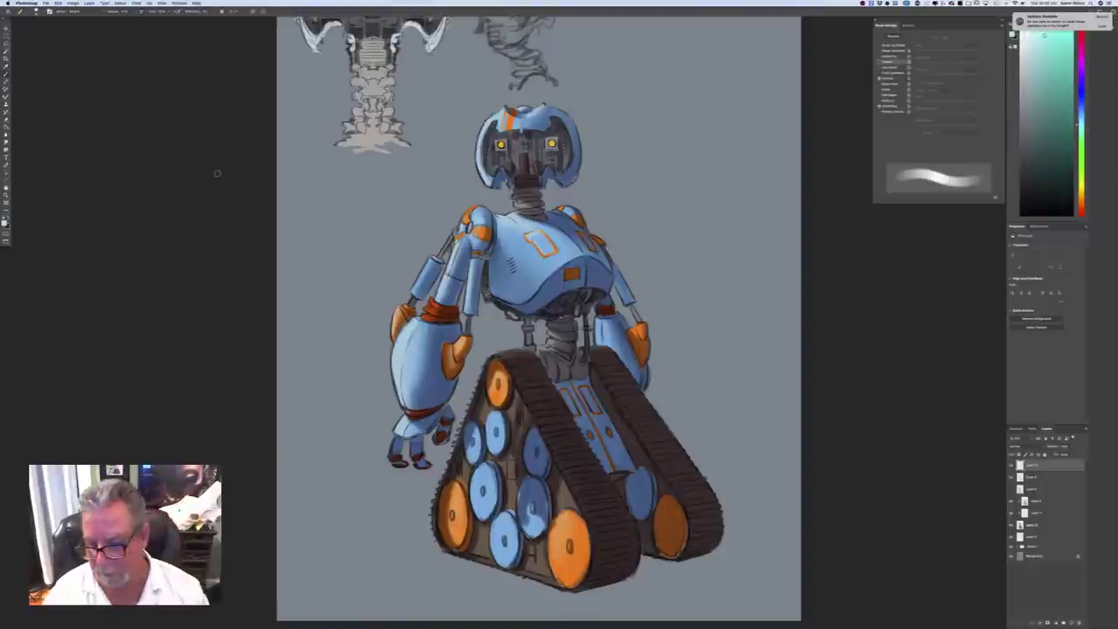
Change the foreground color to a dark muted teal and choose a textured brush preset
key("super+plus")
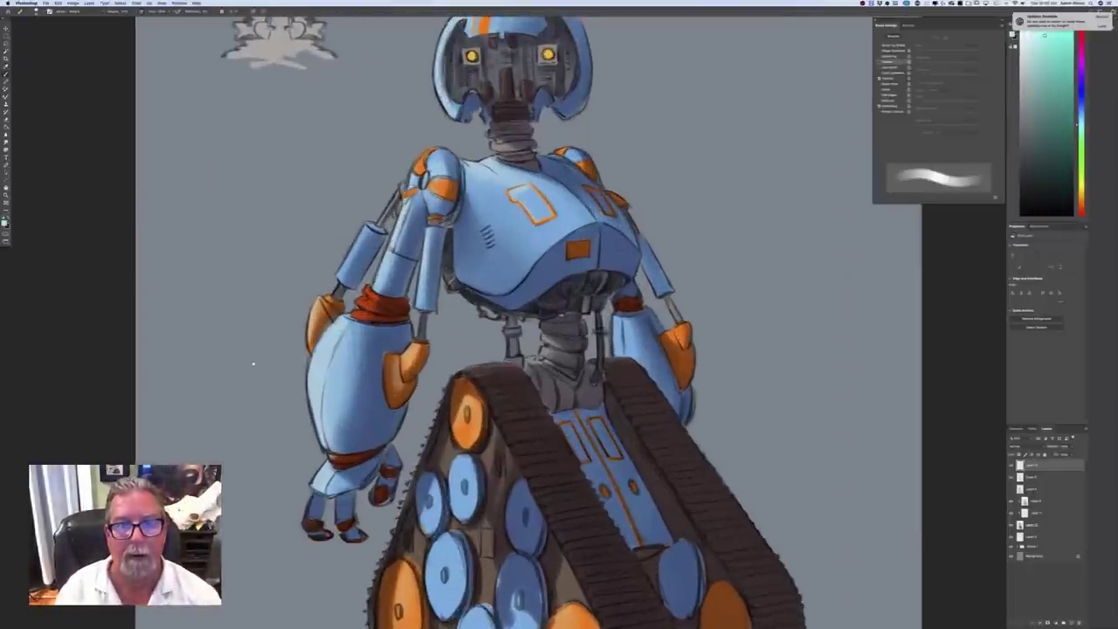
scroll(254, 363, "up", 6)
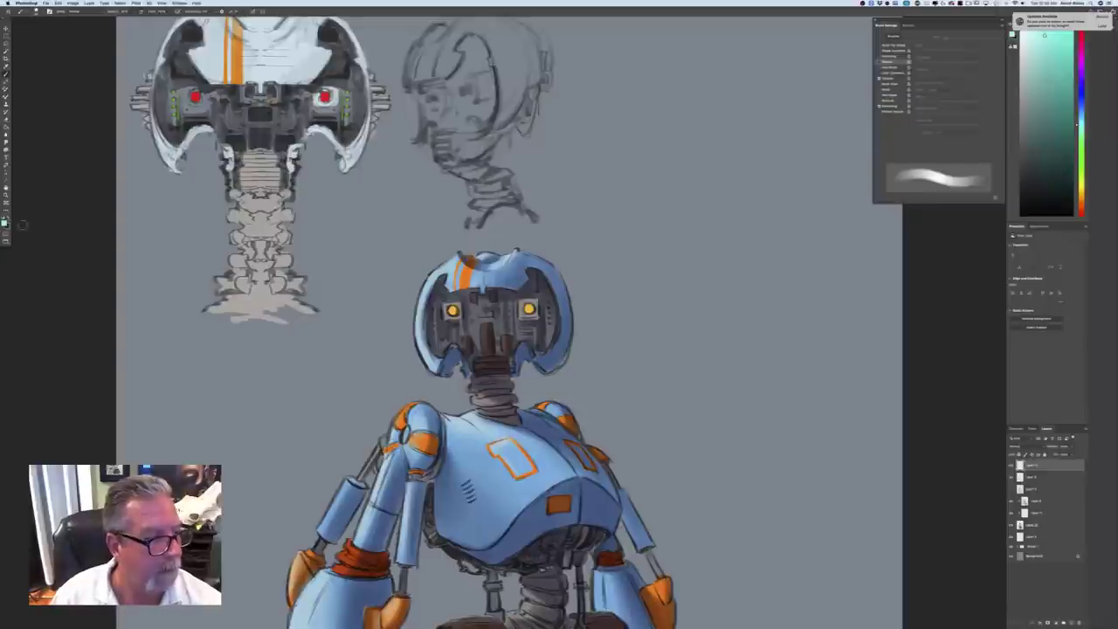
left_click(5, 223)
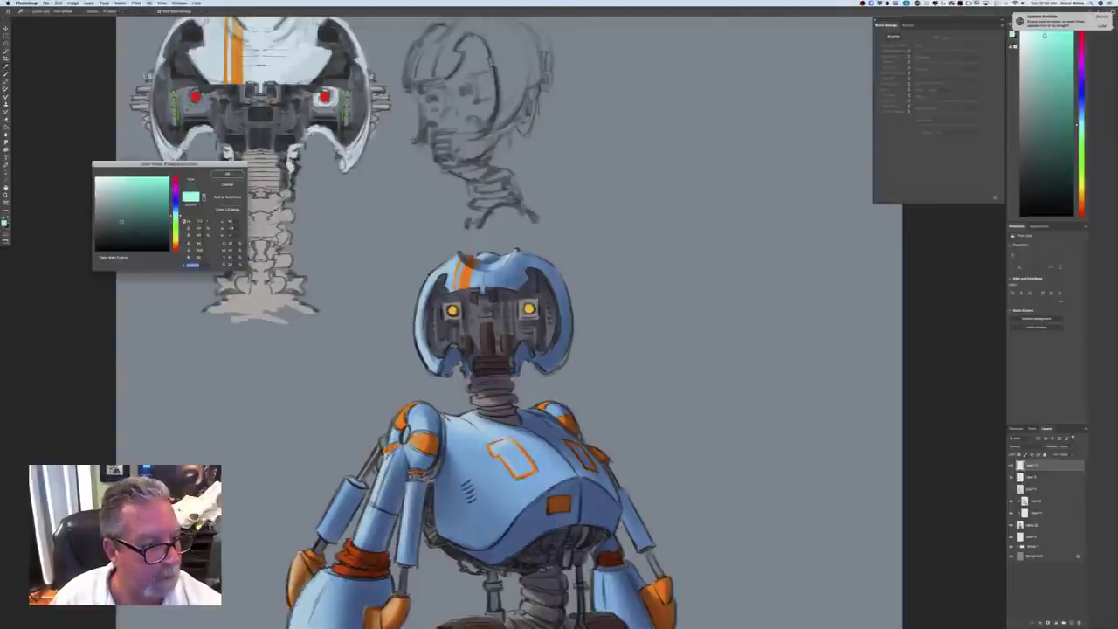
left_click(132, 227)
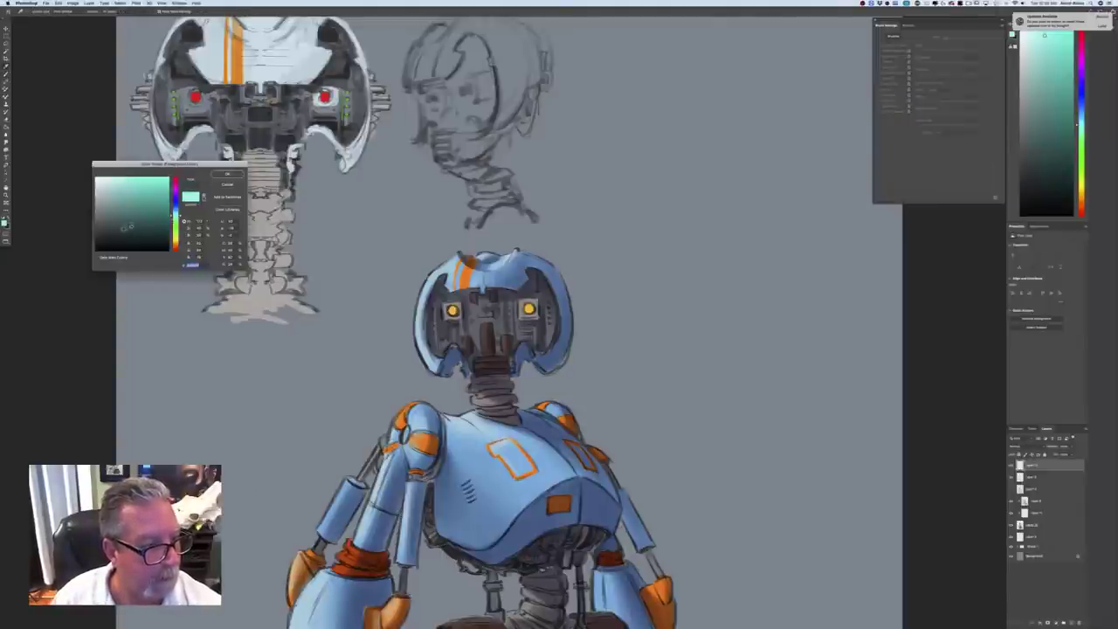
left_click(123, 229)
left_click(227, 173)
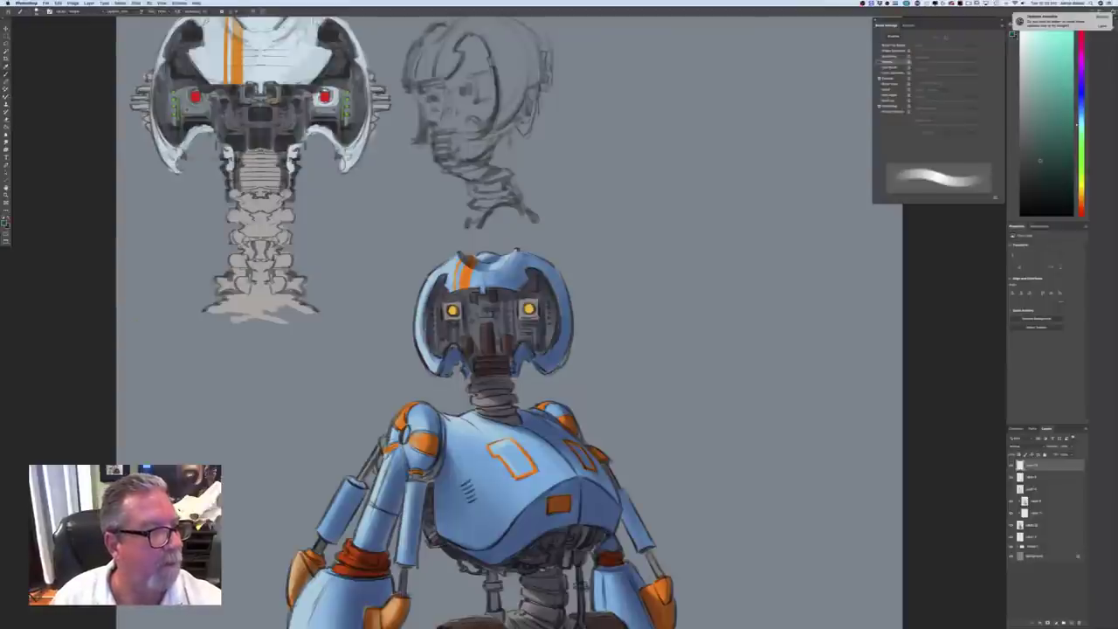
left_click(37, 11)
left_click(109, 137)
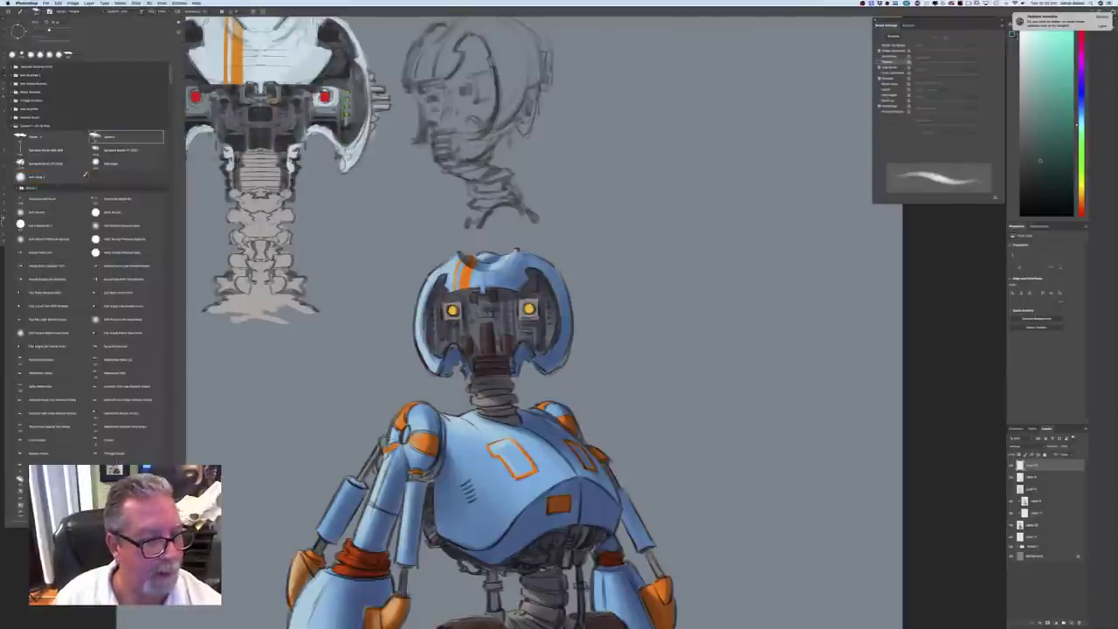
left_click(339, 323)
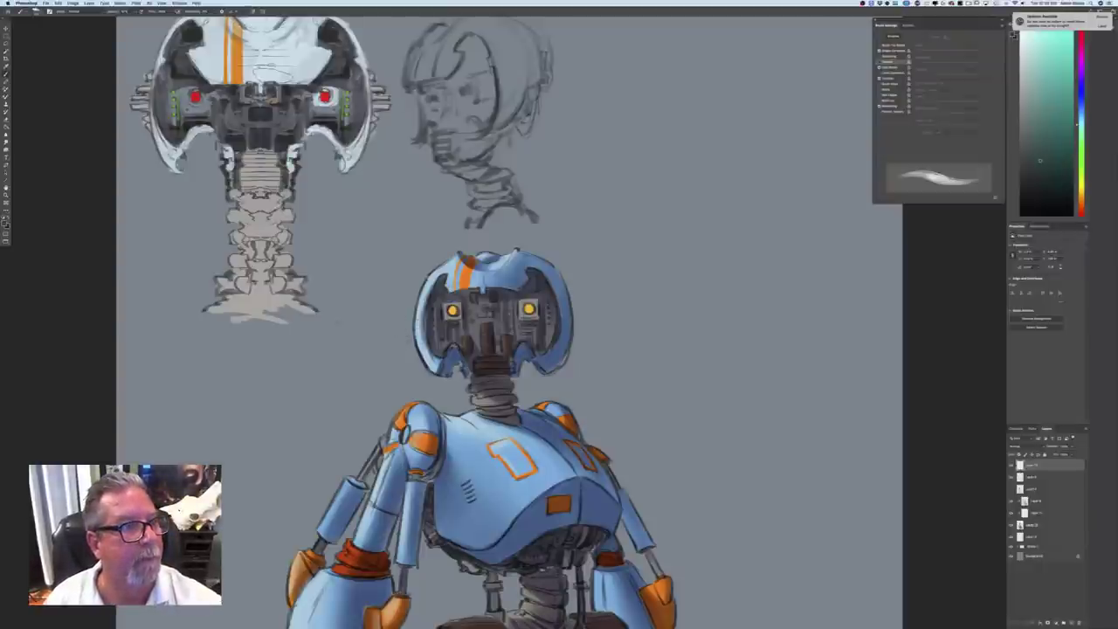
left_click_drag(567, 360, 618, 421)
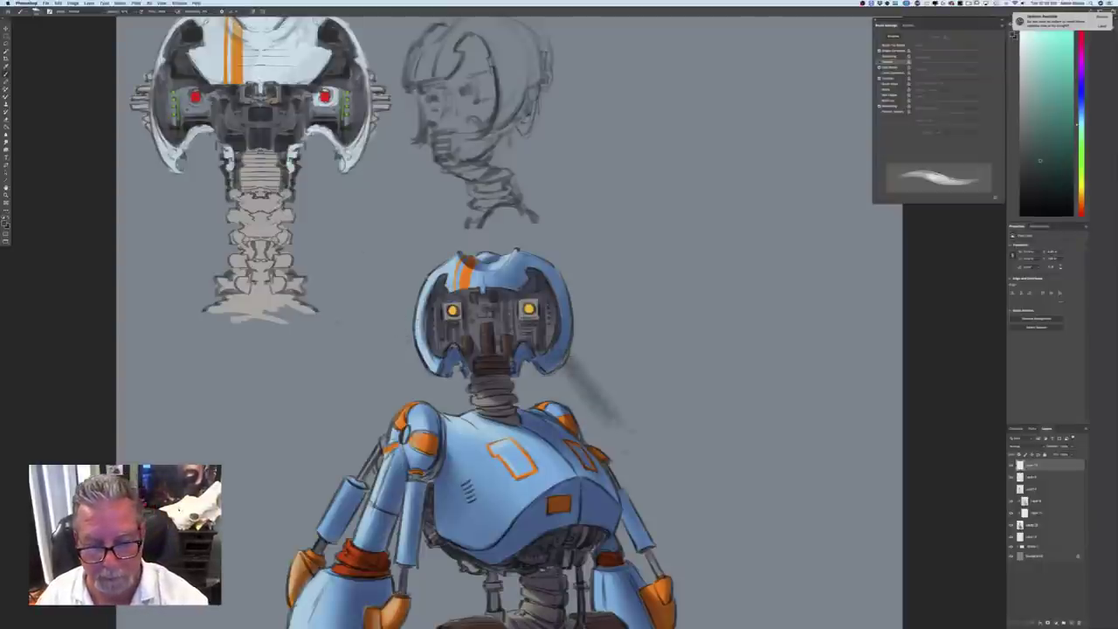
key("super+z")
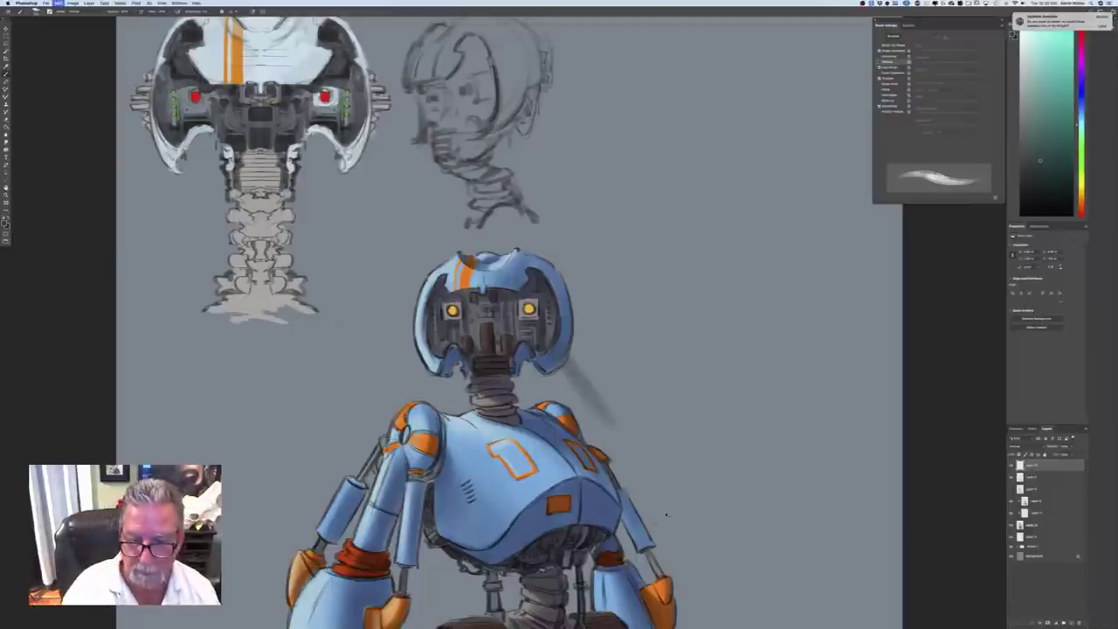
key("super+z")
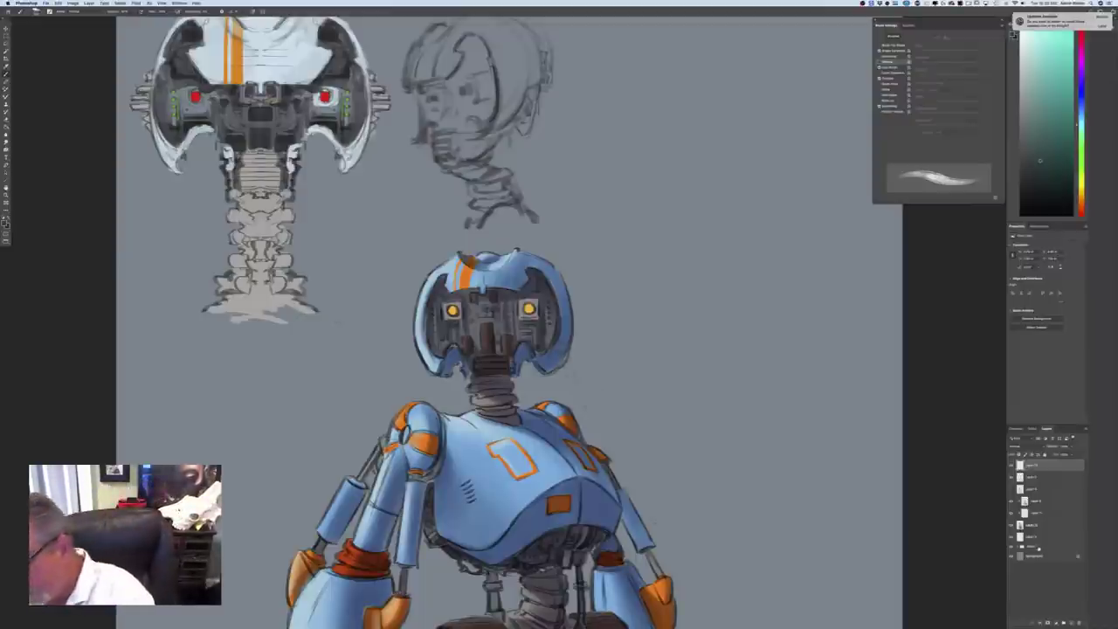
Add a new layer directly above the background layer and turn off Shape Dynamics for the brush
left_click(1038, 548)
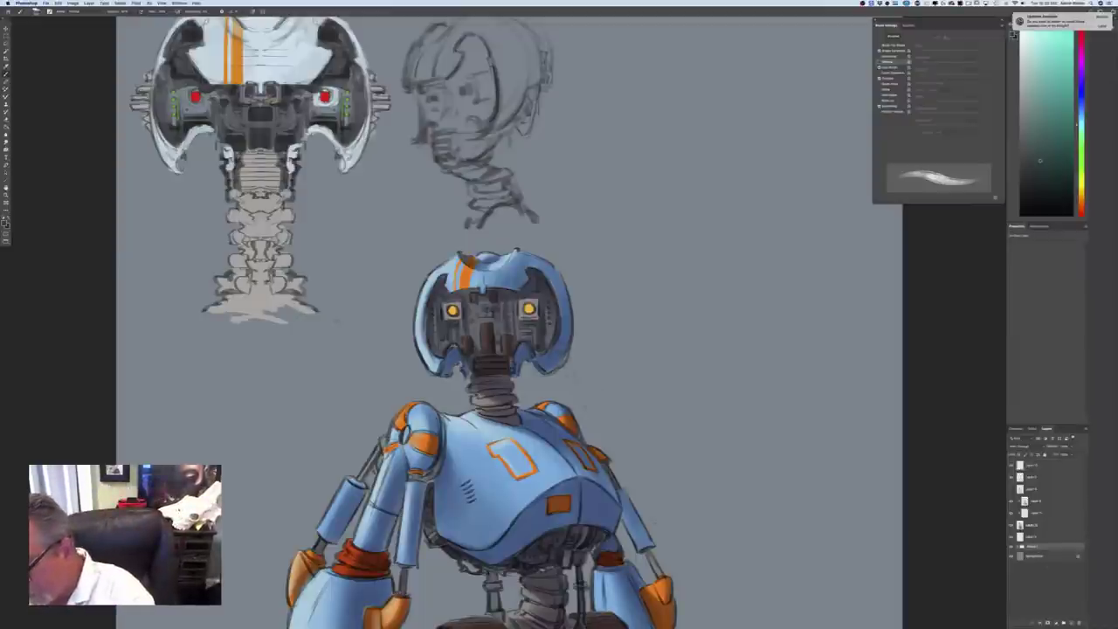
left_click(1041, 559)
left_click(1073, 623)
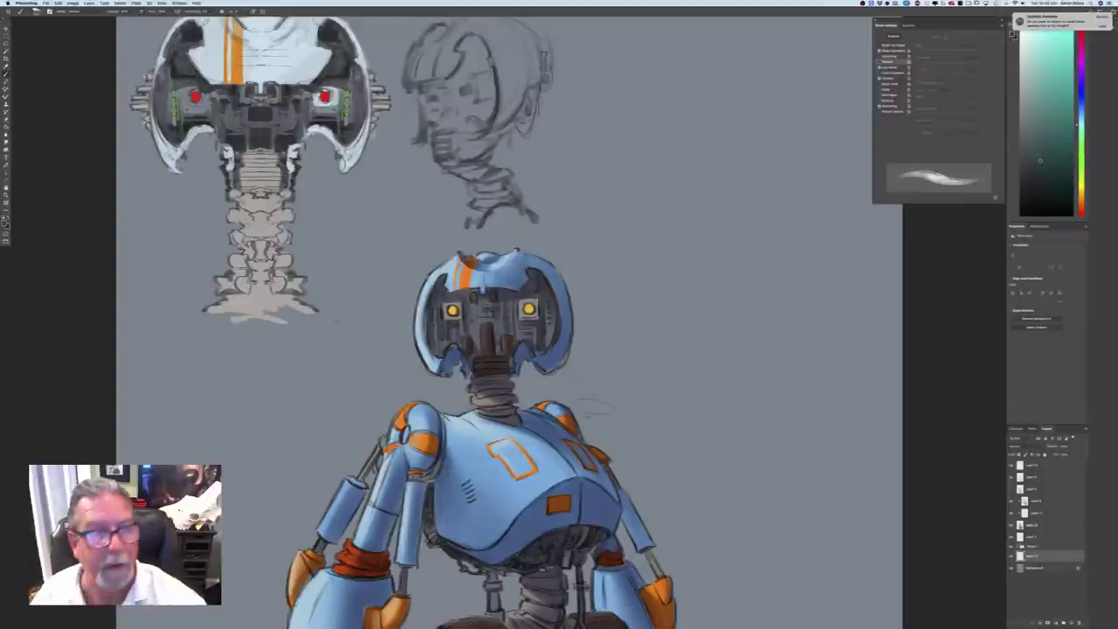
left_click(879, 50)
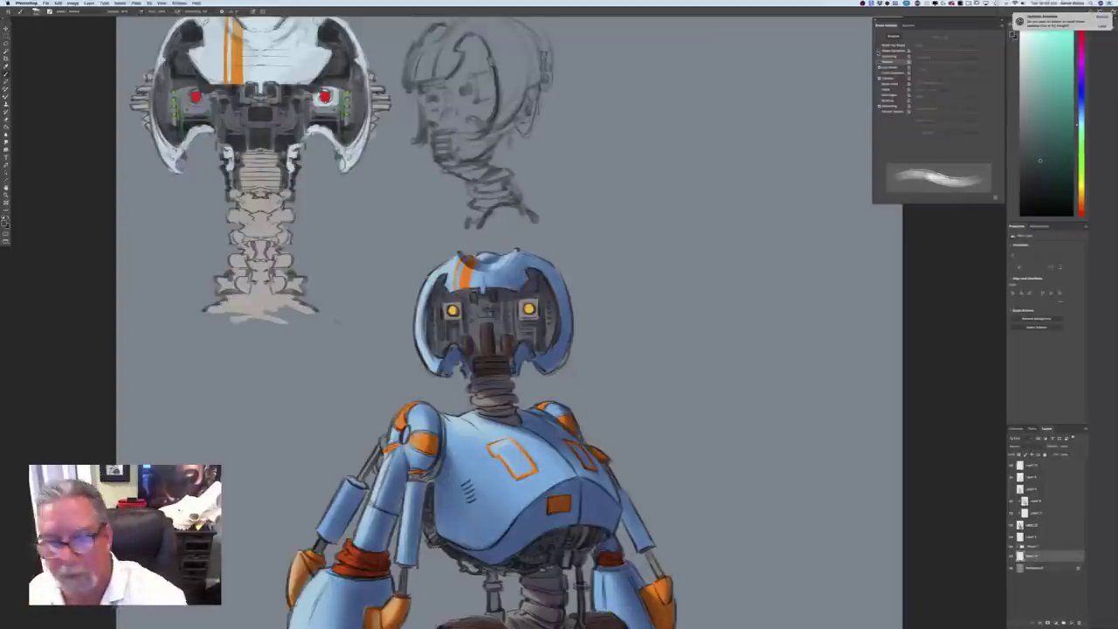
Paint dark teal backdrop strokes behind the robot's head and along the viewer's right side of its torso
mouse_move(566, 374)
left_mouse_down()
mouse_move(638, 461)
mouse_move(625, 464)
left_mouse_up()
mouse_move(533, 367)
left_mouse_down()
mouse_move(603, 446)
mouse_move(538, 407)
left_mouse_up()
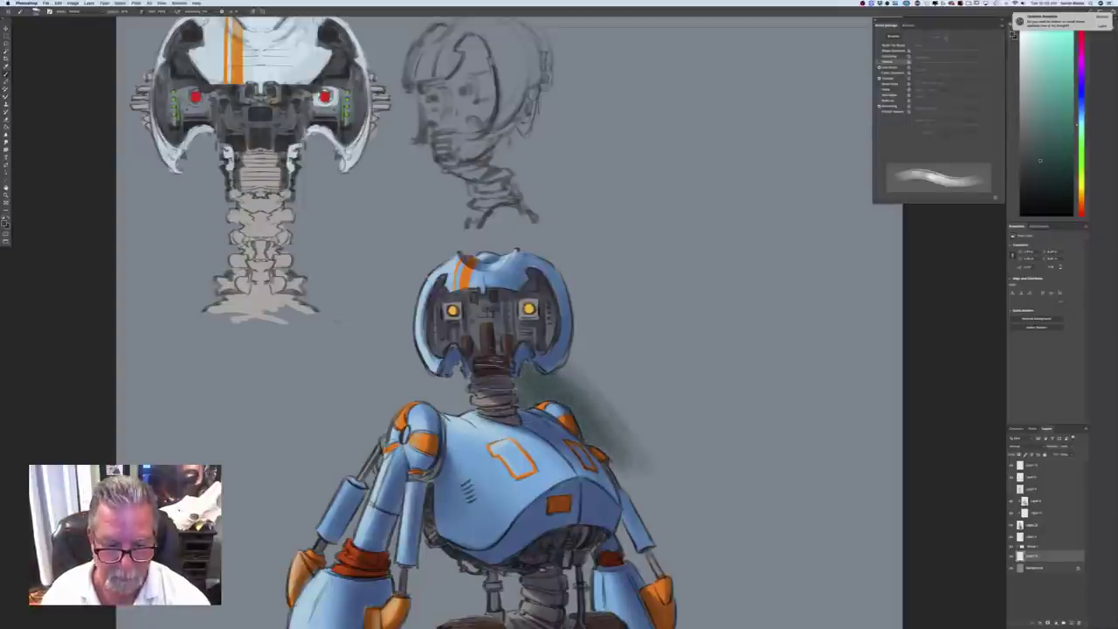
mouse_move(566, 363)
left_mouse_down()
mouse_move(655, 459)
mouse_move(560, 325)
mouse_move(632, 411)
mouse_move(646, 409)
mouse_move(596, 330)
mouse_move(625, 345)
mouse_move(716, 409)
mouse_move(727, 451)
mouse_move(590, 301)
mouse_move(454, 223)
mouse_move(577, 358)
mouse_move(459, 249)
mouse_move(419, 245)
mouse_move(415, 231)
mouse_move(581, 400)
mouse_move(415, 240)
mouse_move(354, 262)
mouse_move(468, 403)
mouse_move(385, 290)
mouse_move(402, 330)
mouse_move(315, 267)
mouse_move(393, 360)
mouse_move(340, 316)
mouse_move(434, 381)
mouse_move(398, 267)
mouse_move(342, 257)
left_mouse_up()
mouse_move(629, 472)
left_mouse_down()
mouse_move(590, 332)
mouse_move(725, 500)
mouse_move(559, 255)
mouse_move(707, 428)
mouse_move(551, 238)
mouse_move(699, 397)
mouse_move(624, 297)
mouse_move(664, 332)
mouse_move(681, 402)
mouse_move(568, 306)
mouse_move(636, 504)
left_mouse_up()
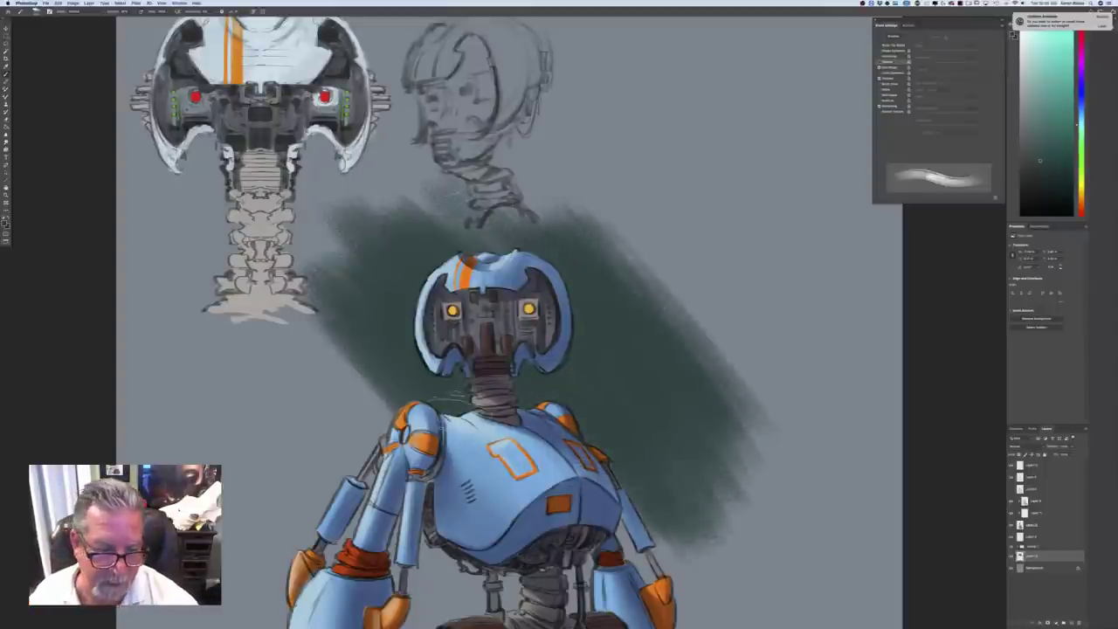
Extend the dark teal backdrop diagonally down past the tracks on the viewer's right and behind the opposite shoulder
key("super+minus")
key("super+minus")
key("super+minus")
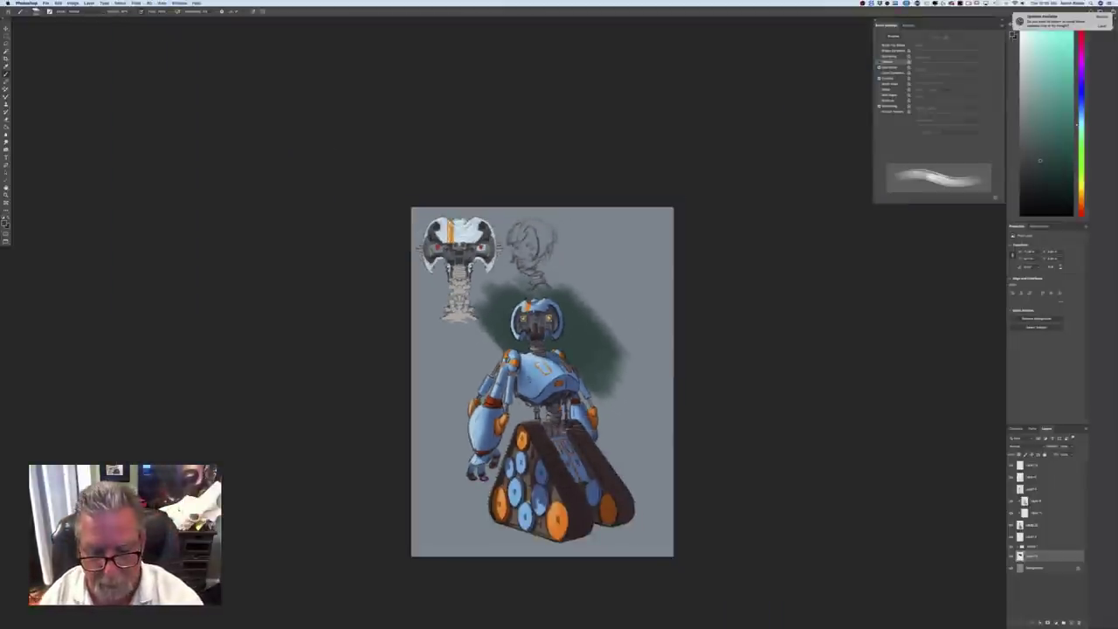
mouse_move(603, 380)
left_mouse_down()
mouse_move(657, 472)
mouse_move(624, 397)
mouse_move(656, 437)
mouse_move(657, 485)
left_mouse_up()
mouse_move(611, 428)
left_mouse_down()
mouse_move(660, 517)
mouse_move(603, 429)
left_mouse_up()
left_click_drag(476, 332, 529, 419)
left_click_drag(477, 351, 526, 421)
left_click_drag(472, 330, 514, 423)
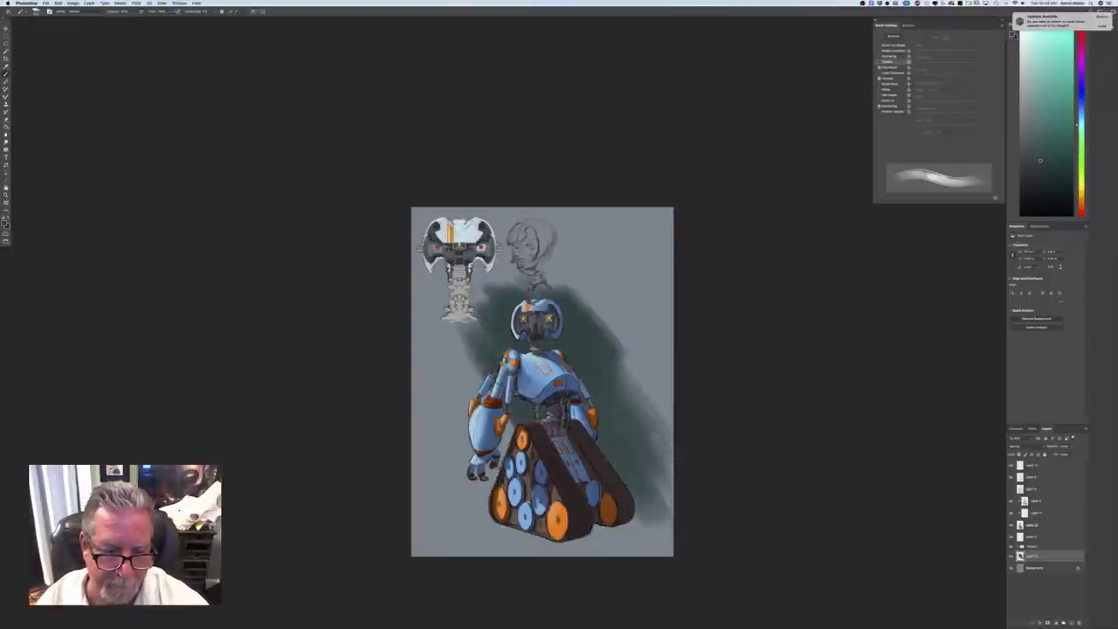
Fill the backdrop beside the robot's large forearm out to the canvas edge and broaden the teal around the whole figure
left_click_drag(434, 320, 482, 401)
mouse_move(476, 350)
left_mouse_down()
mouse_move(442, 402)
mouse_move(467, 433)
left_mouse_up()
left_click_drag(424, 389, 489, 494)
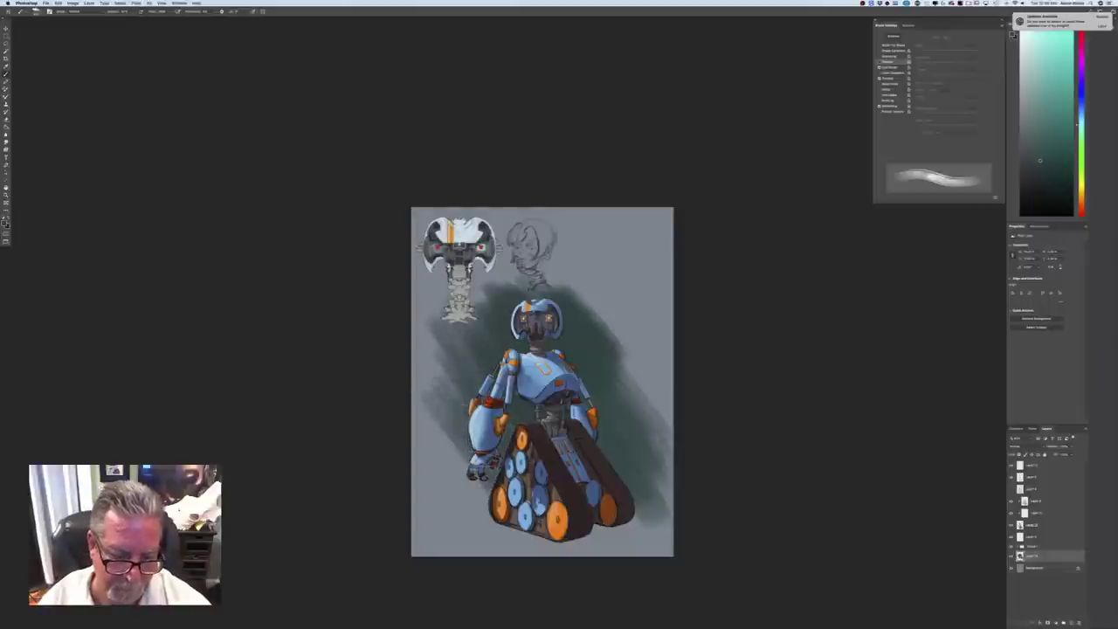
left_click_drag(437, 411, 498, 502)
mouse_move(435, 430)
left_mouse_down()
mouse_move(444, 374)
mouse_move(524, 462)
mouse_move(450, 385)
mouse_move(405, 399)
mouse_move(463, 471)
mouse_move(398, 305)
mouse_move(419, 324)
left_mouse_up()
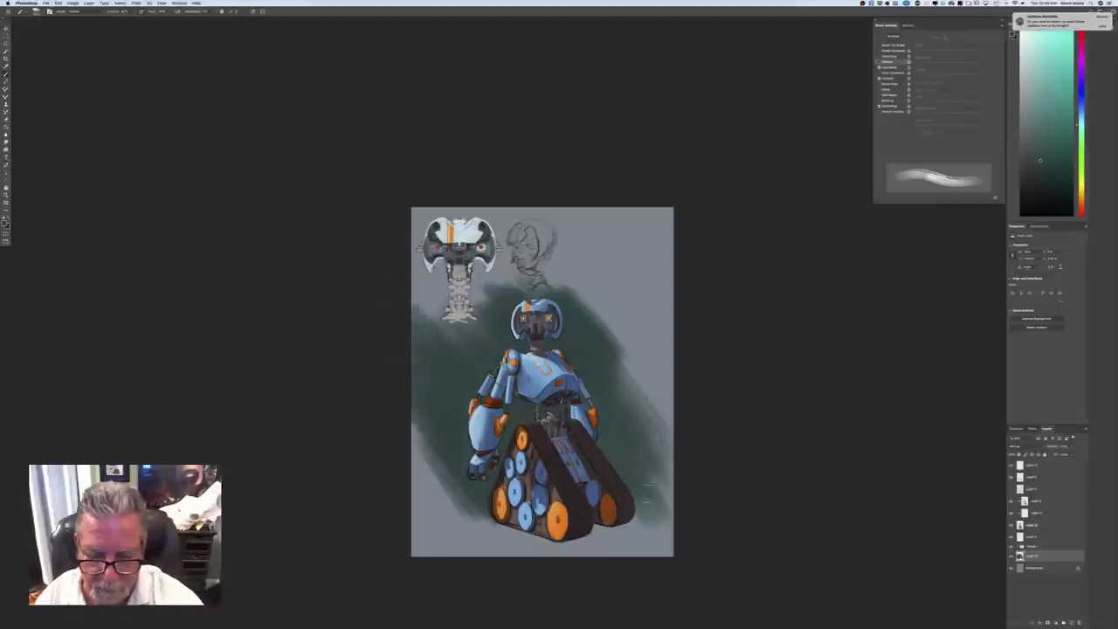
mouse_move(619, 467)
left_mouse_down()
mouse_move(580, 342)
mouse_move(601, 316)
mouse_move(683, 414)
mouse_move(580, 330)
mouse_move(661, 479)
mouse_move(572, 348)
mouse_move(588, 350)
mouse_move(499, 304)
mouse_move(493, 350)
mouse_move(441, 316)
mouse_move(423, 385)
left_mouse_up()
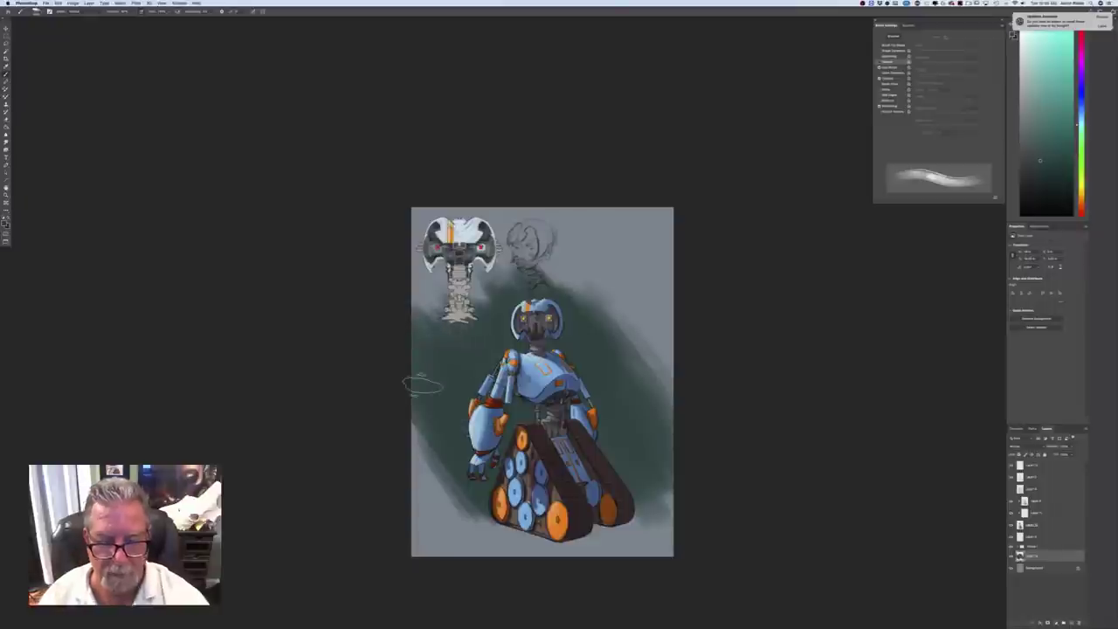
Set the foreground color to a deeper teal and darken the backdrop immediately around the robot
key("ctrl+plus")
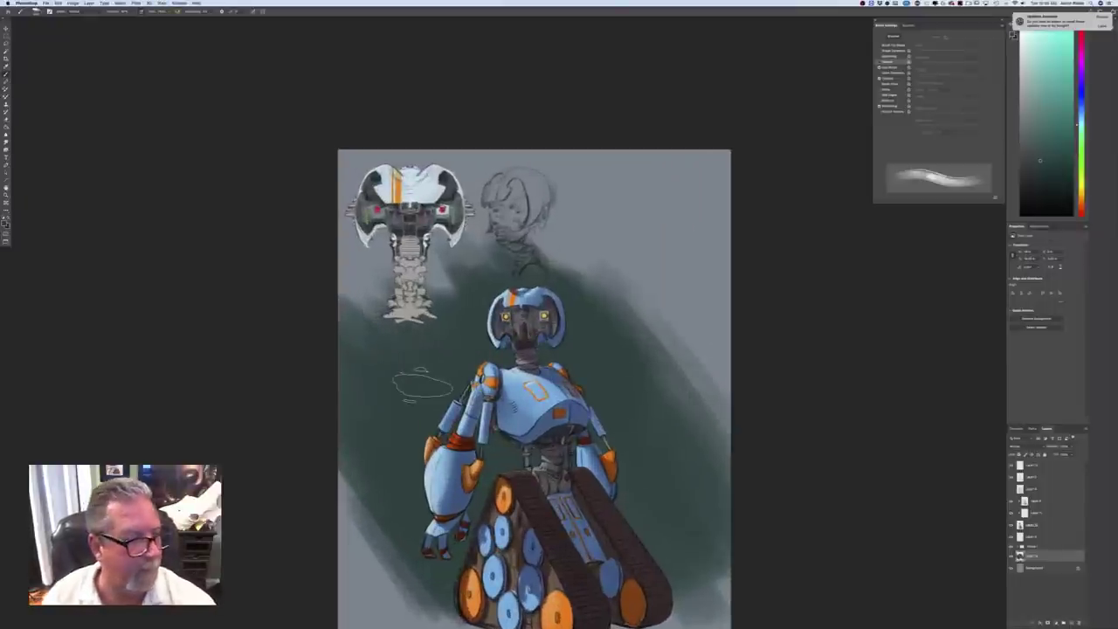
left_click(5, 221)
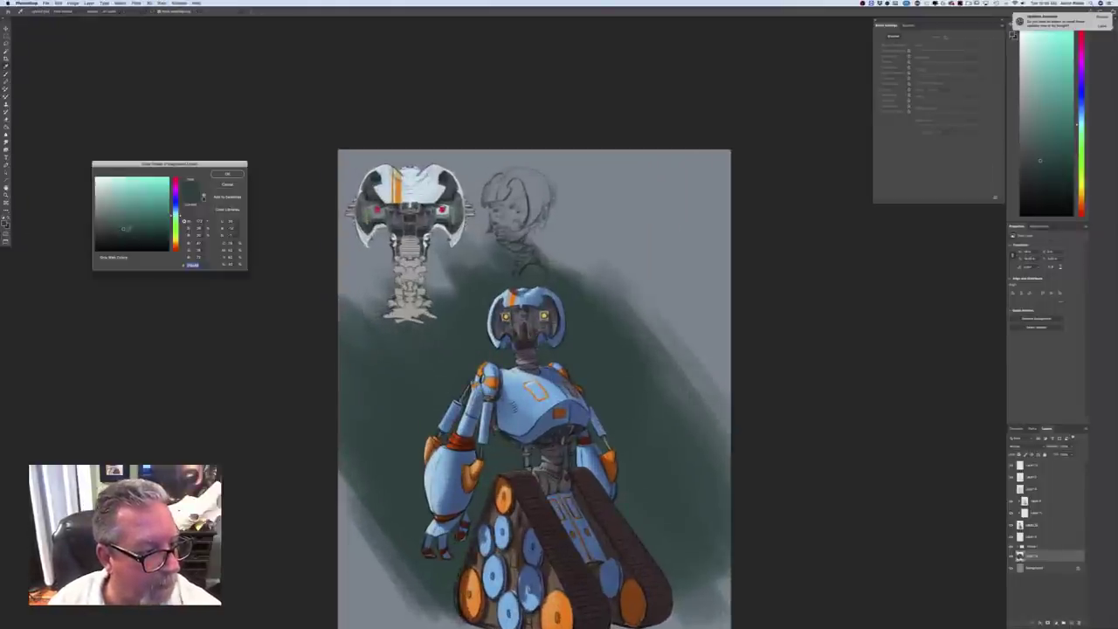
left_click(134, 236)
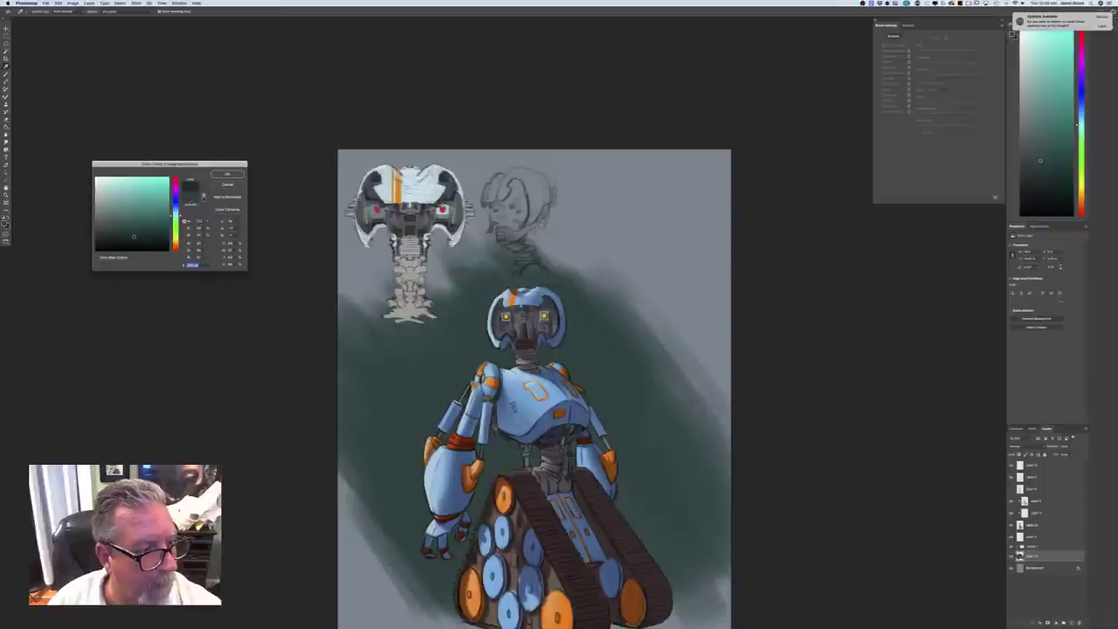
left_click(227, 174)
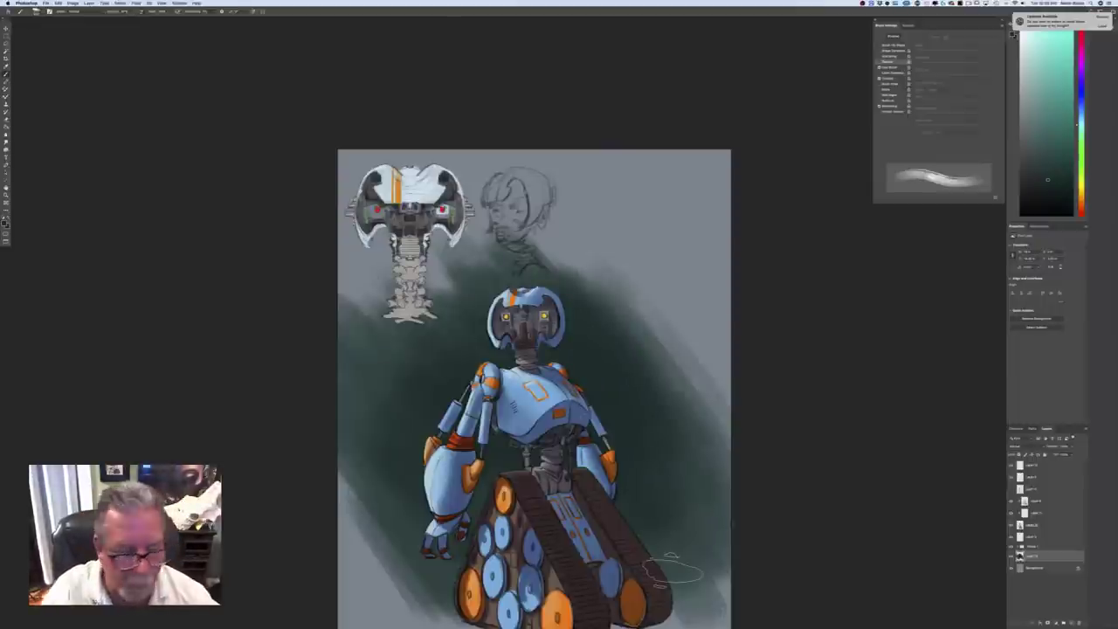
Change the foreground color to a light aqua for the rim light
left_click(4, 223)
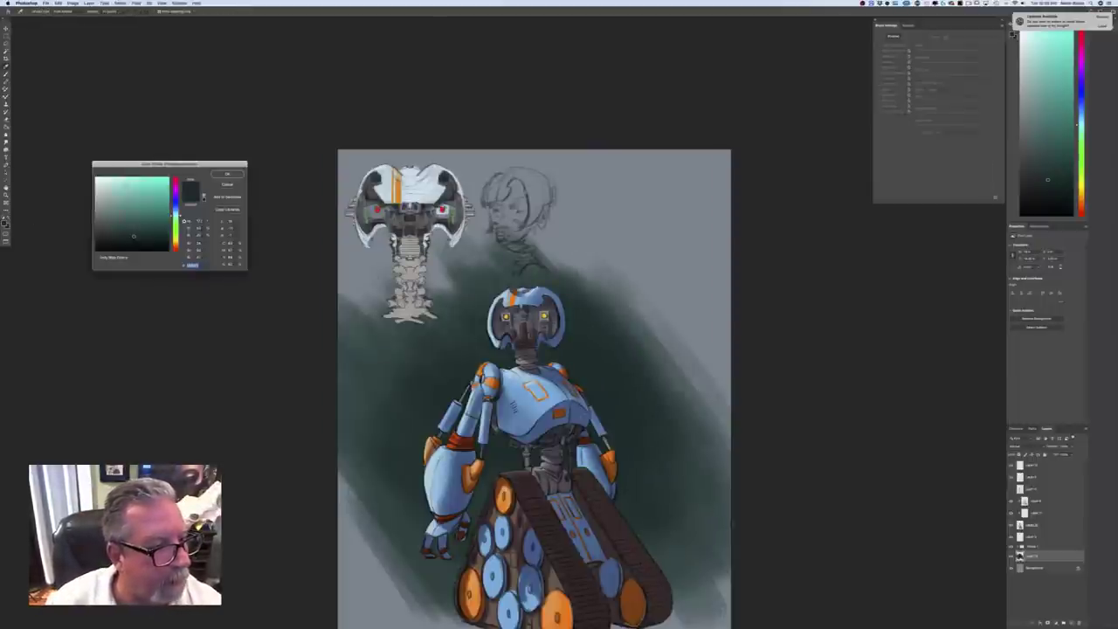
left_click(123, 178)
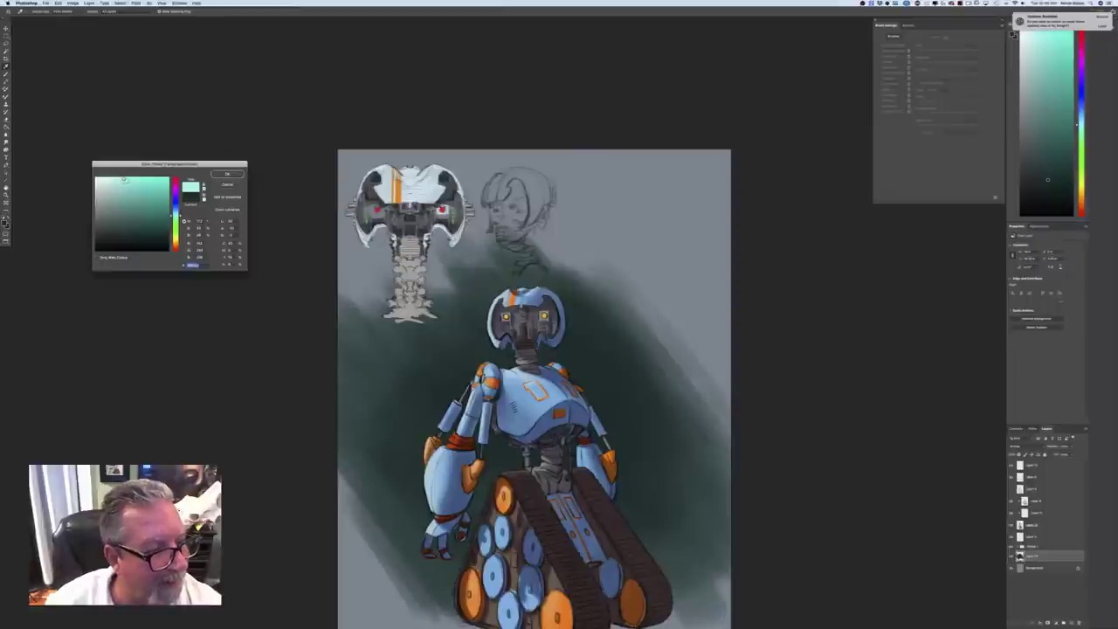
left_click_drag(124, 180, 133, 184)
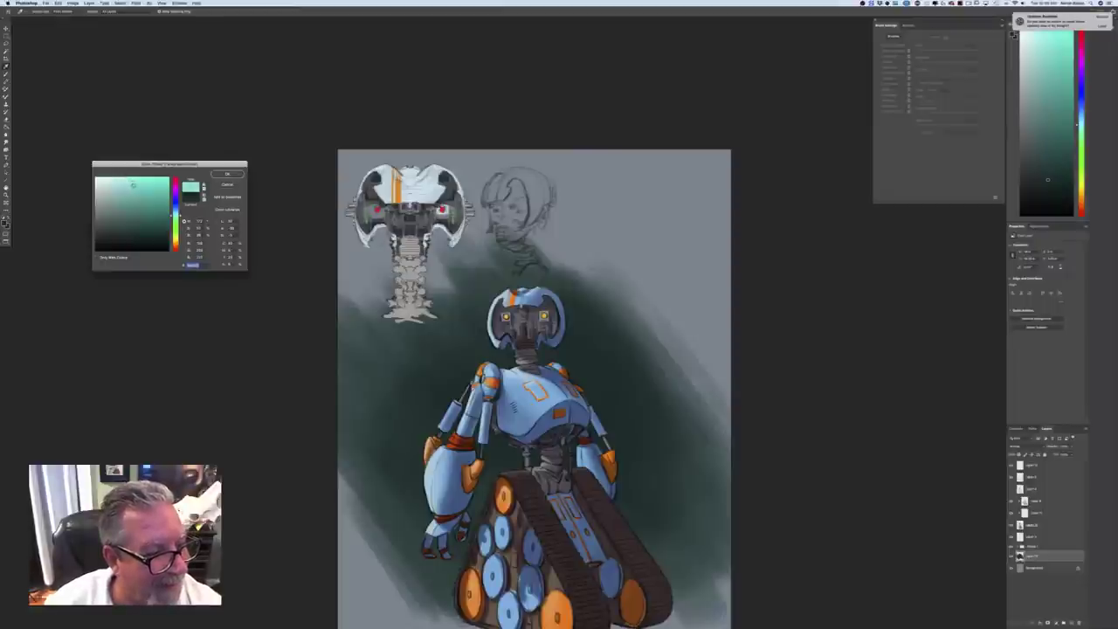
left_click(220, 174)
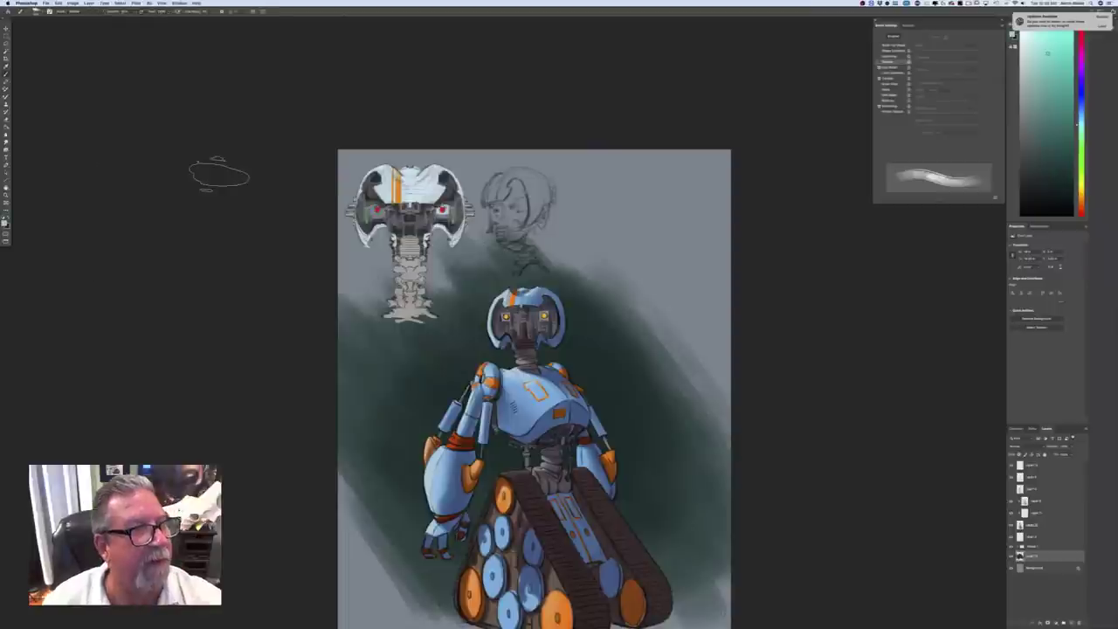
Replace the textured brush with a round soft-edged brush preset
left_click(37, 12)
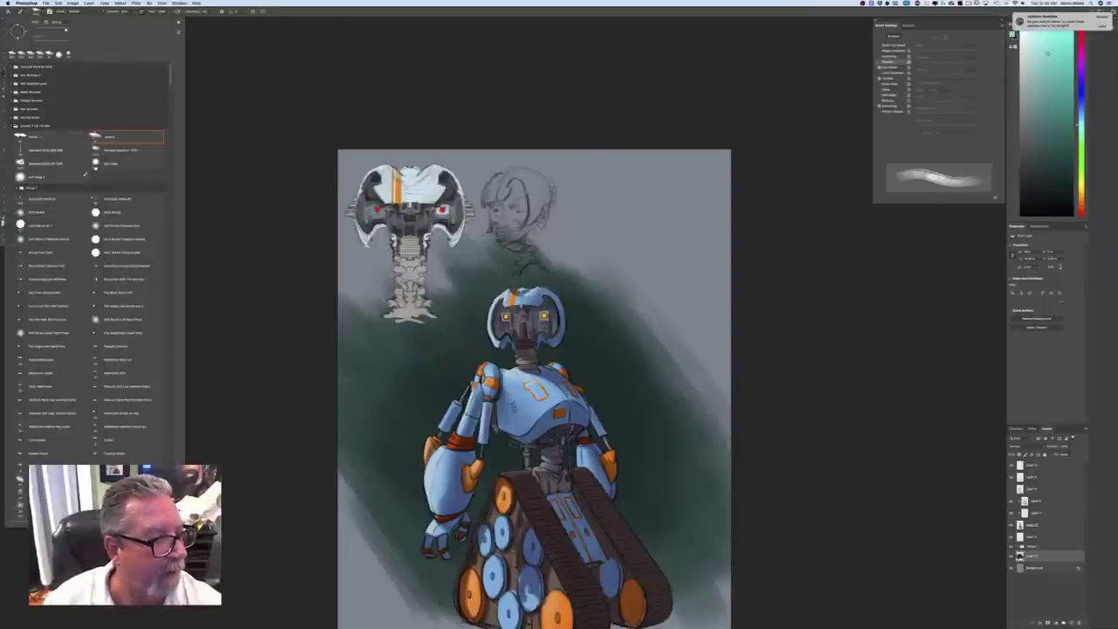
left_click(98, 166)
left_click(275, 352)
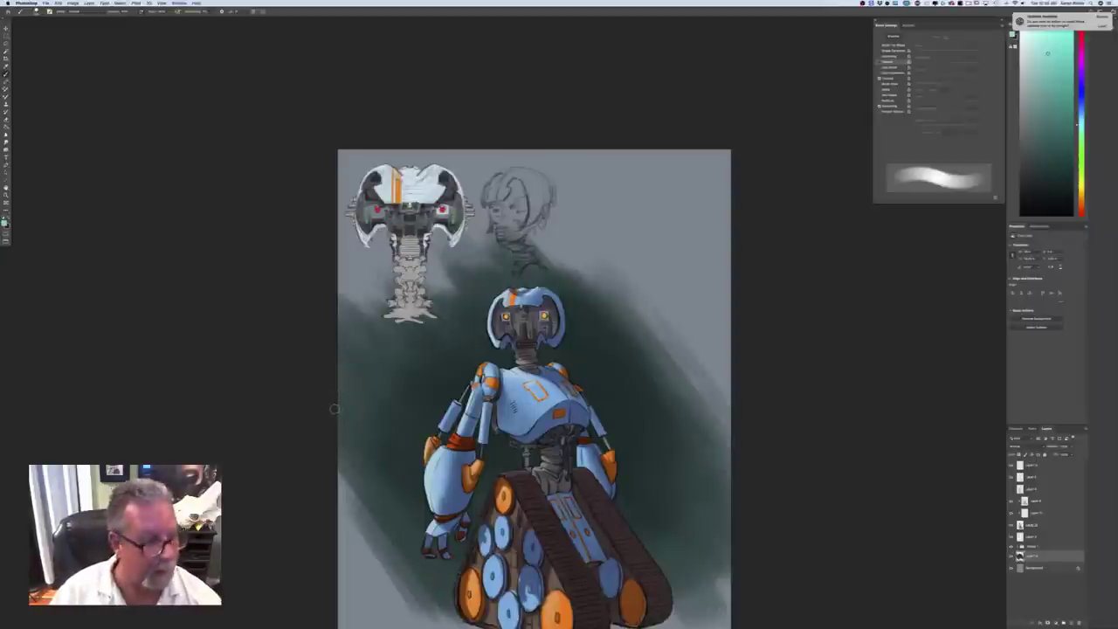
left_click(37, 12)
left_click(26, 178)
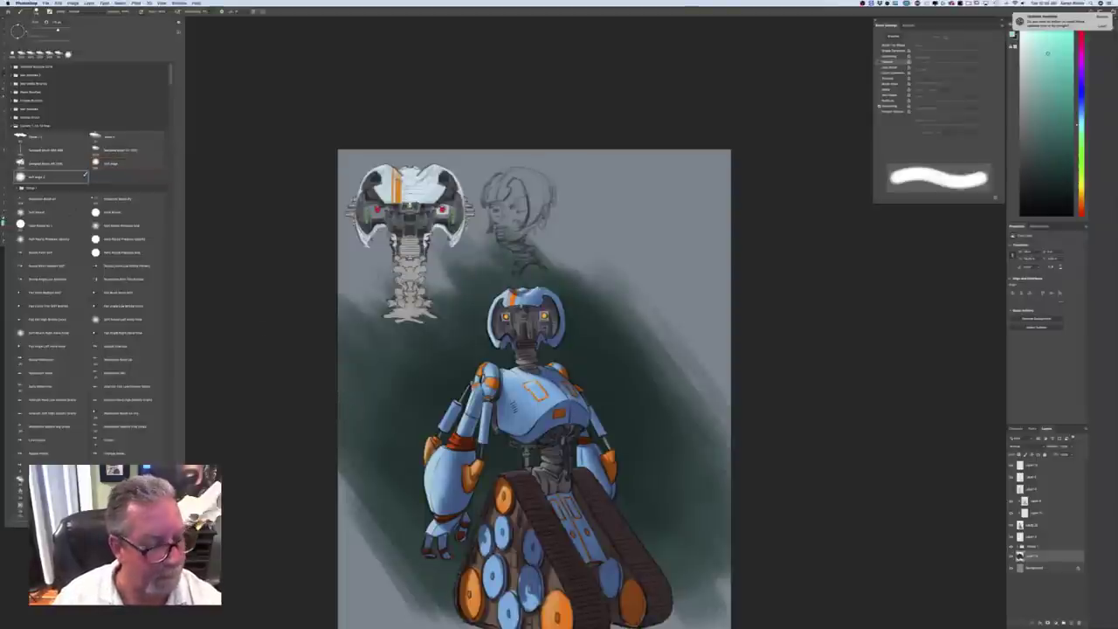
left_click(284, 350)
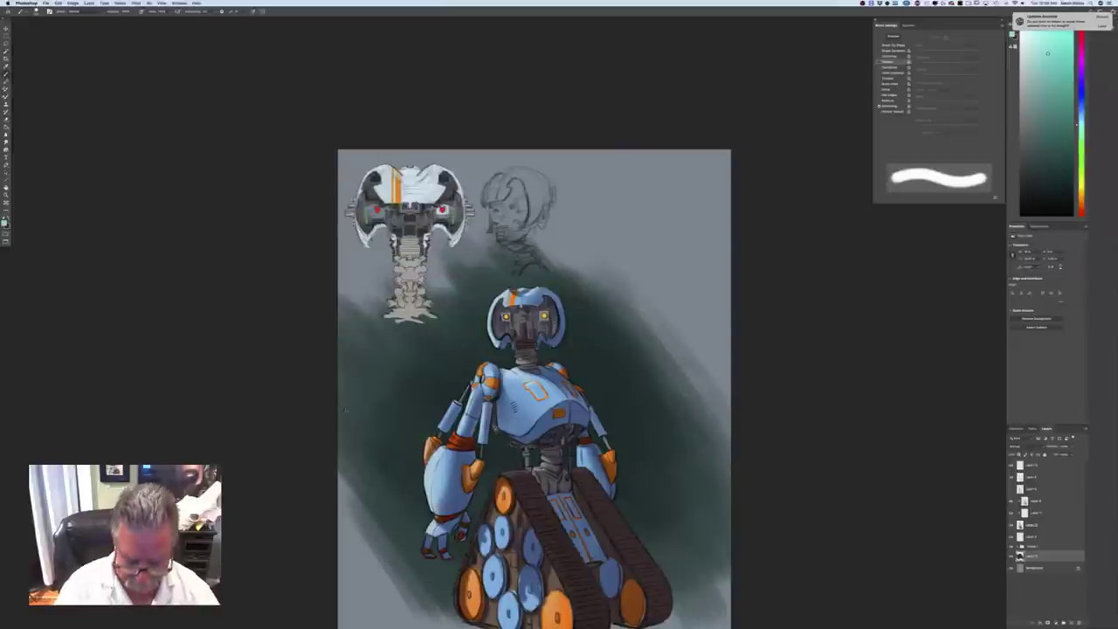
Make the topmost layer active, shrink the brush to a fine size, and turn on pen pressure for opacity
key("super+equal")
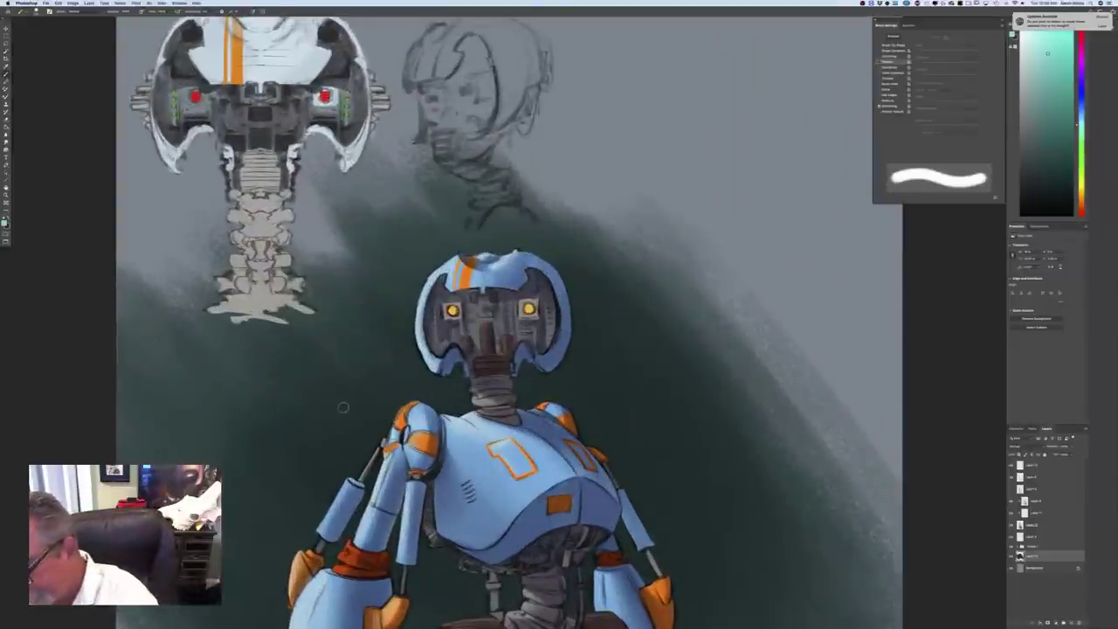
left_click(1040, 468)
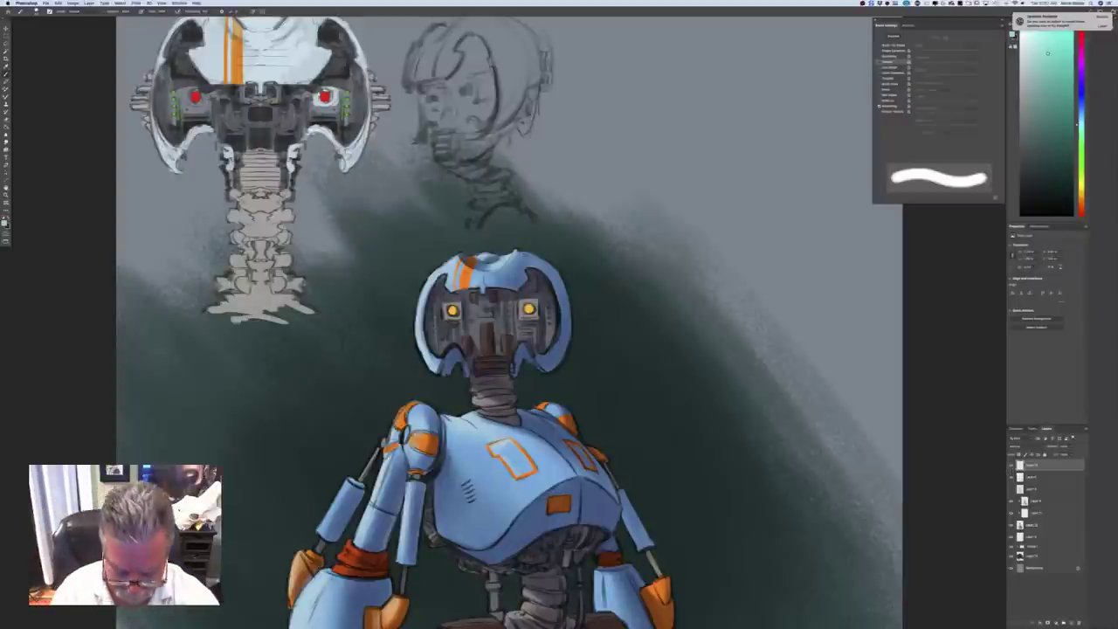
key("bracketleft")
key("bracketleft")
key("bracketleft")
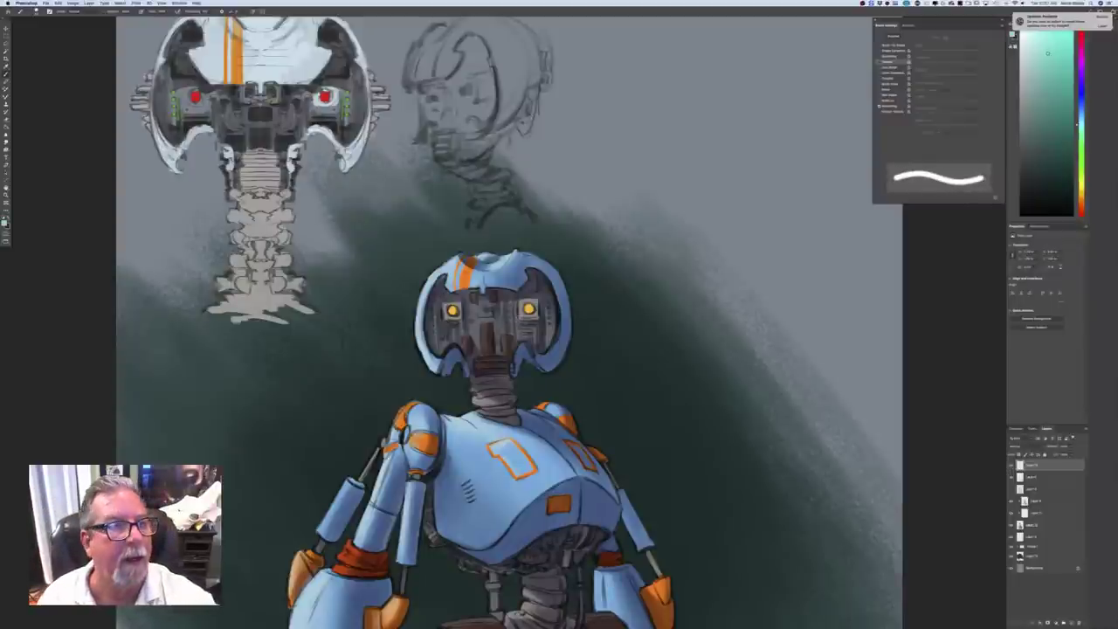
left_click(141, 11)
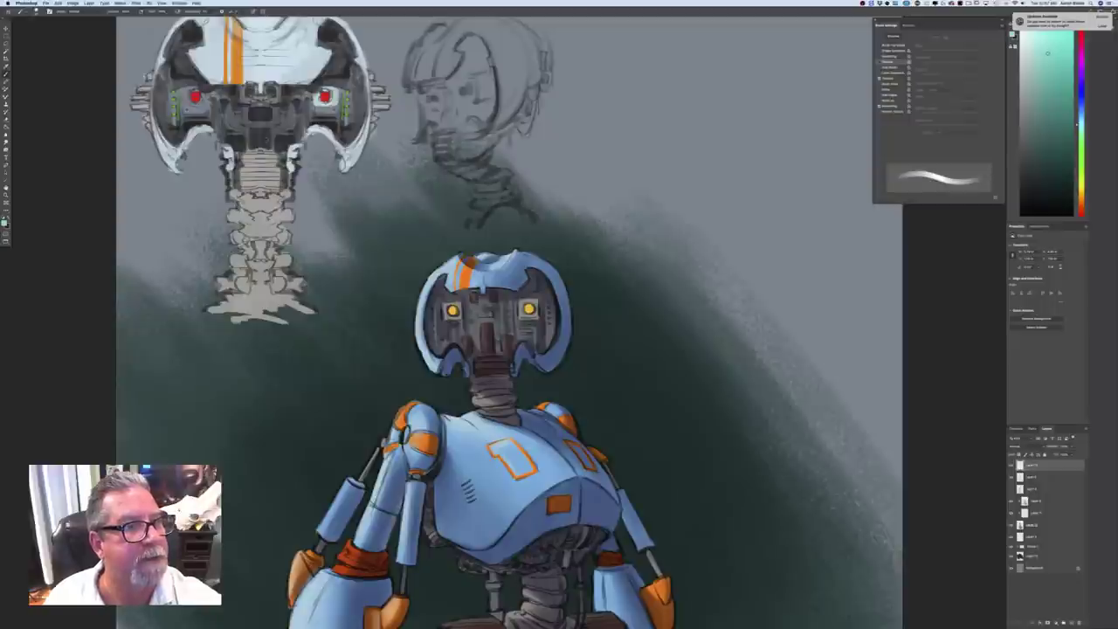
key("bracketleft")
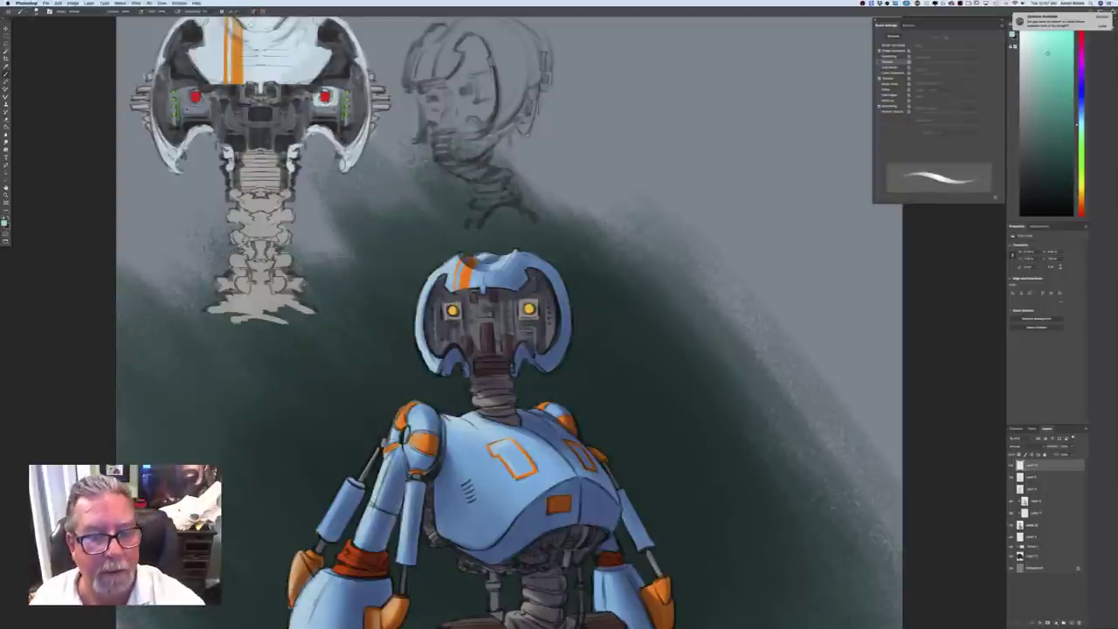
Paint an aqua rim light along the helmet's outer edge on the viewer's right
mouse_move(539, 256)
left_mouse_down()
mouse_move(560, 275)
mouse_move(572, 322)
mouse_move(570, 307)
mouse_move(572, 353)
mouse_move(545, 372)
left_mouse_up()
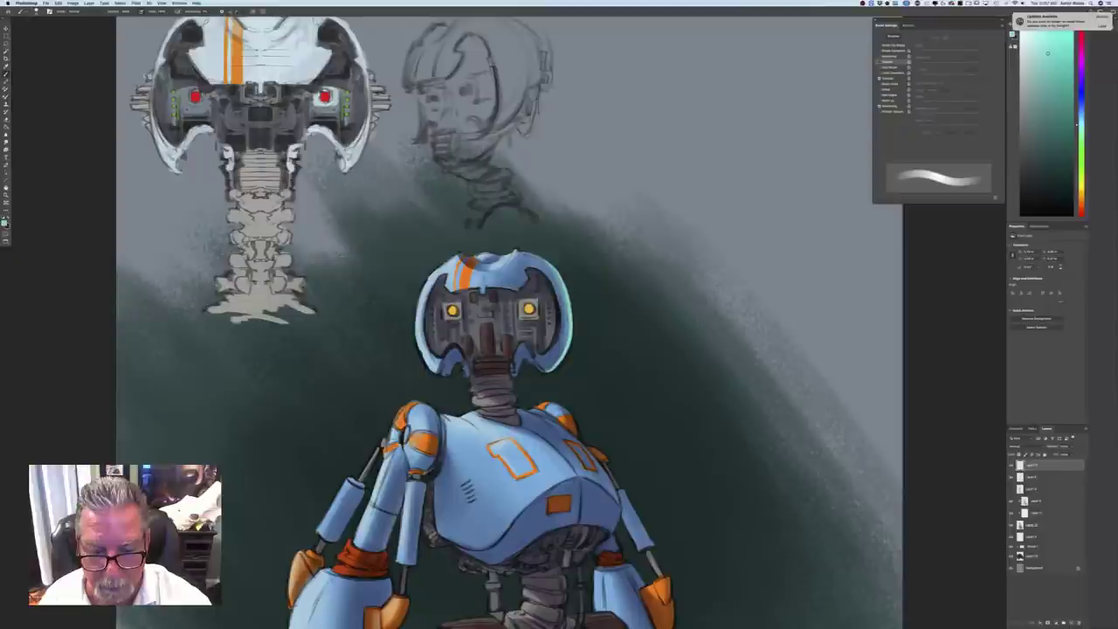
mouse_move(569, 329)
left_mouse_down()
mouse_move(549, 368)
mouse_move(564, 344)
left_mouse_up()
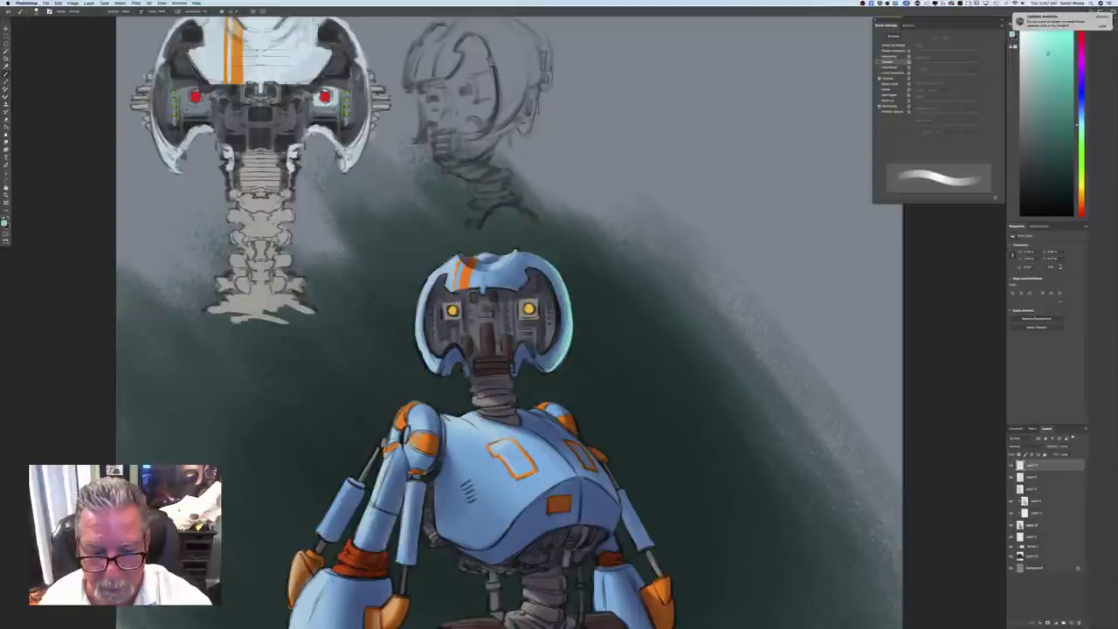
left_click_drag(566, 301, 570, 326)
left_click_drag(543, 259, 561, 278)
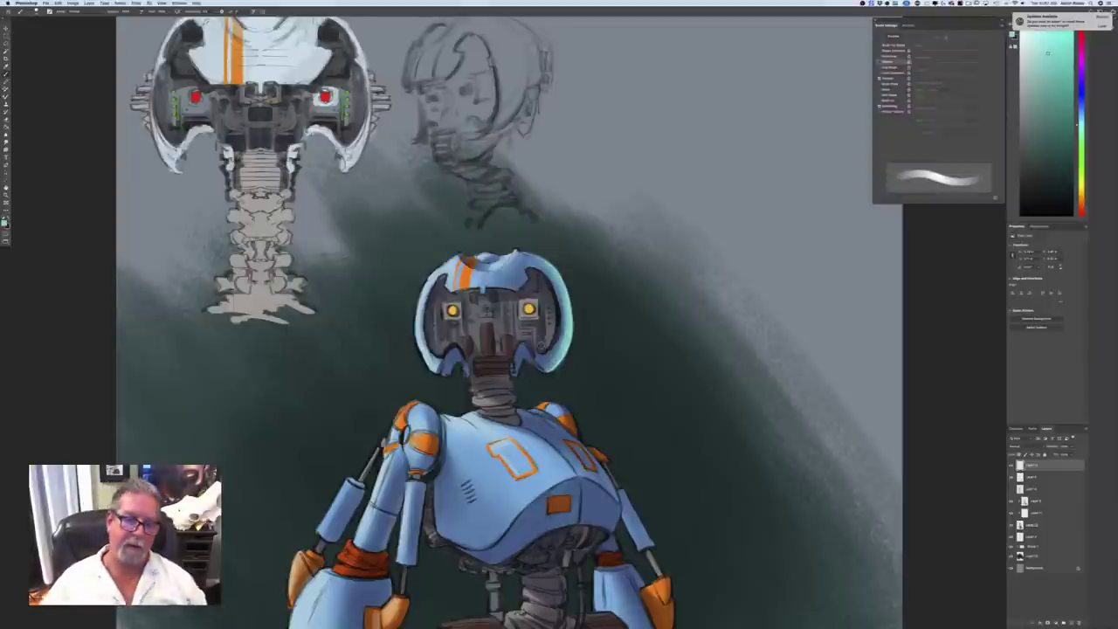
Turn on pen pressure for brush size and add thin aqua rim highlights to the helmet's inner edge and the neck
left_click(254, 12)
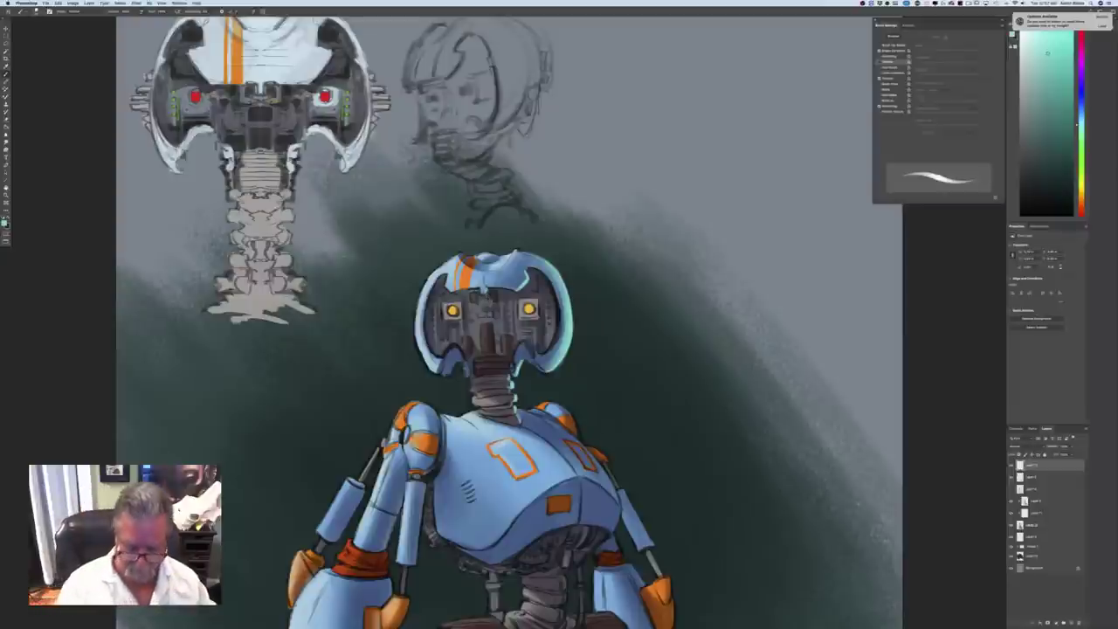
key("super+0")
key("super+equal")
key("super+equal")
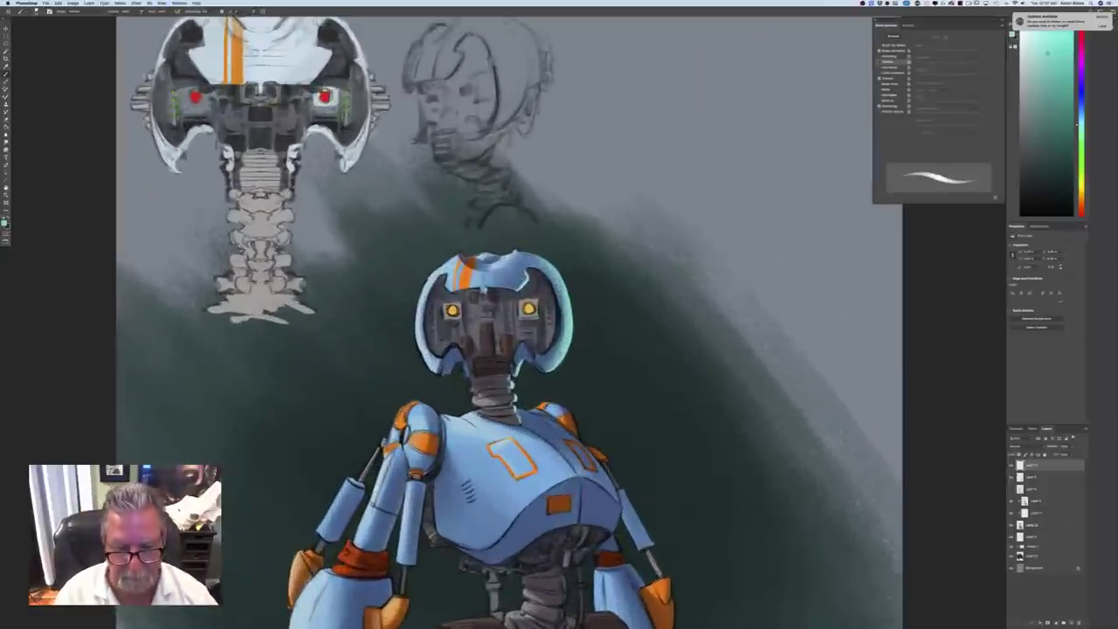
Paint aqua rim light along the far shoulder, the chest edge, and the outer edge of the arm on the viewer's right
left_click_drag(273, 479, 194, 394)
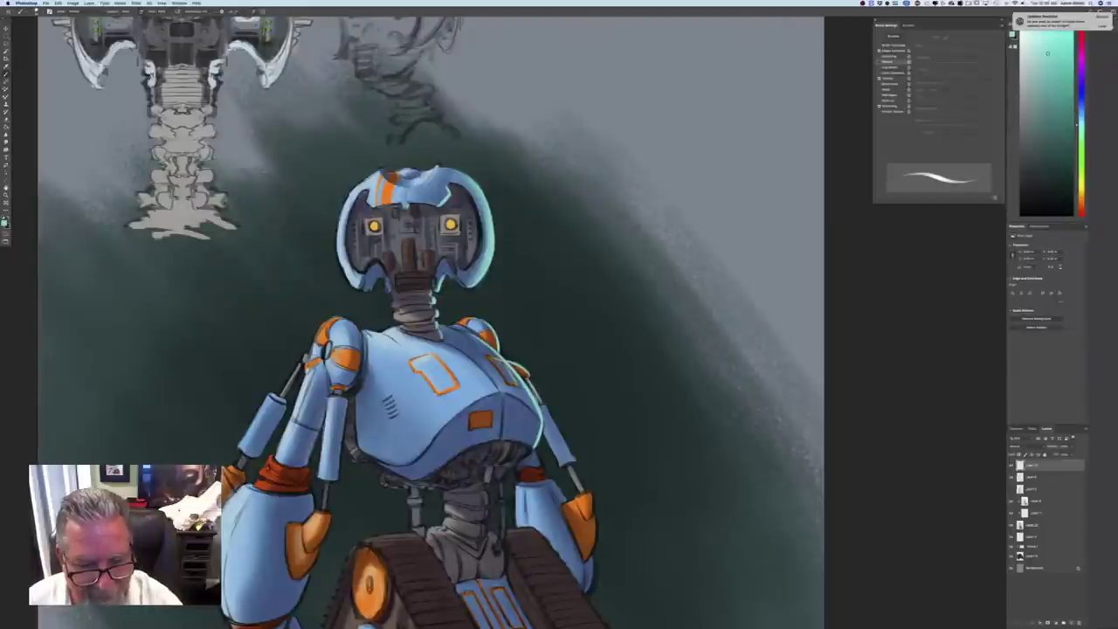
left_click_drag(543, 404, 574, 457)
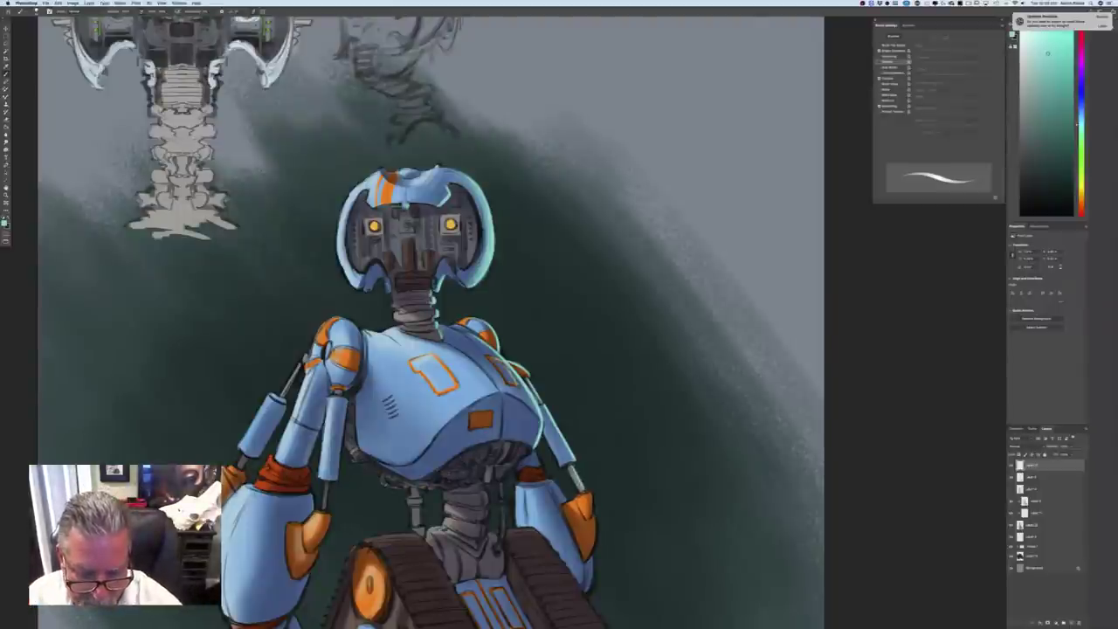
mouse_move(581, 482)
left_mouse_down()
mouse_move(596, 541)
mouse_move(588, 558)
left_mouse_up()
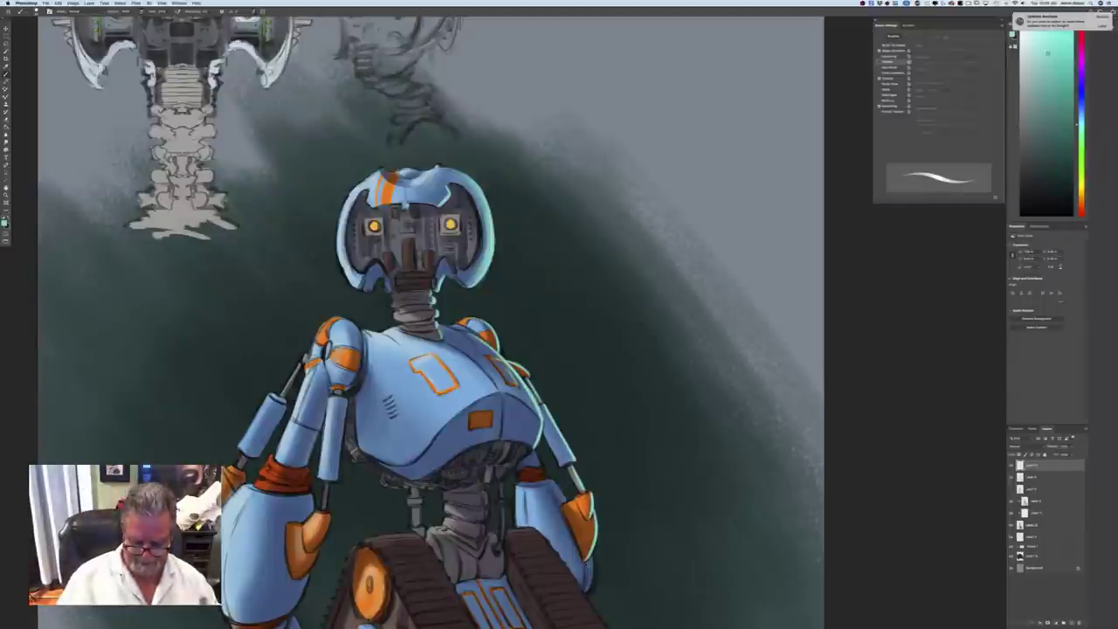
Continue the aqua rim light onto the waist mechanics and the lower edge of the forearm on the viewer's right
key("super+minus")
key("super+minus")
key("super+plus")
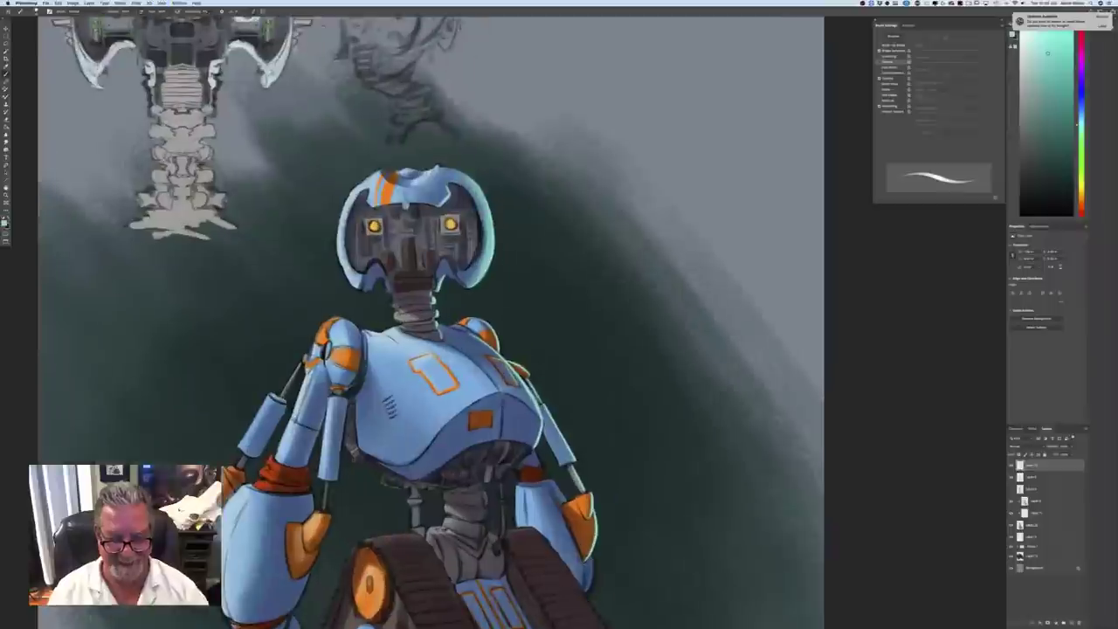
key("super+plus")
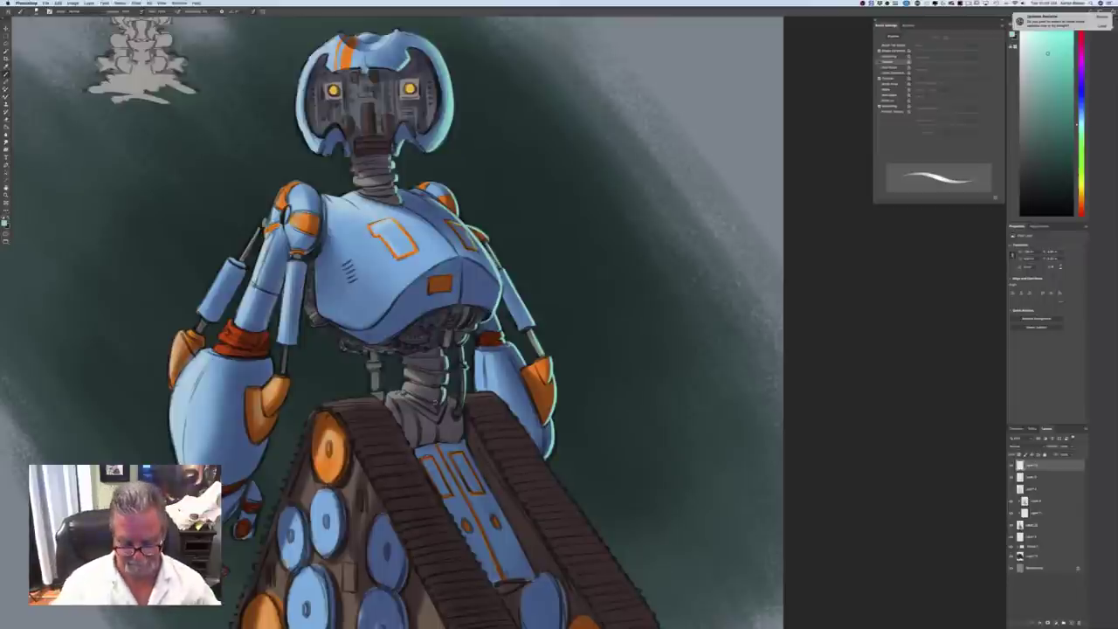
key("super+minus")
key("super+minus")
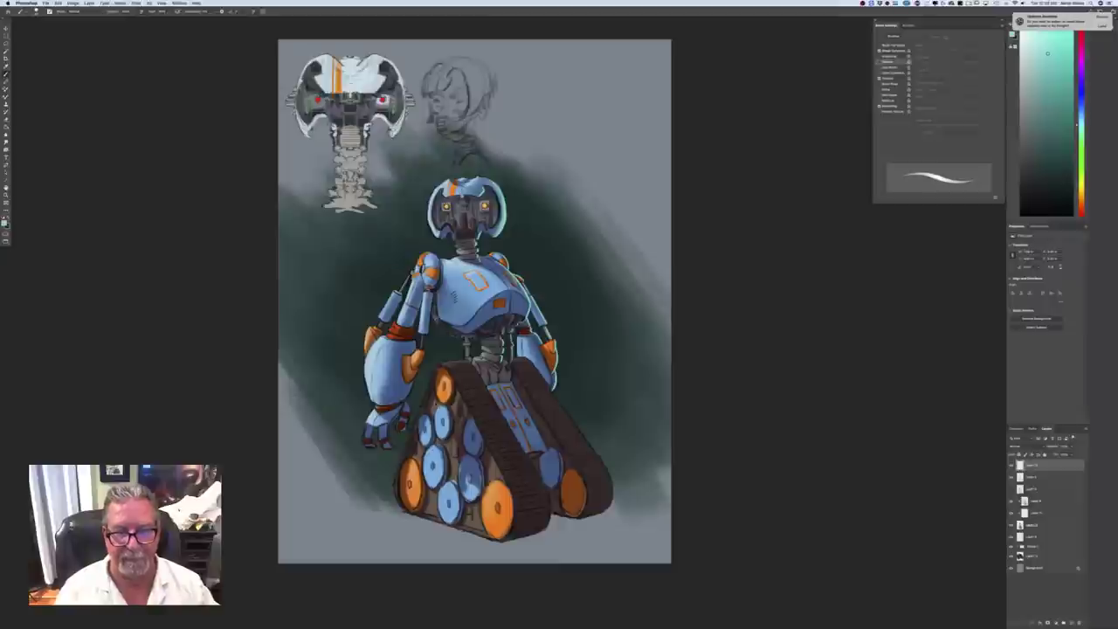
Paint aqua rim light onto the waist mechanics and down the outer edge of the far tread
key("super+plus")
key("super+plus")
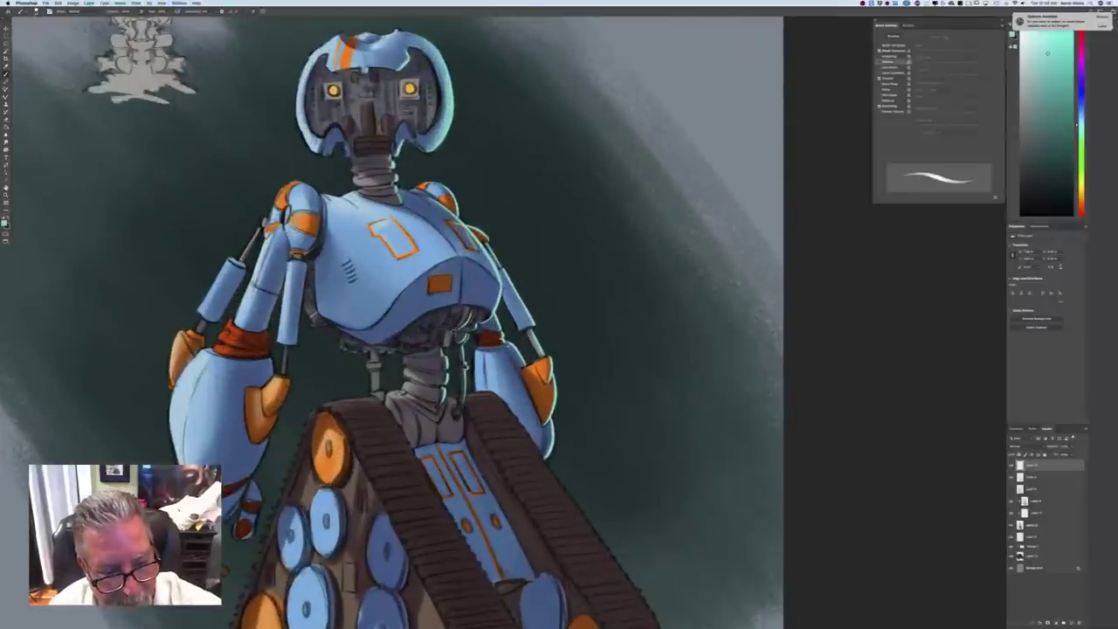
left_click_drag(453, 332, 450, 346)
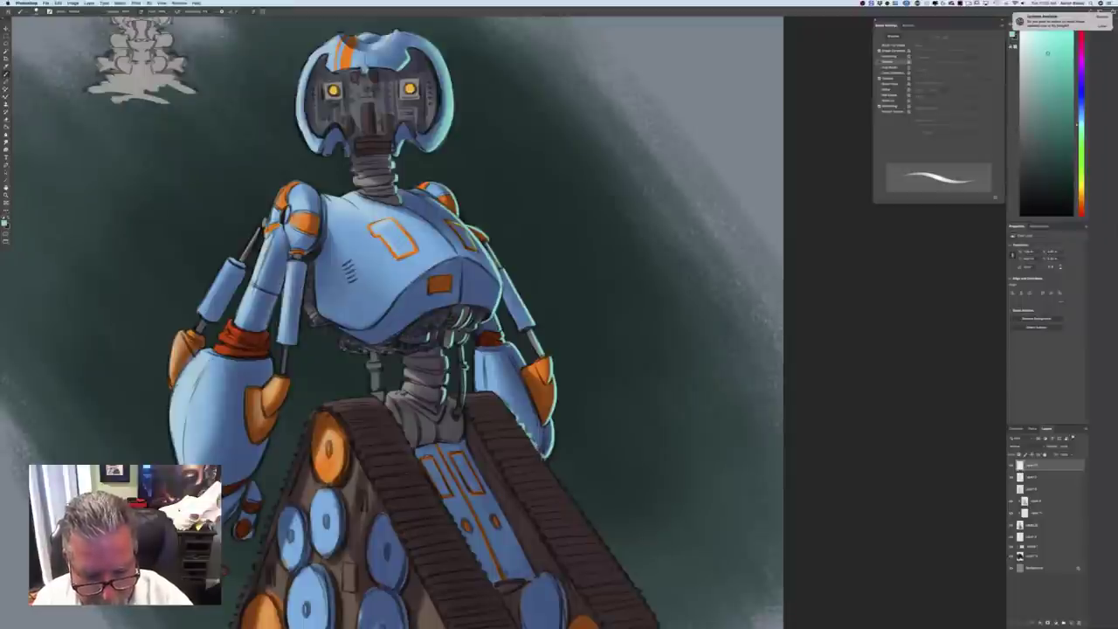
mouse_move(546, 462)
left_mouse_down()
mouse_move(582, 510)
mouse_move(525, 388)
mouse_move(602, 499)
mouse_move(609, 547)
mouse_move(594, 578)
left_mouse_up()
key("super+0")
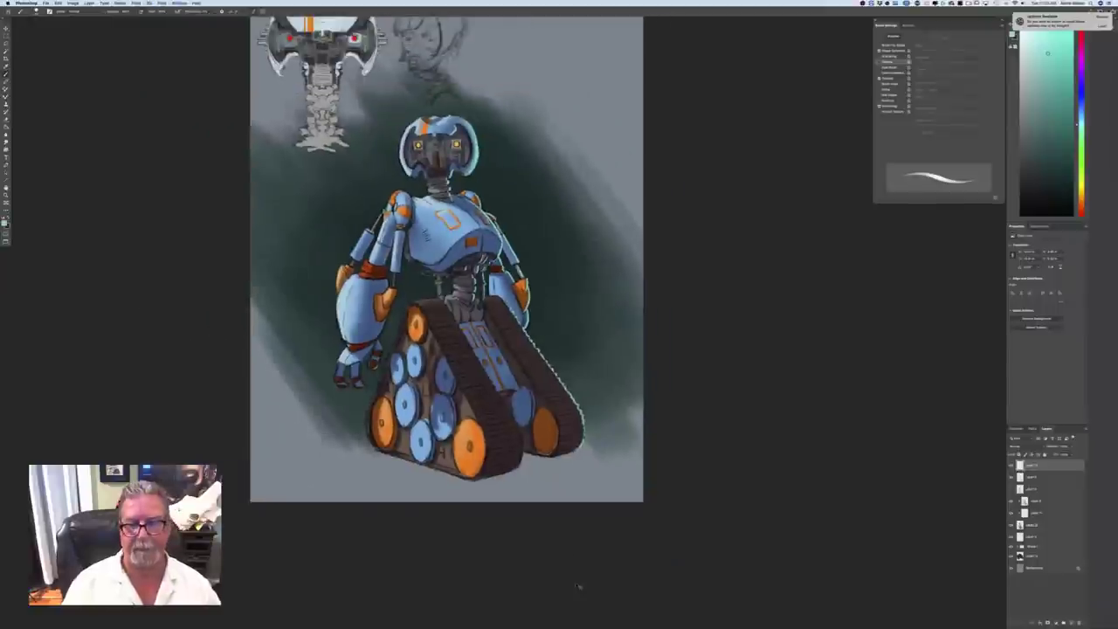
Turn off pen pressure for size, enlarge the brush, and add a soft aqua glow to the chest on the viewer's right
key("super+plus")
key("super+plus")
left_click_drag(296, 435, 330, 551)
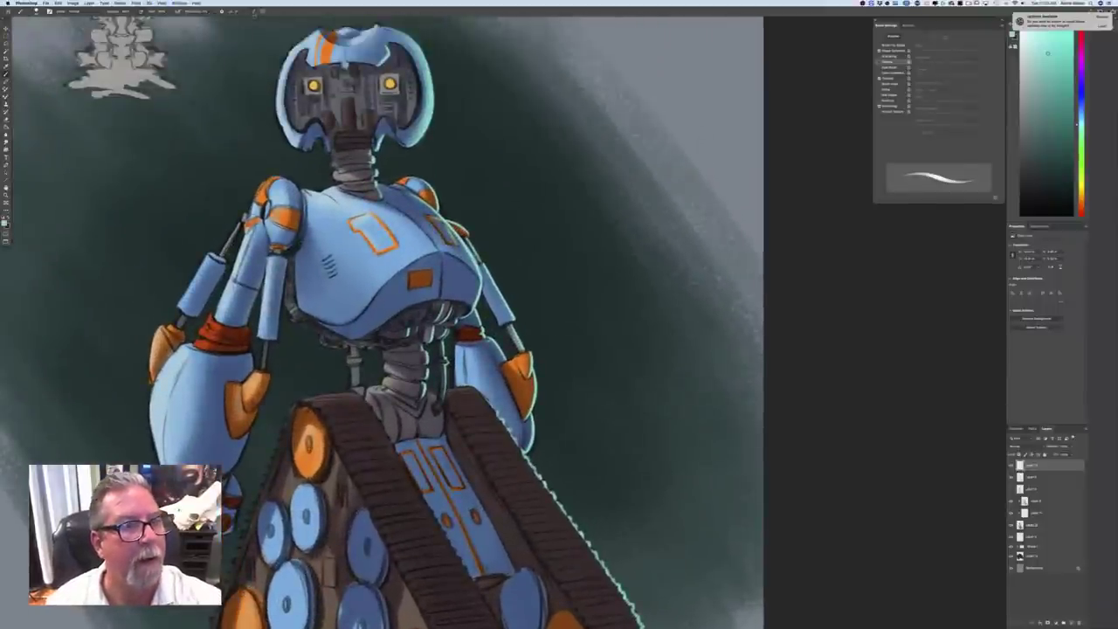
left_click(255, 12)
key("bracketright")
key("bracketright")
key("bracketright")
key("bracketright")
key("bracketright")
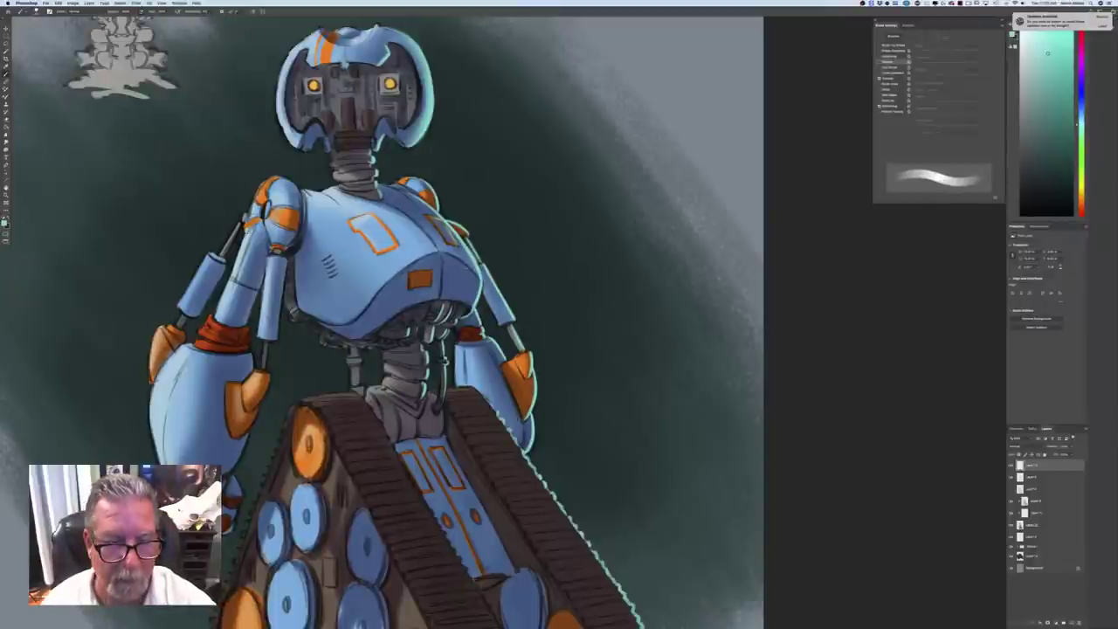
key("bracketright")
key("bracketright")
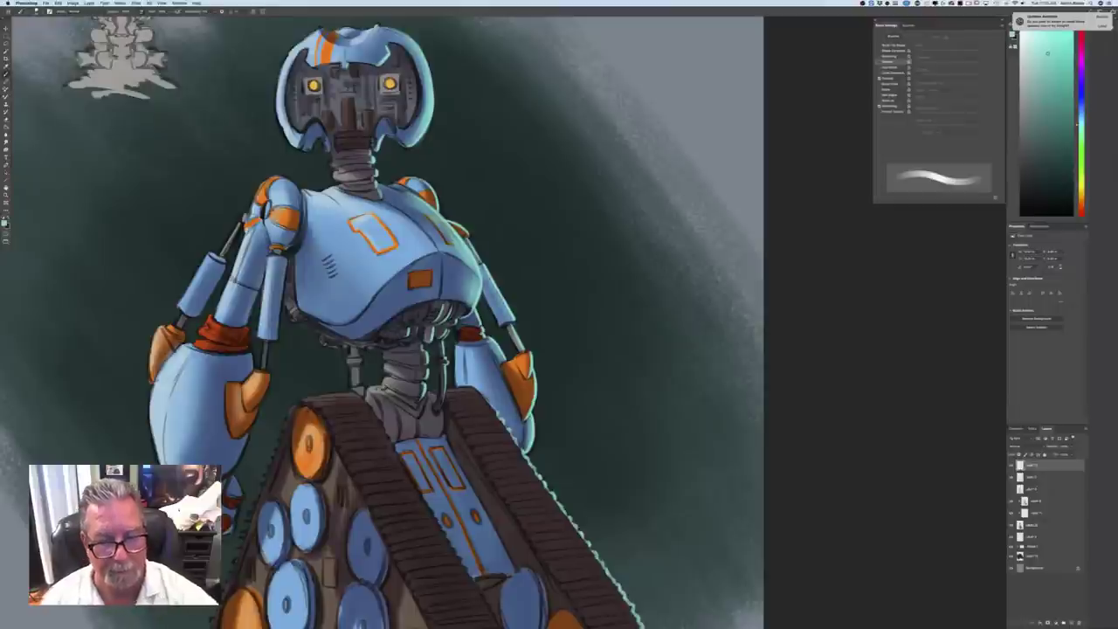
Turn Shape Dynamics back on for the brush and add thin aqua rim light along the near tread's edge
key("super+0")
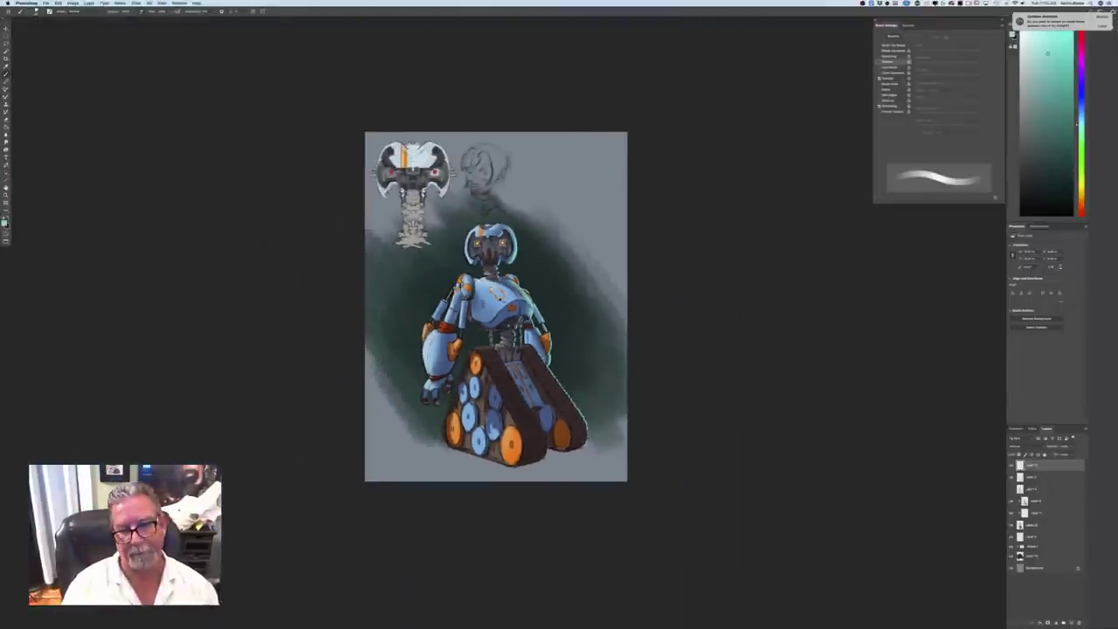
key("super+equal")
key("super+equal")
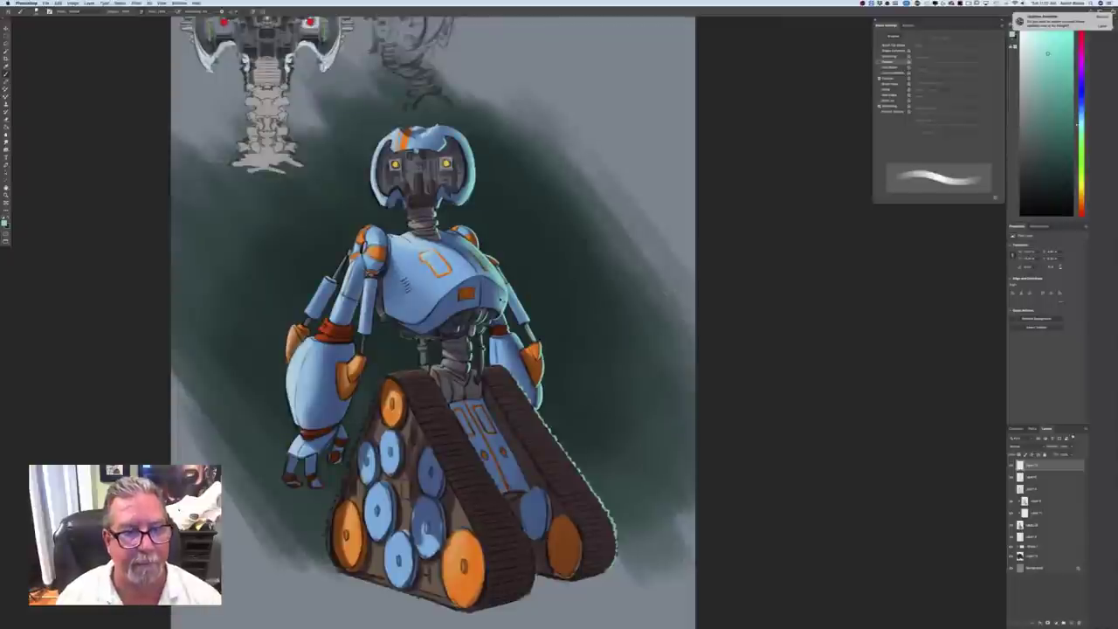
left_click(880, 51)
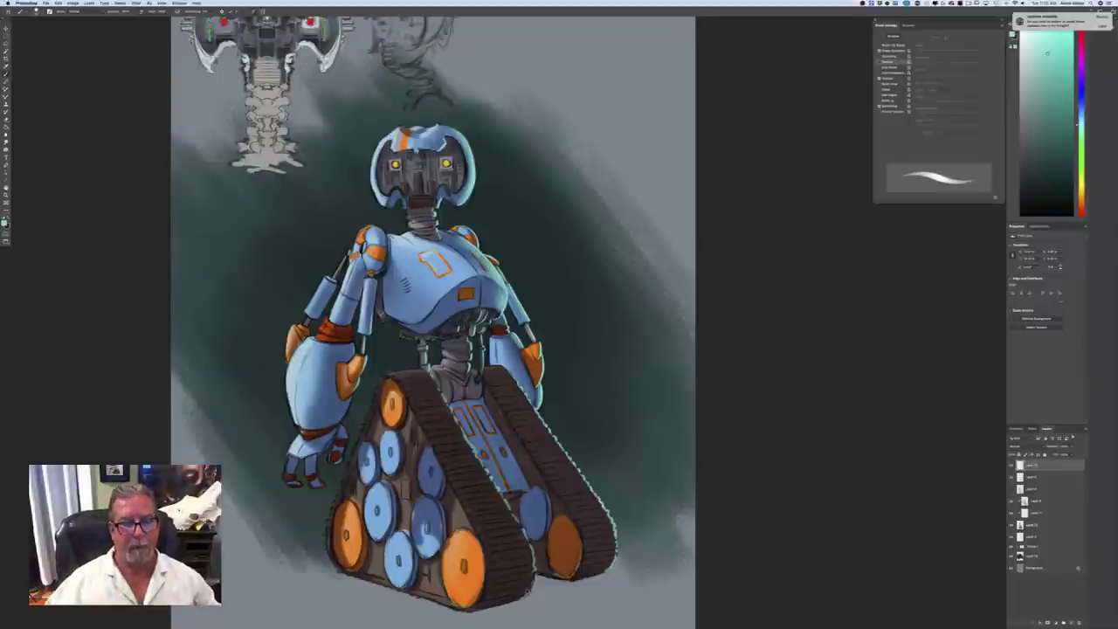
key("super+minus")
key("super+minus")
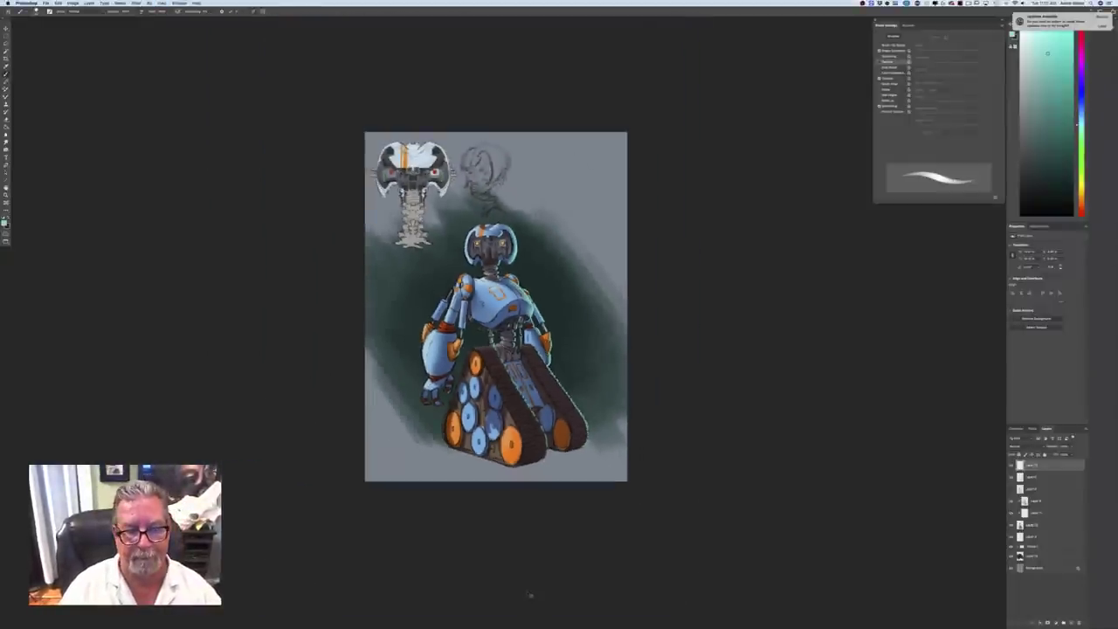
Set the painting color to a very pale blue and paint rim light along the helmet's outer edge on the viewer's left
key("super+plus")
key("super+plus")
left_click(4, 224)
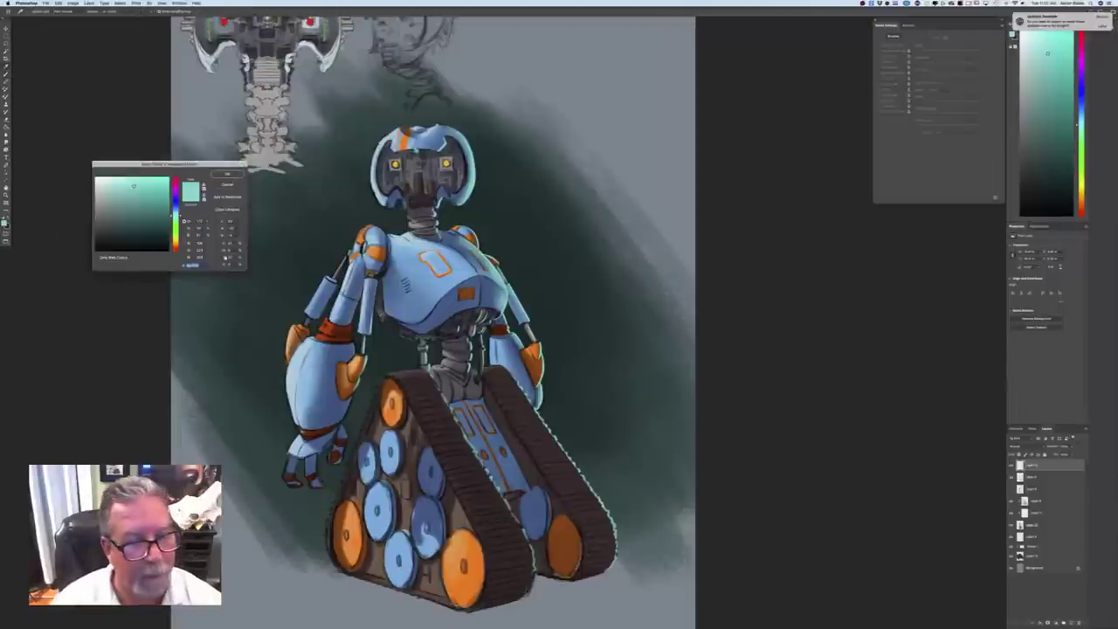
left_click(403, 244)
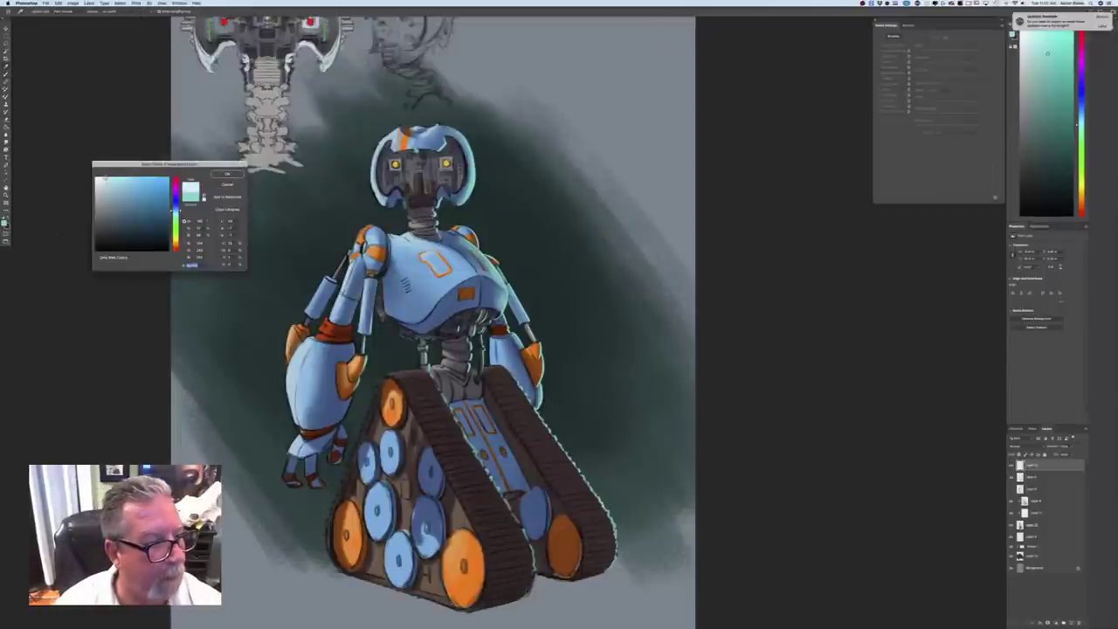
left_click(227, 174)
key("x")
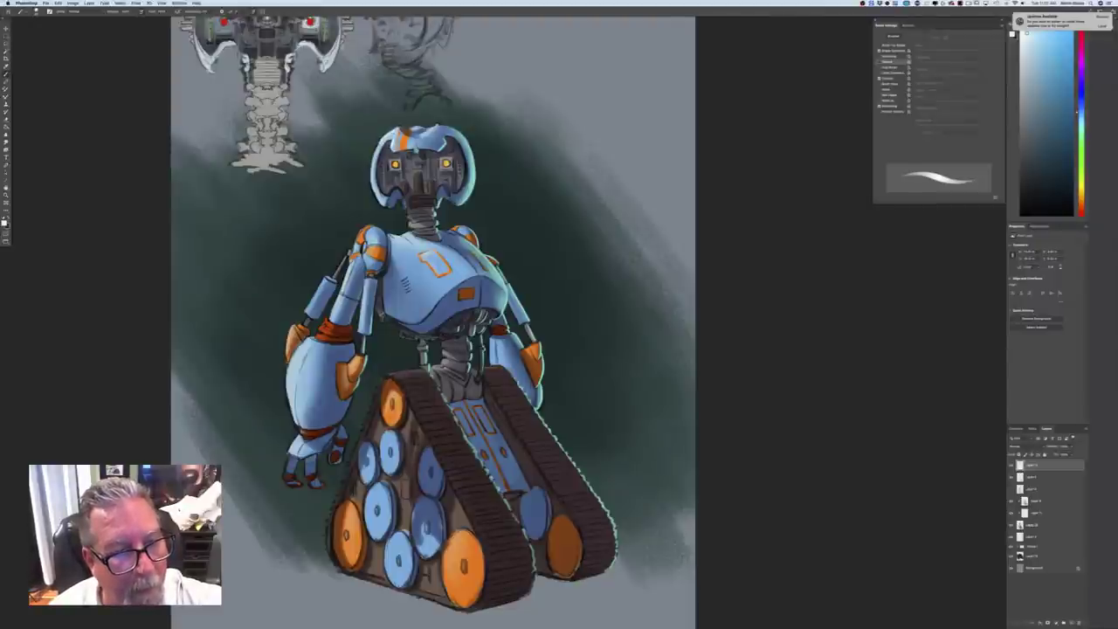
mouse_move(398, 129)
left_mouse_down()
mouse_move(371, 160)
mouse_move(373, 181)
left_mouse_up()
left_click_drag(392, 129, 375, 194)
left_click_drag(372, 180, 380, 203)
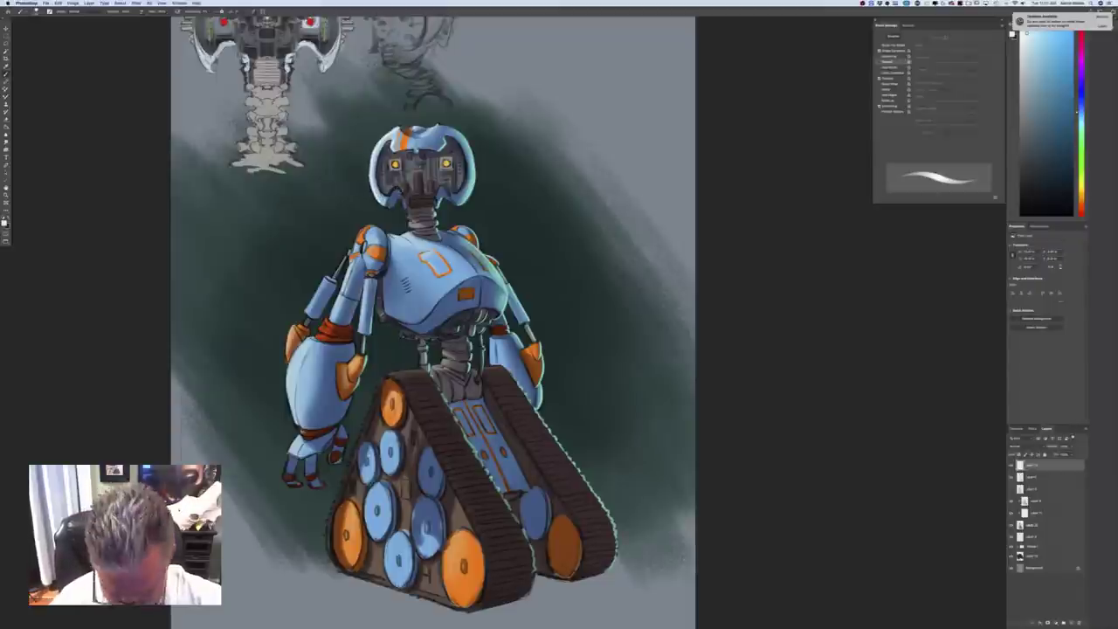
Shrink the brush and add thin pale highlights to the helmet's lower inner edge on the viewer's left
key("bracketleft")
key("bracketleft")
key("bracketleft")
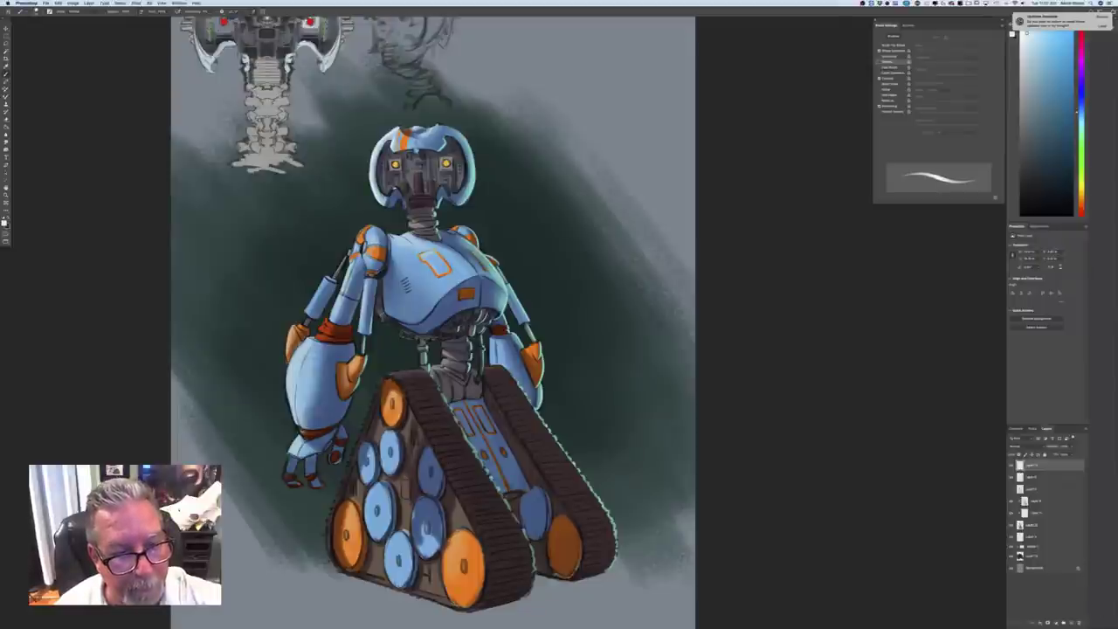
left_click_drag(386, 191, 392, 202)
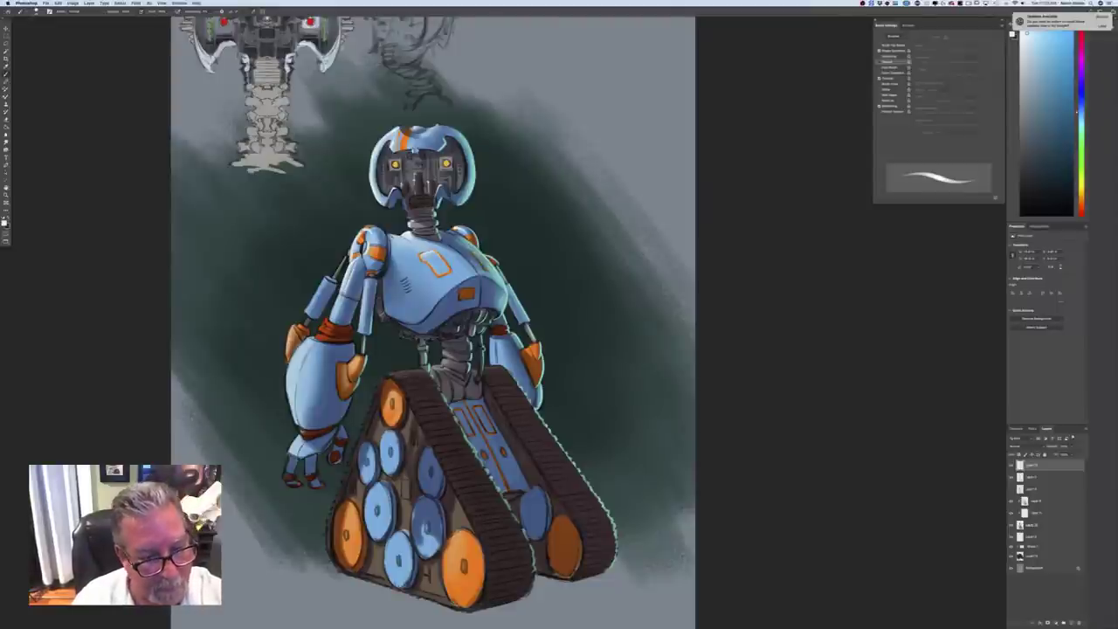
Paint pale rim highlights along the upper arm tubes on the viewer's left
left_click_drag(364, 280, 358, 328)
left_click_drag(364, 281, 361, 319)
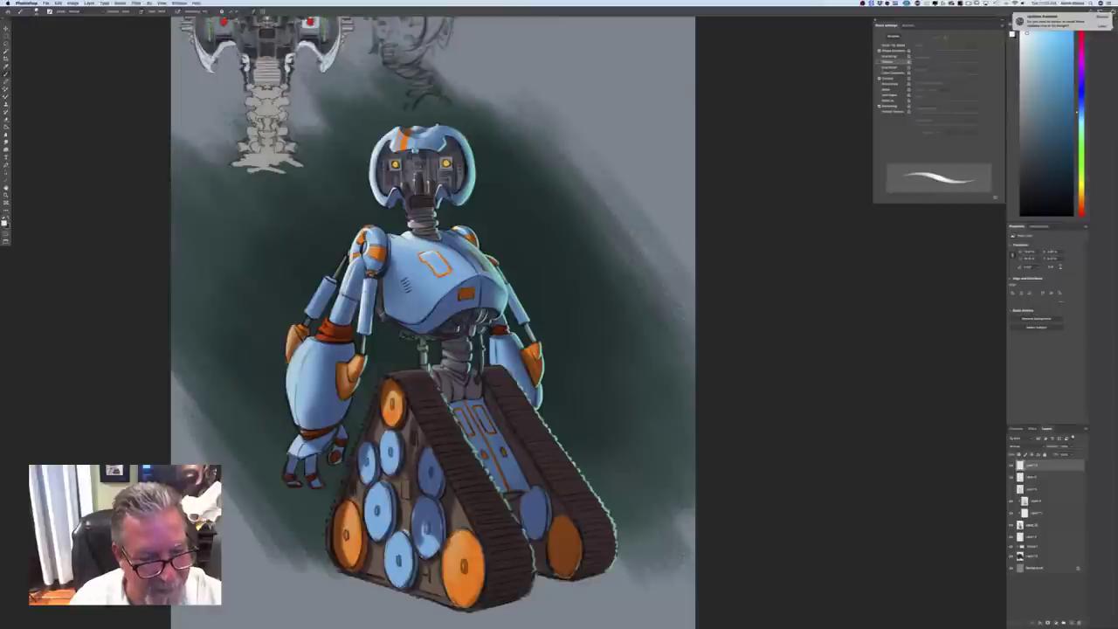
mouse_move(326, 278)
left_mouse_down()
mouse_move(306, 310)
mouse_move(331, 318)
left_mouse_up()
left_click_drag(341, 294, 337, 307)
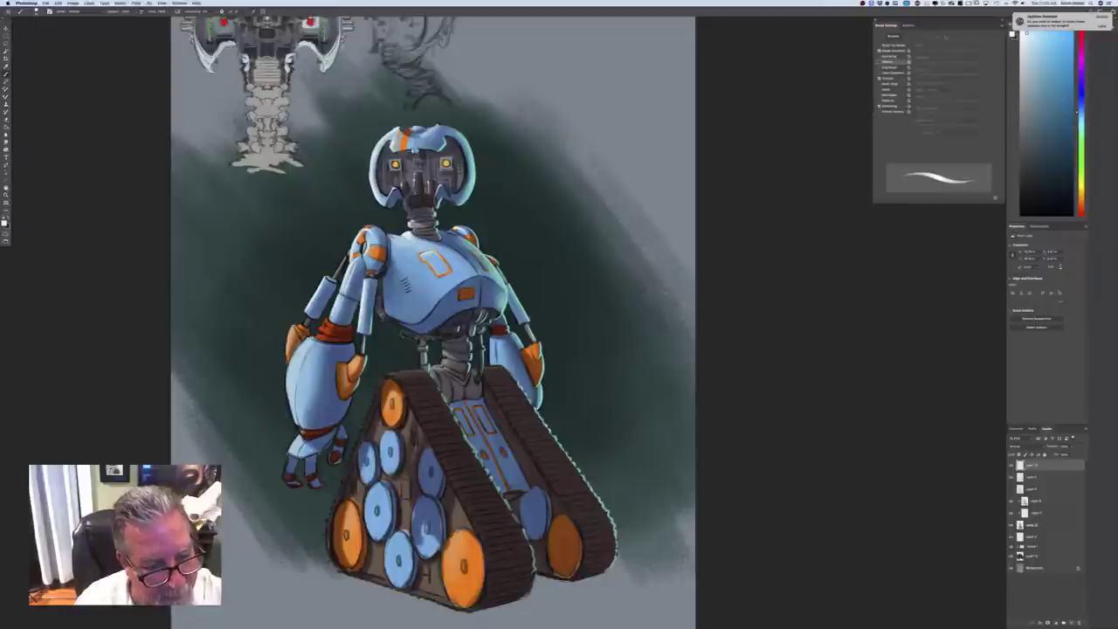
Add pale highlights to the thin rods behind the shoulder and the arm joint on the viewer's left
left_click_drag(344, 254, 336, 276)
left_click_drag(346, 252, 334, 279)
left_click_drag(336, 266, 330, 280)
key("e")
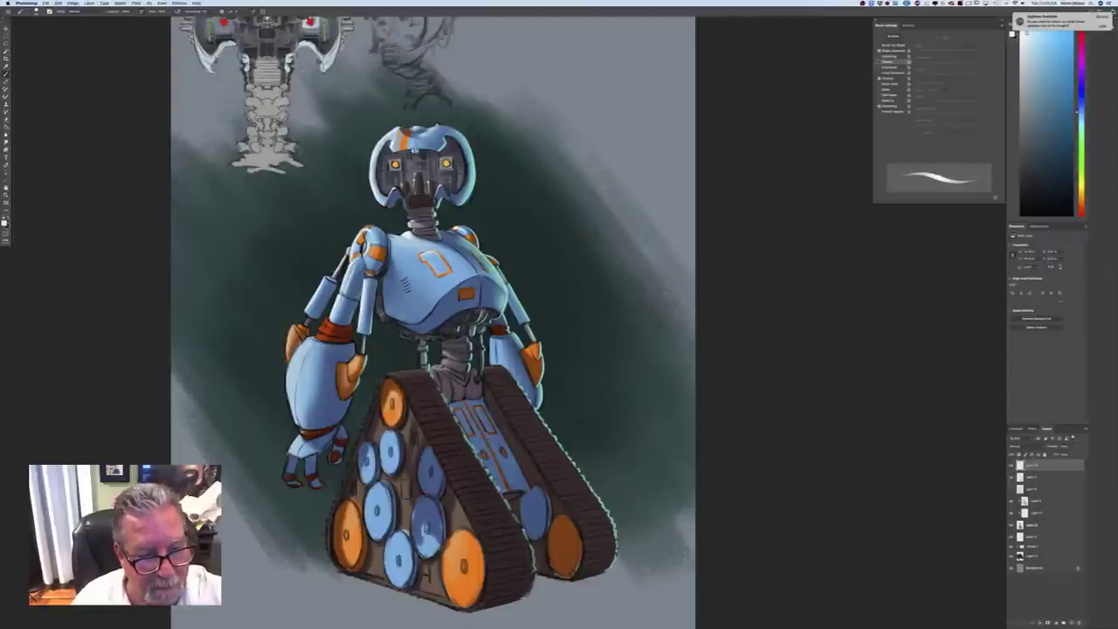
mouse_move(366, 268)
left_mouse_down()
mouse_move(370, 280)
mouse_move(364, 272)
left_mouse_up()
left_click_drag(367, 258, 362, 275)
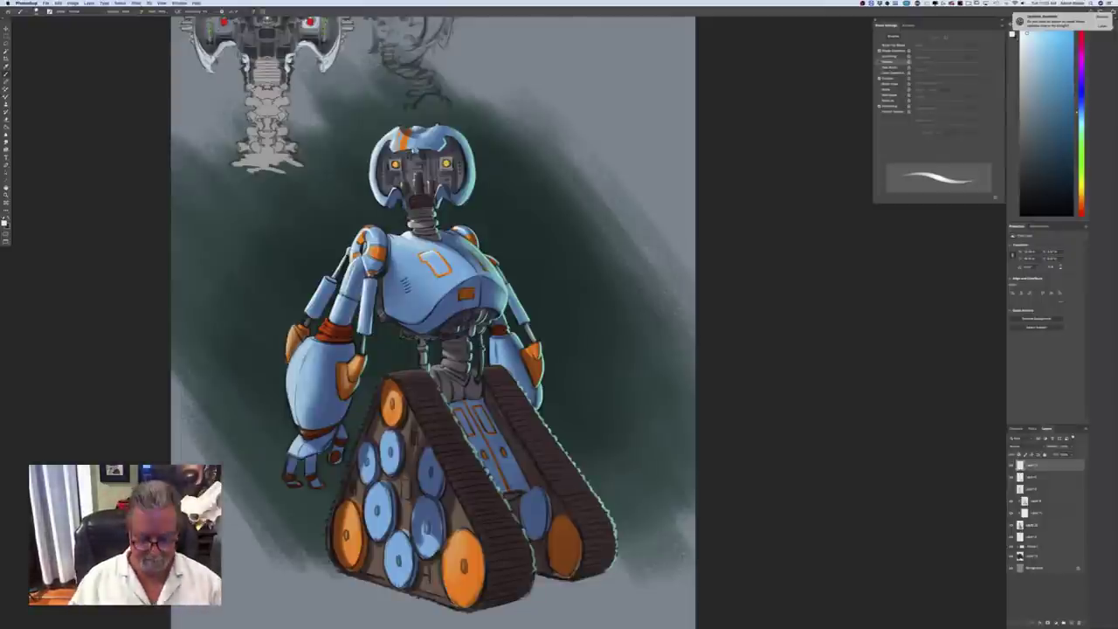
Paint pale rim light along the outer edge of the forearm, elbow guard and wrist band on the viewer's left
key("super+plus")
left_click_drag(375, 297, 618, 264)
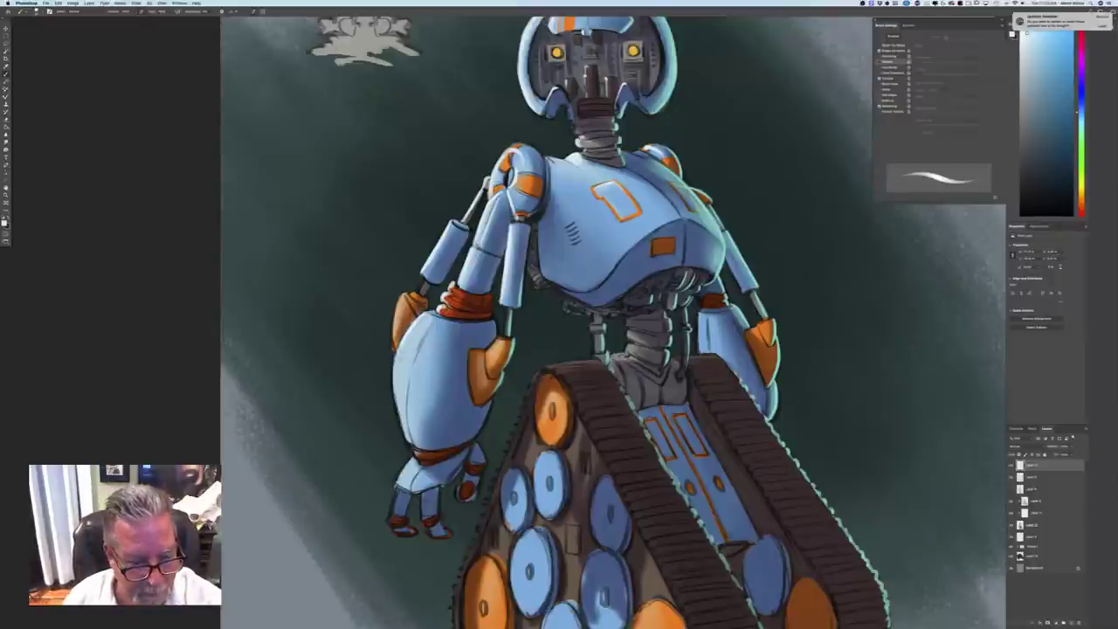
left_click_drag(394, 381, 415, 448)
left_click_drag(403, 343, 398, 348)
mouse_move(432, 309)
left_mouse_down()
mouse_move(423, 316)
mouse_move(436, 314)
left_mouse_up()
mouse_move(450, 317)
left_mouse_down()
mouse_move(439, 312)
mouse_move(467, 311)
mouse_move(469, 301)
left_mouse_up()
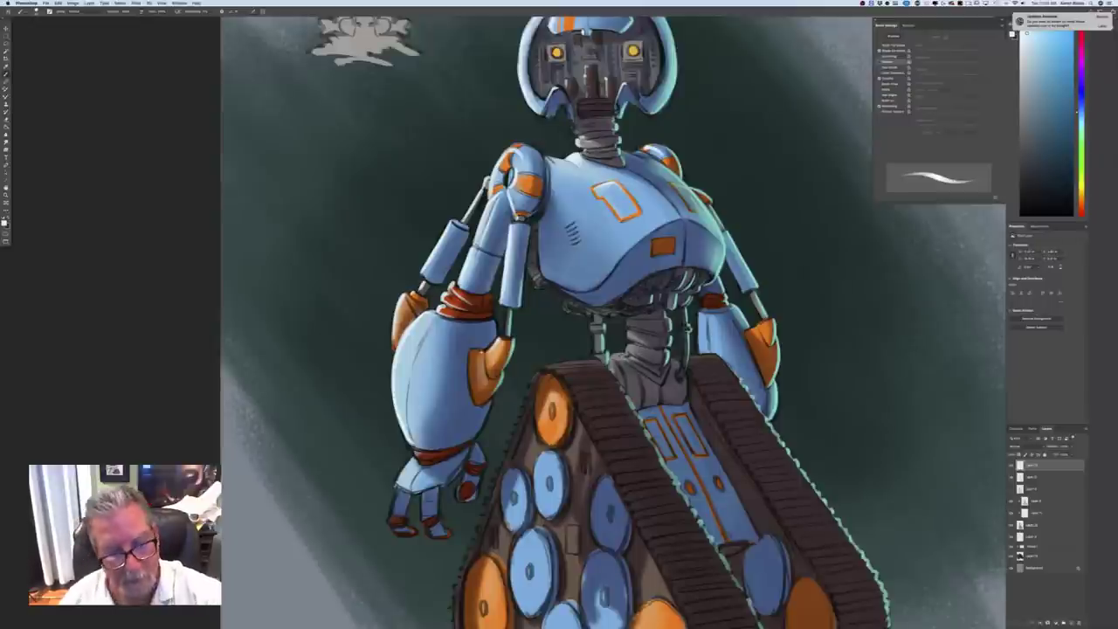
key("super+minus")
key("super+minus")
key("super+minus")
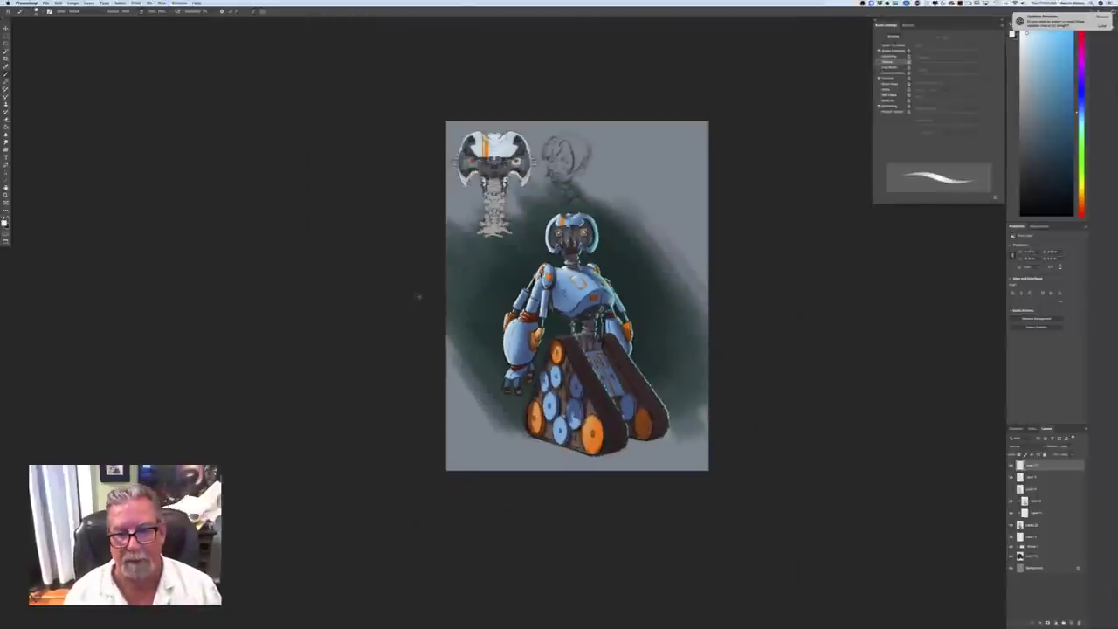
Add thin pale rim light along the near tread's outer edge on the viewer's left
key("super+plus")
key("super+plus")
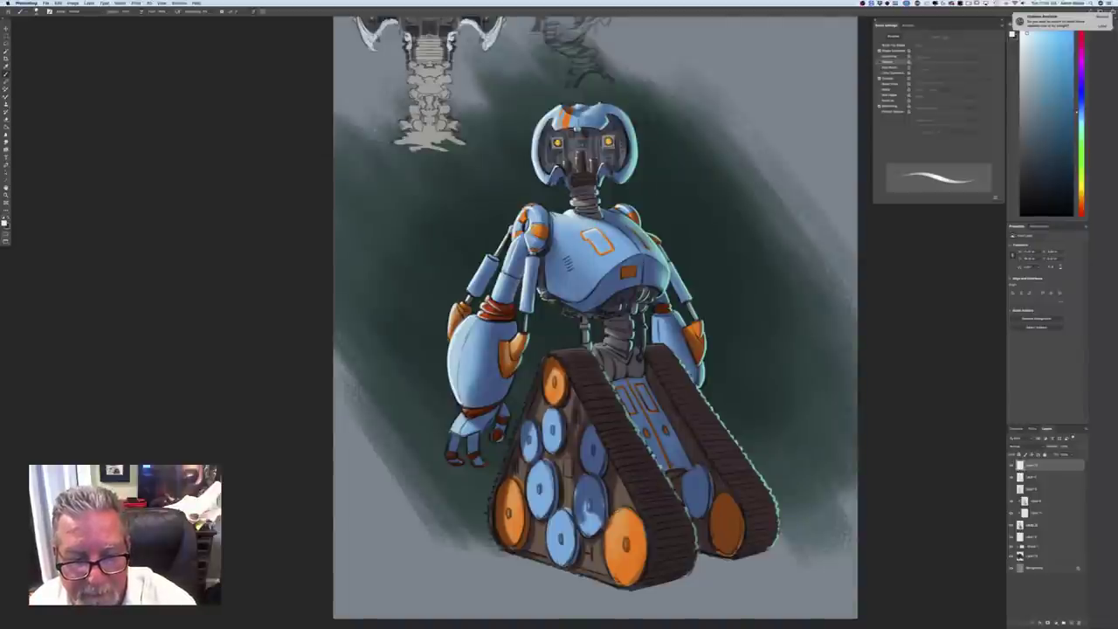
key("e")
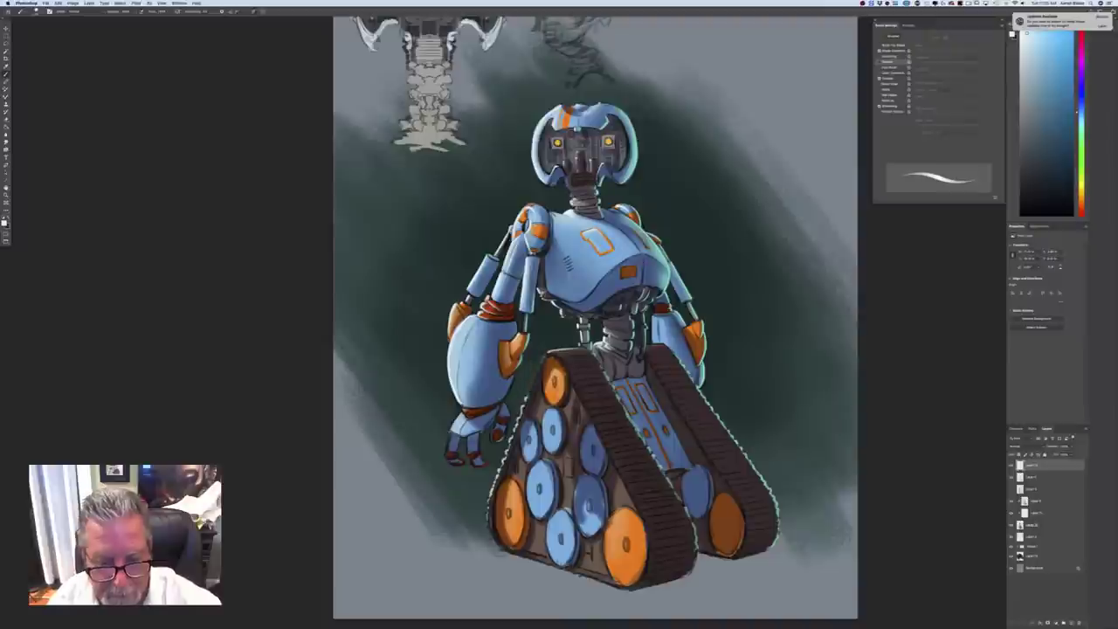
left_click_drag(527, 395, 488, 514)
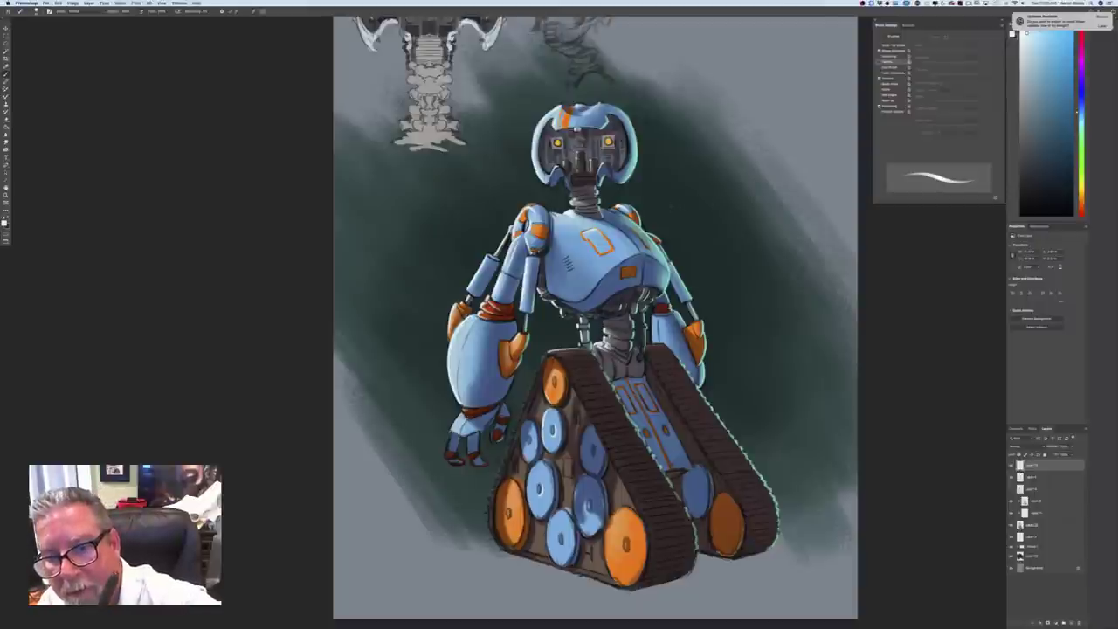
Handwrite "What does your handwriting look like." in pale blue on the backdrop beside the robot's chest
mouse_move(668, 199)
left_mouse_down()
mouse_move(673, 218)
mouse_move(687, 201)
mouse_move(691, 220)
mouse_move(704, 219)
left_mouse_up()
mouse_move(699, 210)
left_mouse_down()
mouse_move(759, 212)
mouse_move(789, 218)
left_mouse_up()
mouse_move(691, 234)
left_mouse_down()
mouse_move(702, 255)
mouse_move(733, 245)
mouse_move(778, 251)
mouse_move(781, 270)
mouse_move(769, 237)
mouse_move(823, 254)
left_mouse_up()
mouse_move(722, 268)
left_mouse_down()
mouse_move(726, 297)
mouse_move(750, 297)
left_mouse_up()
key("super+equal")
key("super+equal")
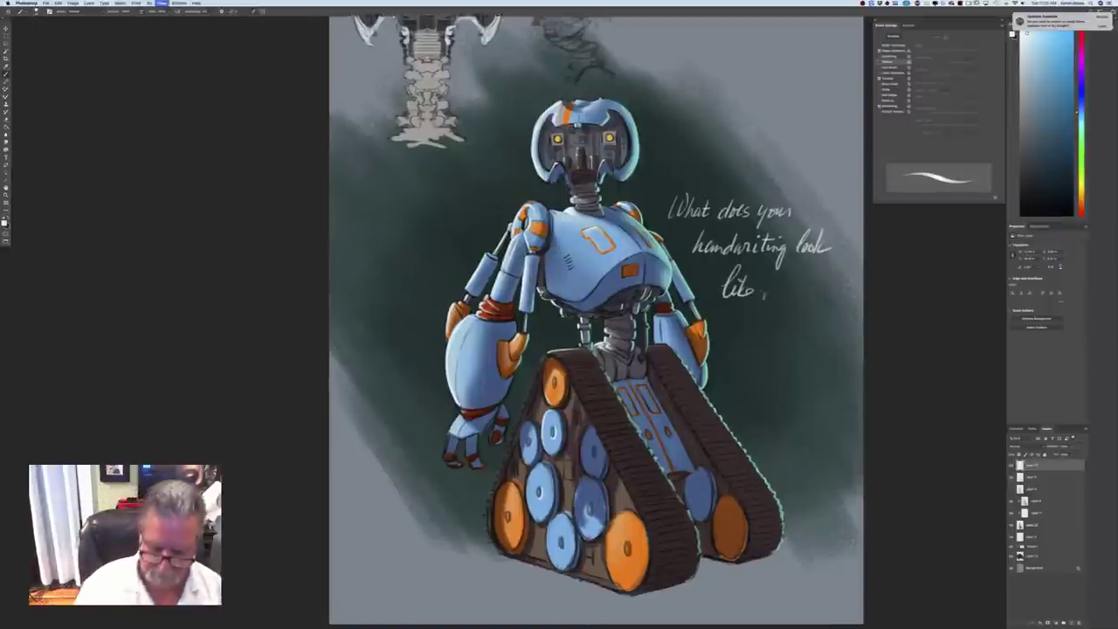
left_click_drag(240, 458, 61, 514)
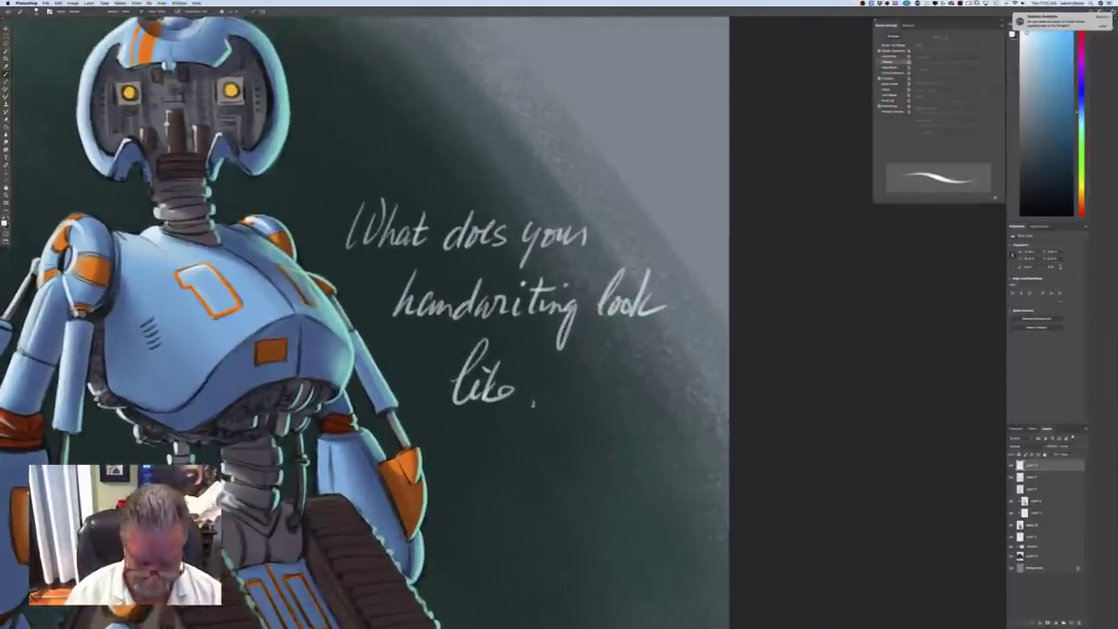
key("super+minus")
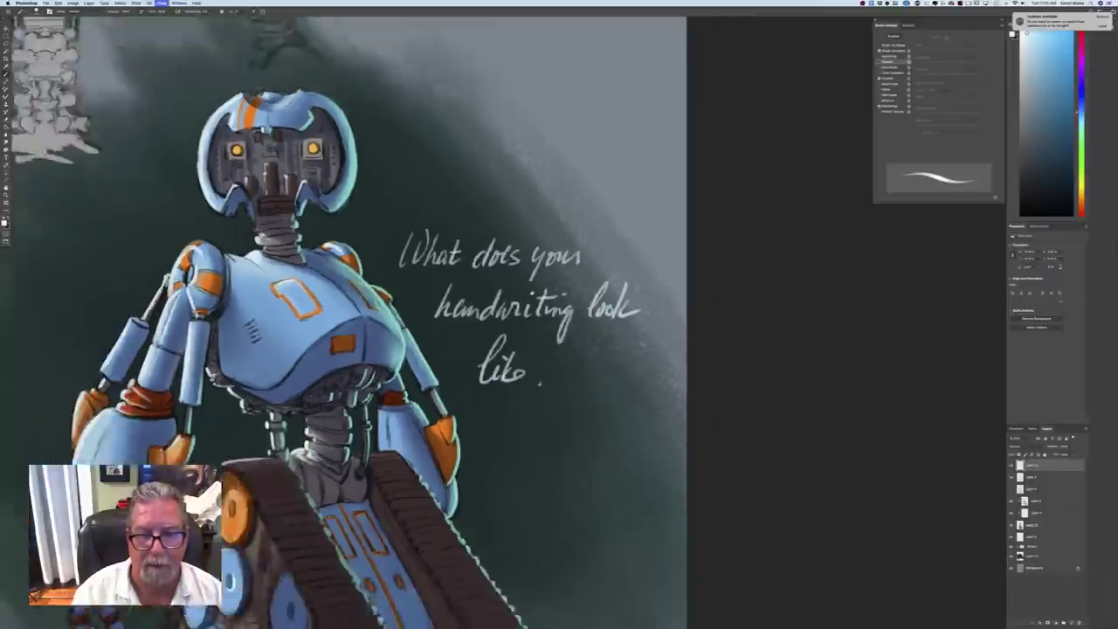
key("super+minus")
left_click_drag(472, 375, 583, 272)
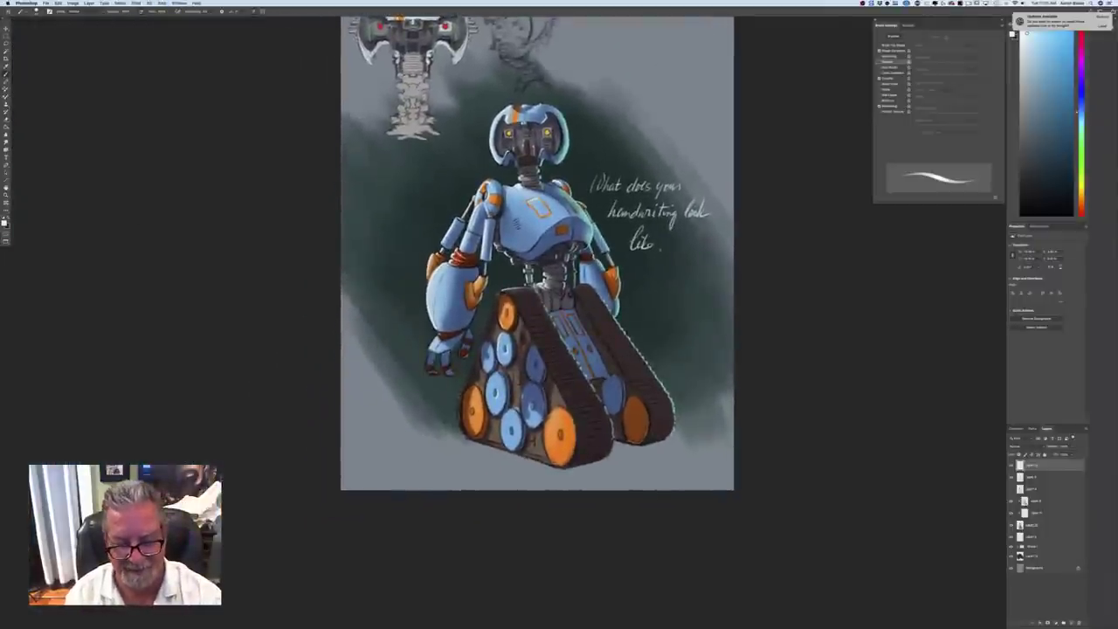
Set the painting color to a medium blue
key("super+plus")
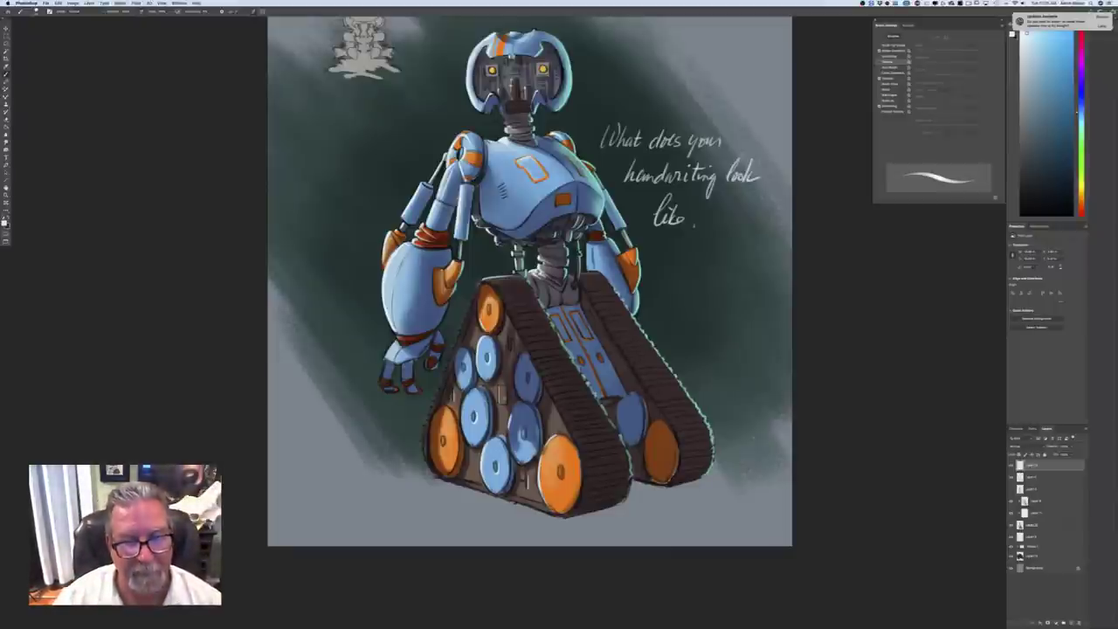
left_click(4, 222)
left_click(136, 210)
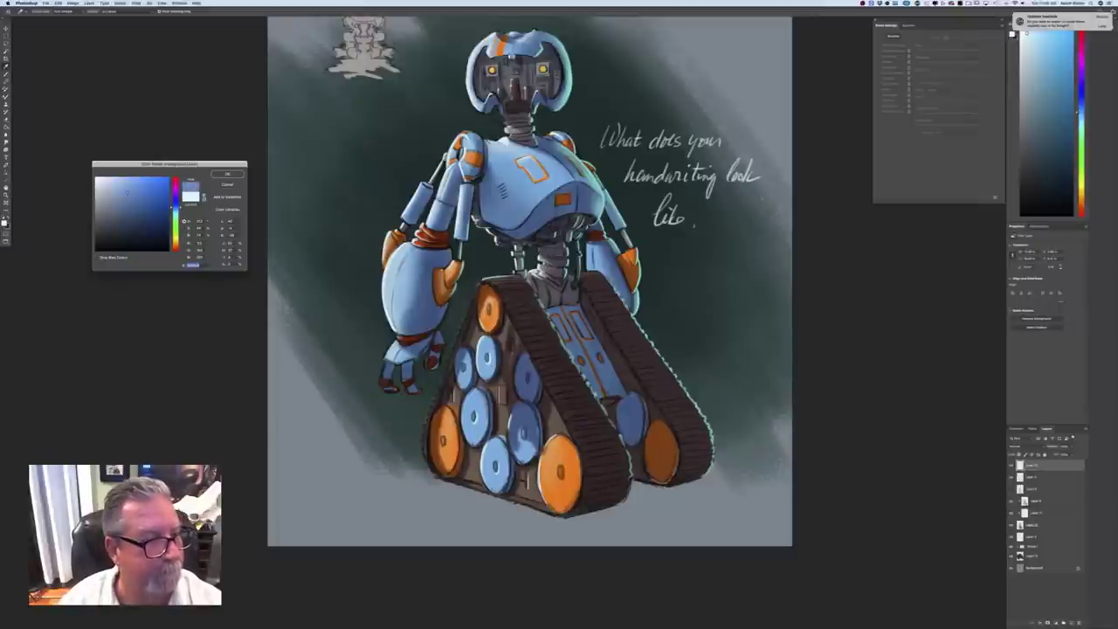
left_click(228, 173)
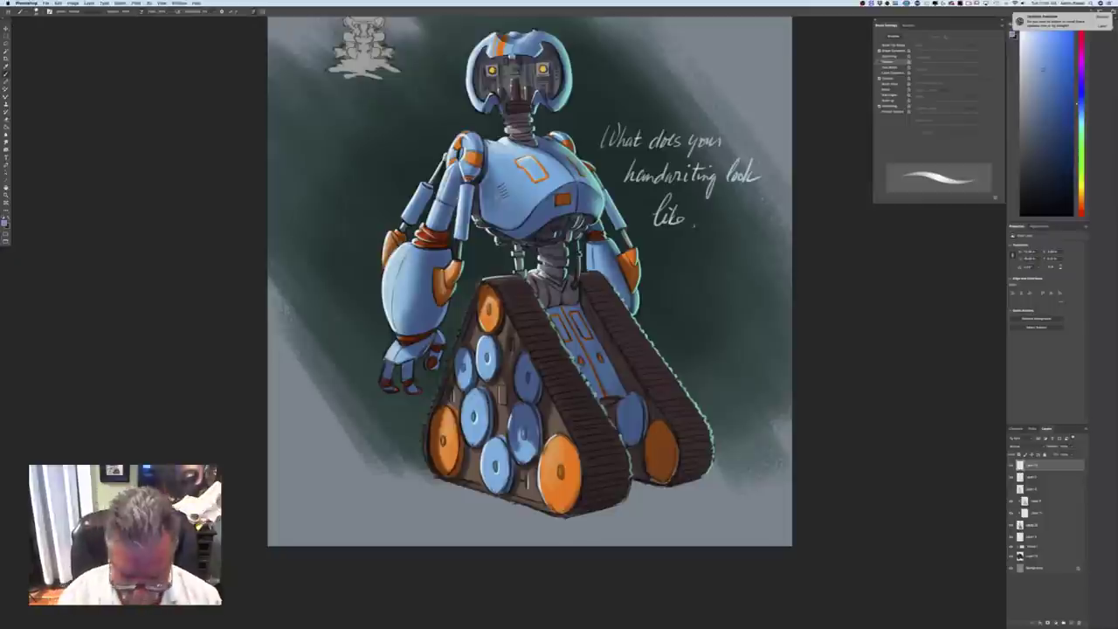
key("super+minus")
key("super+minus")
key("super+minus")
key("super+plus")
key("super+plus")
key("super+plus")
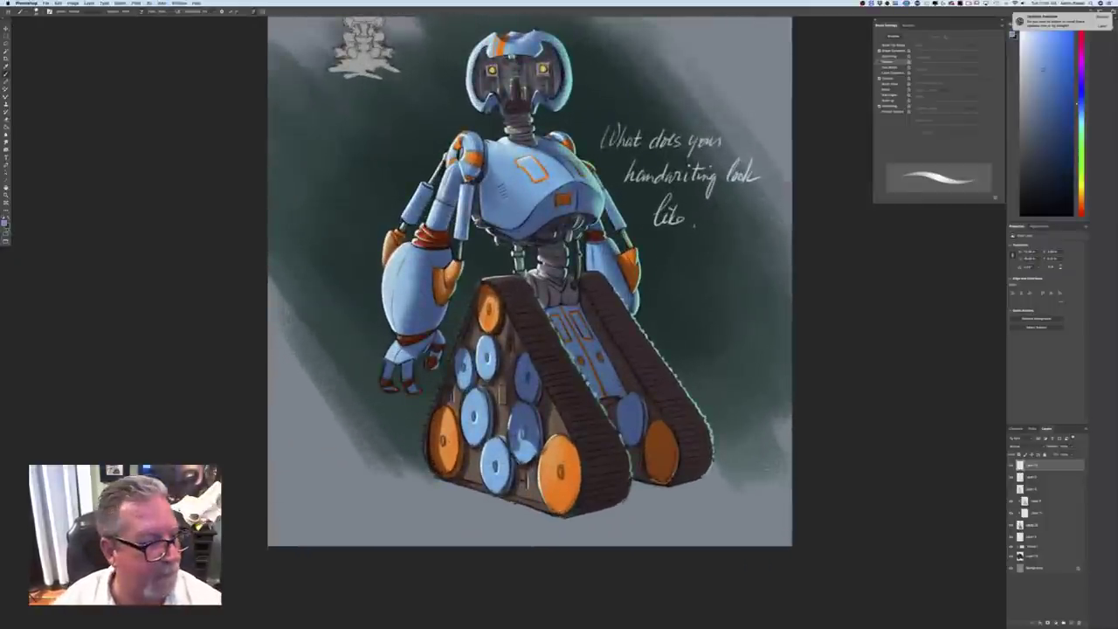
Change the painting color to a pale greyish purple
left_click(5, 224)
left_click(176, 190)
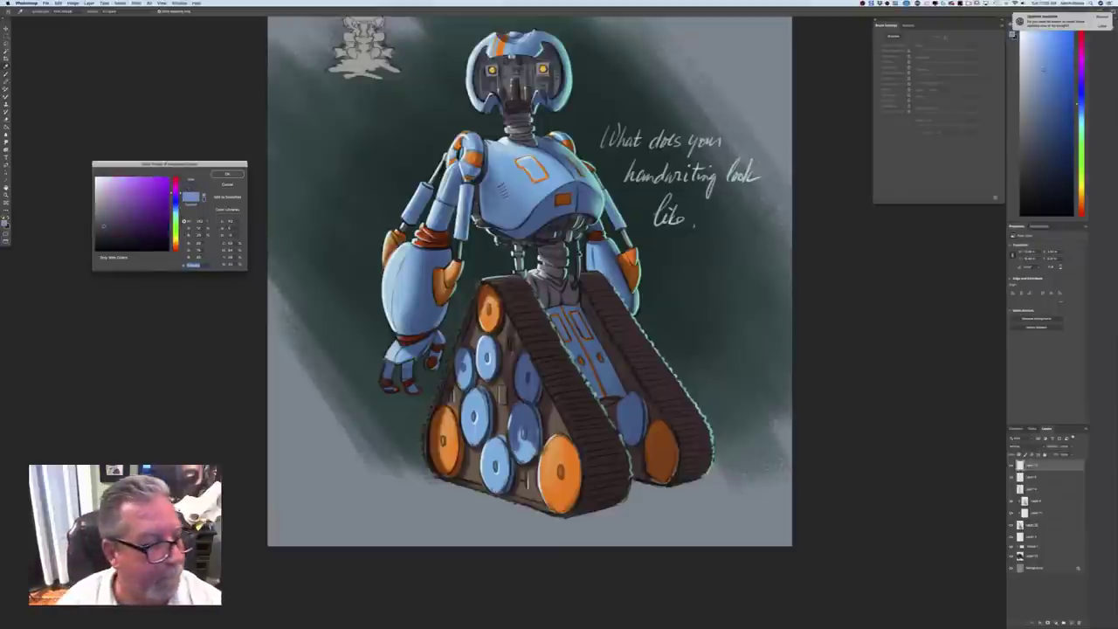
left_click(102, 213)
left_click(227, 175)
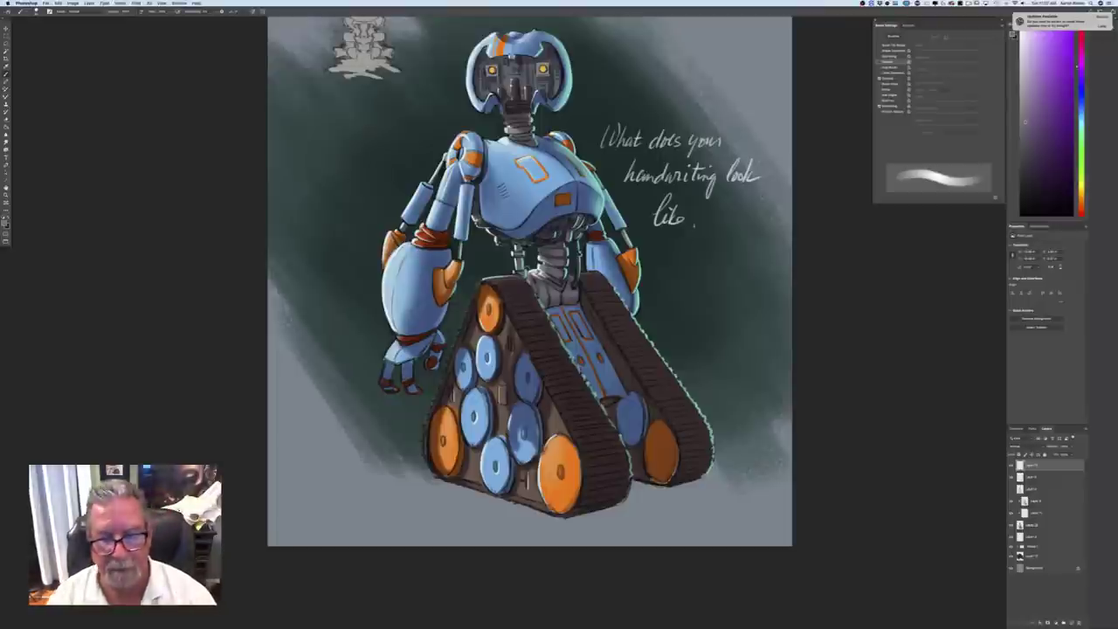
left_click(6, 222)
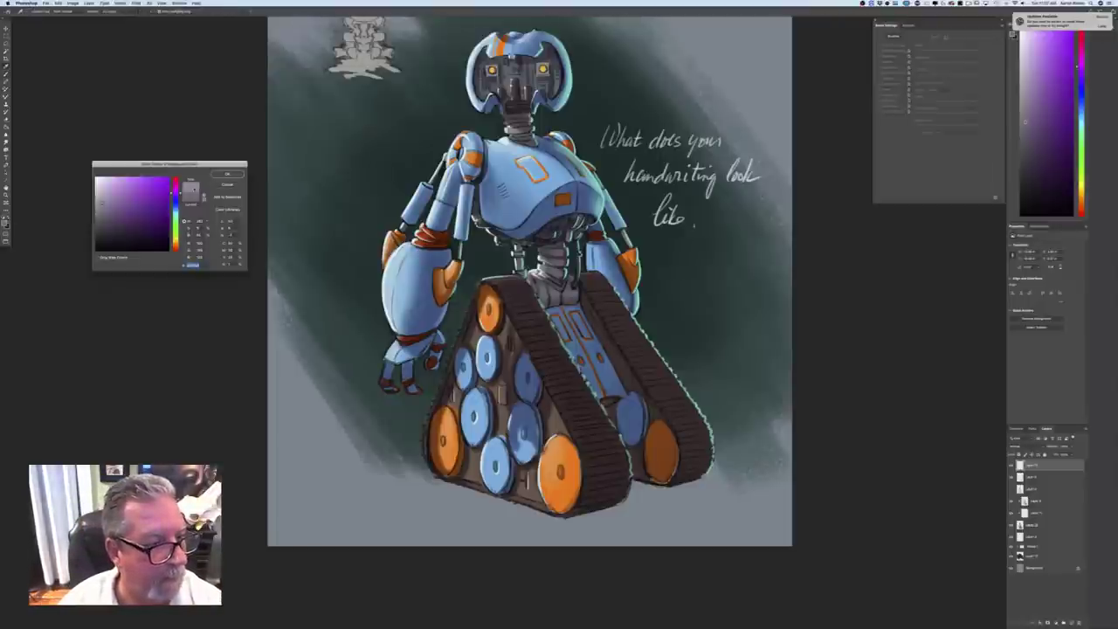
left_click(228, 174)
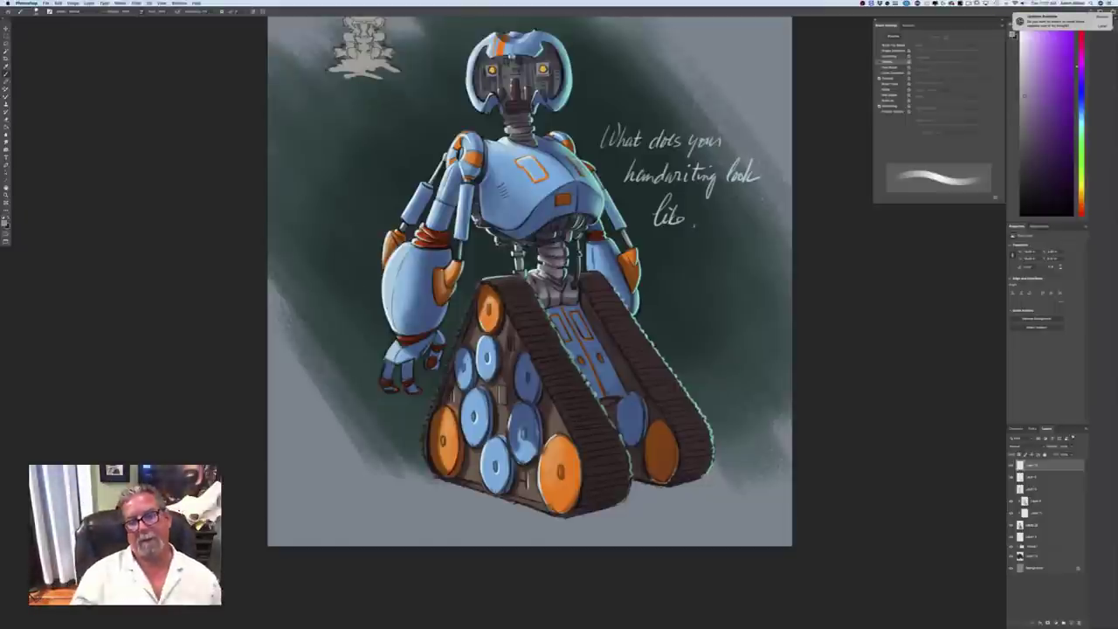
left_click(5, 224)
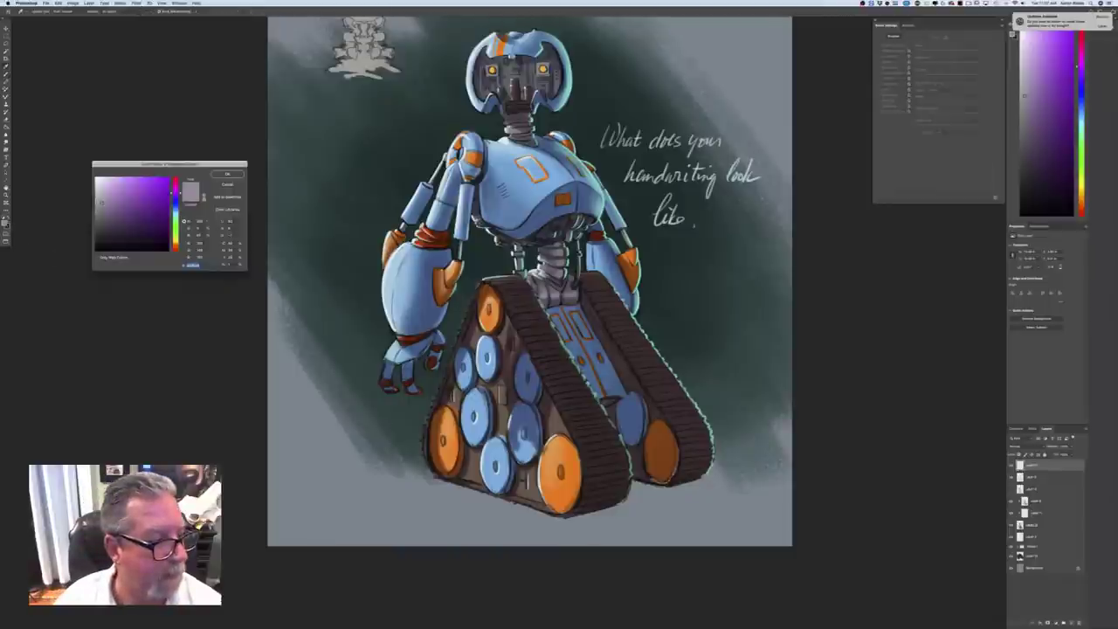
key("Return")
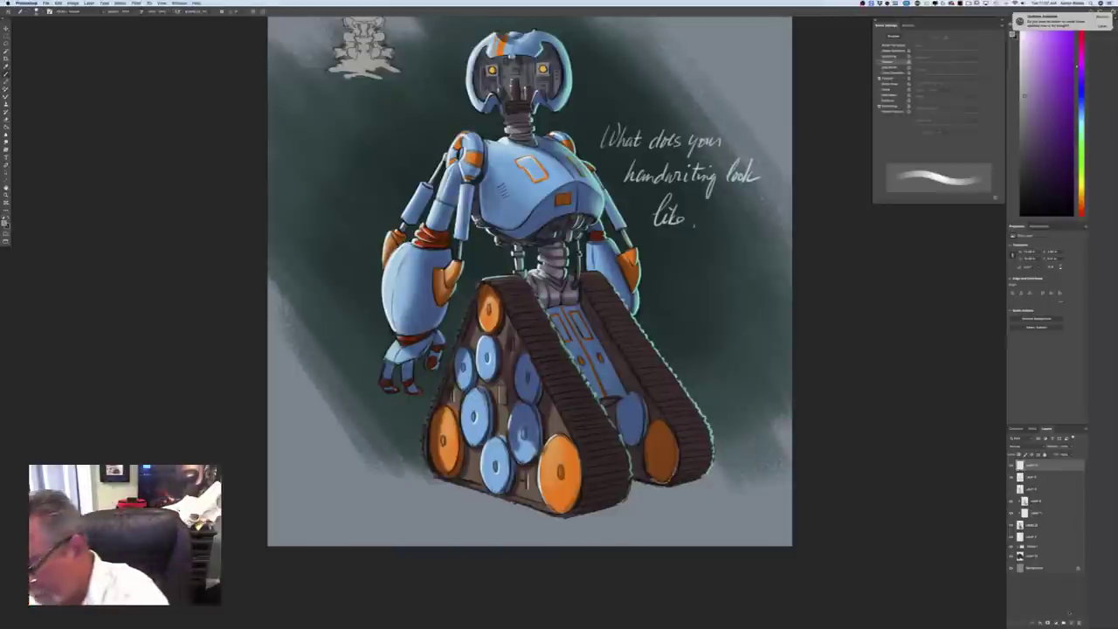
Add a new layer above all the others and set its blend mode to Multiply
left_click(1072, 623)
left_click(1024, 447)
left_click(1009, 464)
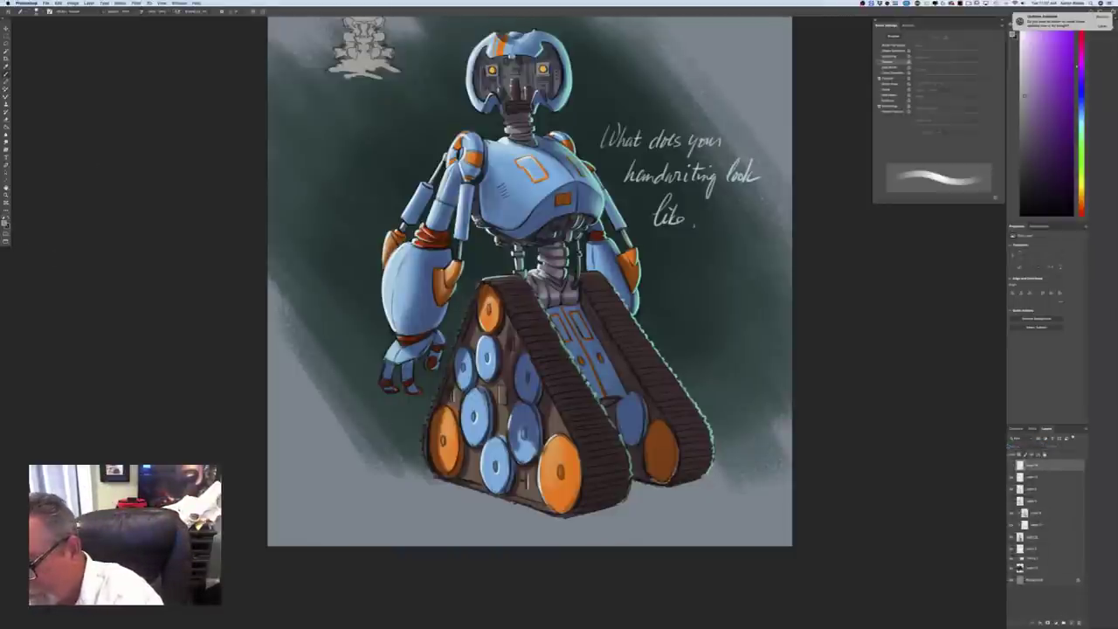
left_click(1019, 447)
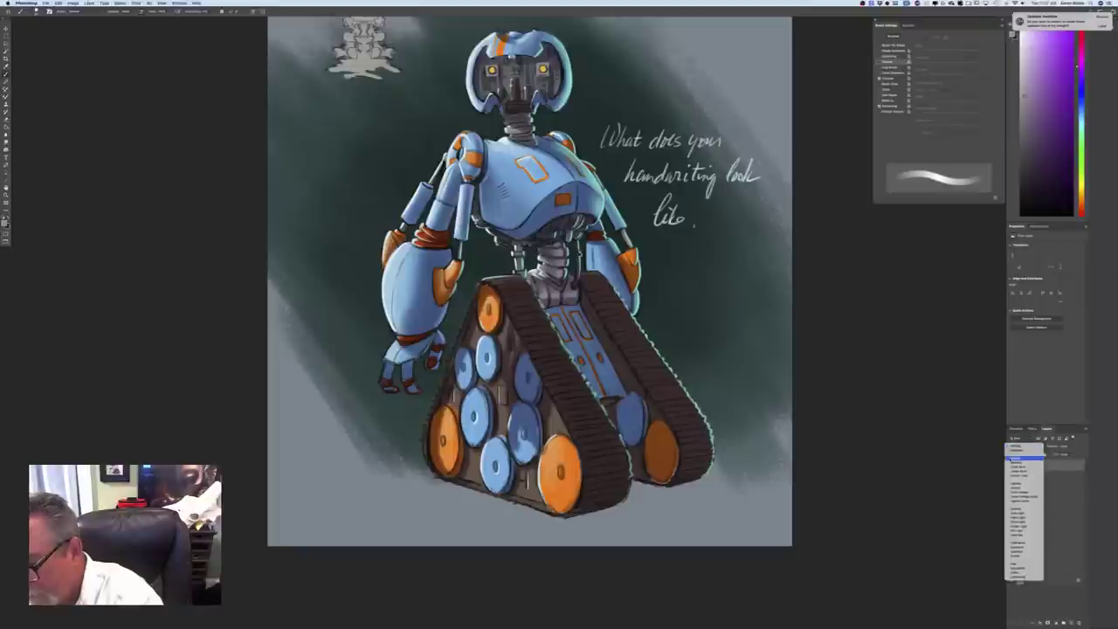
left_click(1010, 463)
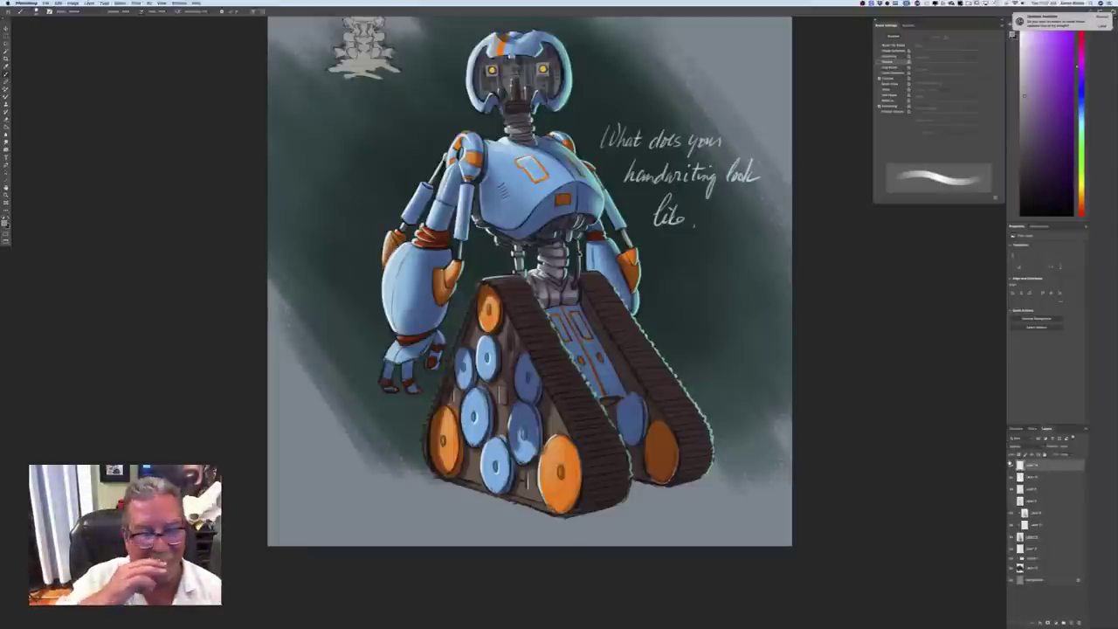
Set the painting color to a darker, muted purple-grey
left_click(4, 224)
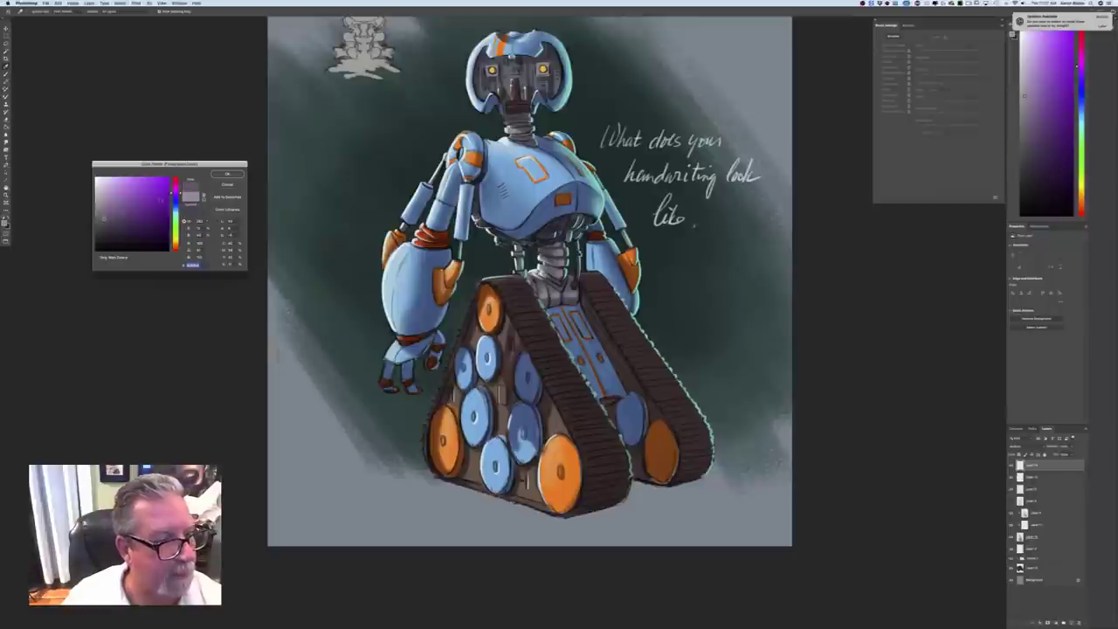
left_click(228, 174)
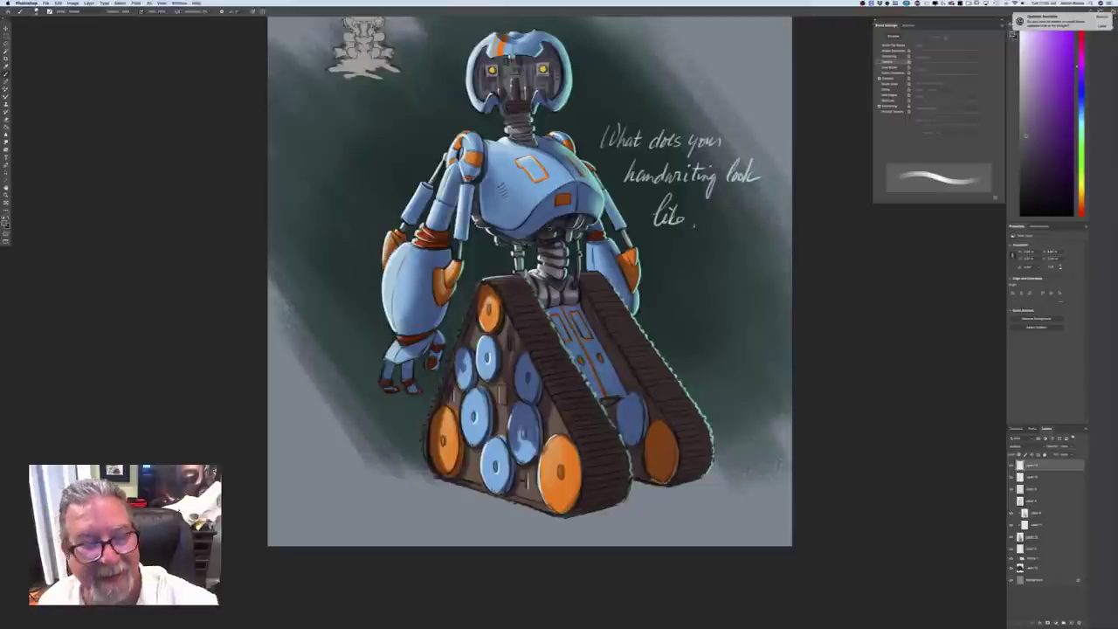
left_click(252, 12)
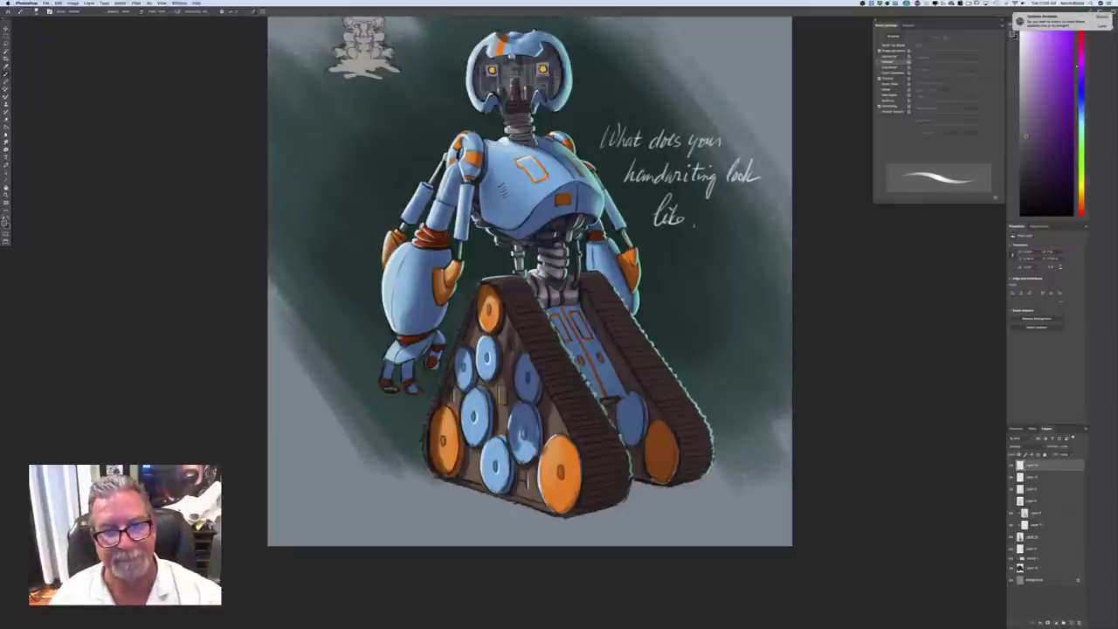
key("super+plus")
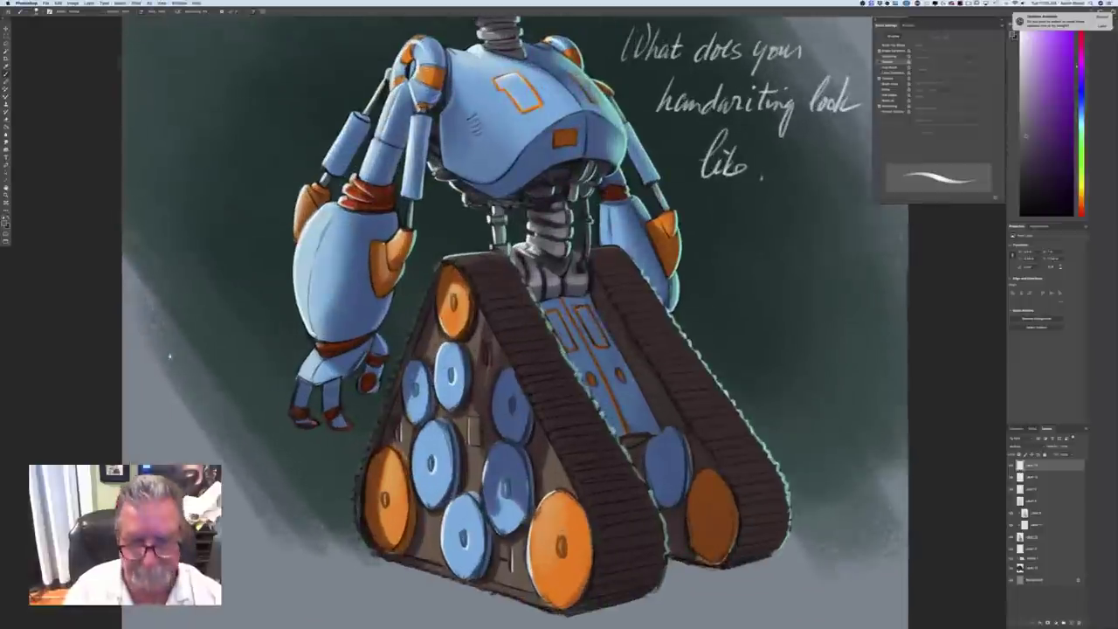
left_click_drag(188, 251, 172, 434)
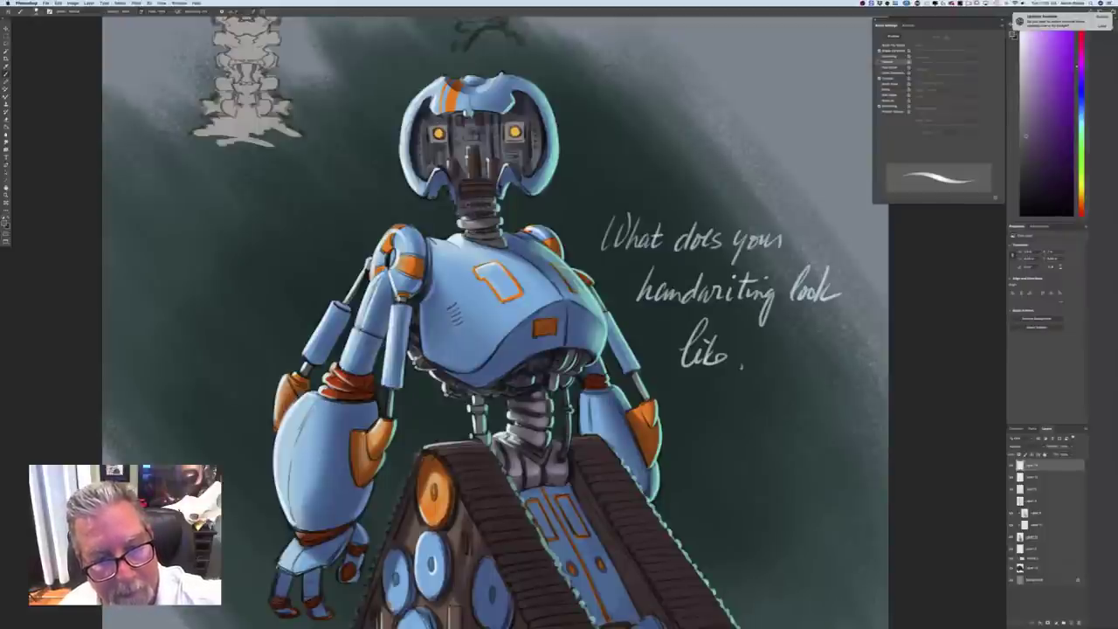
Lighten the purple-grey painting color and enlarge the brush on the layer just below the top one
left_click(6, 222)
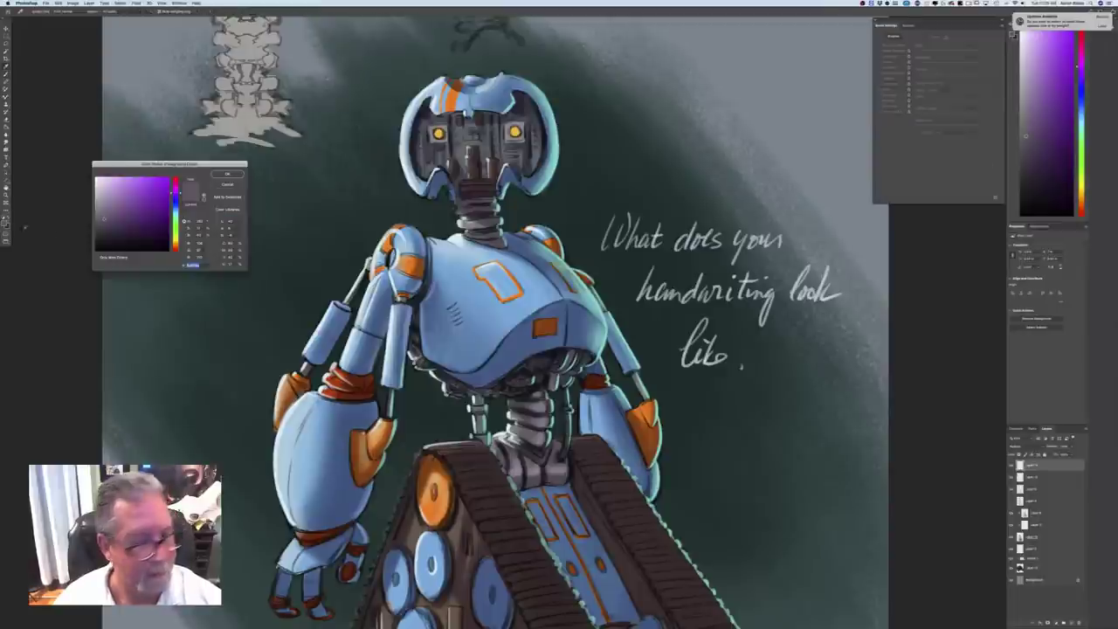
left_click(227, 174)
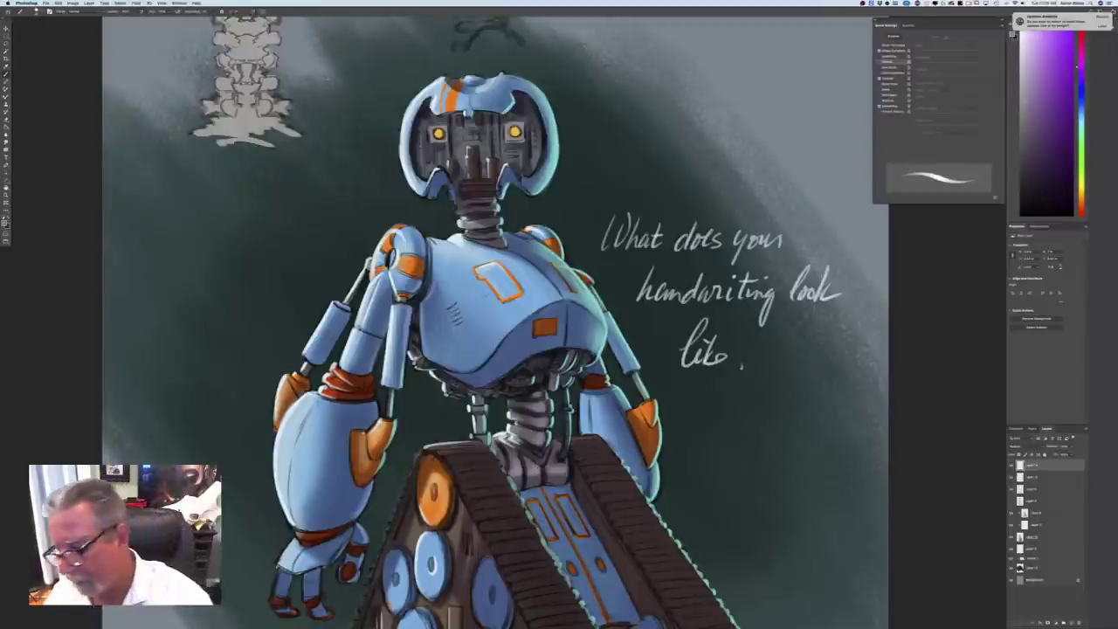
left_click(1035, 477)
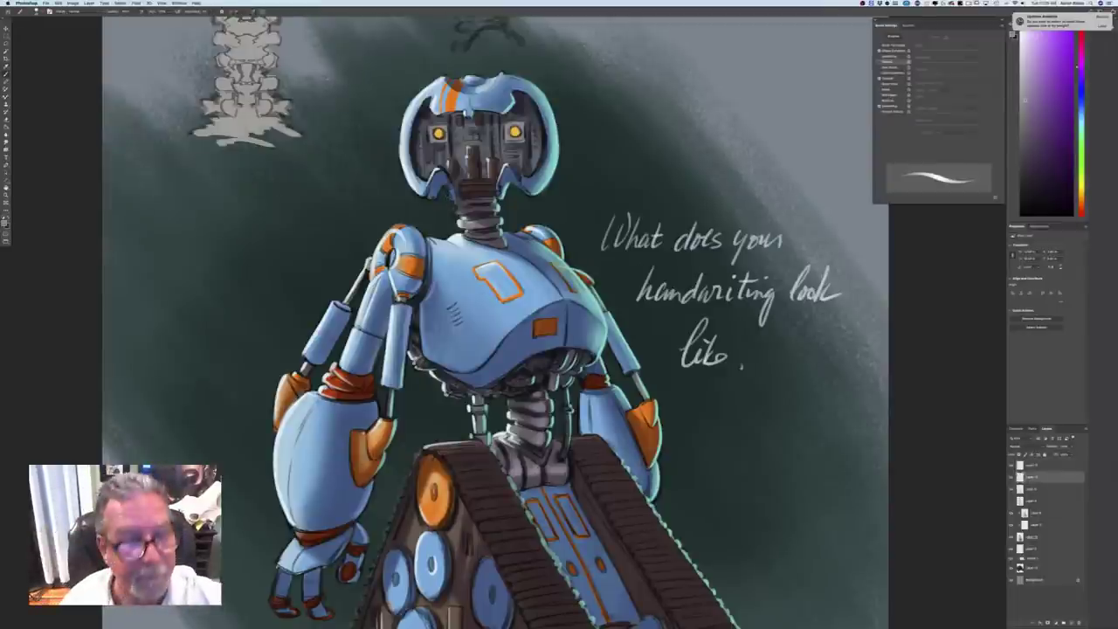
key("bracketright")
key("bracketright")
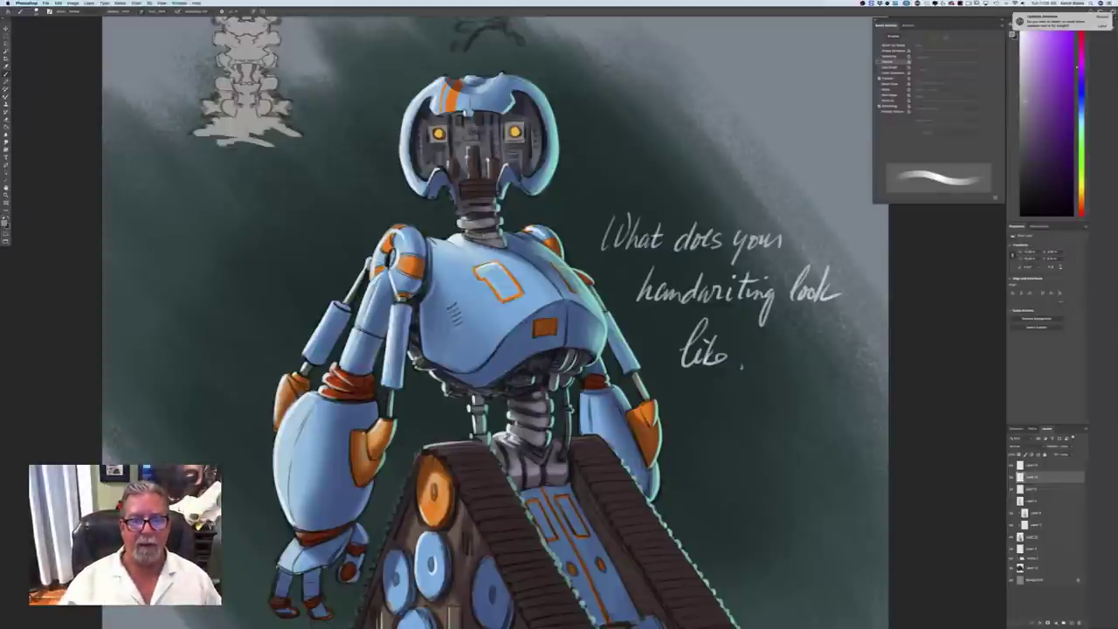
Set the painting color to a muted reddish grey
left_click(4, 223)
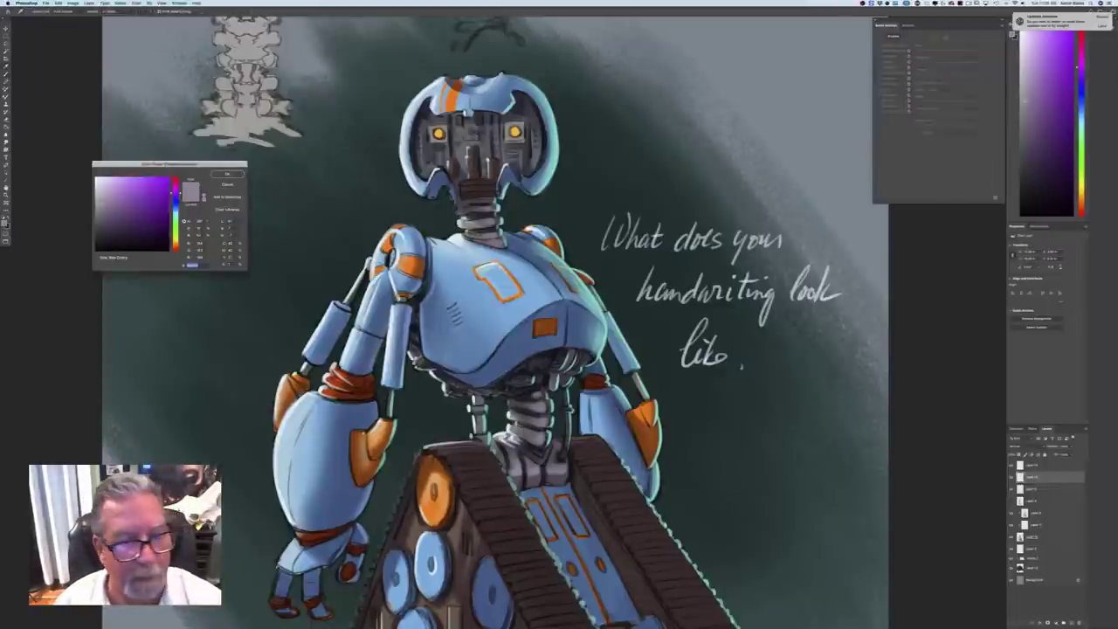
left_click(479, 498)
left_click(110, 218)
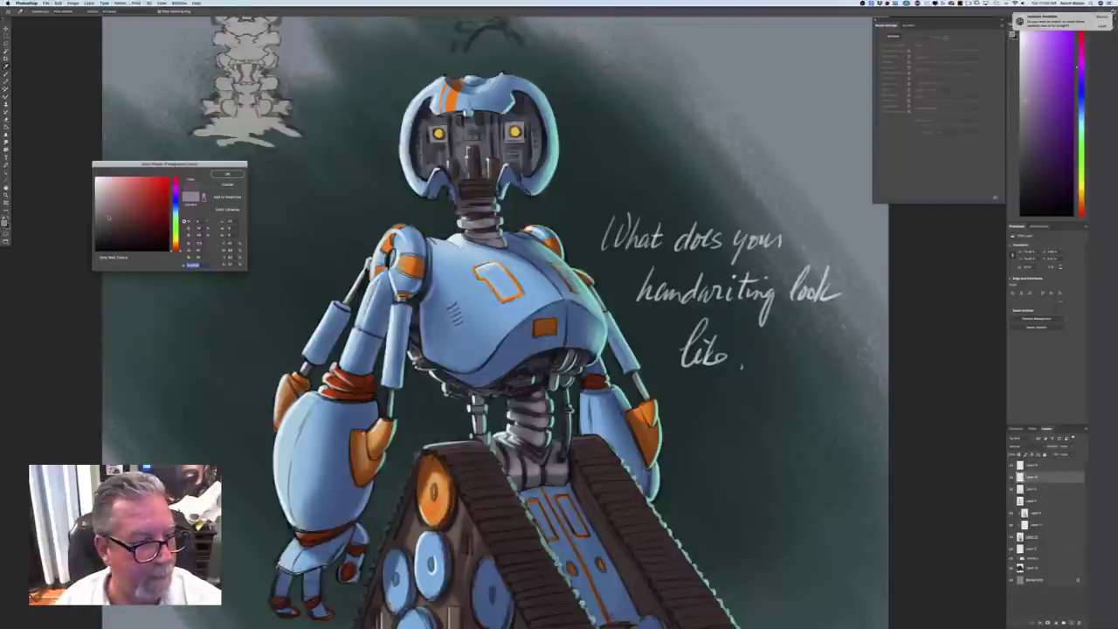
left_click(227, 174)
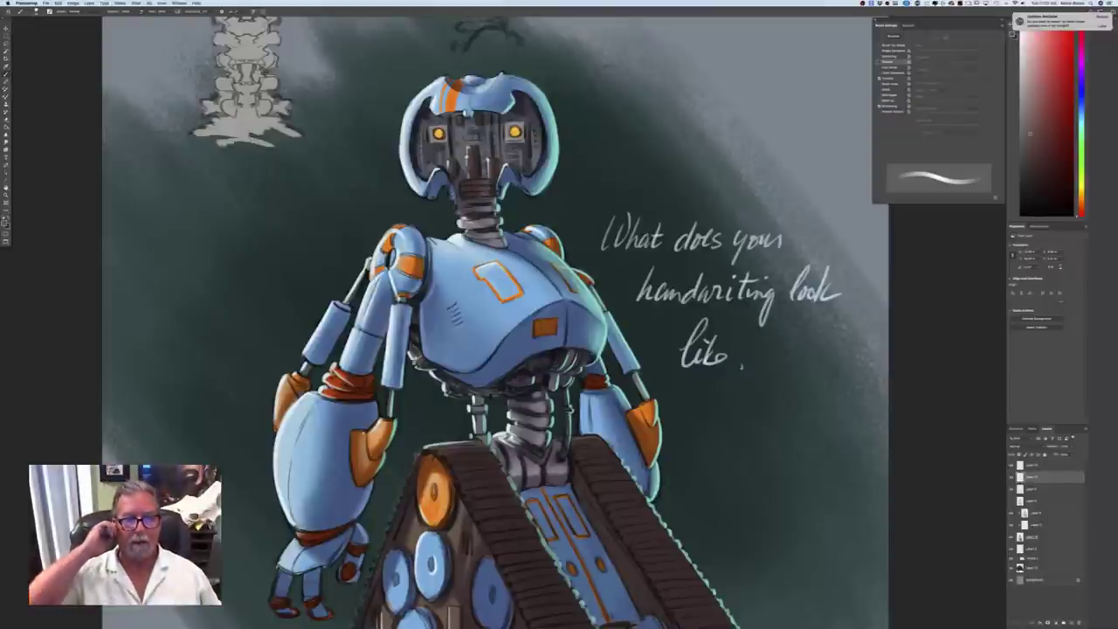
Erase the handwritten note beside the robot's chest and check that layer by toggling its visibility
key("super+0")
key("super+minus")
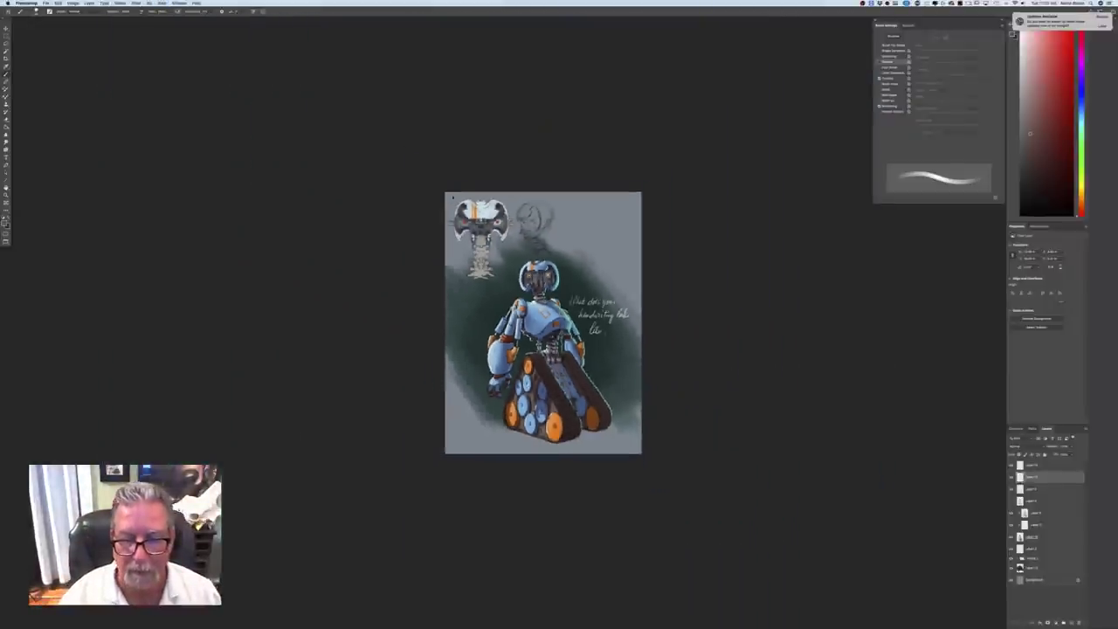
key("super+plus")
key("super+plus")
key("super+plus")
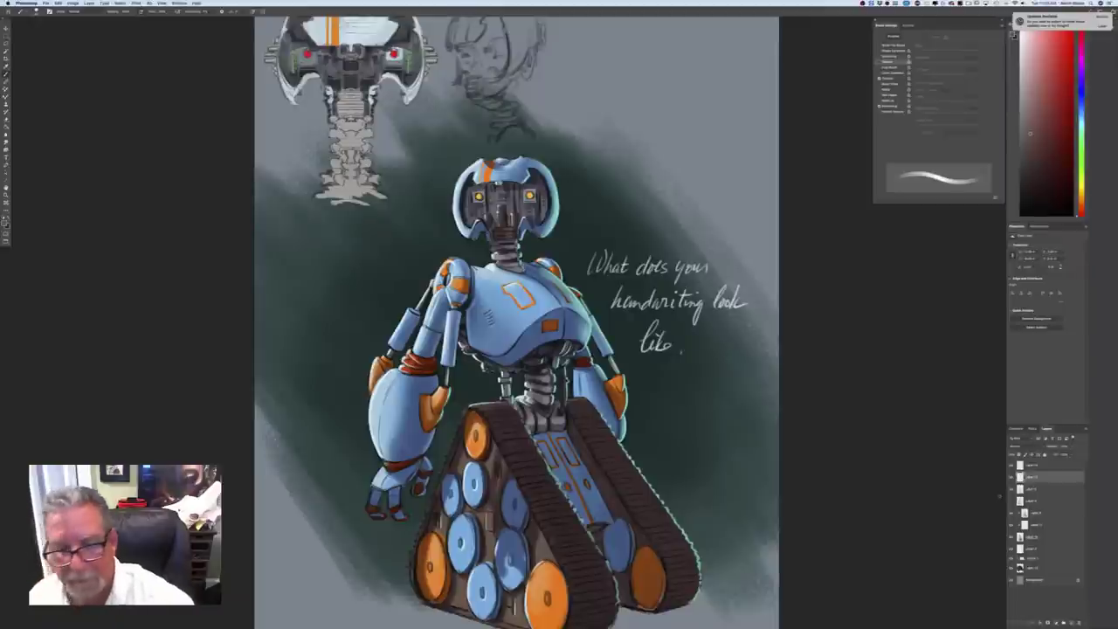
mouse_move(607, 264)
left_mouse_down()
mouse_move(592, 260)
mouse_move(607, 255)
mouse_move(681, 298)
mouse_move(690, 269)
mouse_move(725, 297)
mouse_move(738, 291)
left_mouse_up()
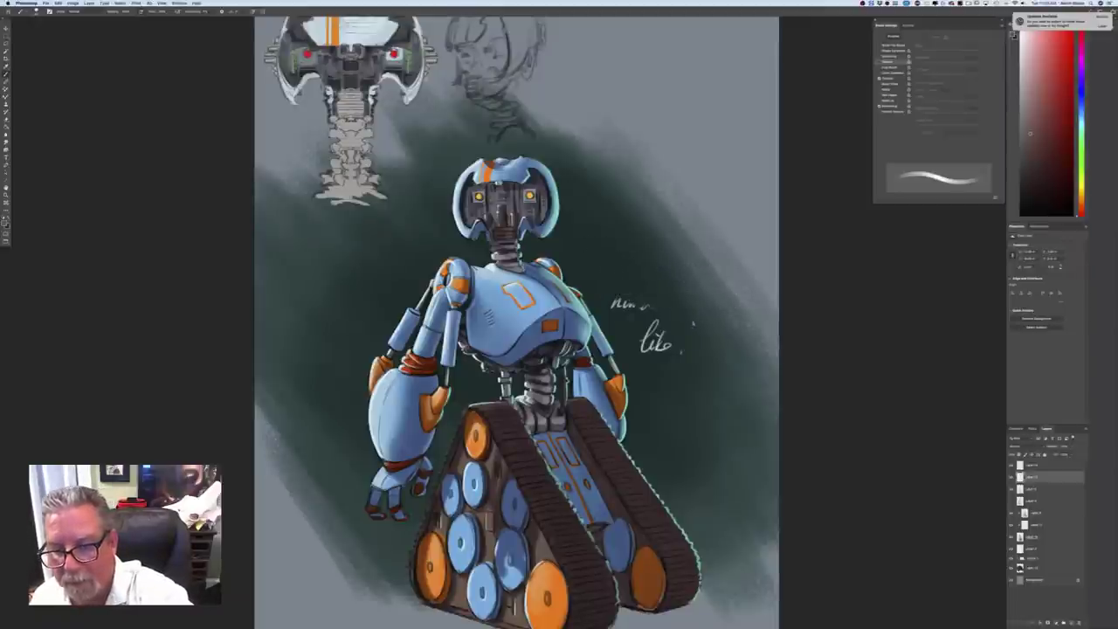
left_click_drag(648, 306, 668, 343)
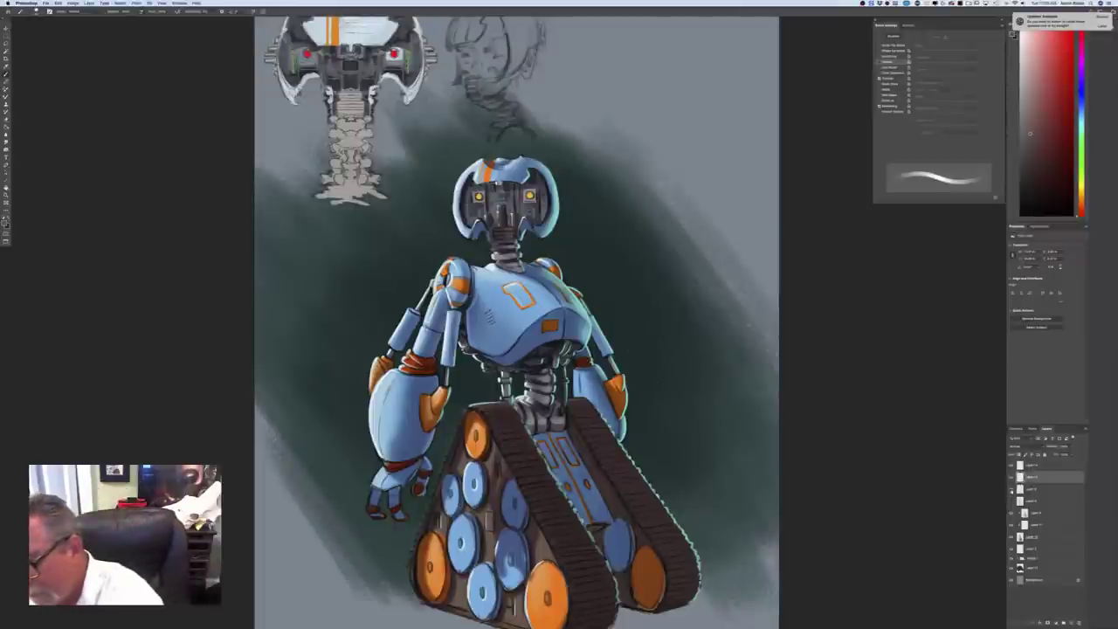
left_click(1012, 478)
left_click(1012, 477)
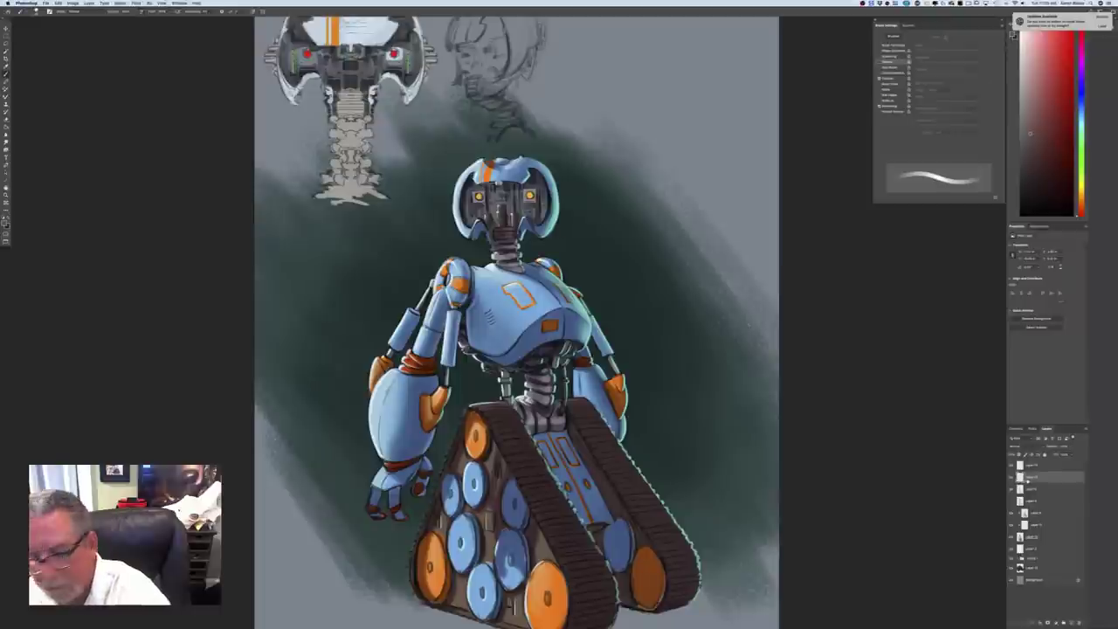
Sample the aqua rim light on the robot's head and shift the painting color to a pale mint green
left_click(6, 222)
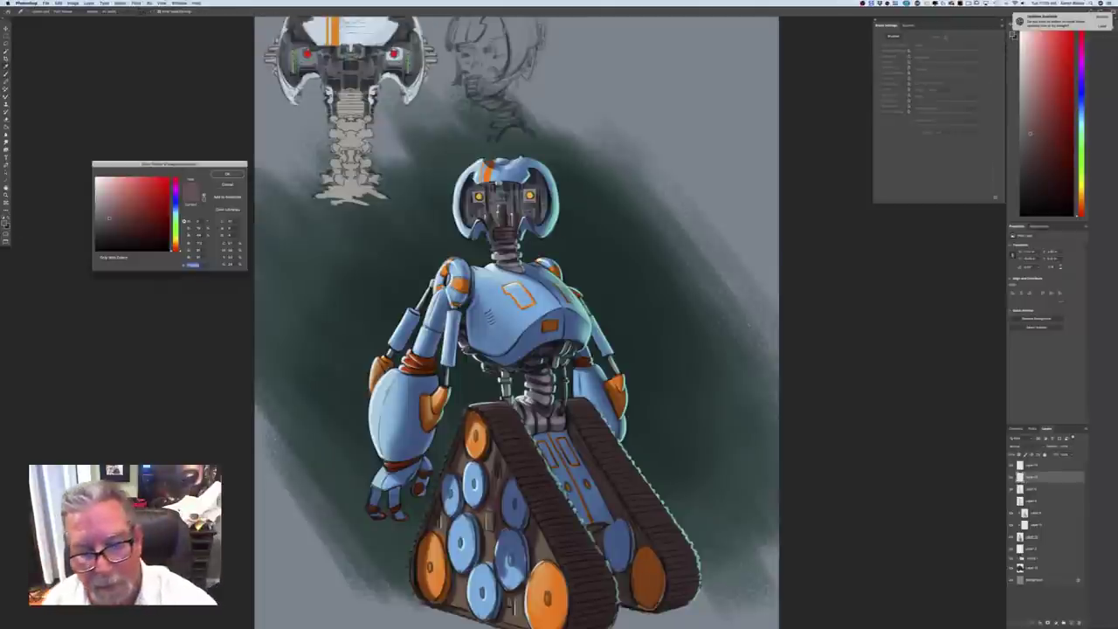
left_click(555, 209)
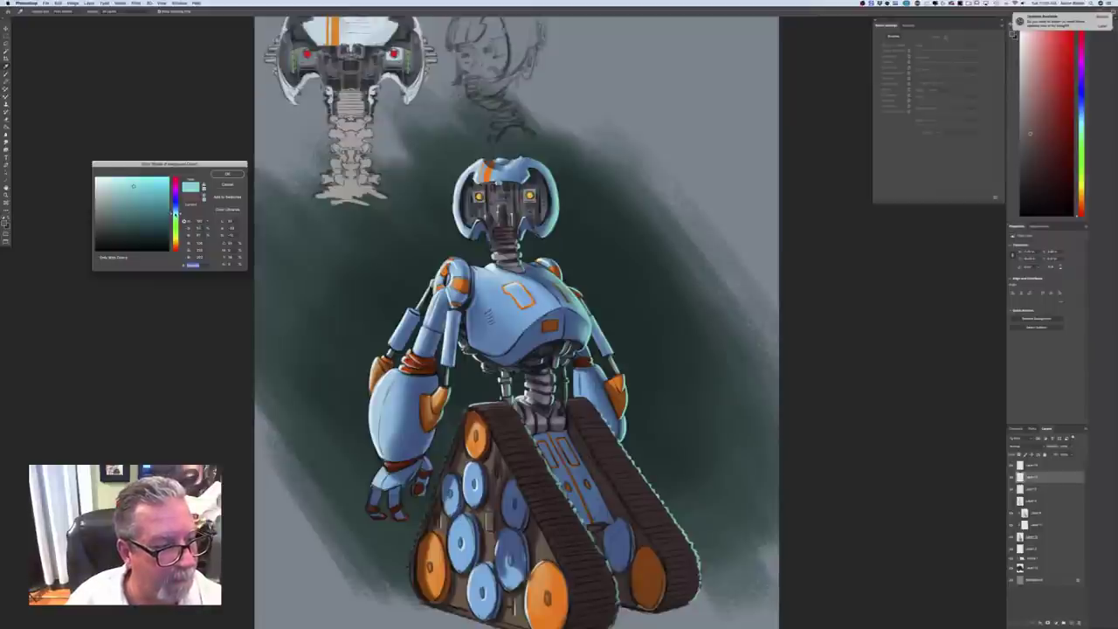
left_click_drag(175, 213, 174, 217)
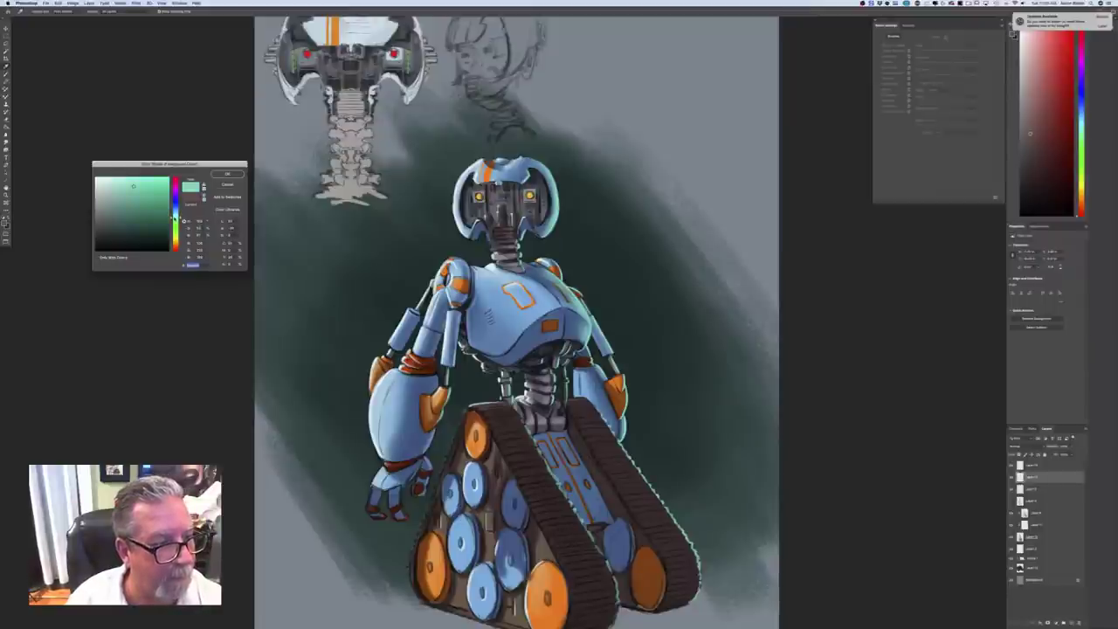
left_click_drag(132, 186, 121, 179)
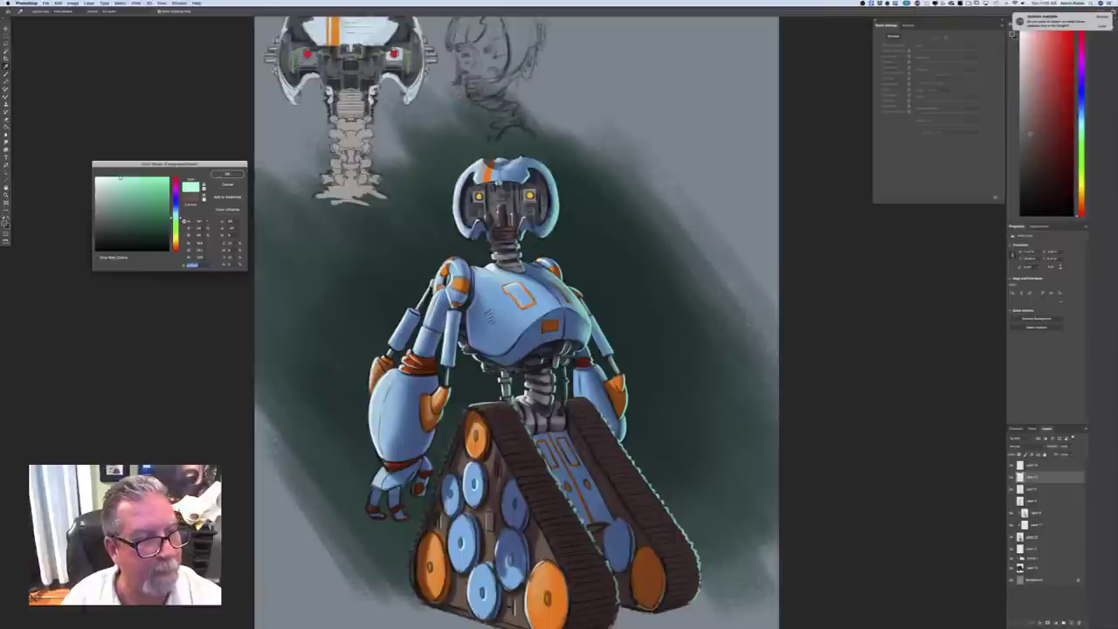
left_click(227, 174)
Lighten the mint green painting color slightly toward white
key("super+equal")
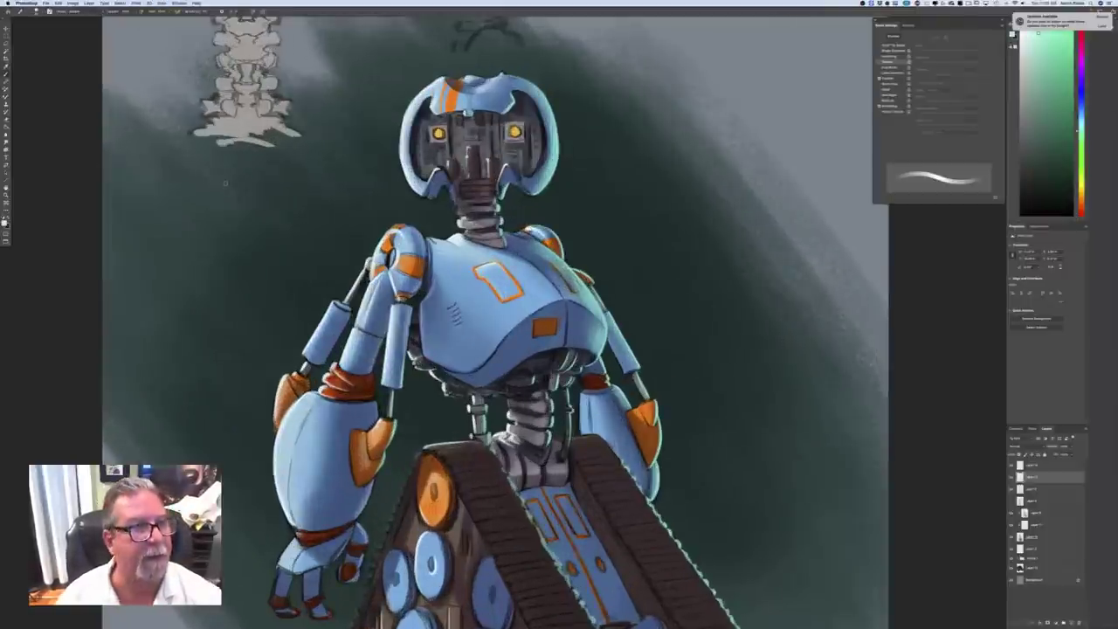
left_click(880, 50)
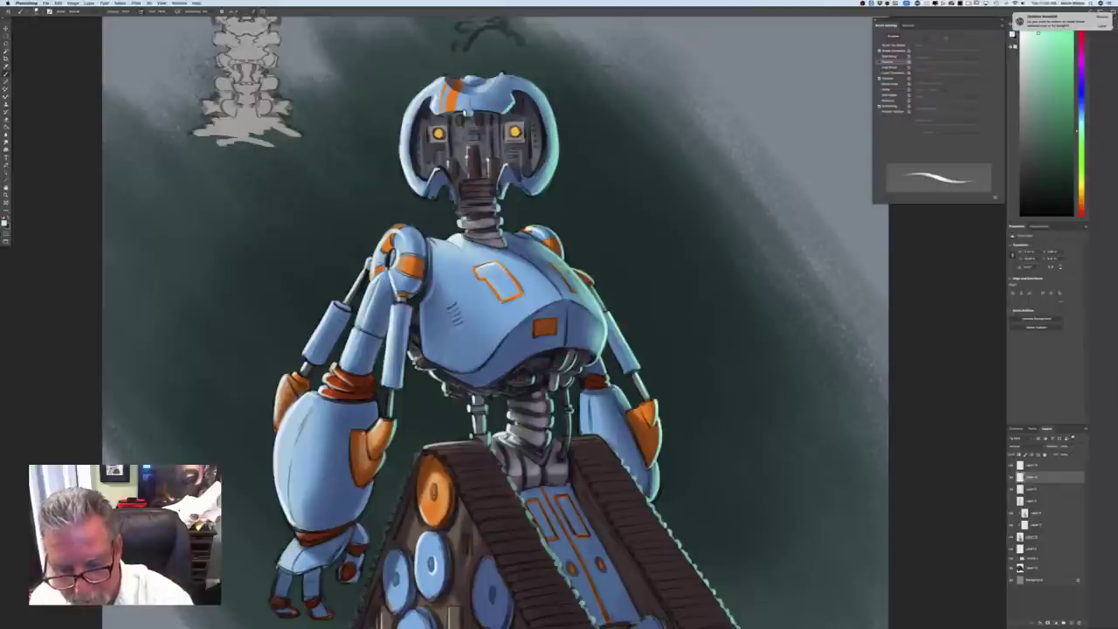
left_click(4, 224)
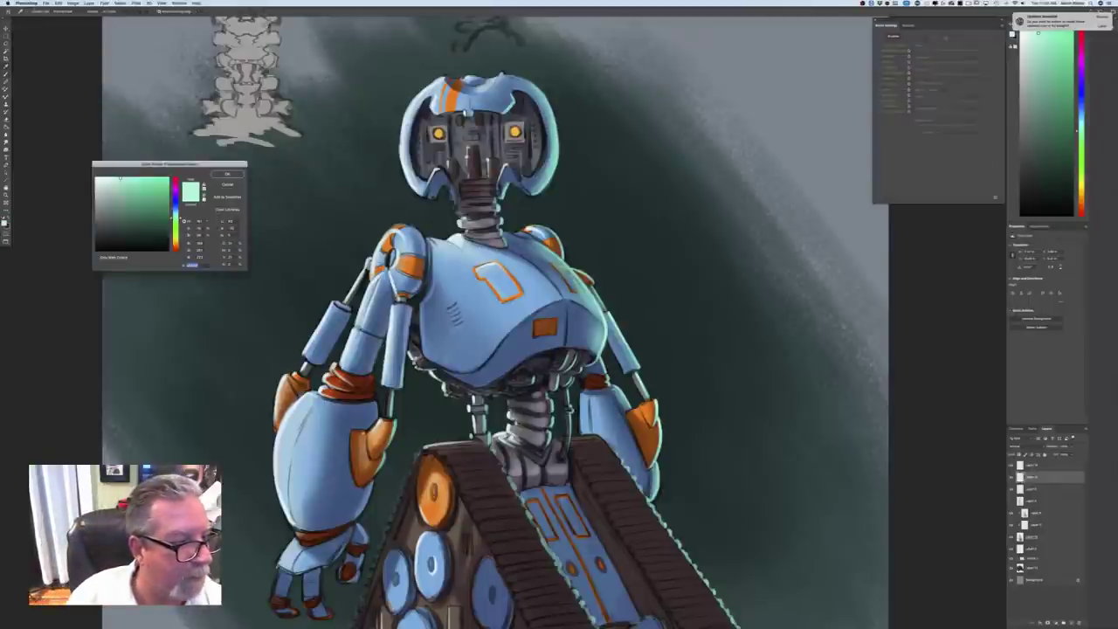
key("Return")
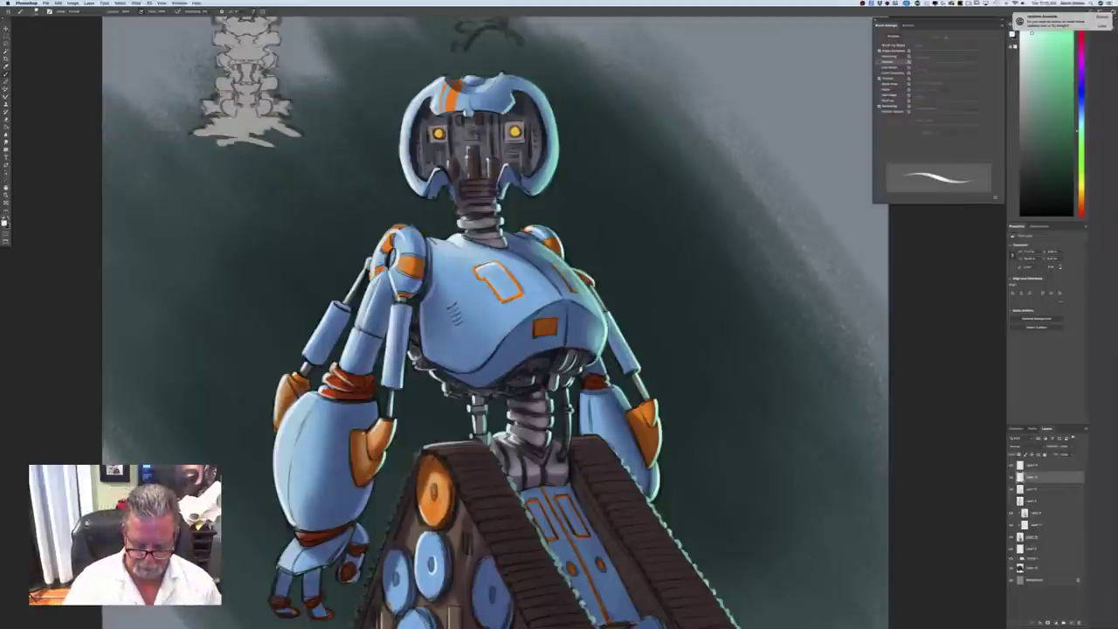
key("super+minus")
key("super+minus")
key("super+minus")
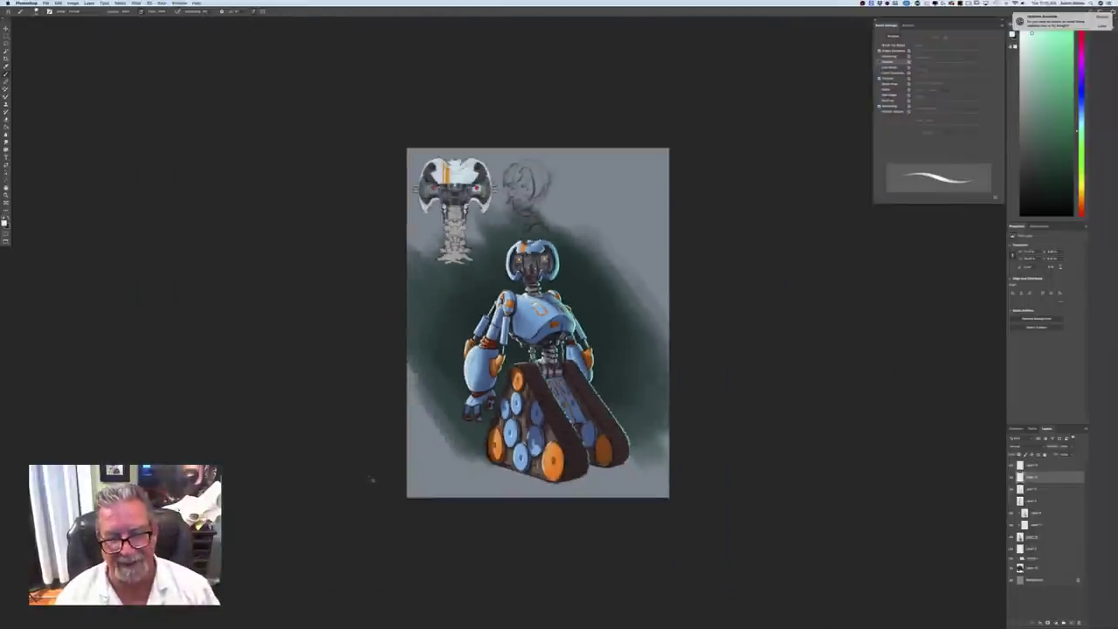
key("super+plus")
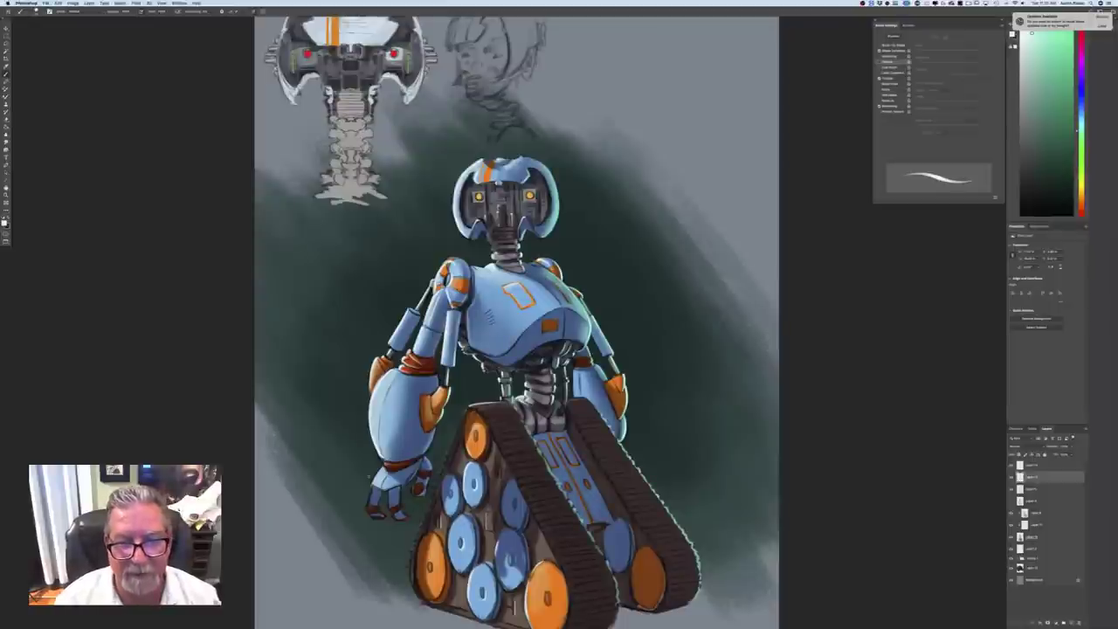
key("super+minus")
key("super+minus")
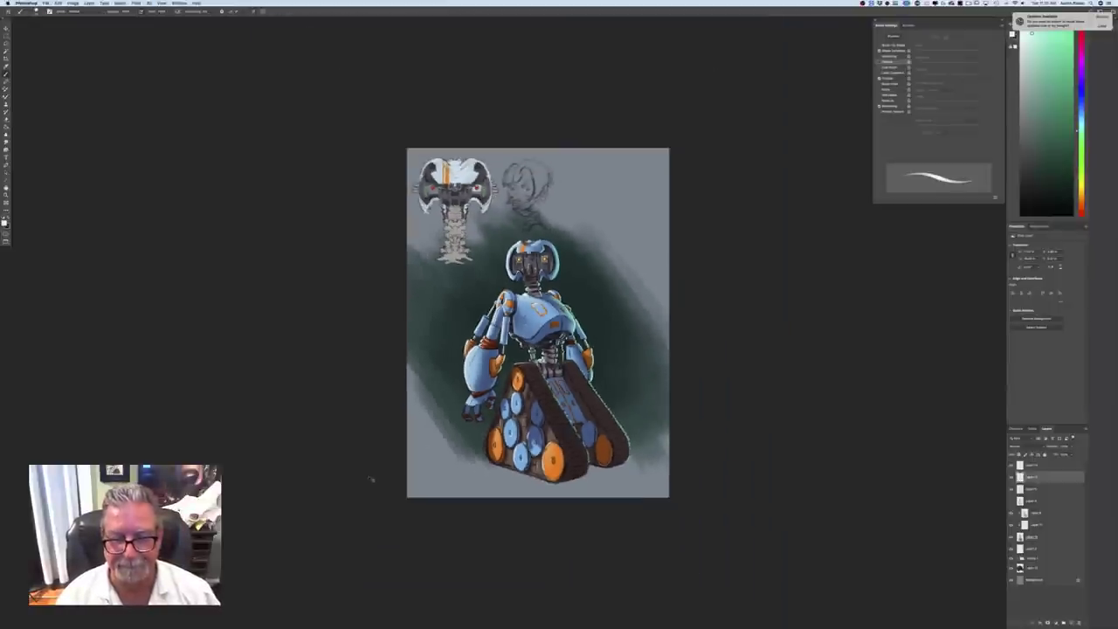
key("super+plus")
key("super+plus")
key("super+plus")
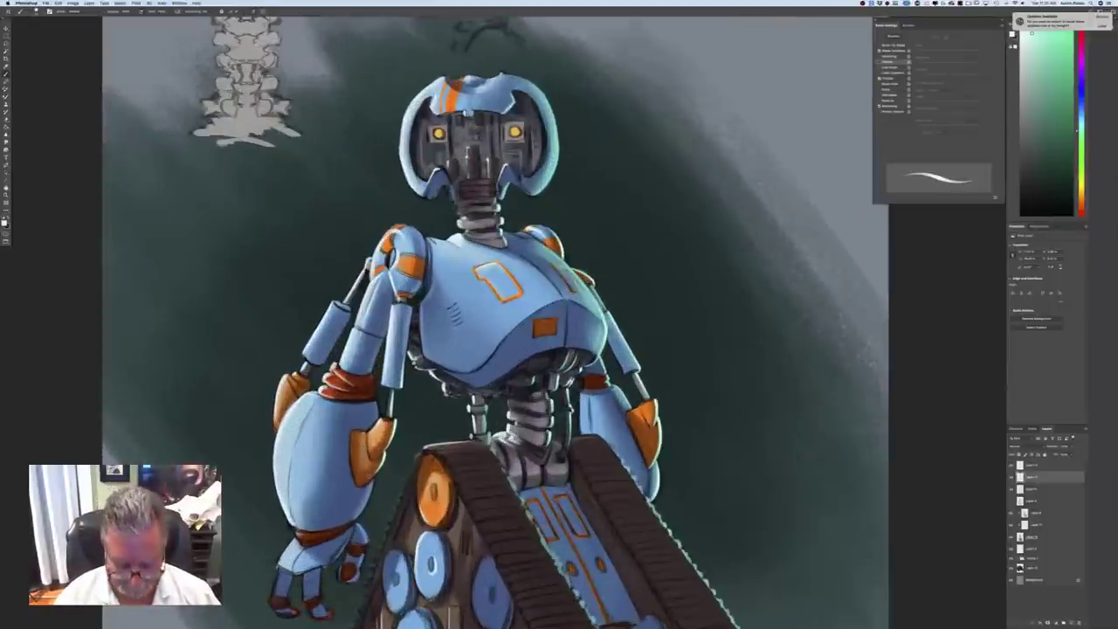
key("super+minus")
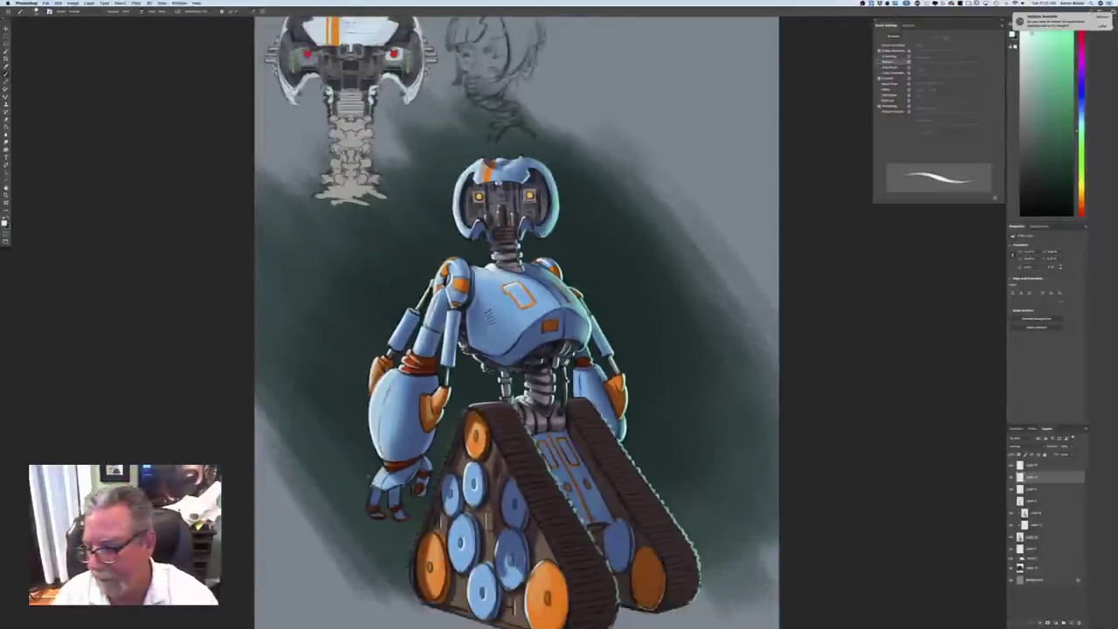
Select the topmost layer and set the painting color to a muted greyish violet
left_click(1029, 467)
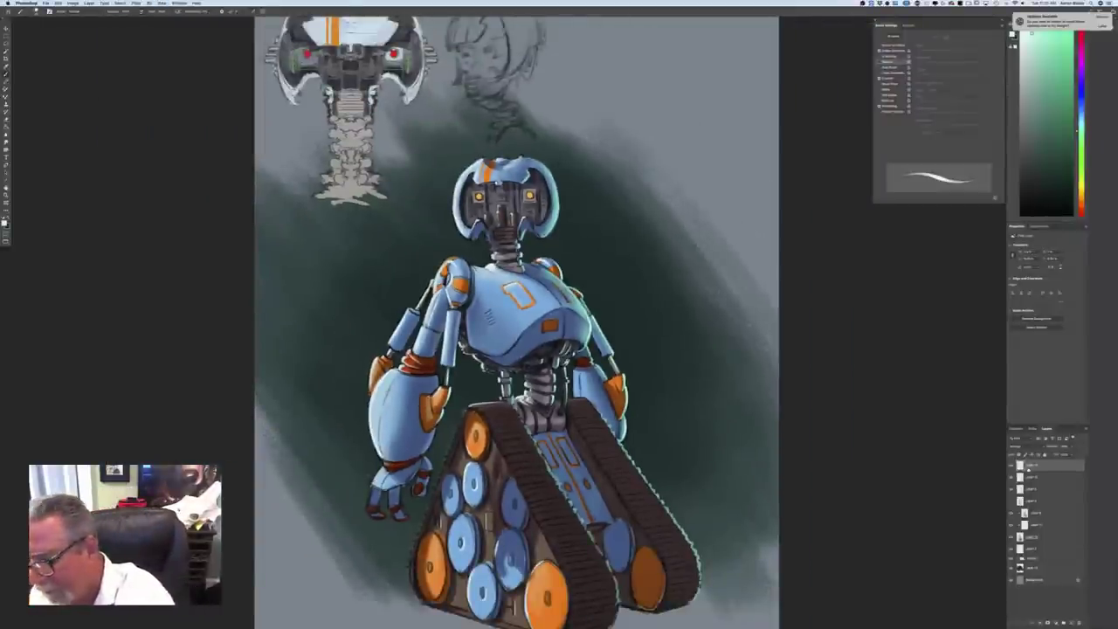
left_click(4, 222)
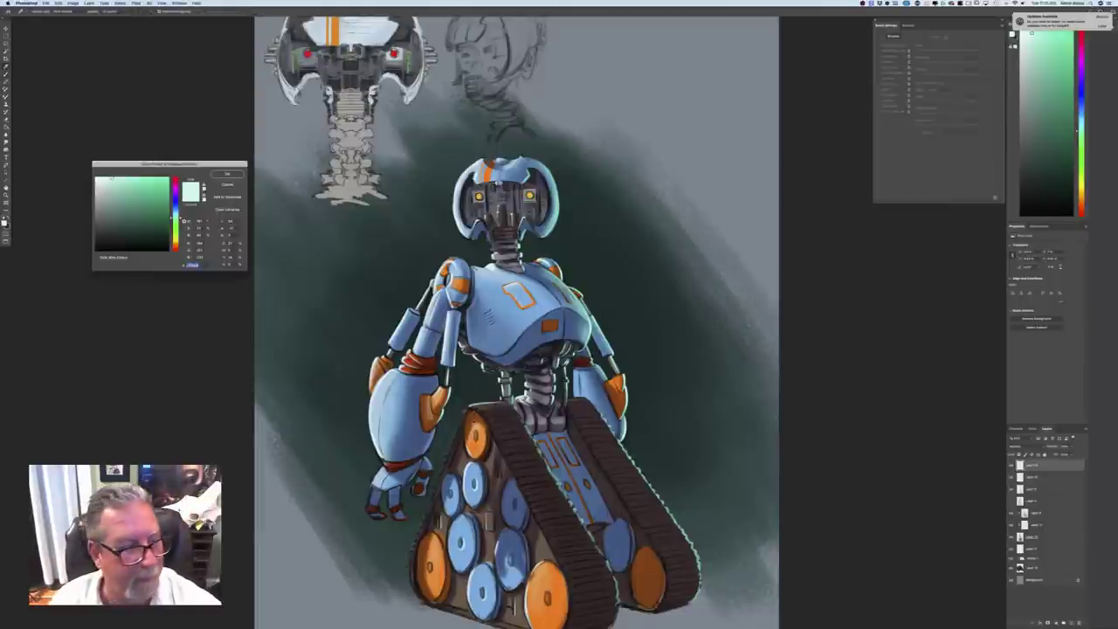
left_click(175, 201)
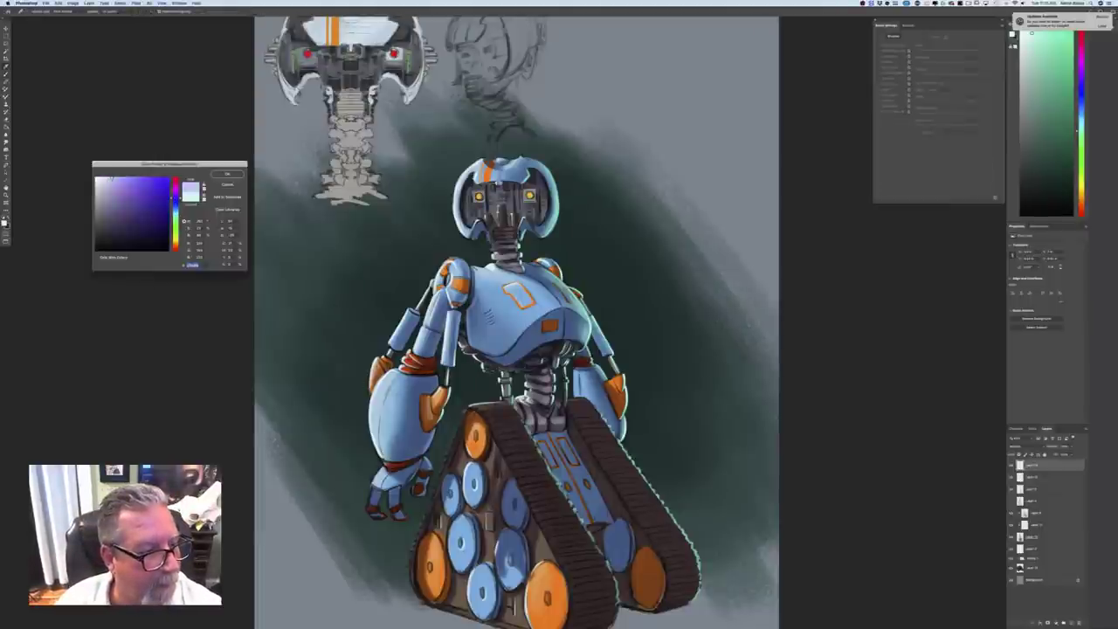
left_click_drag(108, 209, 106, 204)
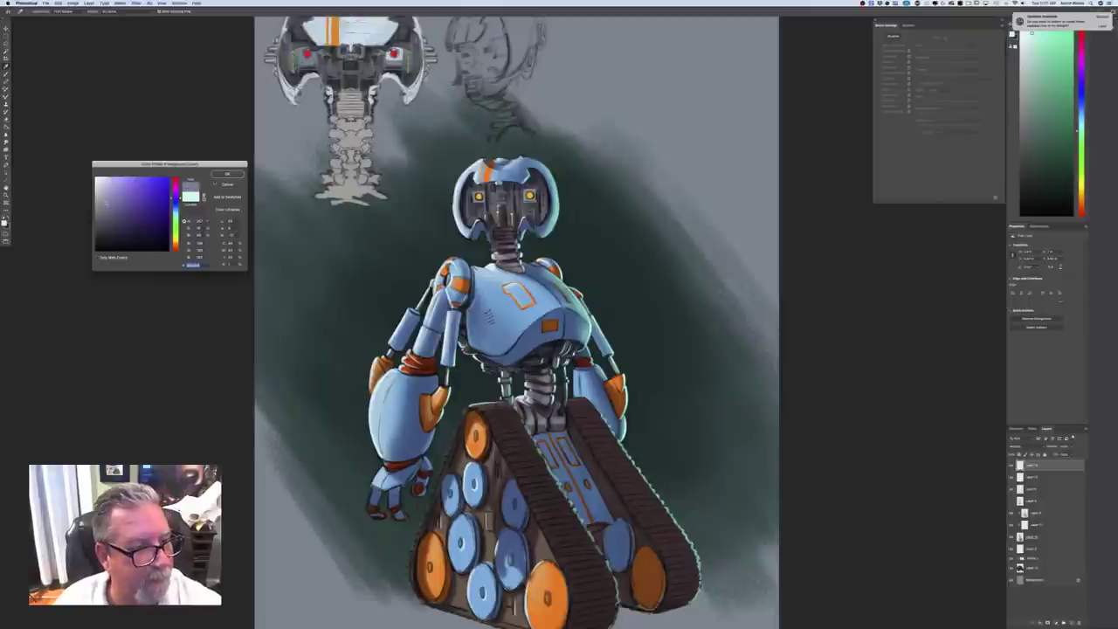
left_click(225, 175)
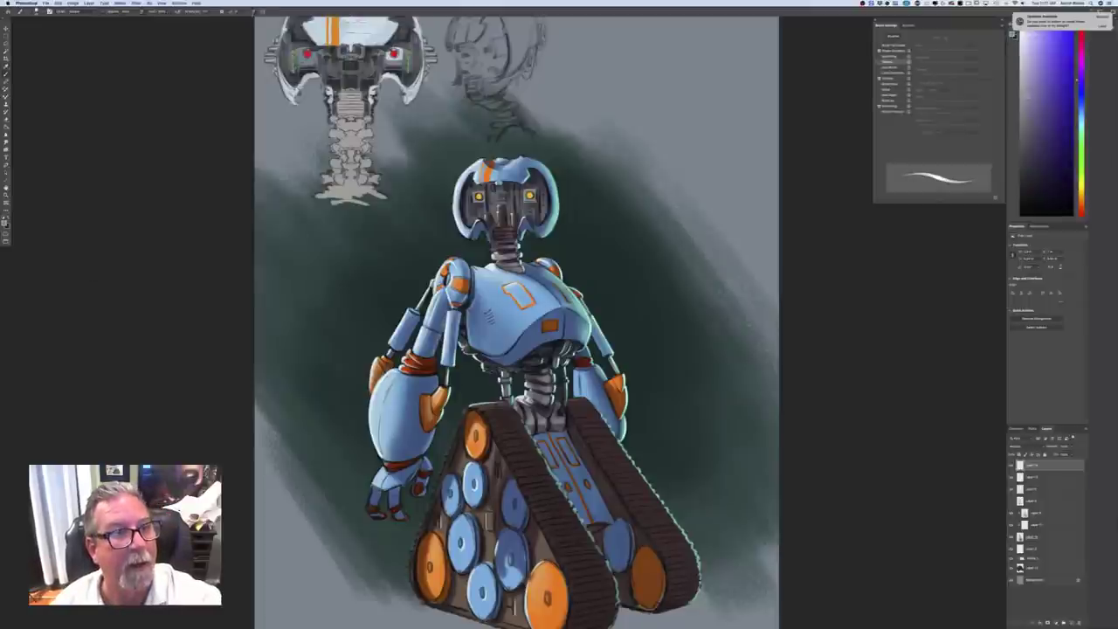
Turn off the brush's Shape Dynamics, enlarge the brush, and darken the shadowed inner side and wheels of the robot's far track
left_click(880, 50)
key("bracketright")
key("bracketright")
key("bracketright")
key("bracketright")
key("bracketright")
key("bracketright")
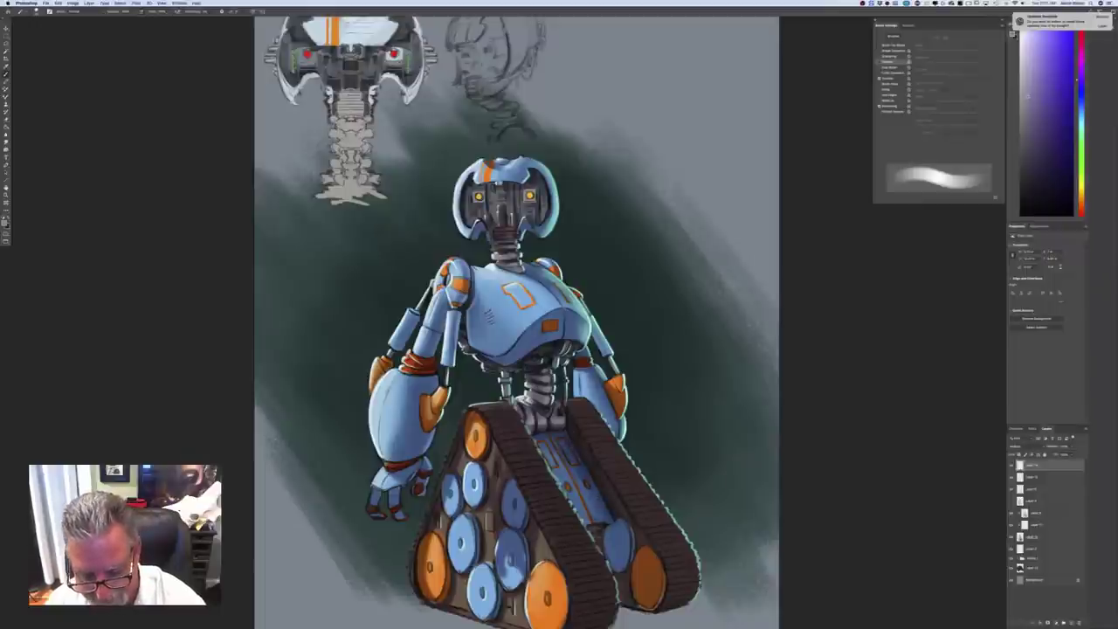
mouse_move(610, 527)
left_mouse_down()
mouse_move(603, 546)
mouse_move(618, 578)
left_mouse_up()
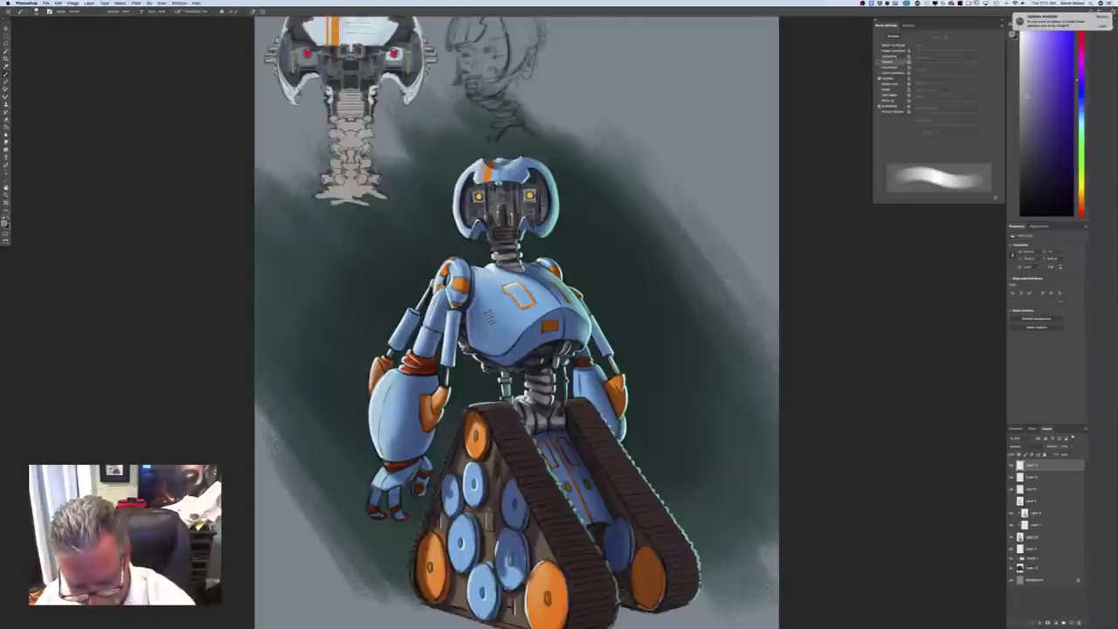
mouse_move(630, 575)
left_mouse_down()
mouse_move(637, 600)
mouse_move(640, 566)
mouse_move(649, 599)
mouse_move(660, 579)
mouse_move(650, 608)
left_mouse_up()
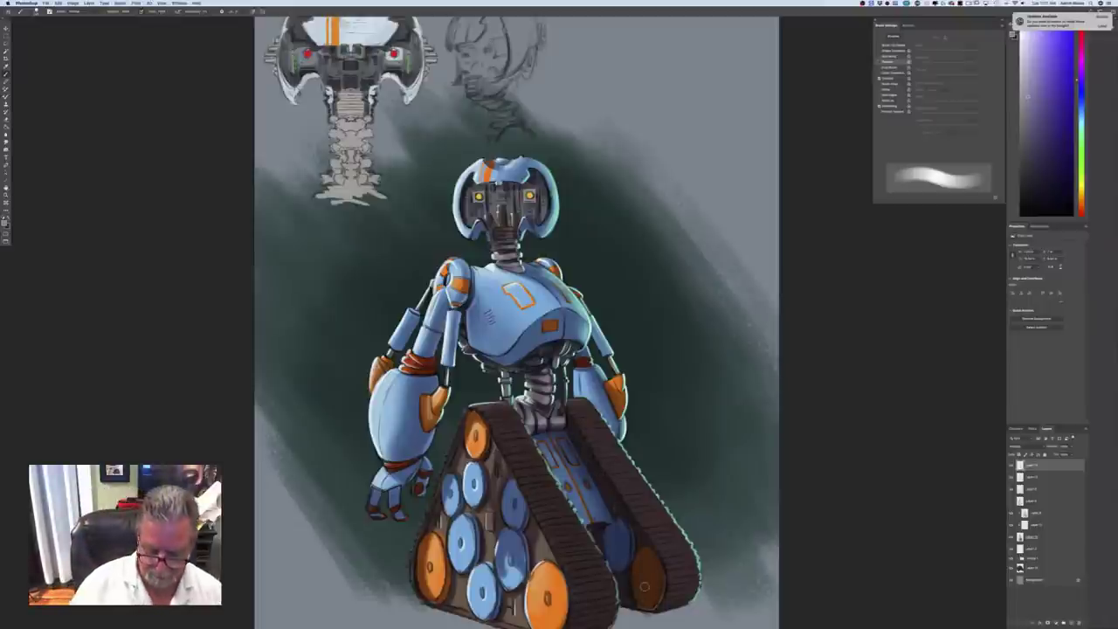
key("super+minus")
key("super+minus")
key("super+minus")
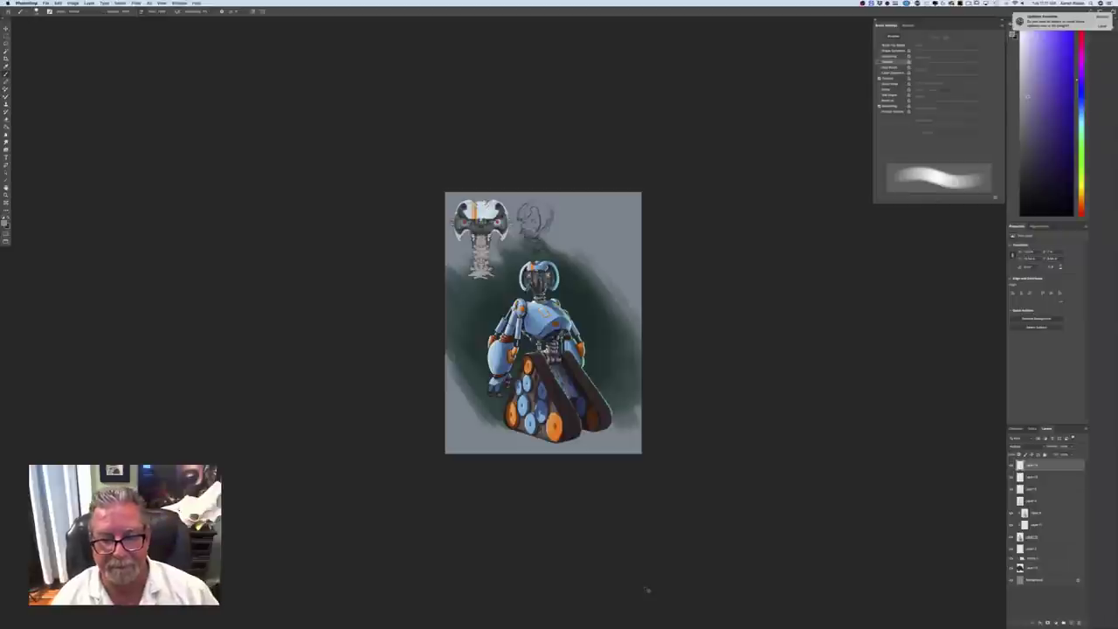
key("super+plus")
key("super+plus")
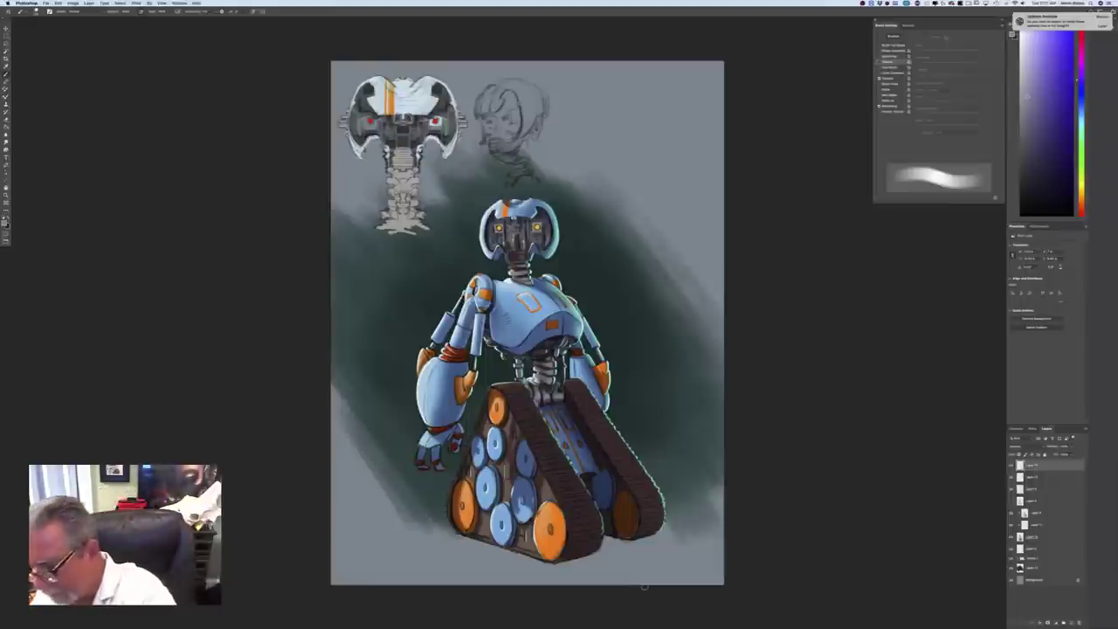
Group all the robot's layers together and check the reference head group by toggling its visibility
left_click(1031, 549)
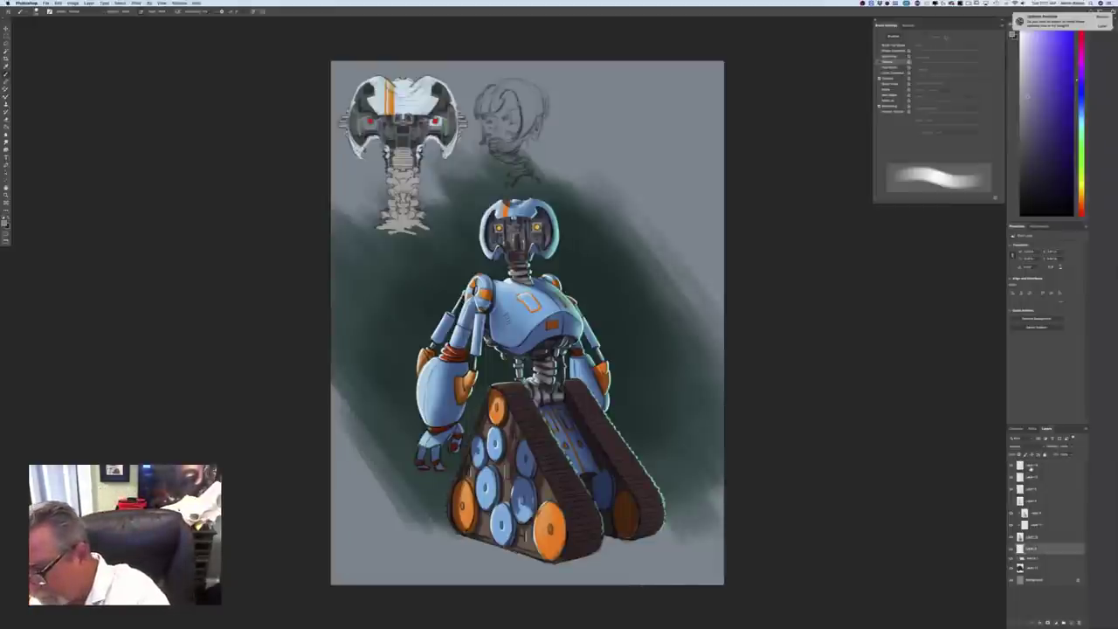
left_click(1031, 467, "shift")
left_click(1063, 623)
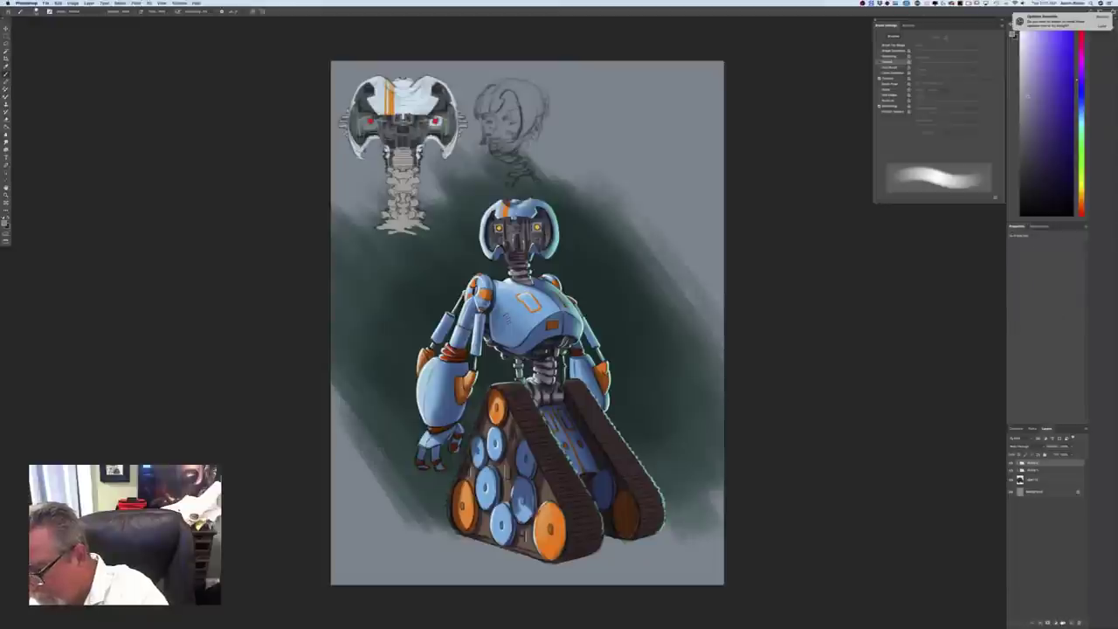
left_click(1011, 473)
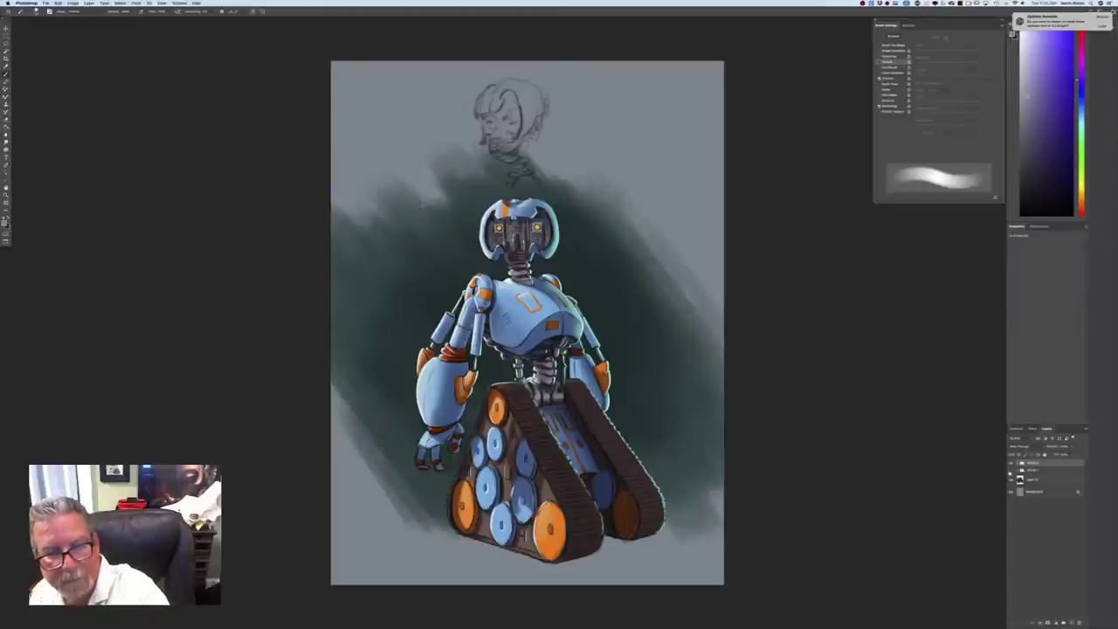
left_click(1011, 473)
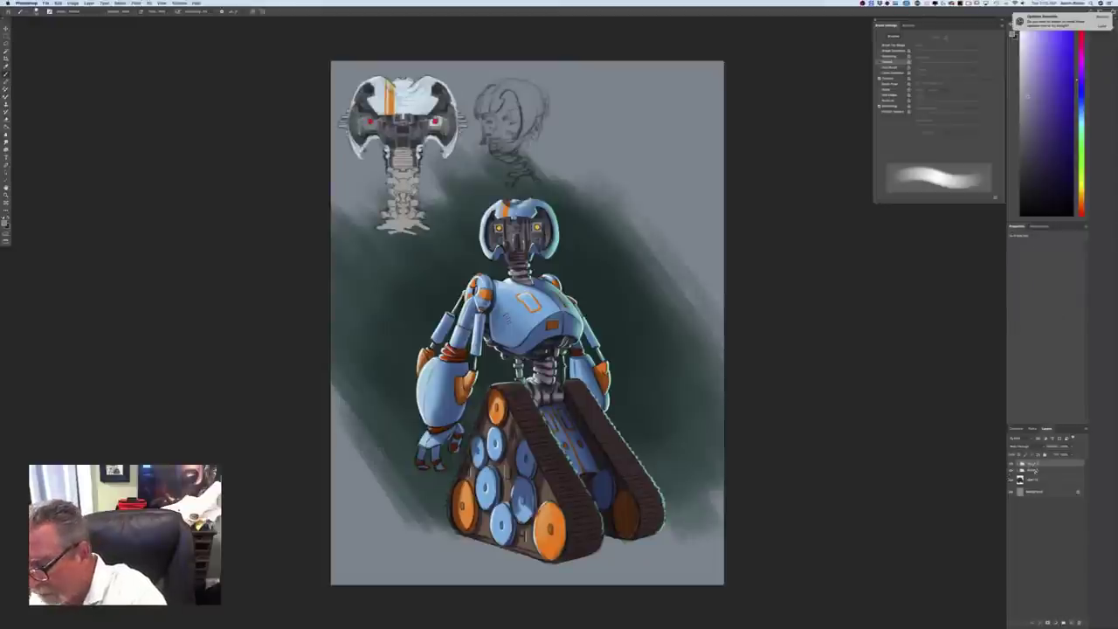
Duplicate the robot group, hide the original, and merge the copy into a single layer
left_click_drag(1070, 618, 1073, 623)
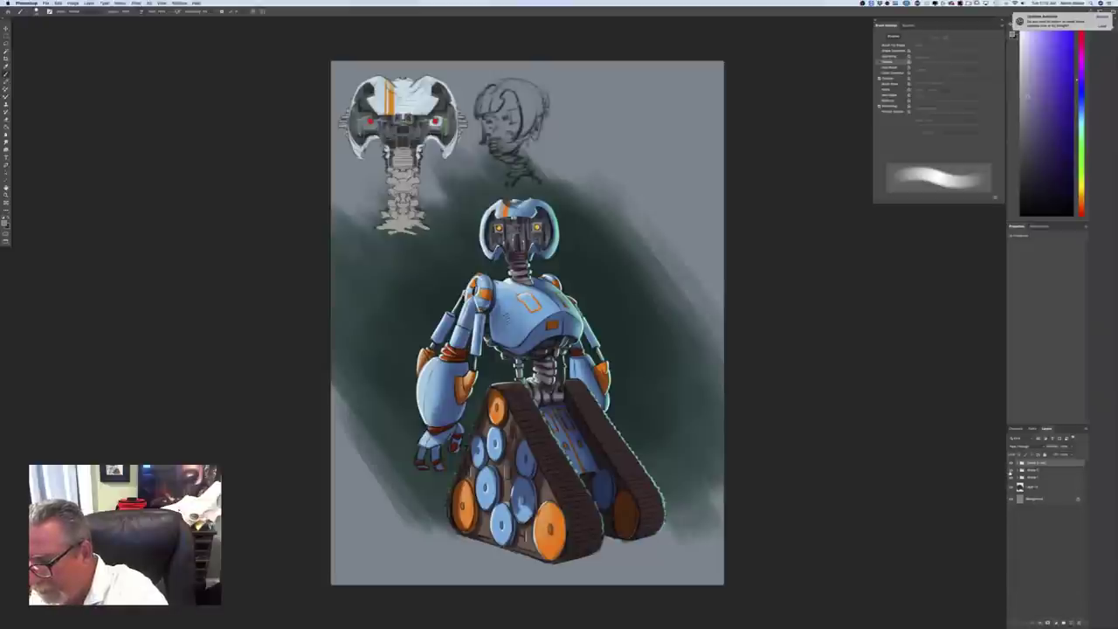
left_click(1011, 477)
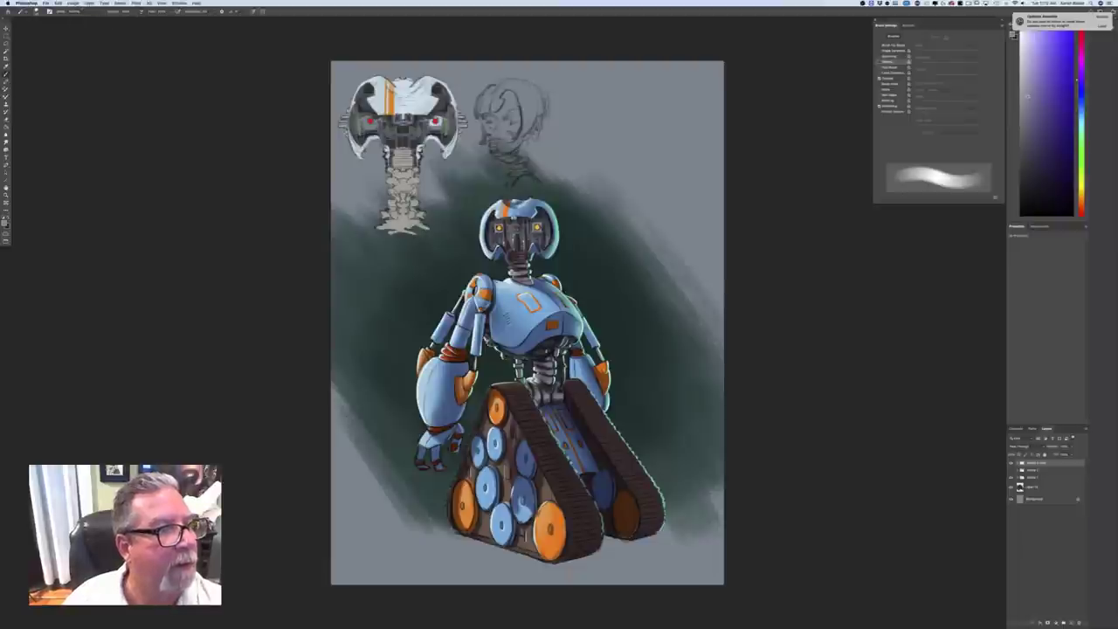
left_click(89, 3)
left_click(94, 217)
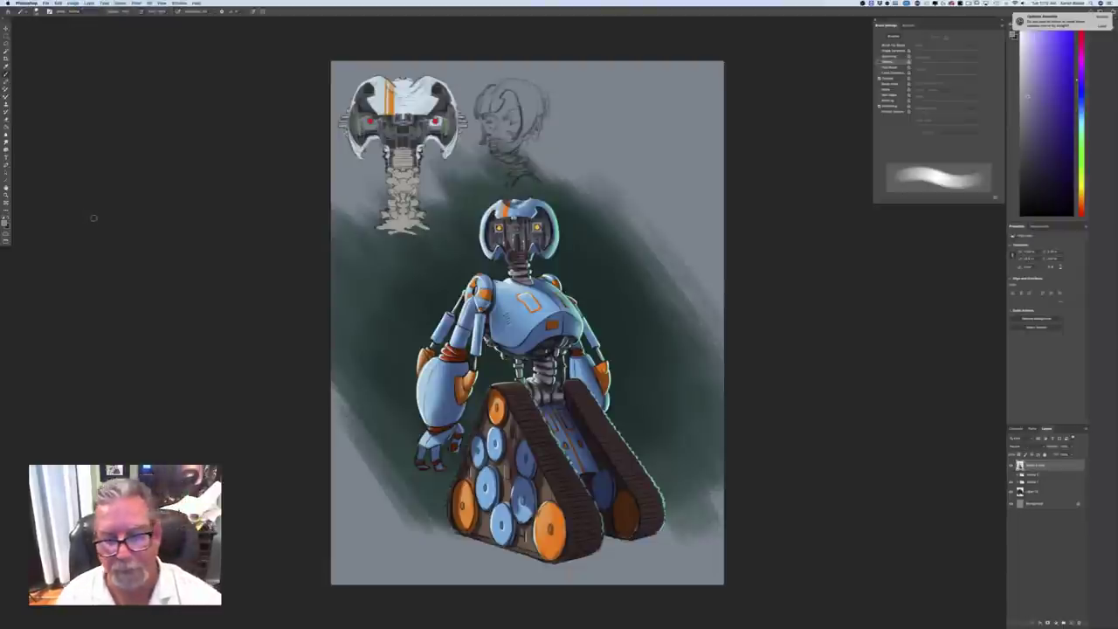
left_click(1011, 466)
left_click(1012, 465)
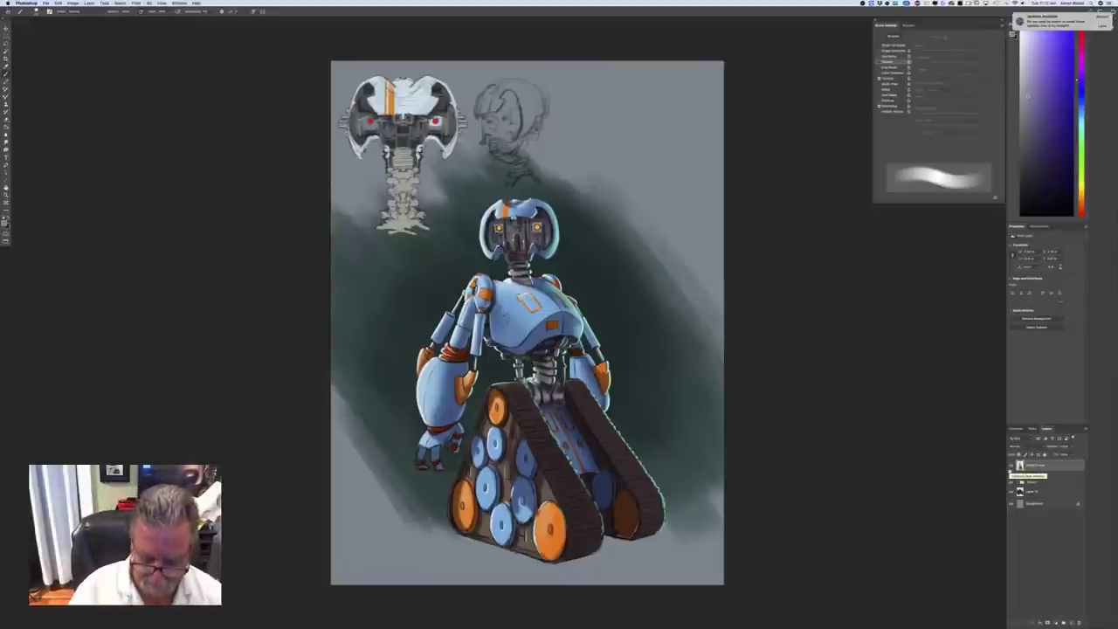
Set the painting color to a light peach orange
key("super+equal")
left_click_drag(175, 394, 256, 471)
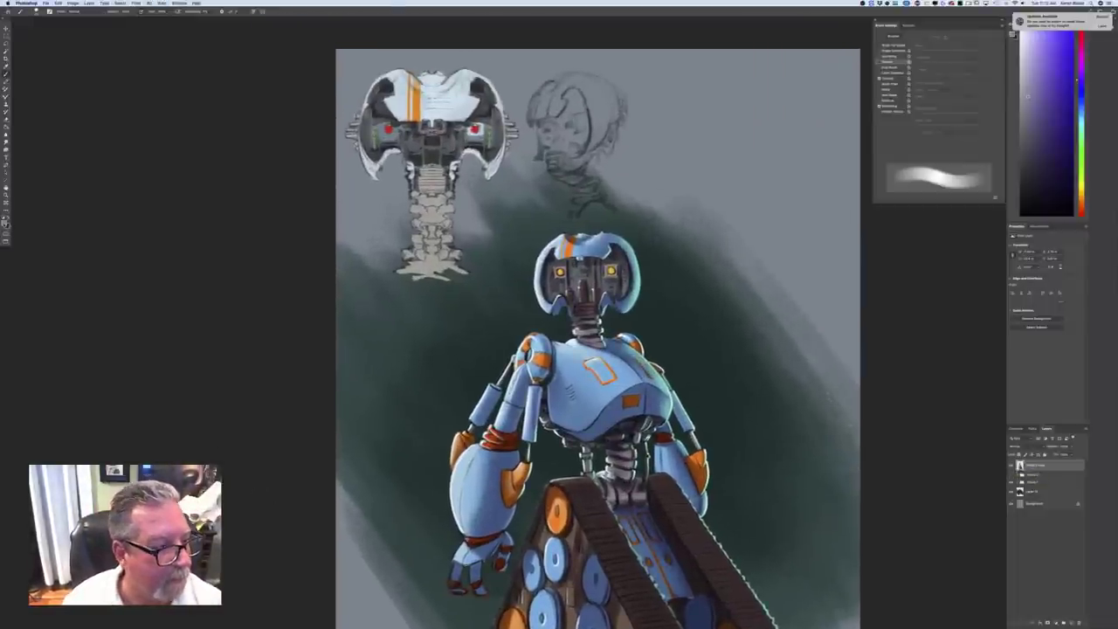
left_click(5, 223)
left_click(176, 245)
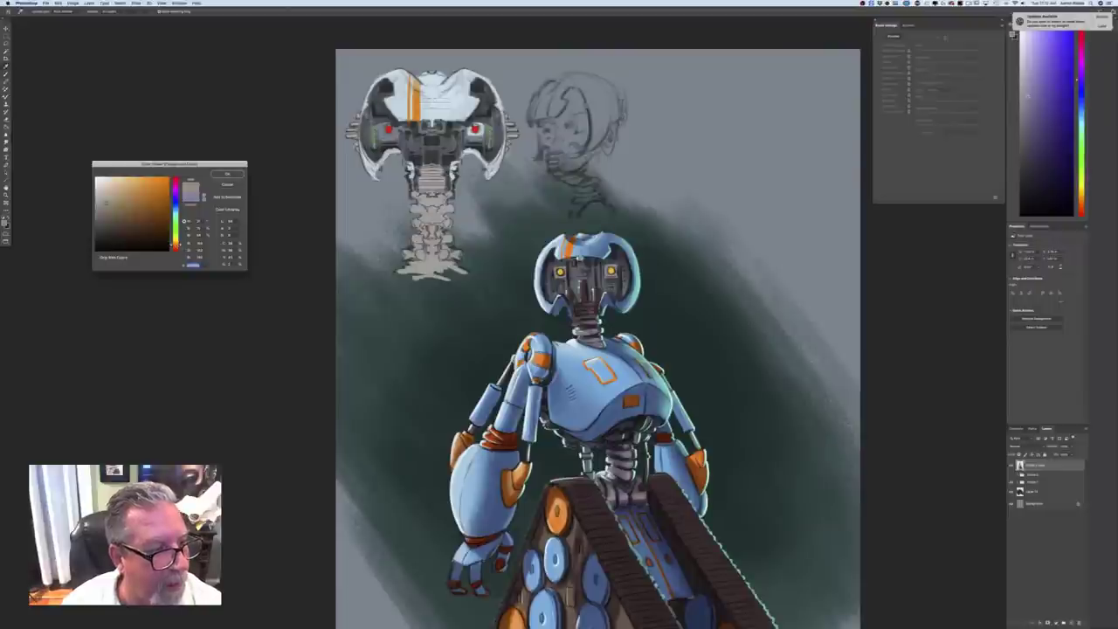
left_click(129, 184)
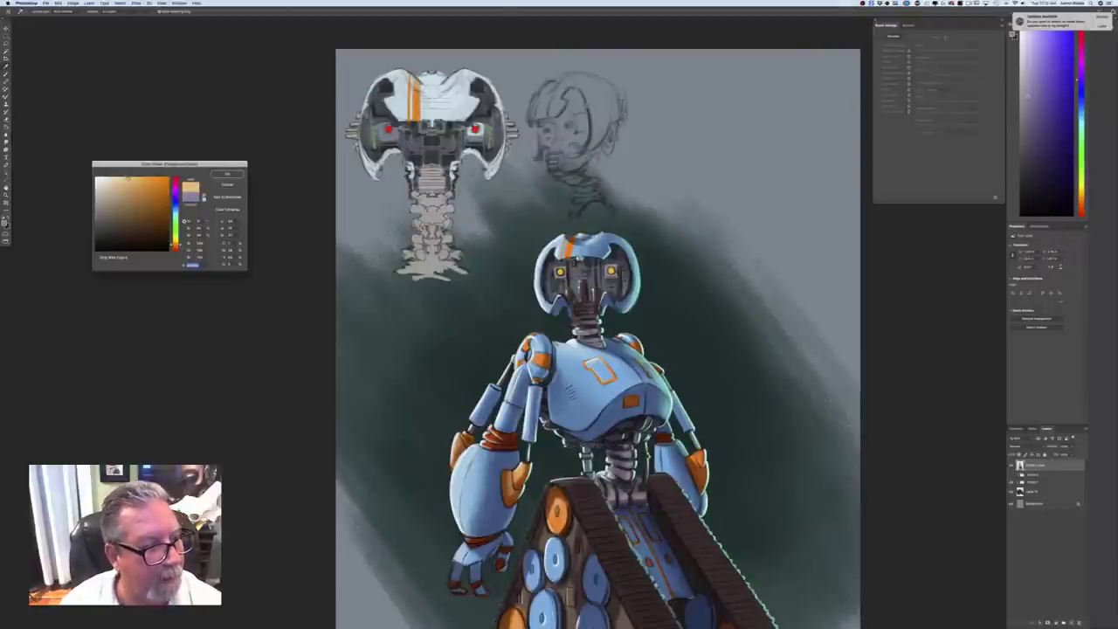
left_click(227, 174)
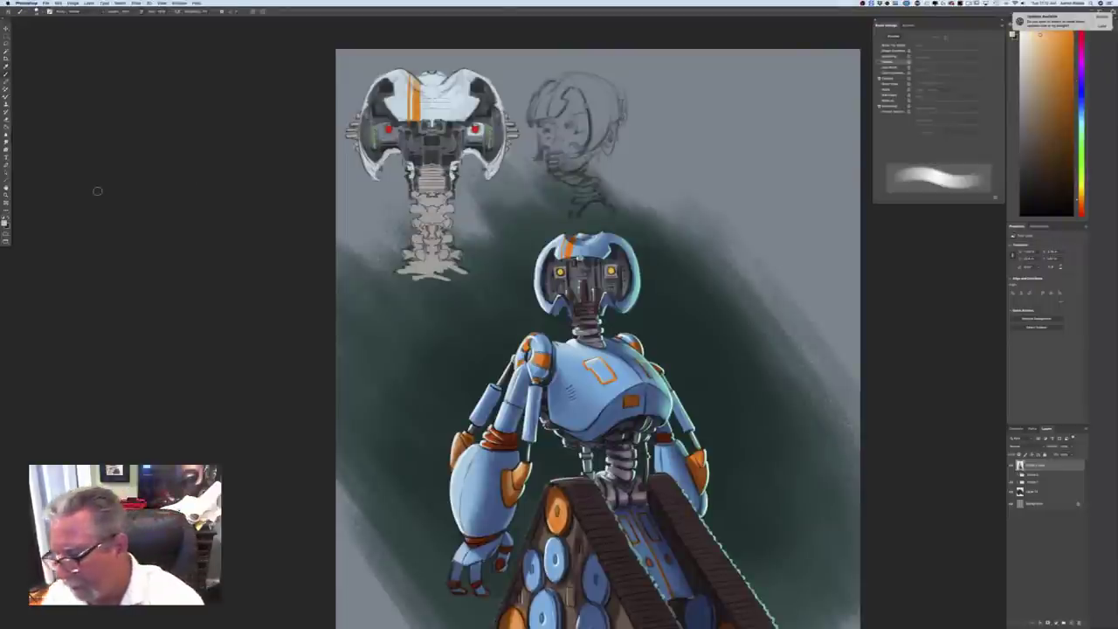
Duplicate the merged robot layer, hide the lower copy, and set the brush's blending mode to Color Dodge
mouse_move(1036, 467)
left_mouse_down()
mouse_move(1046, 595)
mouse_move(1071, 623)
left_mouse_up()
left_click(1012, 478)
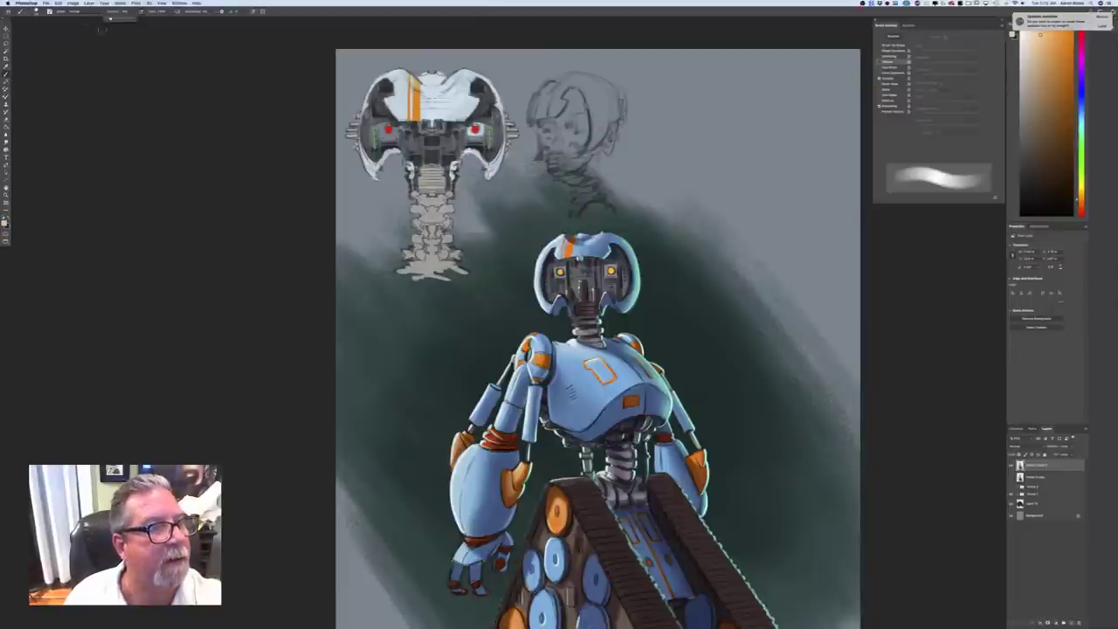
left_click(73, 13)
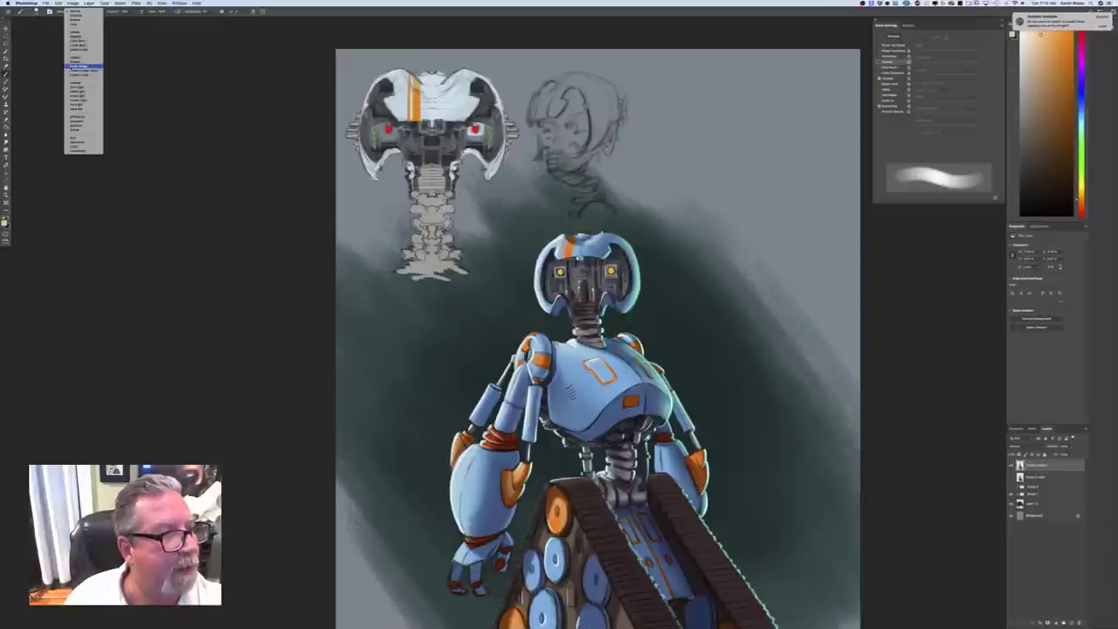
left_click(85, 78)
Paint a bright warm glow over both of the robot's yellow eyes
key("super+equal")
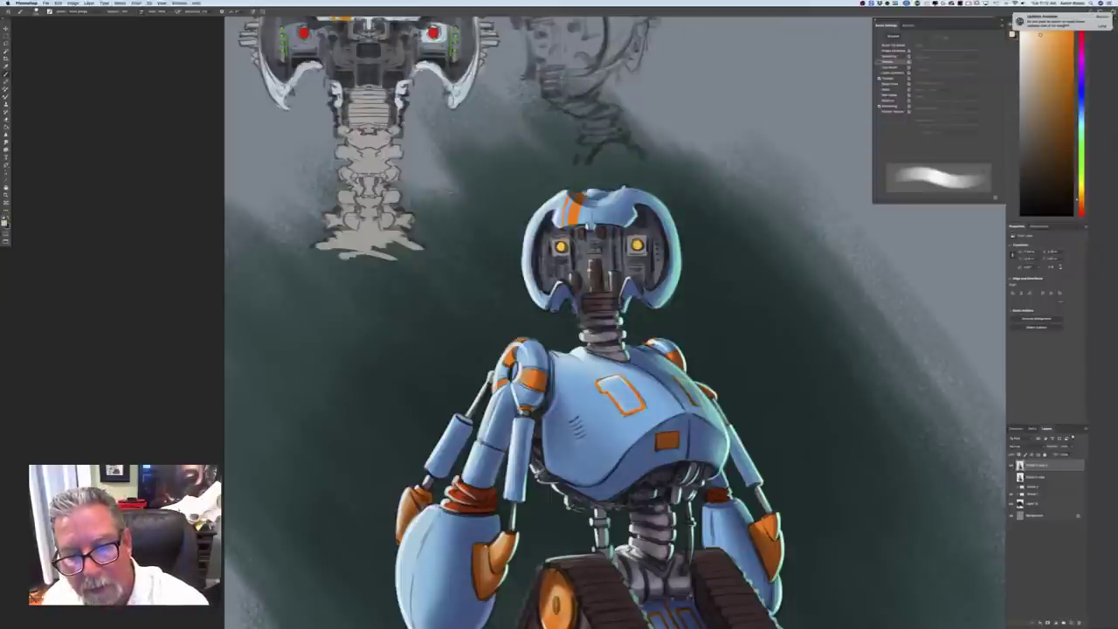
mouse_move(554, 242)
left_mouse_down()
mouse_move(554, 254)
mouse_move(568, 240)
mouse_move(569, 254)
mouse_move(554, 248)
mouse_move(568, 255)
left_mouse_up()
mouse_move(630, 237)
left_mouse_down()
mouse_move(645, 236)
mouse_move(630, 254)
left_mouse_up()
mouse_move(630, 254)
left_mouse_down()
mouse_move(645, 253)
mouse_move(630, 253)
mouse_move(645, 236)
mouse_move(645, 254)
left_mouse_up()
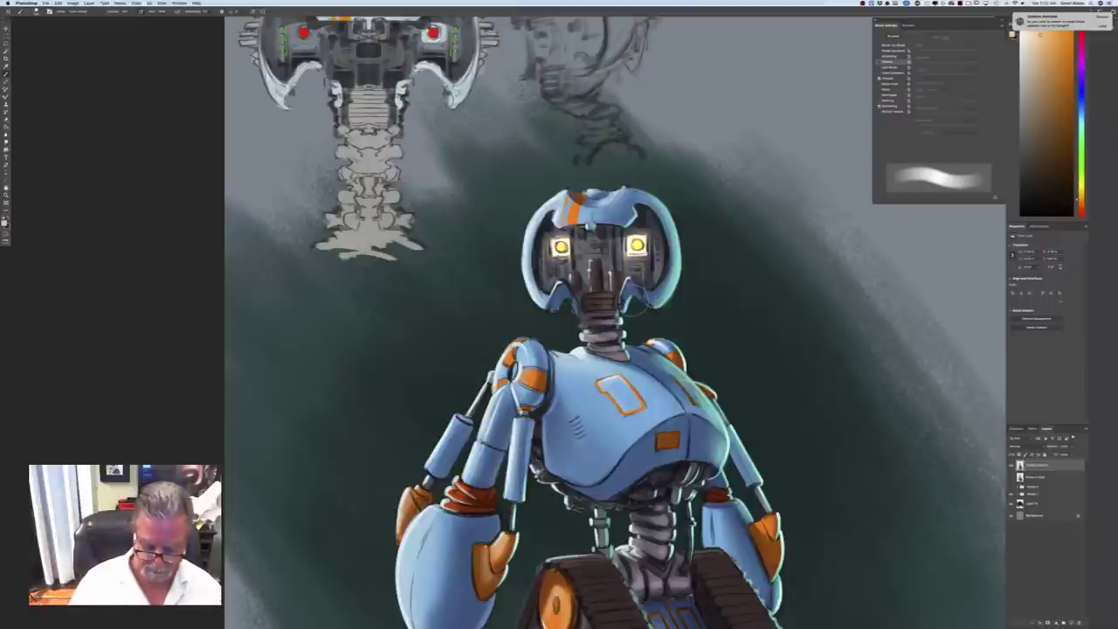
Examine how the glowing eyes read within the whole painting
key("super+minus")
key("super+minus")
key("super+minus")
key("super+plus")
key("super+plus")
key("super+plus")
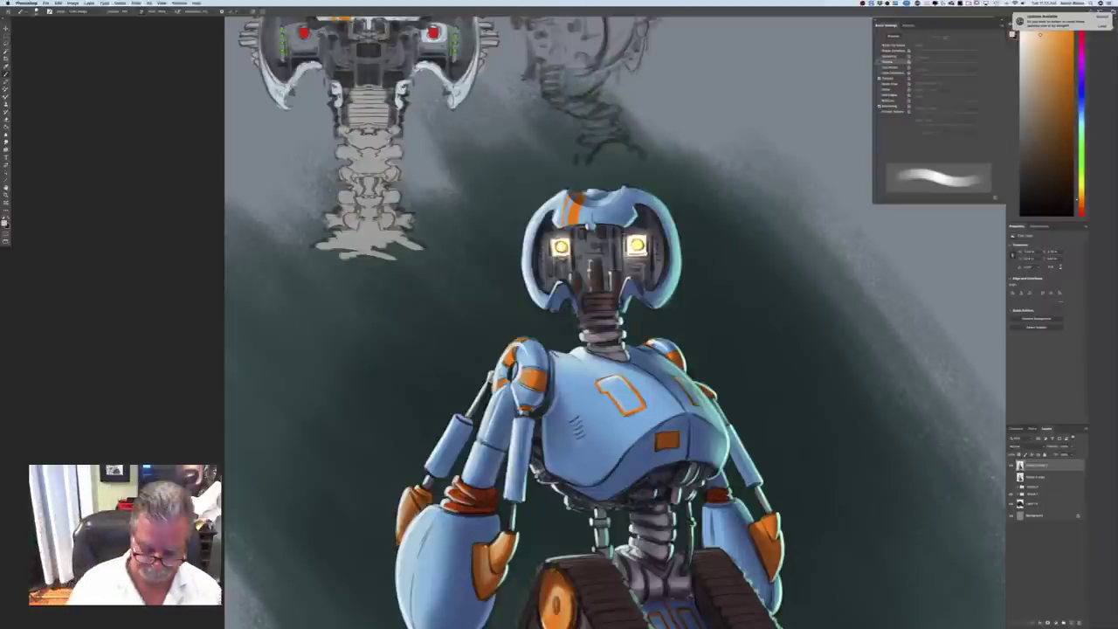
key("super+minus")
key("super+minus")
key("super+minus")
key("super+plus")
key("super+plus")
key("super+plus")
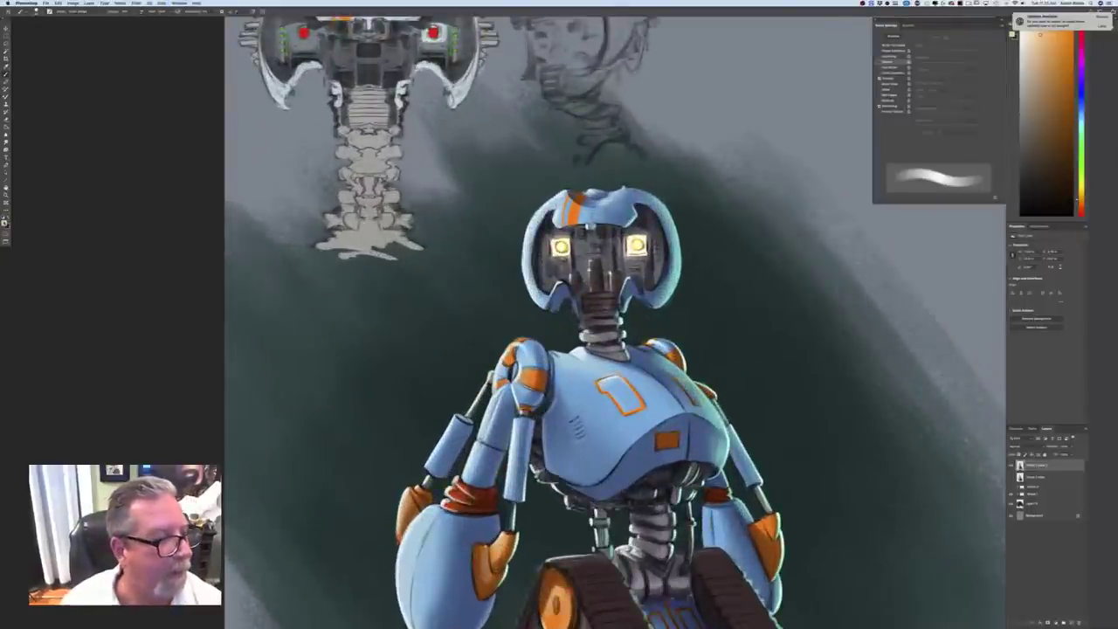
Pick a pale yellow, set the brush's blending mode to Normal, and paint a soft glow around both eyes
left_click(6, 222)
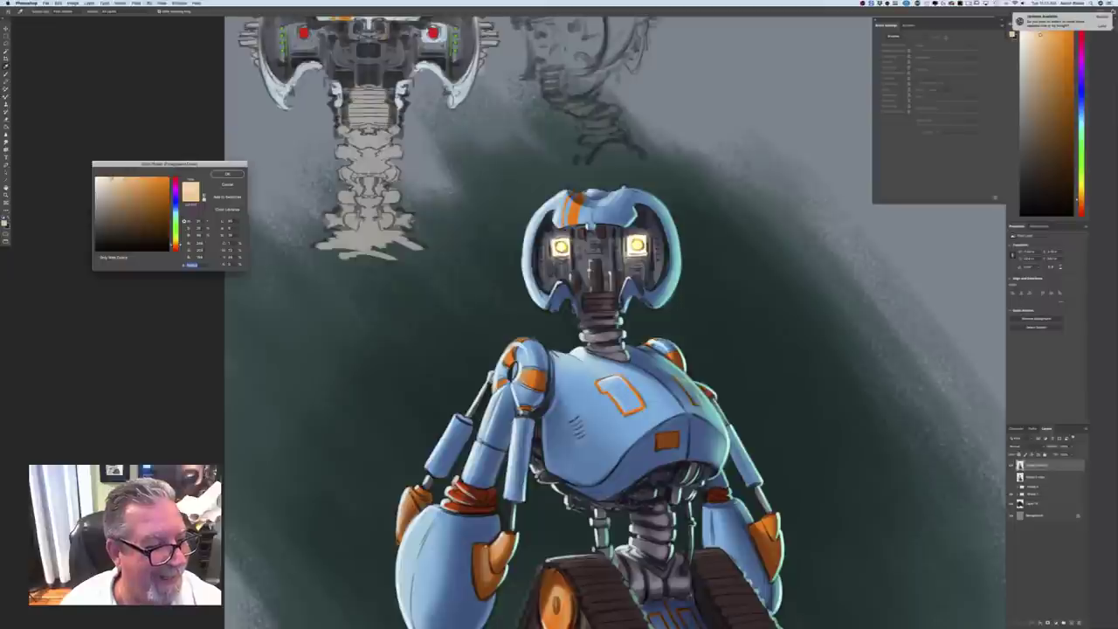
left_click(227, 174)
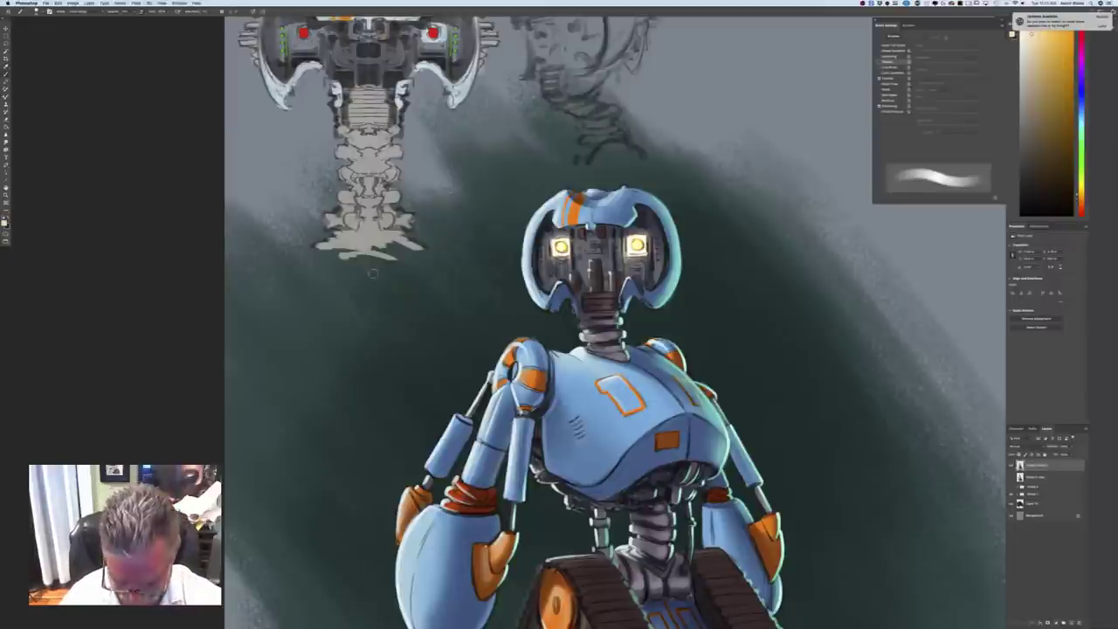
left_click(74, 4)
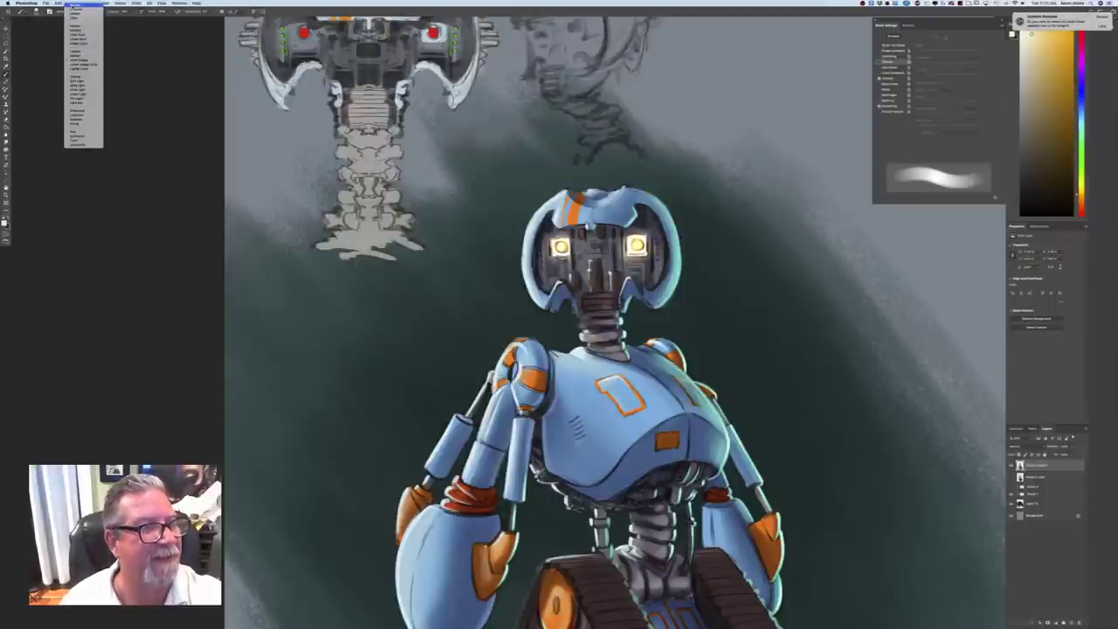
left_click(75, 6)
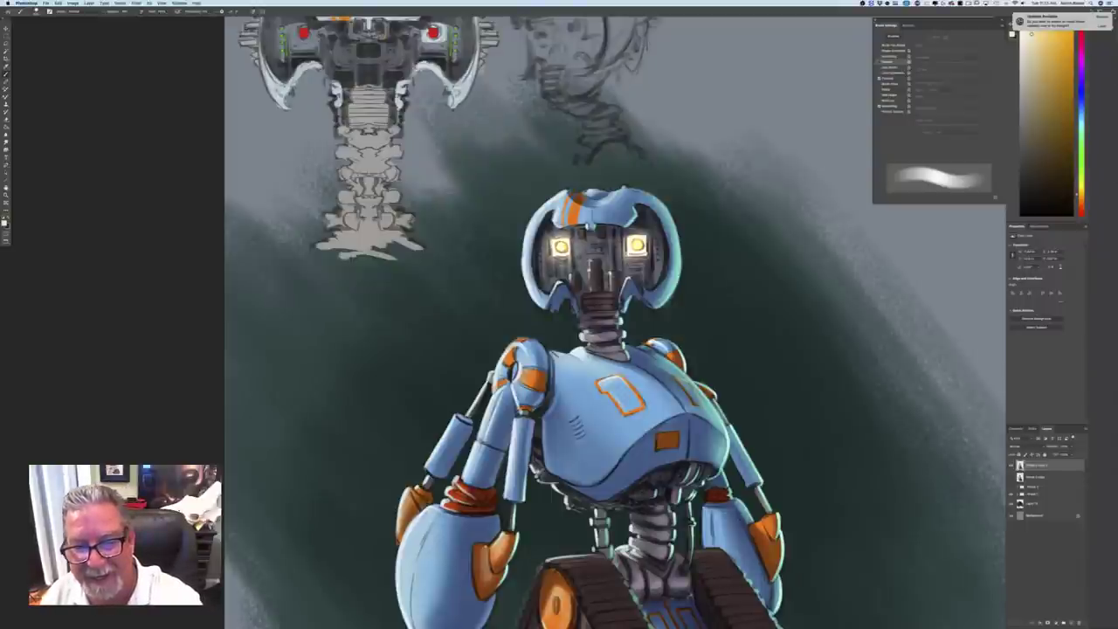
left_click_drag(562, 261, 577, 283)
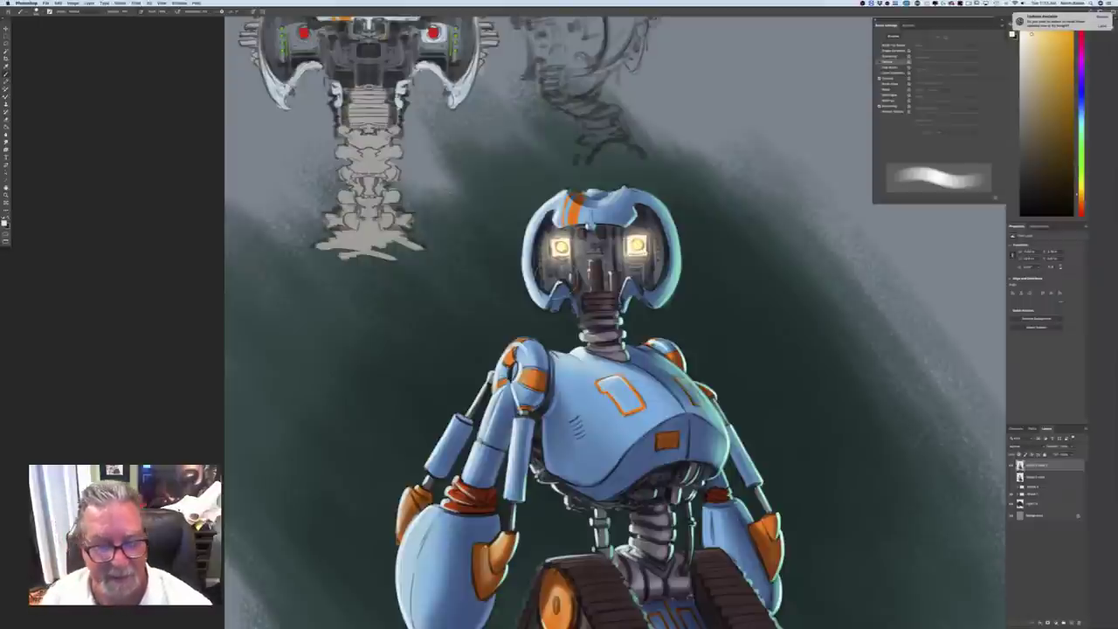
Shift the painting color to a richer light yellow and touch up the glow of the robot's eyes
key("super+minus")
key("super+minus")
key("super+minus")
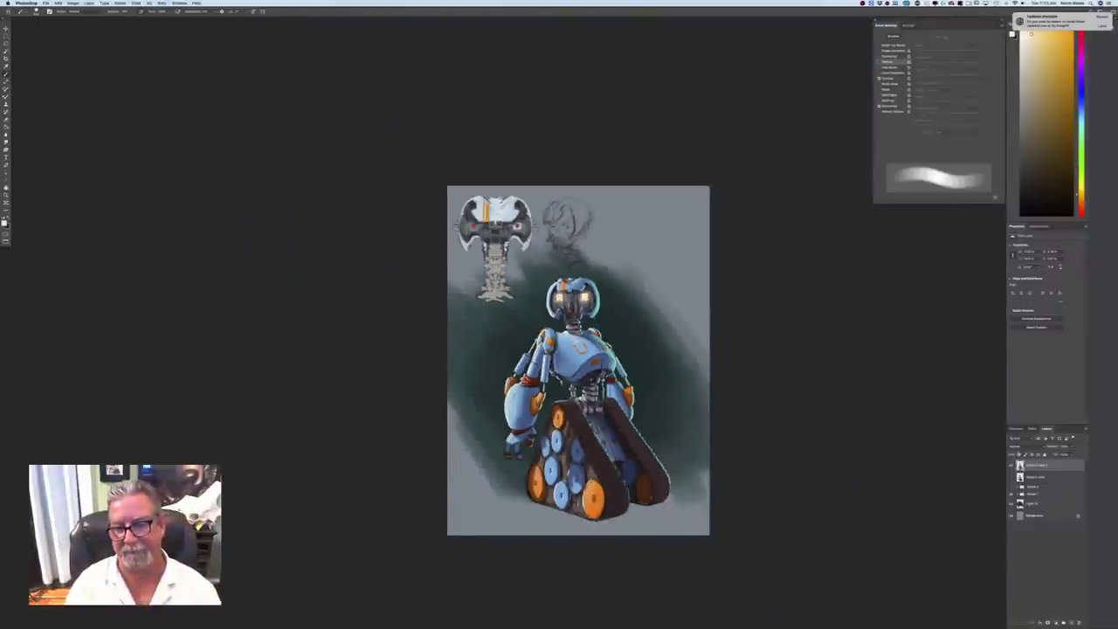
key("super+equal")
key("super+equal")
key("super+equal")
key("super+equal")
left_click(4, 224)
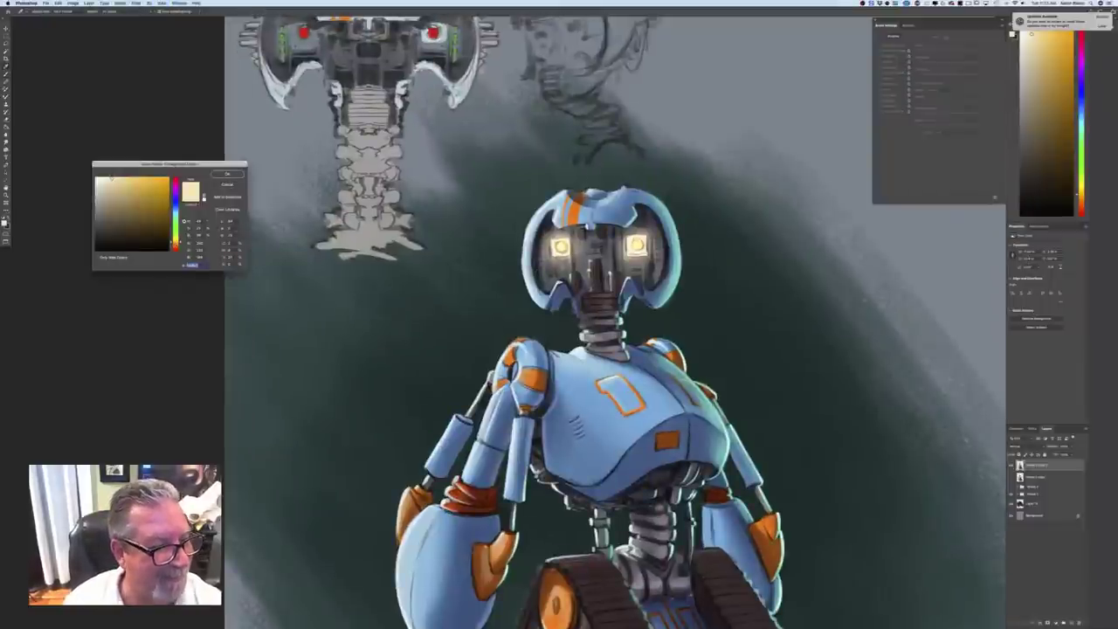
left_click_drag(111, 177, 126, 180)
left_click(637, 246)
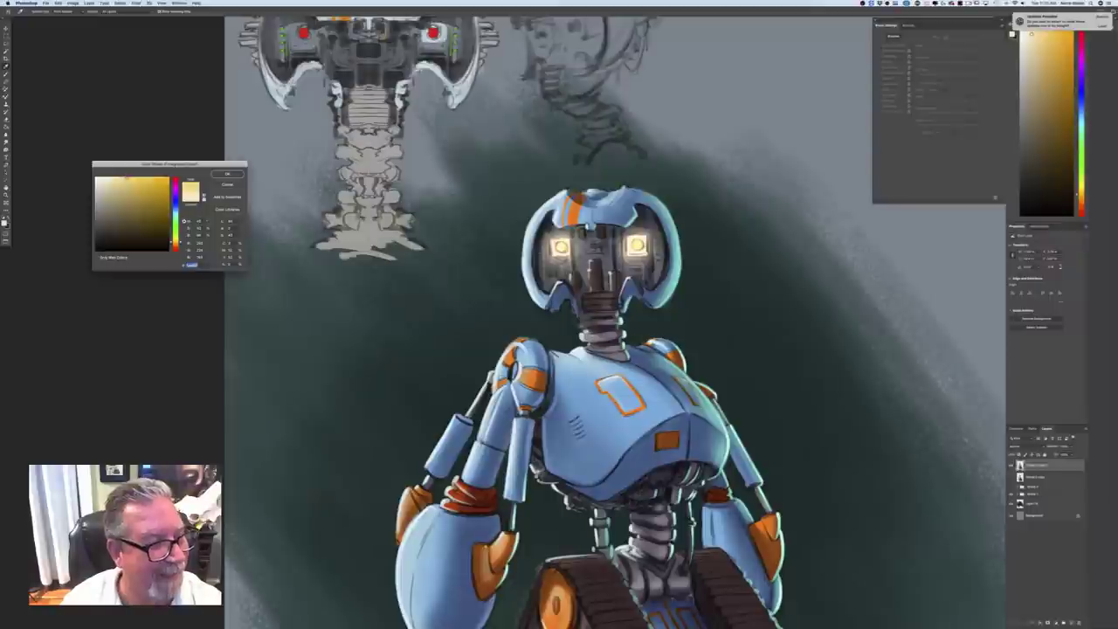
key("Return")
key("b")
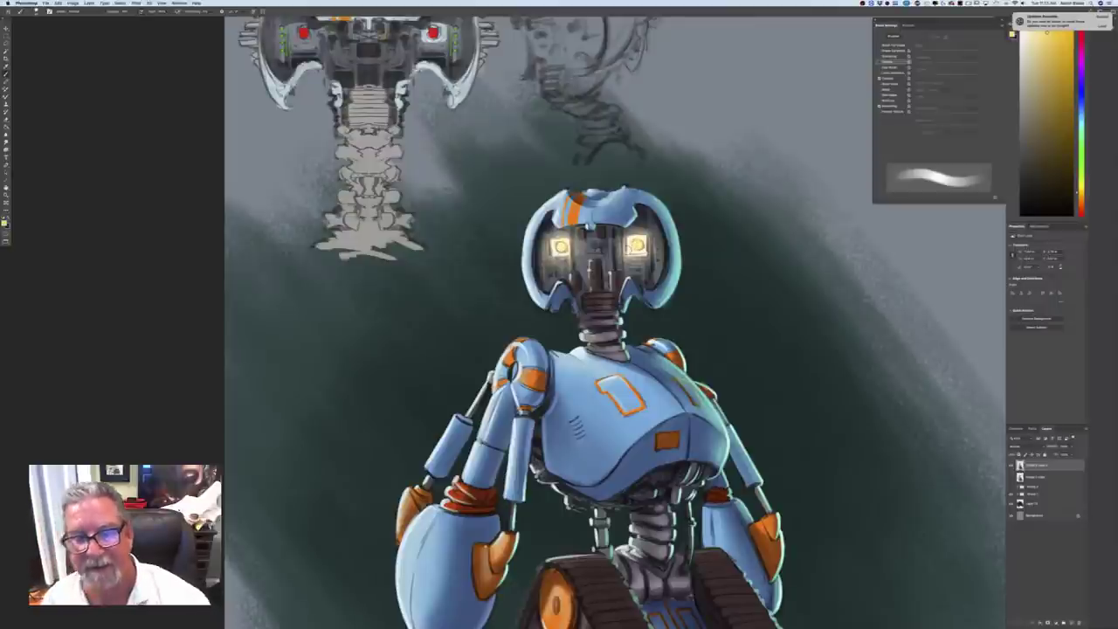
Examine the yellow eye glow up close and against the full robot figure
key("super+minus")
key("super+minus")
key("super+minus")
key("super+minus")
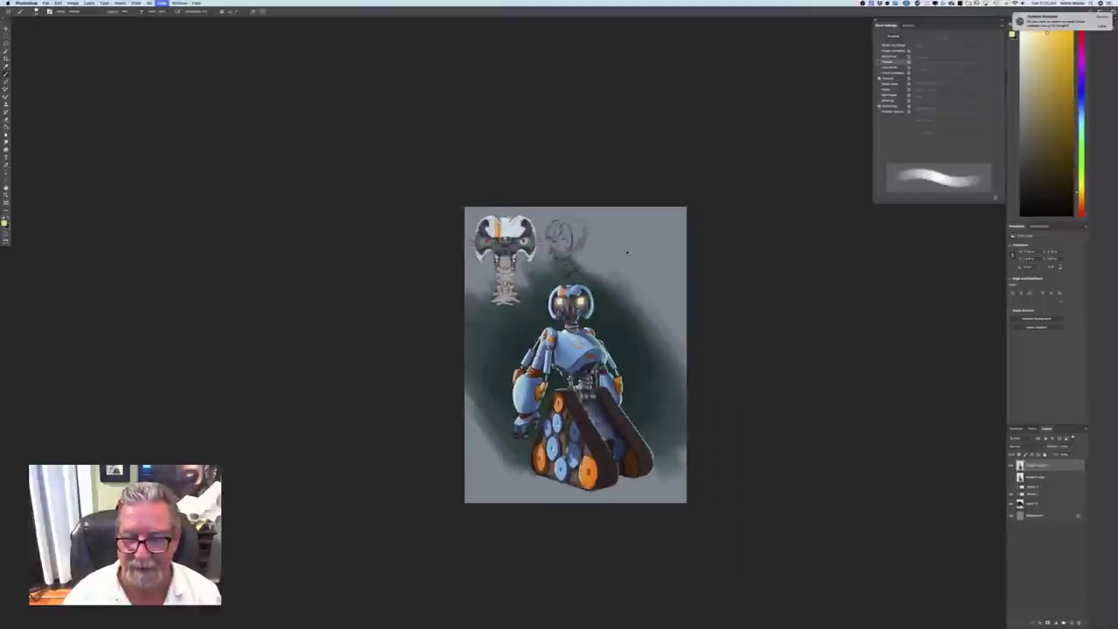
key("super+plus")
key("super+plus")
key("super+plus")
key("super+plus")
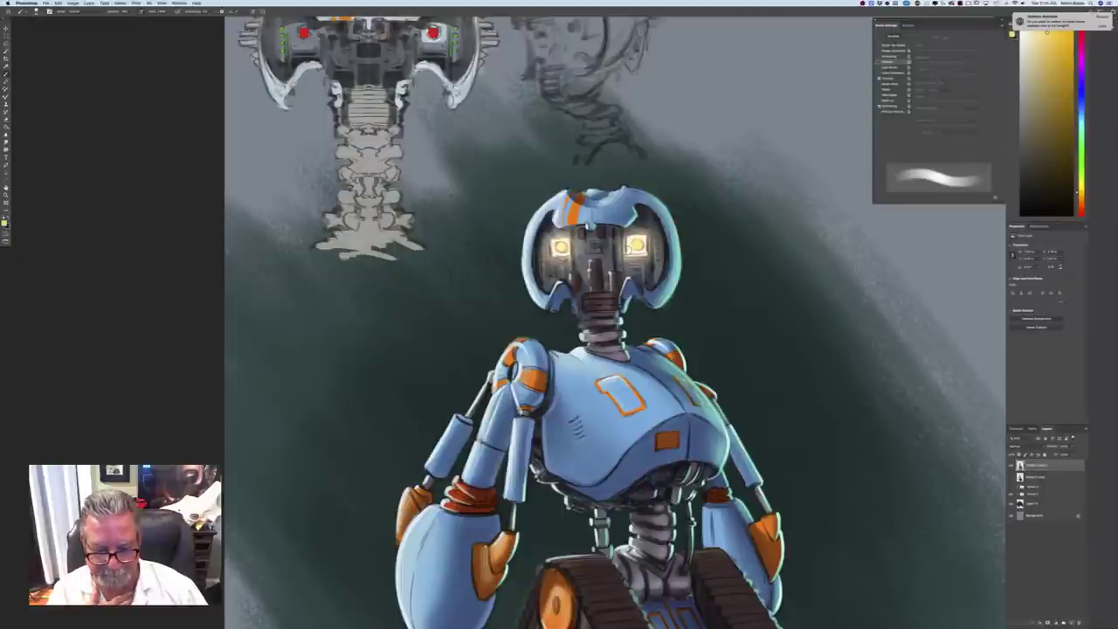
key("super+minus")
key("super+minus")
key("super+minus")
key("super+minus")
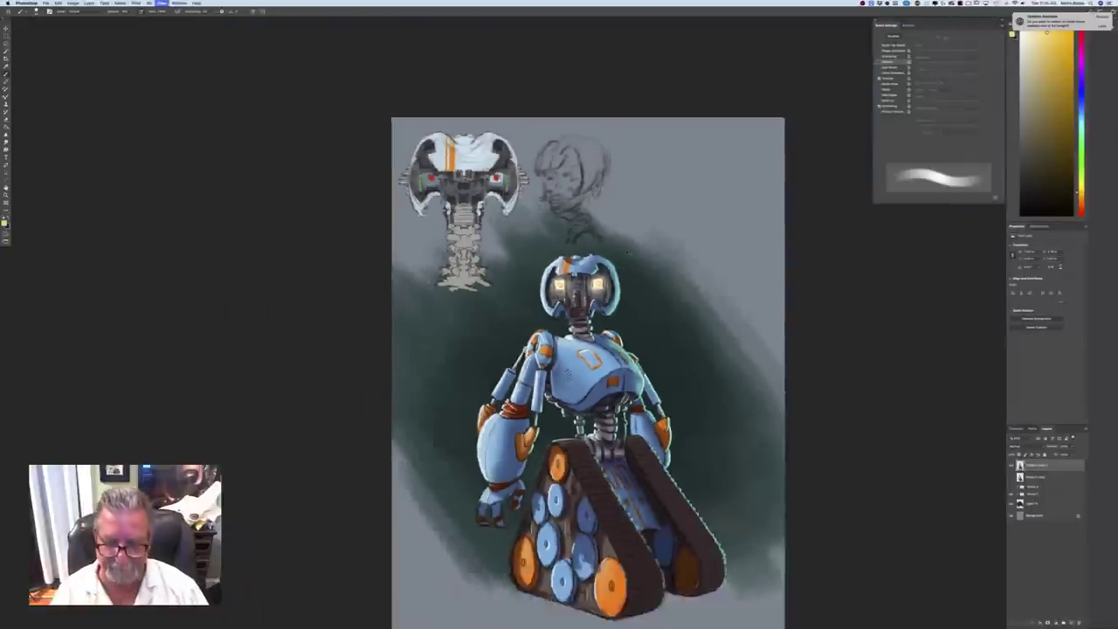
key("super+plus")
key("super+plus")
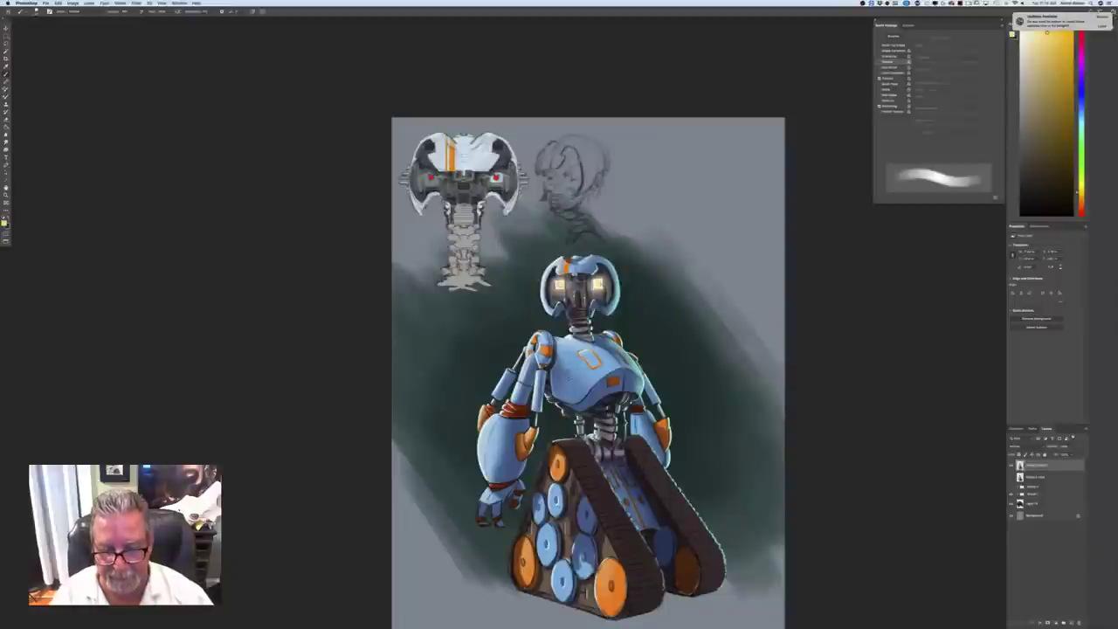
left_click_drag(319, 470, 266, 393)
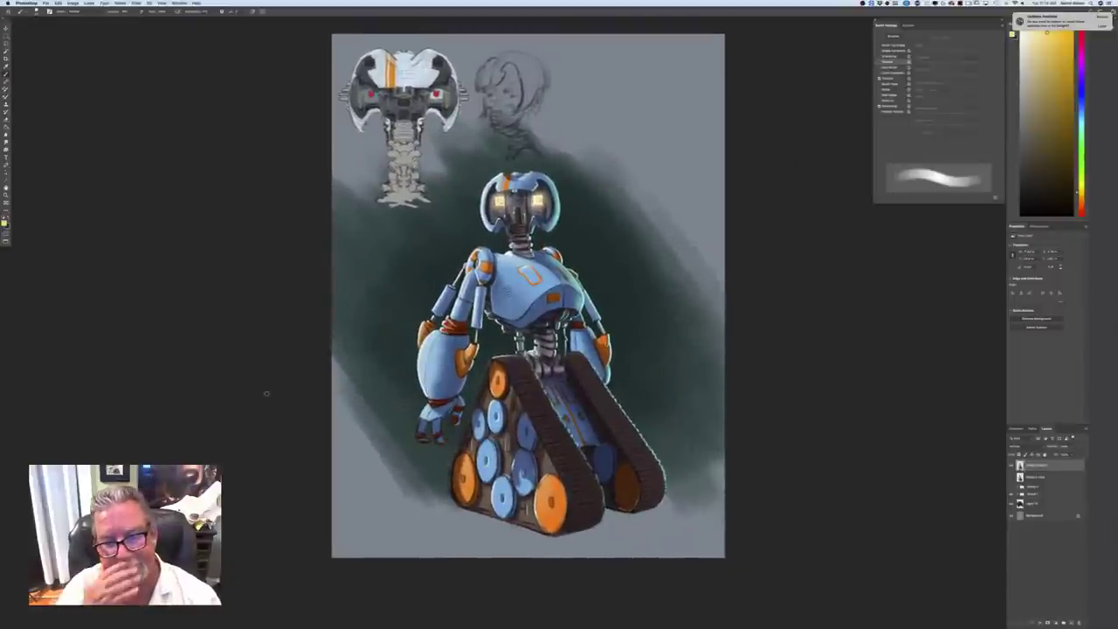
key("super+plus")
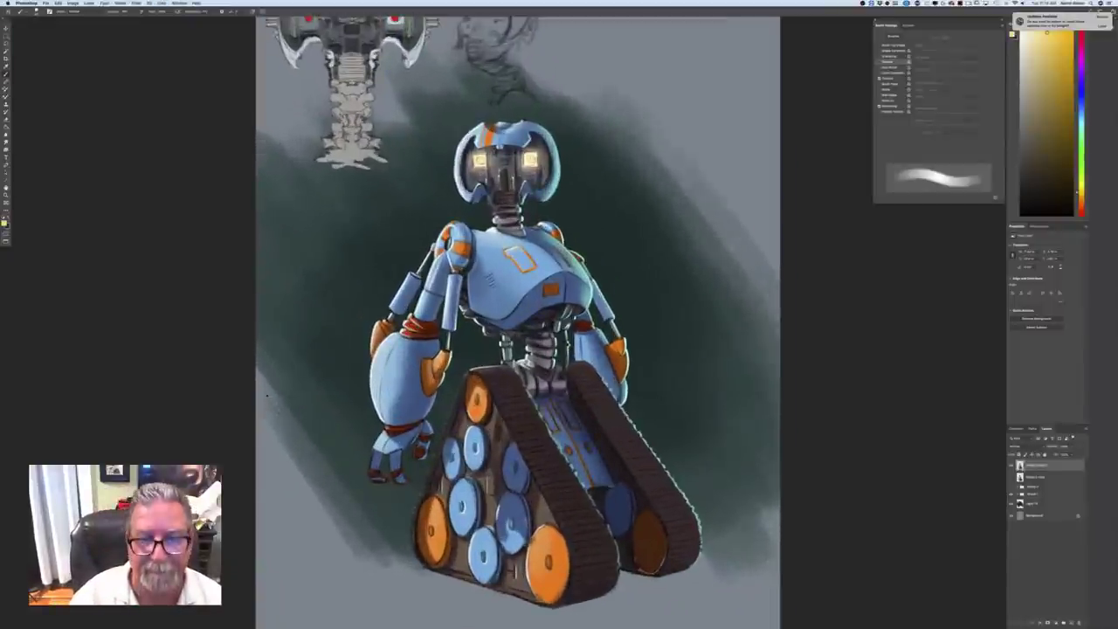
Choose a light green and a hard-edged brush, and paint rows of tiny indicator lights beside the robot's eyes
left_click(5, 223)
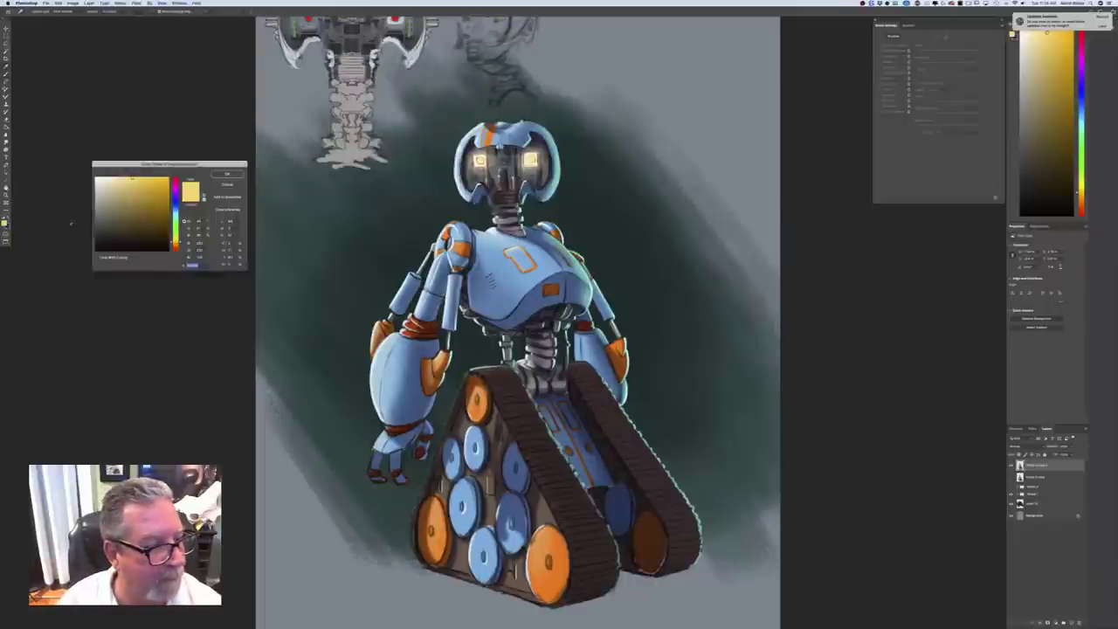
left_click(176, 222)
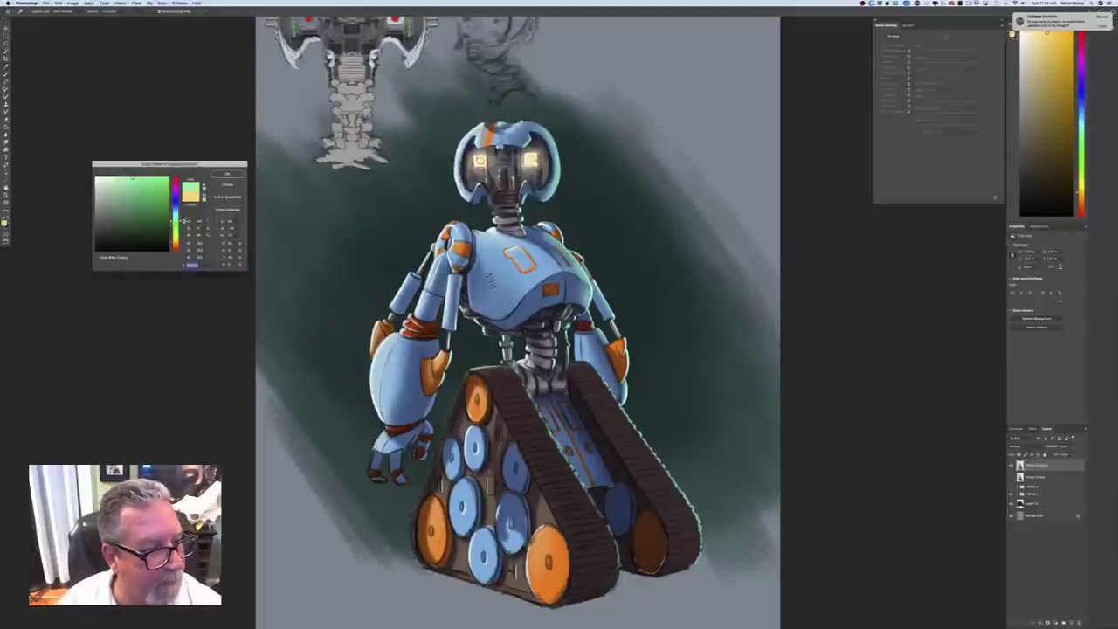
key("Return")
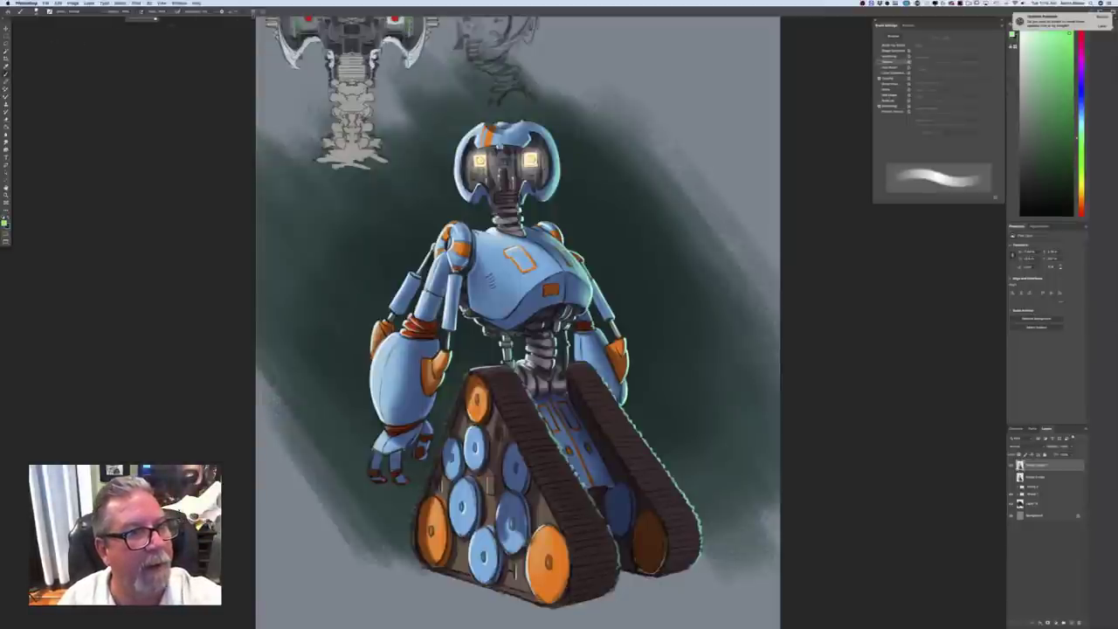
left_click(253, 11)
left_click(137, 11)
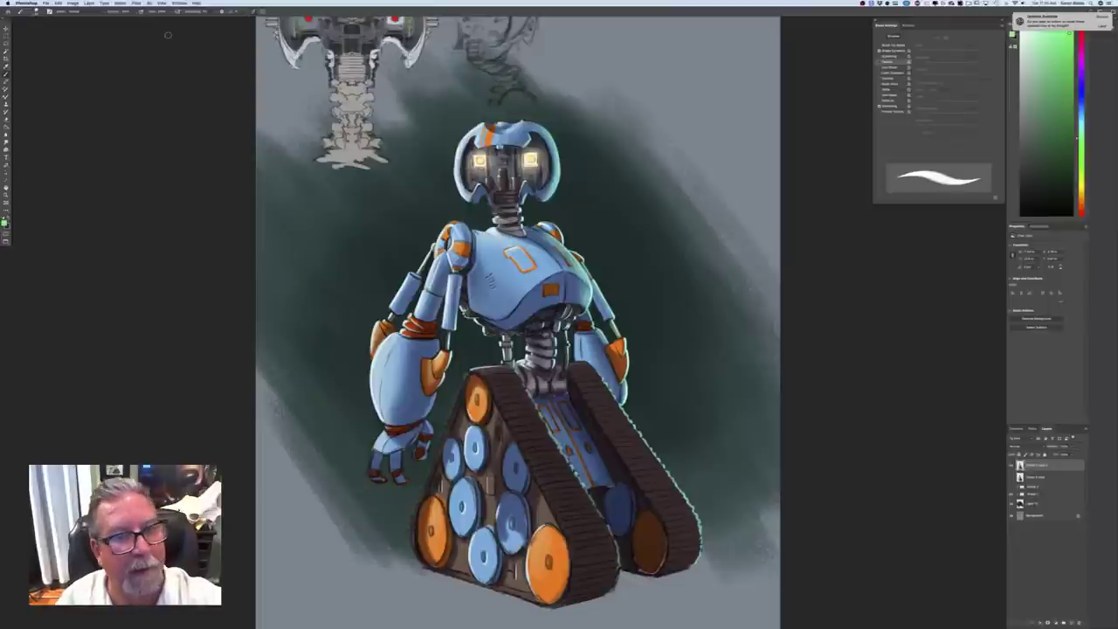
key("super+equal")
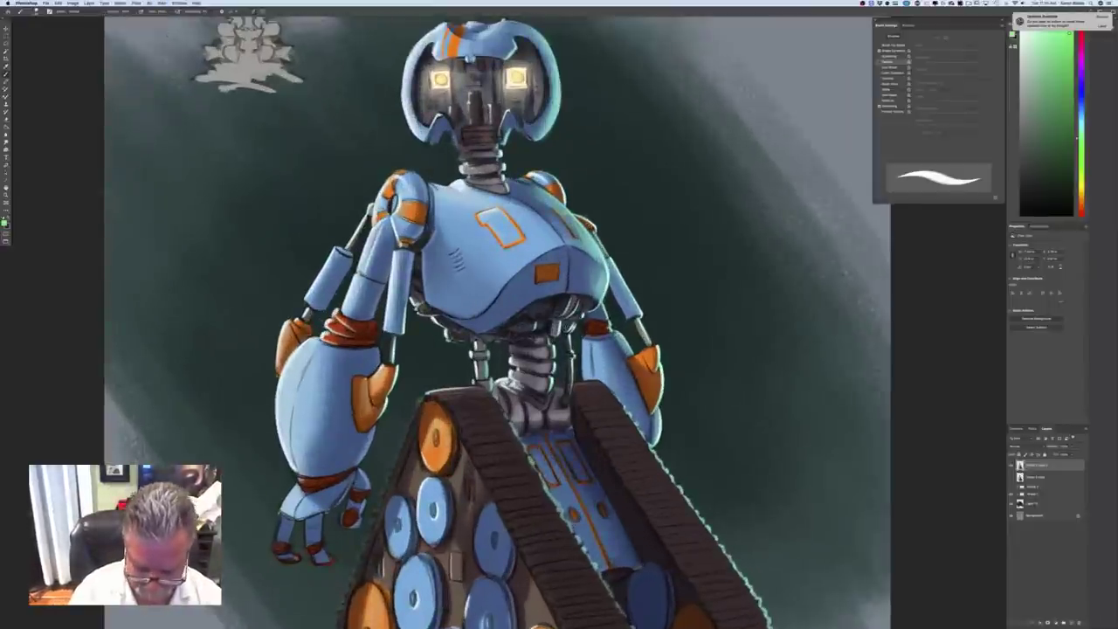
left_click_drag(515, 288, 484, 358)
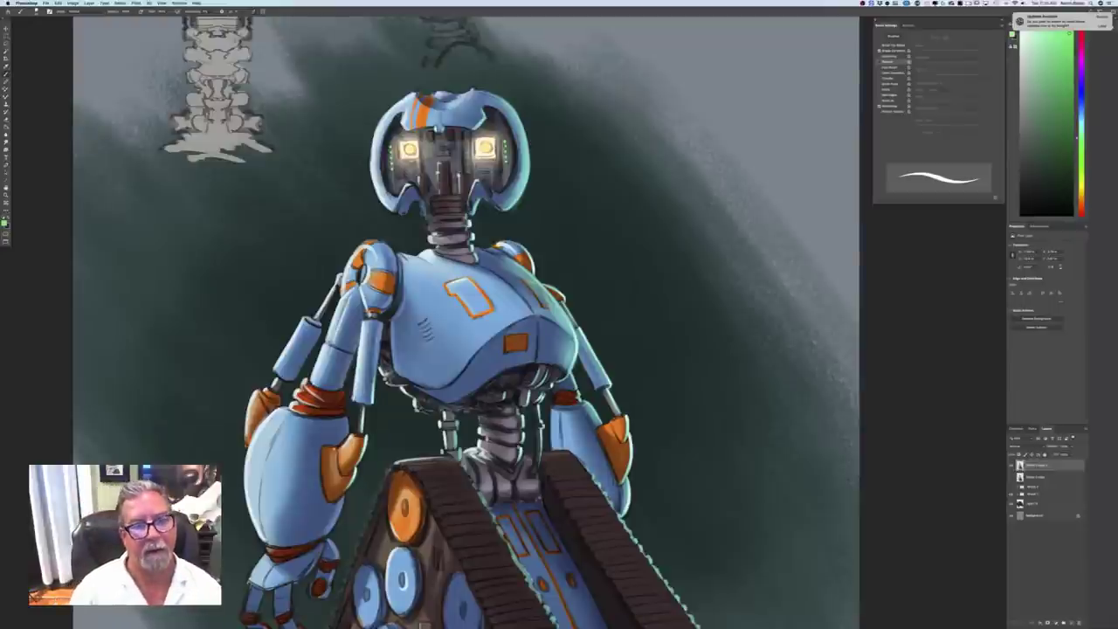
Change the painting color to light blue and paint small light bars beneath both eyes
left_click(5, 223)
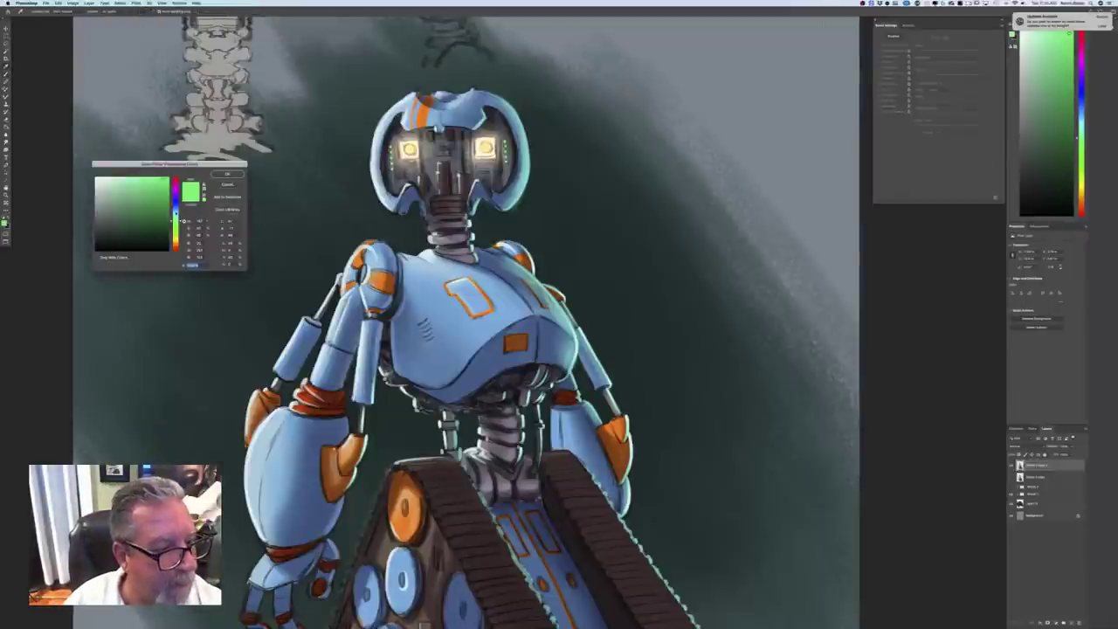
left_click(175, 211)
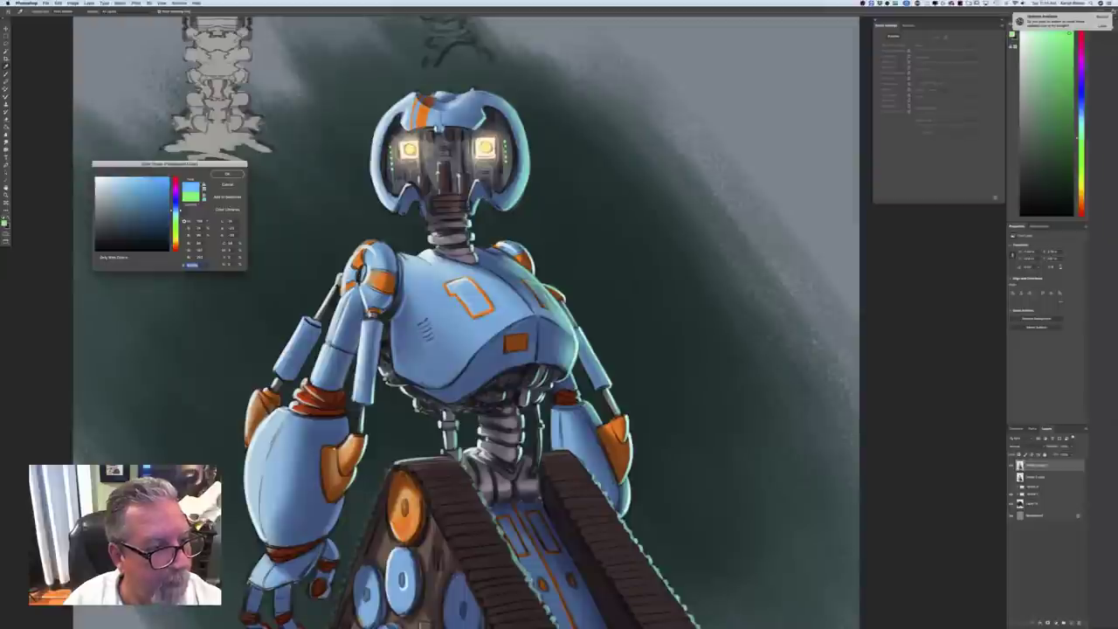
key("Return")
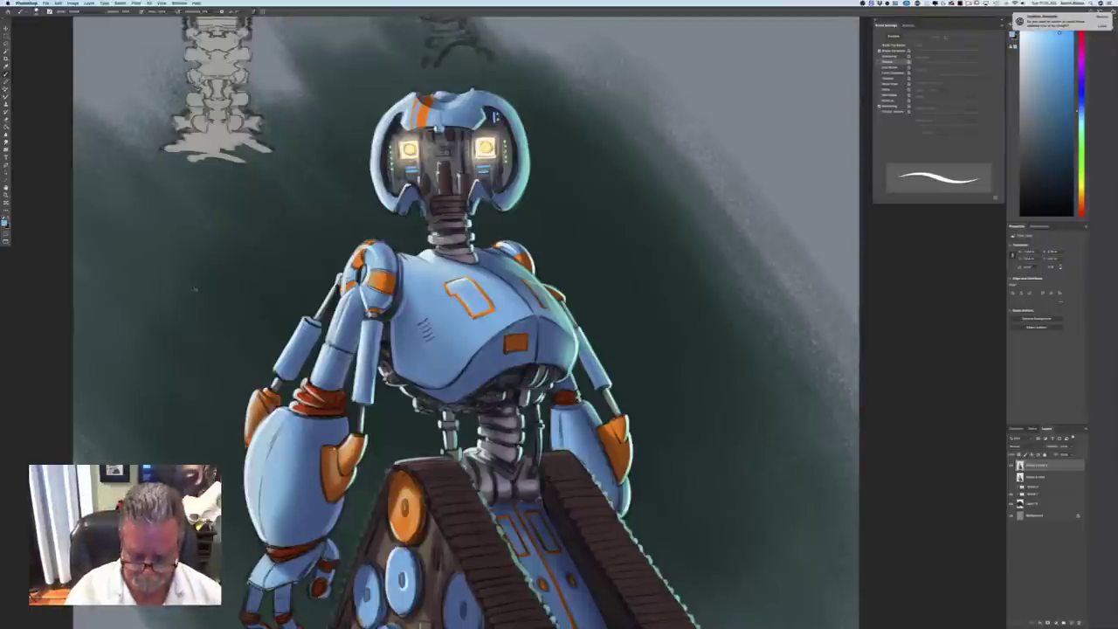
Examine how the green and blue face lights read within the whole painting
key("super+minus")
key("super+minus")
key("super+minus")
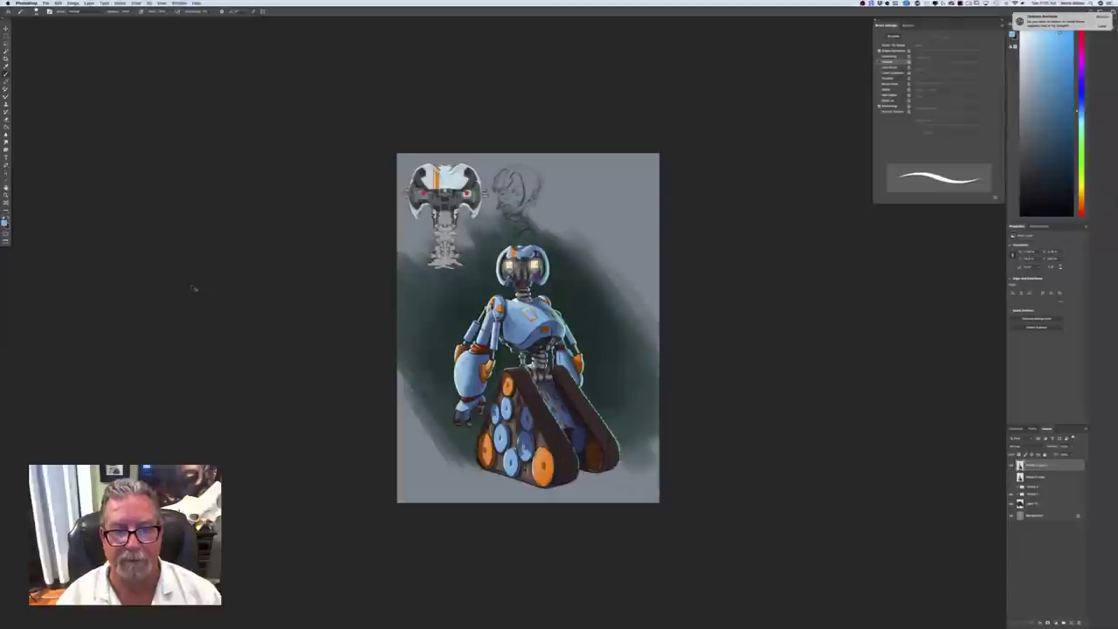
key("super+plus")
key("super+plus")
key("super+plus")
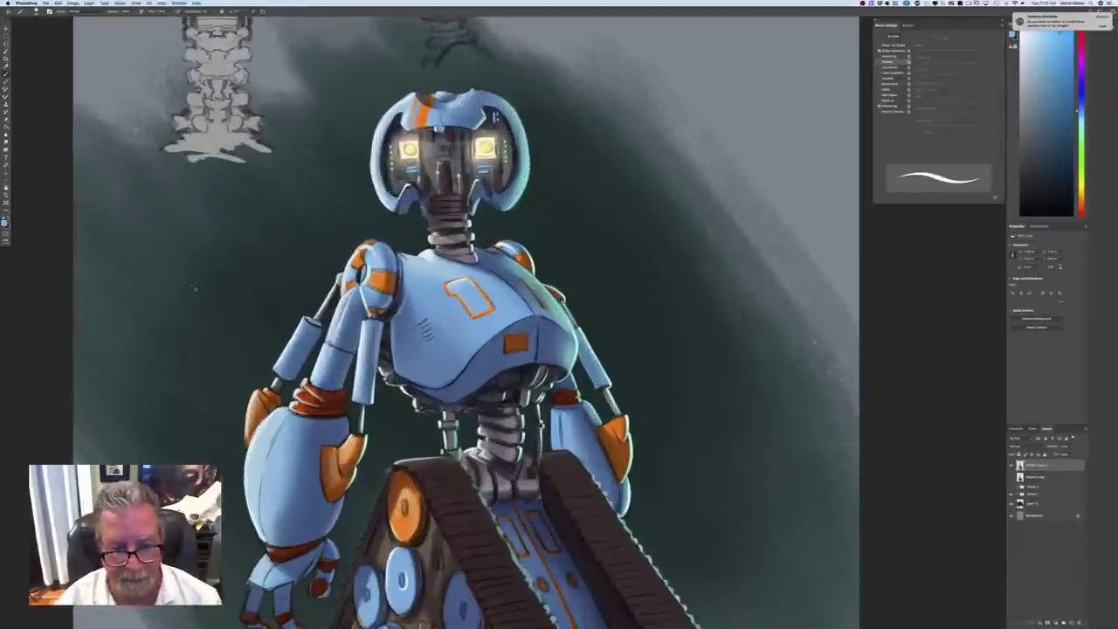
key("super+plus")
key("super+minus")
key("super+minus")
key("super+minus")
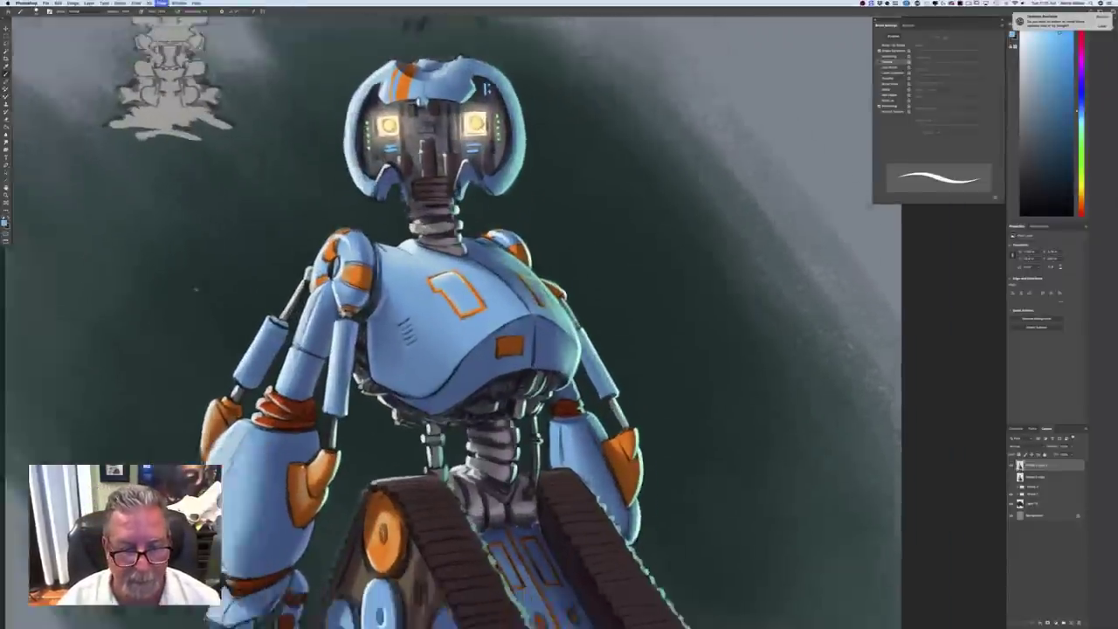
key("super+plus")
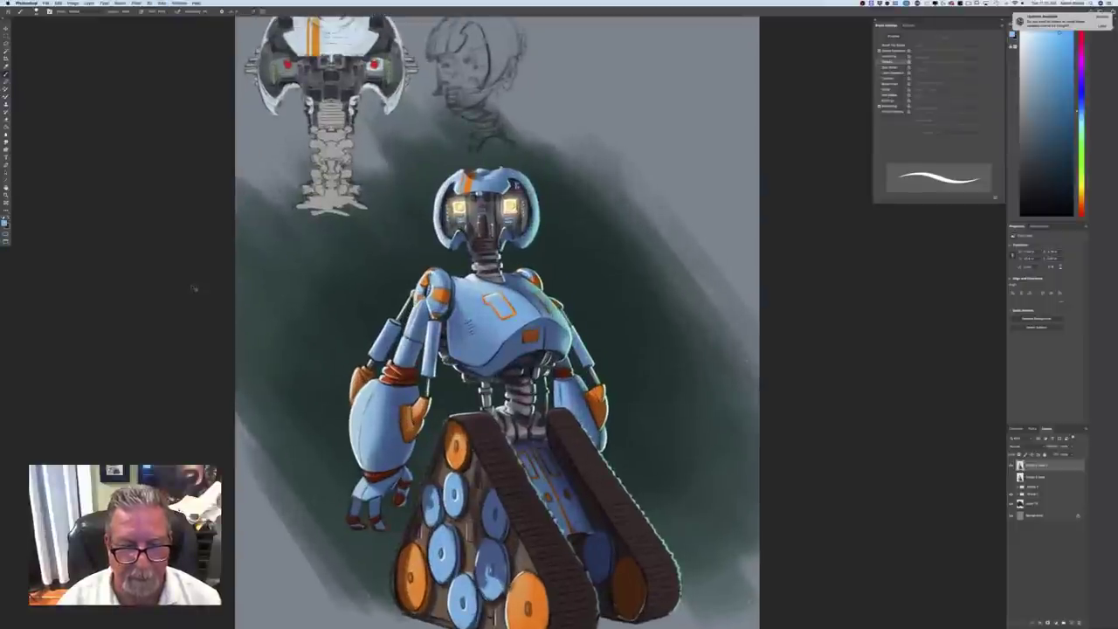
key("super+minus")
key("super+plus")
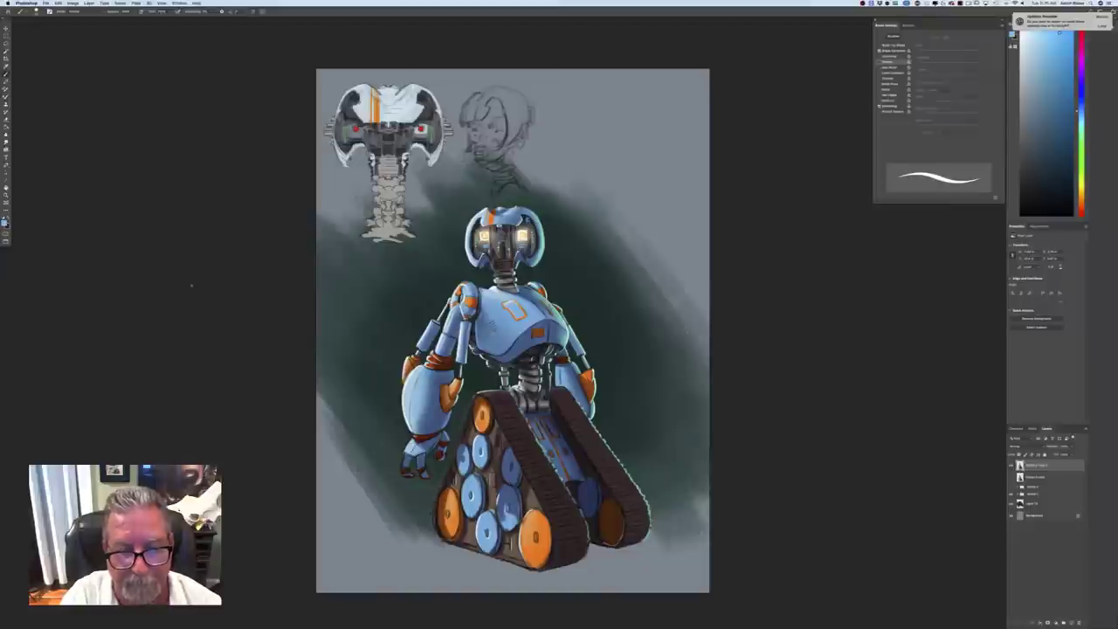
key("super+plus")
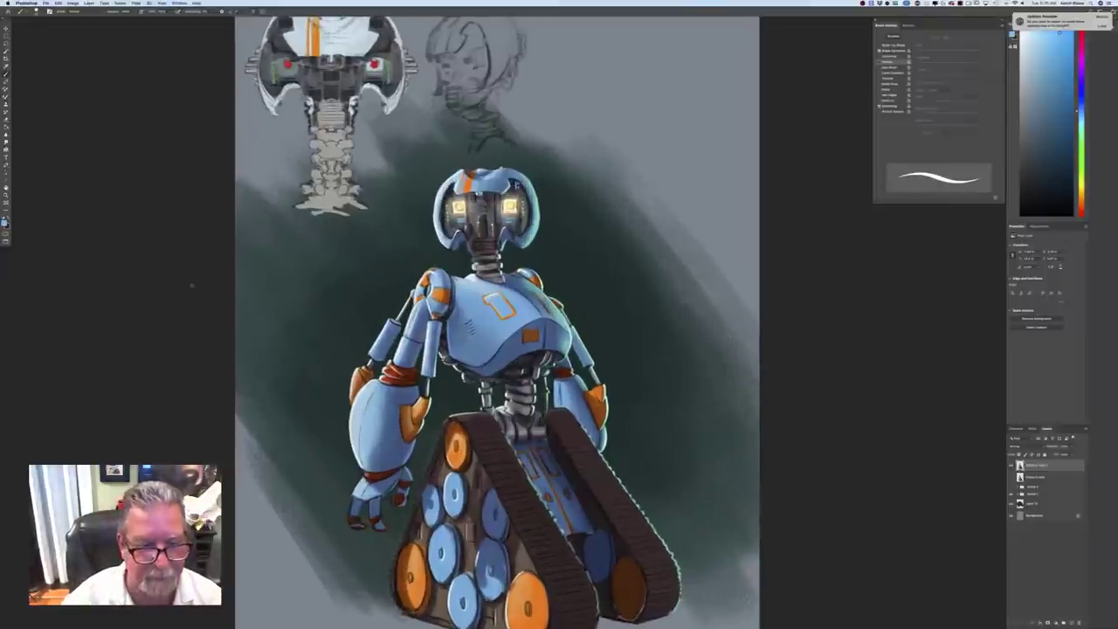
Change the painting color to near-white and adjust the brush options
left_click(5, 222)
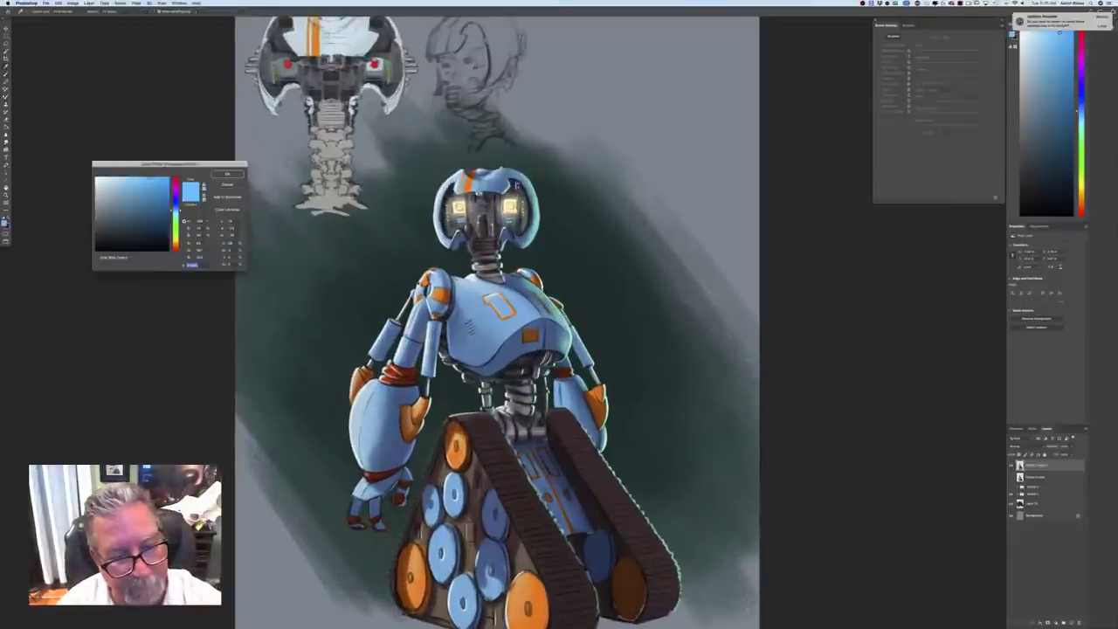
left_click(99, 180)
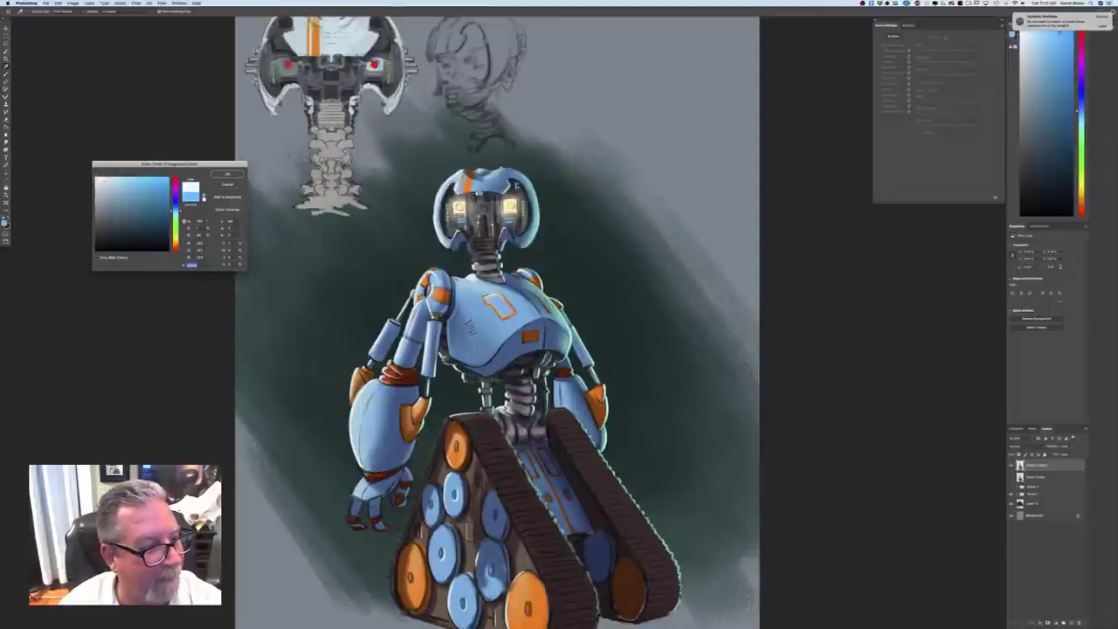
key("Return")
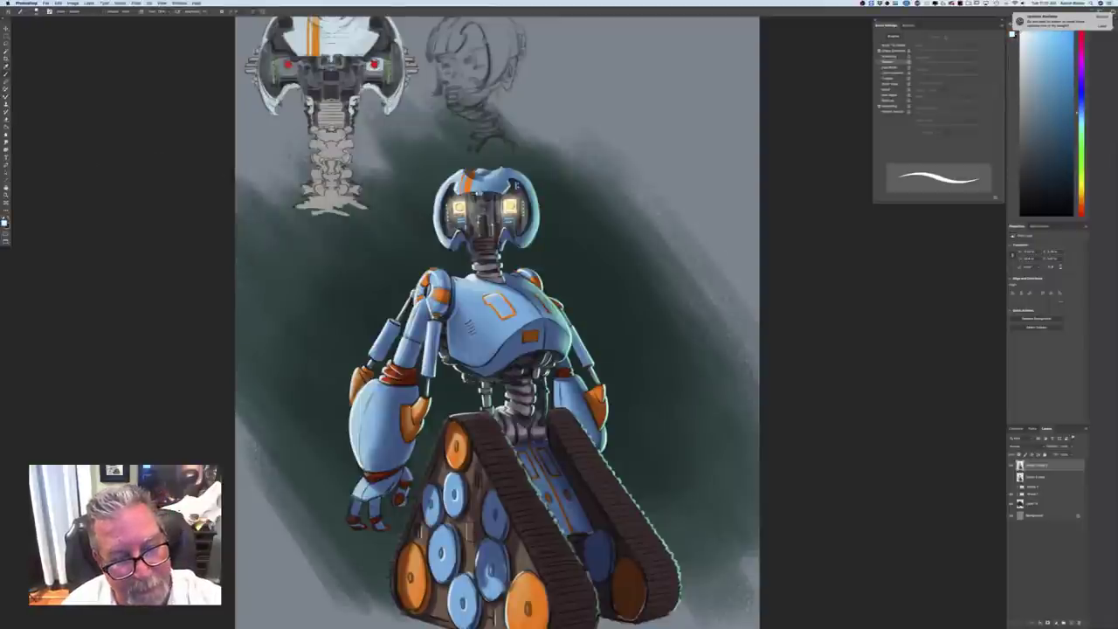
key("x")
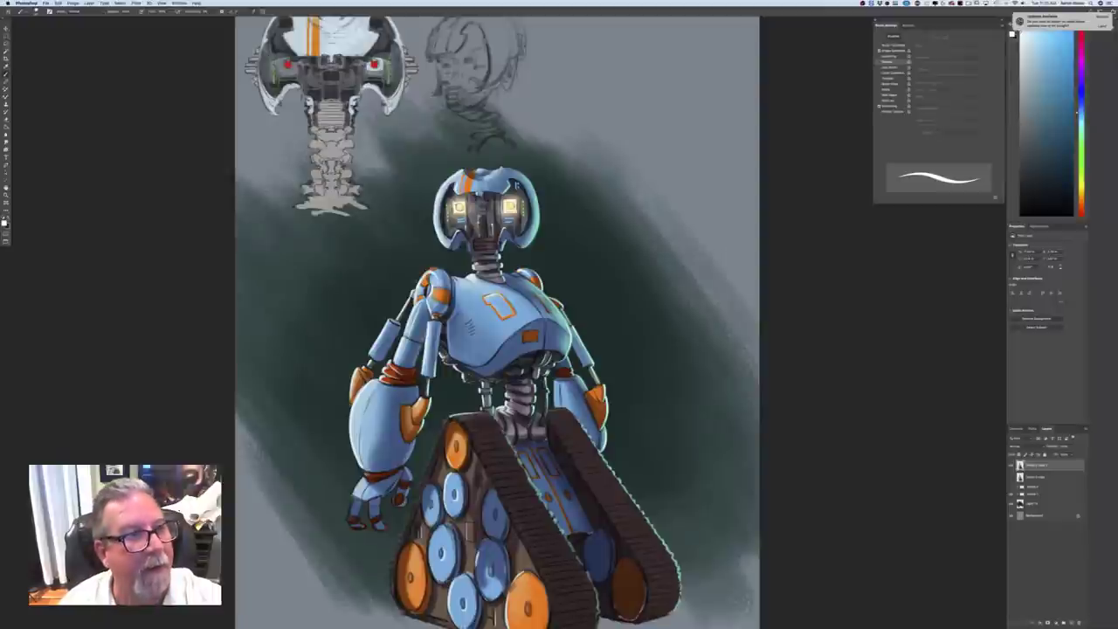
left_click(138, 12)
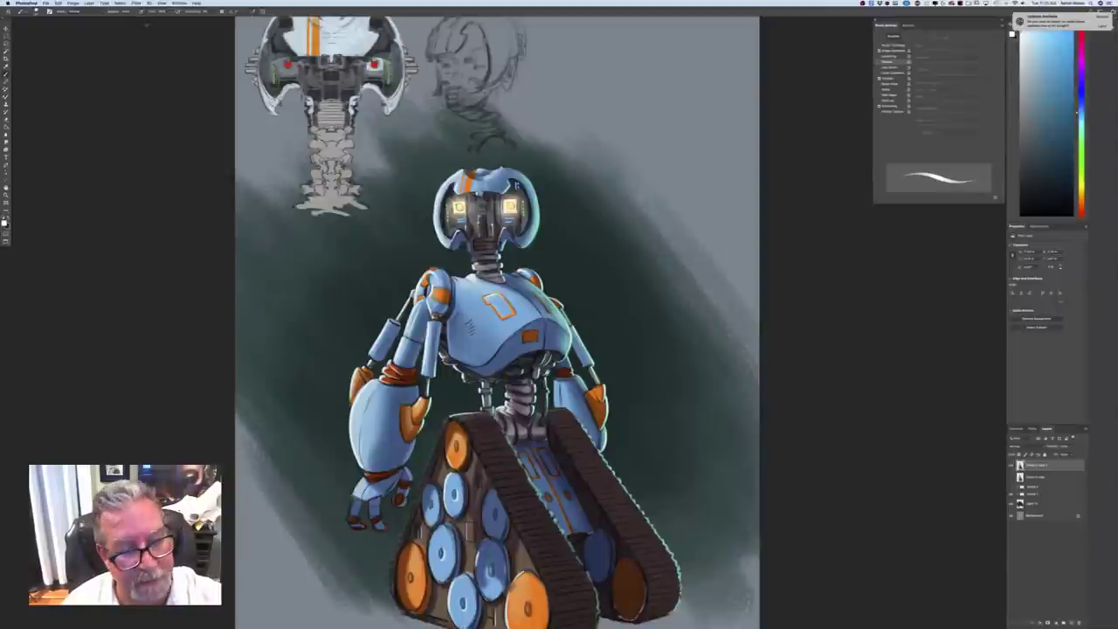
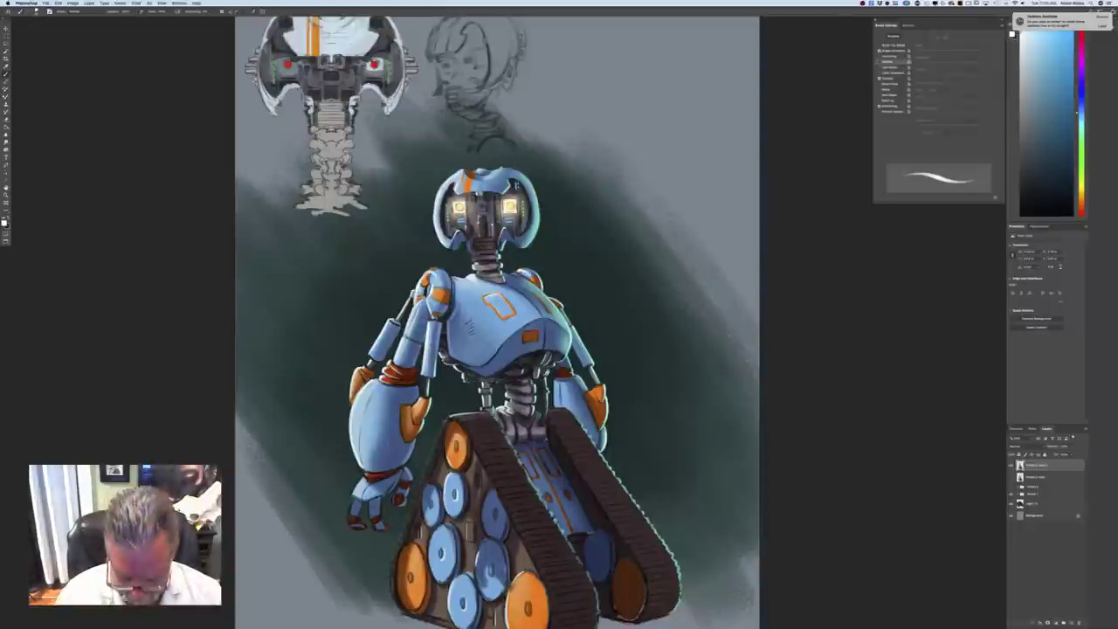
Add a new empty layer directly above the dark teal backdrop layer
key("super+minus")
key("super+minus")
key("super+plus")
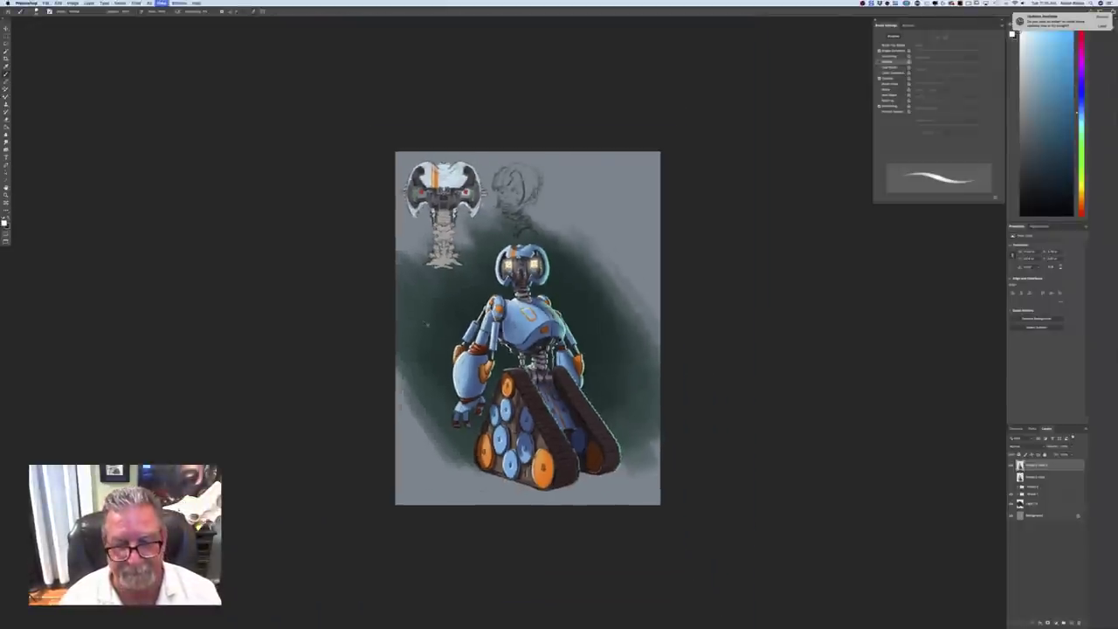
key("super+minus")
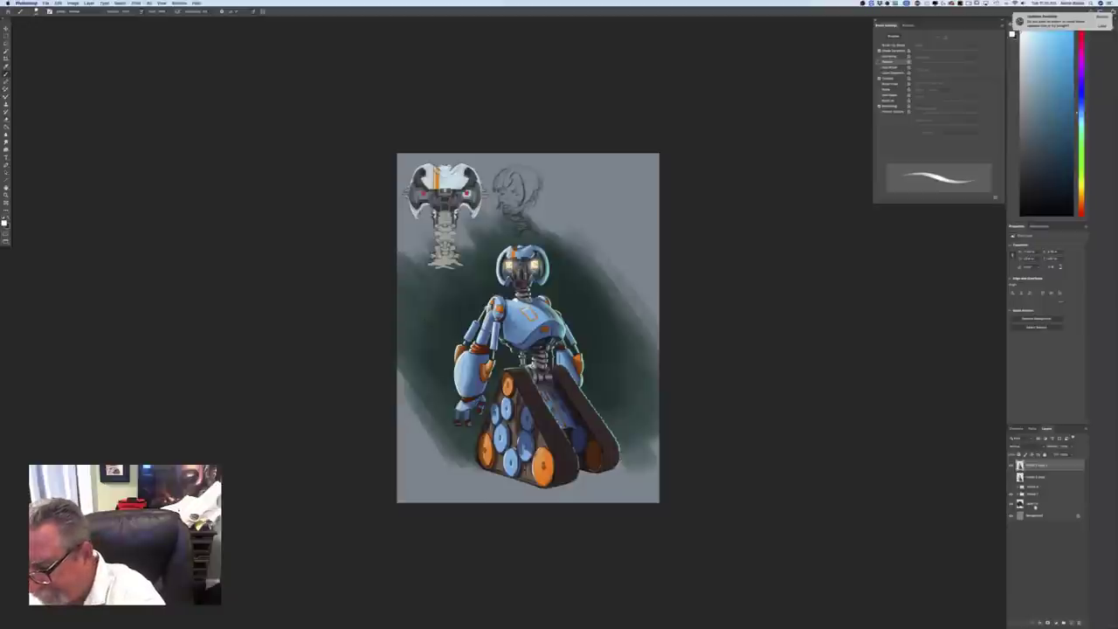
left_click(1036, 507)
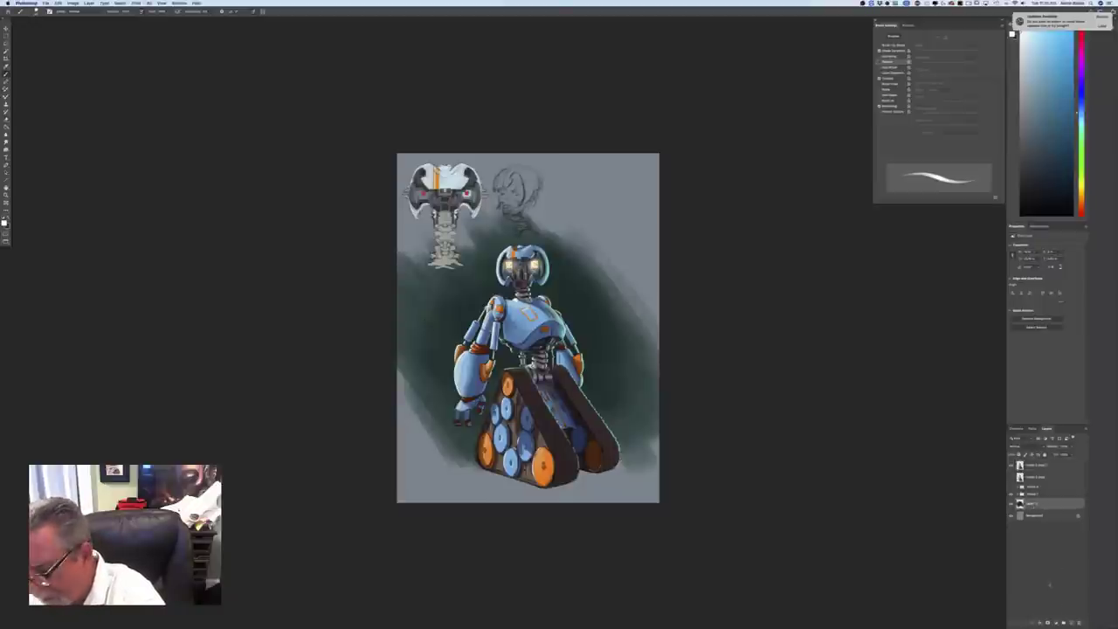
left_click(1069, 622)
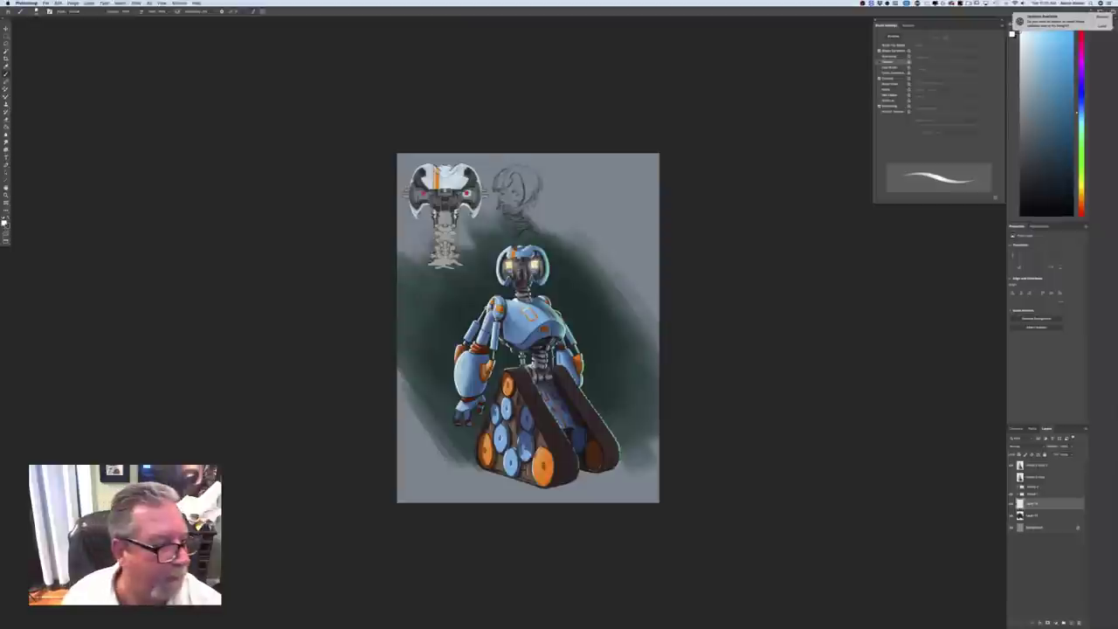
Choose a muted blue-gray painting color and set the new layer's blend mode to Multiply
left_click(4, 223)
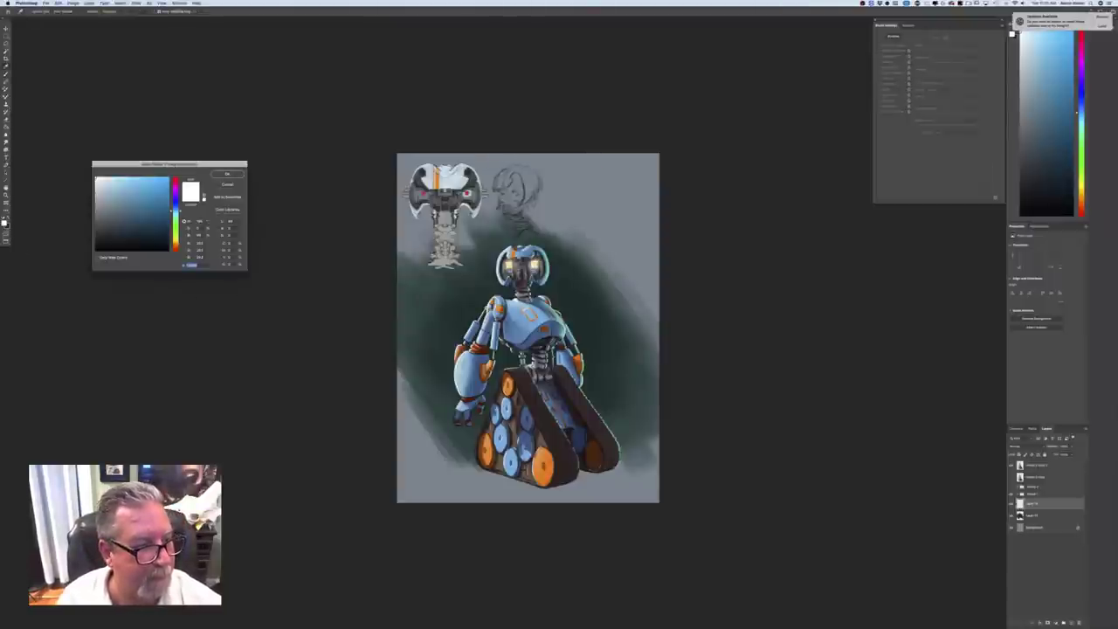
left_click(227, 175)
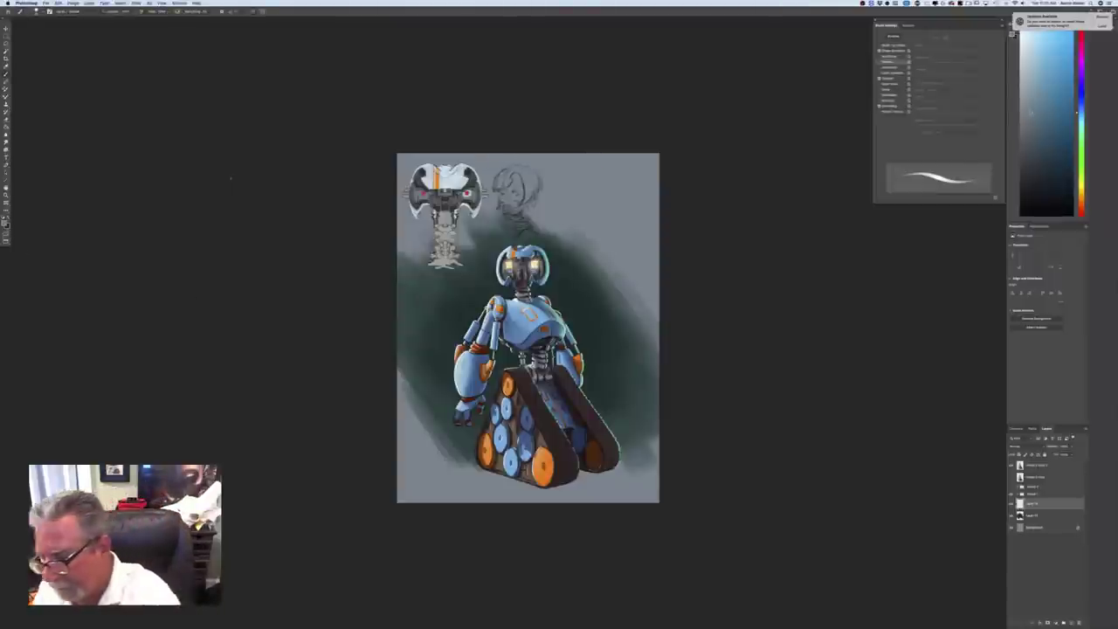
left_click(1018, 446)
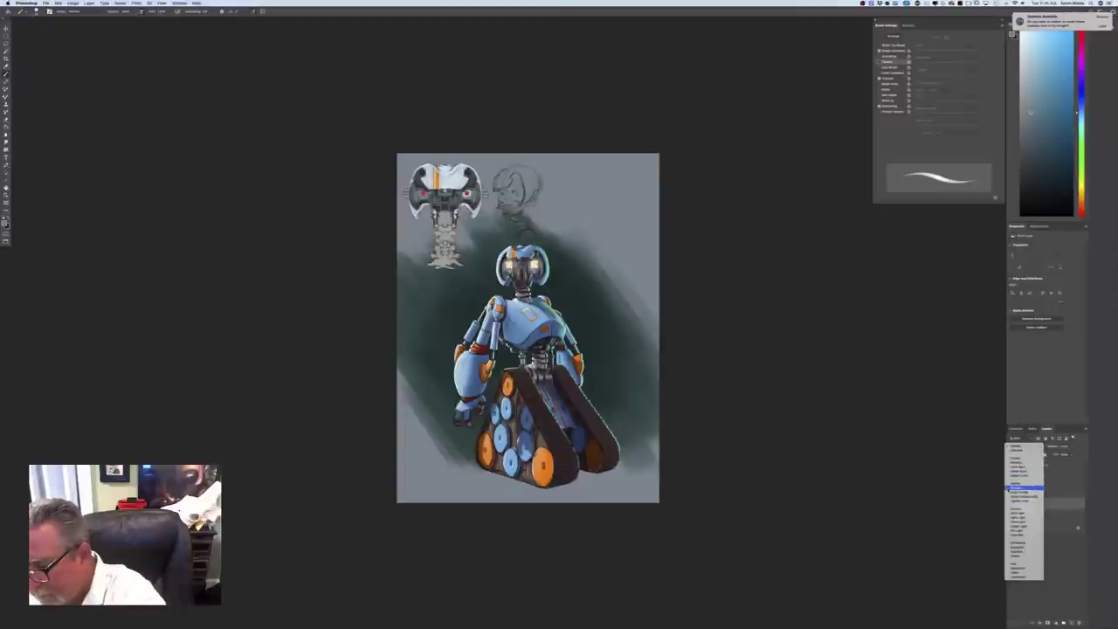
left_click(1018, 463)
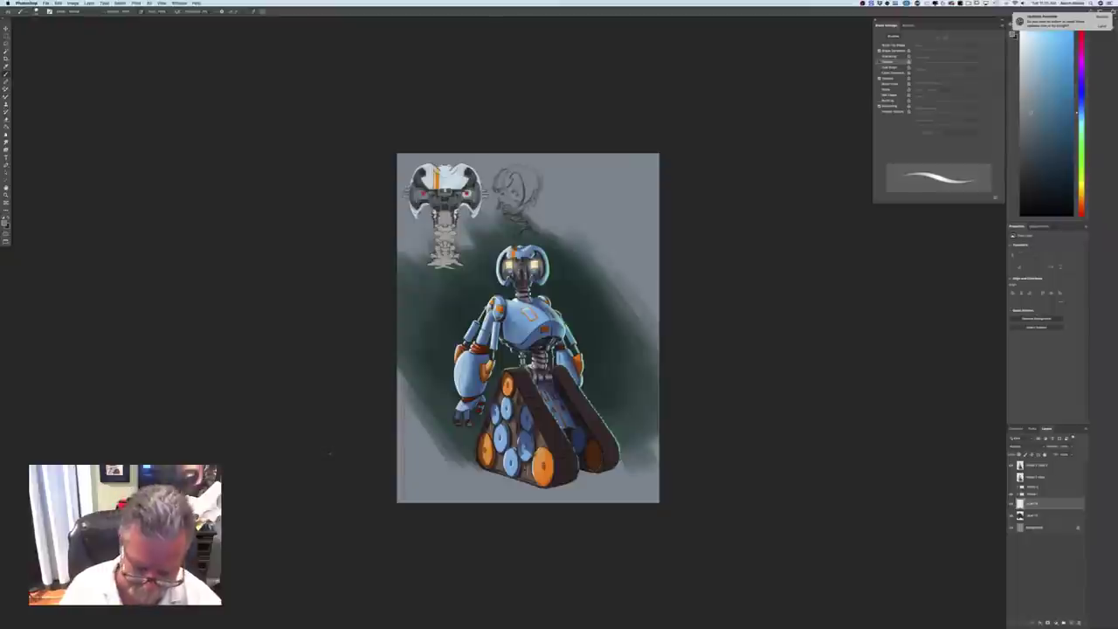
Enlarge the soft brush and paint a cast shadow on the ground beside and behind the robot's far track
key("]")
key("]")
key("]")
key("]")
key("]")
key("]")
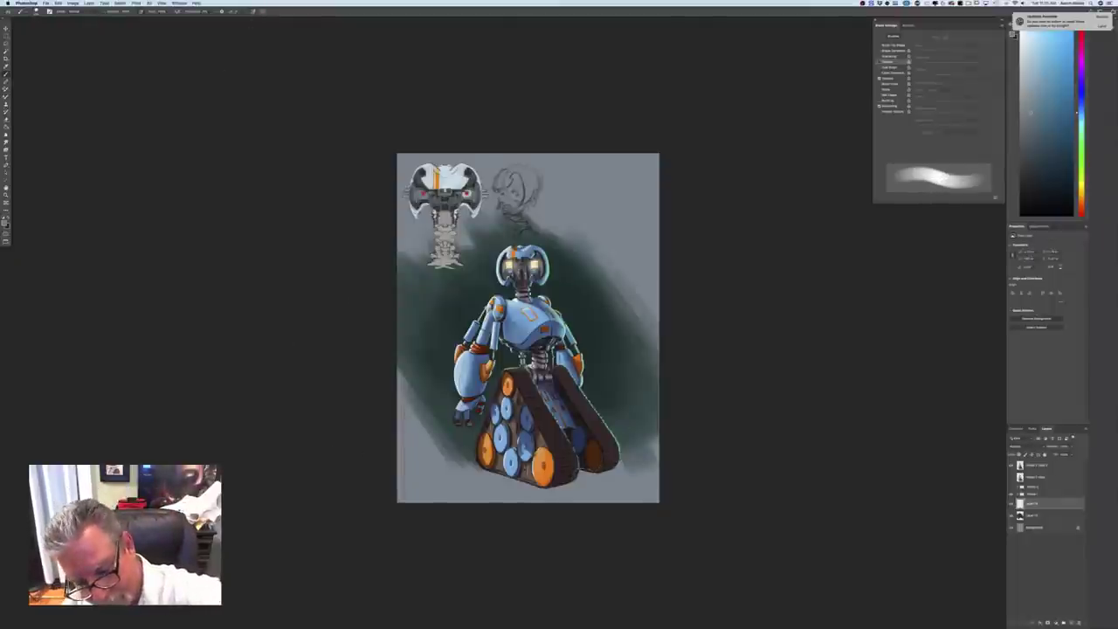
mouse_move(638, 468)
left_mouse_down()
mouse_move(570, 482)
mouse_move(653, 463)
mouse_move(625, 455)
mouse_move(657, 456)
left_mouse_up()
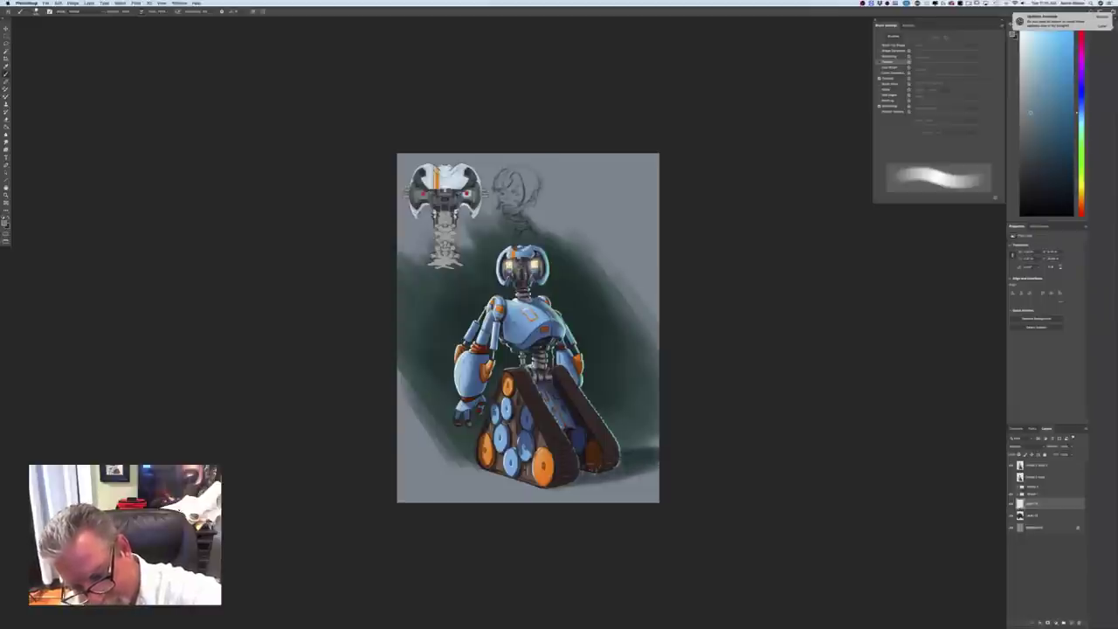
mouse_move(570, 462)
left_mouse_down()
mouse_move(647, 446)
mouse_move(624, 446)
mouse_move(638, 473)
mouse_move(653, 472)
left_mouse_up()
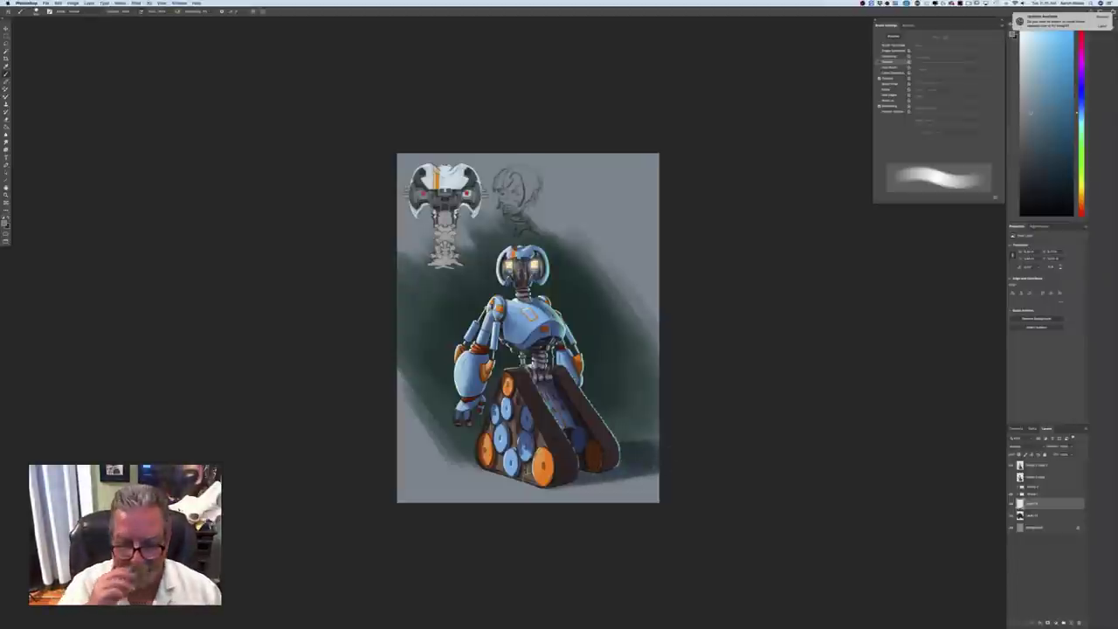
Sample the green rim light on the robot's chest and lighten it to a near-white green painting color
key("super+plus")
key("super+plus")
key("super+plus")
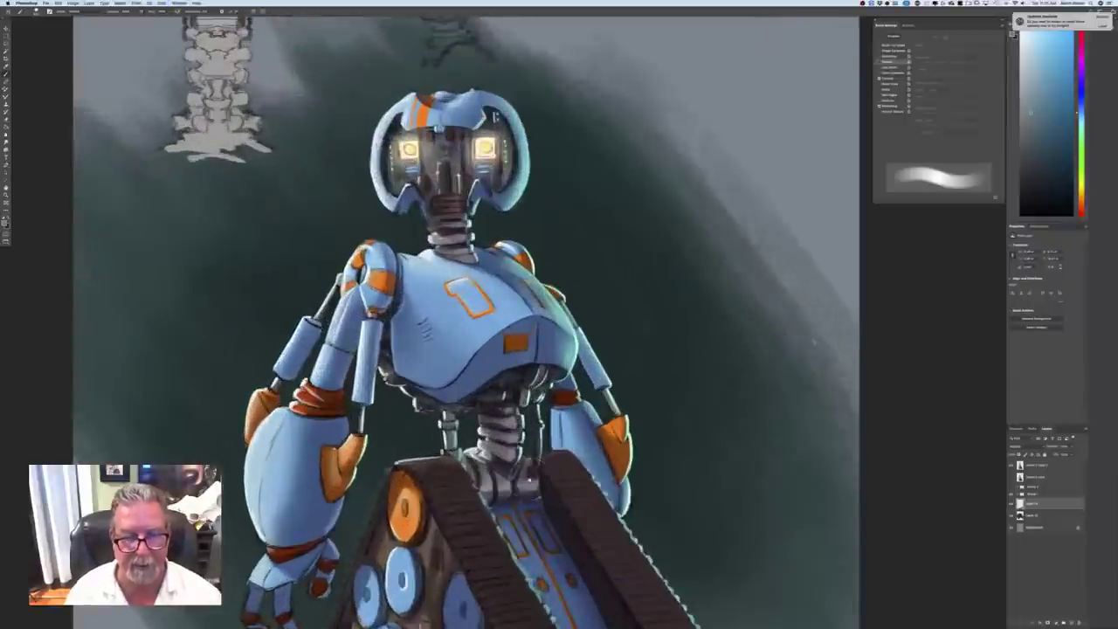
left_click_drag(529, 480, 574, 218)
left_click_drag(259, 372, 239, 469)
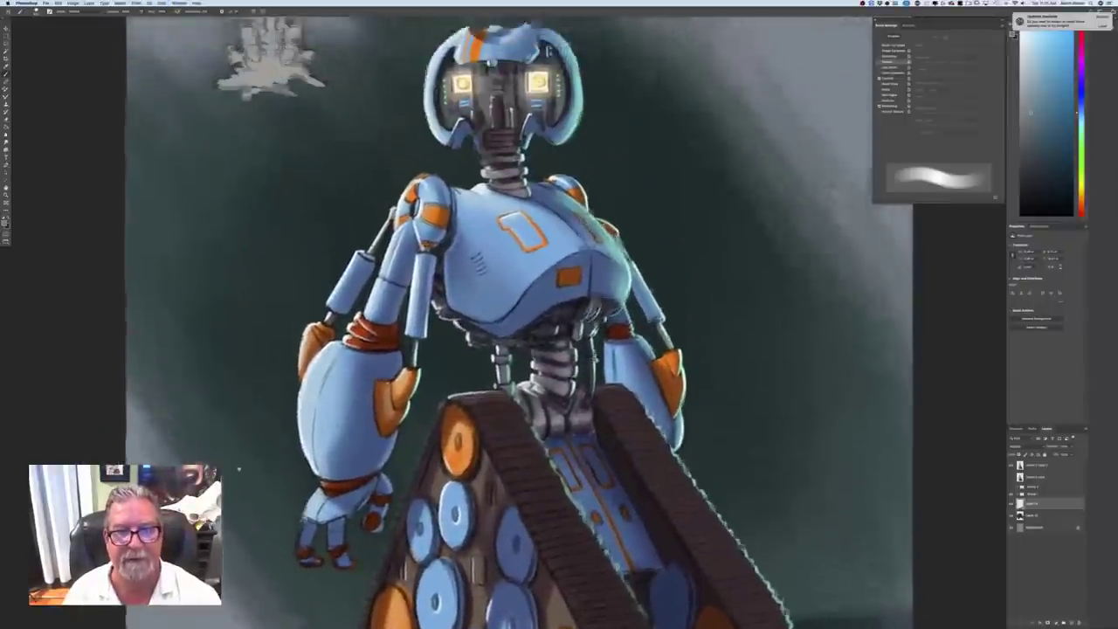
scroll(238, 469, "up", 4)
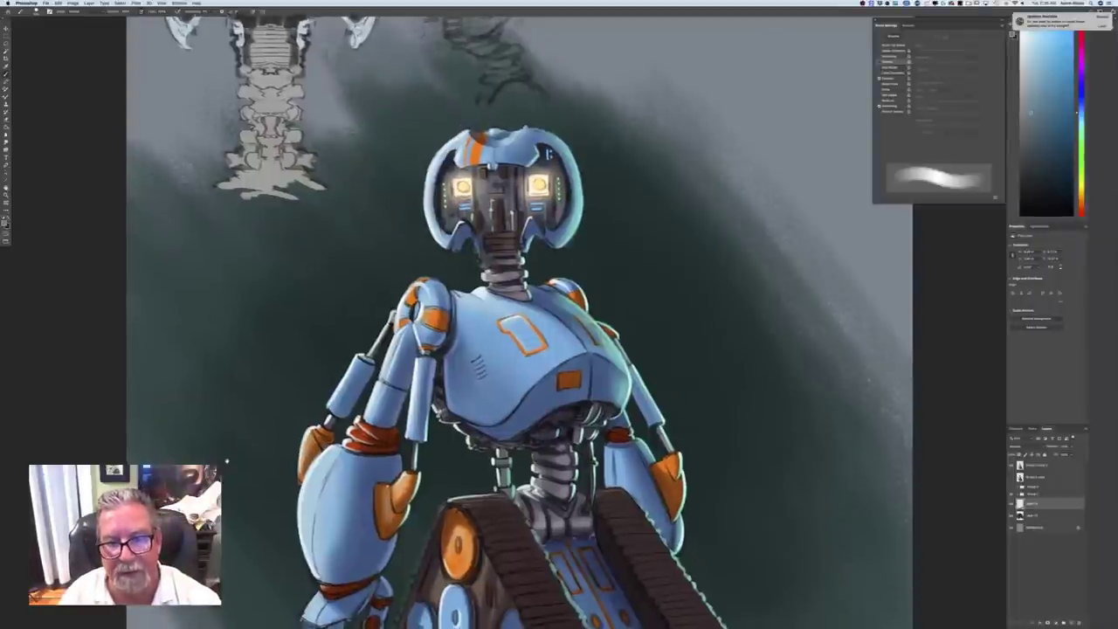
key("n")
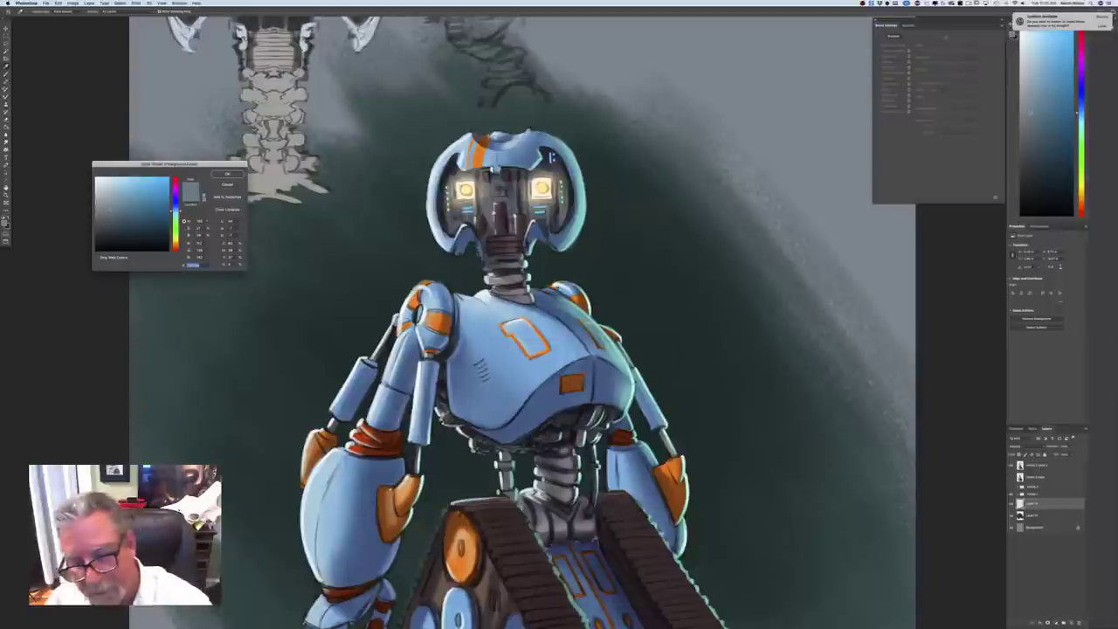
left_click(630, 383)
left_click(227, 174)
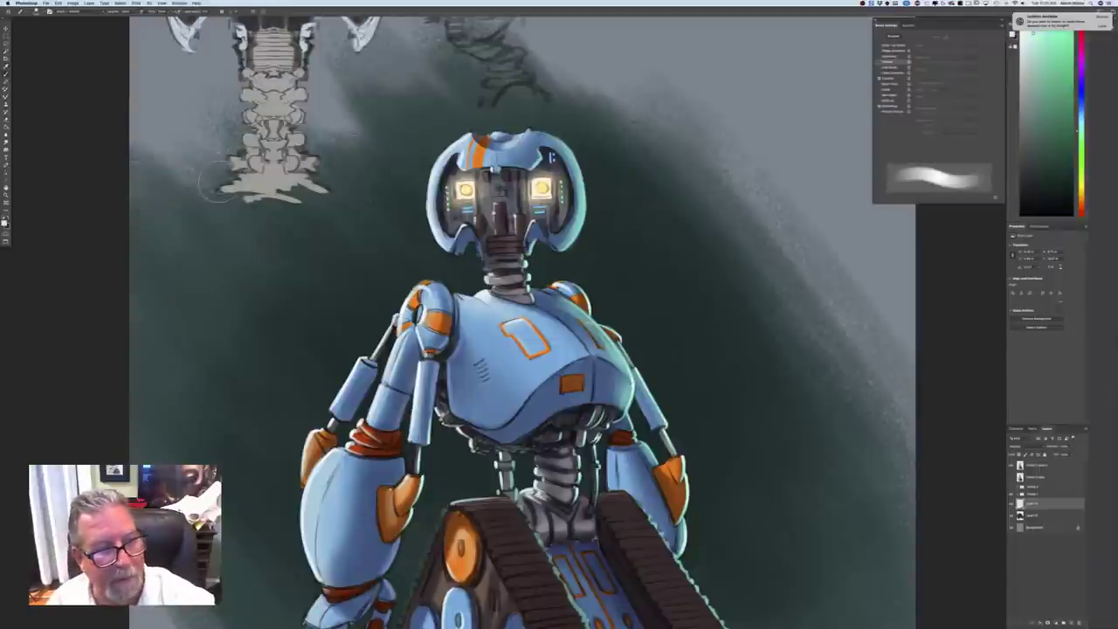
left_click(5, 221)
left_click(104, 178)
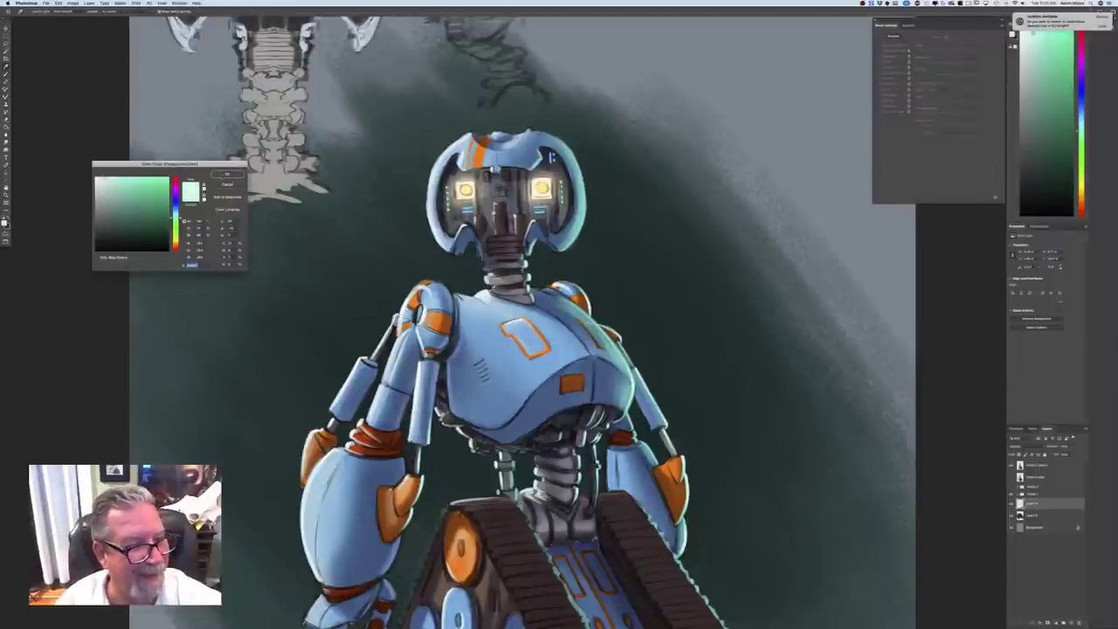
left_click(227, 174)
Select the robot's painting layer, shrink the brush, and paint thin bright rim highlights along the outer edge of the green-lit side of the head
left_click(1025, 466)
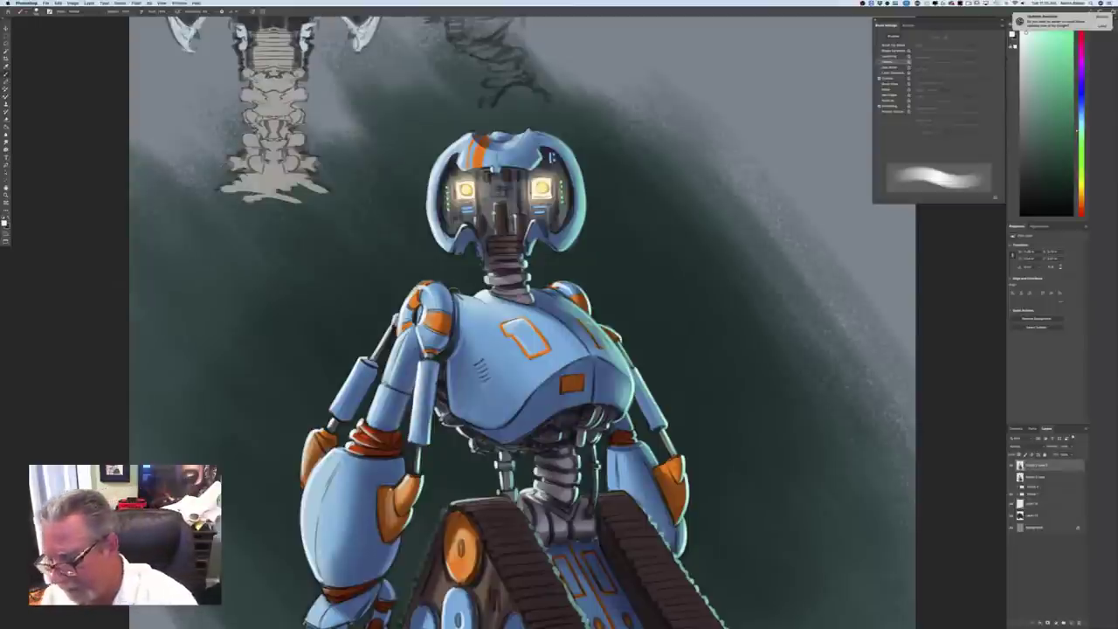
key("[")
key("[")
key("[")
key("[")
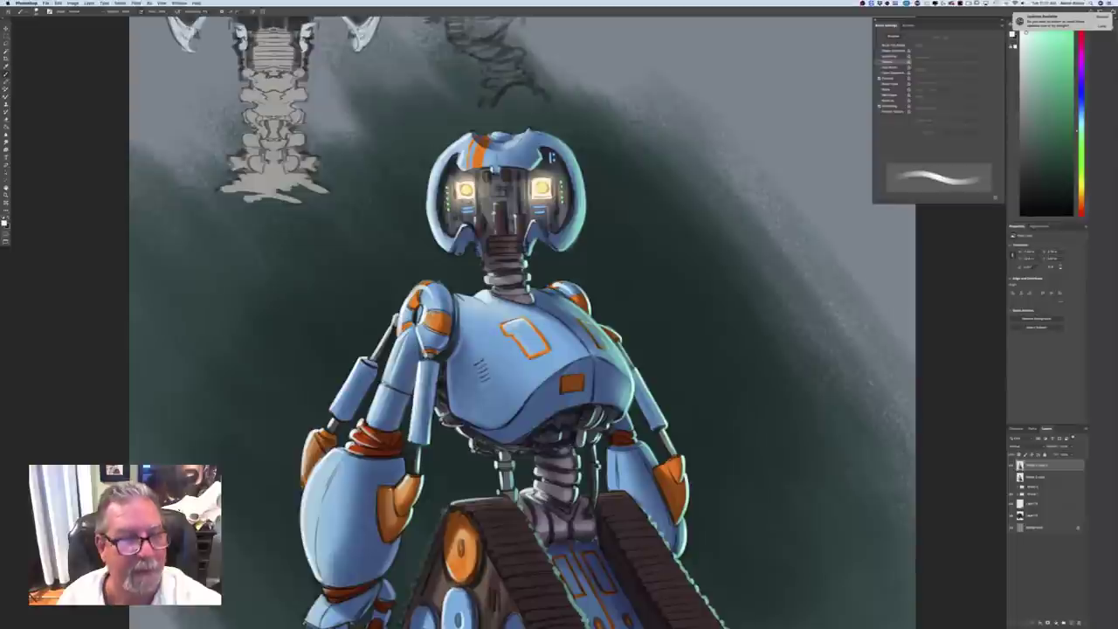
key("bracketleft")
key("bracketleft")
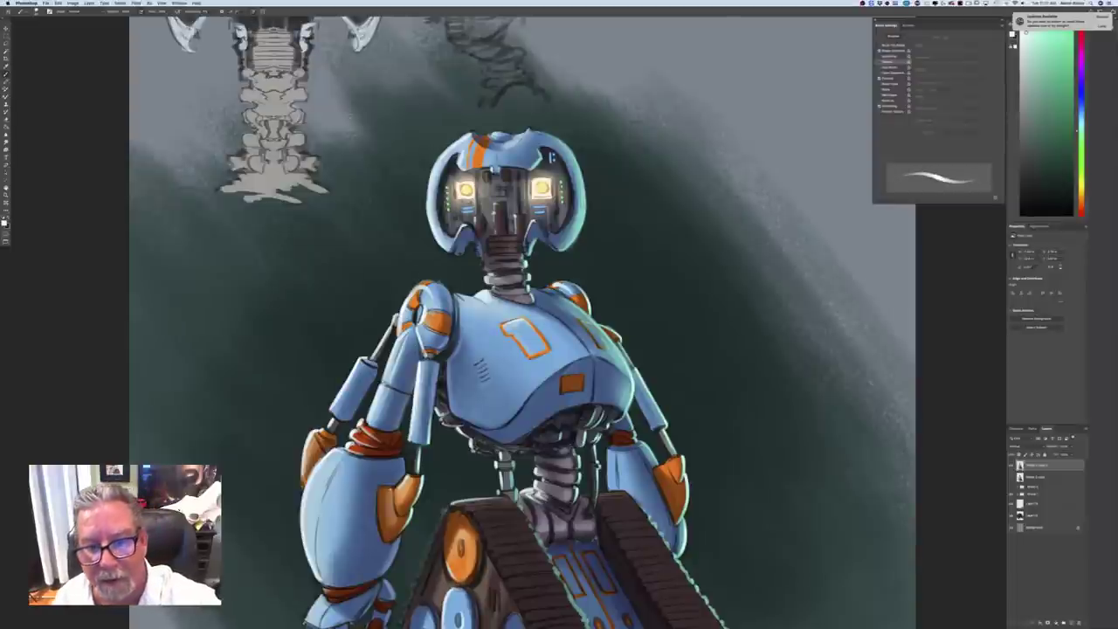
left_click_drag(585, 203, 581, 230)
mouse_move(585, 183)
left_mouse_down()
mouse_move(585, 202)
mouse_move(585, 190)
left_mouse_up()
left_click_drag(577, 230, 573, 249)
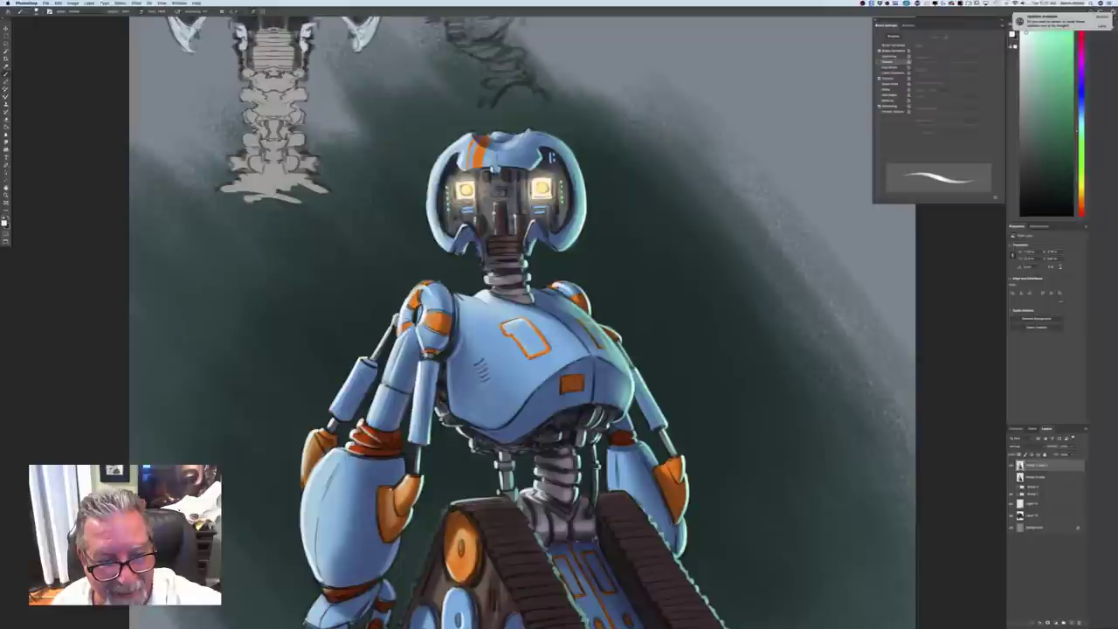
Sample a pale blue-gray from the large forearm and paint light edges on the fingers of the hand below it
key("super+minus")
key("super+minus")
key("super+minus")
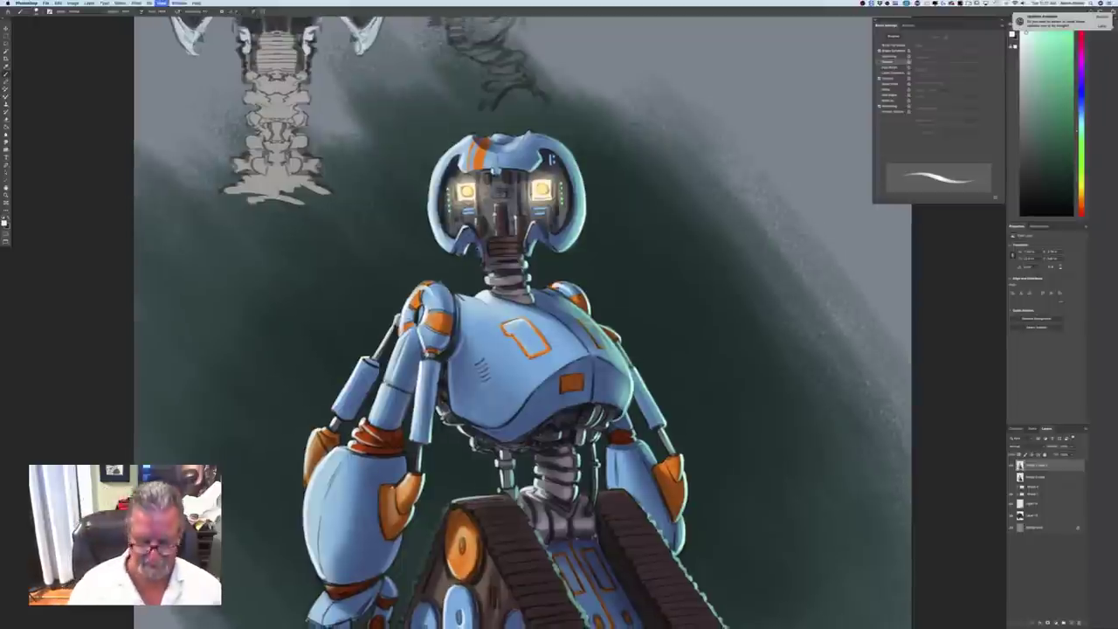
key("super+equal")
key("super+equal")
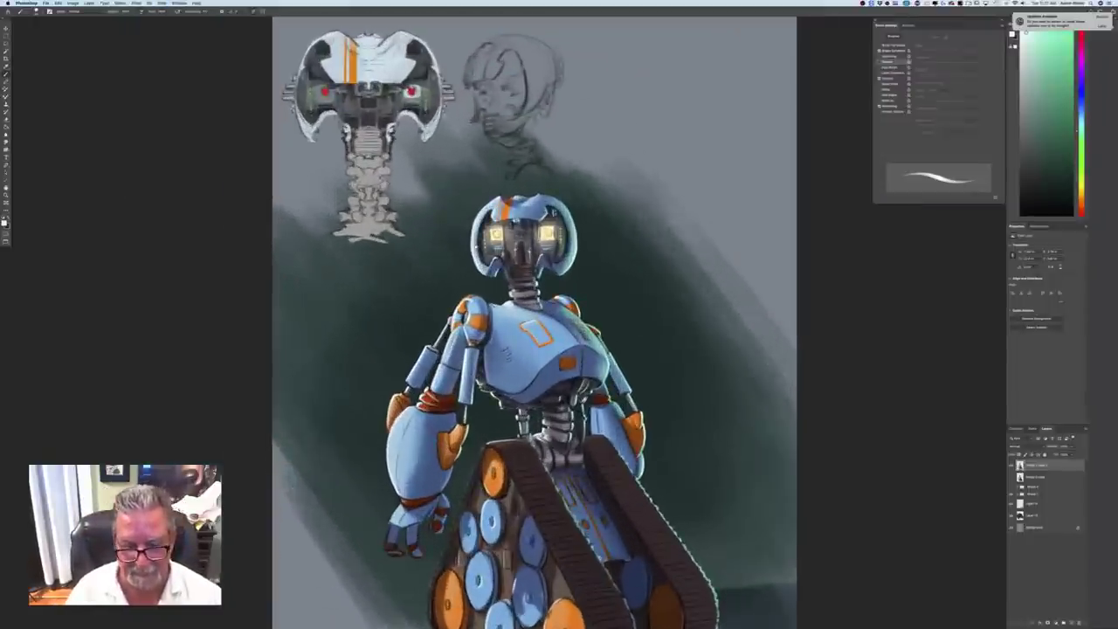
scroll(540, 323, "down", 5)
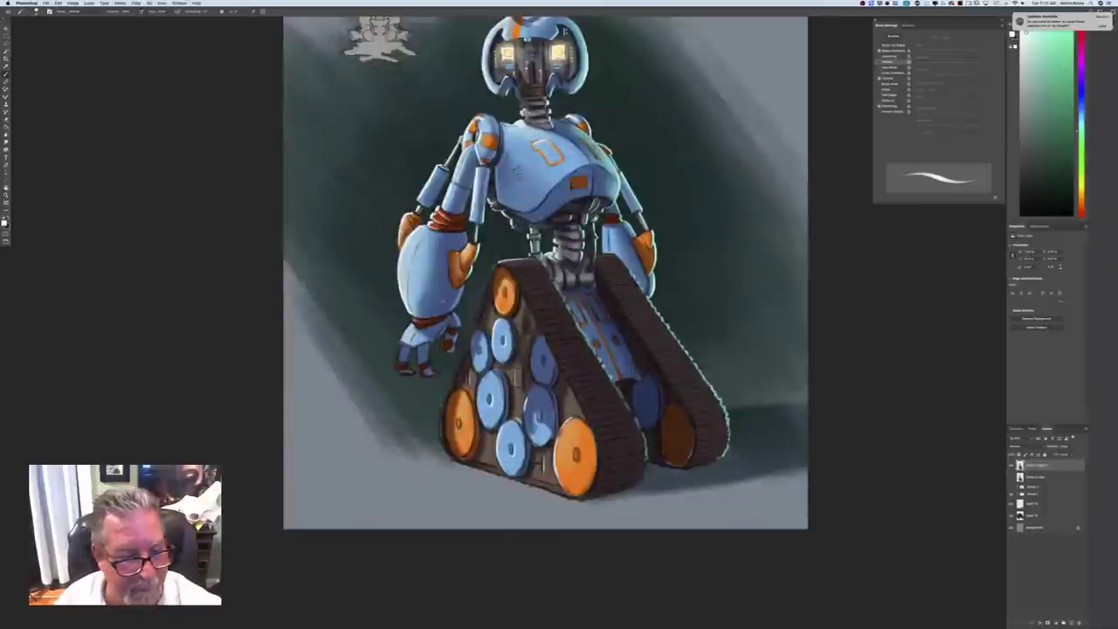
left_click(5, 221)
left_click(406, 265)
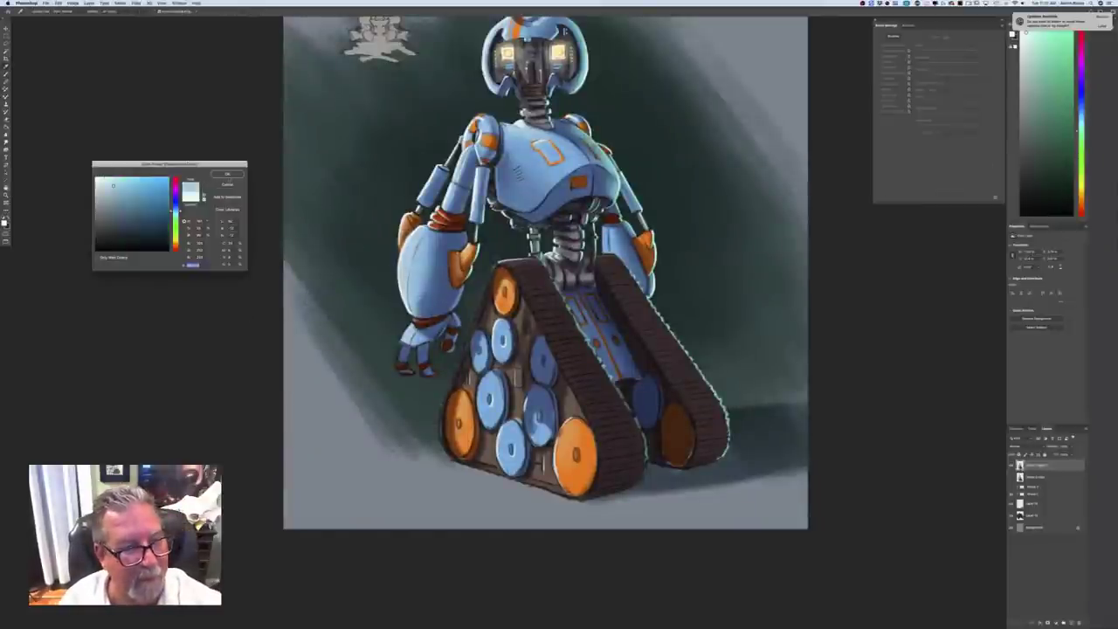
key("Return")
left_click_drag(397, 362, 401, 344)
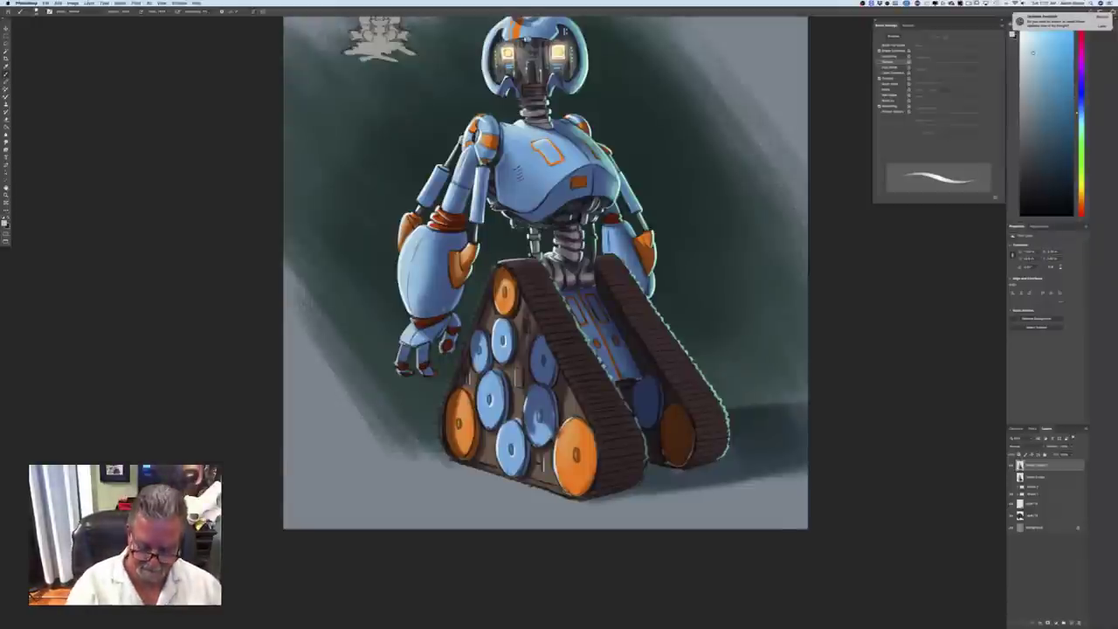
Examine the full robot with its ground shadow and hand highlights, both as a whole and close up
key("super+minus")
key("super+minus")
key("super+minus")
key("super+plus")
key("super+plus")
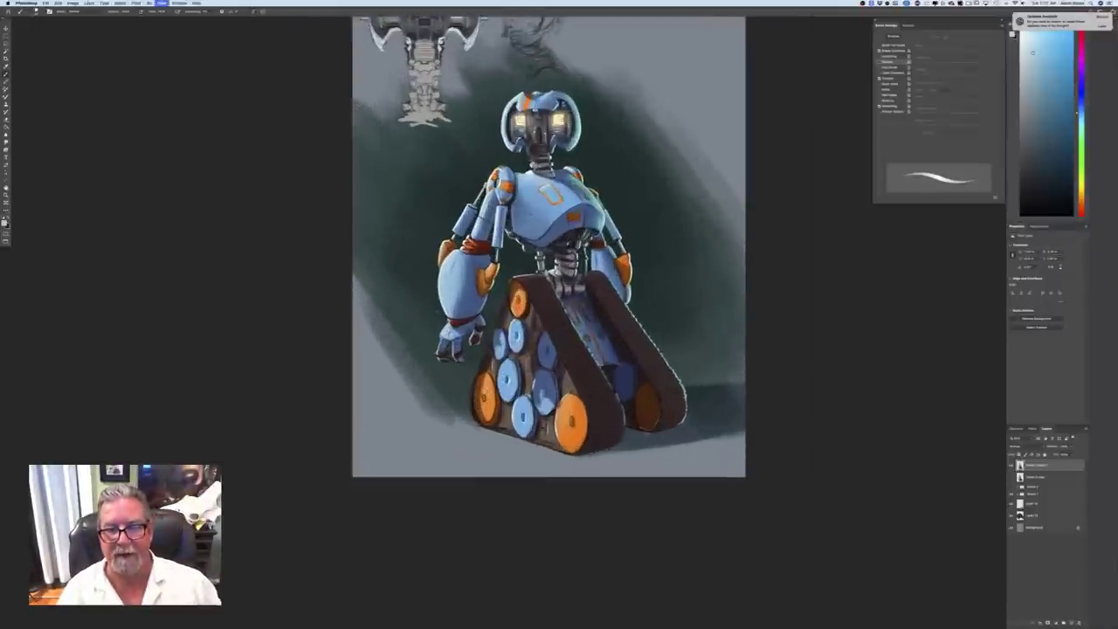
left_click_drag(447, 312, 382, 368)
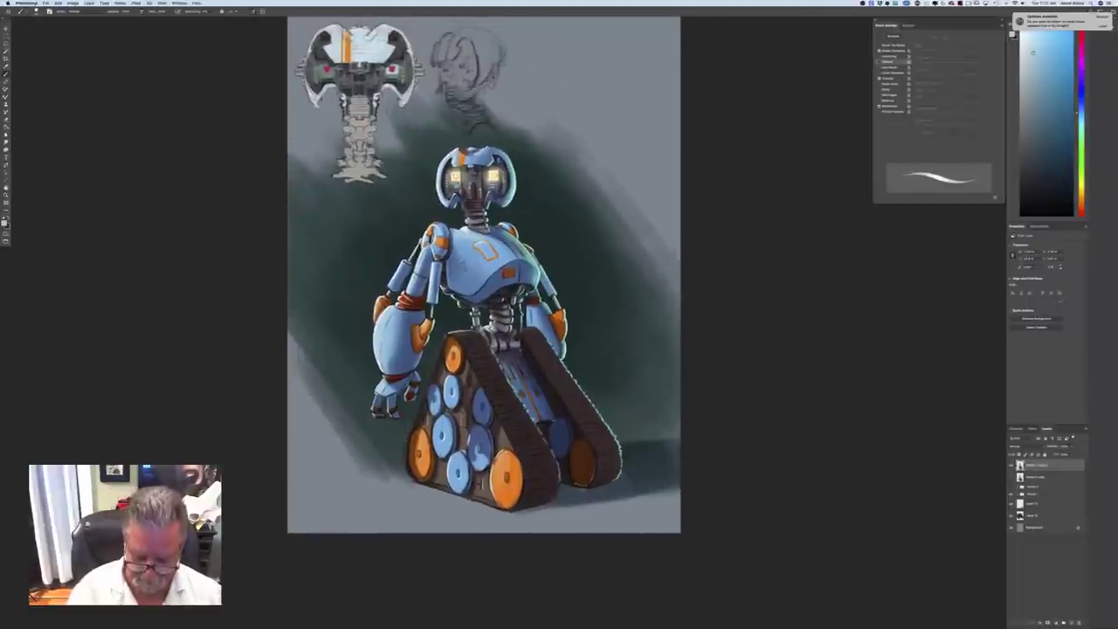
key("super+plus")
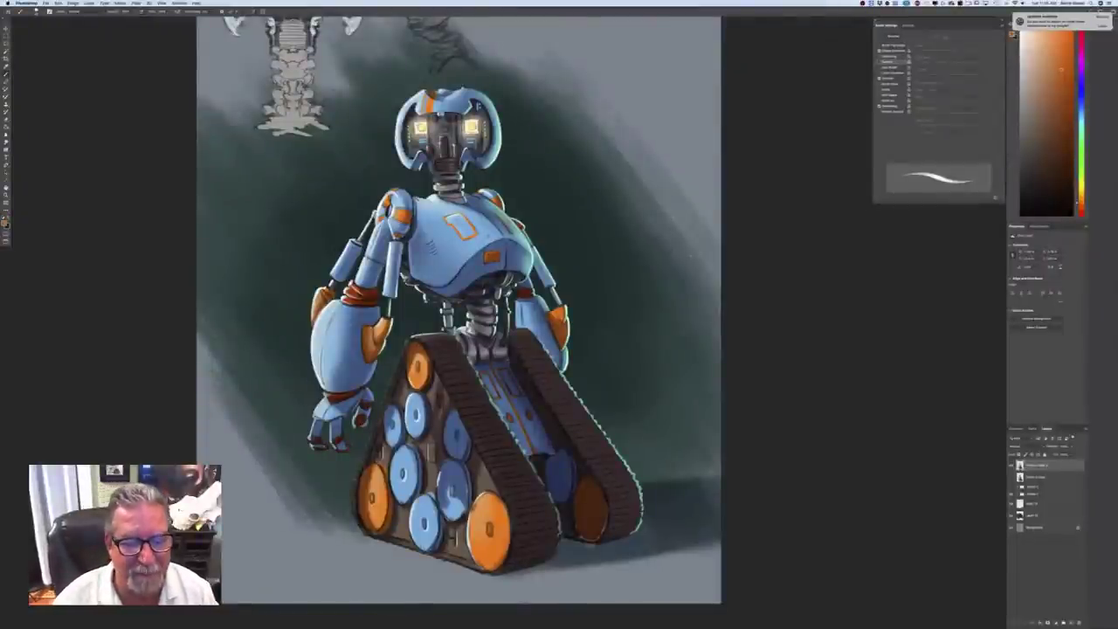
key("super+plus")
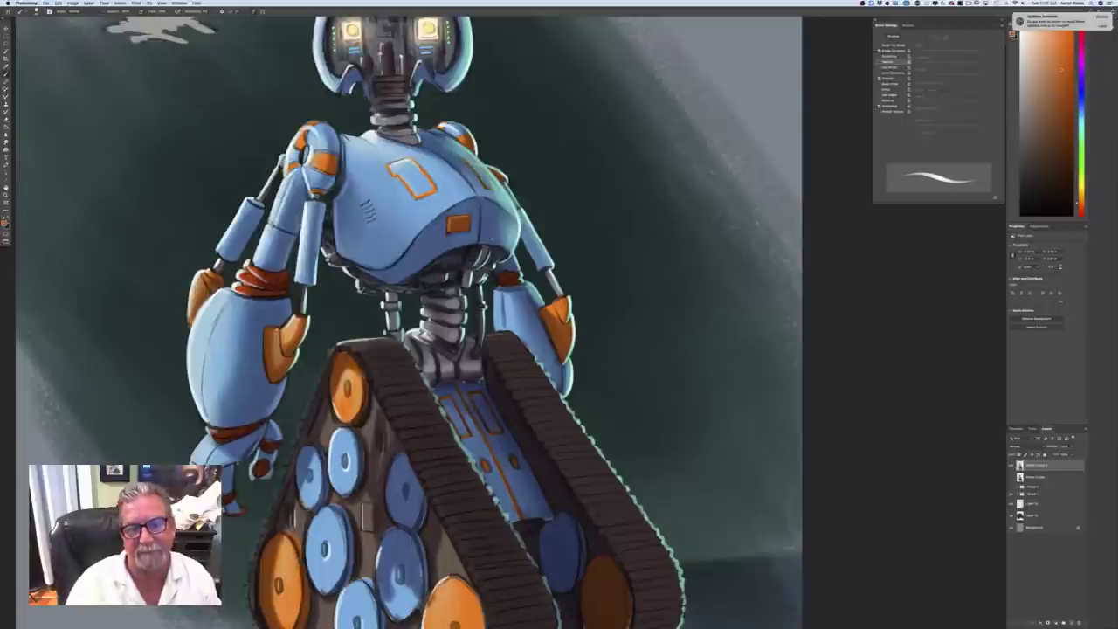
key("super+minus")
key("super+minus")
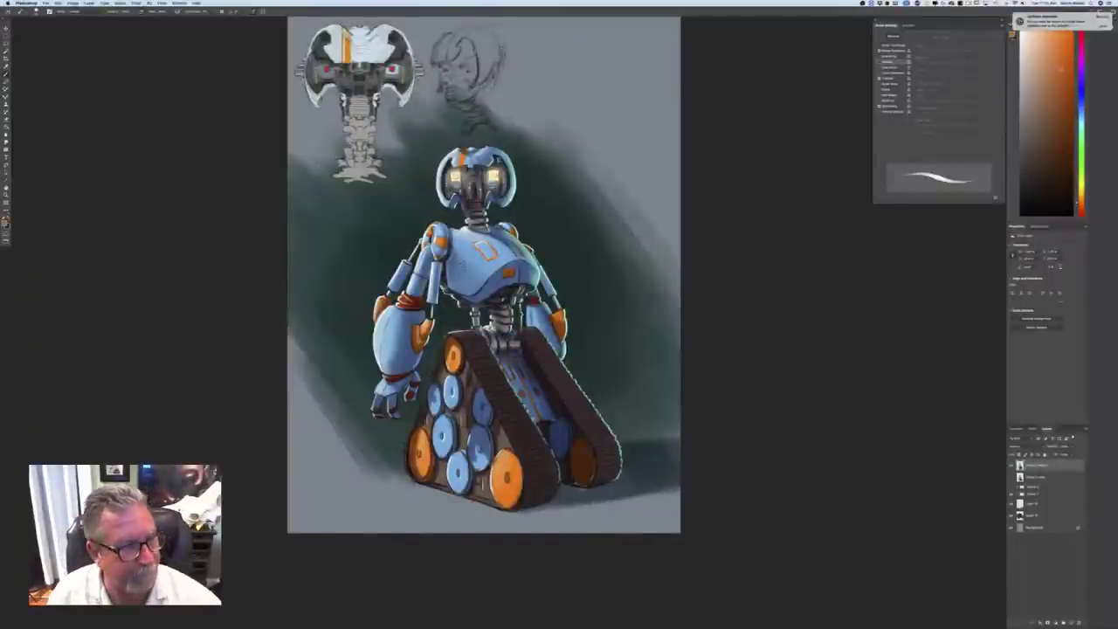
Change the painting color to the dark reddish brown sampled from the near track
left_click(4, 223)
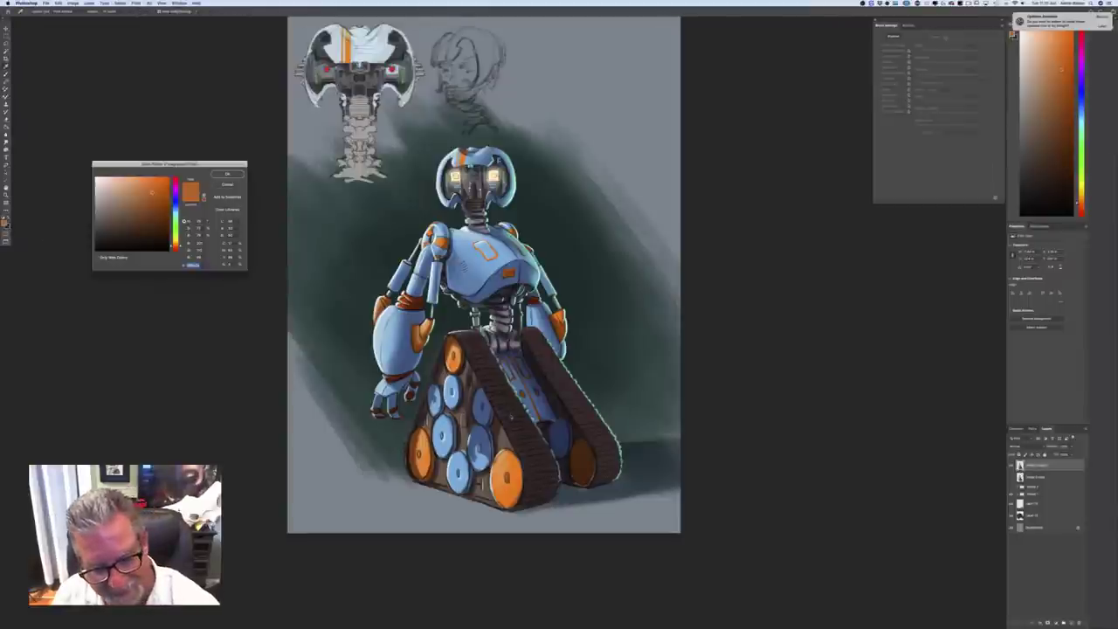
left_click(508, 418)
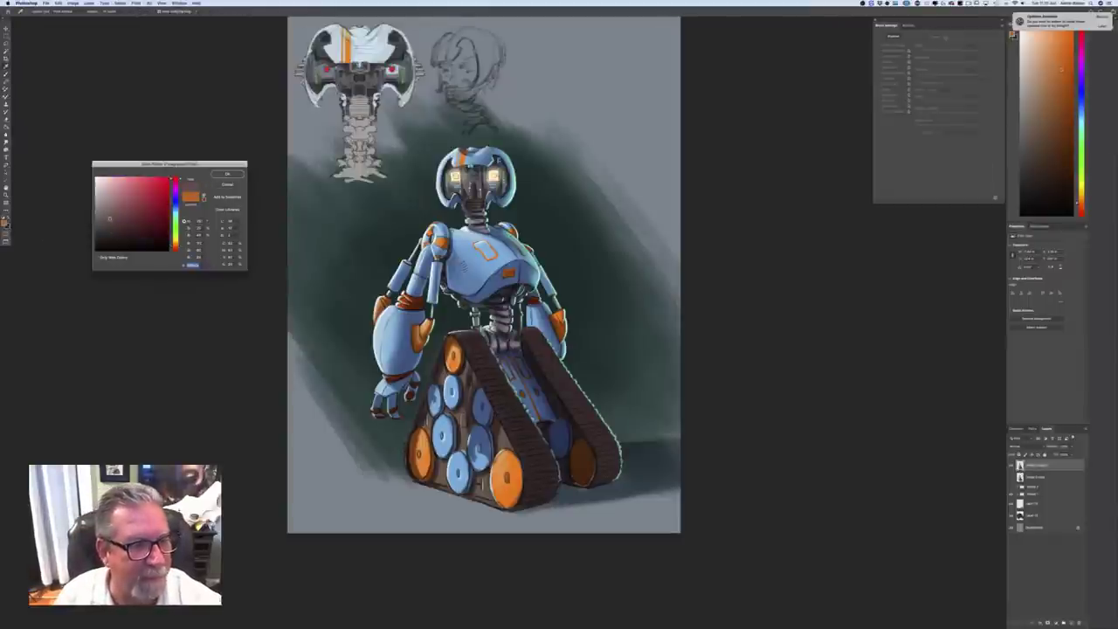
left_click(227, 174)
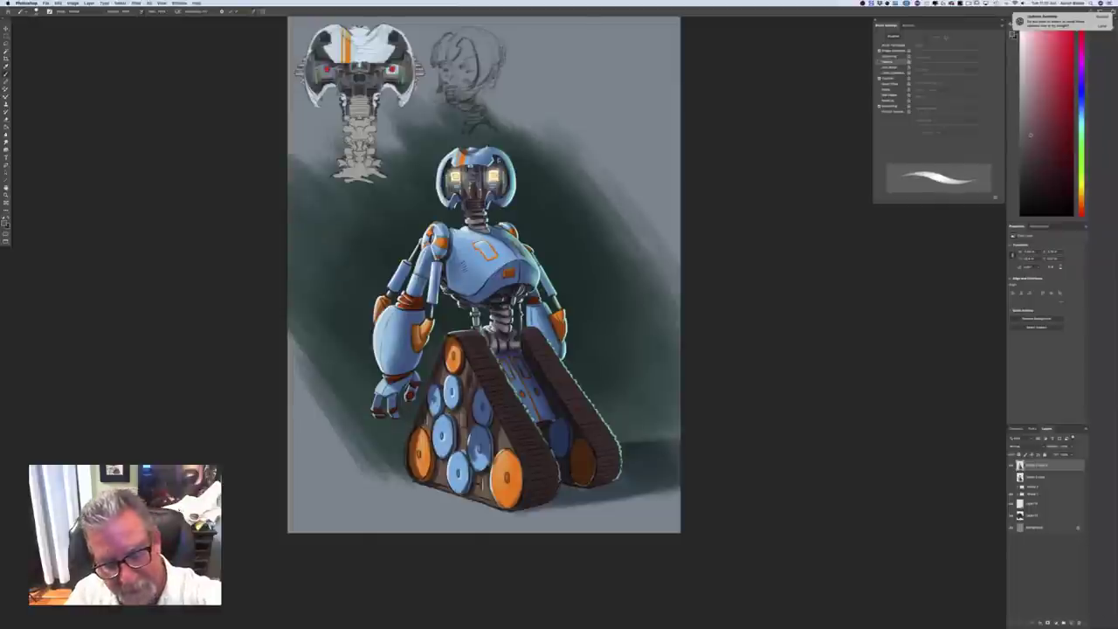